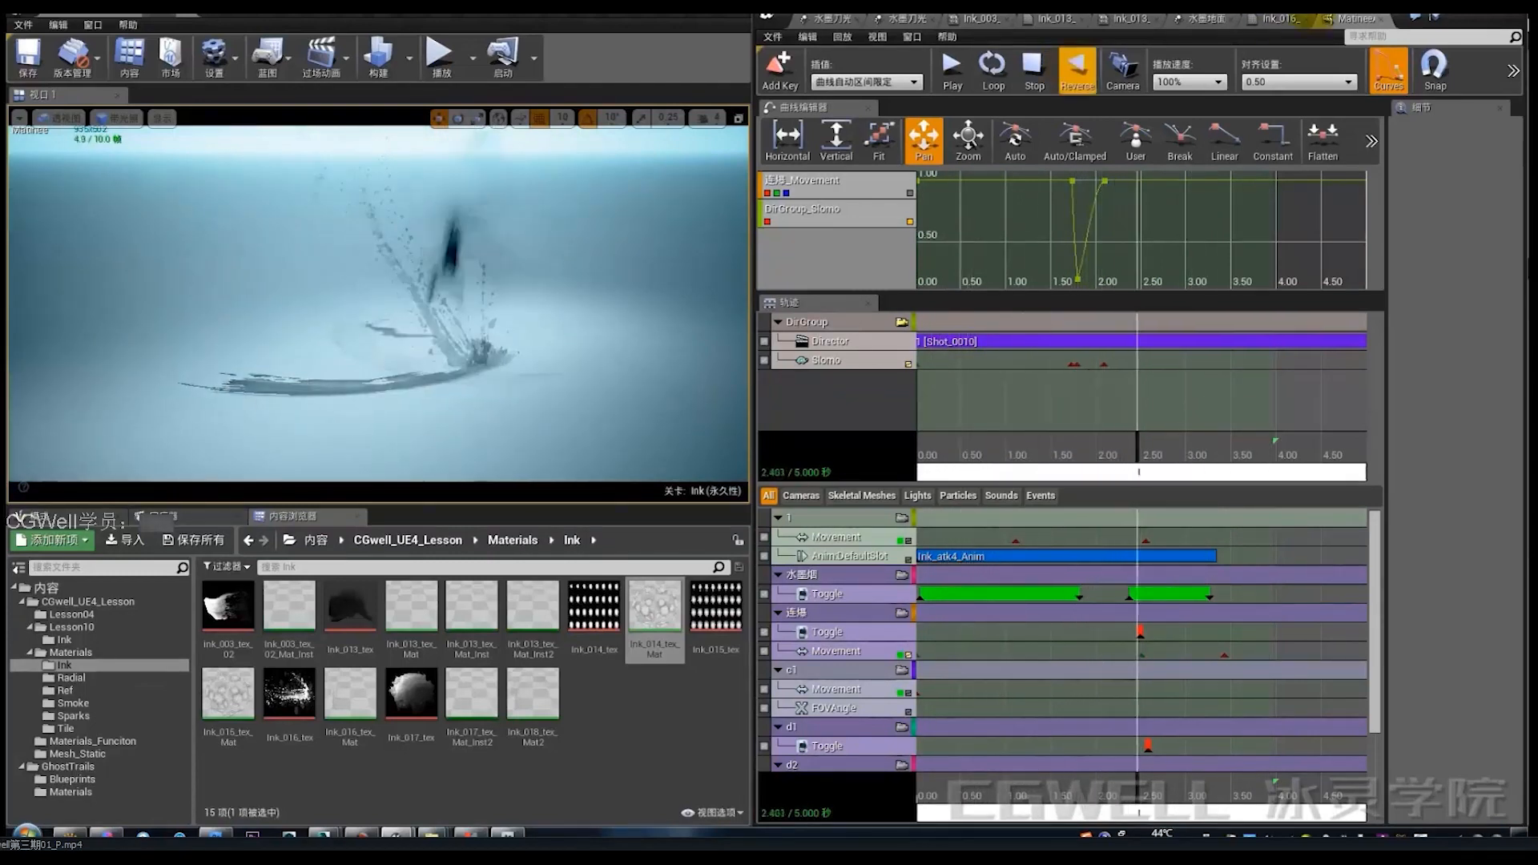
Close the Matinee editor and play the level twice in the viewport to review the ink sword animation.
left_click(1379, 18)
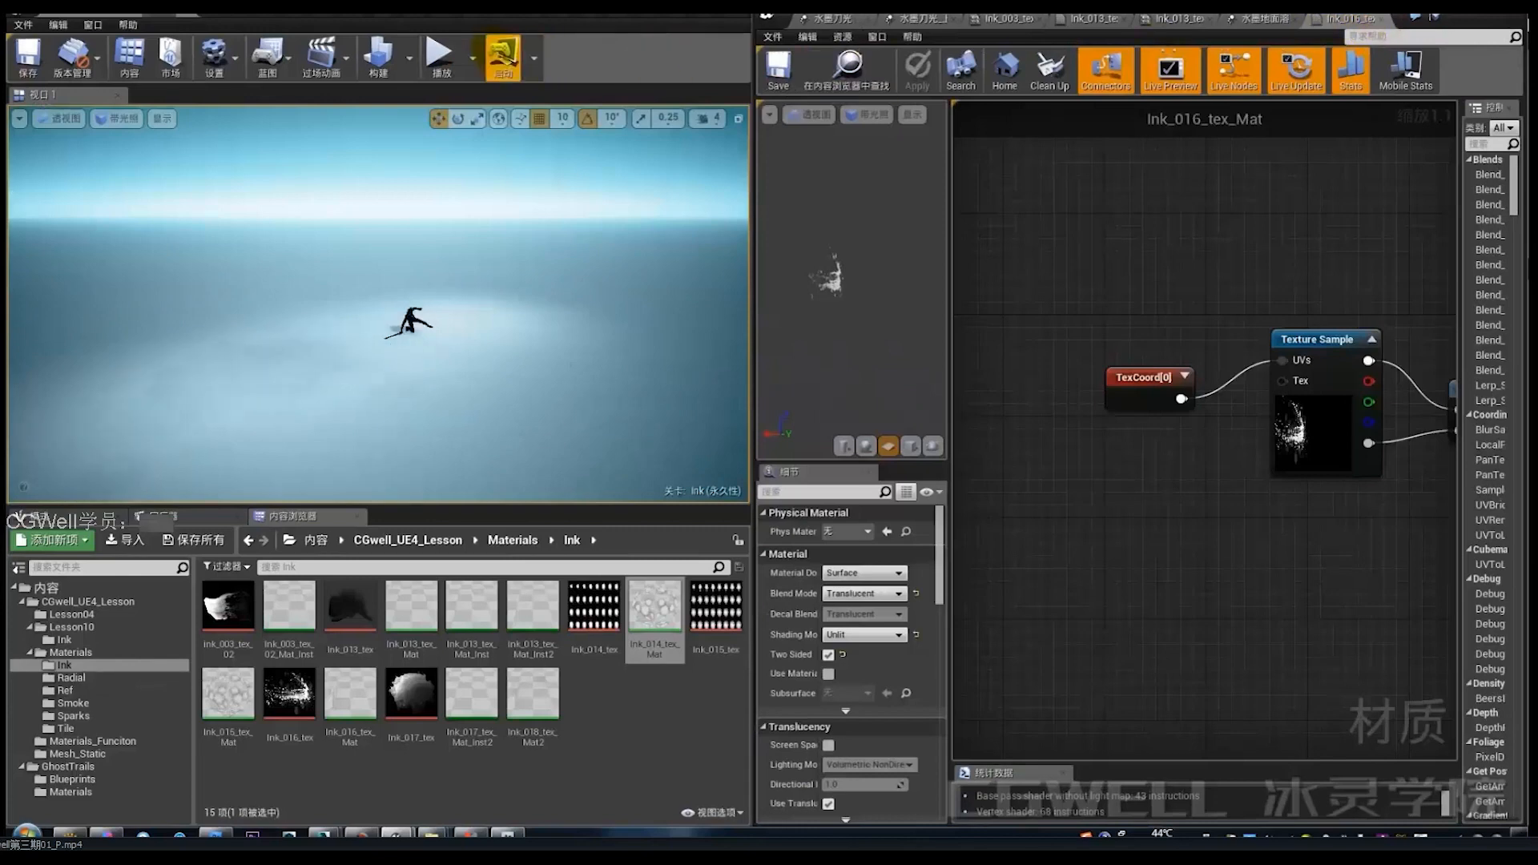
left_click(439, 55)
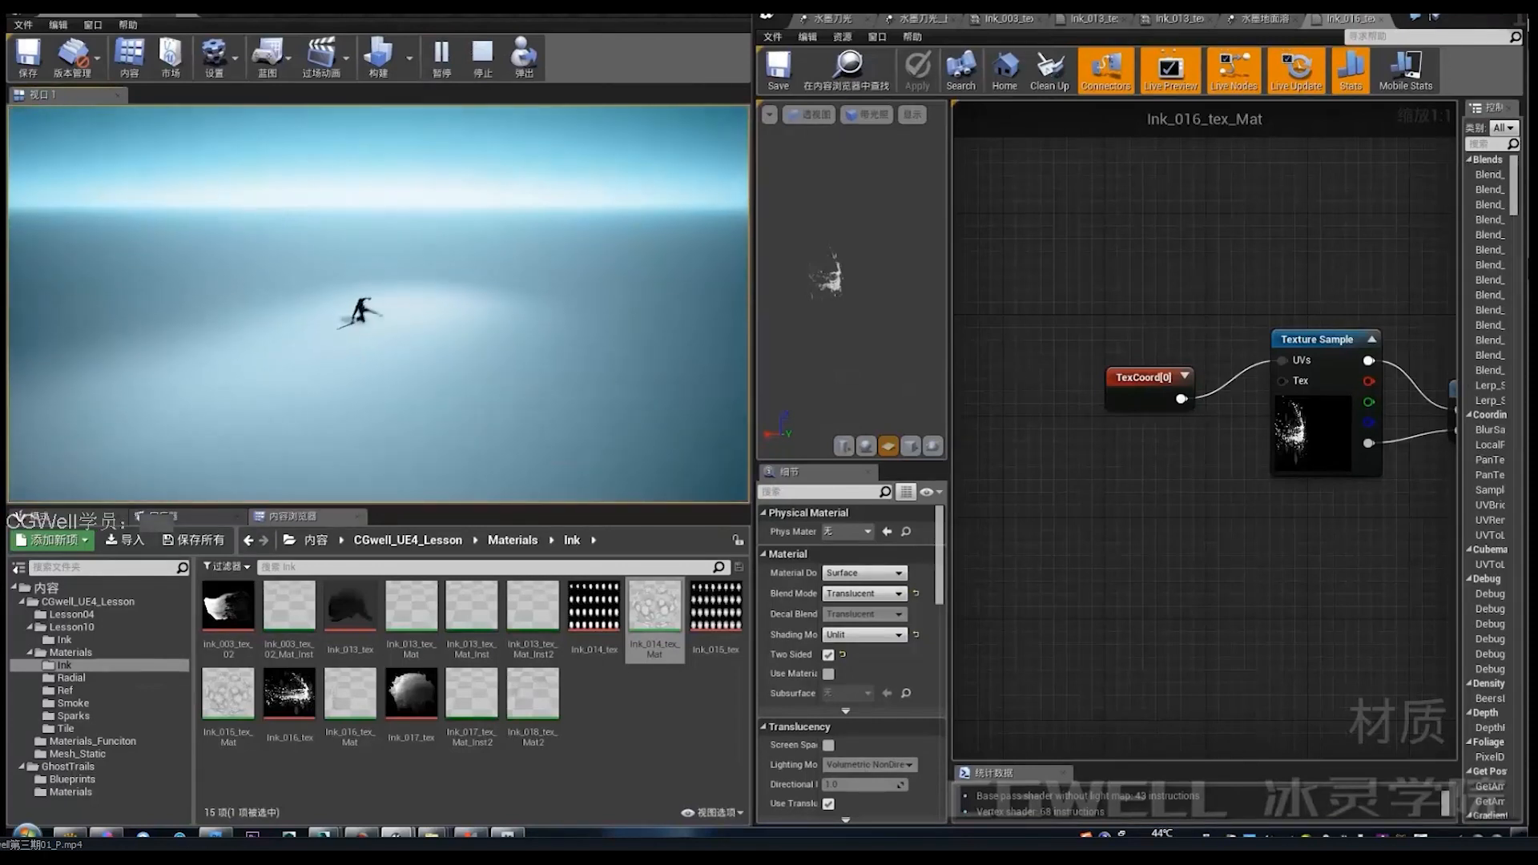
key("Escape")
left_click(441, 60)
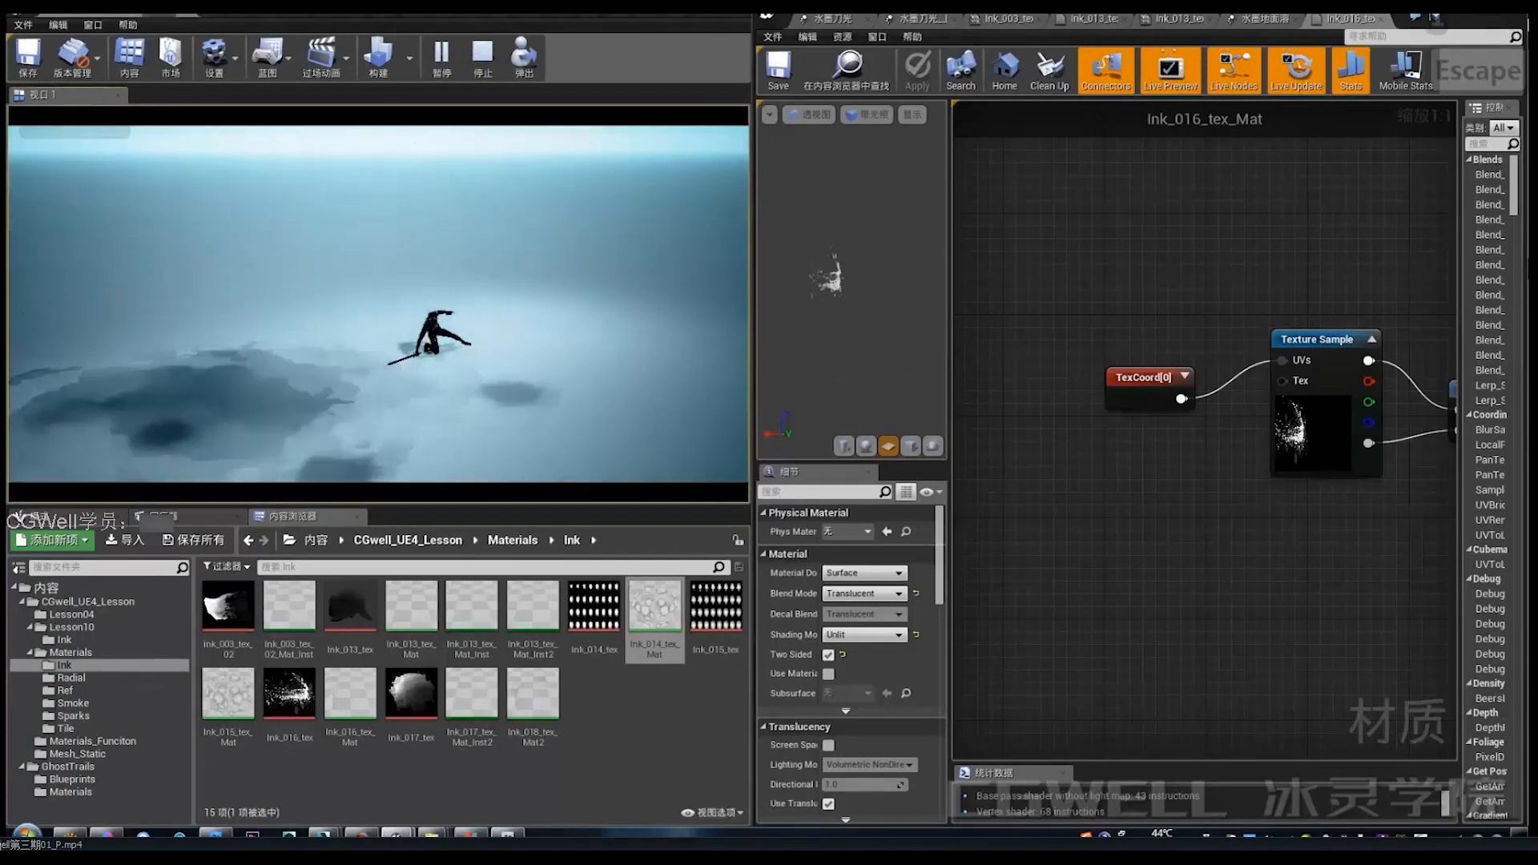
key("Escape")
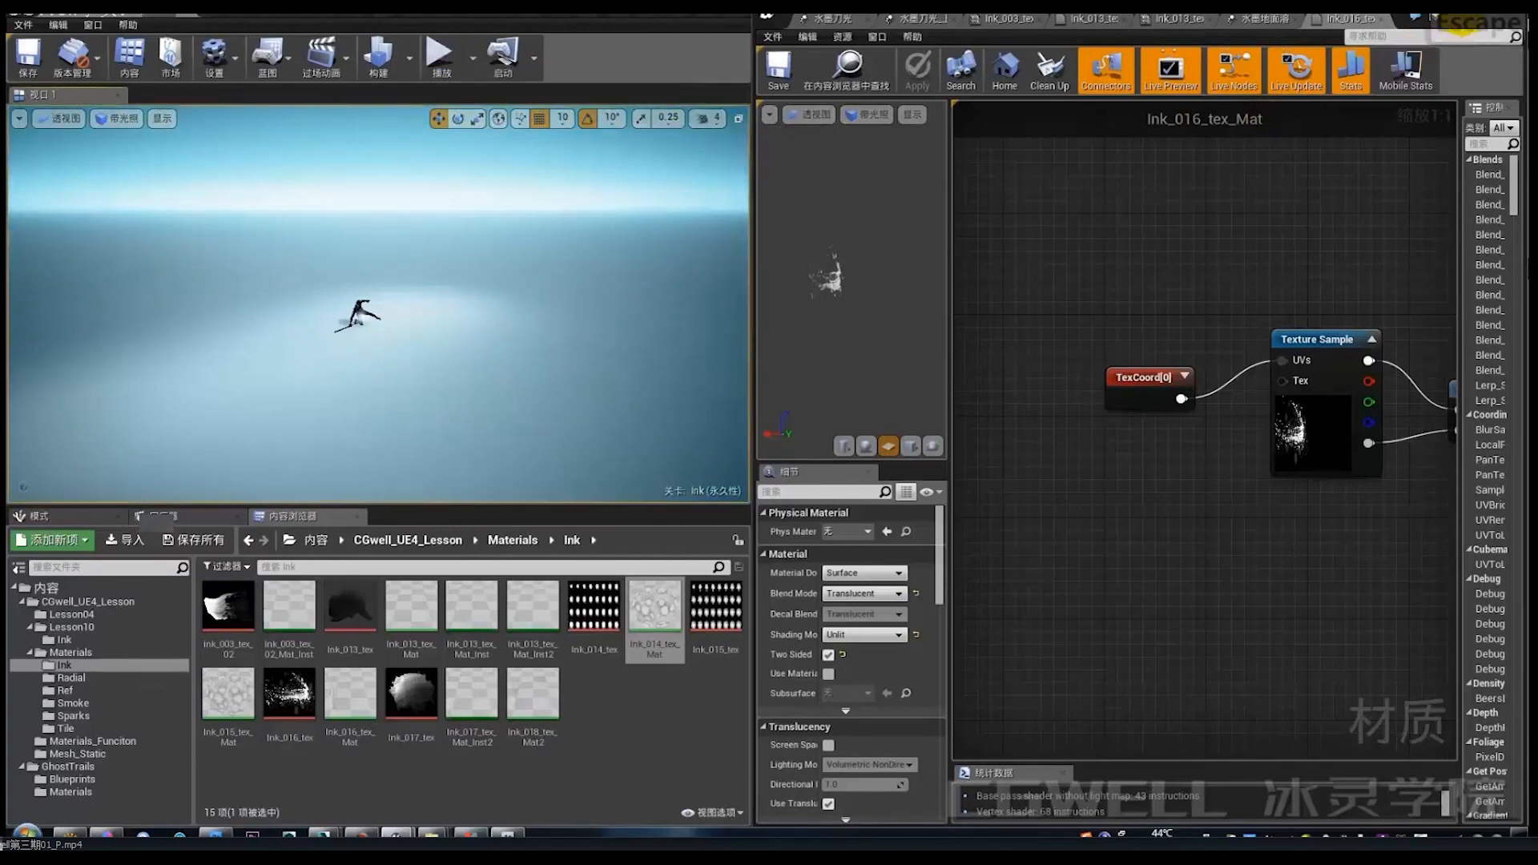
Examine the Ink_016_tex_Mat node network from TexCoord through Texture Sample and ParticleColor to Depth Fade.
left_click(1116, 404)
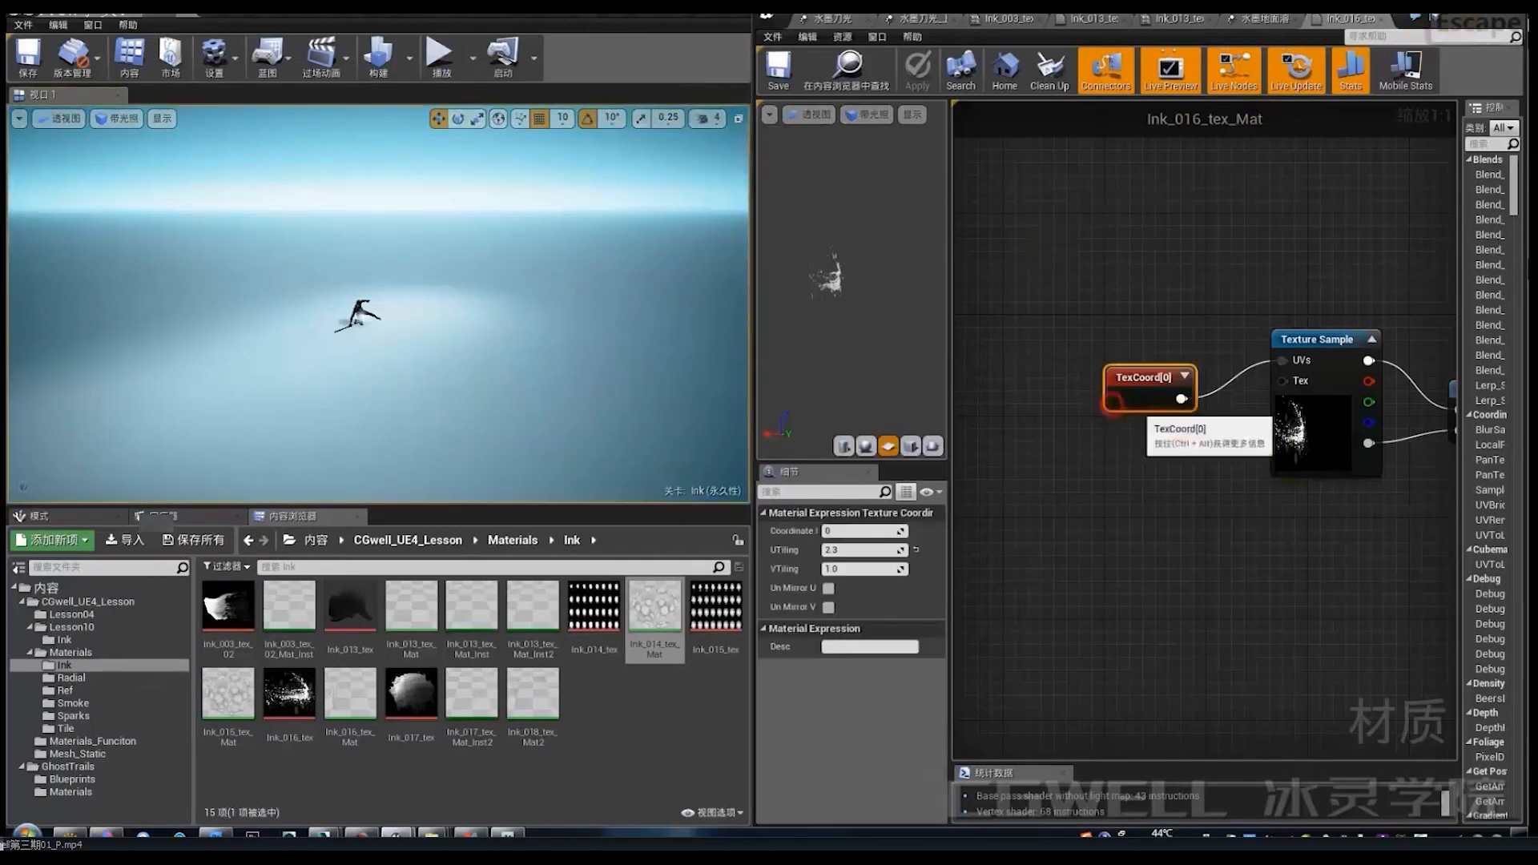
right_click_drag(1157, 416, 1080, 404)
left_click(1260, 437)
right_click_drag(1261, 437, 1033, 436)
left_click(1259, 376)
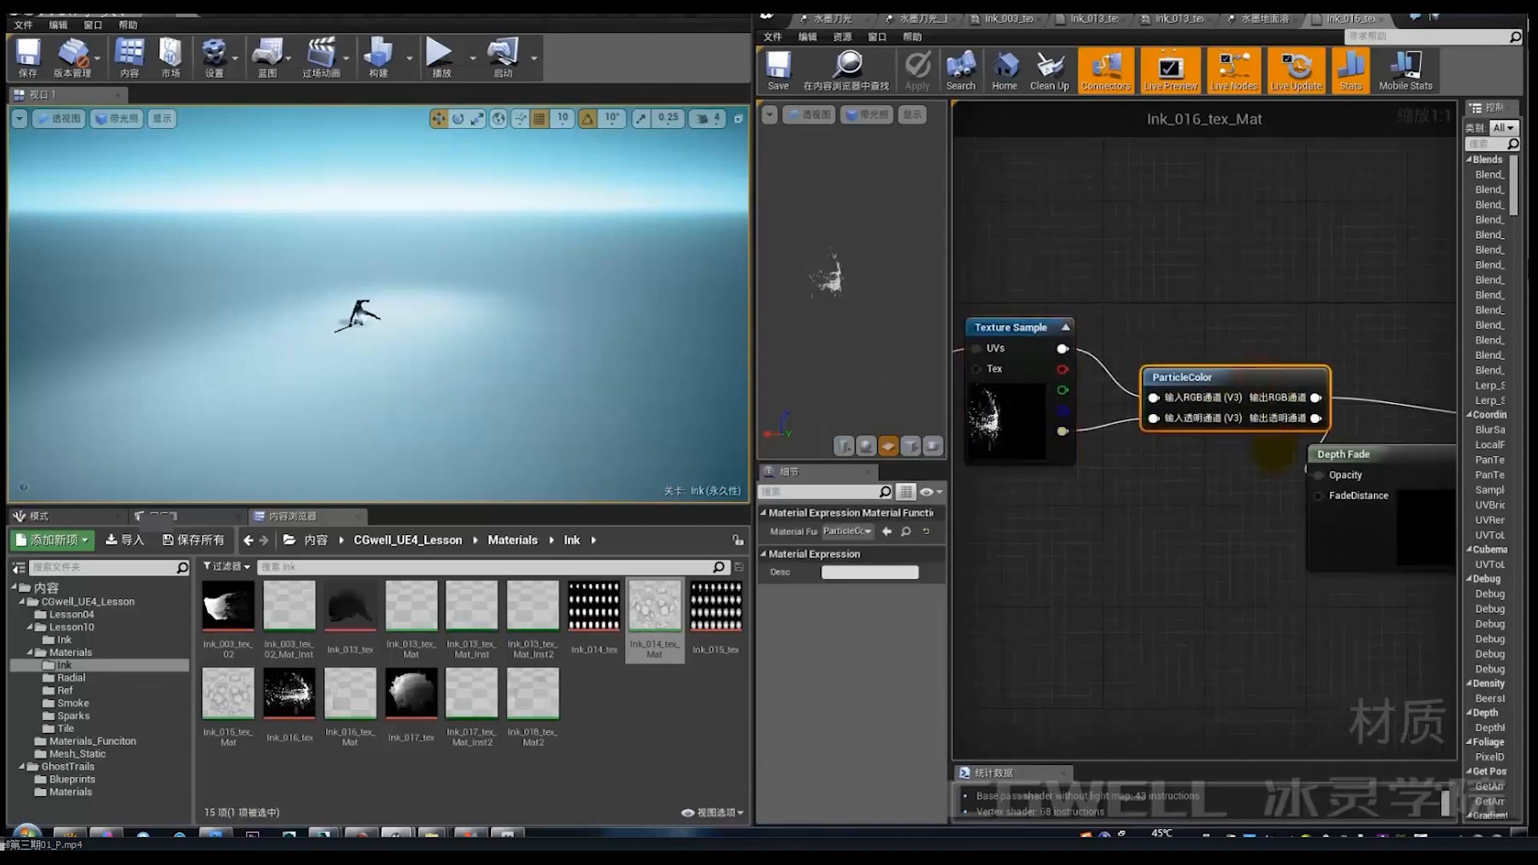
right_click_drag(1274, 457, 1230, 394)
left_click(1188, 420)
scroll(1189, 431, "down", 3)
right_click_drag(1072, 459, 1156, 453)
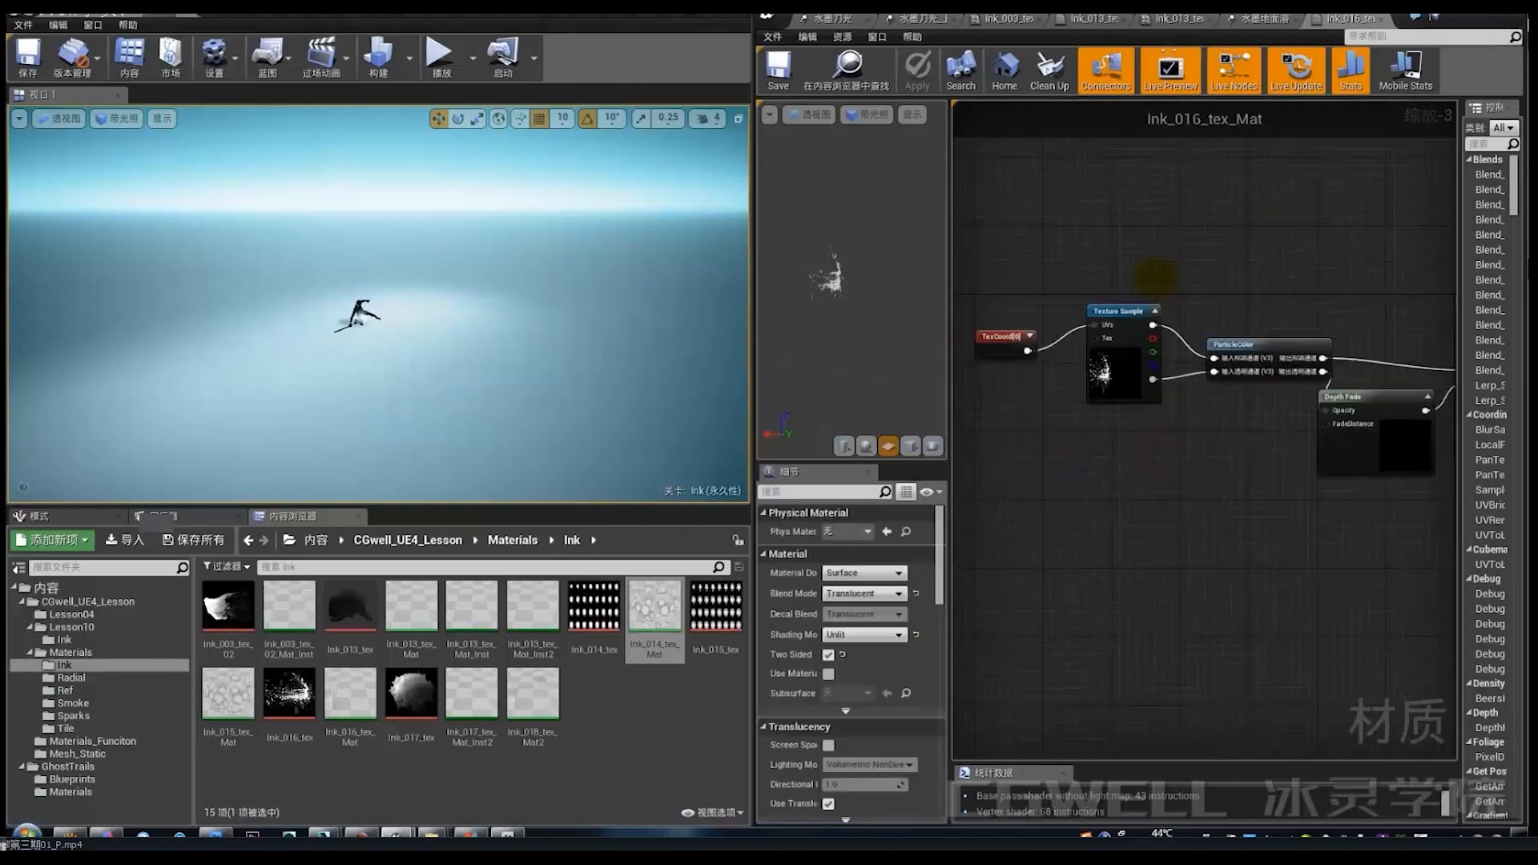
Switch to the MindManager mind map 第四课-墨子剑法案例 and review its main topics.
left_click(470, 835)
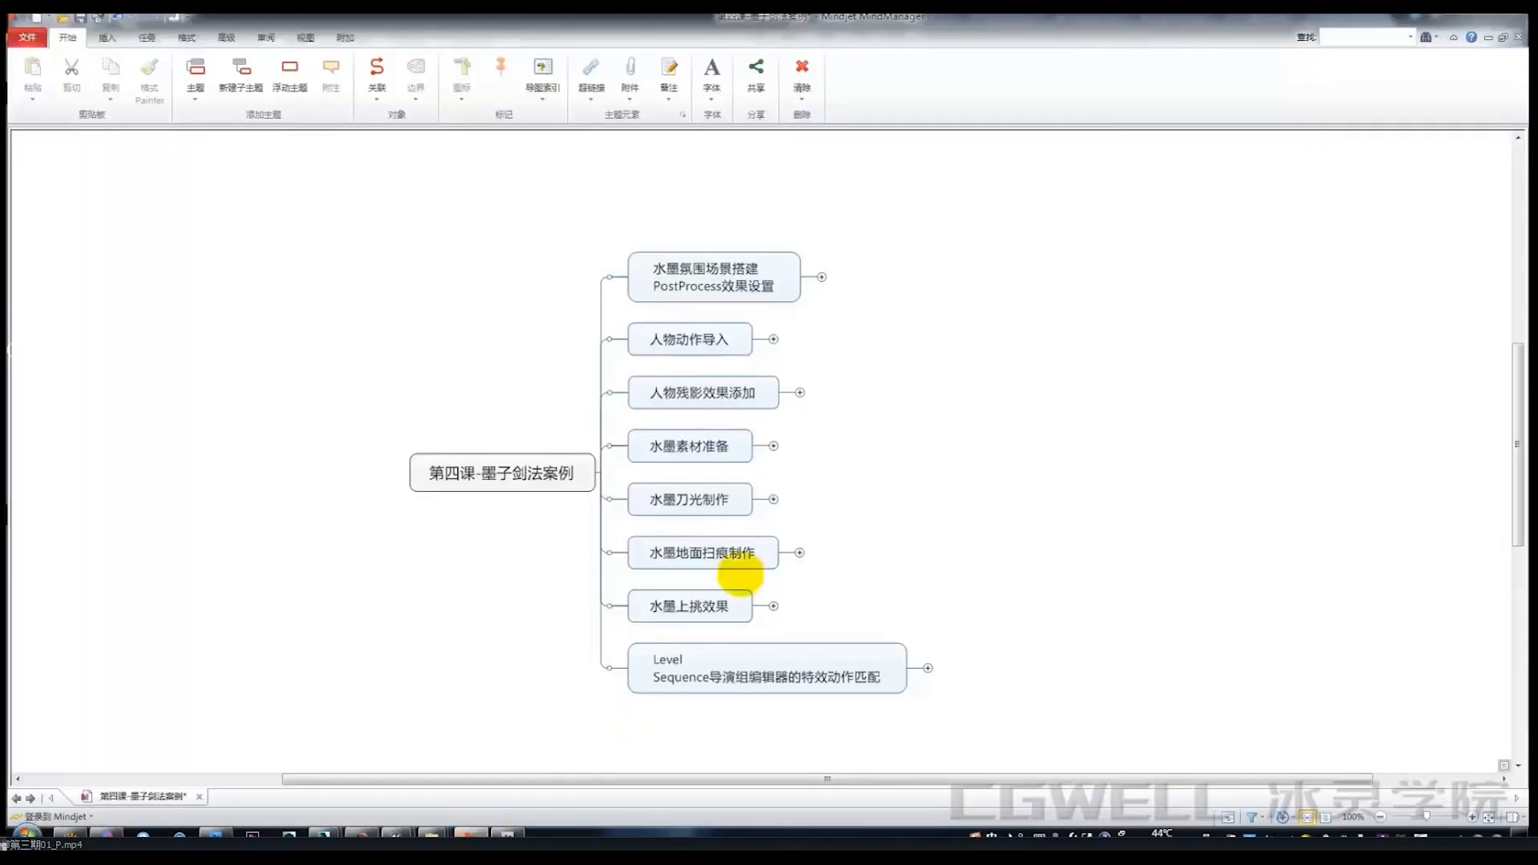
right_click_drag(832, 536, 785, 388)
scroll(740, 460, "up", 2)
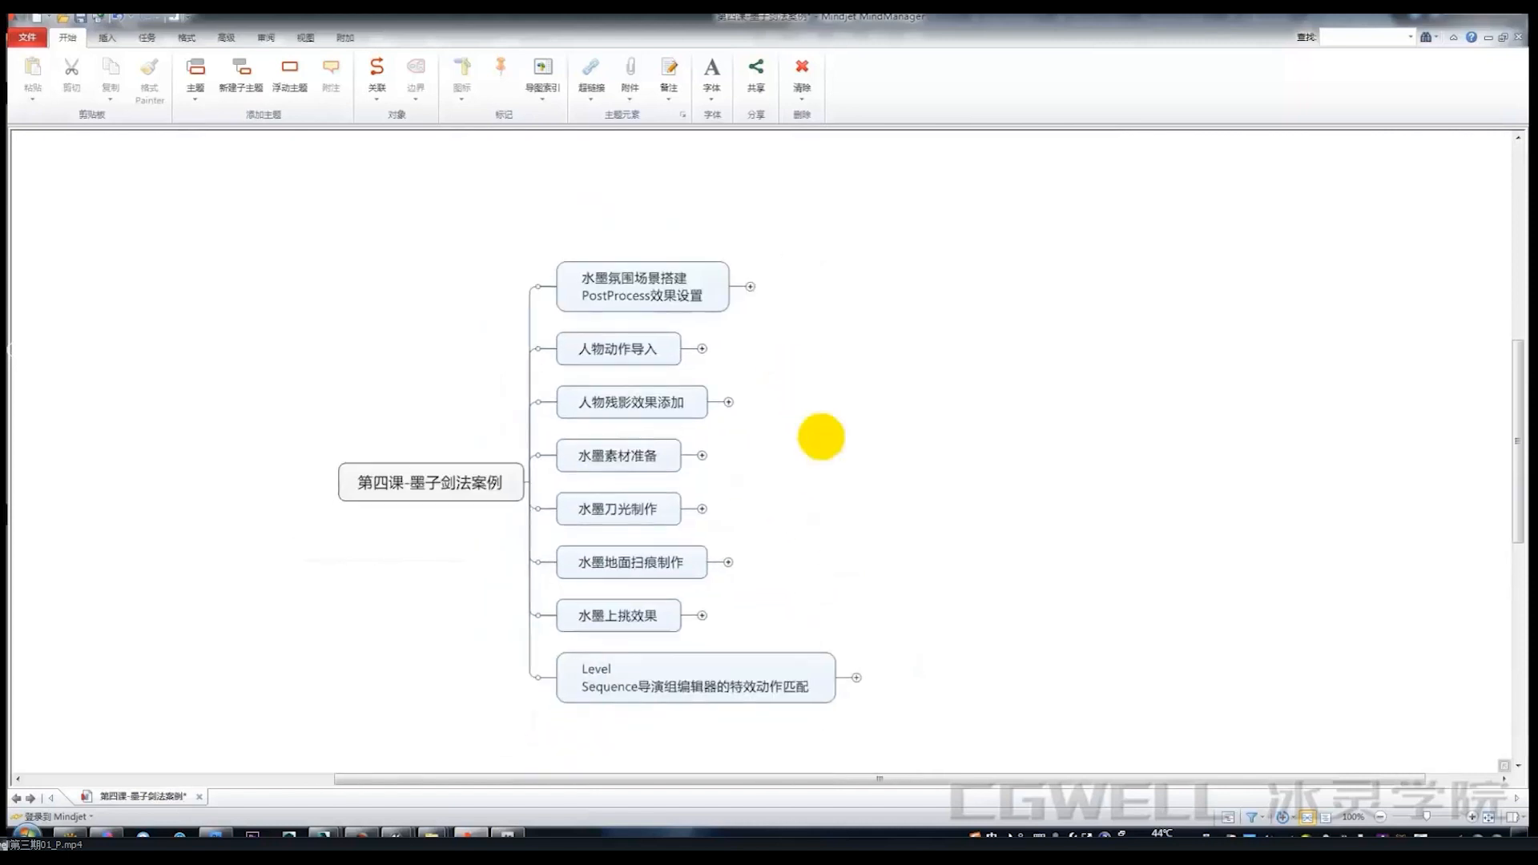
right_click_drag(821, 437, 769, 432)
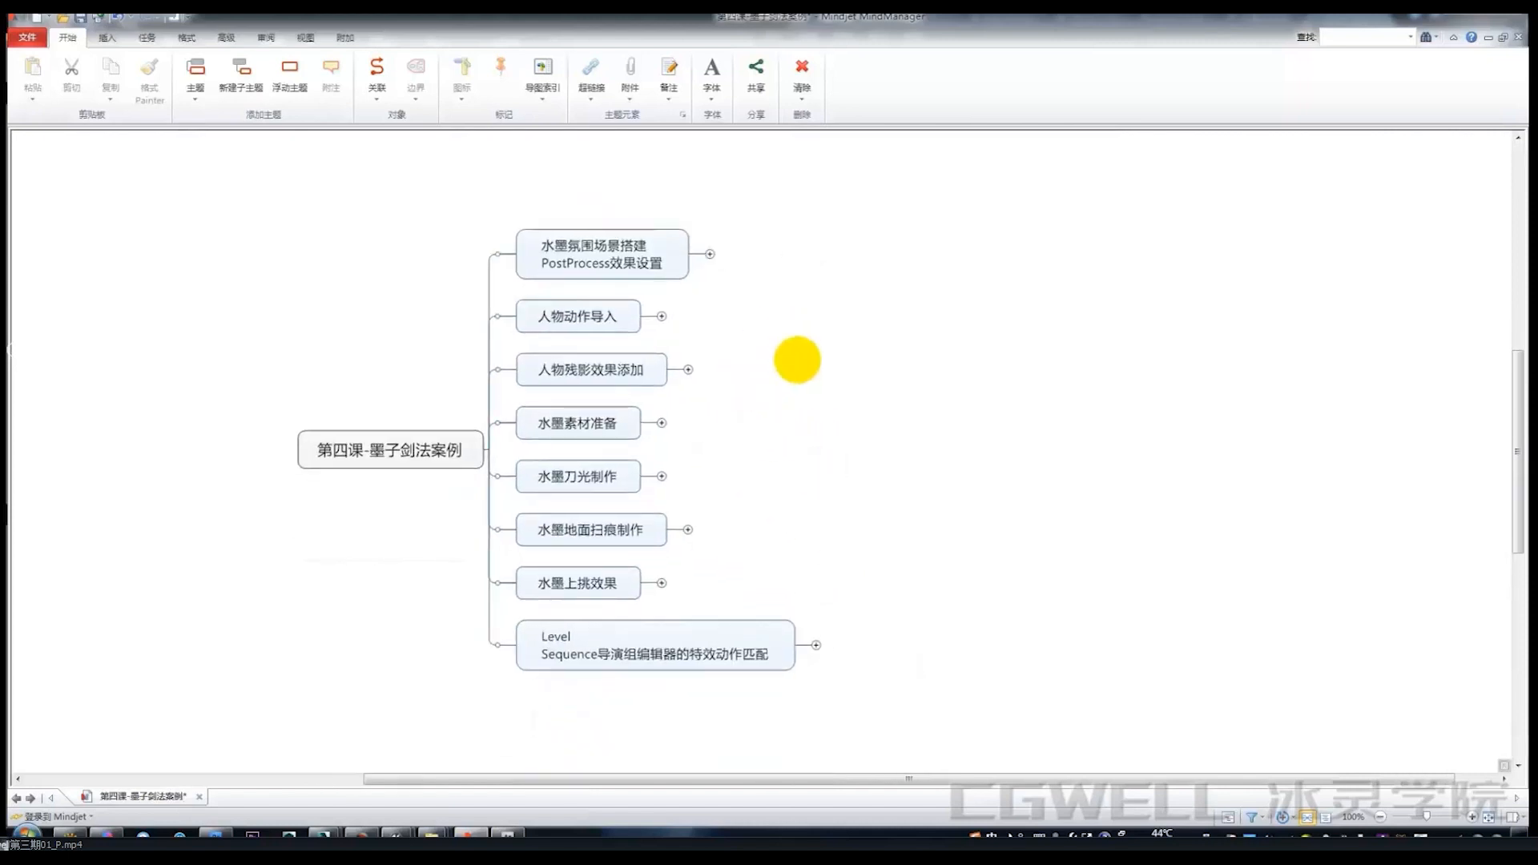
right_click_drag(797, 360, 773, 333)
right_click_drag(741, 555, 770, 602)
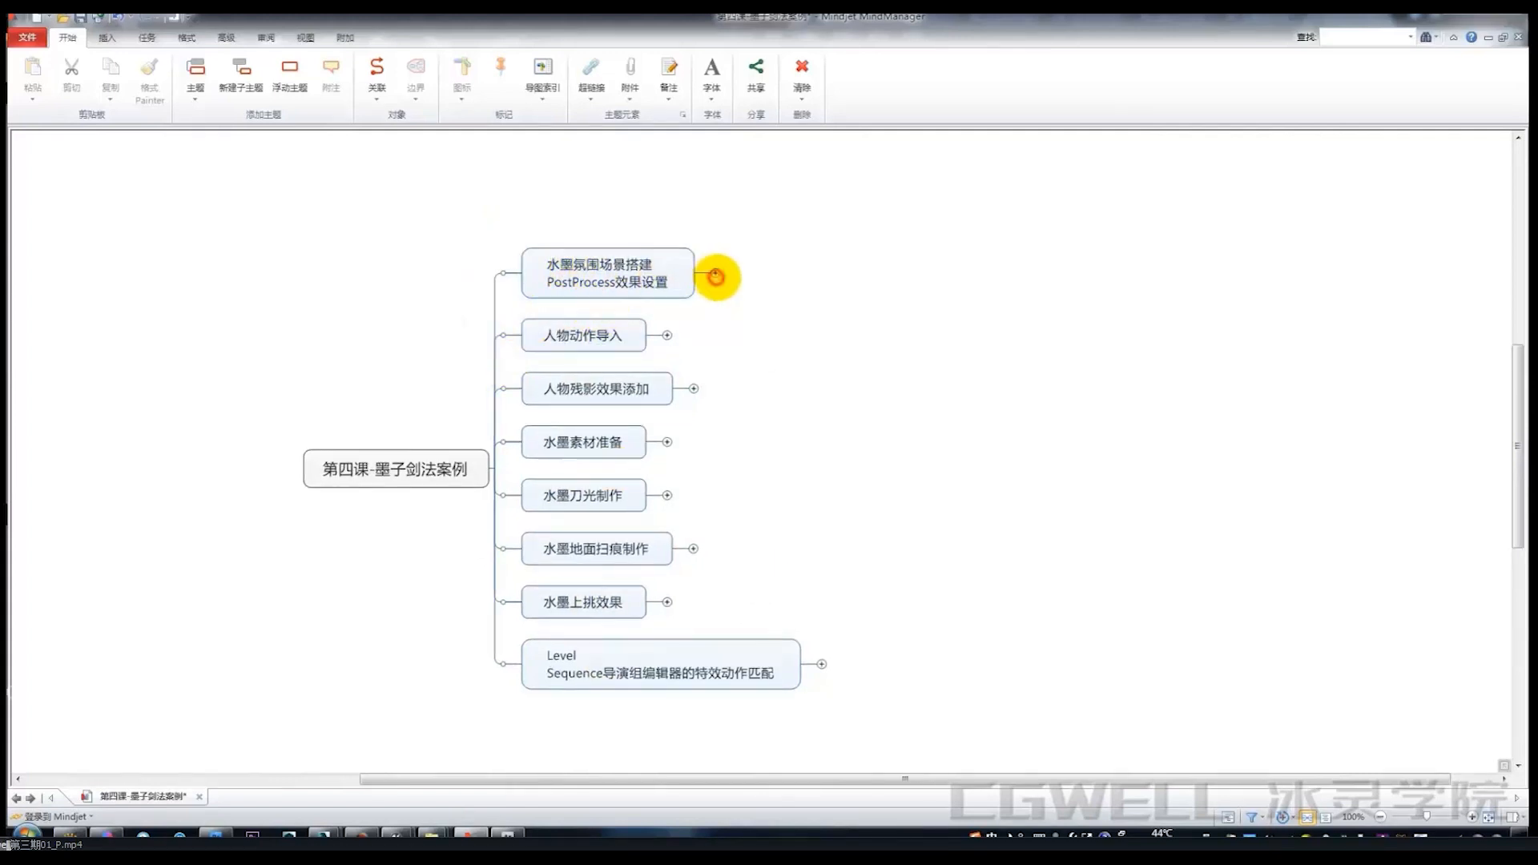
Expand the 水墨氛围场景搭建 PostProcess效果设置 topic and select its scene picture.
left_click(719, 273)
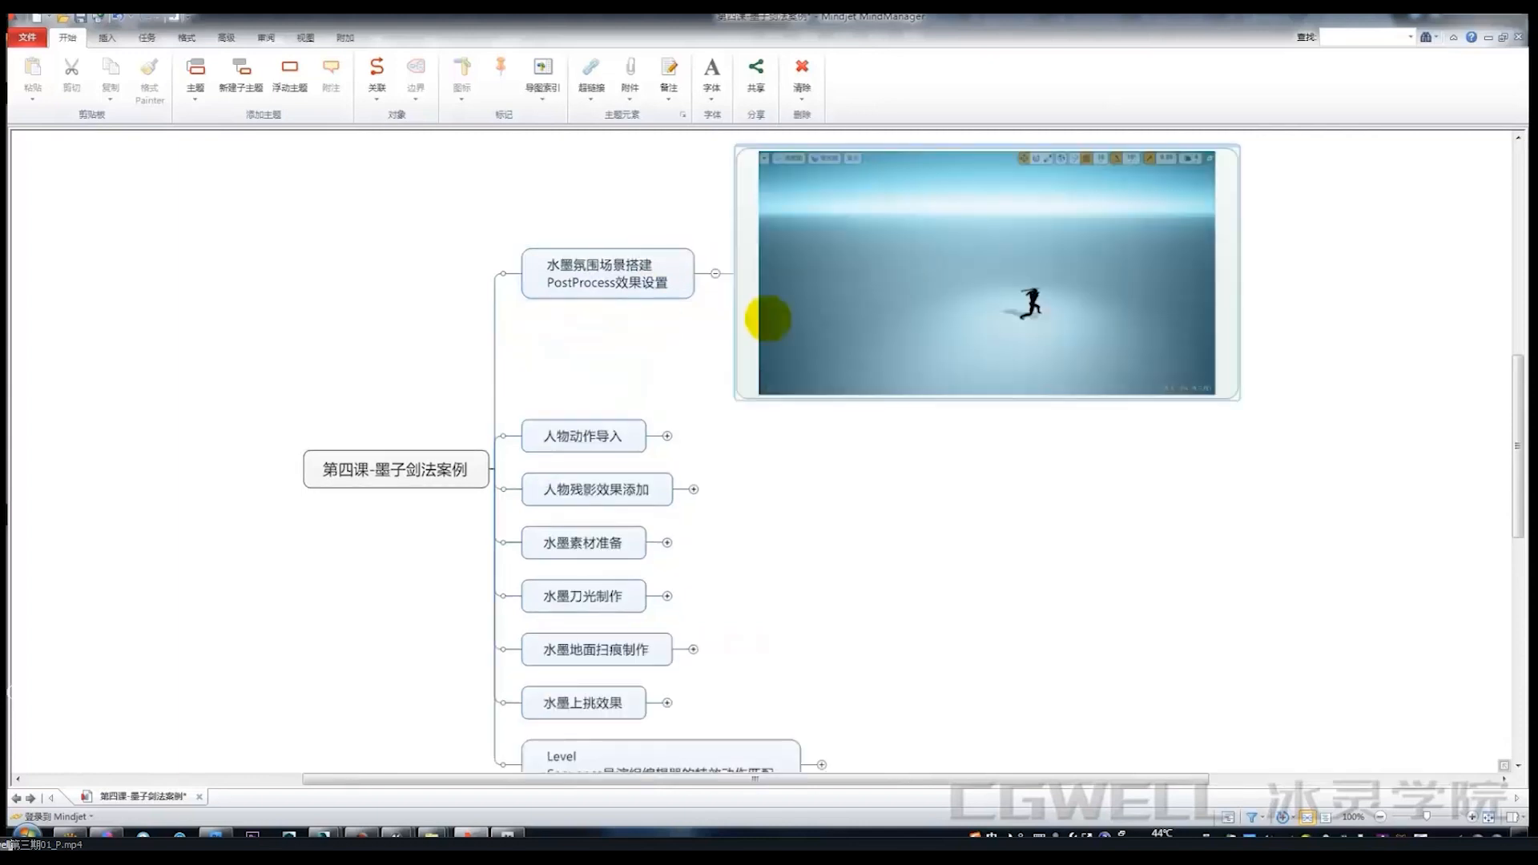
left_click_drag(766, 318, 494, 445)
key("ctrl+z")
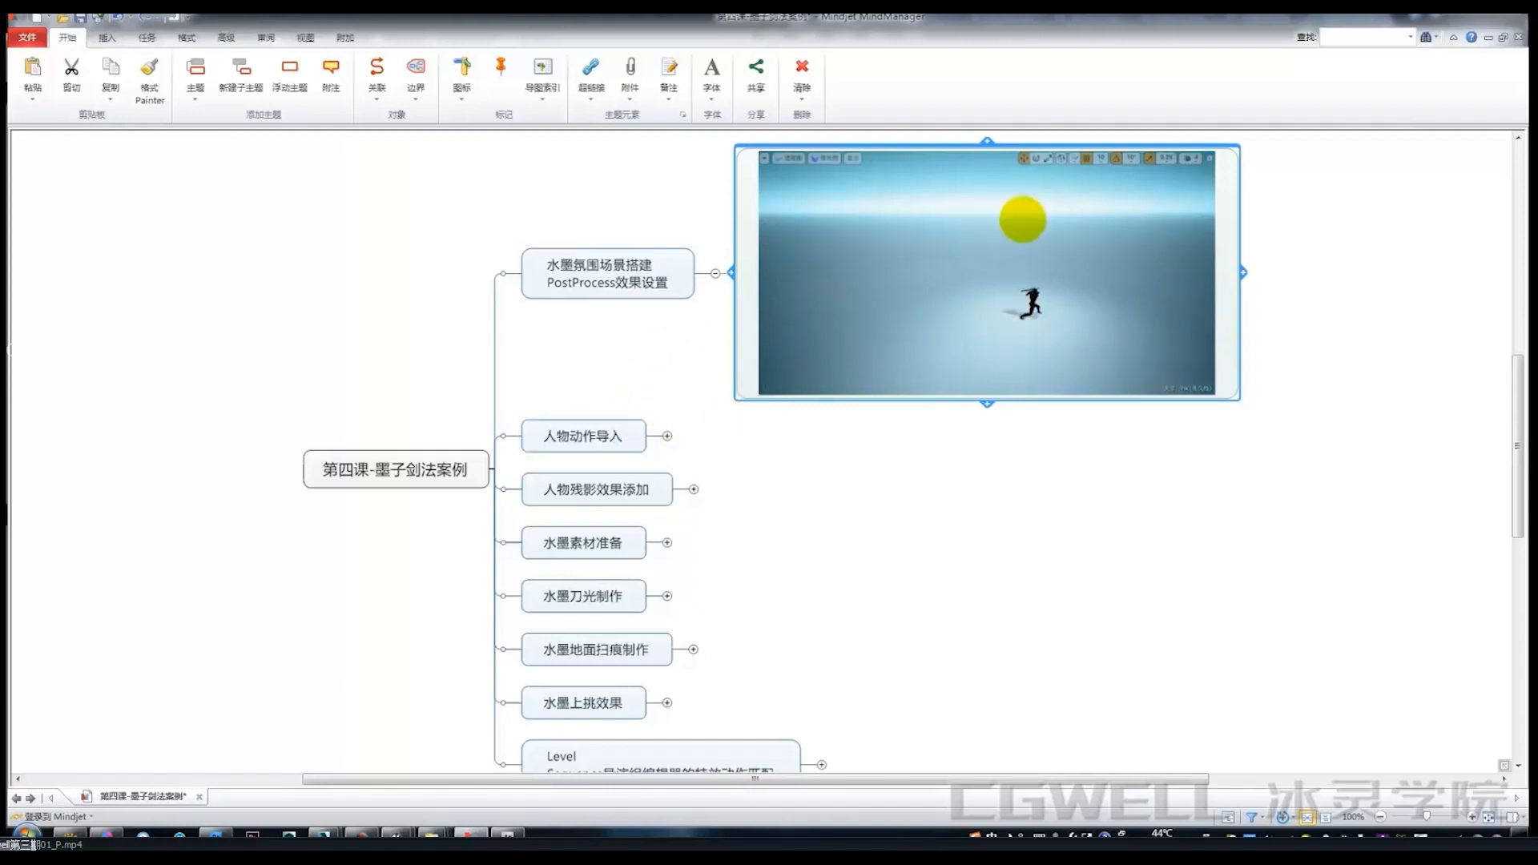
Expand the 人物动作导入 topic and compare its motion picture with the scene picture above it.
left_click(667, 436)
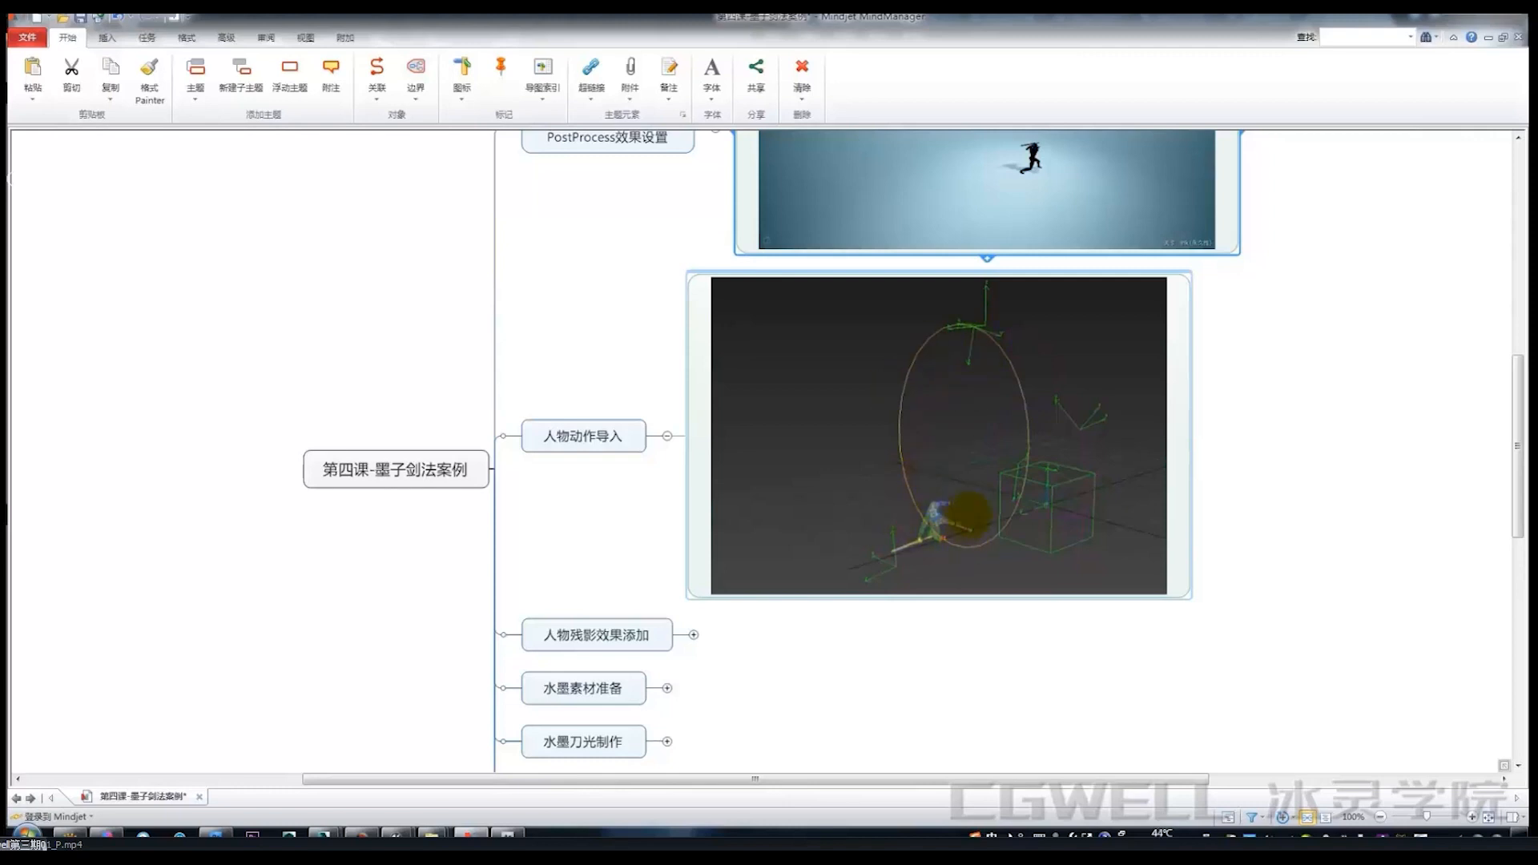
scroll(986, 471, "down", 2)
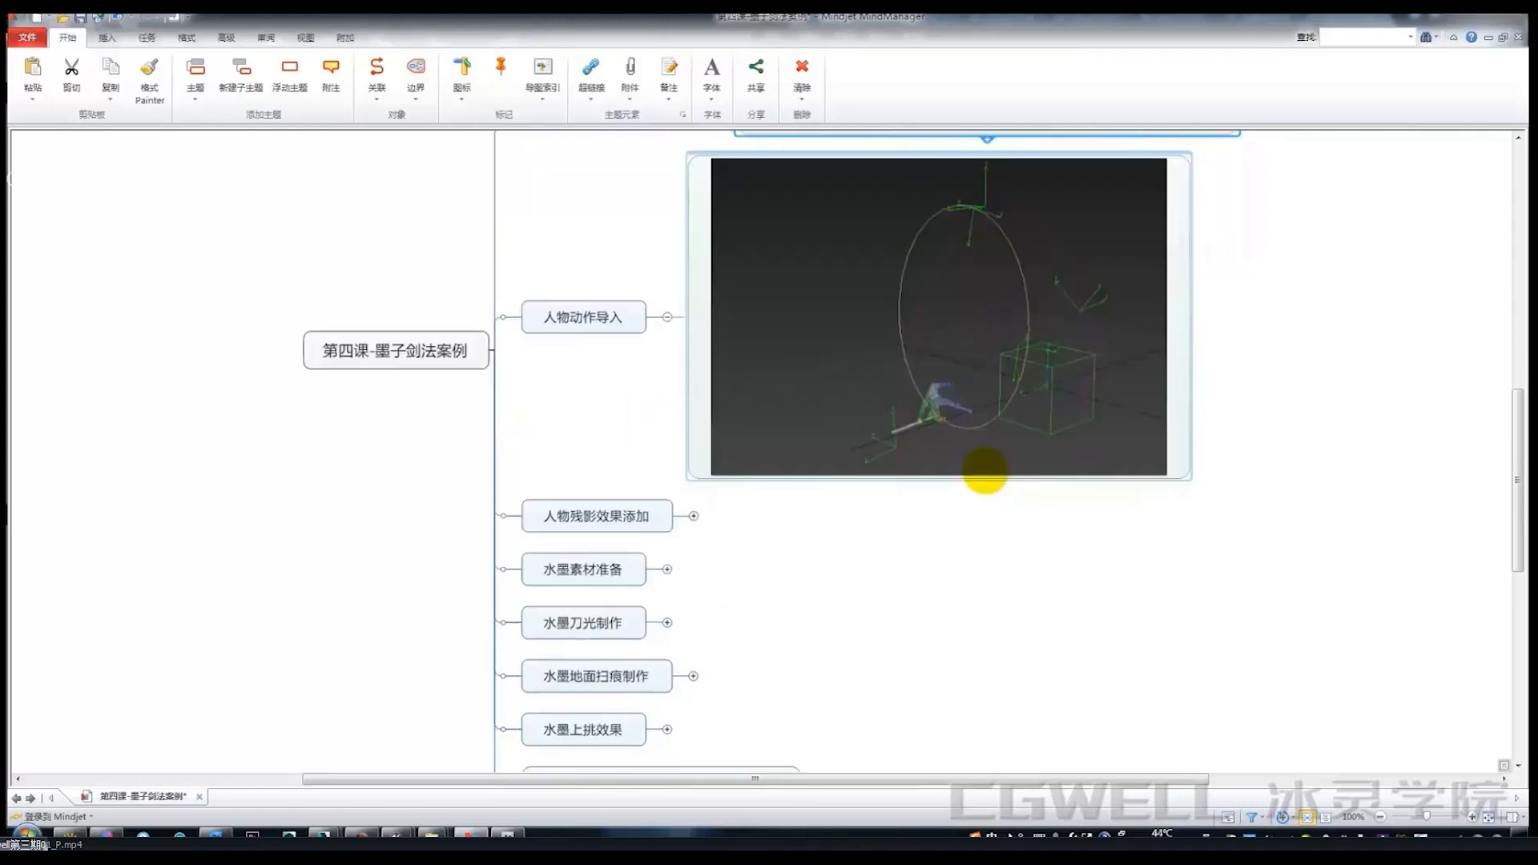
scroll(970, 405, "up", 2)
scroll(776, 419, "up", 2)
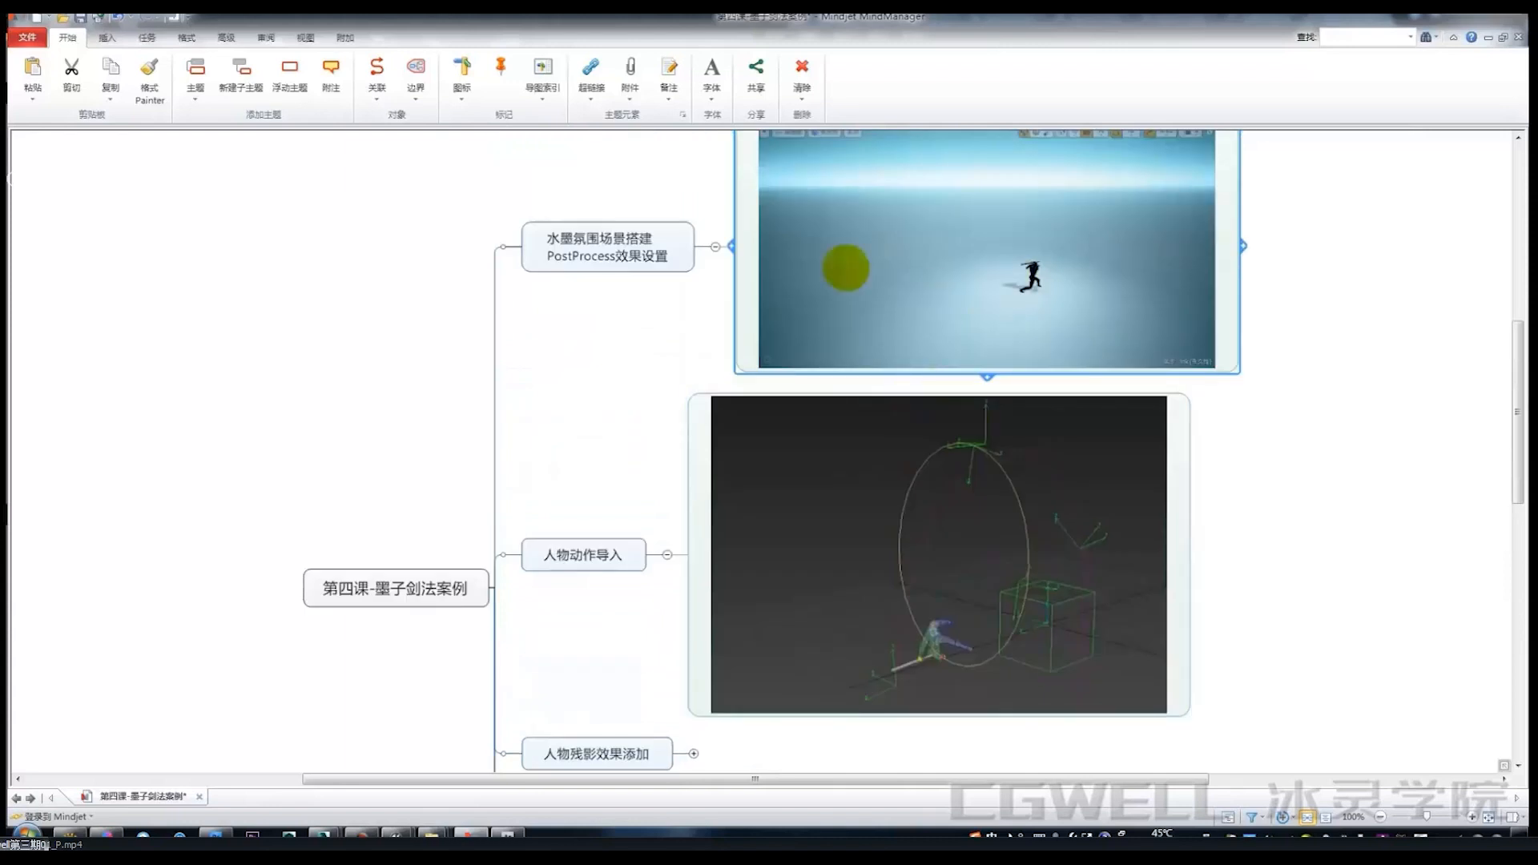
scroll(874, 407, "down", 2)
scroll(859, 416, "down", 2)
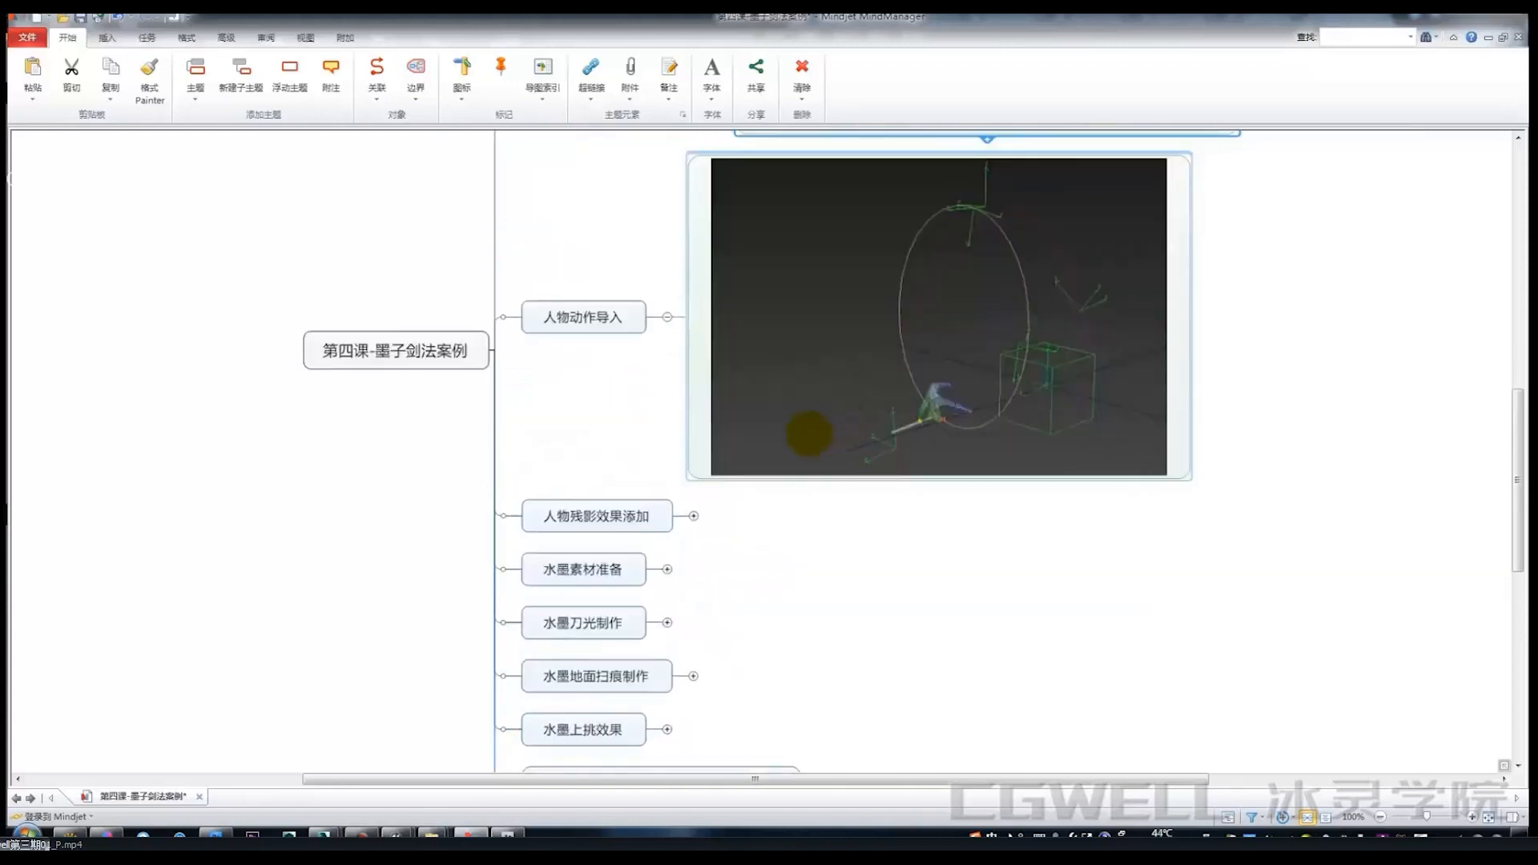
Expand the 人物残影效果添加 and 水墨素材准备 topics to show their reference pictures.
left_click(693, 516)
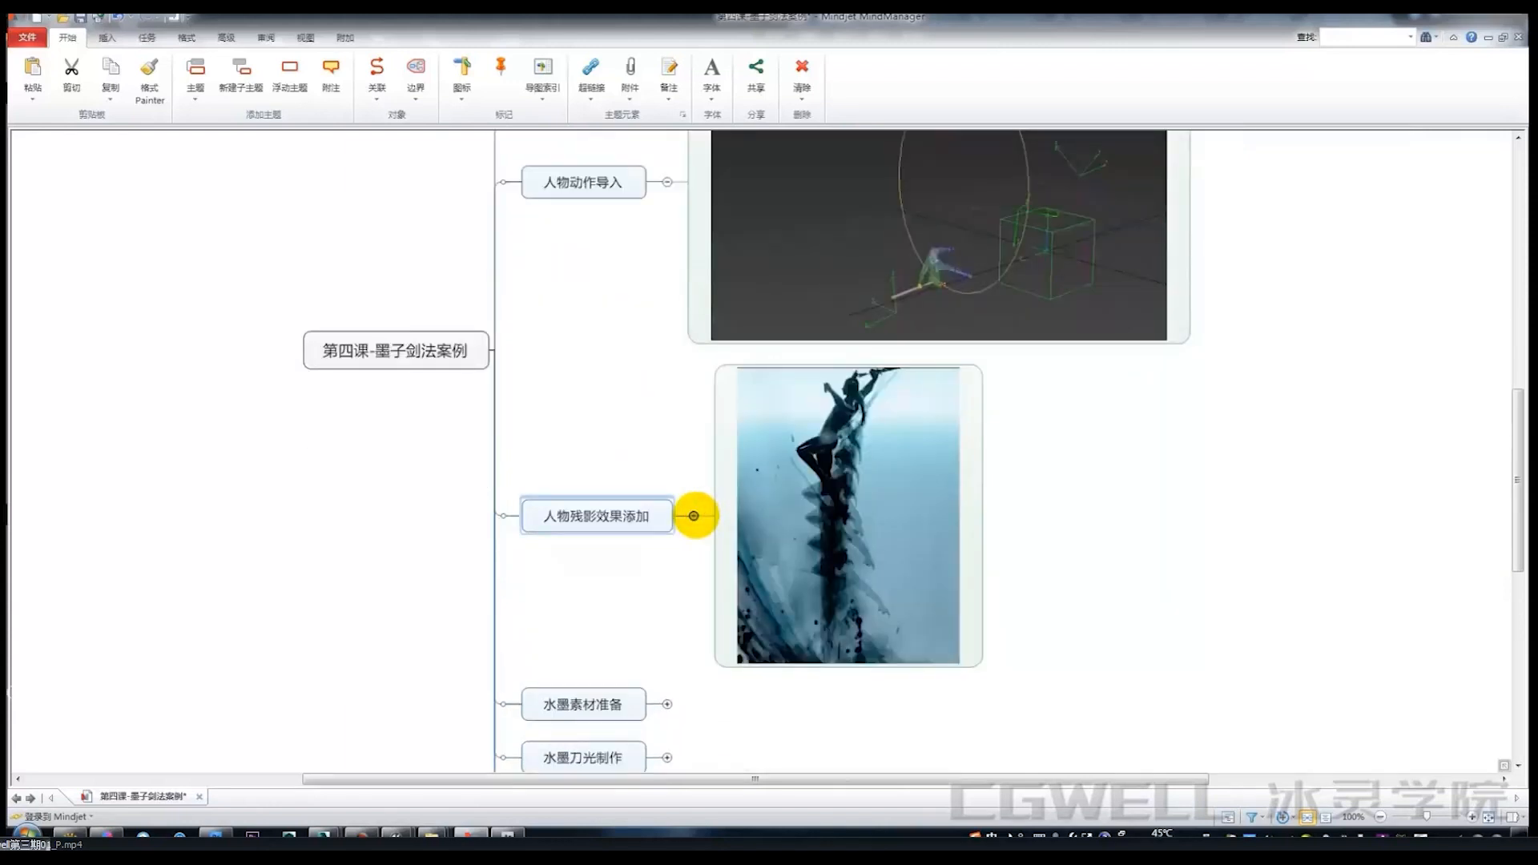
left_click(793, 533)
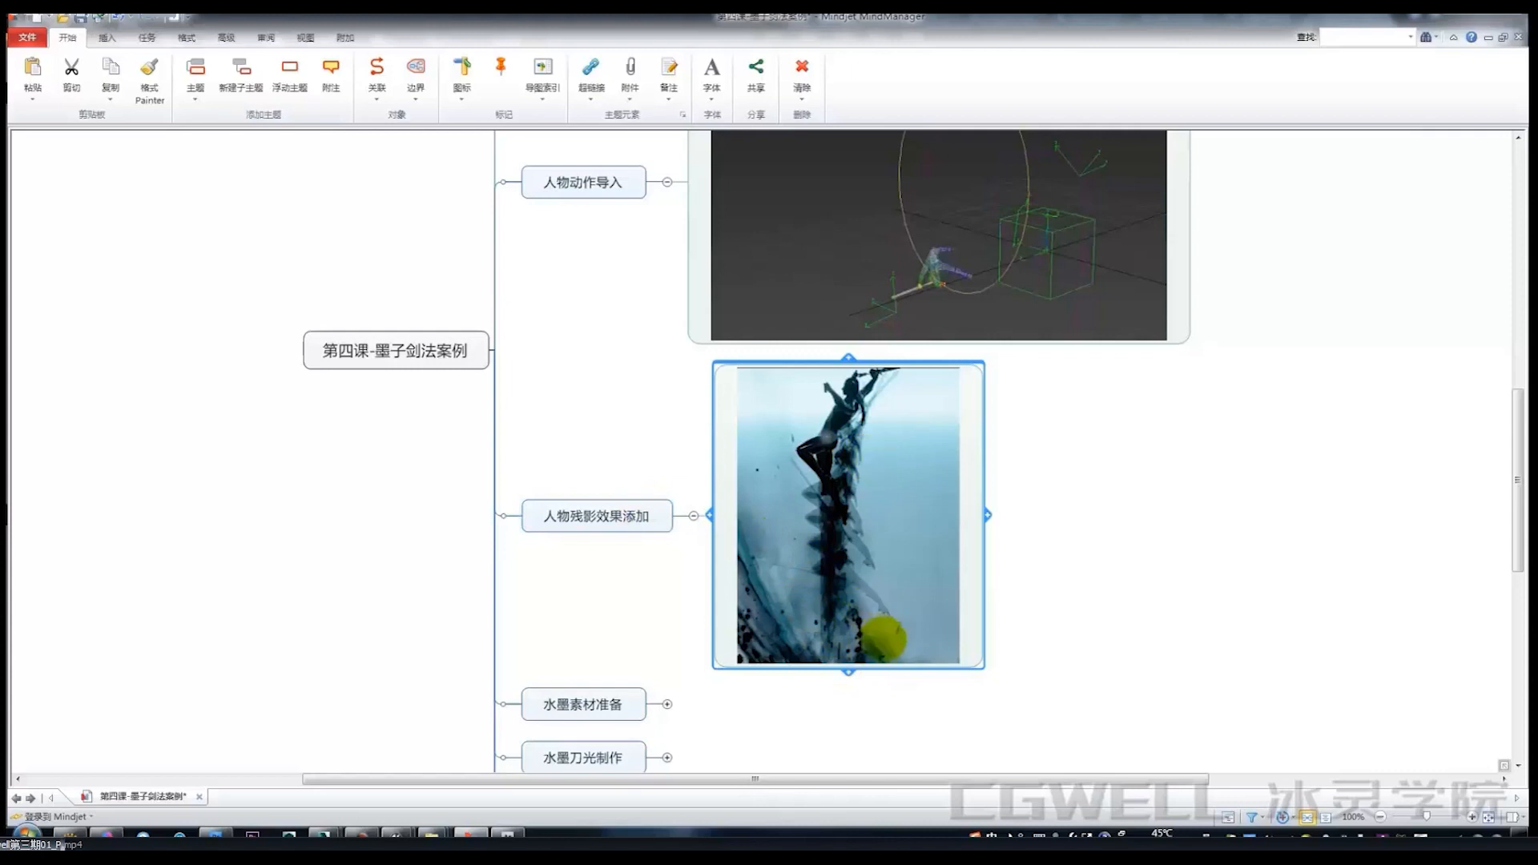
scroll(1014, 633, "down", 2)
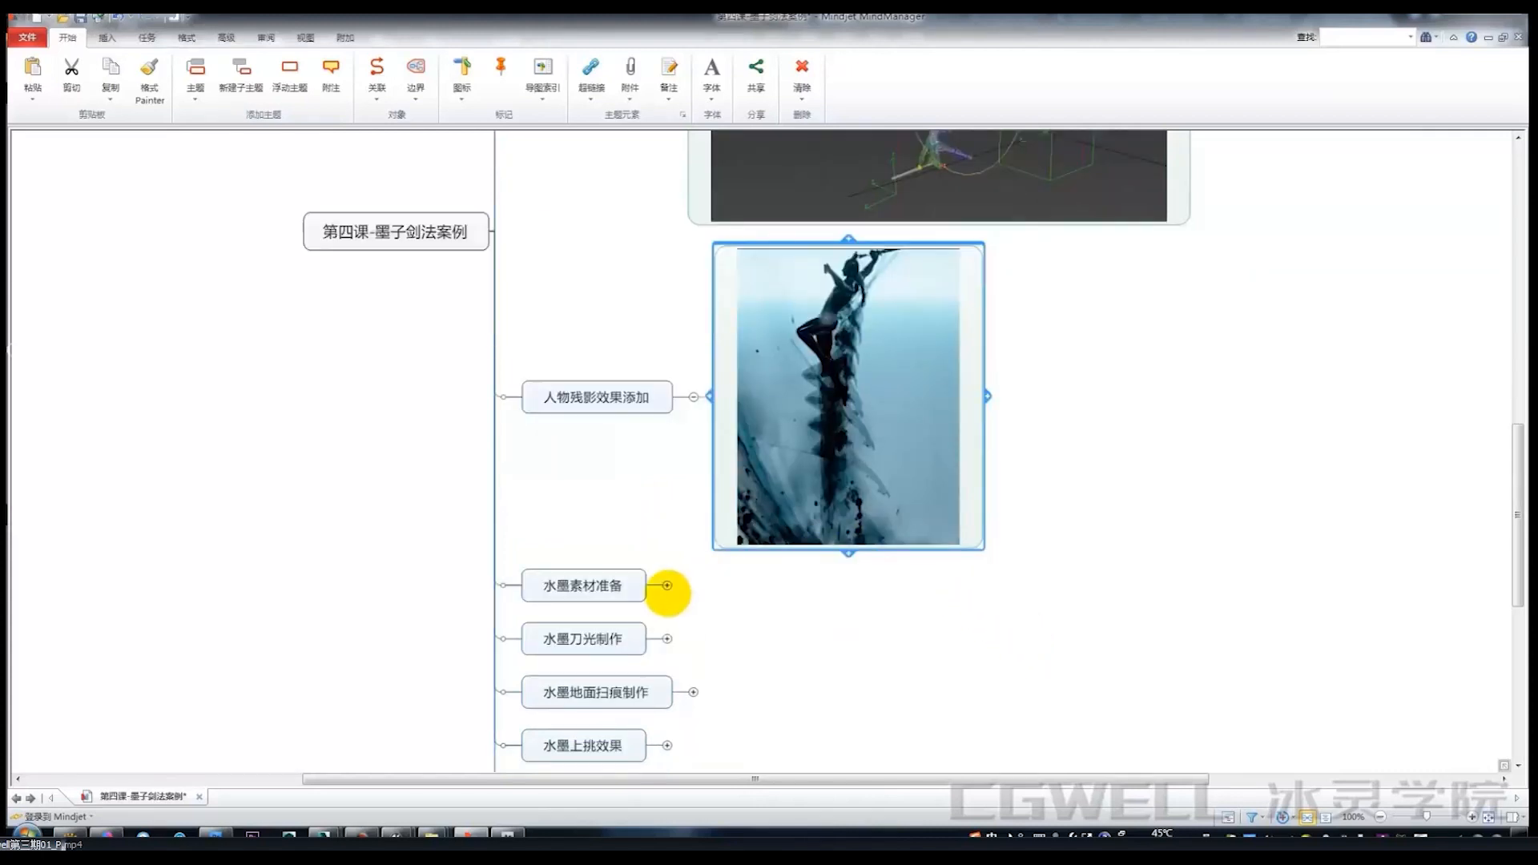
left_click(667, 586)
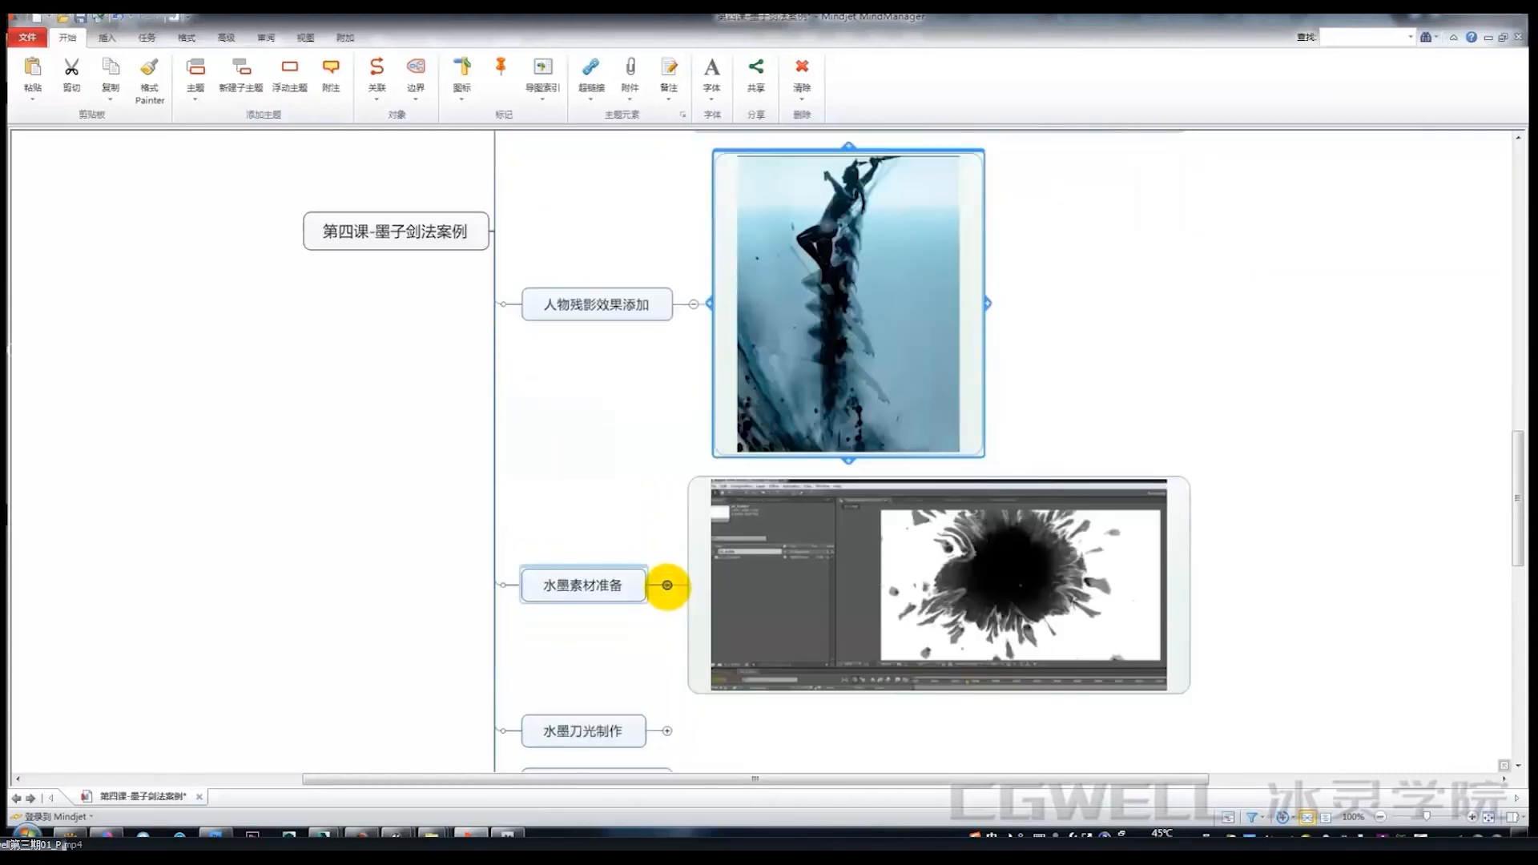
scroll(1042, 561, "down", 2)
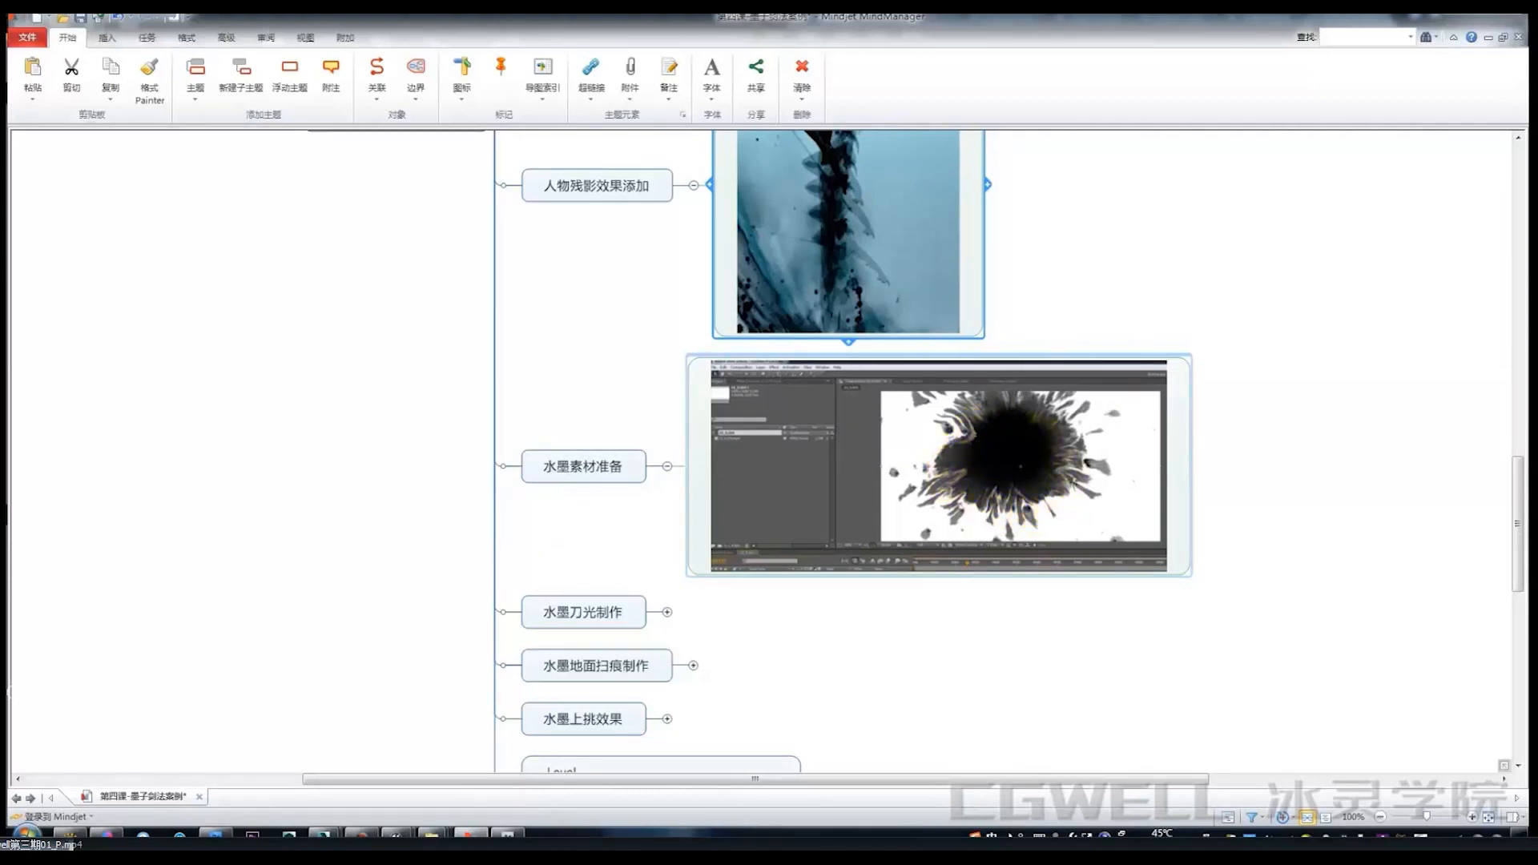
scroll(1075, 484, "down", 2)
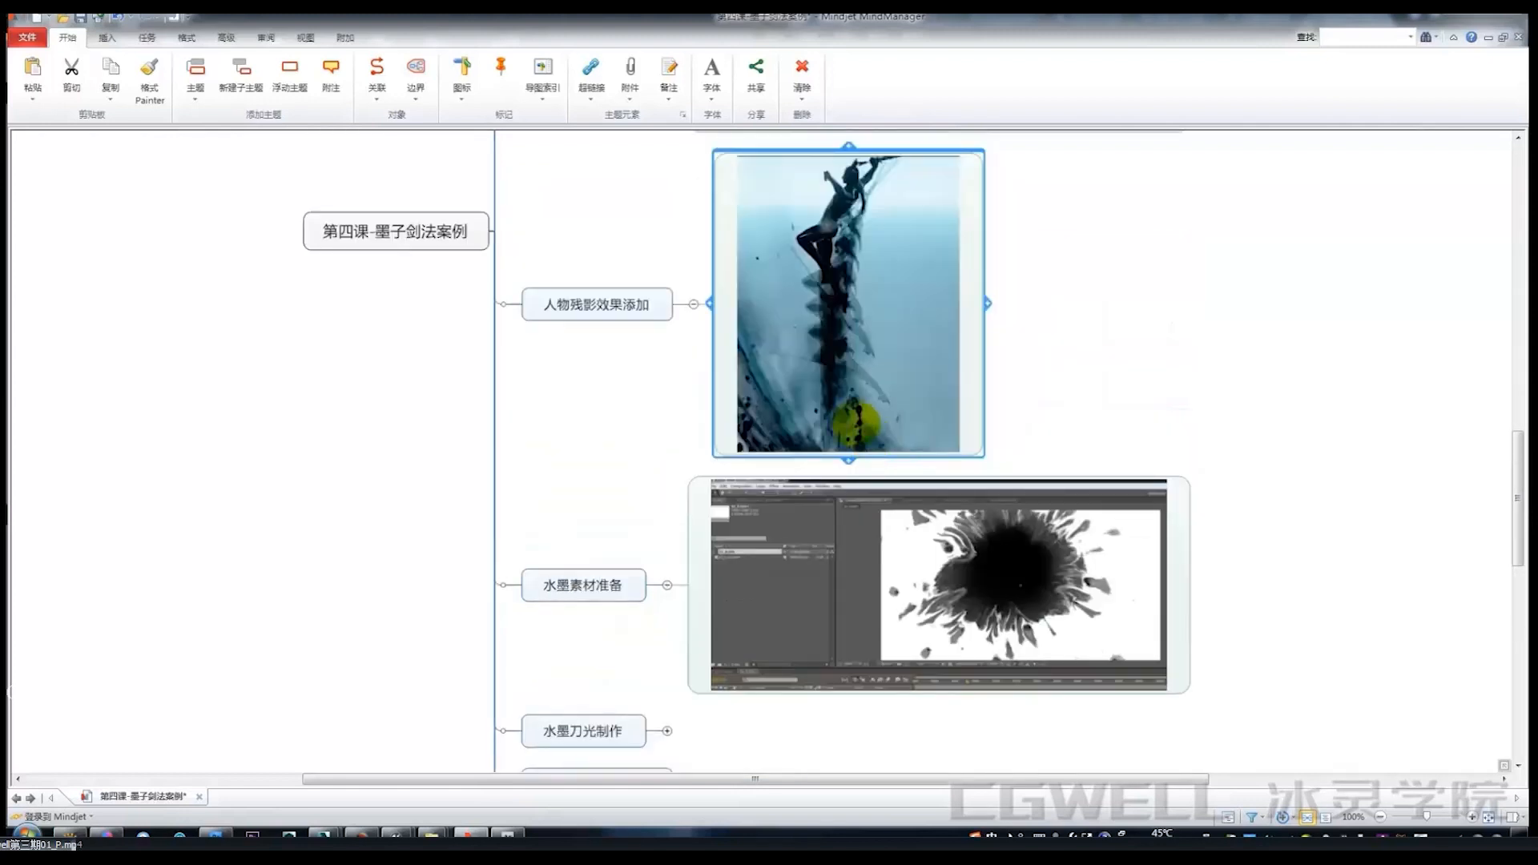
Expand the 水墨刀光制作 and 水墨地面扫痕制作 topics to show their effect pictures.
scroll(897, 457, "down", 3)
scroll(807, 499, "down", 3)
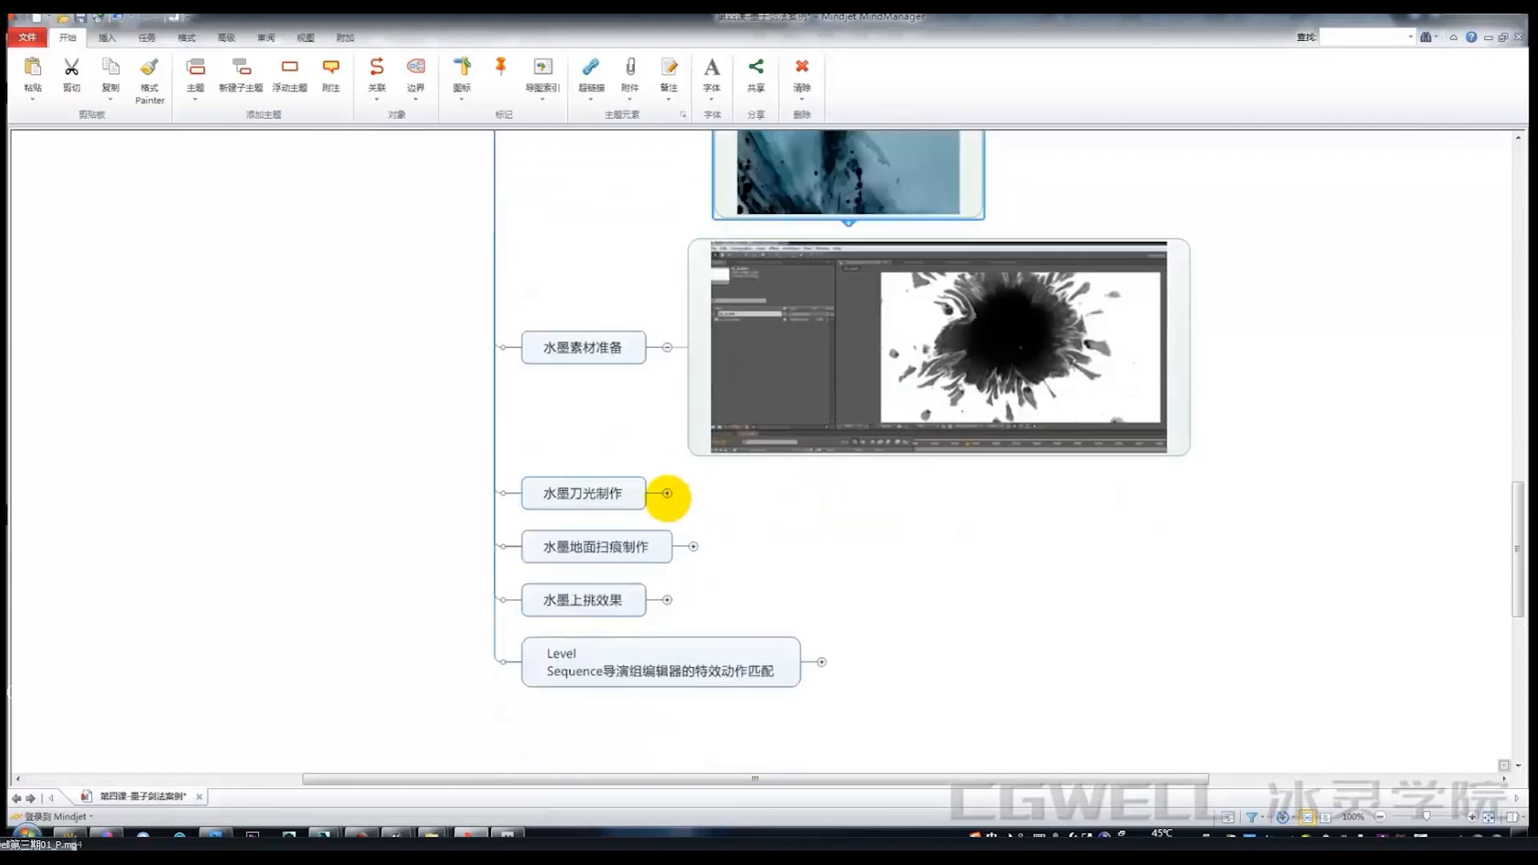
left_click(667, 493)
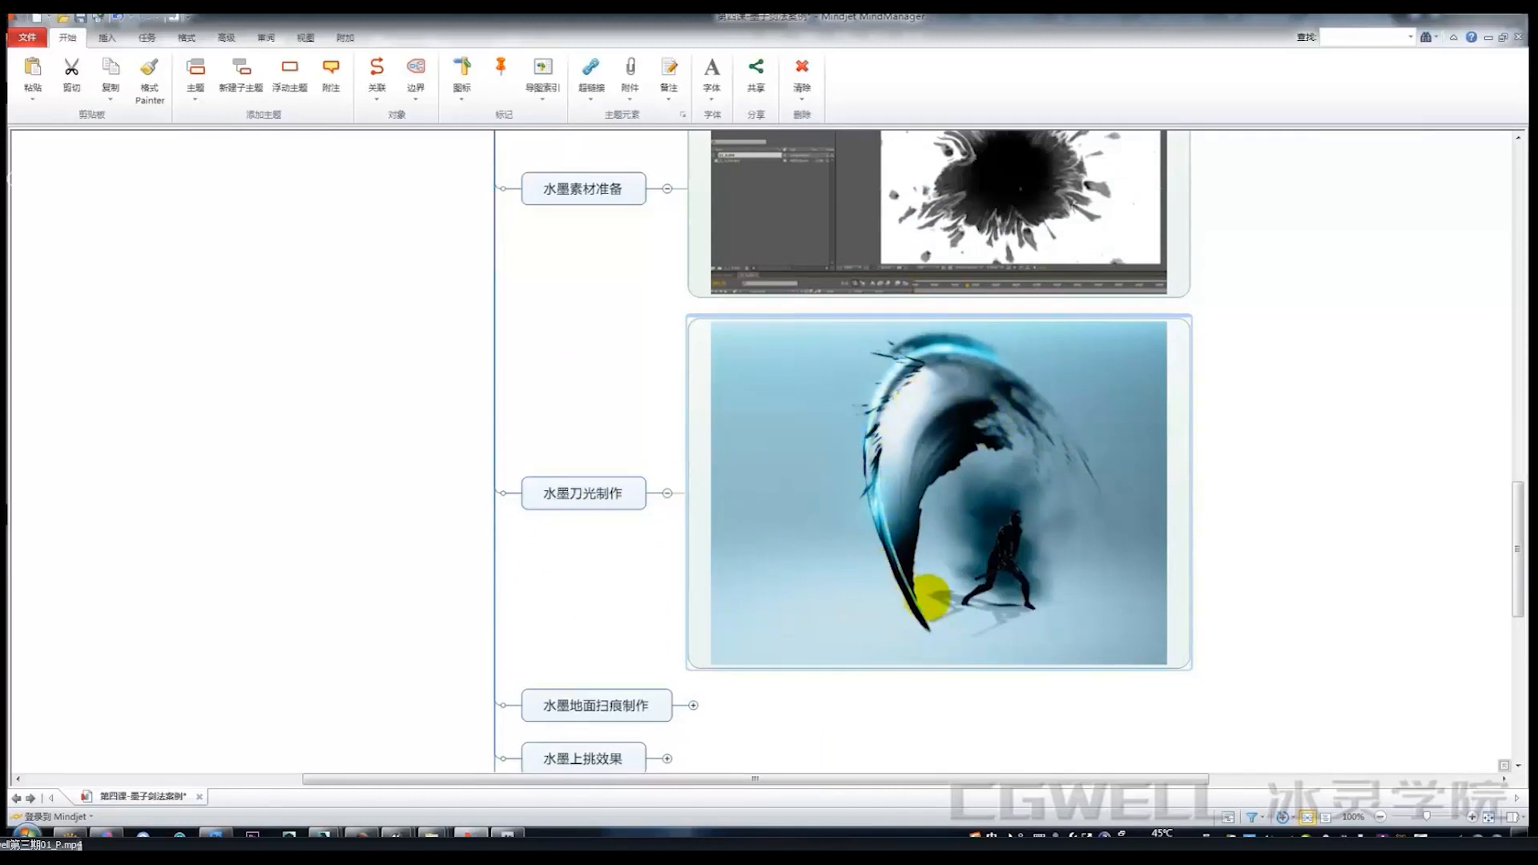
scroll(937, 553, "down", 2)
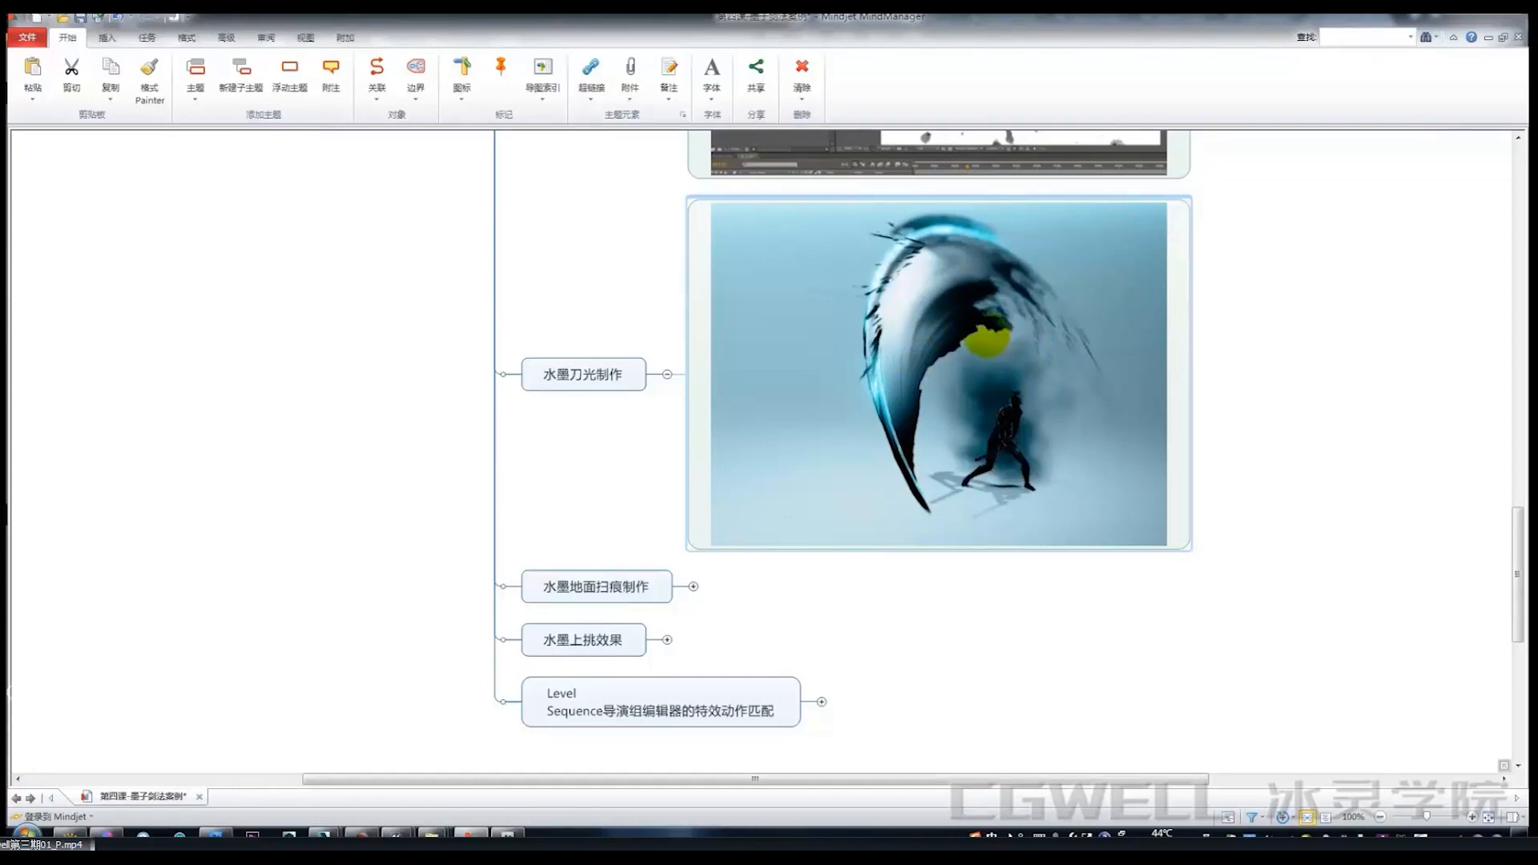
left_click(693, 586)
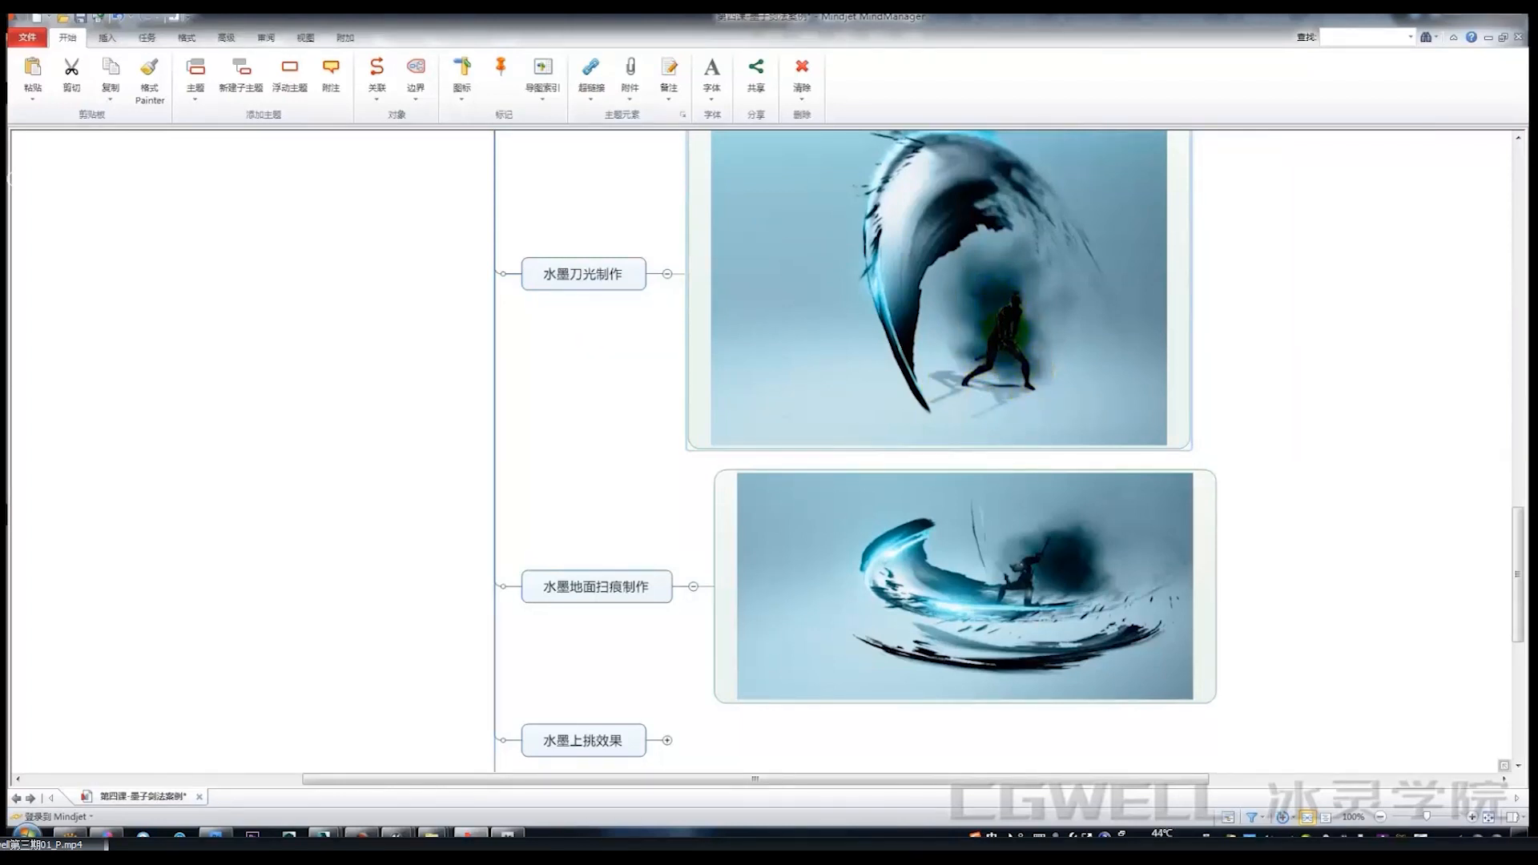
scroll(1027, 330, "down", 3)
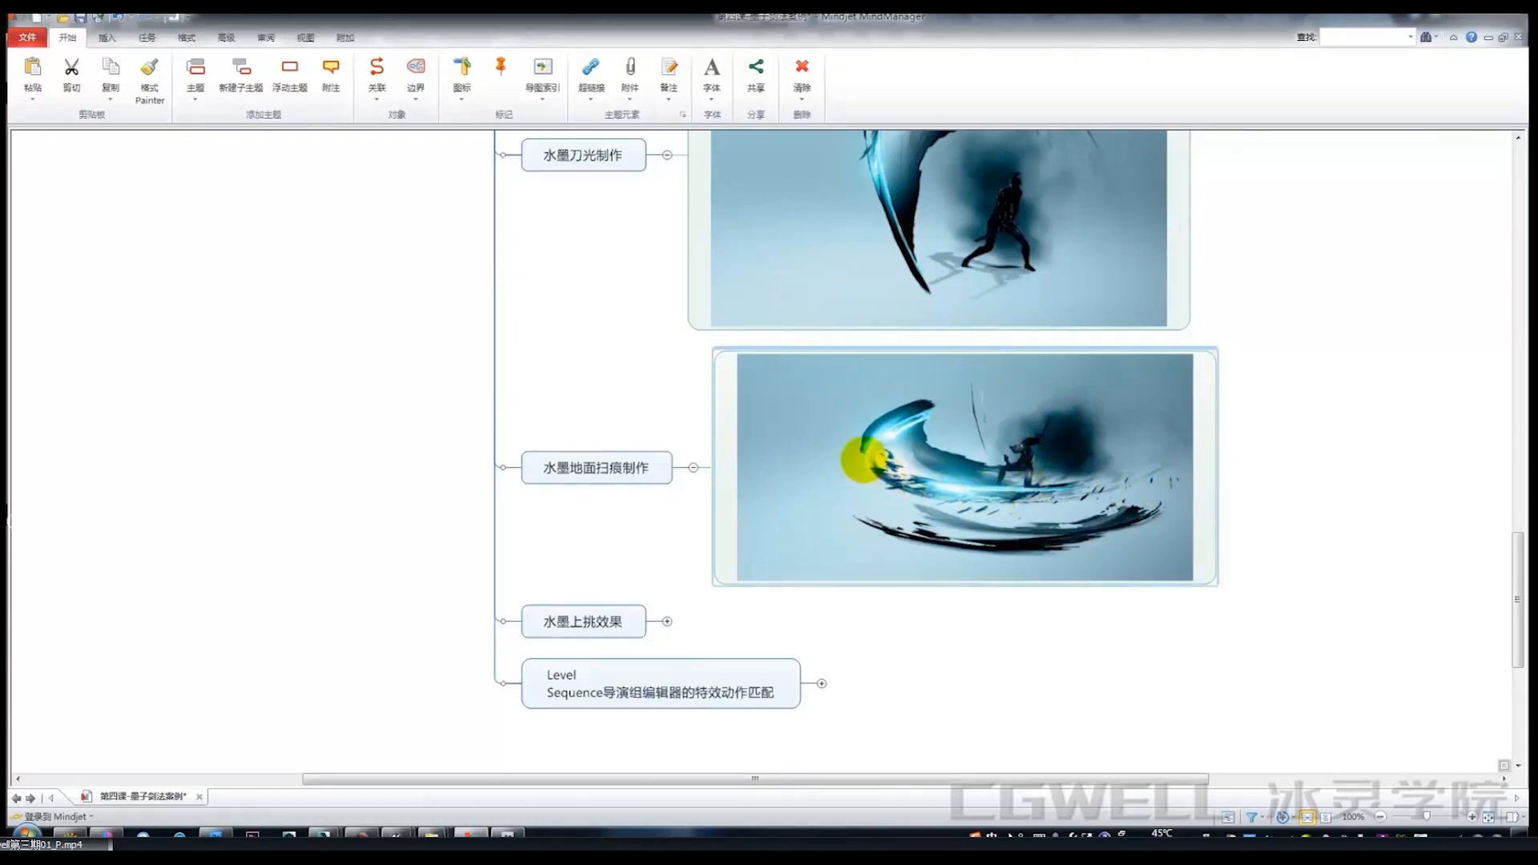
Mark the ink sweep path on the 水墨地面扫痕制作 picture with red screen-annotation strokes and clear the markings.
key("alt+q")
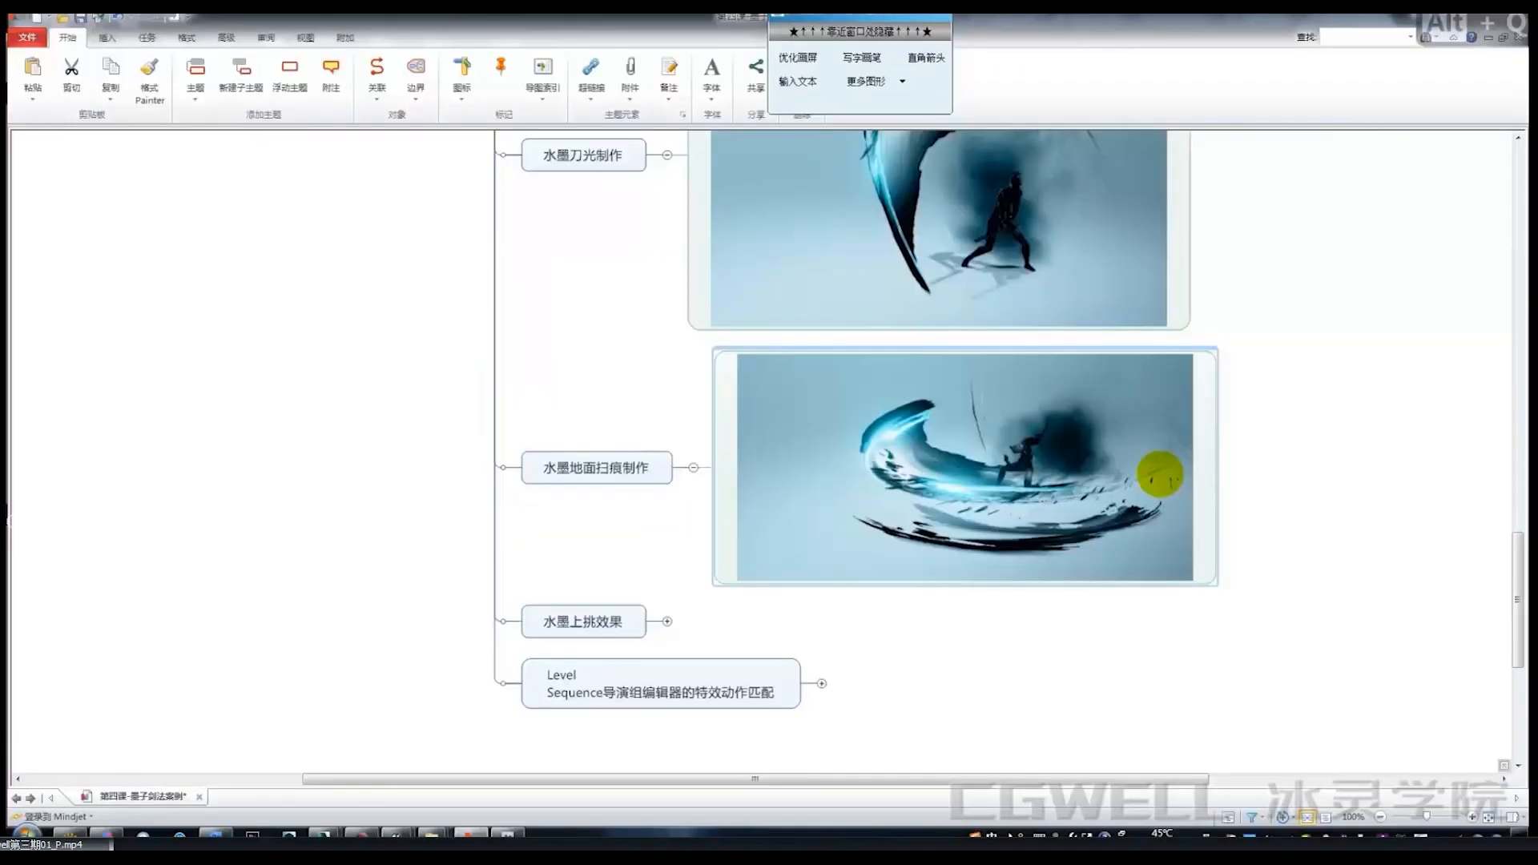
mouse_move(1158, 474)
left_mouse_down()
mouse_move(930, 498)
mouse_move(860, 467)
left_mouse_up()
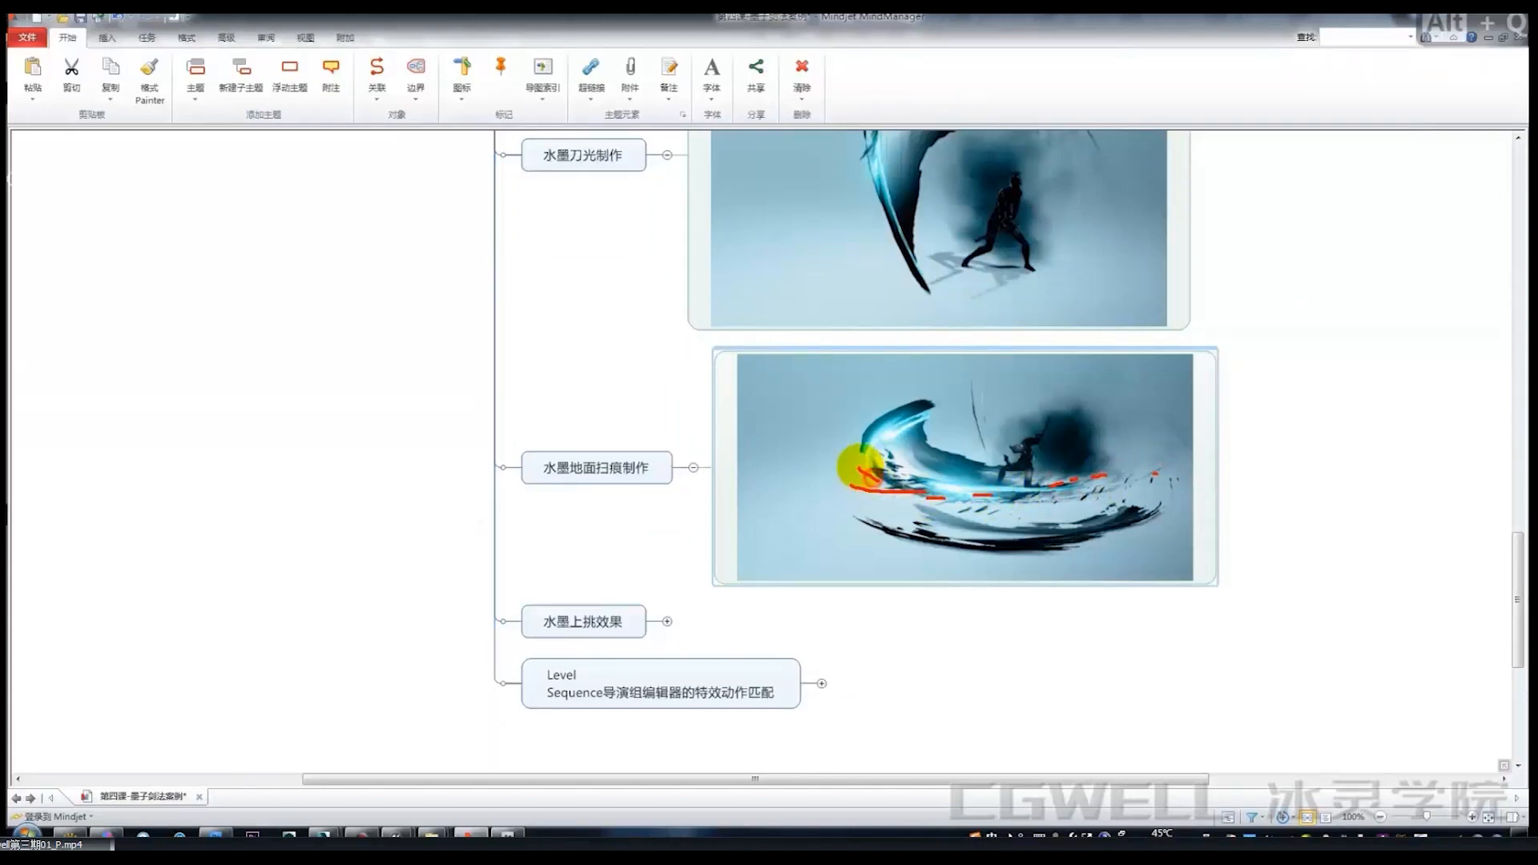
left_click_drag(1154, 477, 944, 499)
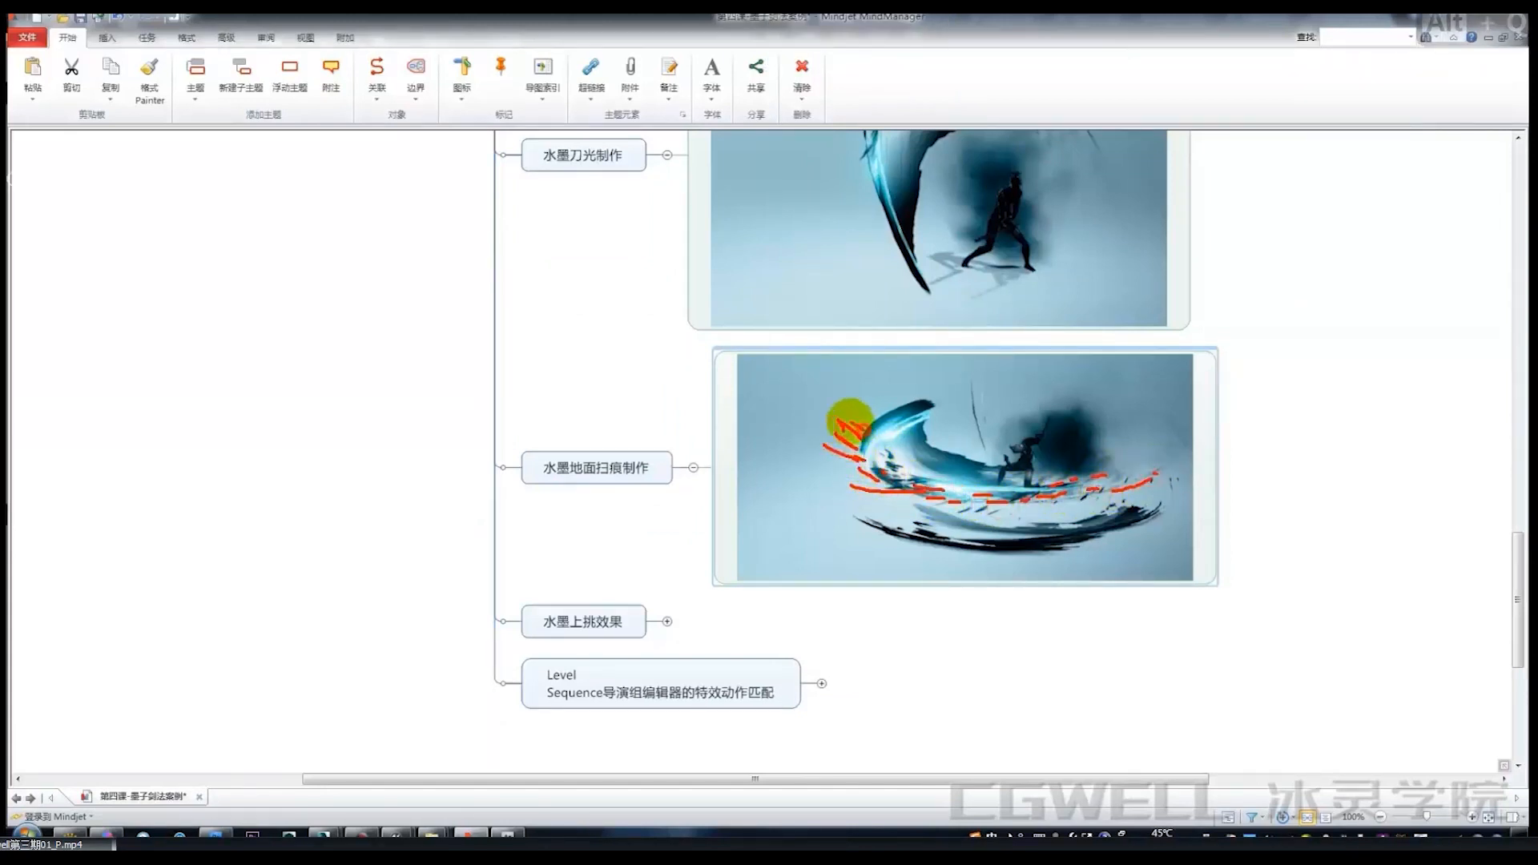
key("alt+q")
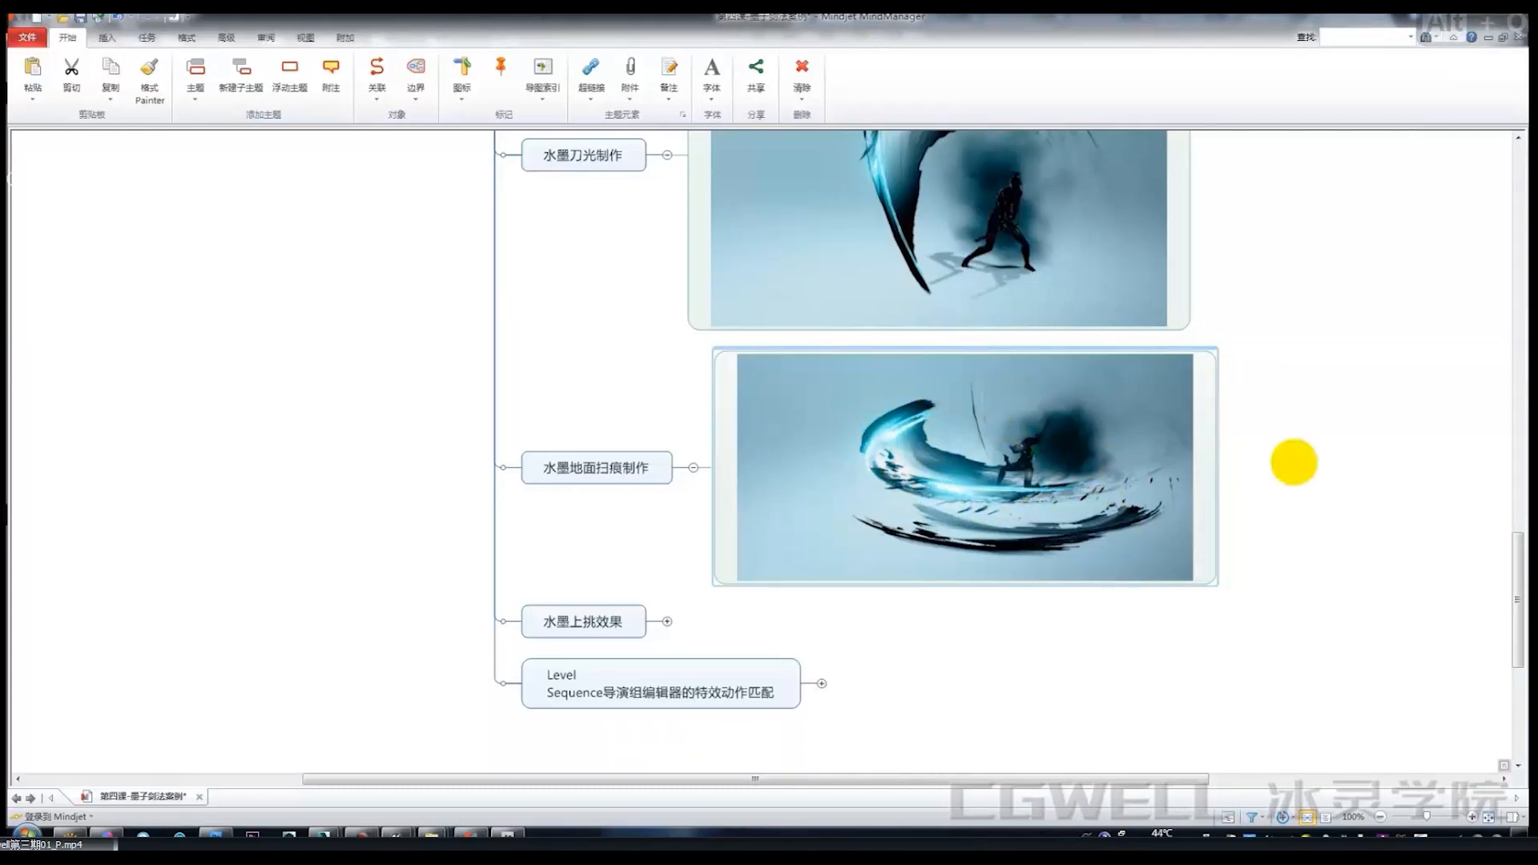
Review the 水墨刀光制作 and 水墨地面扫痕制作 pictures again and move on to the 水墨上挑效果 topic.
scroll(1250, 473, "up", 3)
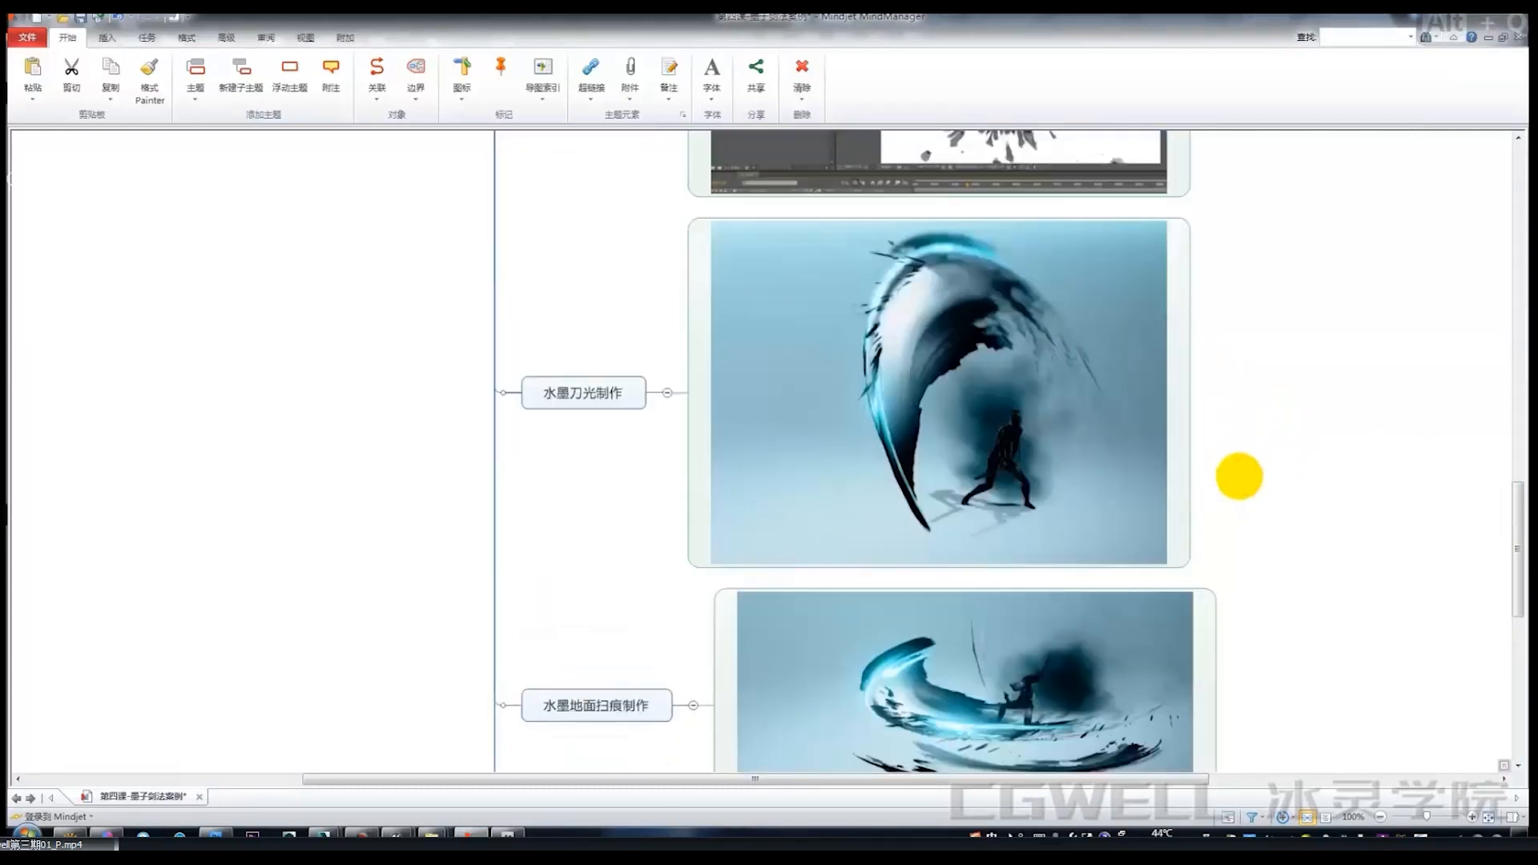
scroll(1239, 477, "down", 3)
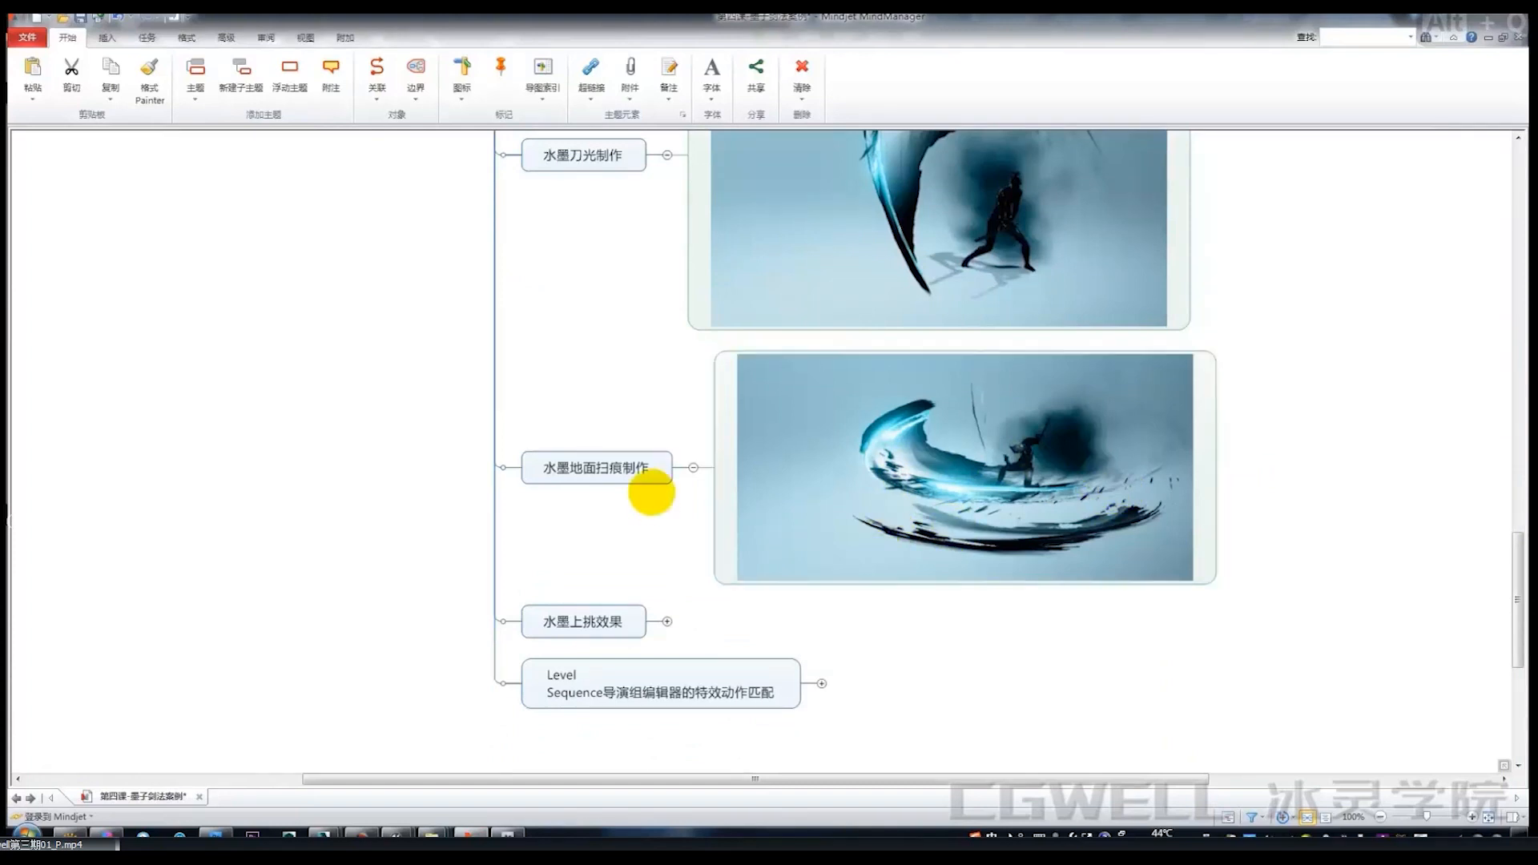
scroll(1119, 473, "down", 2)
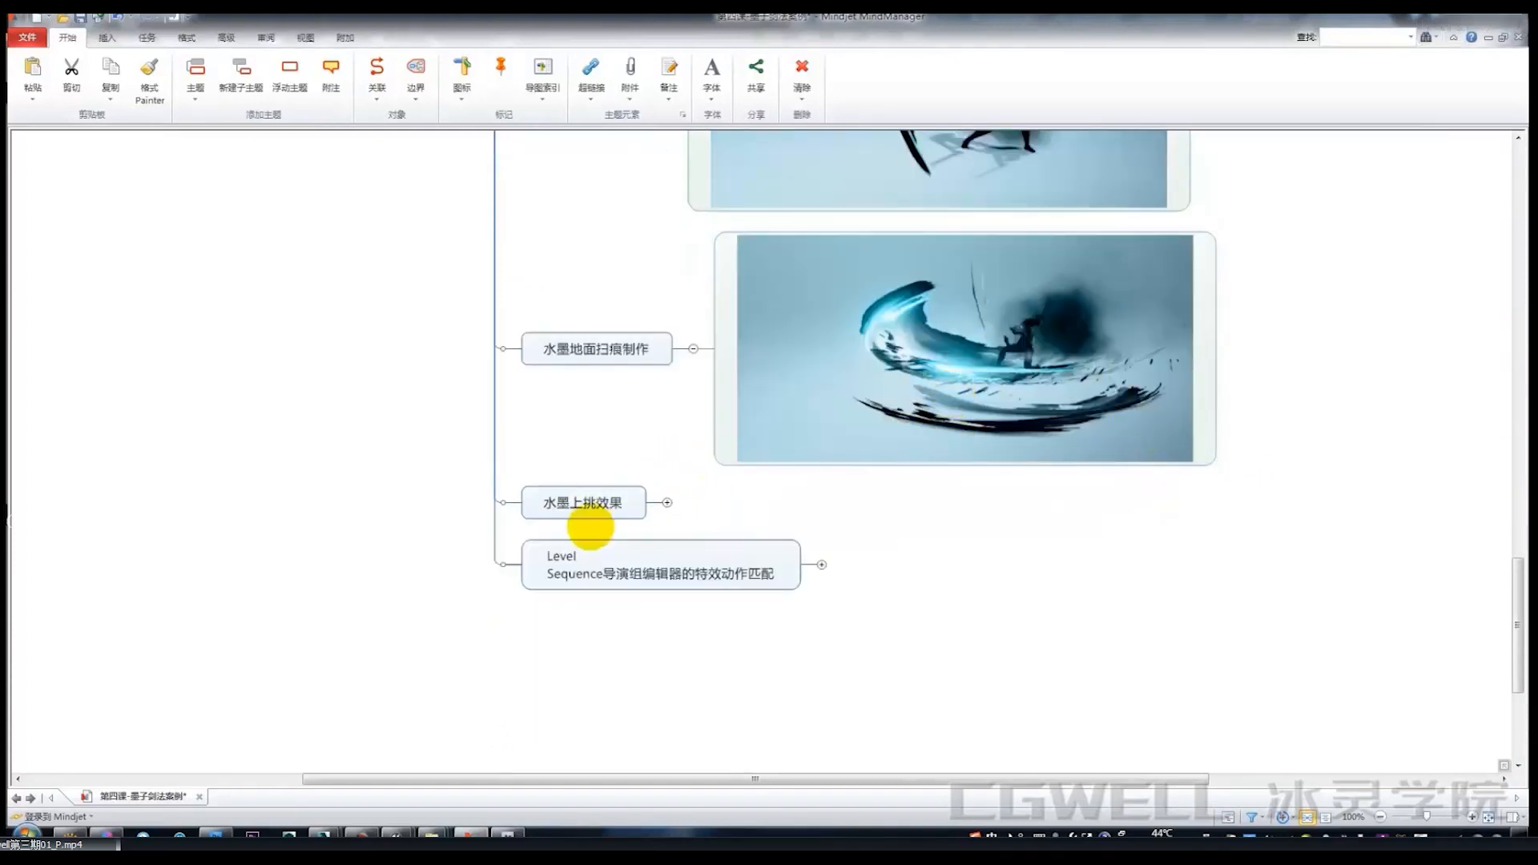
Expand the 水墨上挑效果 topic to show its effect picture.
scroll(929, 535, "up", 3)
scroll(841, 537, "down", 3)
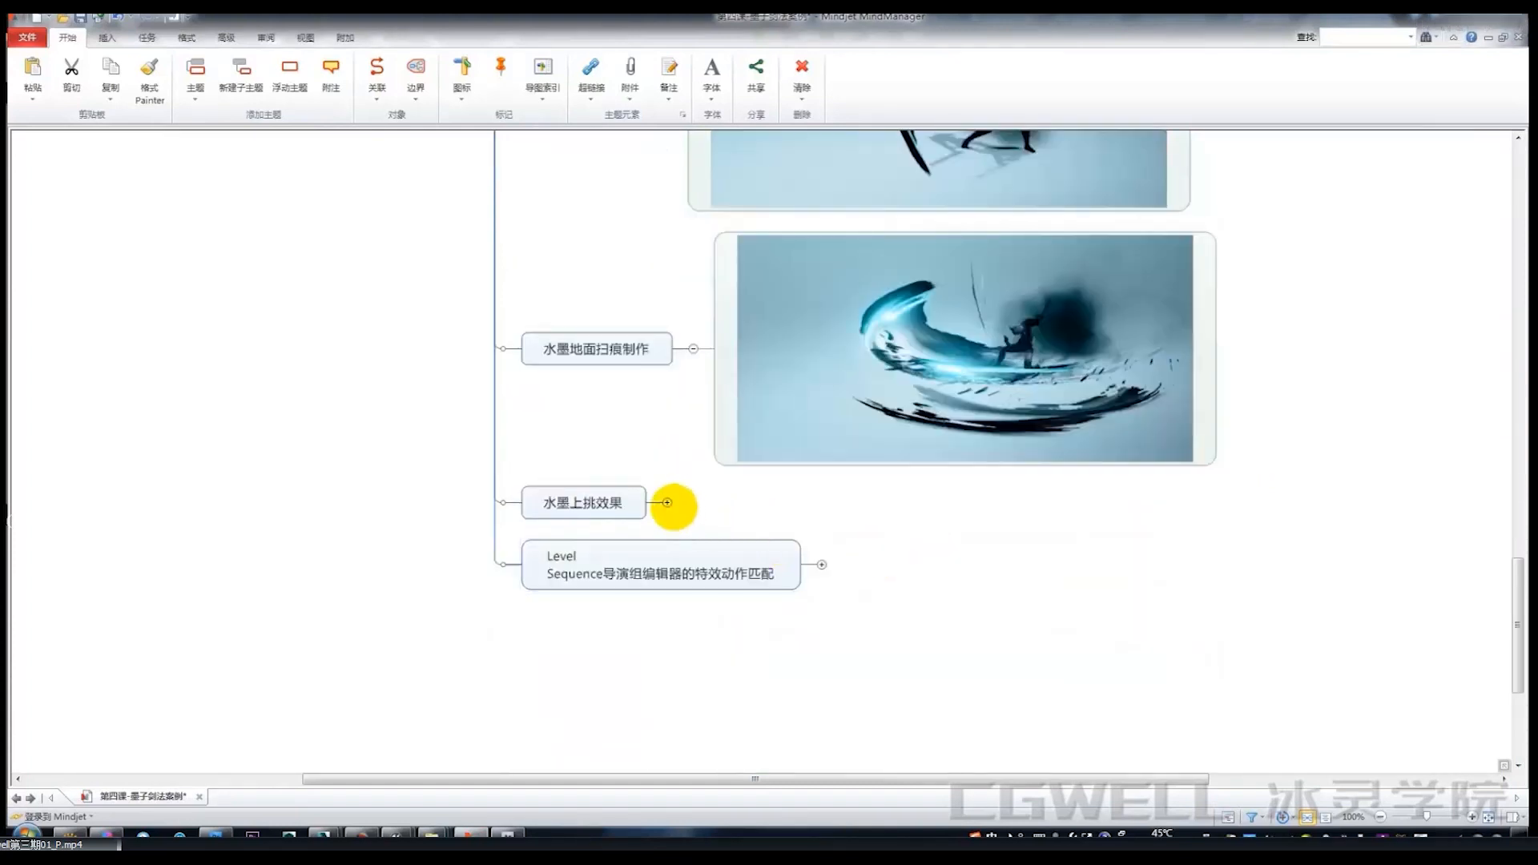
left_click(667, 502)
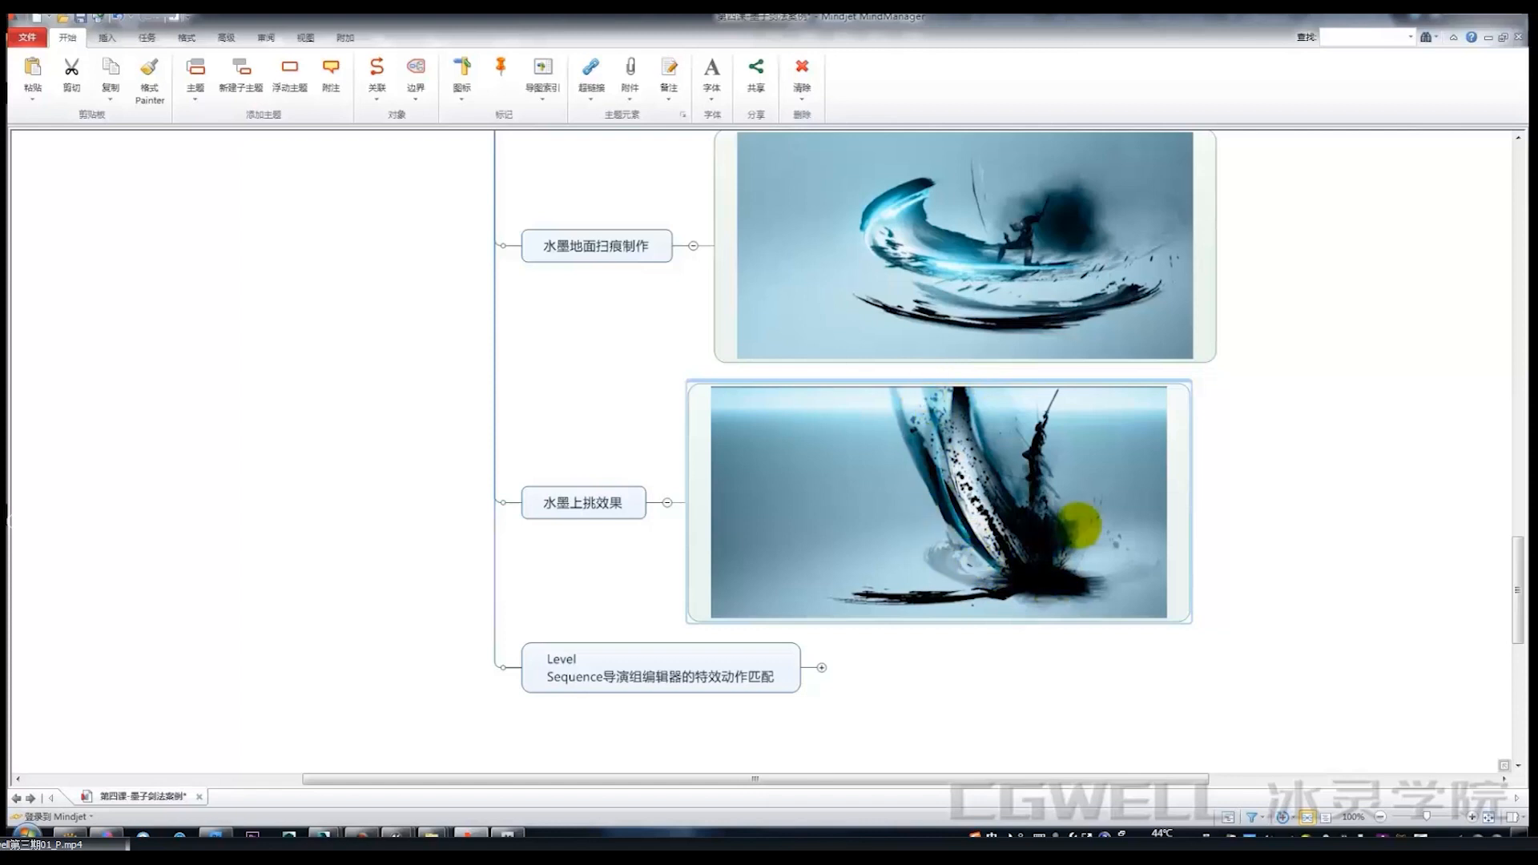
Mark the upward slash and the ink trail on the ground in the 水墨上挑效果 picture with screen-annotation strokes, and clear the markings.
key("alt+q")
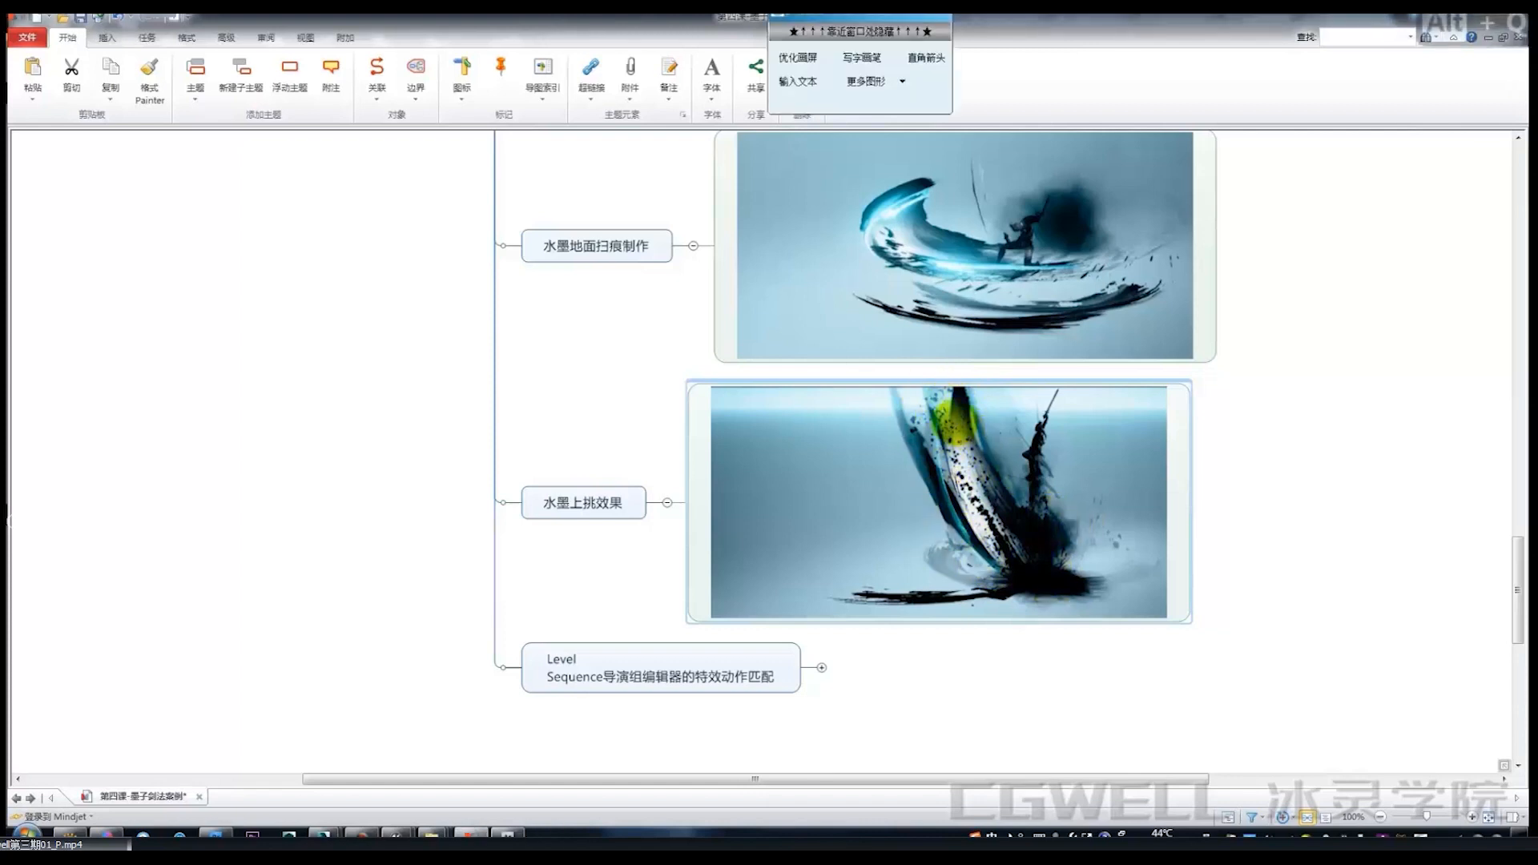
mouse_move(929, 390)
left_mouse_down()
mouse_move(914, 440)
mouse_move(948, 616)
mouse_move(1115, 598)
left_mouse_up()
mouse_move(945, 365)
left_mouse_down()
mouse_move(1000, 470)
mouse_move(1098, 578)
left_mouse_up()
left_click_drag(1086, 589, 940, 597)
left_click_drag(831, 596, 1056, 604)
key("alt+q")
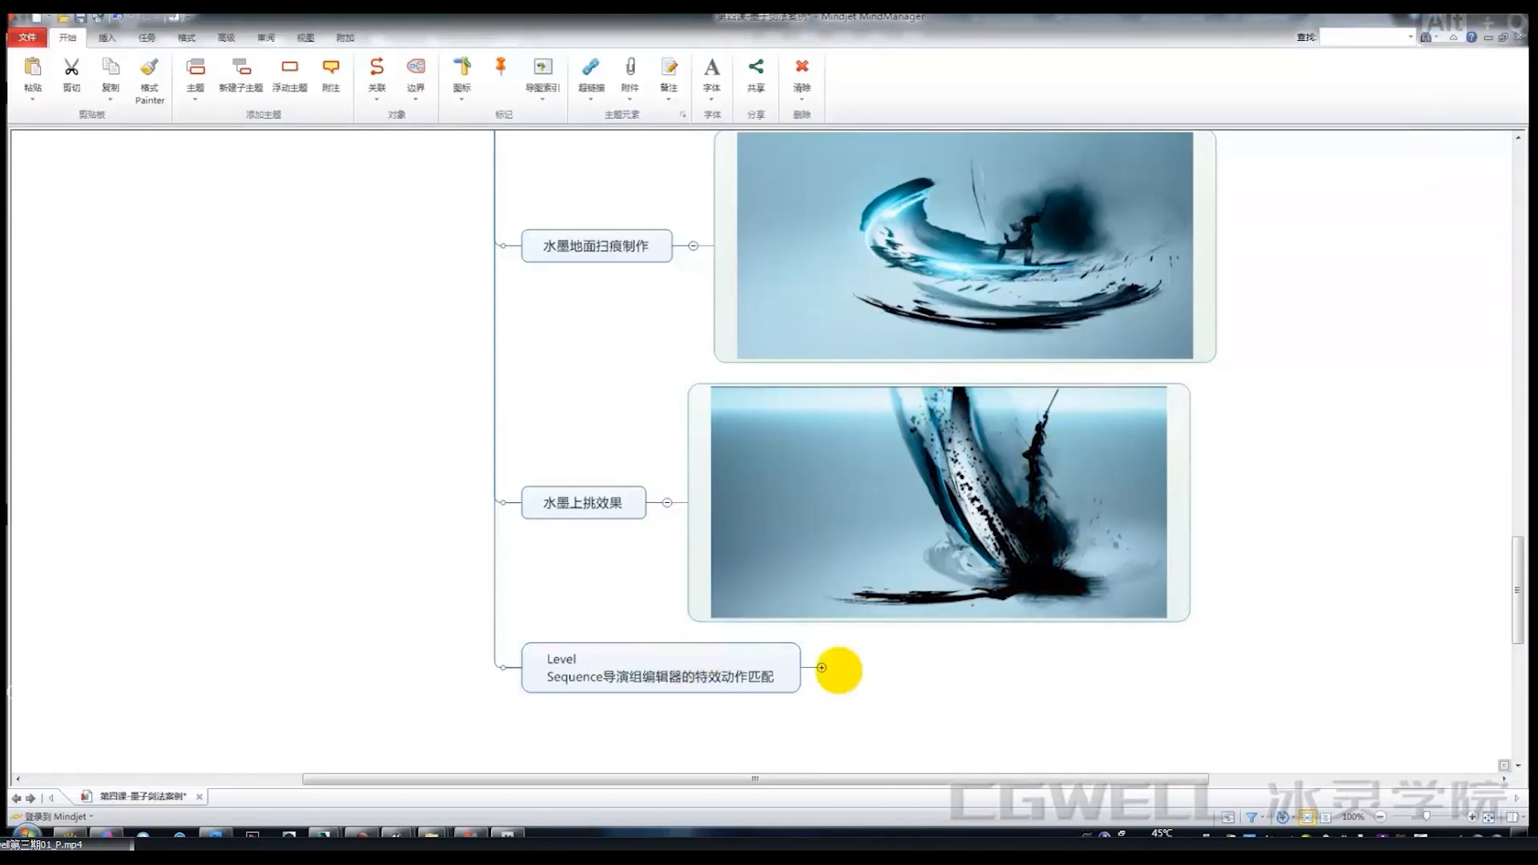
Review the slash and ground-sweep pictures again and expand the Level Sequence导演组编辑器的特效动作匹配 topic to show its picture.
scroll(1122, 481, "up", 3)
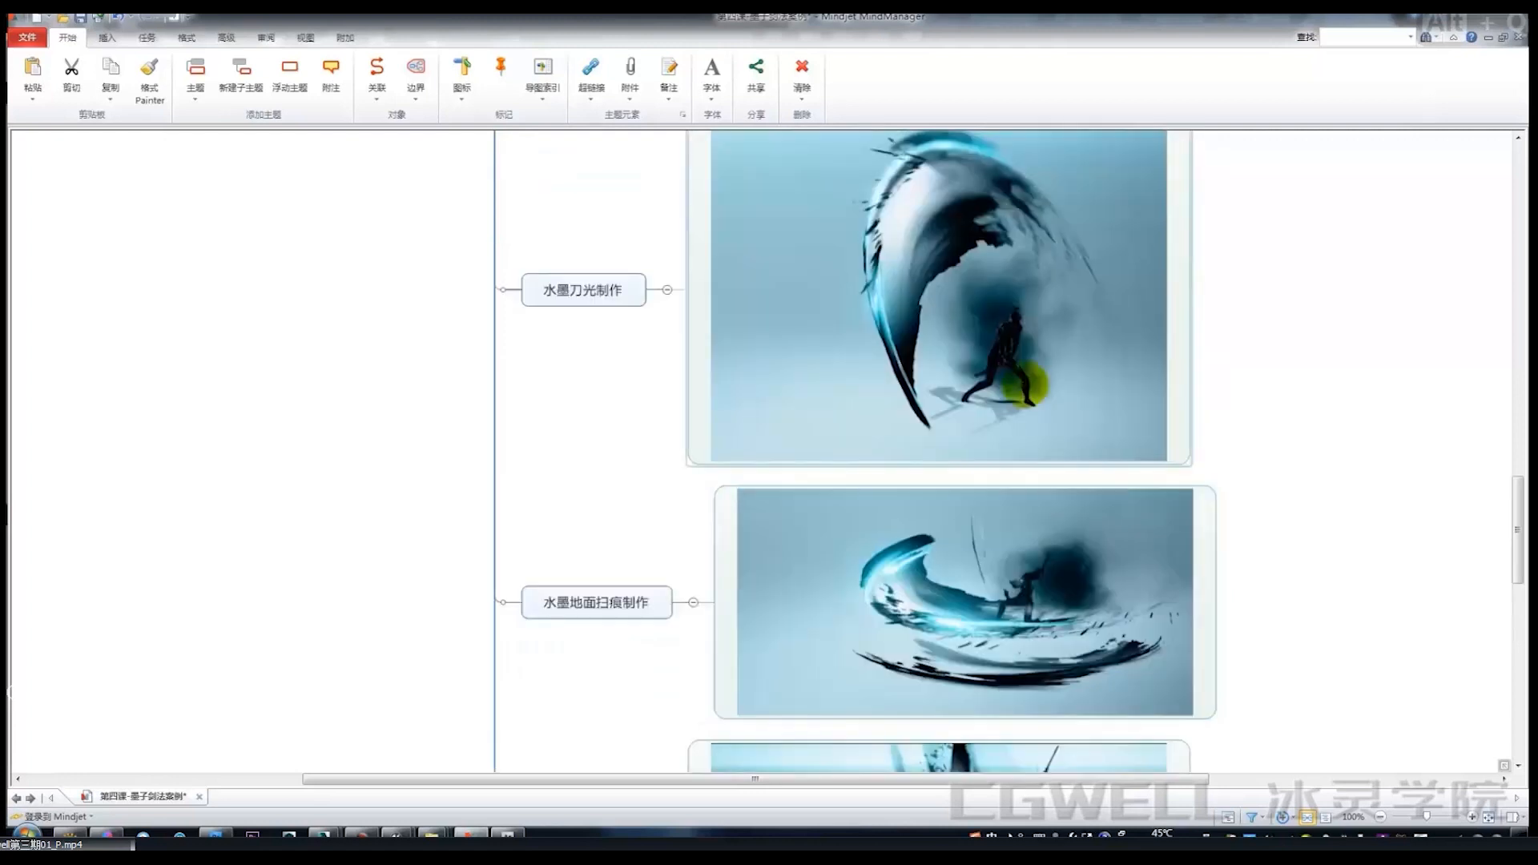
scroll(1010, 380, "down", 4)
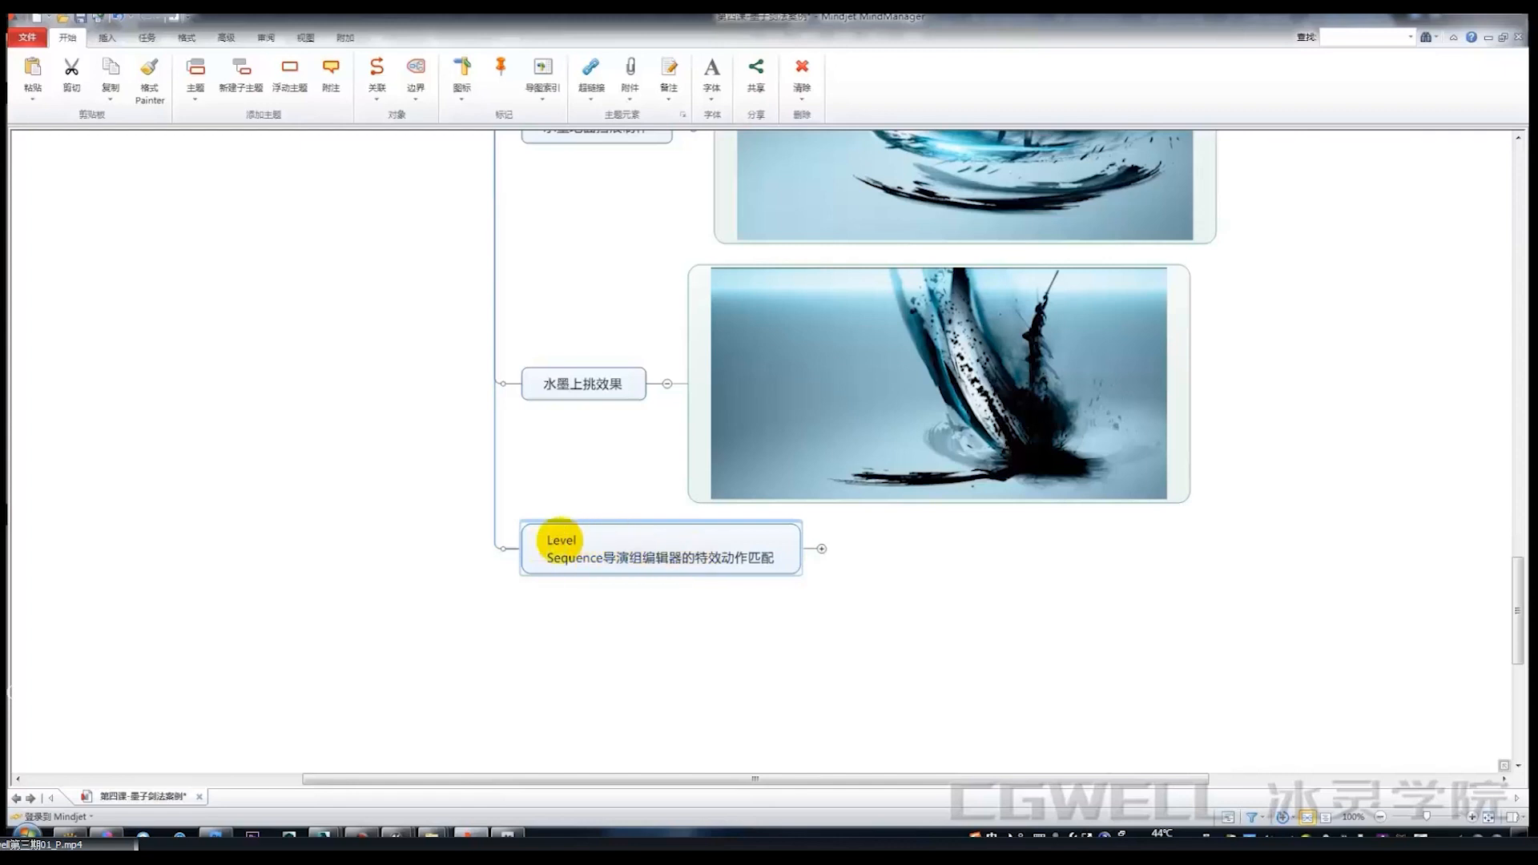
left_click(821, 550)
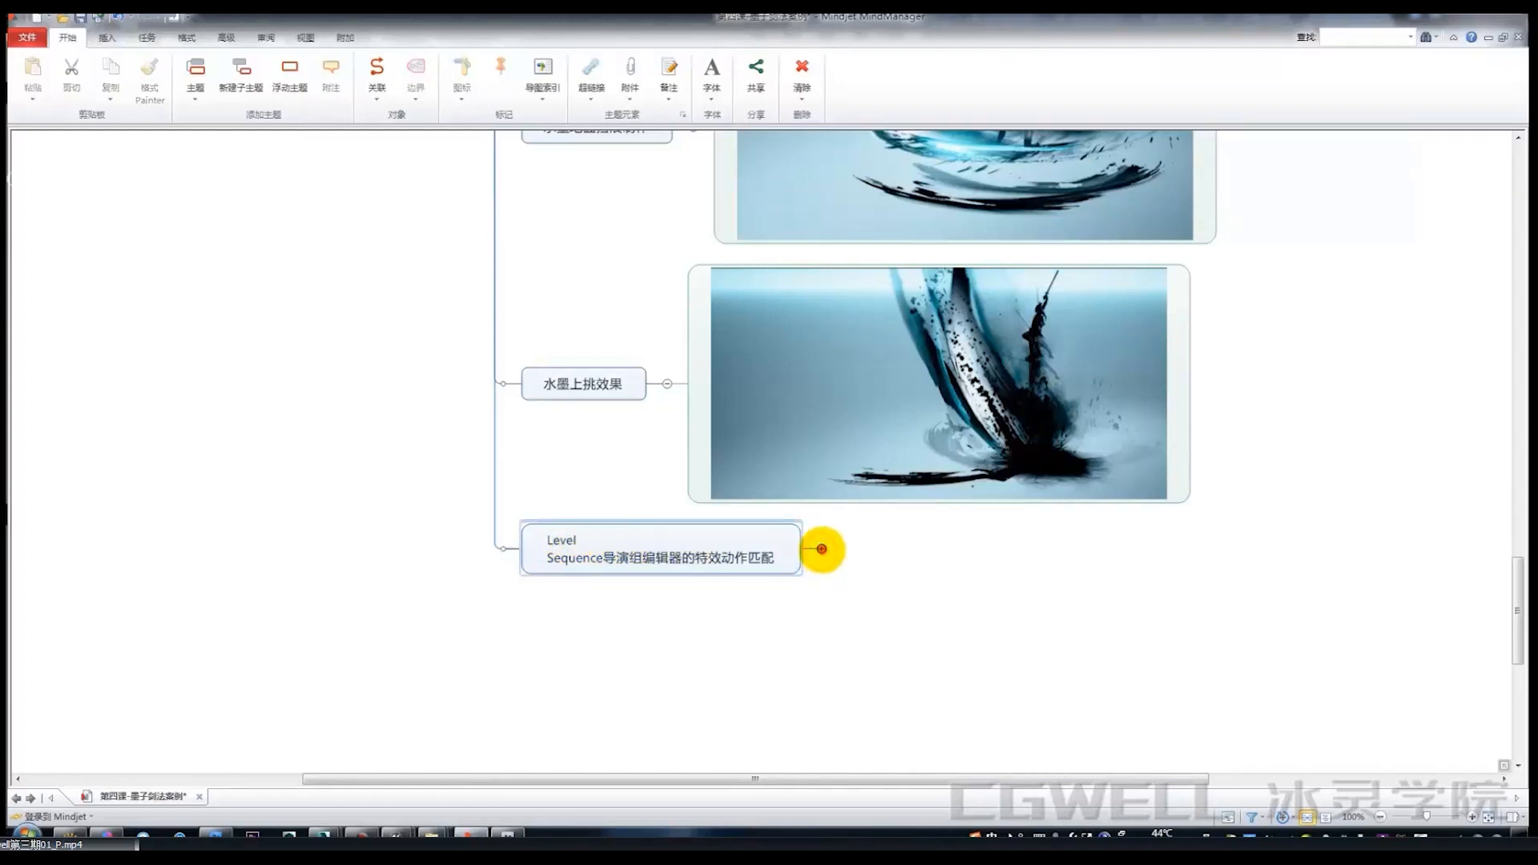
left_click(821, 548)
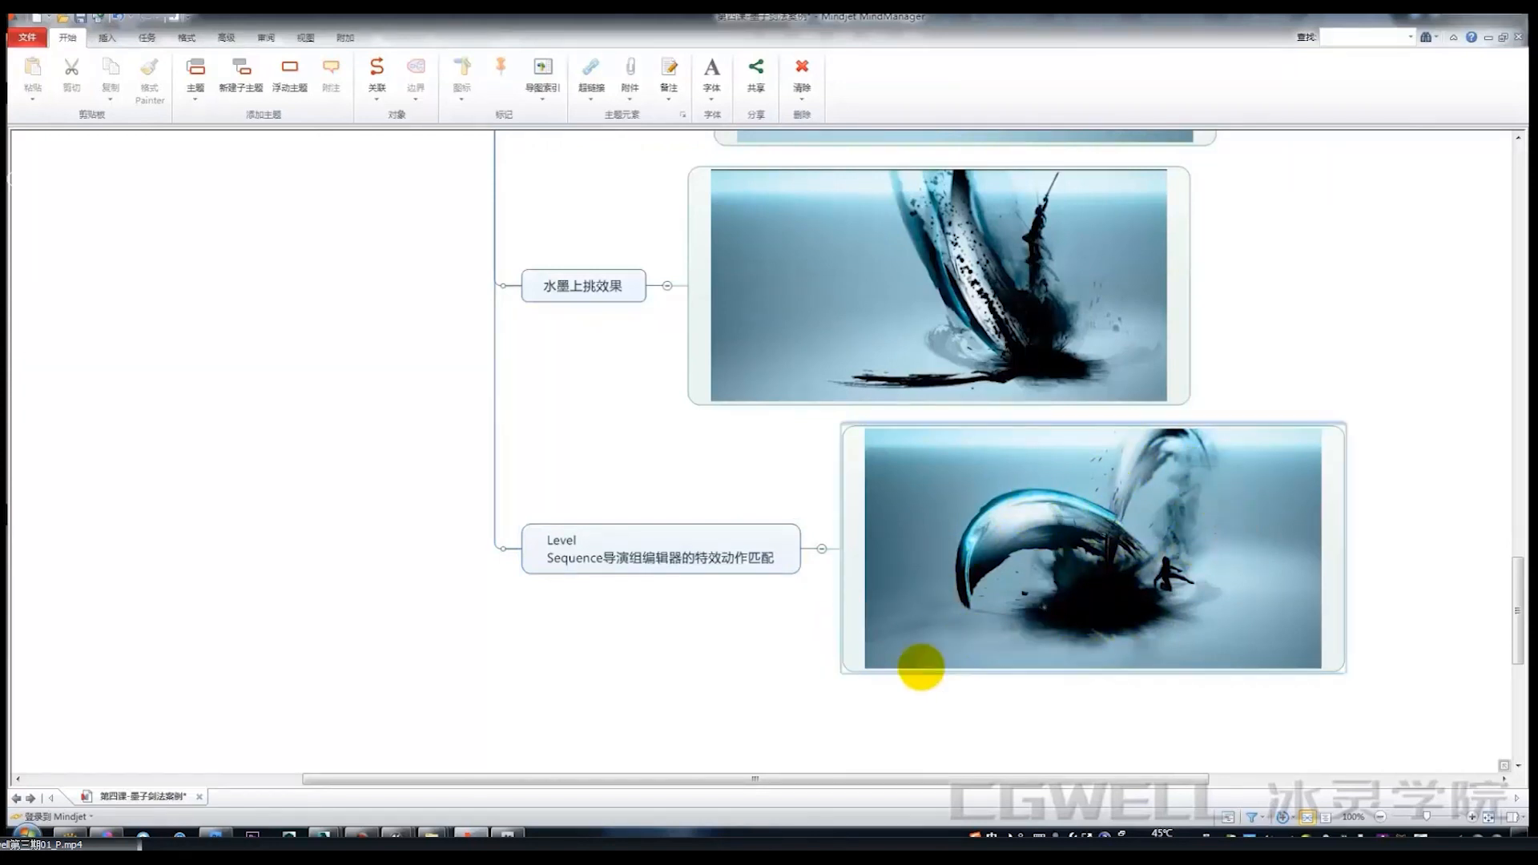
Look back through the pictures of all the map's topics up to 水墨氛围场景搭建 PostProcess效果设置.
scroll(1197, 606, "up", 10)
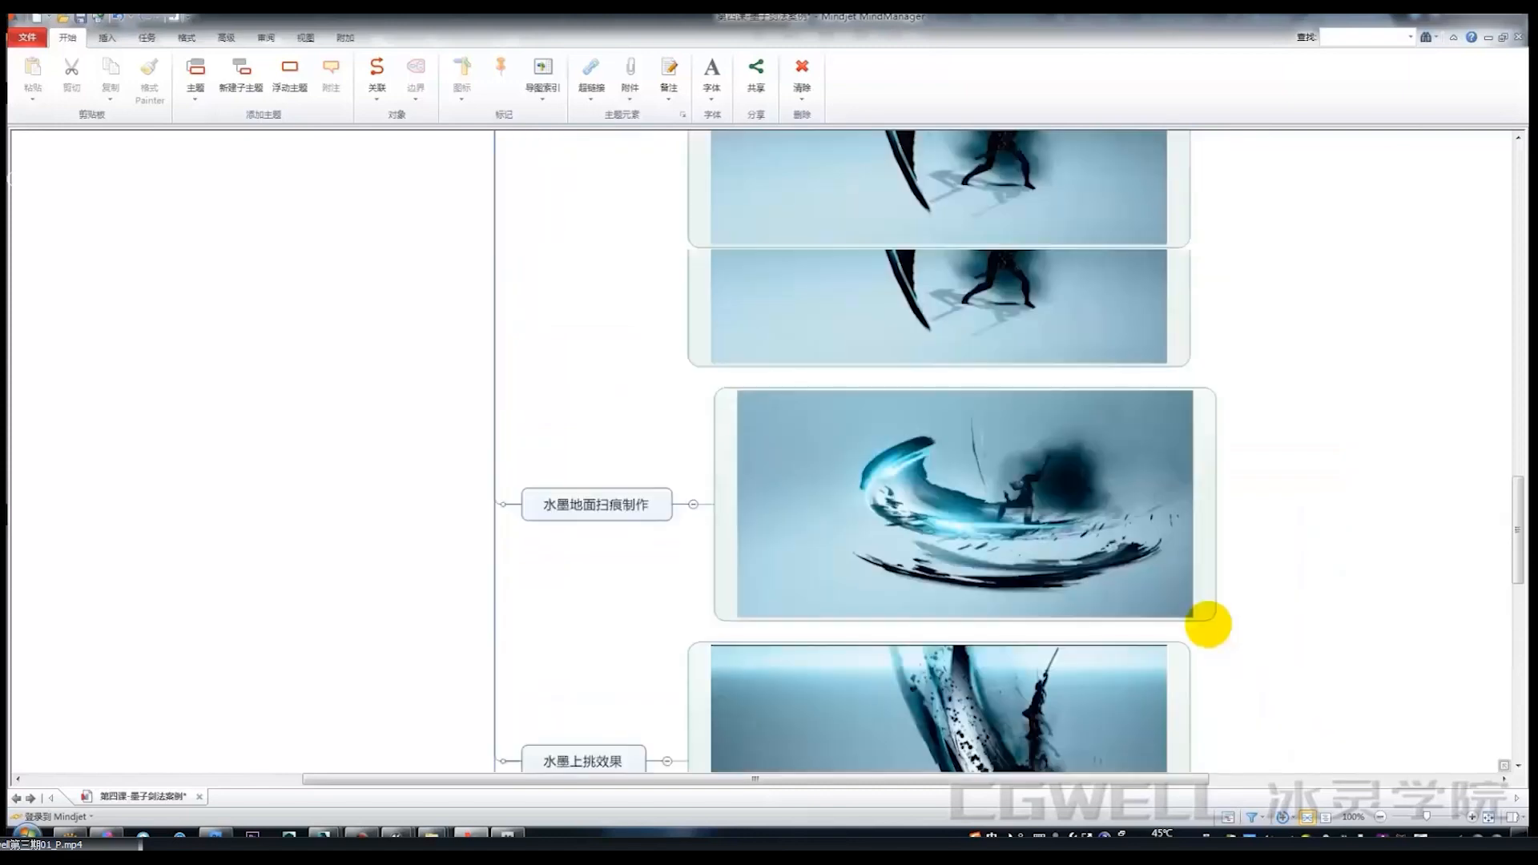
scroll(1186, 623, "up", 8)
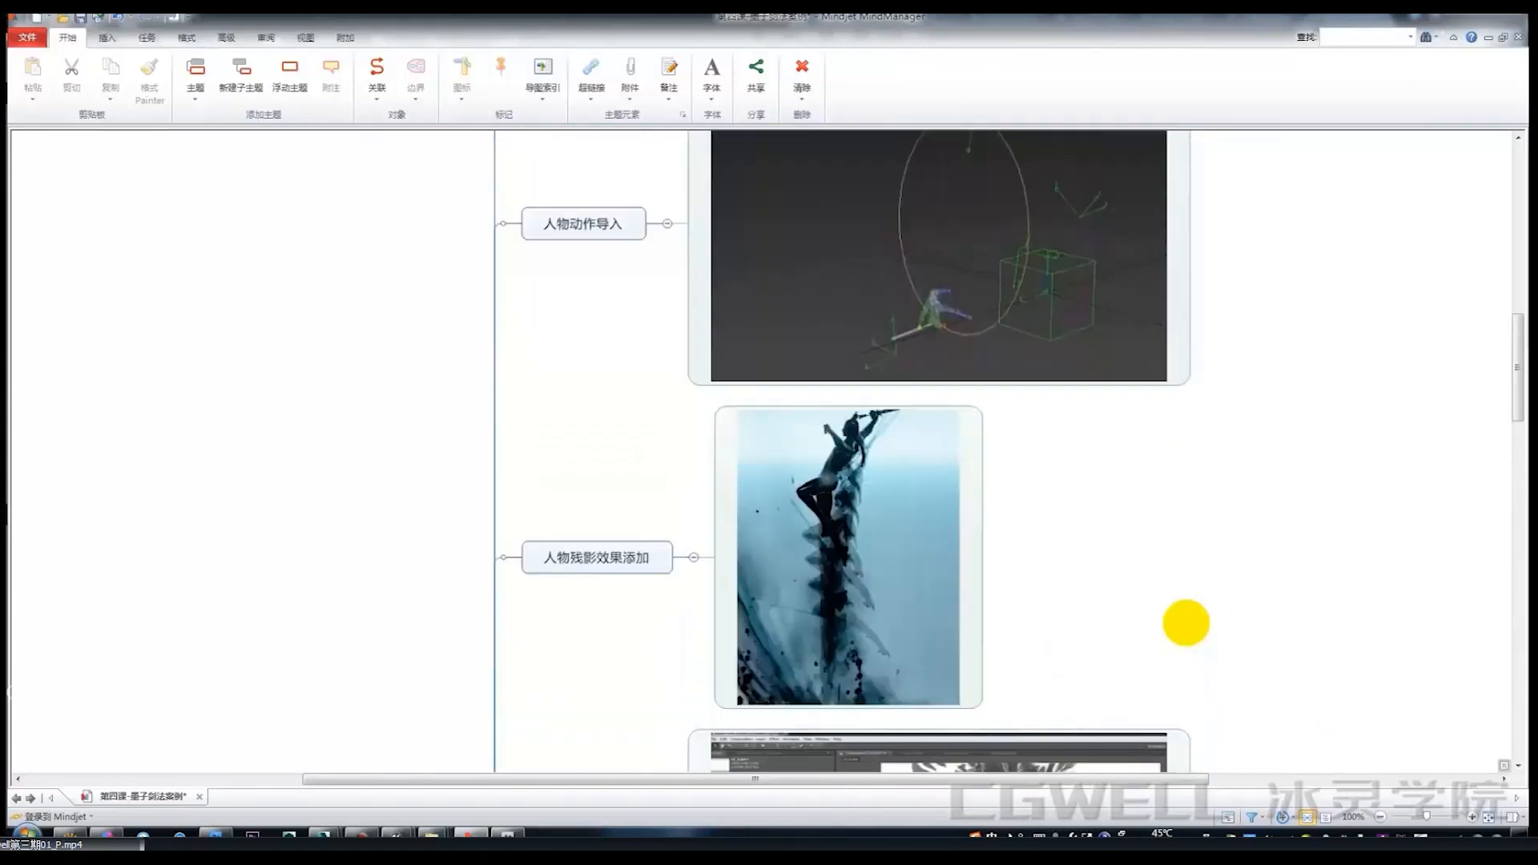
scroll(1193, 608, "down", 9)
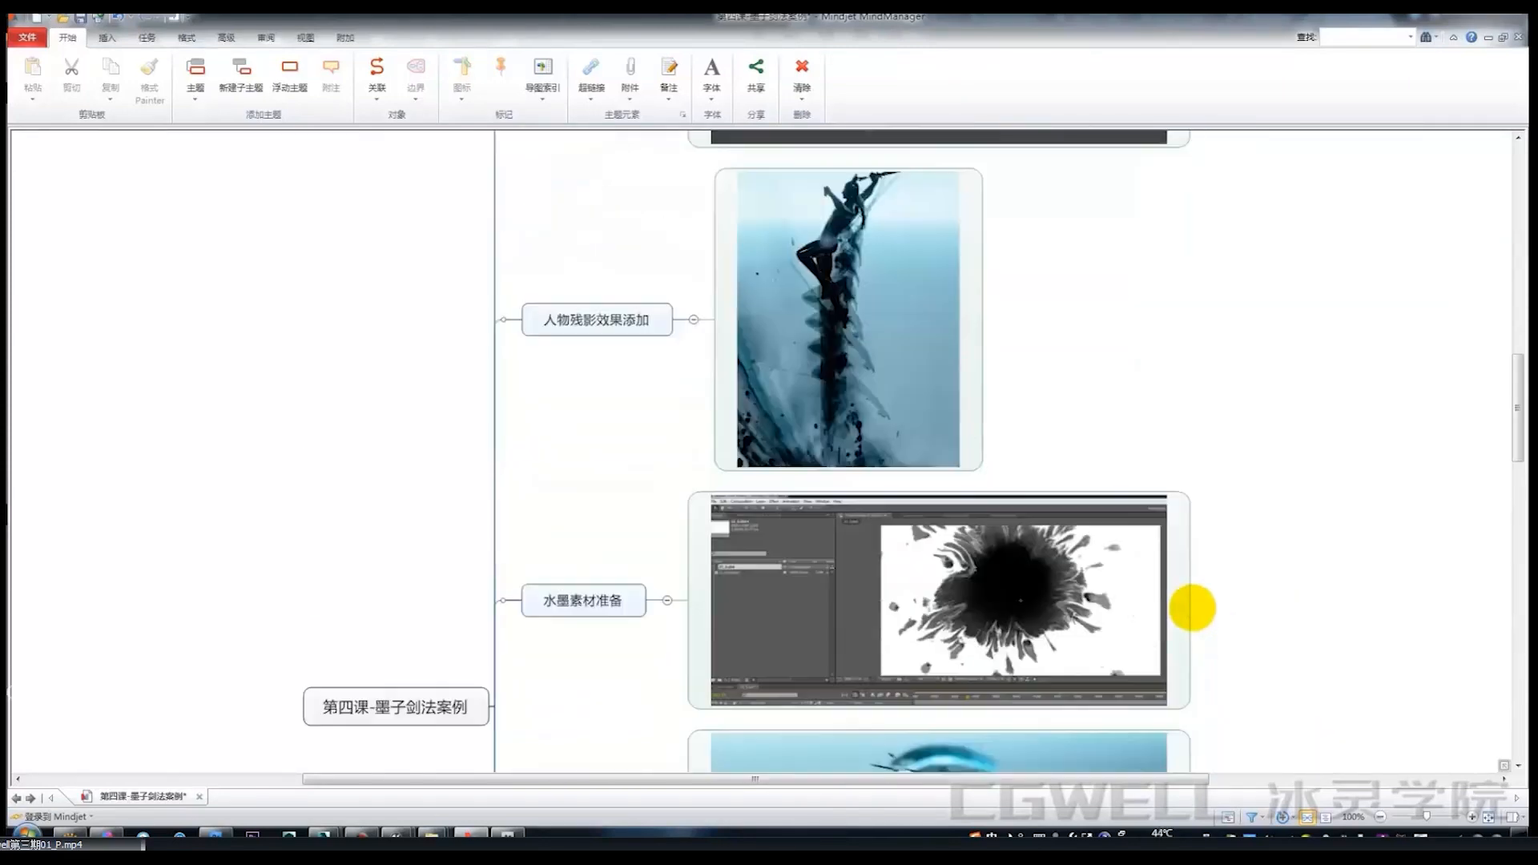
scroll(1194, 607, "up", 4)
scroll(1194, 607, "up", 5)
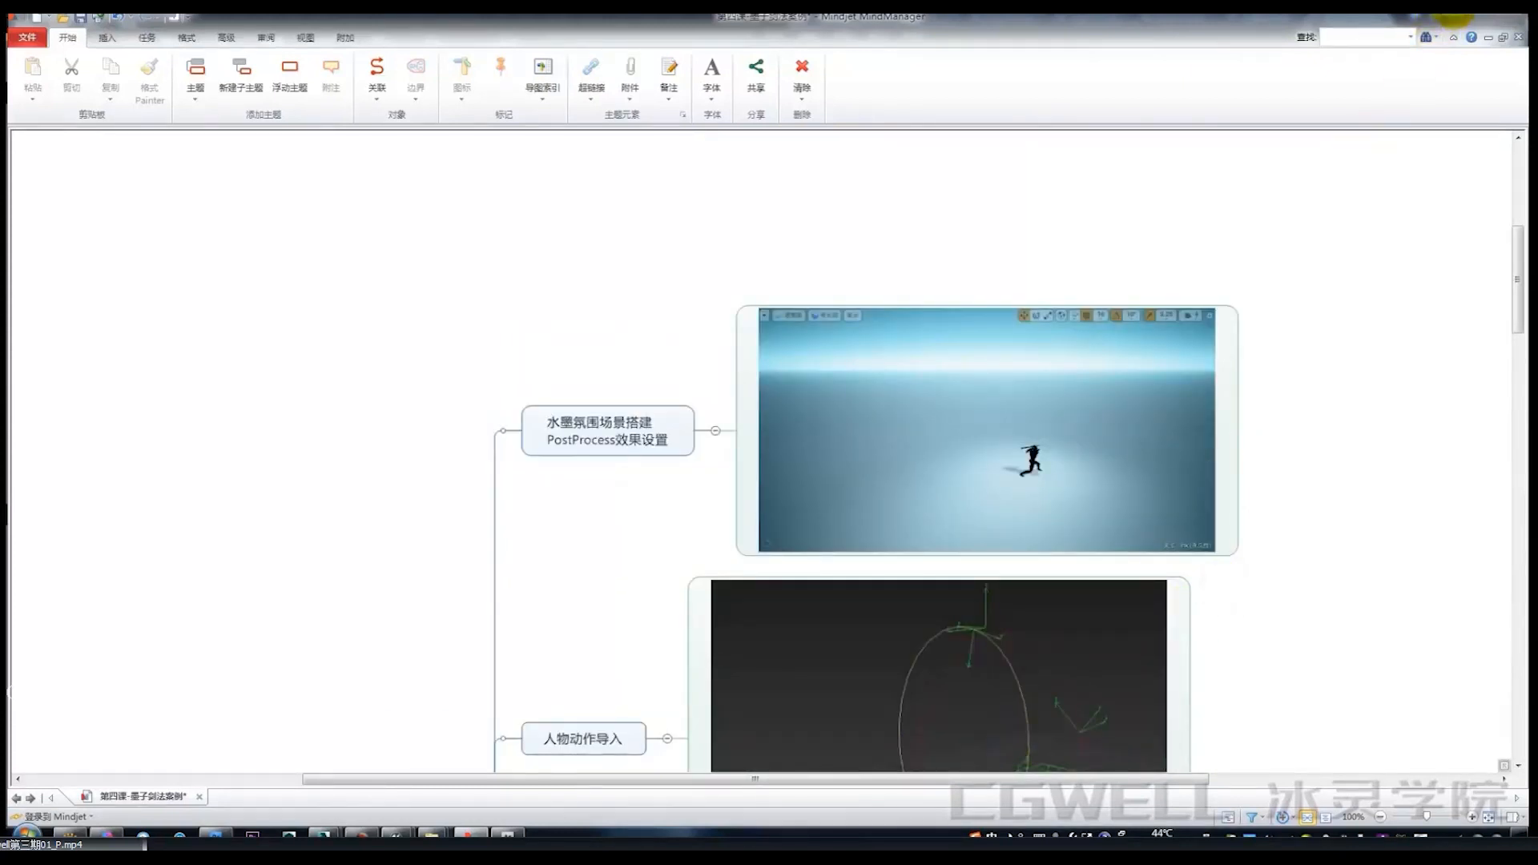
Switch to the cwl04 project in Unreal Editor and examine the figure in the ink scene from another angle.
mouse_move(517, 825)
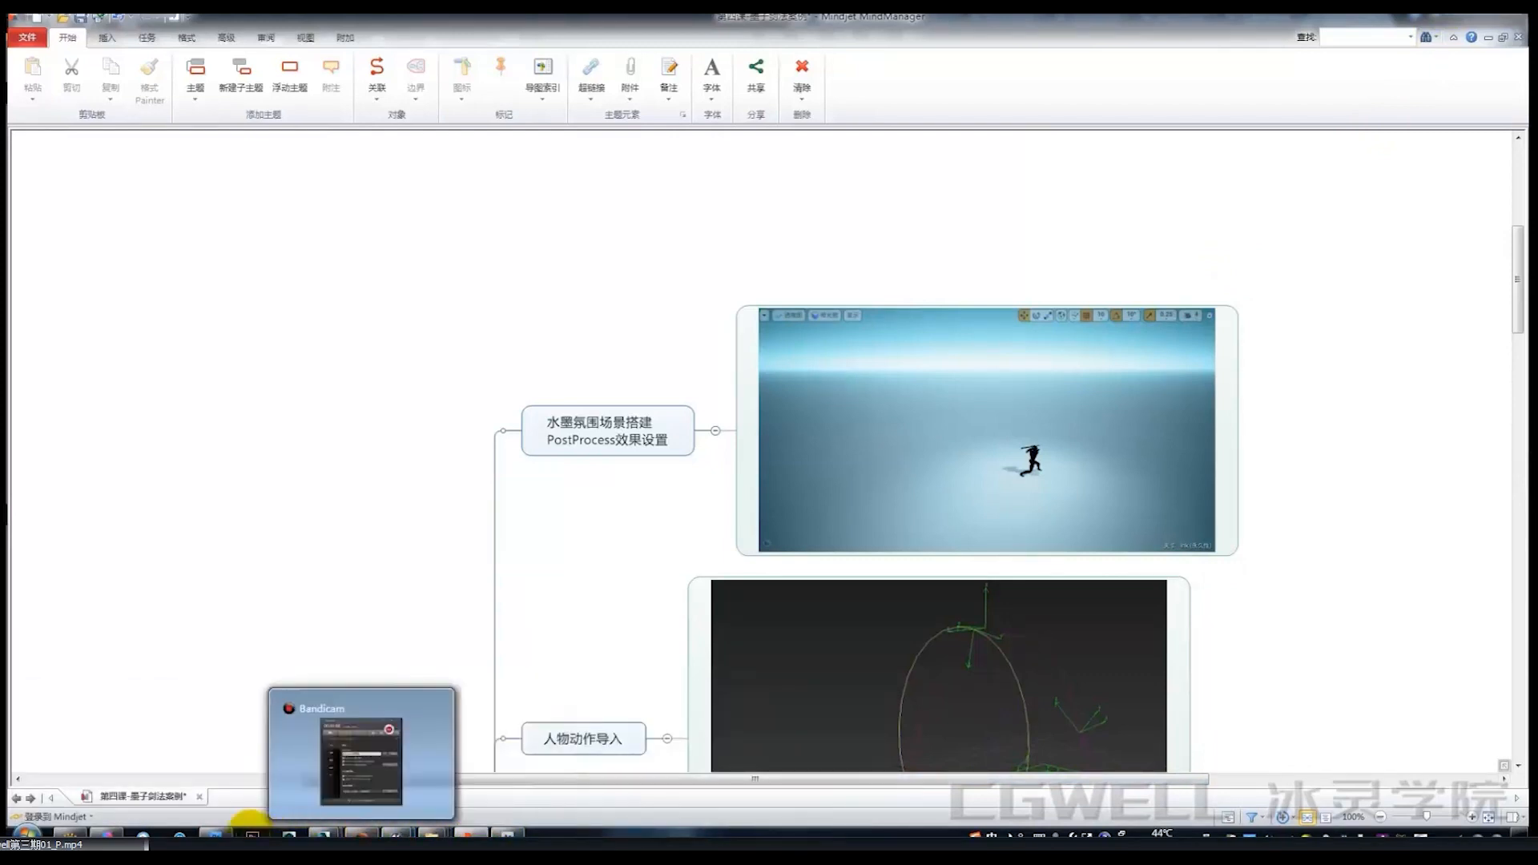
mouse_move(323, 833)
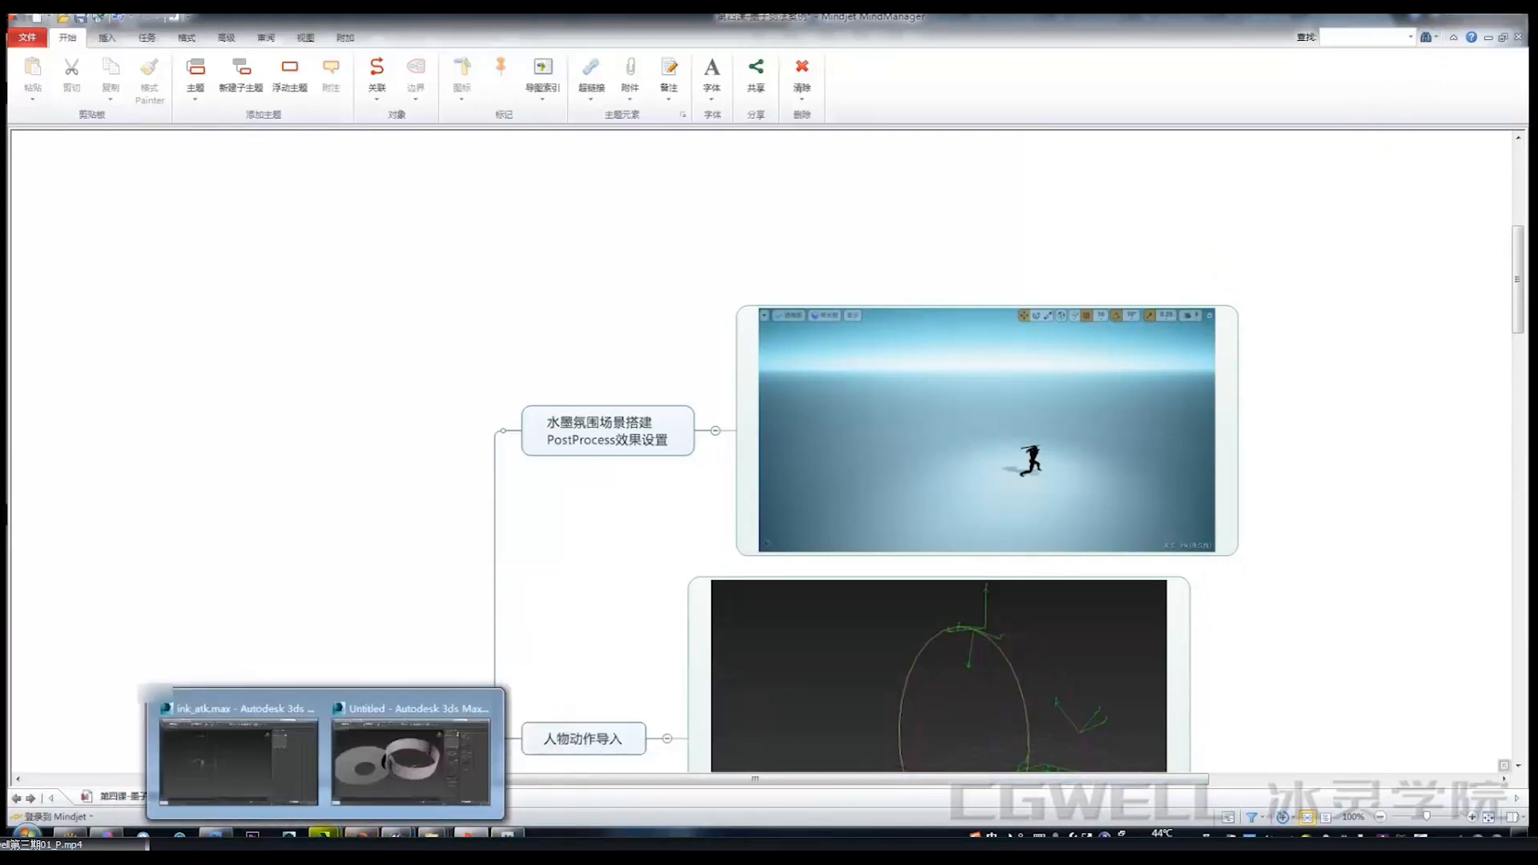
mouse_move(396, 832)
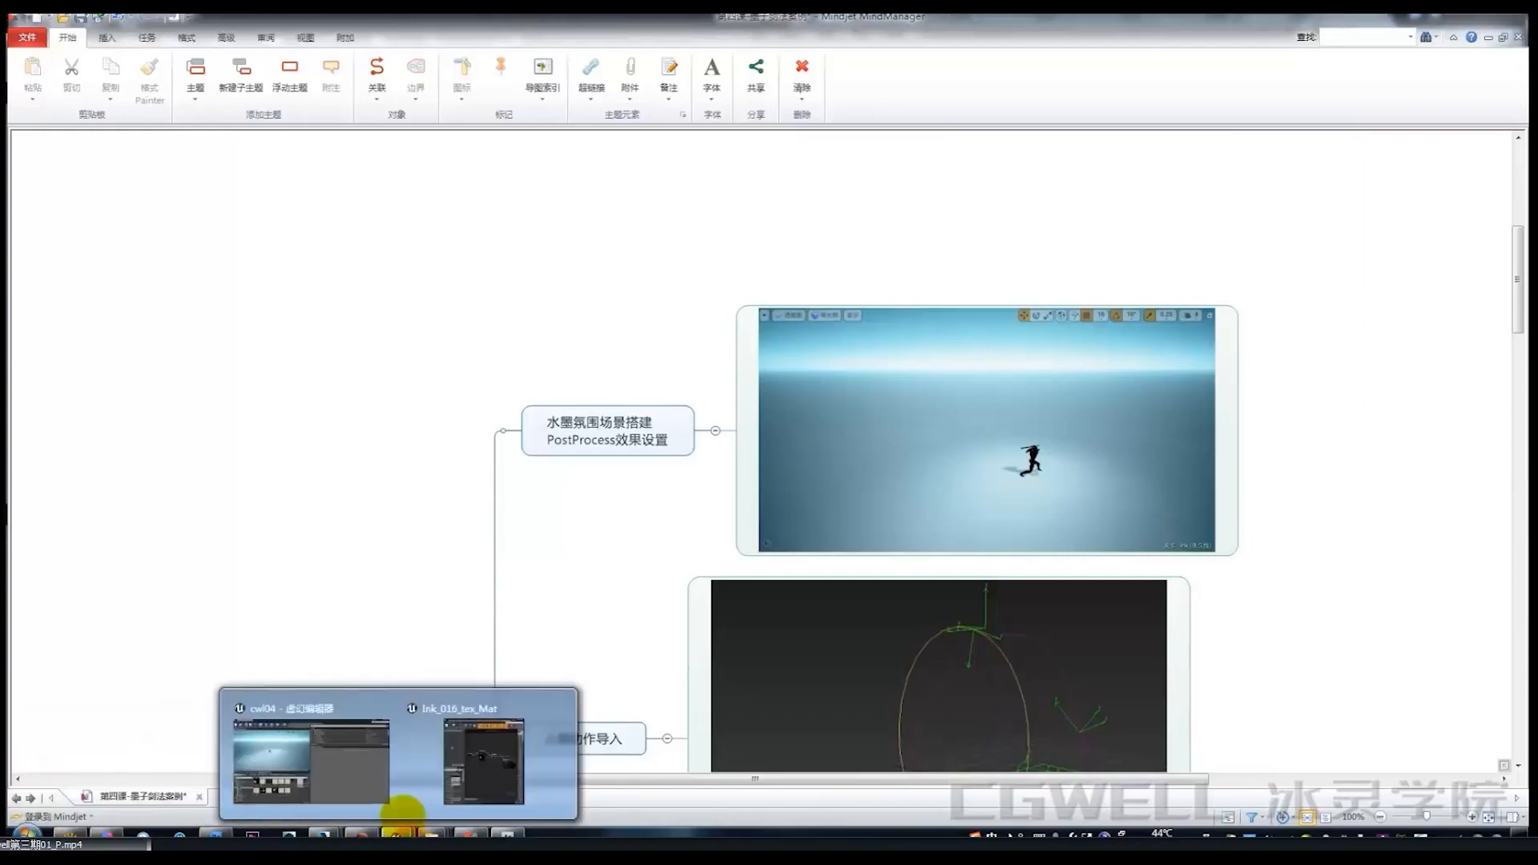
left_click(395, 772)
left_click(1497, 22)
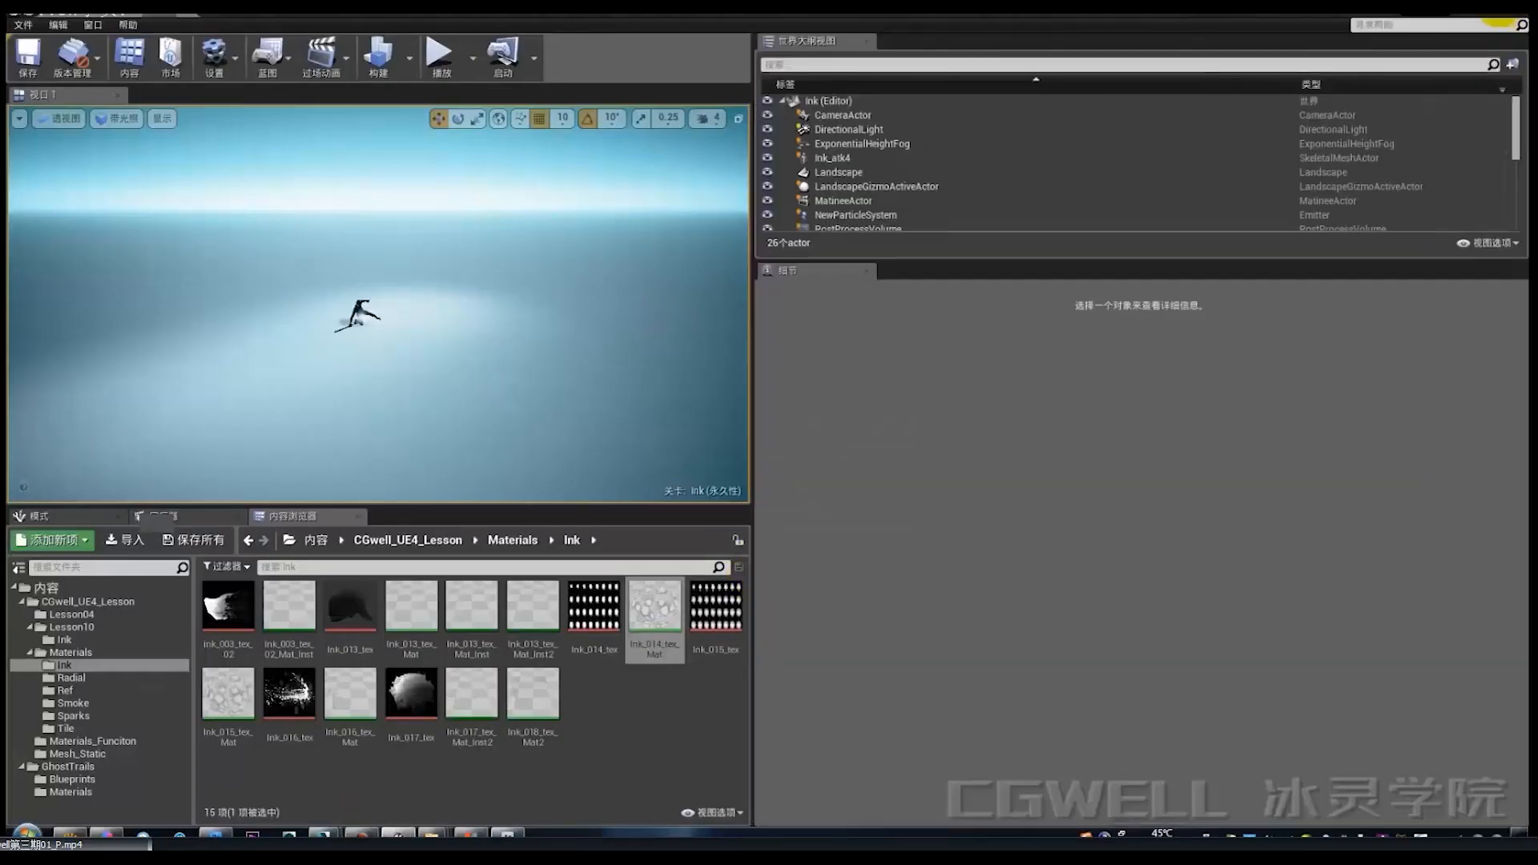
left_click_drag(539, 402, 539, 345)
key("s")
key("e")
key("a")
key("d")
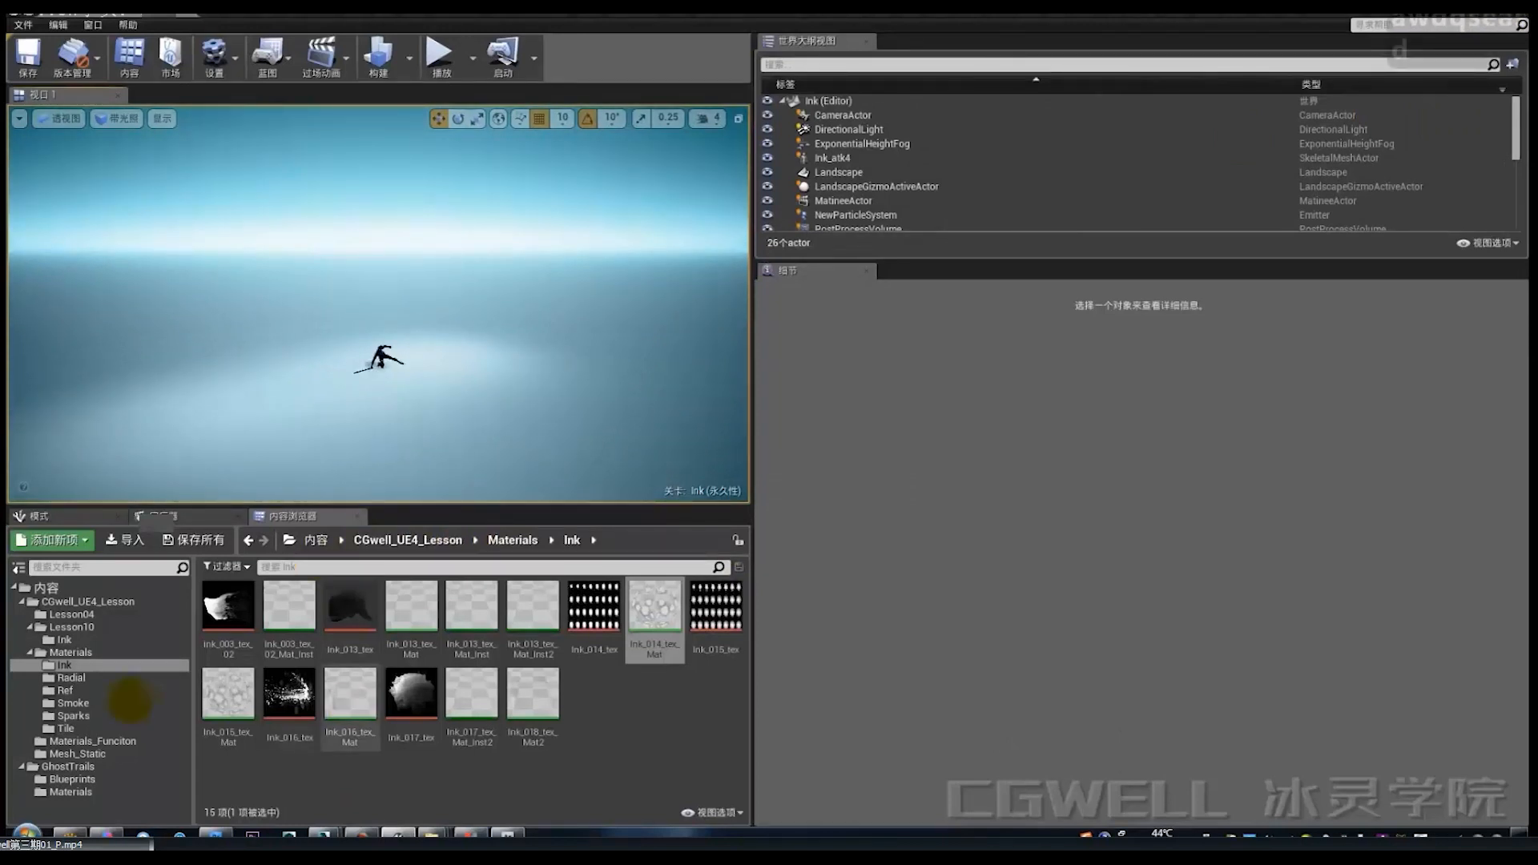
Open the Ink level in the Lesson04 folder, saving the pending changes to the Lesson10 Ink level.
left_click(72, 614)
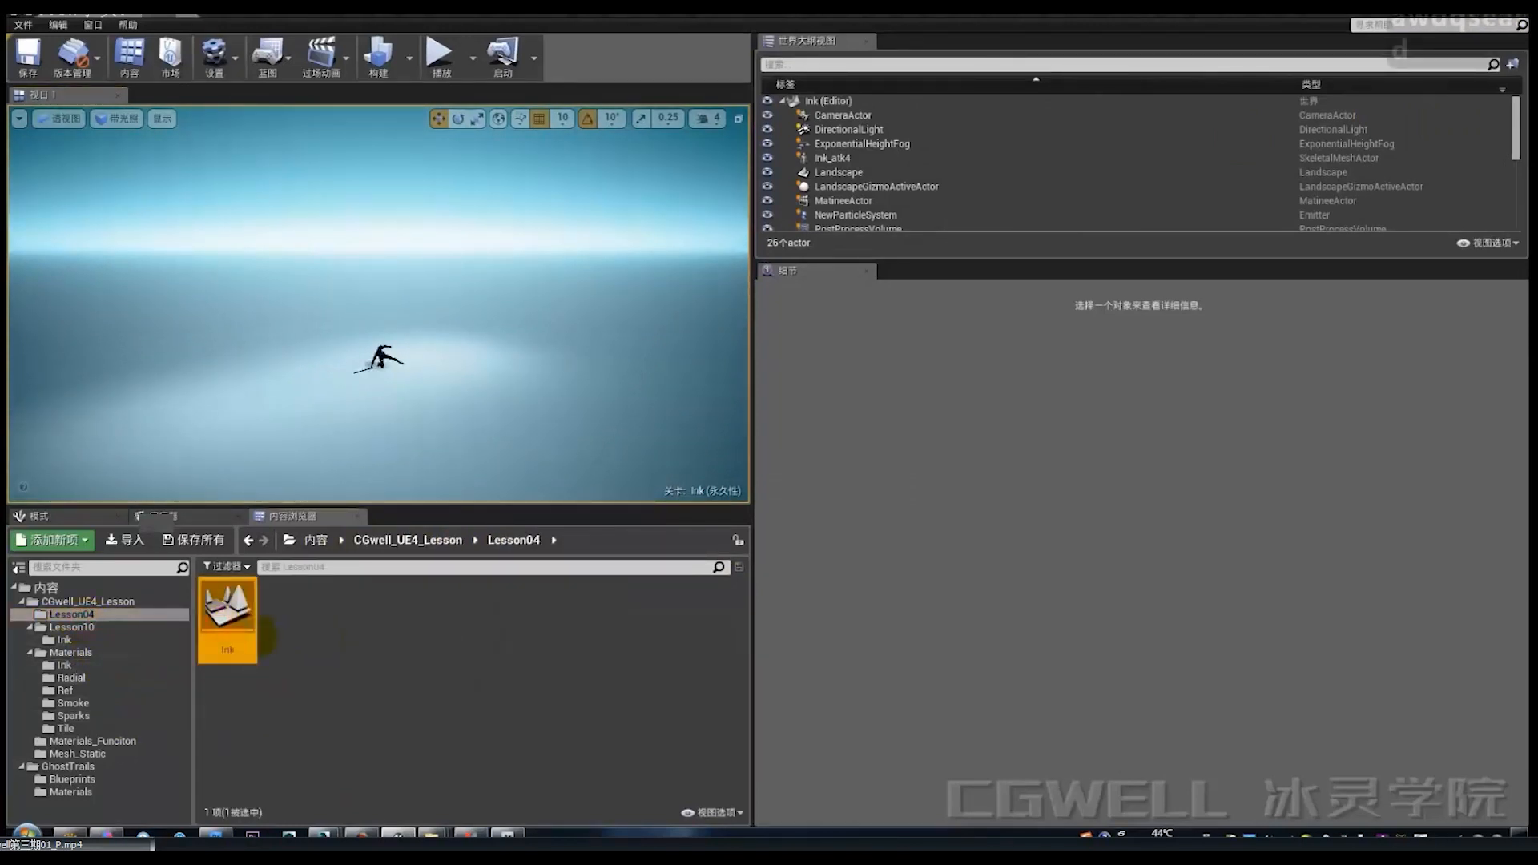
double_click(252, 611)
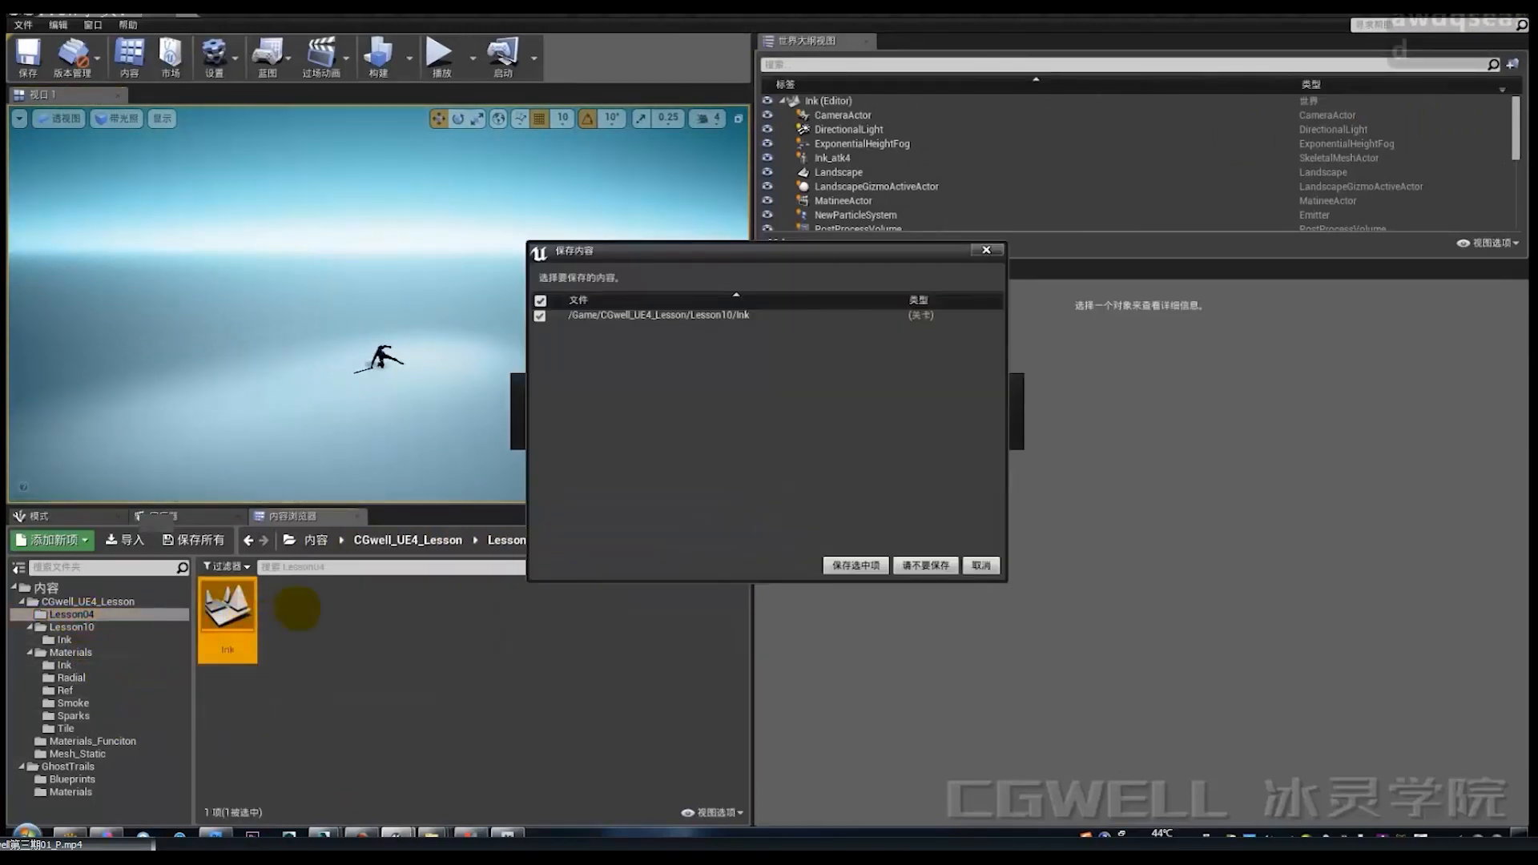
left_click(856, 565)
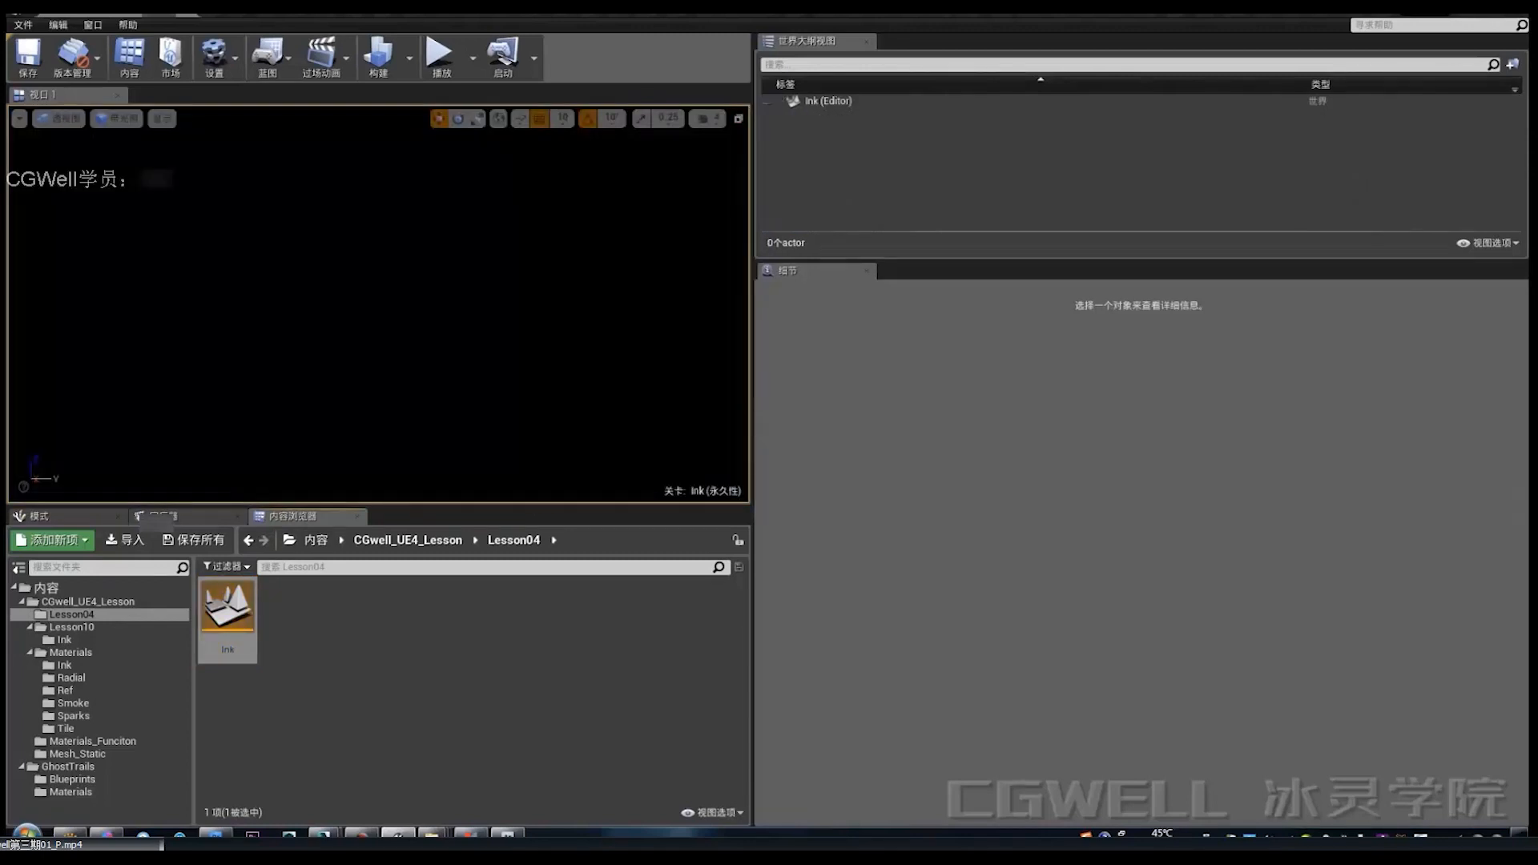
Create a new landscape with the default settings in the empty Lesson04 Ink level.
left_click(228, 613)
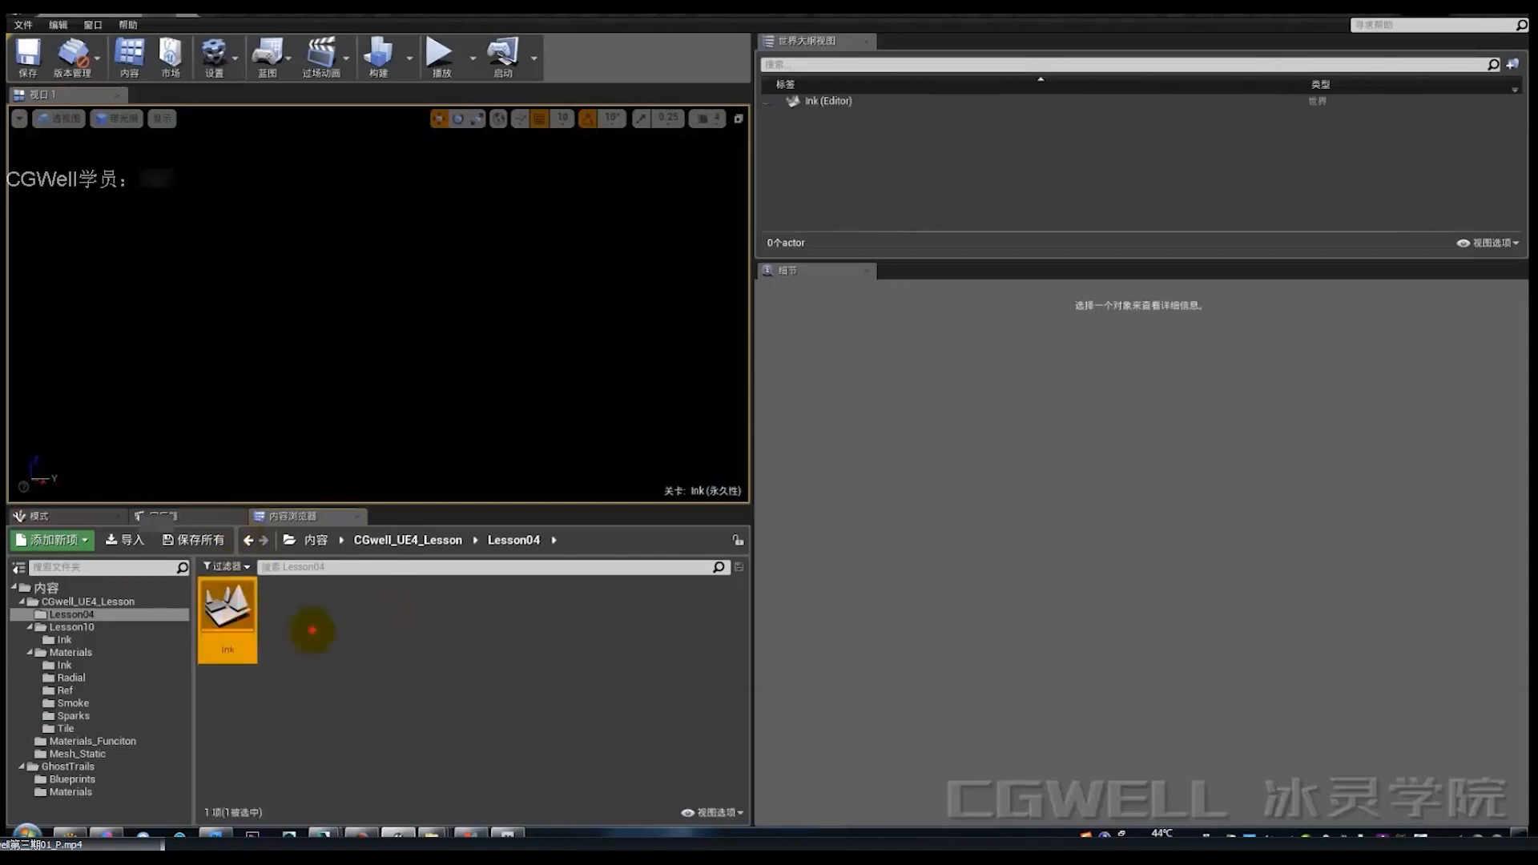
left_click(319, 616)
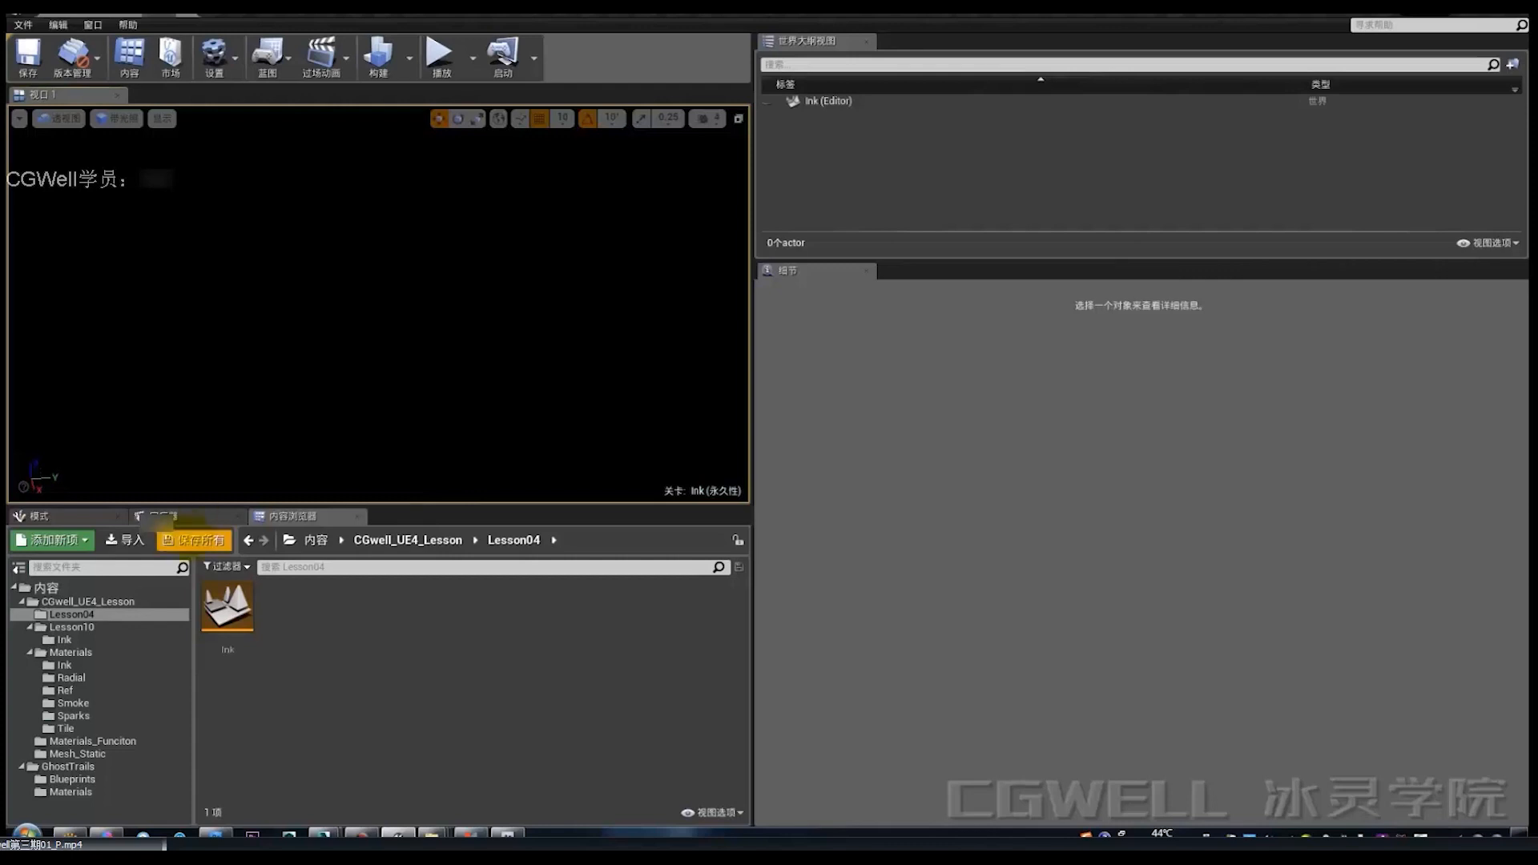
left_click(116, 516)
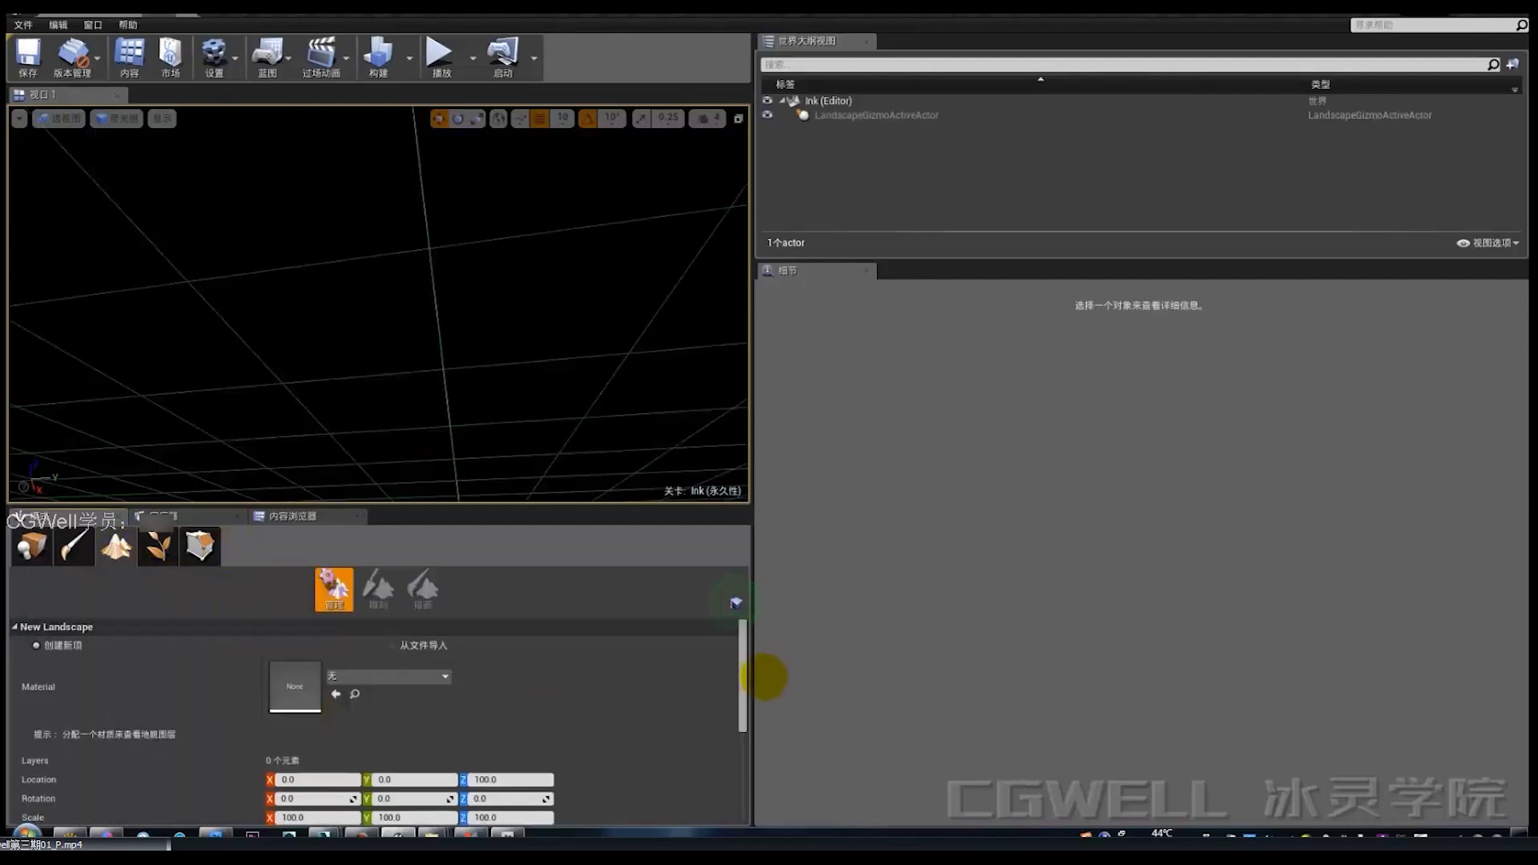
mouse_move(744, 685)
left_mouse_down()
mouse_move(738, 750)
mouse_move(738, 679)
left_mouse_up()
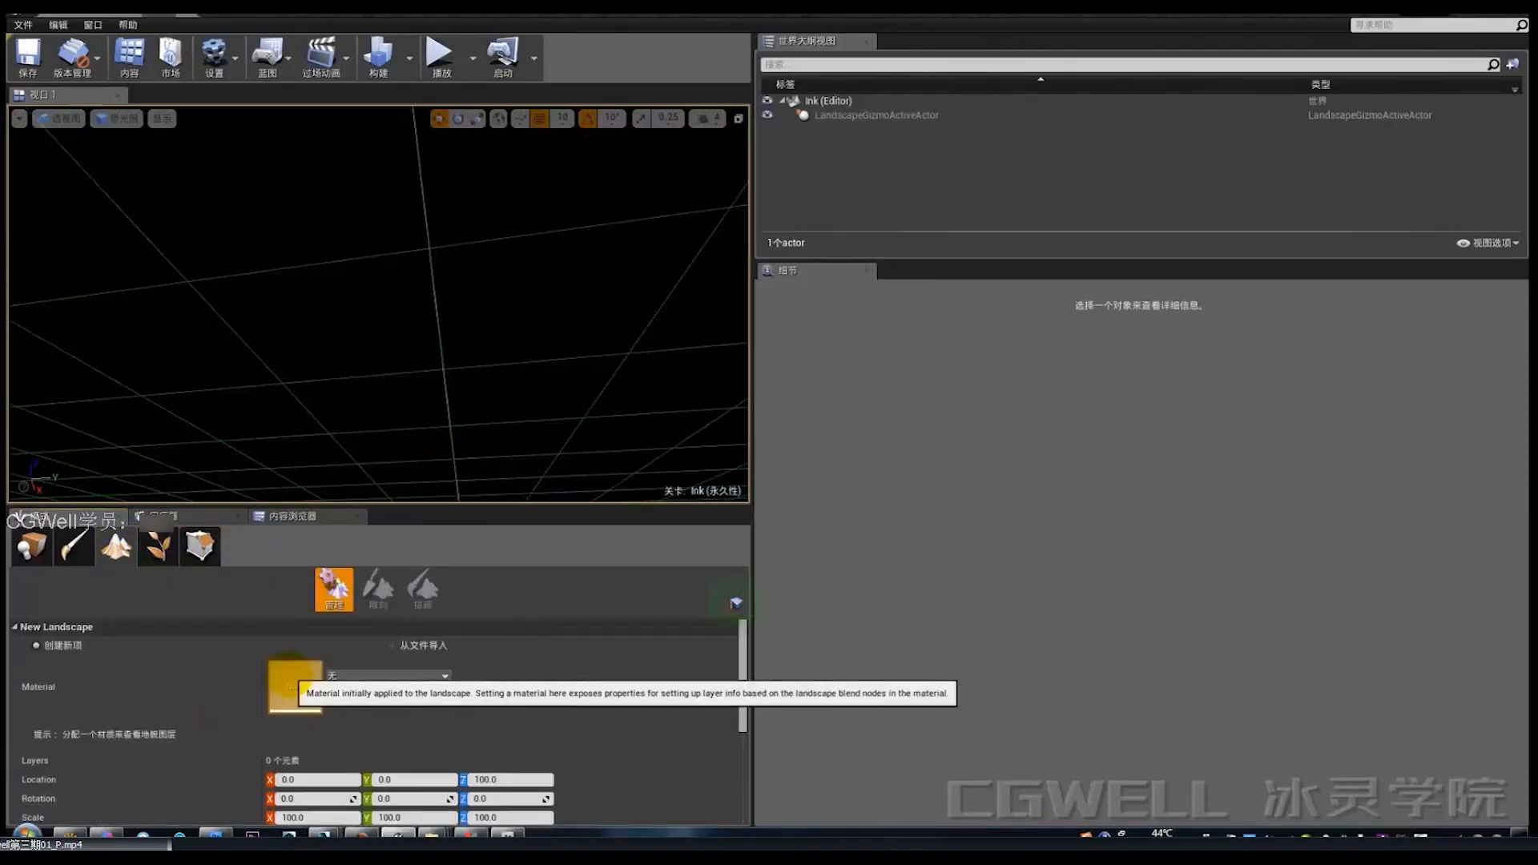
scroll(539, 705, "down", 4)
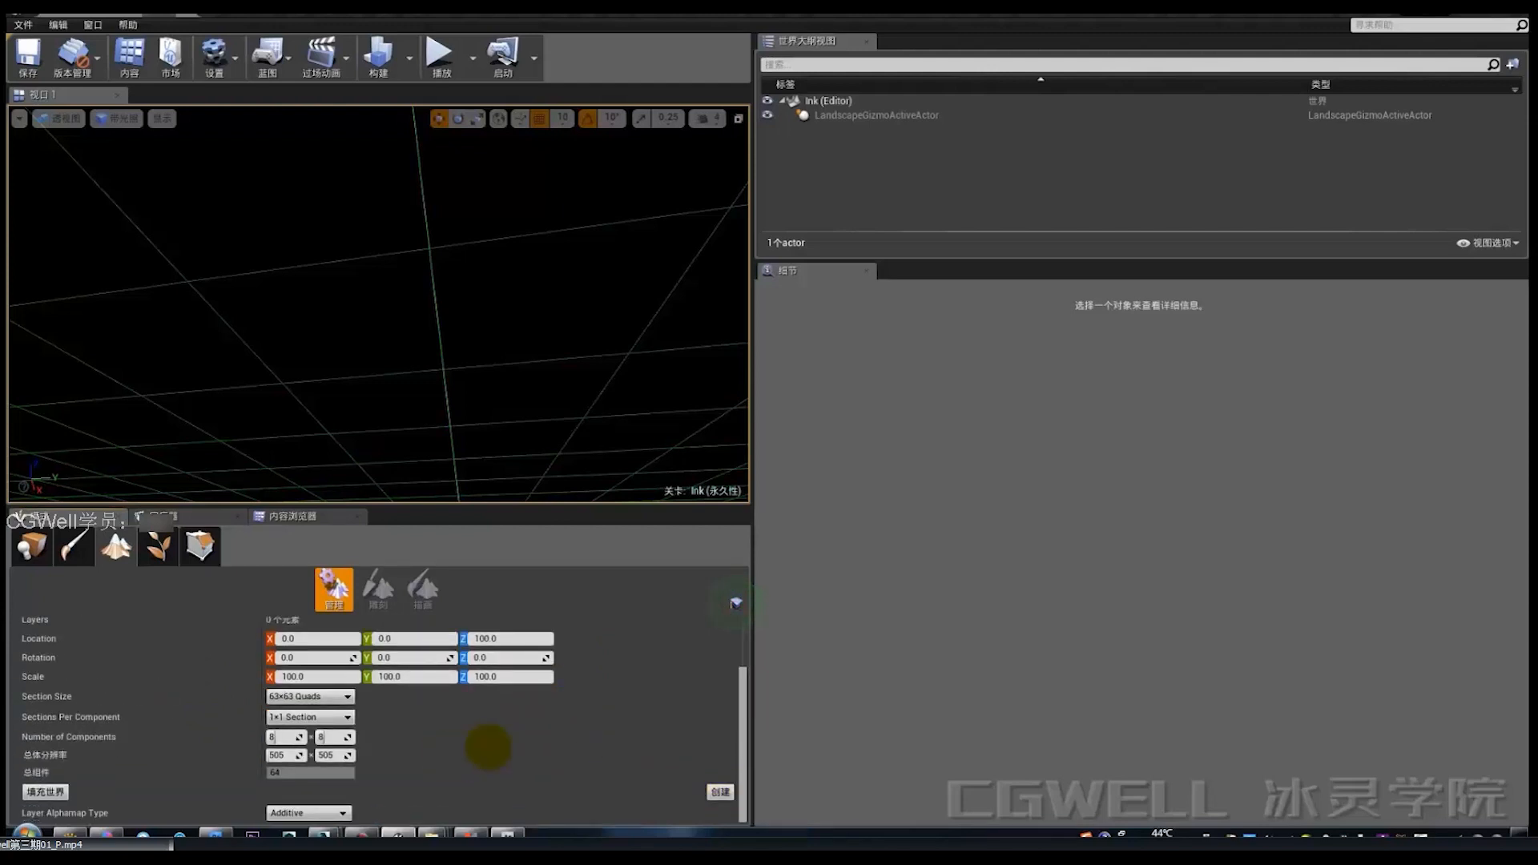
left_click(721, 791)
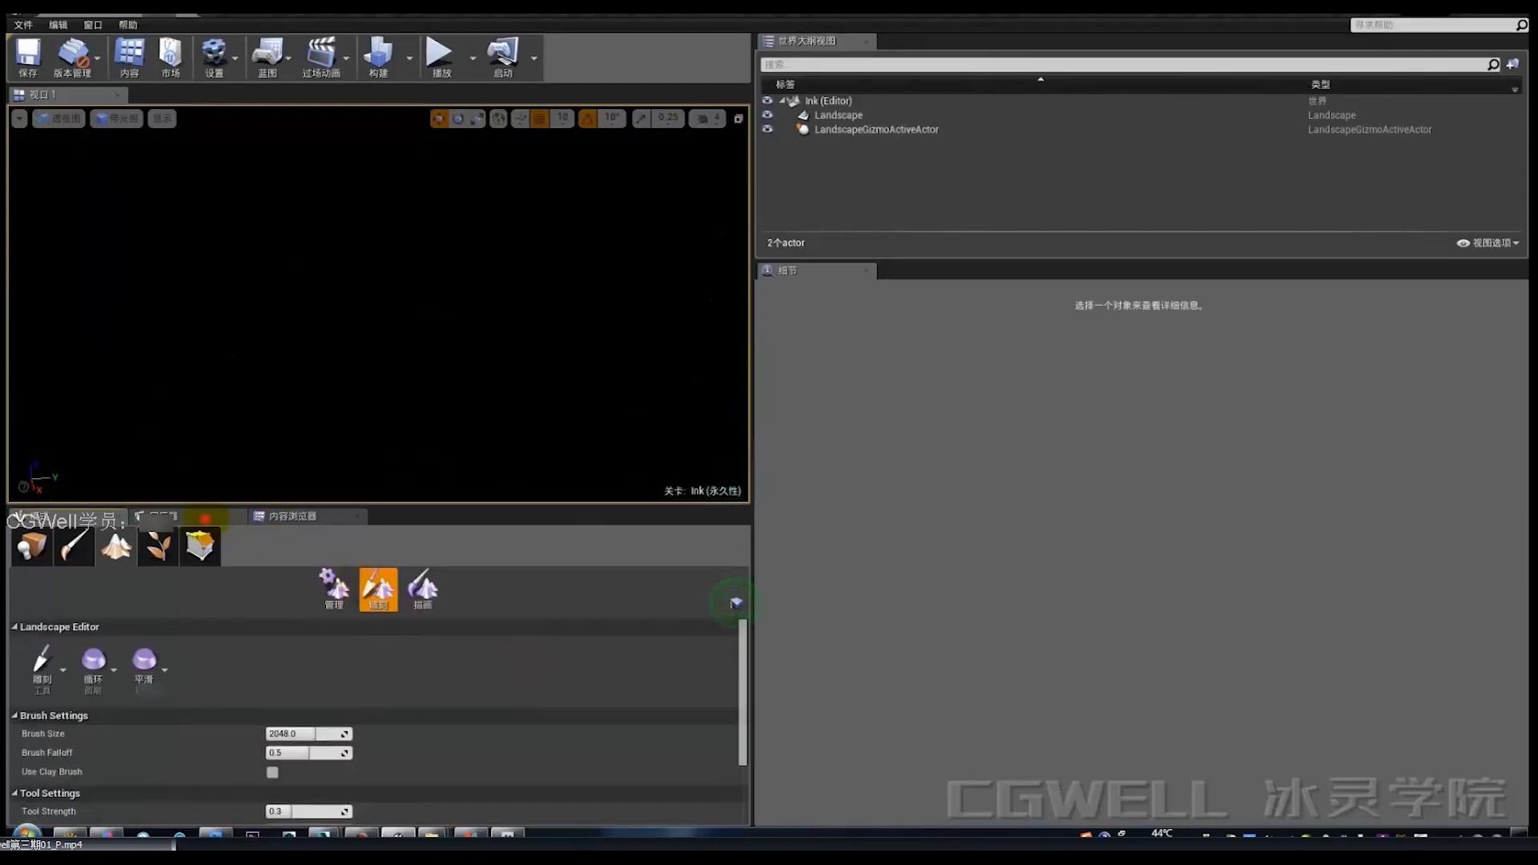
left_click(282, 517)
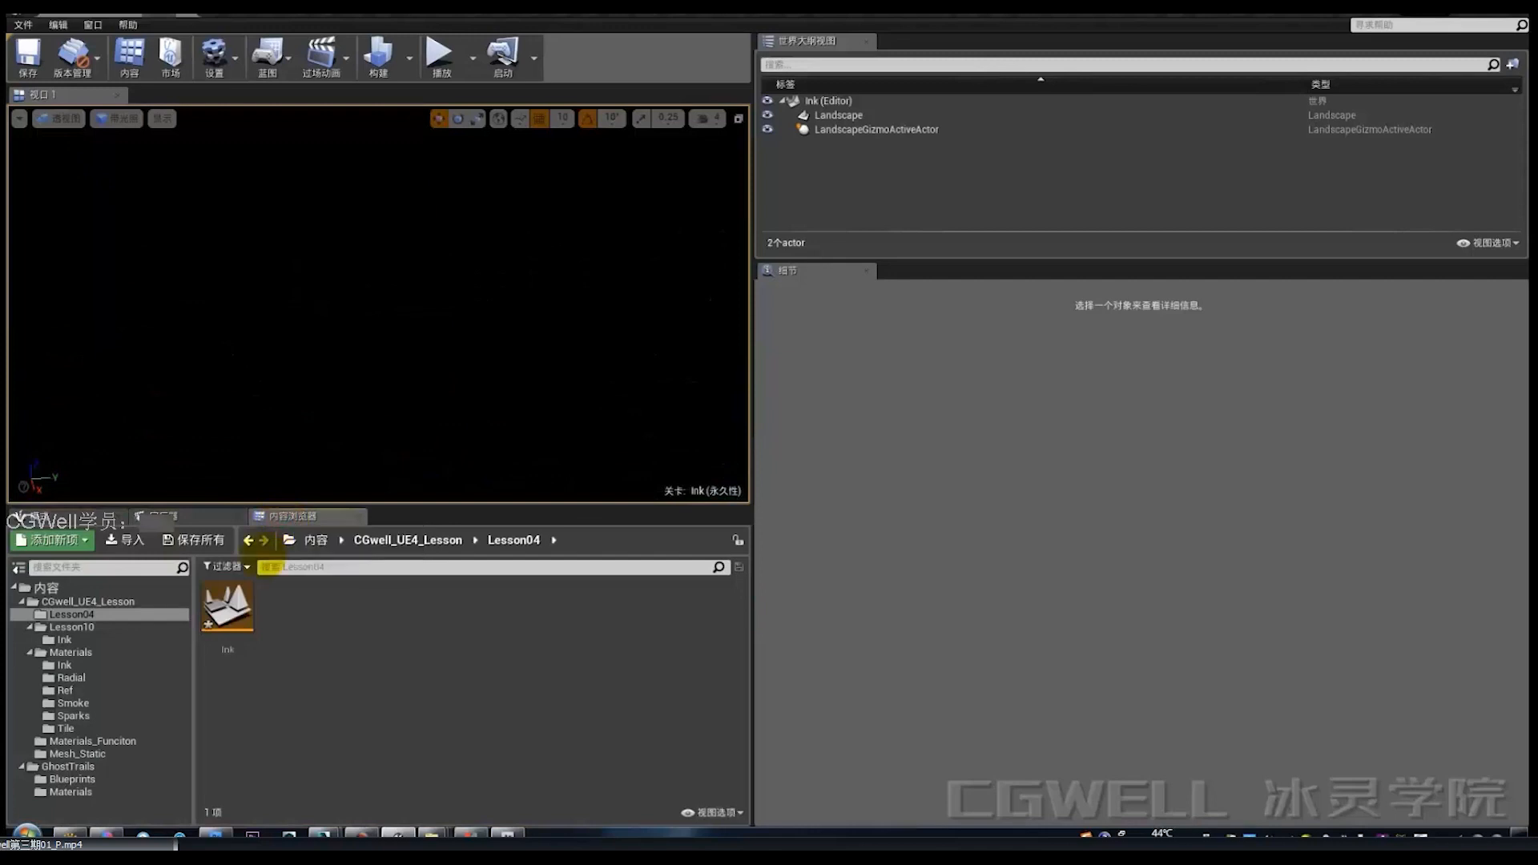
left_click(227, 609)
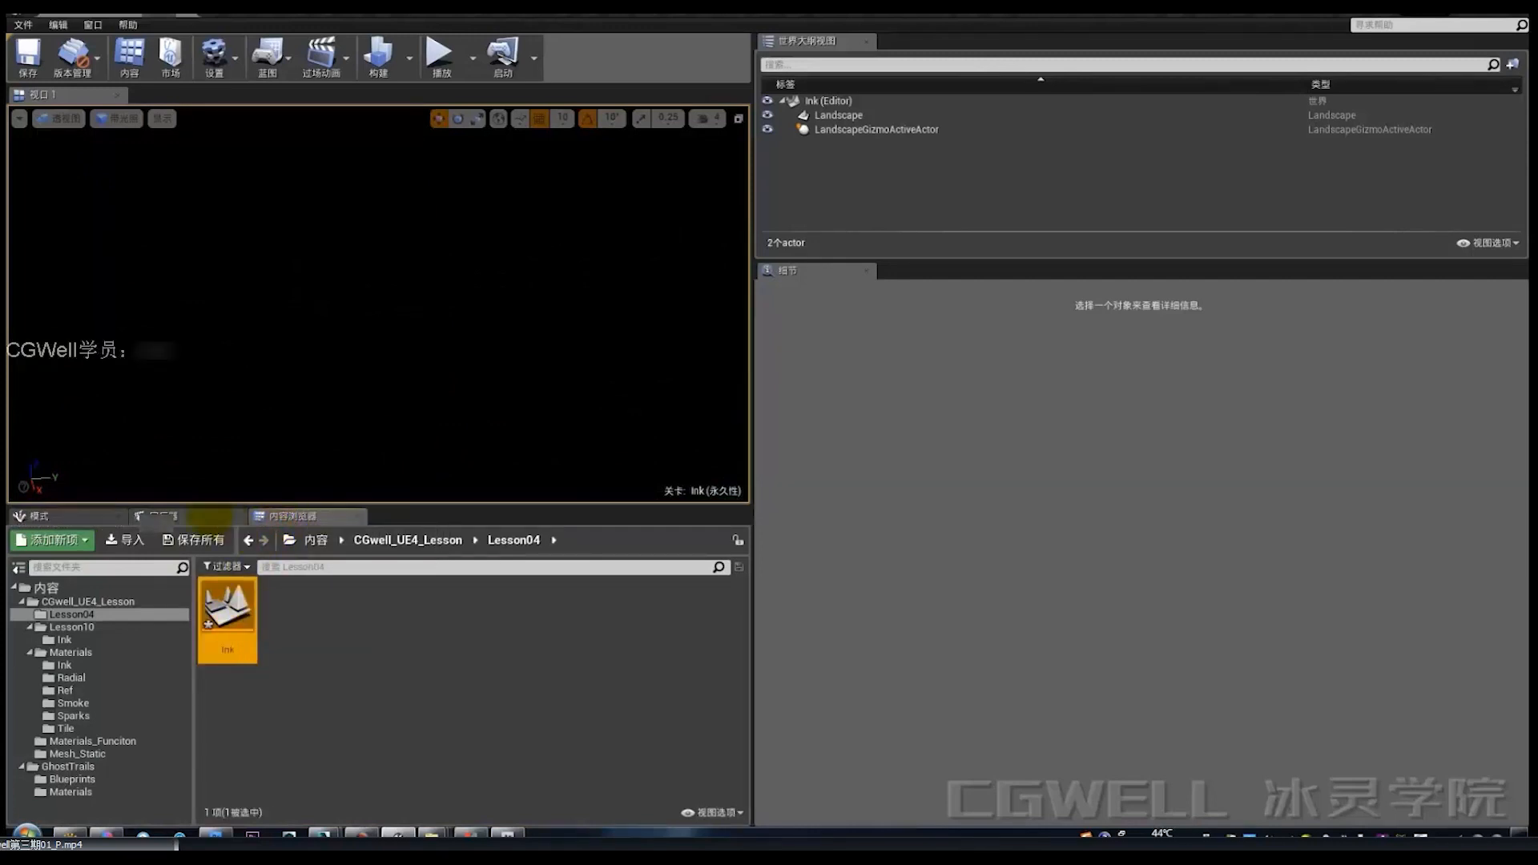
left_click(207, 516)
left_click(286, 517)
left_click(191, 516)
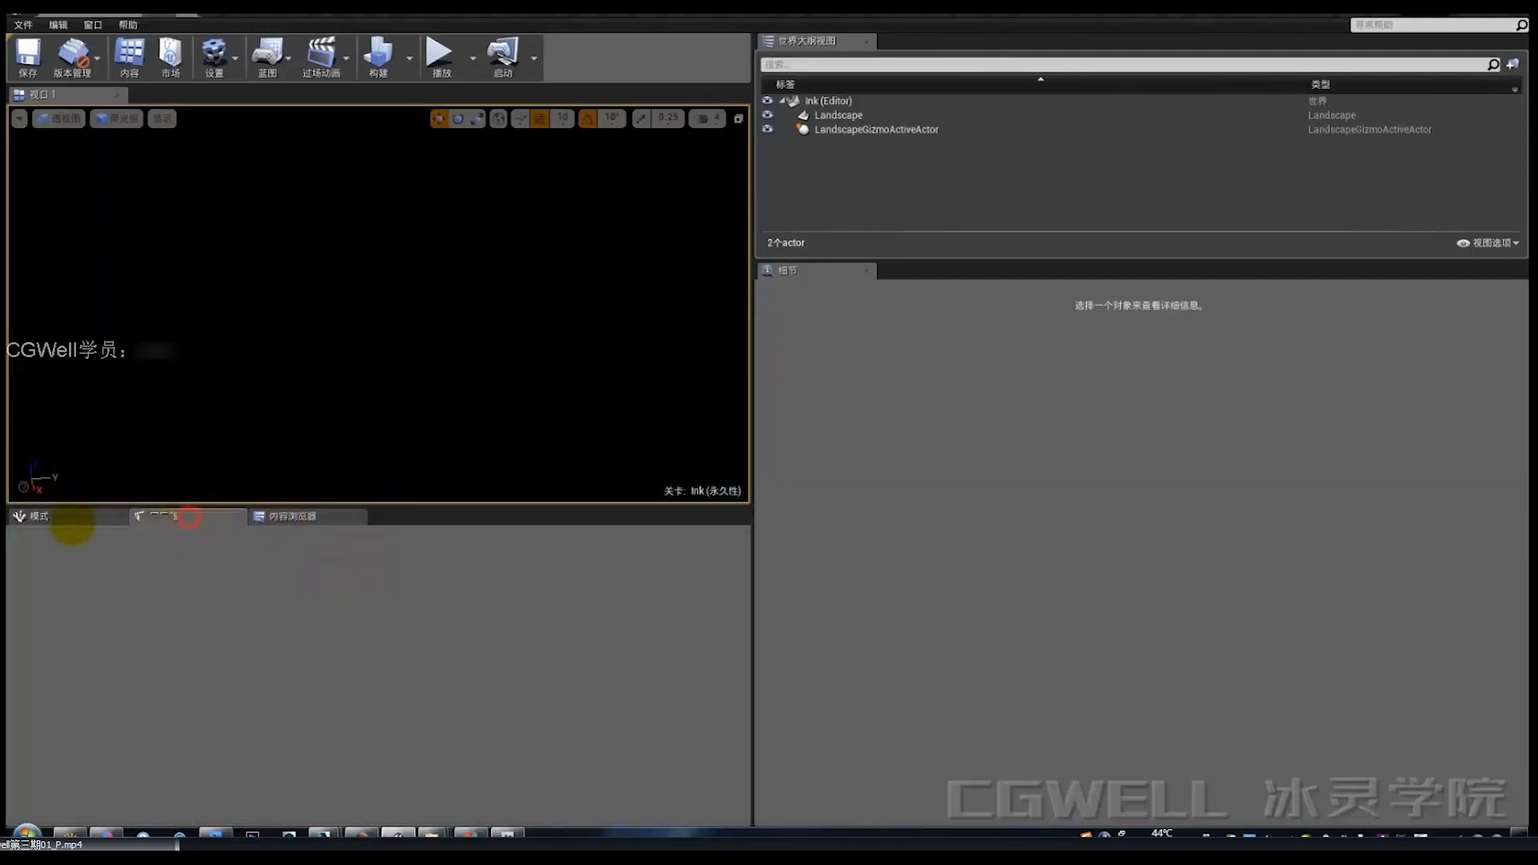
Leave landscape sculpting for the actor placement mode and start a search of the placeable classes.
left_click(48, 516)
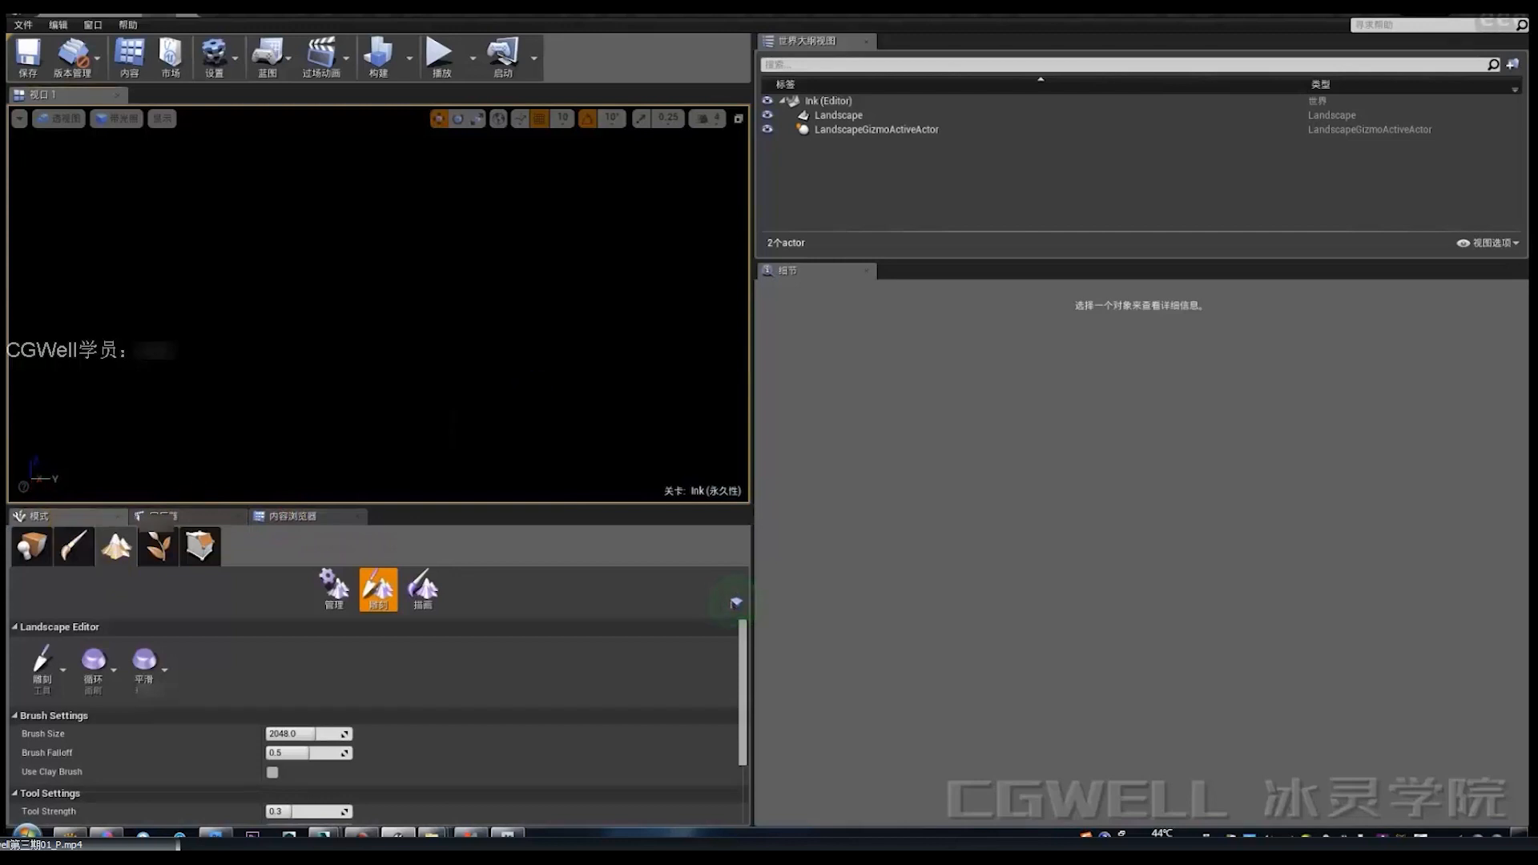
left_click(32, 546)
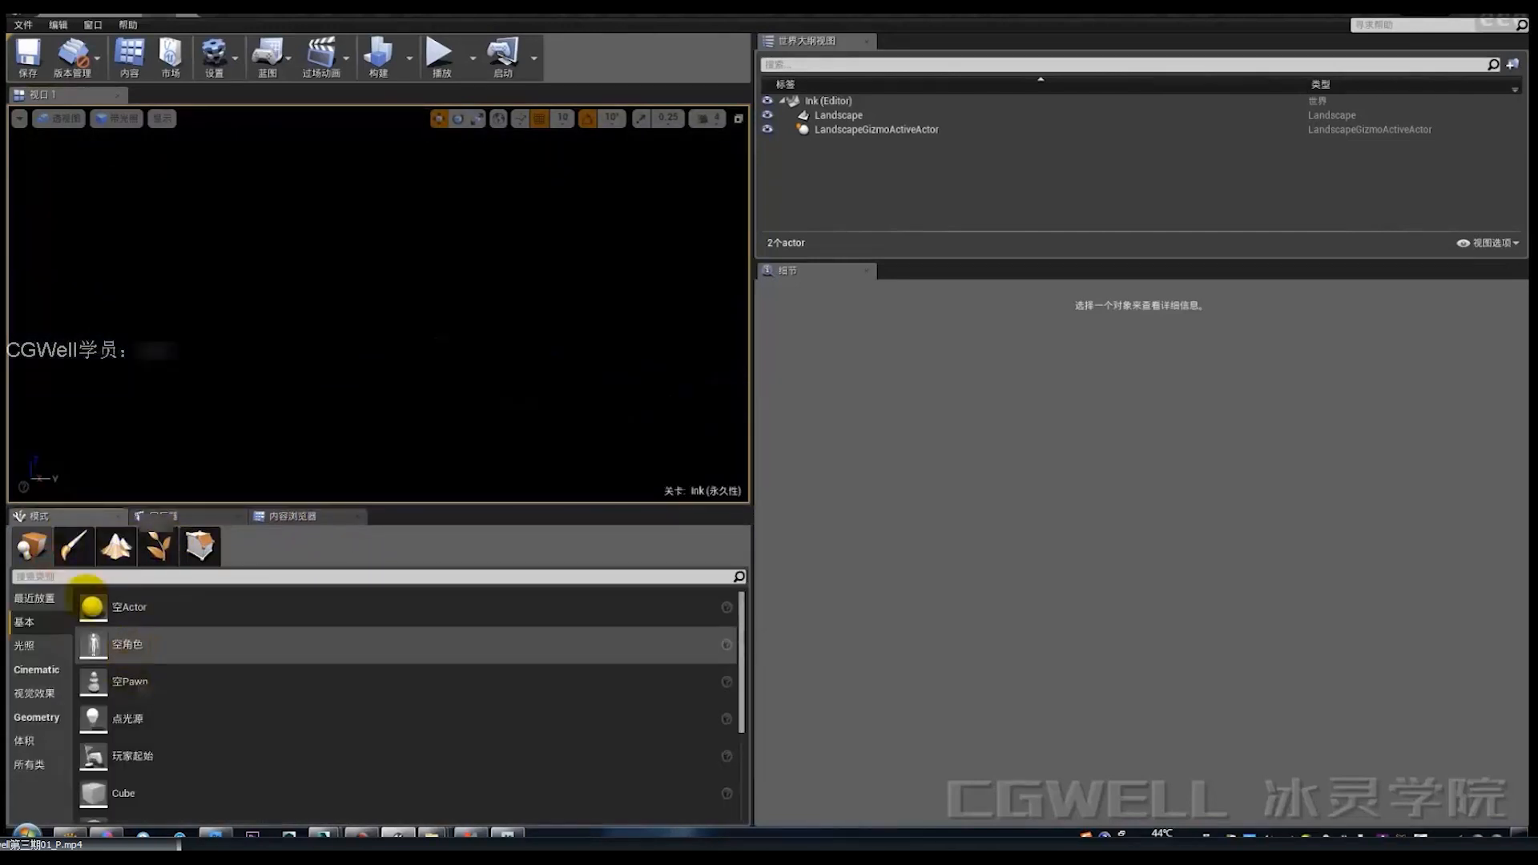
left_click(83, 577)
type("ling")
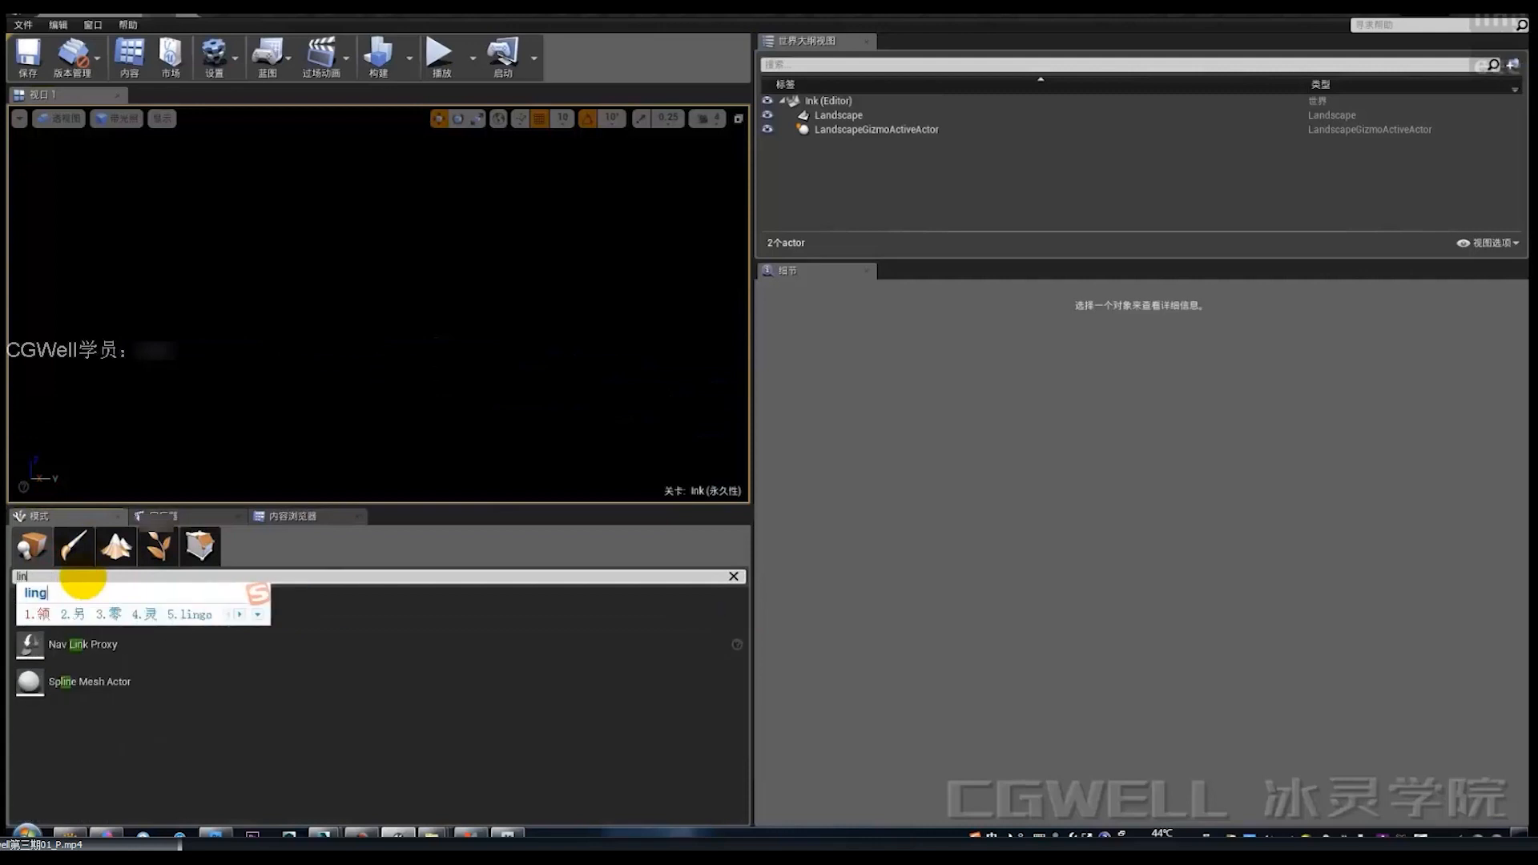
key("Return")
key("BackSpace")
key("BackSpace")
key("BackSpace")
key("BackSpace")
Search the placeable classes for "light" and place a Sky Light and a Directional Light in the level.
type("light")
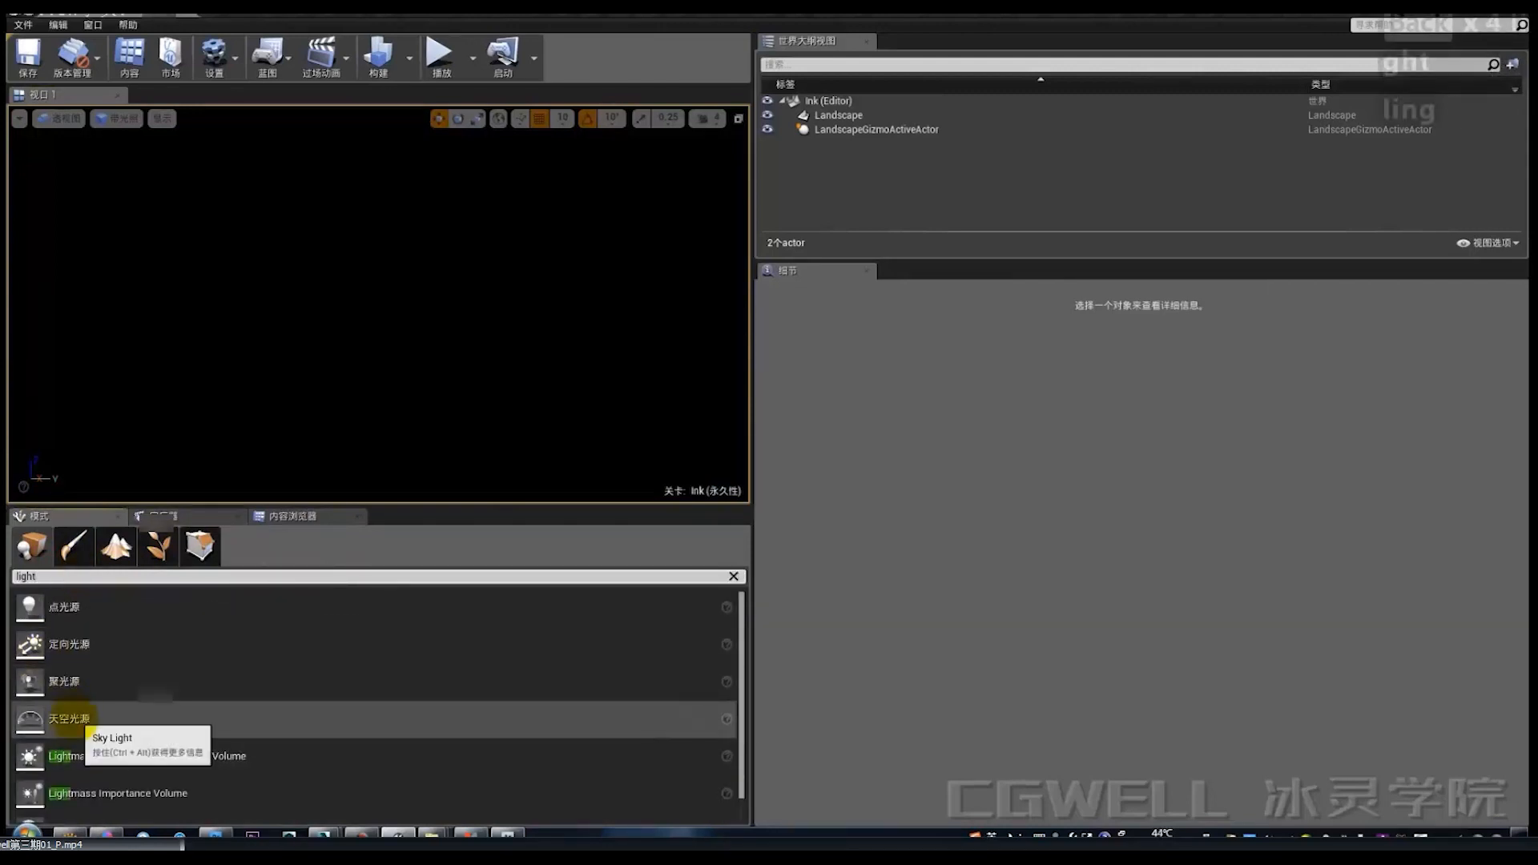
left_click_drag(68, 719, 273, 395)
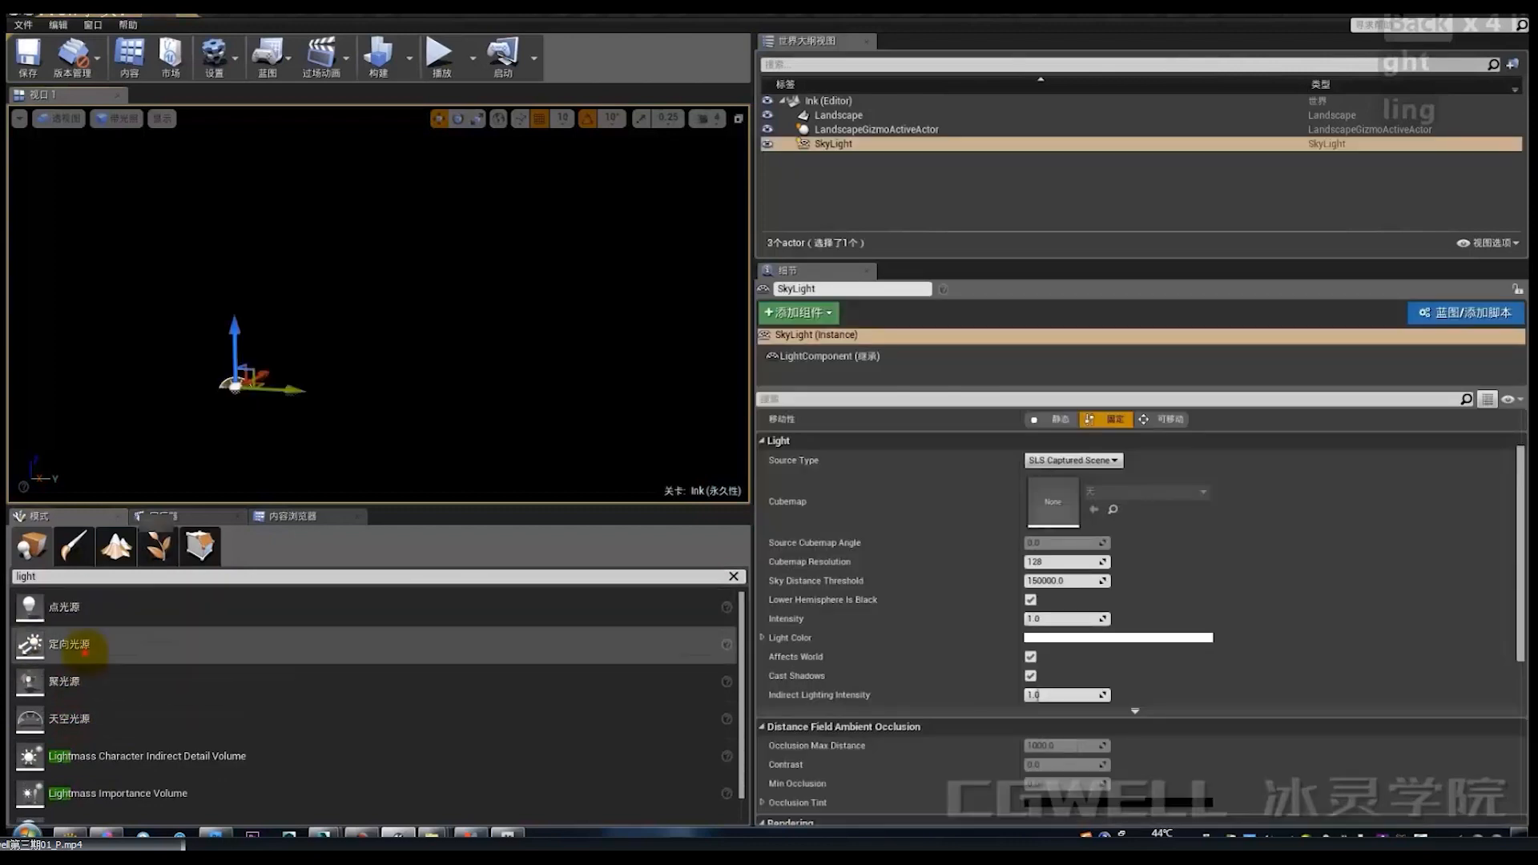
left_click_drag(462, 338, 491, 376)
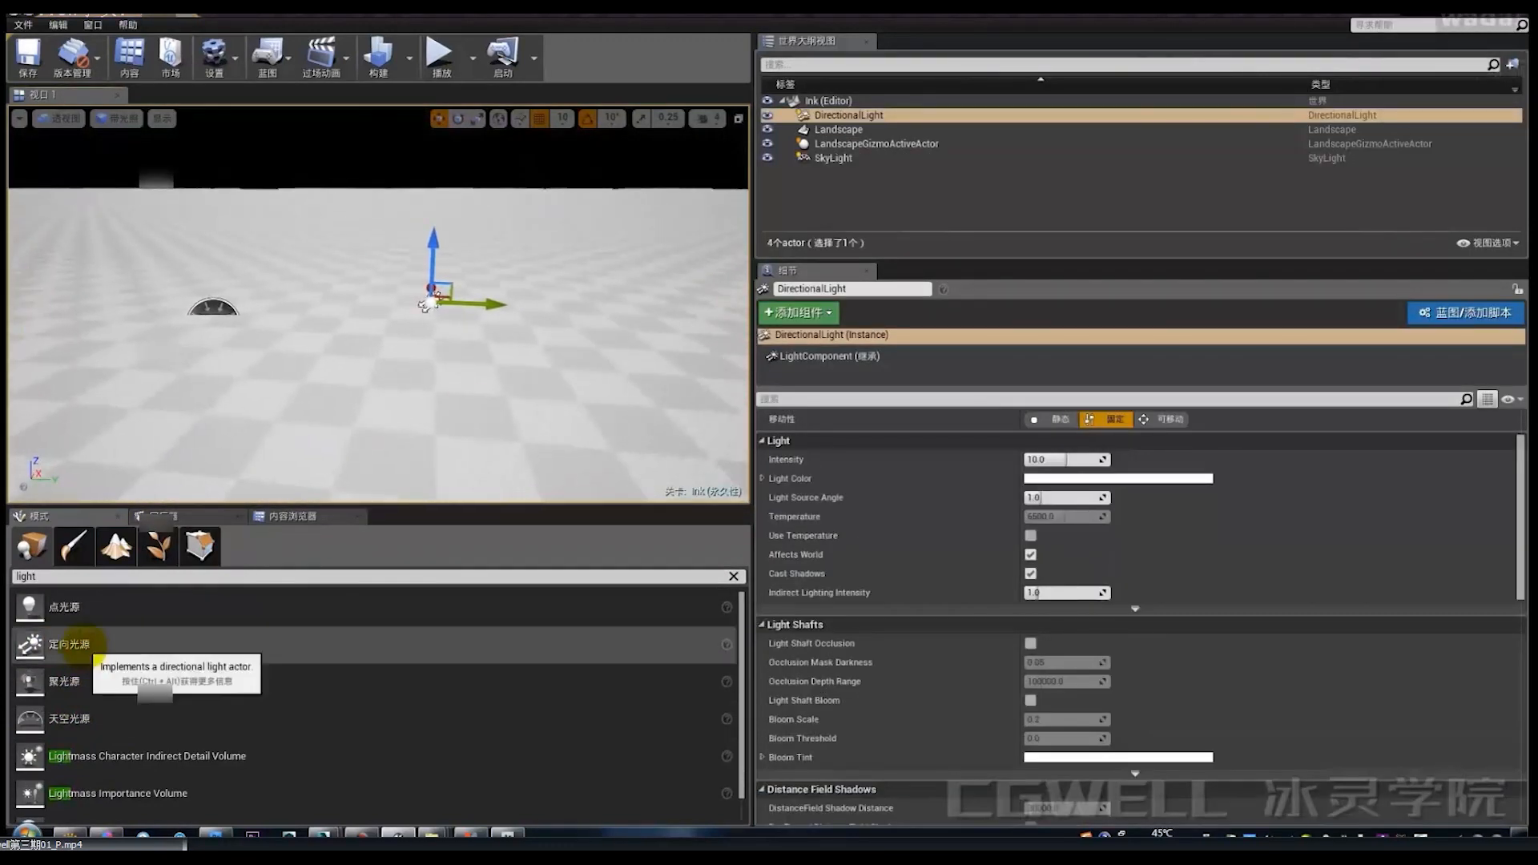
Place a Spot Light in the level and, from a class search for "post", a Post Process Volume near the other lights.
left_click_drag(120, 686, 324, 312)
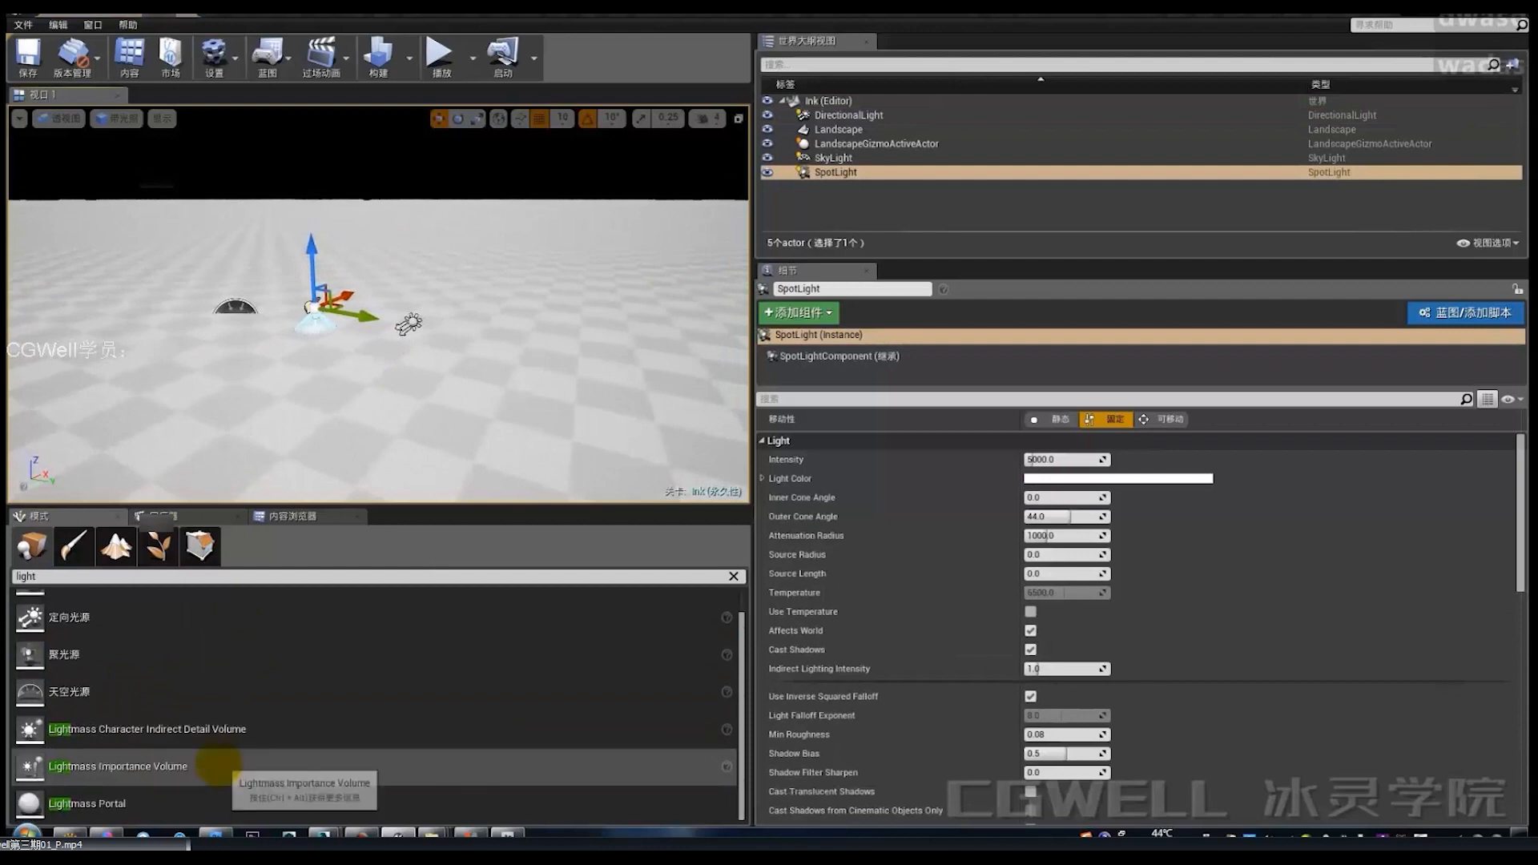
left_click(57, 578)
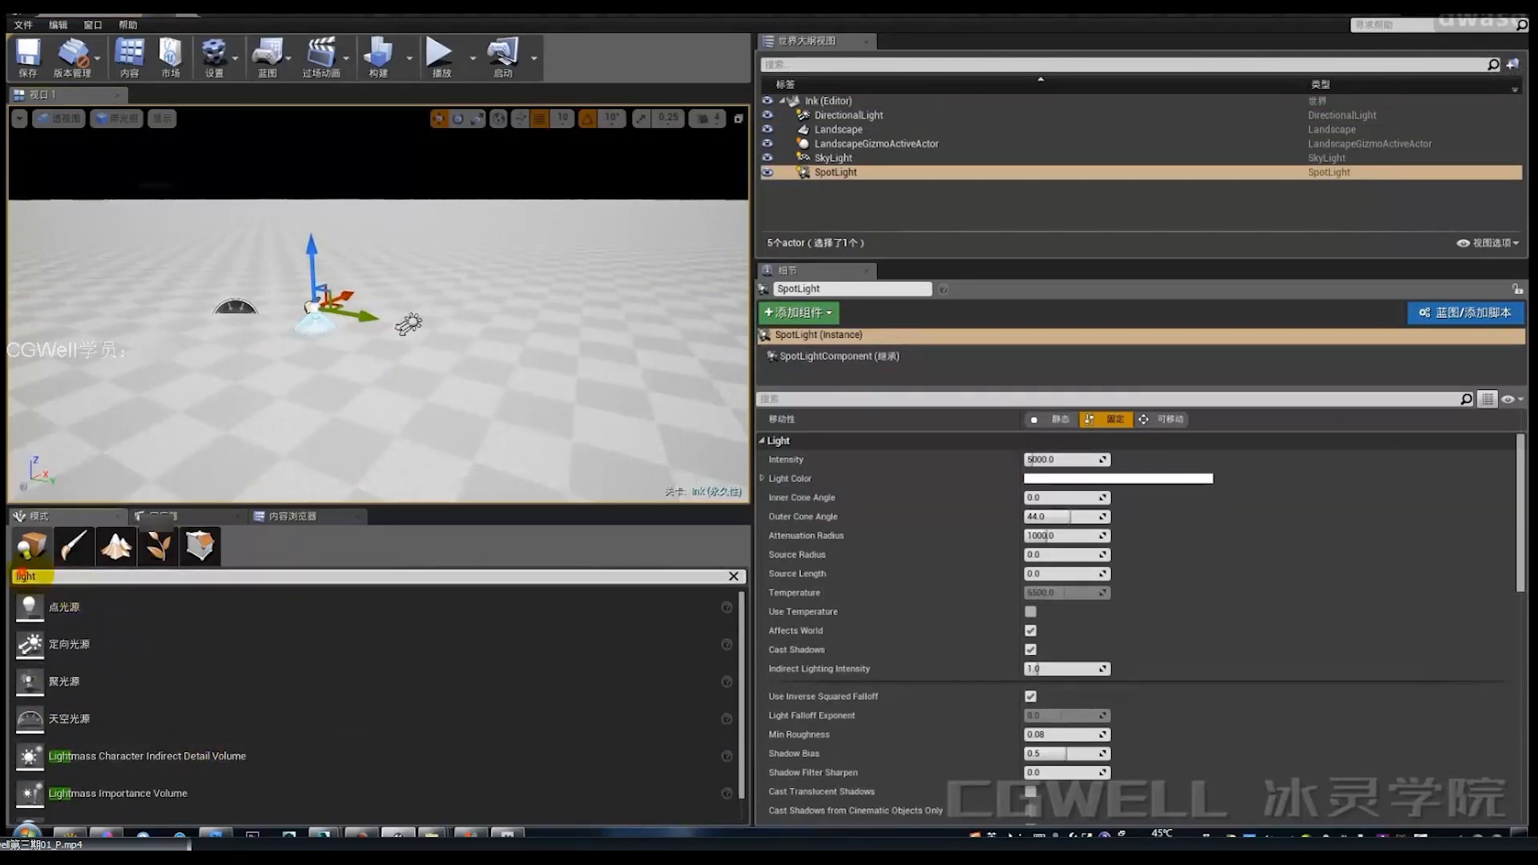
type("post")
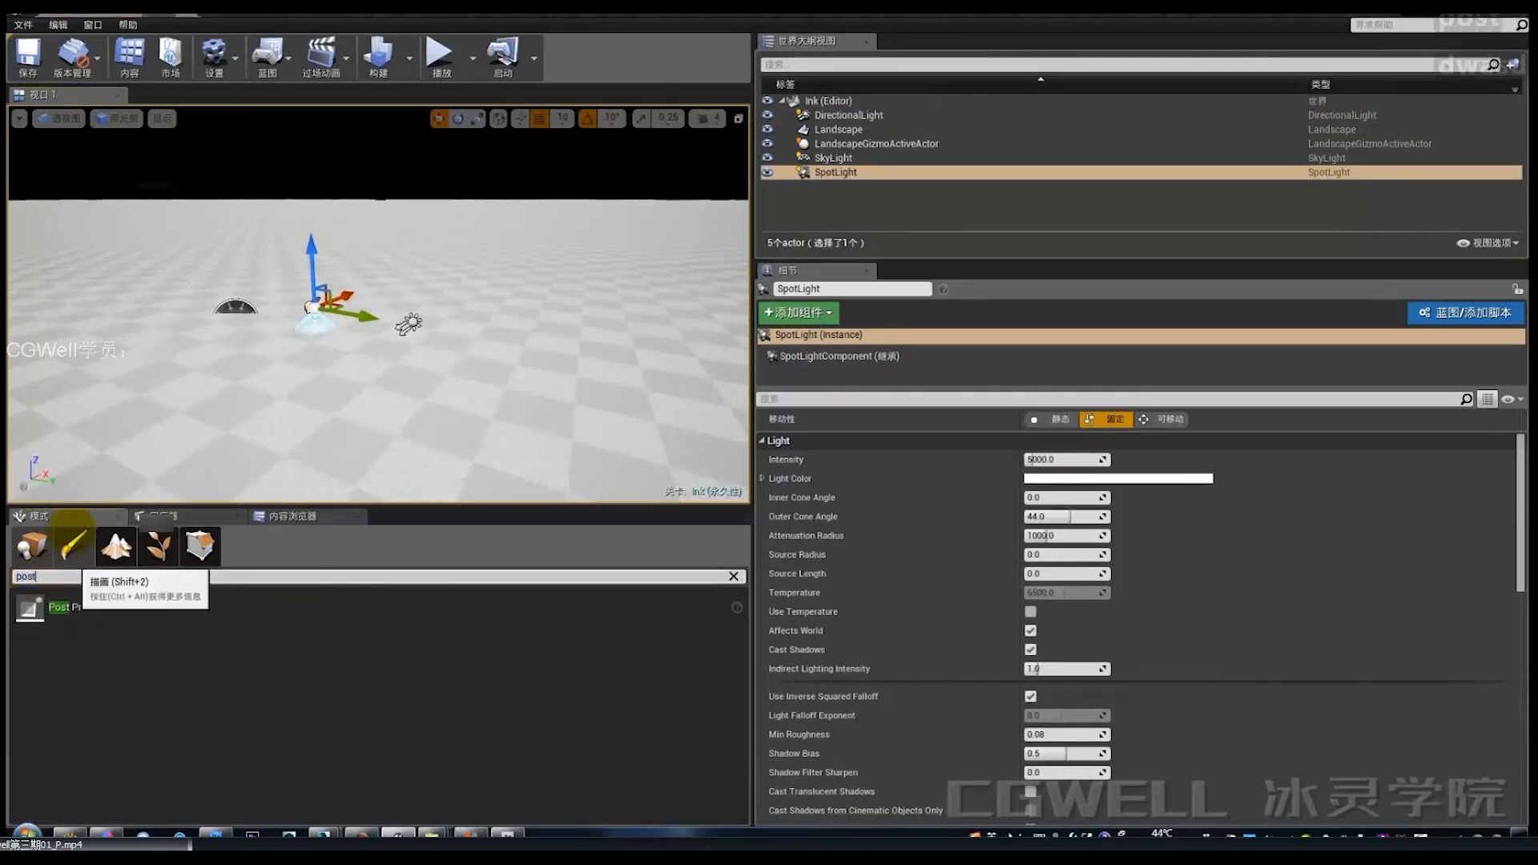
left_click_drag(132, 615, 666, 330)
left_click_drag(262, 288, 223, 286)
right_click_drag(531, 354, 525, 352)
key("w")
Search the placeable classes for "fog" and place an Exponential Height Fog actor beside the lights.
left_click_drag(180, 575, 136, 576)
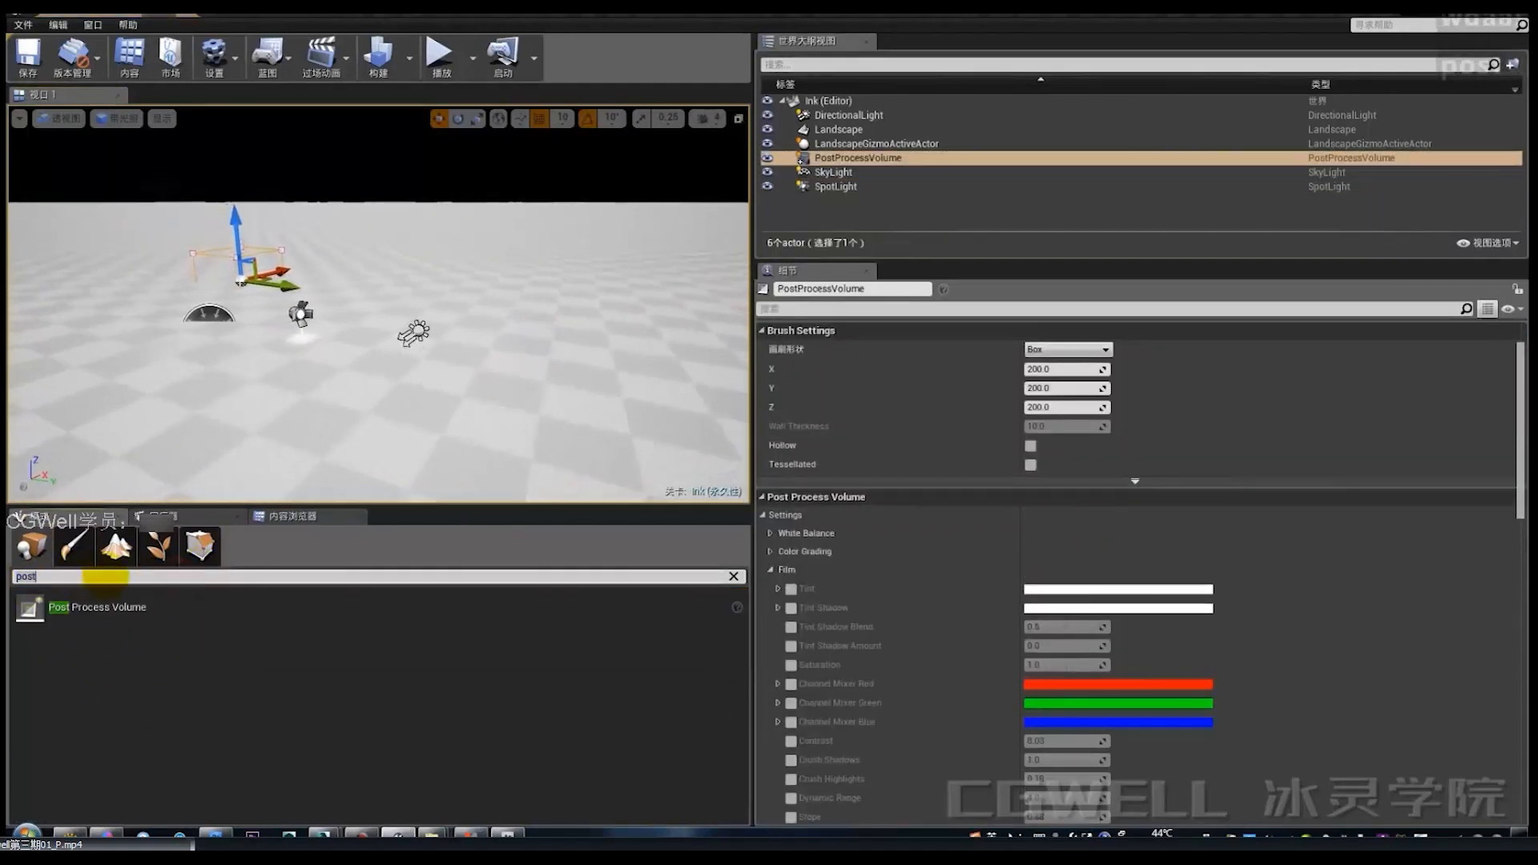
key("BackSpace")
key("BackSpace")
key("BackSpace")
key("BackSpace")
type("fog")
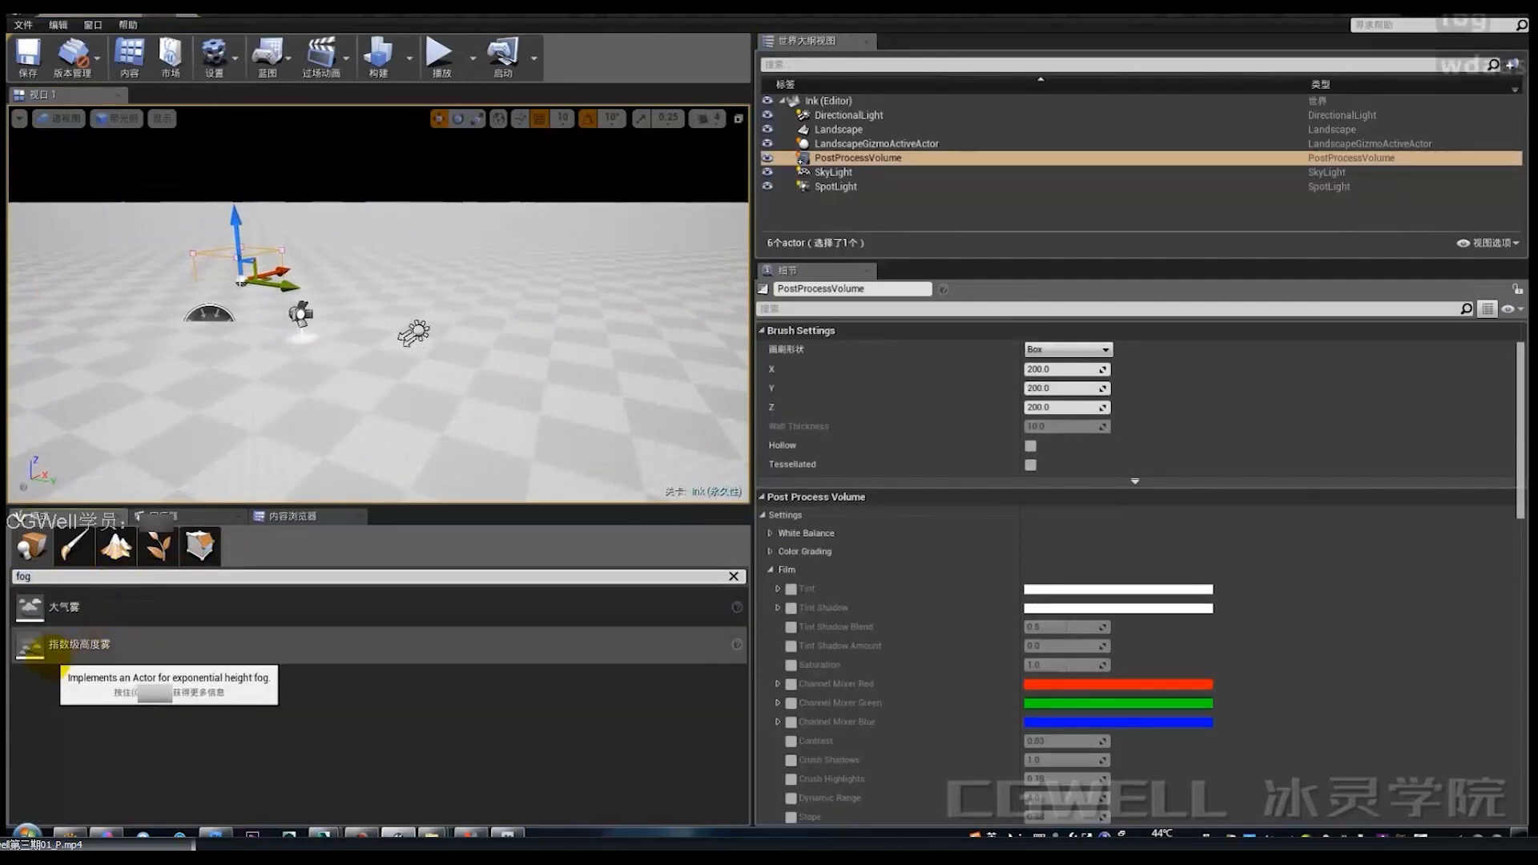
left_click_drag(32, 646, 589, 339)
right_click_drag(622, 405, 660, 386)
key("w")
left_click_drag(588, 371, 239, 327)
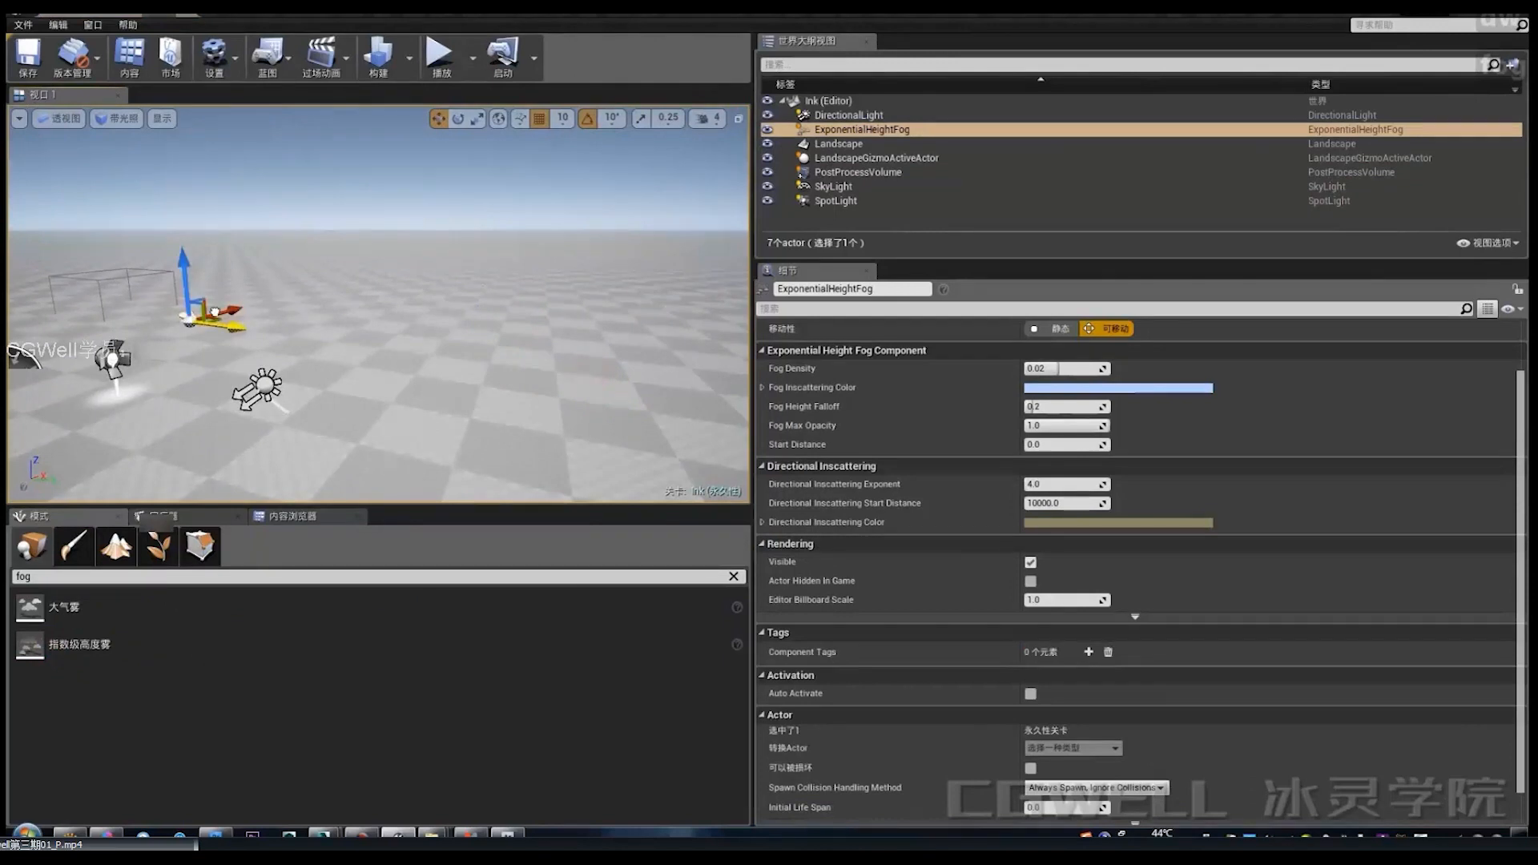
key("a")
right_click_drag(330, 358, 341, 362)
key("s")
key("d")
key("d")
key("w")
key("s")
Create a new material named 地面 in the Lesson04 content folder.
left_click(160, 517)
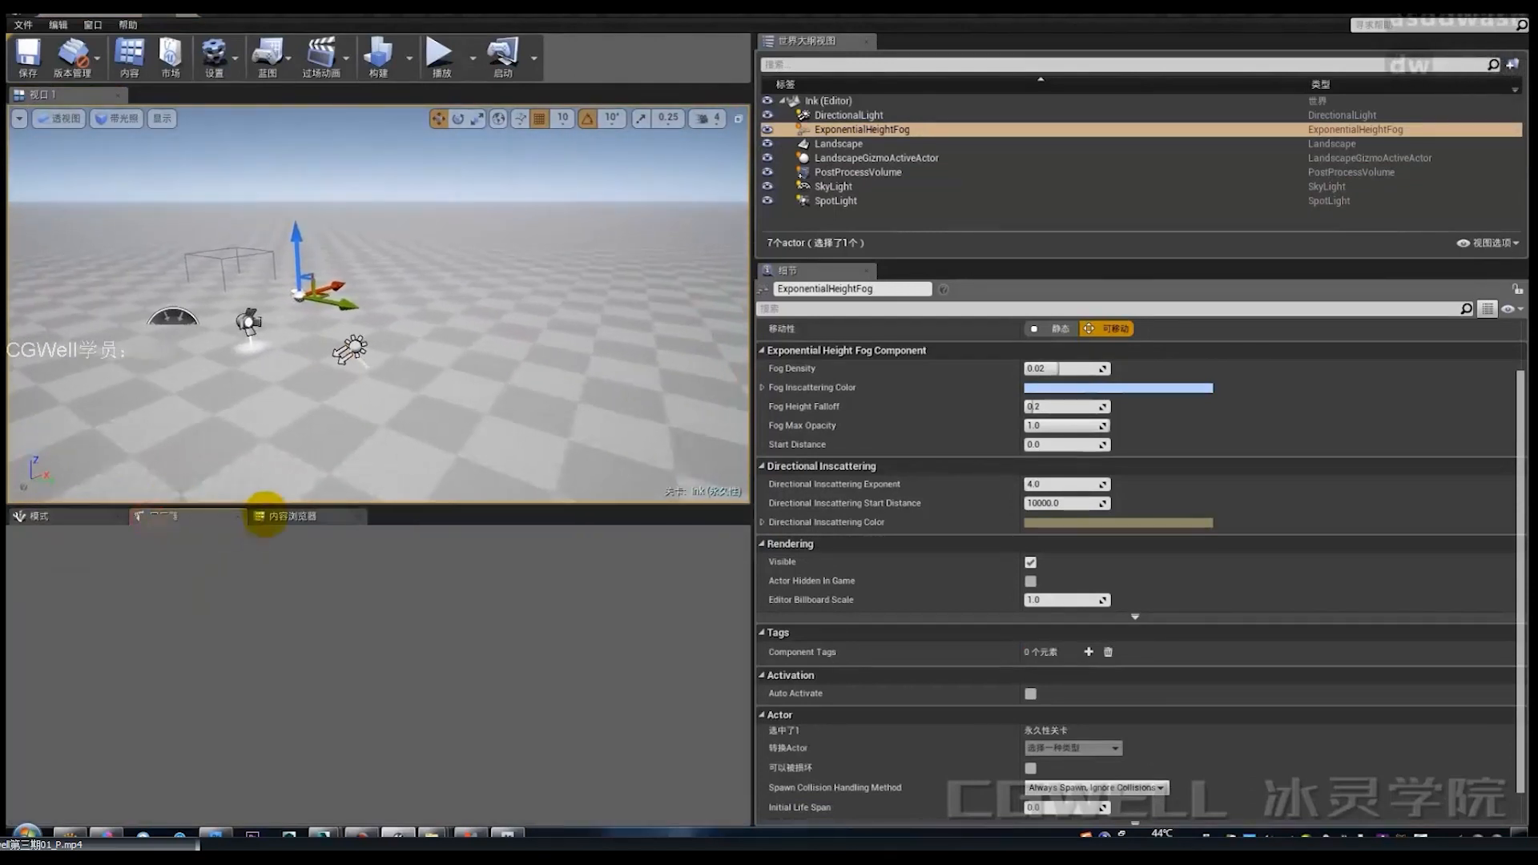
left_click(264, 514)
right_click(320, 633)
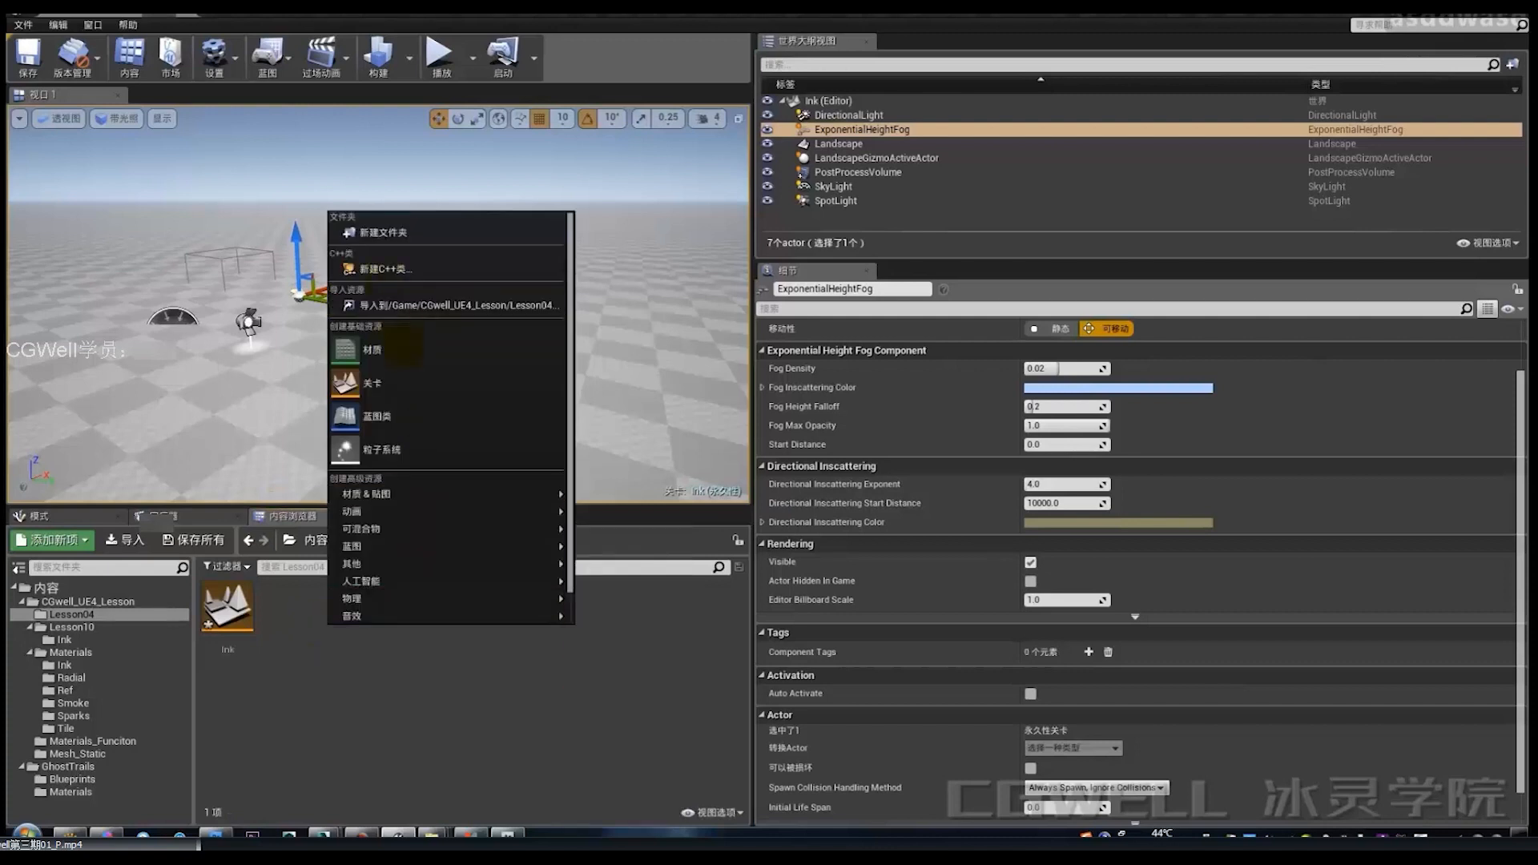
left_click(371, 349)
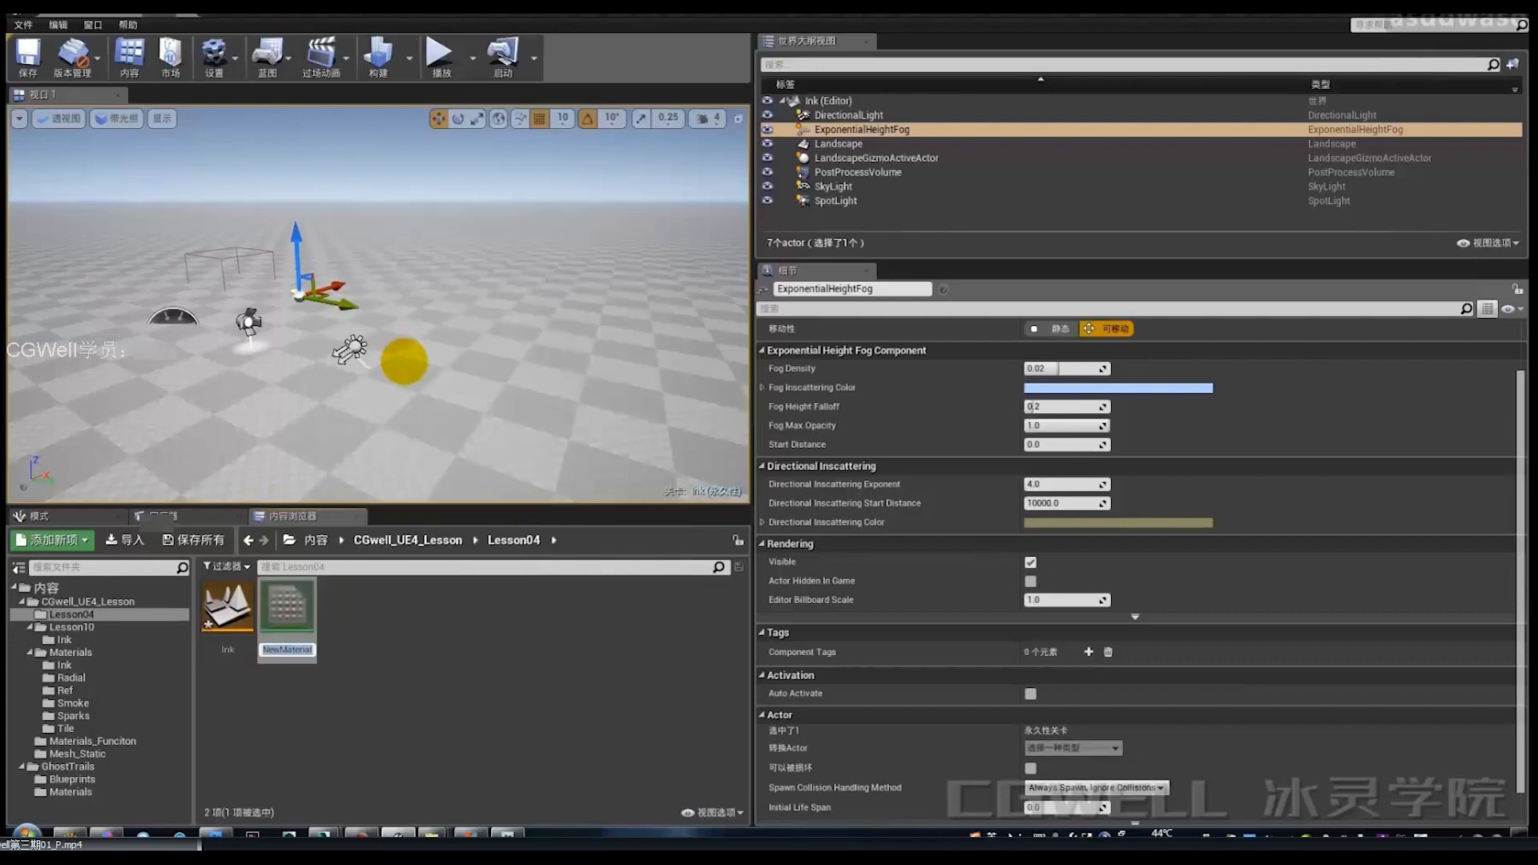
type("d")
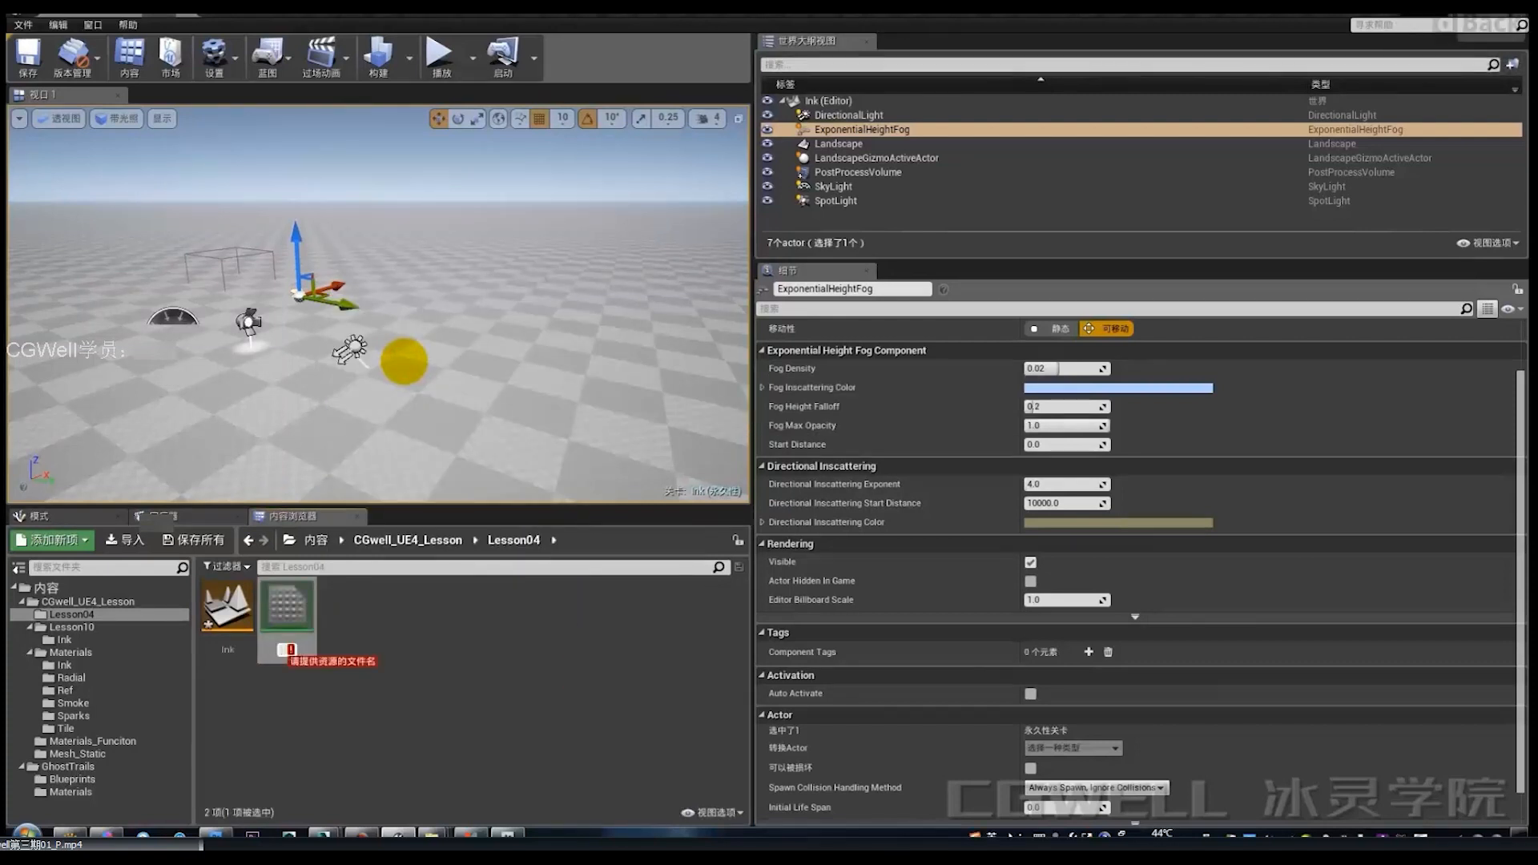
type("dimi")
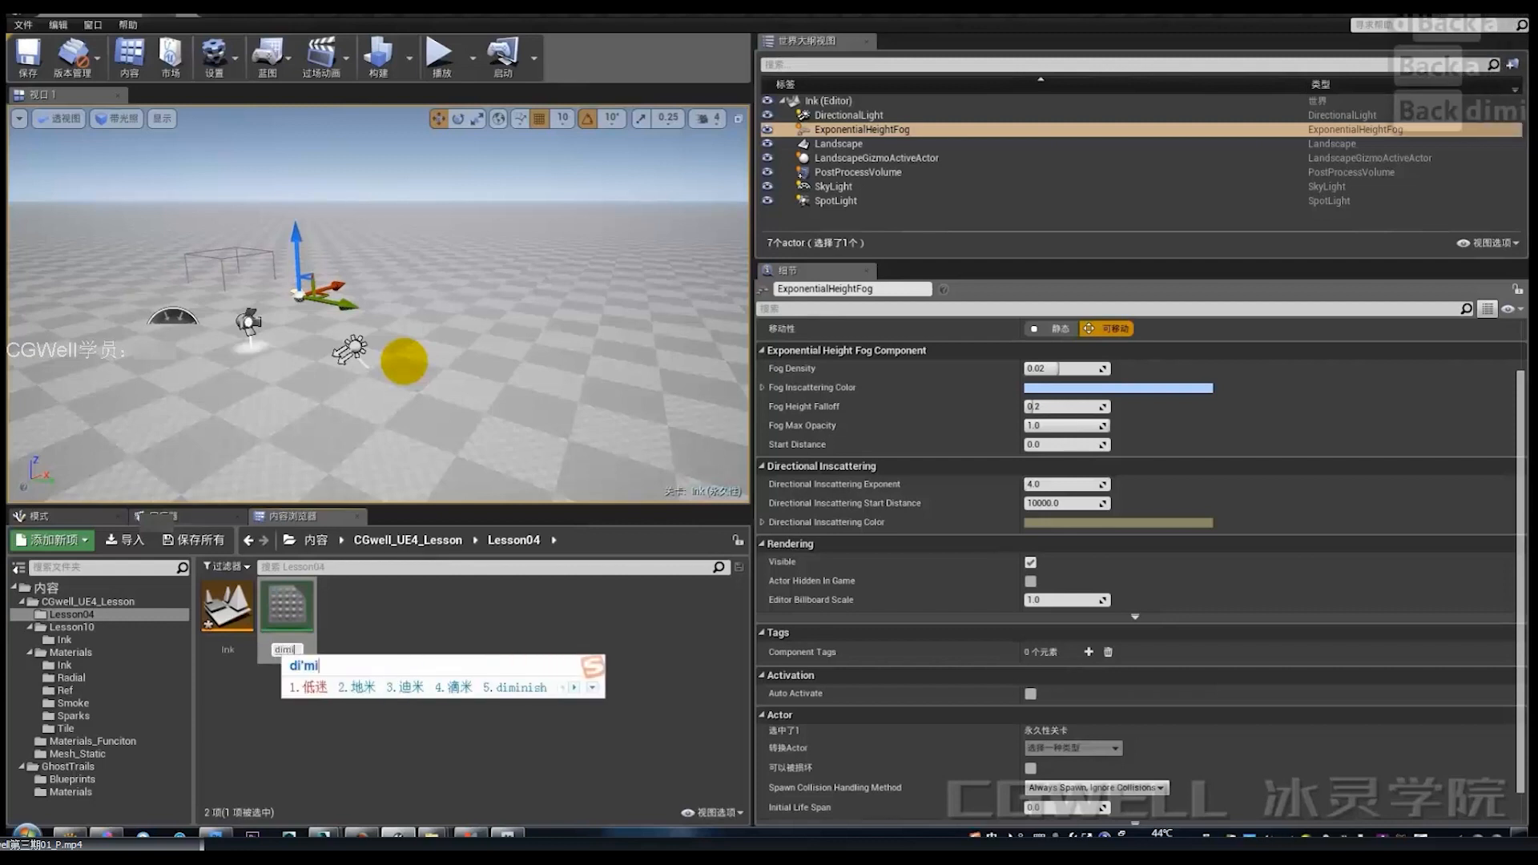
key("BackSpace")
key("space")
key("Return")
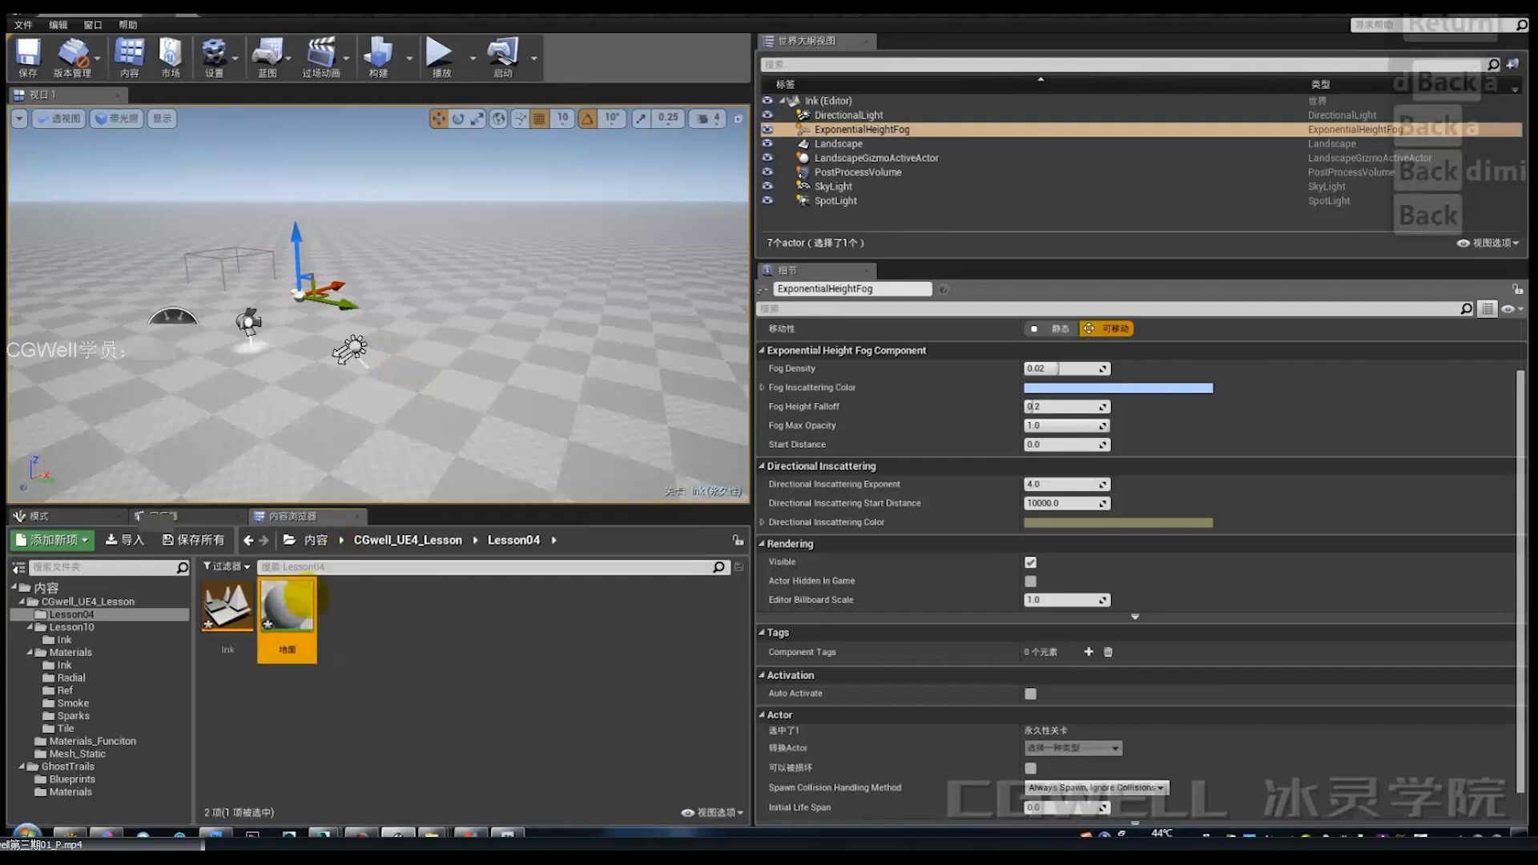
Open the 地面 material and add a scalar parameter connected to its base color (基础颜色).
double_click(287, 605)
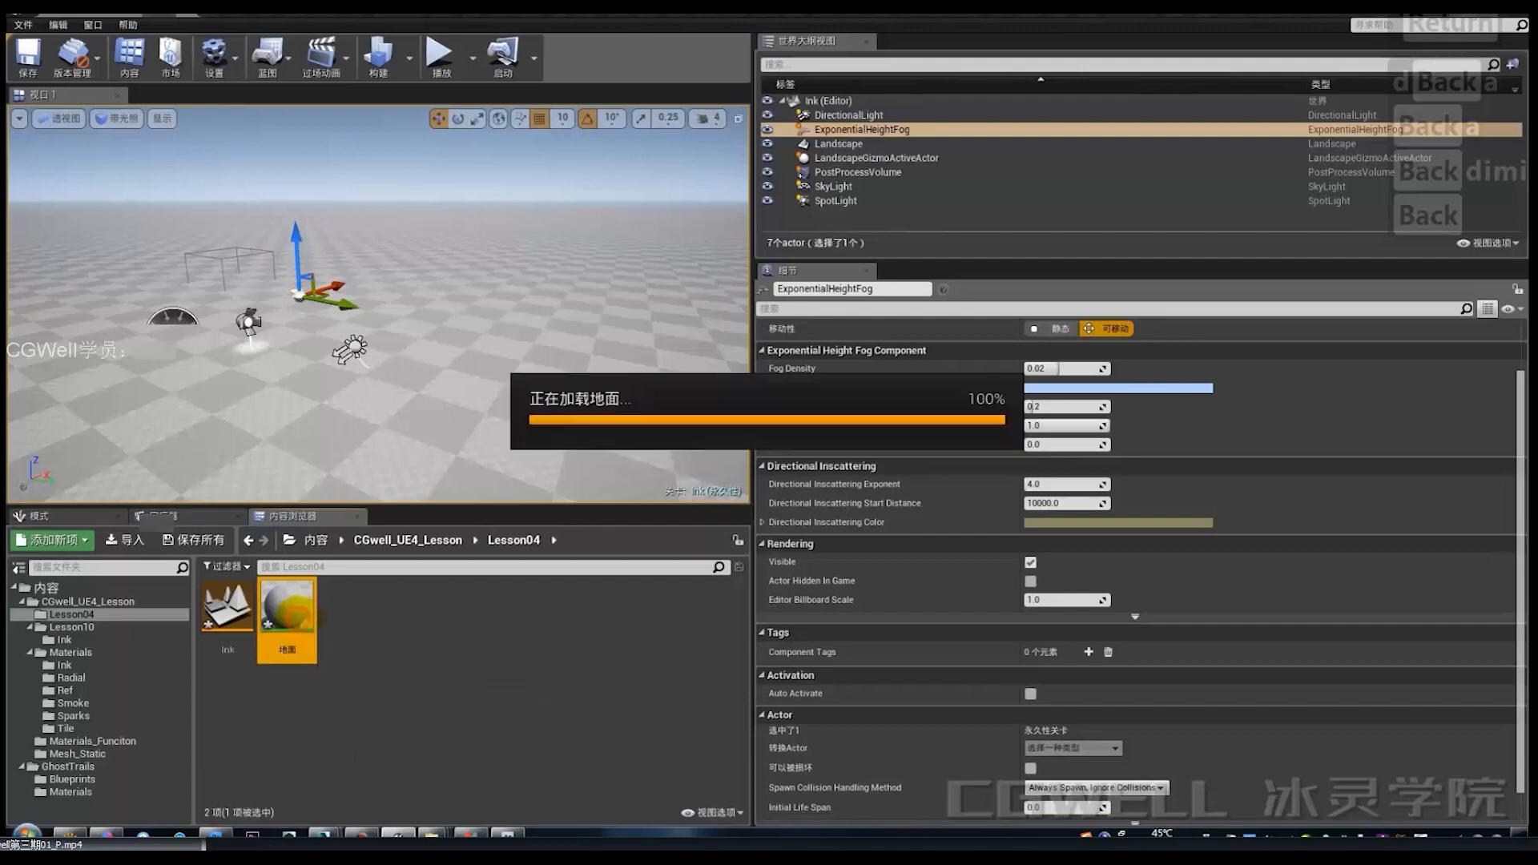
right_click_drag(990, 420, 1110, 418)
left_click(1143, 398)
left_click(1081, 379)
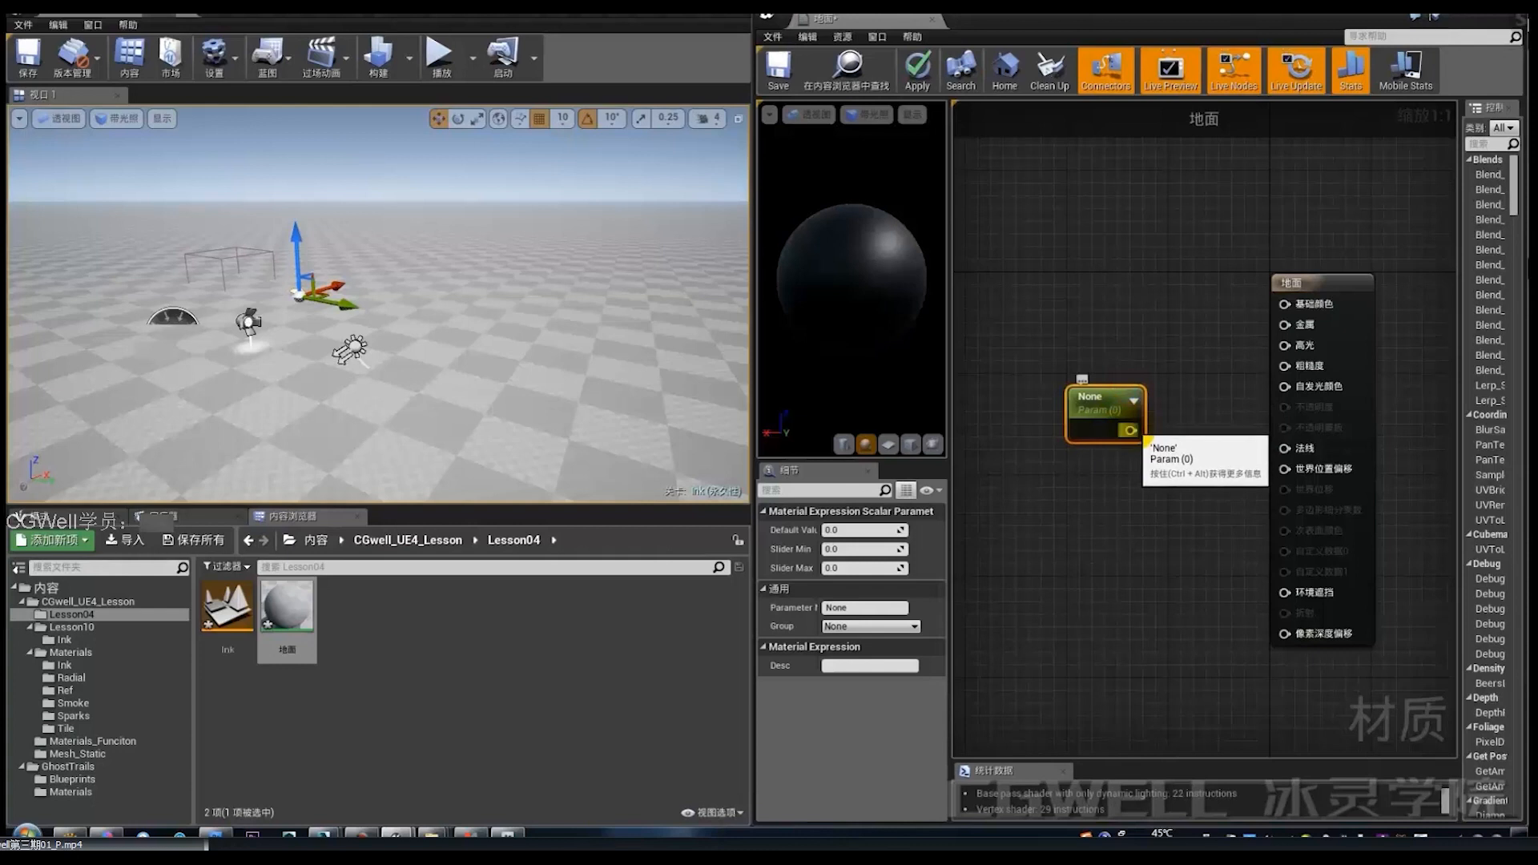
left_click_drag(1131, 430, 1287, 305)
left_click_drag(1090, 410, 1116, 321)
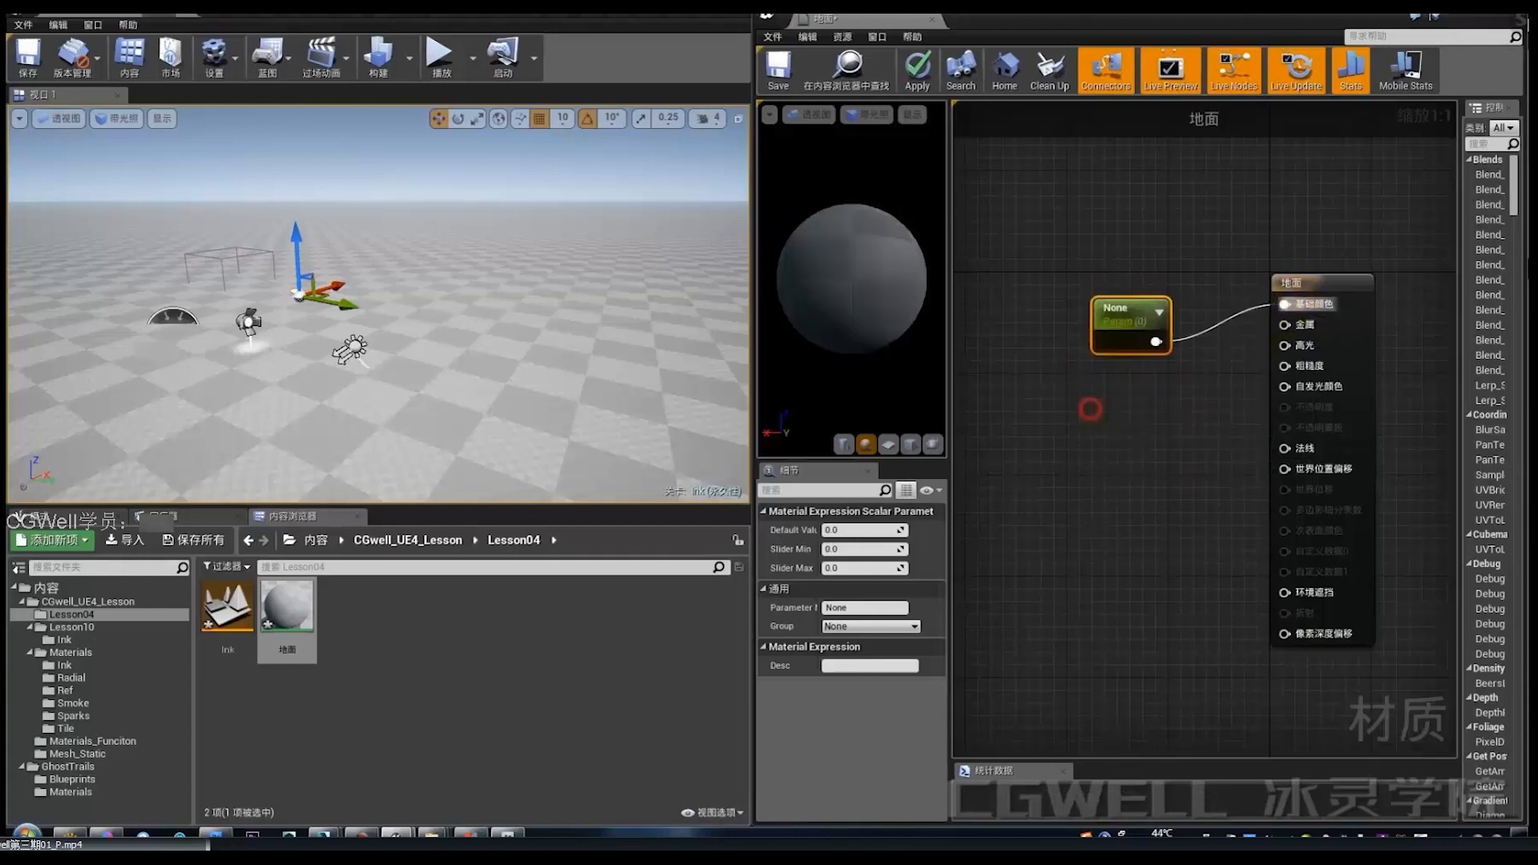
Name the base color parameter 亮度 and set its default value to 0.05.
left_click(863, 608)
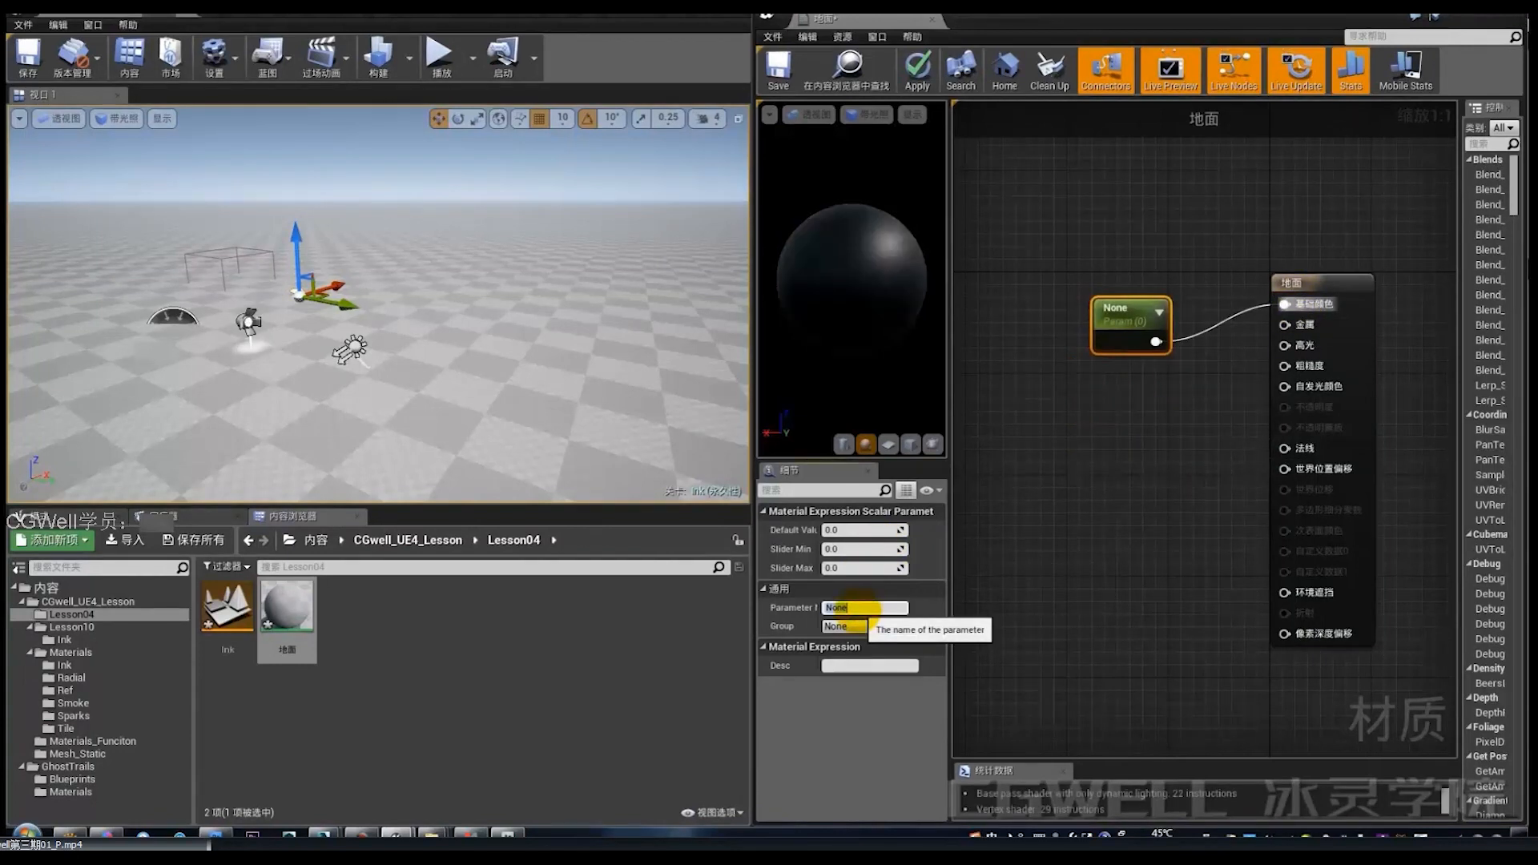
type("l")
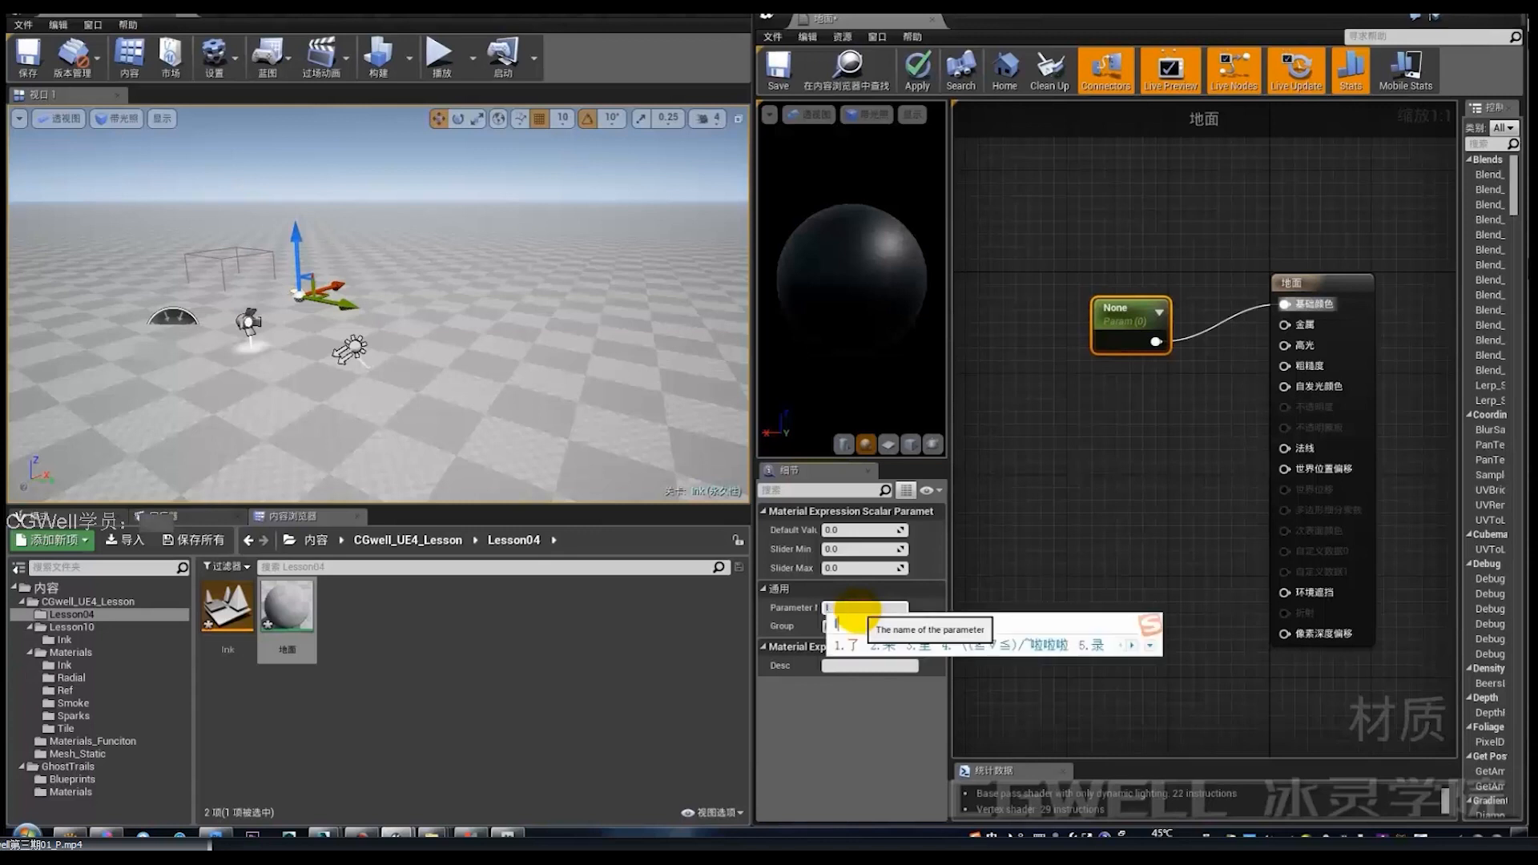
type("iangdu")
key("space")
key("Return")
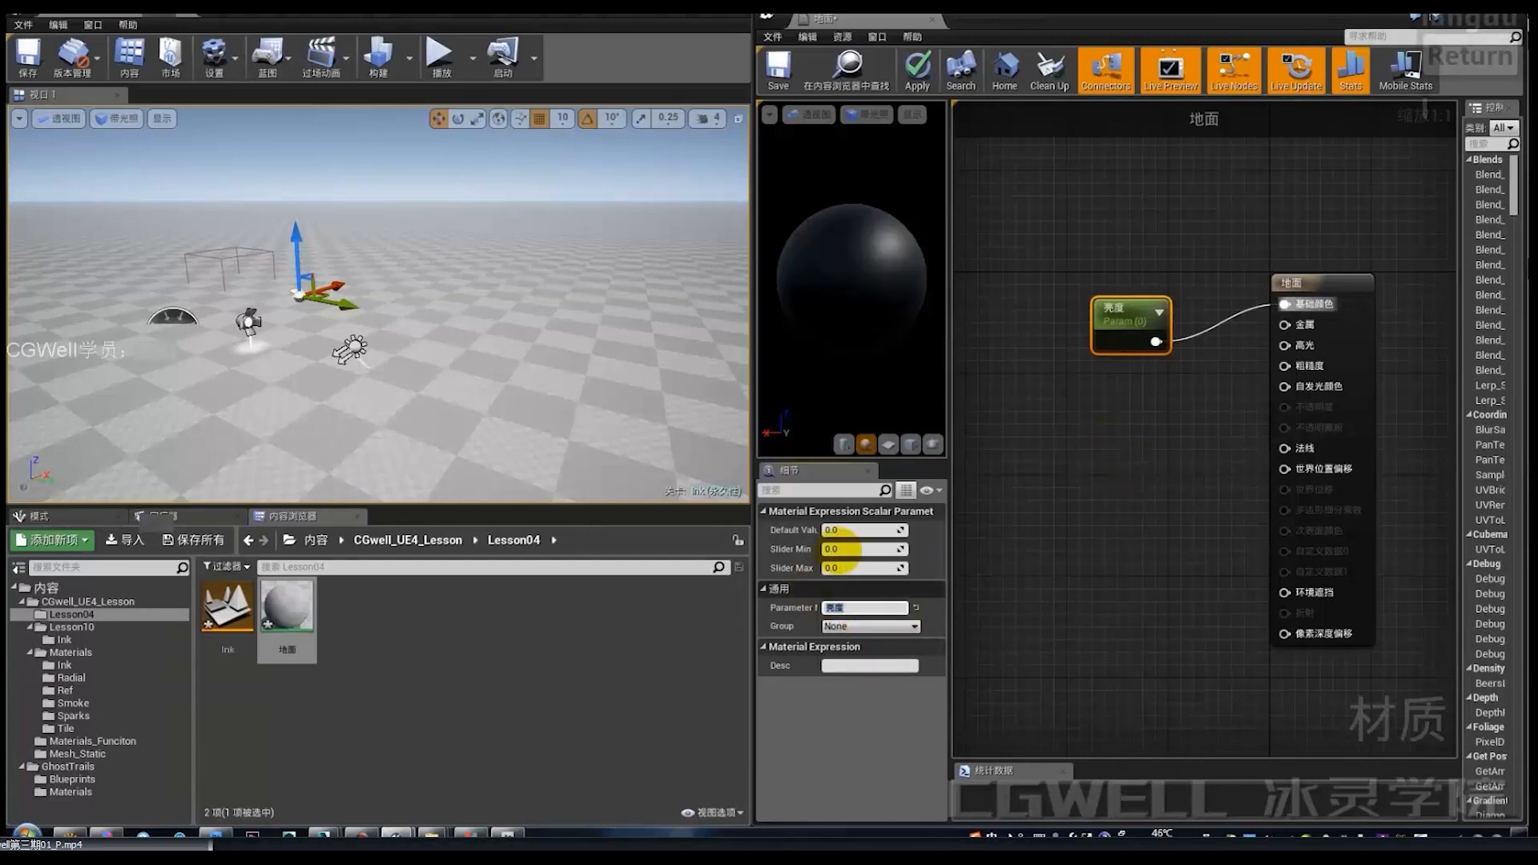
left_click(875, 530)
type("1")
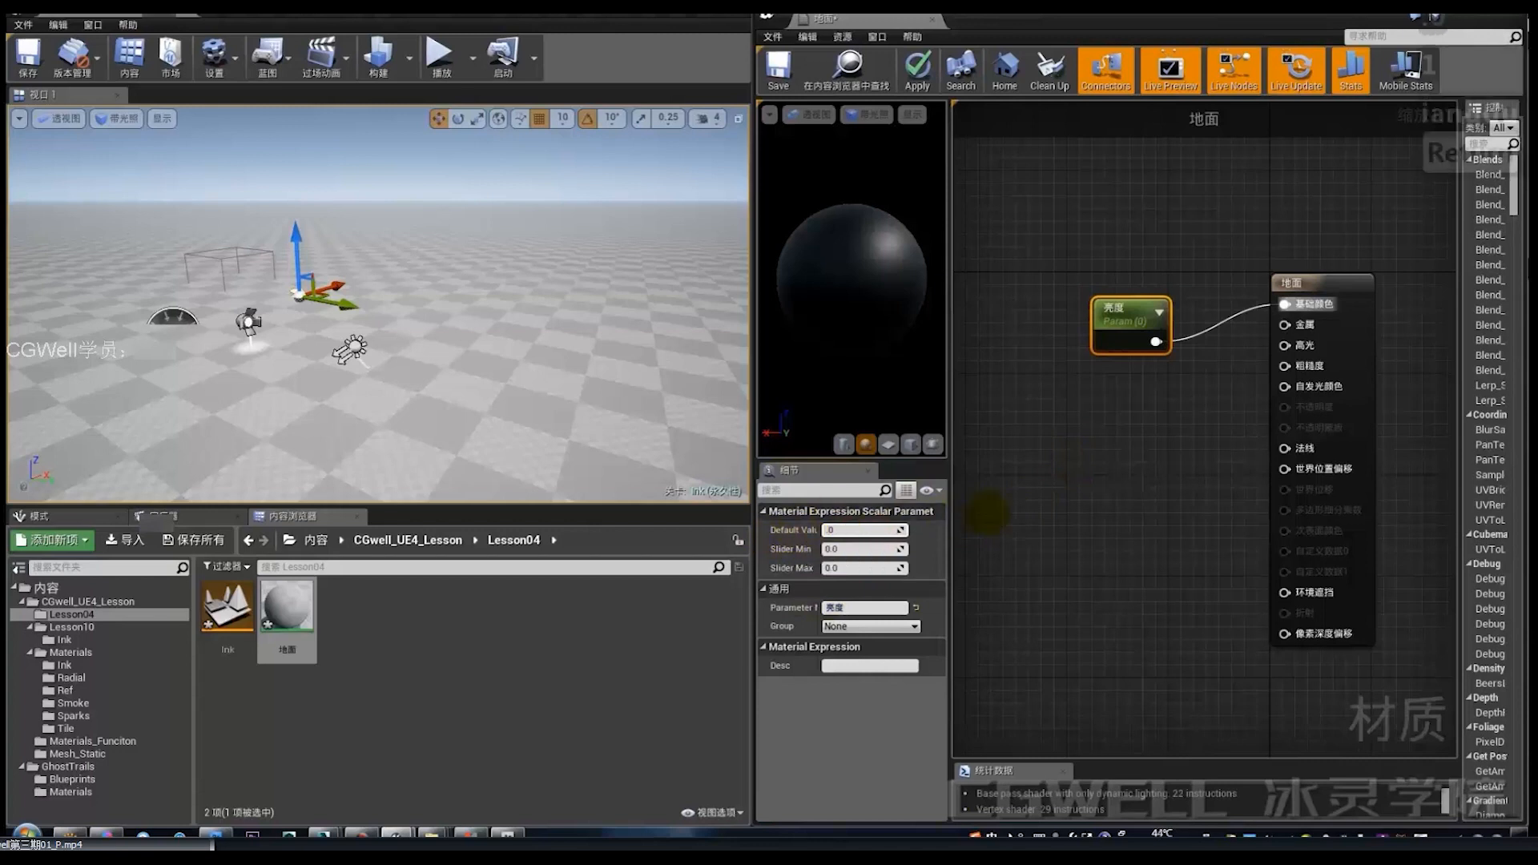
type(".05")
key("Return")
Add a second scalar parameter below the 亮度 node and connect it to the material's roughness (粗糙度).
left_click(1110, 439)
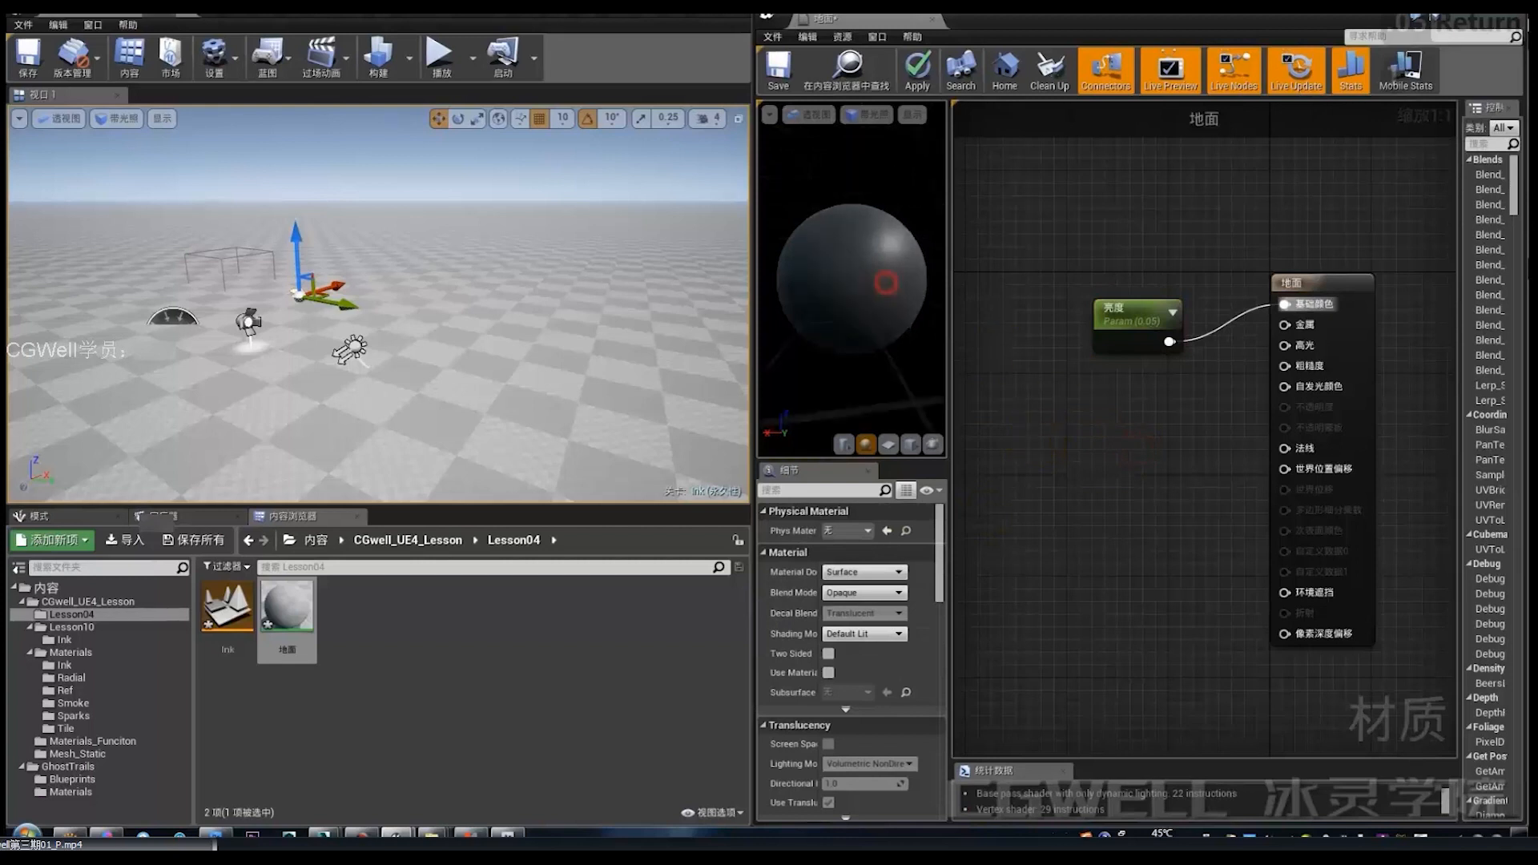
left_click(1068, 430)
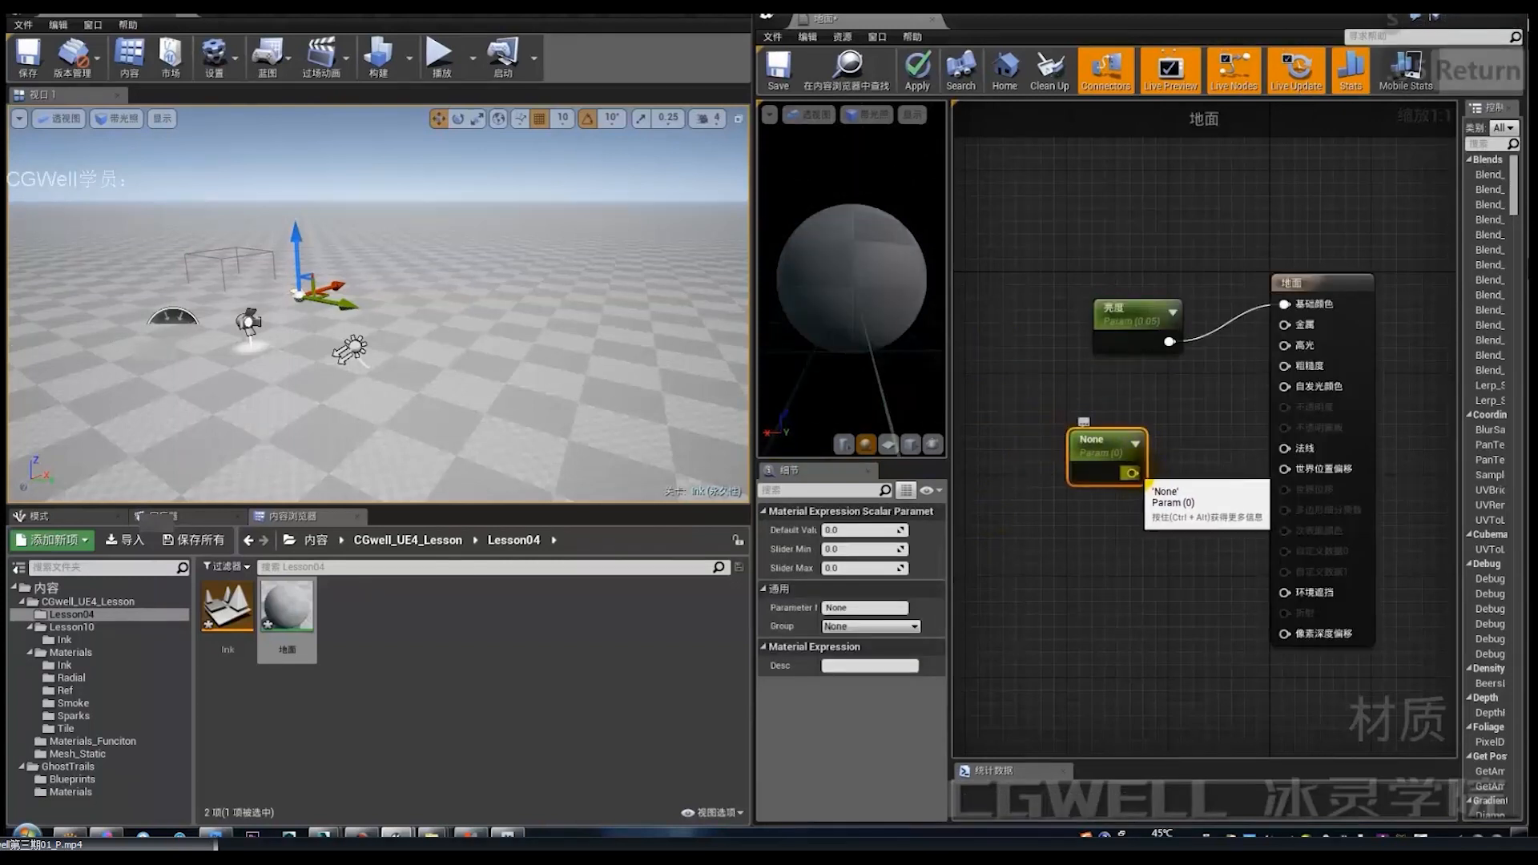
left_click_drag(1133, 473, 1292, 369)
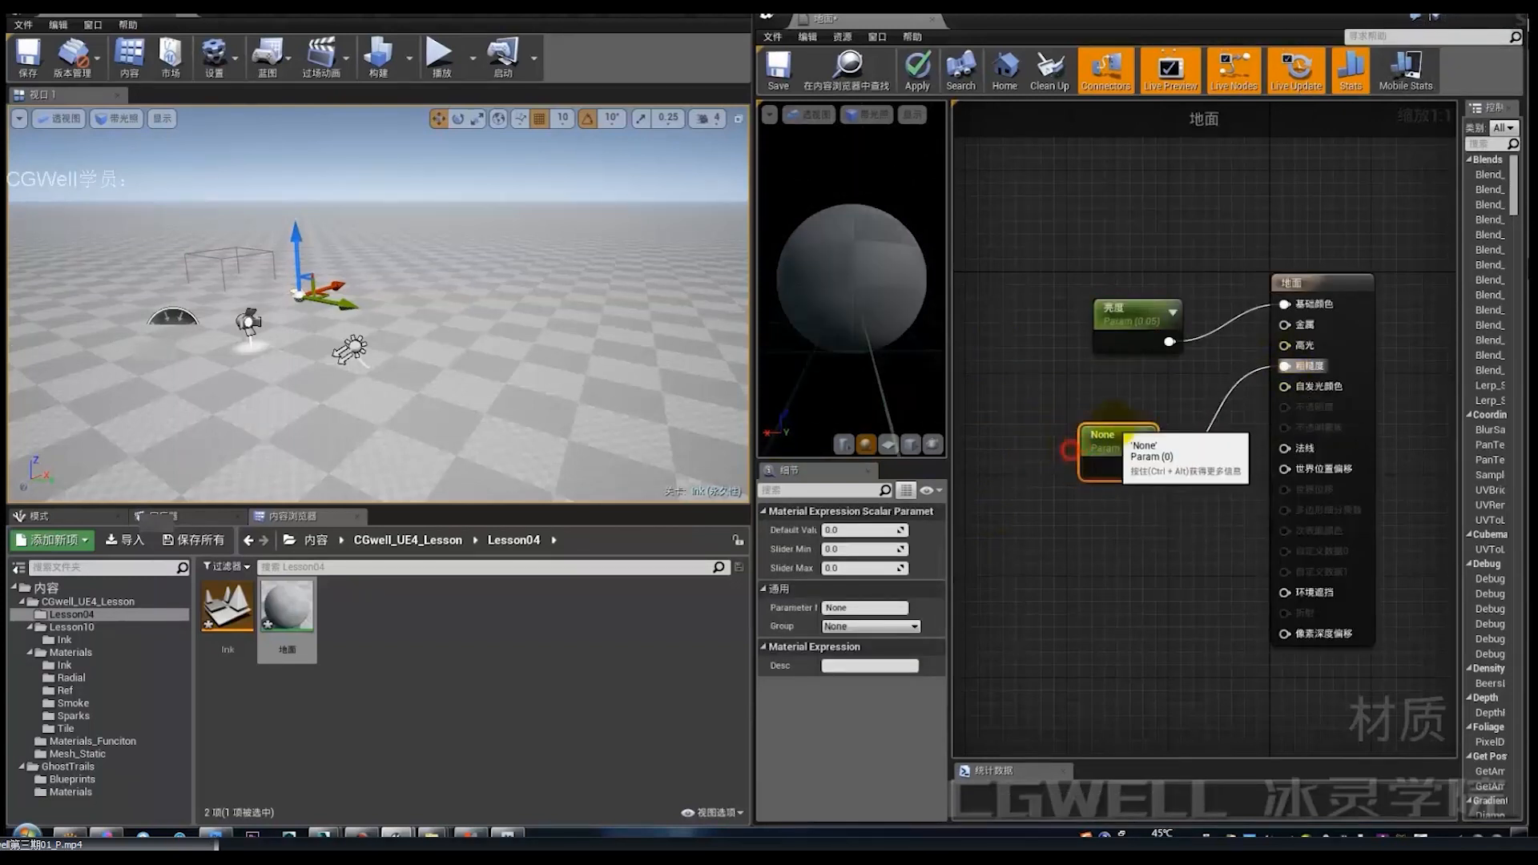
left_click_drag(1074, 450, 1124, 421)
Set the roughness parameter's default value to 1 and name it 粗糙度.
left_click(852, 529)
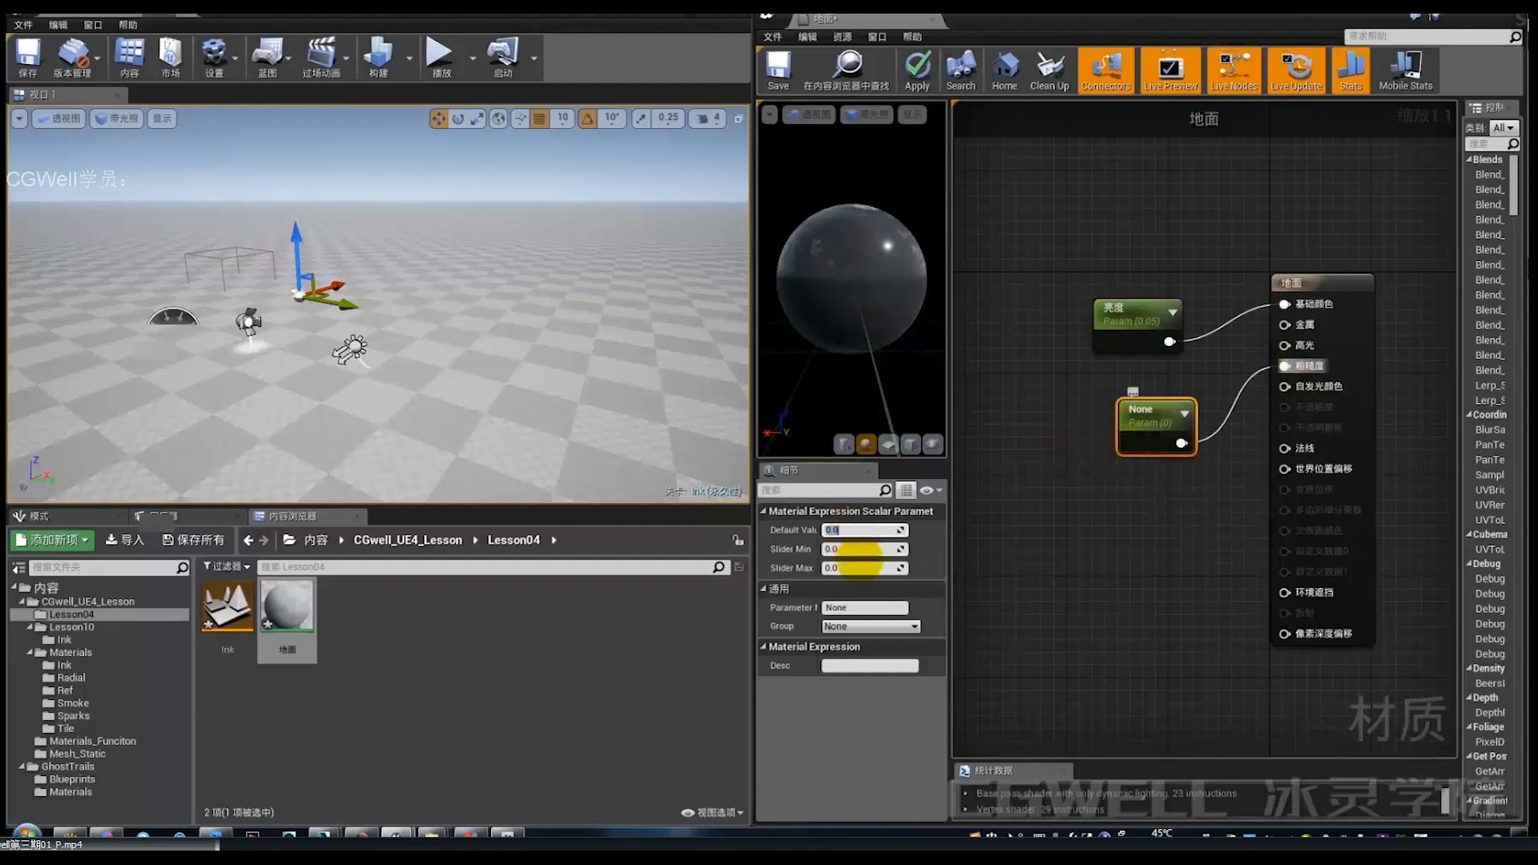
type("1")
key("Return")
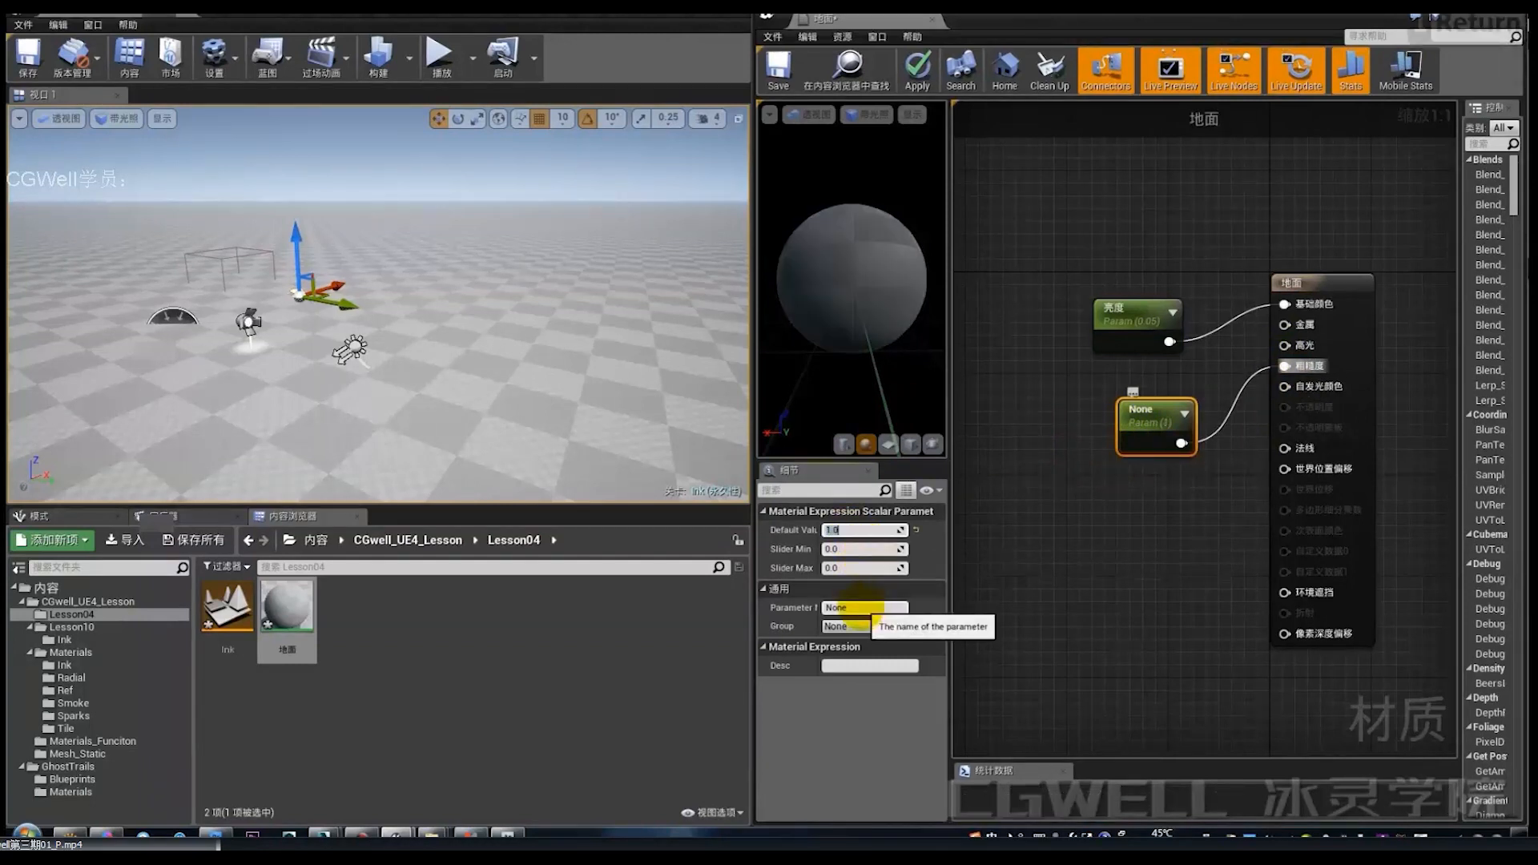
type("粗糙度")
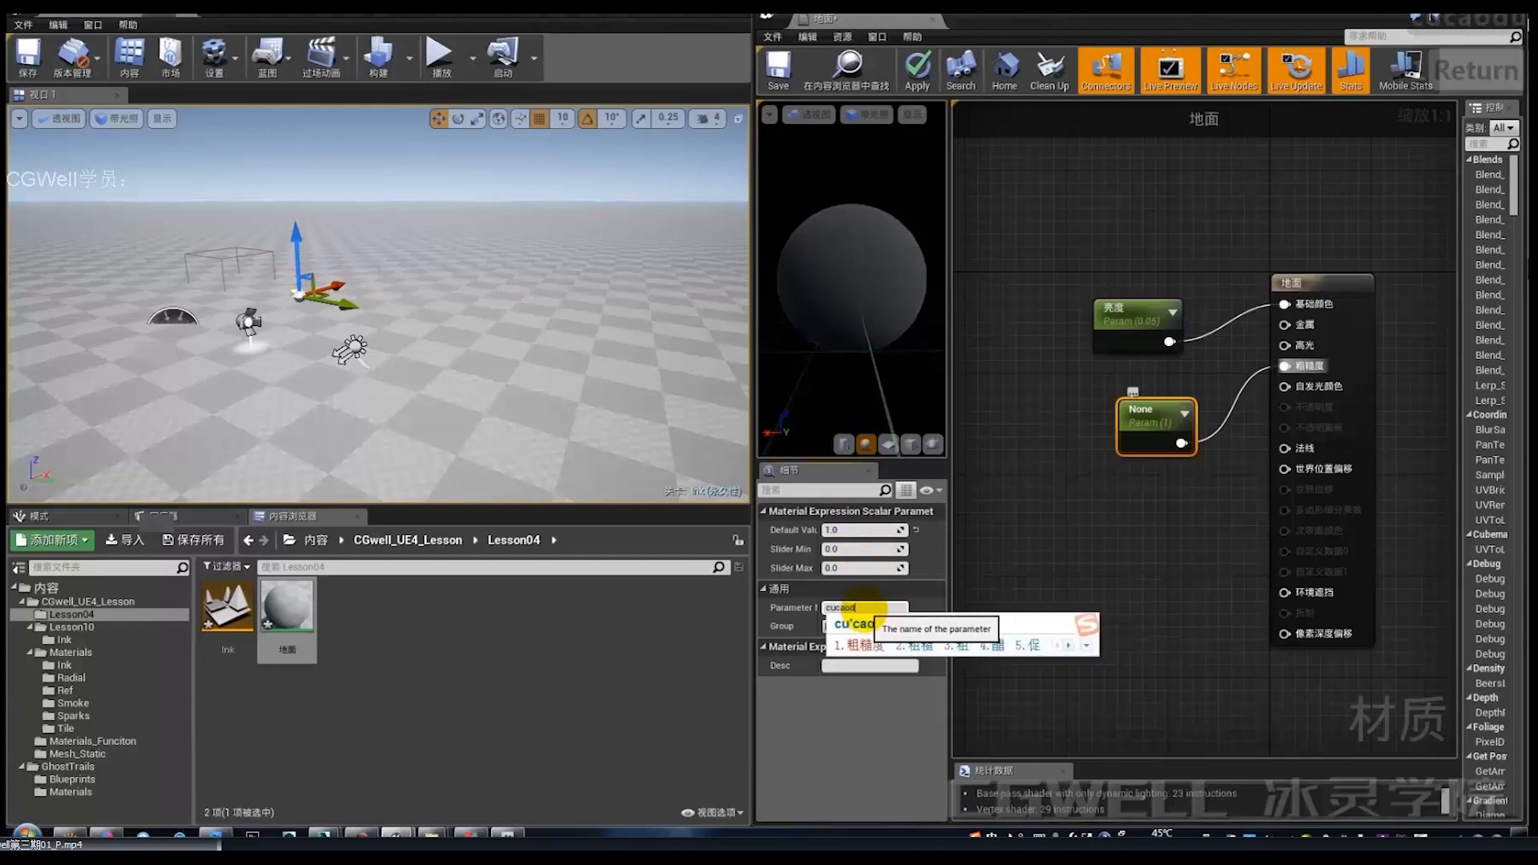
key("Return")
Arrange the 亮度 and 粗糙度 parameter nodes neatly beside the material's main node and apply the material changes.
right_click_drag(1161, 471, 1138, 553)
left_click_drag(1131, 506, 1106, 506)
left_click(1193, 460)
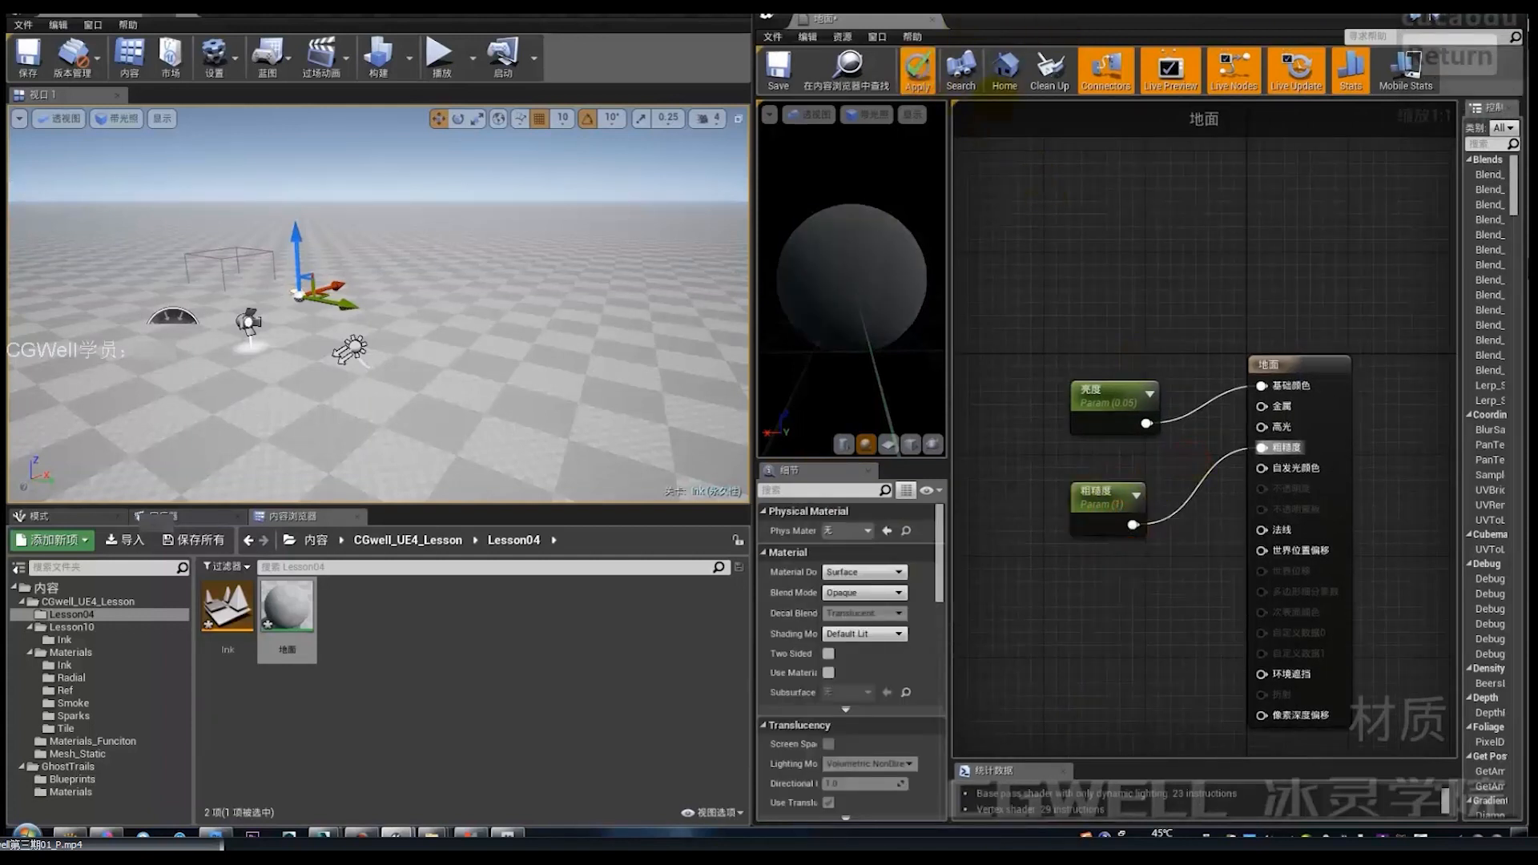
right_click_drag(1082, 259, 1122, 205)
left_click_drag(1157, 365, 1147, 327)
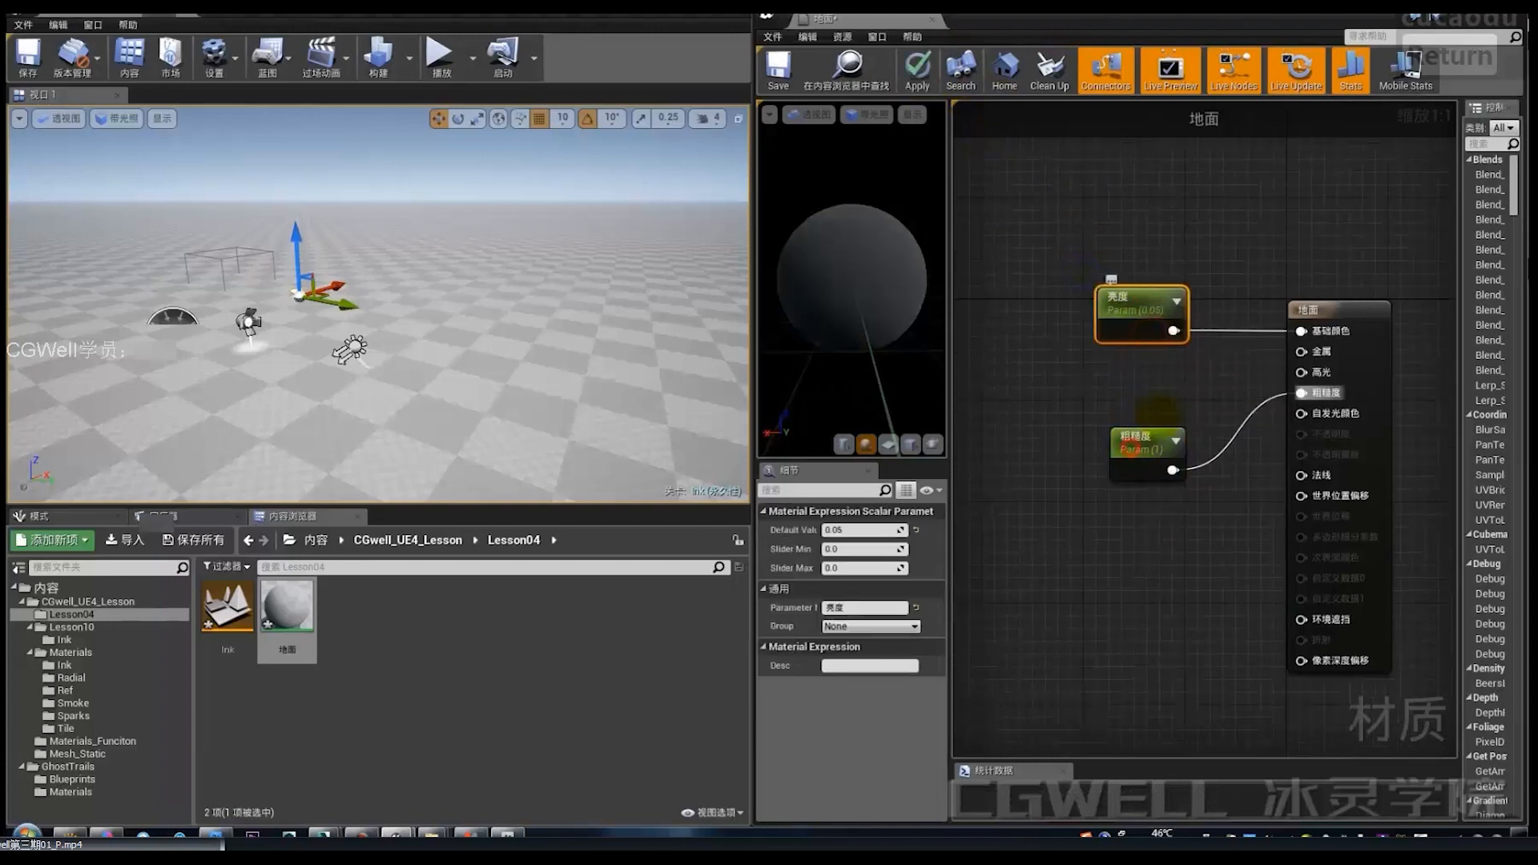
left_click_drag(1138, 437, 1175, 399)
left_click_drag(1138, 304, 1162, 304)
left_click(926, 78)
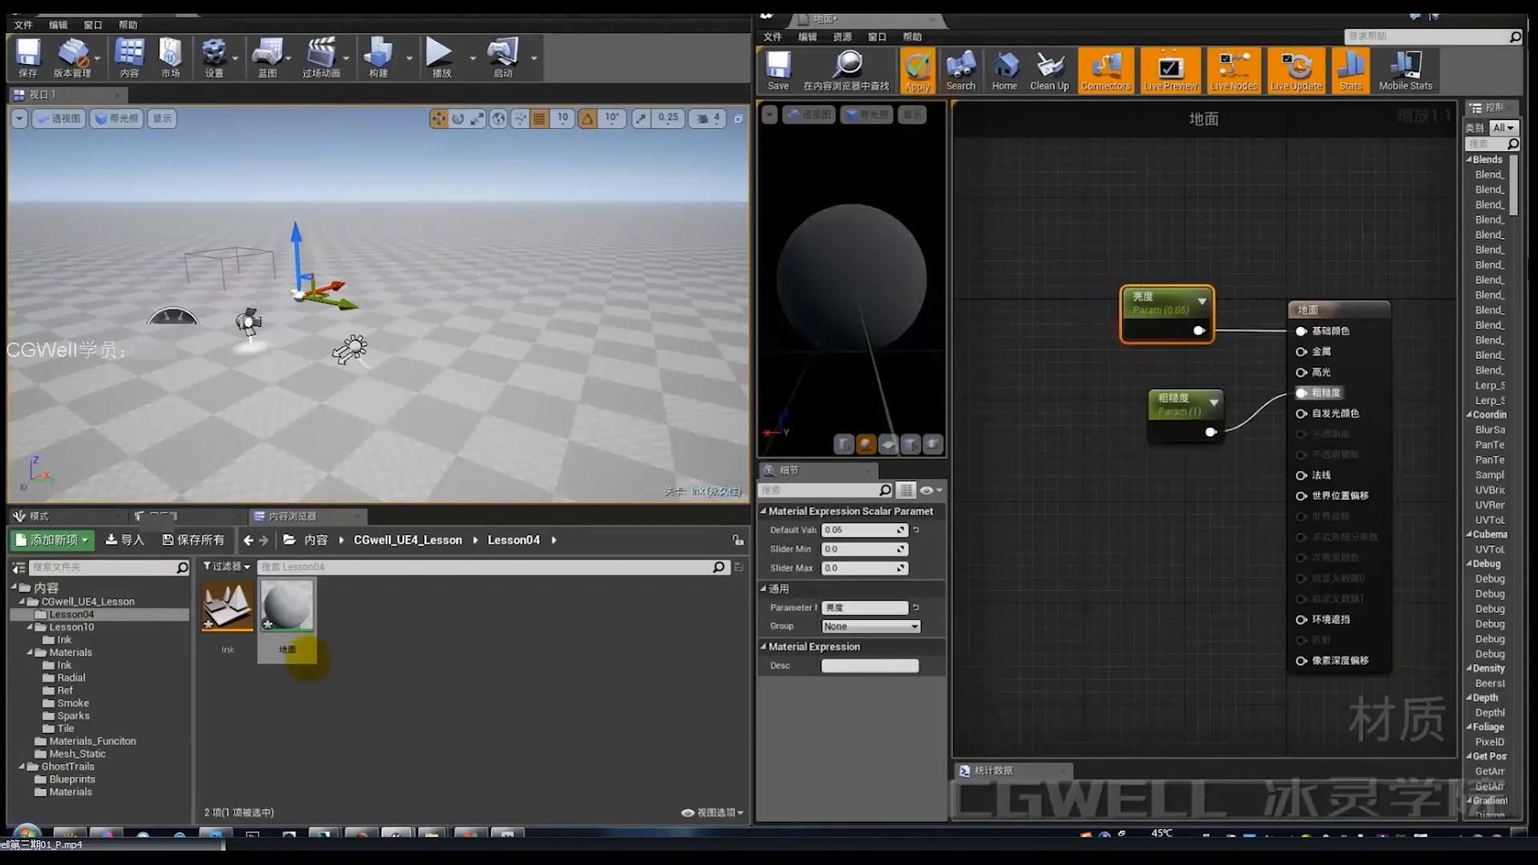
Create a material instance named 地面_Inst from the 地面 material.
right_click(284, 615)
left_click(336, 400)
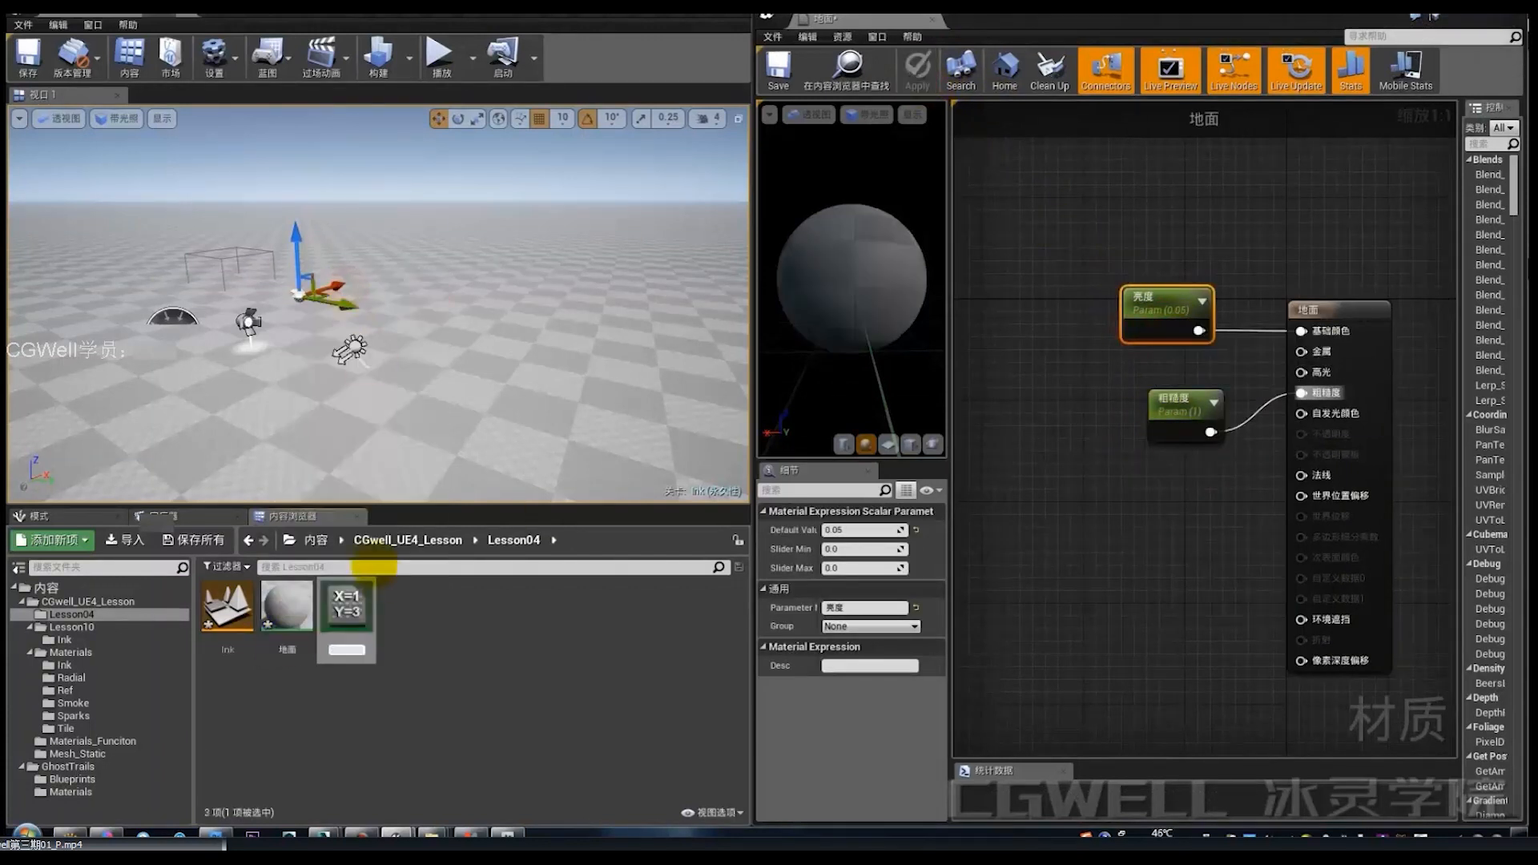
left_click_drag(365, 625, 489, 388)
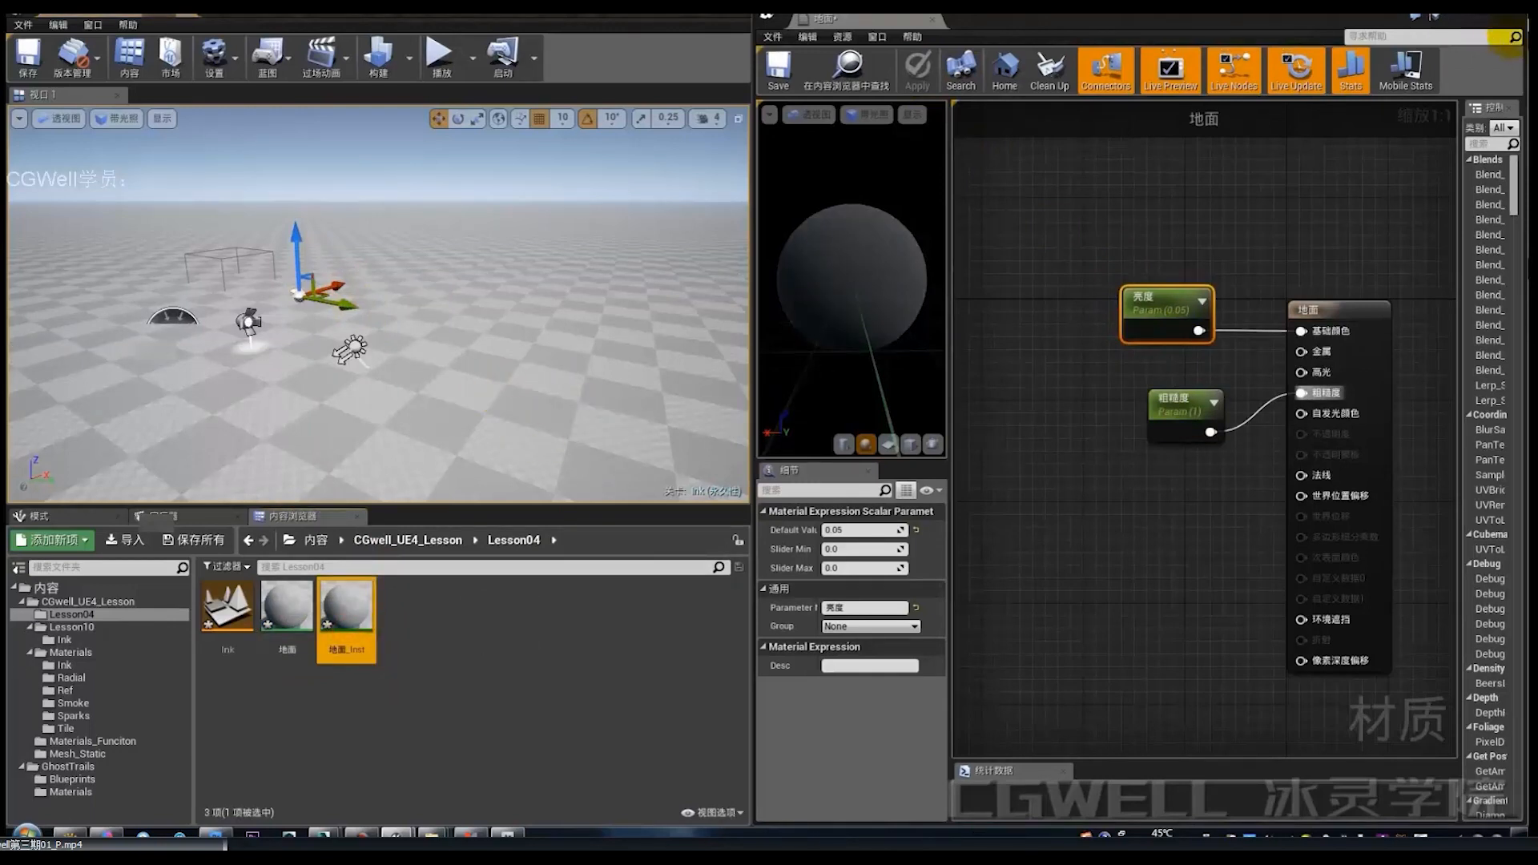
Return to the level editor, select the Landscape actor and assign 地面_Inst as its landscape material.
left_click(1464, 15)
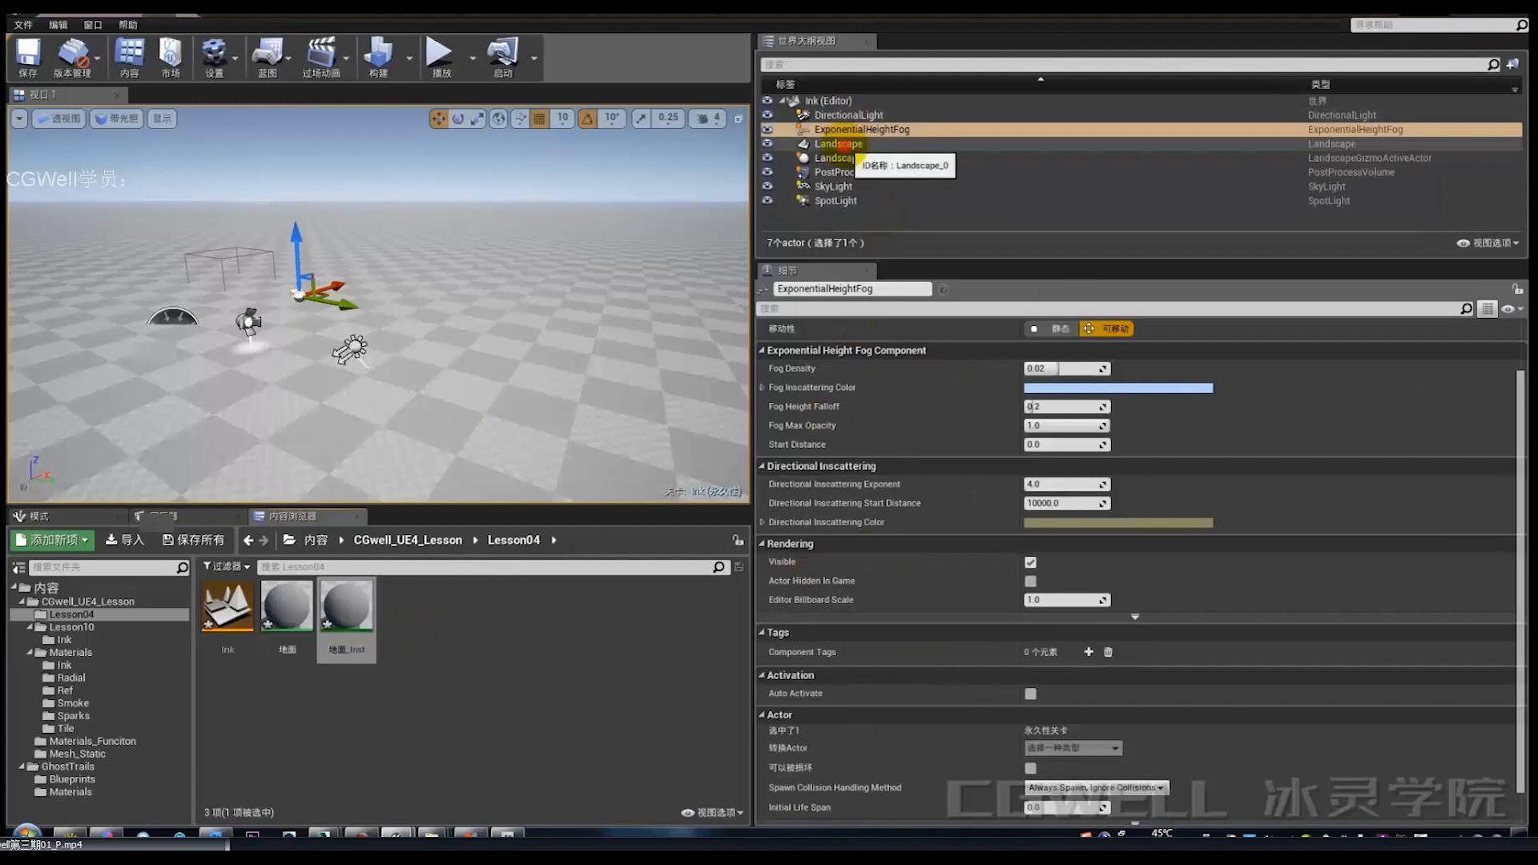
left_click(841, 143)
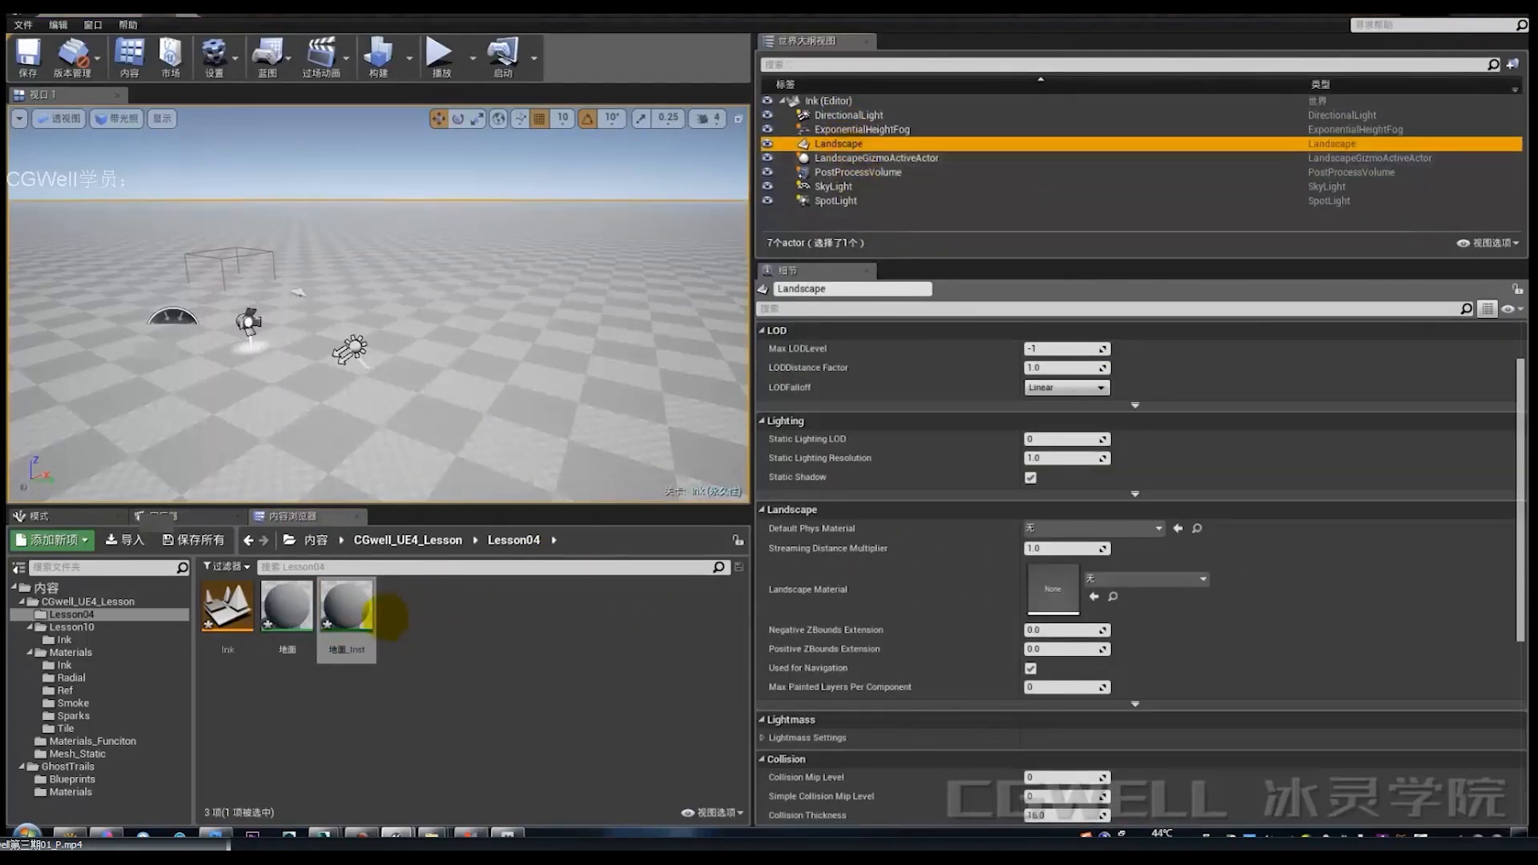
left_click_drag(367, 615, 526, 425)
left_click_drag(502, 619, 1049, 585)
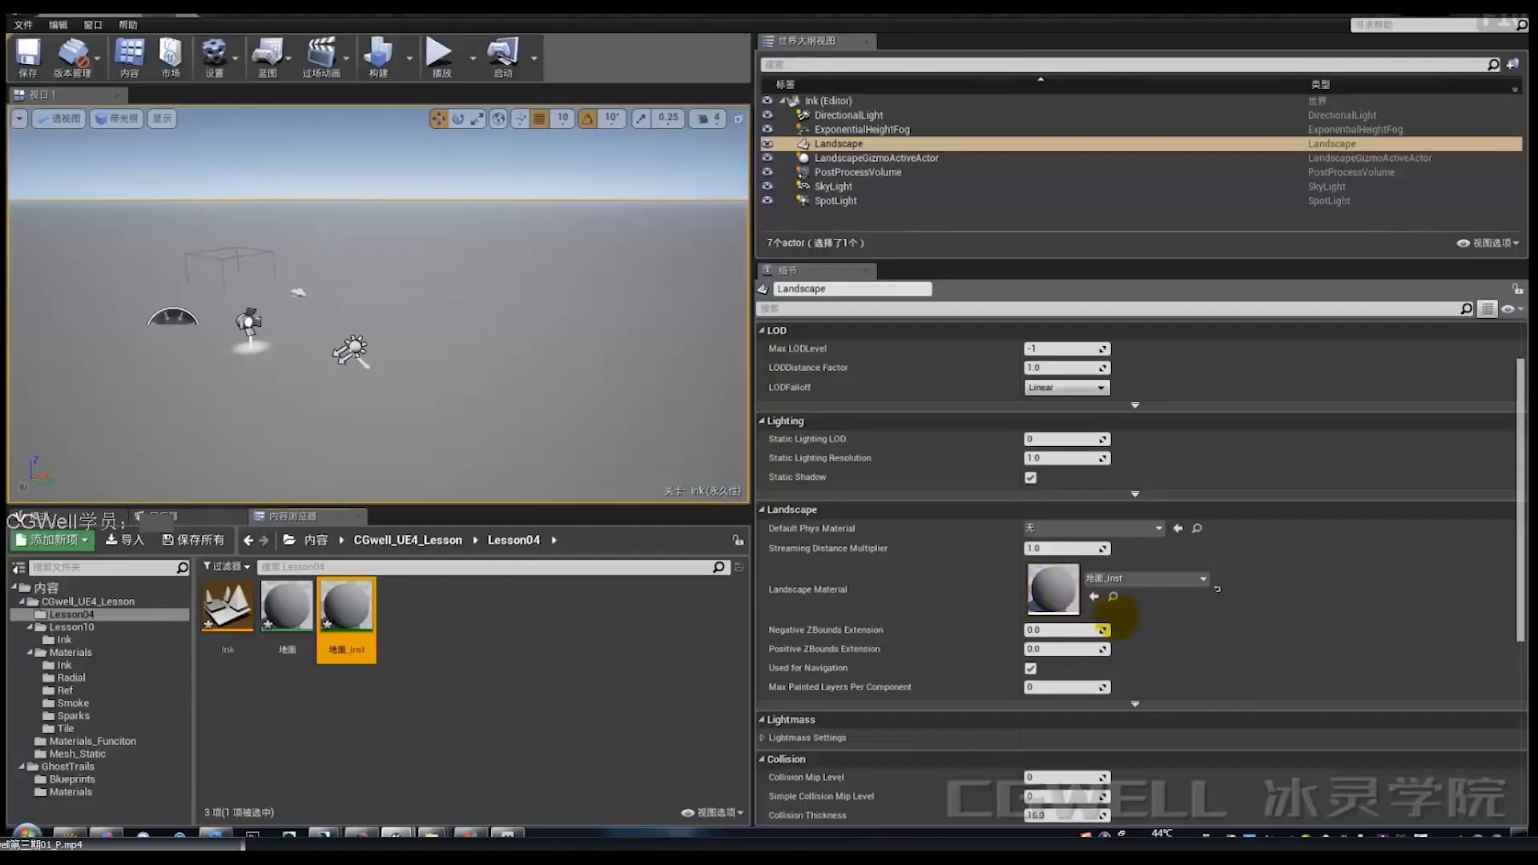
left_click_drag(1112, 614, 1050, 585)
Open the 地面_Inst material instance, override both parameters, and set 粗糙度 to about 0.34 and 亮度 to 0.05.
key("d")
mouse_move(488, 387)
right_mouse_down()
mouse_move(514, 391)
mouse_move(501, 407)
right_mouse_up()
key("s")
key("e")
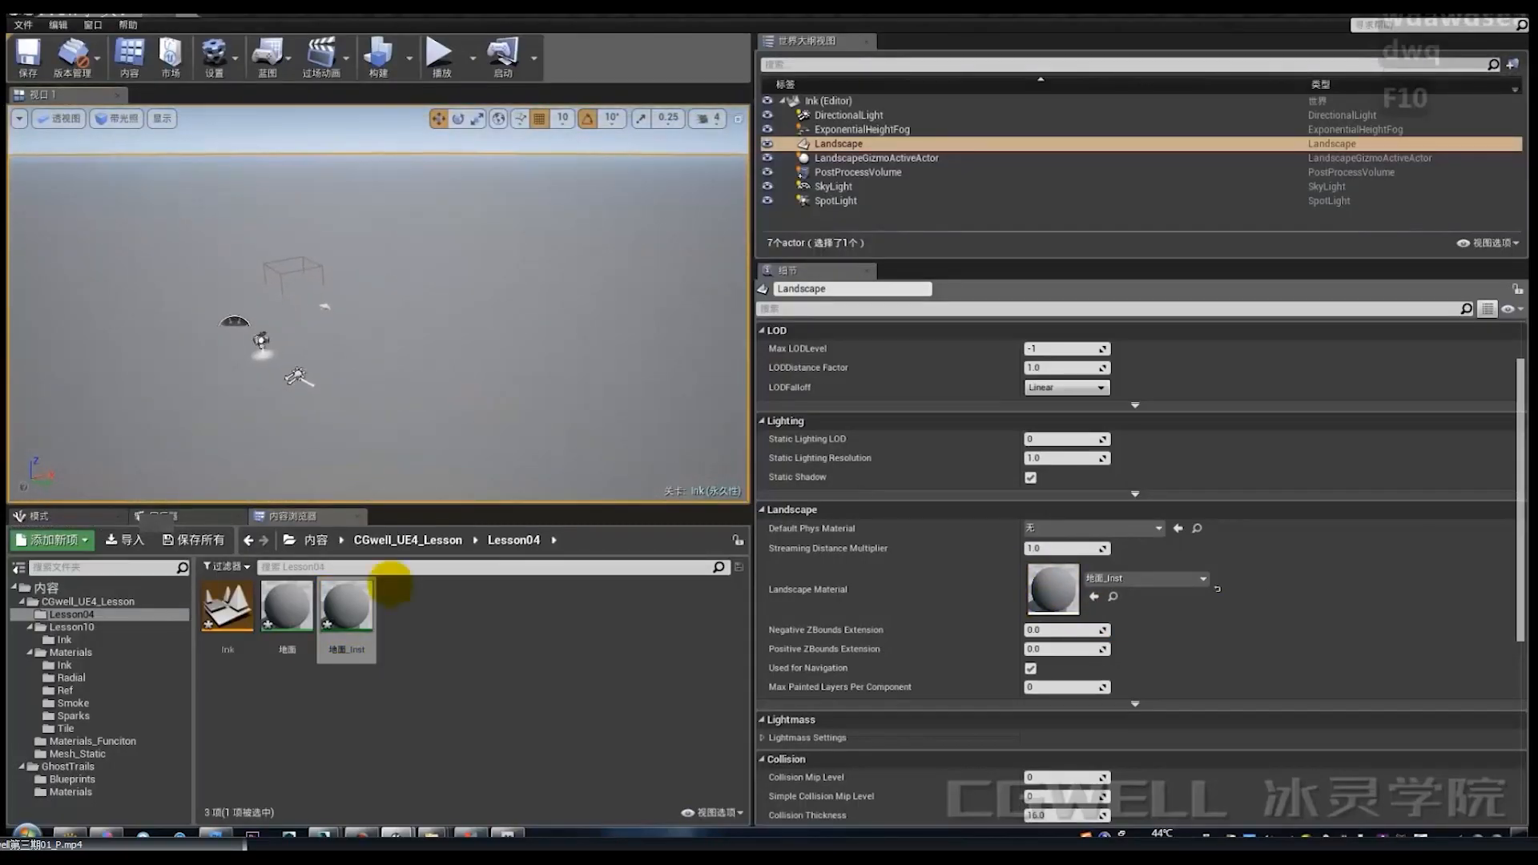
double_click(346, 607)
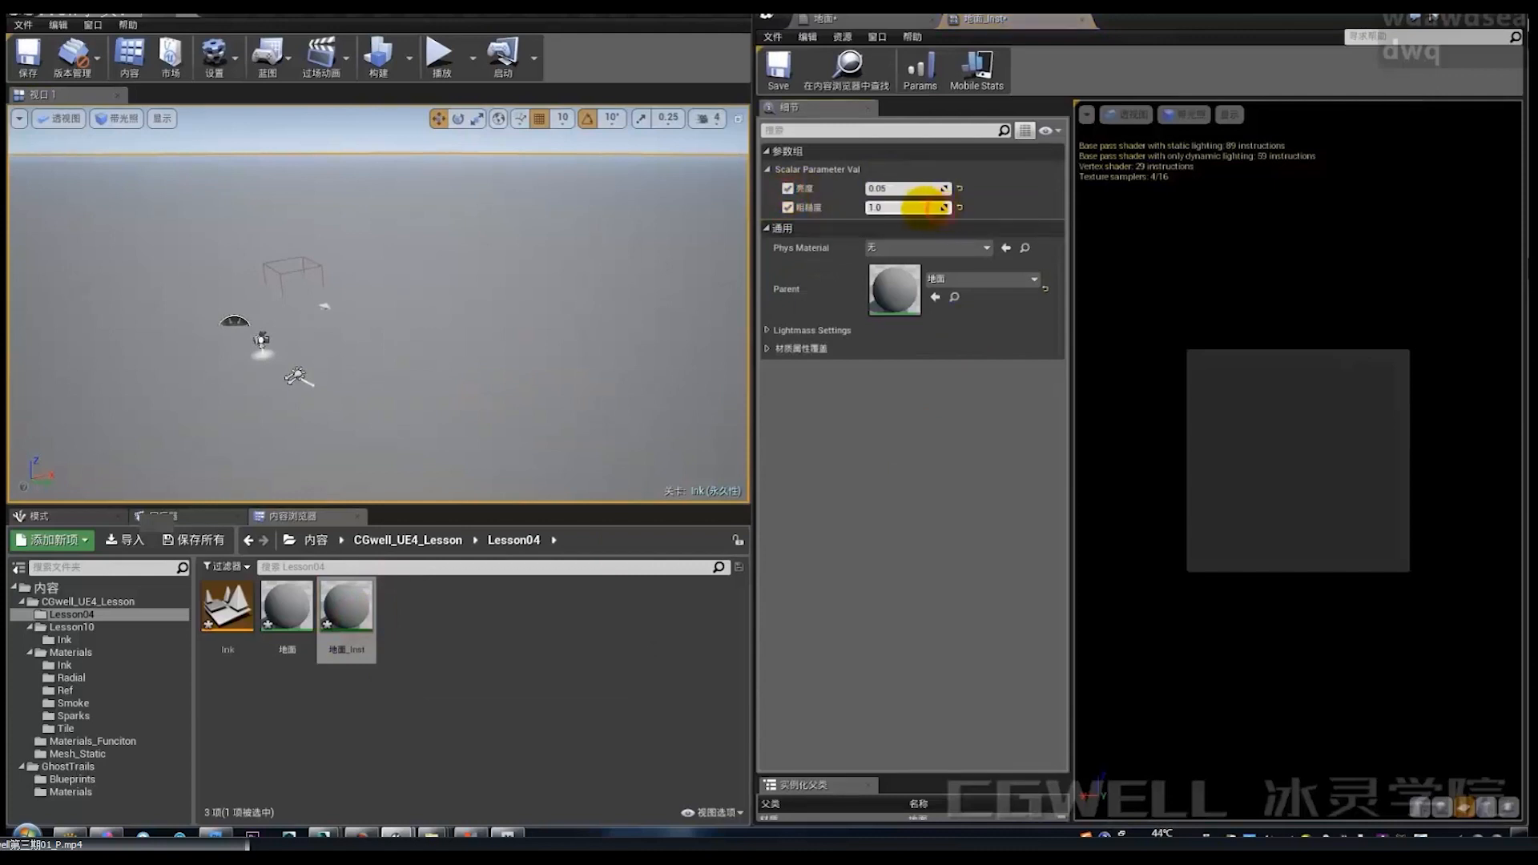
mouse_move(926, 207)
left_mouse_down()
mouse_move(897, 207)
mouse_move(945, 208)
left_mouse_up()
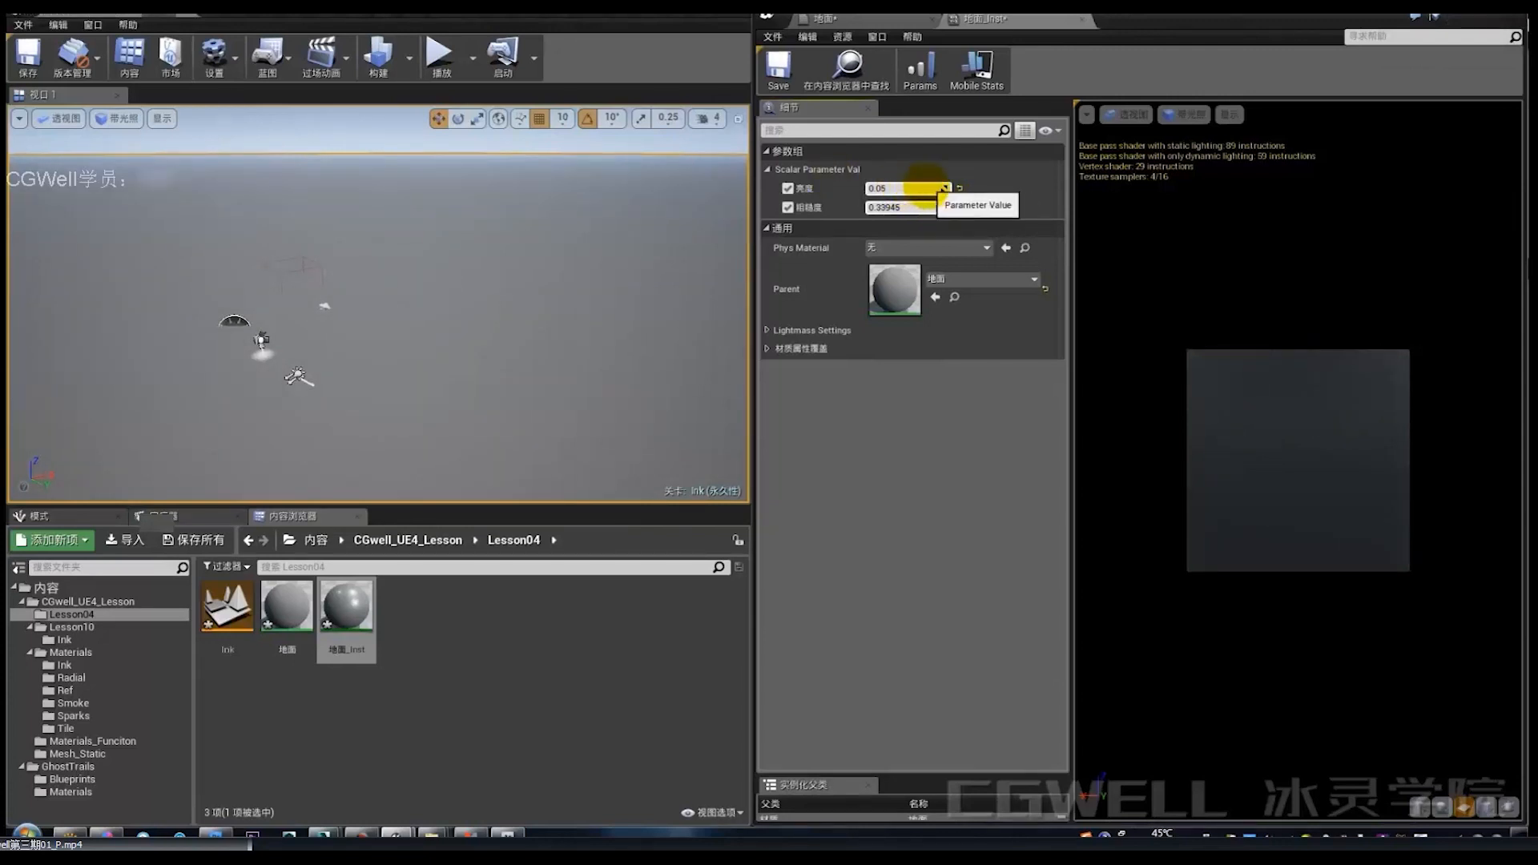
left_click_drag(943, 190, 931, 189)
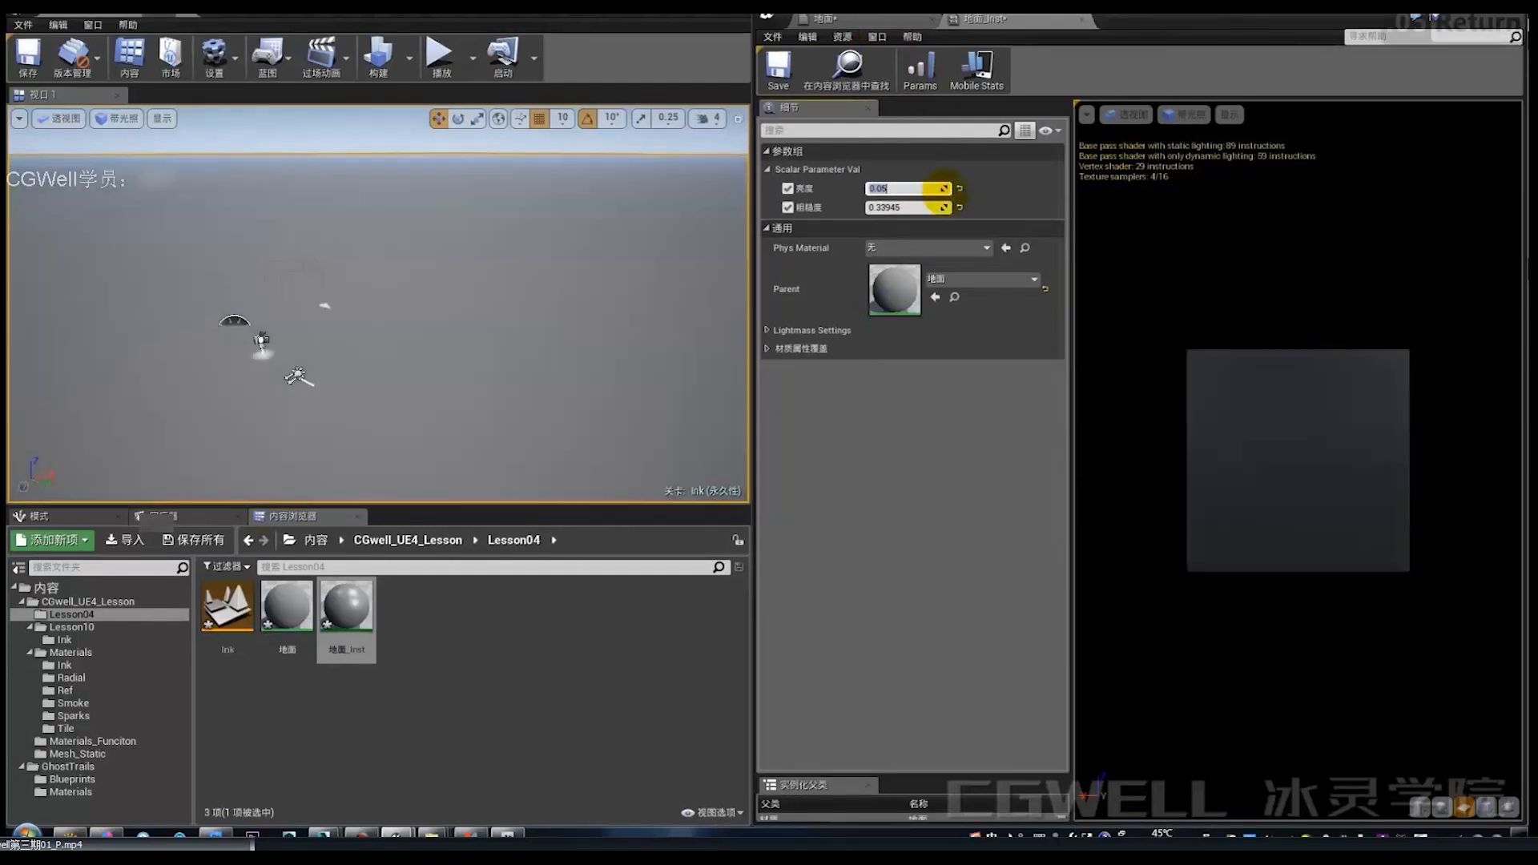
Check the parameters of the parent 地面 material, return to the level and examine the ground's appearance from several angles.
left_click(866, 19)
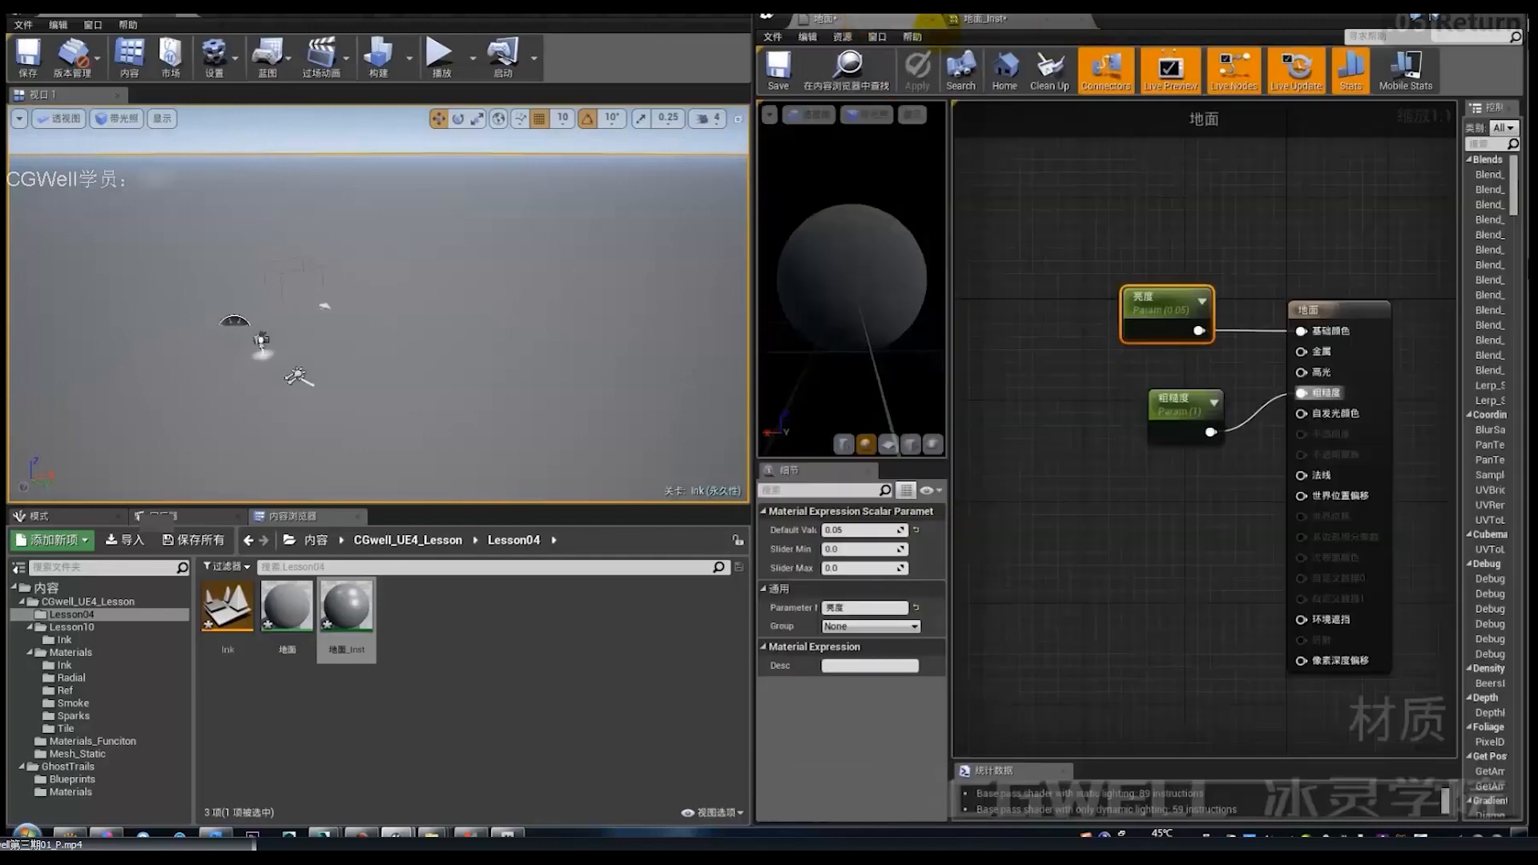
left_click(973, 18)
left_click(409, 476)
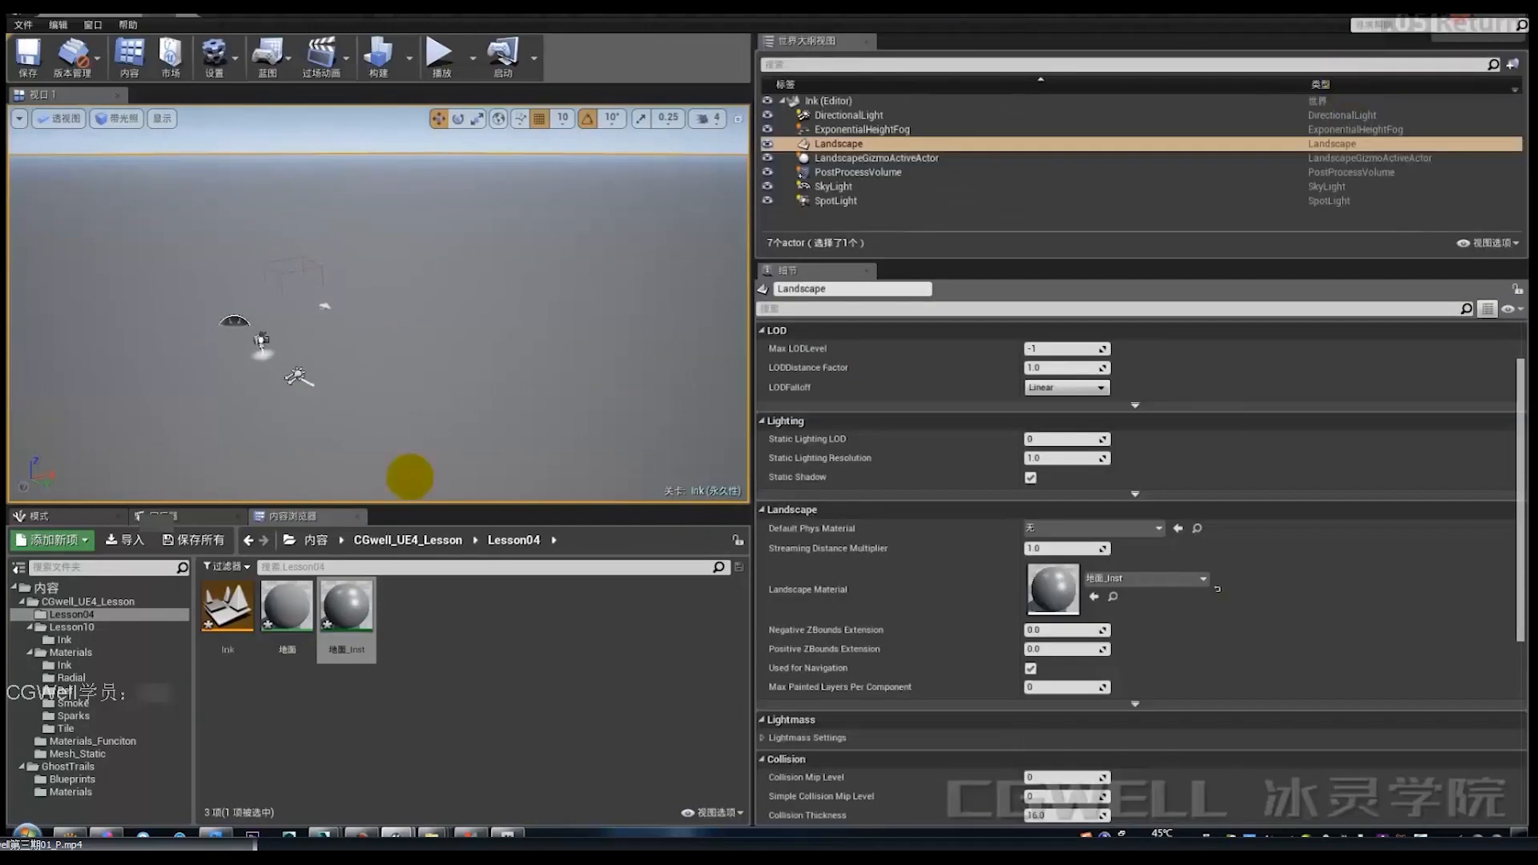
right_click_drag(459, 361, 450, 275)
key("w")
key("s")
key("a")
key("w")
key("s")
key("a")
Give the ExponentialHeightFog a pale cyan inscattering color of about R 0.69, G 1.0, B 0.98 and a fog density of about 0.0195.
left_click(862, 129)
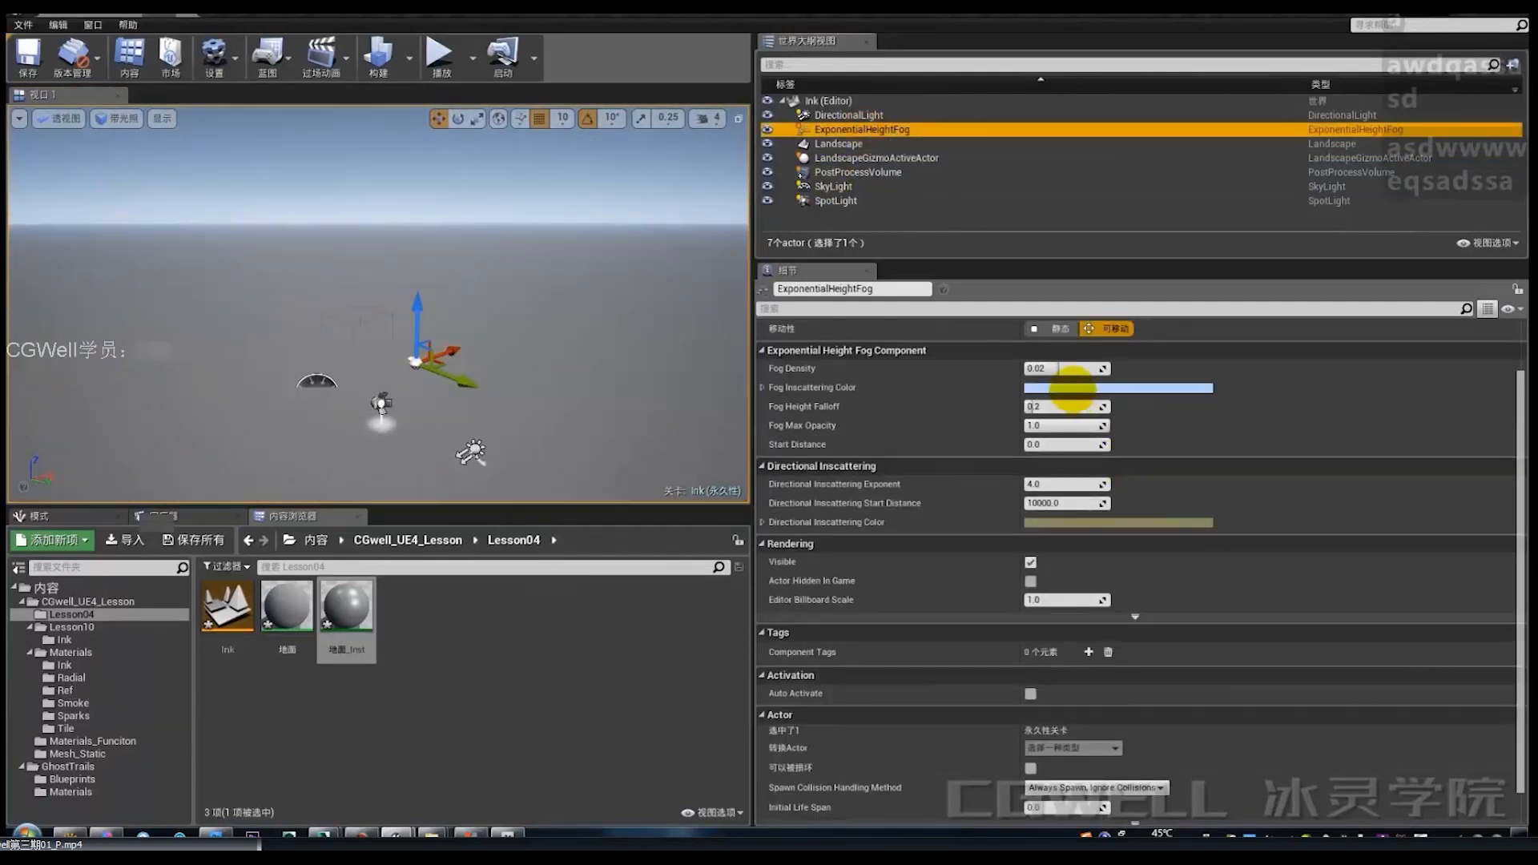
left_click(1072, 389)
left_click_drag(1147, 495, 1151, 523)
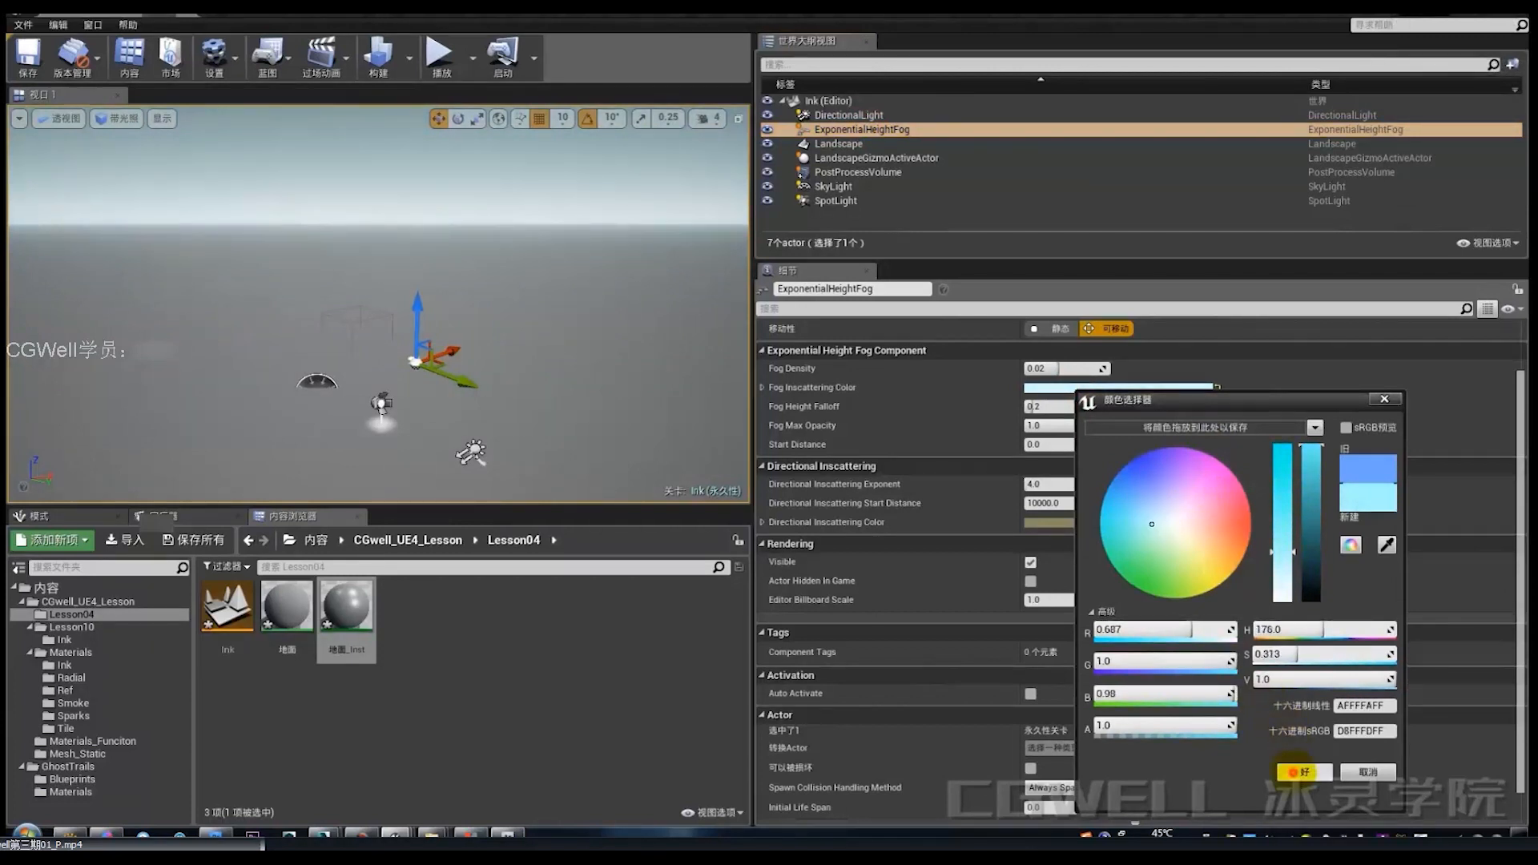
left_click(1299, 771)
left_click_drag(1062, 369, 1057, 406)
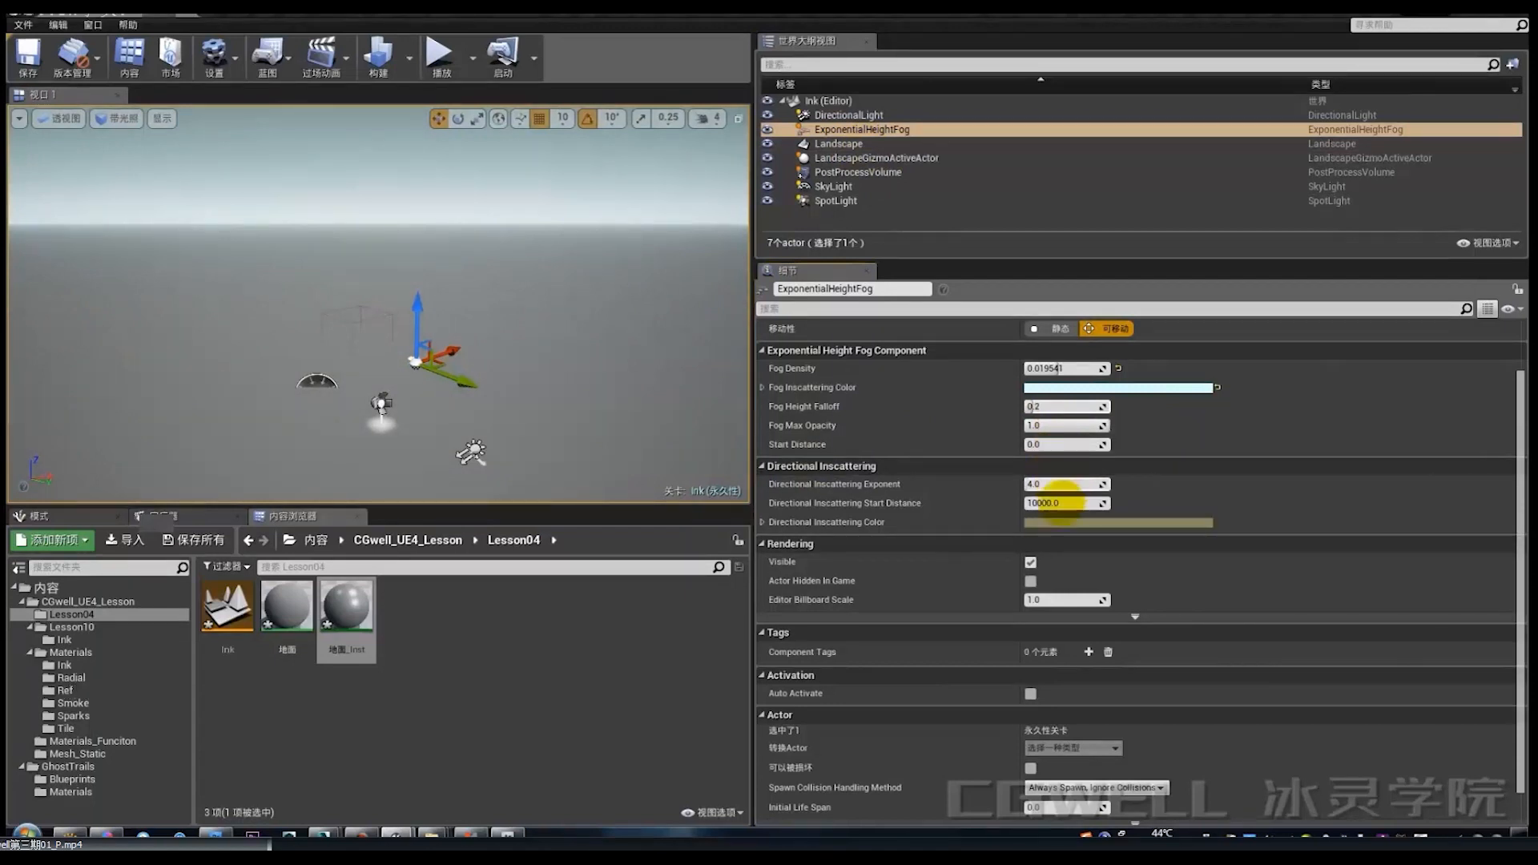
Raise the SpotLight high above the landscape and set its intensity to 100000.
right_click_drag(435, 457, 358, 369)
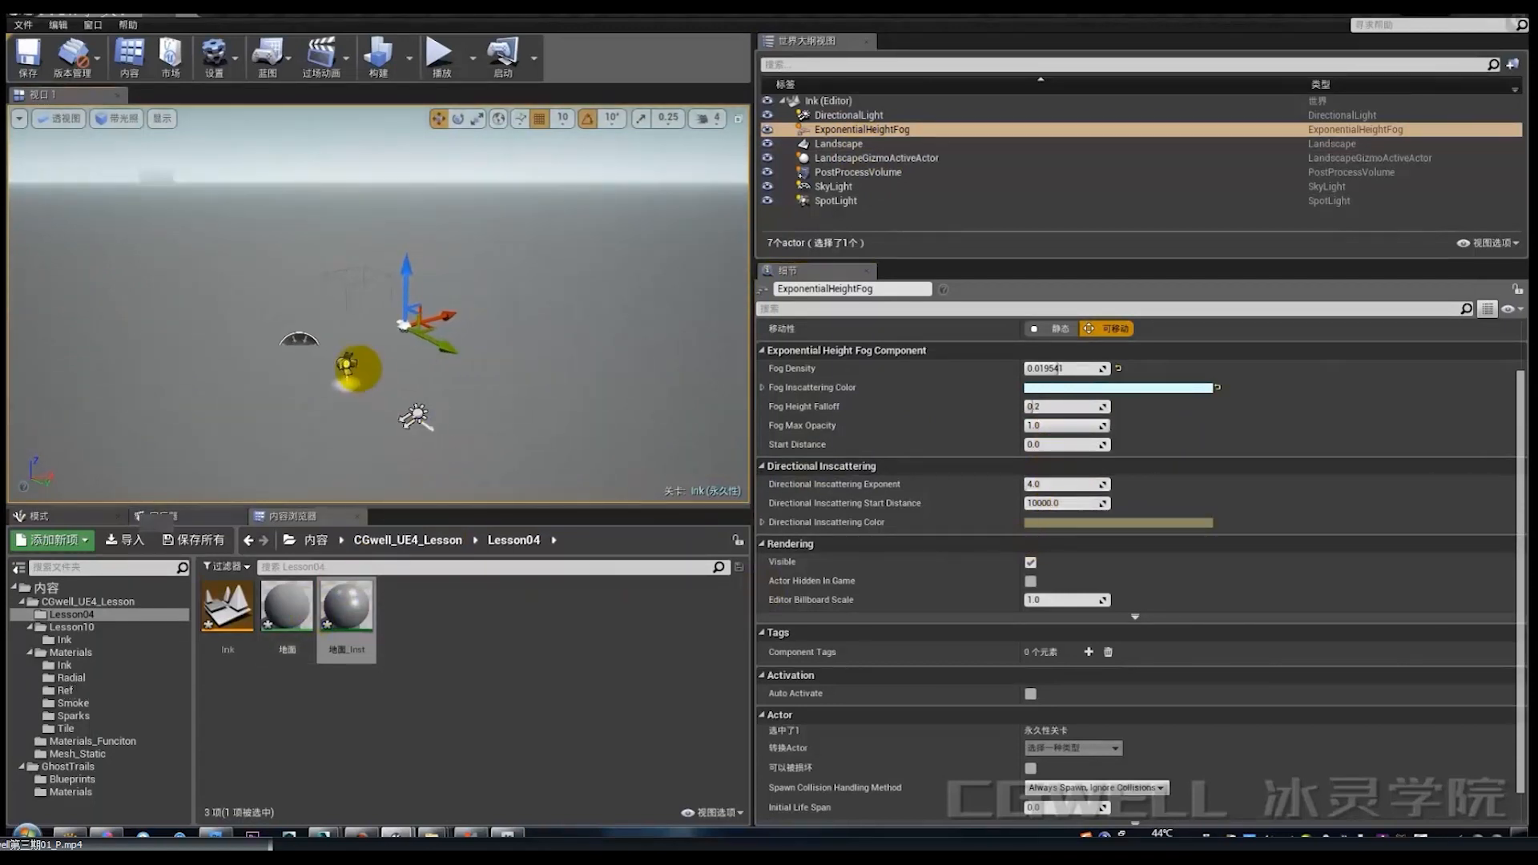
left_click(299, 339)
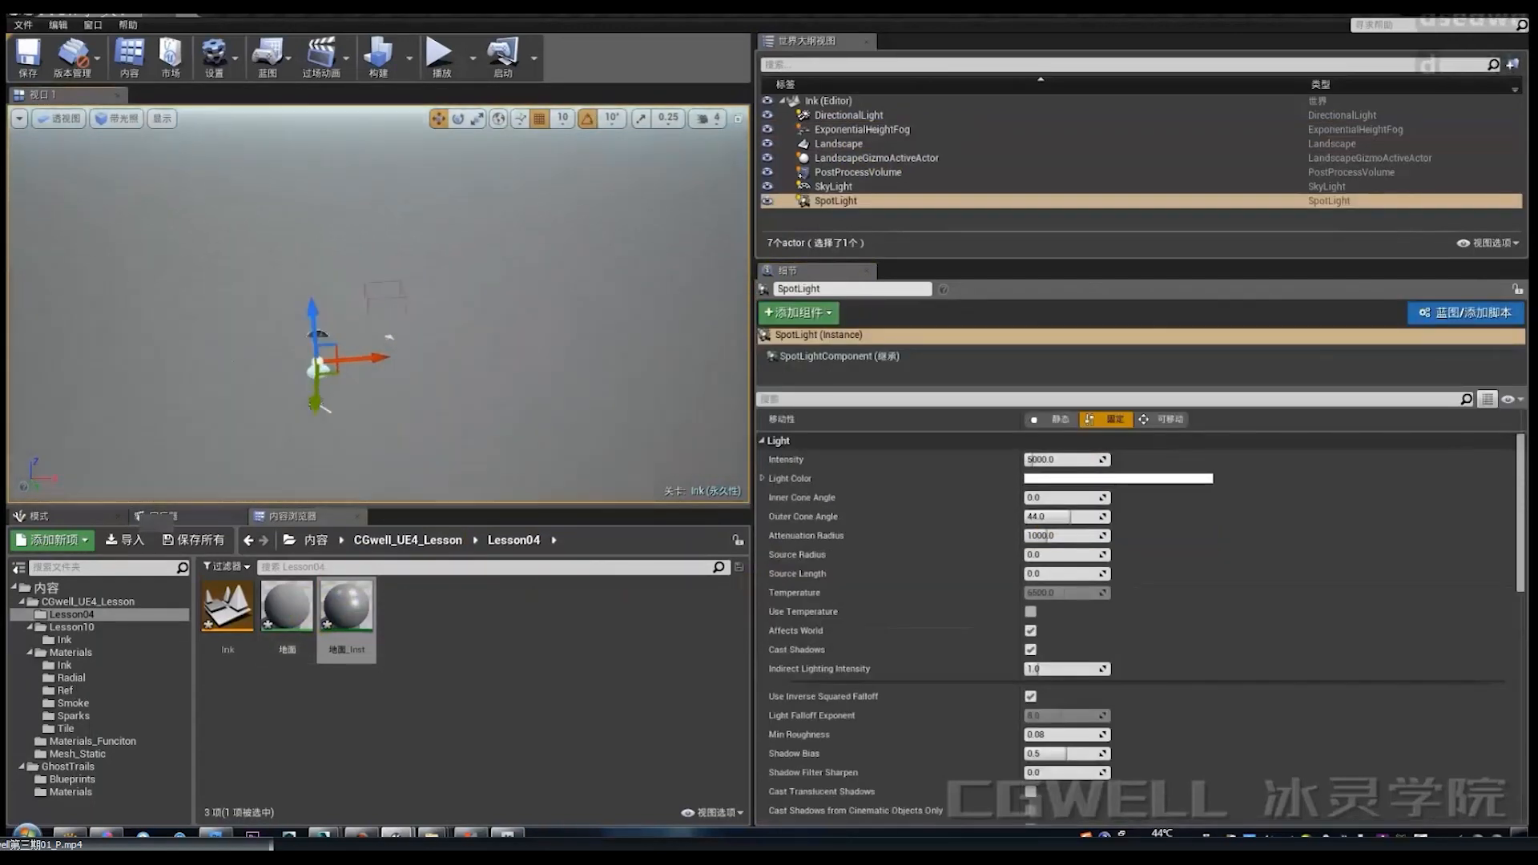
right_click_drag(350, 346, 335, 339)
left_click_drag(339, 335, 330, 49)
right_click_drag(459, 321, 601, 412)
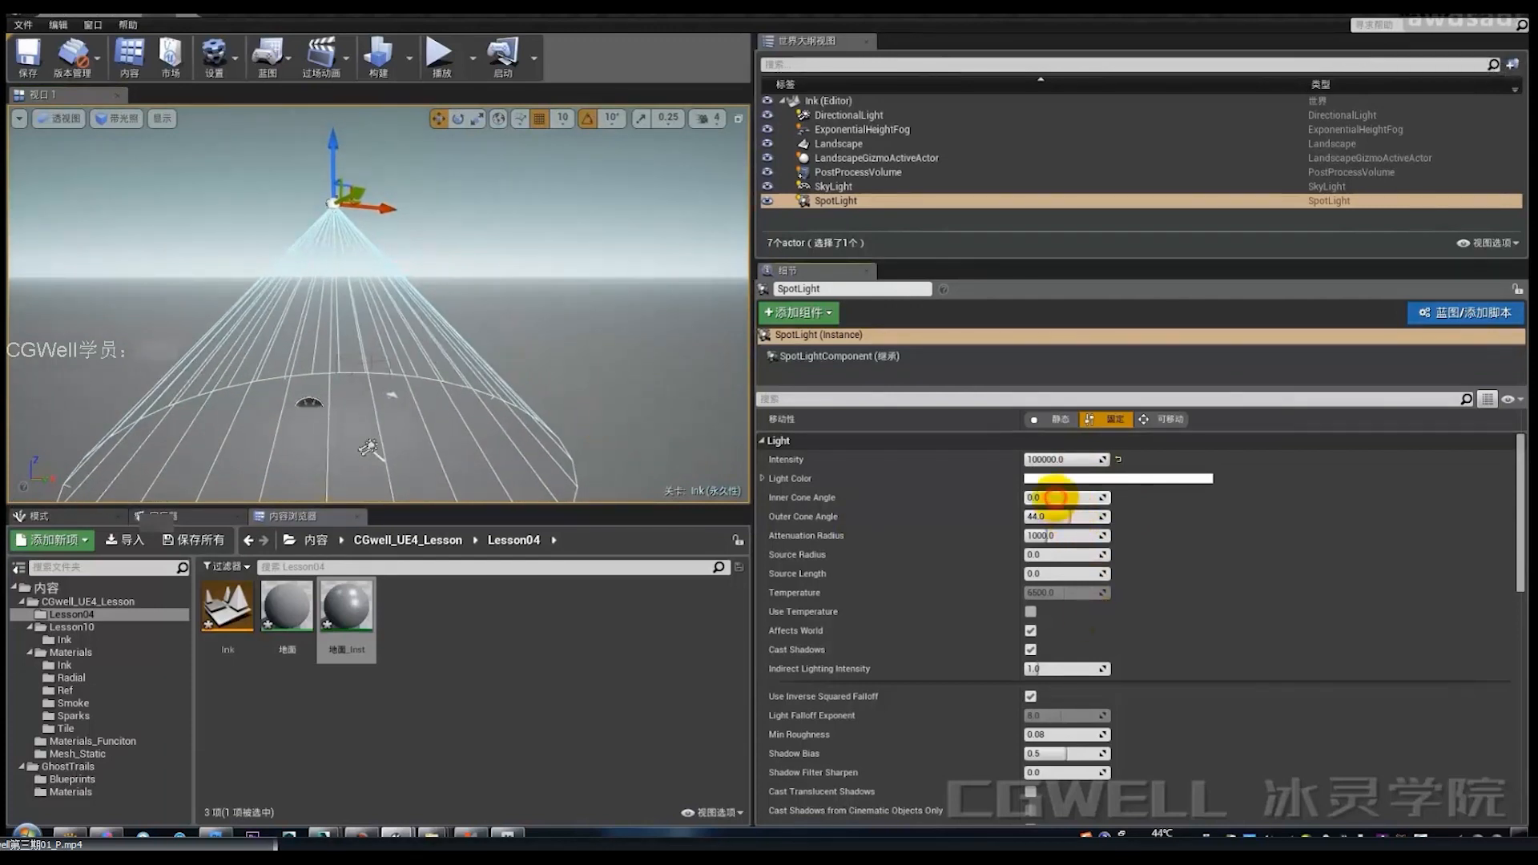
Set the SpotLight's inner cone angle to about 32 and its attenuation radius to 16384.
left_click_drag(1056, 497, 1088, 535)
key("a")
key("s")
key("d")
key("a")
key("w")
right_click_drag(364, 358, 341, 392)
left_click(1072, 459)
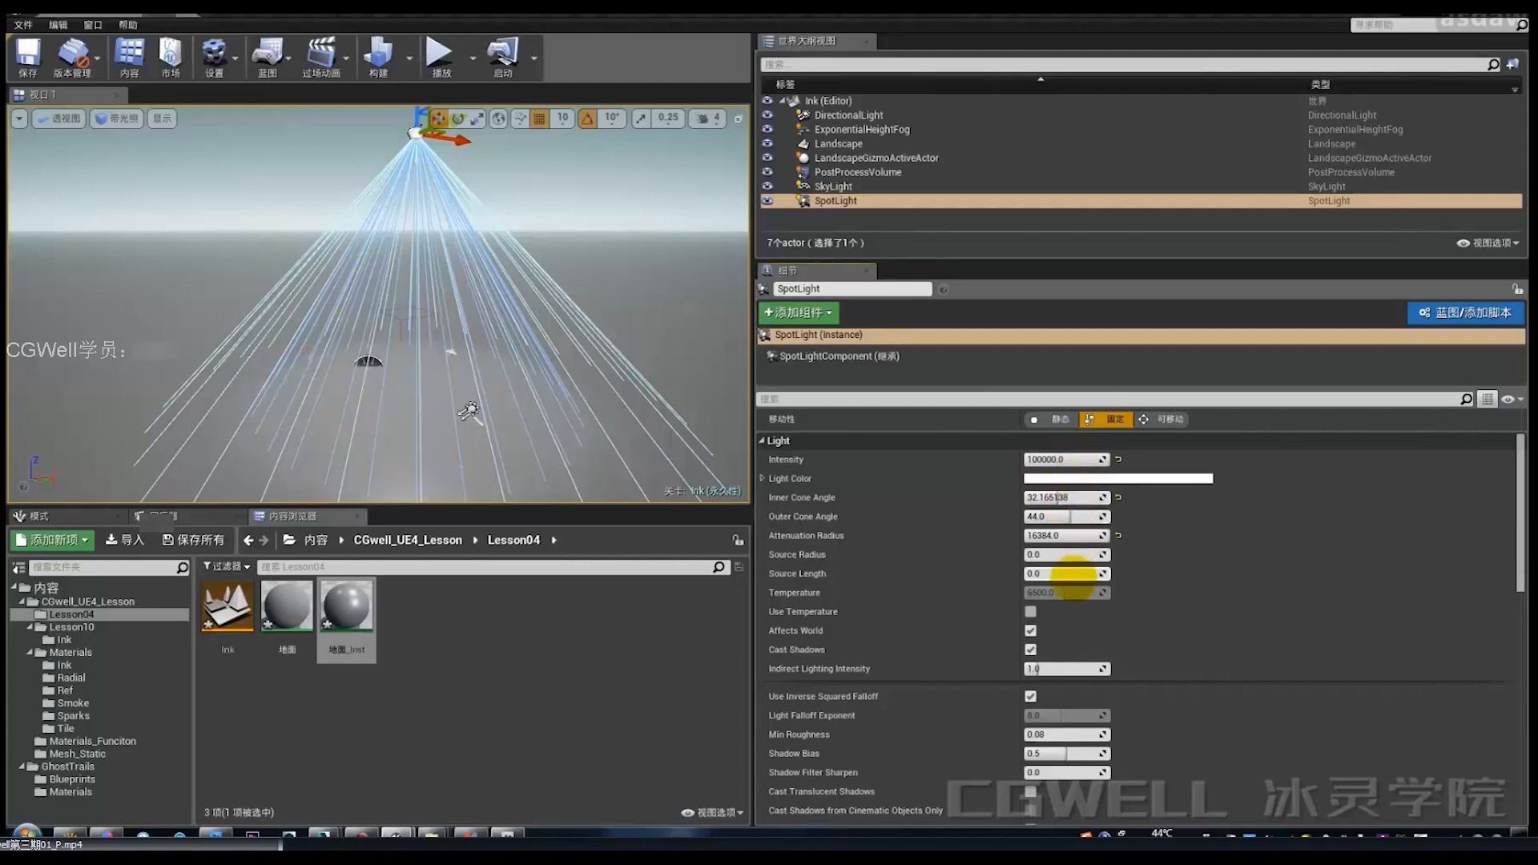
Examine the SpotLight's pool of light on the ground from several angles and review its falloff and shadow settings.
key("w")
mouse_move(491, 431)
right_mouse_down()
mouse_move(489, 484)
mouse_move(498, 436)
right_mouse_up()
key("a")
key("s")
key("d")
key("q")
key("d")
key("e")
key("s")
scroll(1026, 727, "down", 4)
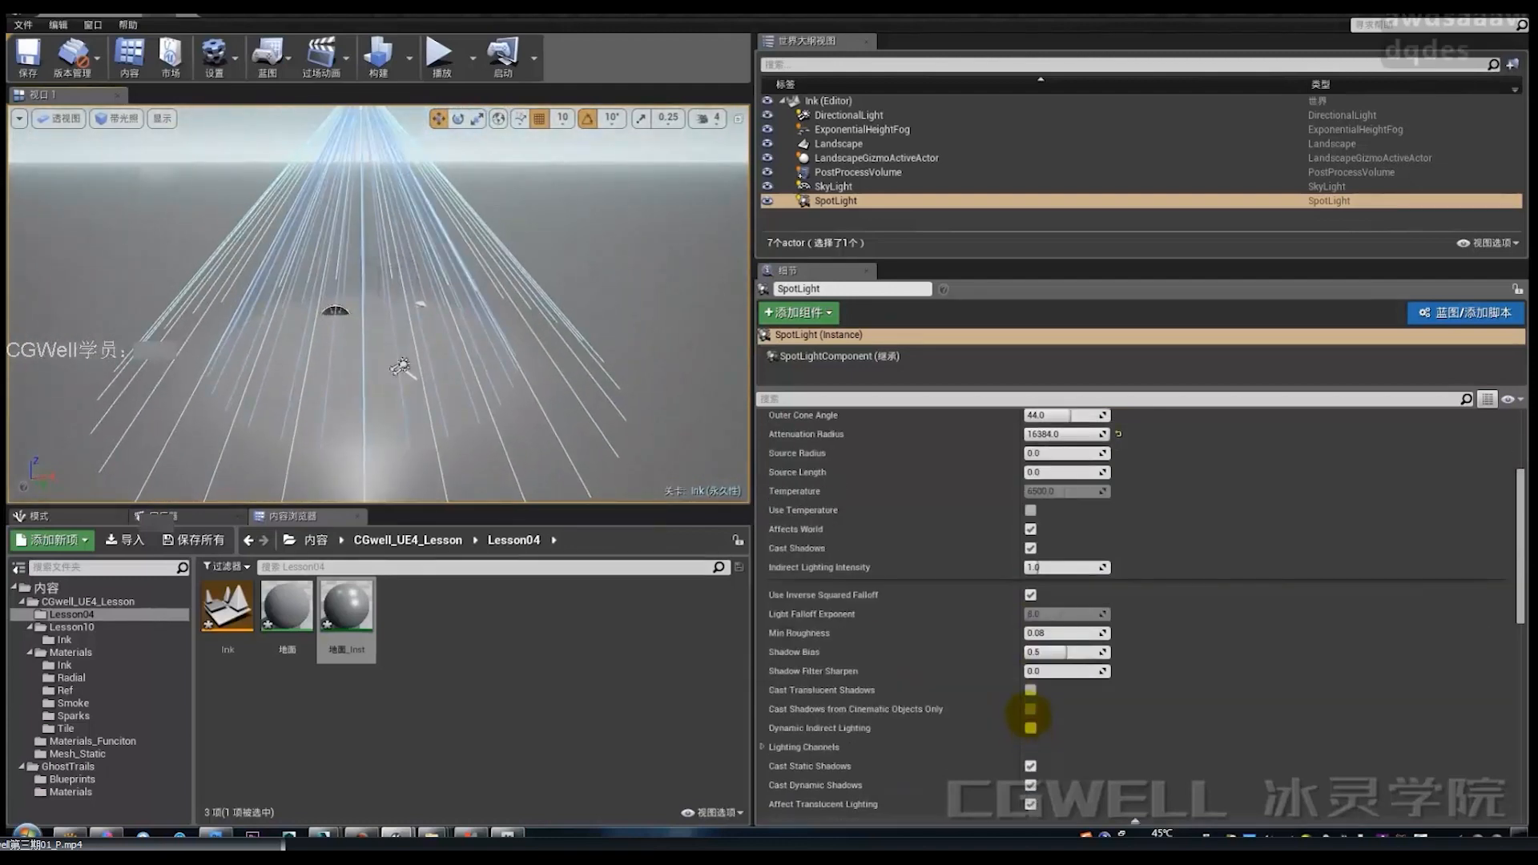
right_click_drag(573, 474, 566, 484)
key("a")
key("w")
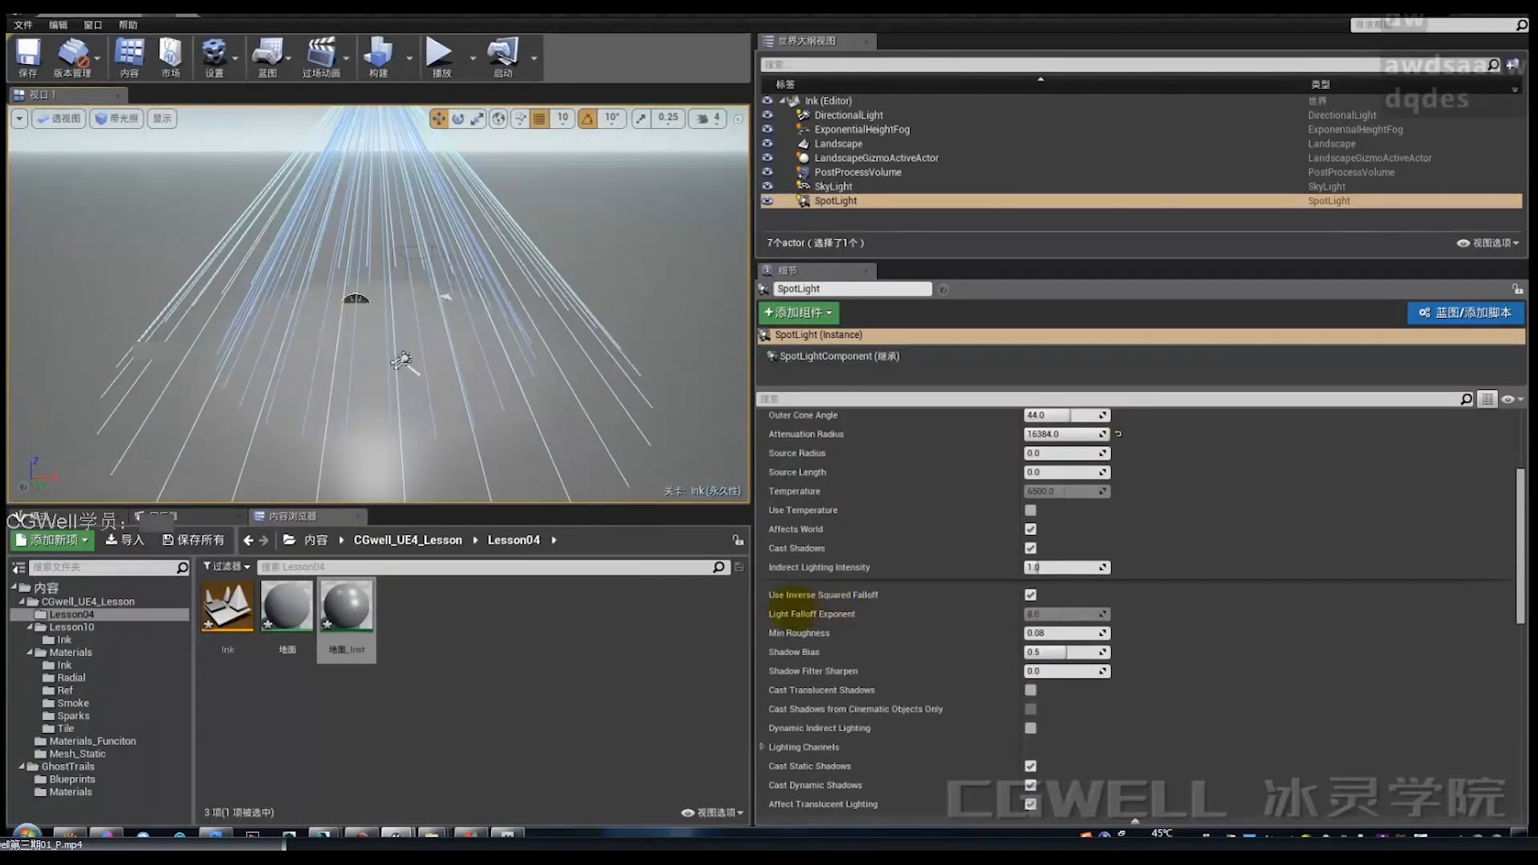
scroll(1075, 645, "down", 4)
right_click_drag(446, 357, 450, 332)
key("d")
key("w")
key("a")
key("s")
Reopen 地面_Inst, set its 粗糙度 to about 0.45 while checking the ground reflection, and close the instance editor.
double_click(355, 594)
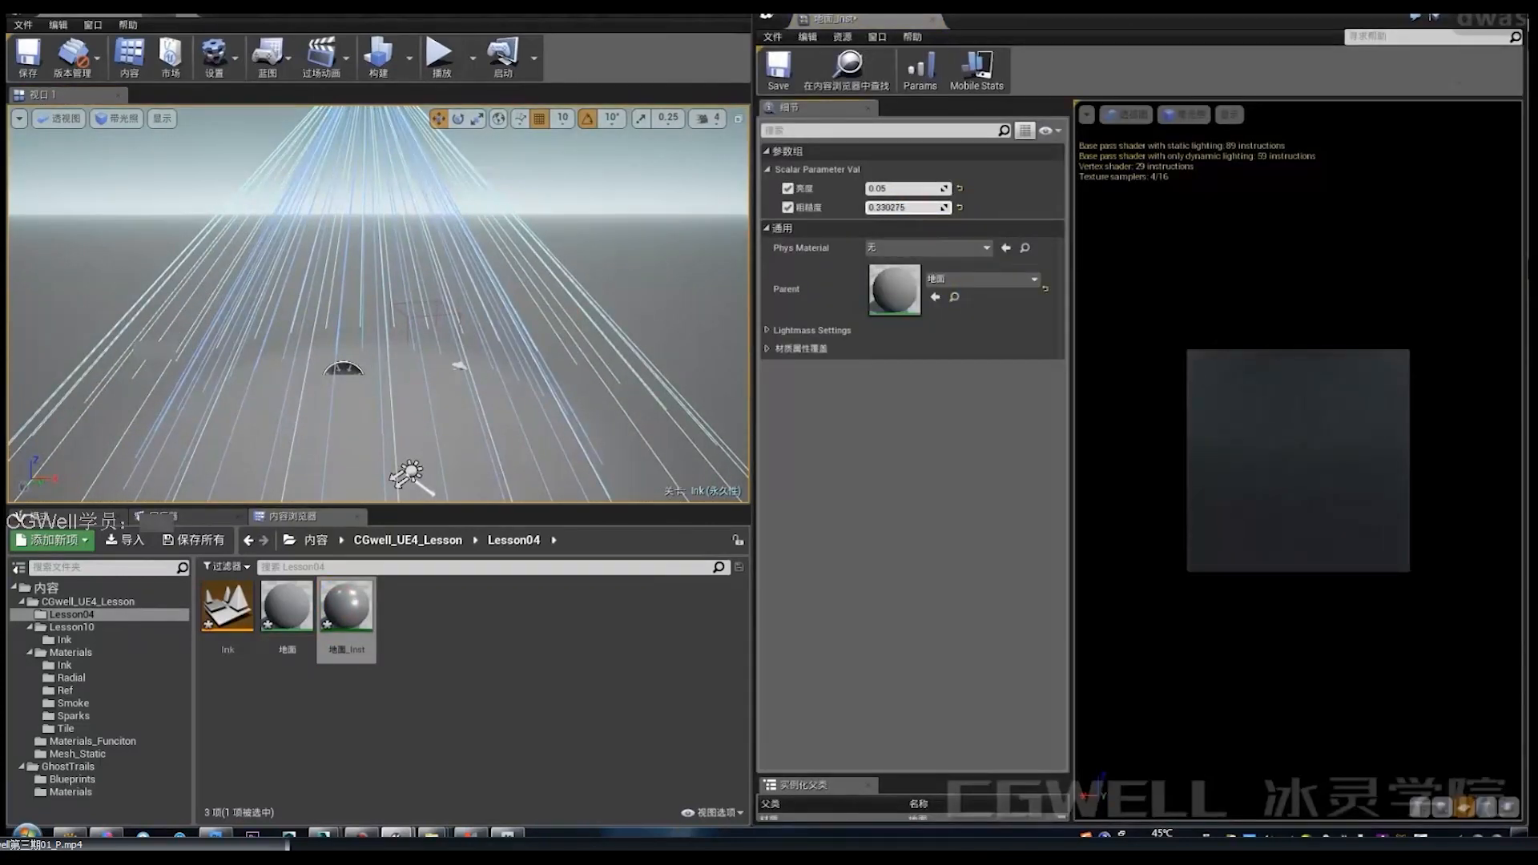
key("s")
mouse_move(378, 312)
right_mouse_down()
mouse_move(378, 344)
mouse_move(353, 329)
right_mouse_up()
key("d")
key("a")
key("w")
key("d")
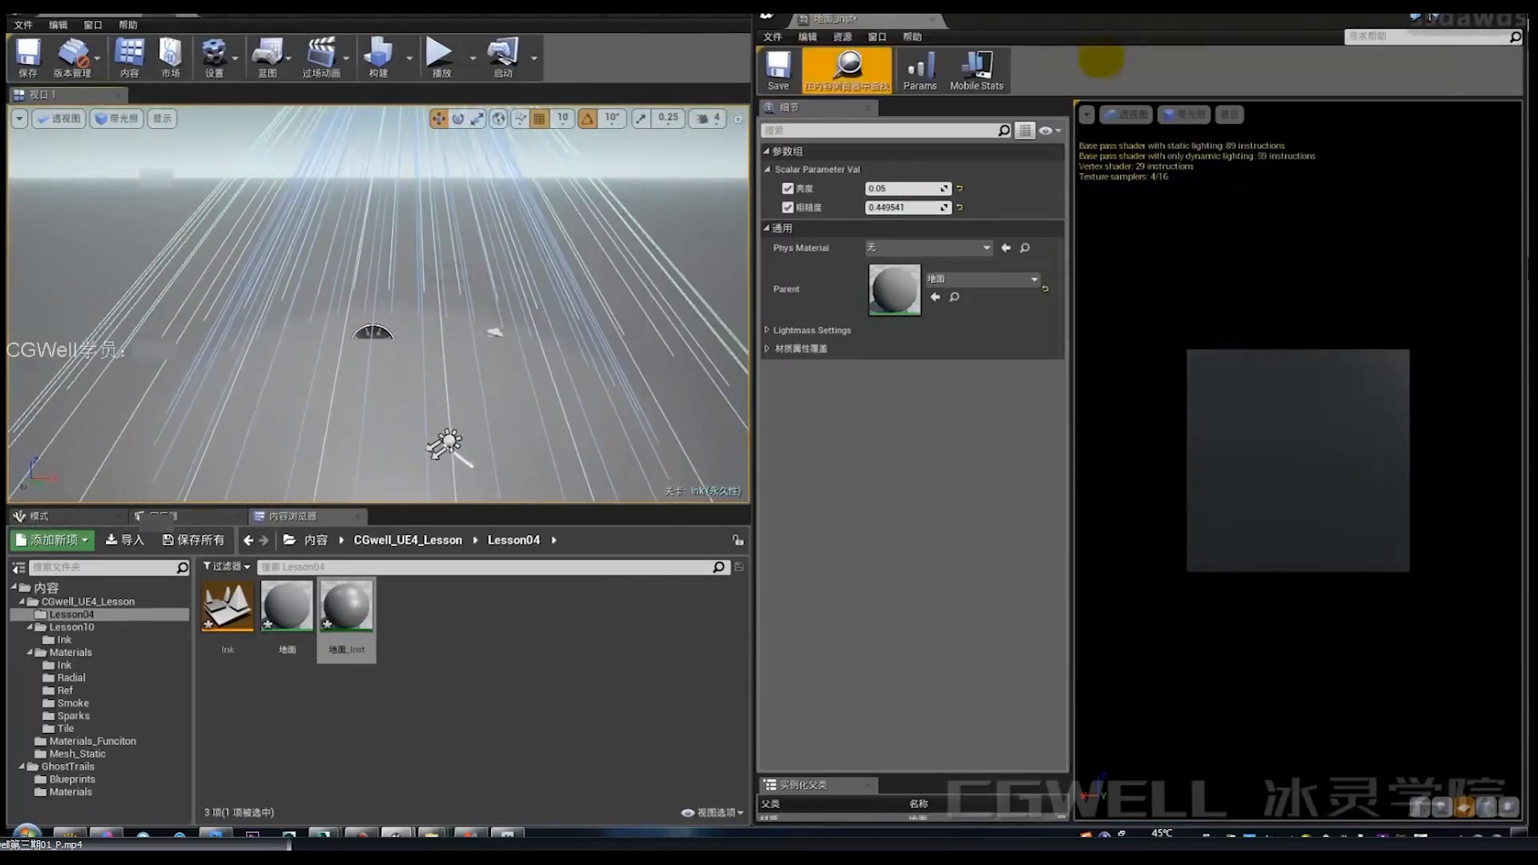
left_click(1460, 17)
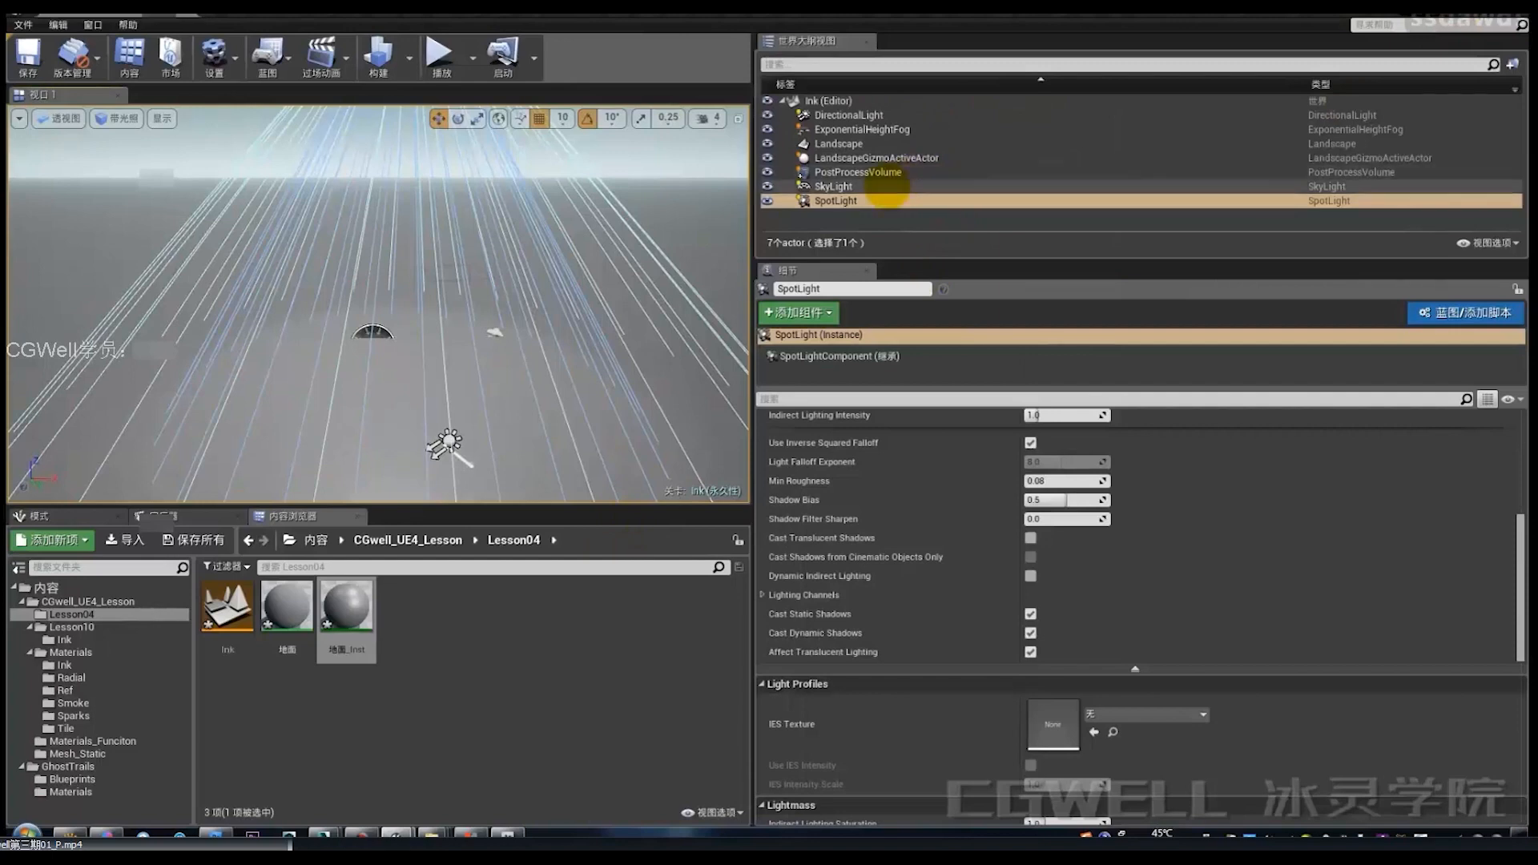
Widen the SpotLight's outer cone angle to about 55.6.
left_click(877, 200)
scroll(1104, 519, "up", 6)
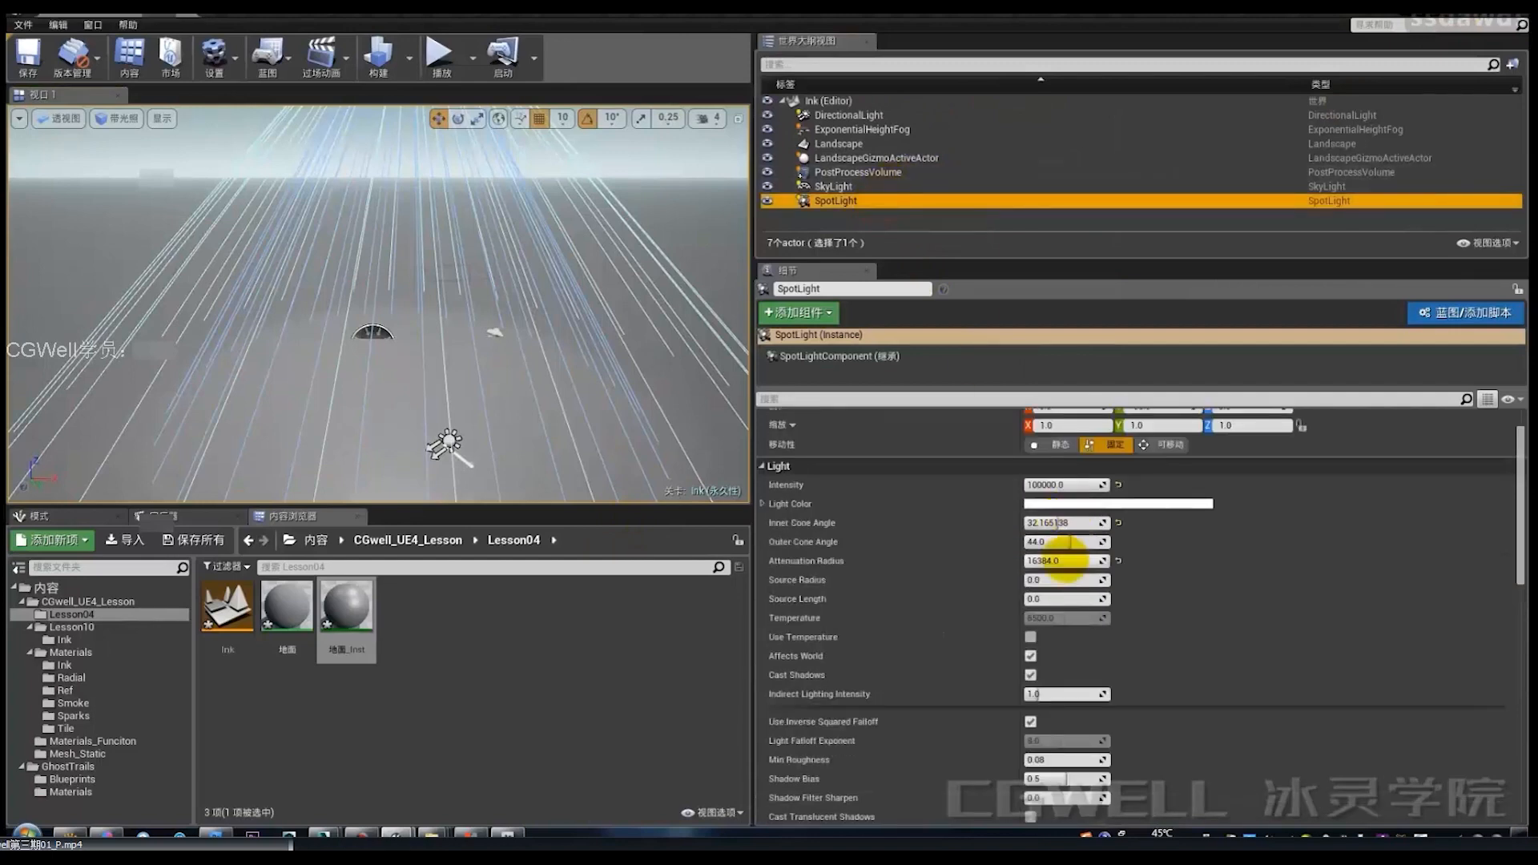
left_click_drag(1069, 541, 1122, 542)
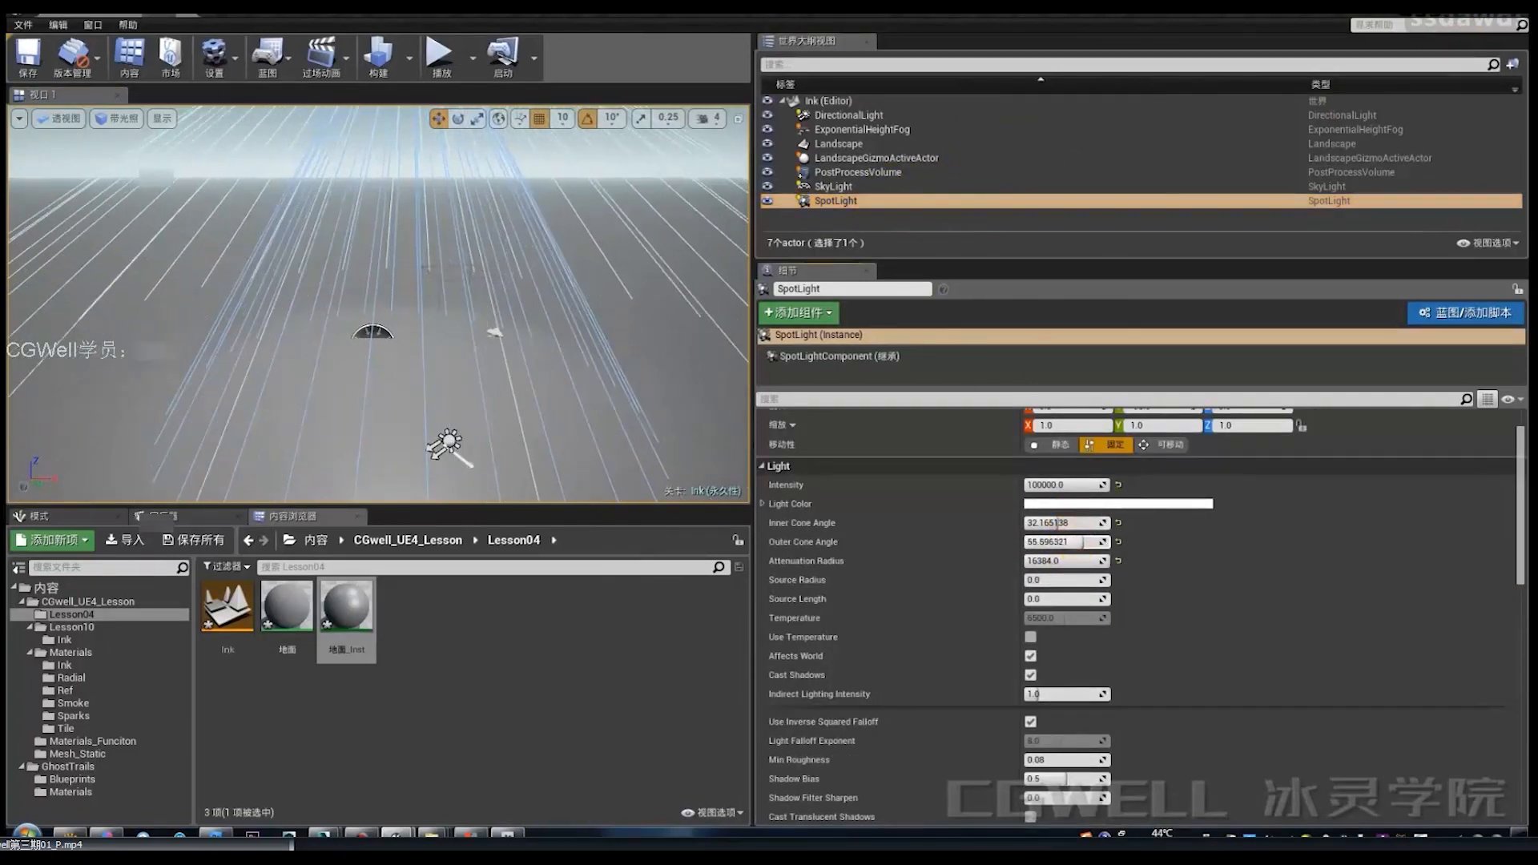
Select the DirectionalLight and set its intensity to about 6.9.
right_click_drag(448, 320, 353, 209)
right_click_drag(463, 240, 398, 411)
key("a")
key("a")
key("w")
key("d")
key("s")
key("e")
key("a")
left_click(405, 354)
left_click(865, 113)
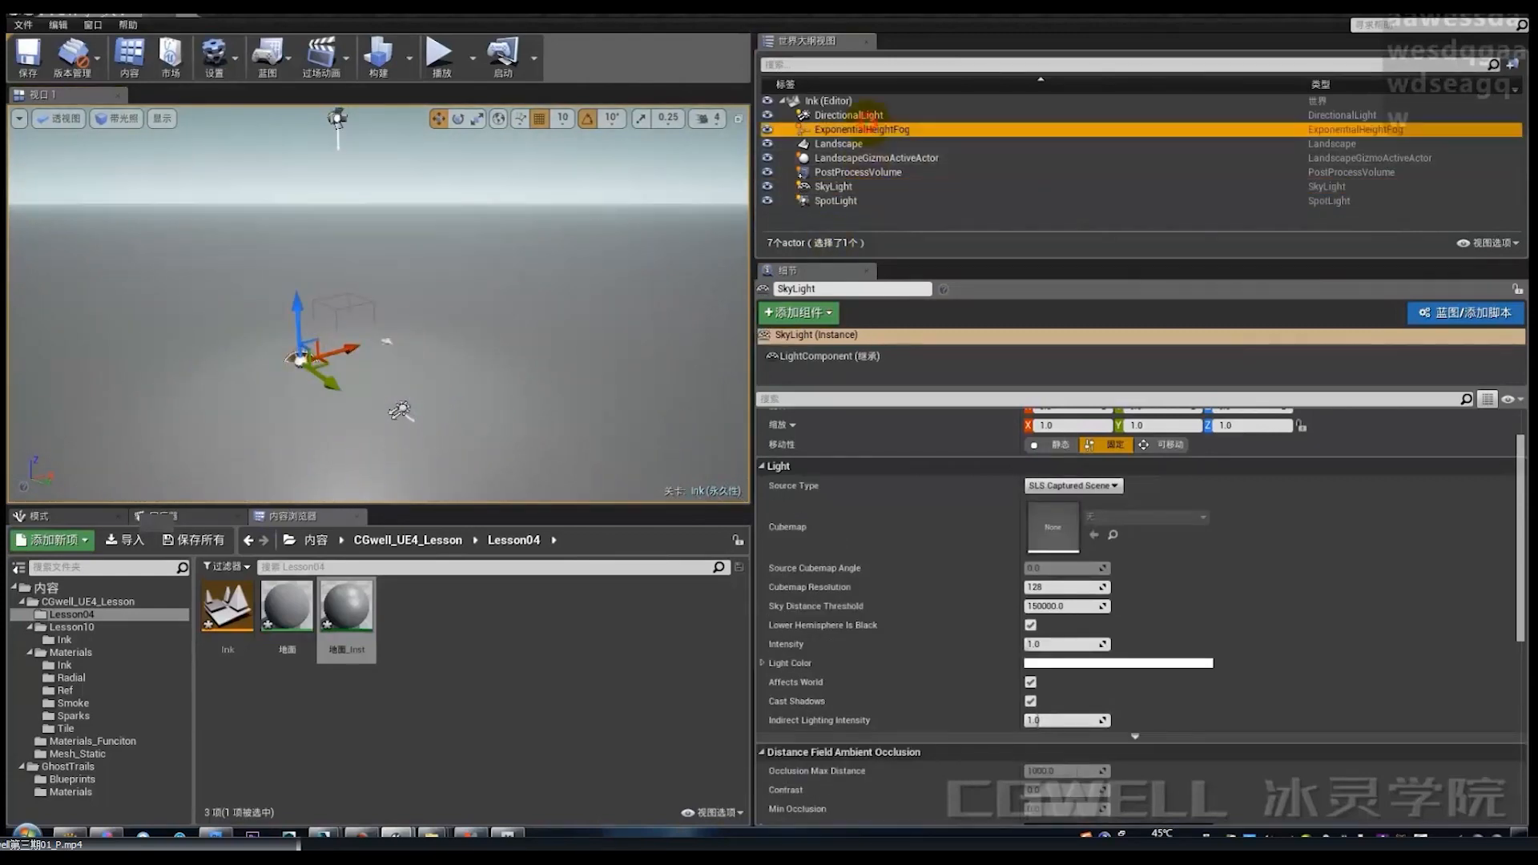
mouse_move(1070, 485)
left_mouse_down()
mouse_move(1039, 485)
mouse_move(1053, 486)
left_mouse_up()
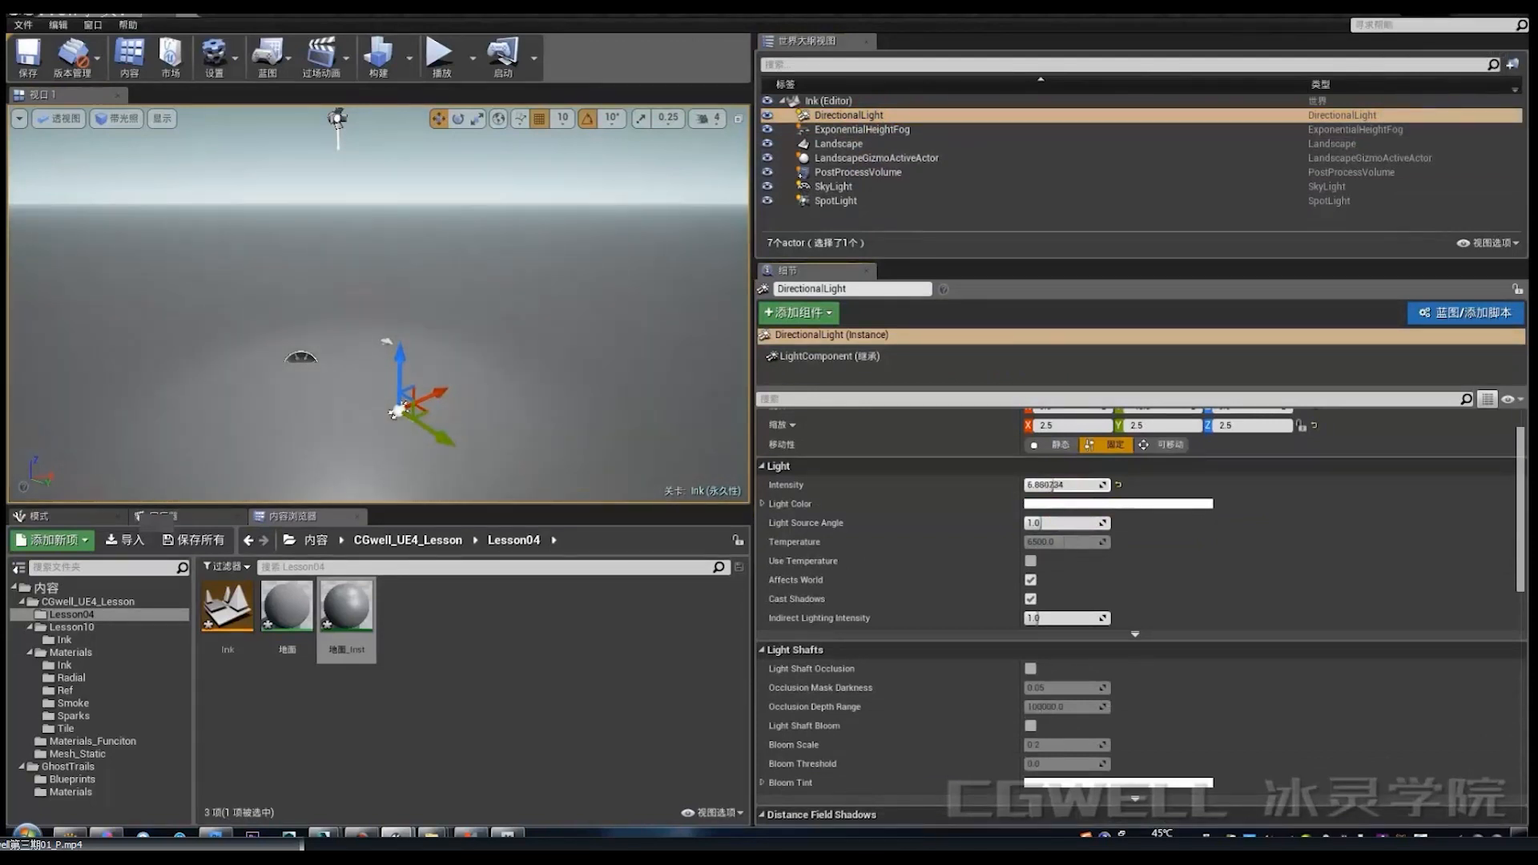
Select the SkyLight and raise its intensity to about 3.2.
key("a")
key("w")
key("d")
key("s")
key("d")
key("w")
key("e")
key("w")
key("e")
right_click_drag(569, 341, 567, 346)
key("s")
left_click(296, 346)
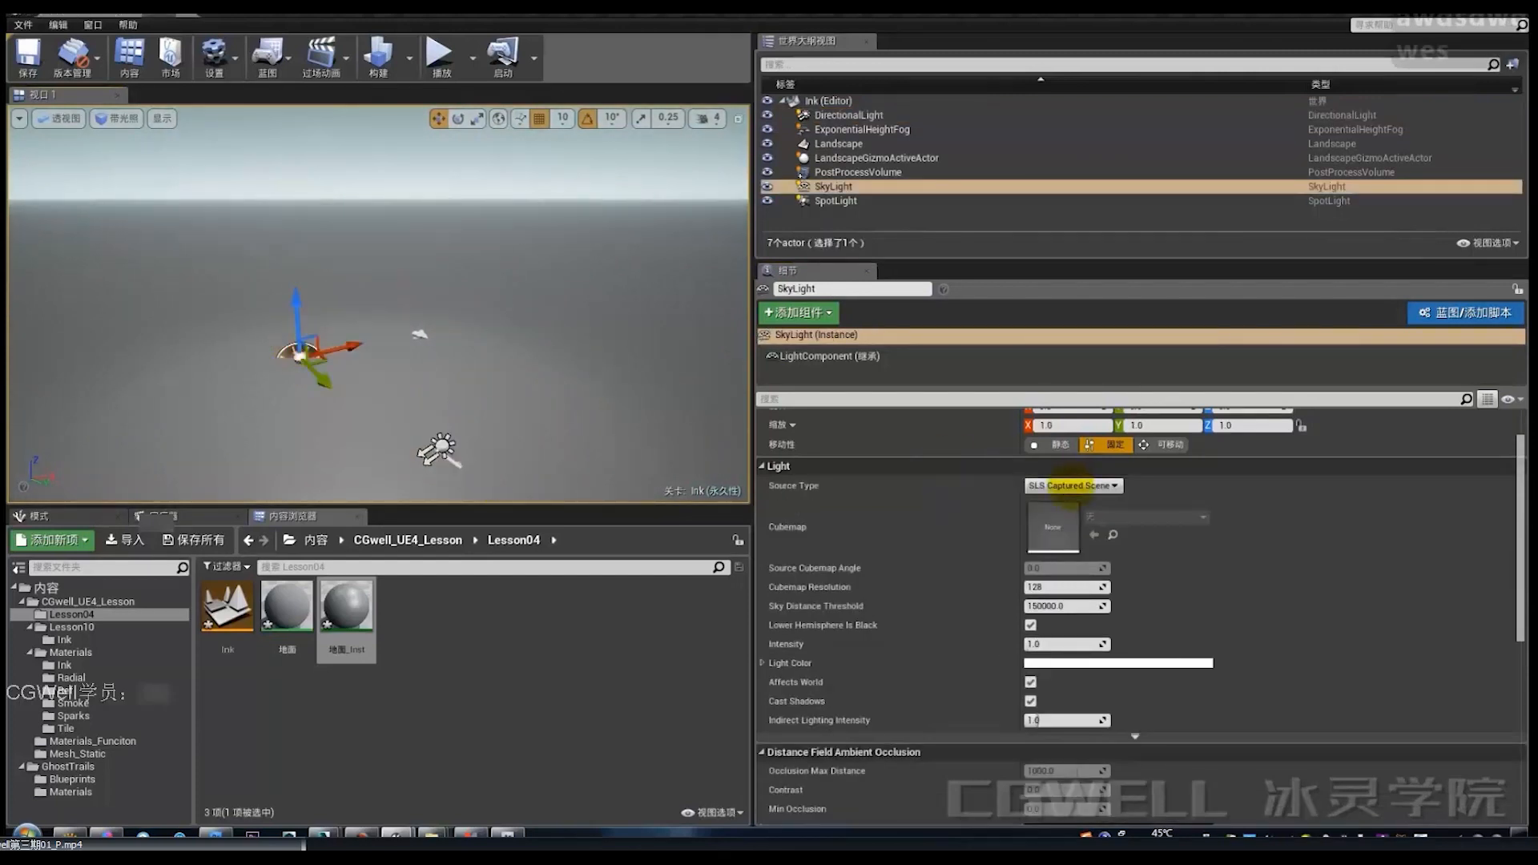
left_click(1040, 646)
left_click_drag(1040, 646, 1036, 646)
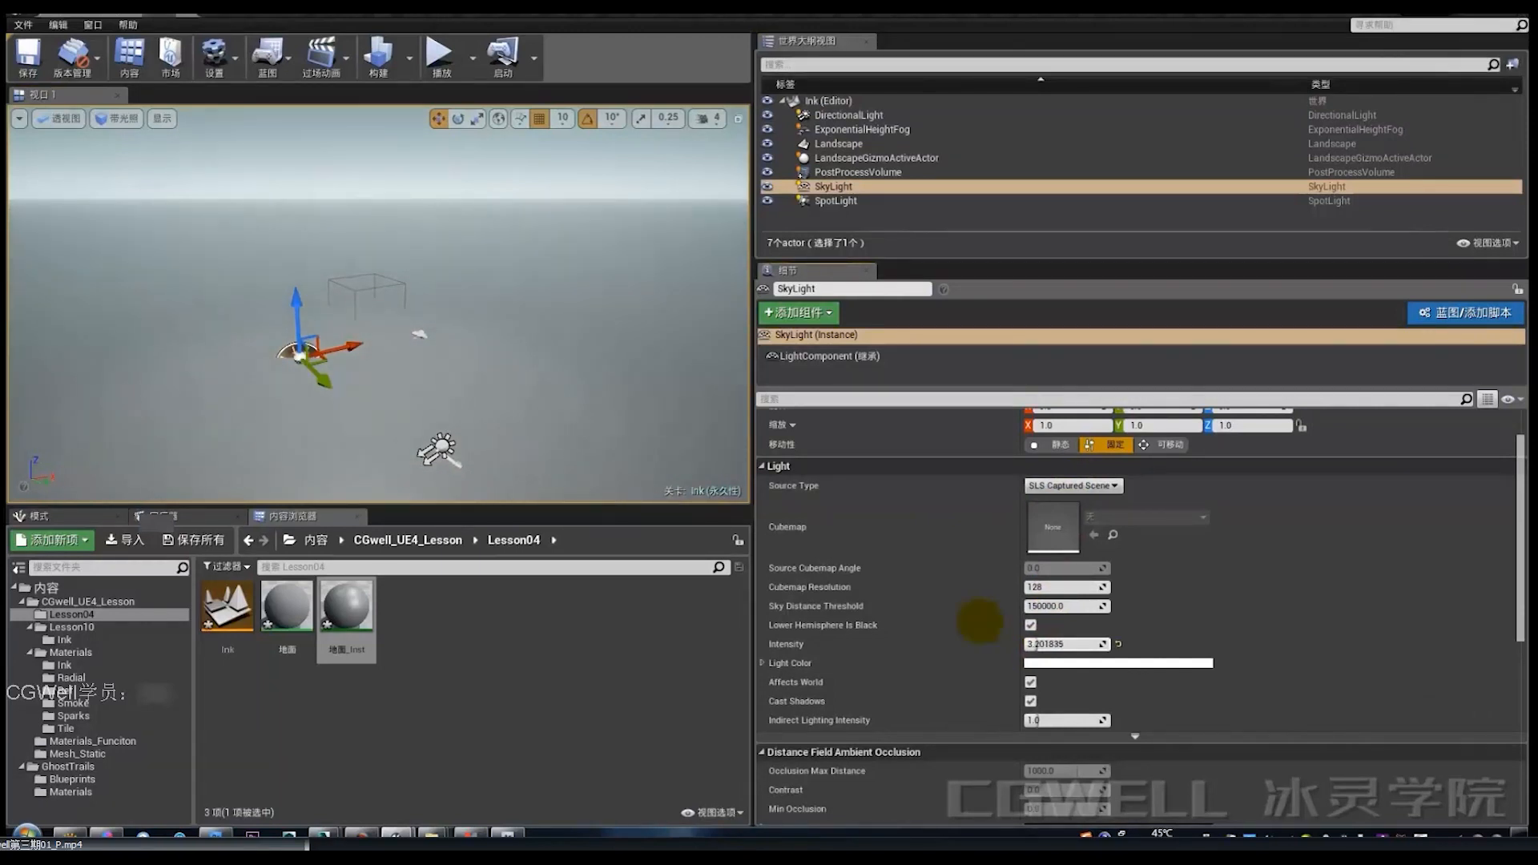
Check the scene brightness from several angles and reduce the SkyLight's intensity to about 2.47.
key("s")
key("d")
key("a")
key("w")
key("q")
mouse_move(384, 312)
right_mouse_down()
mouse_move(361, 318)
mouse_move(441, 340)
mouse_move(391, 319)
right_mouse_up()
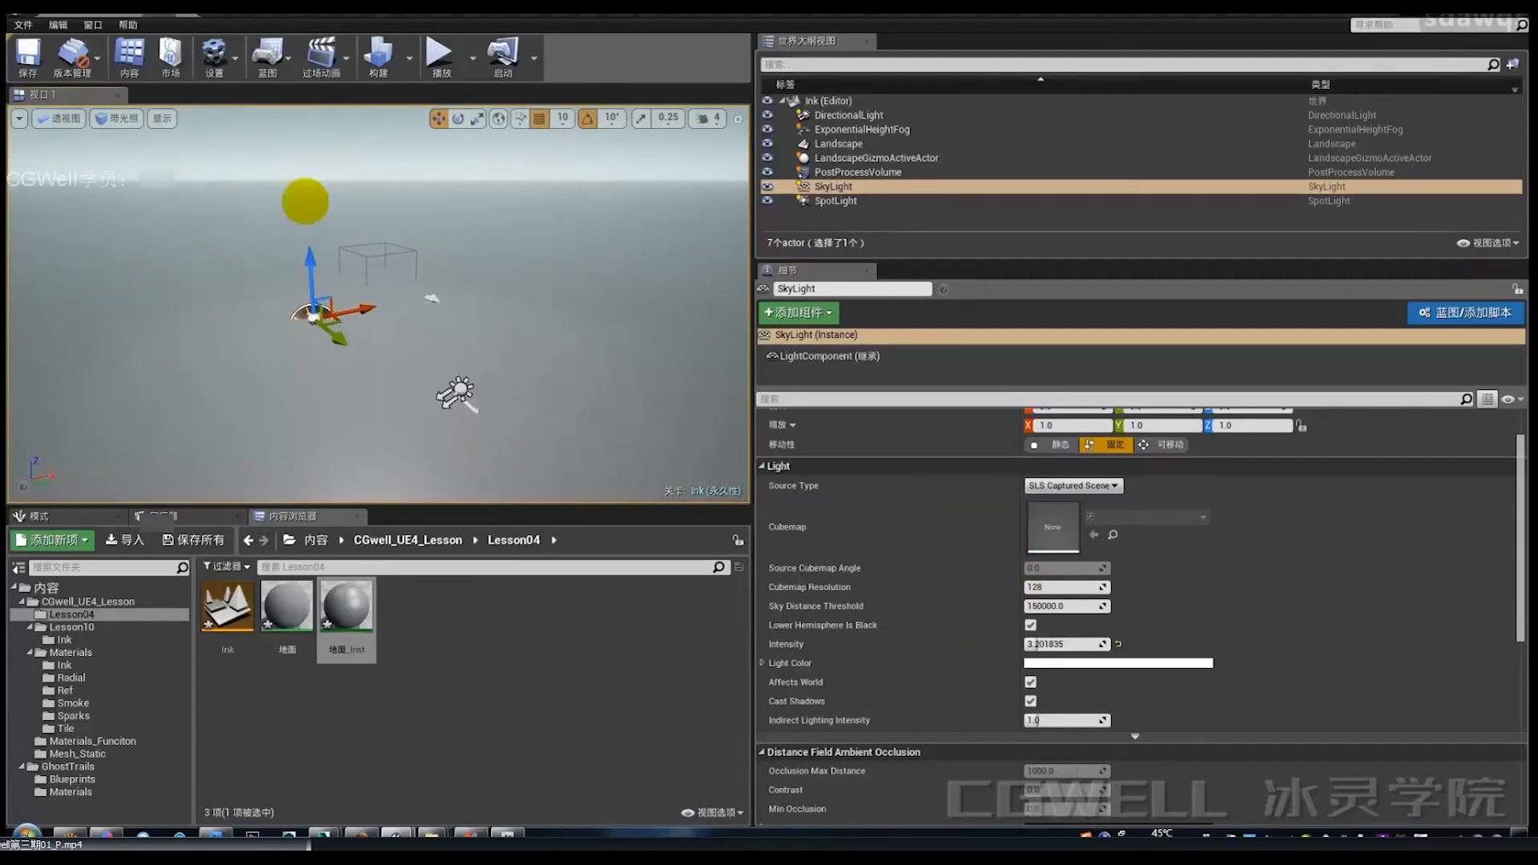
key("s")
key("d")
right_click_drag(550, 236, 528, 202)
key("a")
key("w")
scroll(1046, 681, "up", 2)
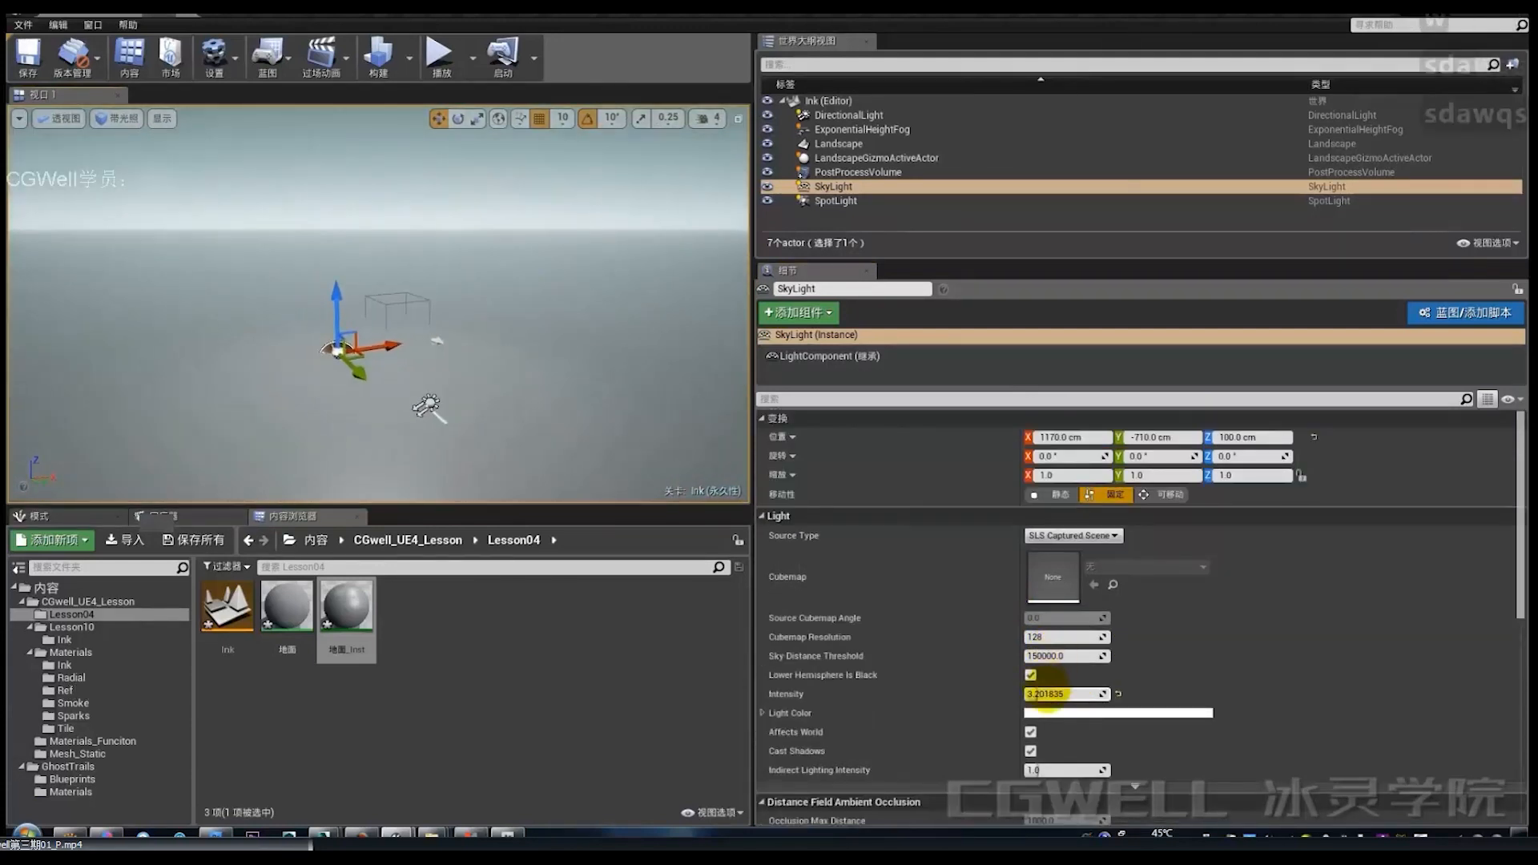
left_click_drag(1046, 694, 1033, 696)
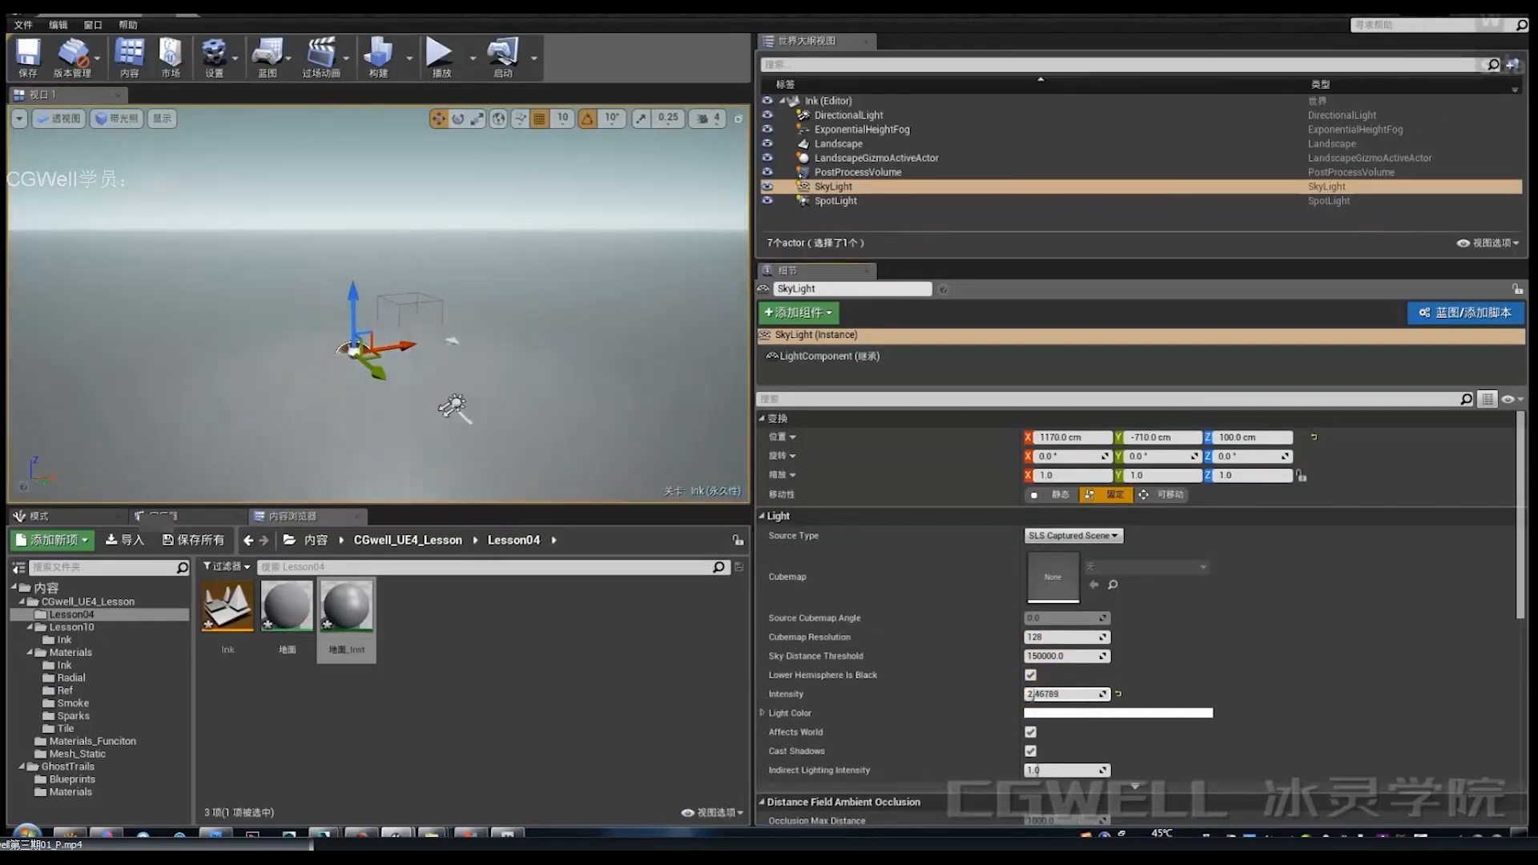
Enable the PostProcessVolume's Film Tint and set it to a pale violet of about R 0.71, G 0.67, B 1.0.
left_click(385, 291)
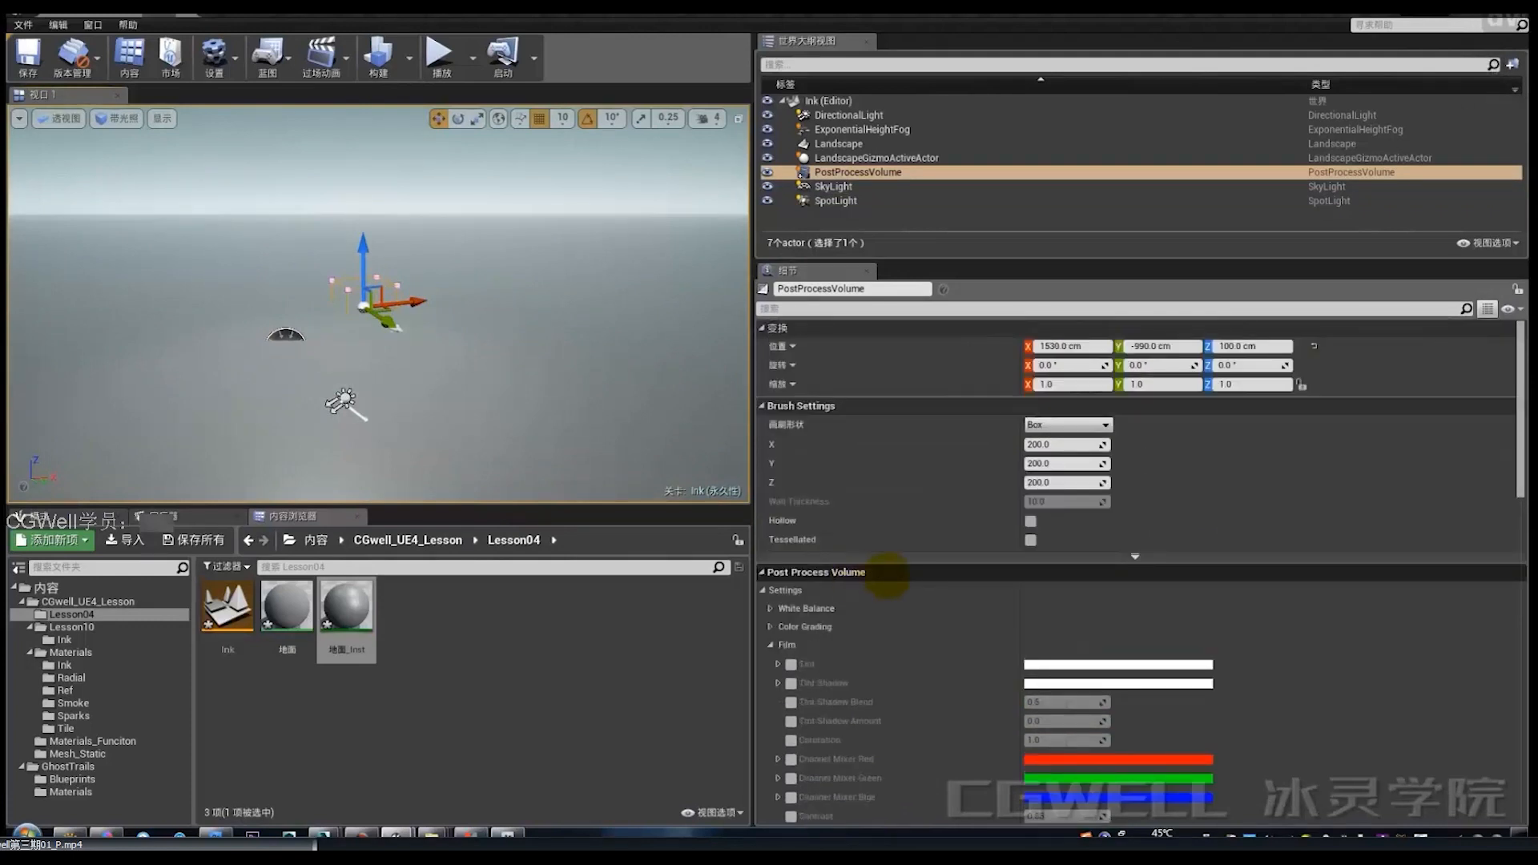
scroll(887, 575, "down", 1)
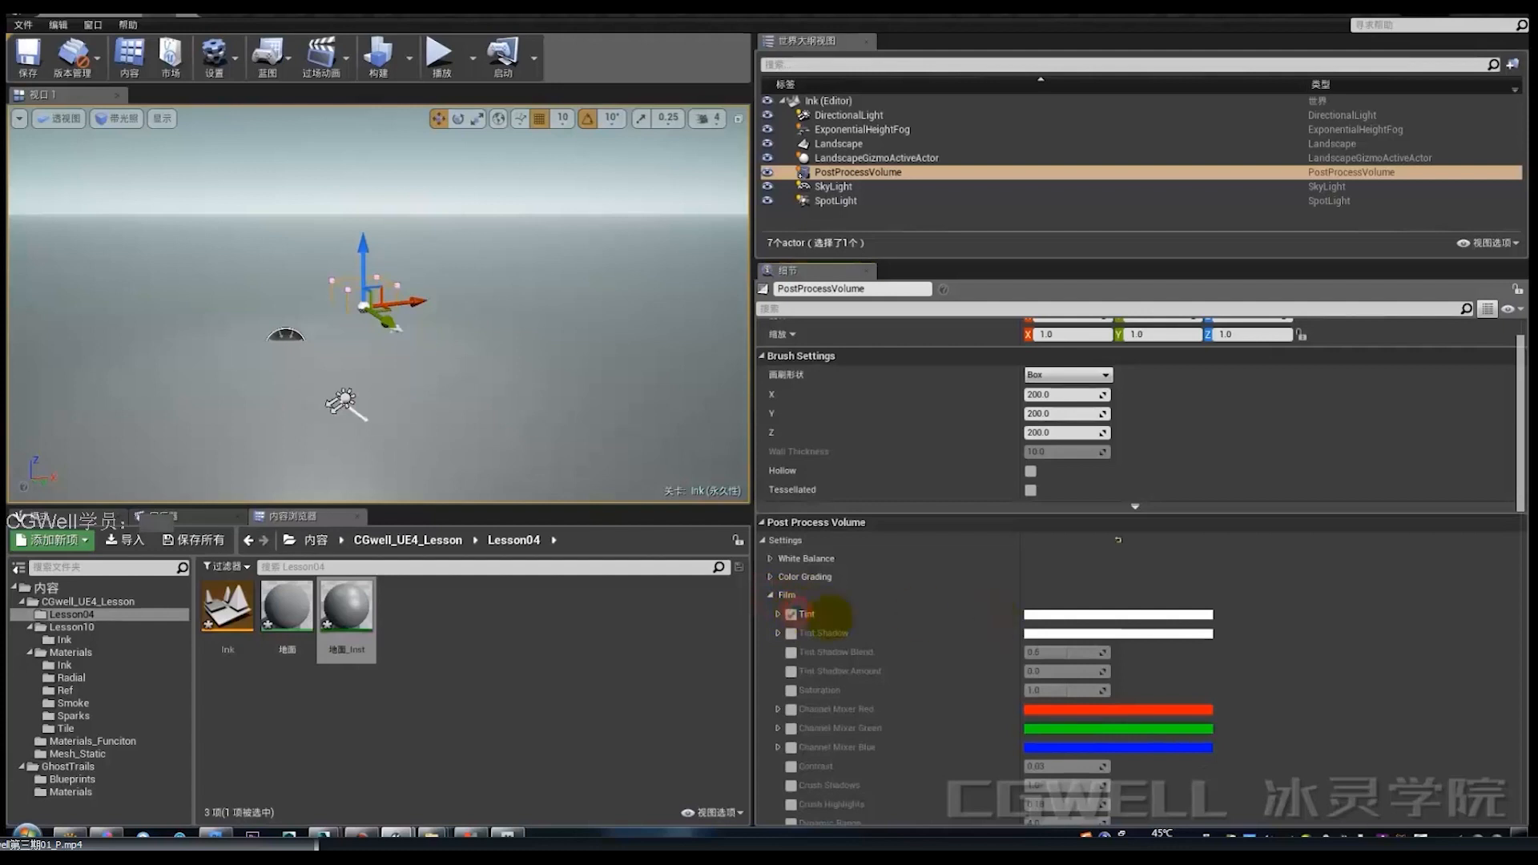
double_click(1074, 616)
left_click(1099, 615)
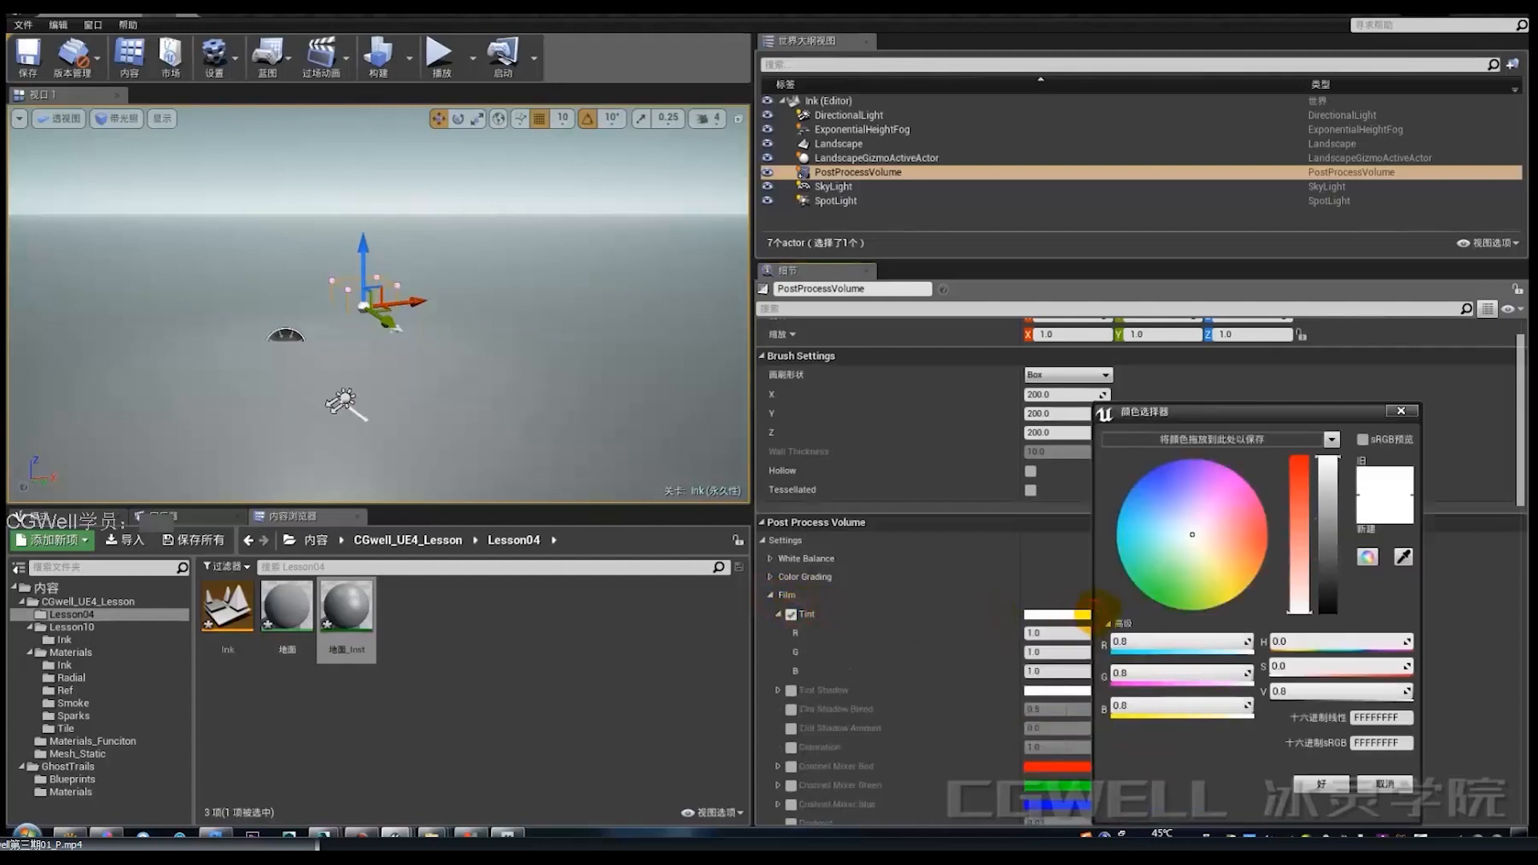
mouse_move(1192, 535)
left_mouse_down()
mouse_move(1190, 513)
mouse_move(1215, 502)
mouse_move(1185, 505)
left_mouse_up()
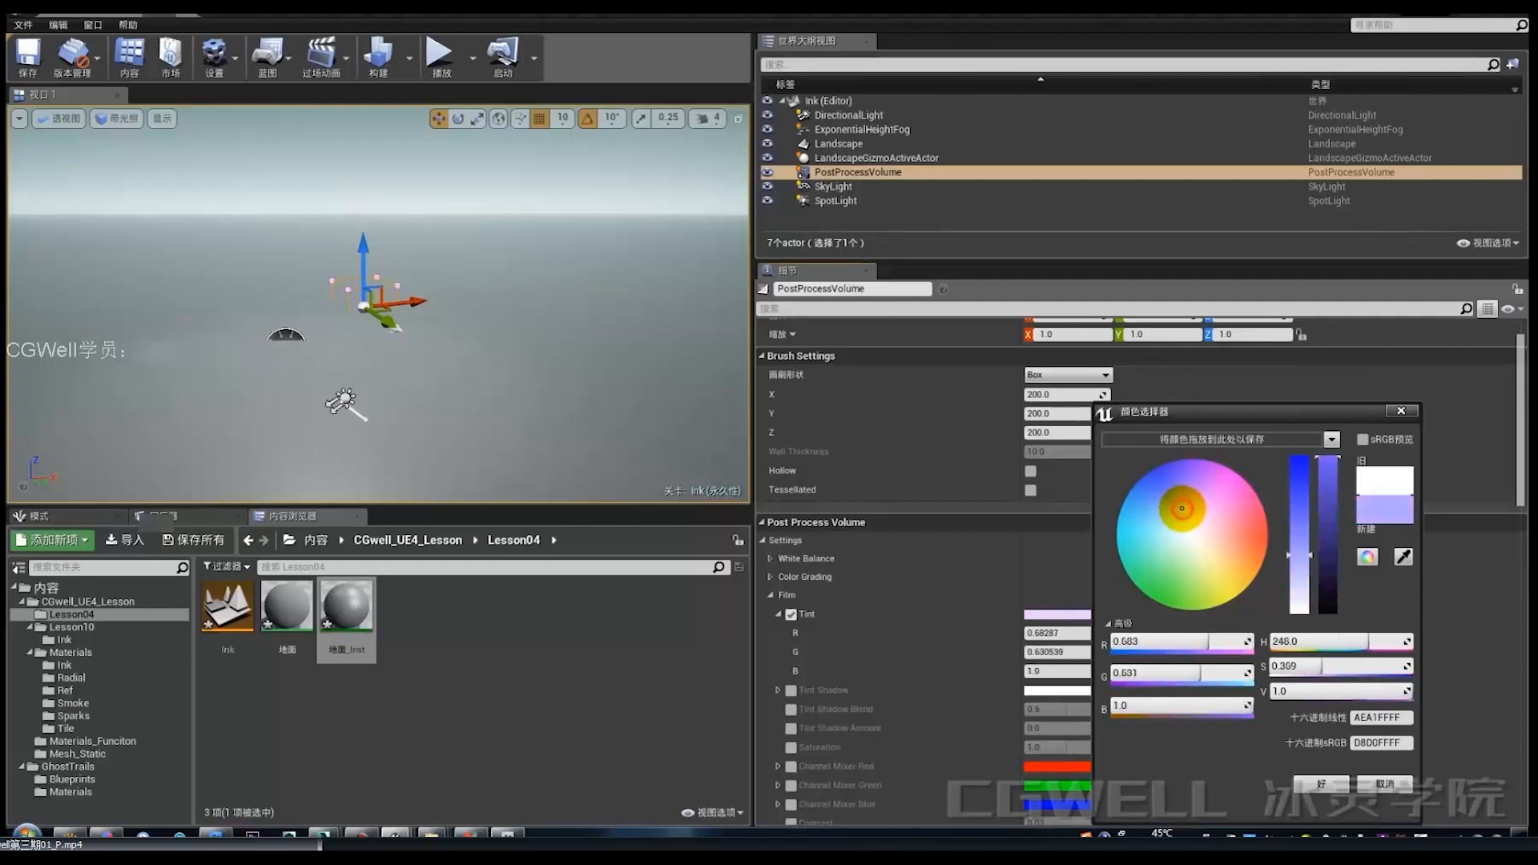
left_click(1321, 784)
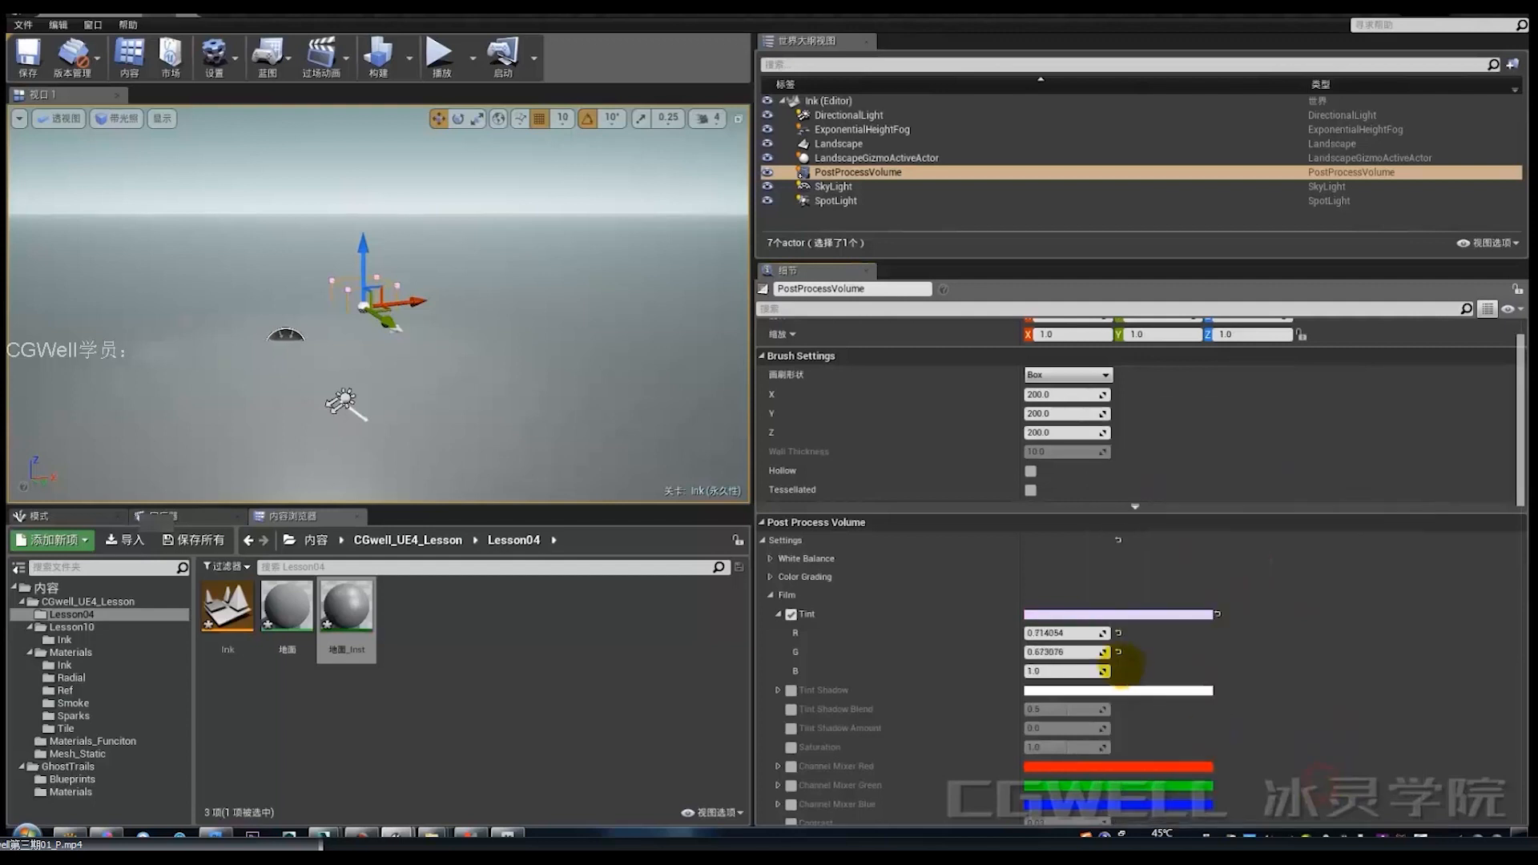
Enable the PostProcessVolume's Scene Color Tint and set it to a pale blue of about R 0.86, G 0.98, B 1.0.
scroll(813, 673, "down", 3)
scroll(801, 689, "down", 3)
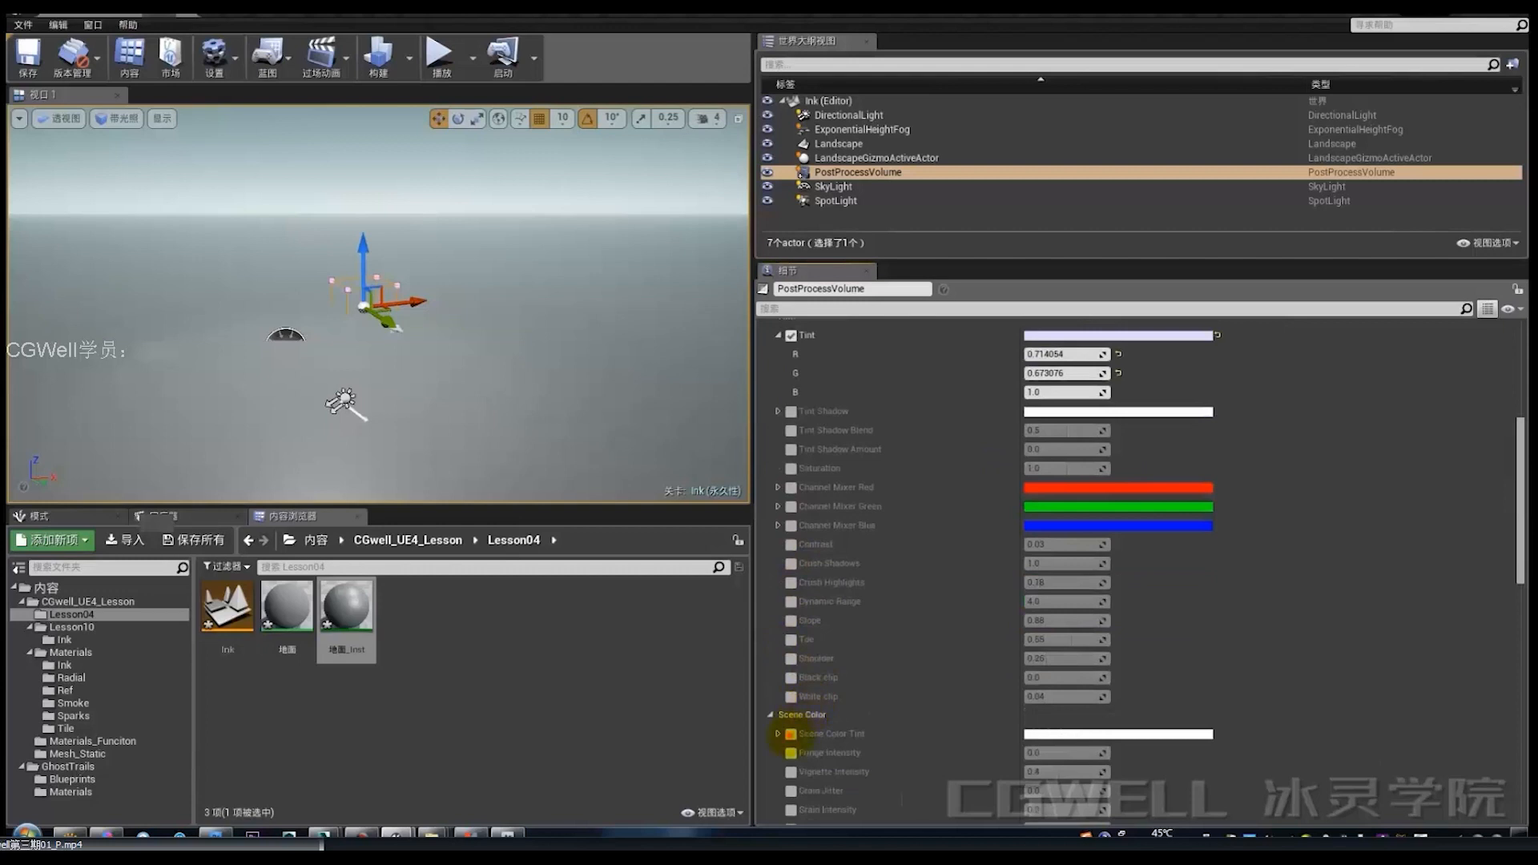
left_click(791, 734)
left_click(1065, 734)
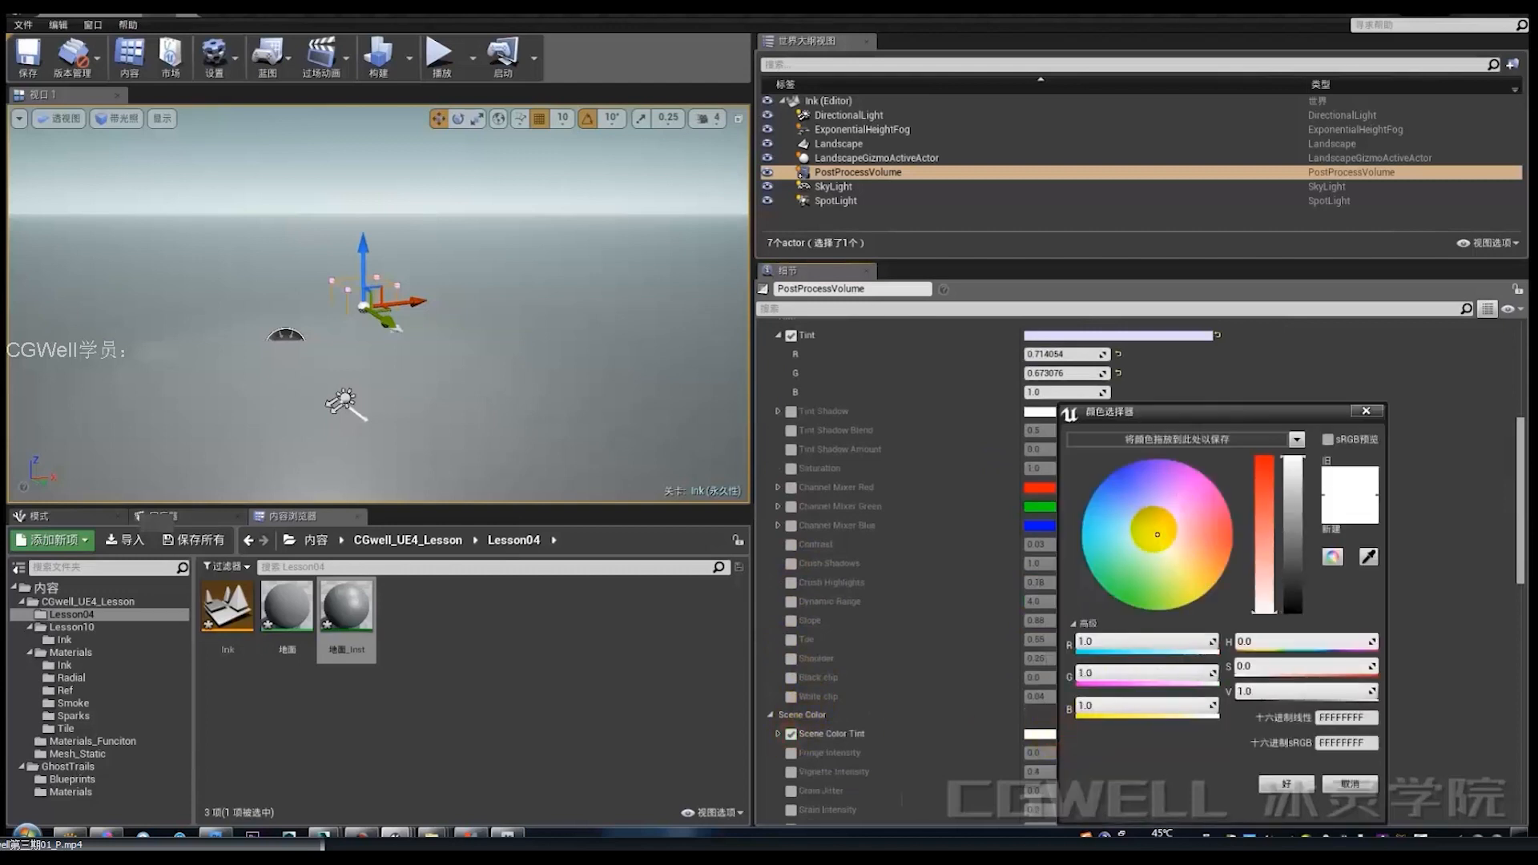
left_click_drag(1157, 533, 1147, 533)
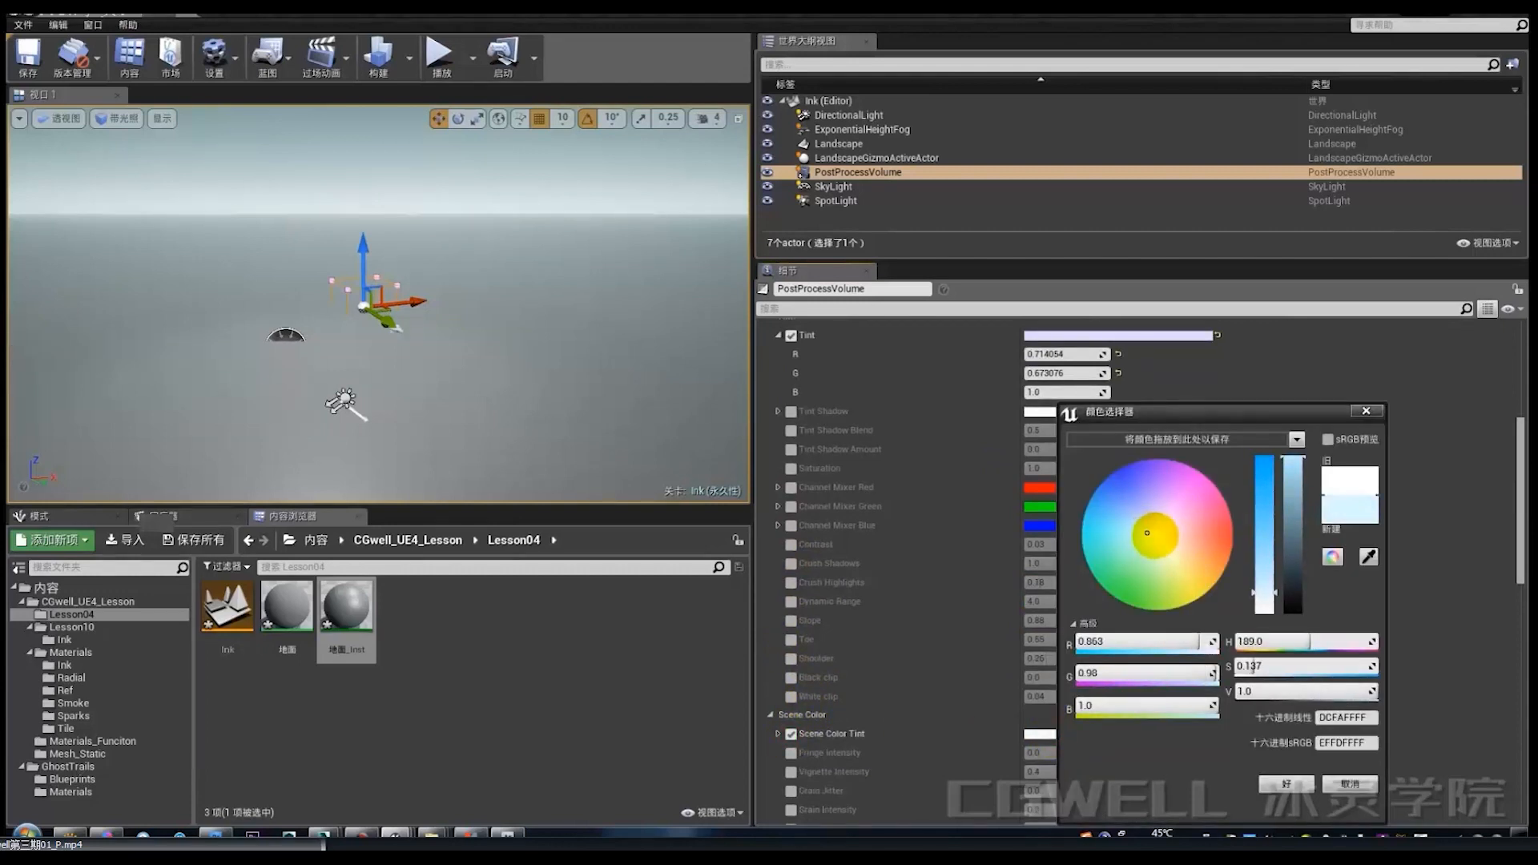
left_click(1285, 784)
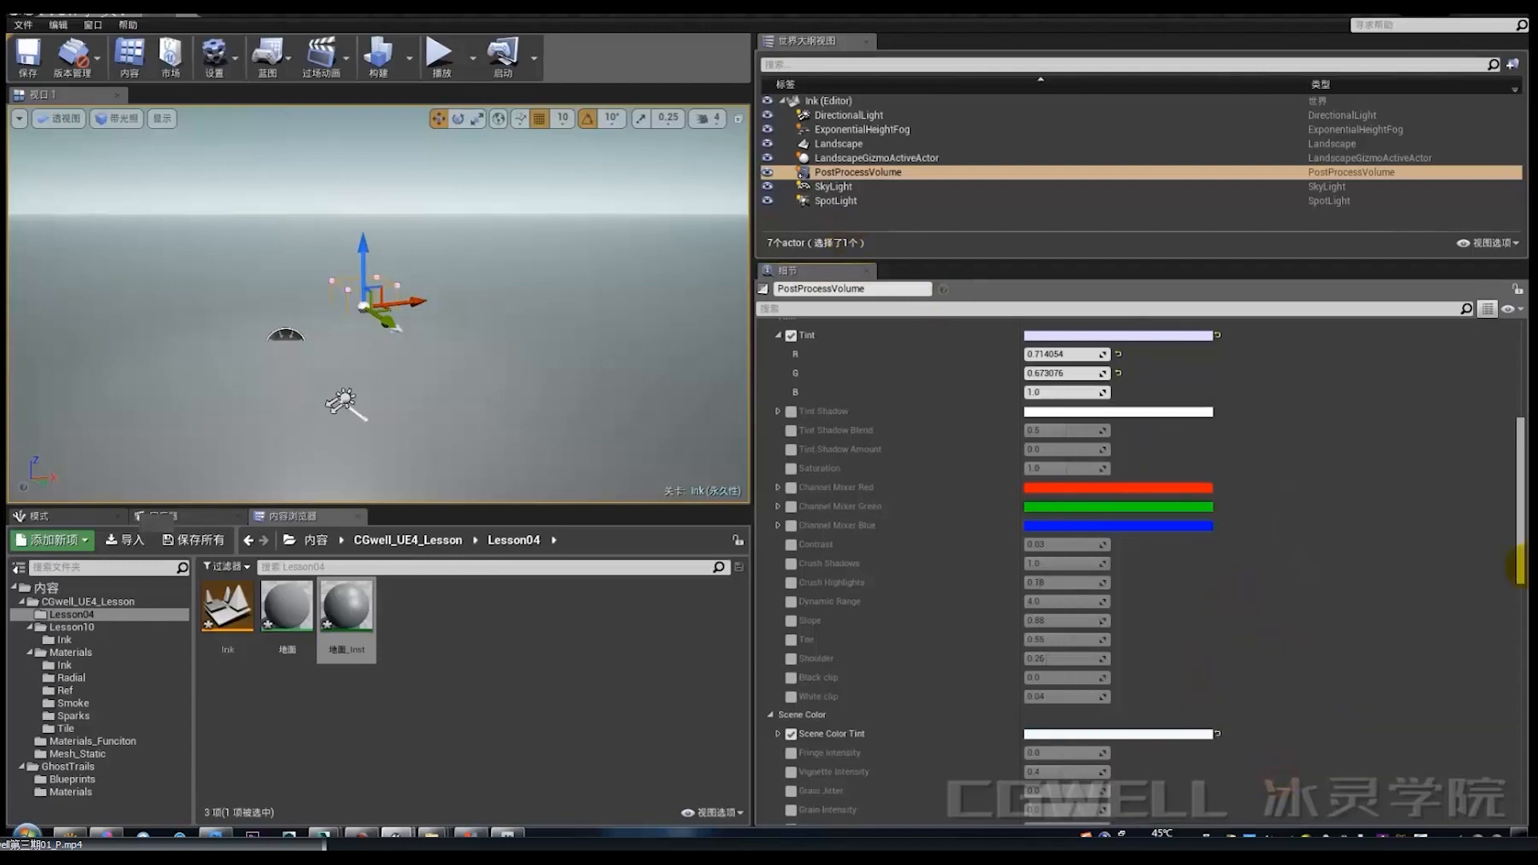
Lighten the Film Tint to a very pale blue of about R 0.90, G 0.92, B 1.0.
left_click_drag(1520, 517, 1519, 760)
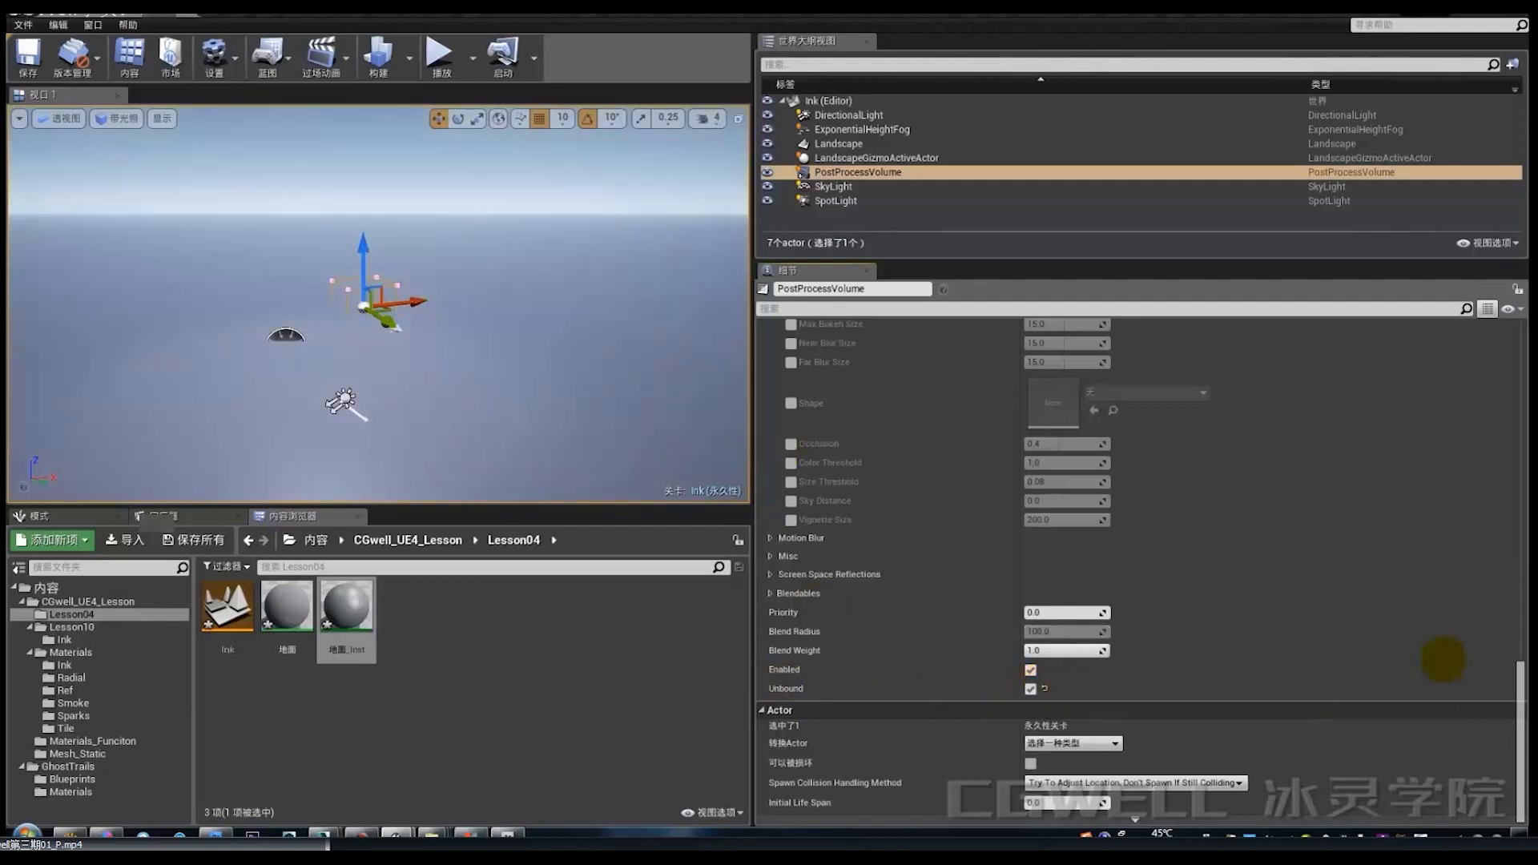
left_click_drag(1520, 681, 1520, 325)
left_click(1130, 664)
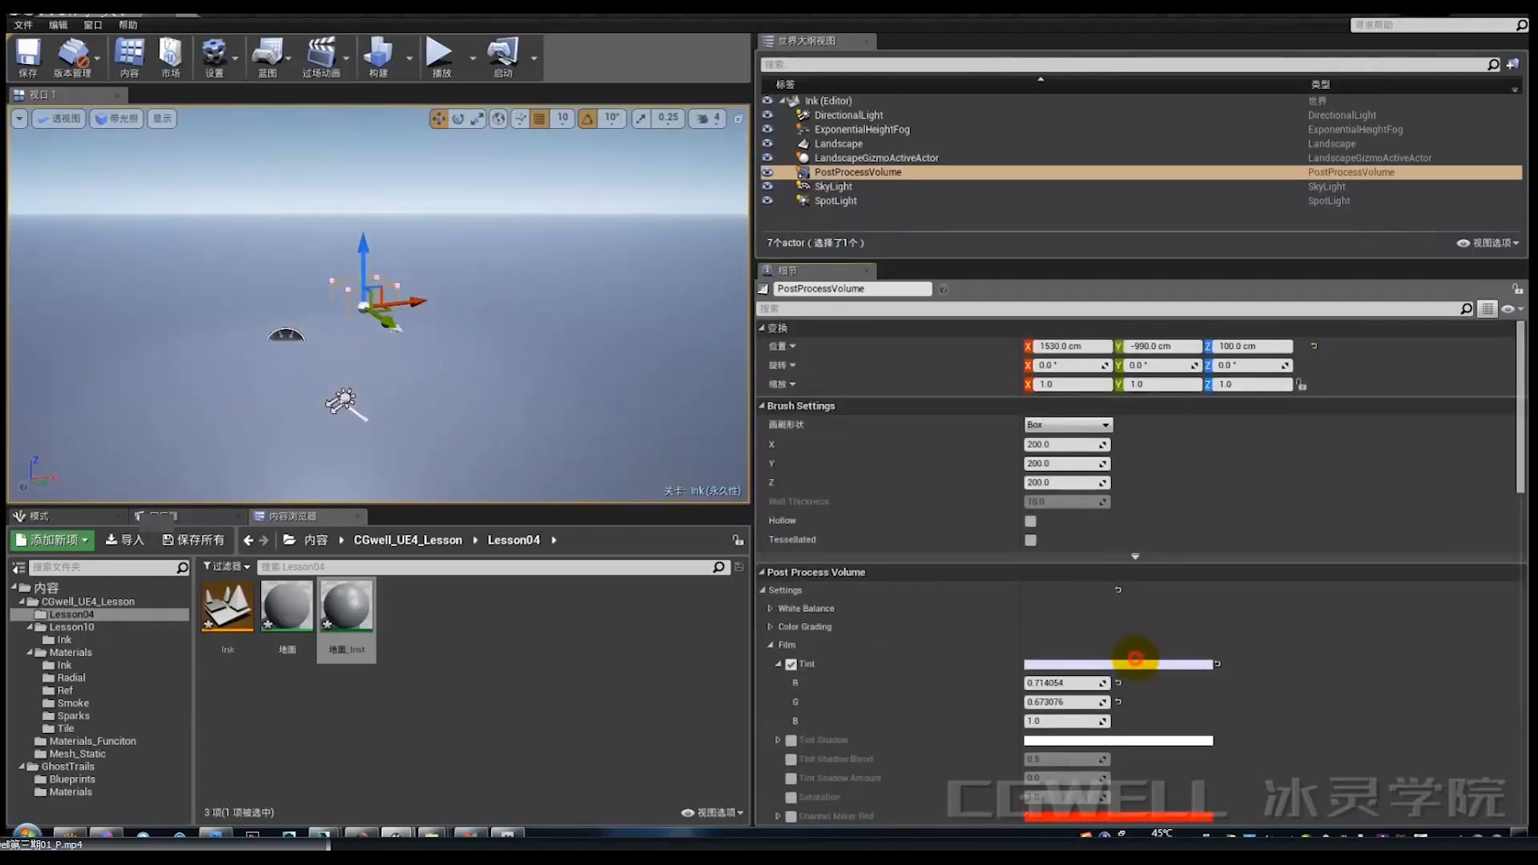
left_click_drag(1224, 513, 1229, 526)
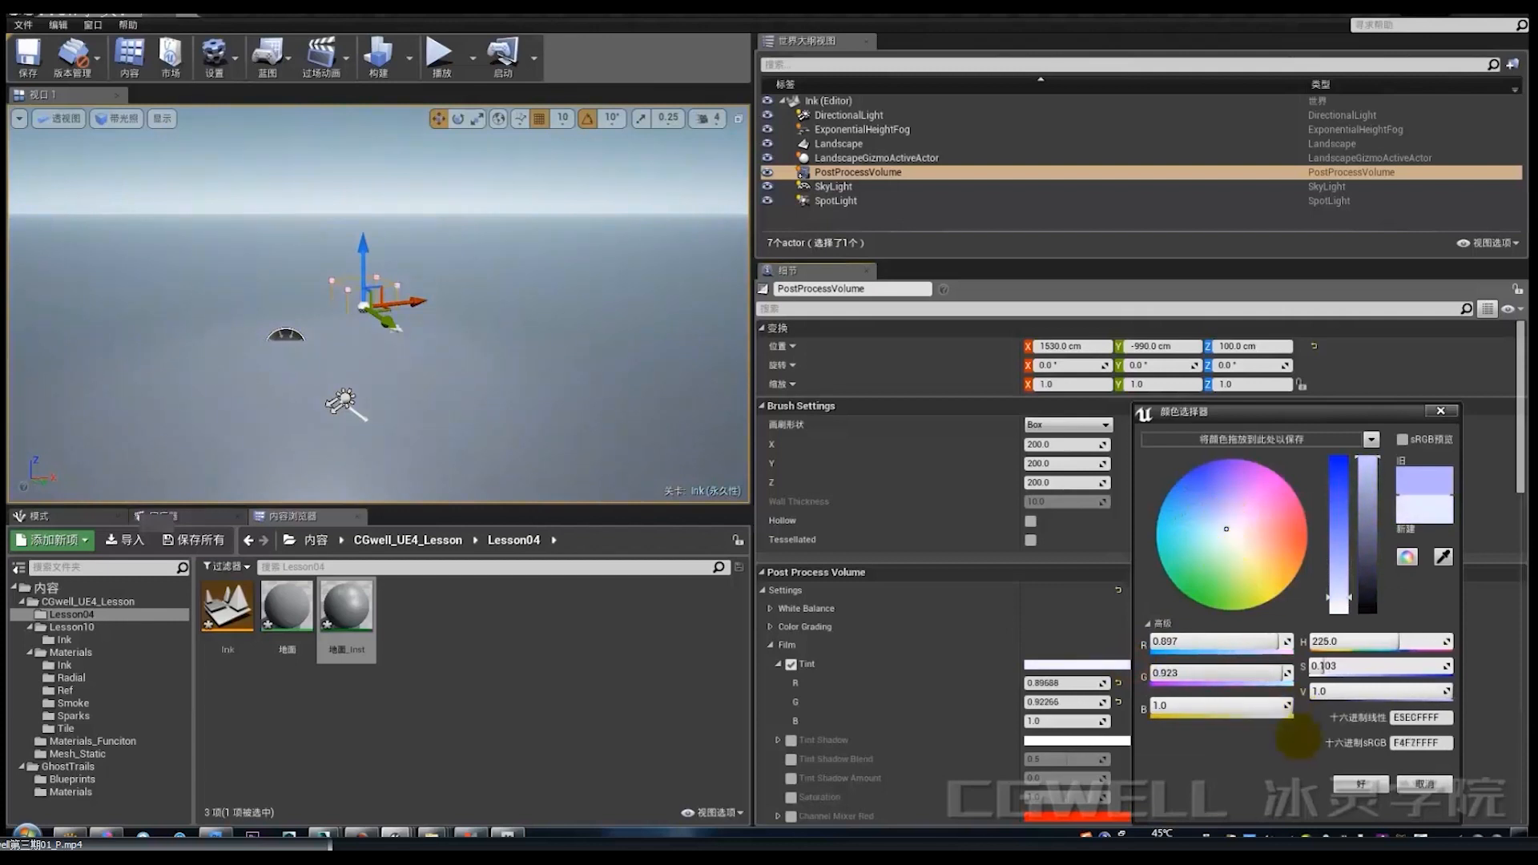
left_click(1354, 783)
Shift the Scene Color Tint to a pale cyan-green of about R 0.79, G 1.0, B 0.95.
scroll(1118, 657, "down", 5)
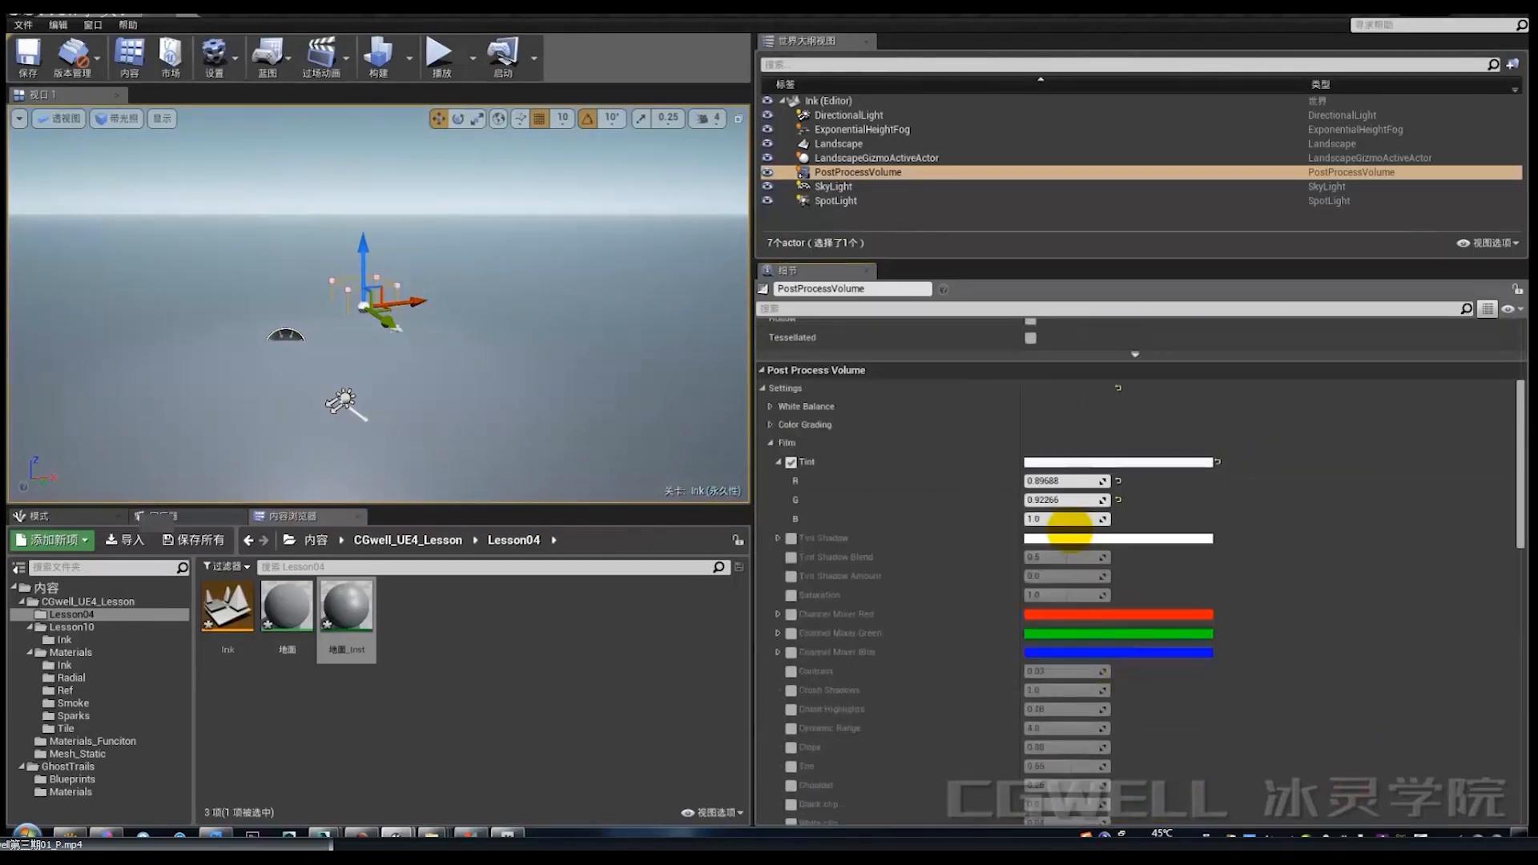
scroll(1069, 542, "down", 4)
left_click(1102, 708)
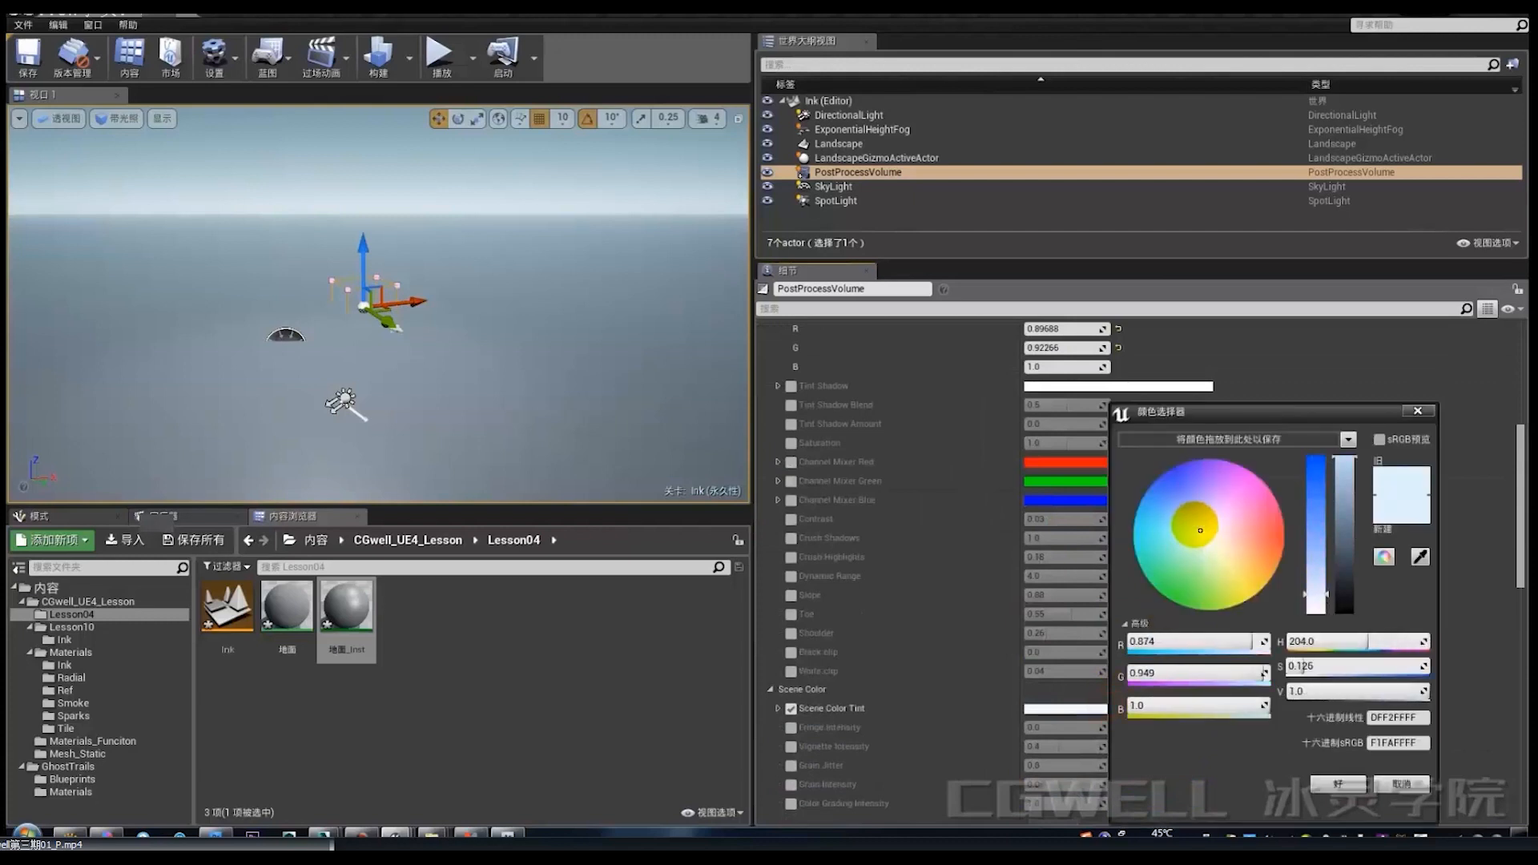
left_click_drag(1200, 530, 1195, 533)
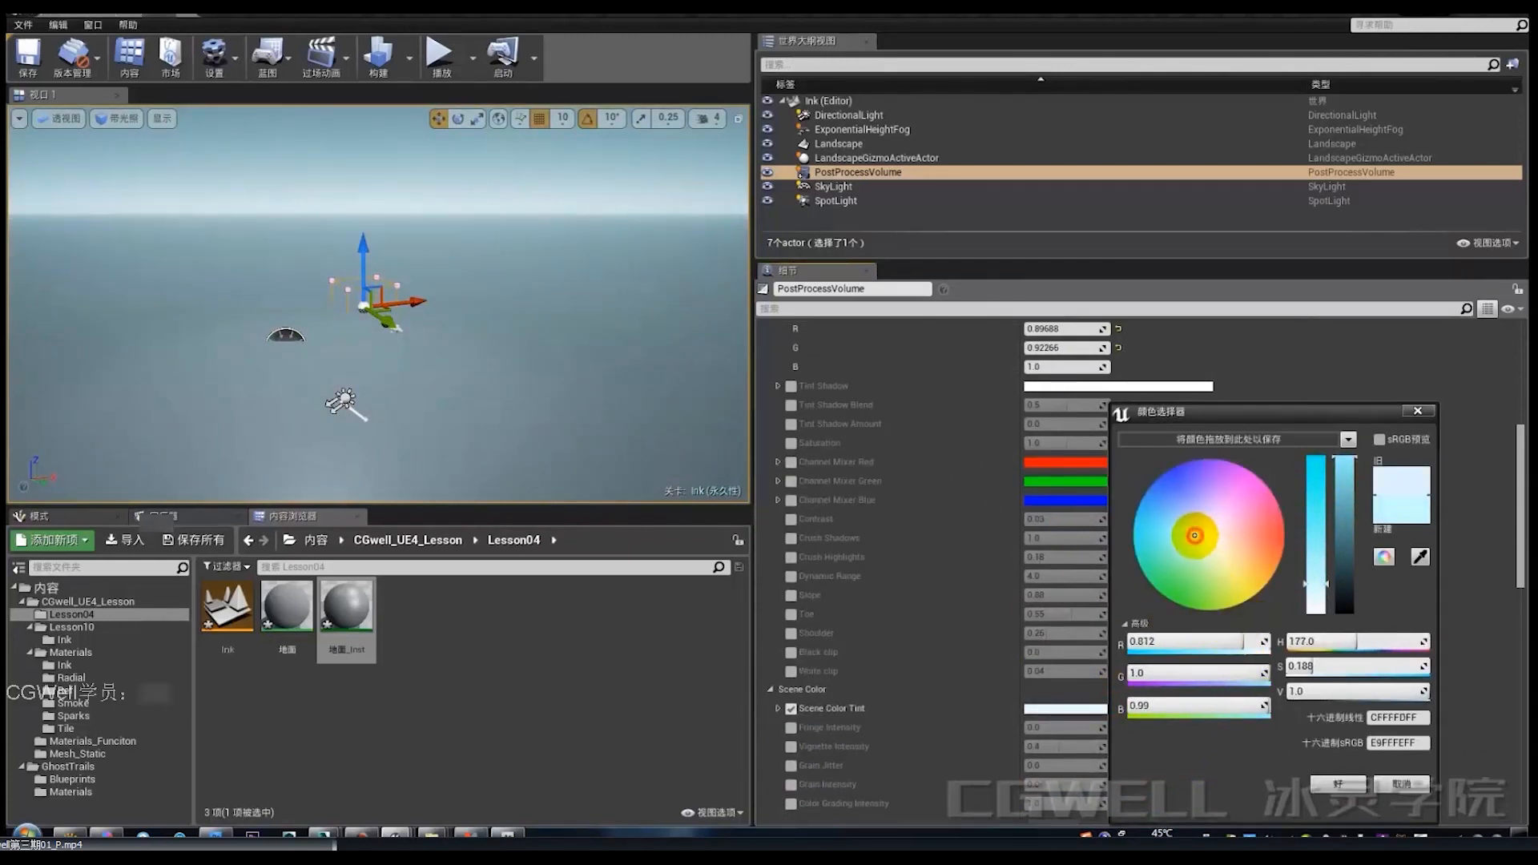
left_click_drag(1194, 536, 1194, 537)
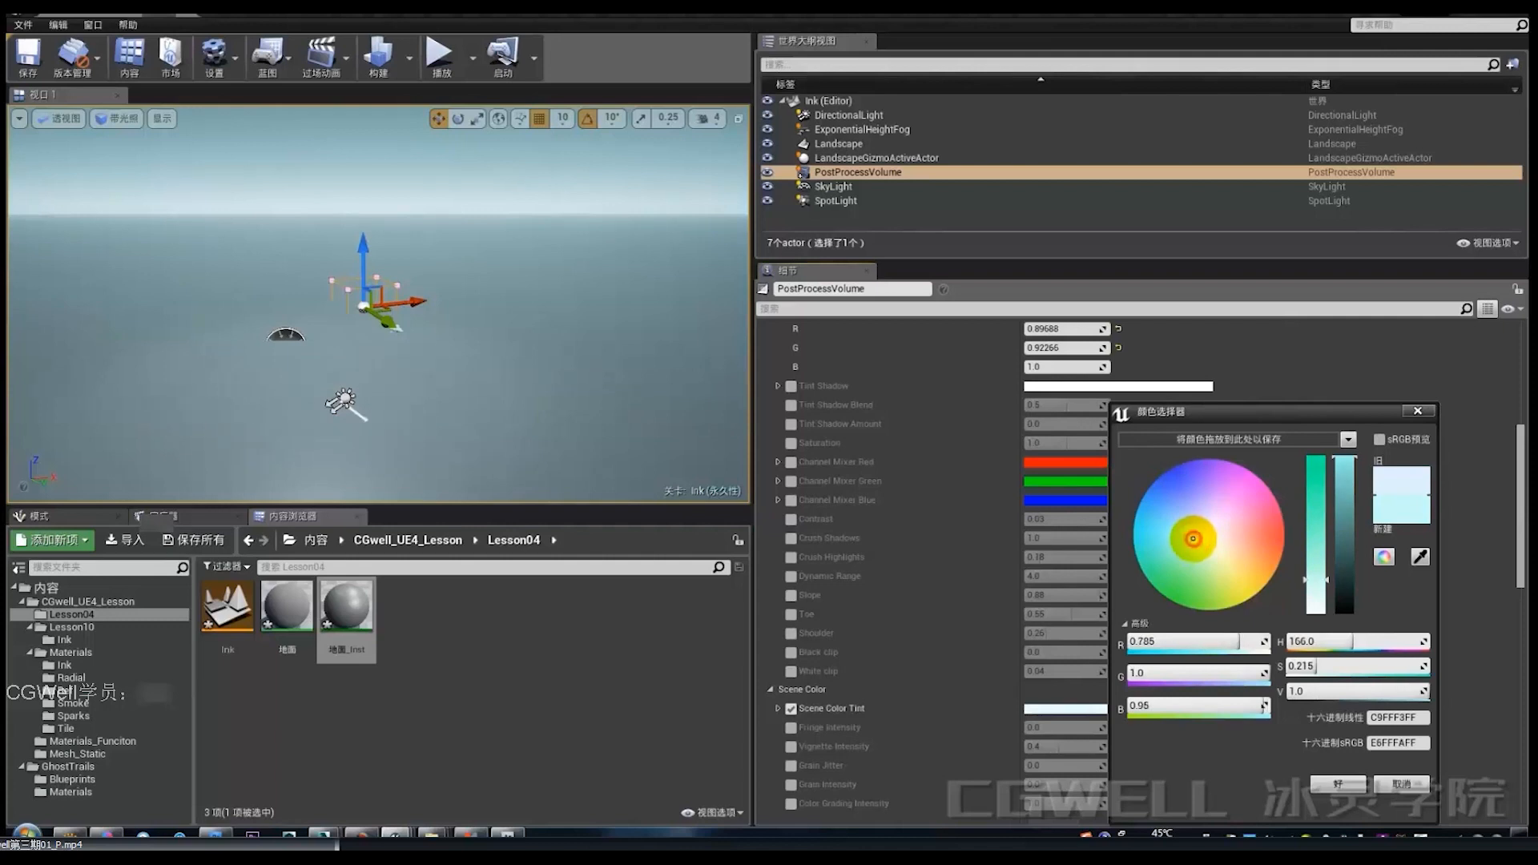
left_click(1328, 784)
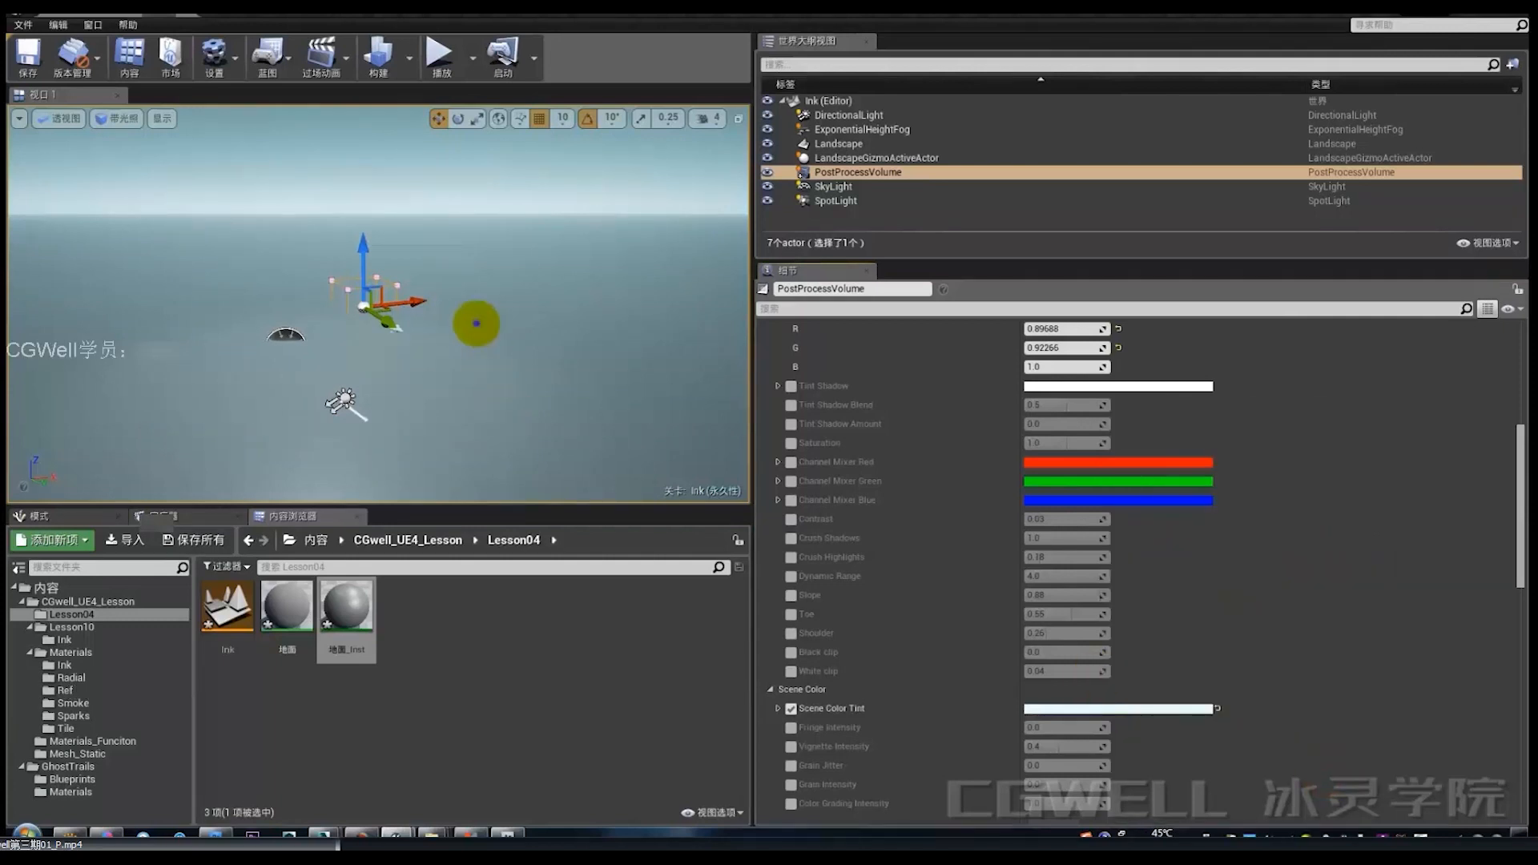
Try a Scene Color Fringe Intensity of about 4.08 and return it to 0.
right_click_drag(474, 322, 471, 367)
key("w")
key("e")
key("e")
key("s")
key("q")
key("w")
scroll(1122, 532, "down", 3)
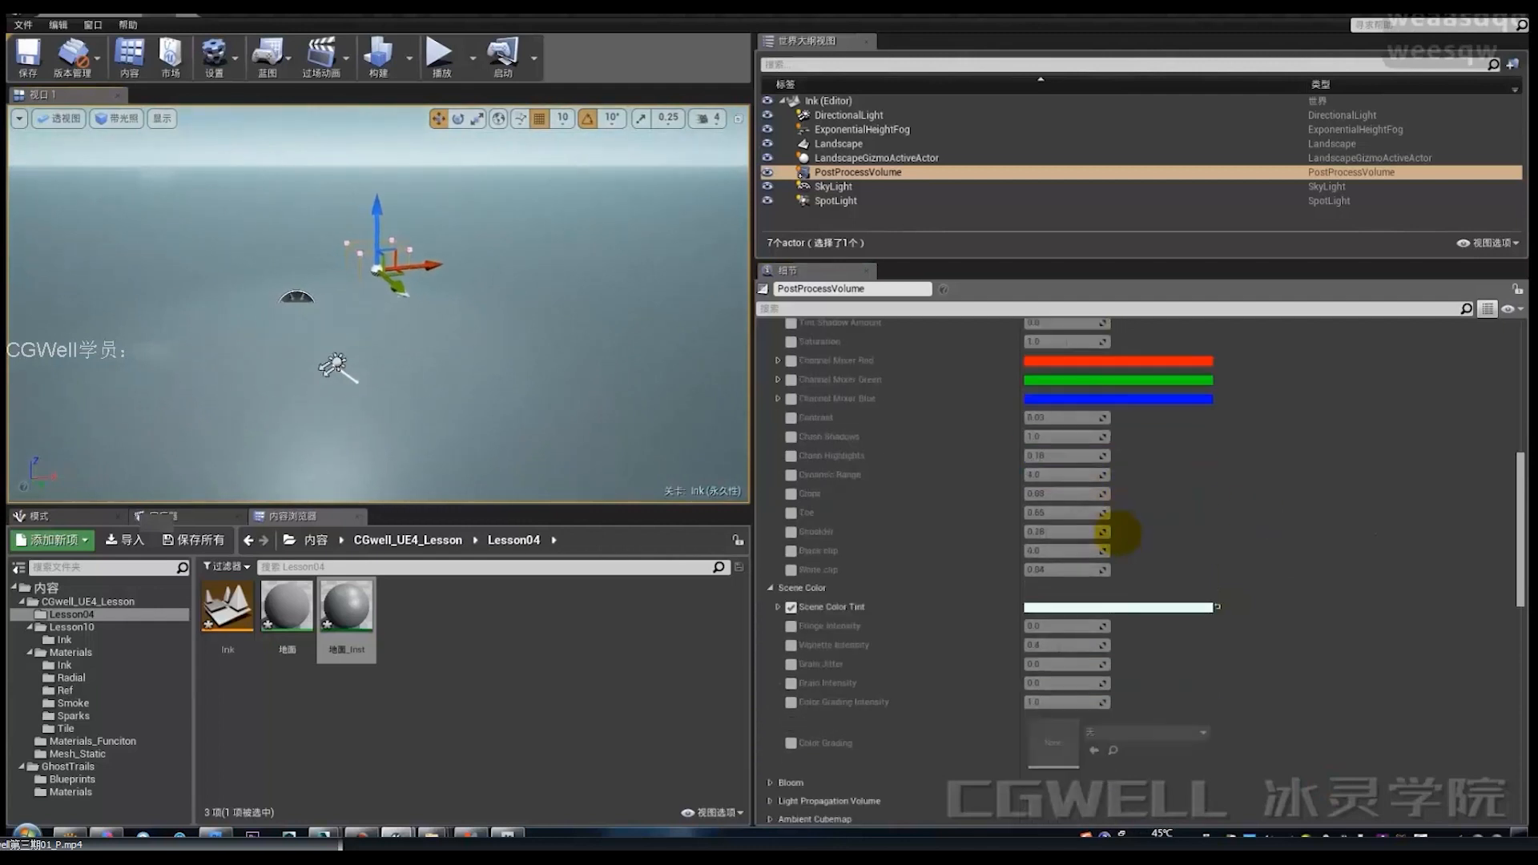
scroll(874, 616, "down", 1)
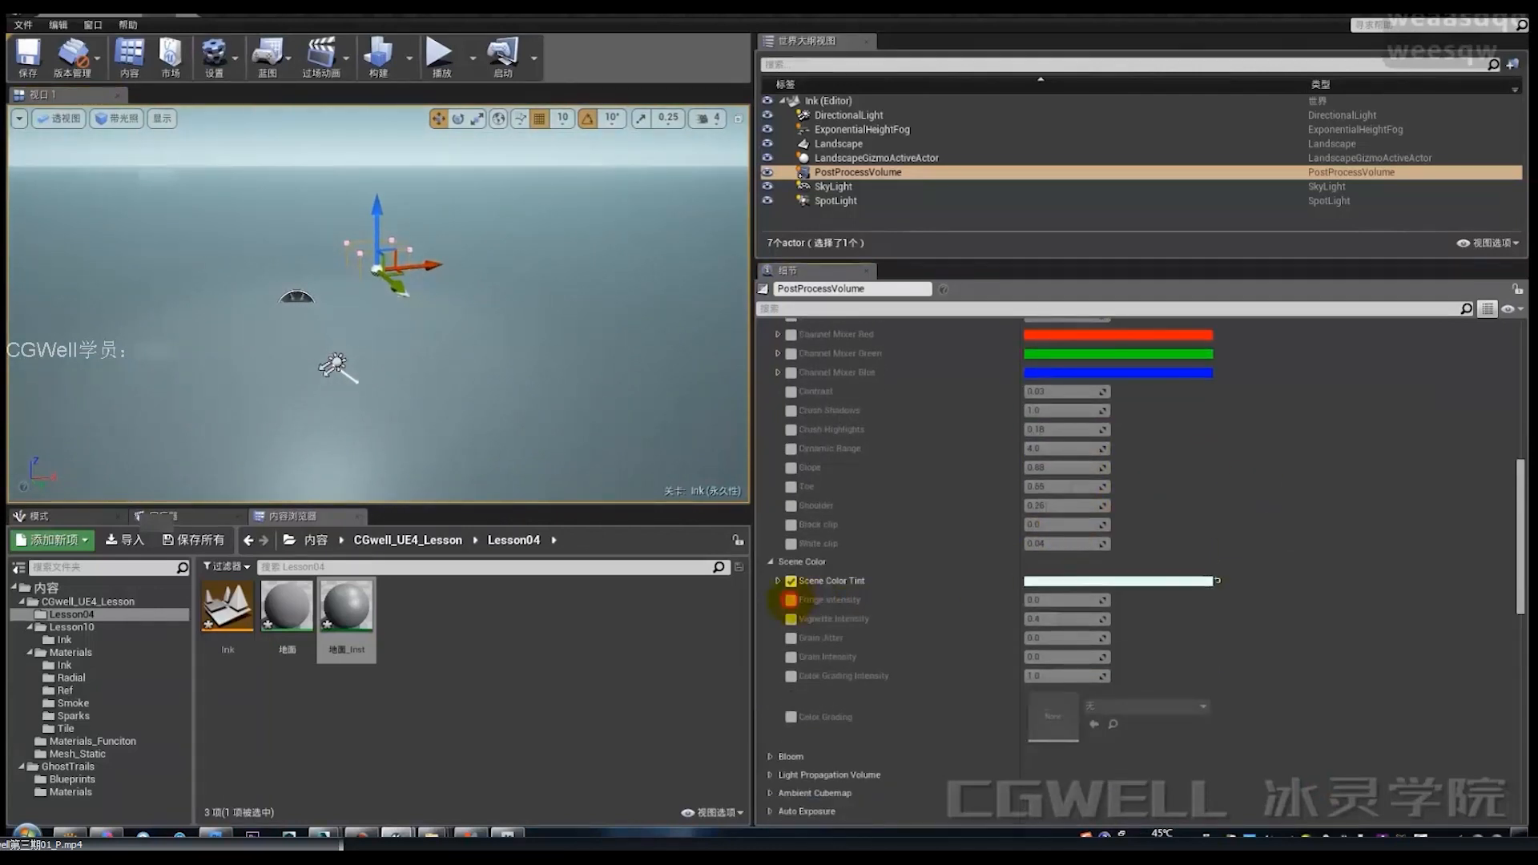
left_click(1047, 600)
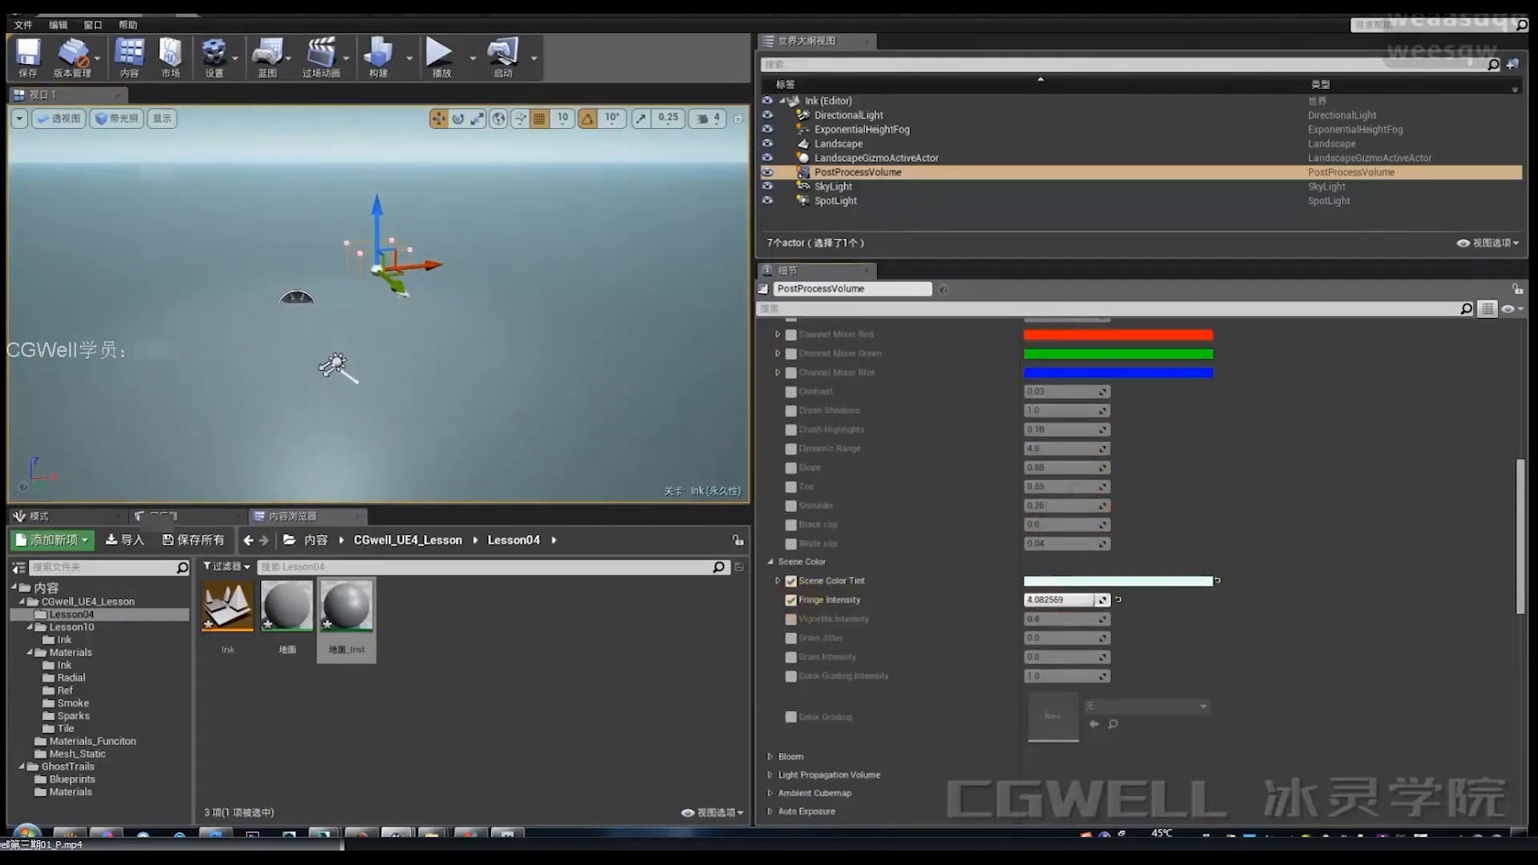
left_click_drag(1046, 600, 969, 613)
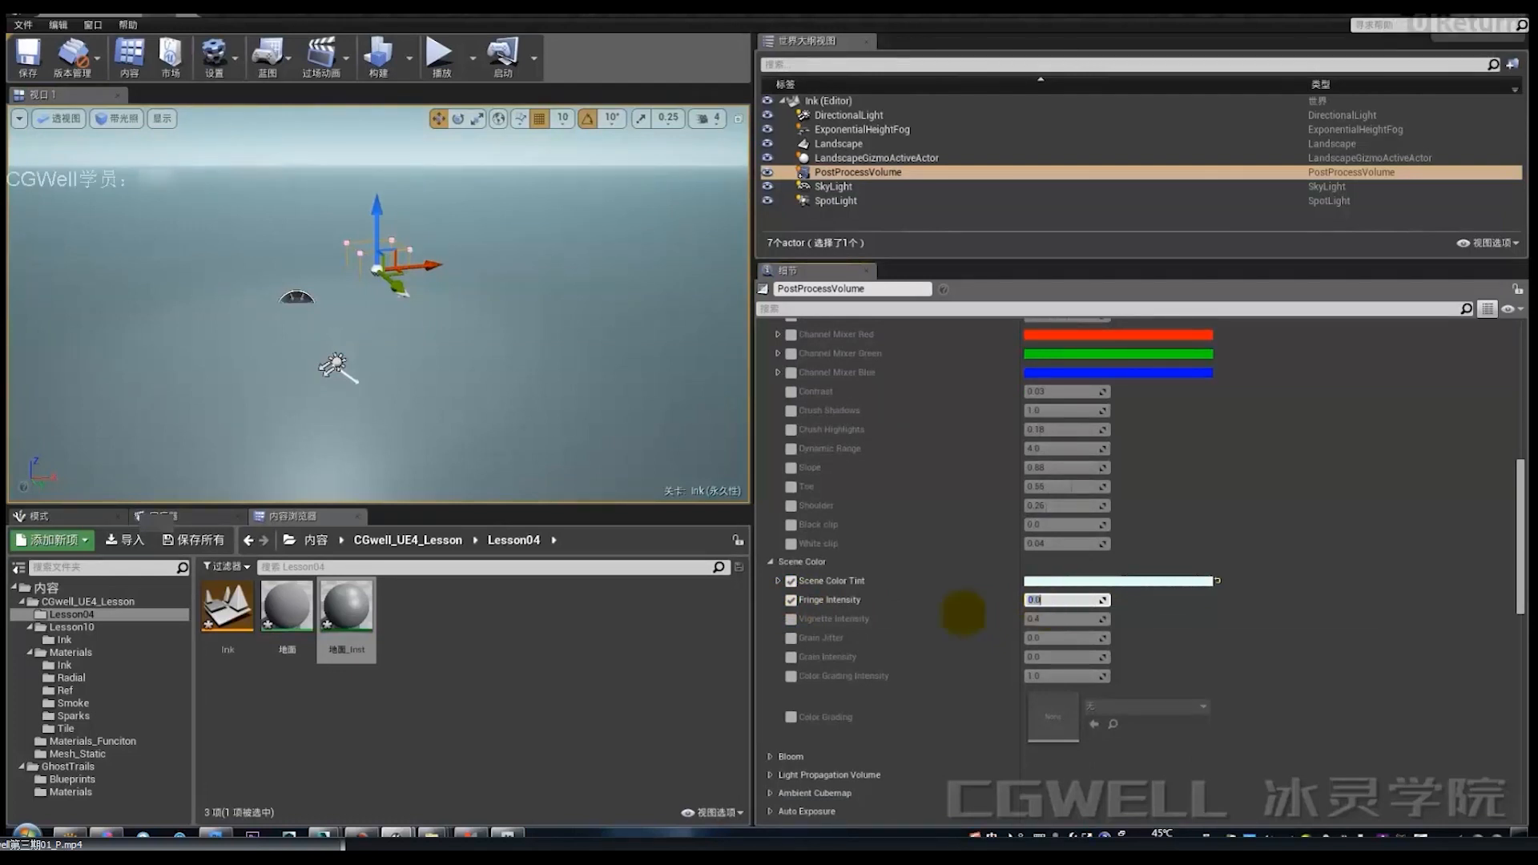
Enable Vignette Intensity at about 0.68 and Bloom Intensity at about 2.1 in the post process settings.
left_click(791, 619)
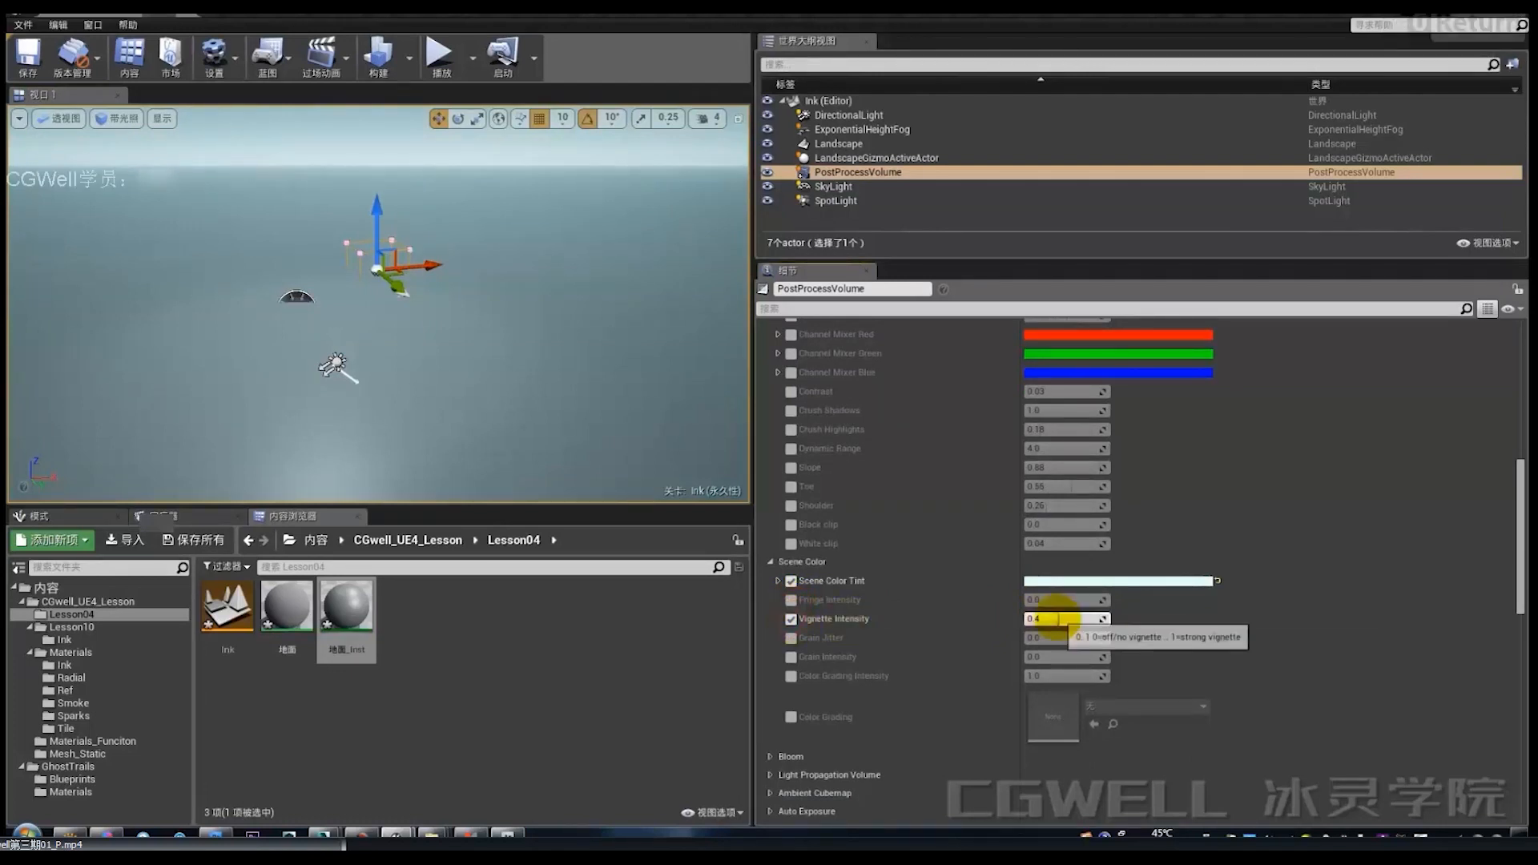
left_click_drag(1042, 619, 1065, 619)
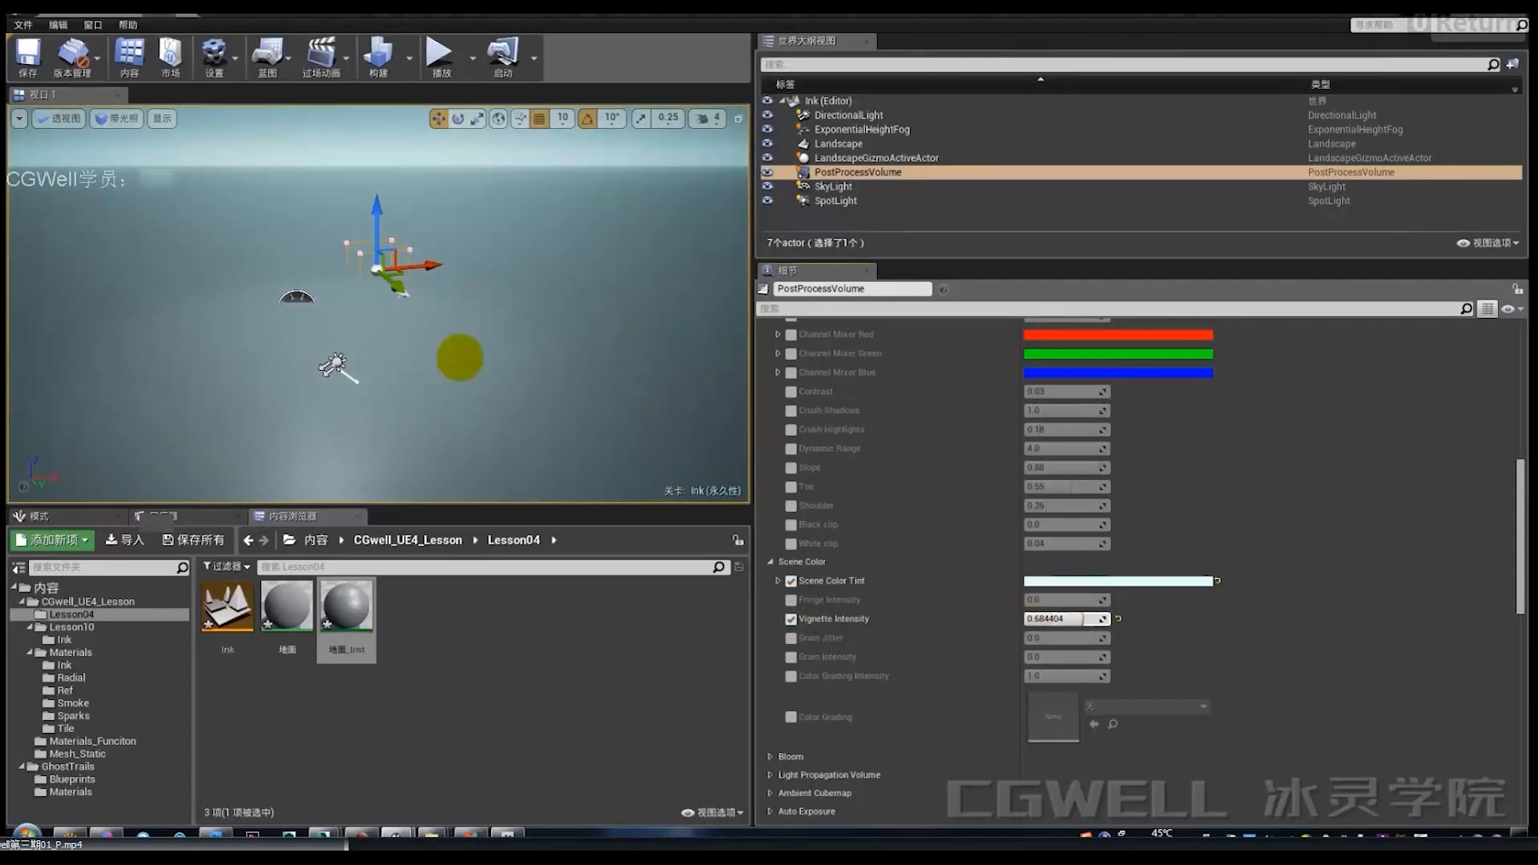
left_click_drag(1520, 553, 1520, 597)
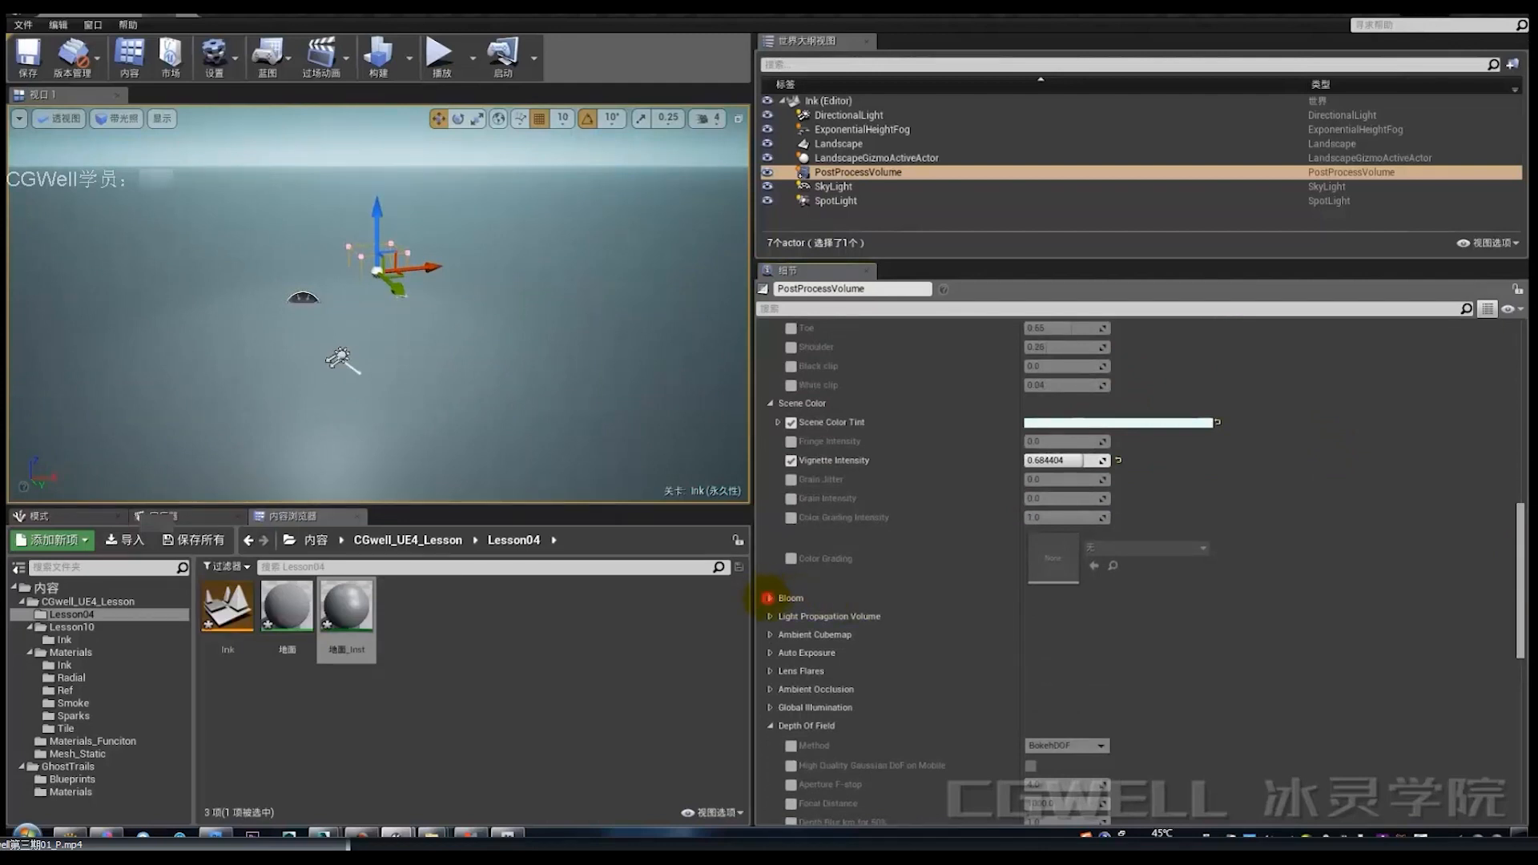
left_click(770, 598)
left_click(791, 617)
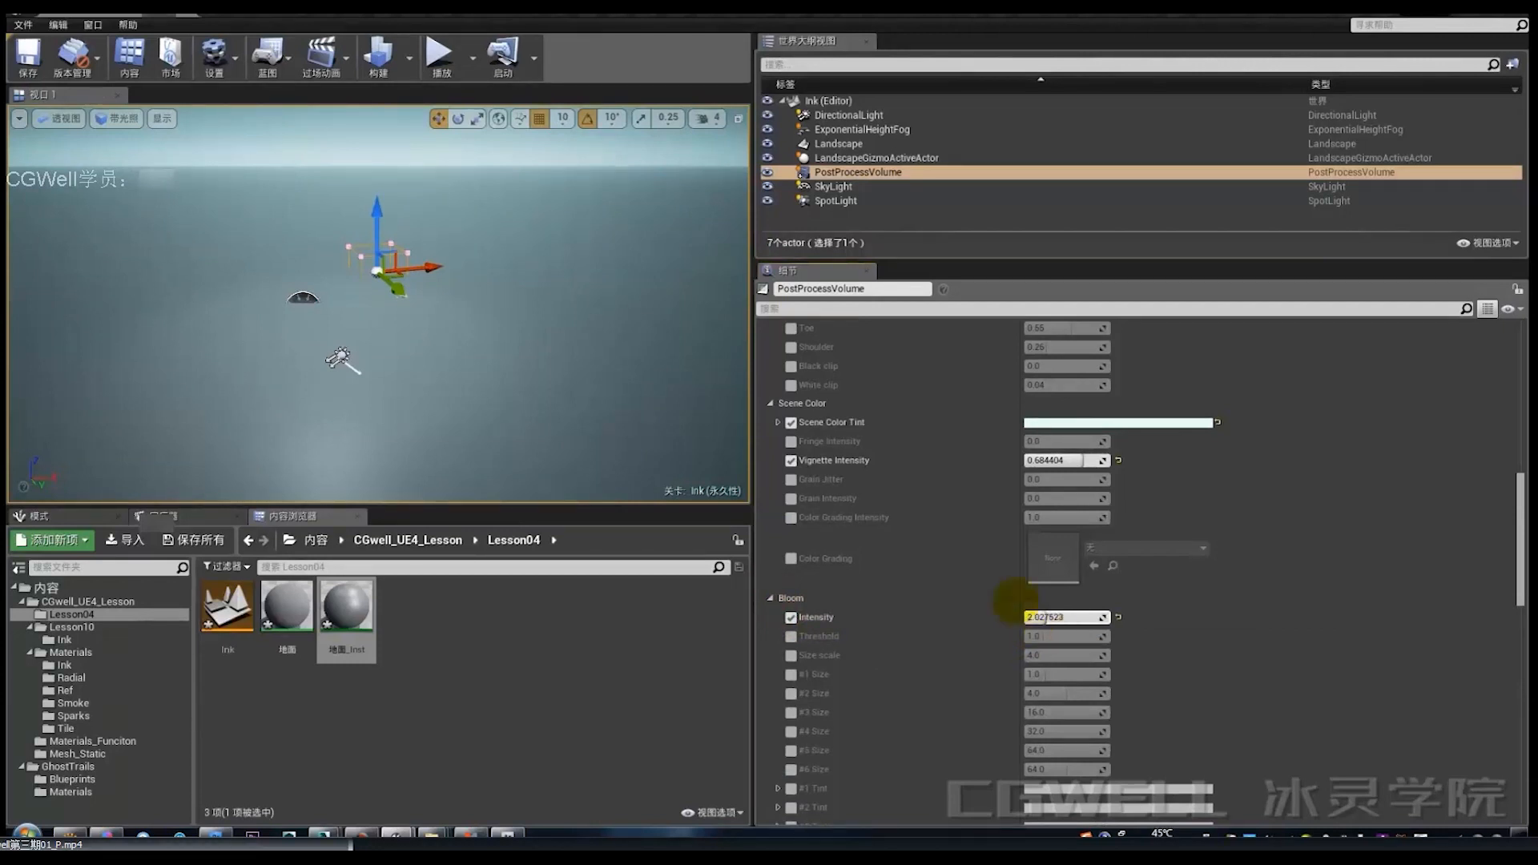
right_click_drag(473, 282, 472, 268)
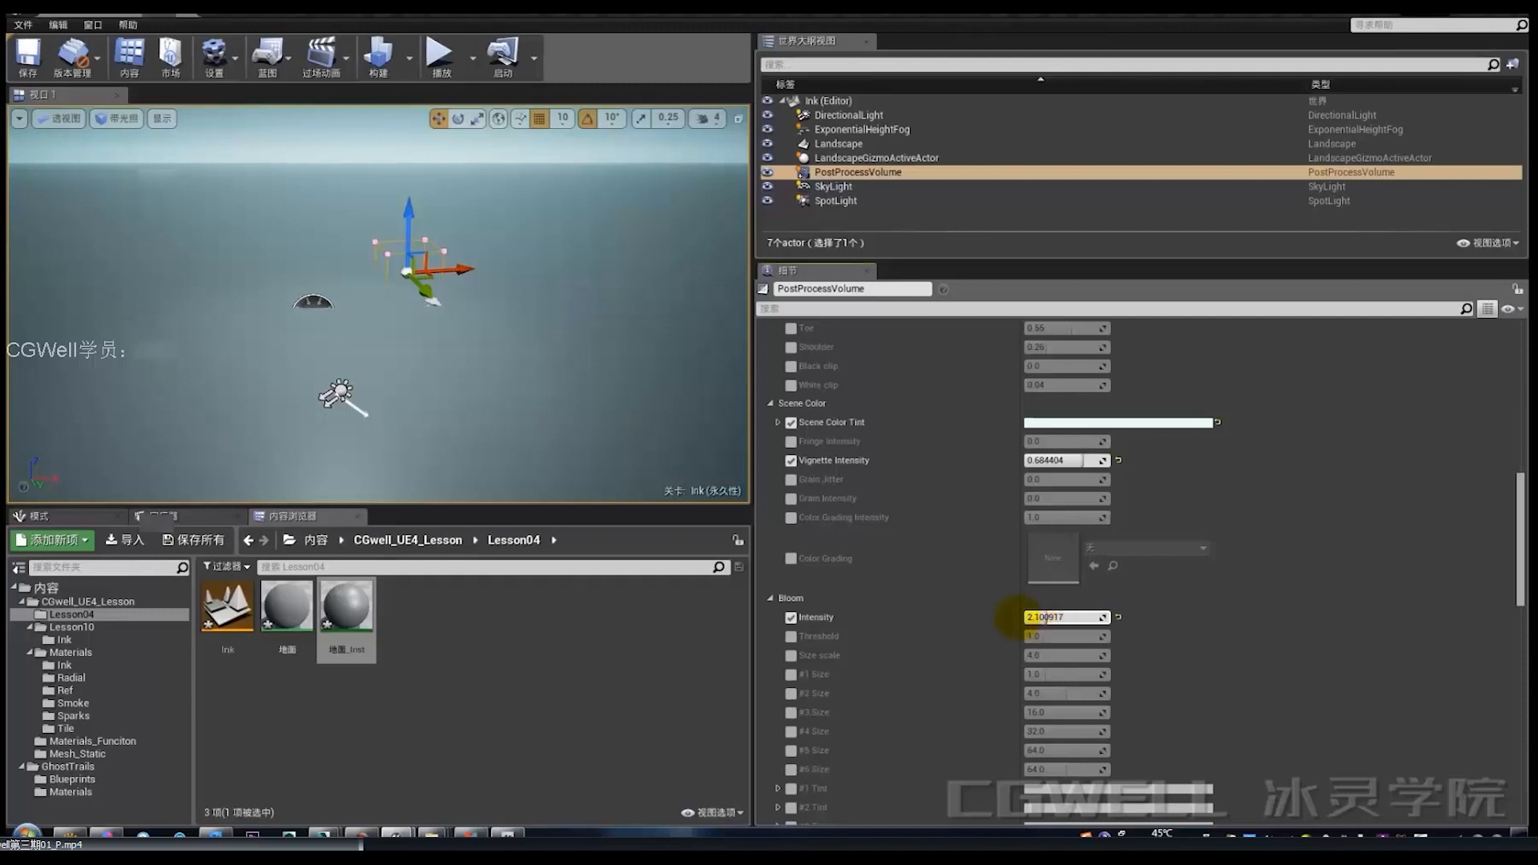
Enable the Auto Exposure Min Brightness and Max Brightness and set both to 0.5.
scroll(1056, 629, "down", 2)
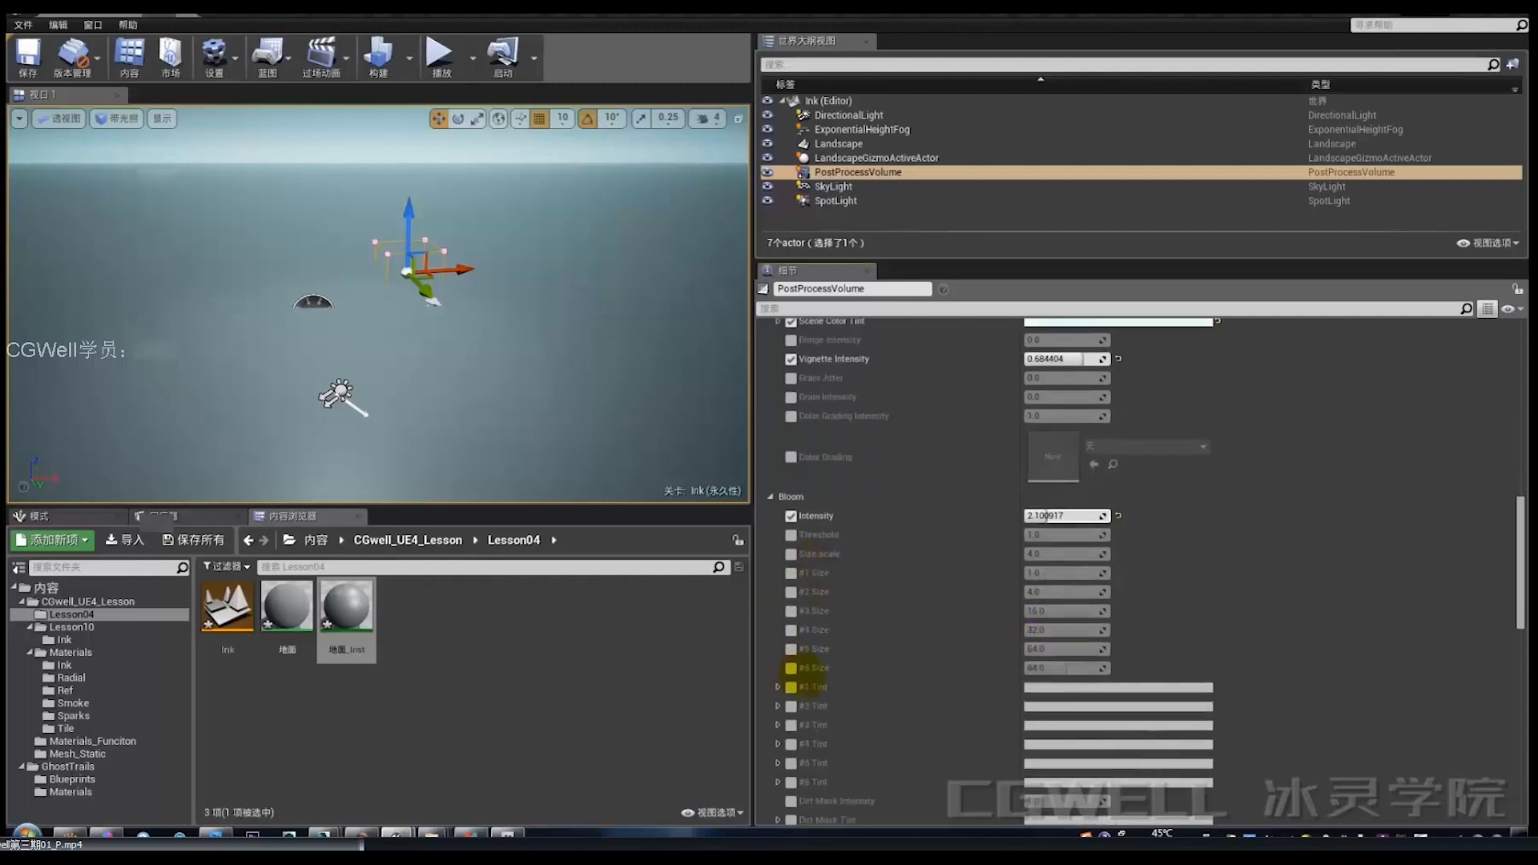
scroll(790, 668, "down", 4)
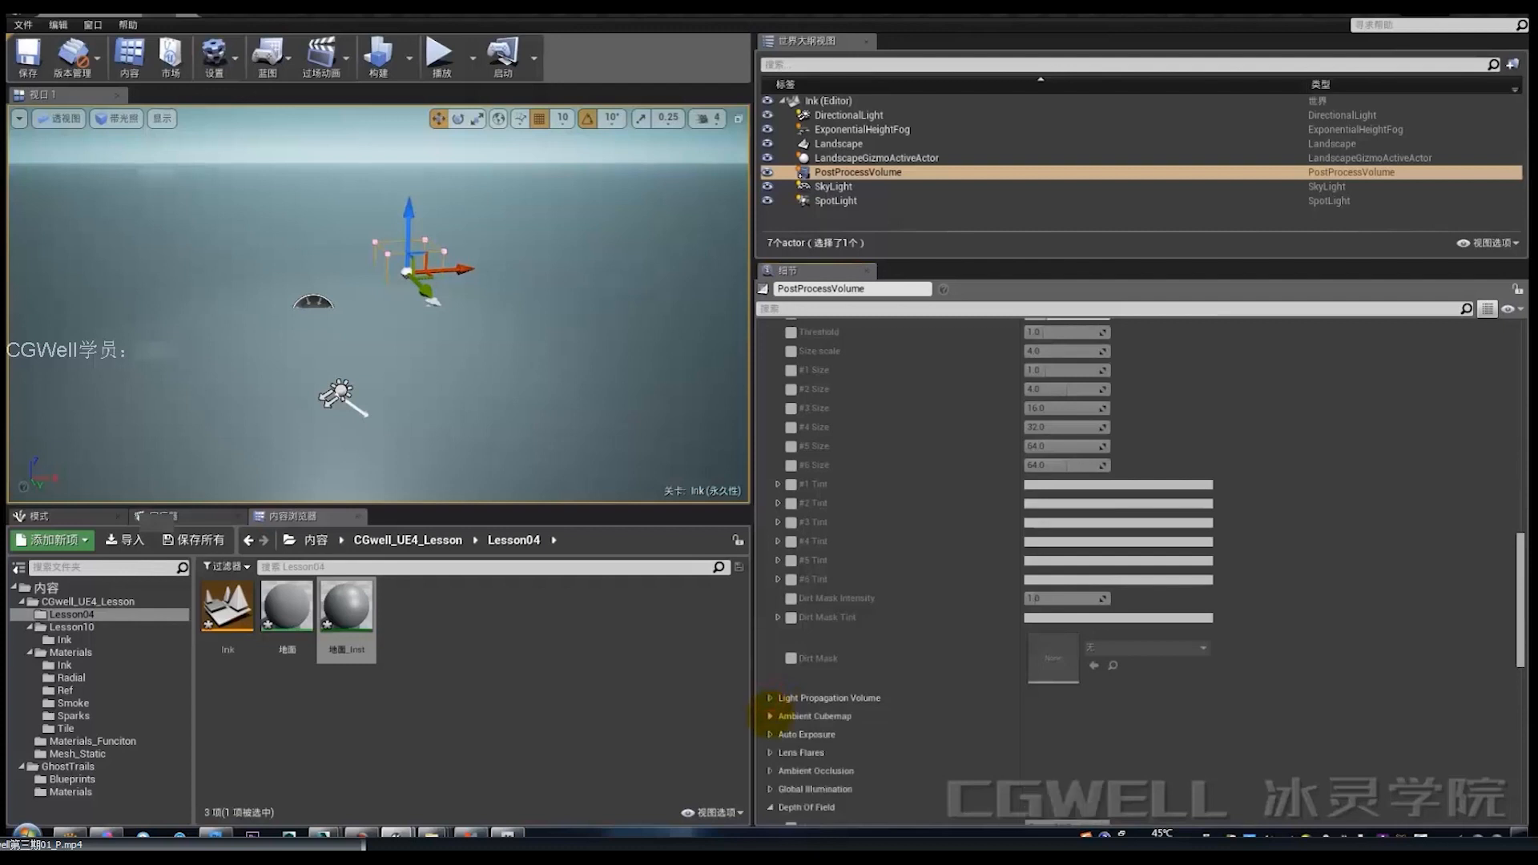
scroll(817, 677, "down", 2)
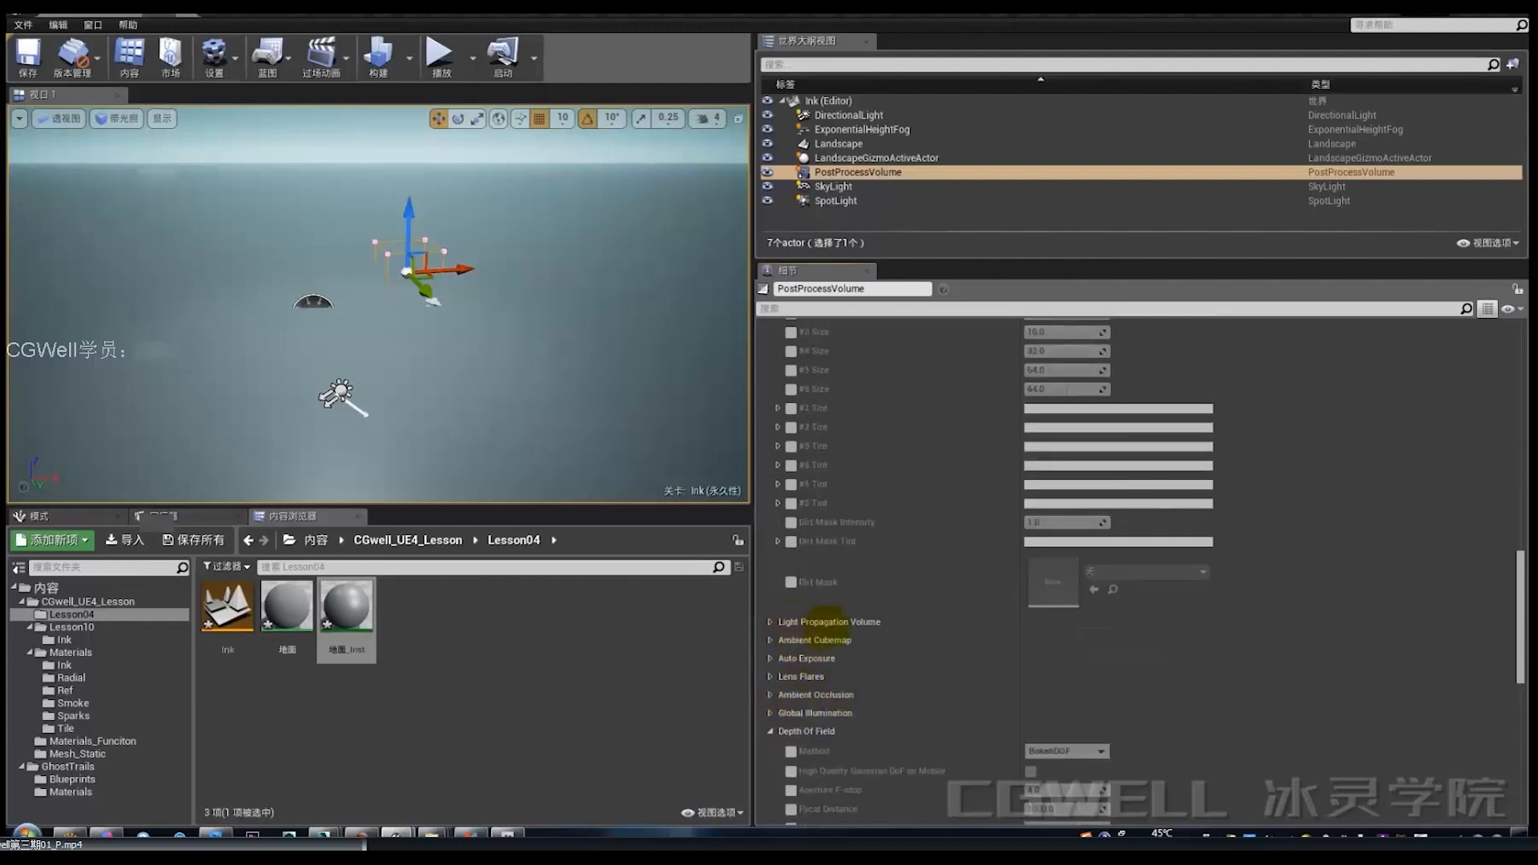
scroll(839, 619, "down", 1)
scroll(856, 595, "down", 1)
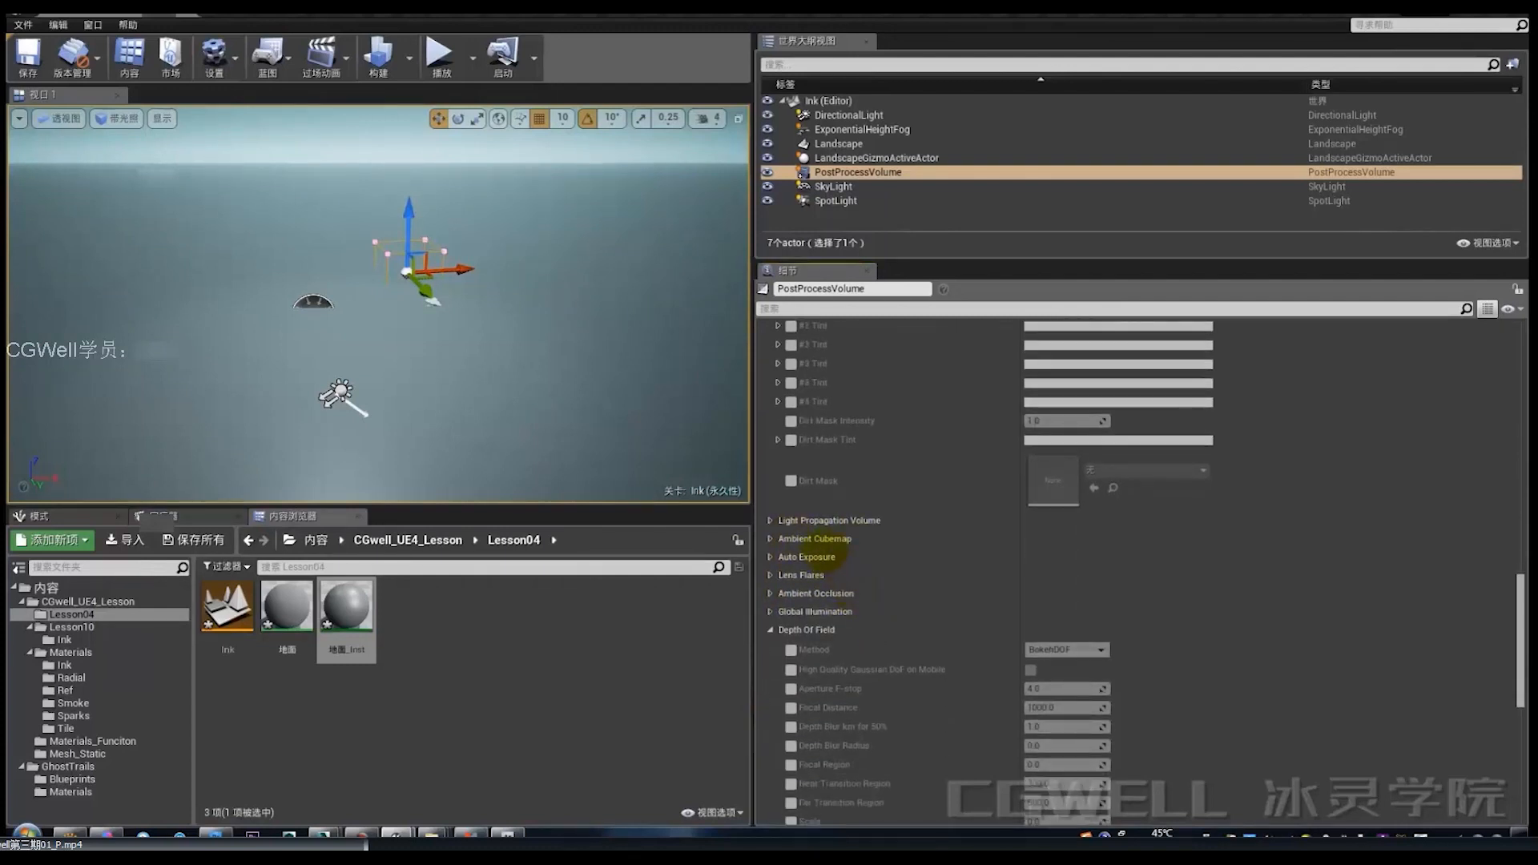
left_click(770, 556)
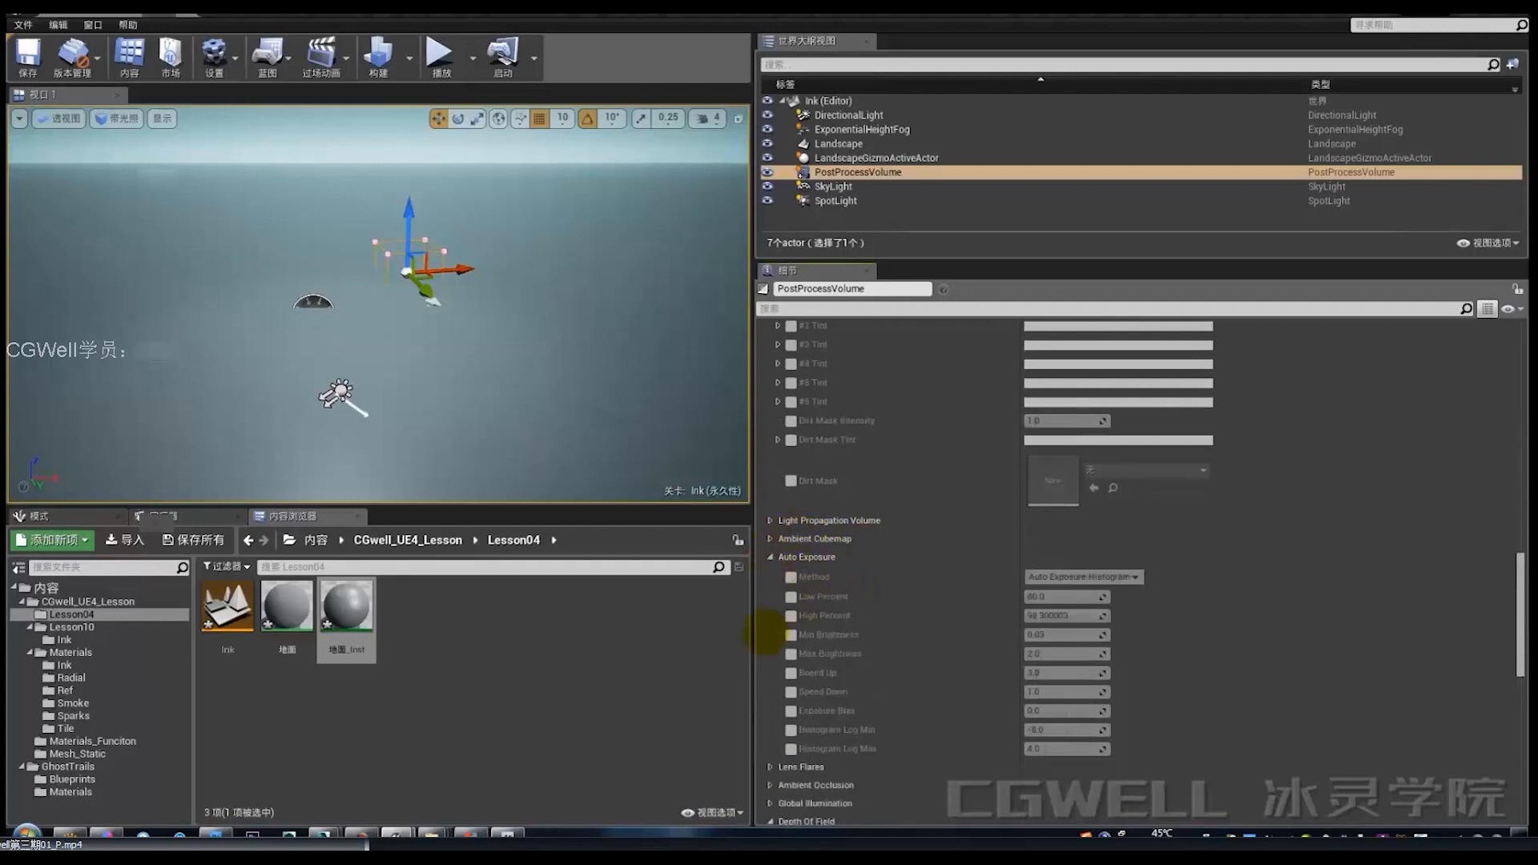
left_click(790, 635)
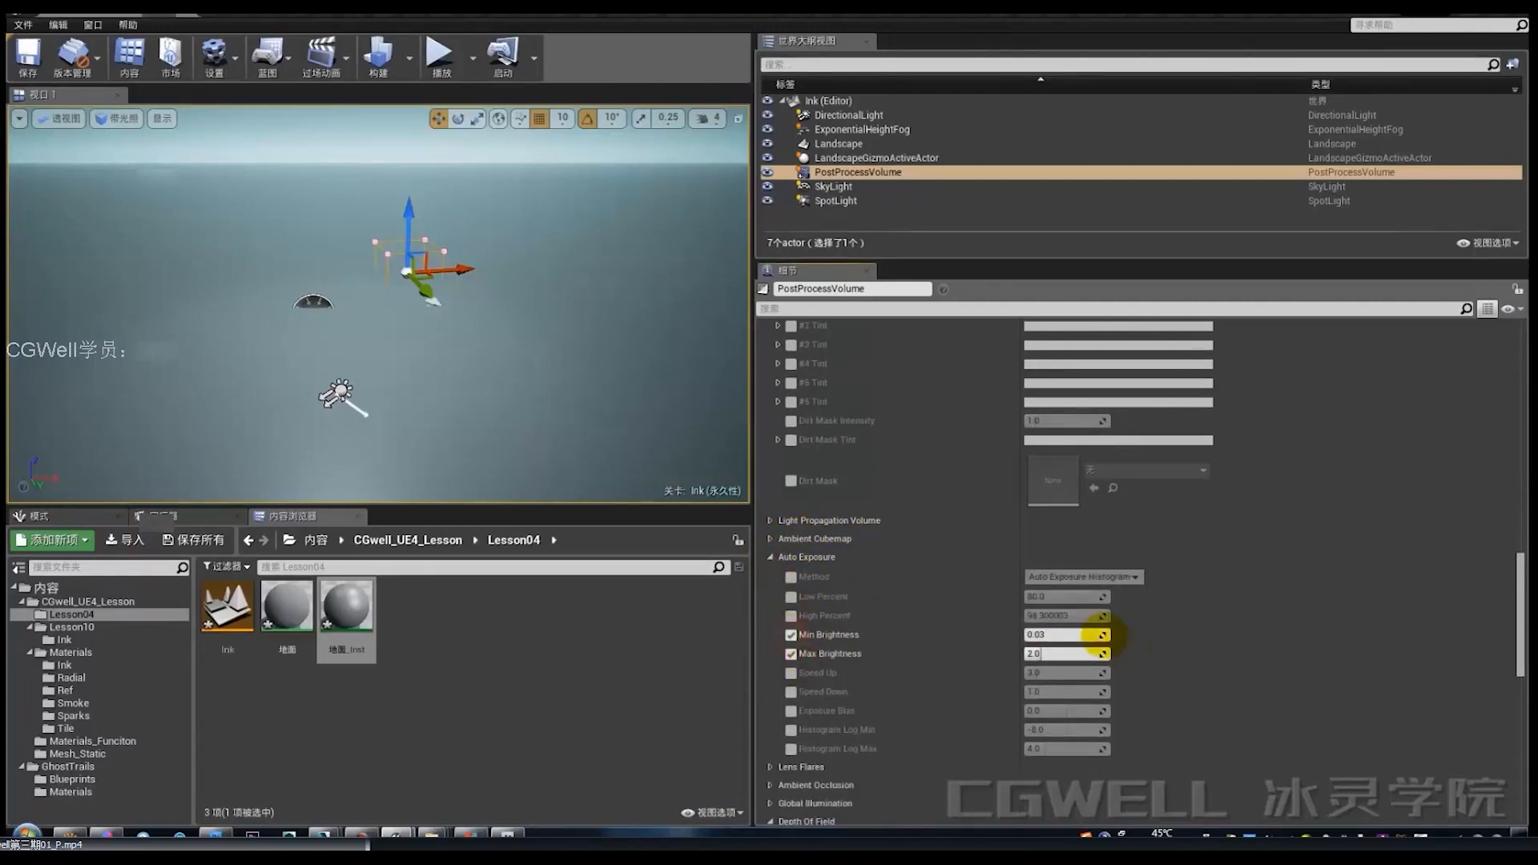
left_click(1094, 633)
key("Tab")
type(".5")
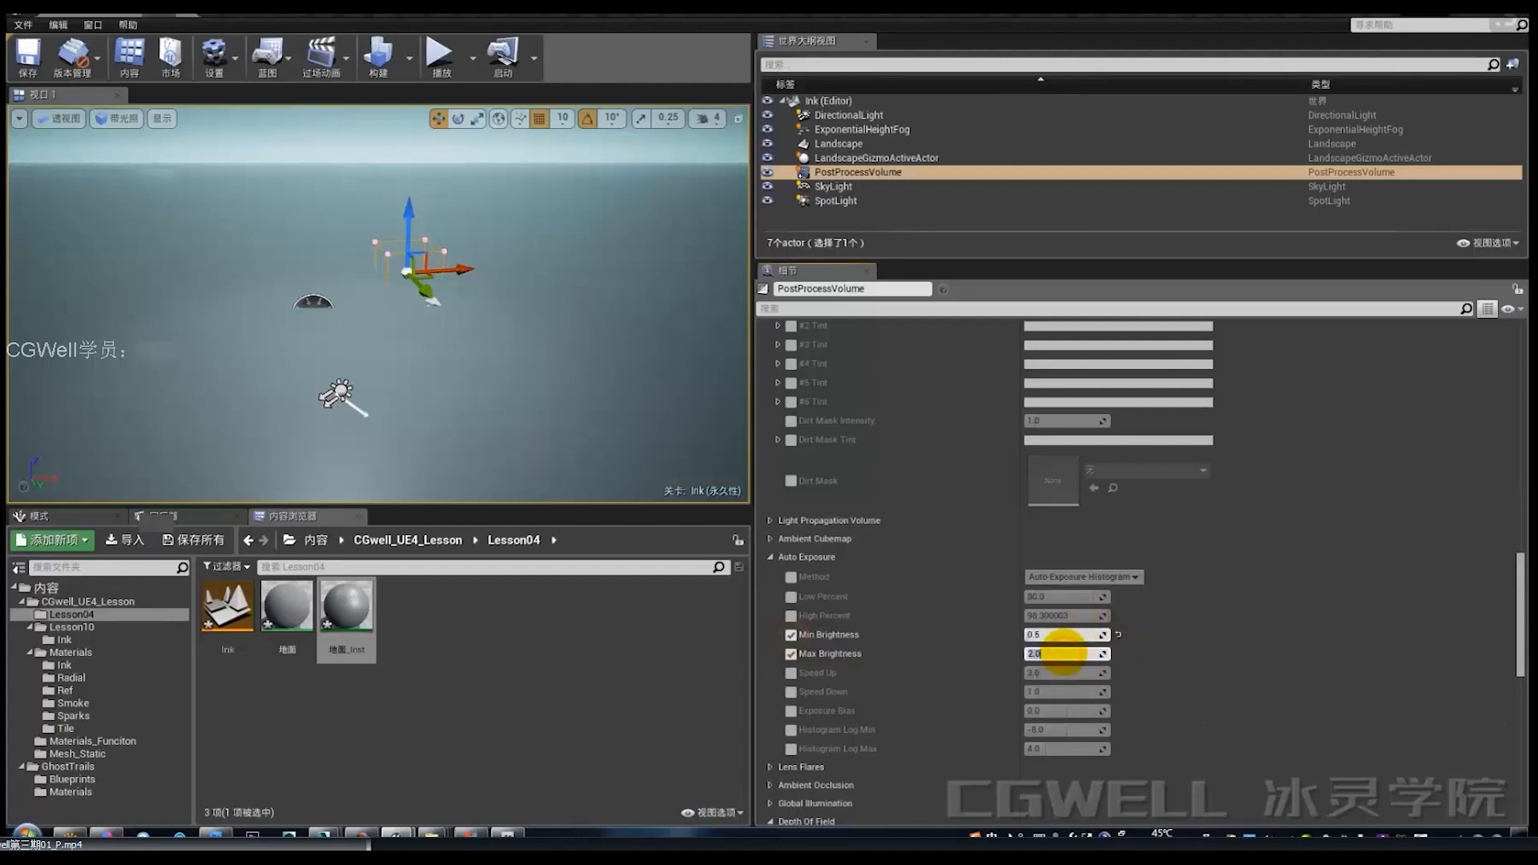
key("Return")
right_click_drag(594, 358, 594, 346)
key("w")
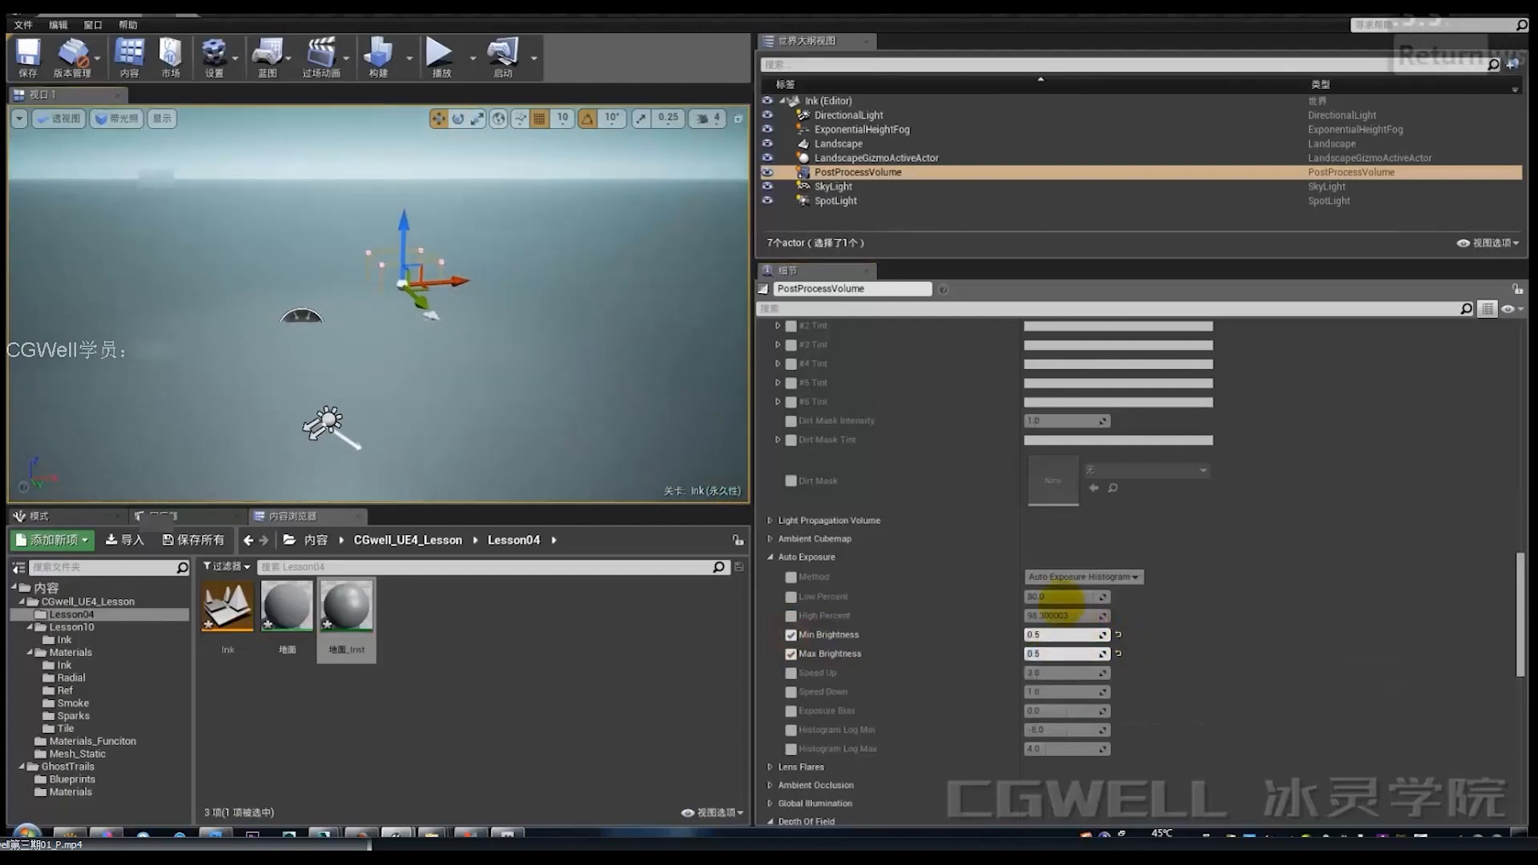
Collapse the Auto Exposure settings and enable the Depth Of Field overrides from Method through Far Blur Size.
scroll(1064, 617, "down", 3)
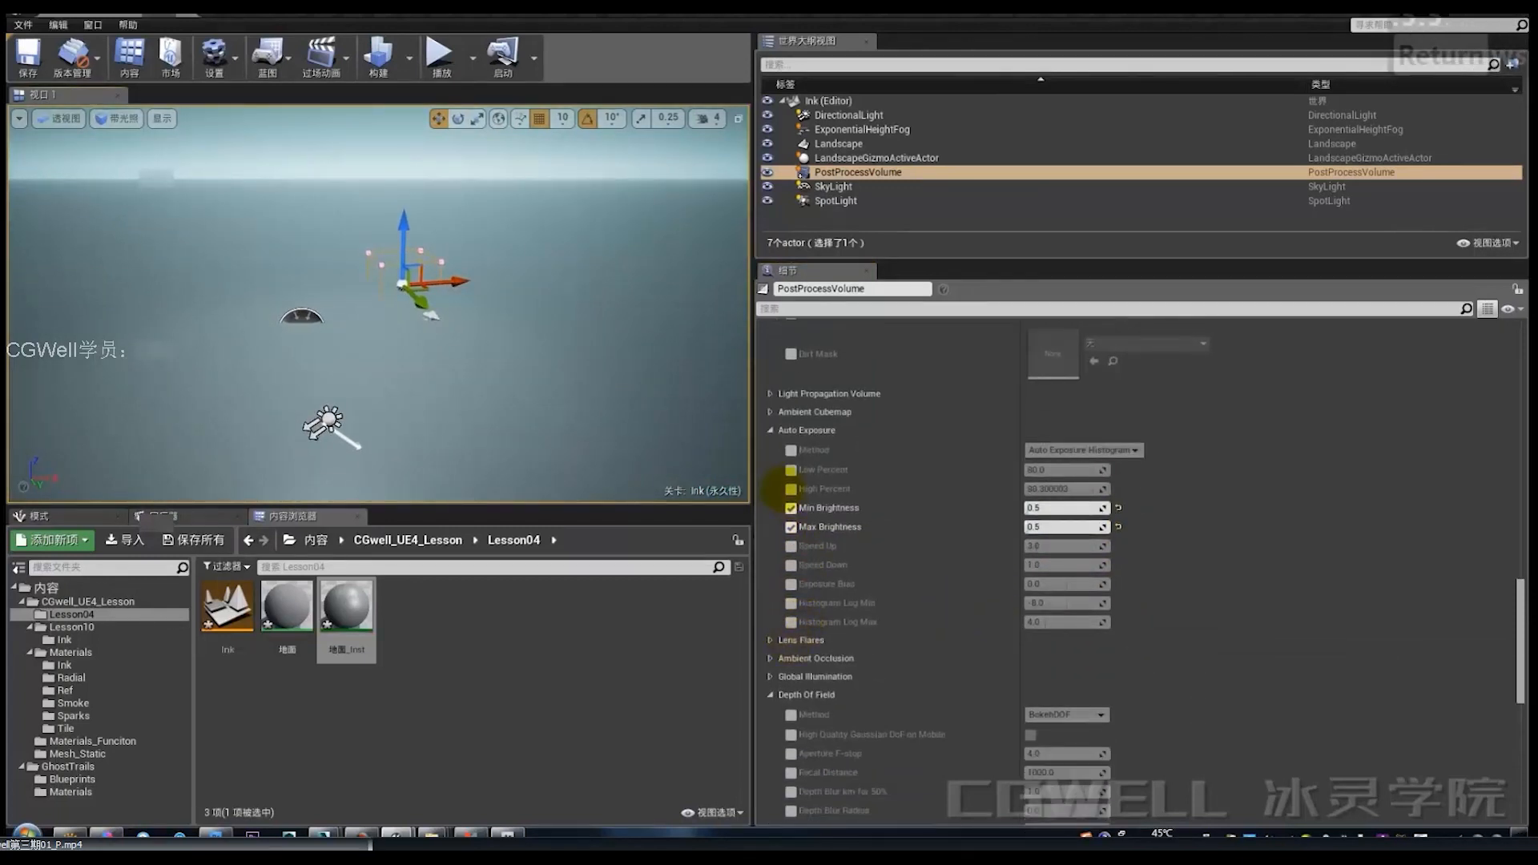
left_click(770, 430)
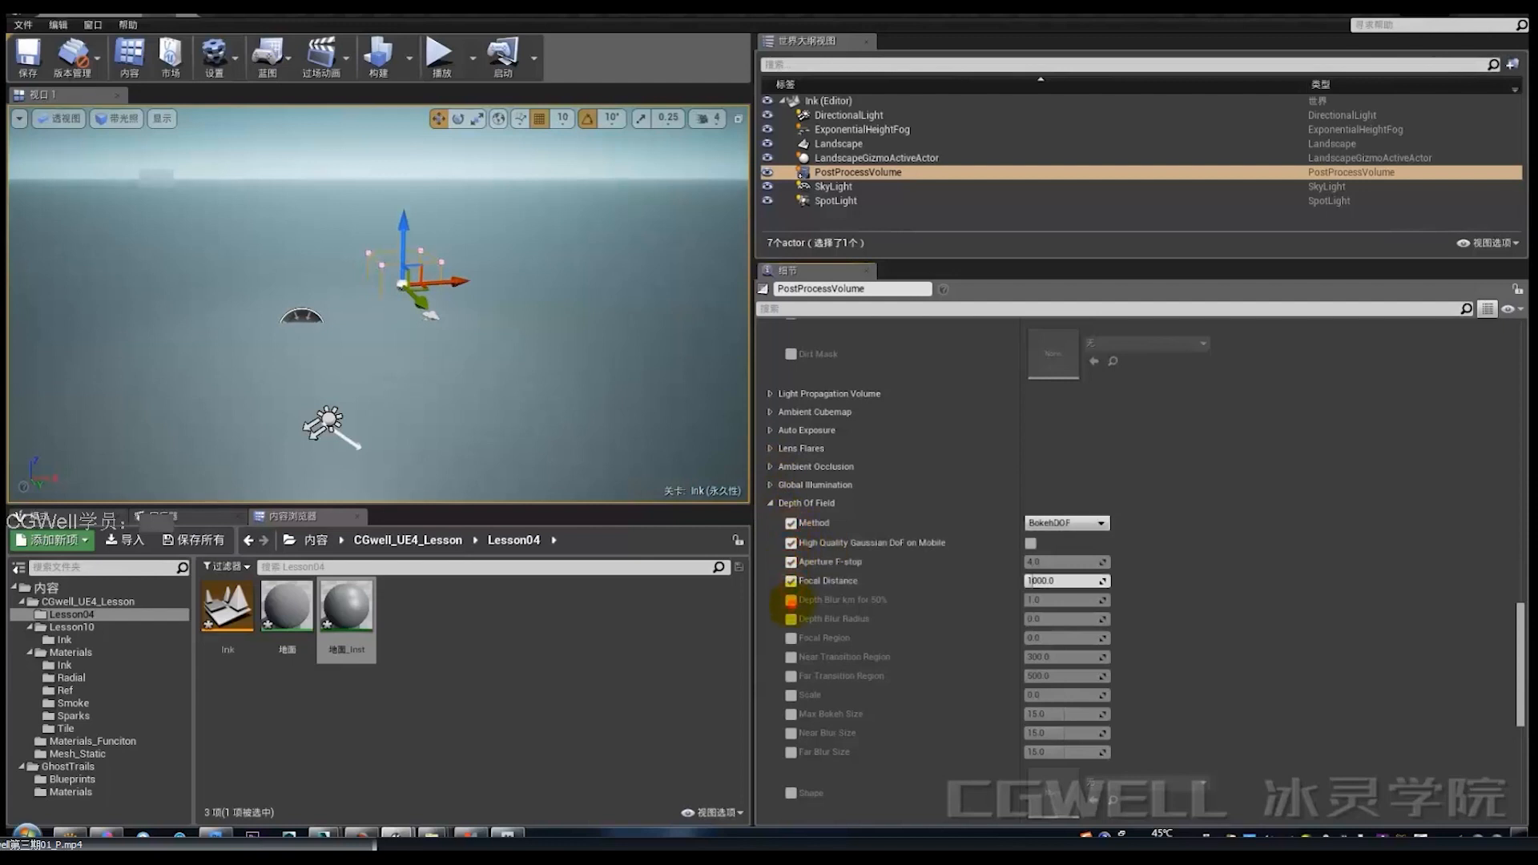
left_click(791, 657)
left_click(791, 676)
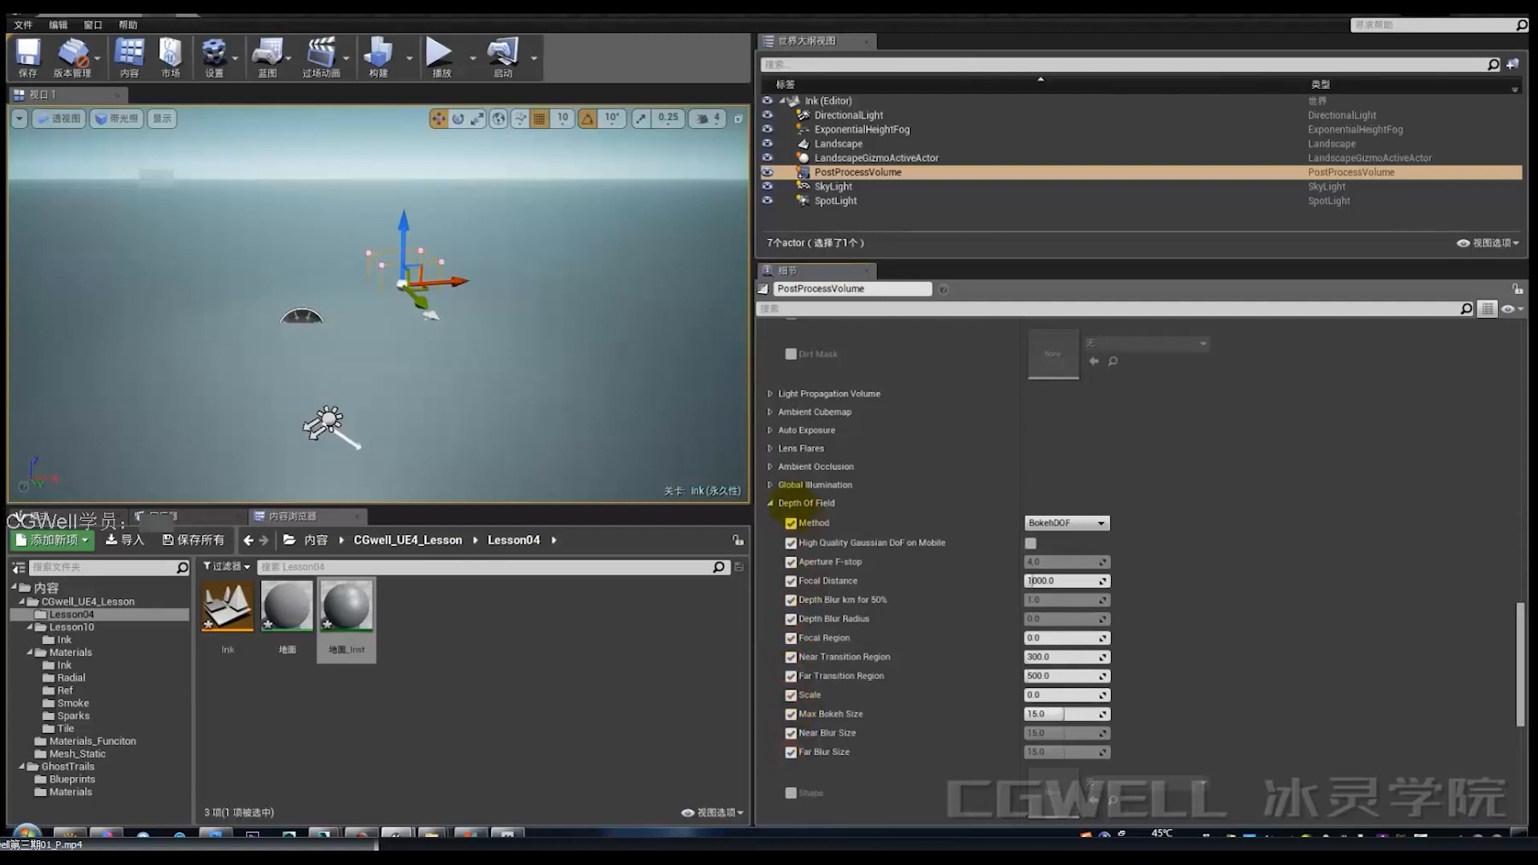
Examine the scene from near and far to judge the depth of field effect.
right_click_drag(514, 407, 513, 401)
key("w")
key("a")
key("e")
key("s")
key("w")
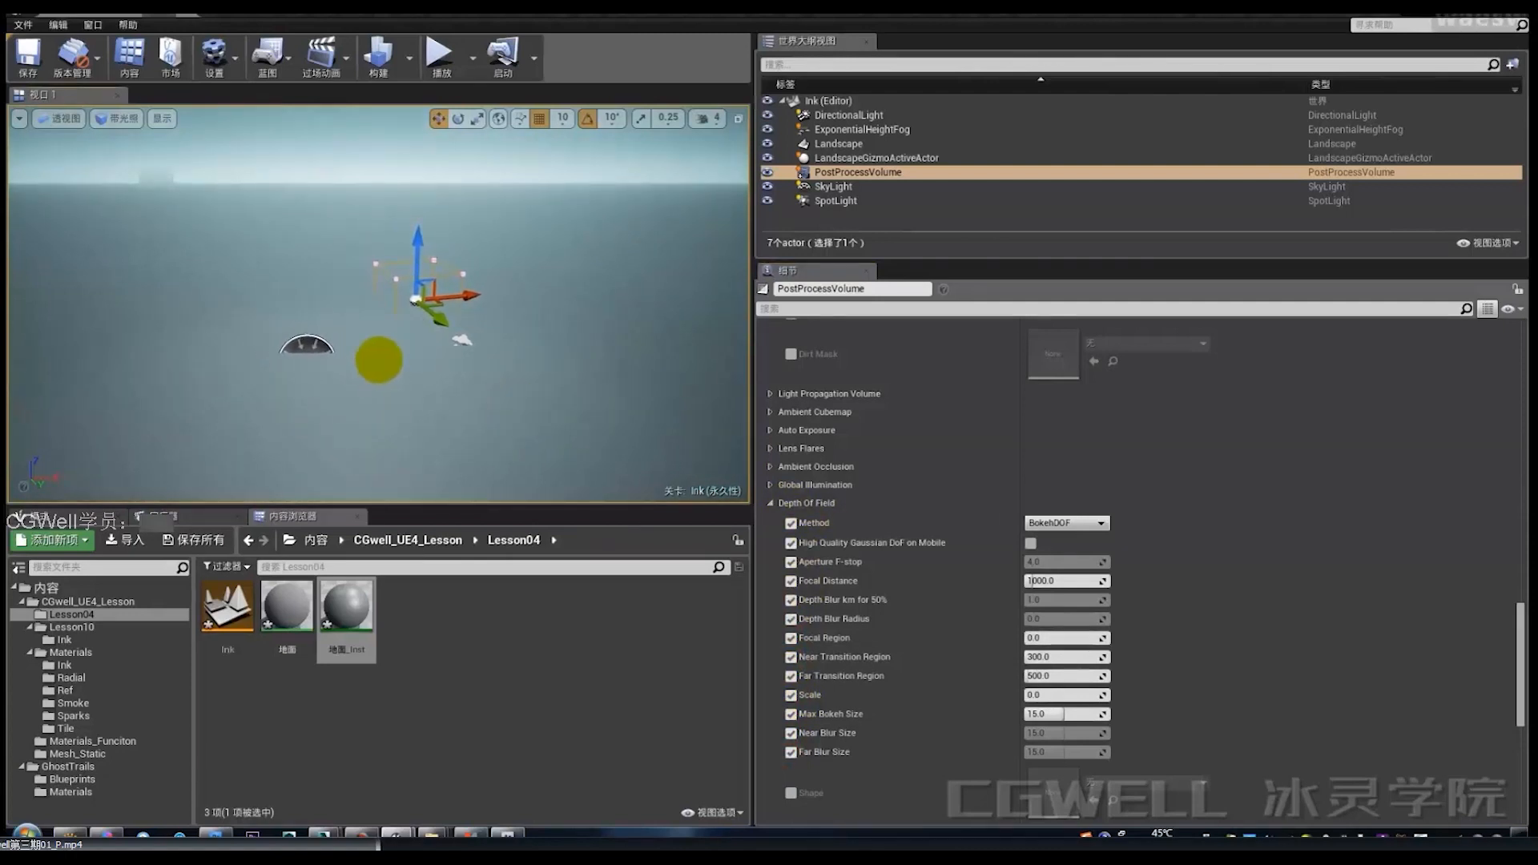
key("w")
right_click_drag(432, 365, 432, 365)
key("s")
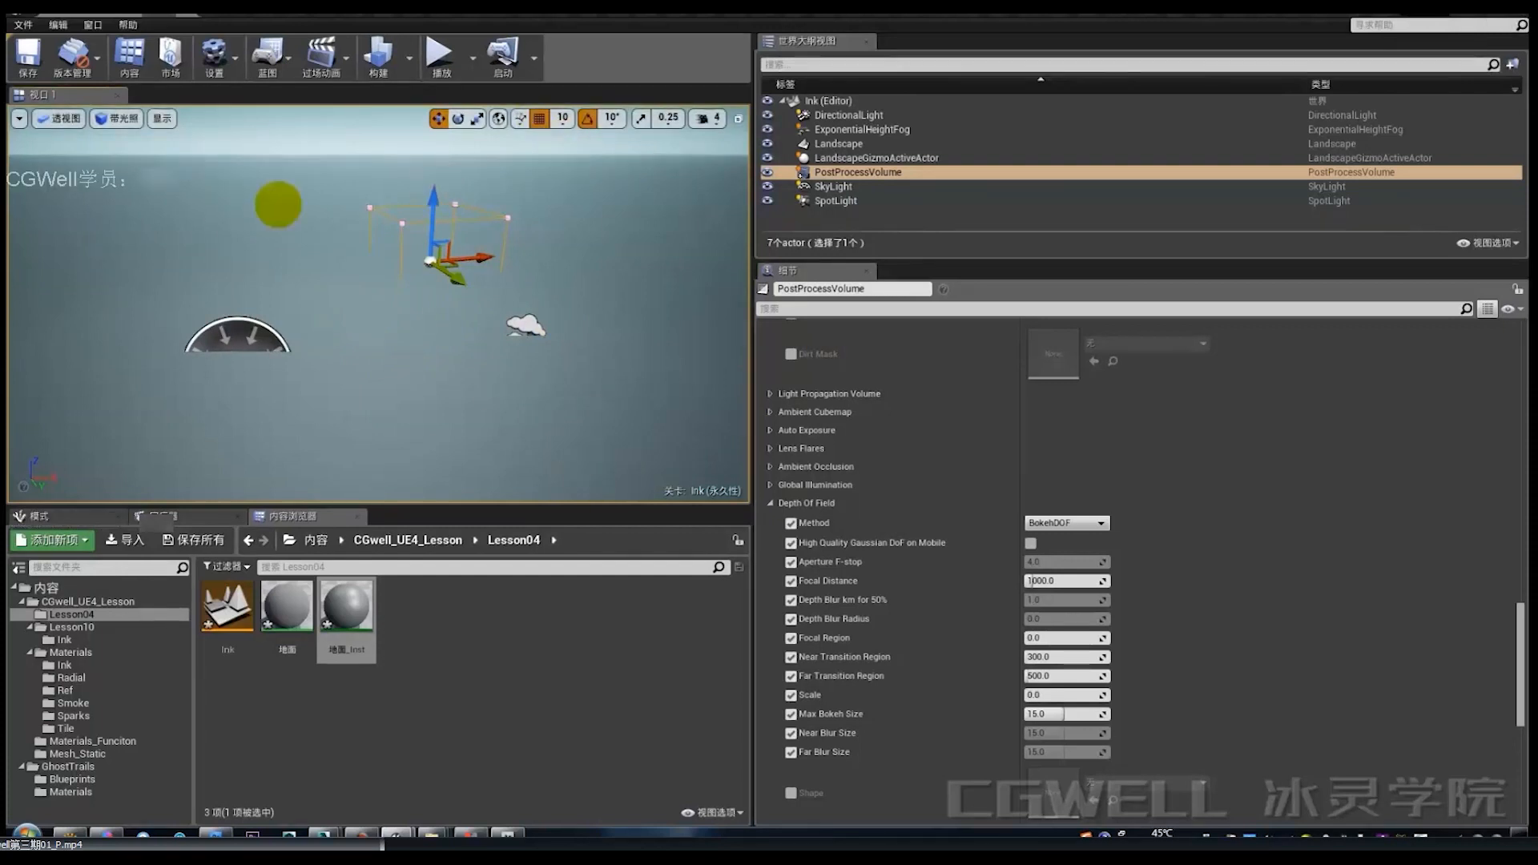
right_click_drag(581, 329, 575, 320)
key("s")
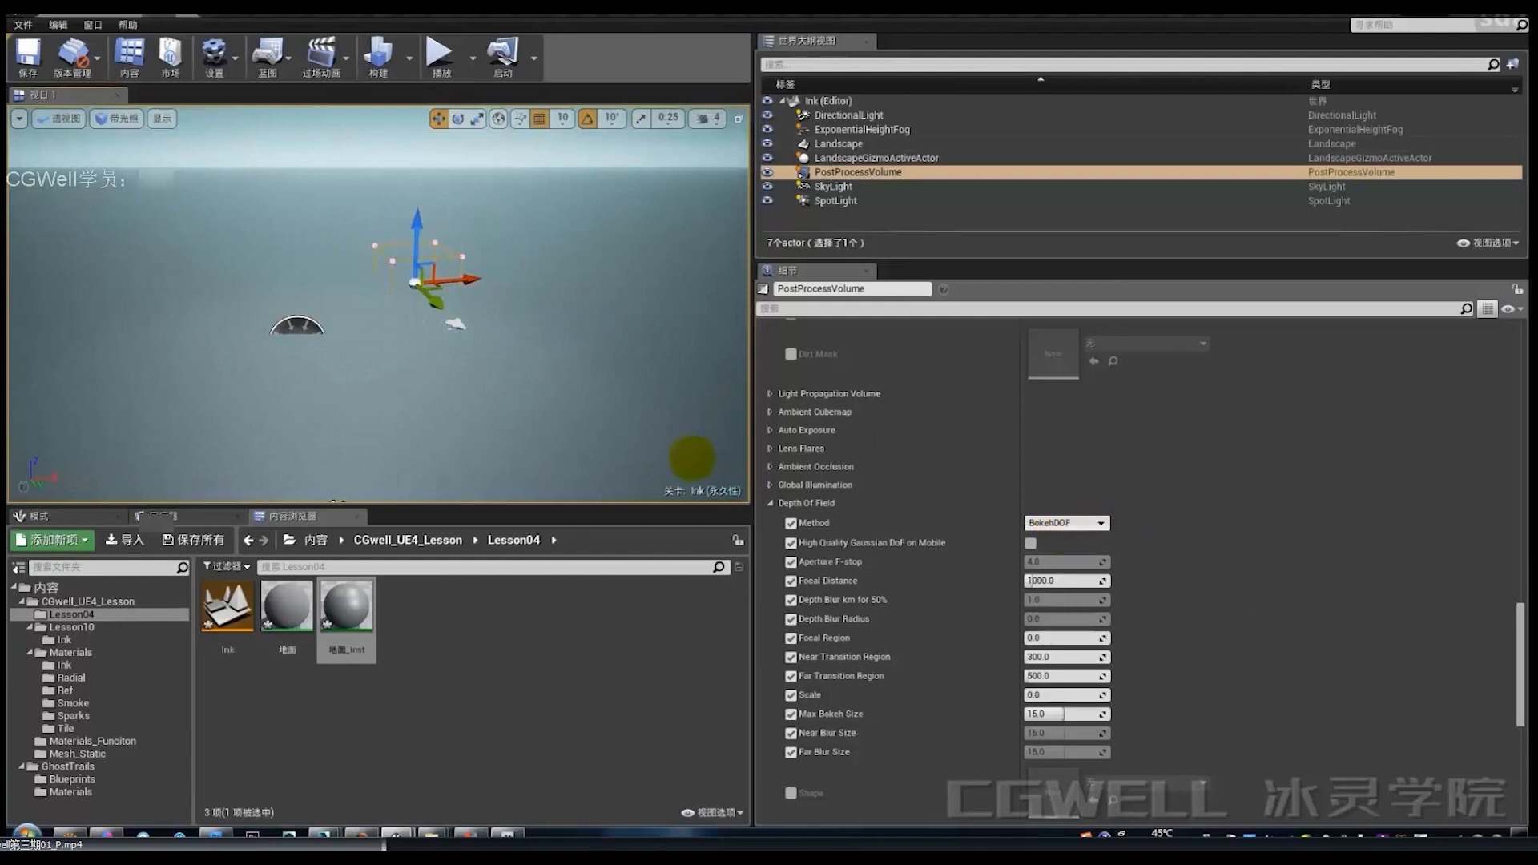
Switch the depth of field Method to GaussianDOF and check the effect in the scene.
key("w")
right_click_drag(578, 416, 575, 403)
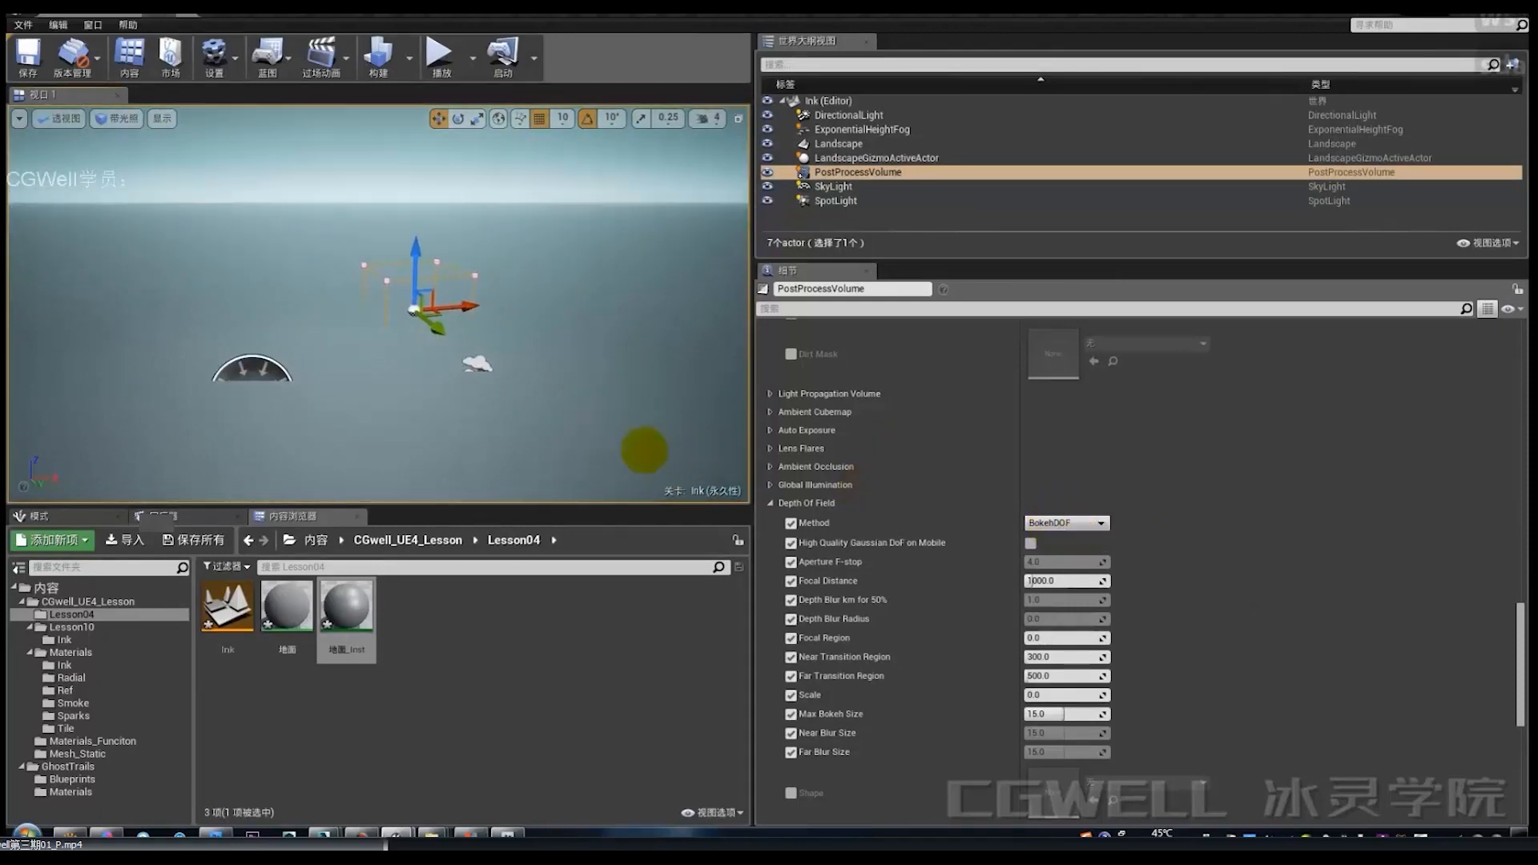
left_click(1081, 524)
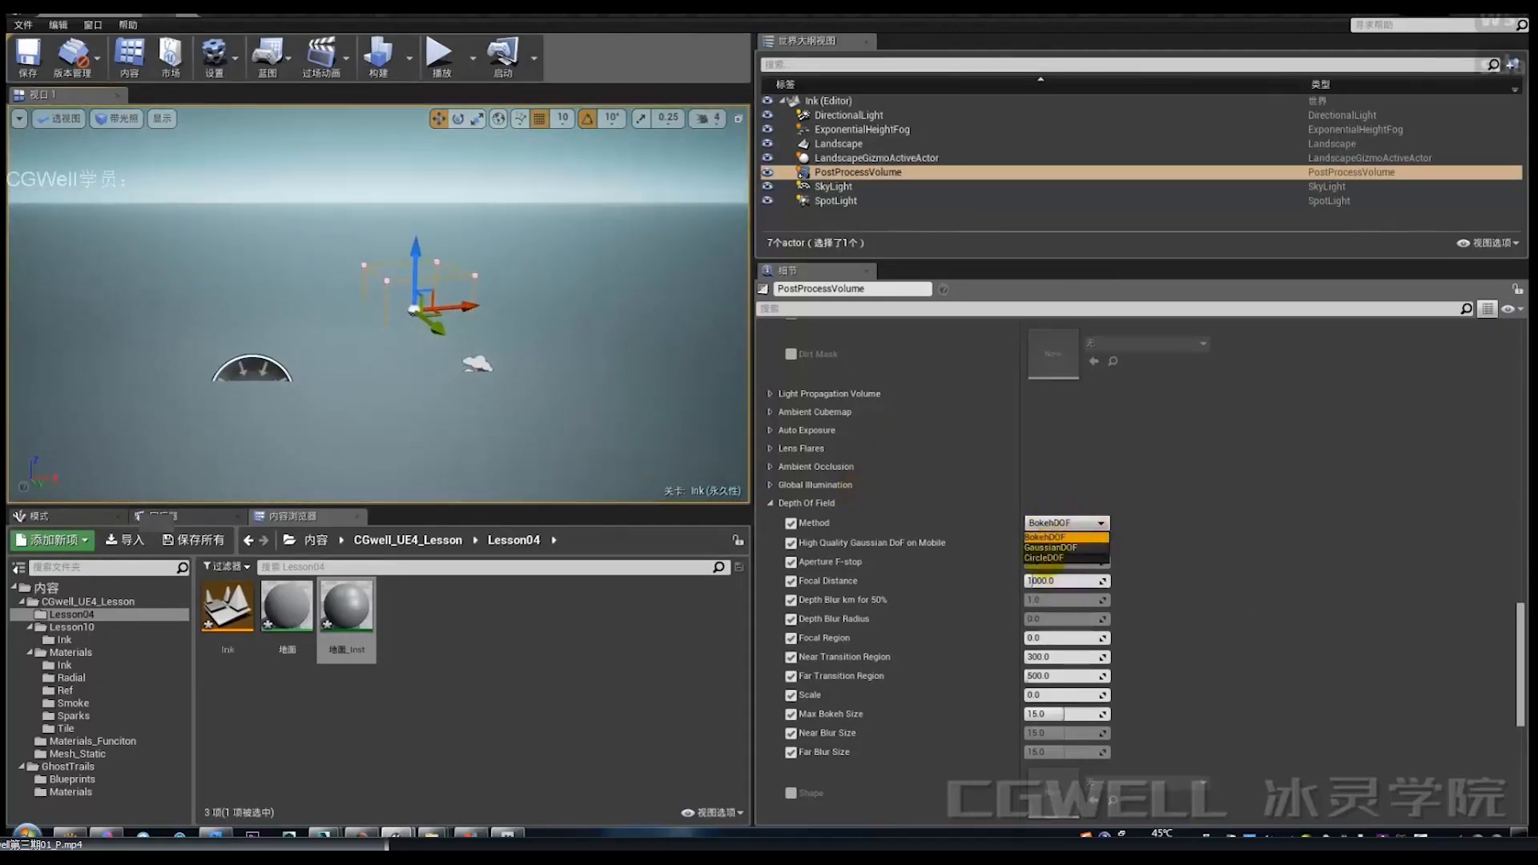
left_click(1051, 548)
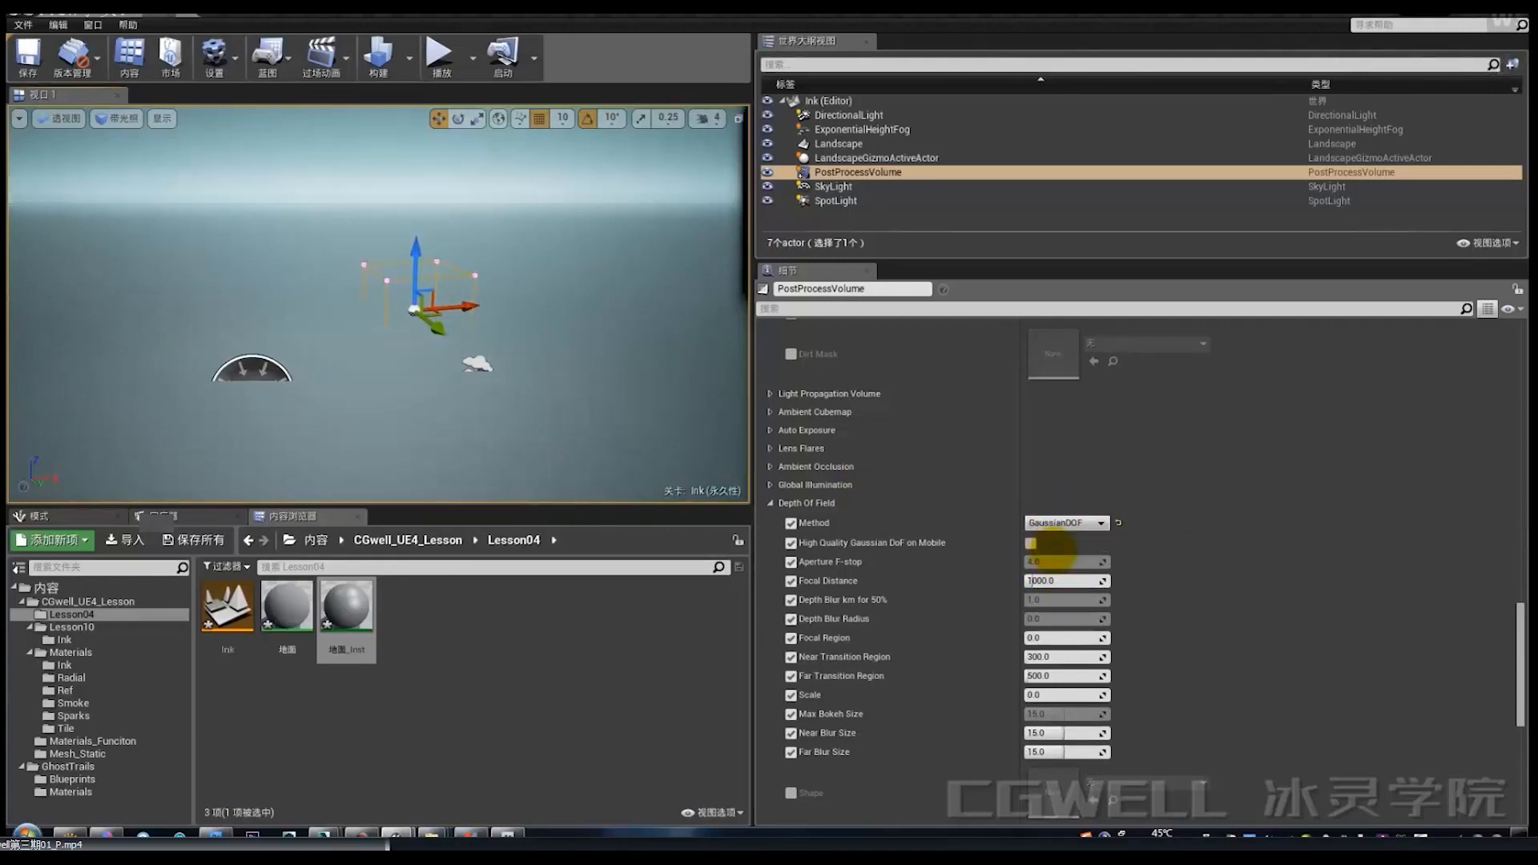
key("d")
right_click_drag(632, 395, 632, 395)
key("a")
key("s")
key("w")
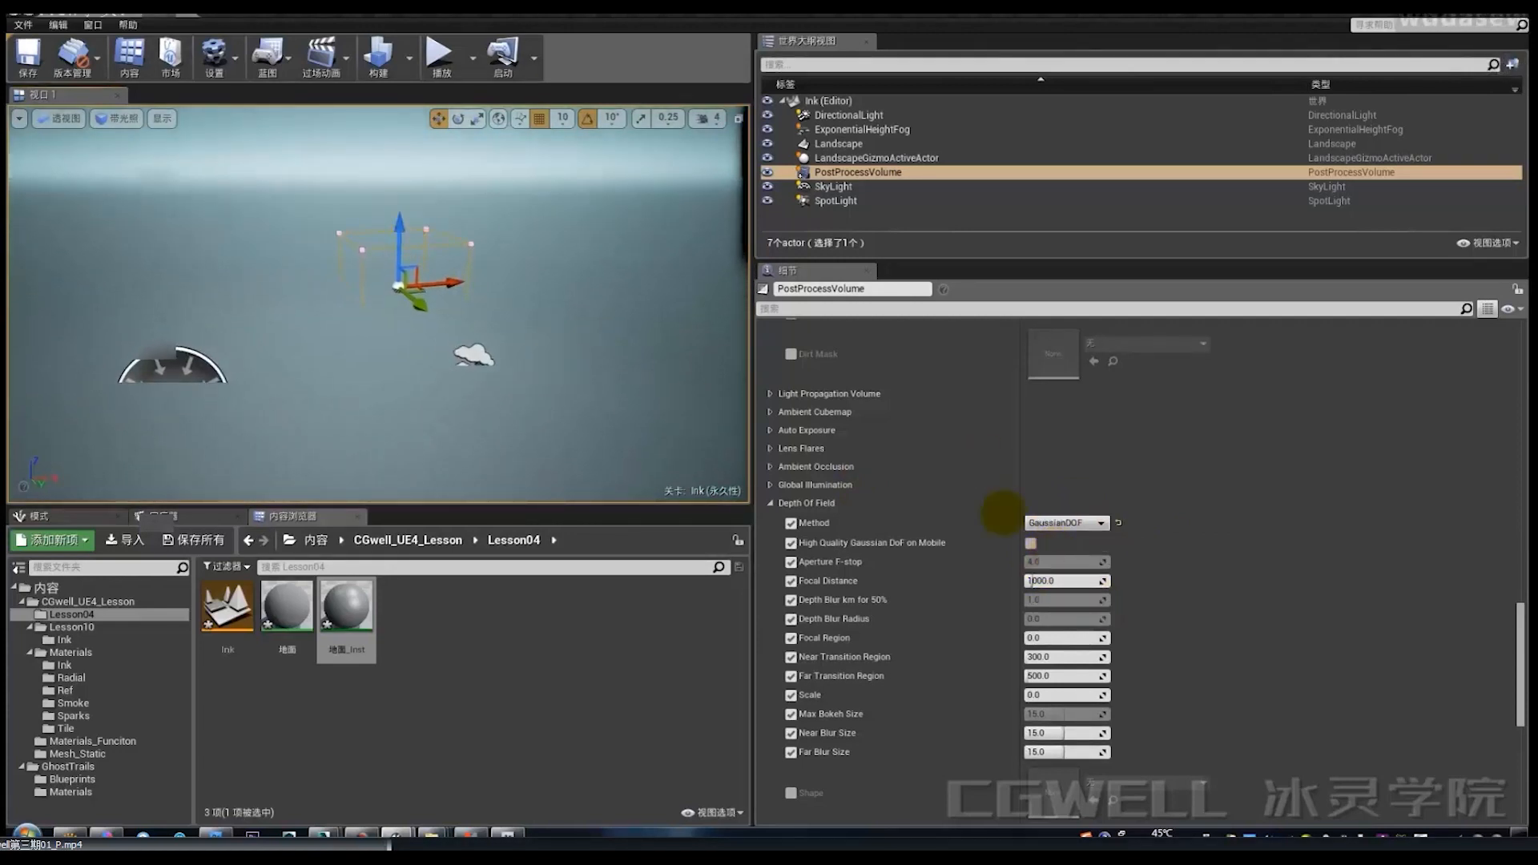
Set Focal Distance to about 1917, Near/Far Transition Region to about 2294/3711, Scale to about 0.83 and Near/Far Blur Size to 0/5.28.
left_click_drag(1035, 581, 1035, 581)
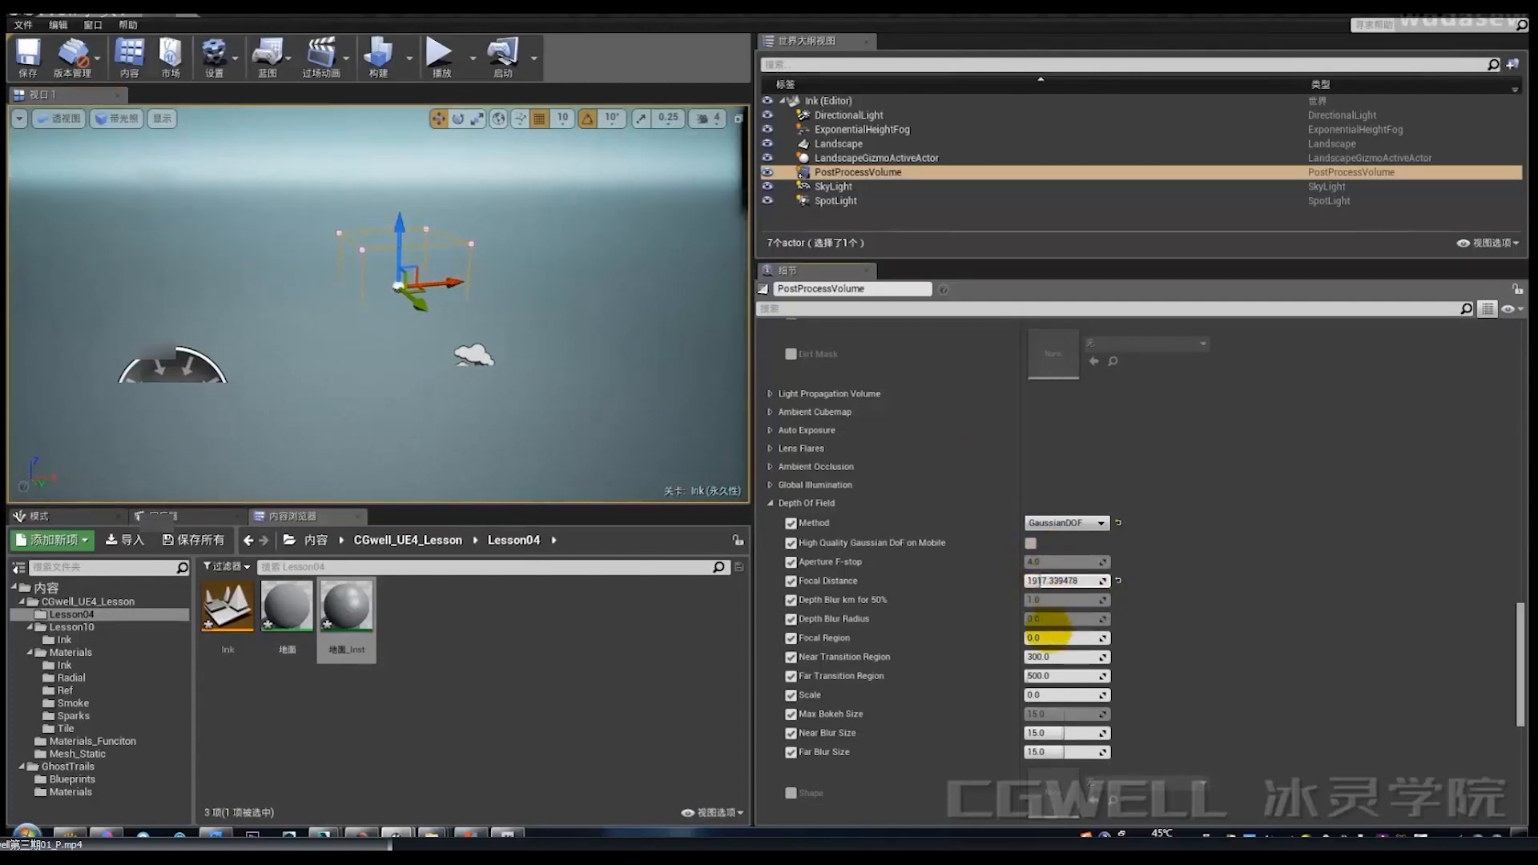
left_click_drag(1038, 638, 1050, 677)
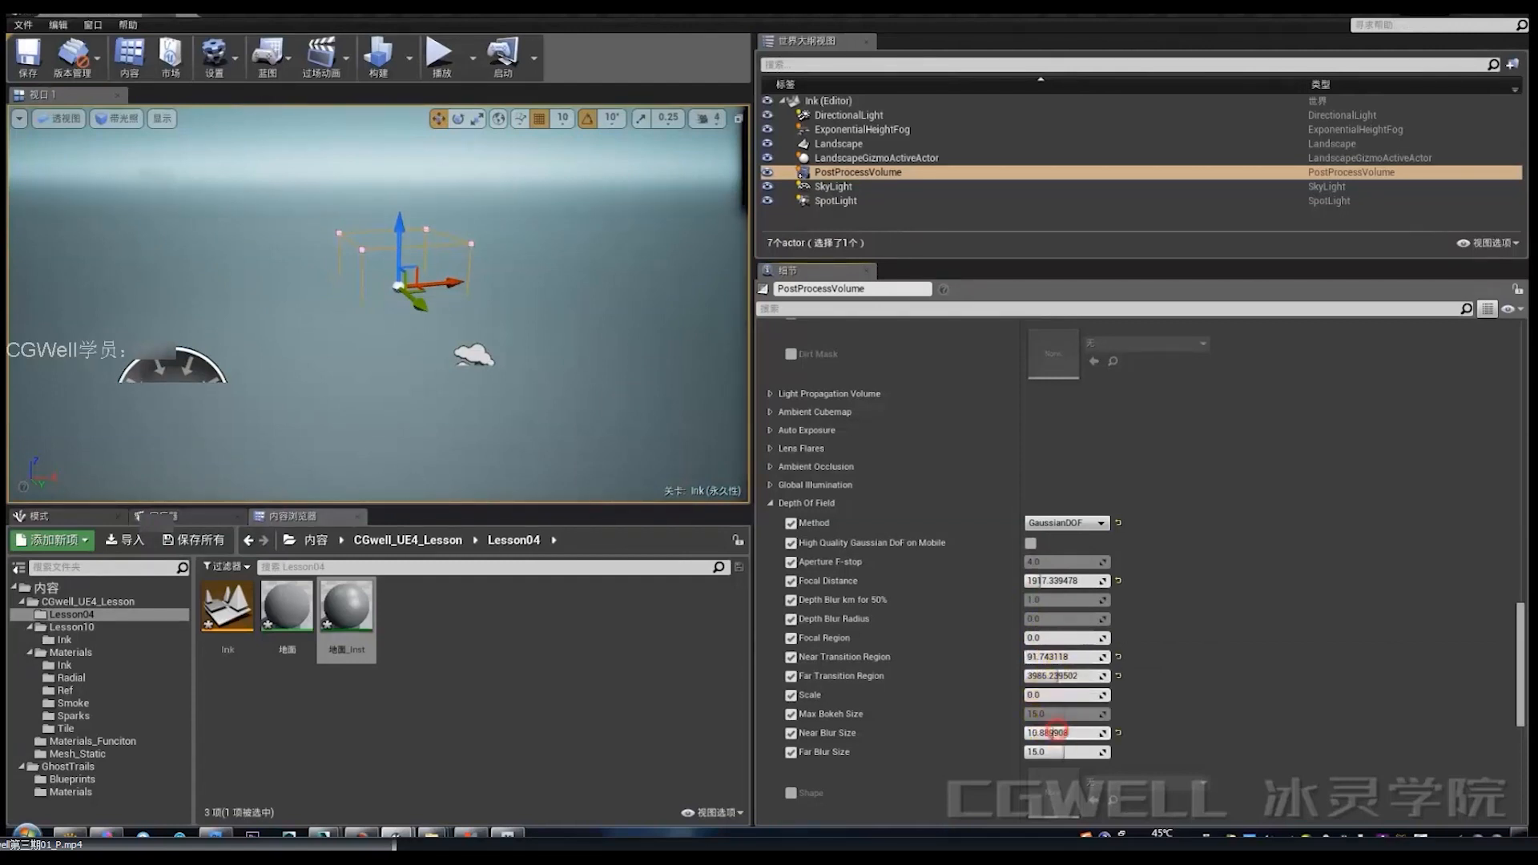
mouse_move(1054, 733)
left_mouse_down()
mouse_move(1042, 733)
mouse_move(1061, 754)
left_mouse_up()
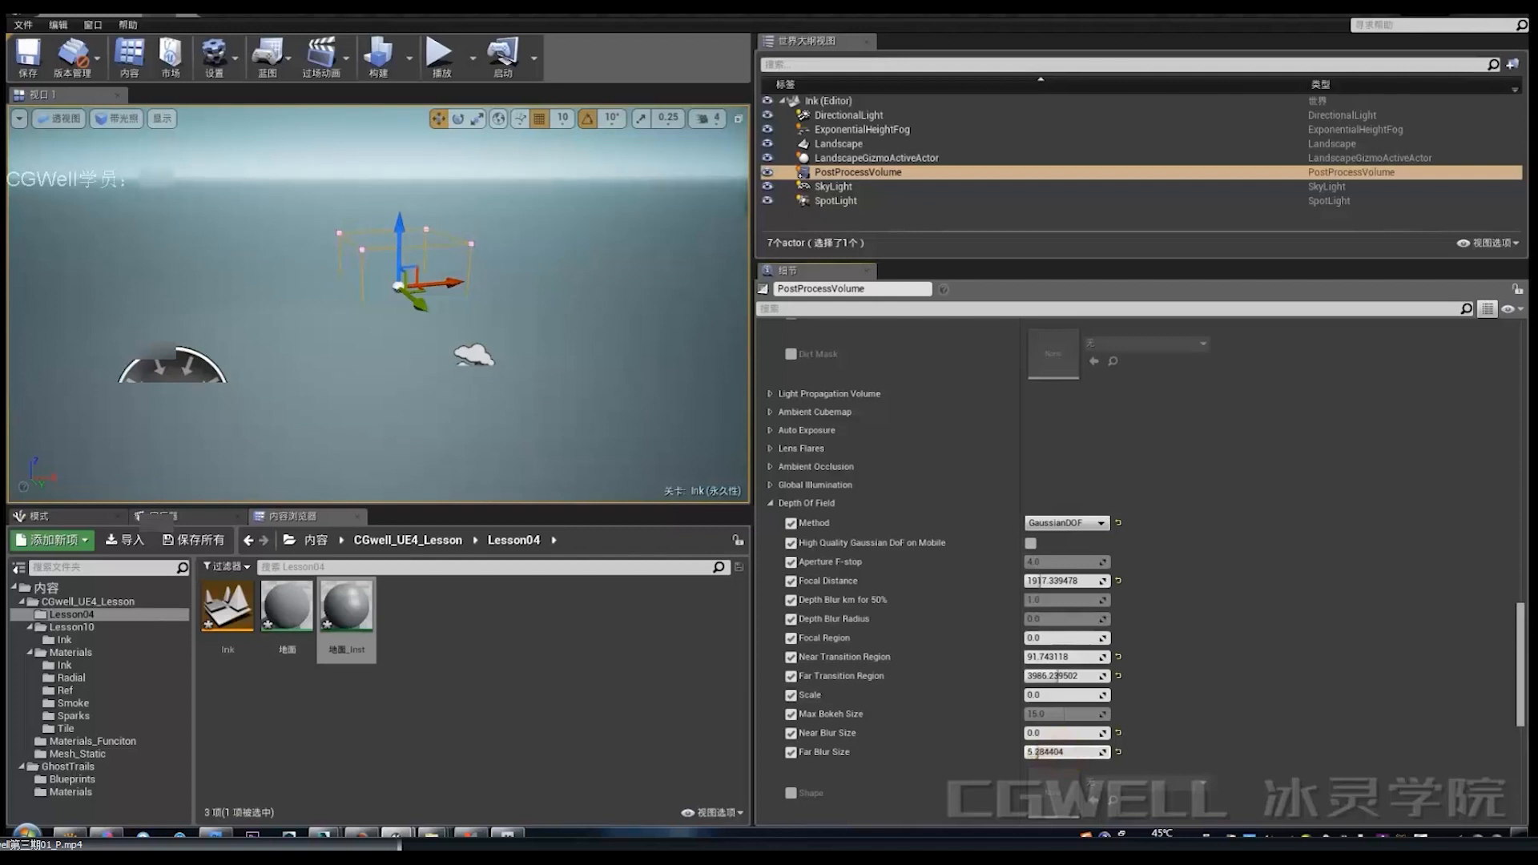
left_click_drag(1056, 732, 1073, 732)
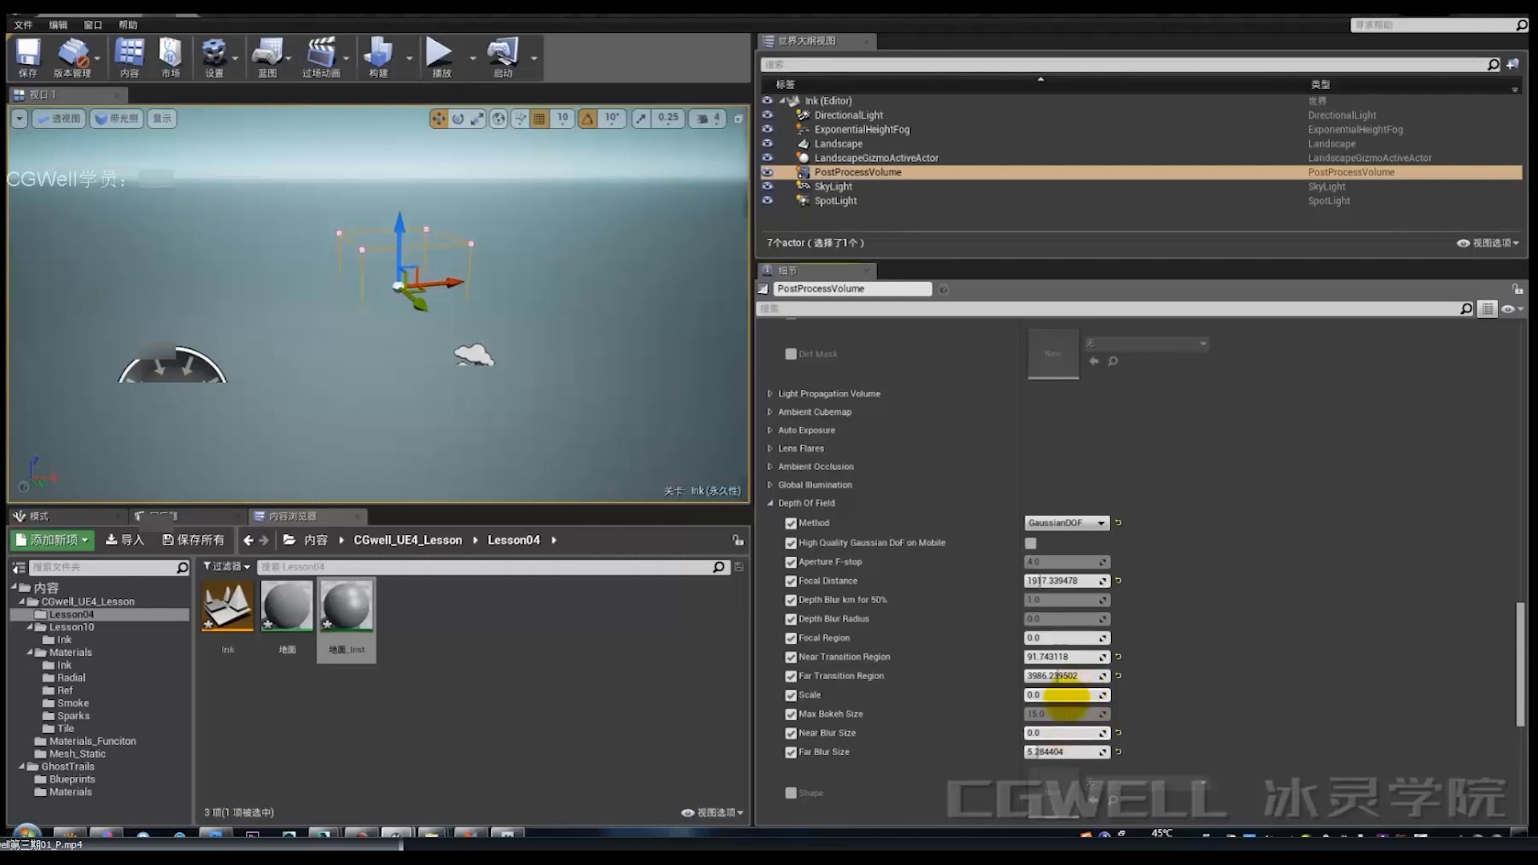
mouse_move(1058, 675)
left_mouse_down()
mouse_move(1070, 677)
mouse_move(1060, 696)
mouse_move(1074, 676)
left_mouse_up()
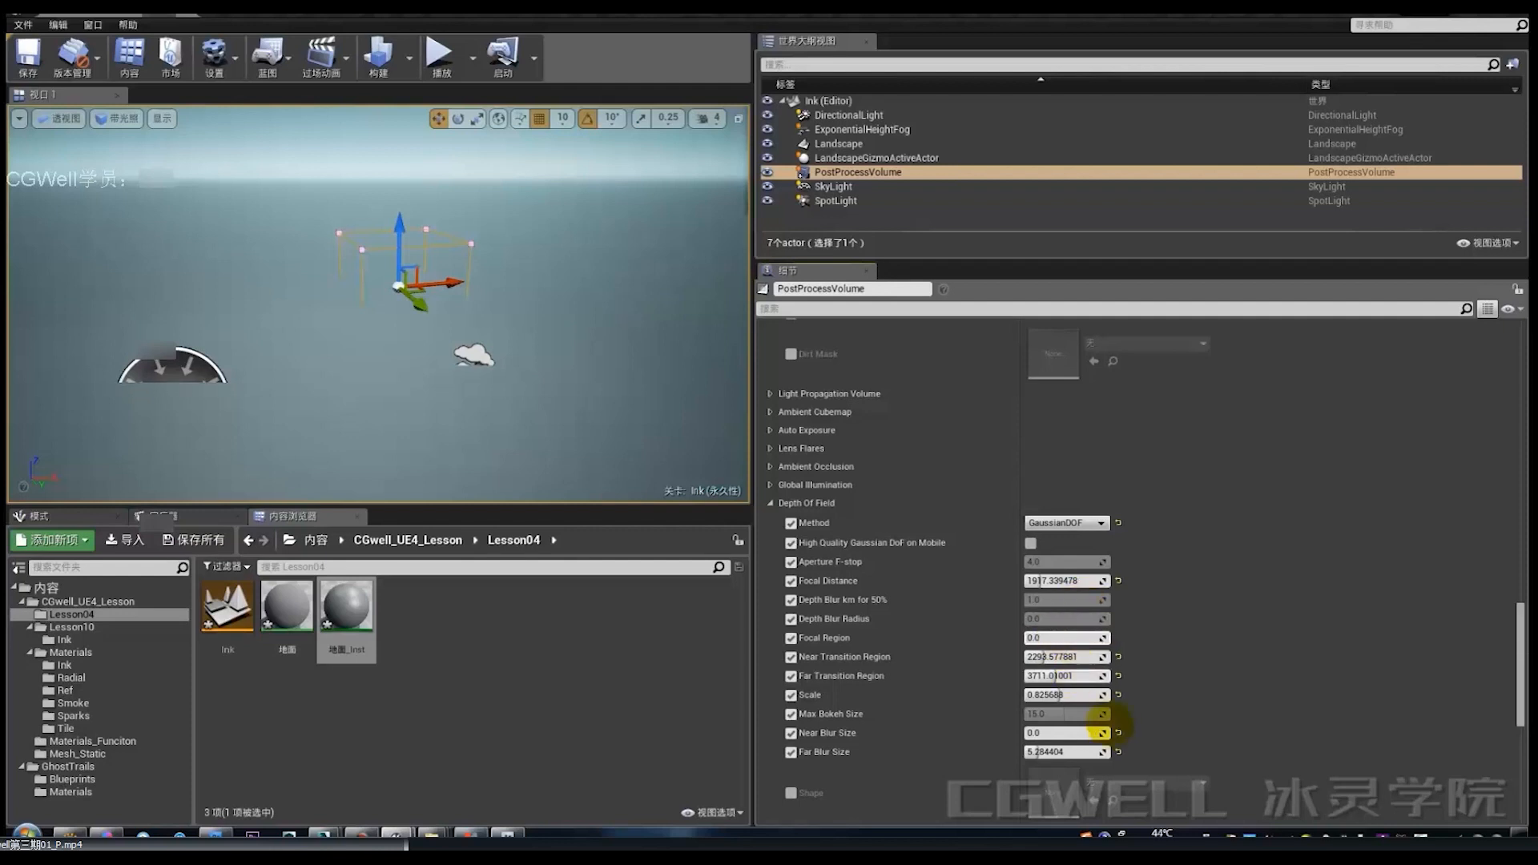
Enable the depth of field overrides from Occlusion through Vignette Size, with Occlusion about 0.3, Sky Distance 0 and Vignette Size 100.
scroll(1122, 722, "down", 2)
scroll(1034, 561, "down", 4)
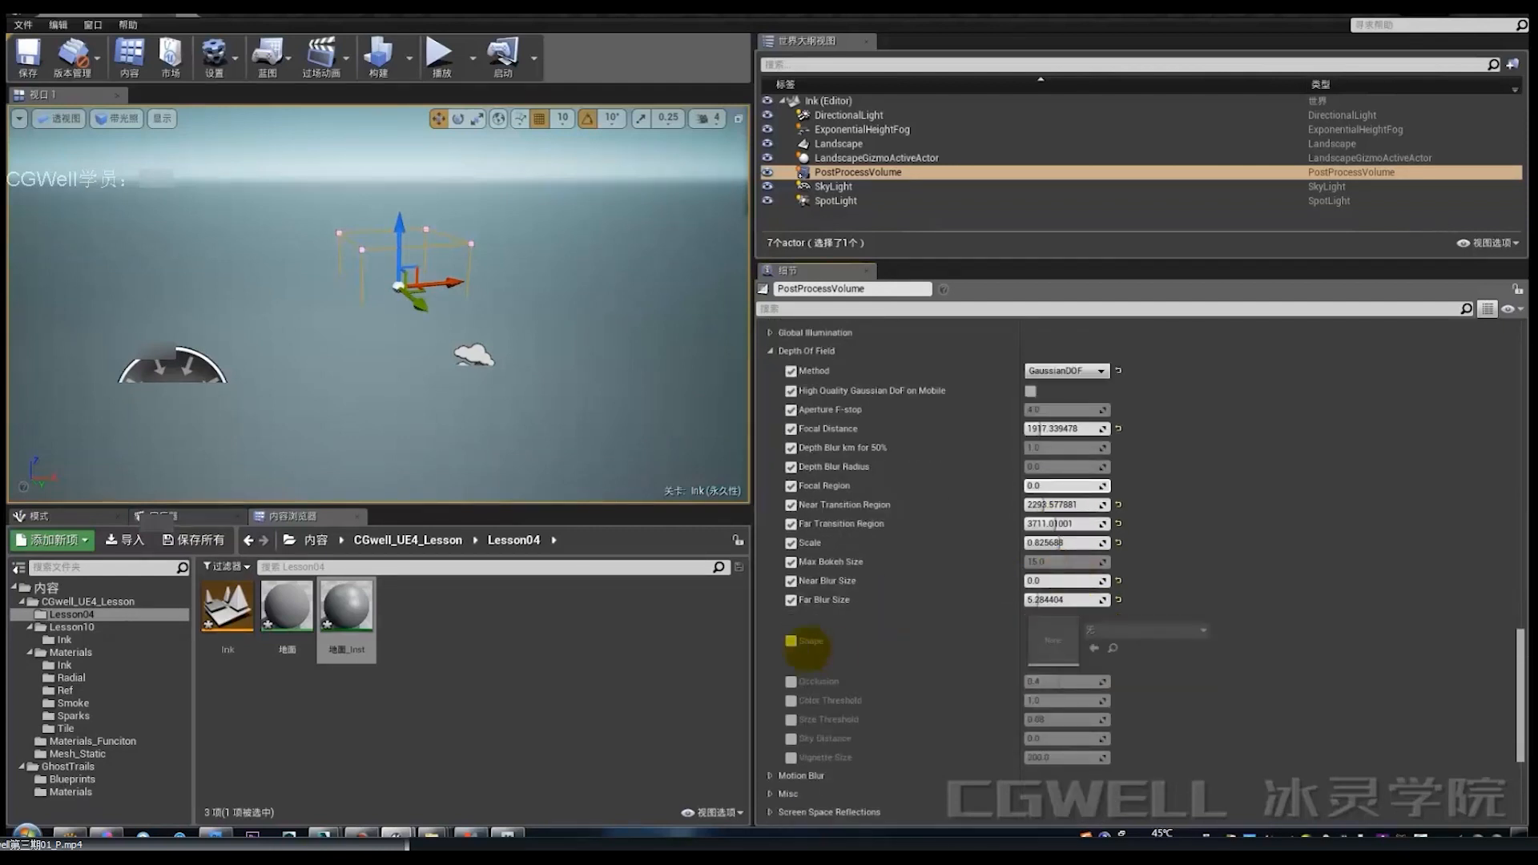
left_click(791, 641)
left_click(791, 641)
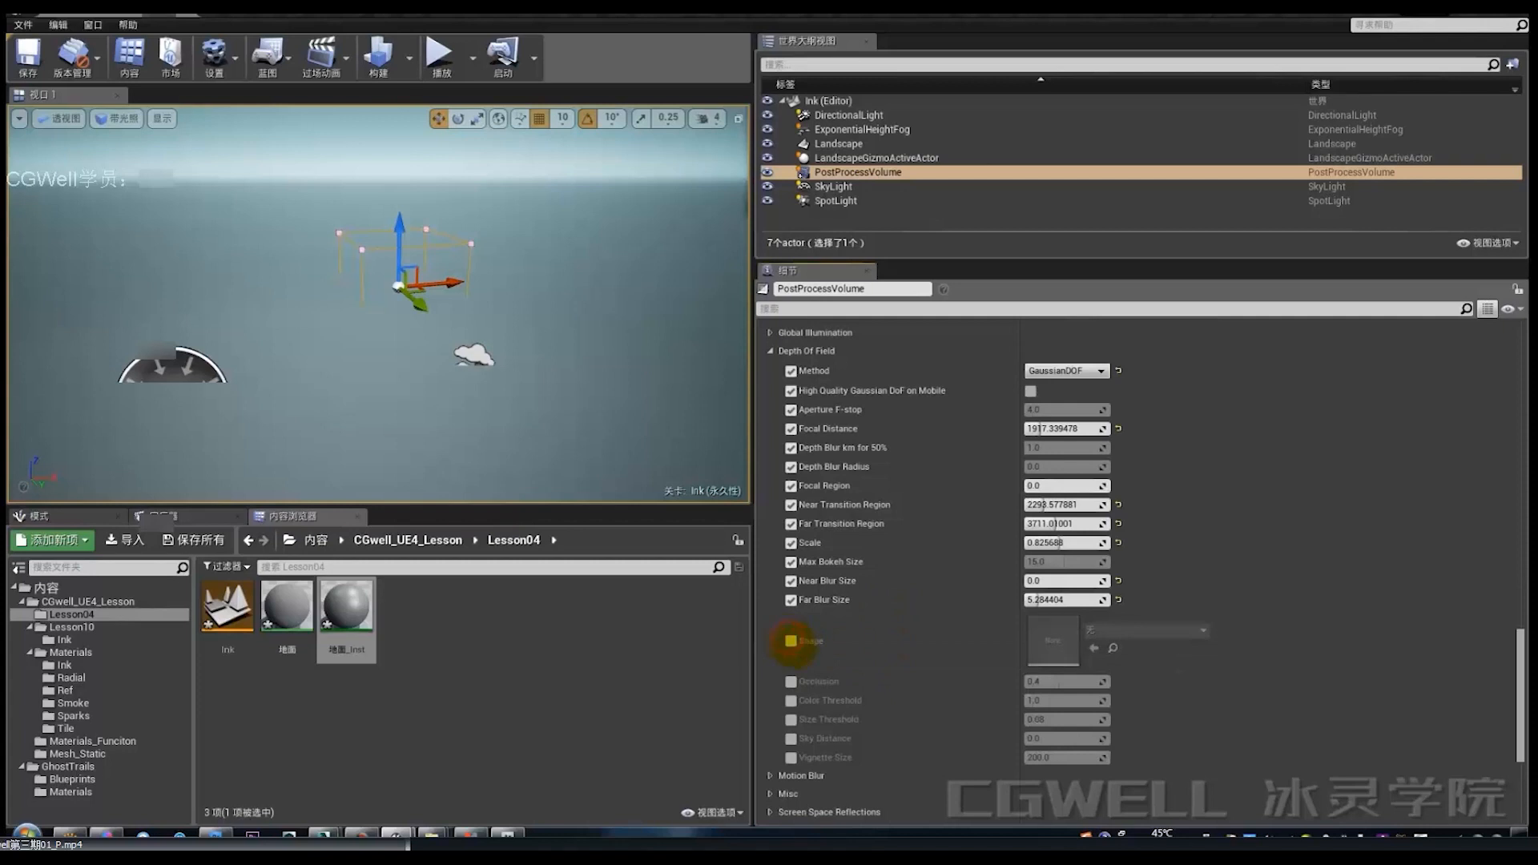
left_click(791, 719)
left_click(791, 738)
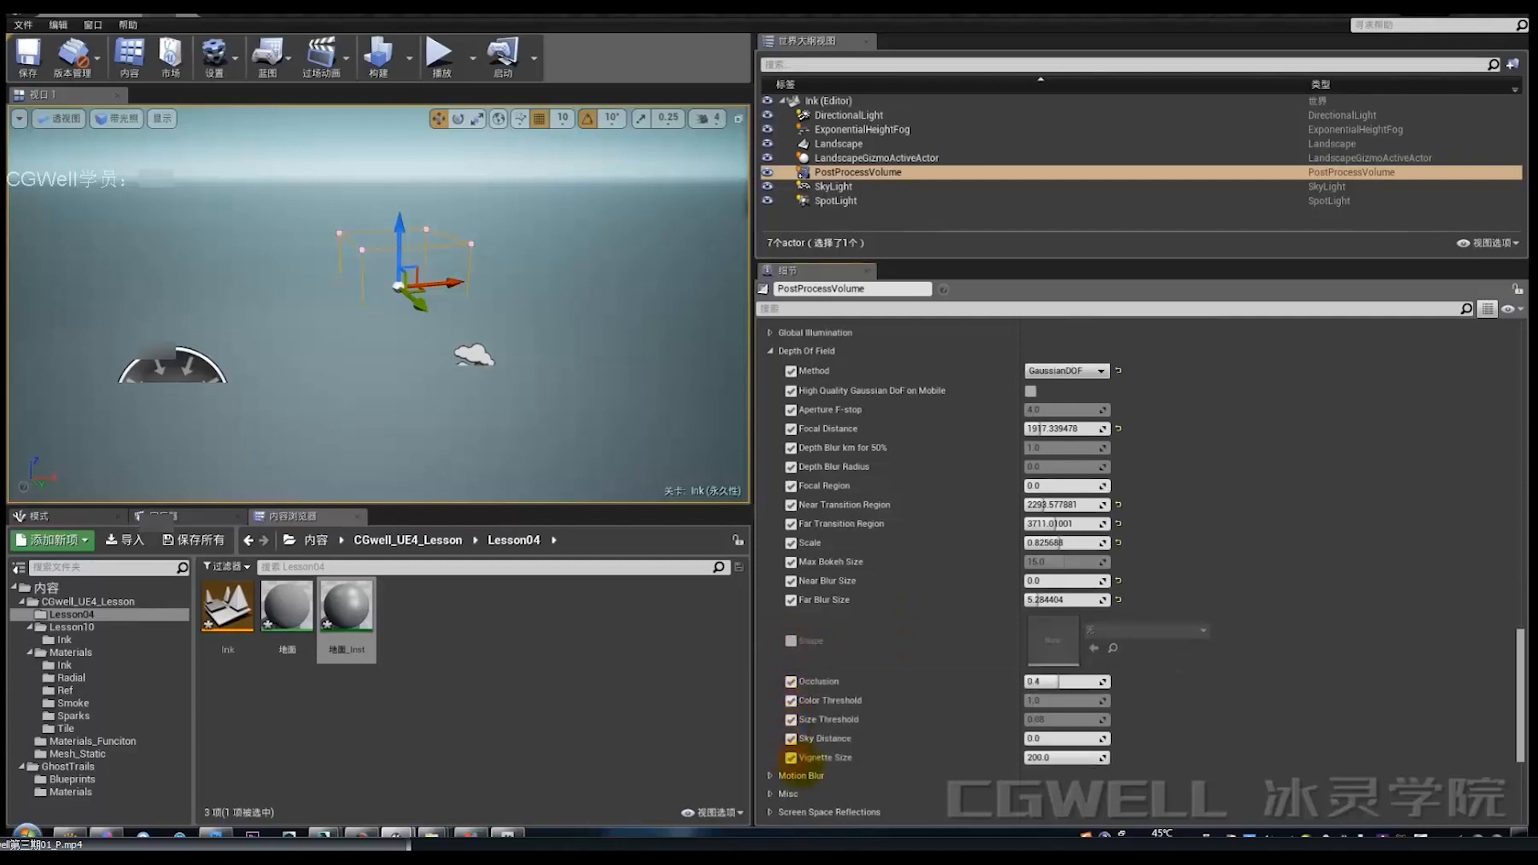
left_click_drag(1091, 757, 1080, 757)
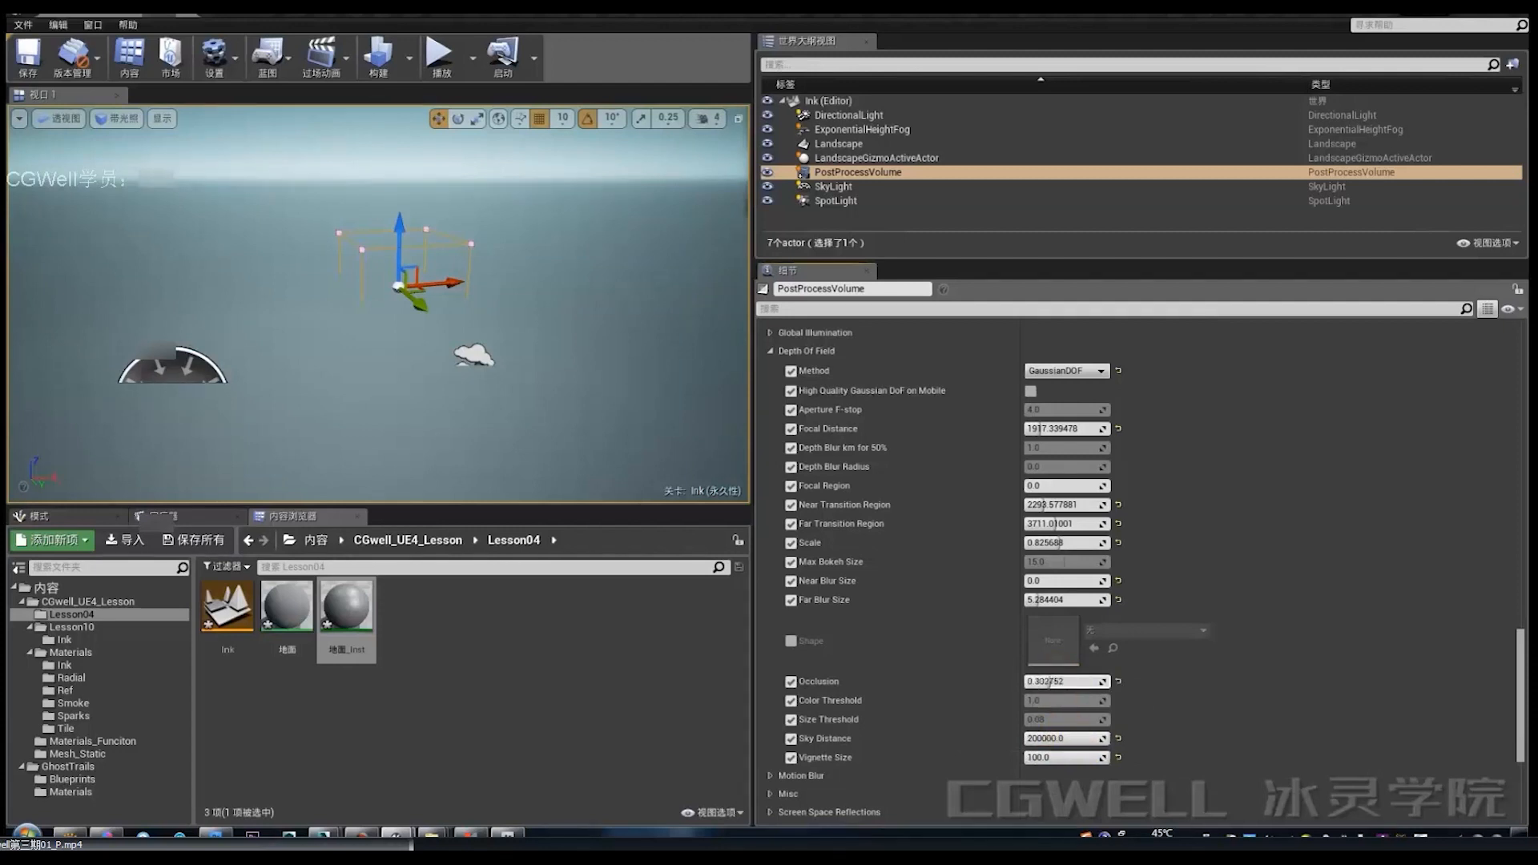
scroll(1078, 677, "down", 1)
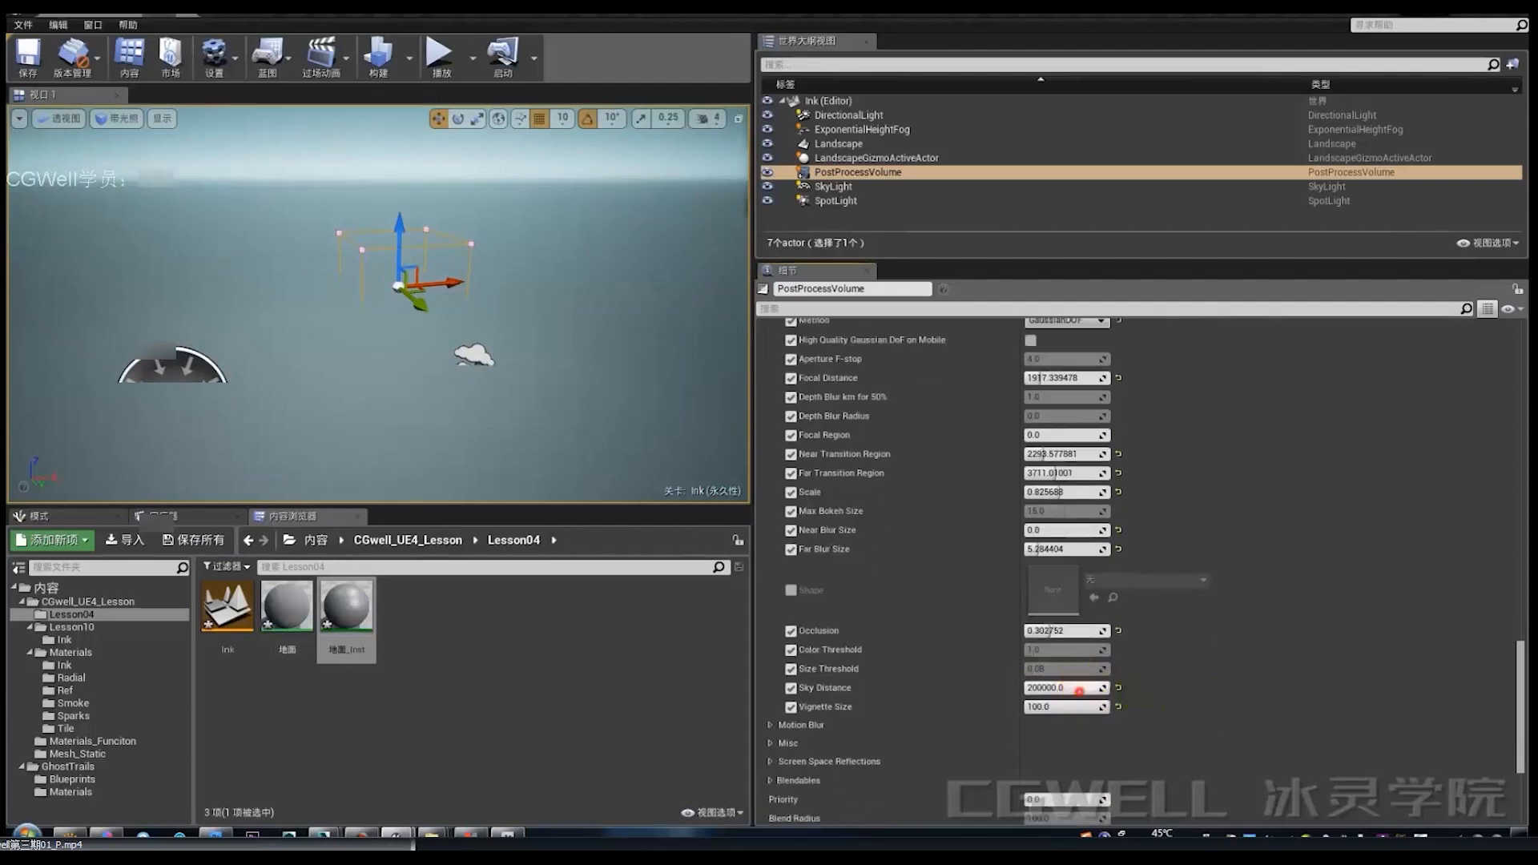
left_click_drag(1079, 690, 1073, 690)
scroll(1298, 652, "down", 2)
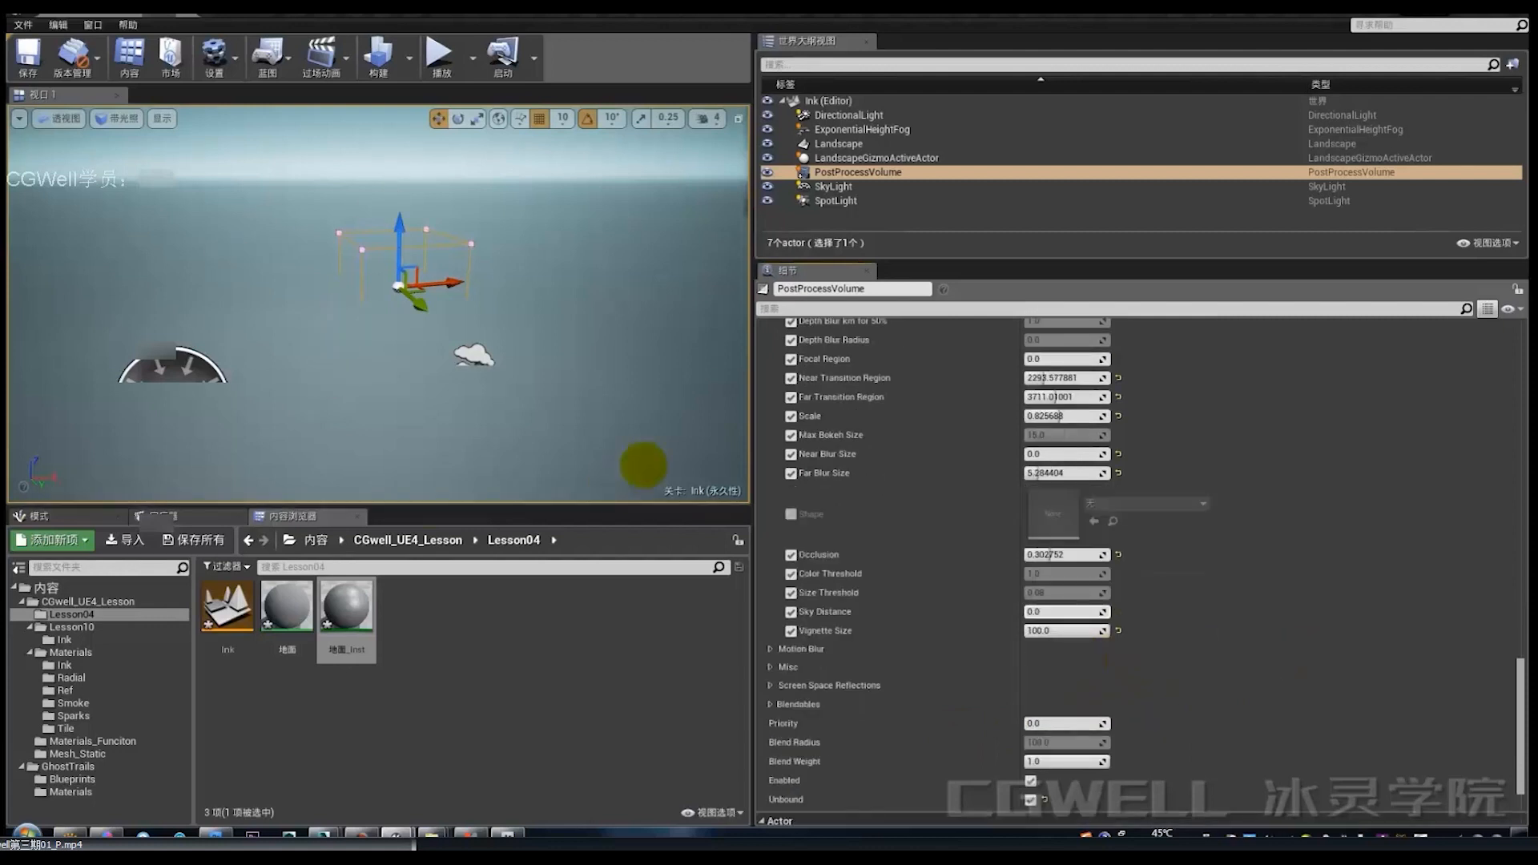
Compare the scene with the reference image in the Mindjet mind map.
mouse_move(440, 366)
right_mouse_down()
mouse_move(588, 348)
mouse_move(421, 348)
mouse_move(439, 366)
right_mouse_up()
key("s")
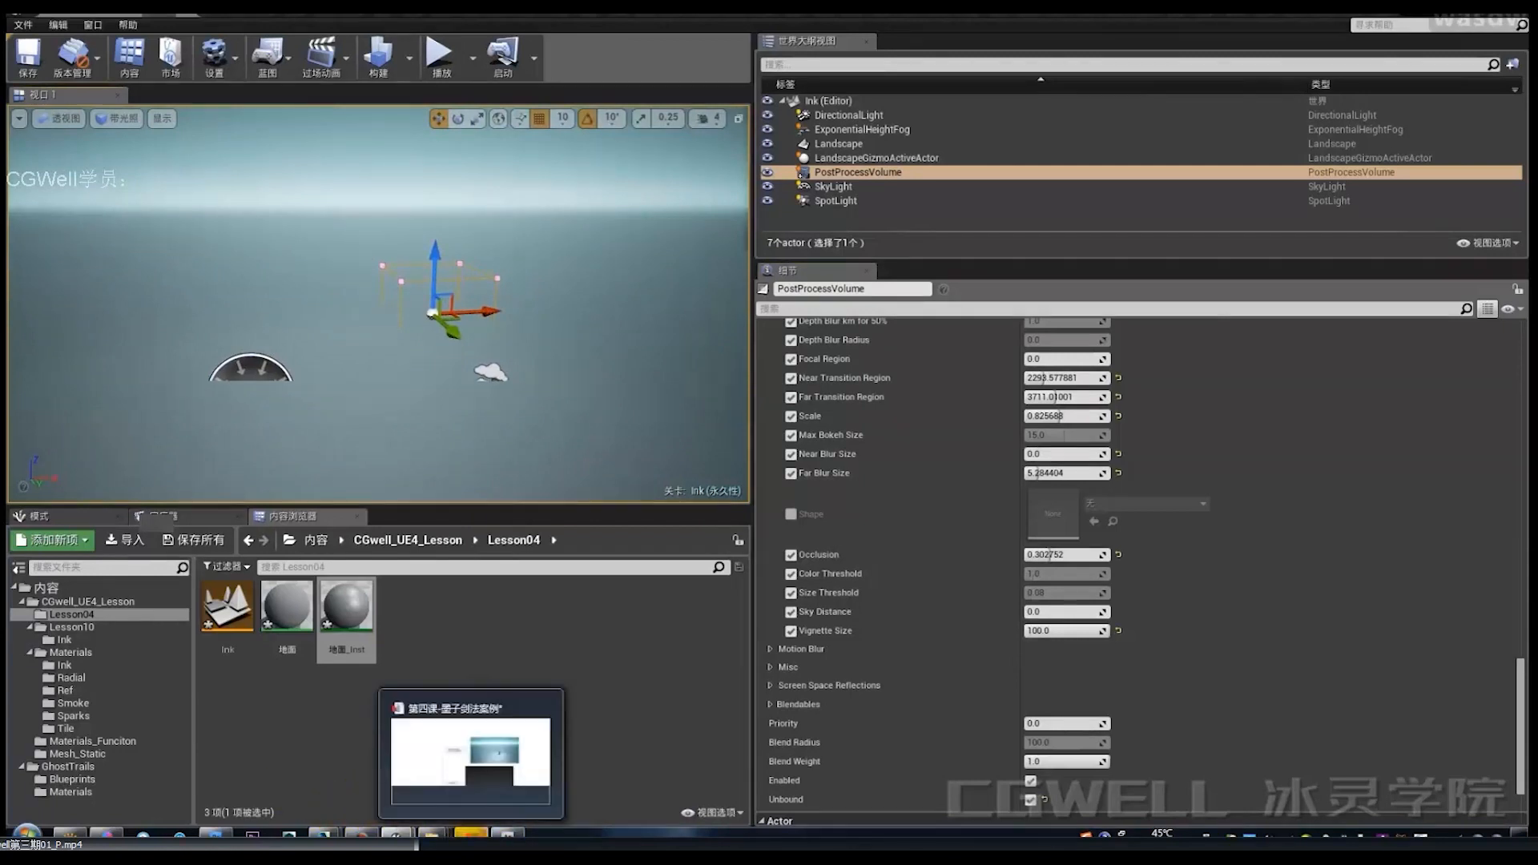
left_click(471, 833)
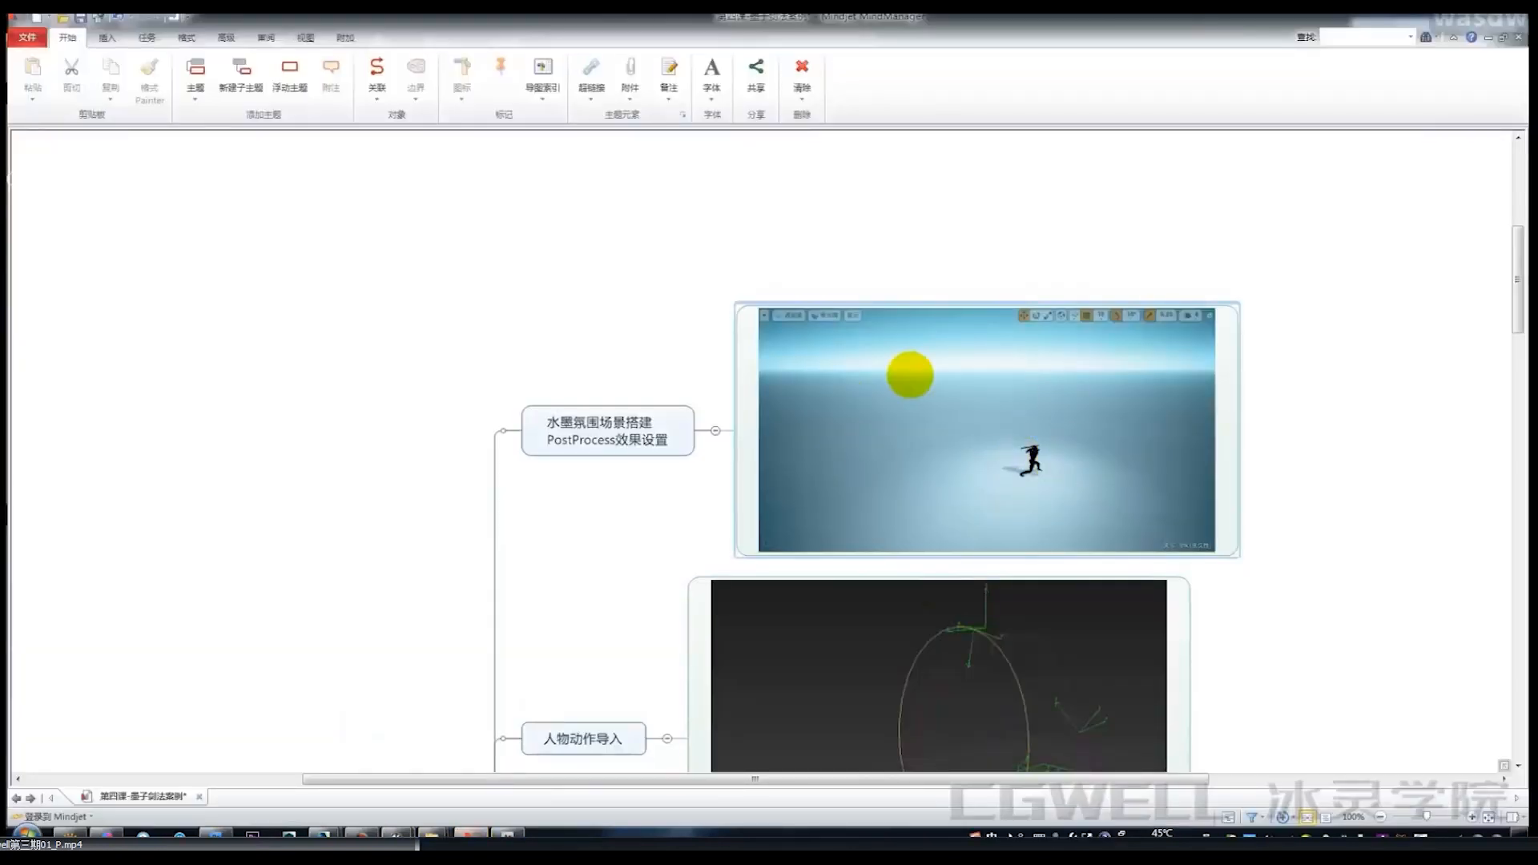
key("alt+Tab")
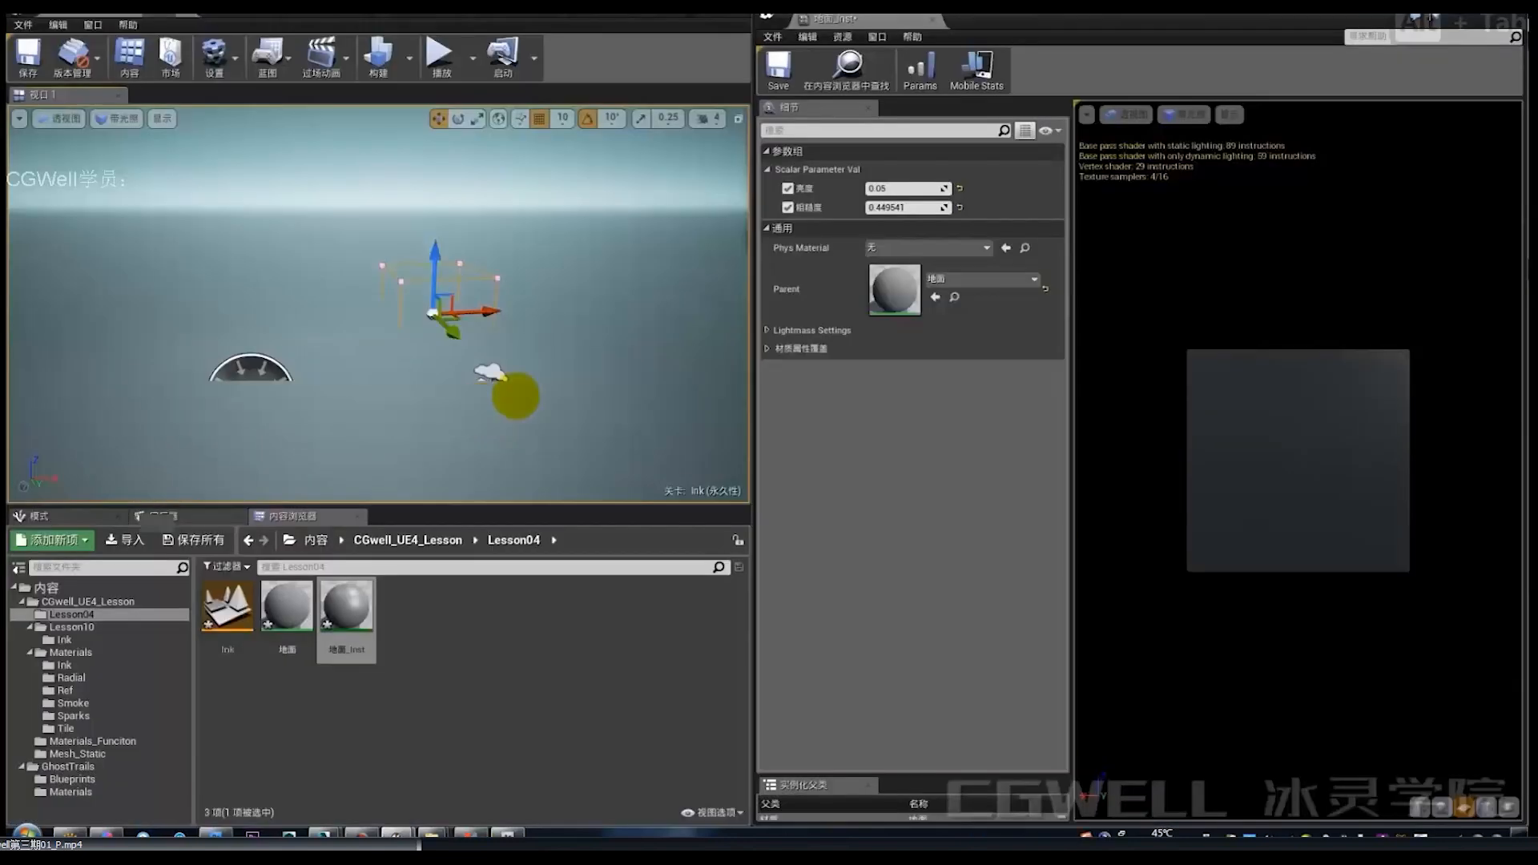
mouse_move(605, 333)
right_mouse_down()
mouse_move(629, 327)
mouse_move(603, 333)
right_mouse_up()
key("w")
key("s")
key("s")
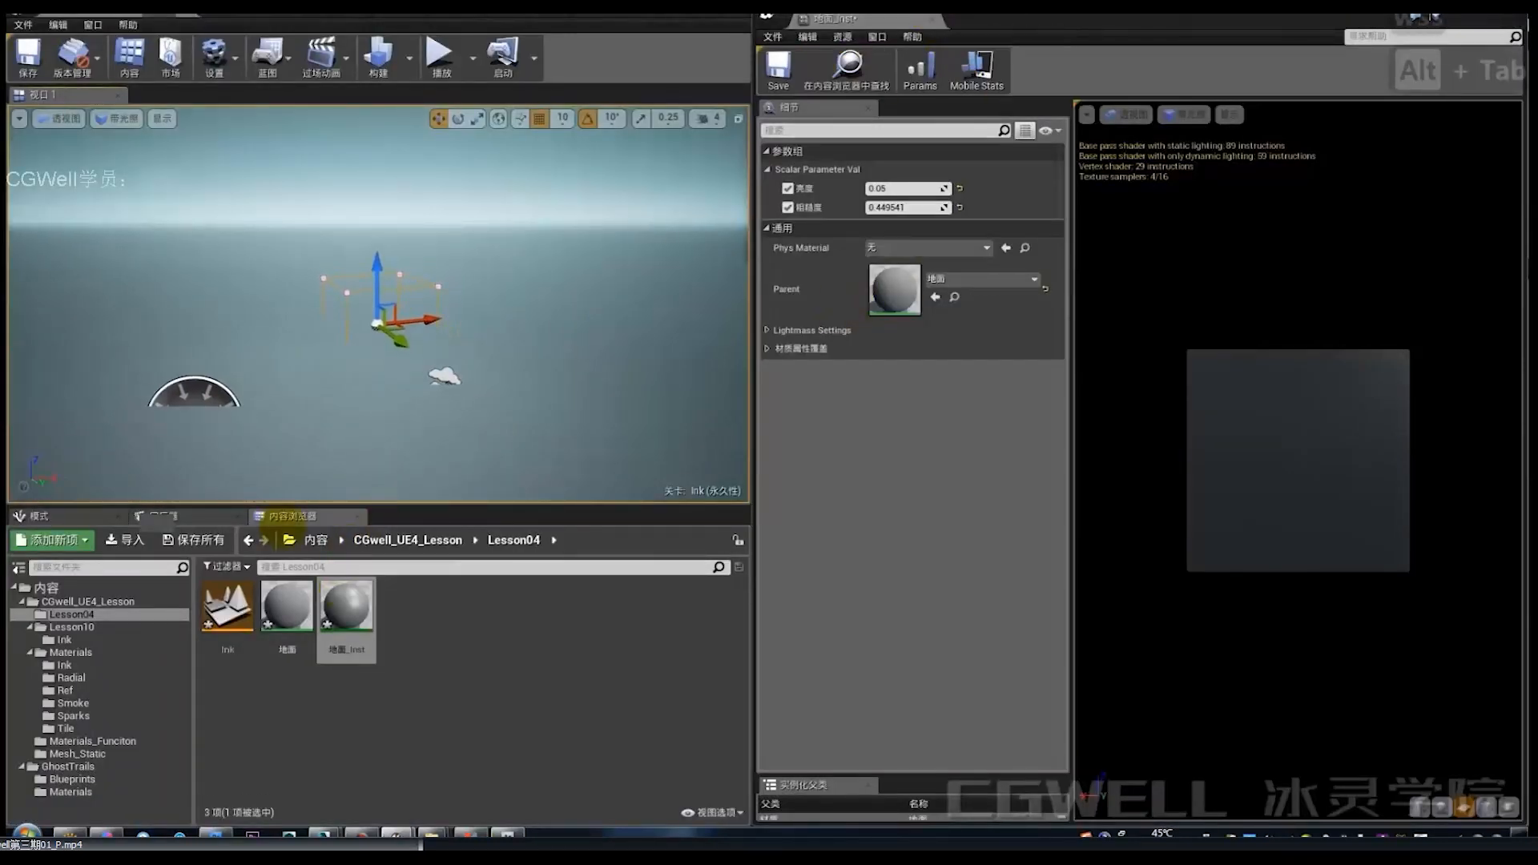
Enable the post process volume's Film Contrast at about 0.51 and Crush Highlights at about 0.6.
key("alt+Tab")
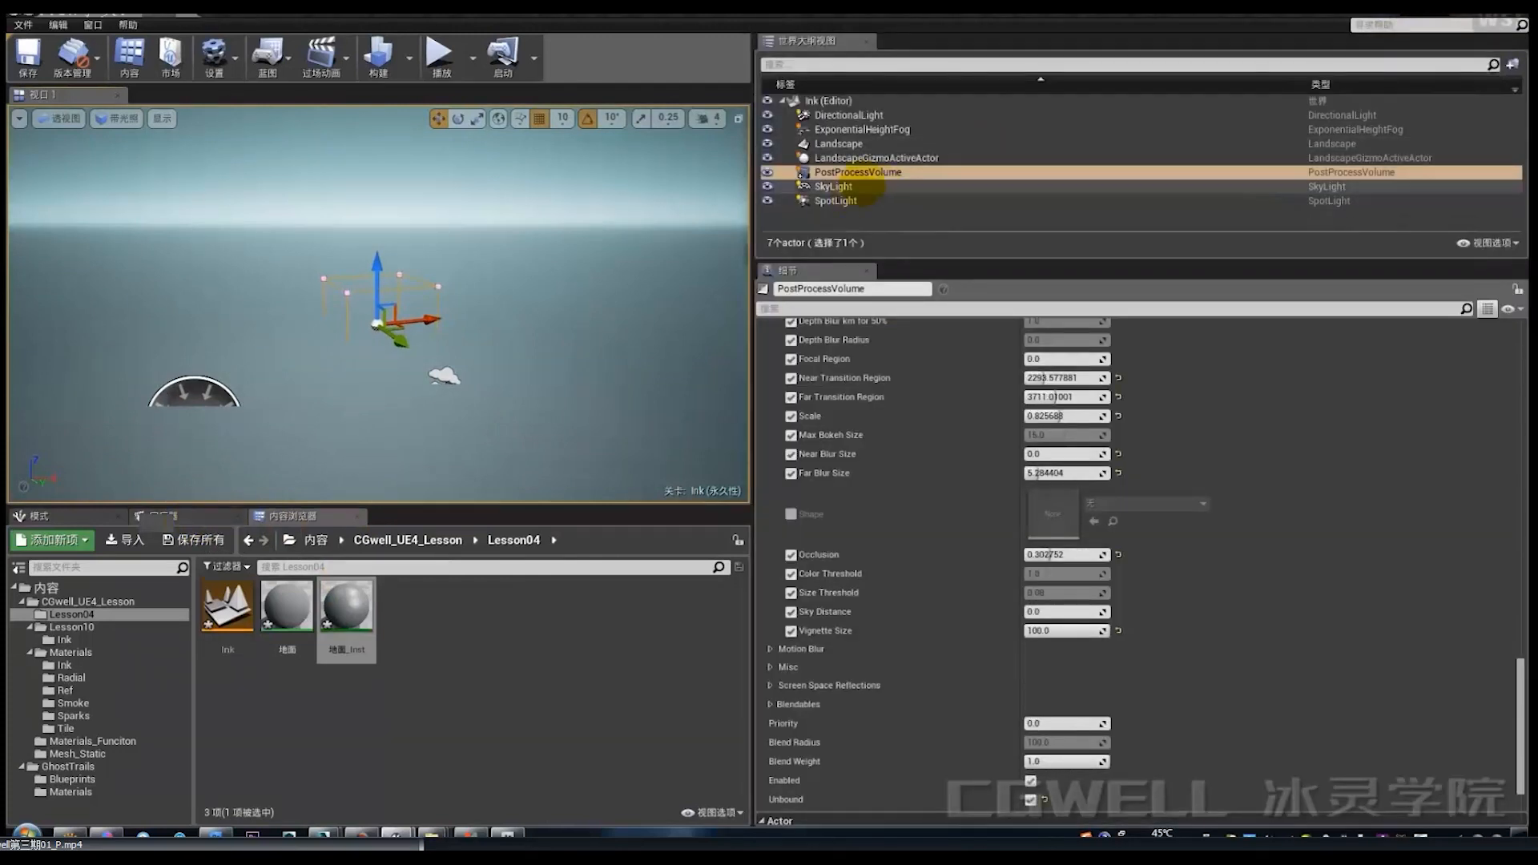
left_click_drag(1512, 637, 1518, 683)
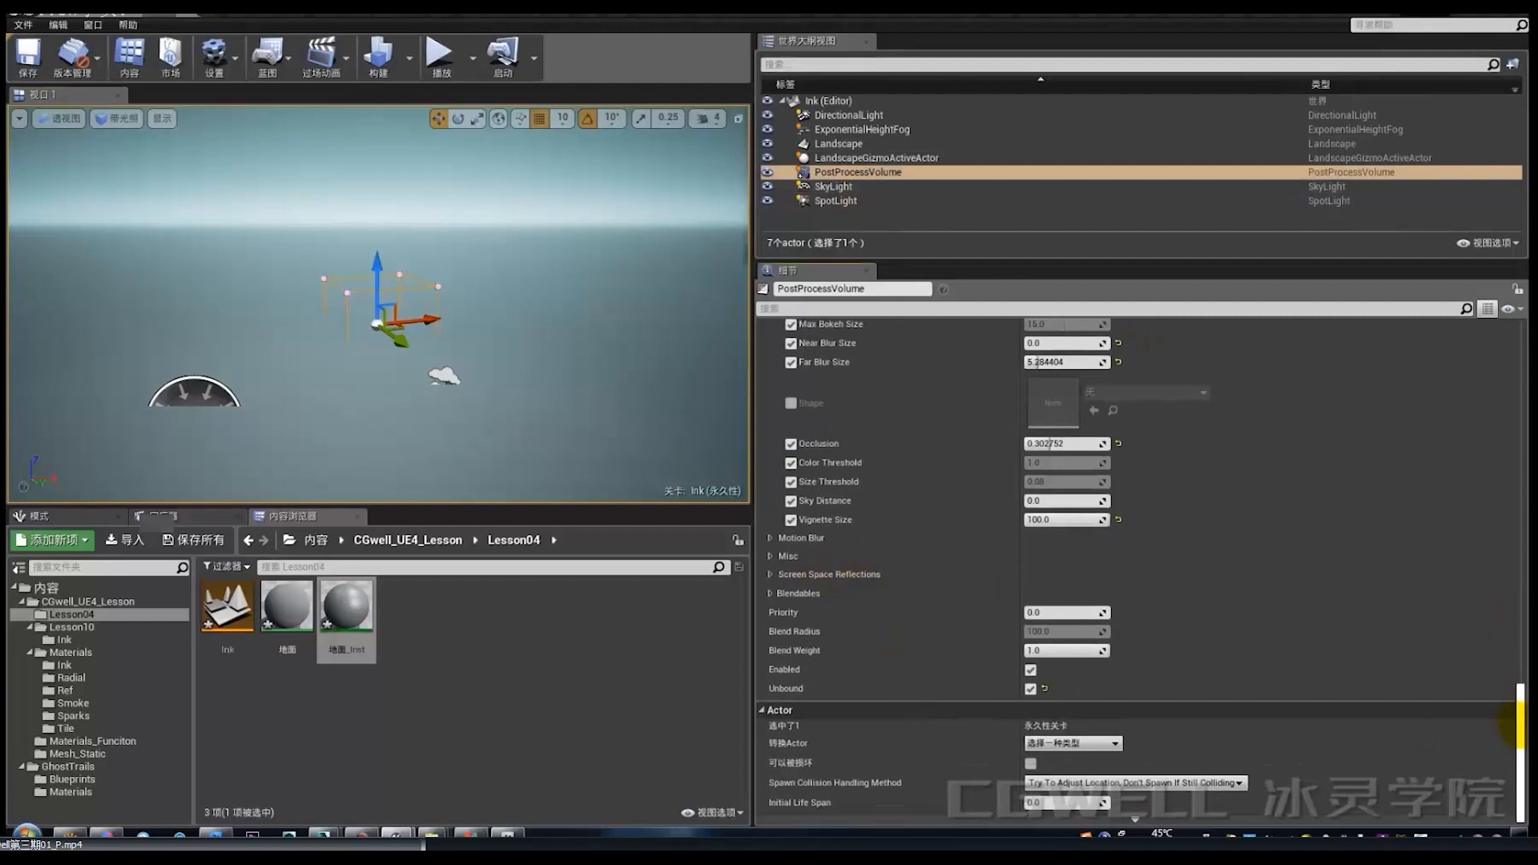
left_click_drag(1518, 725, 1502, 421)
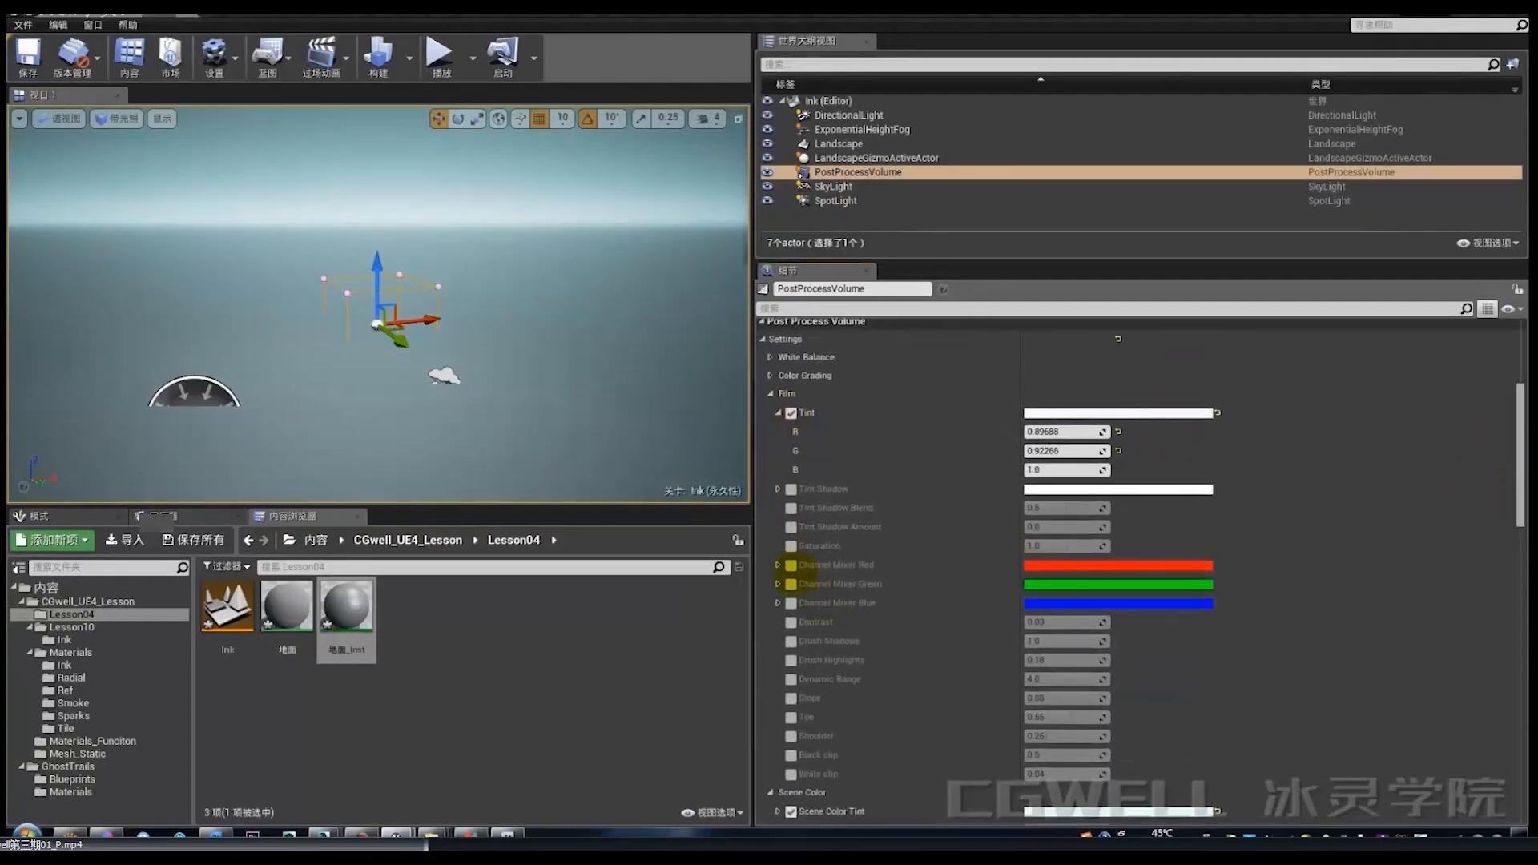
left_click(791, 623)
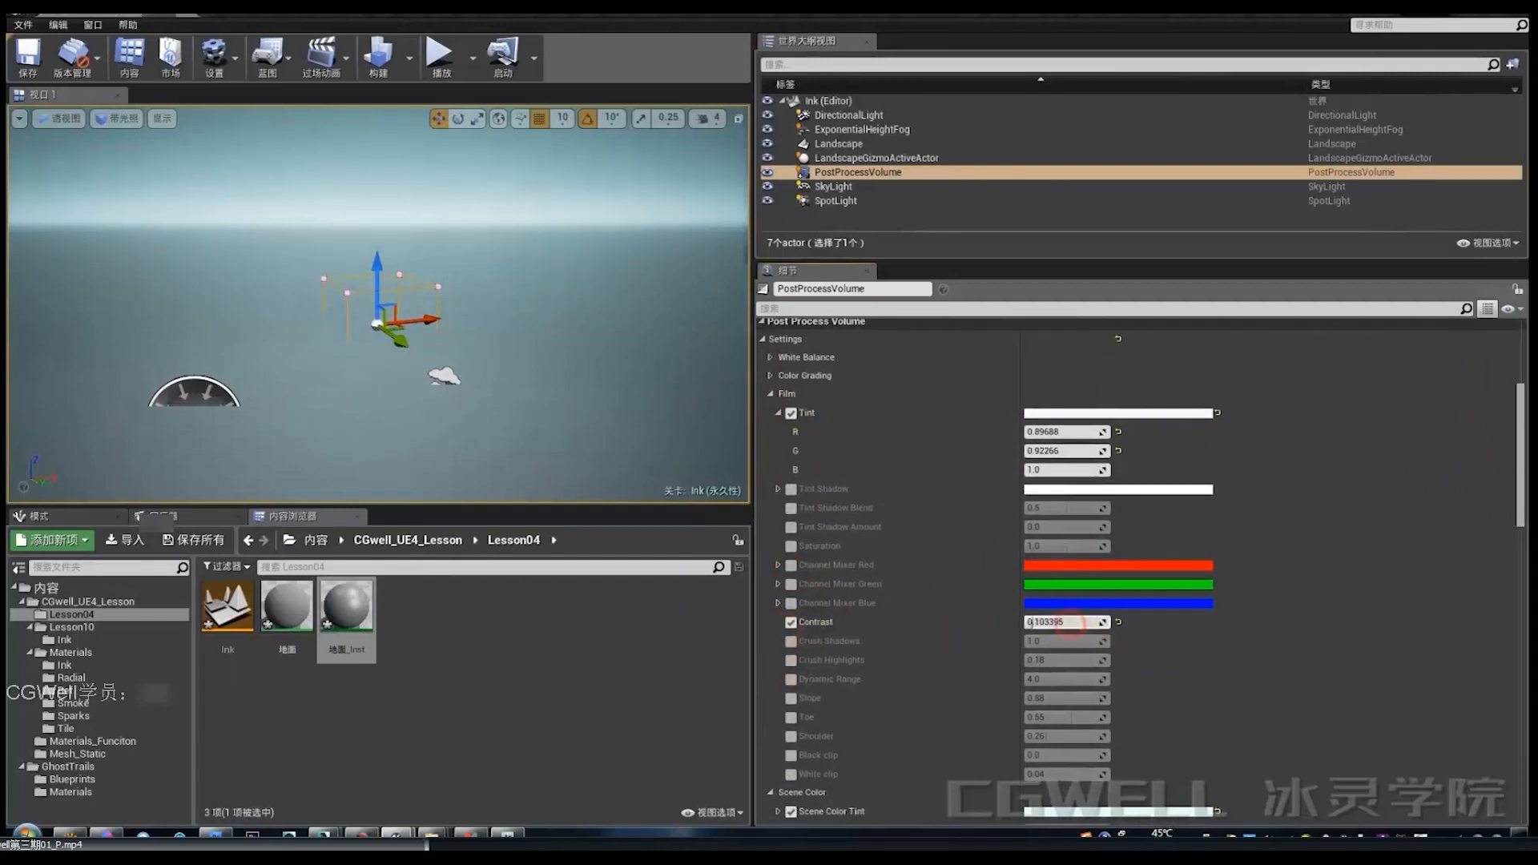
left_click_drag(1046, 622, 1074, 623)
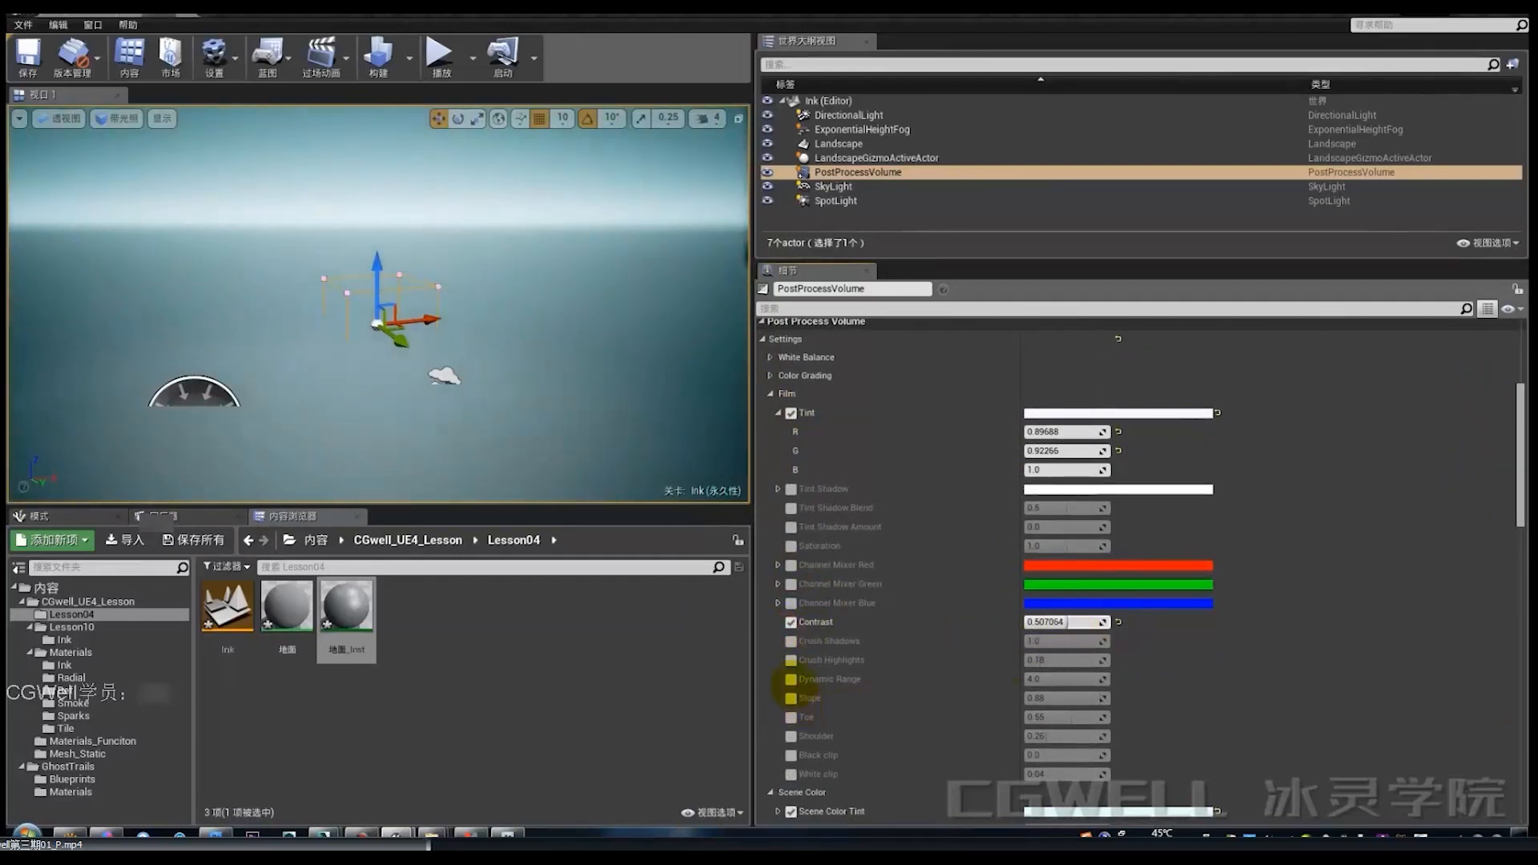
left_click(791, 660)
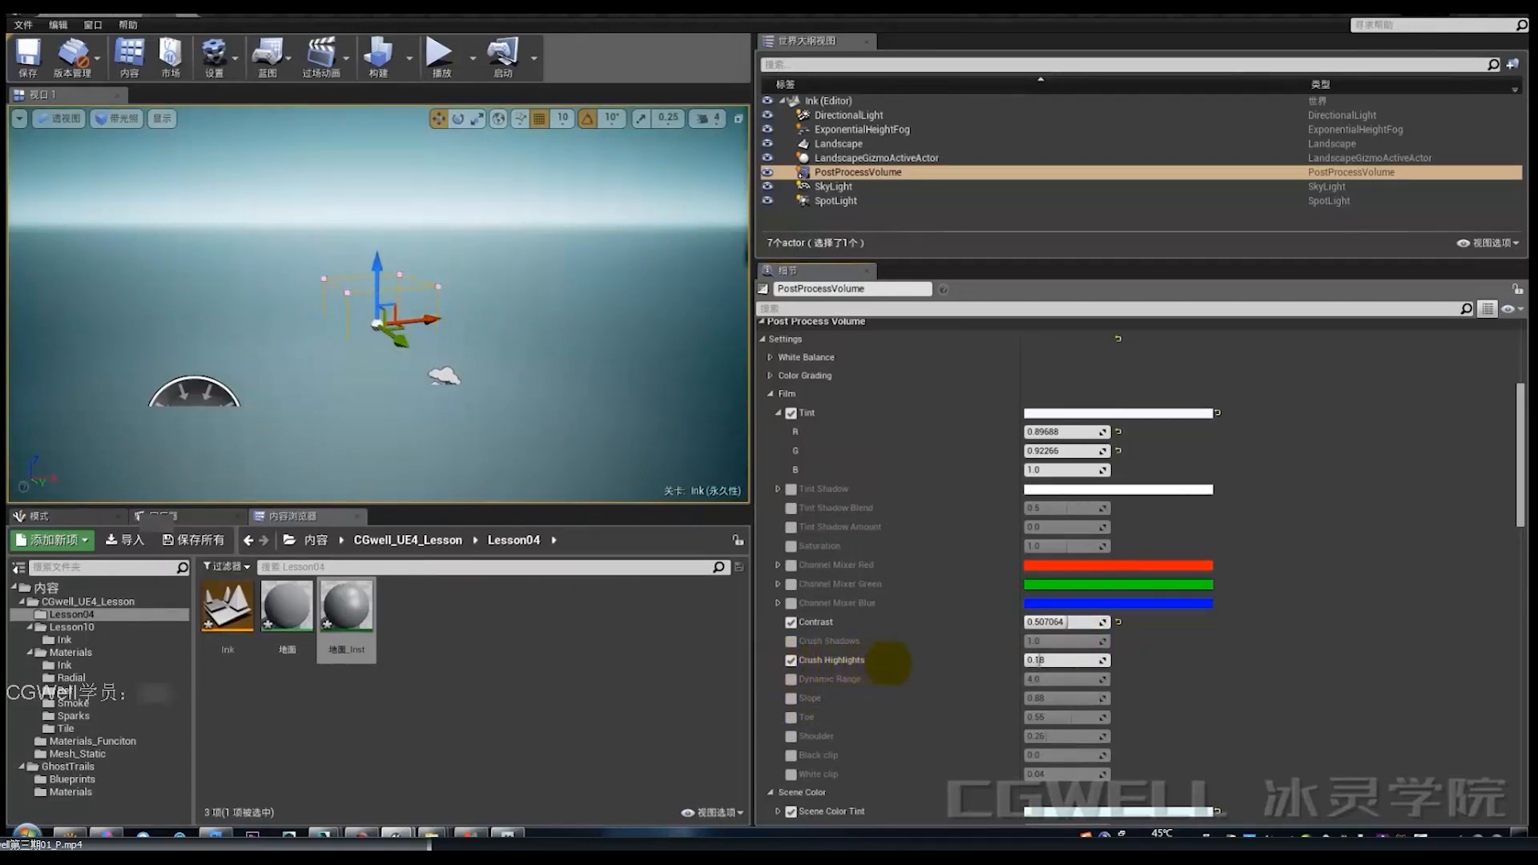
mouse_move(1048, 662)
left_mouse_down()
mouse_move(1078, 661)
mouse_move(1030, 661)
mouse_move(1102, 661)
mouse_move(1025, 661)
mouse_move(1068, 661)
left_mouse_up()
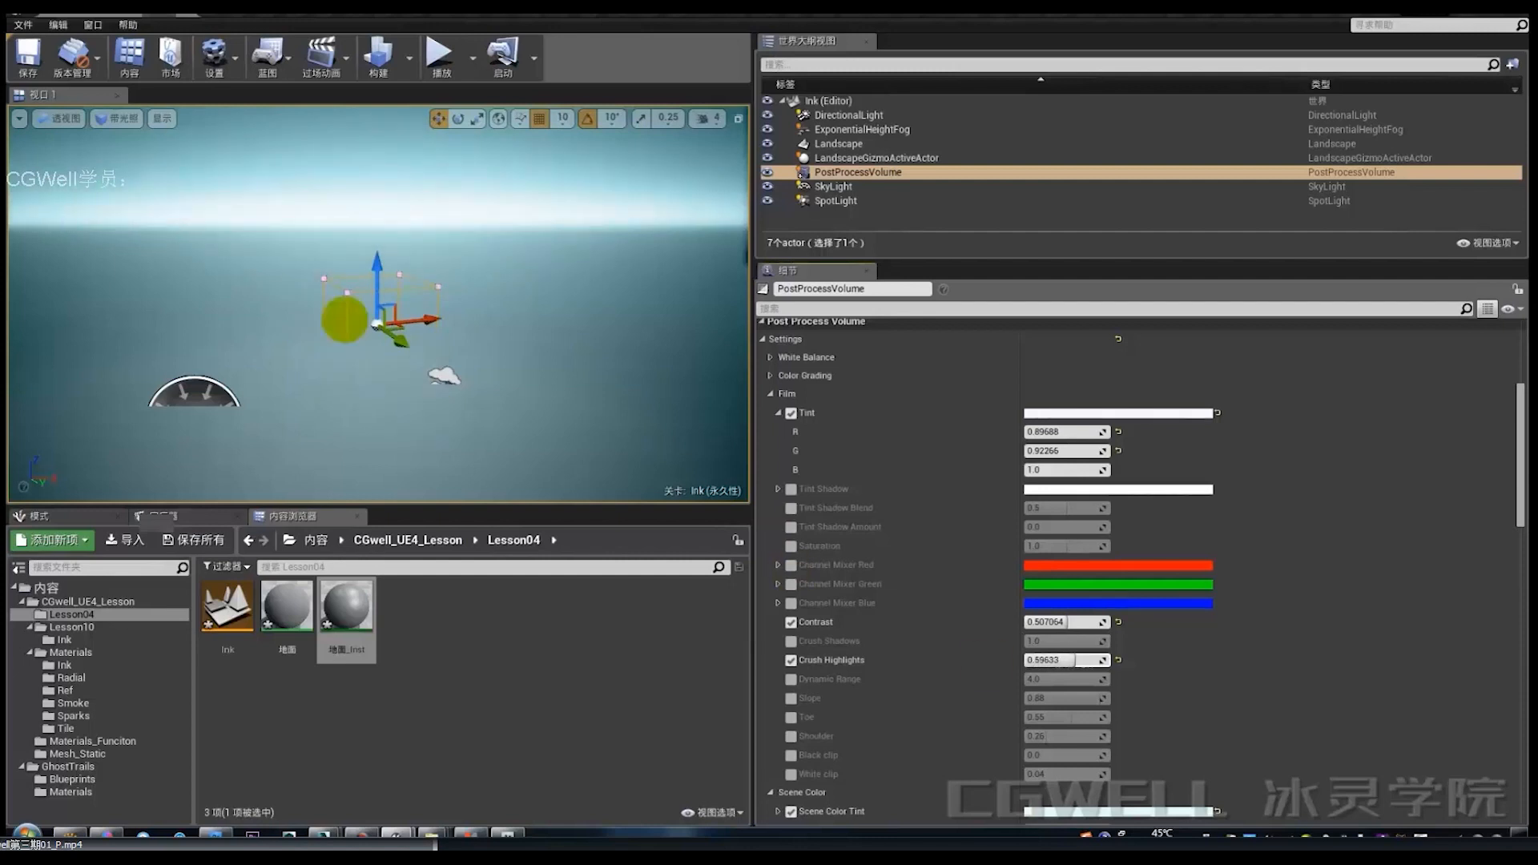
Raise the directional light's Intensity to about 10.18.
mouse_move(345, 319)
right_mouse_down()
mouse_move(342, 349)
mouse_move(321, 361)
mouse_move(355, 349)
mouse_move(362, 322)
right_mouse_up()
key("q")
key("a")
key("e")
left_click(838, 118)
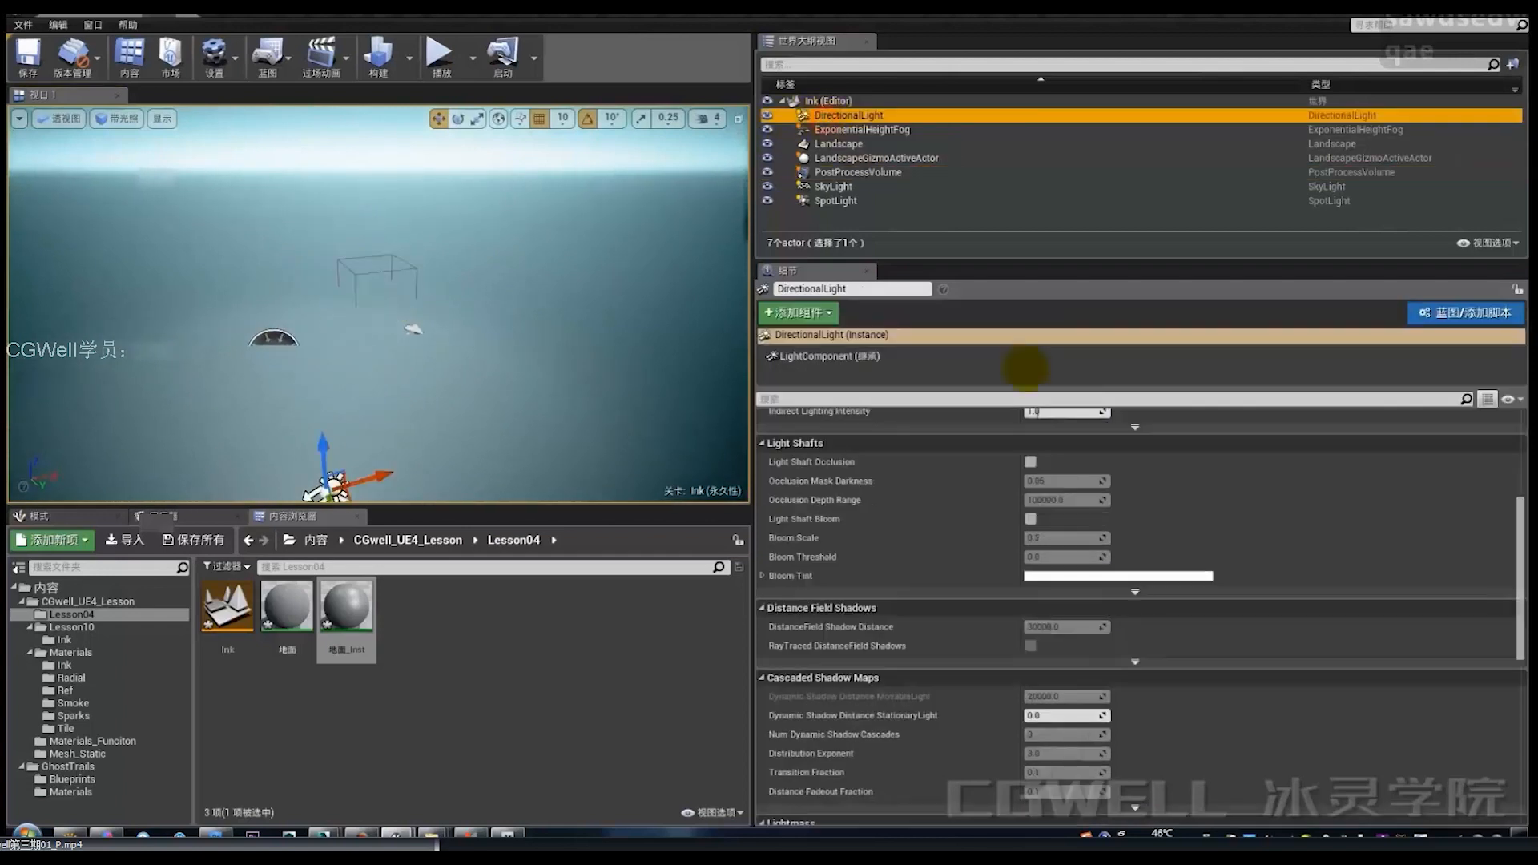
scroll(1106, 469, "up", 5)
left_click(1065, 534)
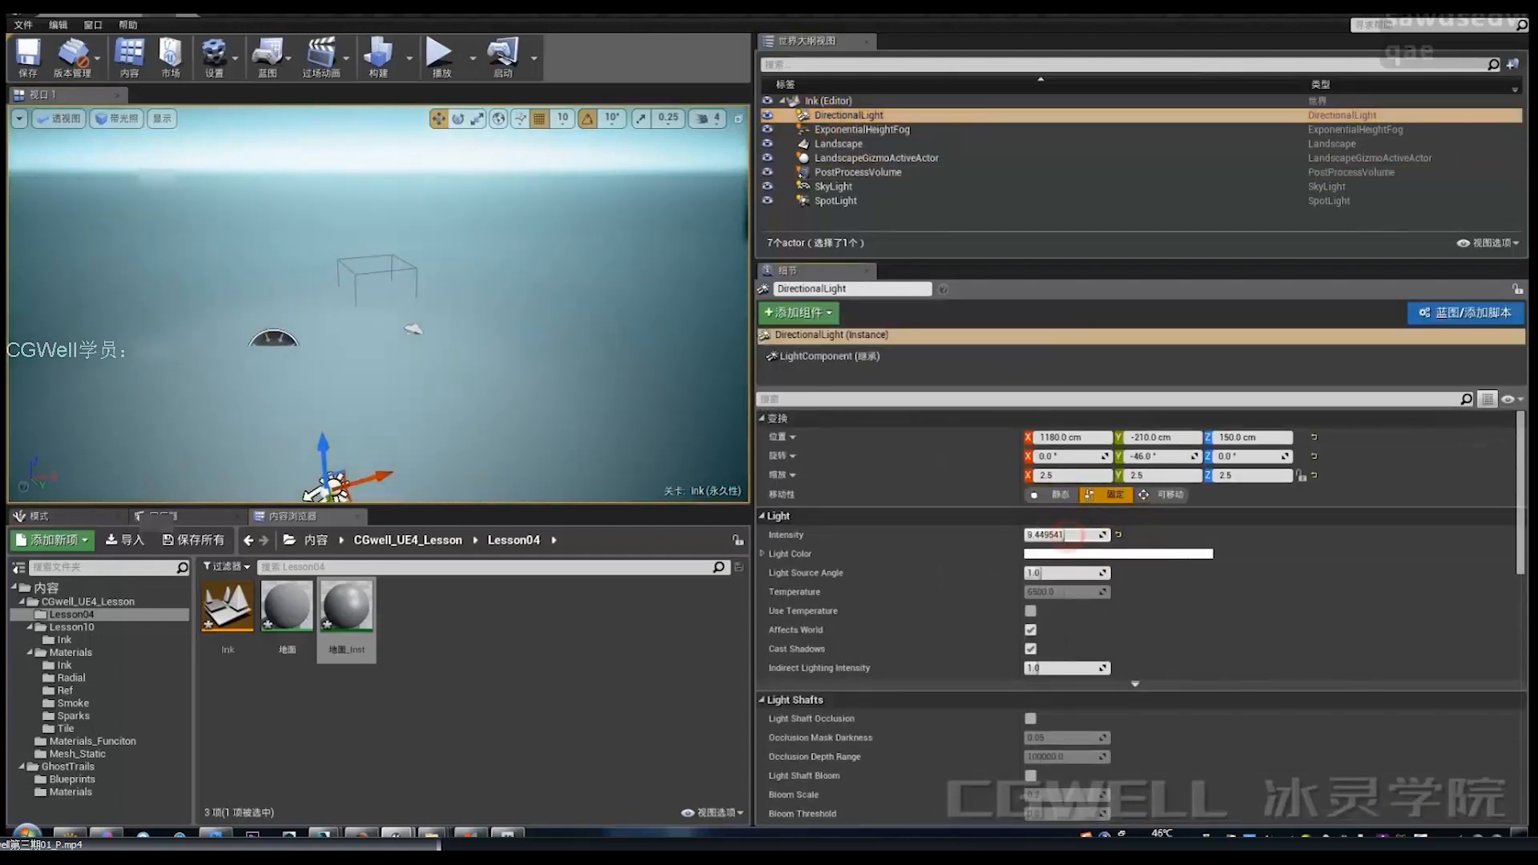
left_click_drag(1066, 535, 1068, 535)
scroll(874, 448, "down", 1)
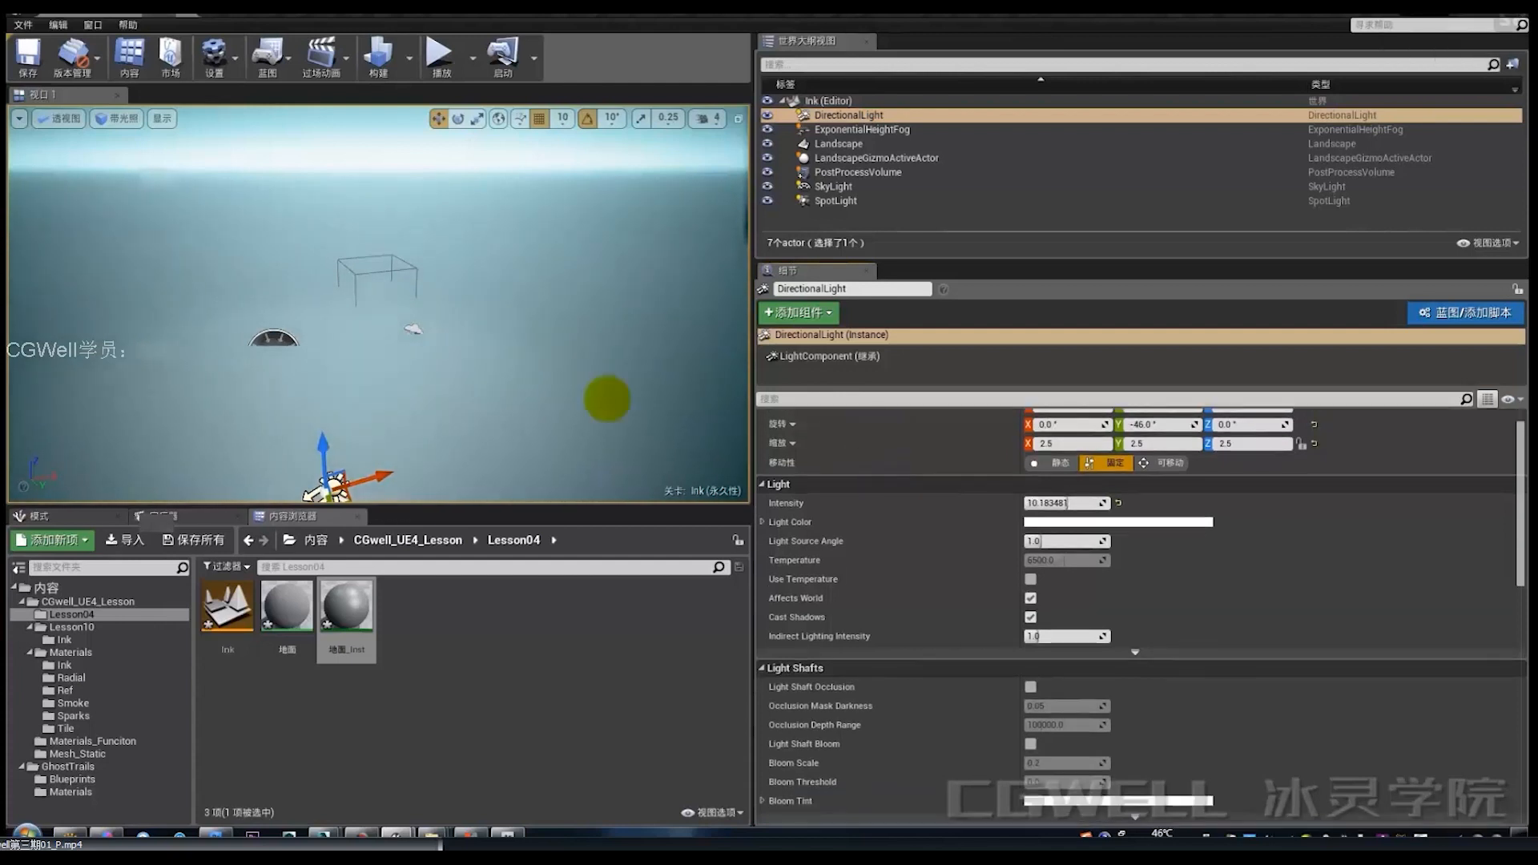
Set the exponential height fog's Fog Density to about 0.015 and Fog Height Falloff to about 0.35.
right_click_drag(607, 399, 520, 351)
key("s")
key("w")
key("s")
key("w")
key("s")
key("s")
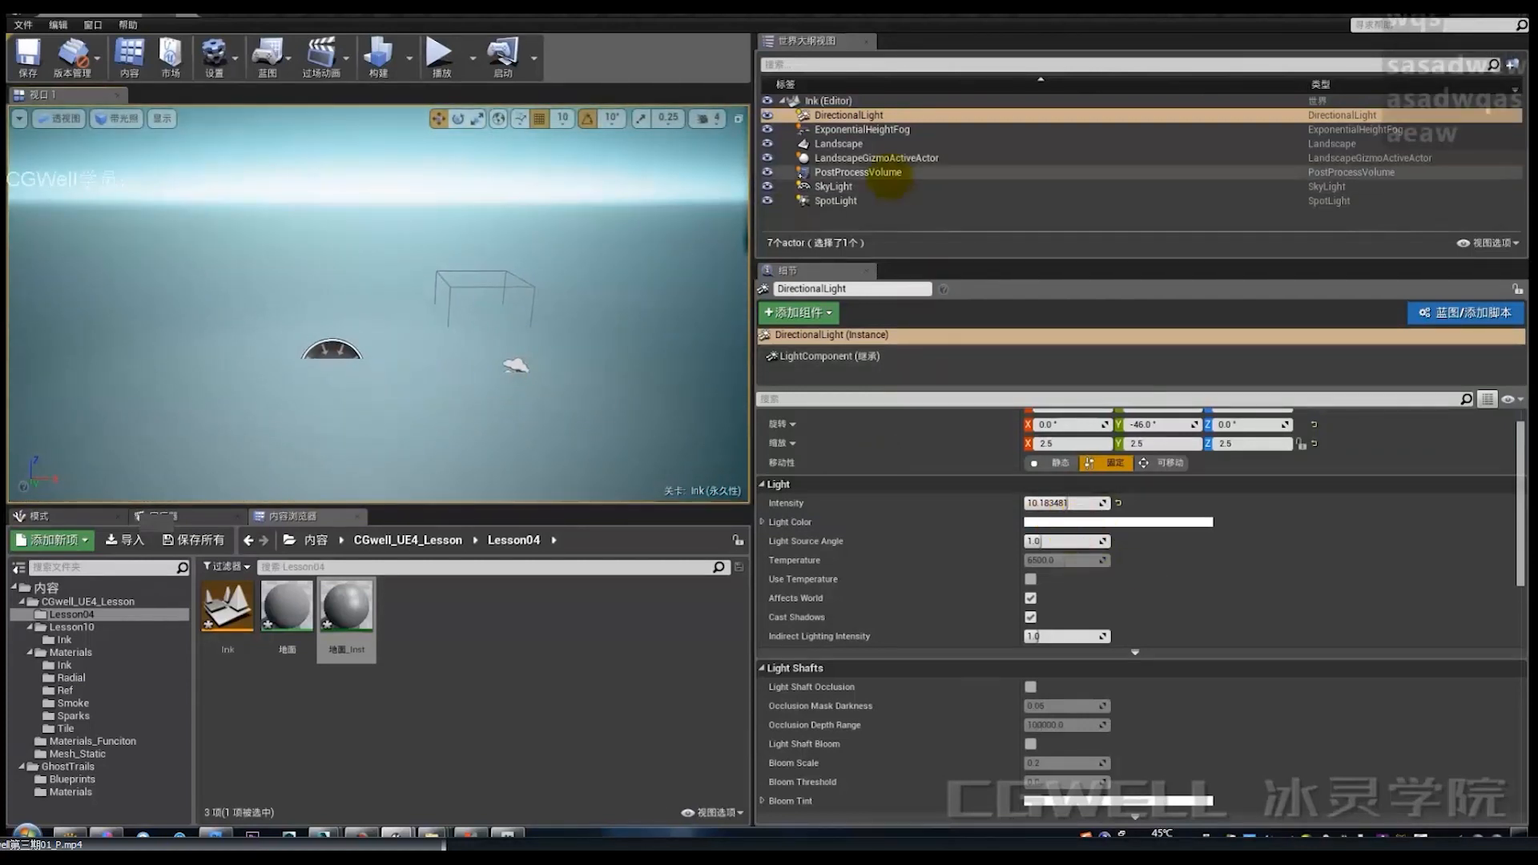
left_click(841, 143)
left_click(849, 129)
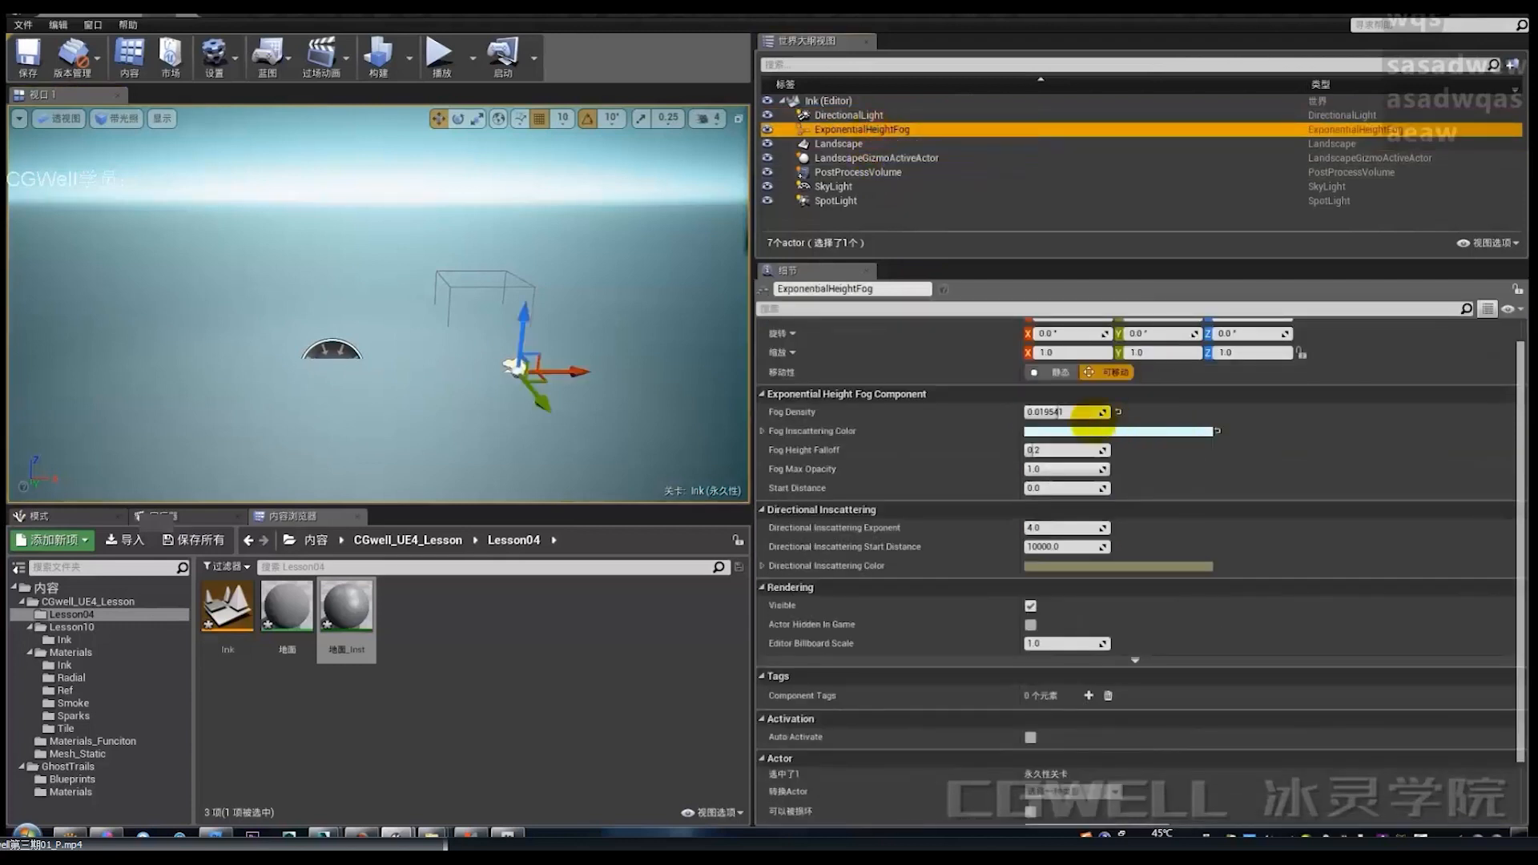
left_click_drag(1065, 412, 1038, 451)
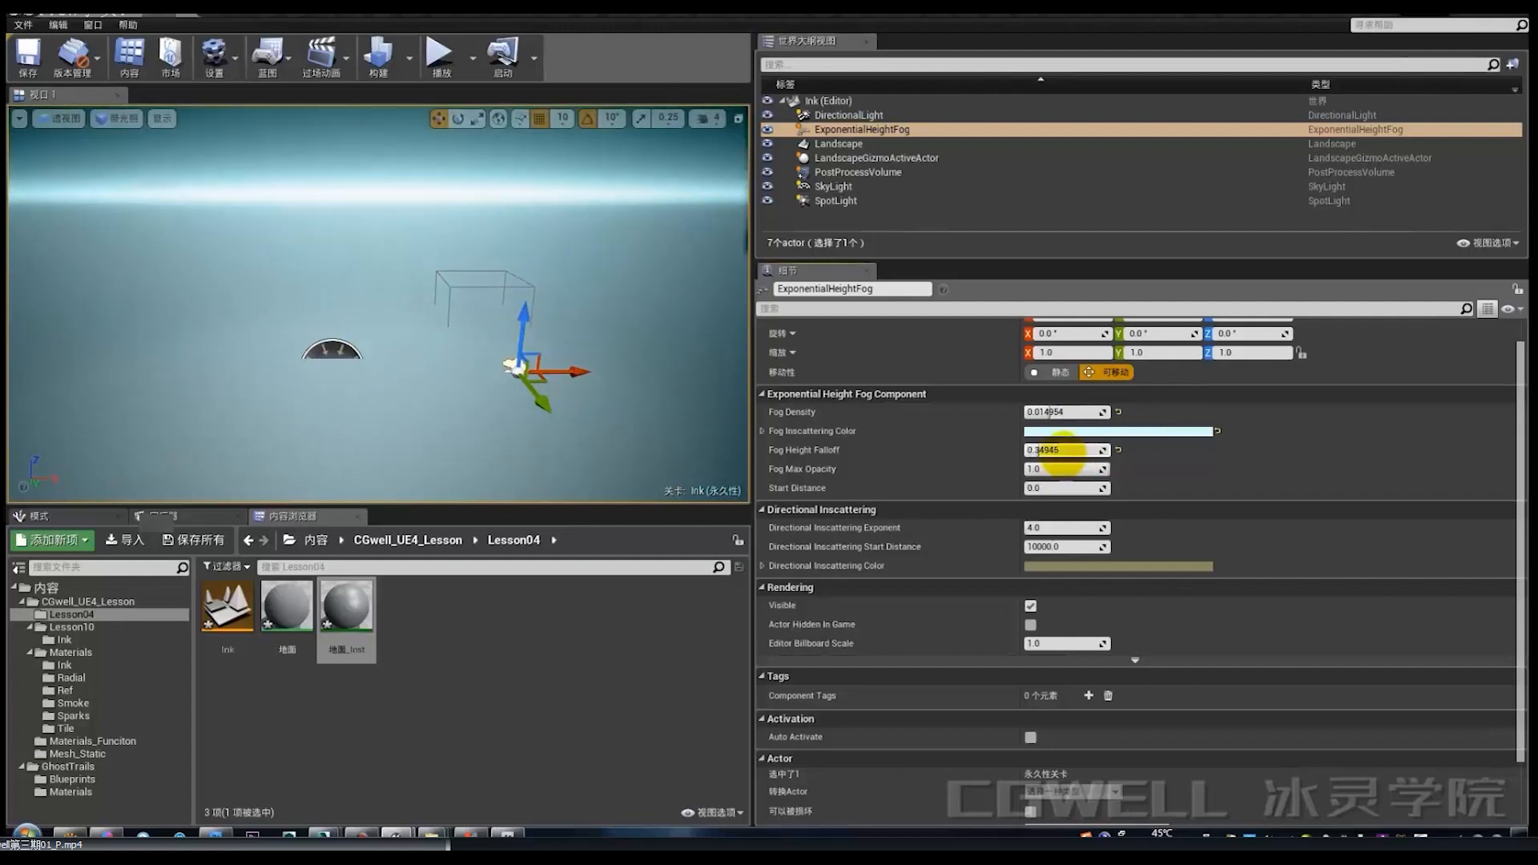
Darken the Fog Inscattering Color to a brightness value of about 0.825.
left_click(1065, 431)
mouse_move(1317, 473)
left_mouse_down()
mouse_move(1326, 558)
mouse_move(1332, 474)
left_mouse_up()
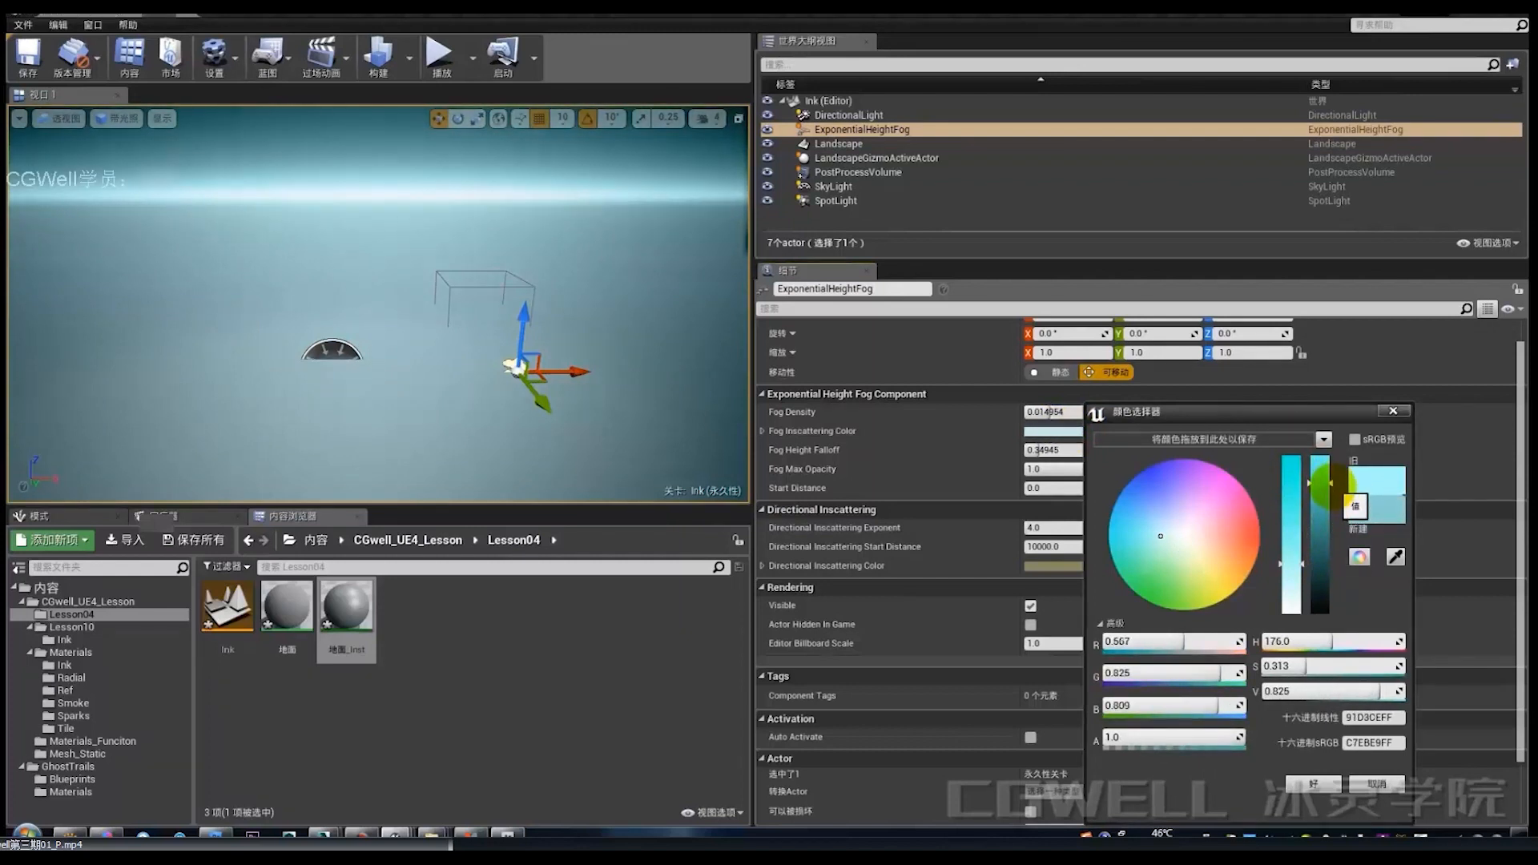
left_click(1318, 780)
Compare the adjusted fog and horizon with the mind map's reference image from a matching viewpoint.
mouse_move(553, 350)
right_mouse_down()
mouse_move(581, 337)
mouse_move(560, 344)
right_mouse_up()
key("alt+Tab")
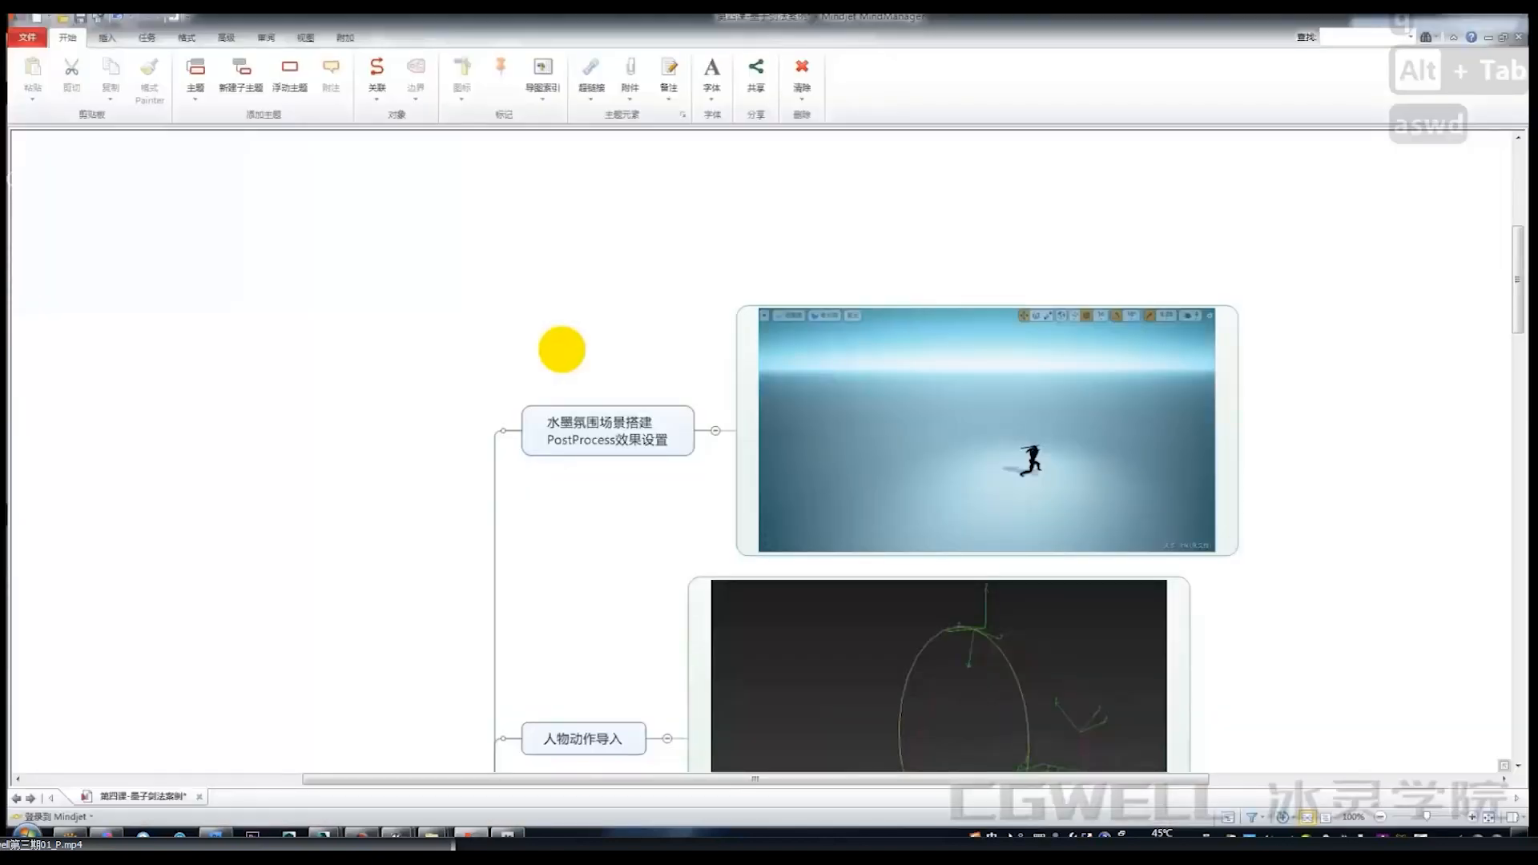
key("alt+Tab")
key("s")
key("d")
key("w")
mouse_move(563, 350)
right_mouse_down()
mouse_move(577, 343)
mouse_move(565, 332)
right_mouse_up()
key("alt+Tab")
key("alt+Tab")
Set the spotlight's Intensity to 200000.
key("d")
key("w")
key("s")
key("w")
key("s")
key("s")
left_click(328, 128)
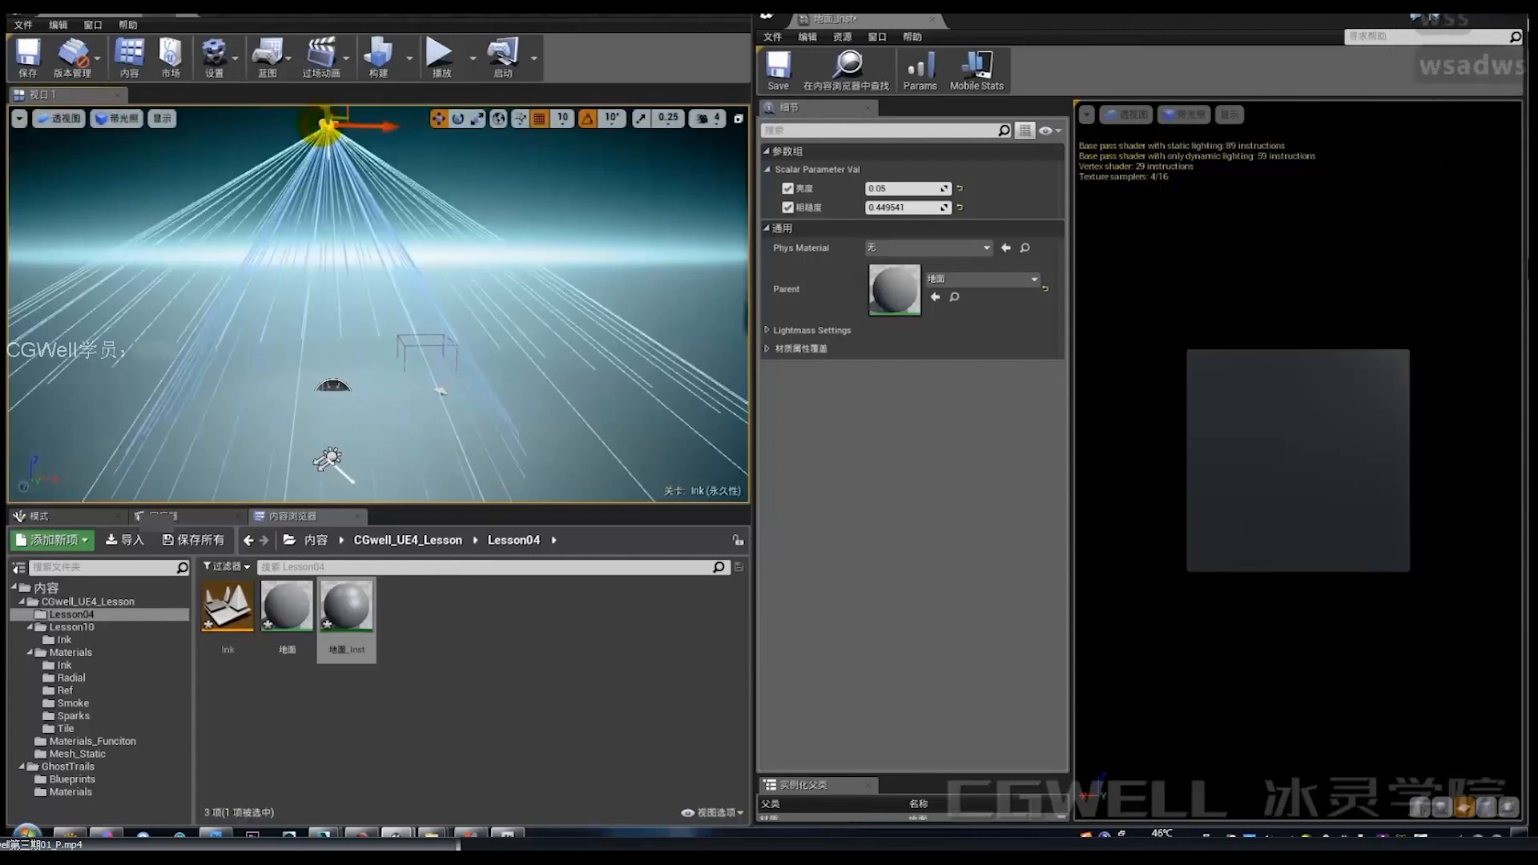
left_click(1473, 17)
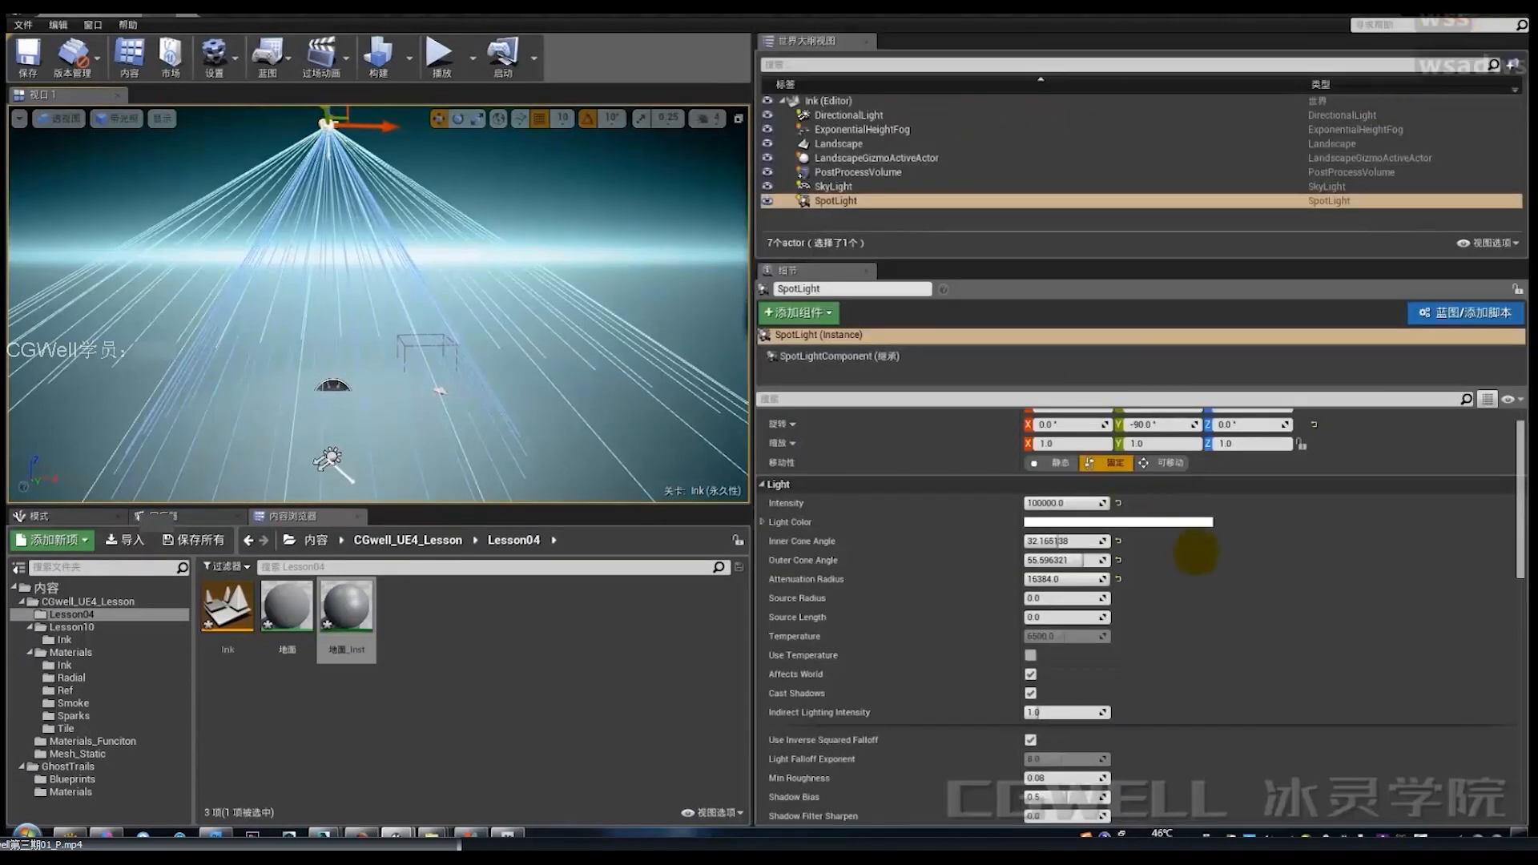
left_click(1028, 503)
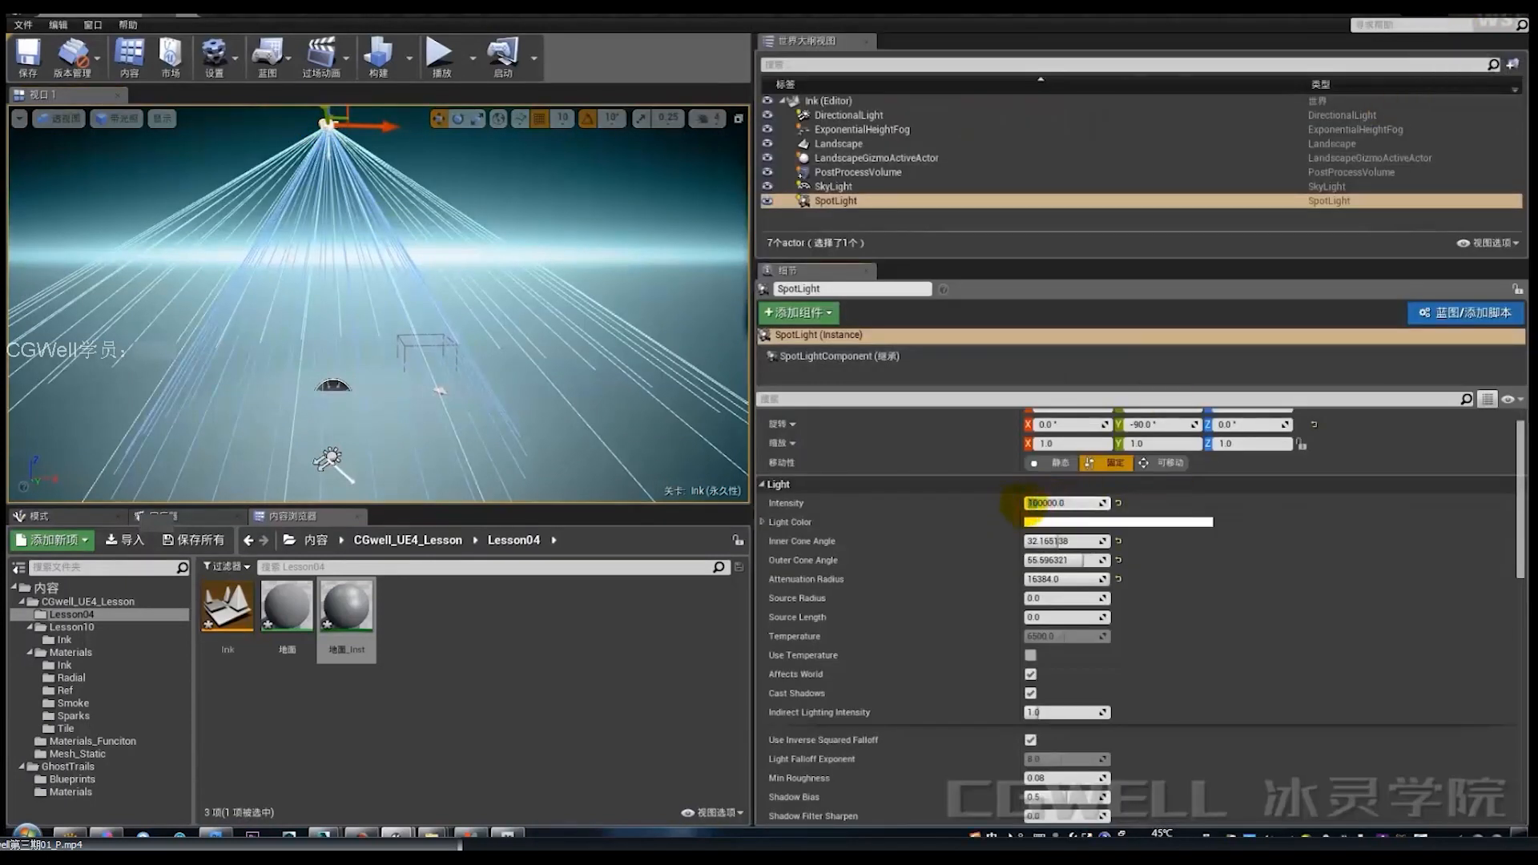
type("8")
type("2")
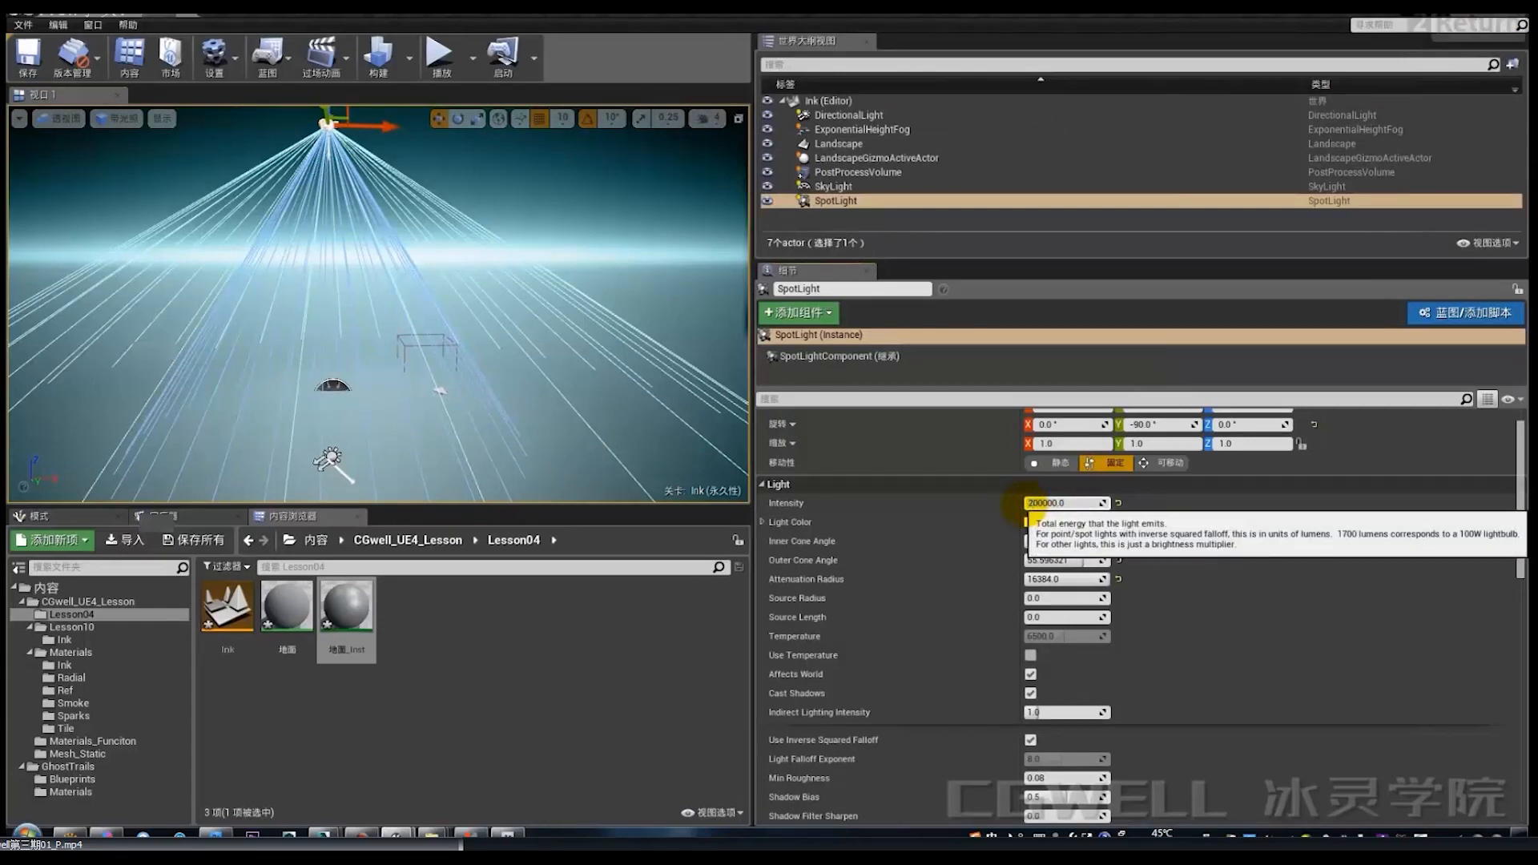
key("Return")
Raise the spotlight slightly higher above the ground.
key("w")
key("a")
key("s")
key("e")
key("d")
key("w")
mouse_move(488, 385)
right_mouse_down()
mouse_move(481, 437)
mouse_move(482, 375)
right_mouse_up()
key("d")
key("s")
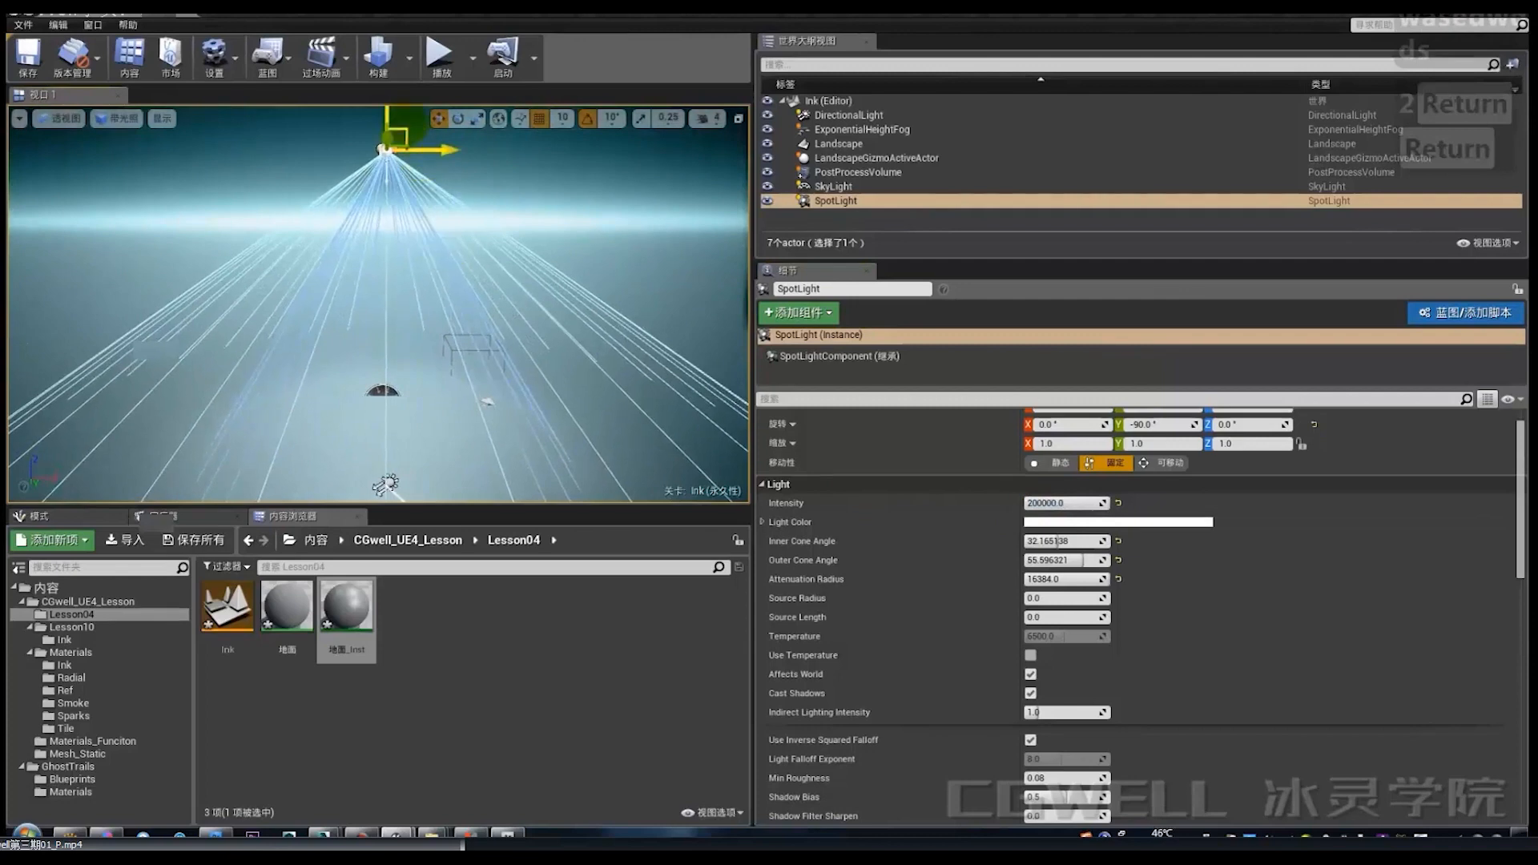
mouse_move(405, 130)
left_mouse_down()
mouse_move(421, 168)
mouse_move(413, 113)
left_mouse_up()
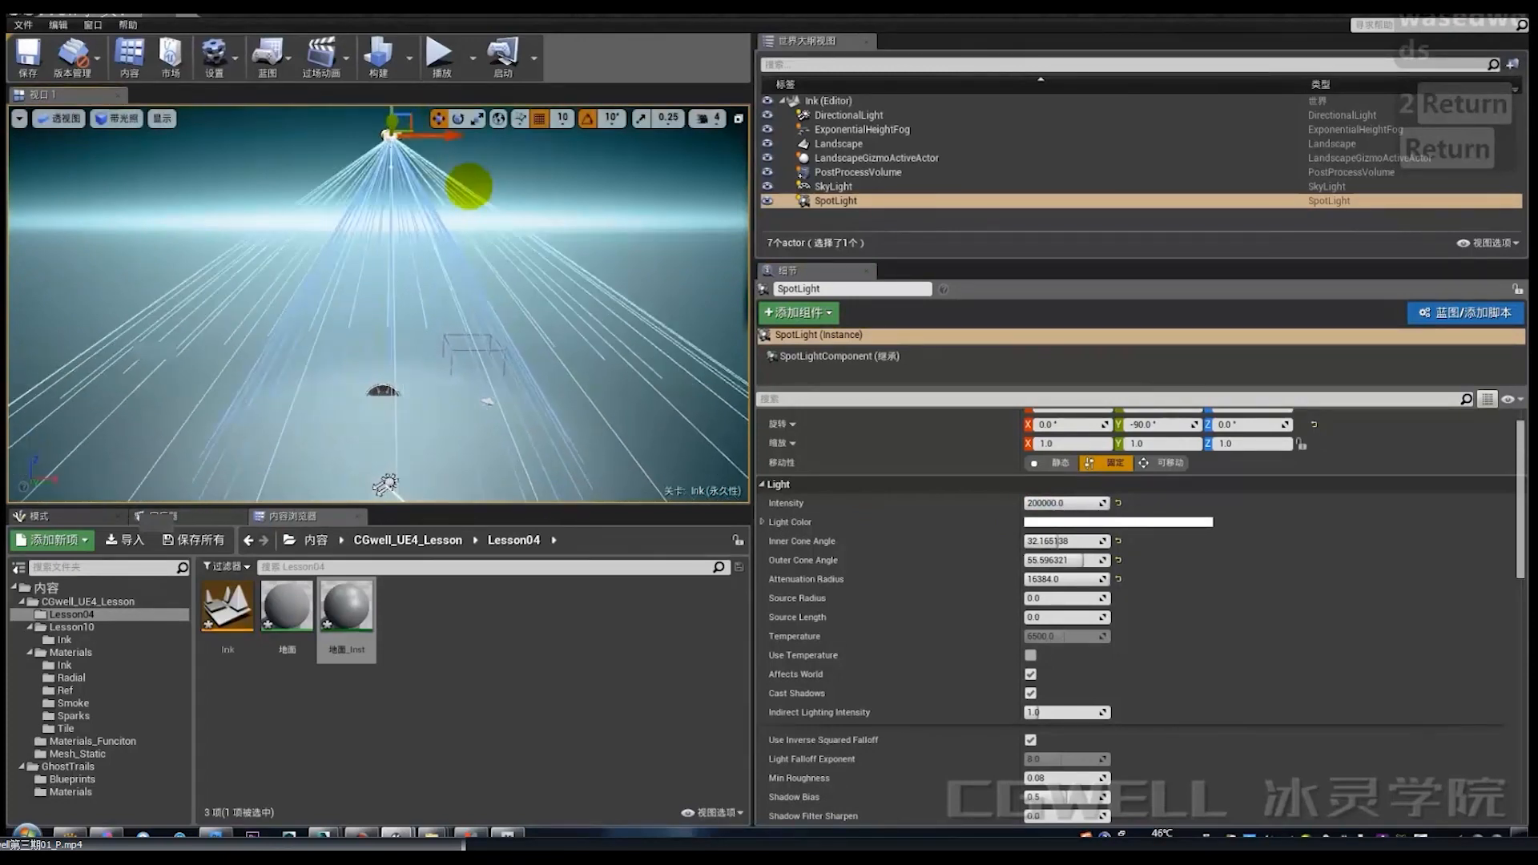
Duplicate the spotlight twice, placing one copy on each side of the original in a row.
right_click_drag(469, 188, 473, 160)
key("d")
key("s")
left_click_drag(377, 224, 621, 237, "alt")
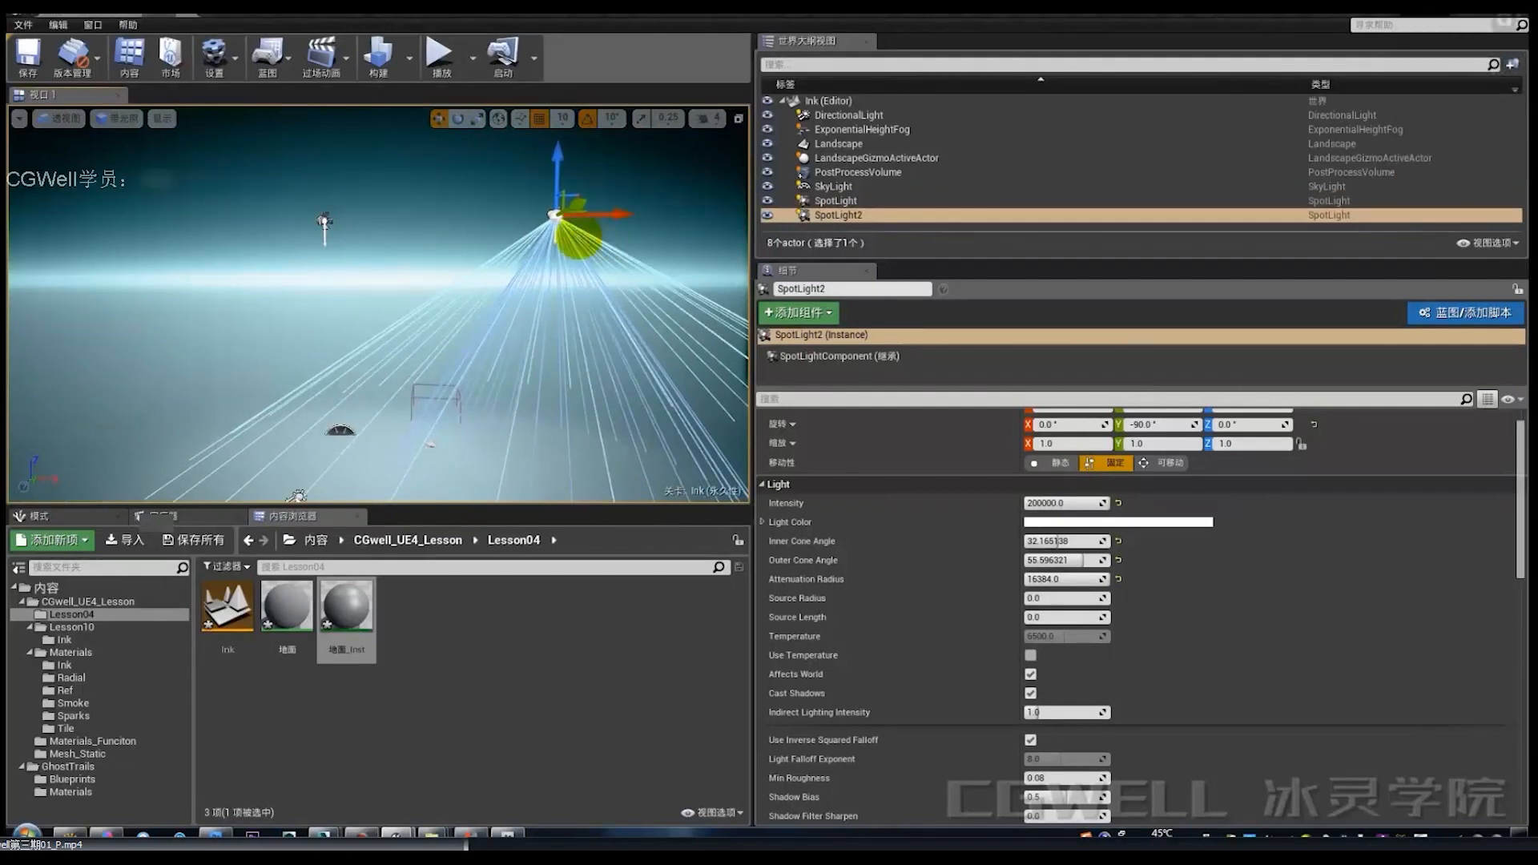
right_click_drag(437, 215, 422, 221)
key("a")
left_click(373, 203)
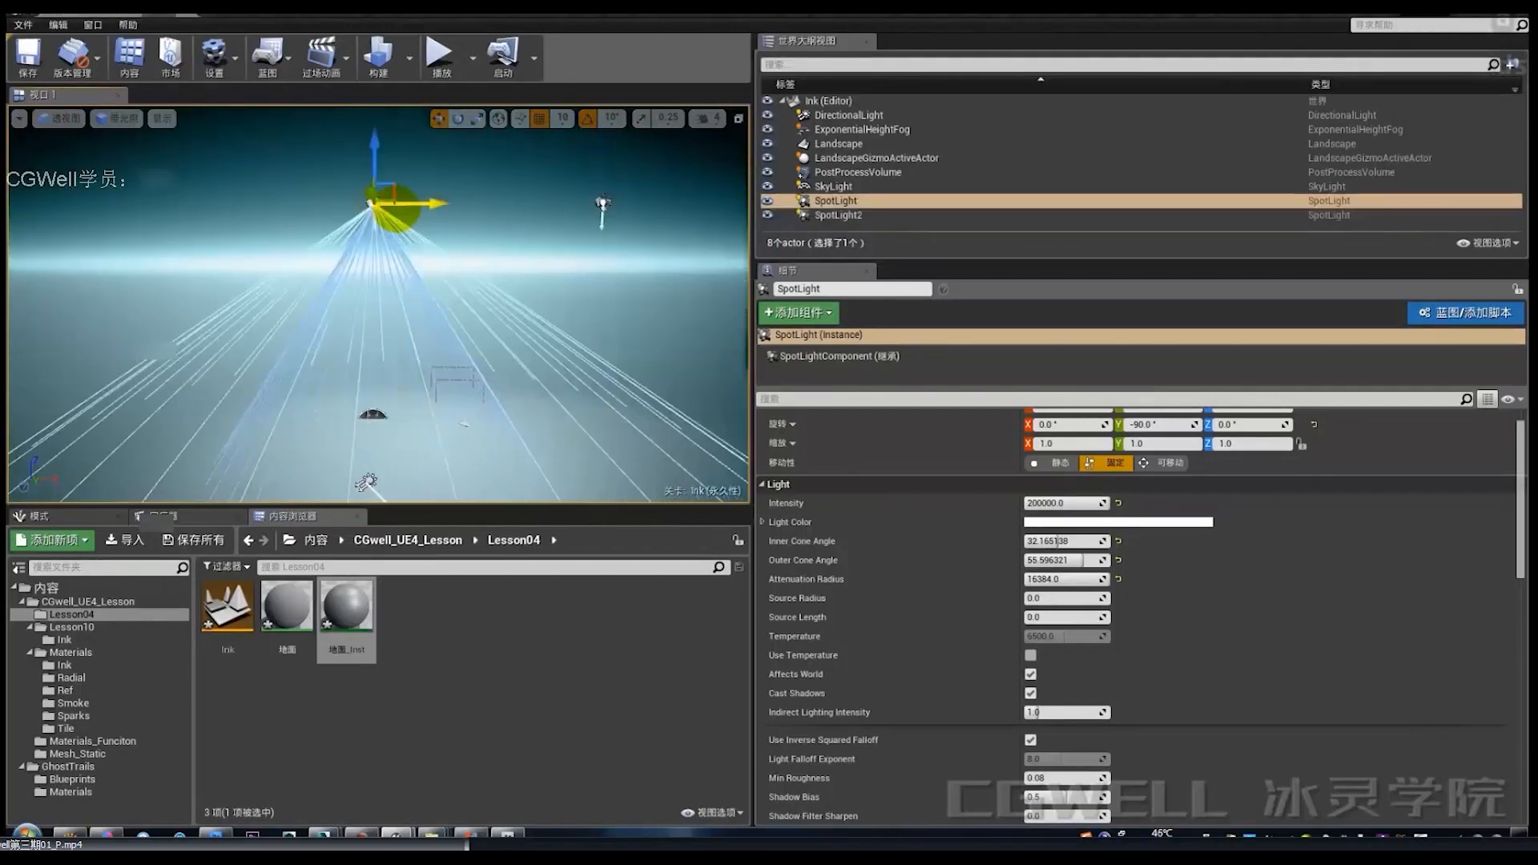
left_click_drag(415, 203, 104, 204, "alt")
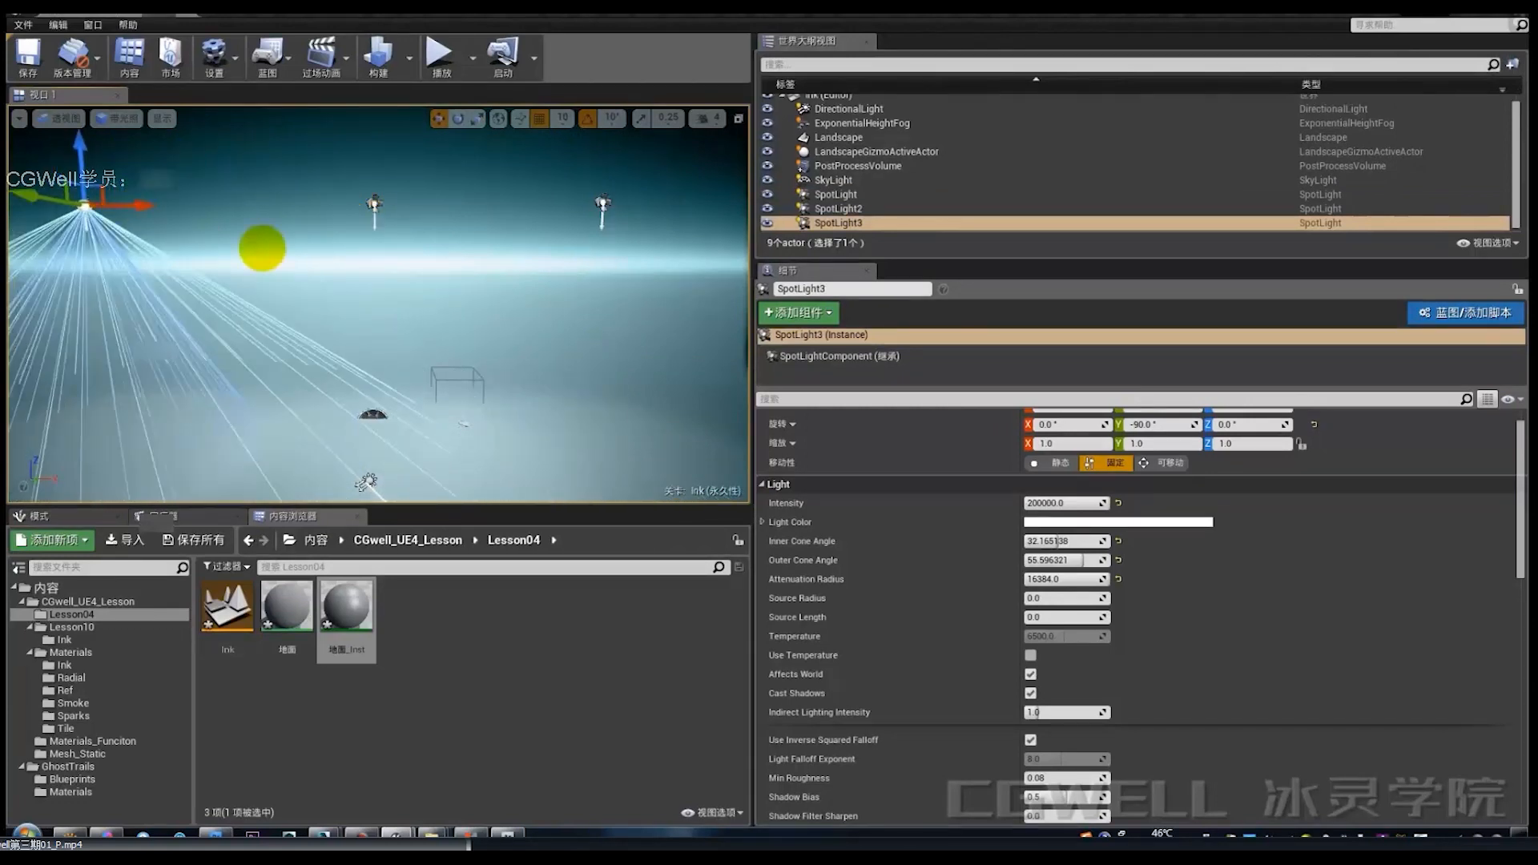
Move the original middle spotlight upward, out of line with the two side spotlights.
right_click_drag(293, 252, 337, 262)
key("a")
key("w")
key("a")
key("d")
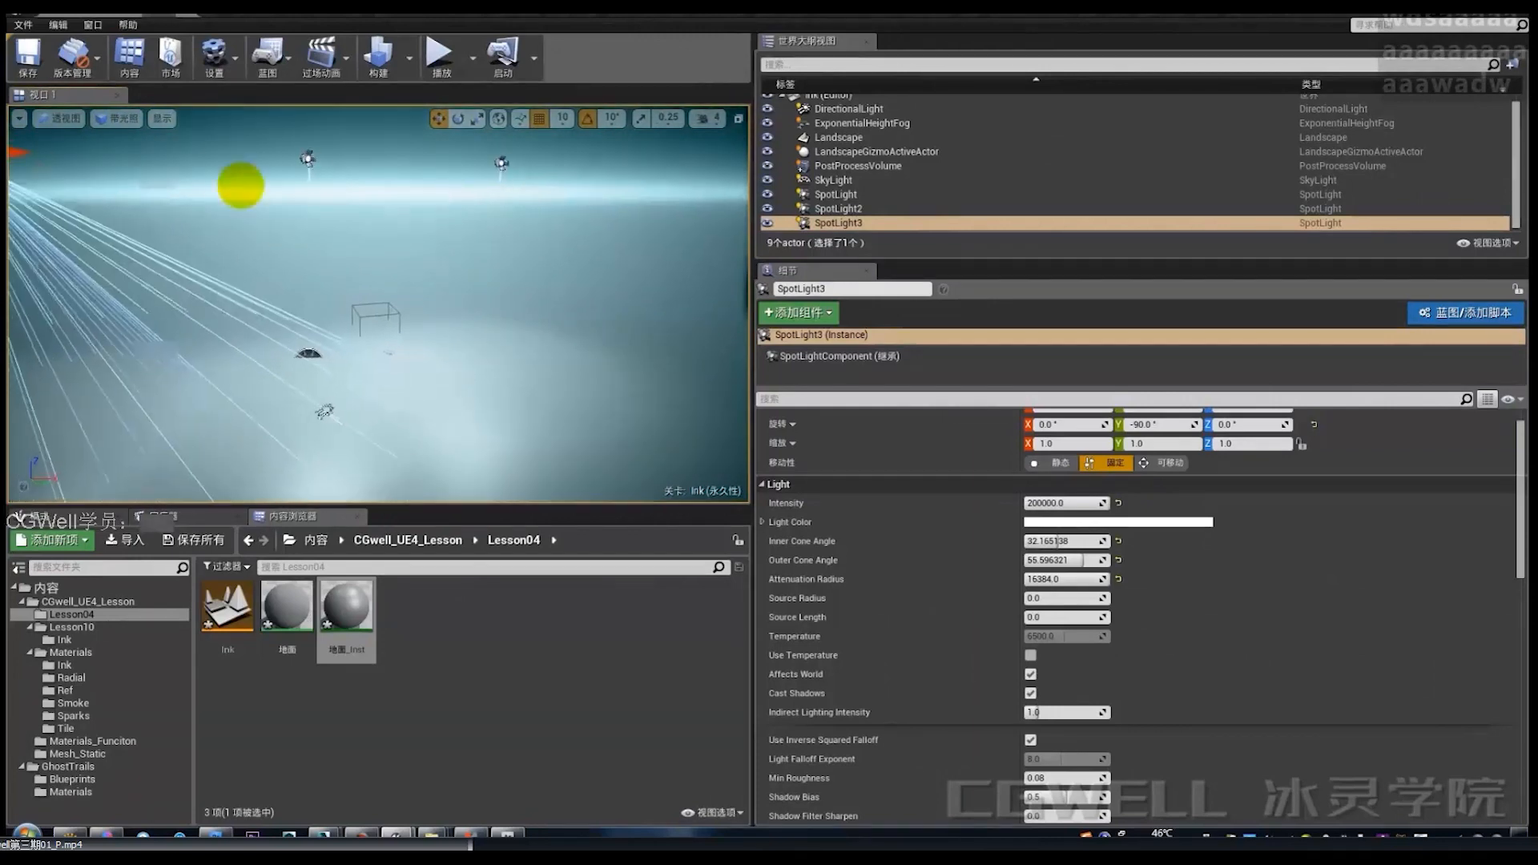
left_click(304, 156)
key("w")
right_click_drag(304, 156, 281, 128)
left_click_drag(423, 264, 393, 154)
key("w")
right_click_drag(425, 242, 425, 258)
Move the two side spotlights, SpotLight2 and SpotLight3, inward toward the middle of the scene.
left_click(620, 215)
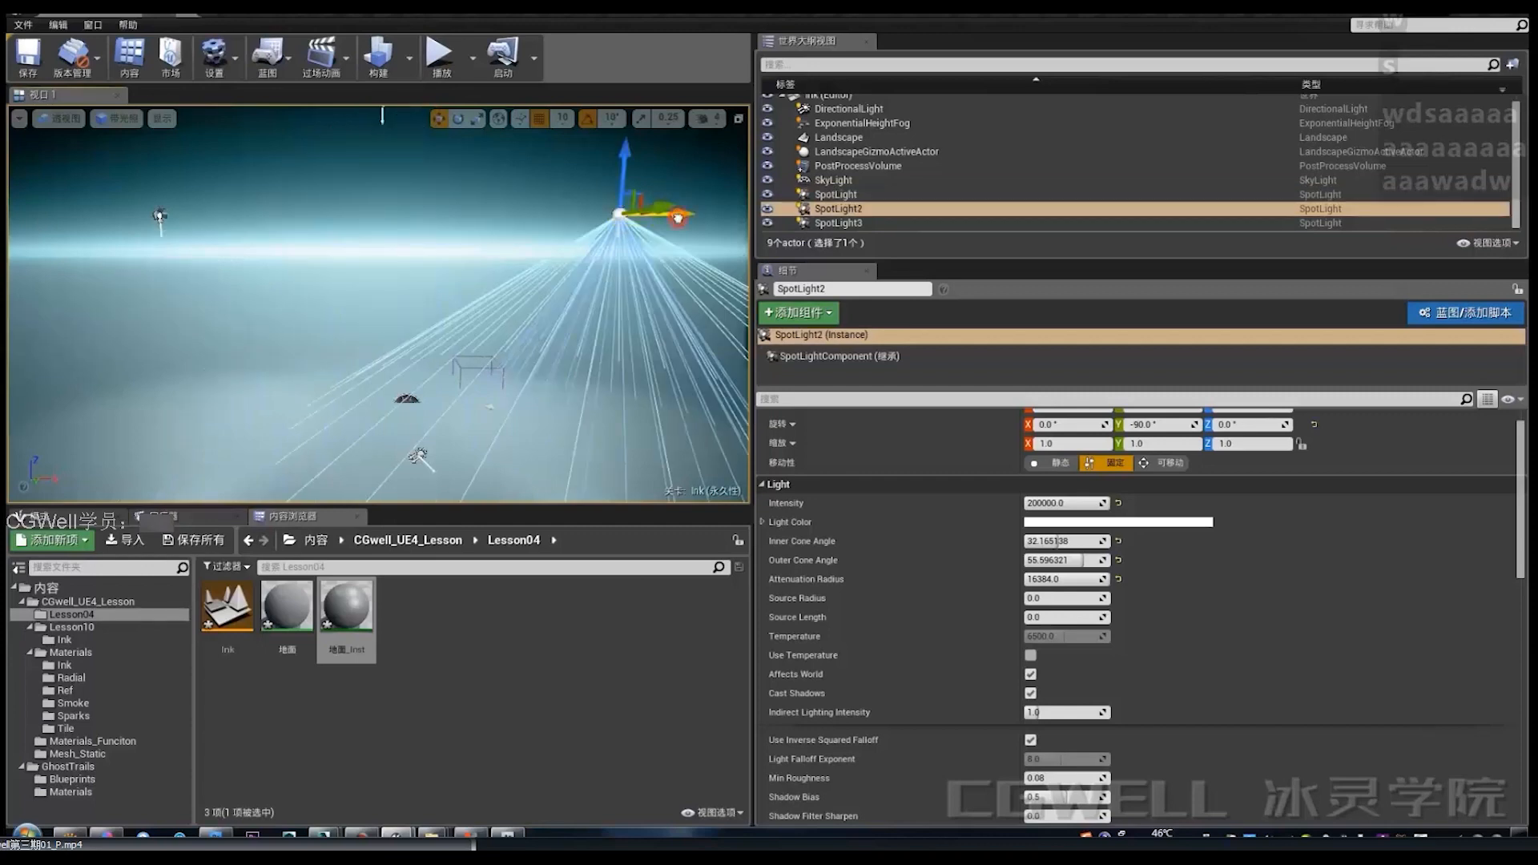
left_click_drag(677, 218, 635, 218)
left_click(158, 210)
left_click_drag(191, 217, 243, 218)
Set Min Roughness to 1.0 on the two side spotlights, SpotLight3 and SpotLight2.
scroll(1065, 721, "down", 2)
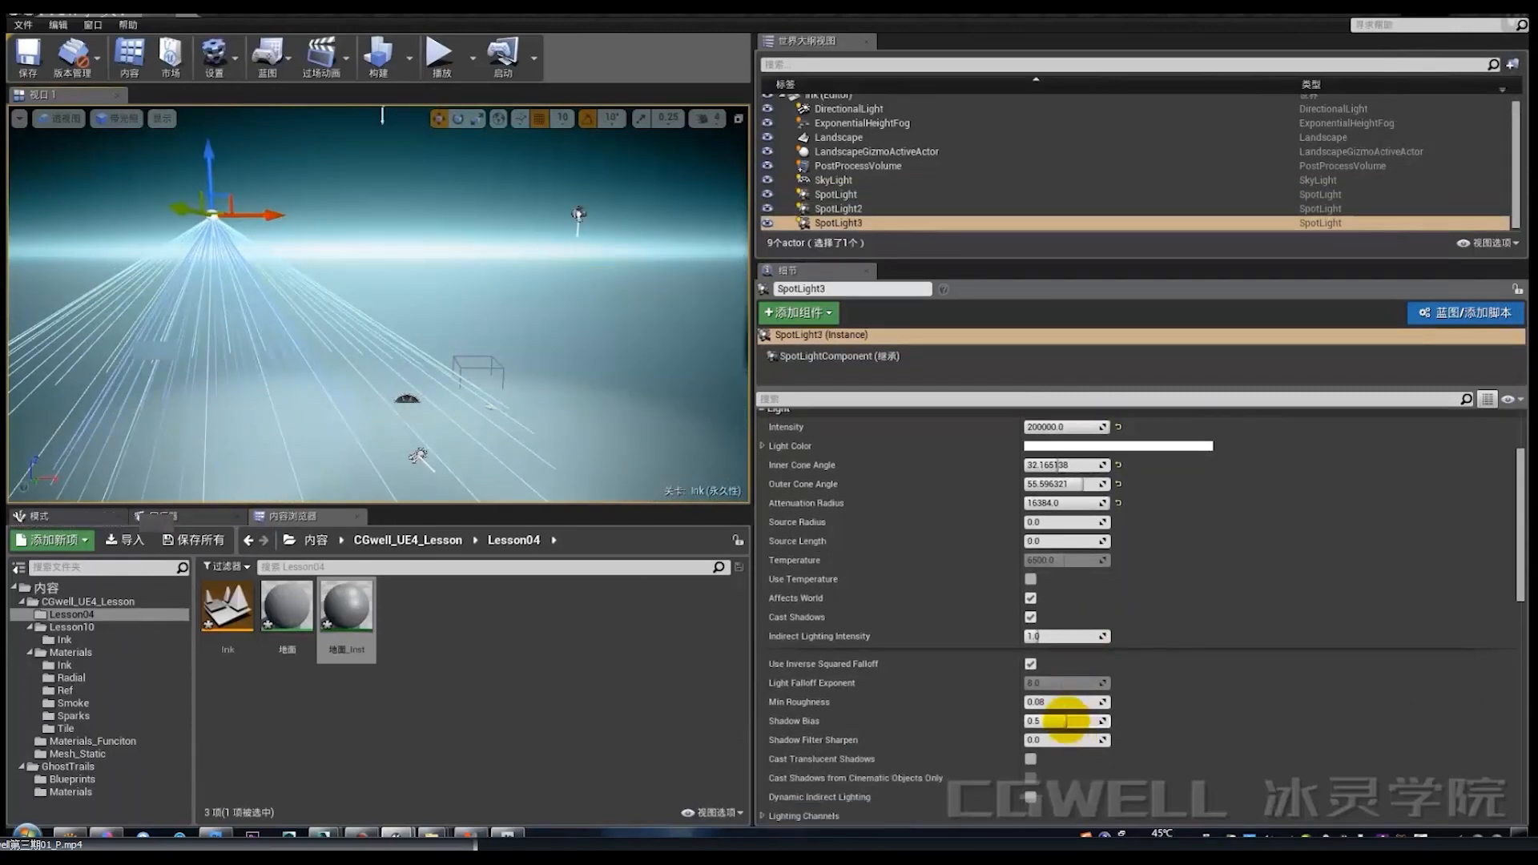
left_click_drag(1058, 705, 1109, 702)
left_click(581, 213)
Set SpotLight2's Outer Cone Angle to about 62.12 and its Inner Cone Angle to 1.0.
right_click_drag(642, 449, 688, 466)
key("s")
key("w")
key("d")
key("w")
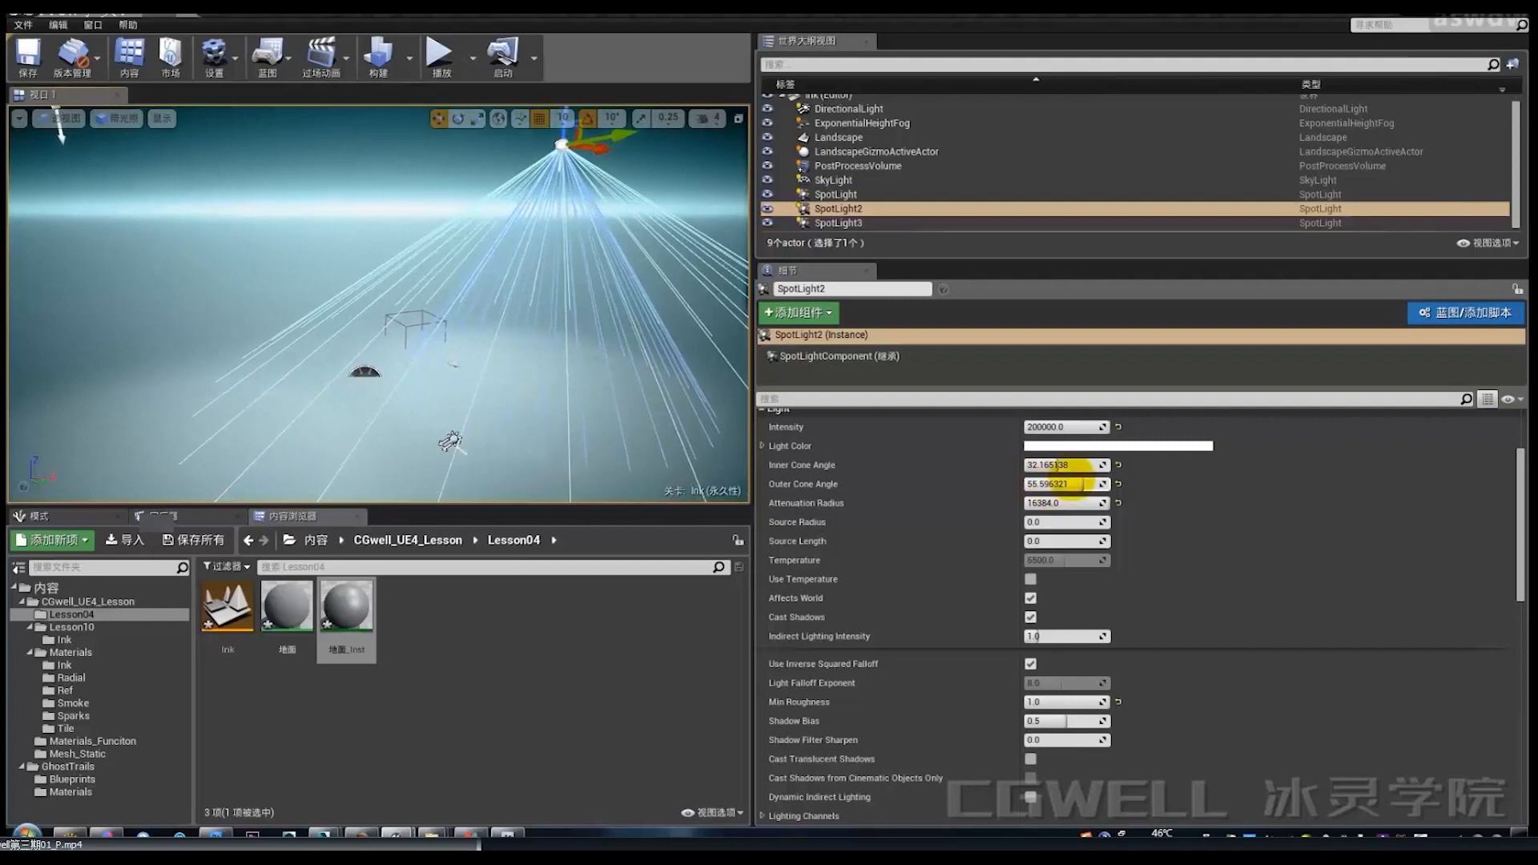
left_click_drag(1077, 485, 1034, 466)
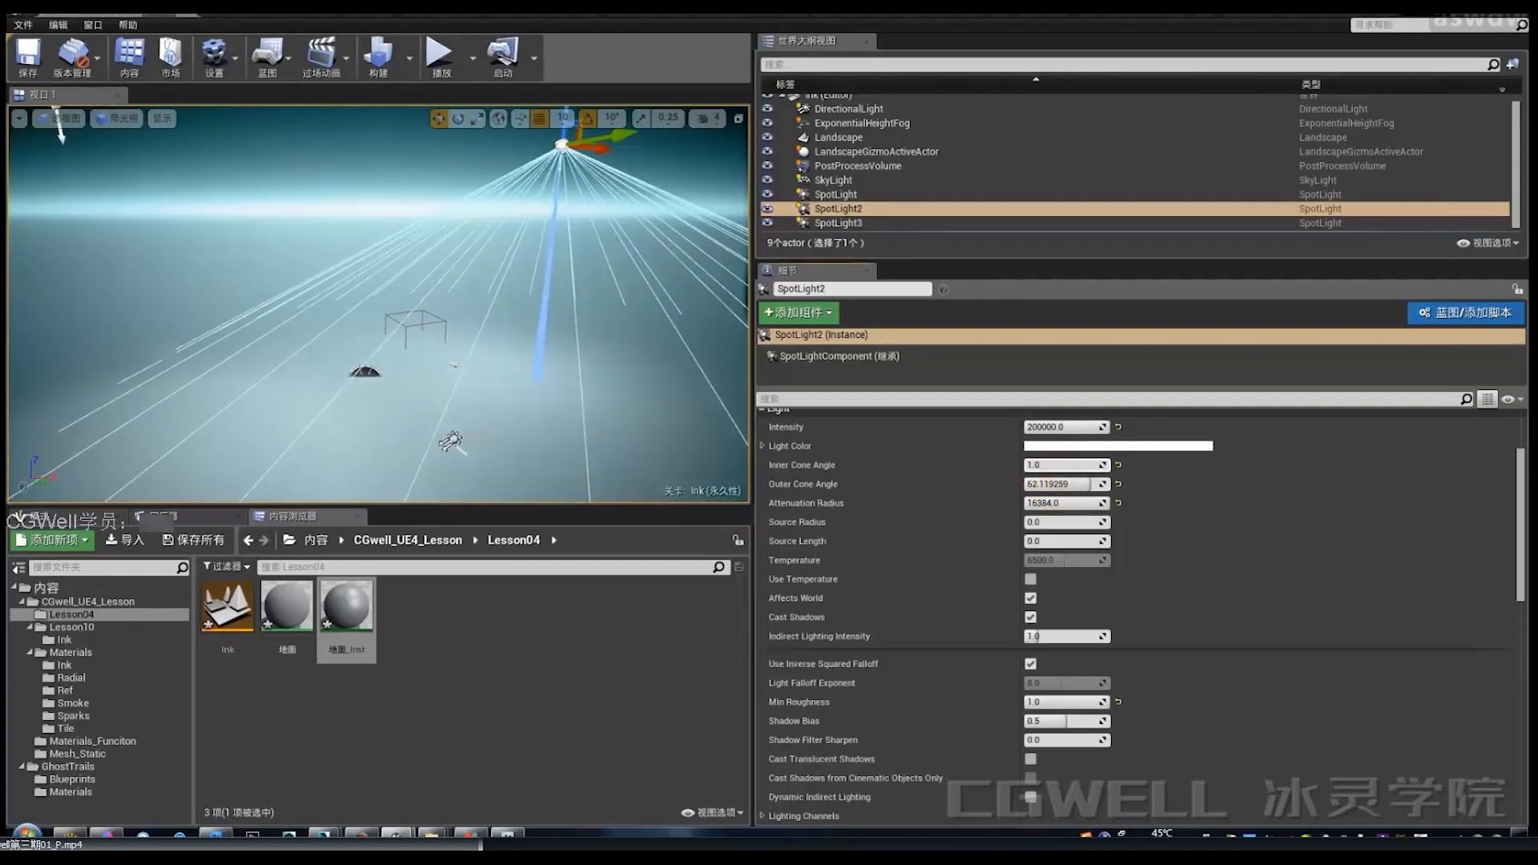
Reduce SpotLight3's Inner Cone Angle and set the original spotlight's Inner Cone Angle to about 7.52.
right_click_drag(460, 367, 285, 271)
left_click(196, 180)
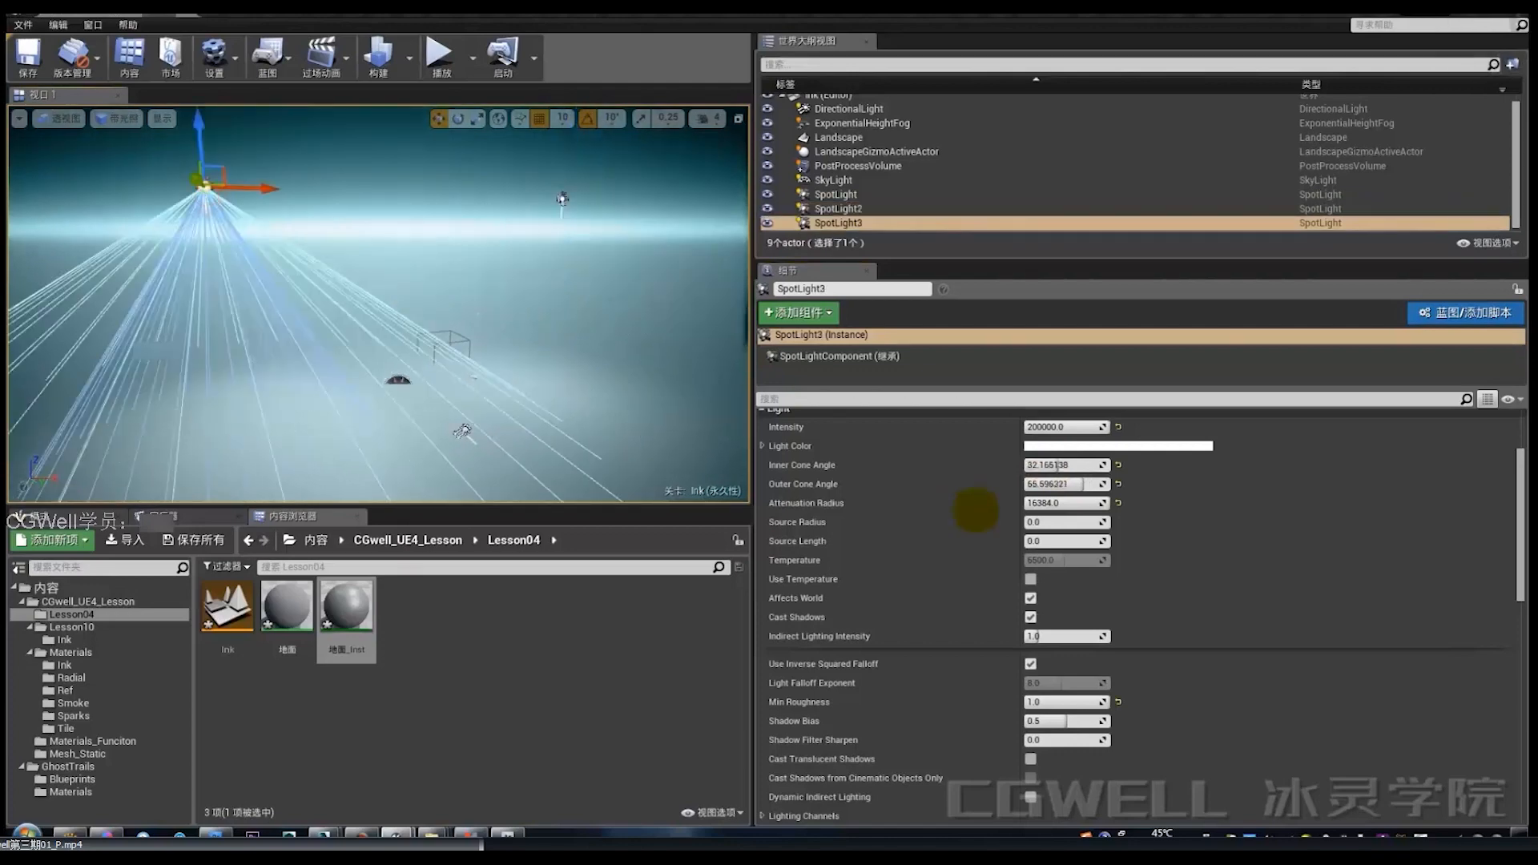
left_click_drag(1036, 466, 1024, 463)
right_click_drag(406, 344, 417, 295)
left_click(363, 200)
left_click_drag(1064, 464, 1036, 465)
Hide the editor icons in the viewport and compare the scene's lighting with the mind map's reference image from a matching viewpoint.
right_click_drag(515, 390, 515, 421)
key("g")
key("a")
key("w")
key("w")
key("w")
key("w")
key("w")
key("w")
key("w")
key("d")
key("d")
key("s")
key("e")
key("a")
key("a")
key("w")
key("alt+Tab")
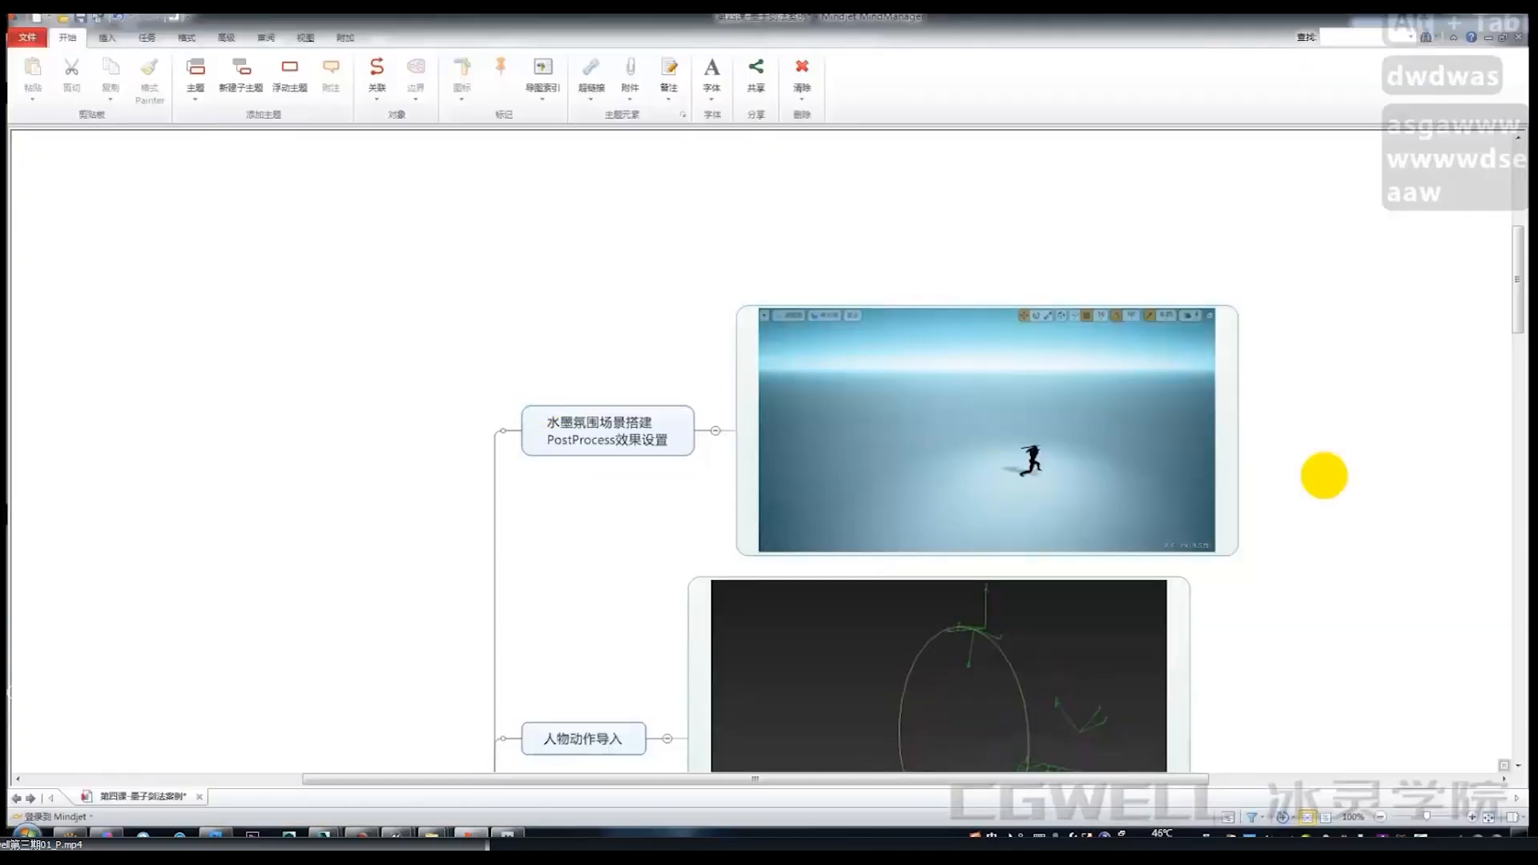
scroll(1323, 475, "down", 5)
scroll(1323, 475, "up", 5)
key("alt+Tab")
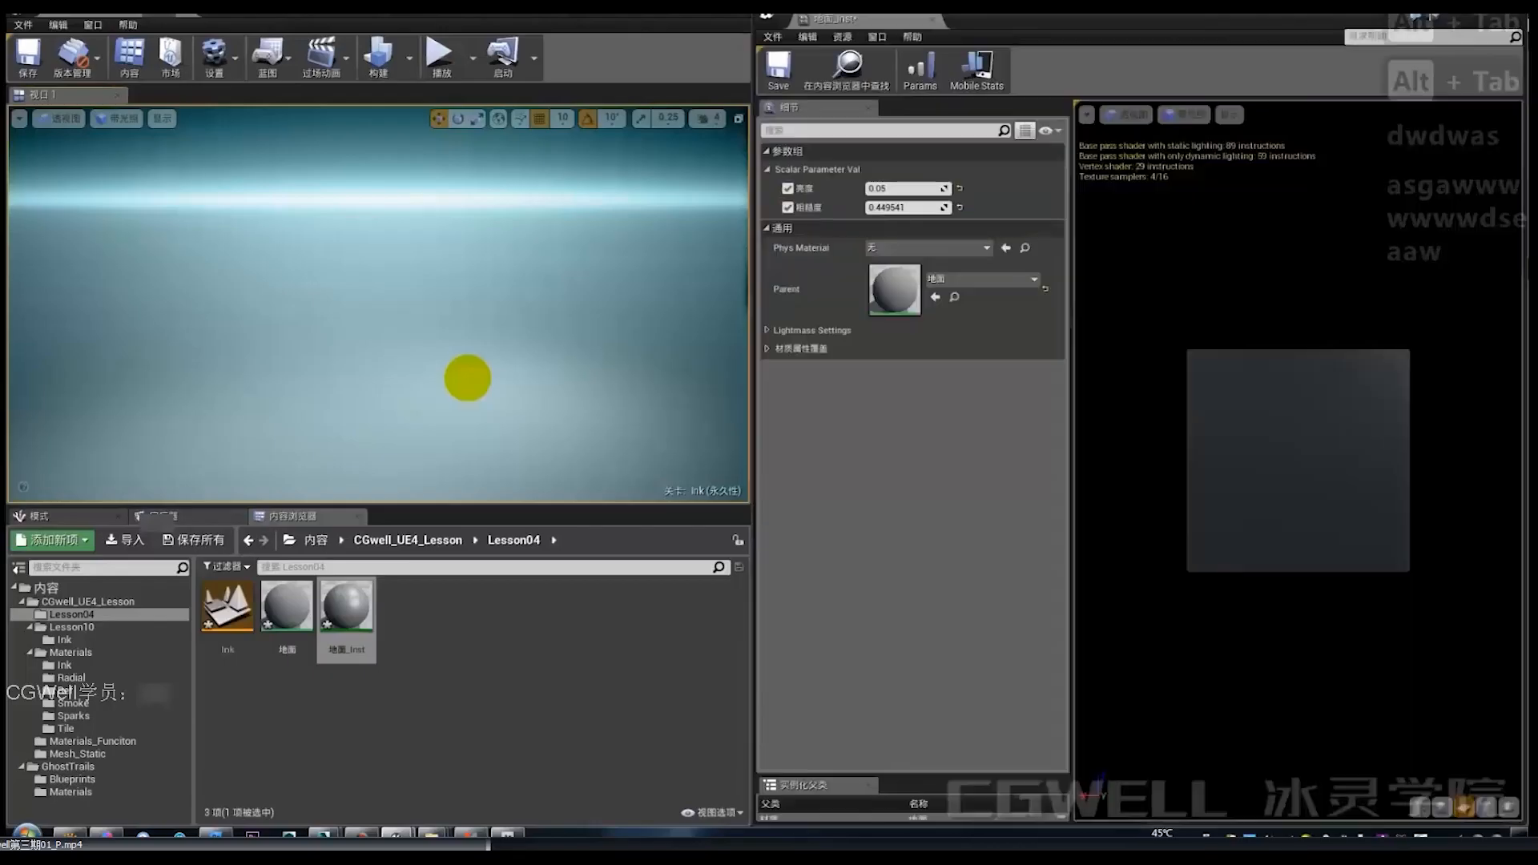
right_click_drag(467, 377, 467, 384)
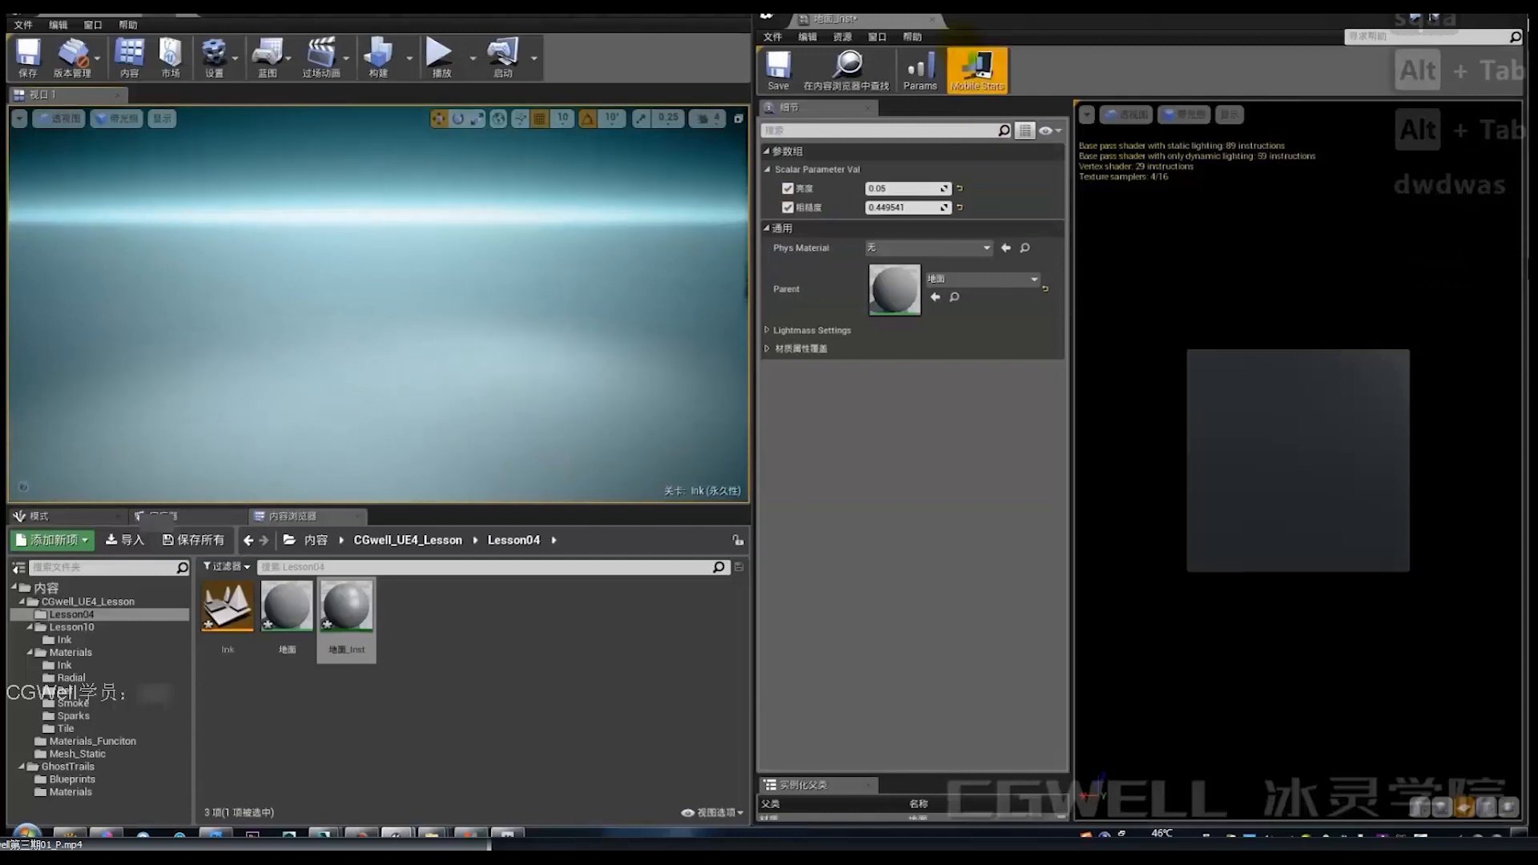
Save all modified content: the Ink level, the 地面 material and the 地面_Inst material instance.
left_click(1433, 16)
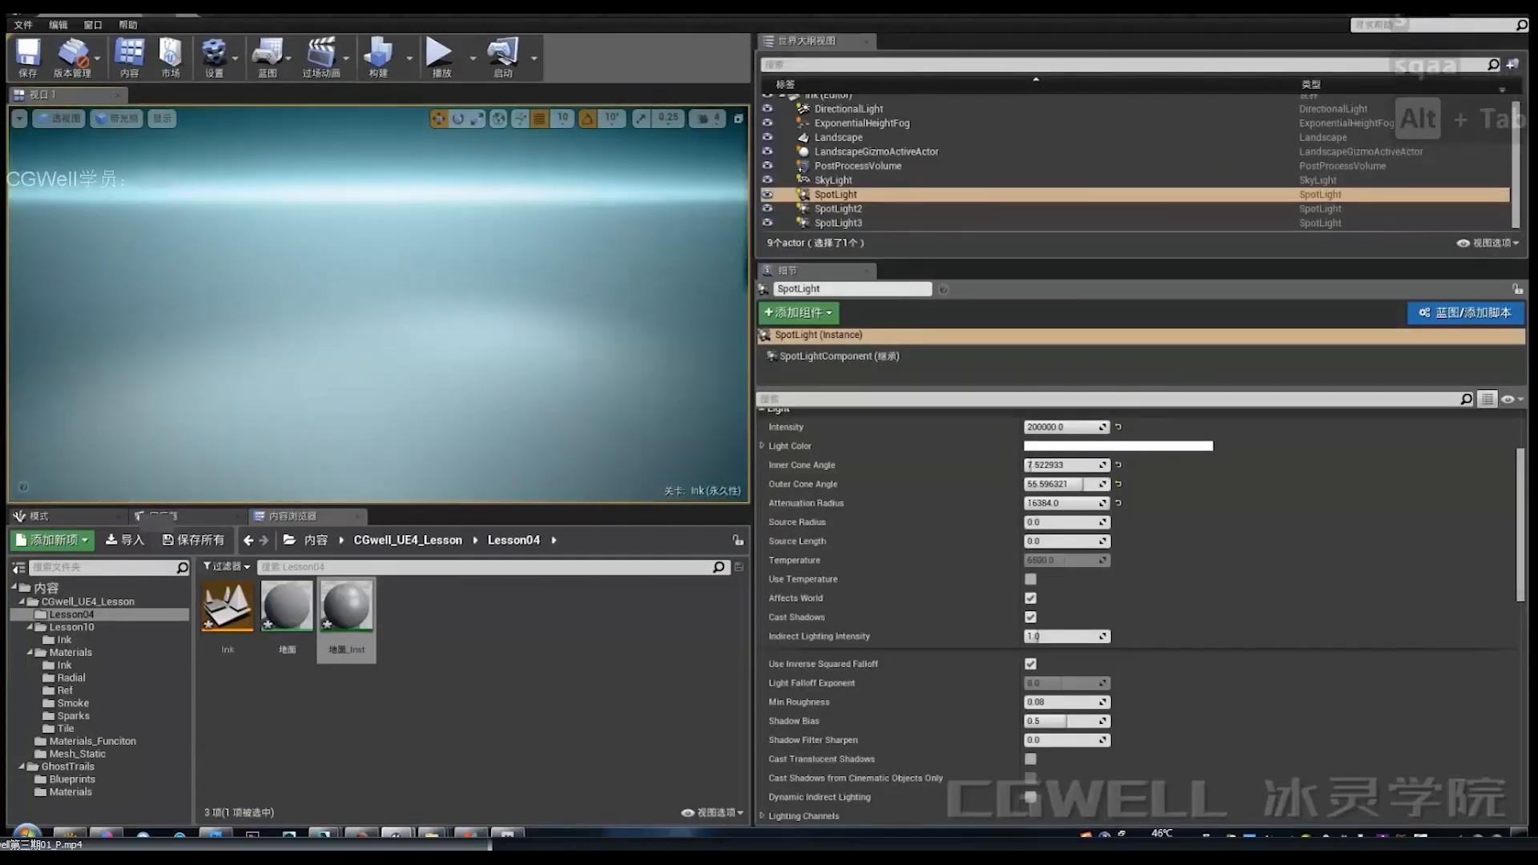
left_click(194, 540)
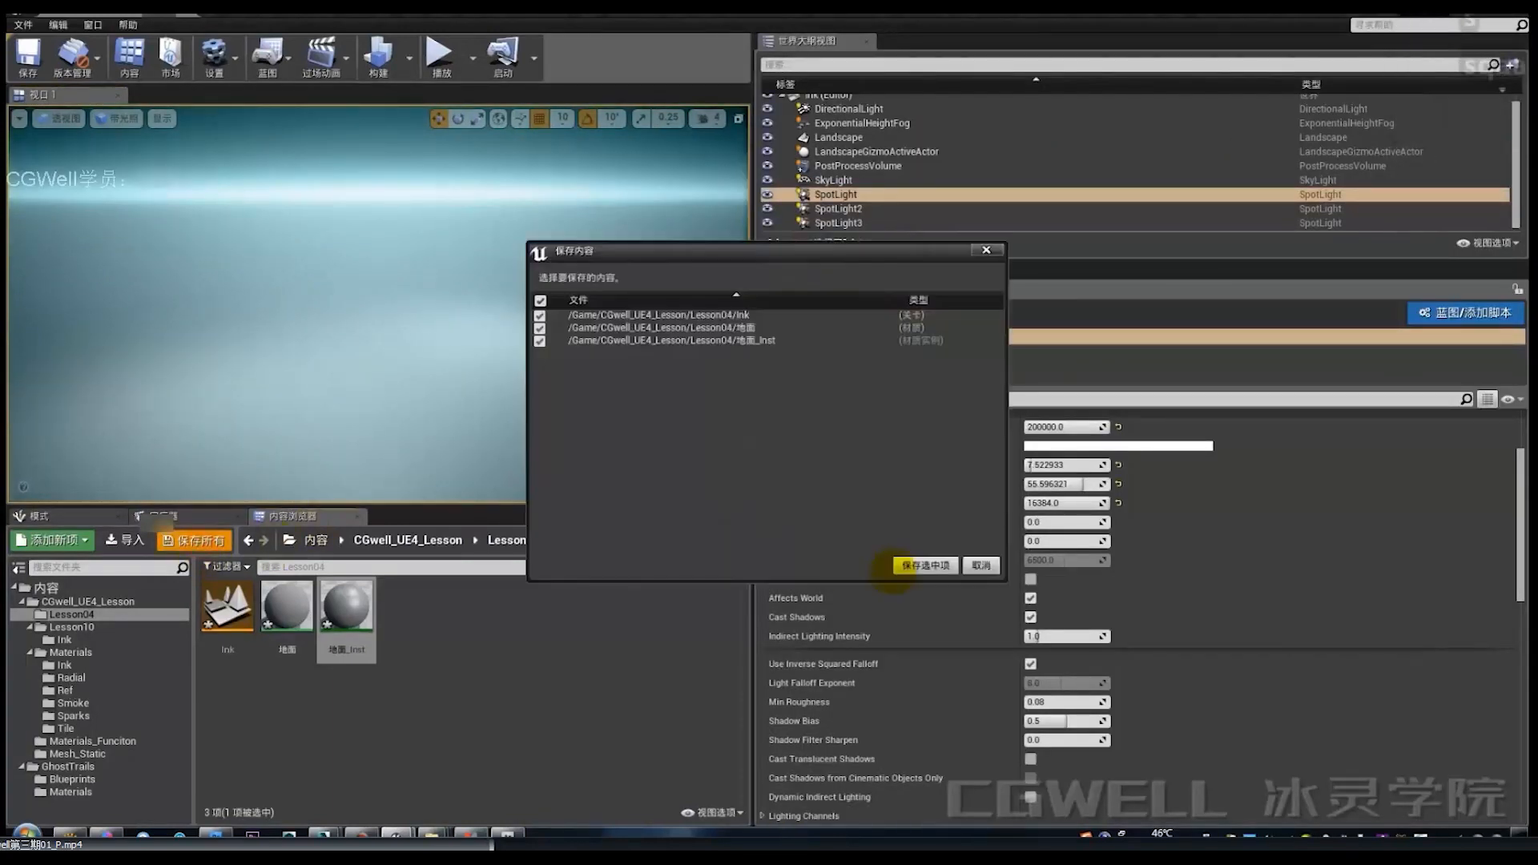
left_click(911, 564)
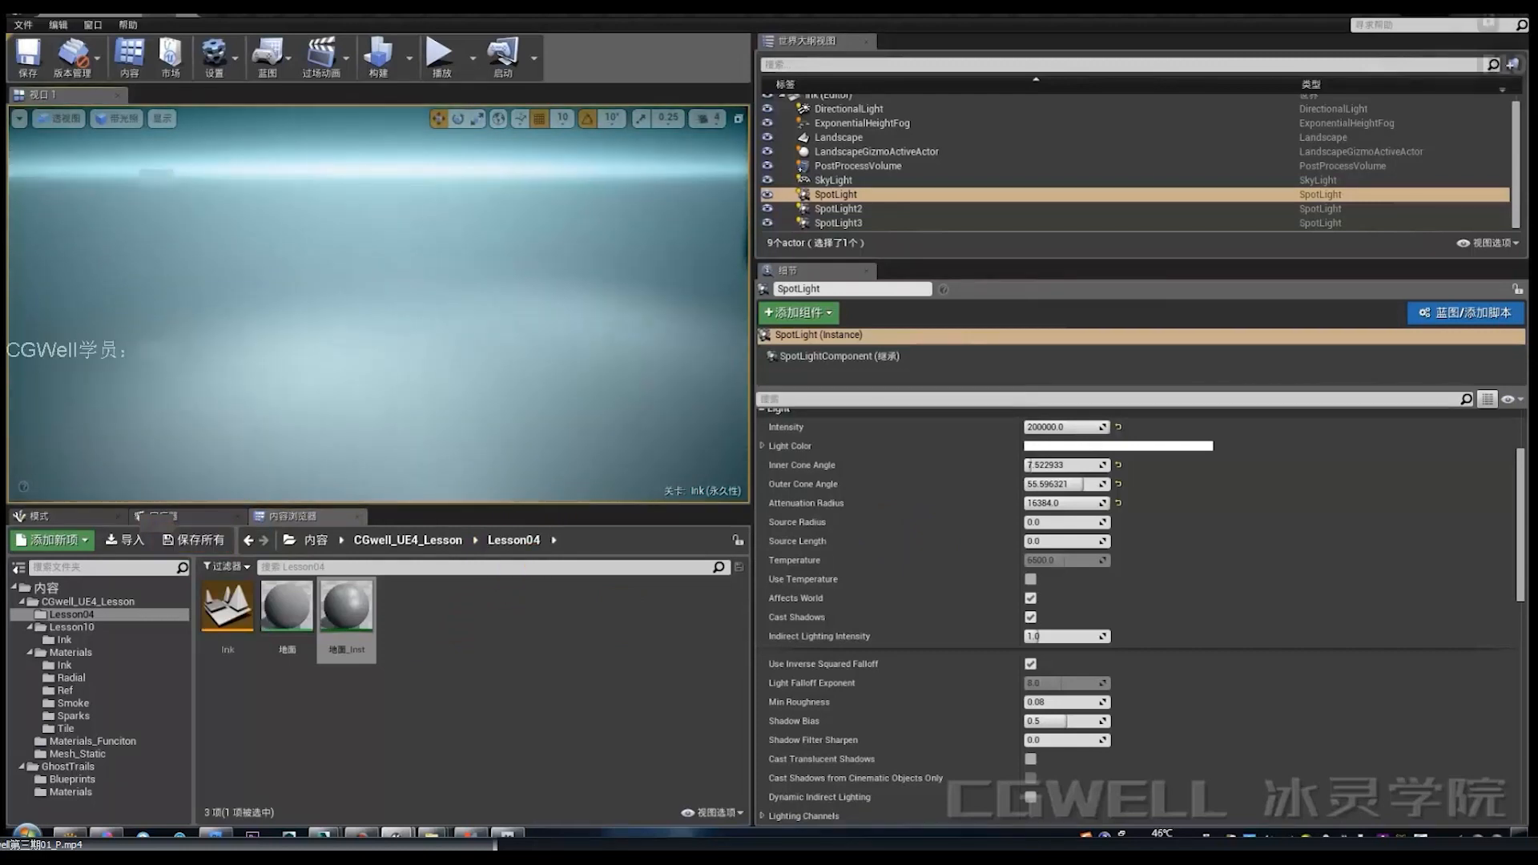
Switch to the ink_atk.max scene in 3ds Max and review the character's sword attack animation by scrubbing and playing it.
mouse_move(324, 835)
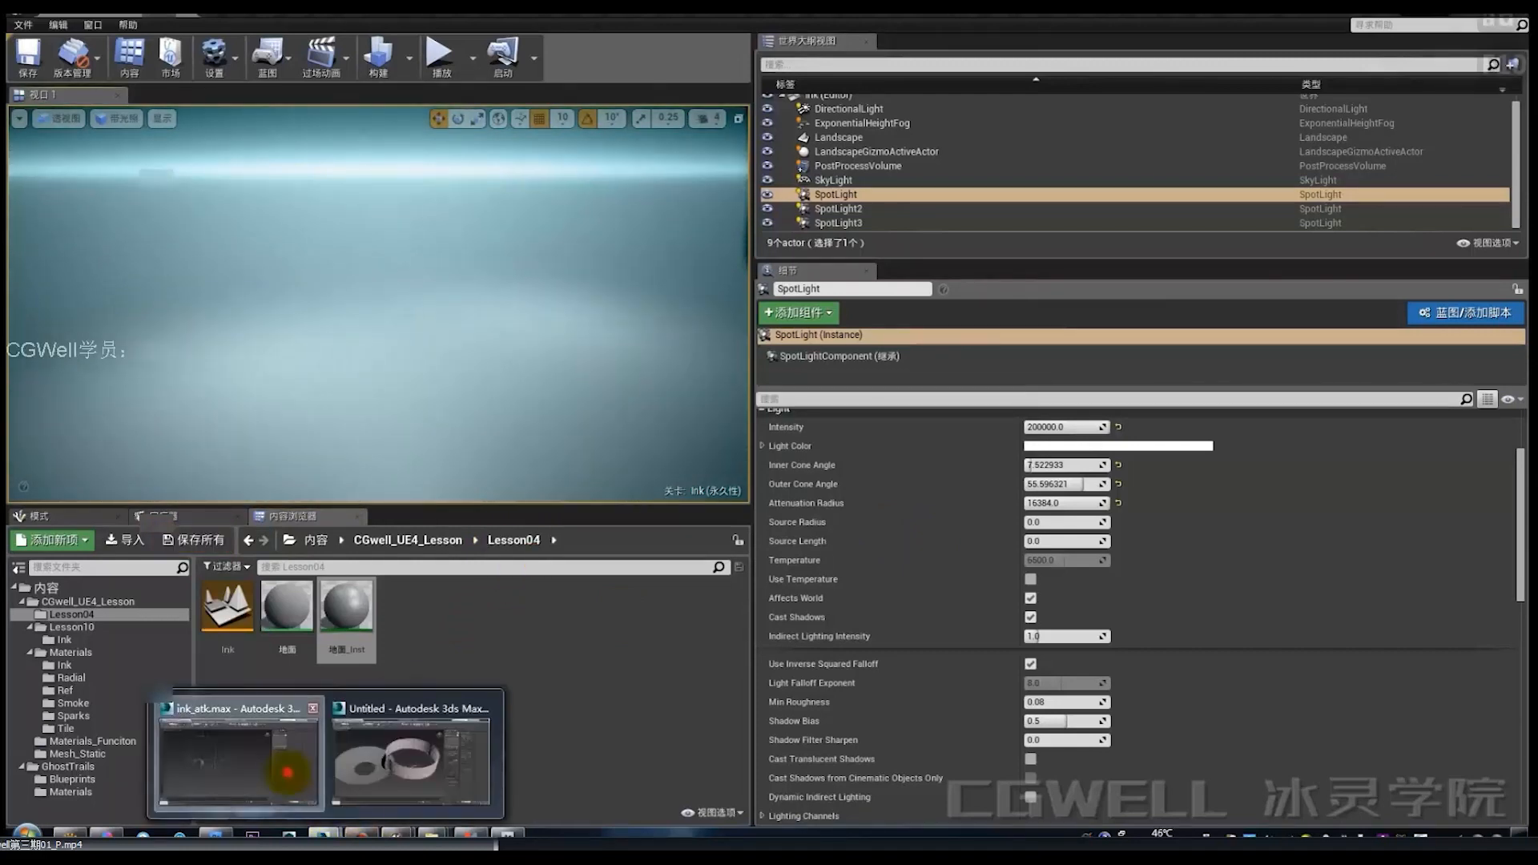
left_click(239, 757)
scroll(718, 471, "up", 3)
middle_click_drag(726, 497, 742, 570)
scroll(739, 569, "down", 3)
left_click_drag(580, 749, 80, 743)
middle_click_drag(461, 536, 485, 508)
key("slash")
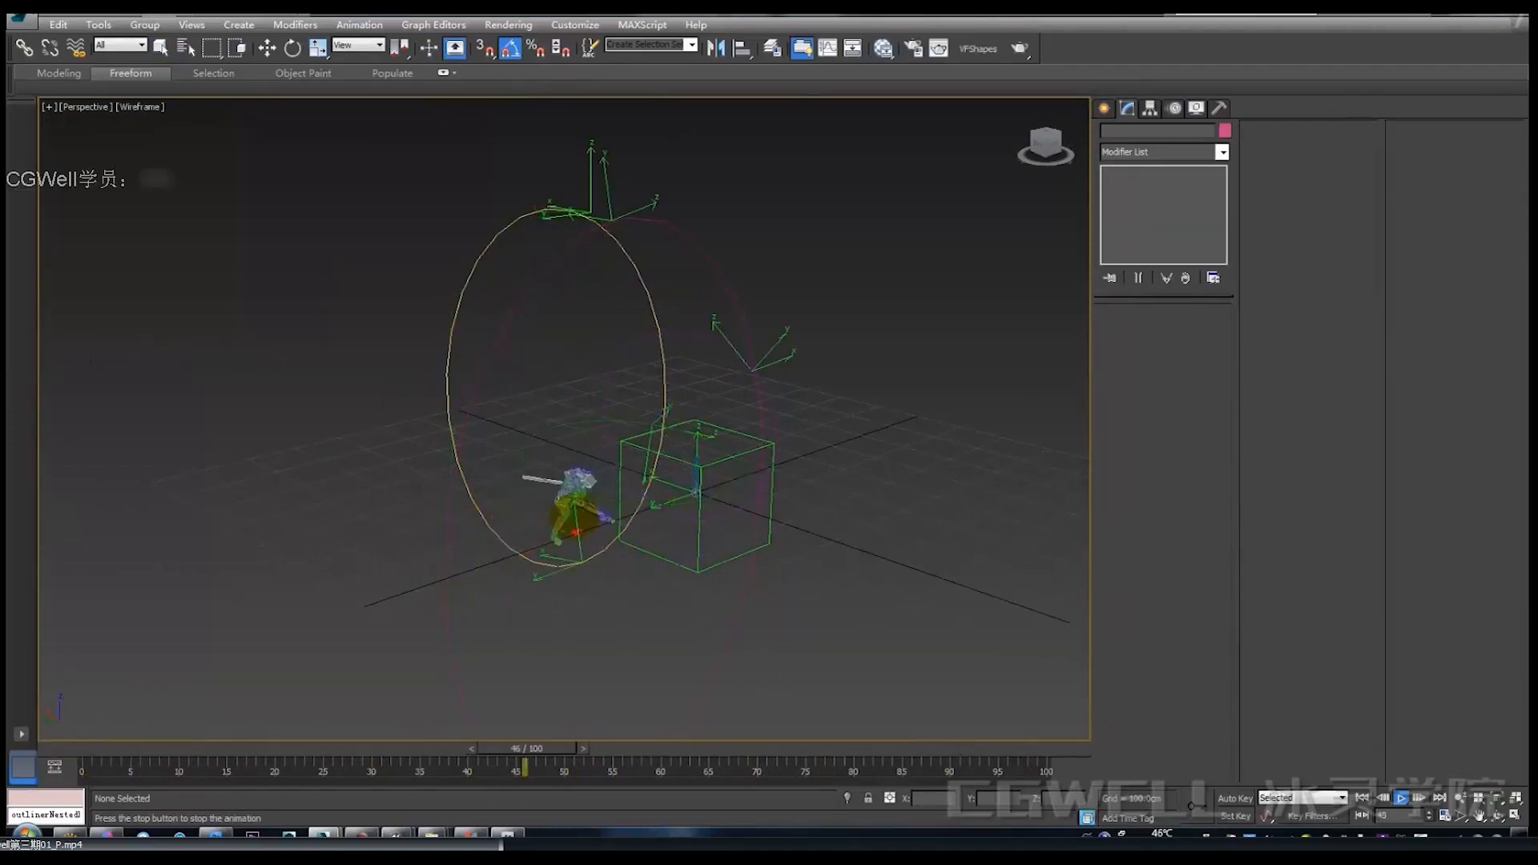
key("slash")
middle_click_drag(647, 497, 650, 449)
middle_click_drag(651, 449, 701, 565, "alt")
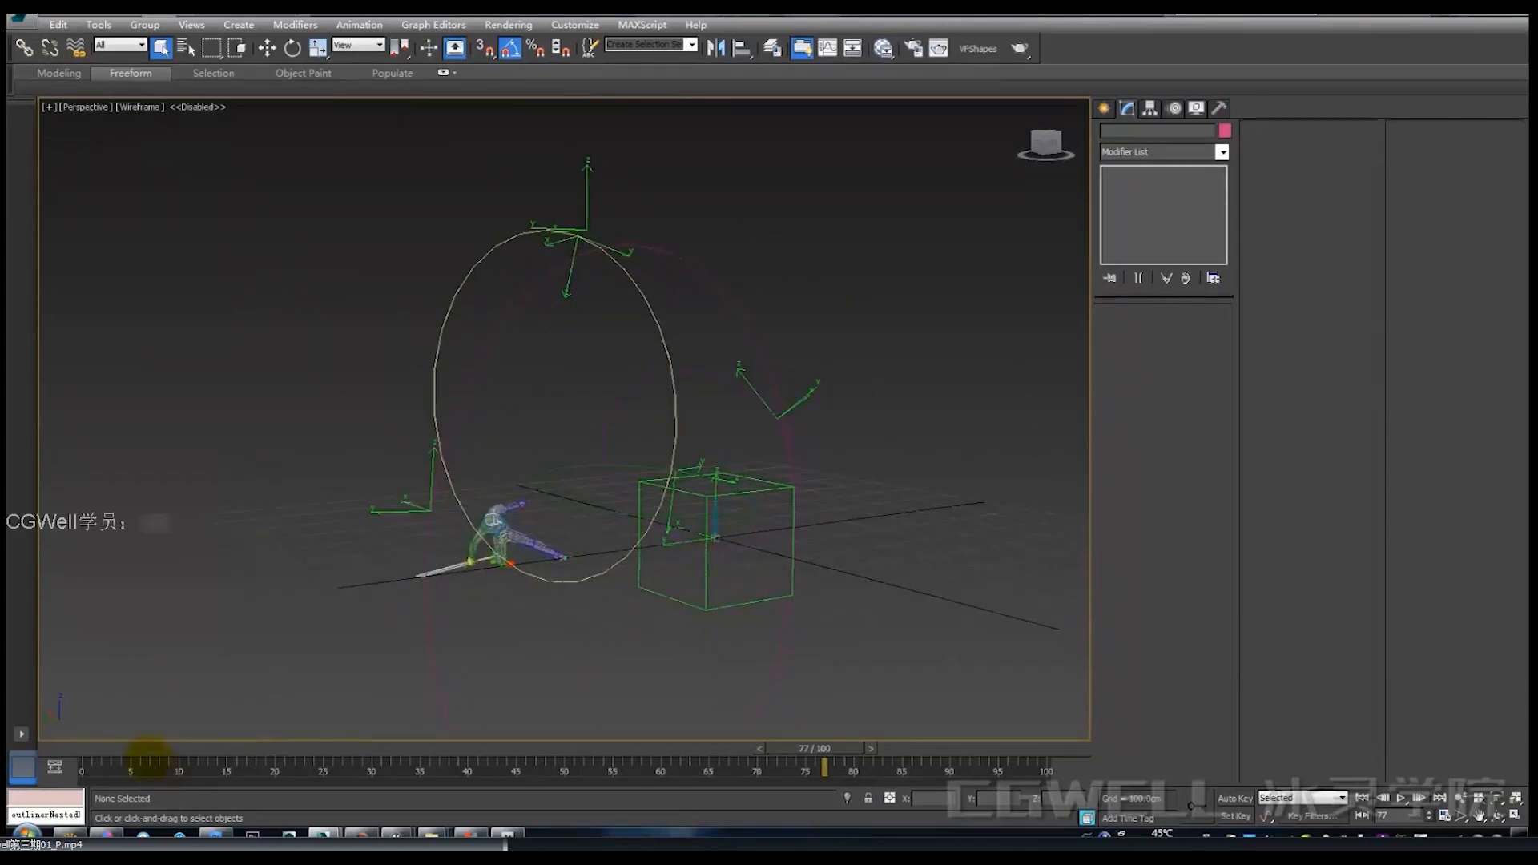
Examine the character's mid-air pose at frame 54 and mark its feet with an on-screen annotation.
left_click_drag(120, 748, 605, 747)
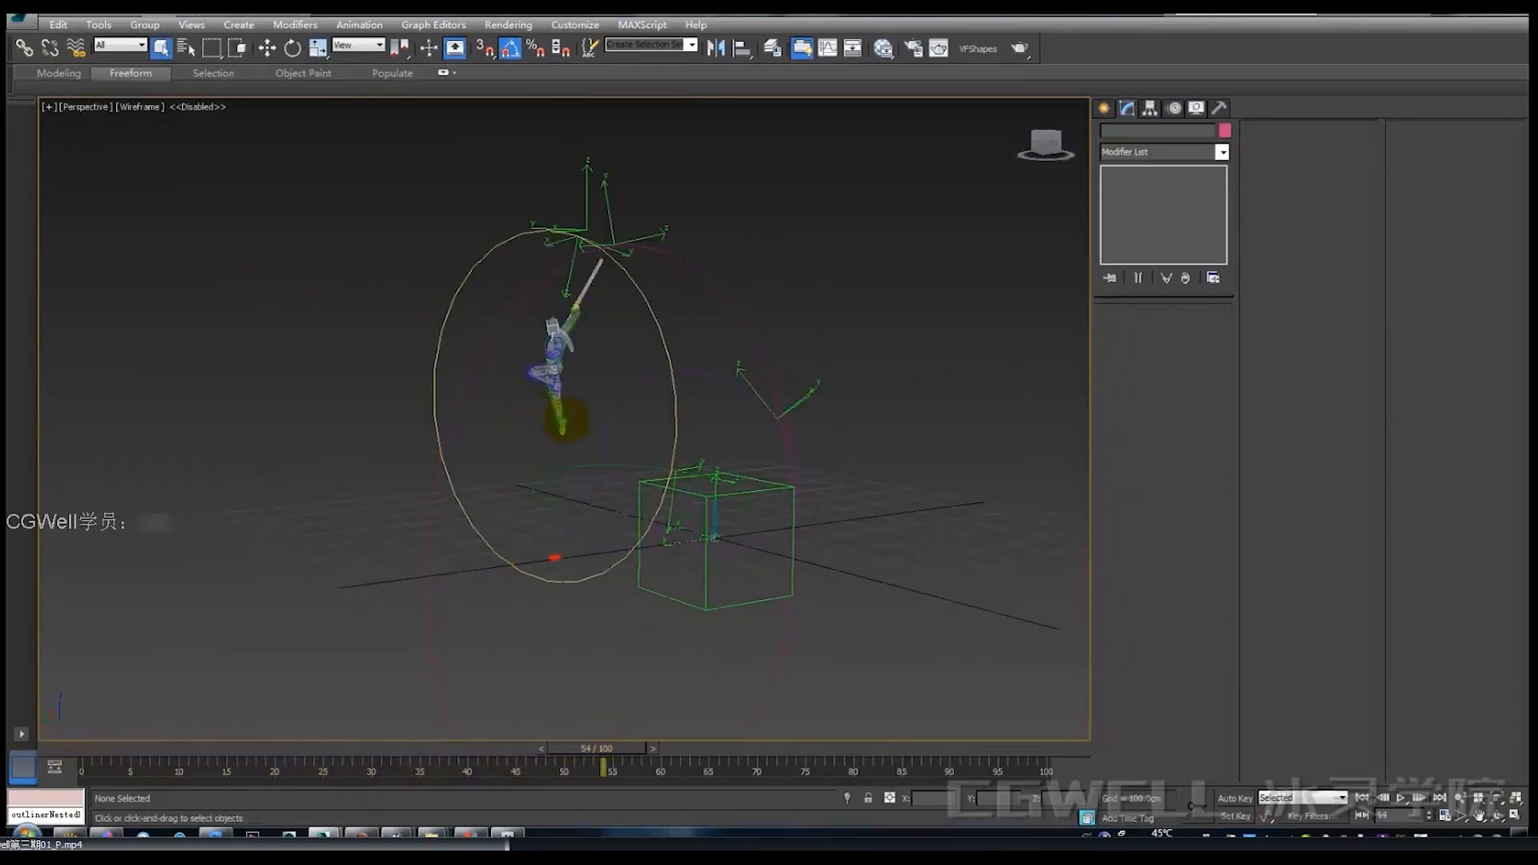
key("alt+q")
left_click_drag(545, 415, 574, 419)
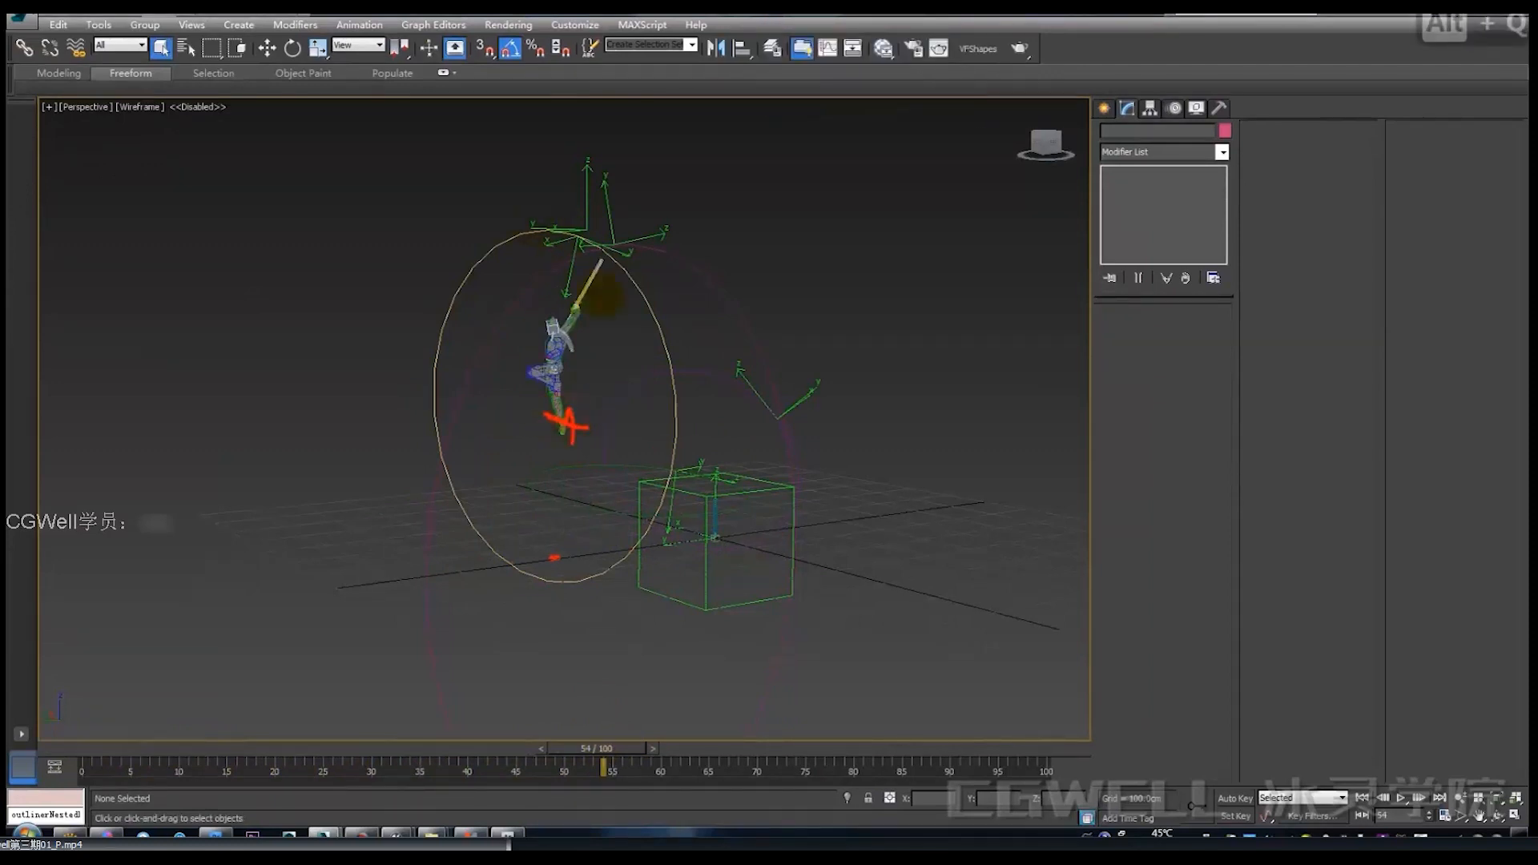
key("alt+q")
At frame 17, delete the two large circle splines together with their helpers above the character.
middle_click_drag(649, 403, 535, 492, "alt")
left_click_drag(121, 748, 256, 748)
left_click_drag(196, 196, 602, 314)
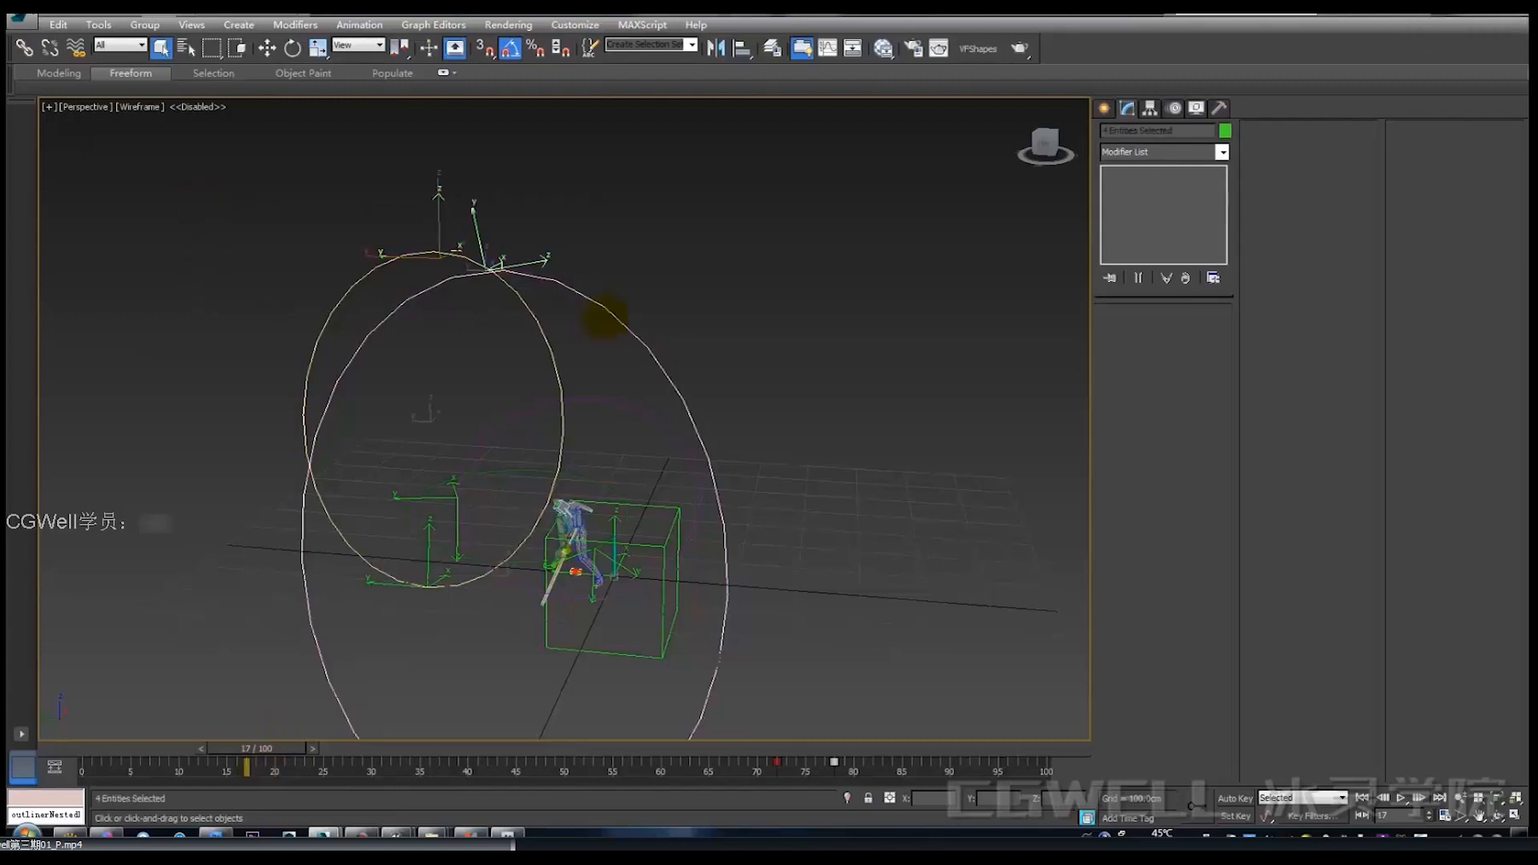
key("Delete")
Delete the leftover guide object beside the character.
middle_click_drag(579, 439, 529, 462, "alt")
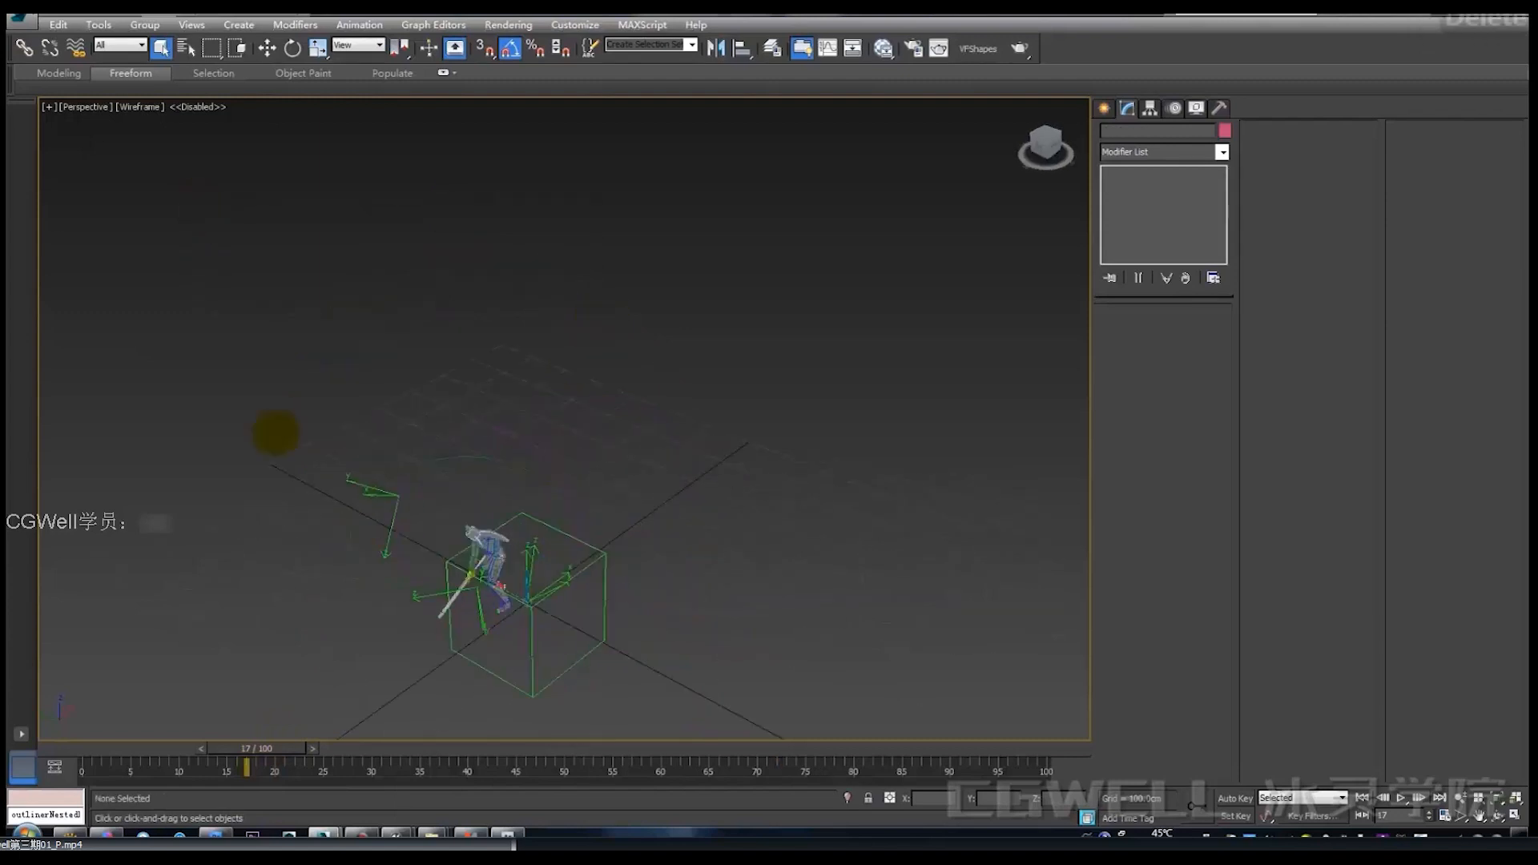
left_click_drag(273, 430, 364, 562)
middle_click_drag(437, 566, 534, 519, "alt")
scroll(540, 522, "up", 4)
left_click_drag(311, 747, 332, 748)
left_click(207, 504)
left_click_drag(155, 451, 208, 513)
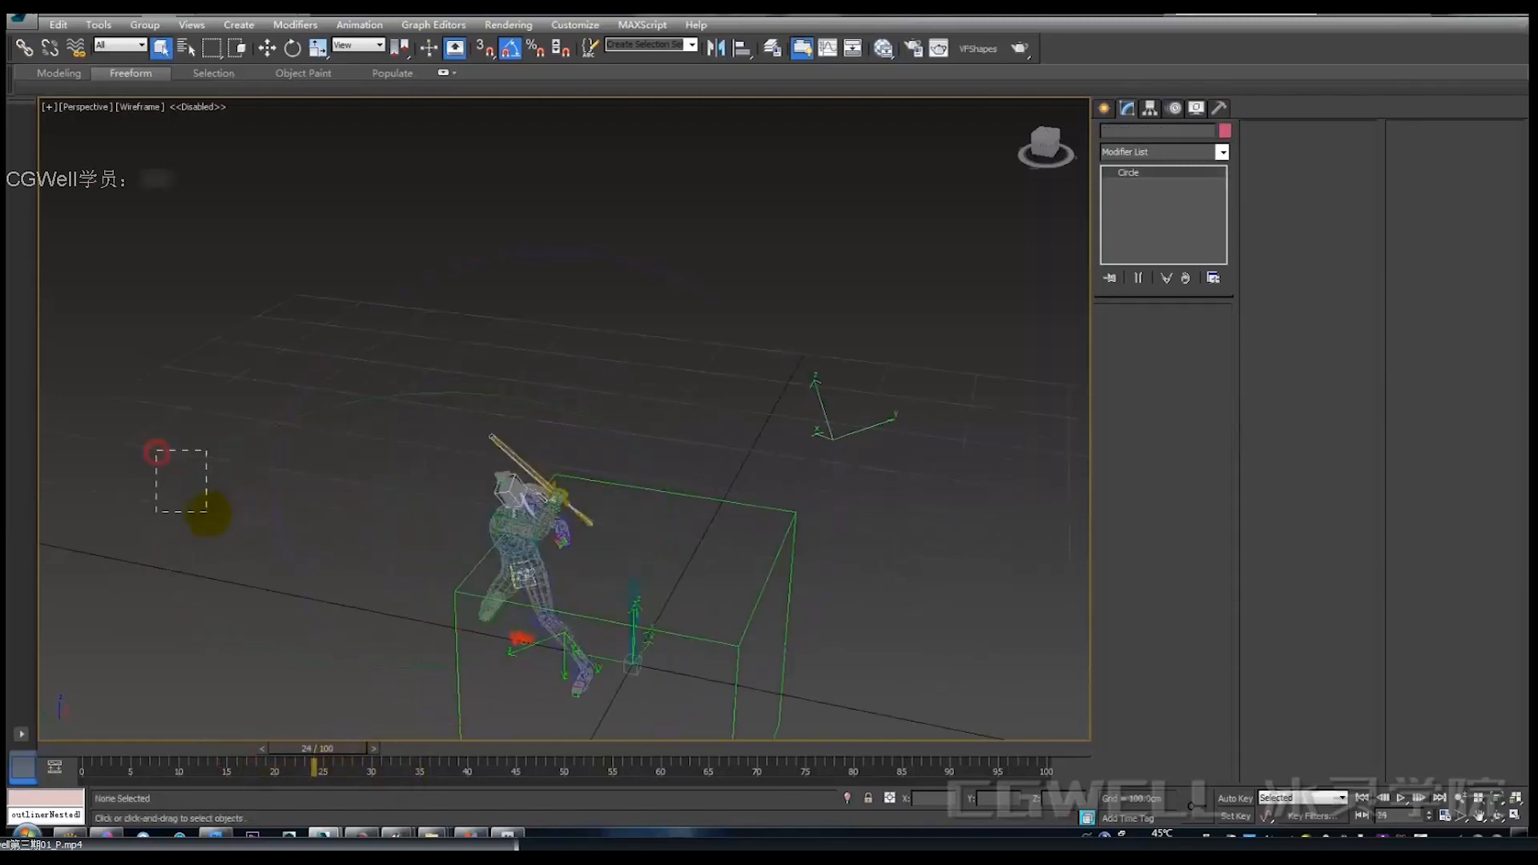
key("Delete")
At frame 16, trace the sword's circular swing arc around the character with on-screen pen marks.
middle_click_drag(513, 585, 540, 513)
middle_click_drag(633, 600, 524, 612, "alt")
mouse_move(282, 750)
left_mouse_down()
mouse_move(143, 754)
mouse_move(258, 767)
left_mouse_up()
key("alt+q")
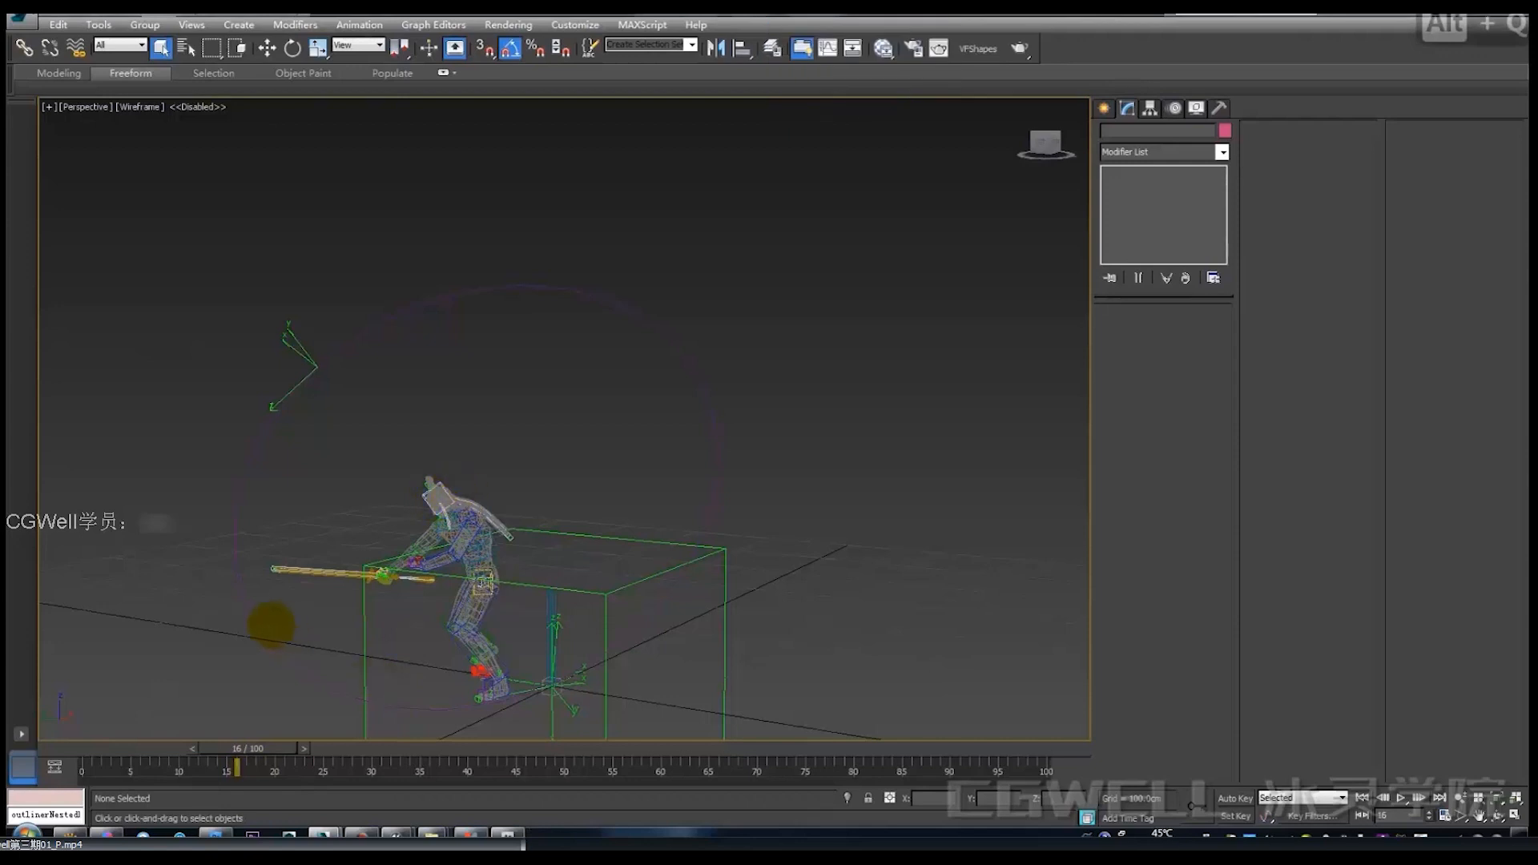
left_click_drag(271, 625, 251, 474)
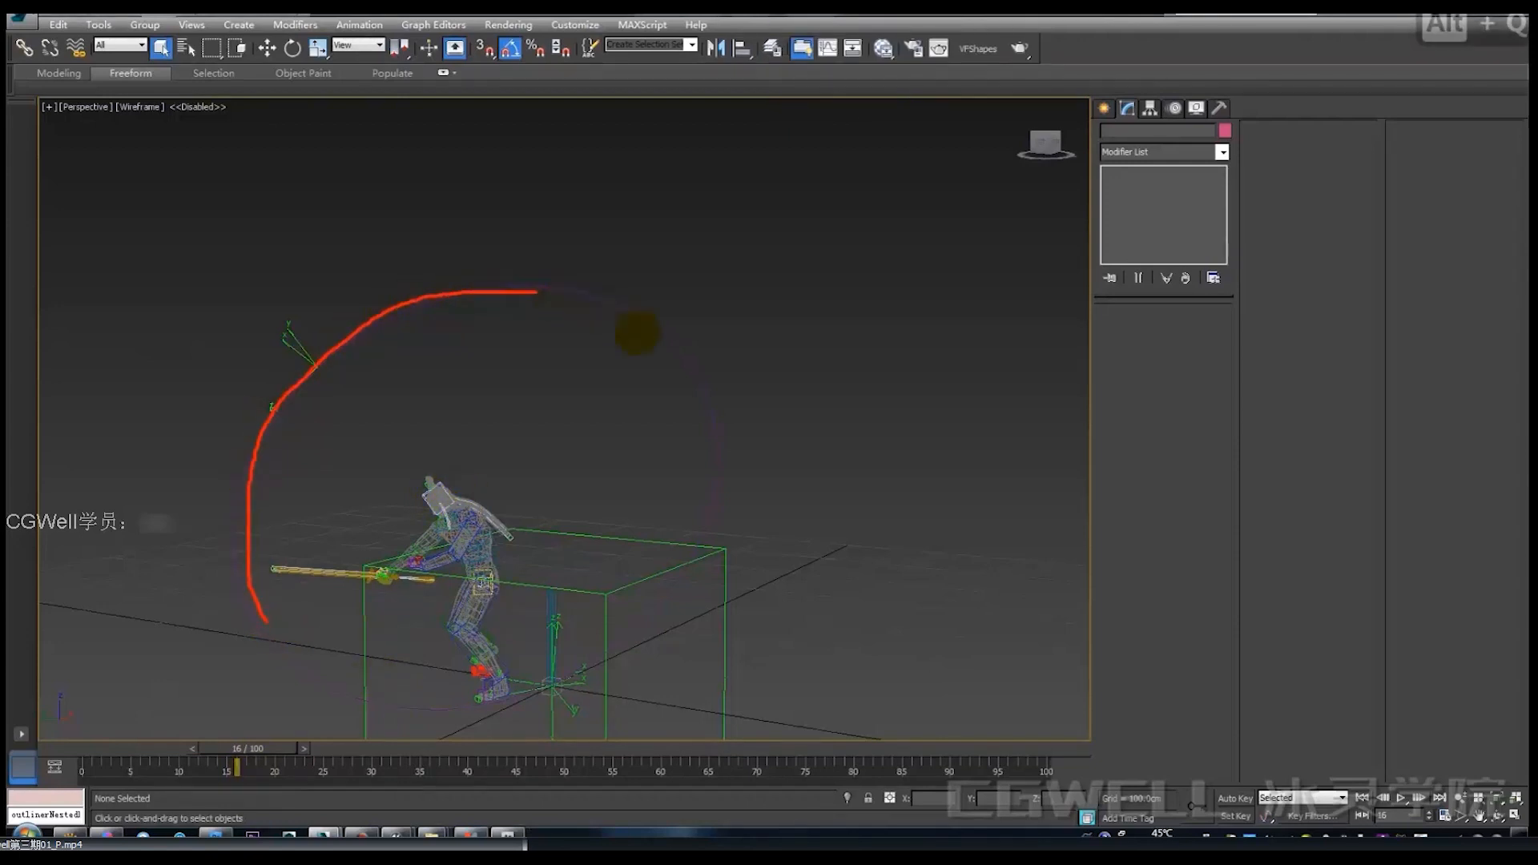
mouse_move(680, 384)
left_mouse_down()
mouse_move(687, 521)
mouse_move(353, 677)
left_mouse_up()
left_click_drag(262, 592, 488, 633)
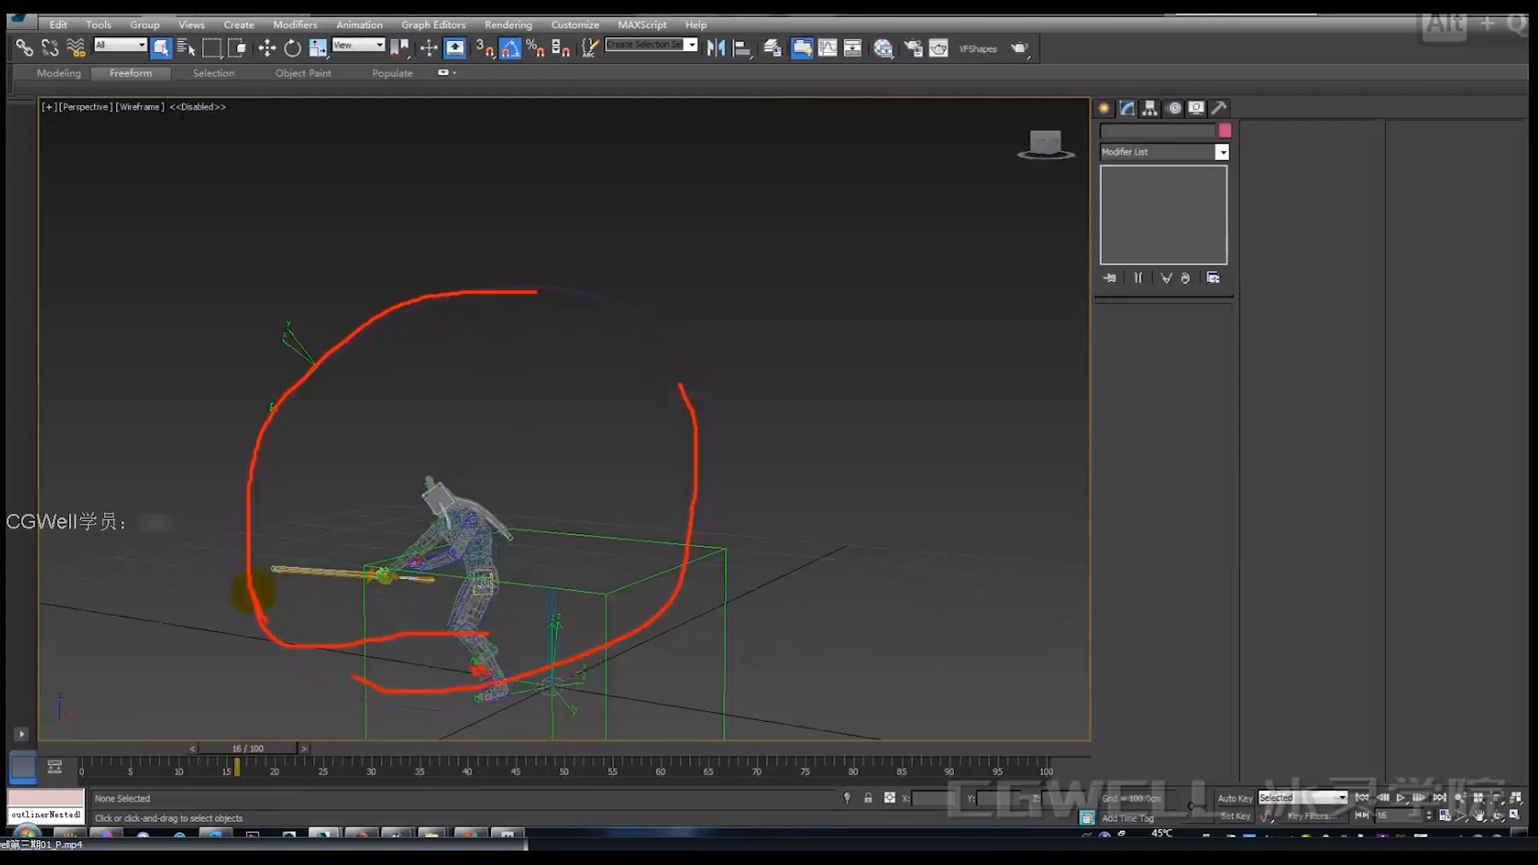
left_click_drag(254, 593, 383, 705)
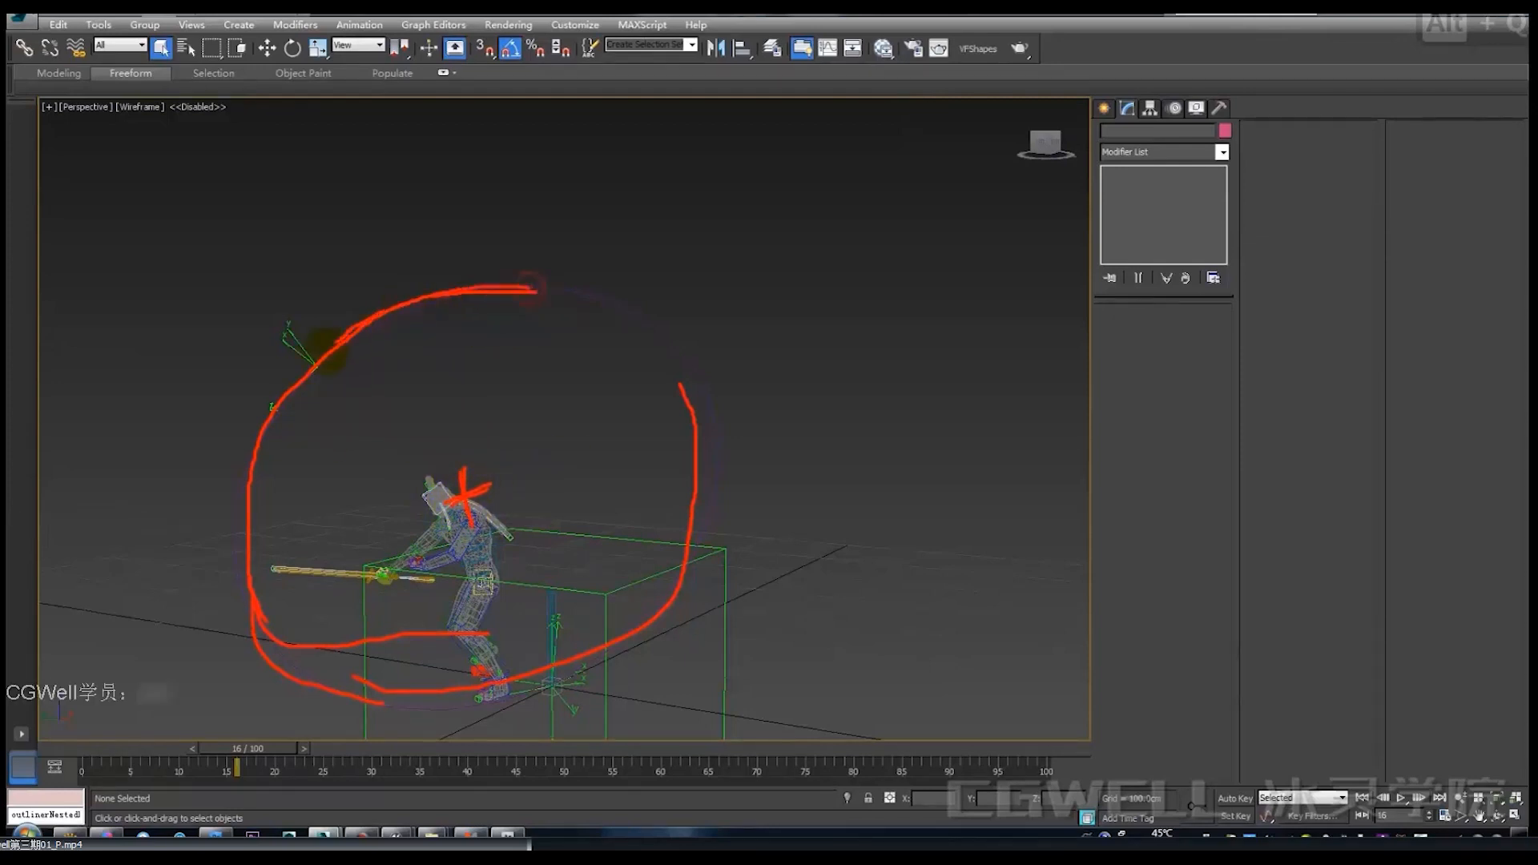
left_click_drag(274, 641, 294, 479)
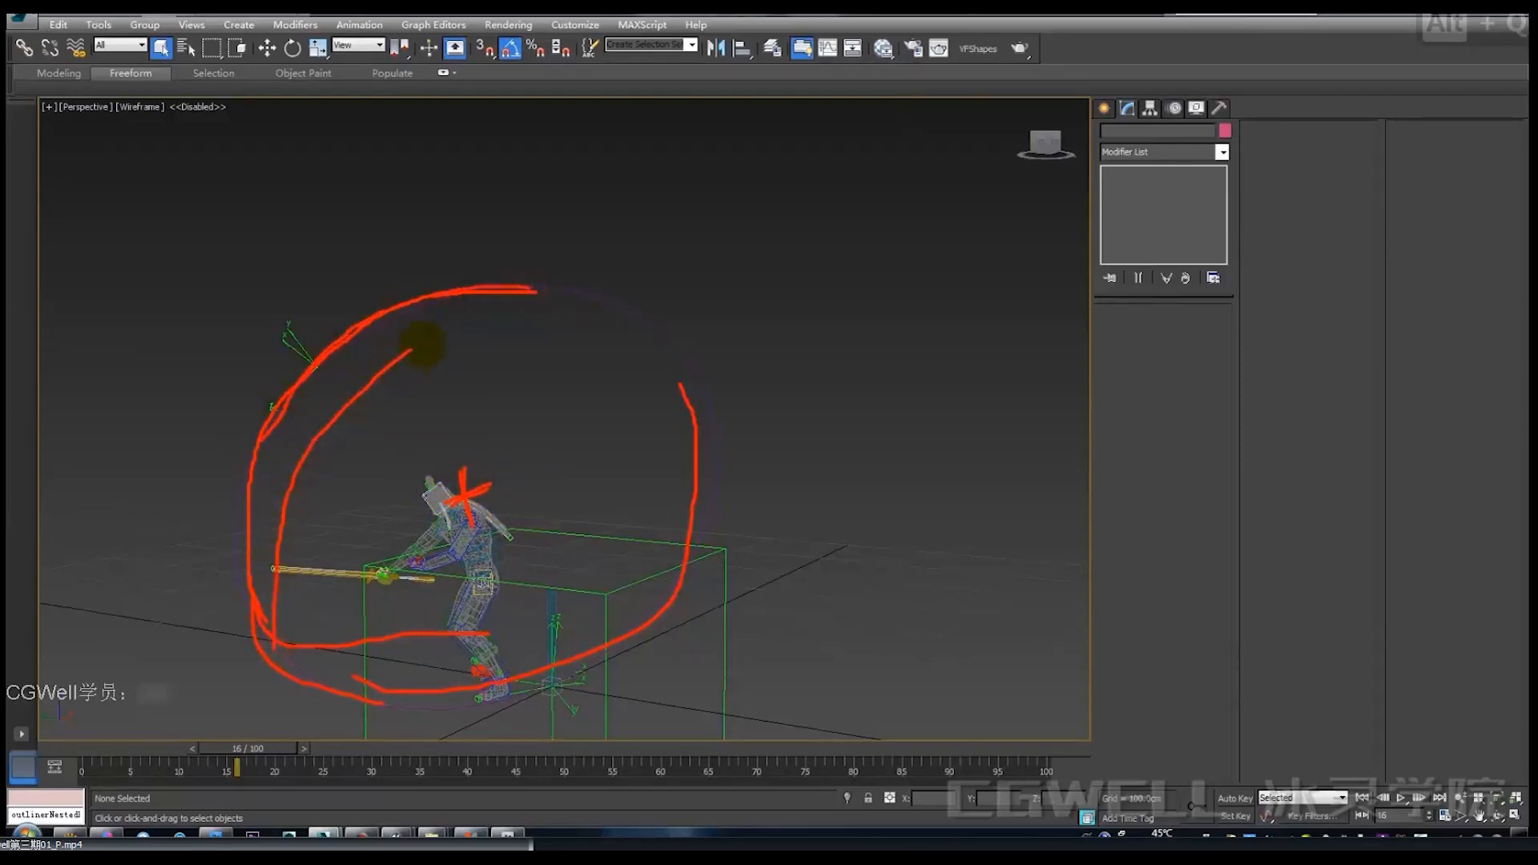
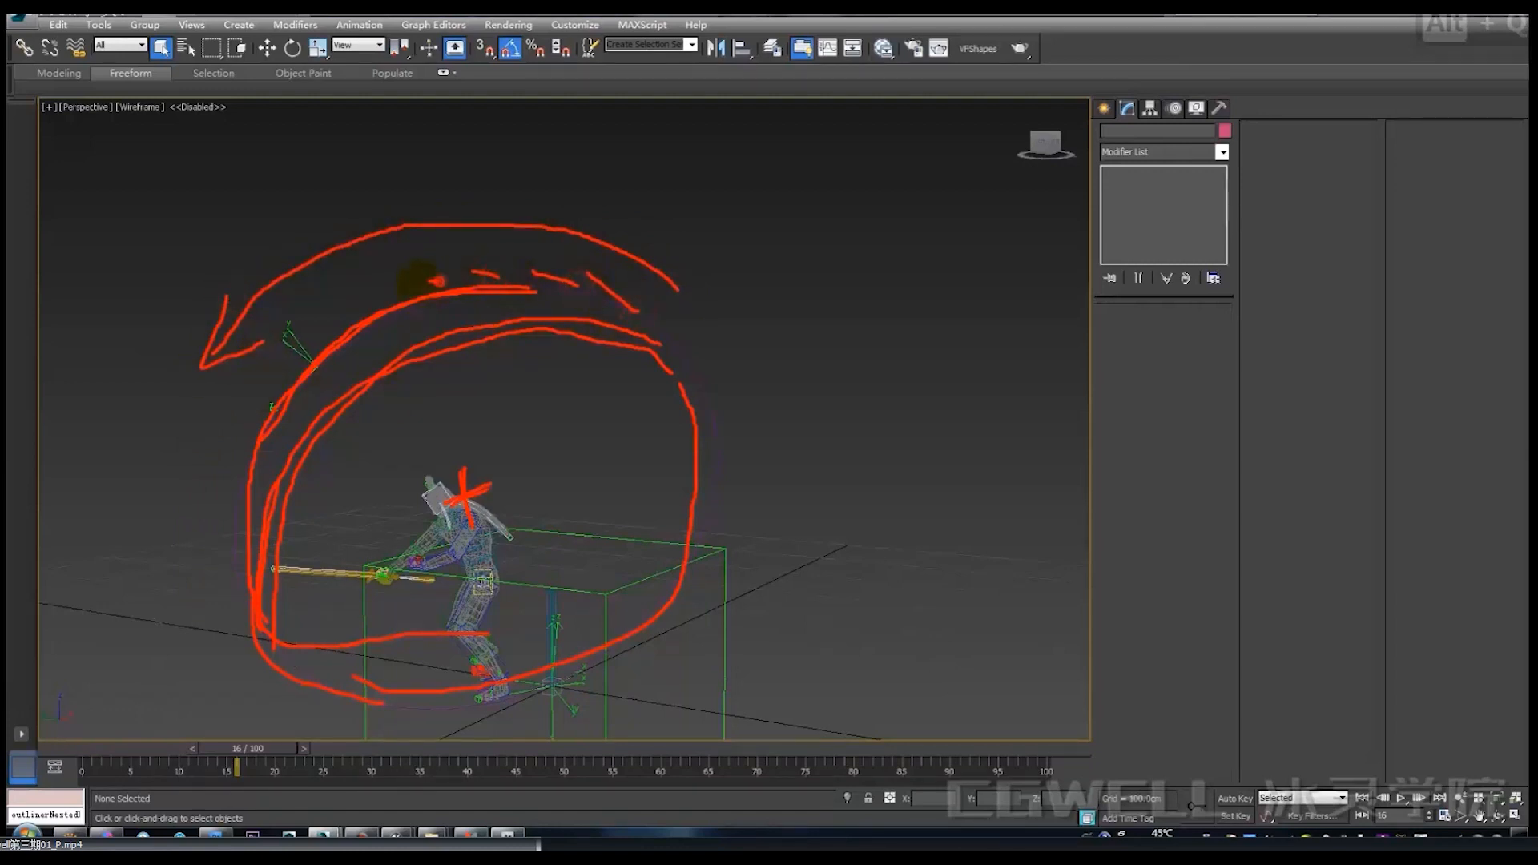
Mark motion strokes along the swing arc and an axis sketch beside it, and clear all annotations.
left_click_drag(266, 385, 224, 438)
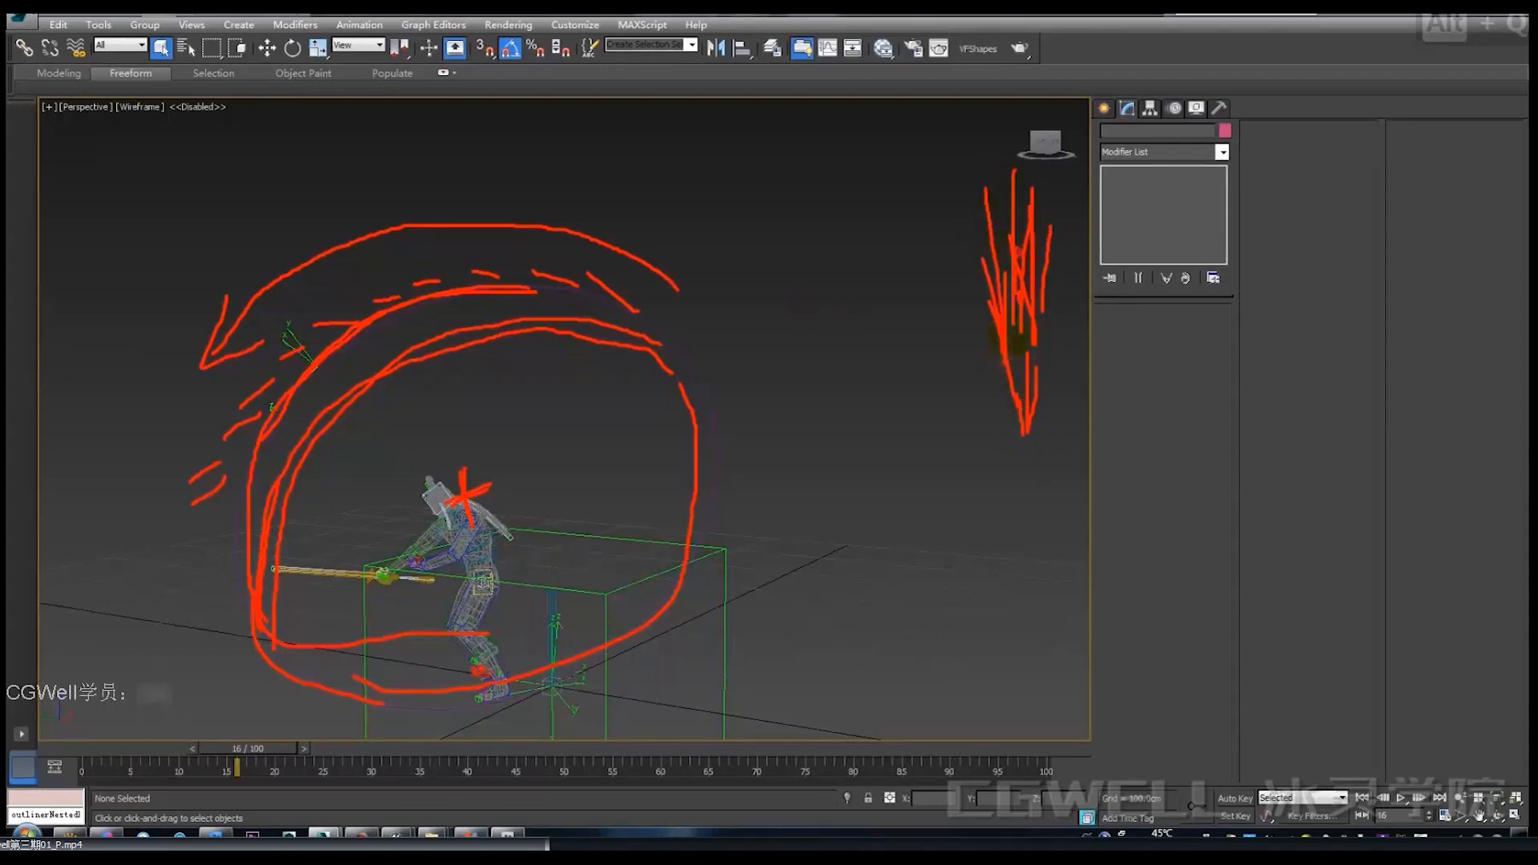
left_click_drag(1058, 354, 1072, 374)
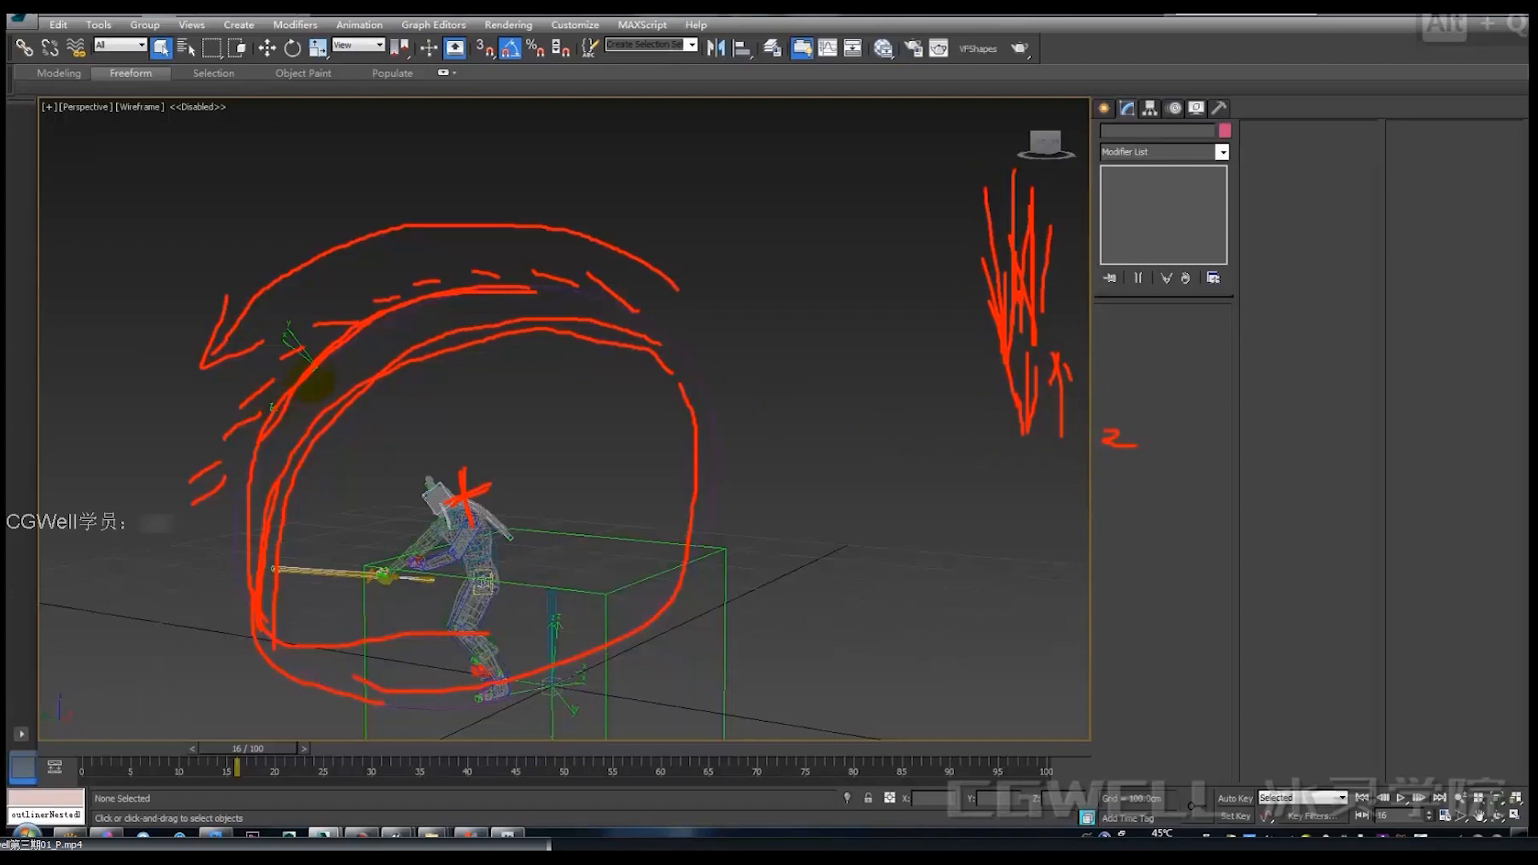
key("Escape")
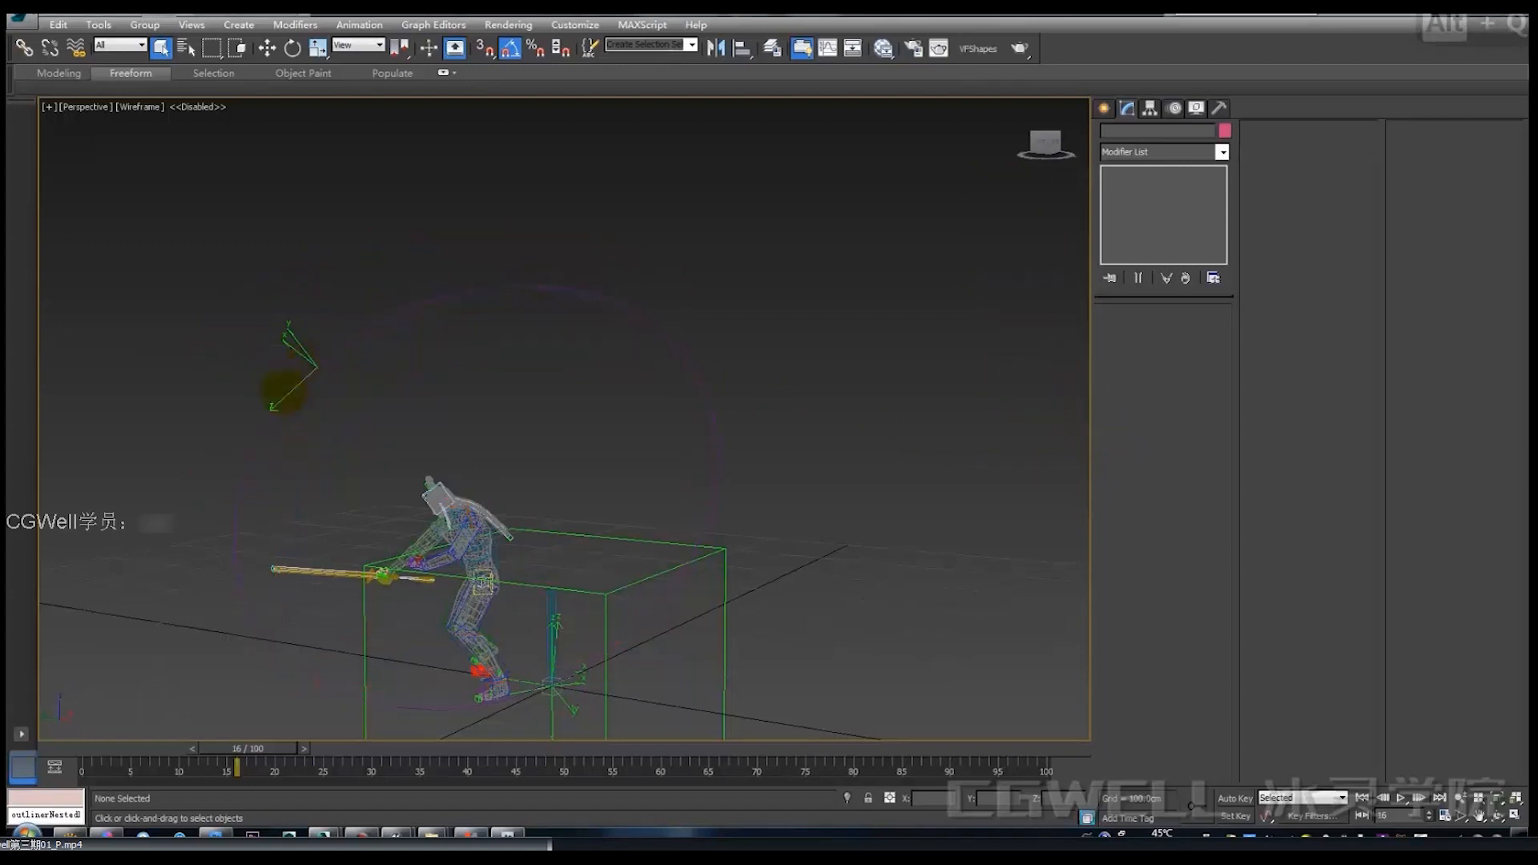
Inspect the helper on the swing arc at frame 16, mark its heading with the pen, and clear the mark.
scroll(269, 407, "up", 5)
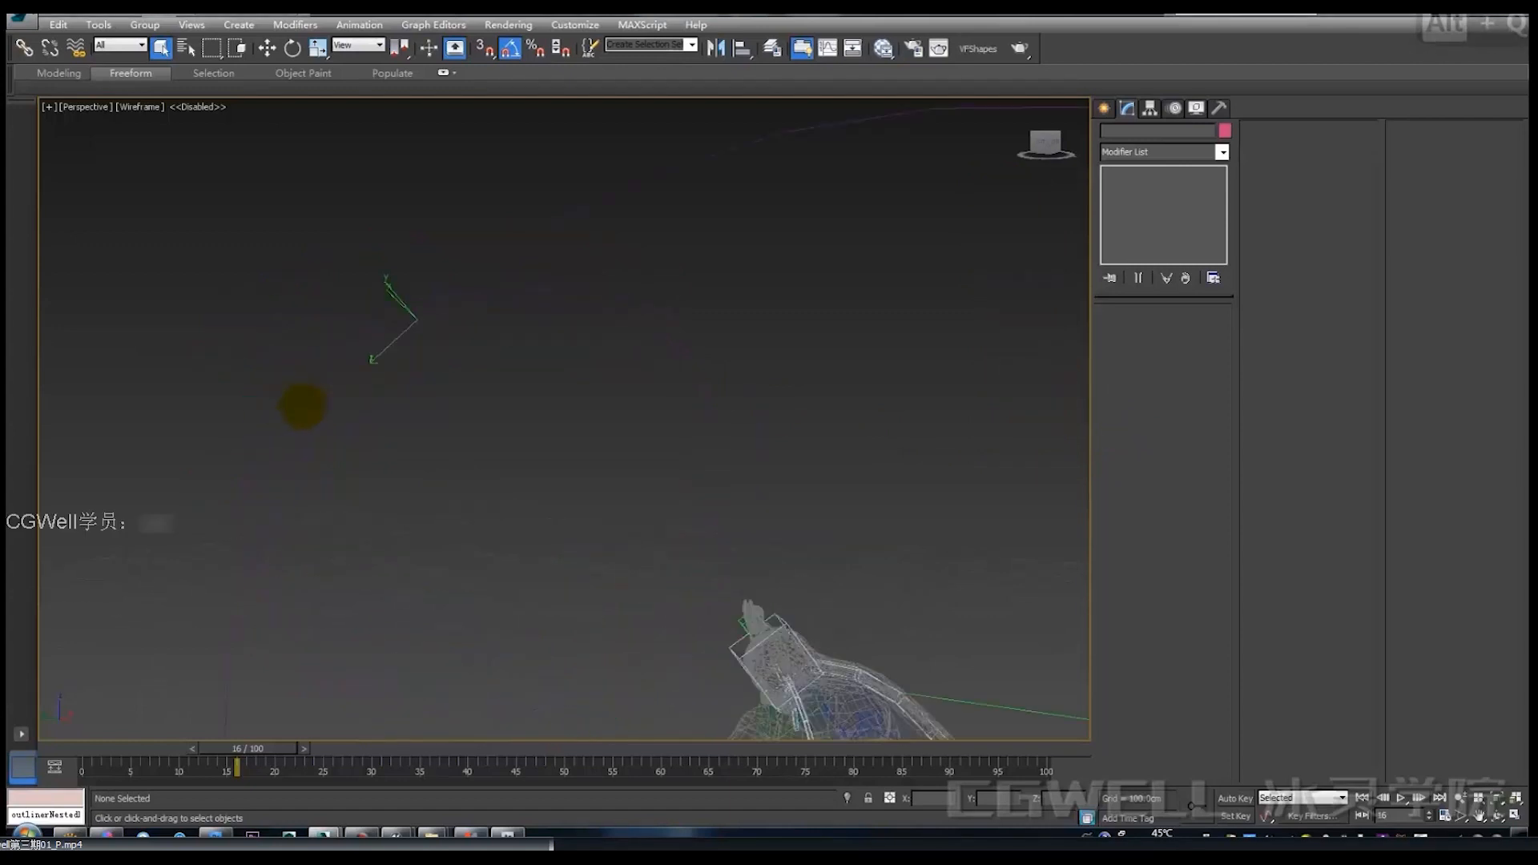
scroll(268, 406, "down", 5)
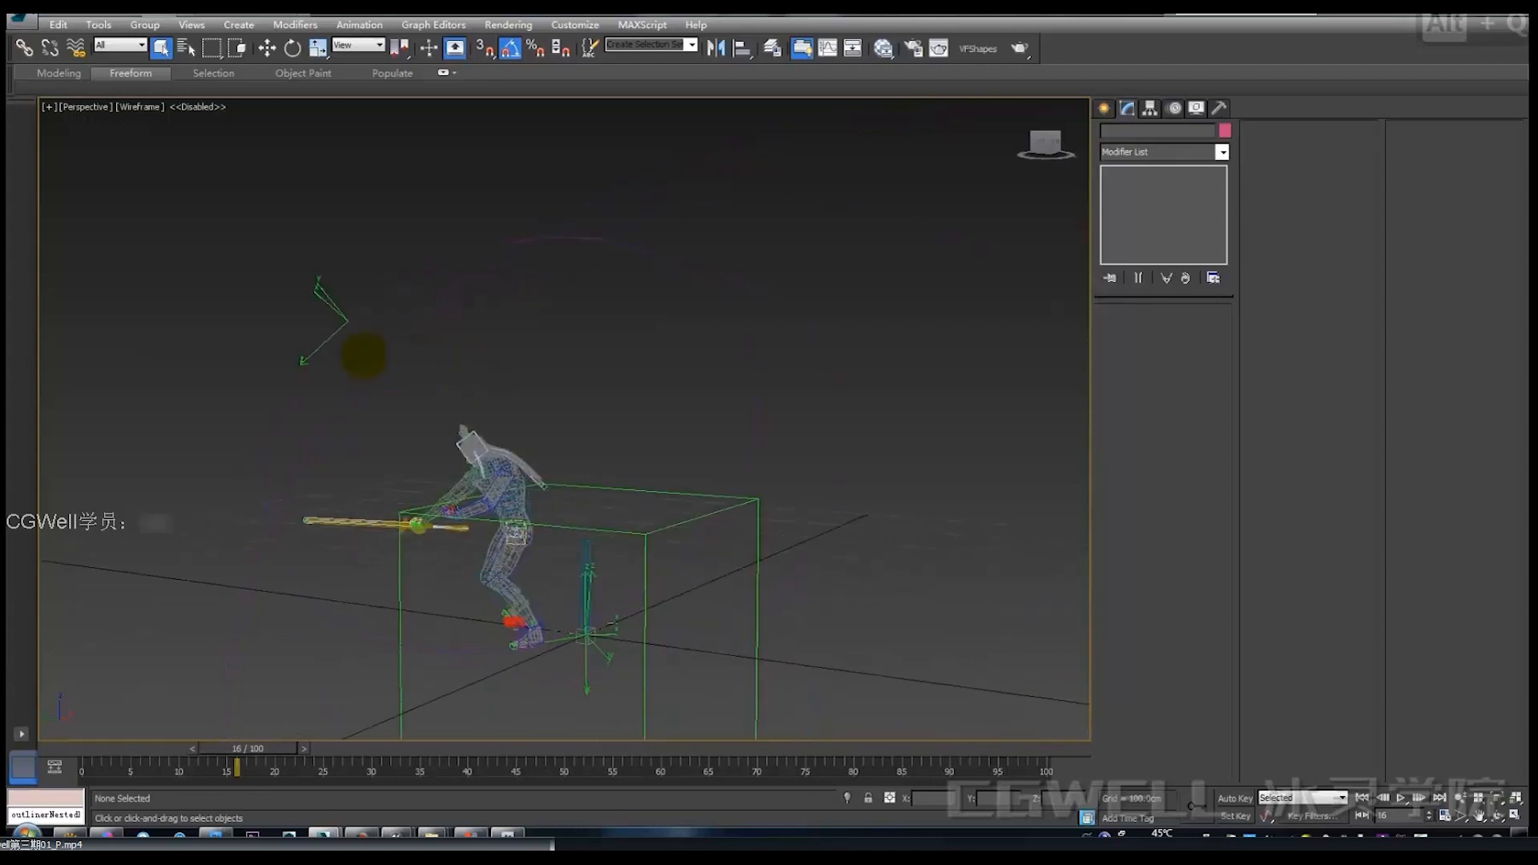
key("alt+q")
left_click_drag(347, 320, 281, 374)
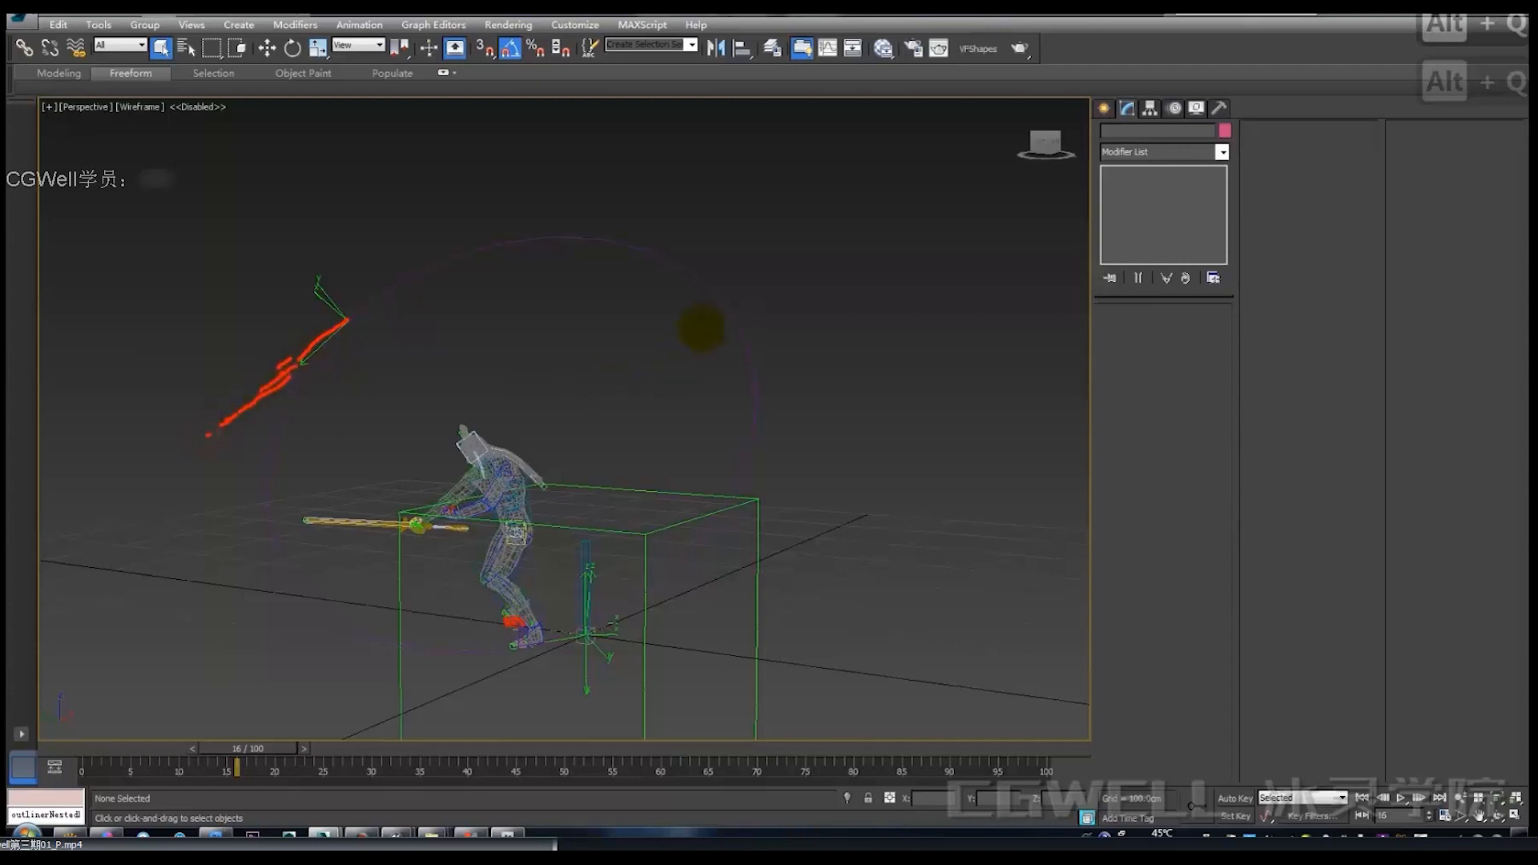
left_click(240, 738)
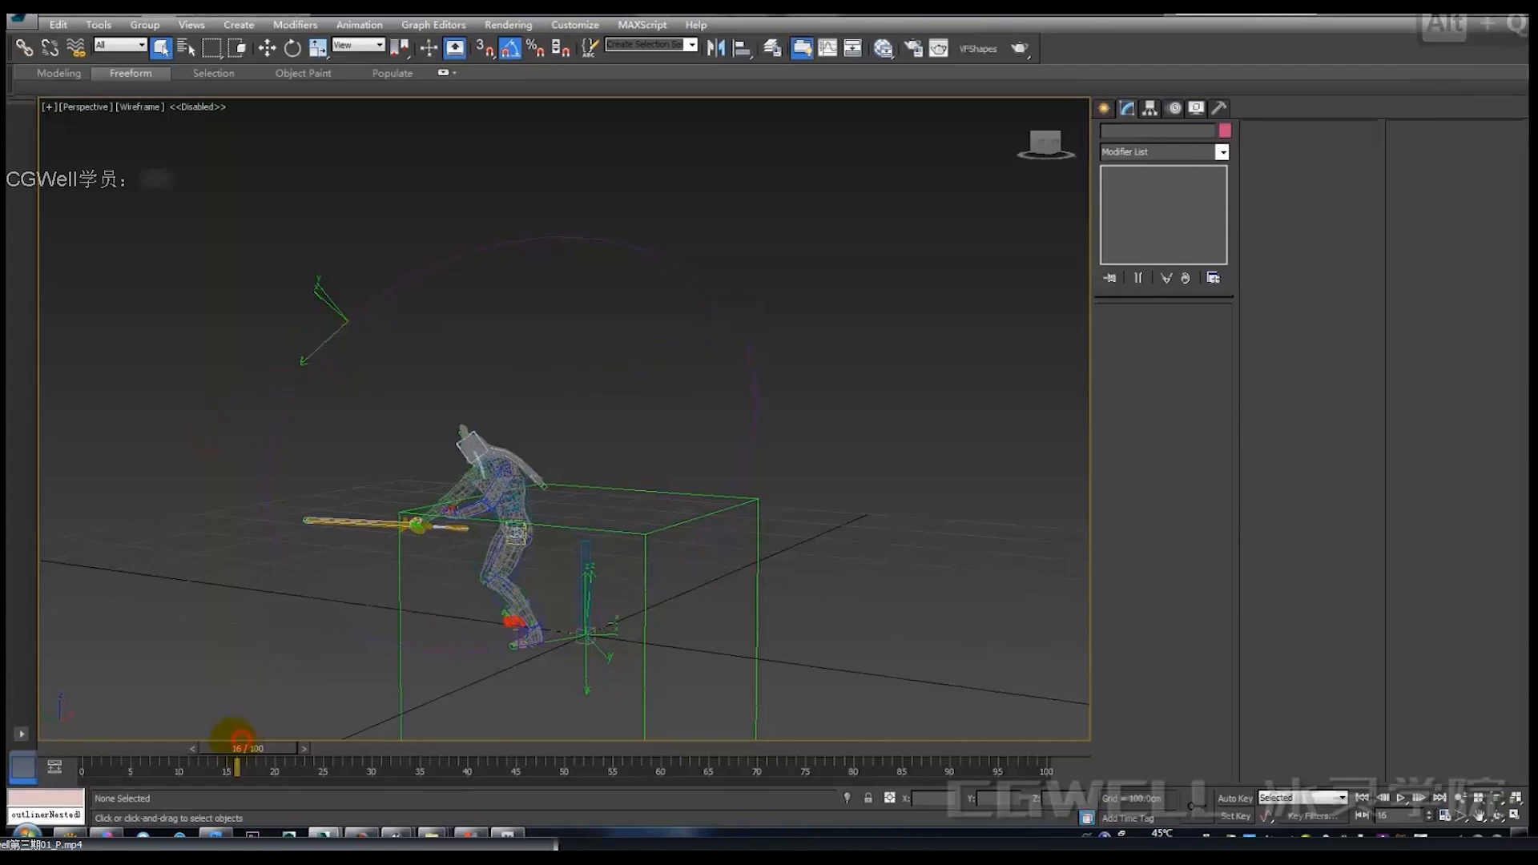
At frame 14, mark the helper's path along the arc above the character with dashed strokes, and clear the annotation.
mouse_move(230, 741)
left_mouse_down()
mouse_move(189, 728)
mouse_move(196, 745)
mouse_move(195, 731)
mouse_move(256, 735)
mouse_move(220, 735)
mouse_move(257, 742)
mouse_move(233, 745)
left_mouse_up()
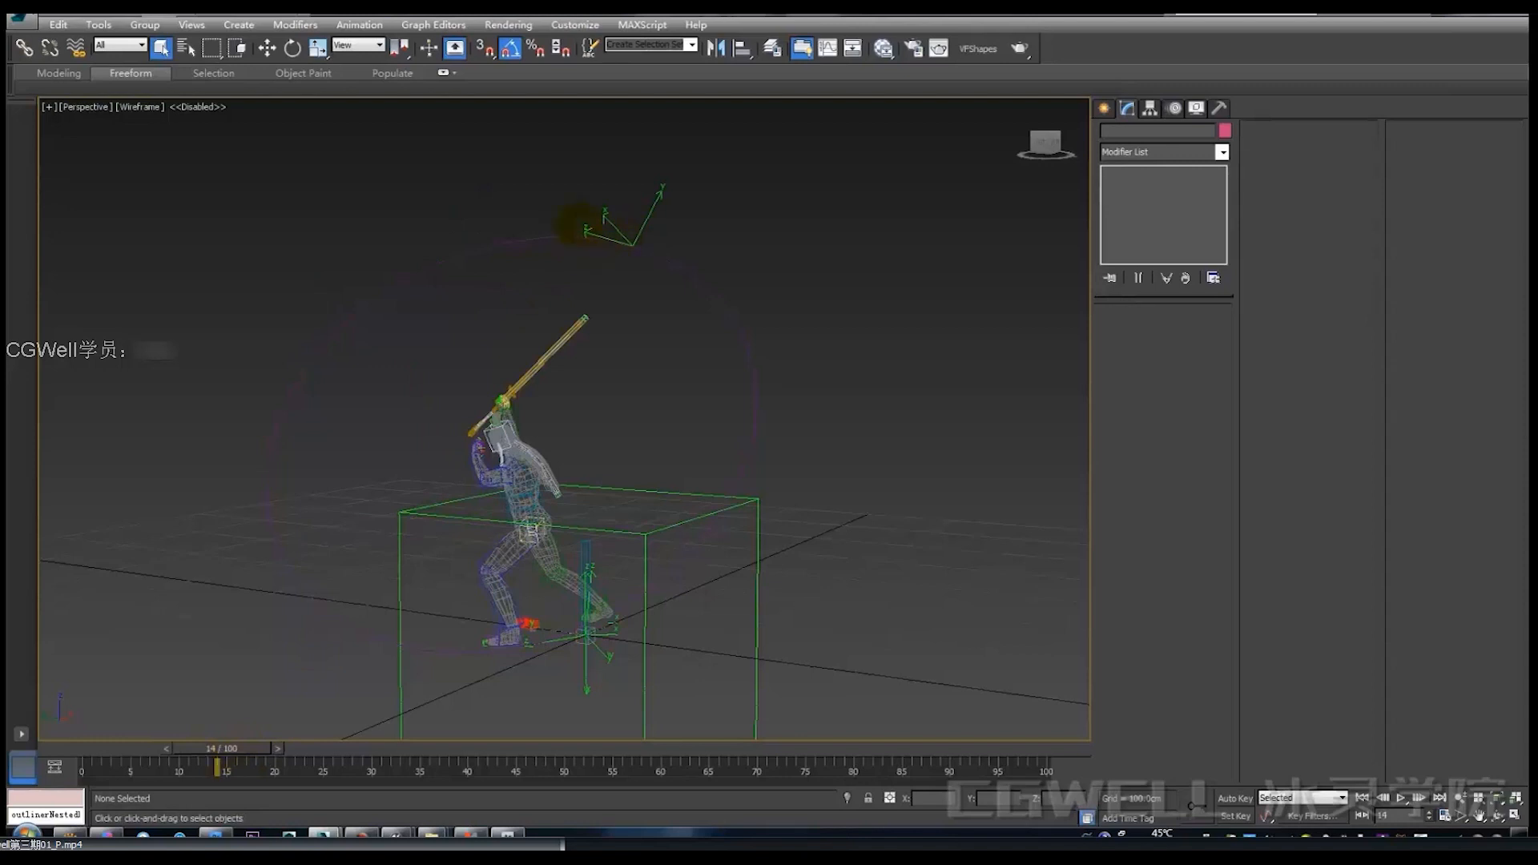
left_click_drag(230, 742, 199, 751)
mouse_move(237, 753)
left_mouse_down()
mouse_move(268, 752)
mouse_move(239, 757)
left_mouse_up()
key("alt+q")
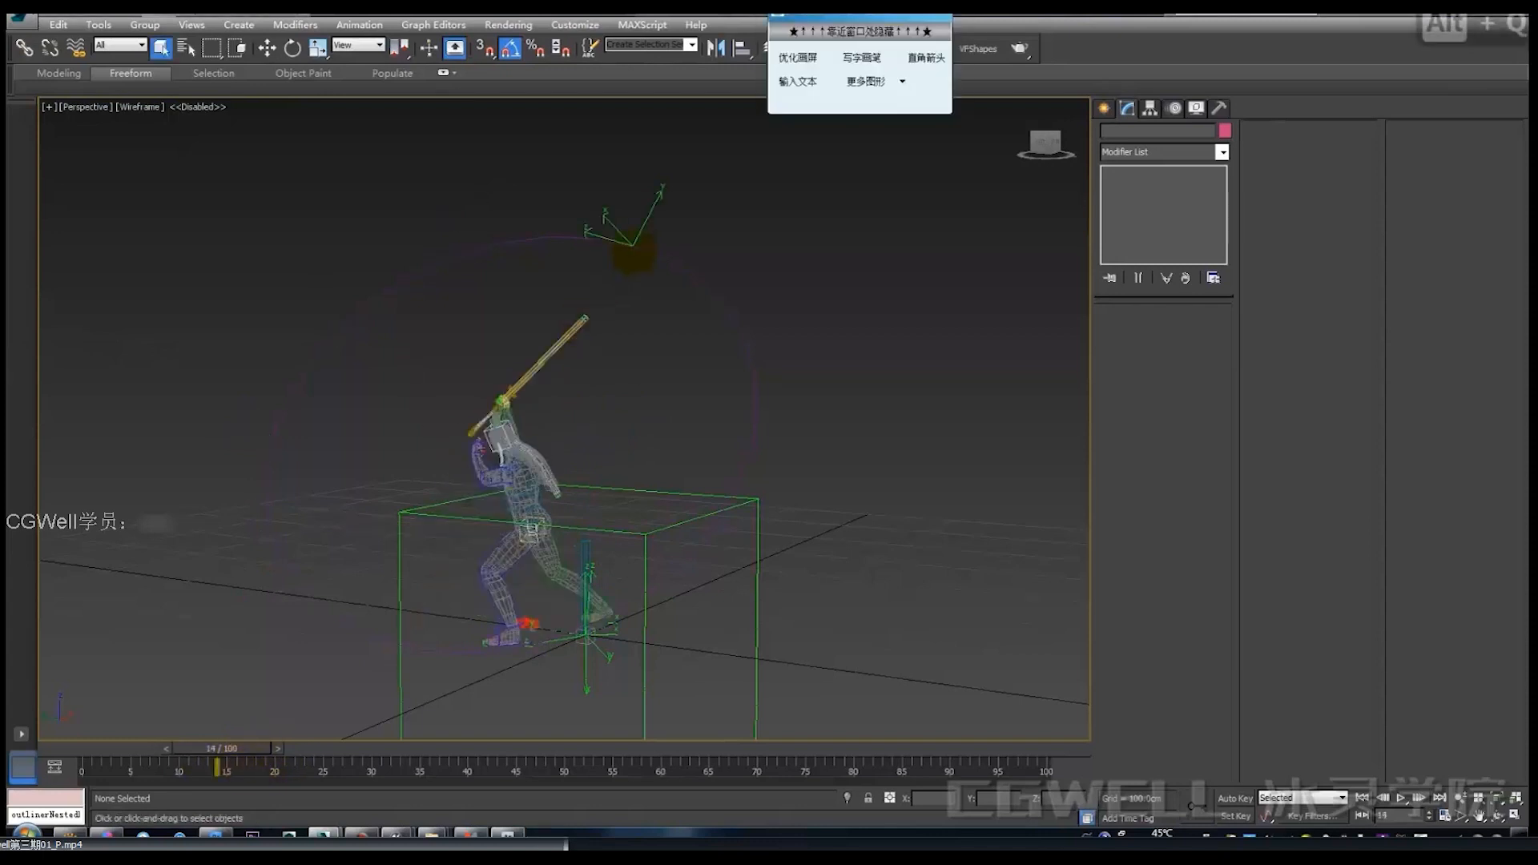
left_click_drag(544, 233, 621, 238)
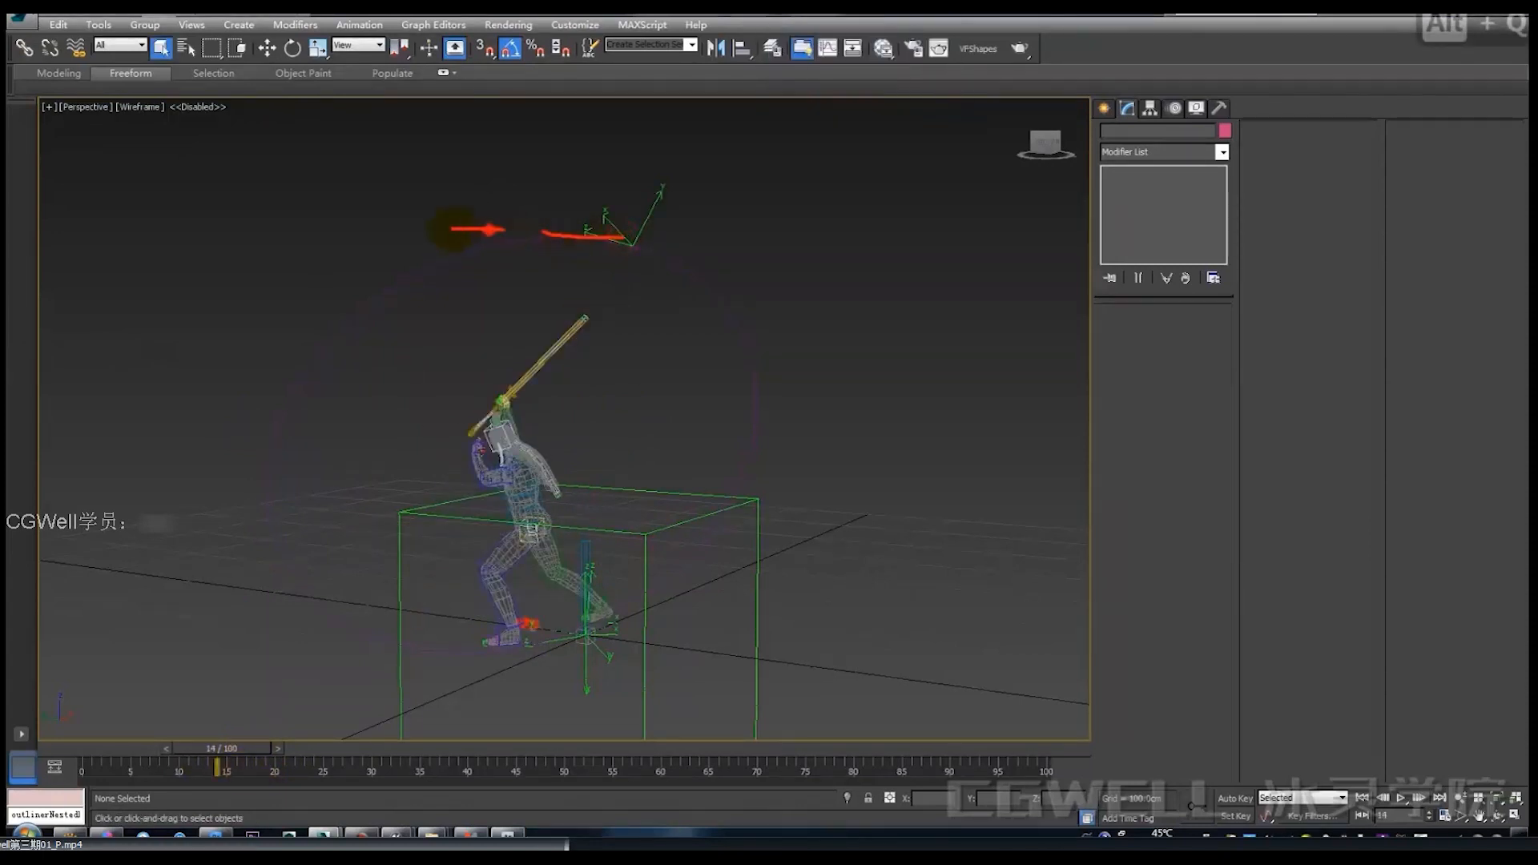
left_click_drag(399, 284, 309, 318)
mouse_move(278, 402)
left_mouse_down()
mouse_move(234, 439)
mouse_move(233, 506)
left_mouse_up()
key("alt+q")
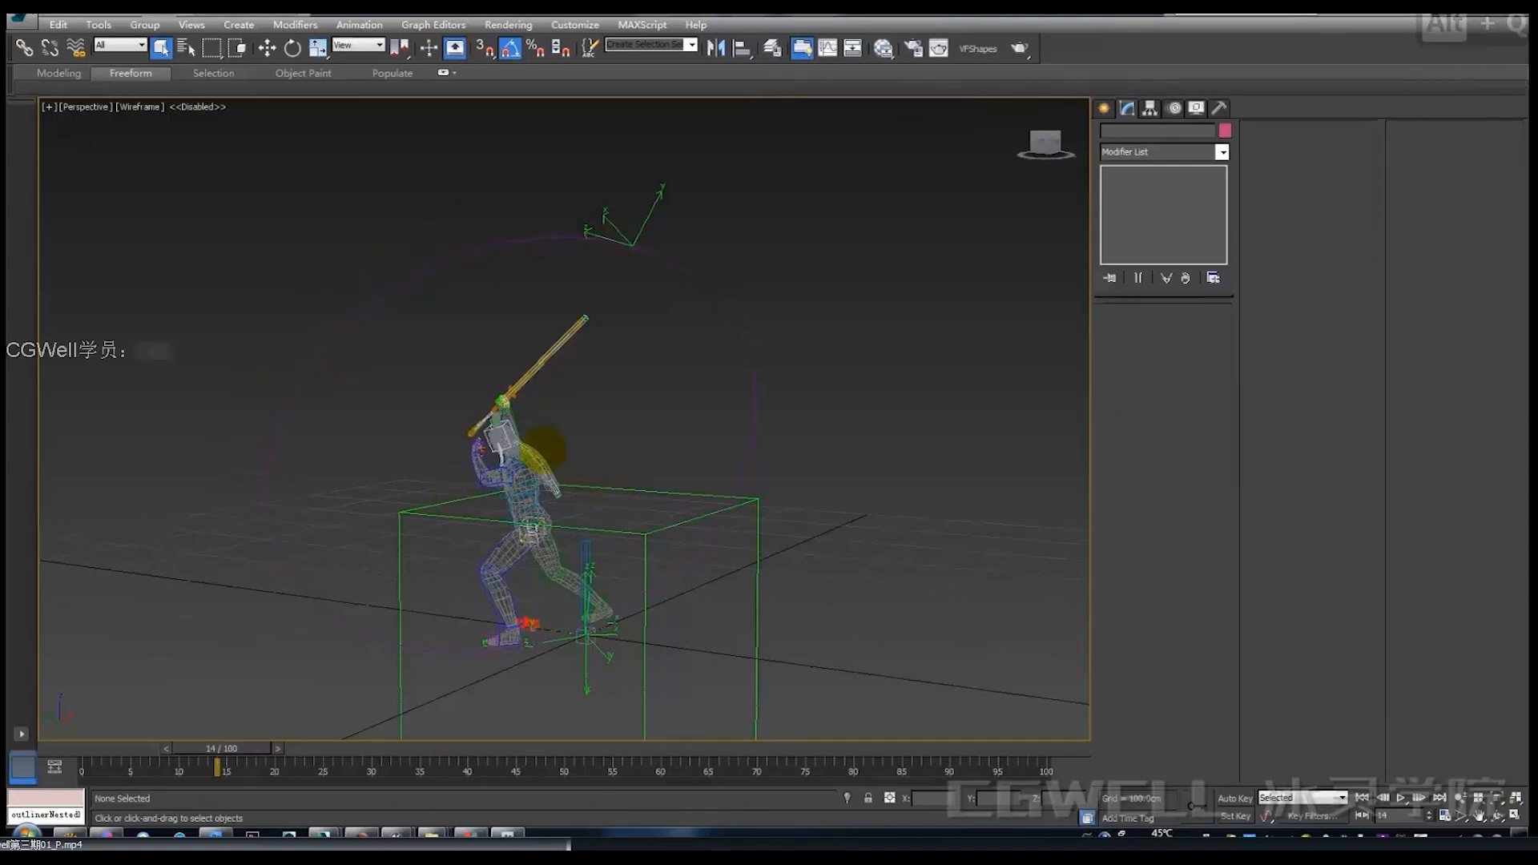
Delete the remaining circle spline and its helper above the character.
mouse_move(609, 457)
middle_mouse_down()
mouse_move(481, 398)
mouse_move(450, 420)
middle_mouse_up()
scroll(480, 398, "down", 3)
middle_click_drag(451, 420, 516, 468)
left_click_drag(409, 267, 612, 365)
key("Delete")
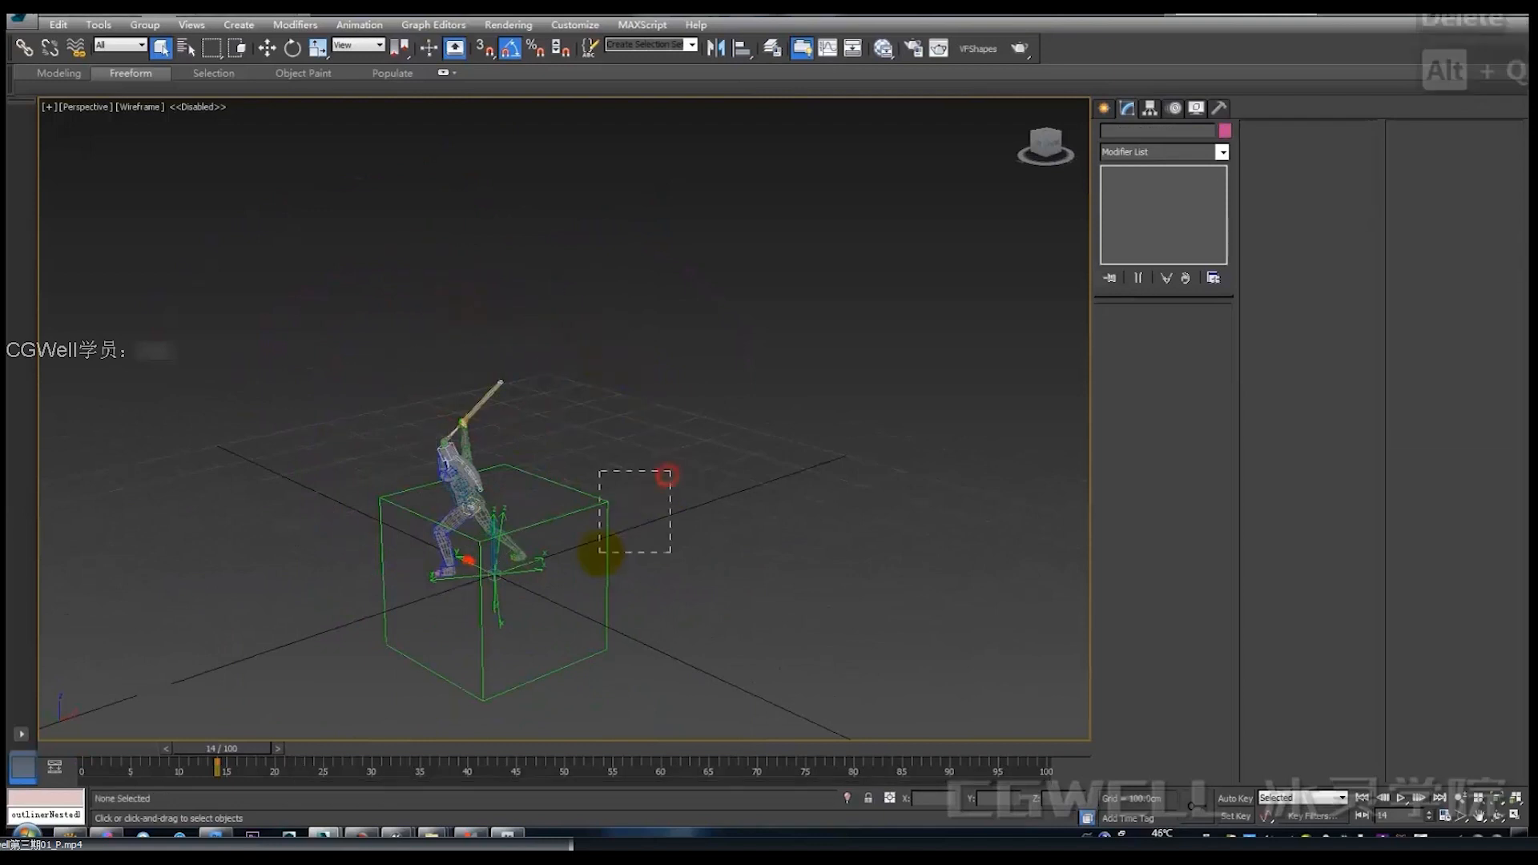
Rename the large dummy box around the character as Root.
left_click_drag(600, 551, 601, 551)
scroll(670, 515, "up", 2)
middle_click_drag(670, 515, 667, 515, "alt")
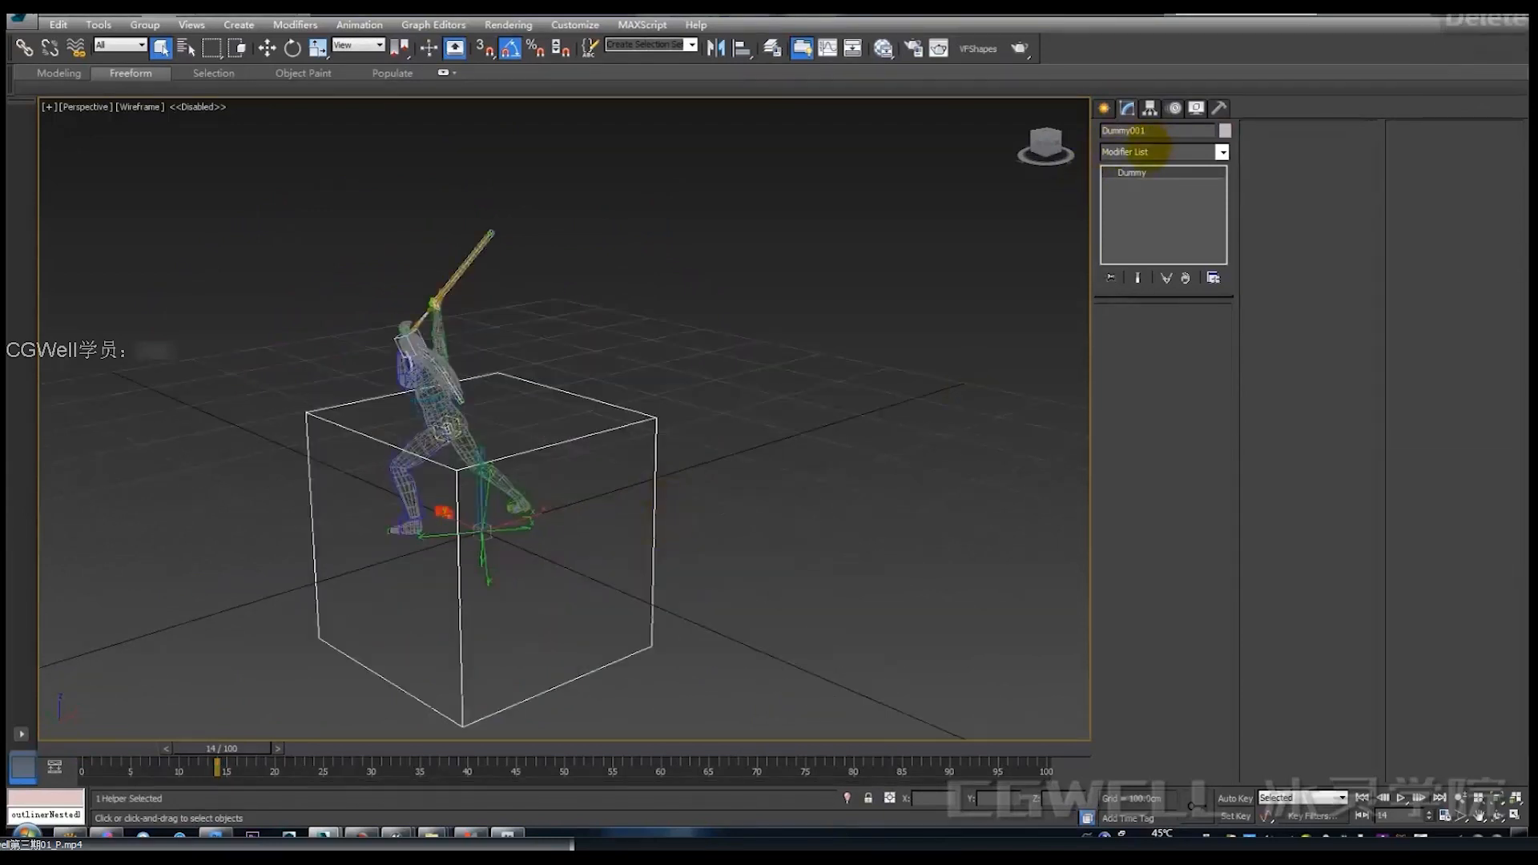
left_click(1143, 130)
type("Root")
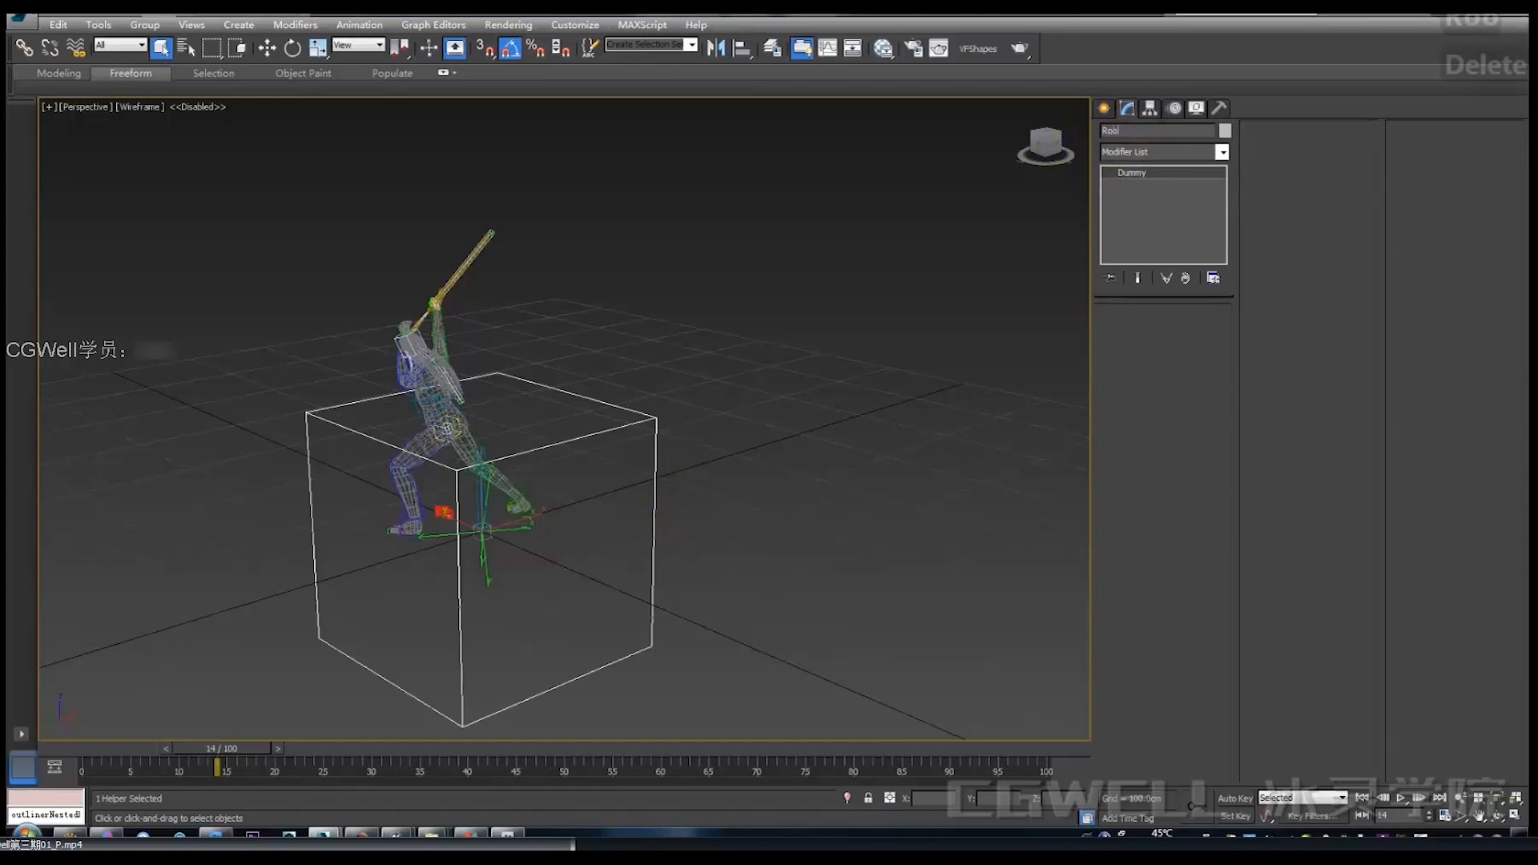
key("Return")
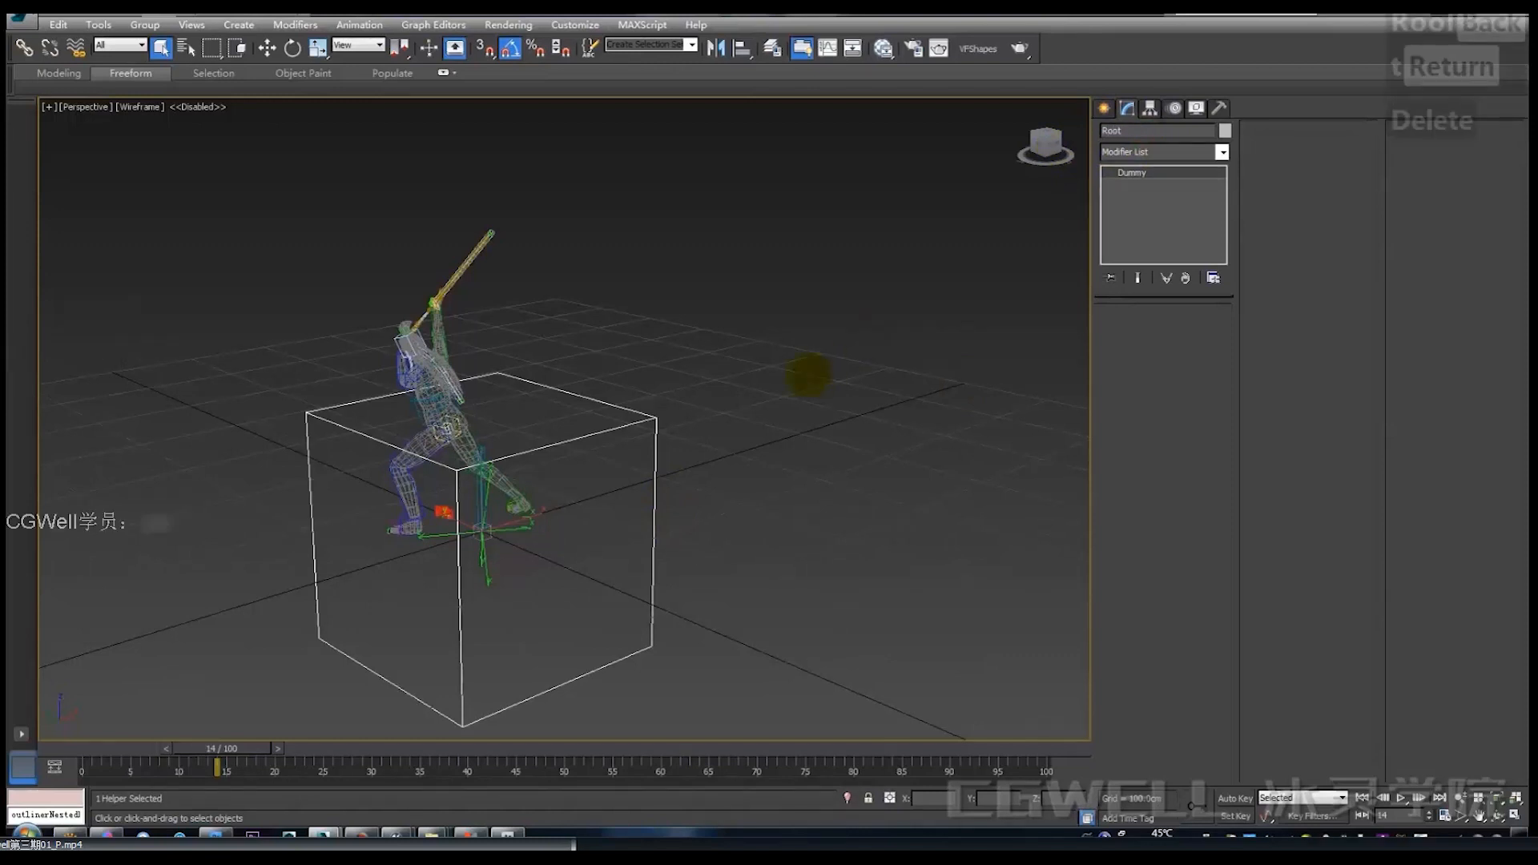
Open the Schematic View and locate the Bip01 node in the scene hierarchy.
middle_click_drag(807, 371, 1092, 334, "alt")
left_click(854, 48)
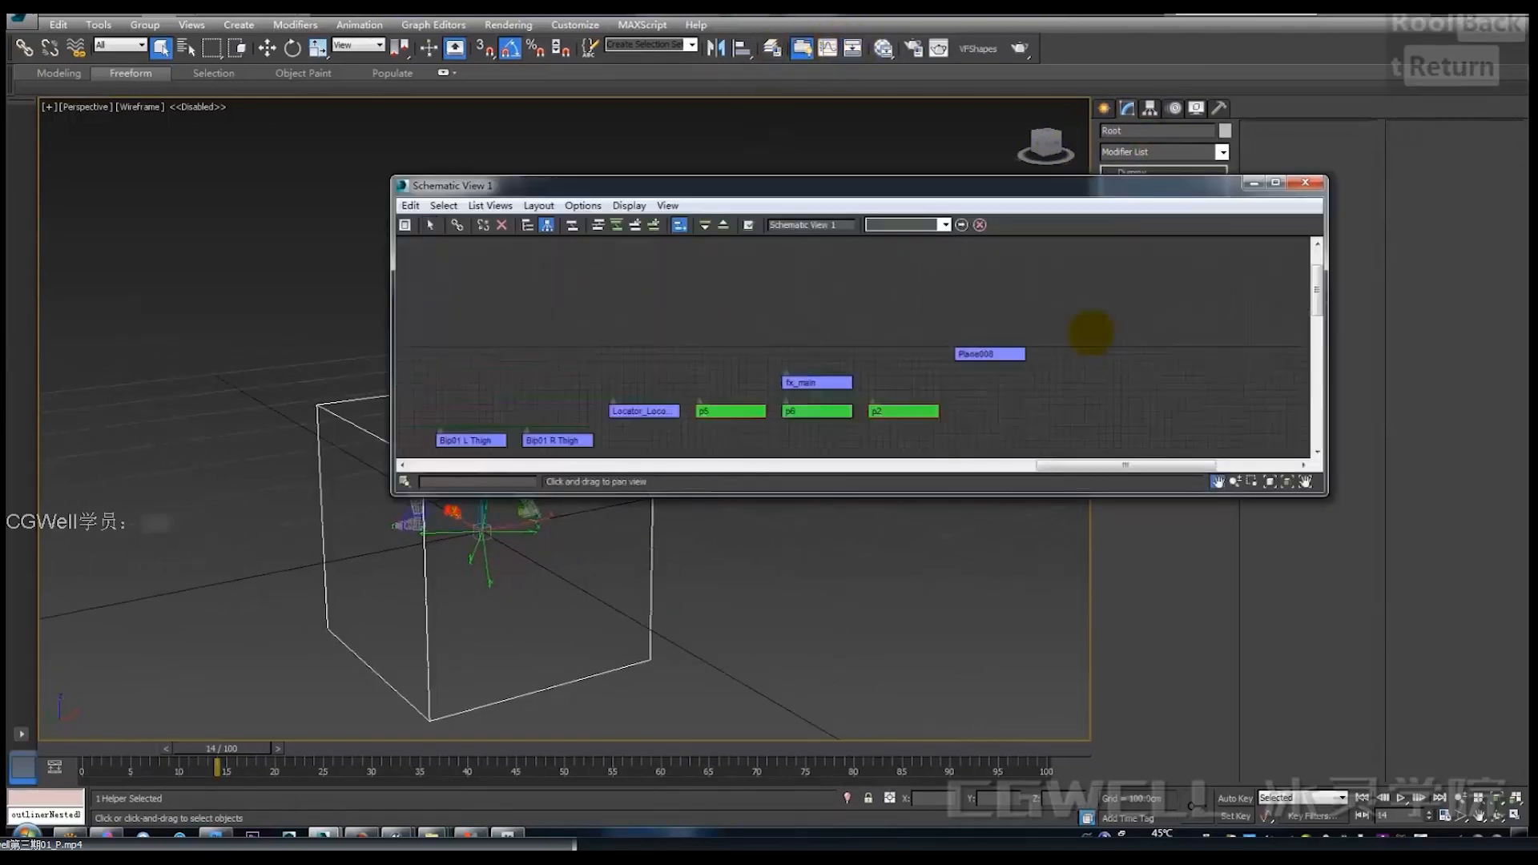
scroll(1093, 333, "down", 3)
middle_click_drag(601, 343, 929, 318)
middle_click_drag(631, 331, 662, 394)
scroll(803, 342, "up", 3)
left_click(662, 350)
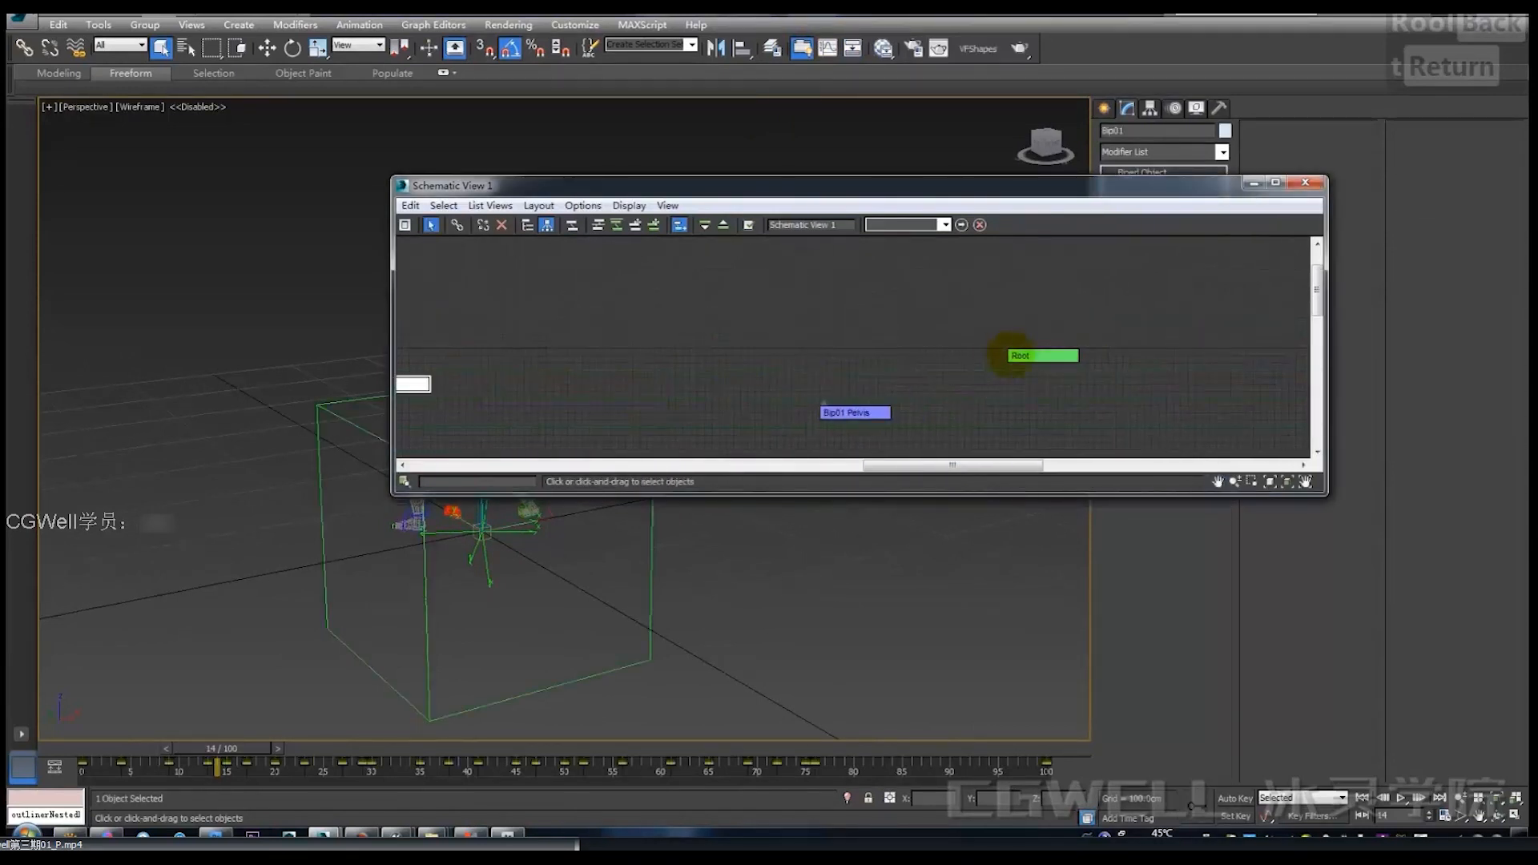
middle_click_drag(465, 394, 817, 372)
left_click(741, 364)
Find and select the Root node in the schematic hierarchy, and close the Schematic View.
middle_click_drag(929, 360, 982, 336)
scroll(977, 323, "down", 5)
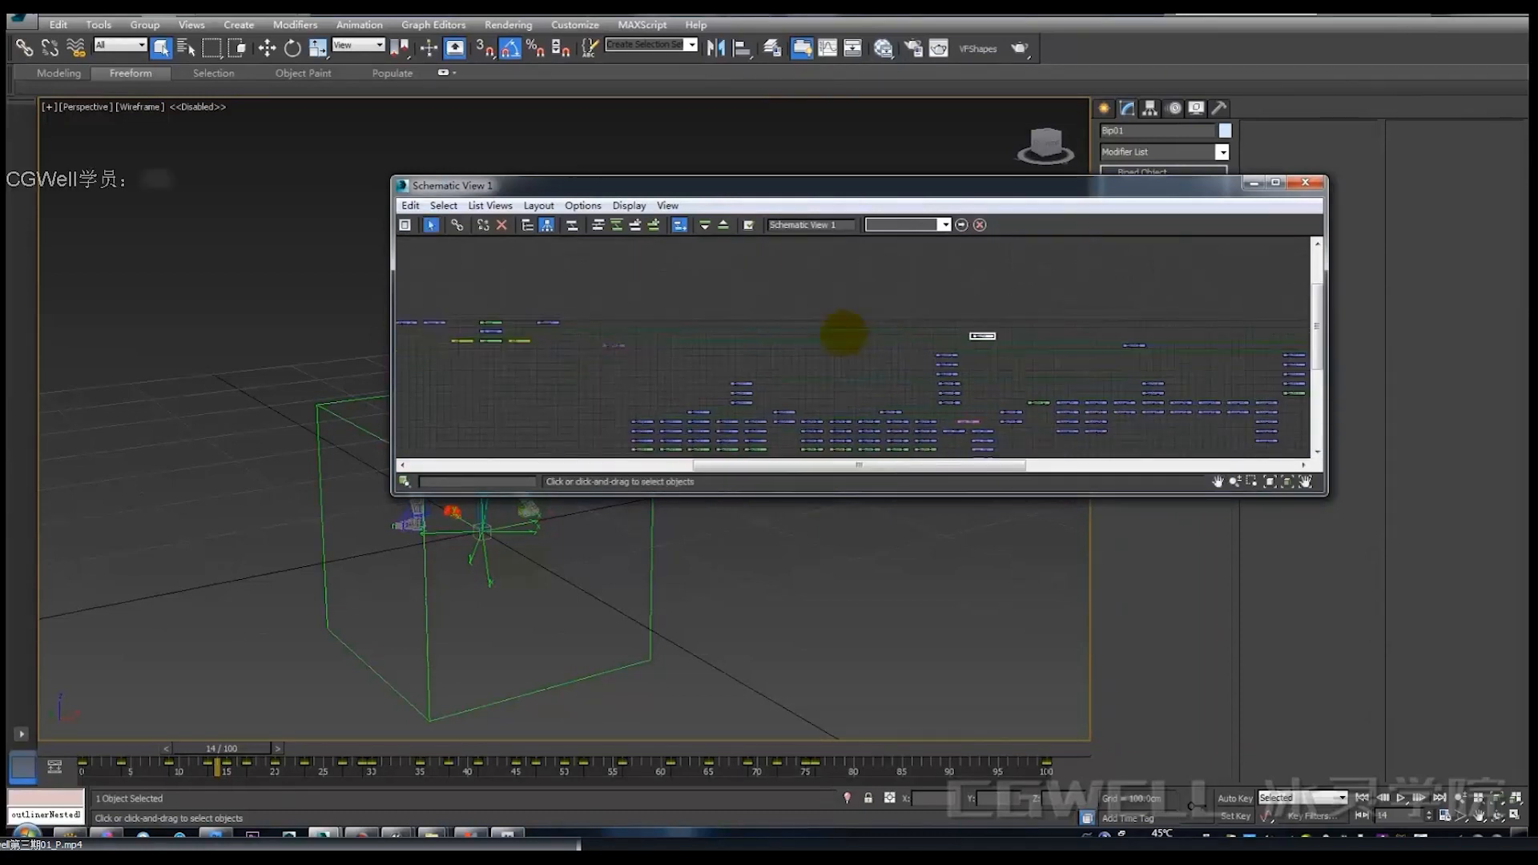
left_click(992, 323)
middle_click_drag(684, 304, 702, 318)
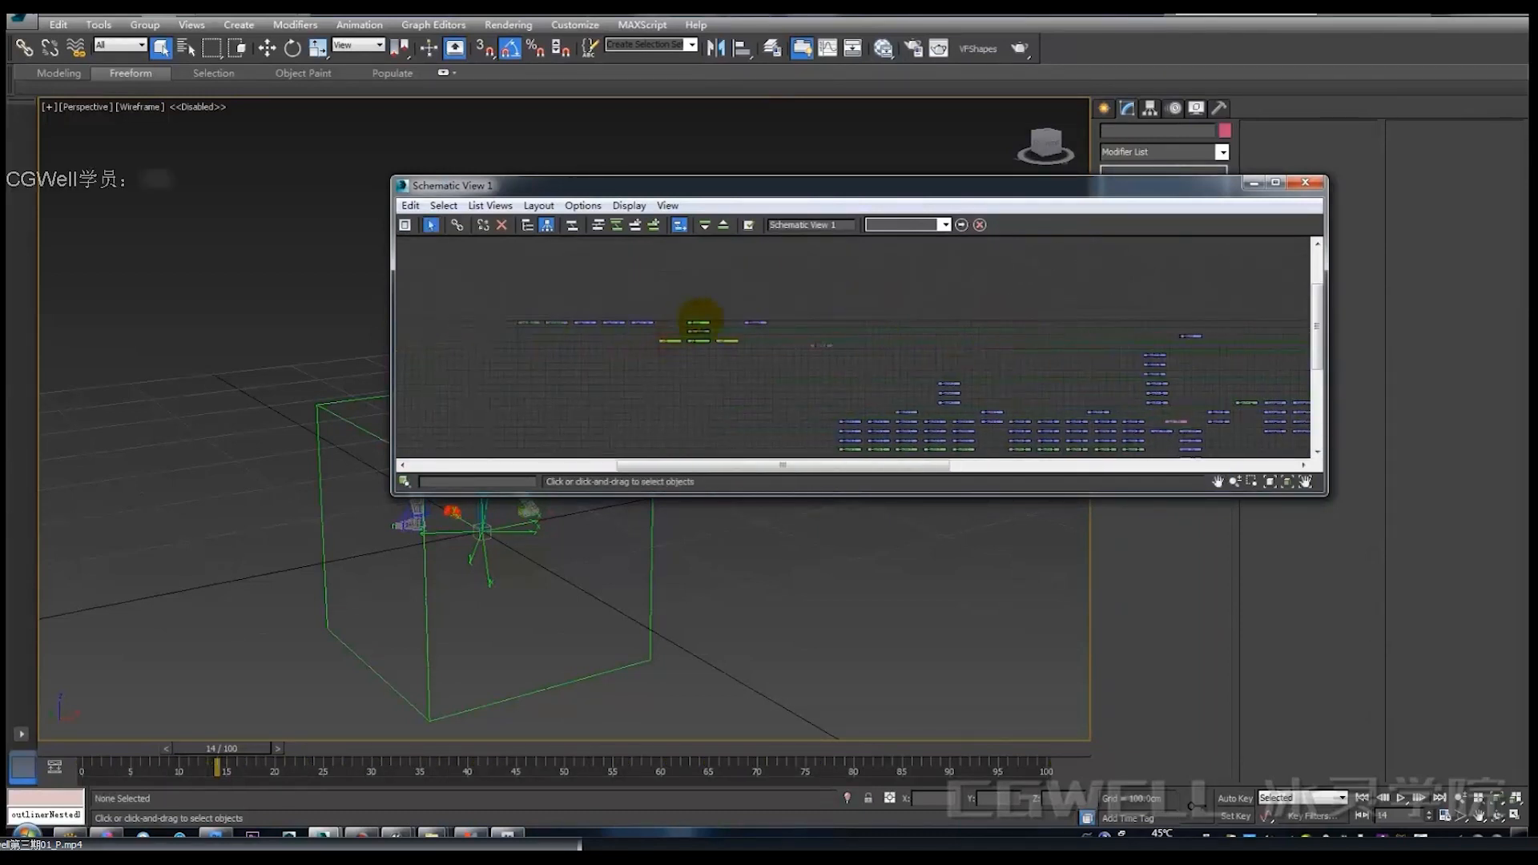
left_click(698, 322)
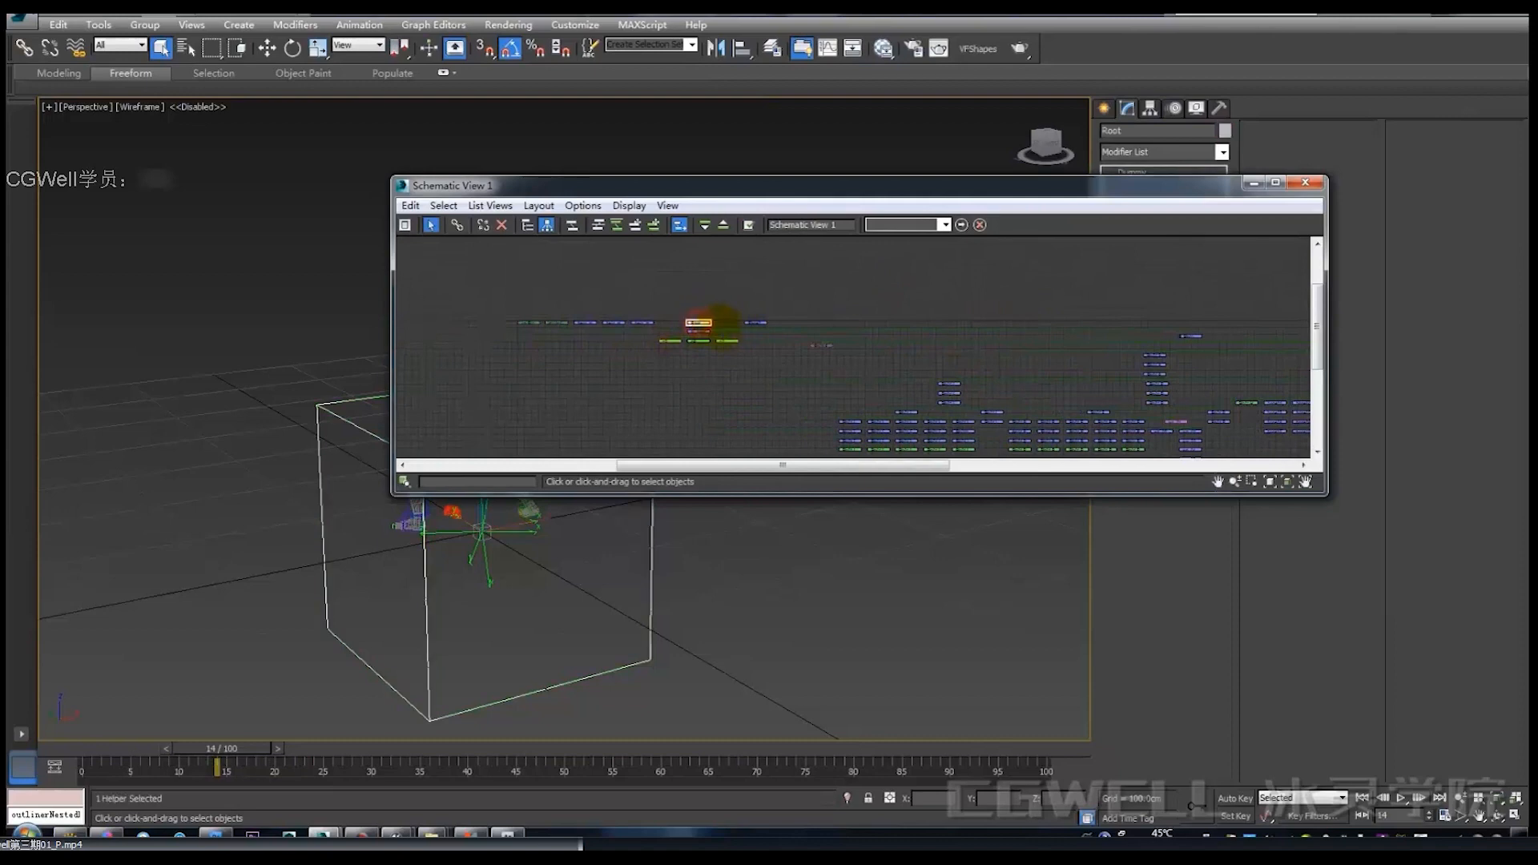
left_click(1306, 183)
Delete the point helpers at the character's feet, including p2.
middle_click_drag(692, 452, 556, 507, "alt")
scroll(710, 433, "up", 5)
scroll(604, 498, "down", 4)
left_click_drag(468, 537, 547, 513)
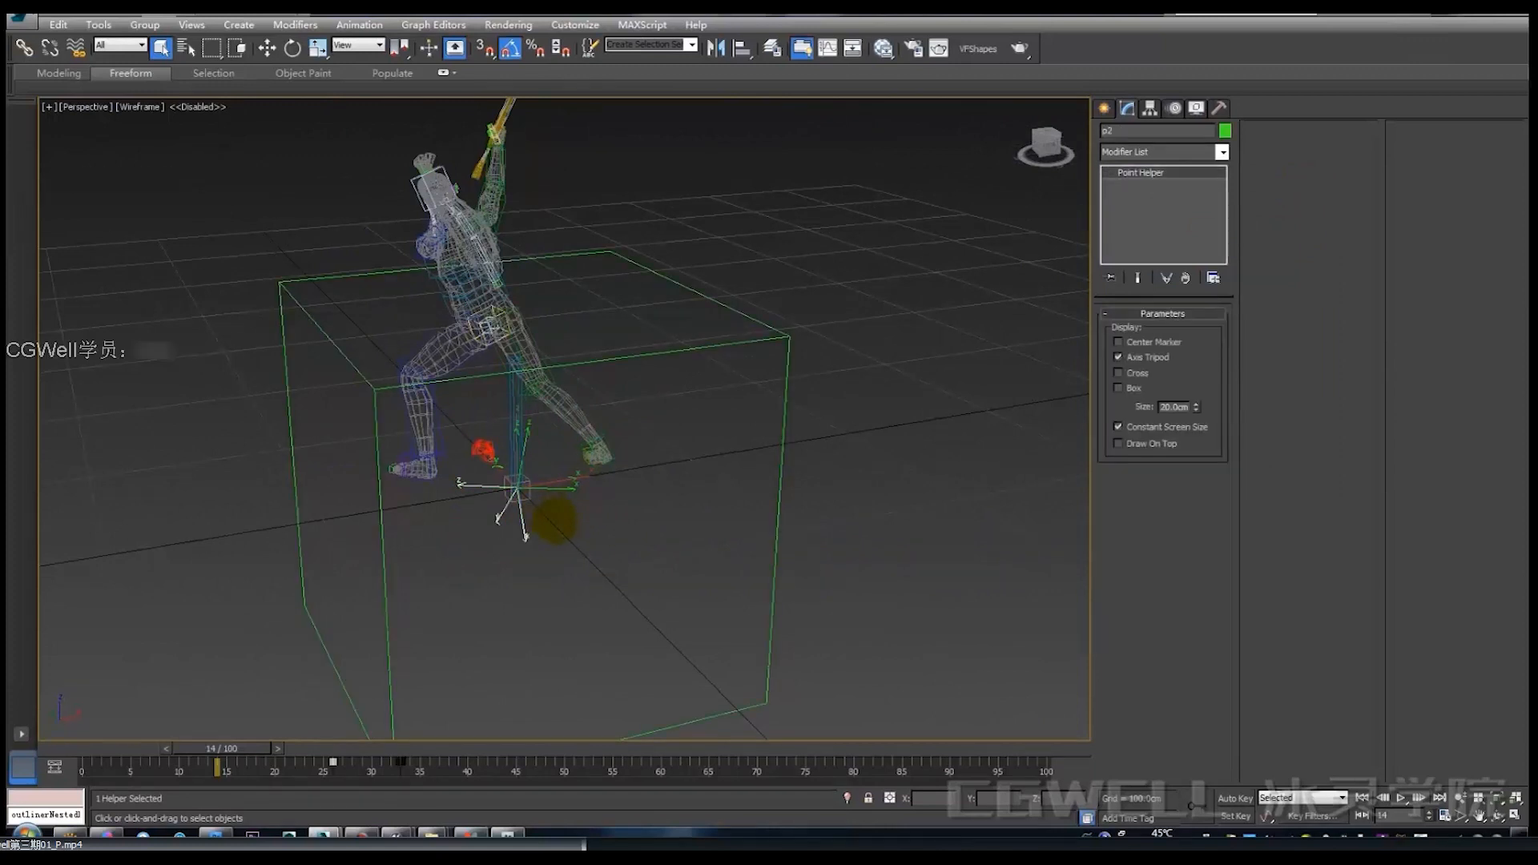
key("Delete")
middle_click_drag(573, 477, 621, 529)
scroll(577, 449, "down", 3)
middle_click_drag(585, 441, 673, 417)
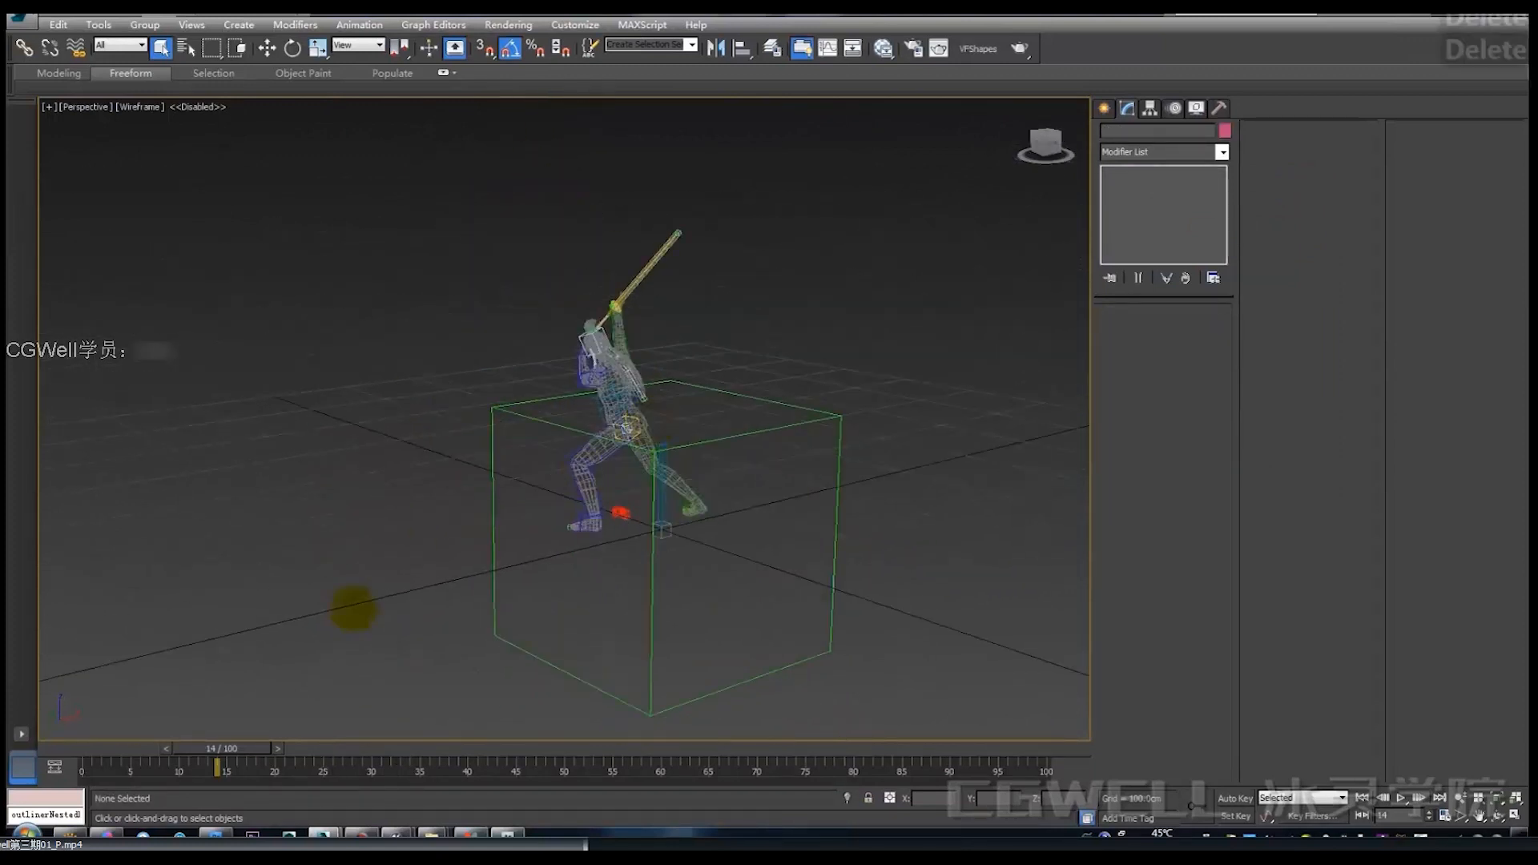
Scrub through the attack animation to check the cleaned-up scene, and return to frame 0.
left_click_drag(114, 749, 649, 749)
middle_click_drag(464, 547, 561, 556)
scroll(377, 532, "down", 3)
scroll(461, 555, "down", 3)
scroll(561, 556, "up", 2)
left_click_drag(120, 749, 12, 808)
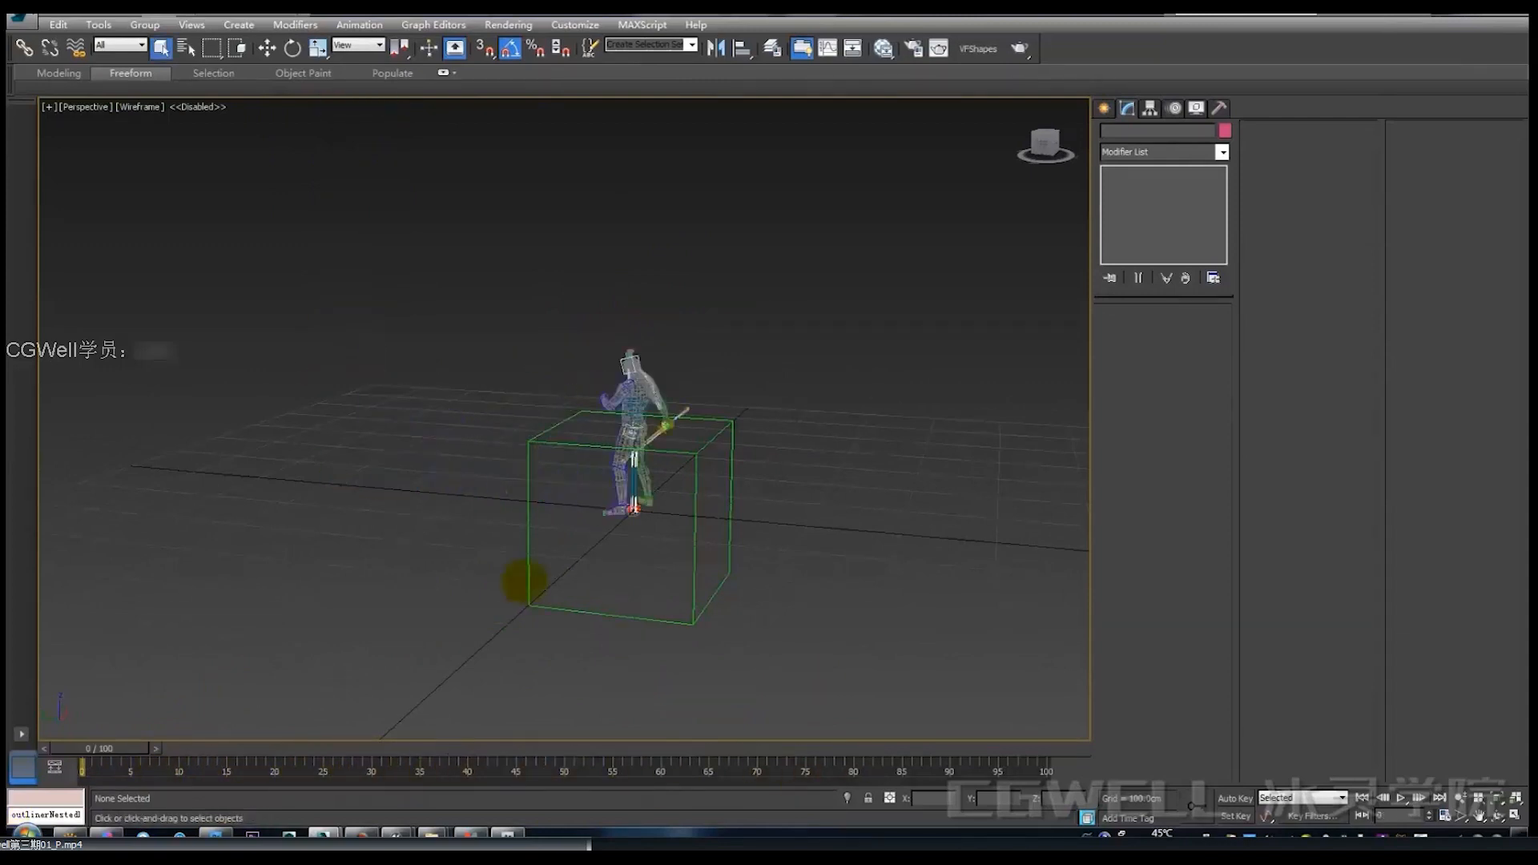
middle_click_drag(527, 583, 597, 607)
scroll(529, 611, "up", 3)
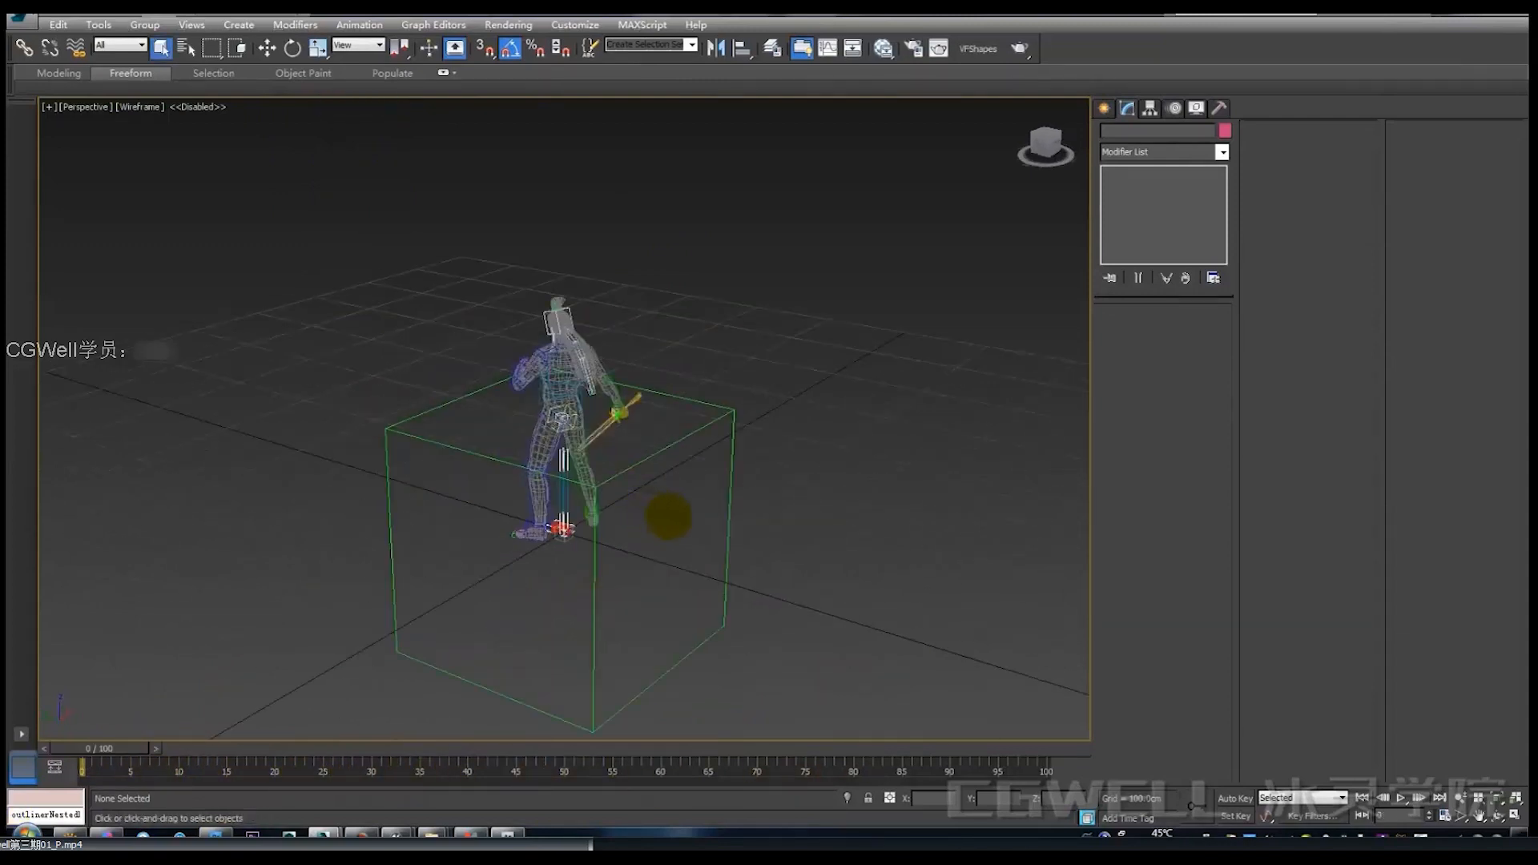
Create a standard Point helper on the ground beside the character.
left_click(1103, 108)
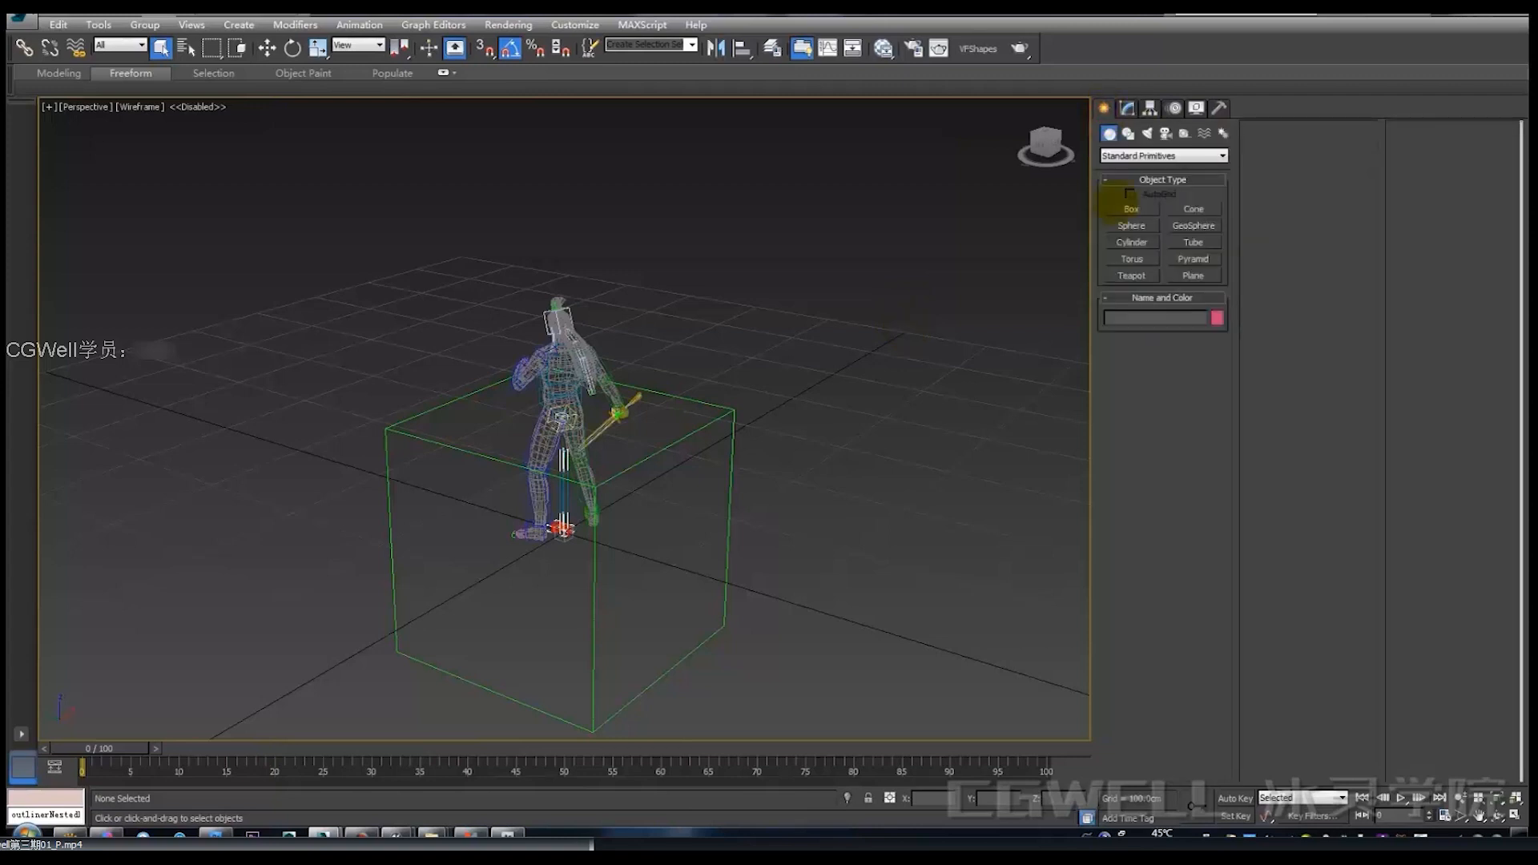
left_click(1148, 133)
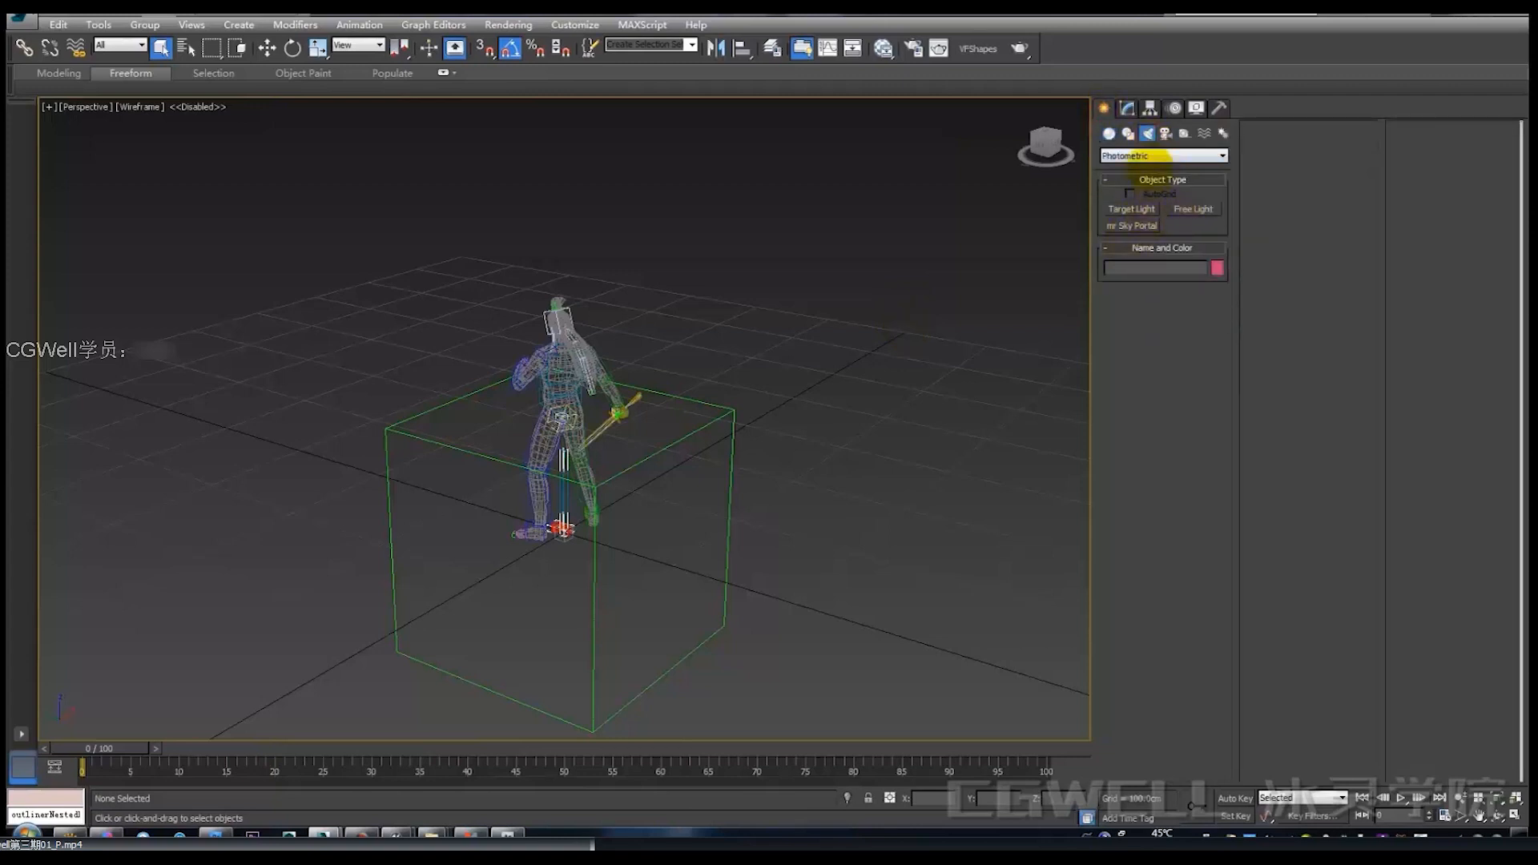
left_click(1184, 134)
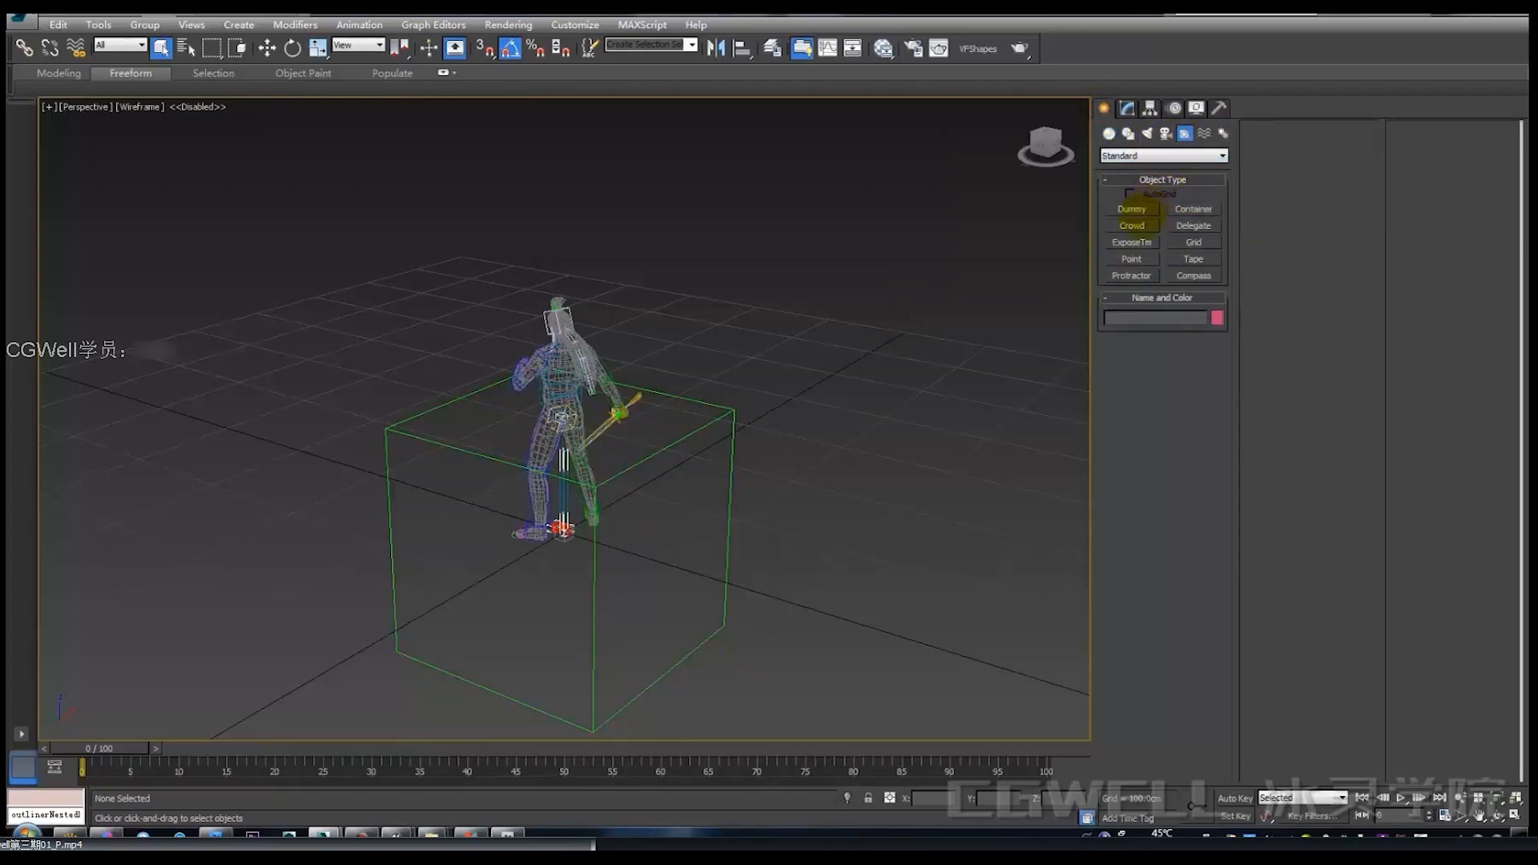
left_click(1131, 259)
middle_click_drag(826, 509, 738, 457)
left_click(741, 460)
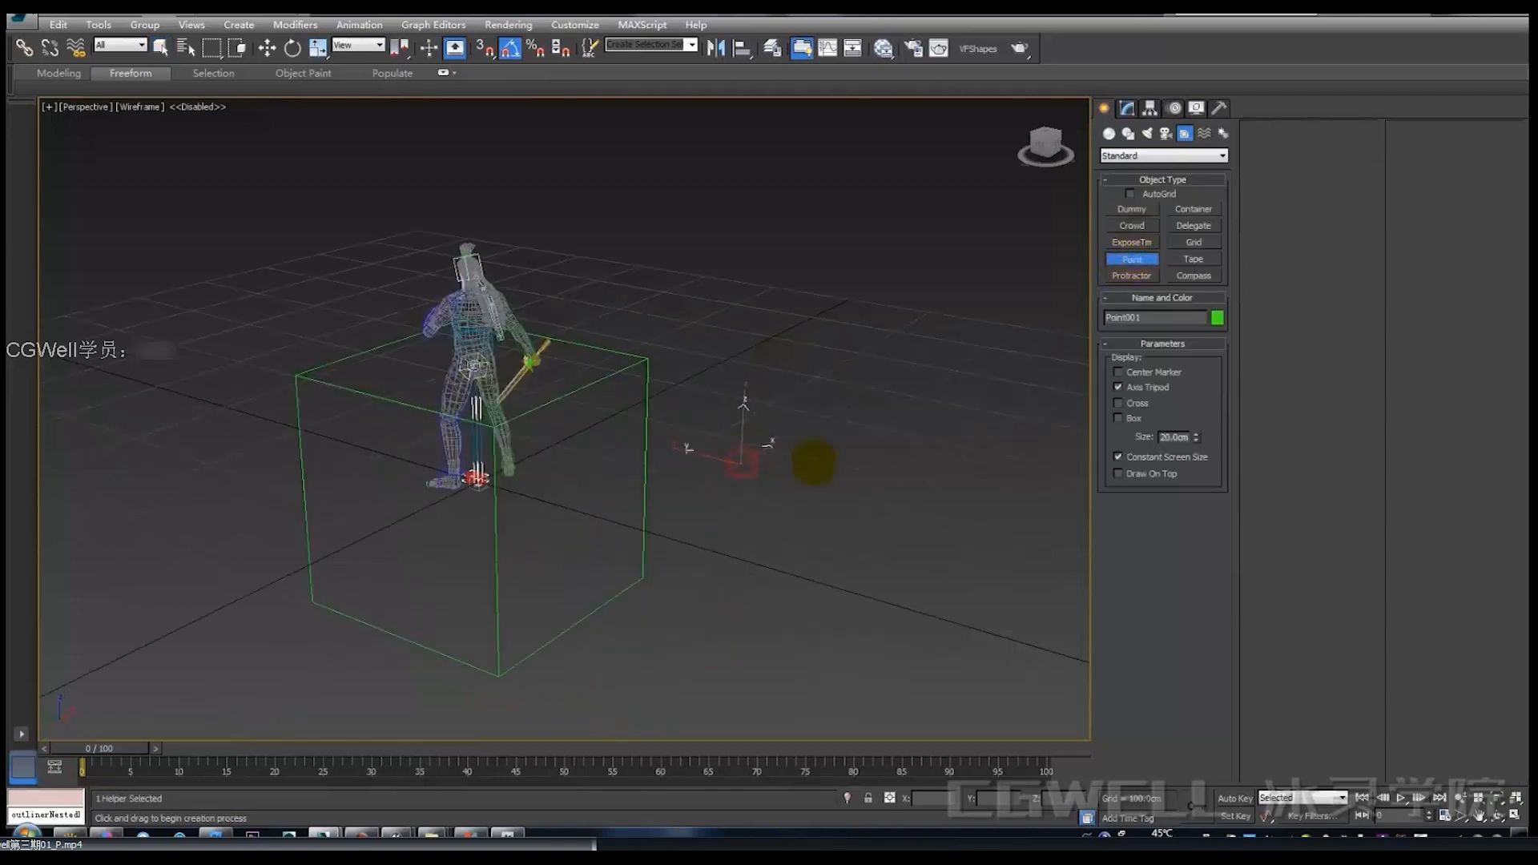
Move the new point helper to the world origin by setting its X and Y positions to 0, and show its parameters.
middle_click_drag(835, 404, 797, 453, "alt")
key("w")
right_click(961, 798)
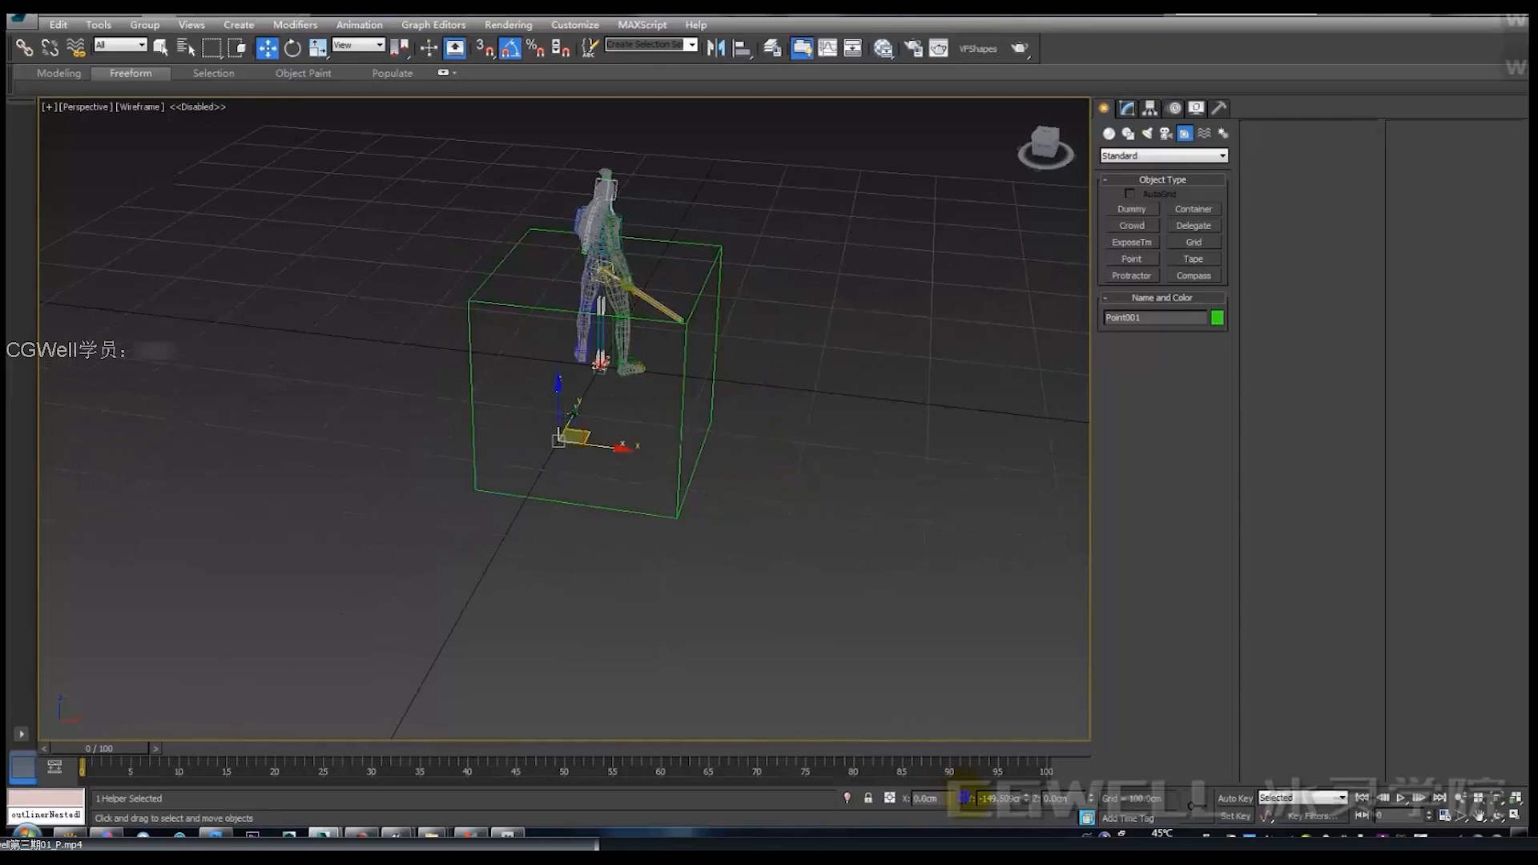
right_click(1026, 798)
middle_click_drag(673, 532, 733, 497, "alt")
scroll(714, 532, "up", 4)
middle_click_drag(690, 401, 816, 509)
left_click(1127, 107)
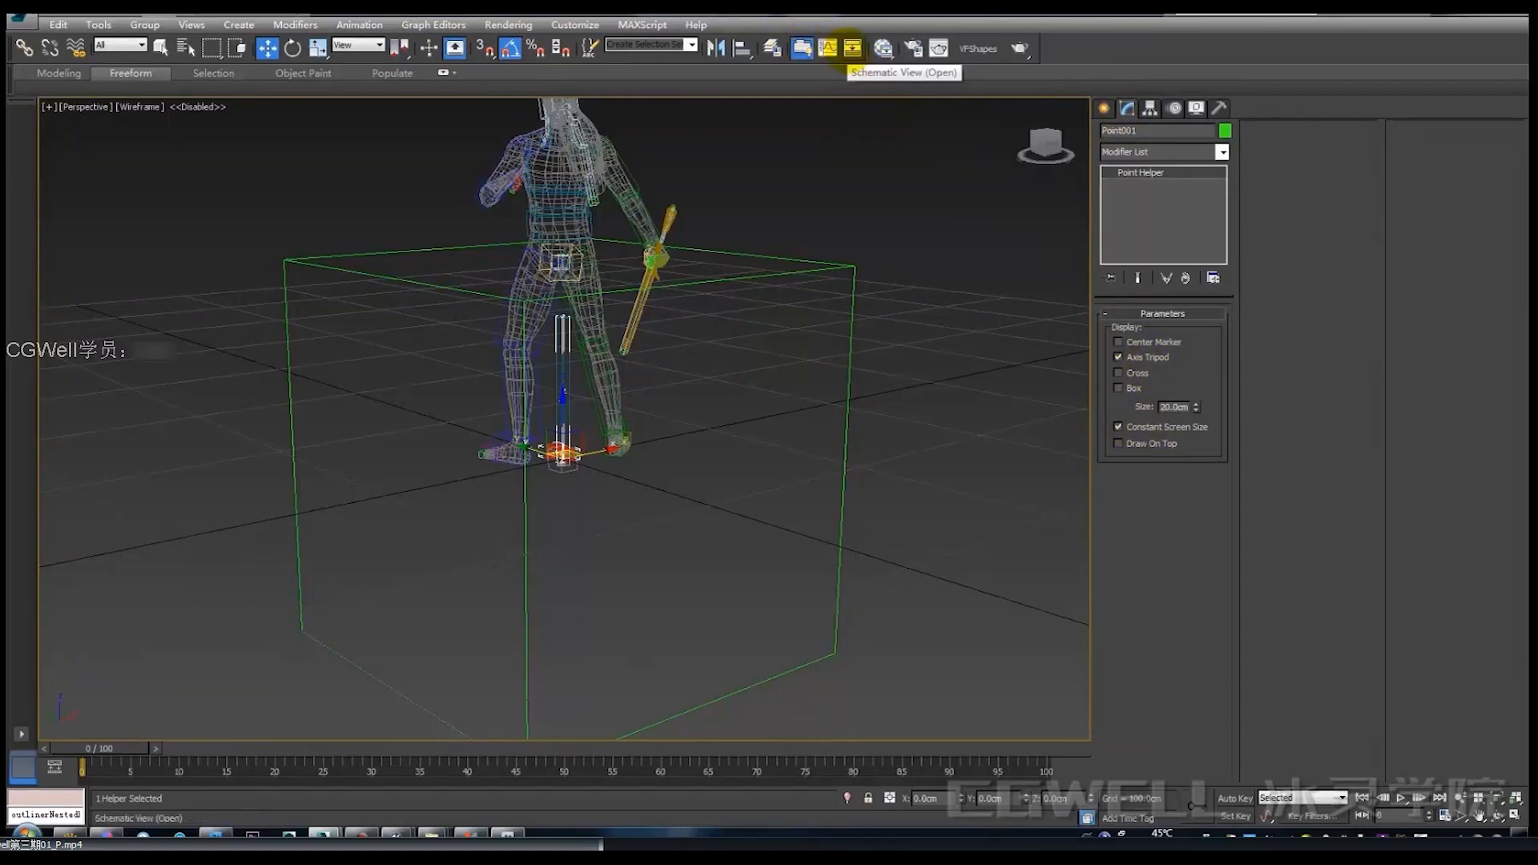
Open the Schematic View and move the Point001 node above and beside the Bip01 node.
left_click(828, 48)
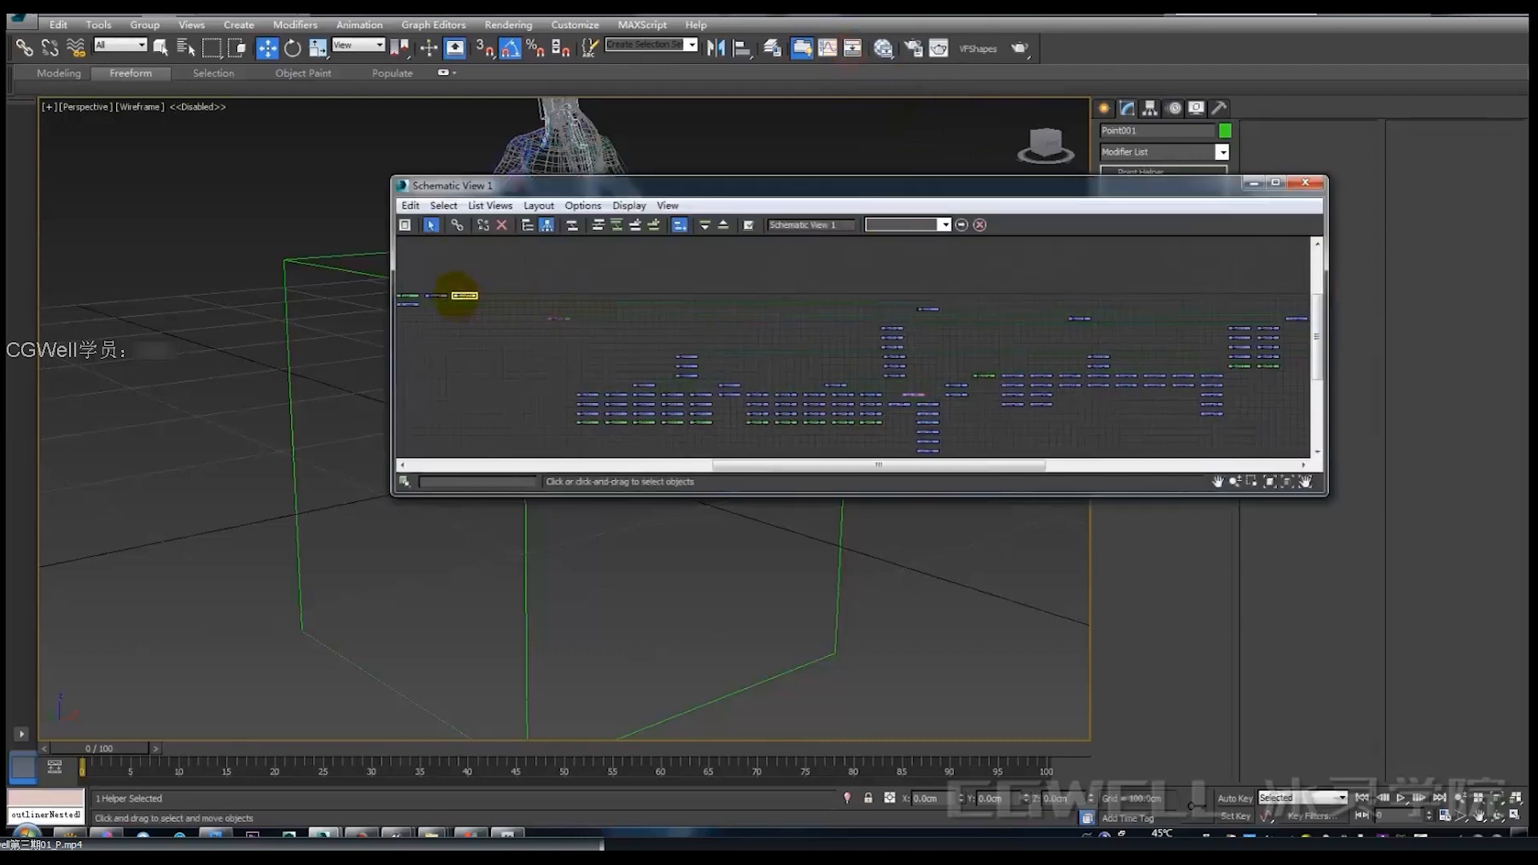
left_click_drag(457, 294, 638, 281)
left_click_drag(467, 296, 961, 290)
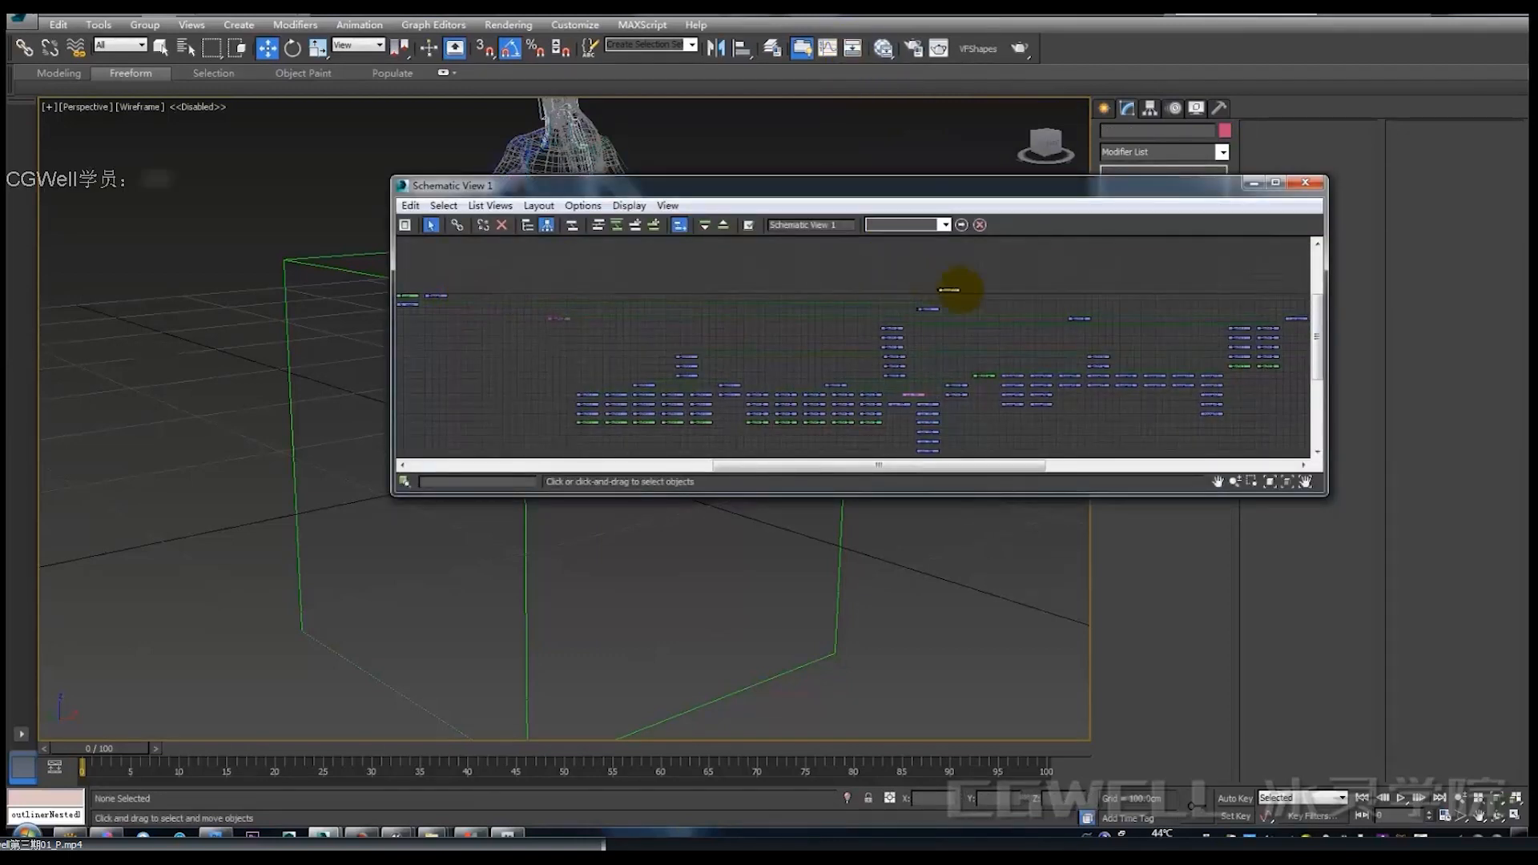
scroll(960, 290, "up", 4)
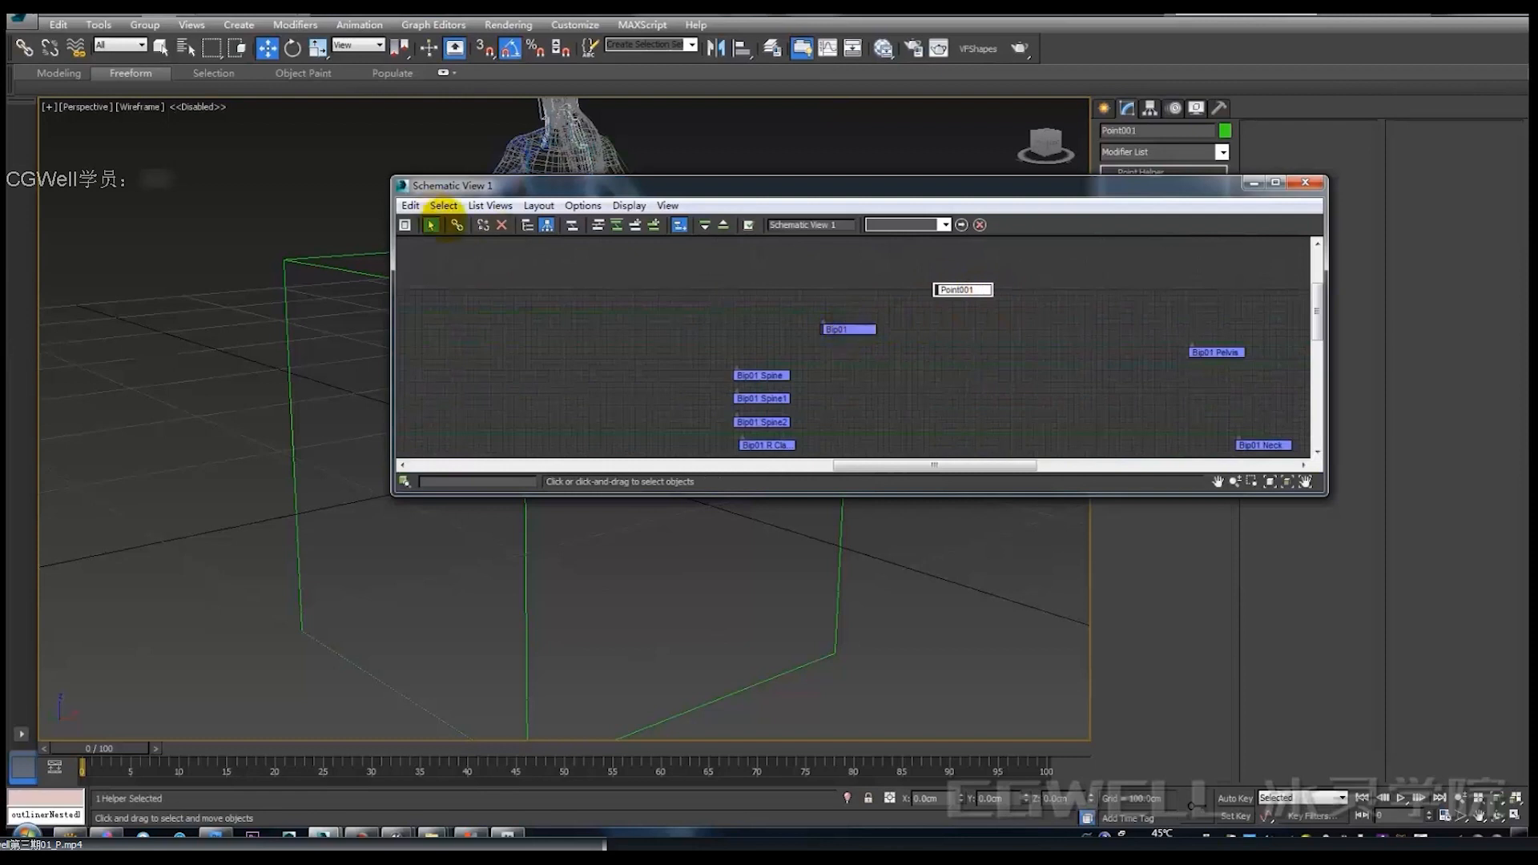
Examine how Root, Bip01 and Point001 are arranged in the schematic hierarchy, and minimize the Schematic View.
left_click(457, 224)
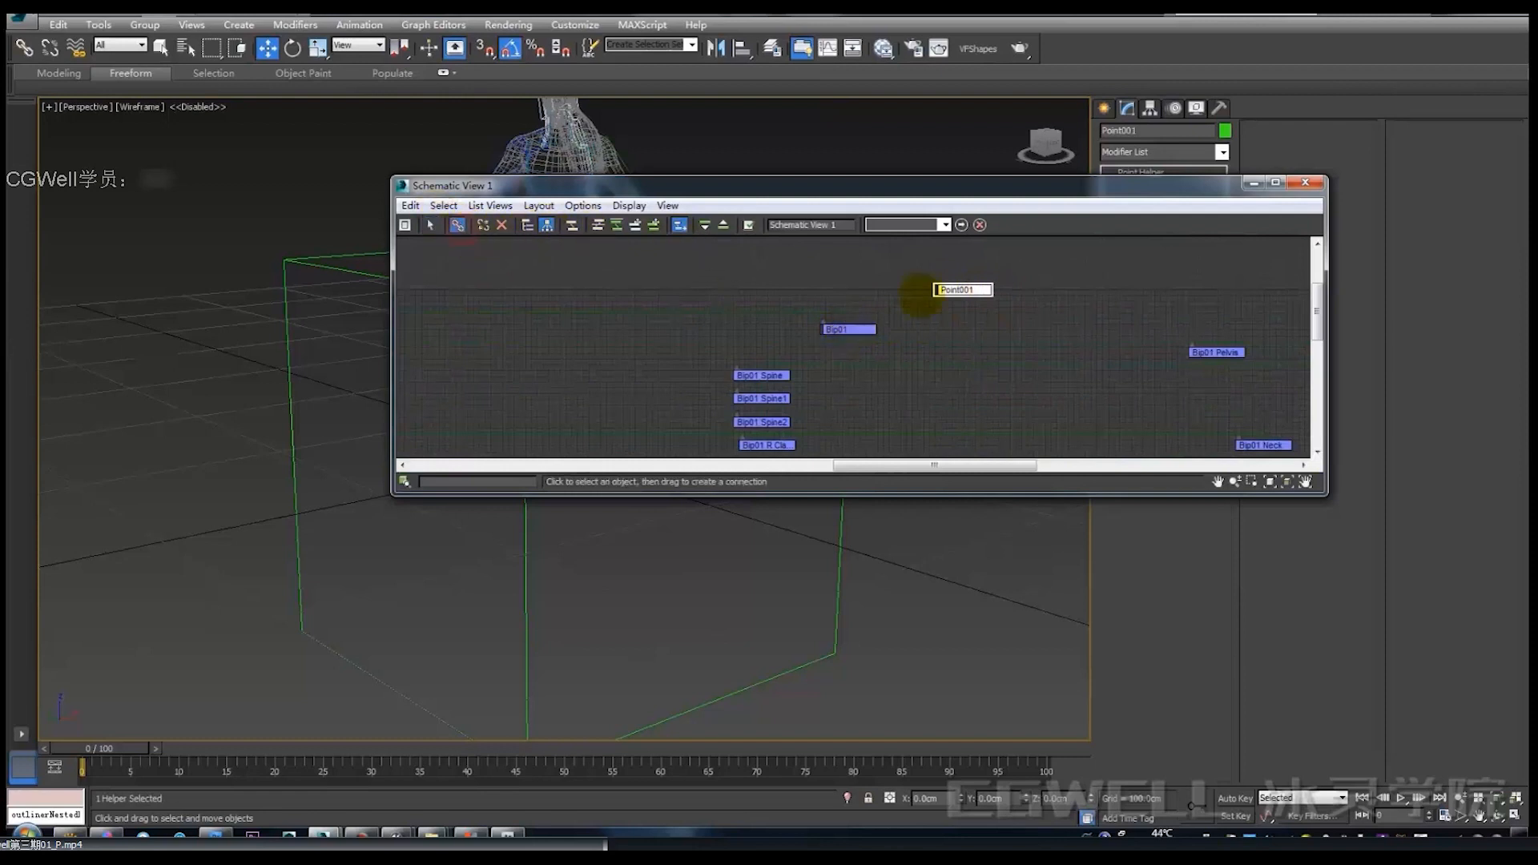
scroll(932, 293, "down", 6)
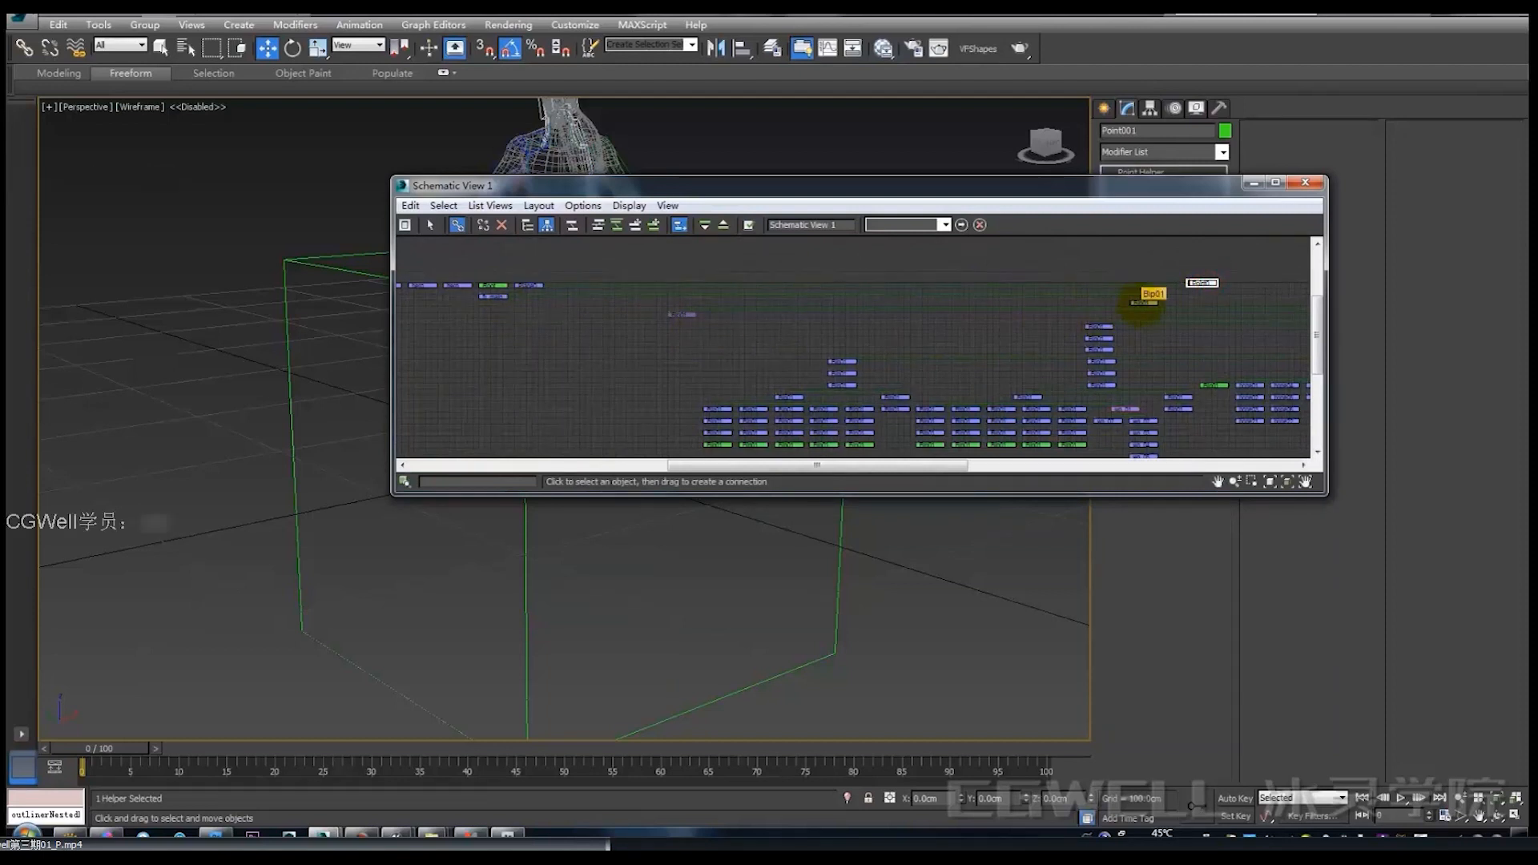
scroll(783, 282, "up", 8)
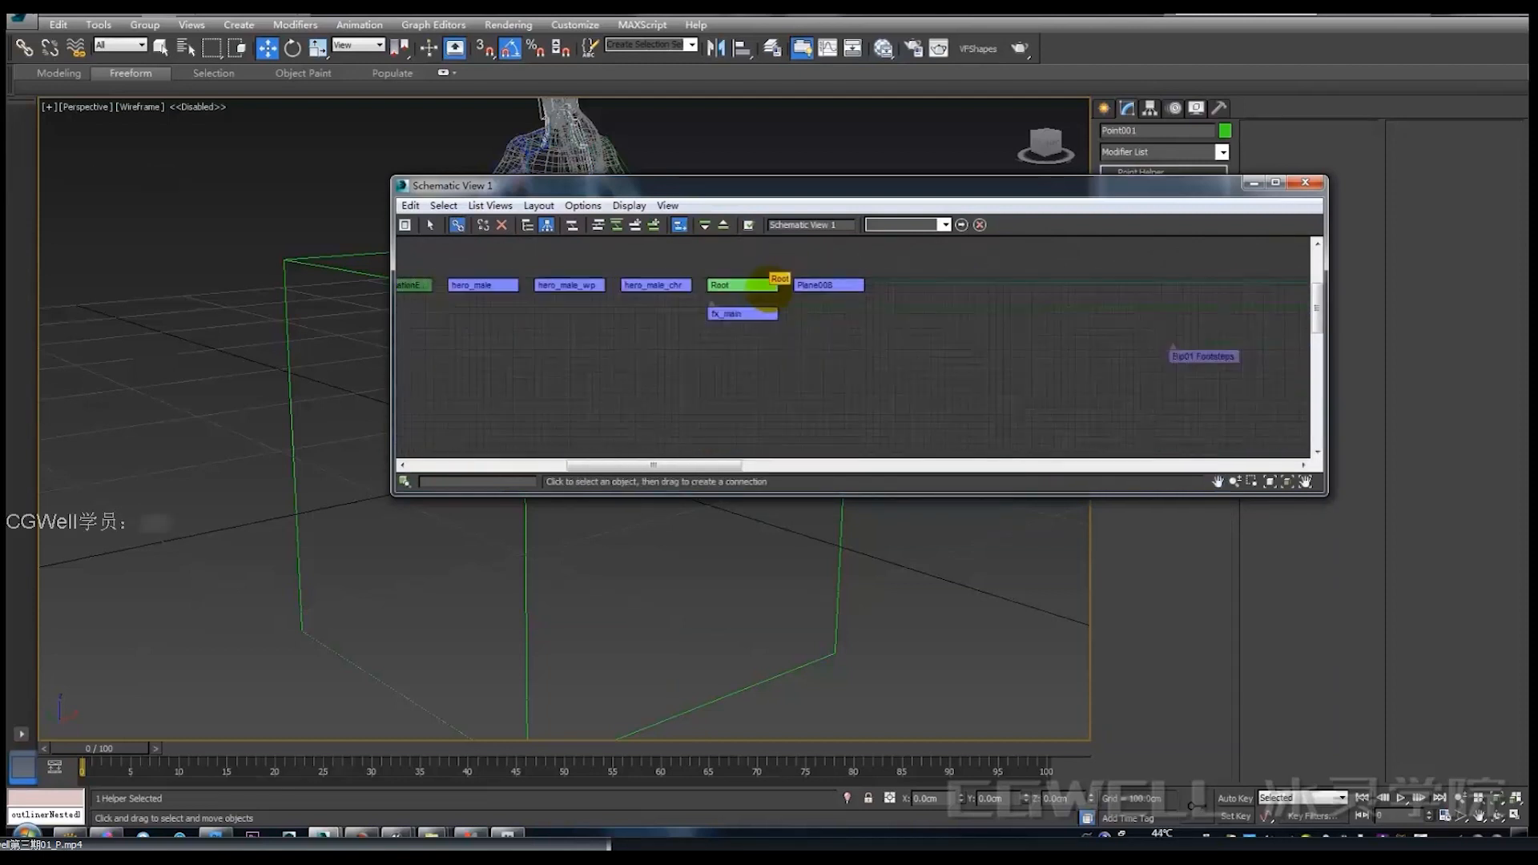
middle_click_drag(838, 296, 673, 326)
scroll(770, 327, "down", 5)
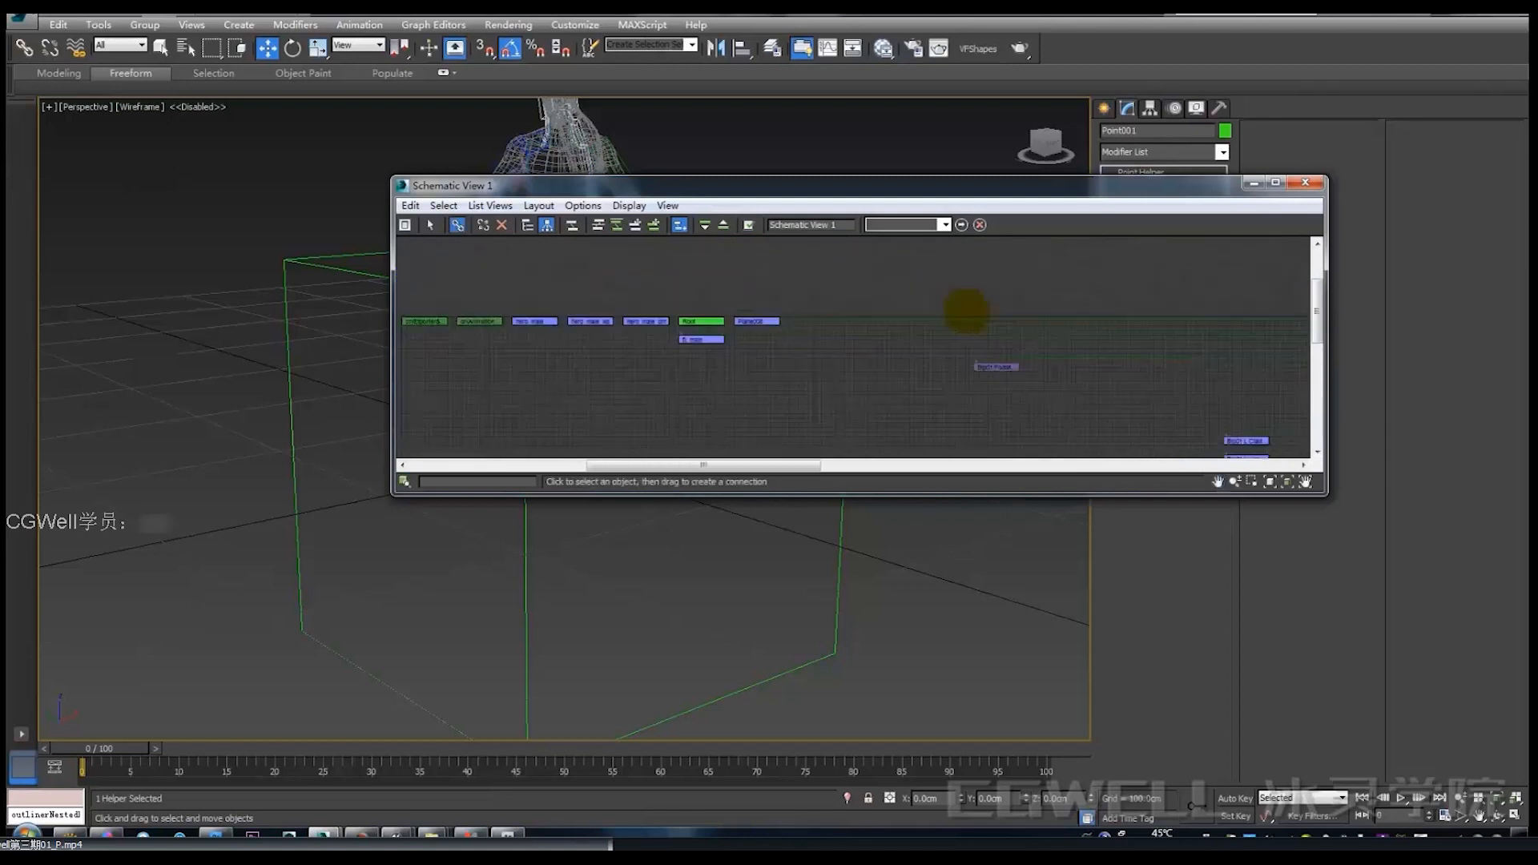
middle_click_drag(986, 311, 545, 338)
scroll(546, 340, "down", 2)
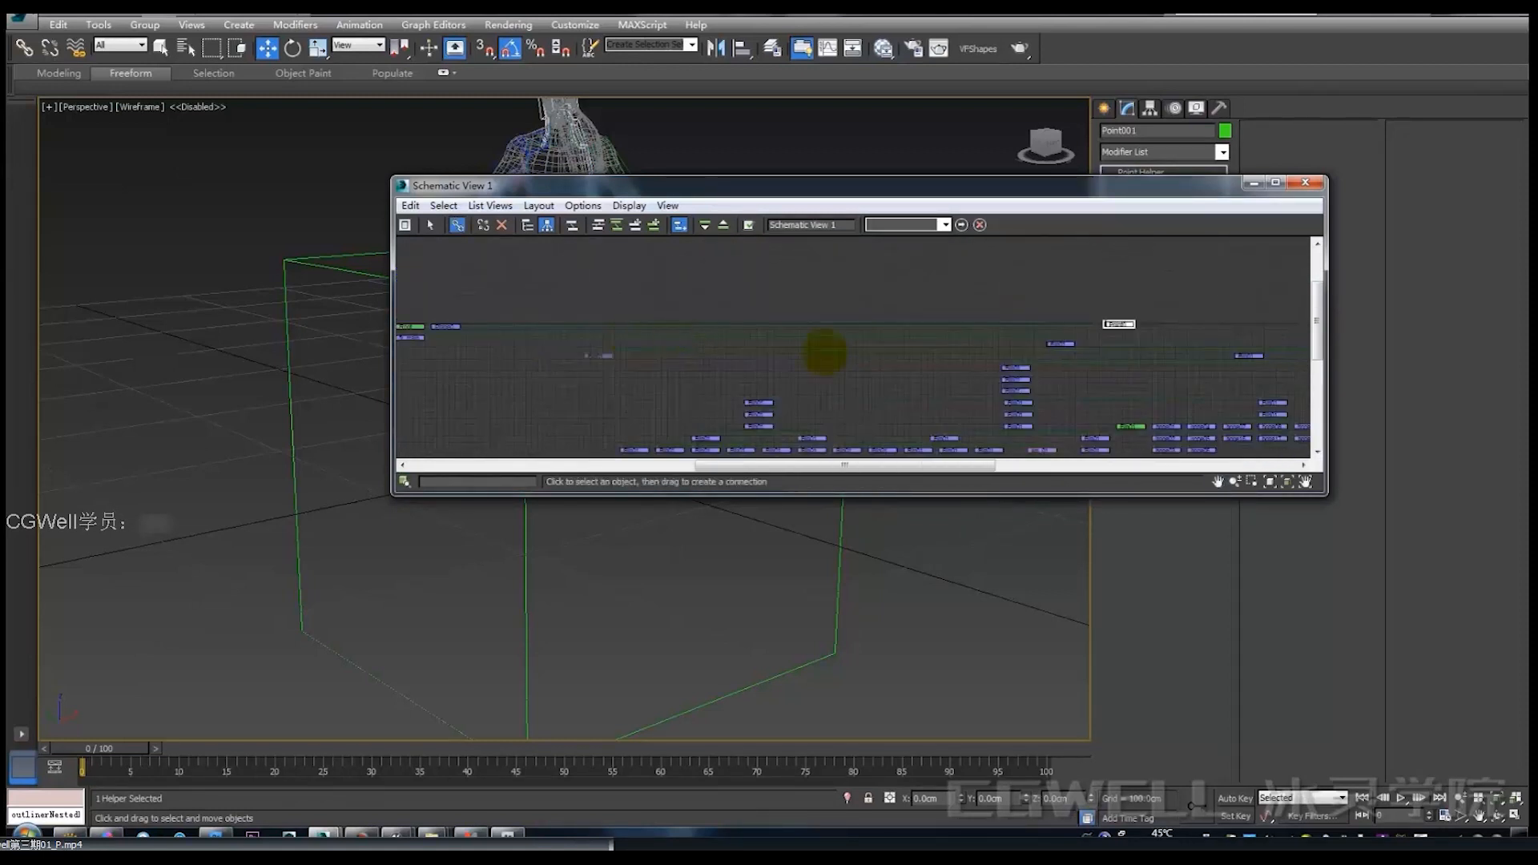
middle_click_drag(936, 357, 680, 357)
scroll(974, 342, "up", 1)
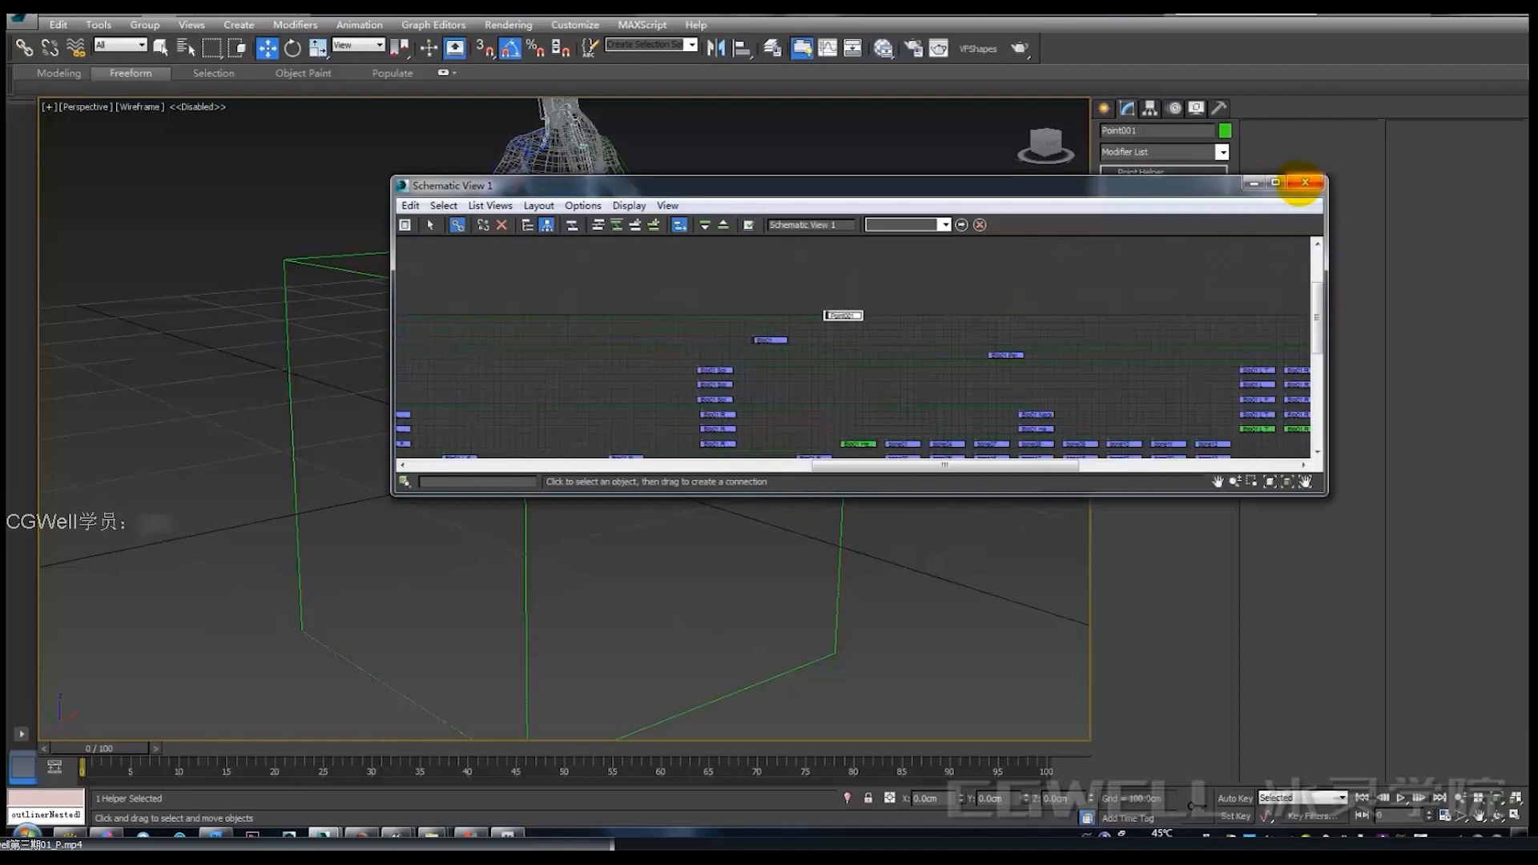
left_click(1272, 183)
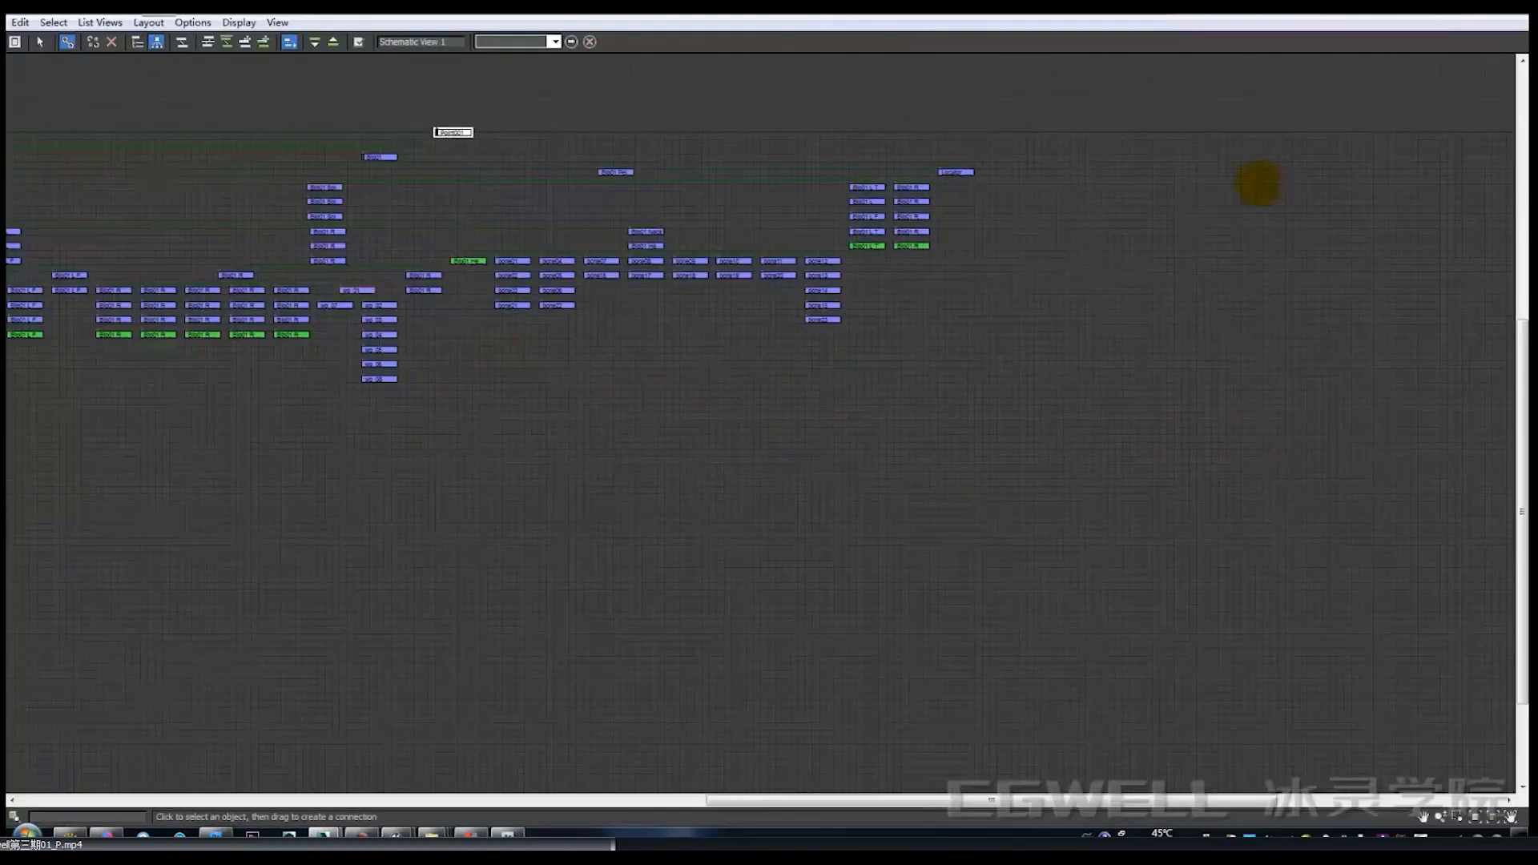
left_click(1474, 14)
left_click(1254, 184)
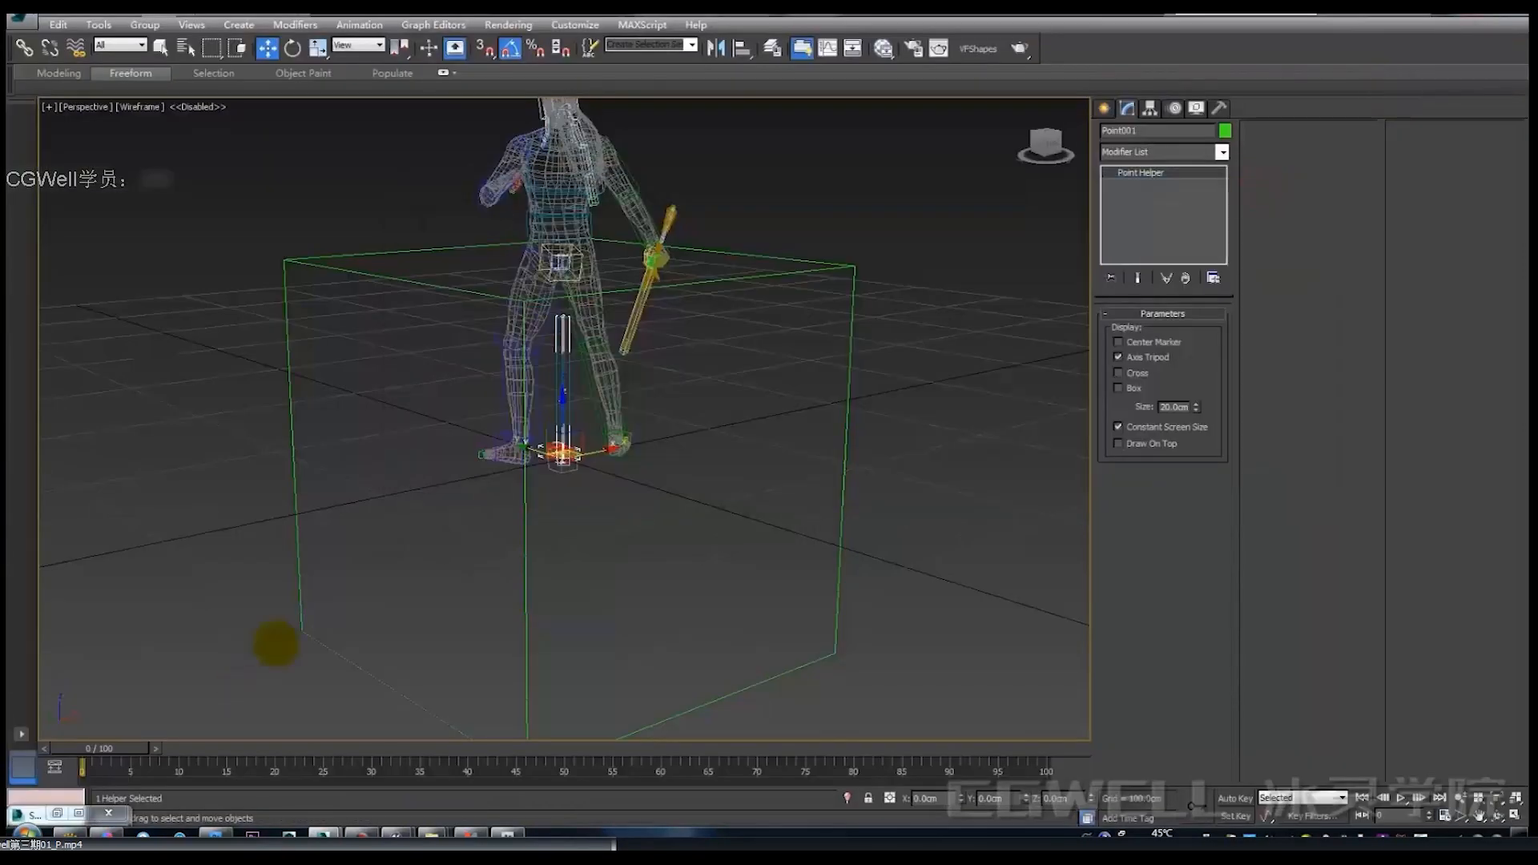
Inspect the point helper at the character's feet, and scrub the attack animation to frame 17.
middle_click_drag(275, 642, 611, 543, "alt")
scroll(540, 515, "up", 6)
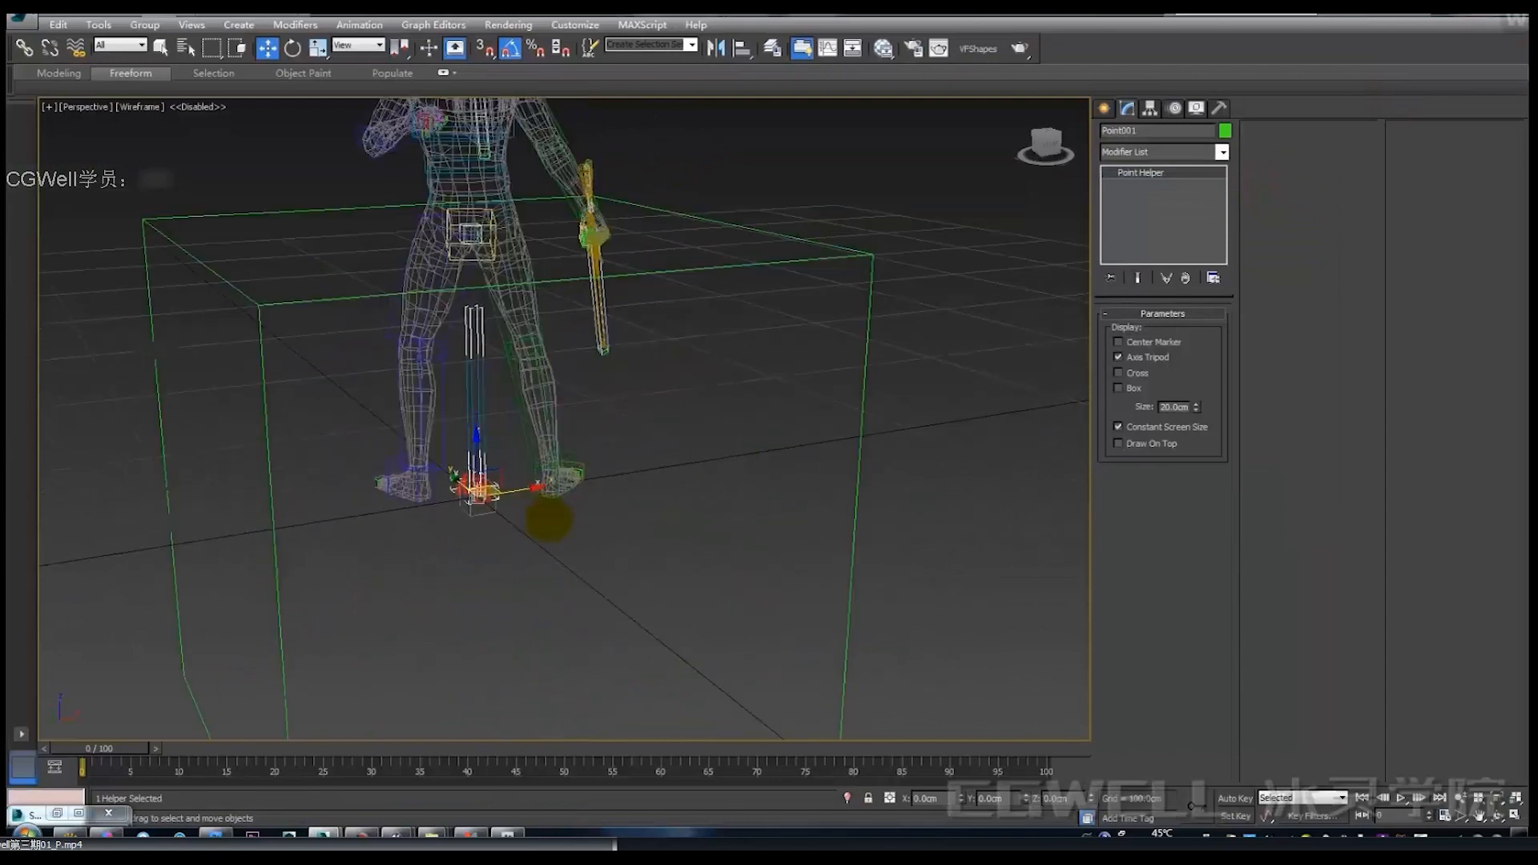
middle_click_drag(522, 519, 430, 632, "alt")
scroll(693, 529, "down", 3)
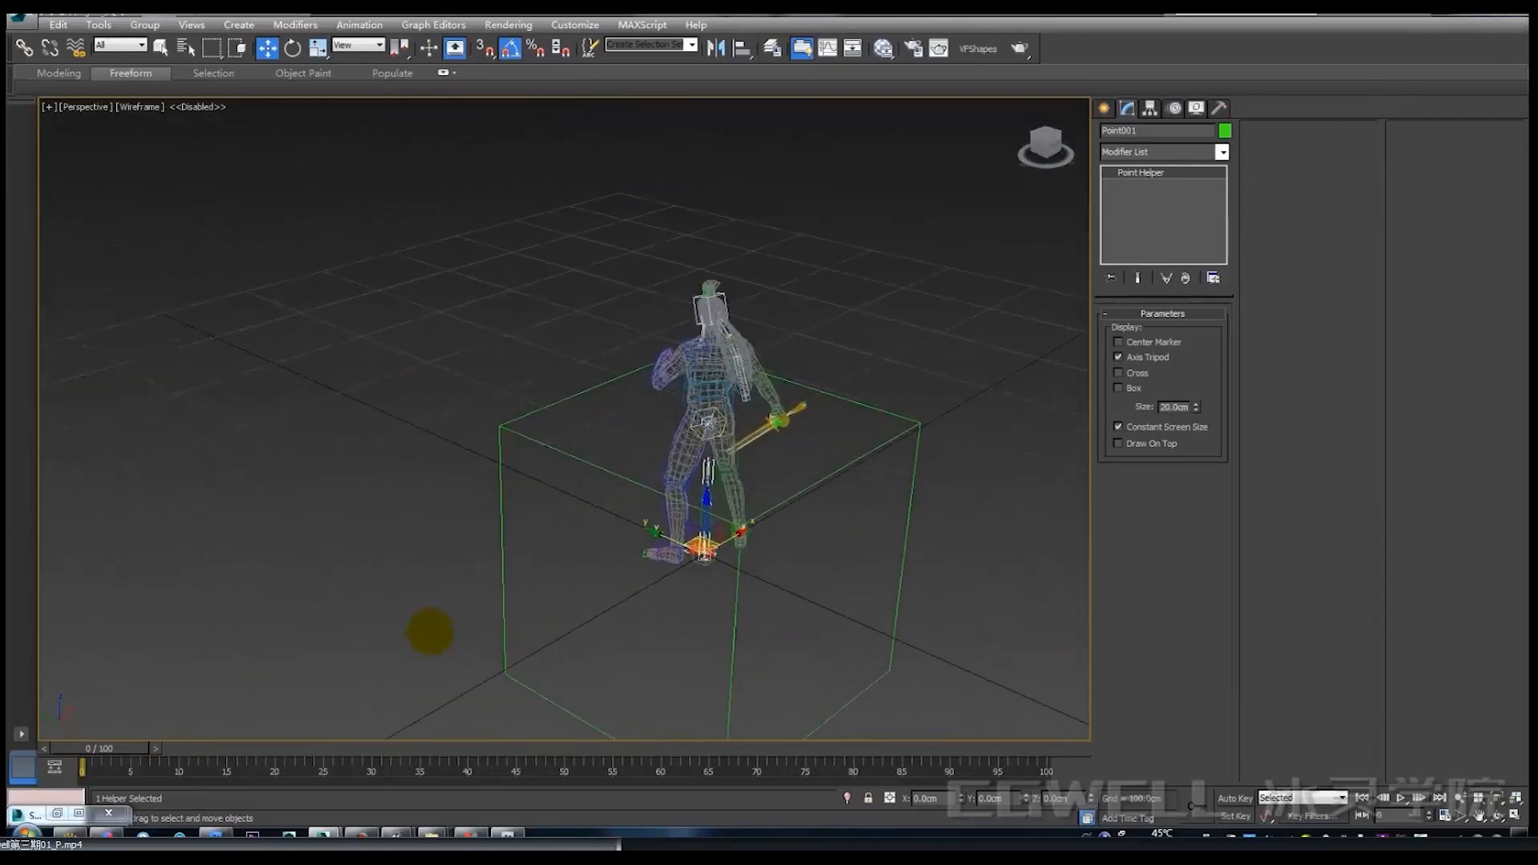
scroll(470, 632, "down", 3)
left_click_drag(113, 744, 271, 753)
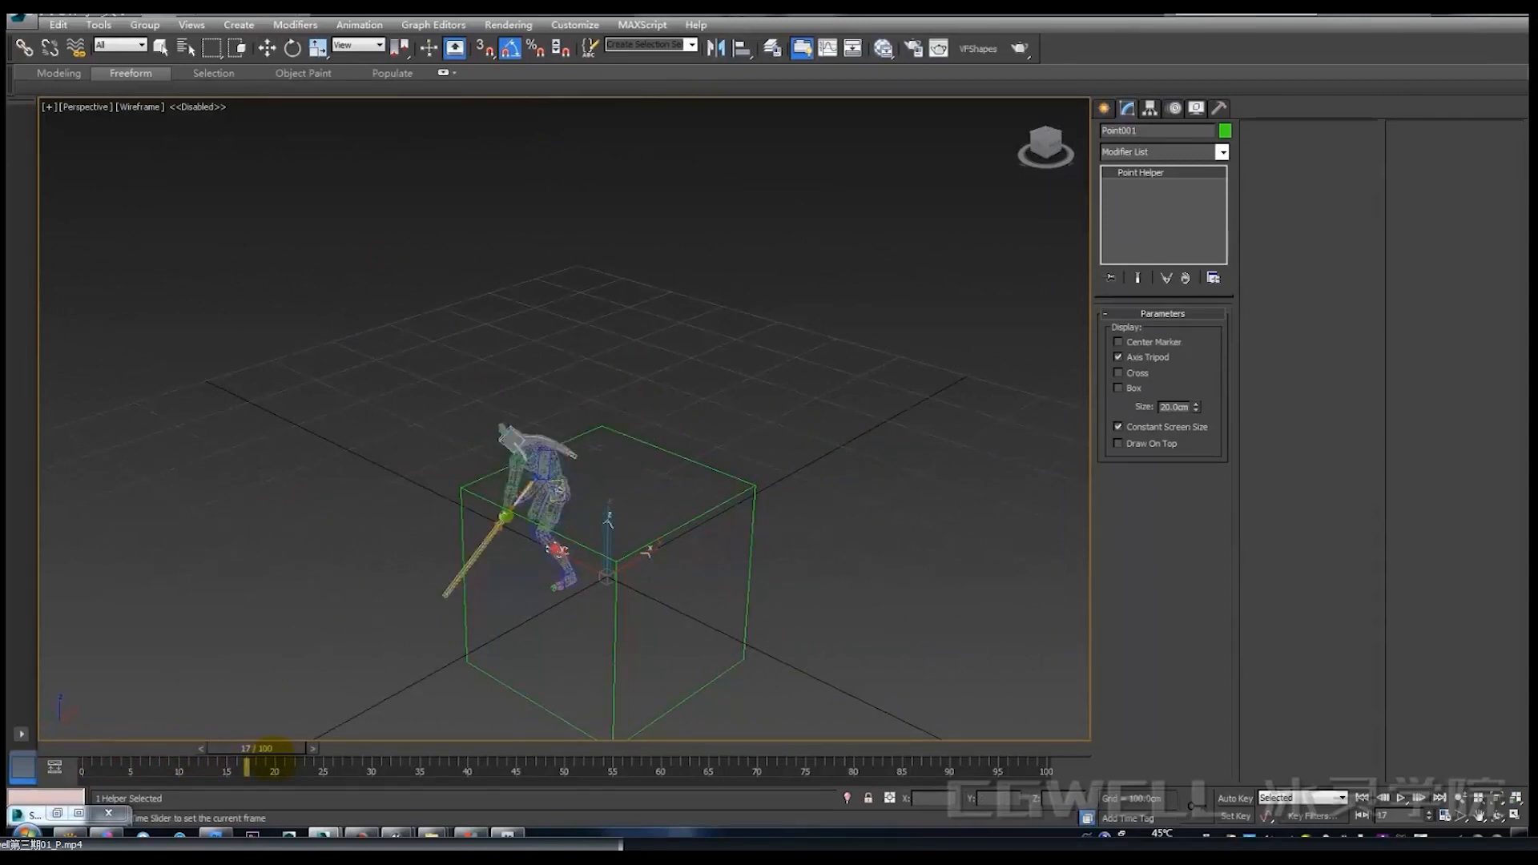
key("w")
Sketch the sword's circular swing path with a direction arrow over the viewport, and clear the annotation.
key("alt+q")
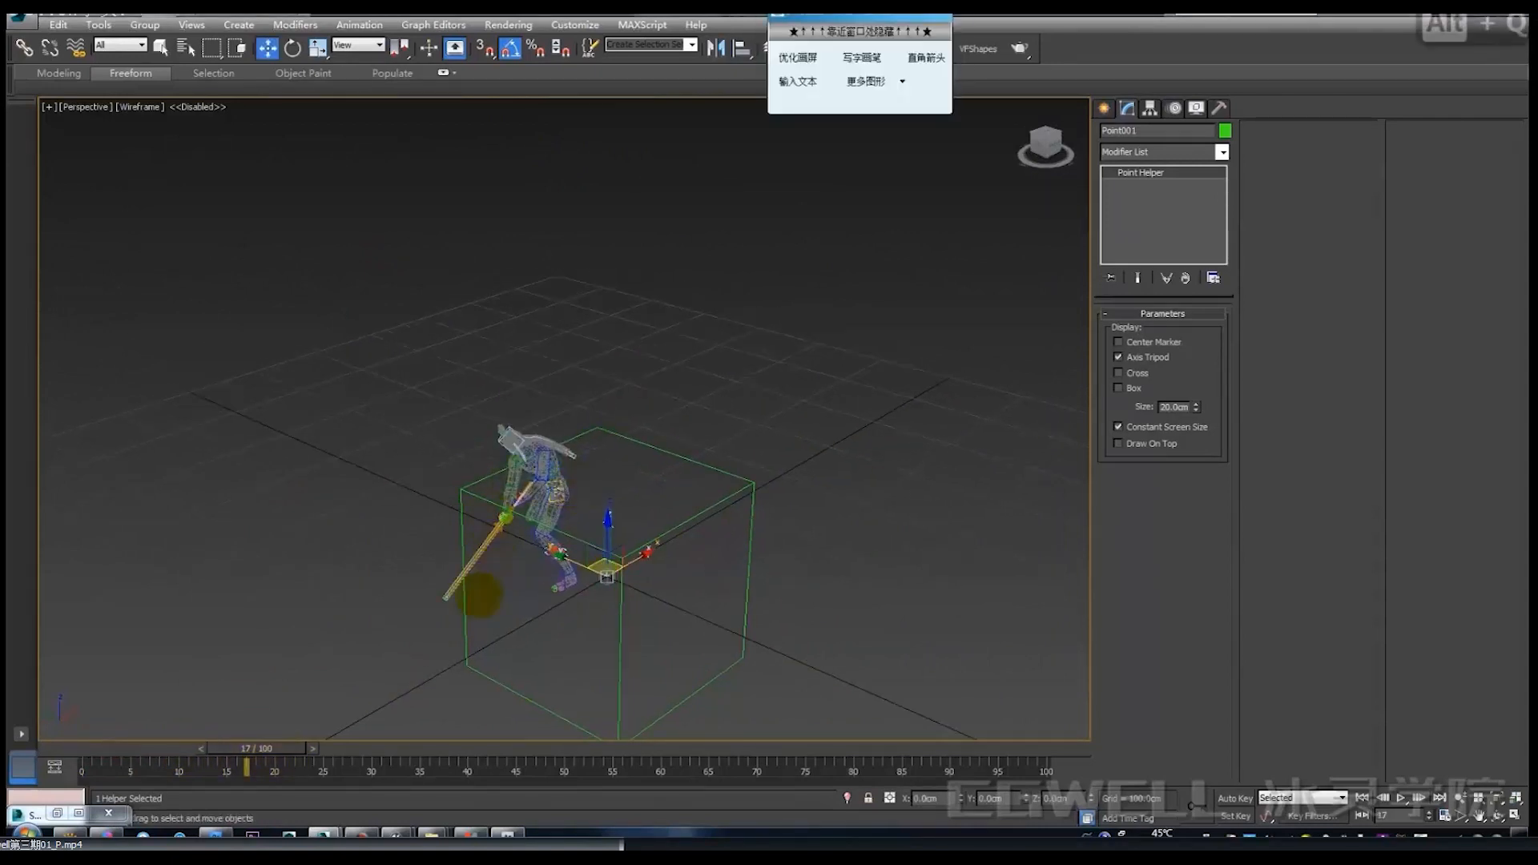
mouse_move(500, 611)
left_mouse_down()
mouse_move(628, 267)
mouse_move(623, 599)
left_mouse_up()
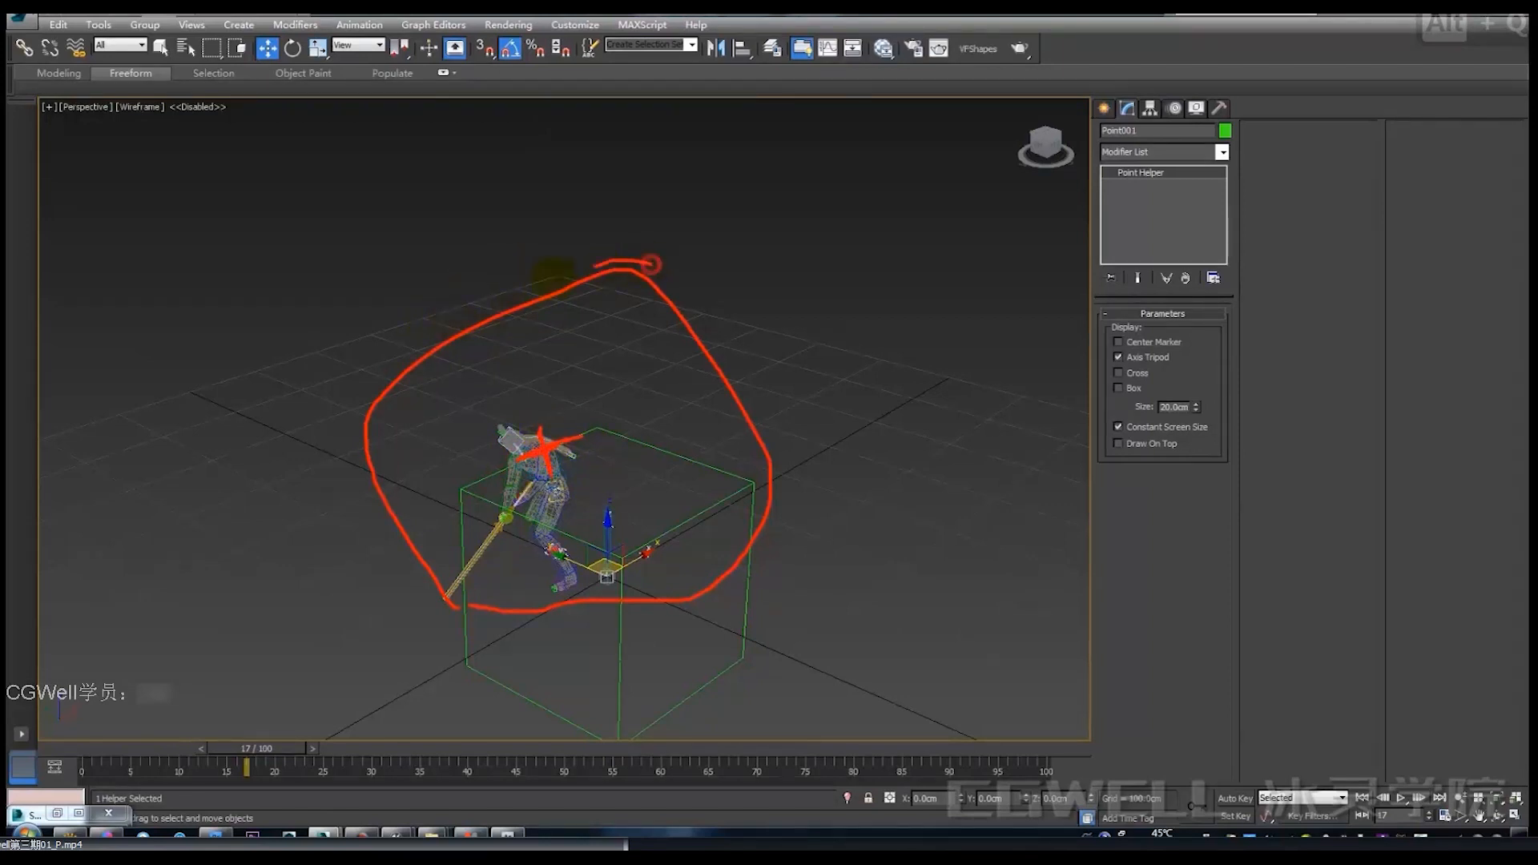
left_click_drag(650, 265, 347, 410)
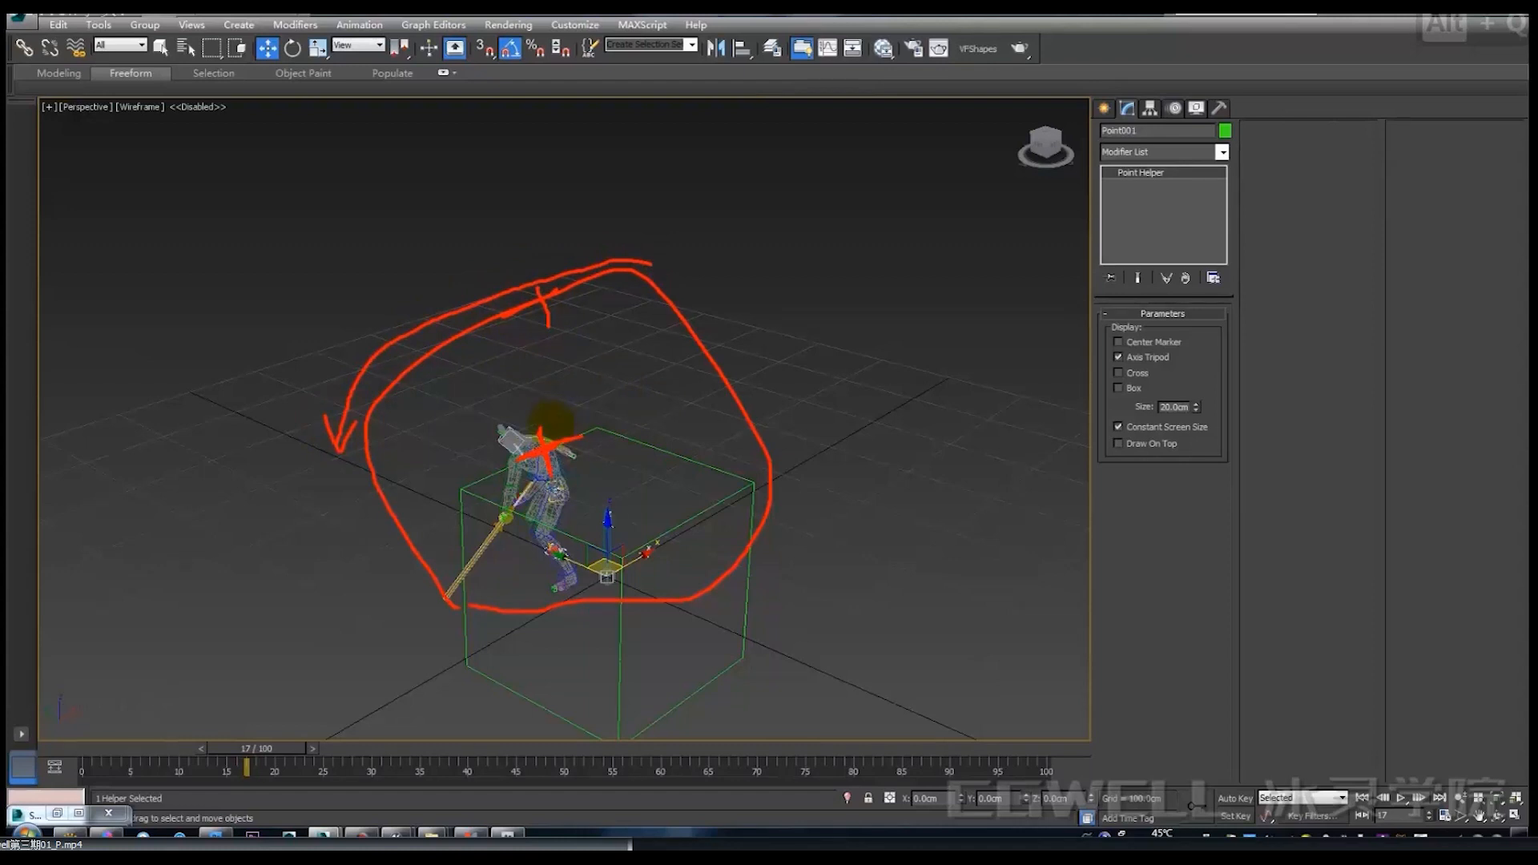
key("alt+q")
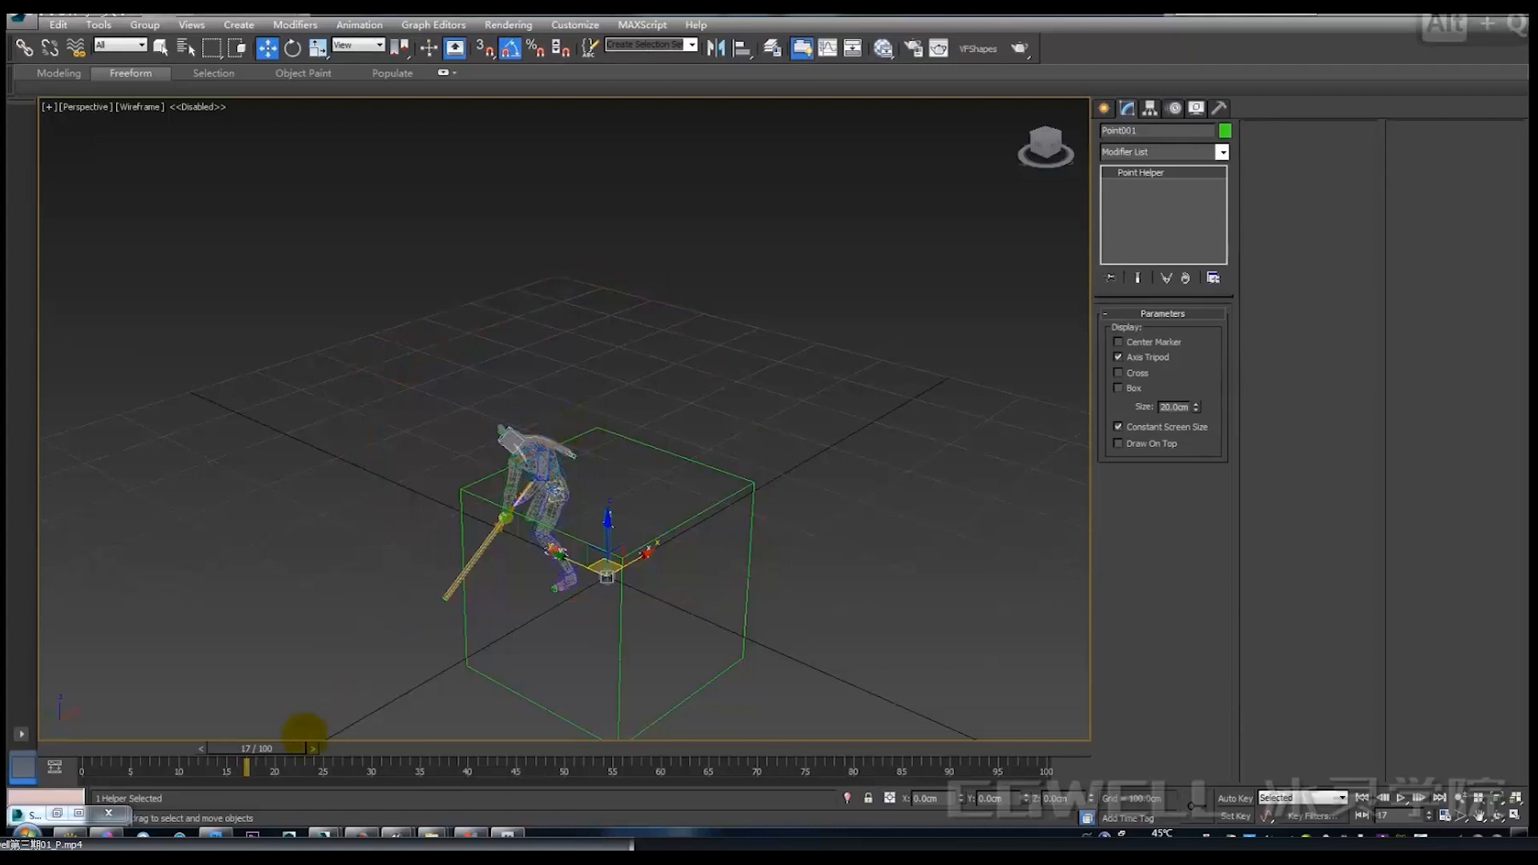
Scrub the attack animation to frame 20 and back through frame 6 to study the sword swing, ending at frame 0.
left_click_drag(275, 749, 305, 737)
key("w")
key("alt+q")
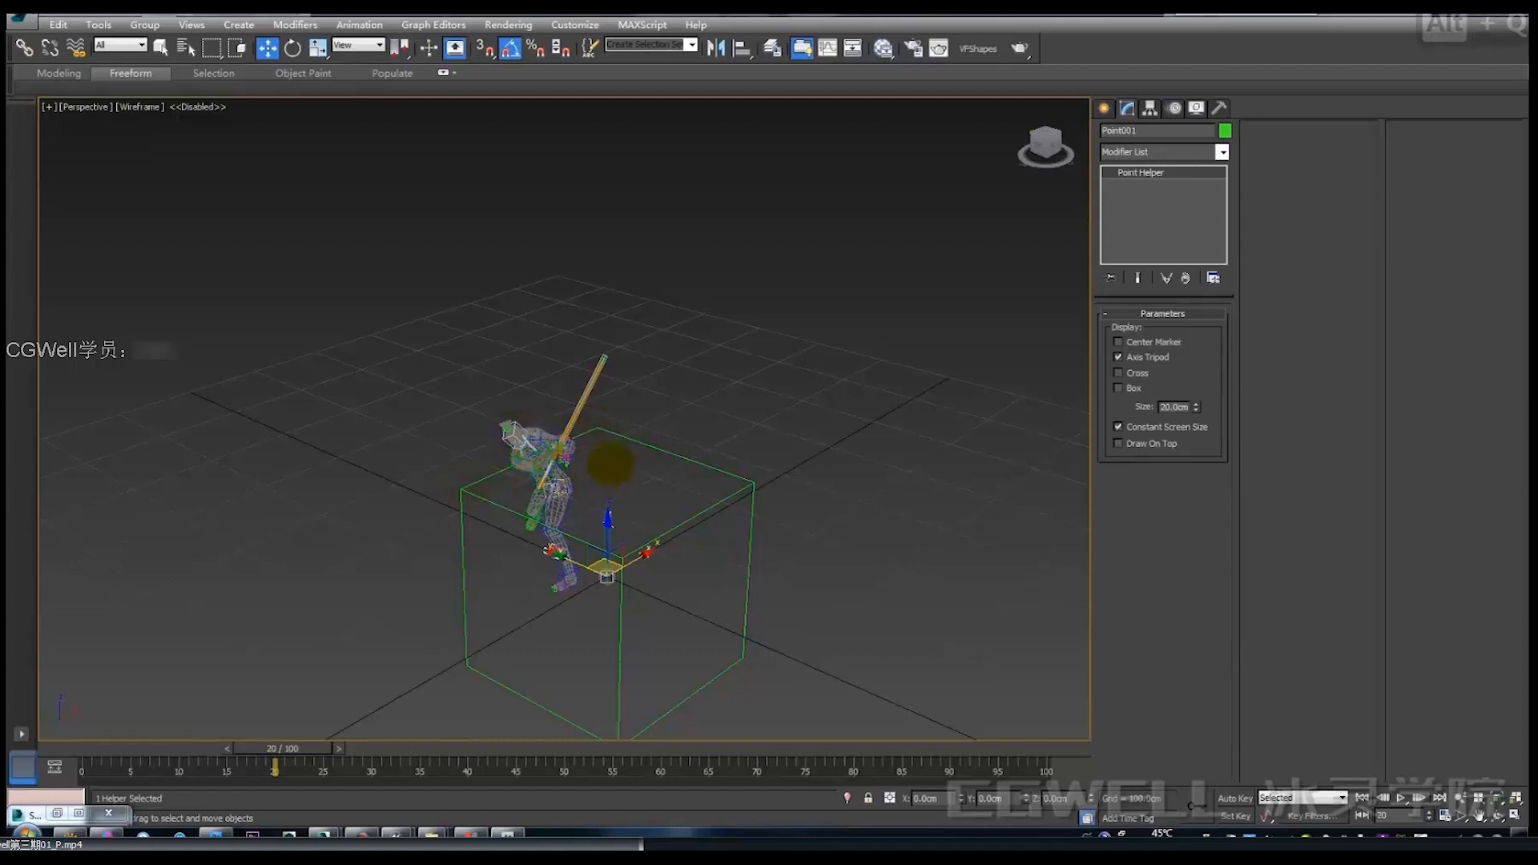
left_click_drag(294, 742, 156, 746)
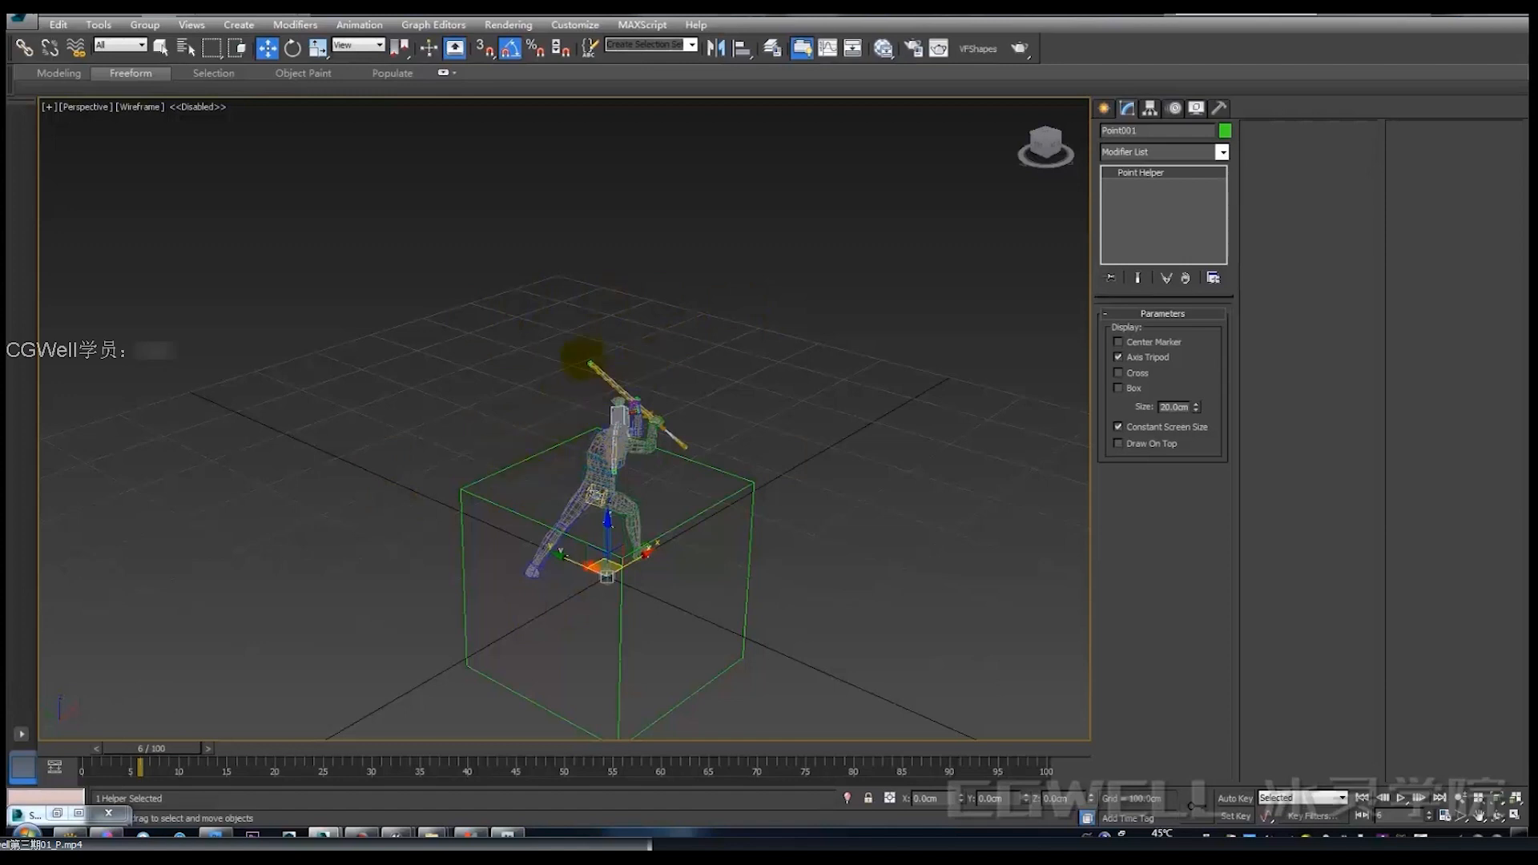
left_click_drag(183, 748, 130, 749)
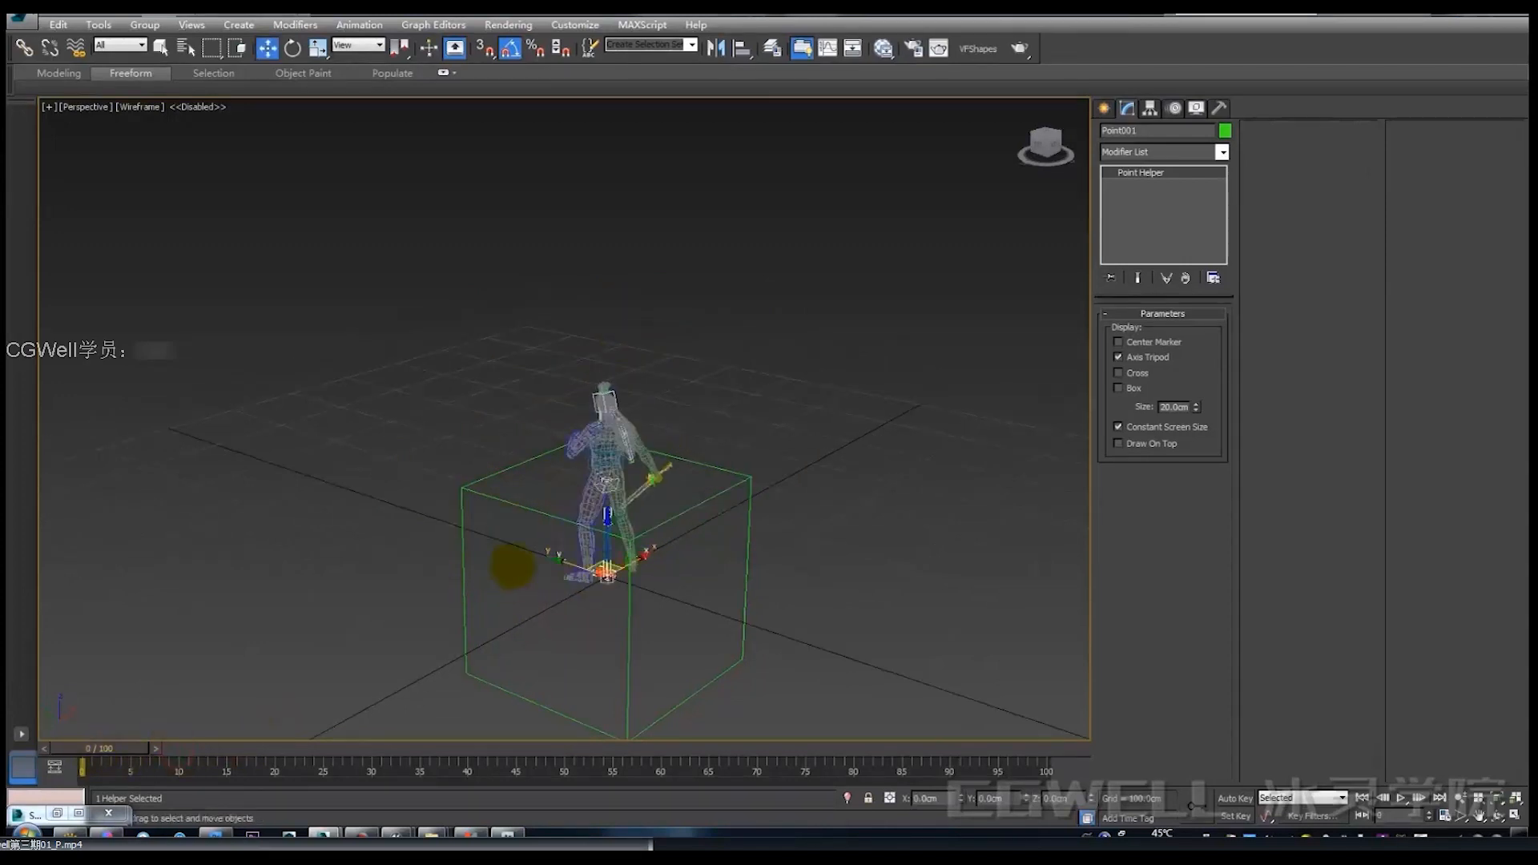
middle_click_drag(508, 559, 521, 689, "alt")
left_click_drag(175, 742, 88, 733)
key("w")
mouse_move(604, 661)
middle_mouse_down()
mouse_move(409, 590)
mouse_move(491, 577)
mouse_move(475, 552)
middle_mouse_up()
key("ctrl+v")
left_click(720, 378)
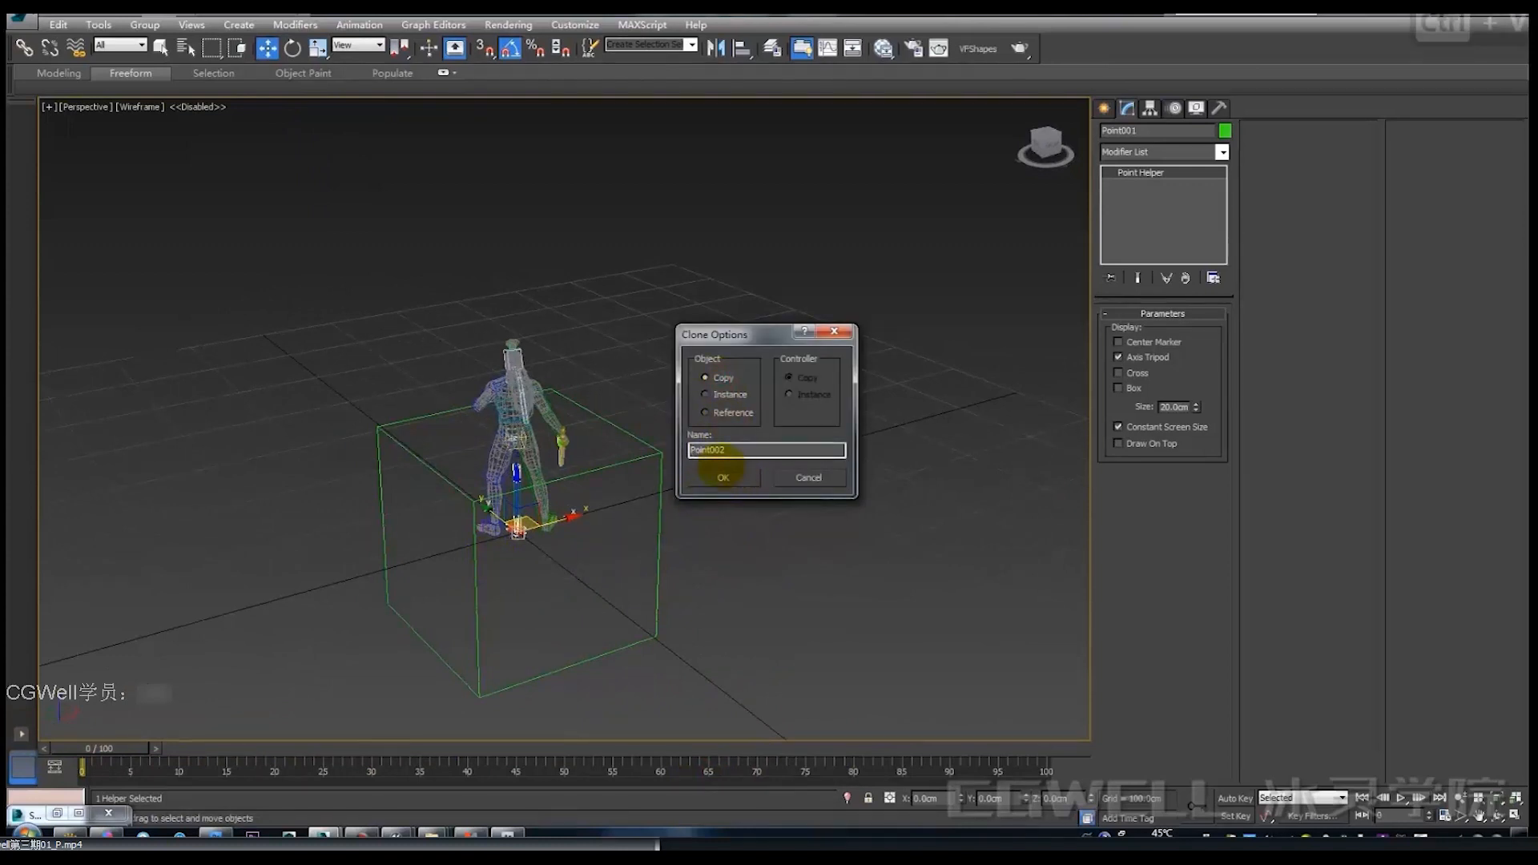
left_click(807, 478)
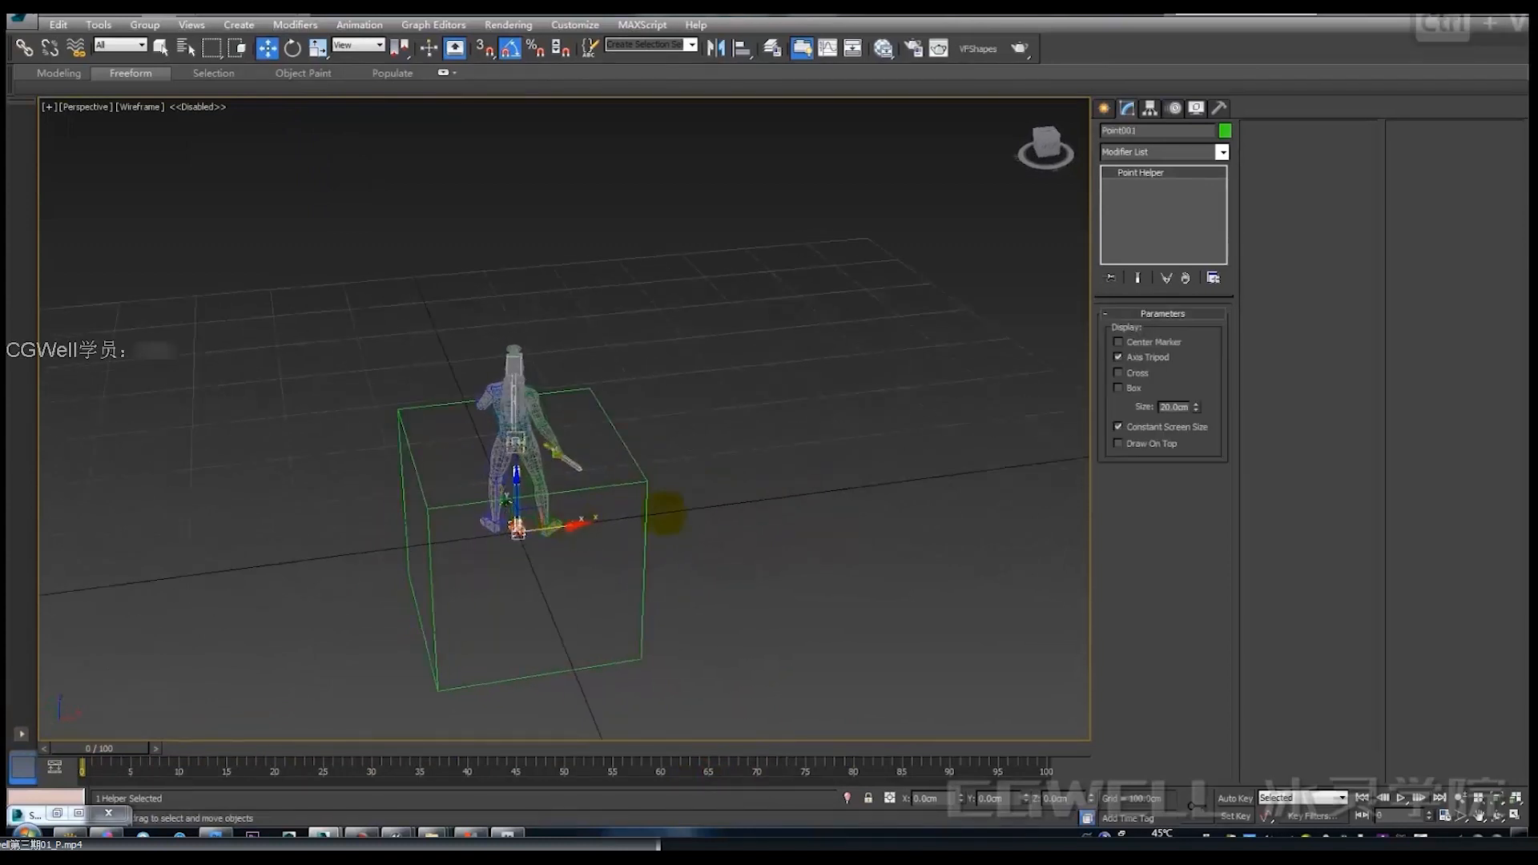
Clone the point helper along the X axis as 7 copies spaced about 151 cm apart.
left_click_drag(665, 512, 671, 511, "shift")
type("7")
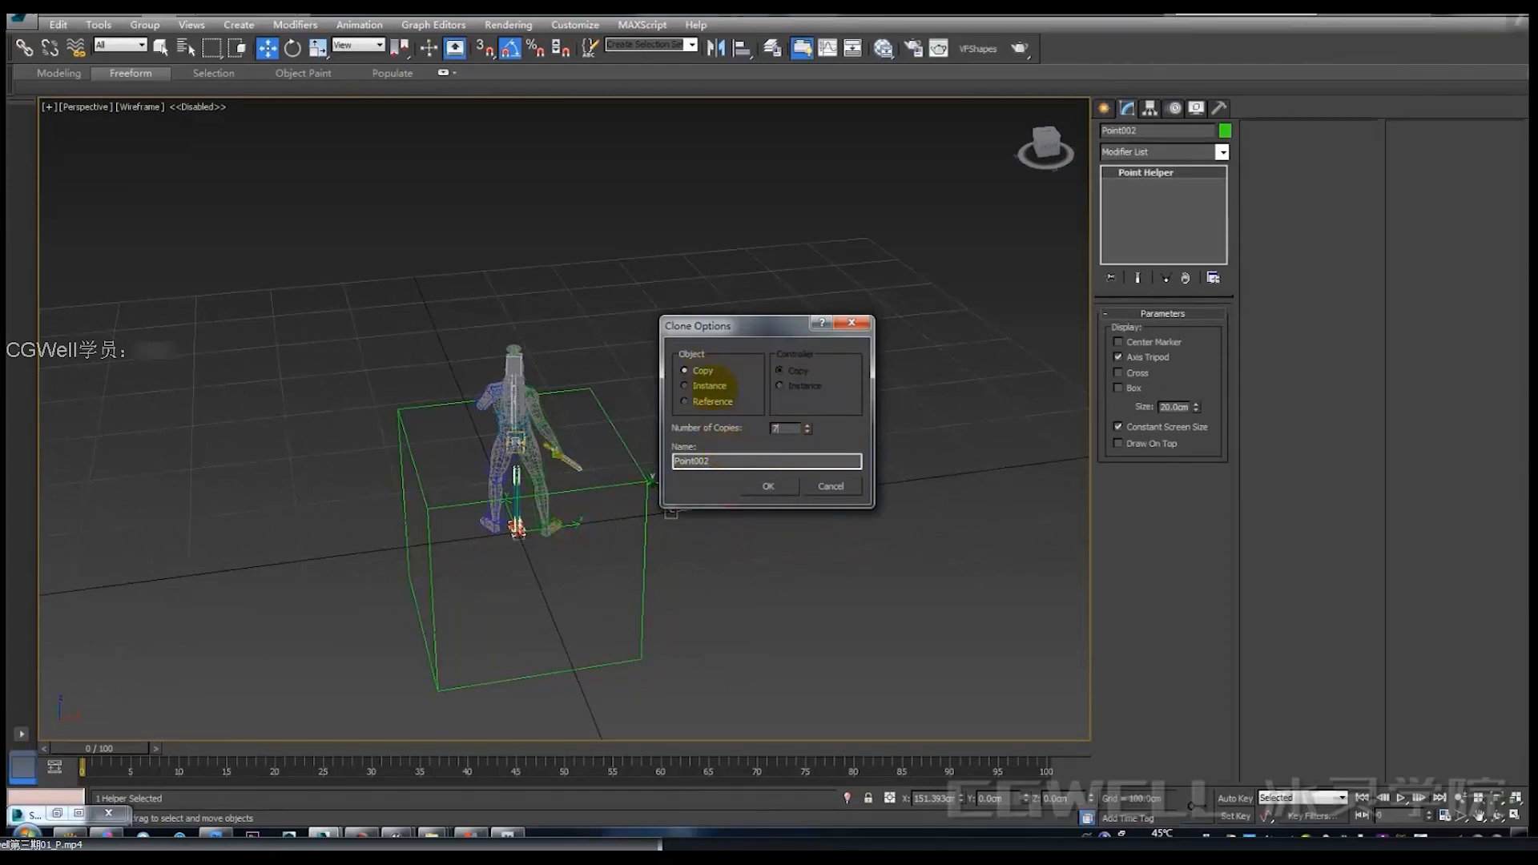
left_click(765, 485)
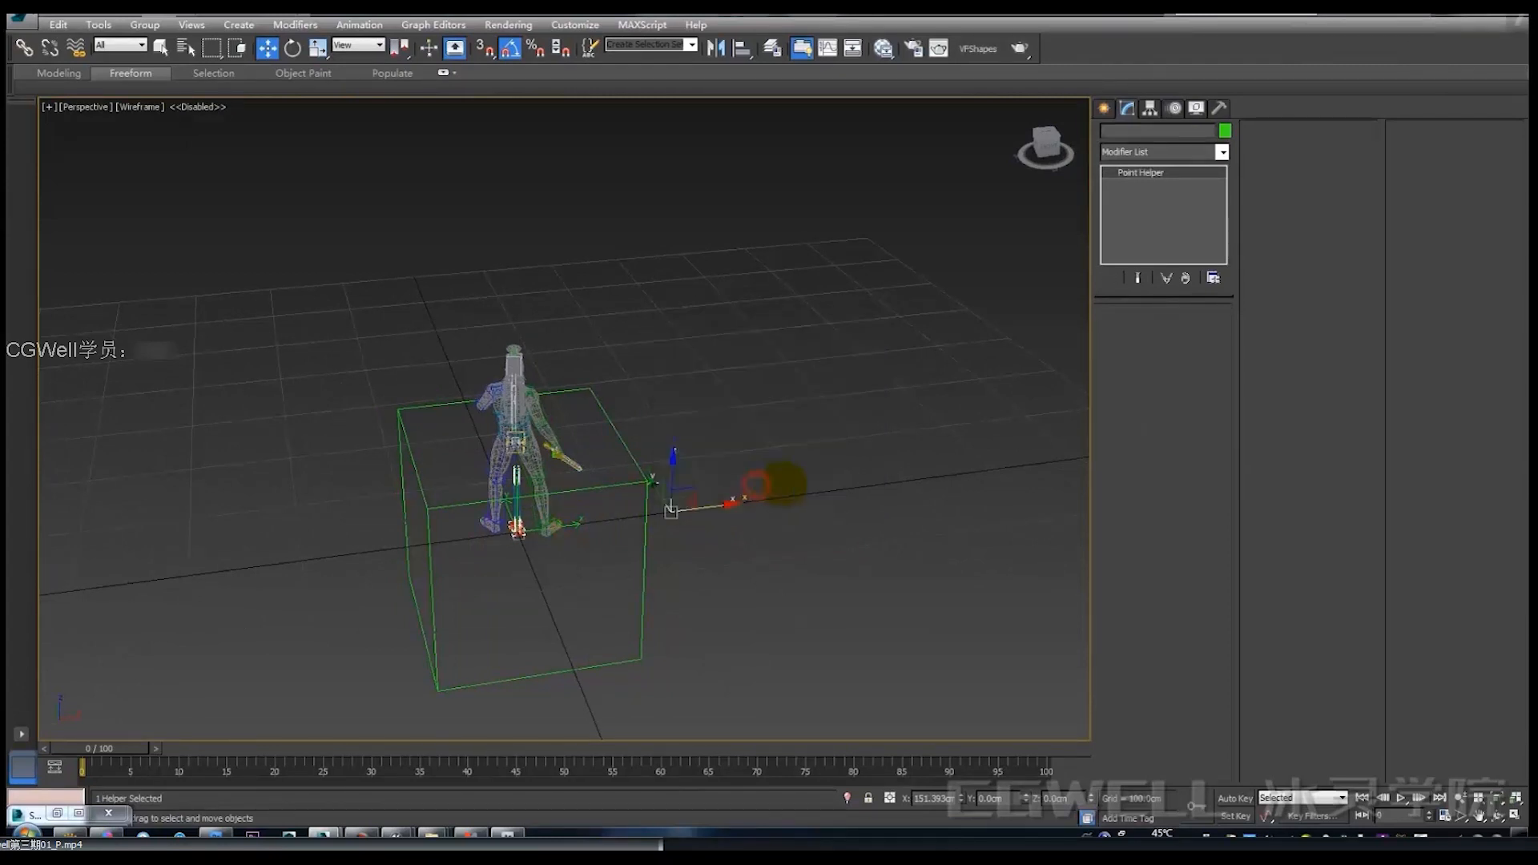
mouse_move(773, 491)
middle_mouse_down()
mouse_move(522, 491)
mouse_move(621, 497)
middle_mouse_up()
Reset the X position of each cloned point helper to 0 so that all of them sit at the origin.
left_click(457, 502)
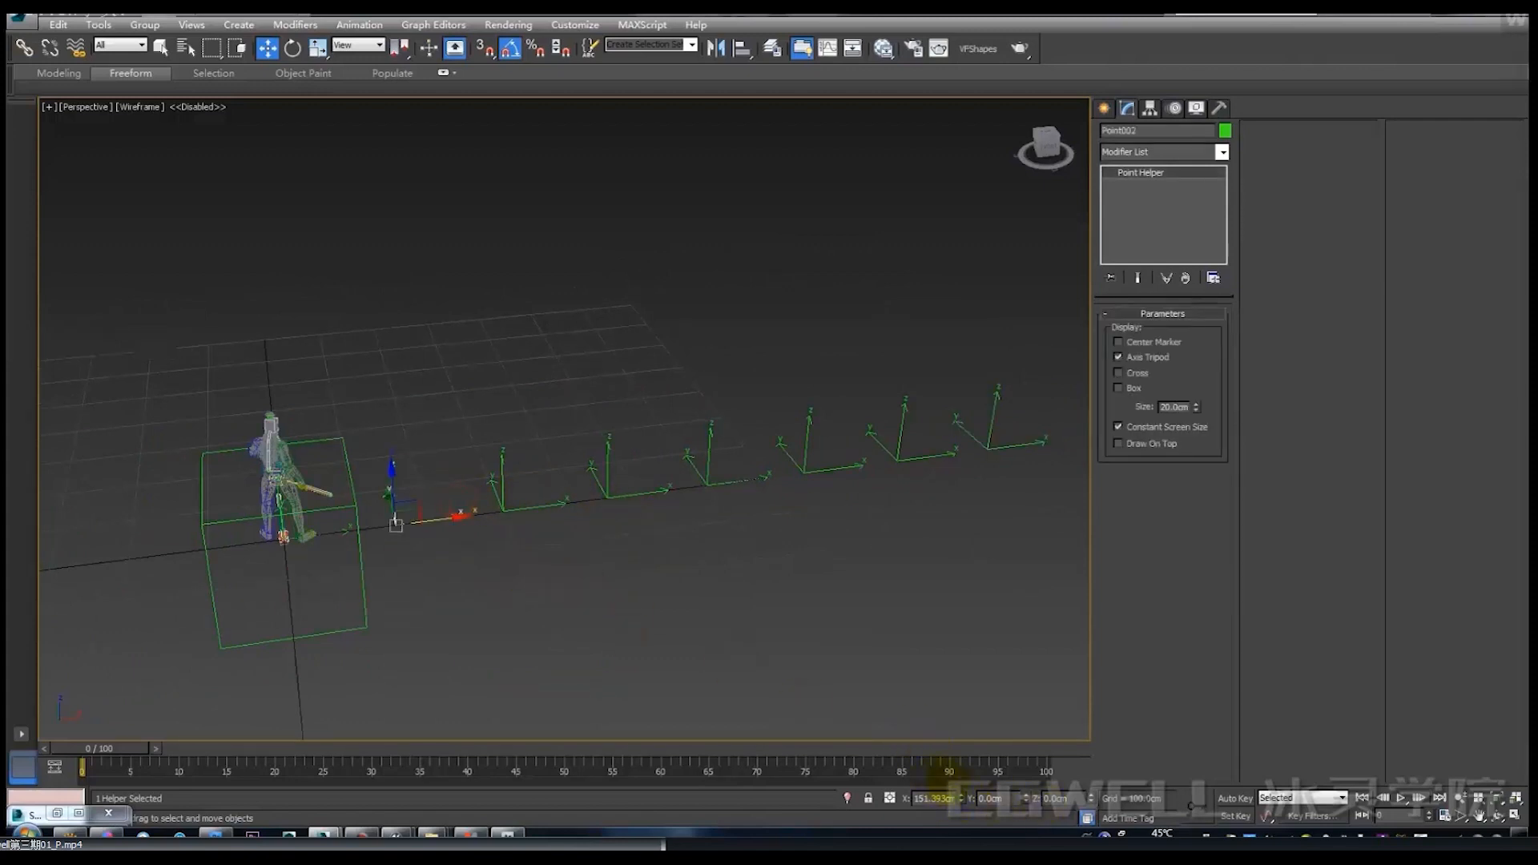
left_click_drag(457, 550, 572, 430)
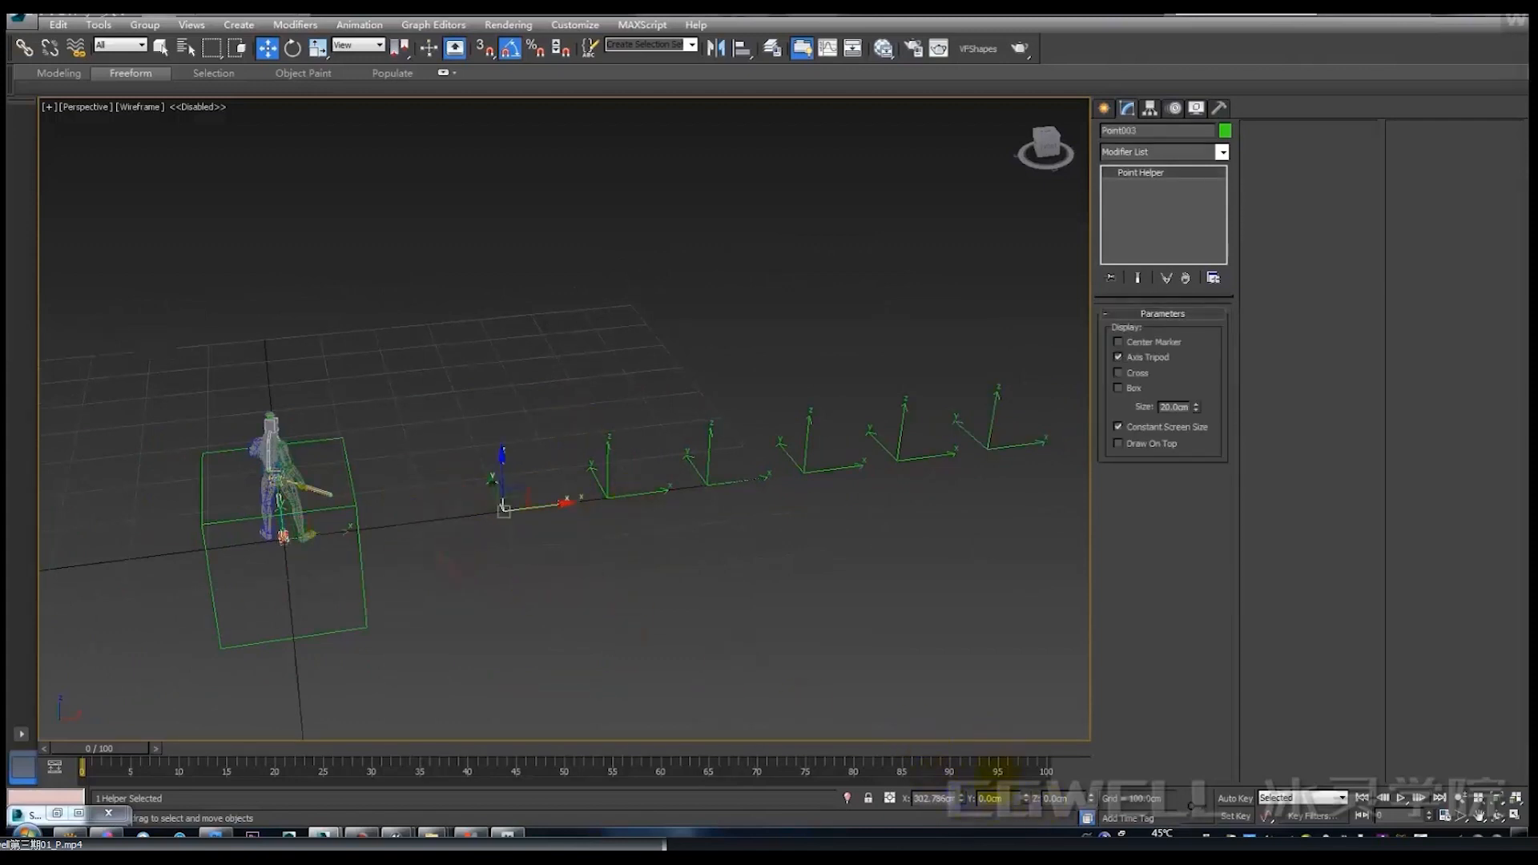
right_click(961, 798)
left_click_drag(568, 529, 676, 412)
right_click(962, 798)
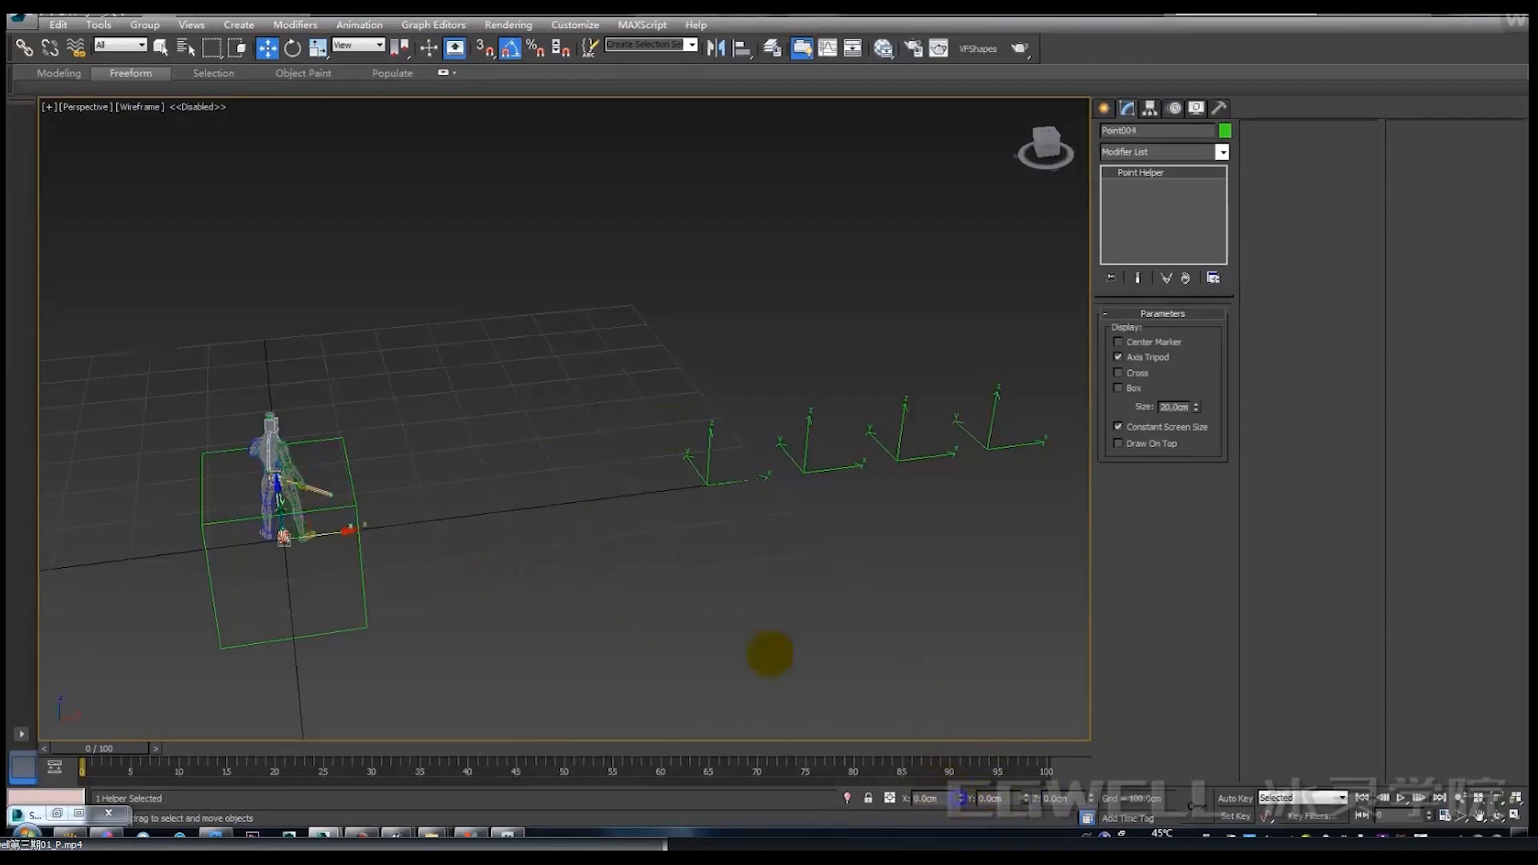
left_click_drag(699, 536, 750, 417)
left_click_drag(750, 510, 848, 415)
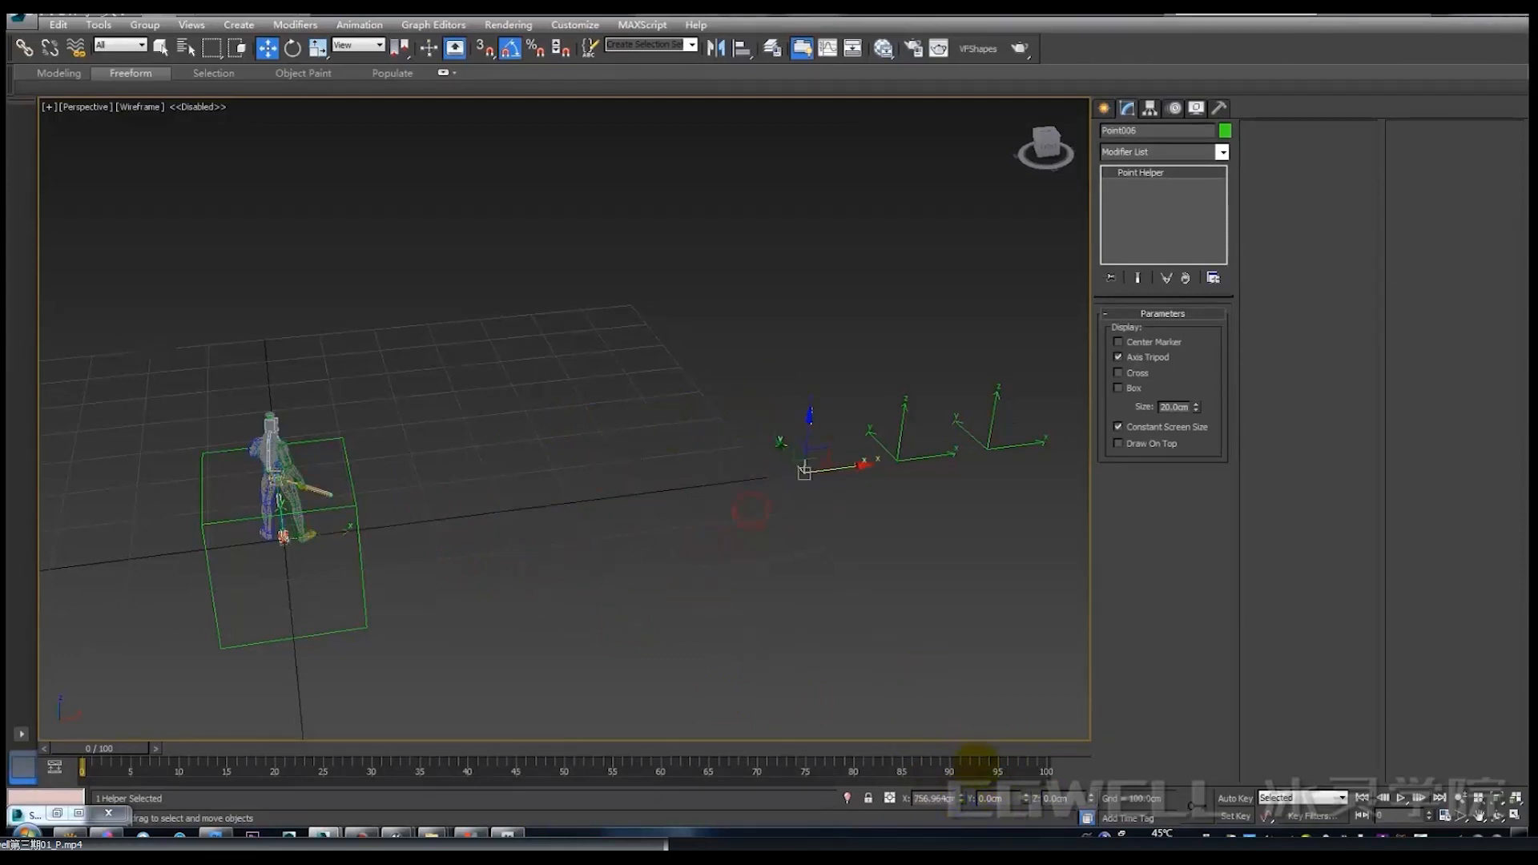
left_click_drag(858, 500, 929, 416)
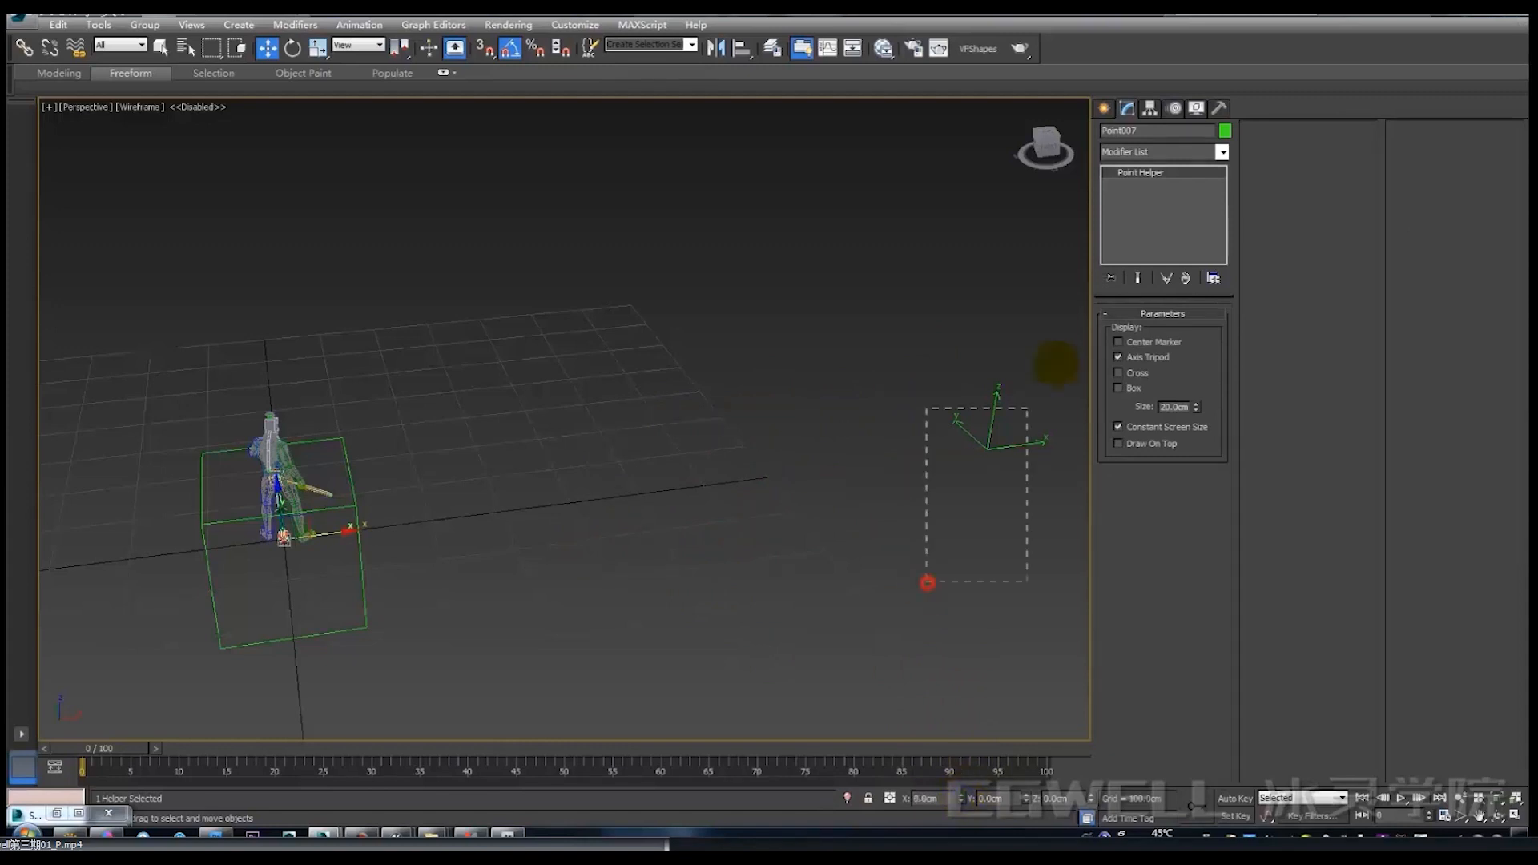
left_click_drag(1027, 408, 1056, 364)
right_click(961, 799)
Draw a circle spline with a radius of about 254 cm on the ground around the character.
middle_click_drag(833, 553, 645, 450, "alt")
left_click(924, 305)
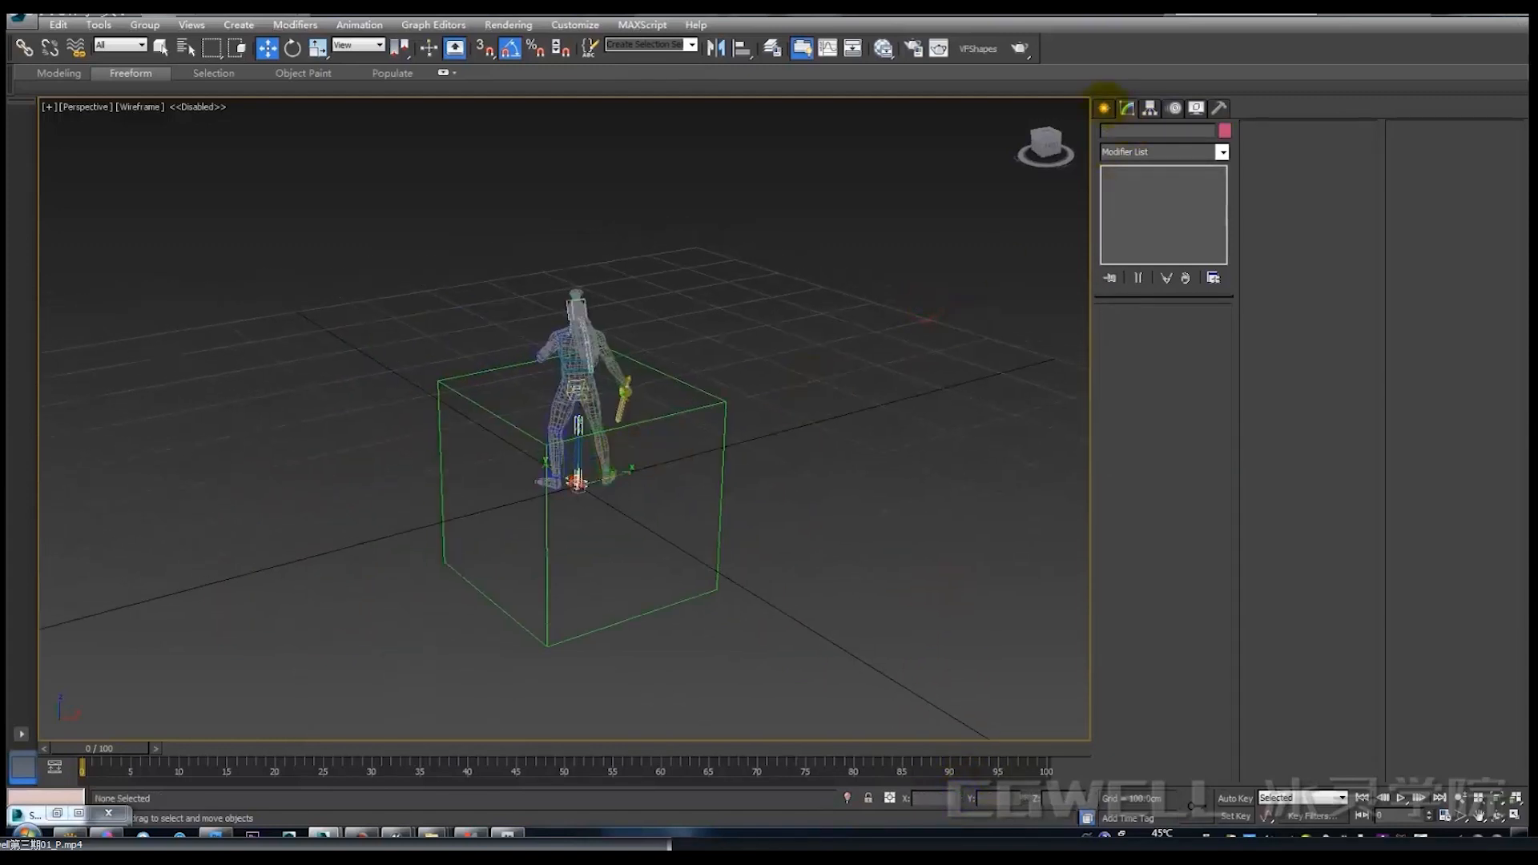
left_click(1104, 107)
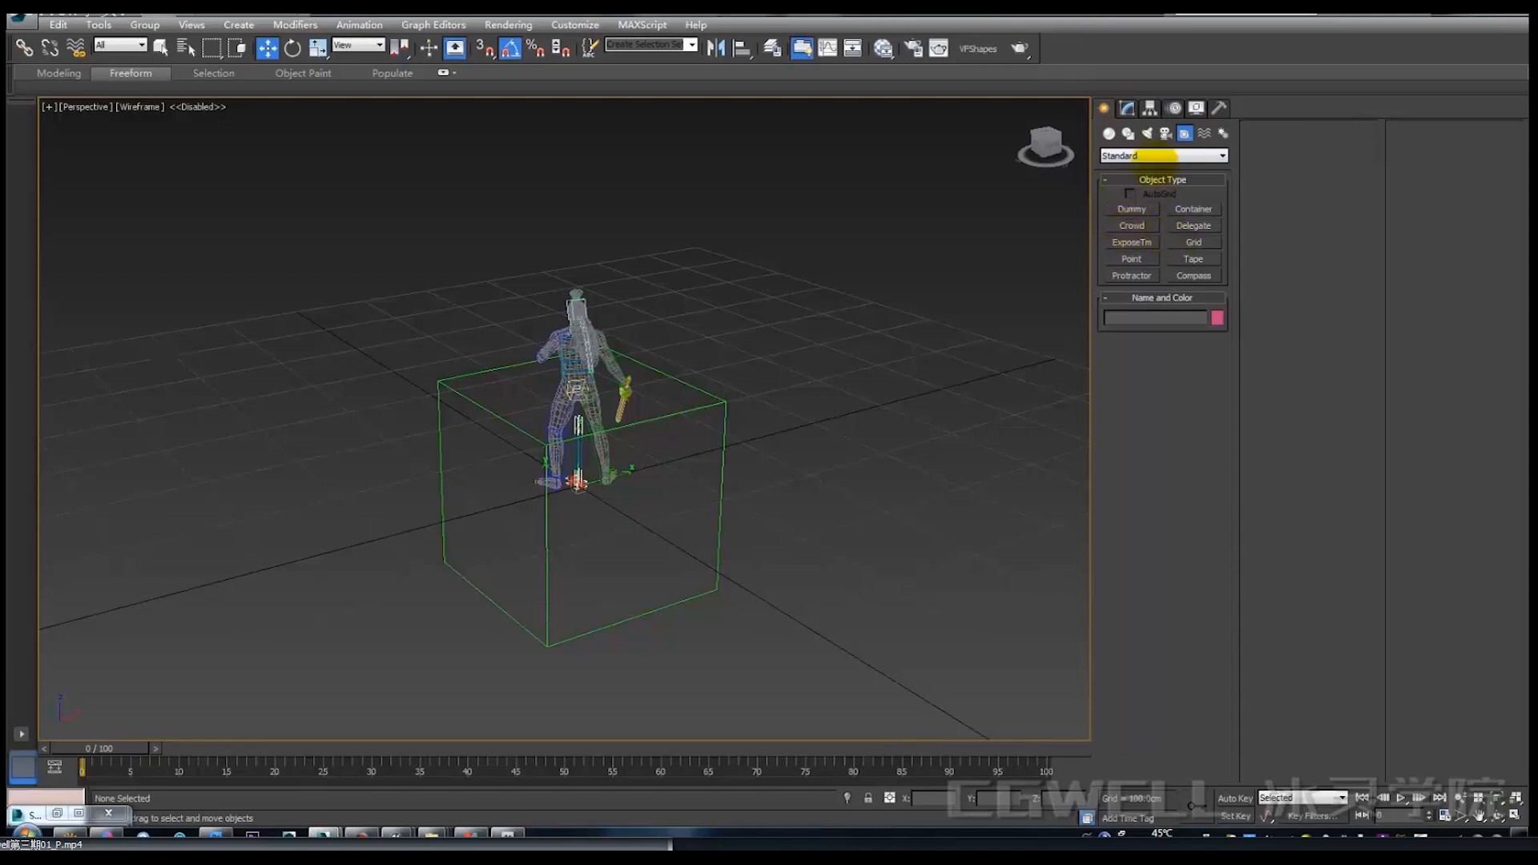
left_click(1128, 133)
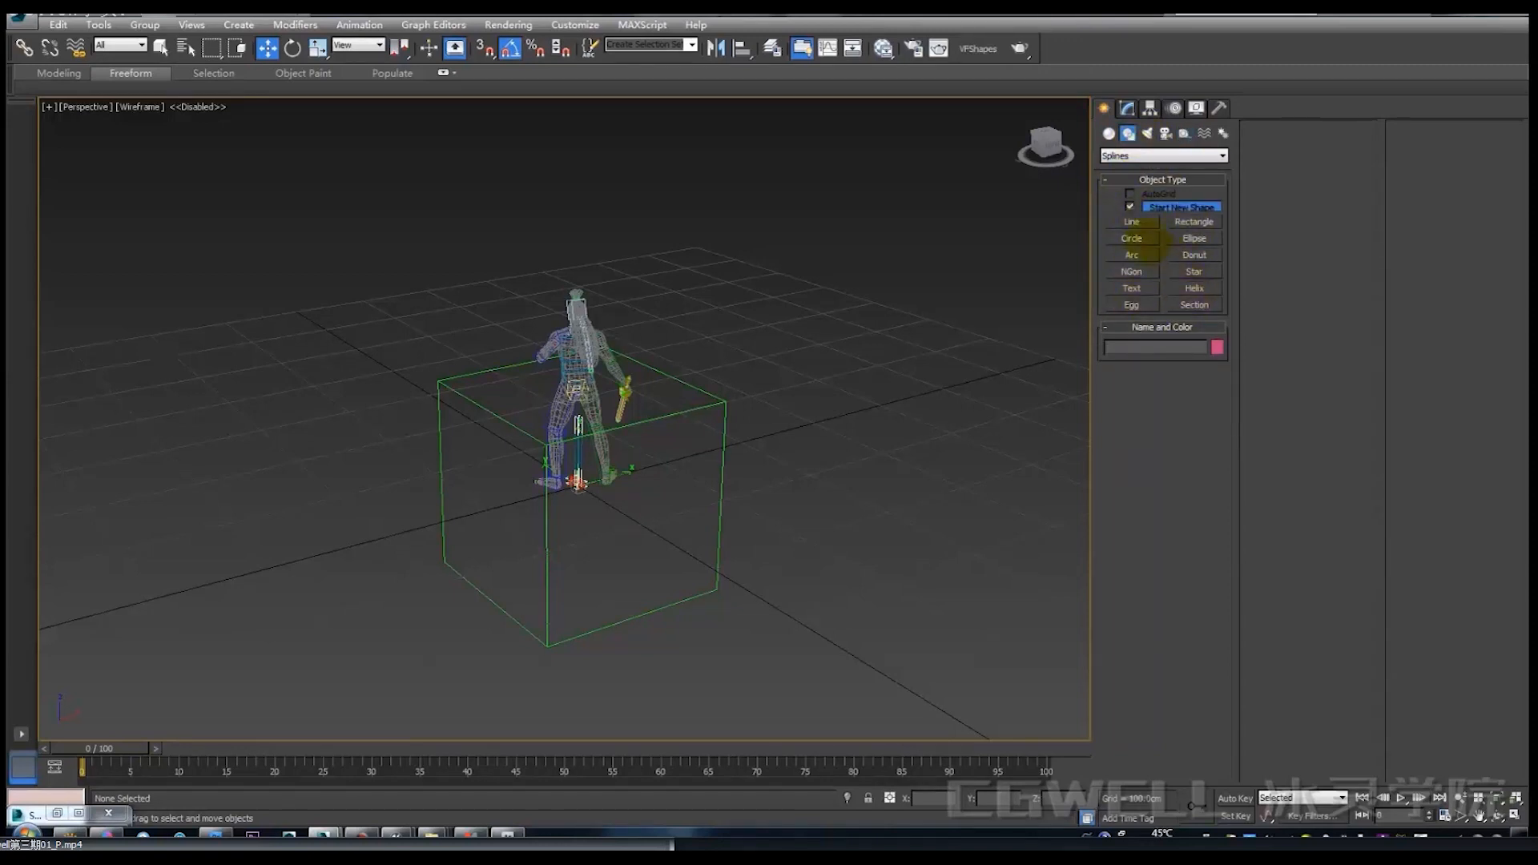
left_click(1141, 239)
left_click_drag(596, 491, 821, 576)
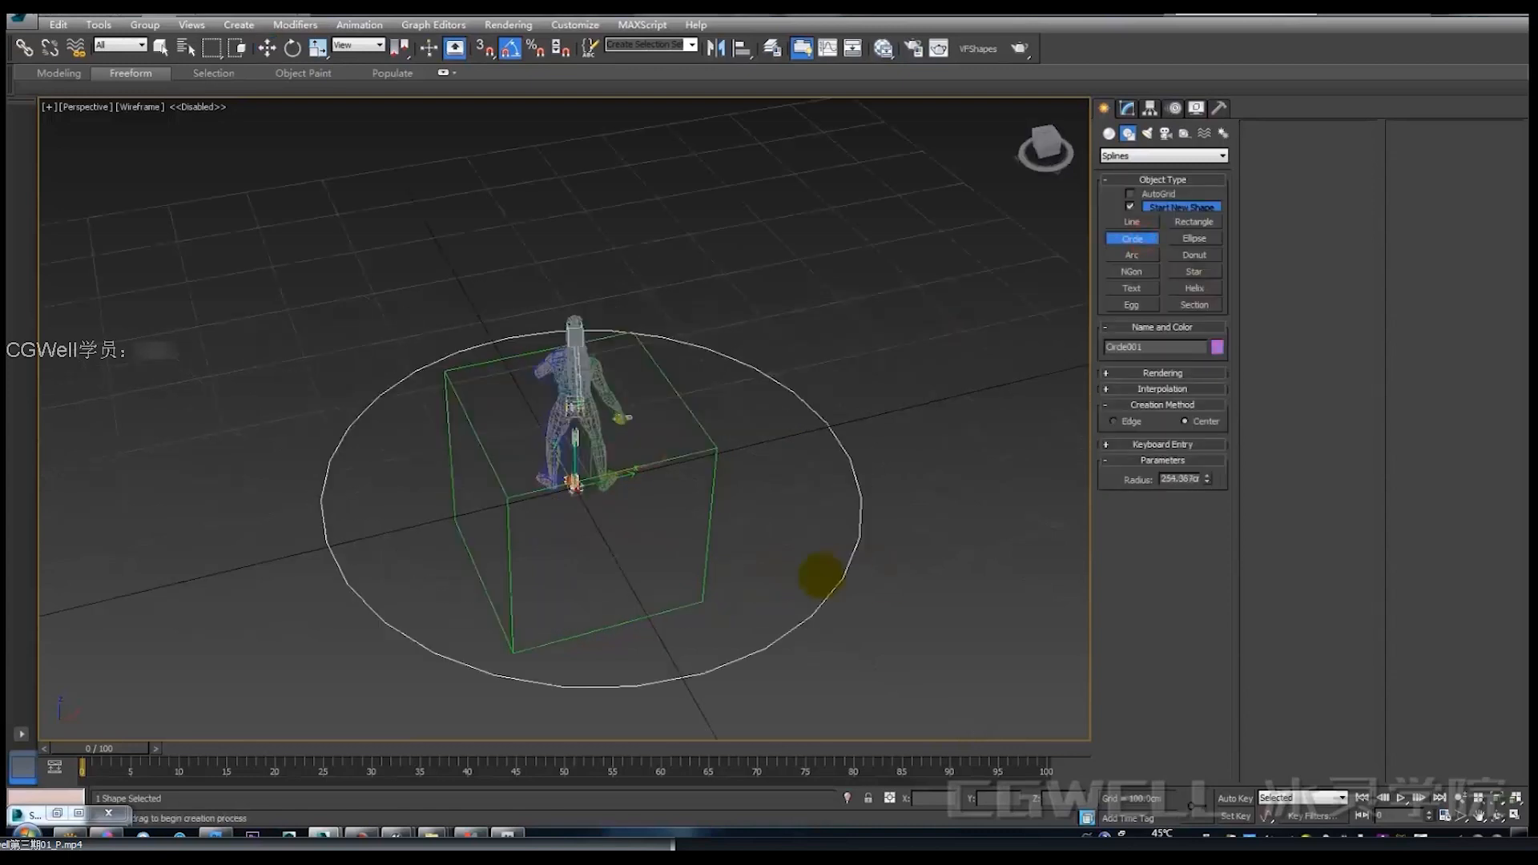
Reset the circle's X and Y positions to 0 so that it is centred on the origin.
middle_click_drag(821, 575, 716, 622, "alt")
key("w")
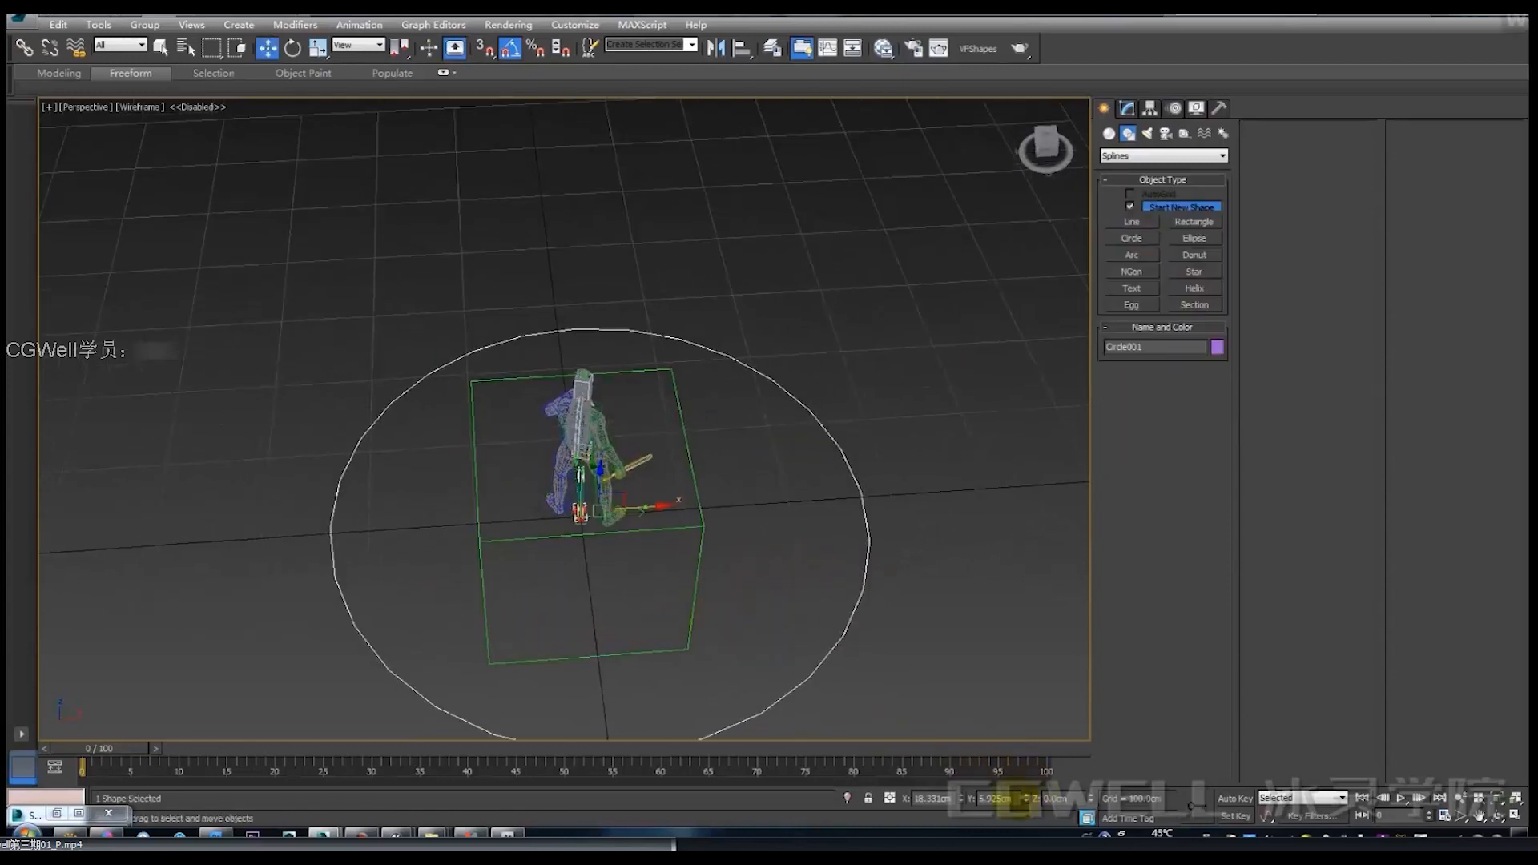
right_click(1019, 799)
right_click(1021, 799)
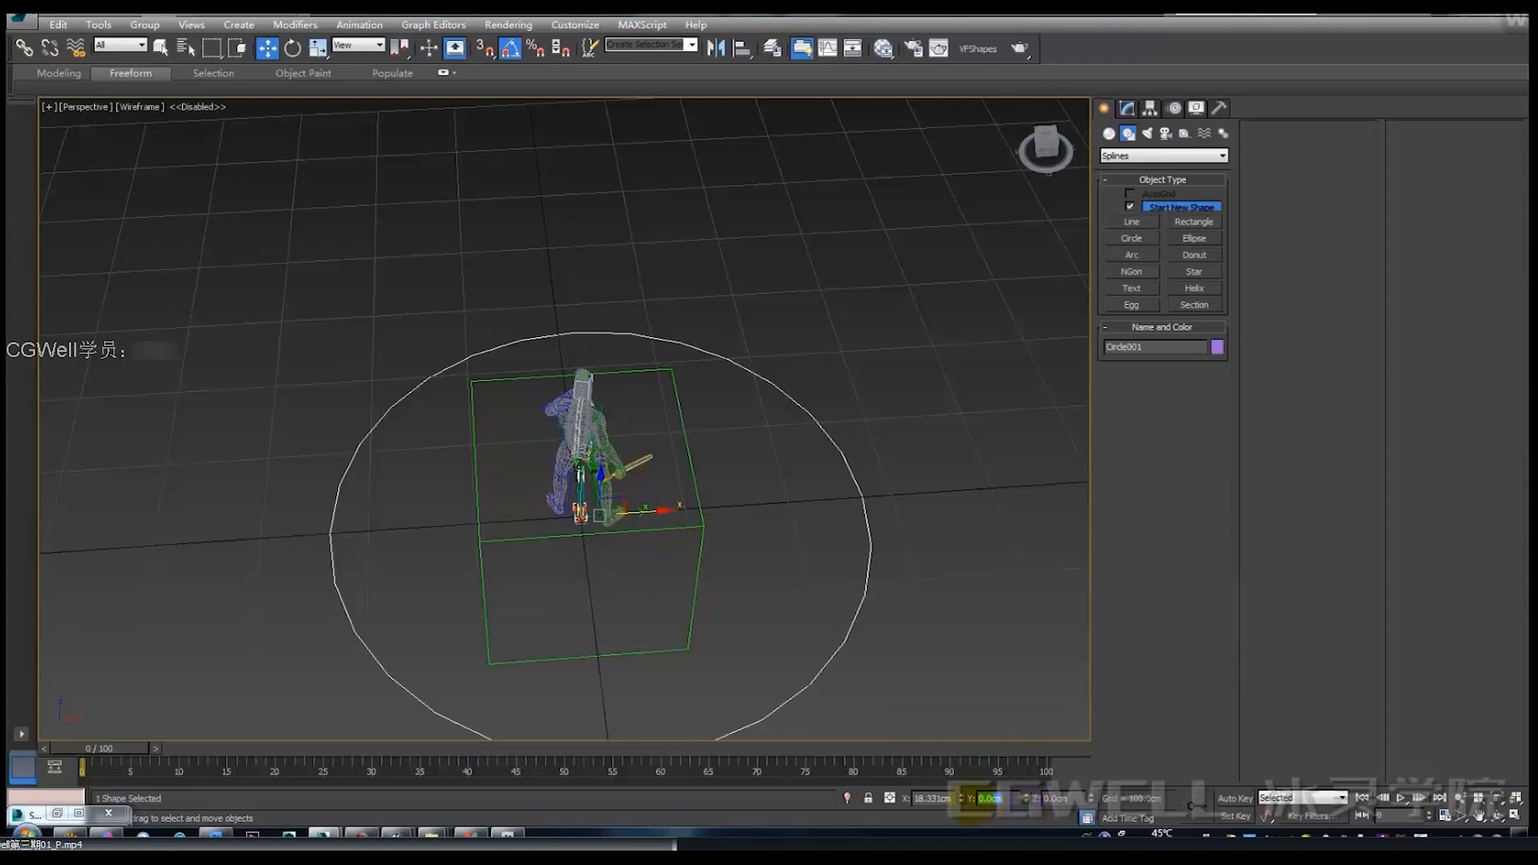
right_click(961, 798)
At frame 16, tilt the circle toward the sword's swing plane and raise it to the character's head height.
middle_click_drag(735, 532, 694, 488, "alt")
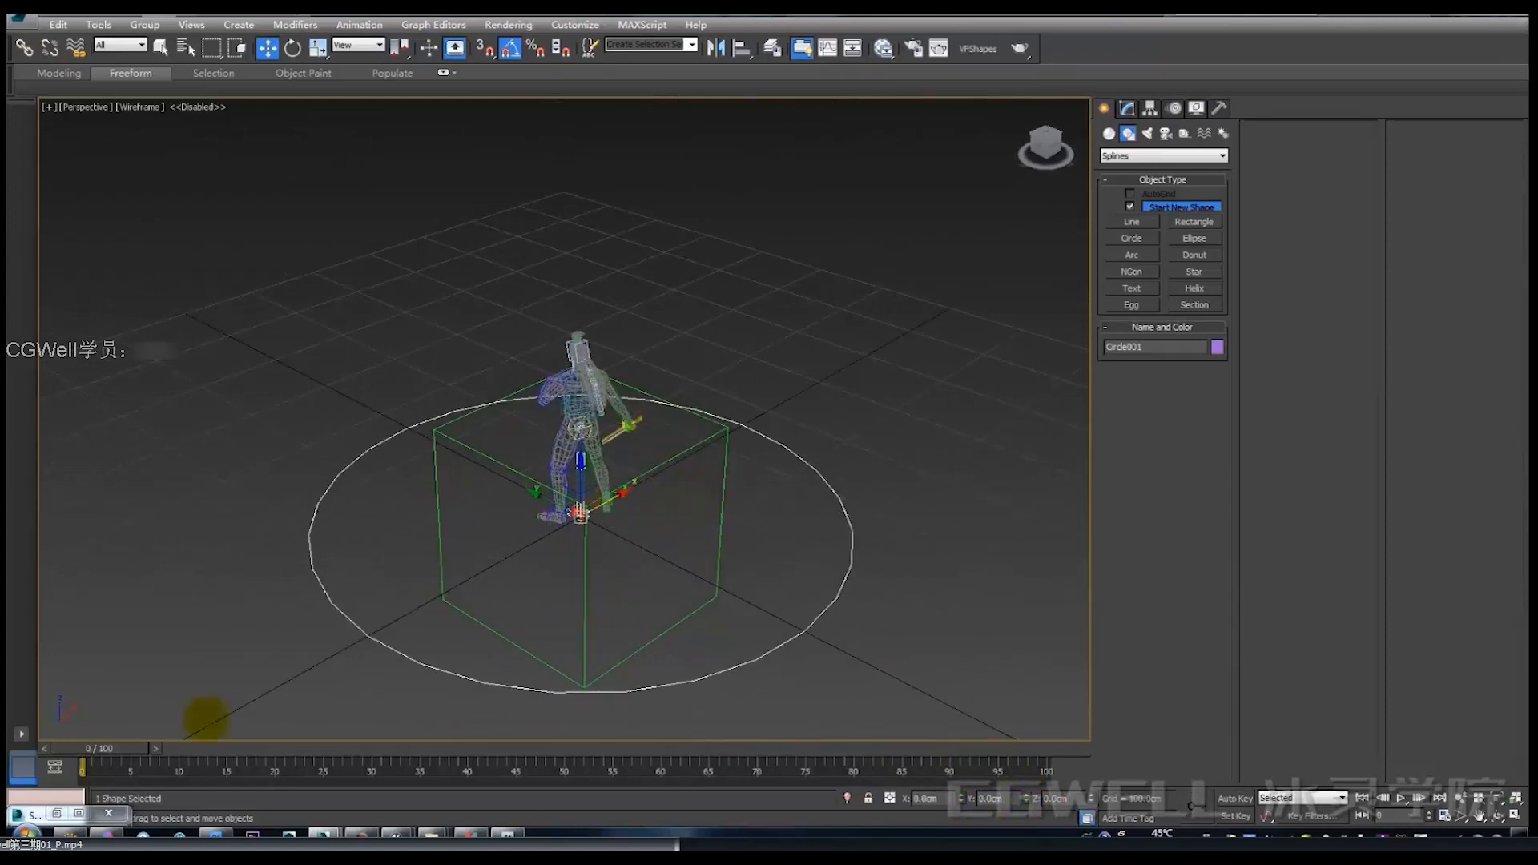
left_click_drag(154, 731, 276, 733)
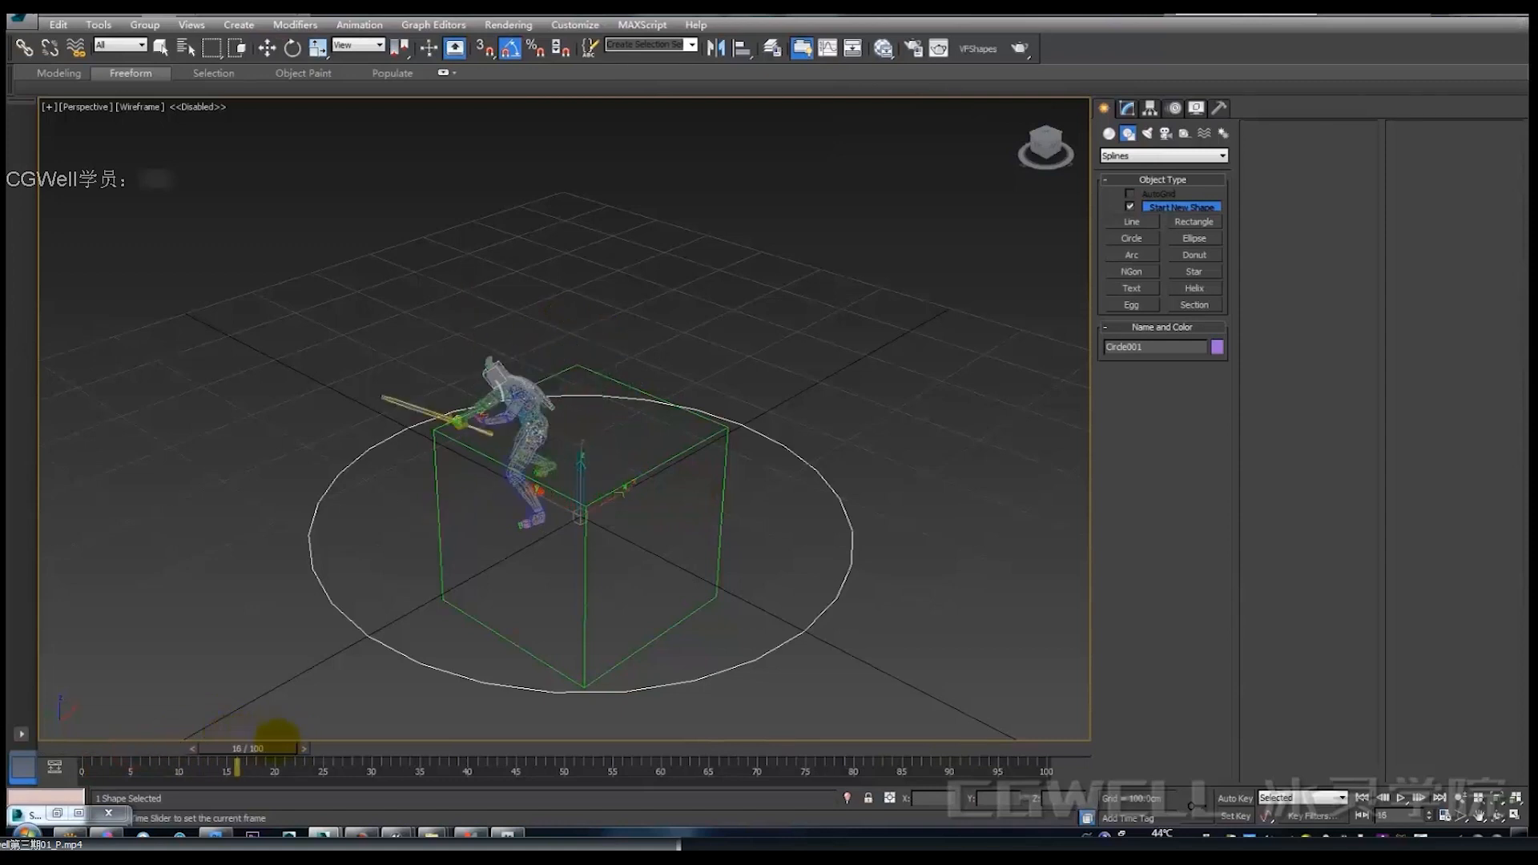
key("w")
middle_click_drag(581, 491, 521, 491, "alt")
key("e")
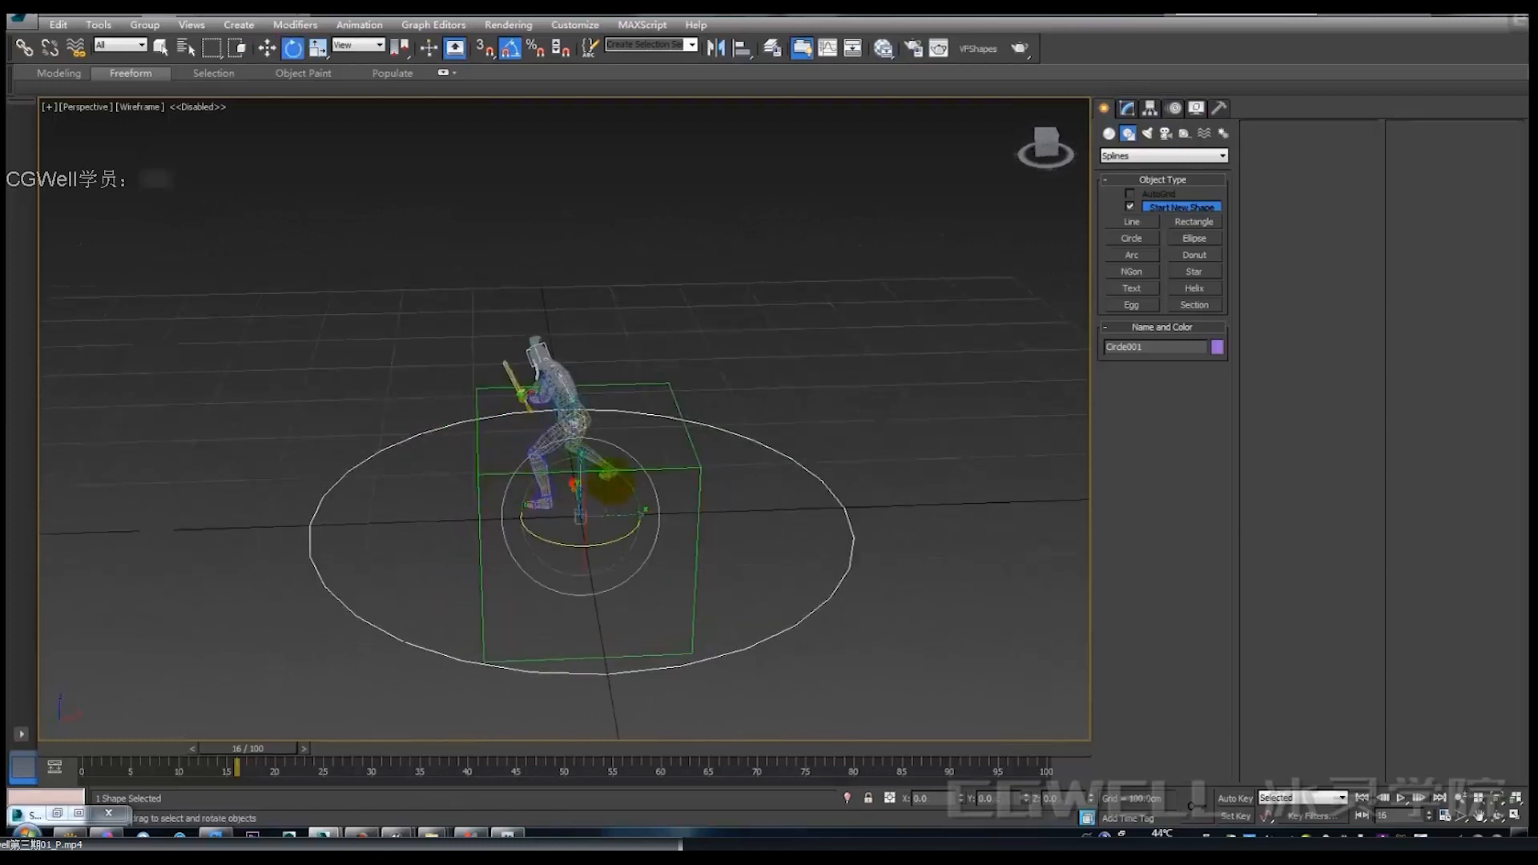
left_click_drag(609, 479, 541, 349)
key("w")
middle_click_drag(541, 350, 343, 173, "alt")
Set the Move and Rotate reference coordinate systems to Local and rotate the circle closer to the sword's swing plane.
left_click(357, 50)
left_click(351, 103)
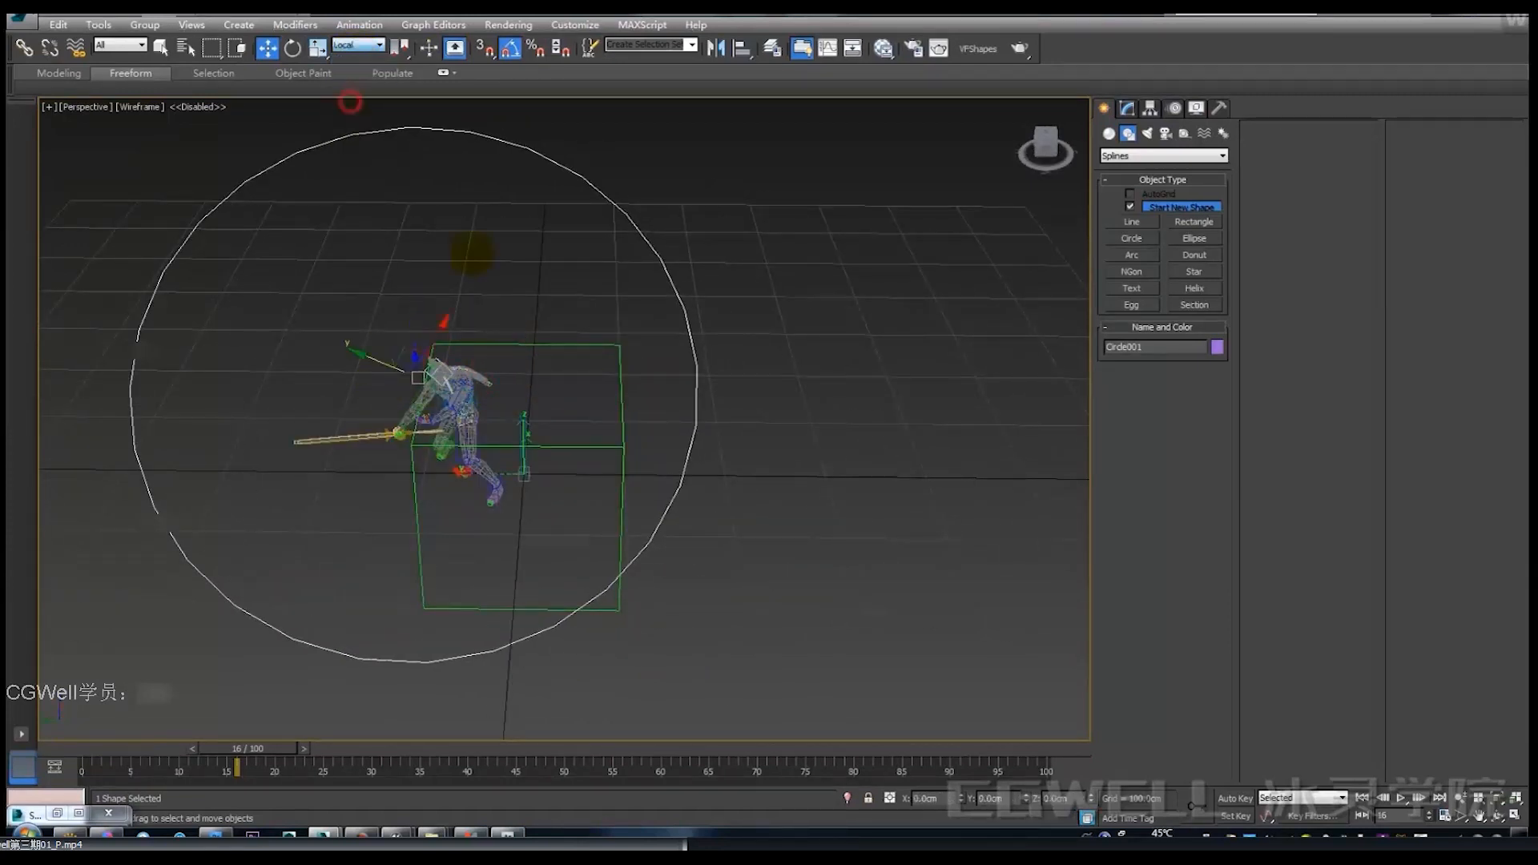
middle_click_drag(470, 253, 422, 310, "alt")
key("e")
left_click(377, 46)
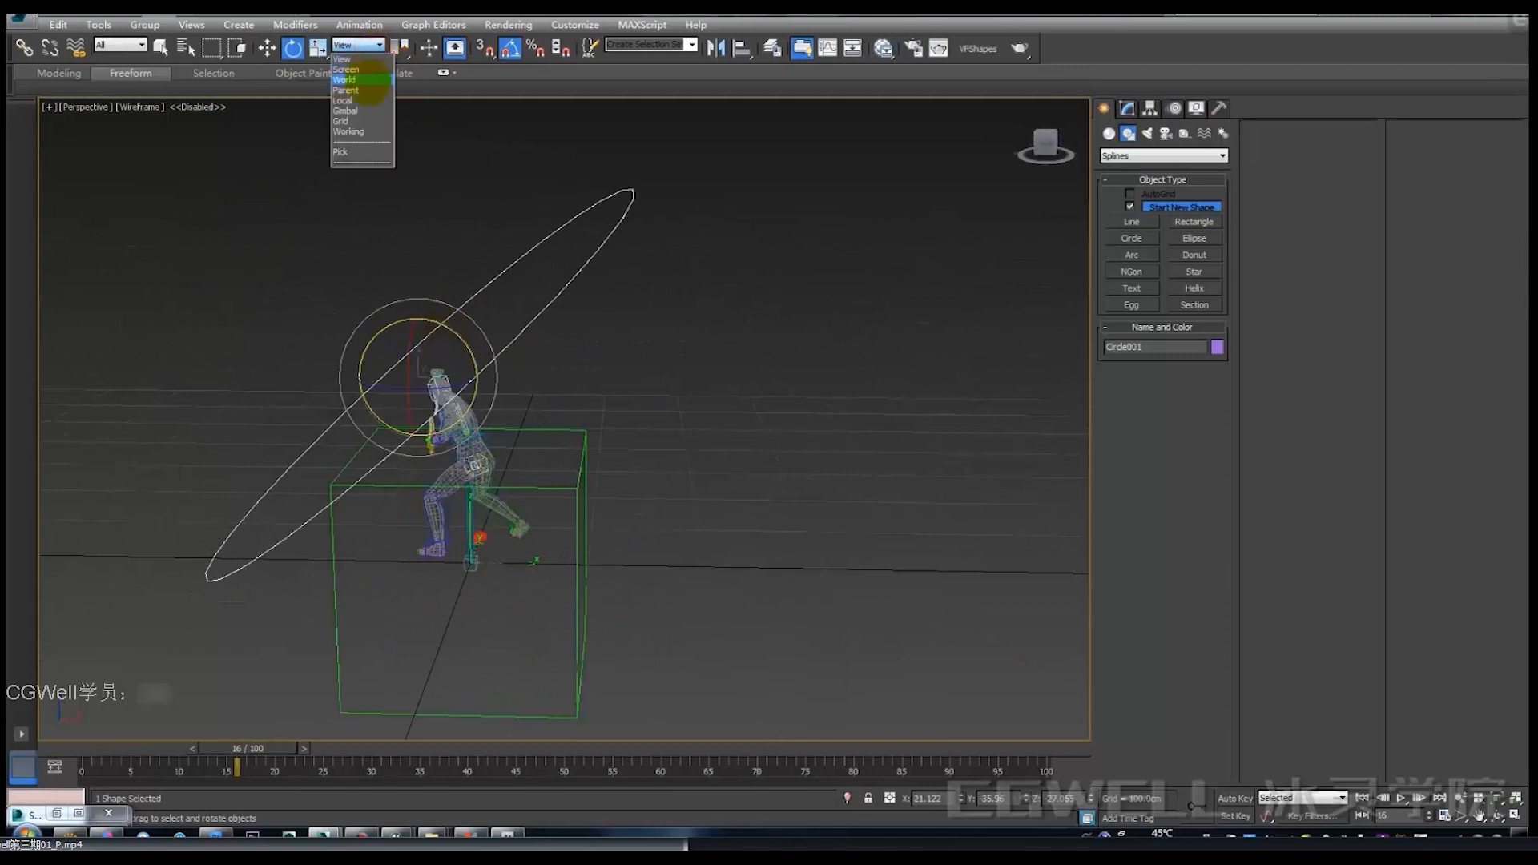
left_click(363, 101)
left_click_drag(444, 343, 438, 336)
middle_click_drag(501, 372, 569, 410, "alt")
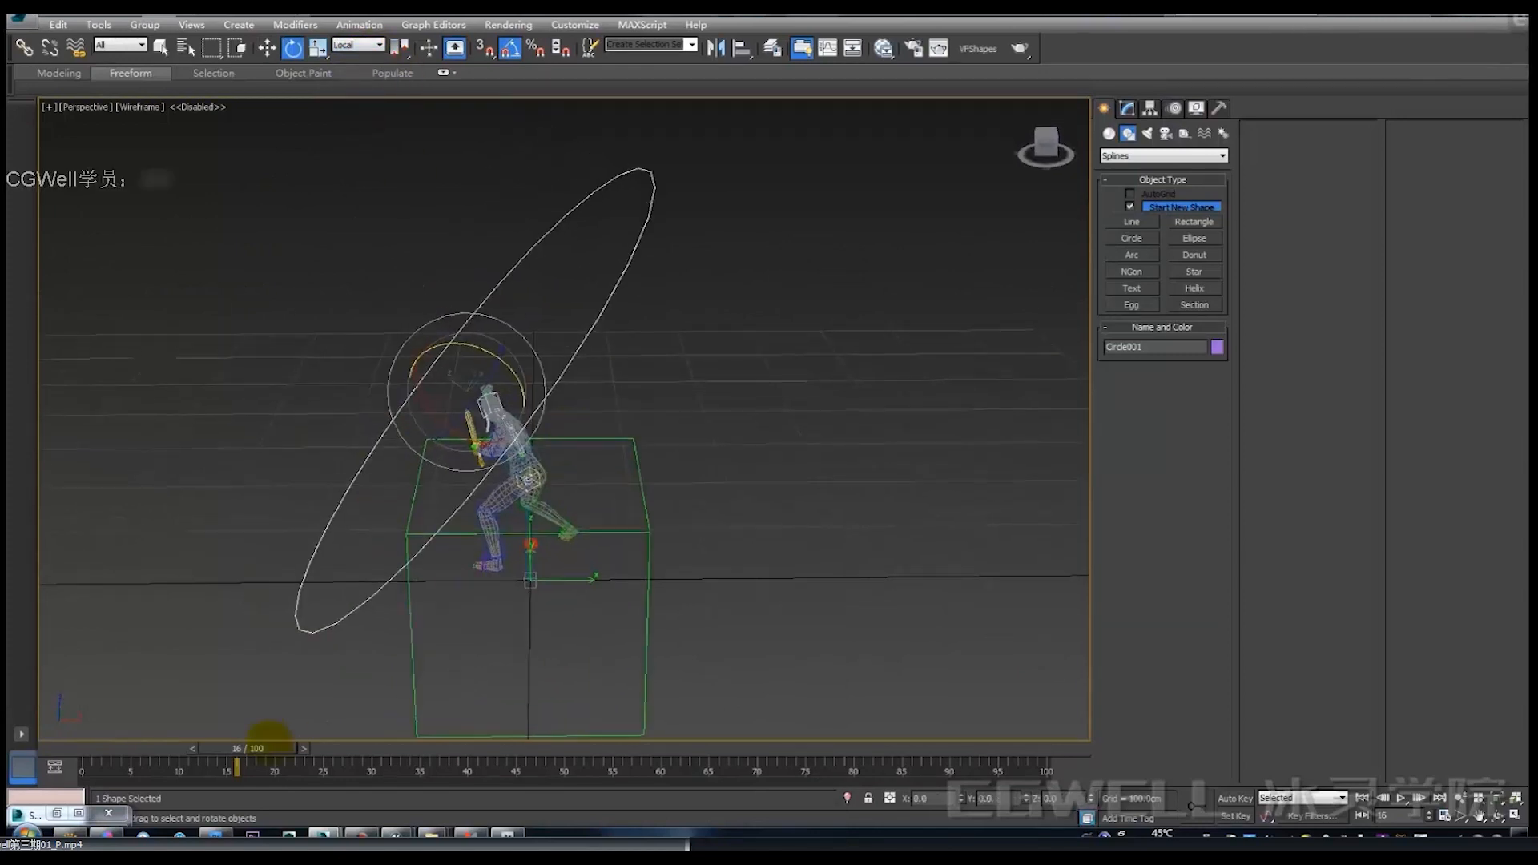
Go to frame 17 and shift the circle along its local Z axis to line up with the lowered sword.
mouse_move(230, 745)
left_mouse_down()
mouse_move(104, 754)
mouse_move(234, 763)
left_mouse_up()
key("e")
middle_click_drag(517, 446, 504, 409)
key("w")
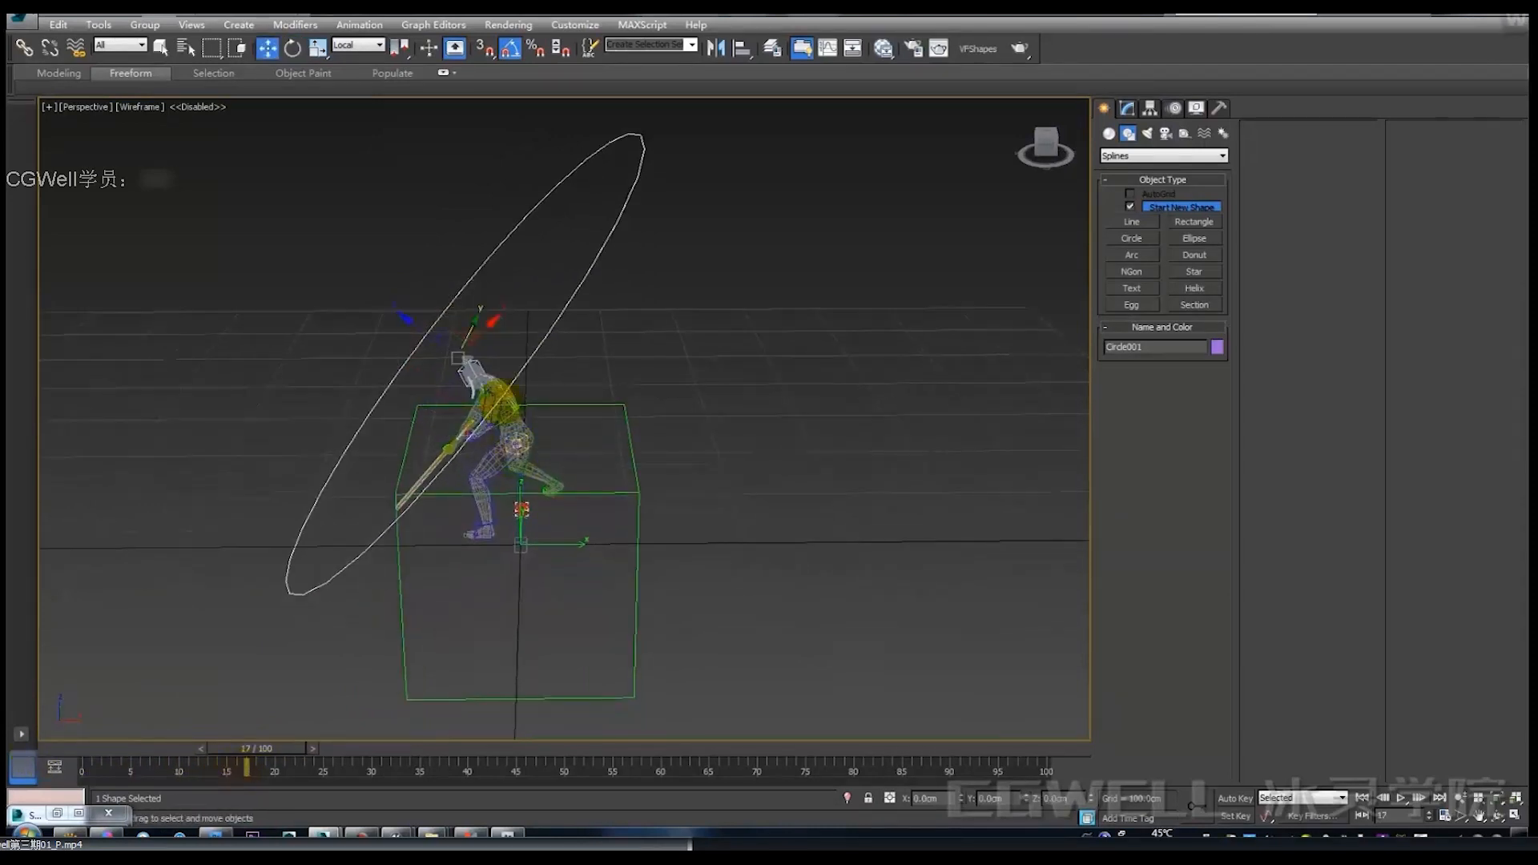
left_click_drag(440, 342, 463, 359)
middle_click_drag(590, 450, 569, 484, "alt")
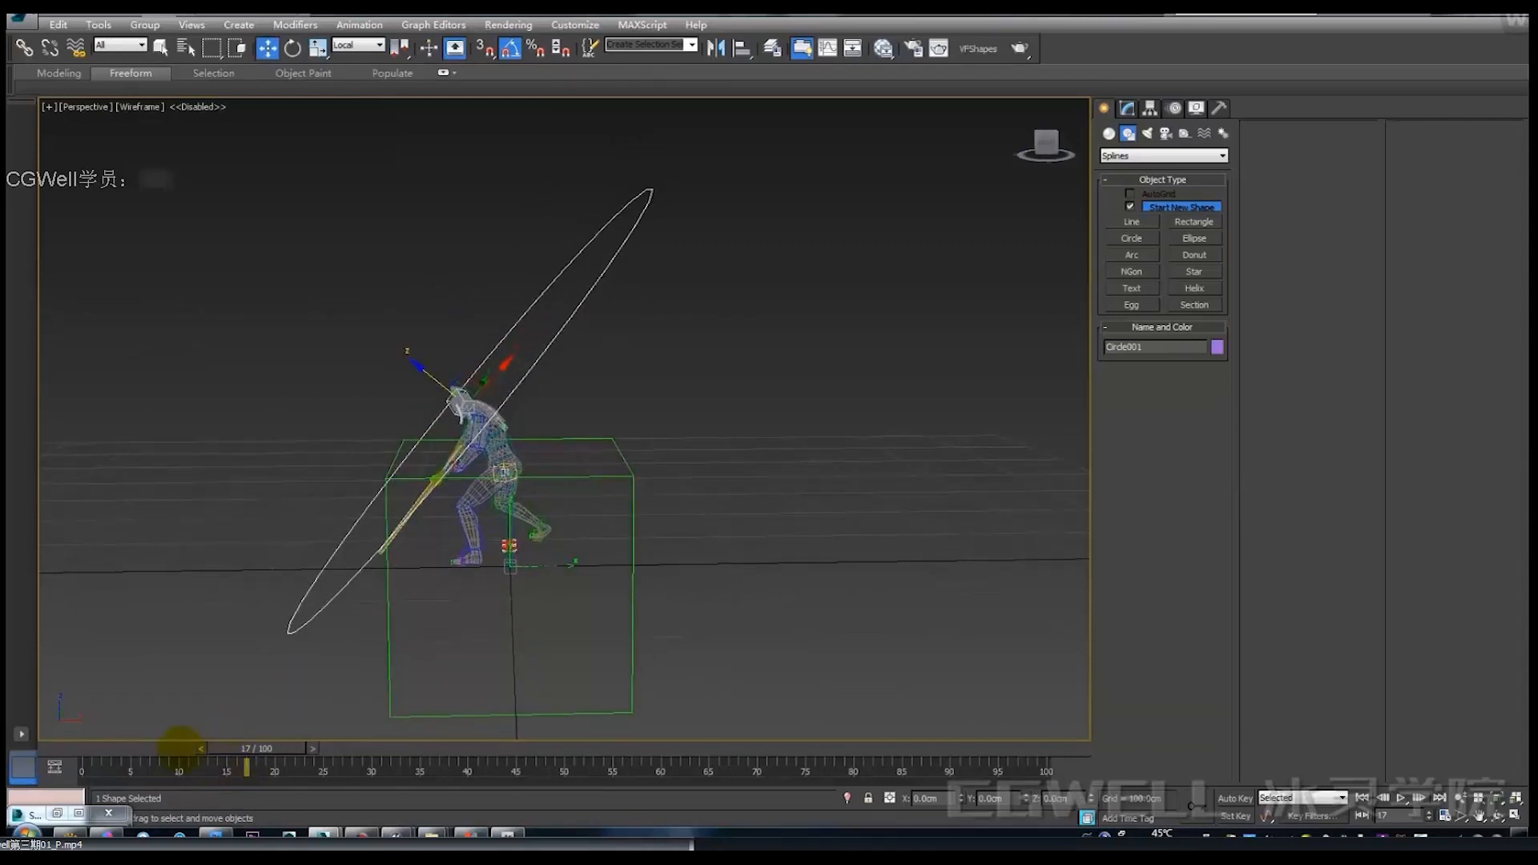
At frame 14, switch the Move coordinate system back to View and shift the circle up toward the raised sword.
left_click_drag(180, 749, 233, 761)
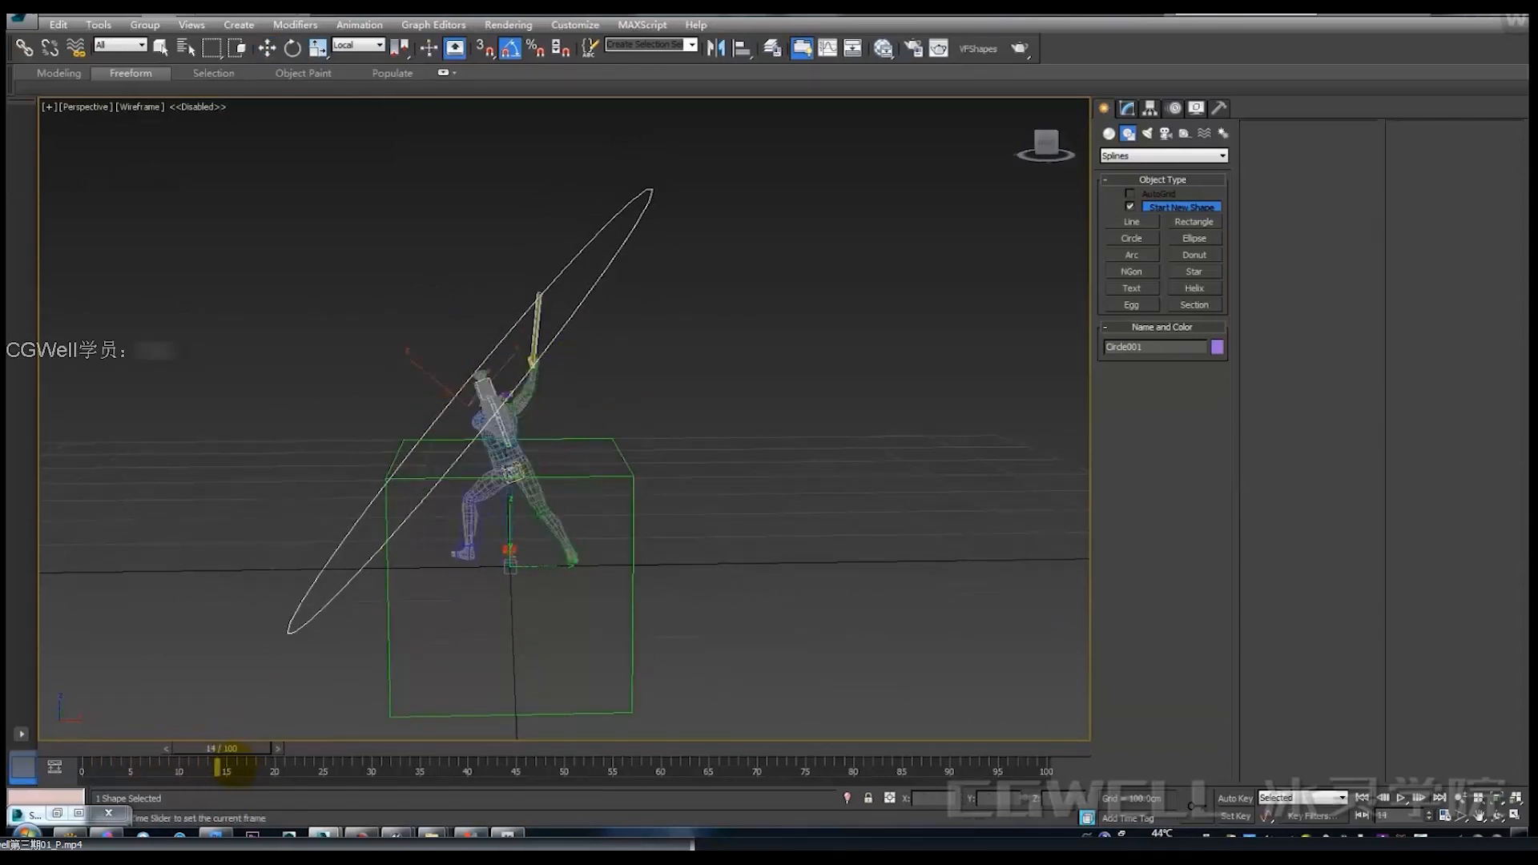
key("e")
left_click_drag(529, 362, 501, 383)
key("w")
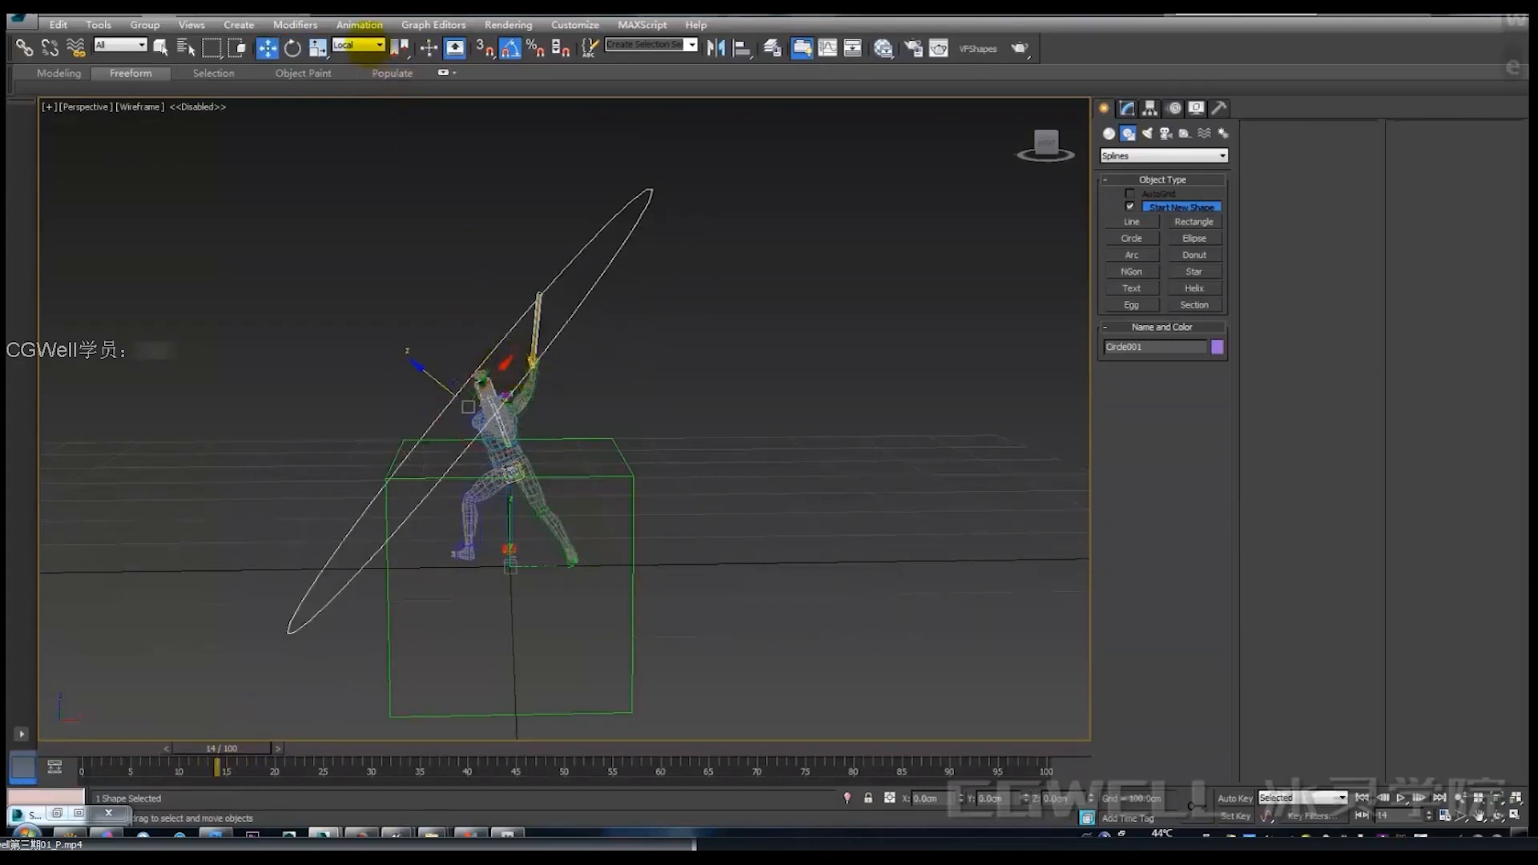
left_click(370, 46)
left_click(344, 59)
left_click_drag(481, 394, 494, 382)
mouse_move(512, 371)
middle_mouse_down("alt")
mouse_move(577, 377)
mouse_move(513, 383)
middle_mouse_up("alt")
left_click_drag(507, 379, 522, 369)
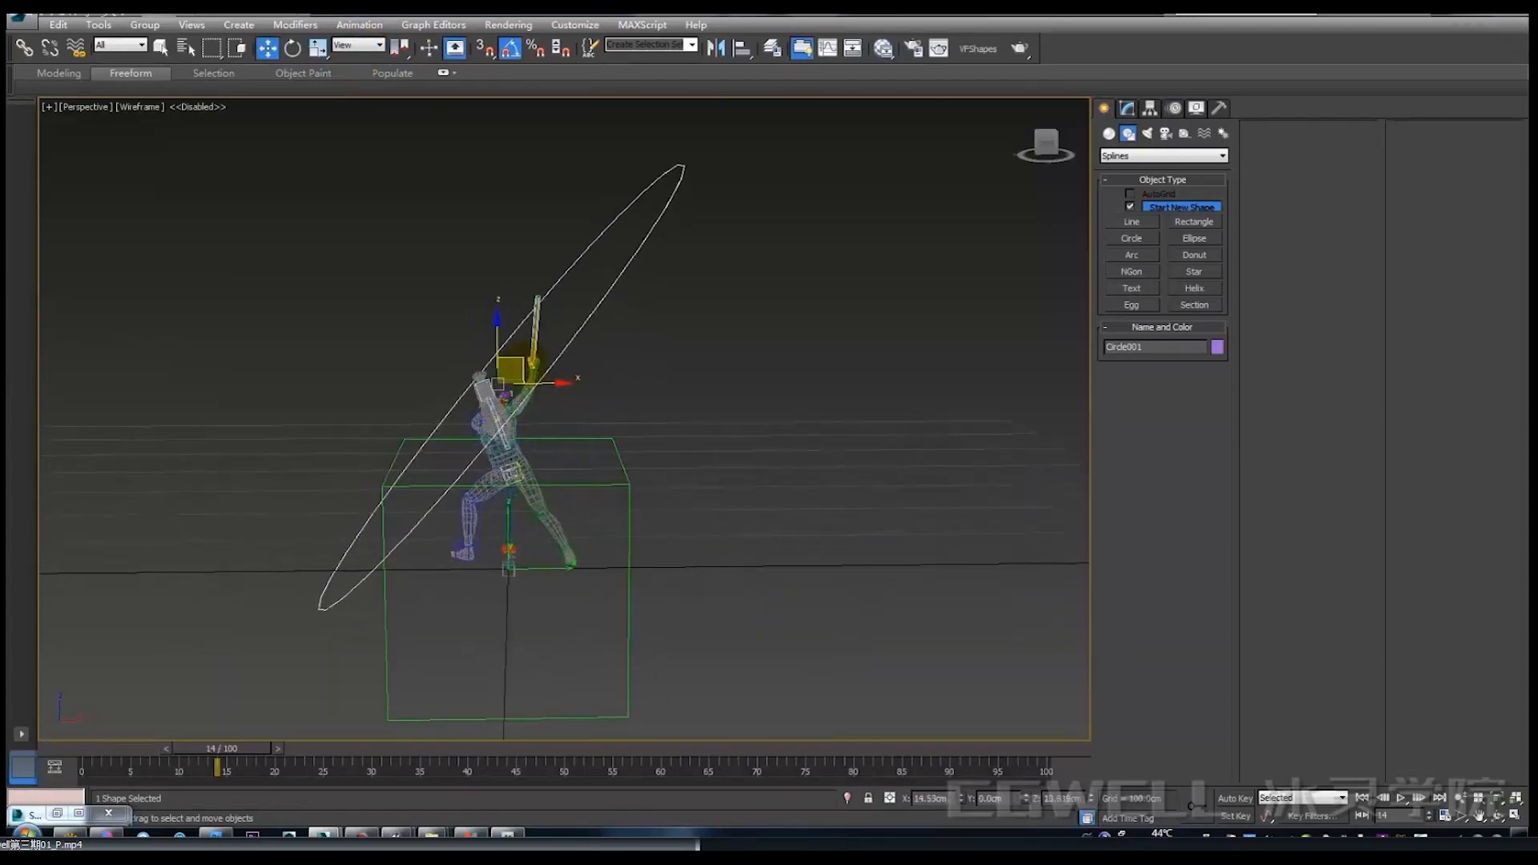
Check the swing up to frame 22, return to frame 13, and rotate the circle locally to match the sword's plane.
mouse_move(200, 750)
left_mouse_down()
mouse_move(120, 748)
mouse_move(227, 761)
left_mouse_up()
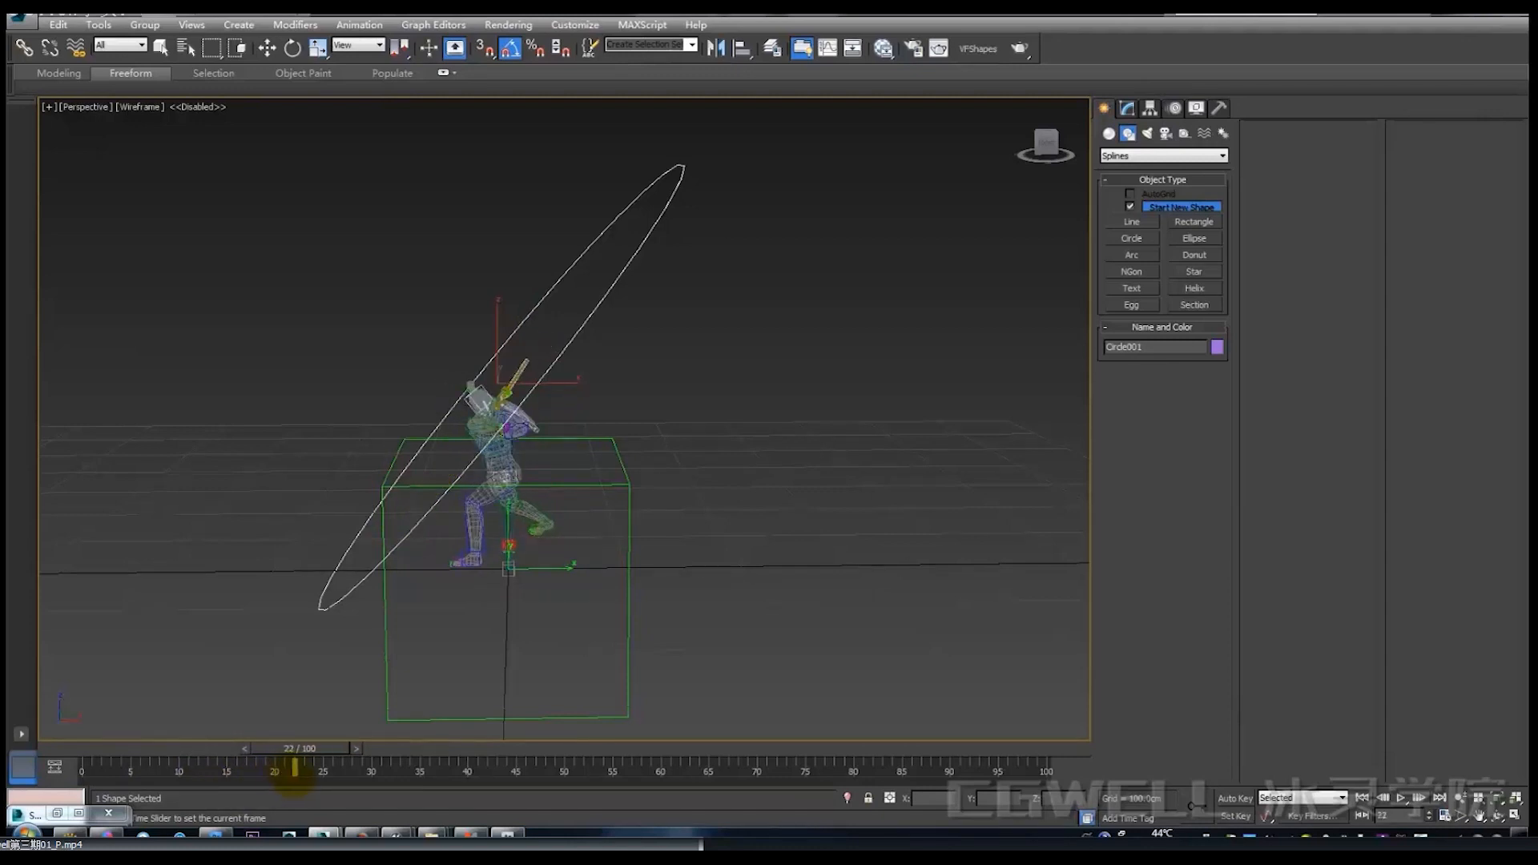
left_click_drag(291, 773, 213, 791)
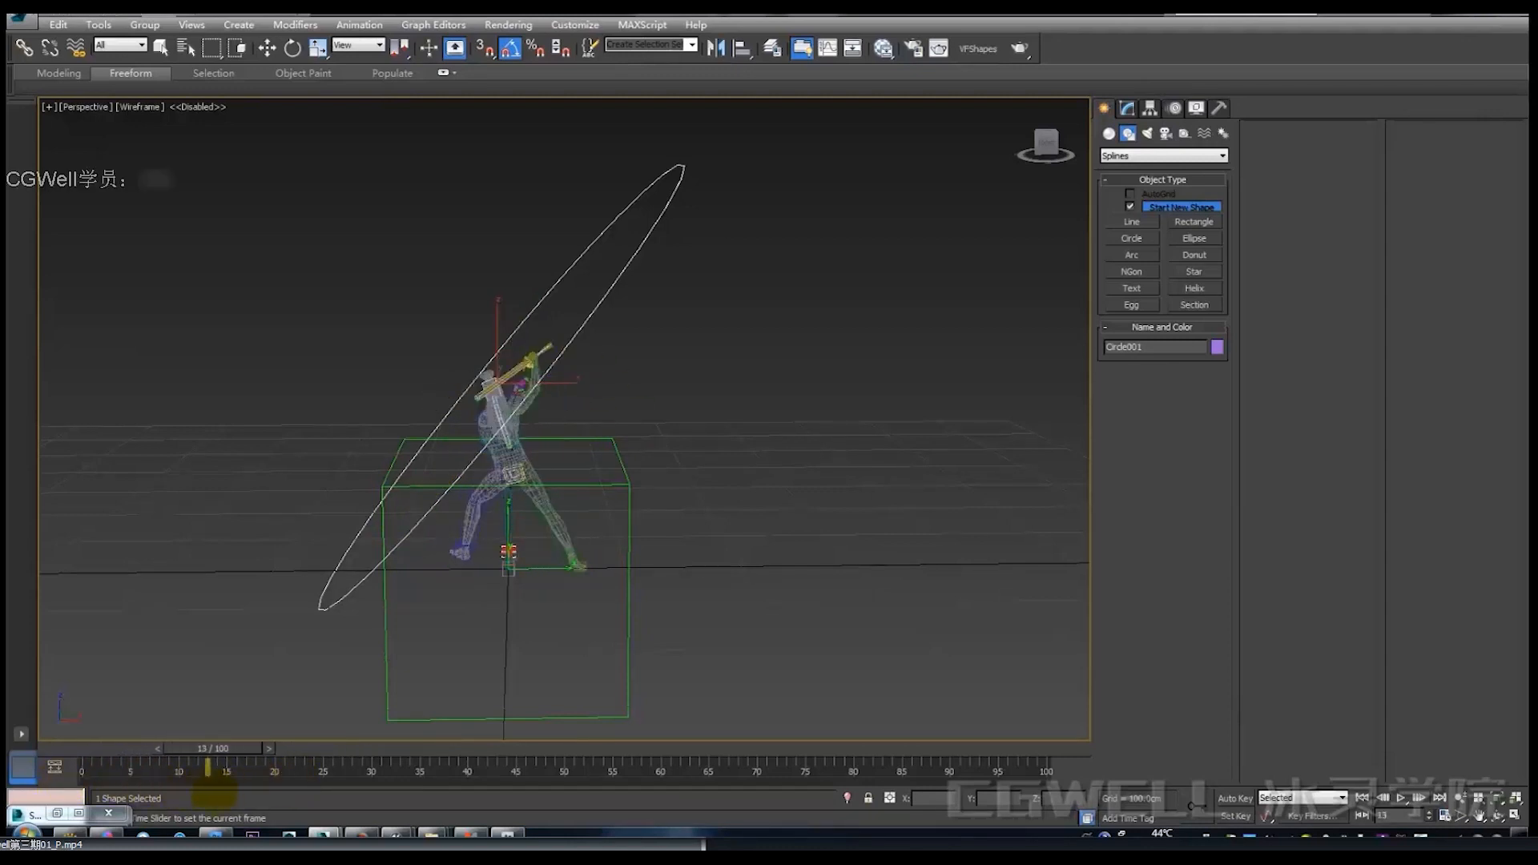
key("e")
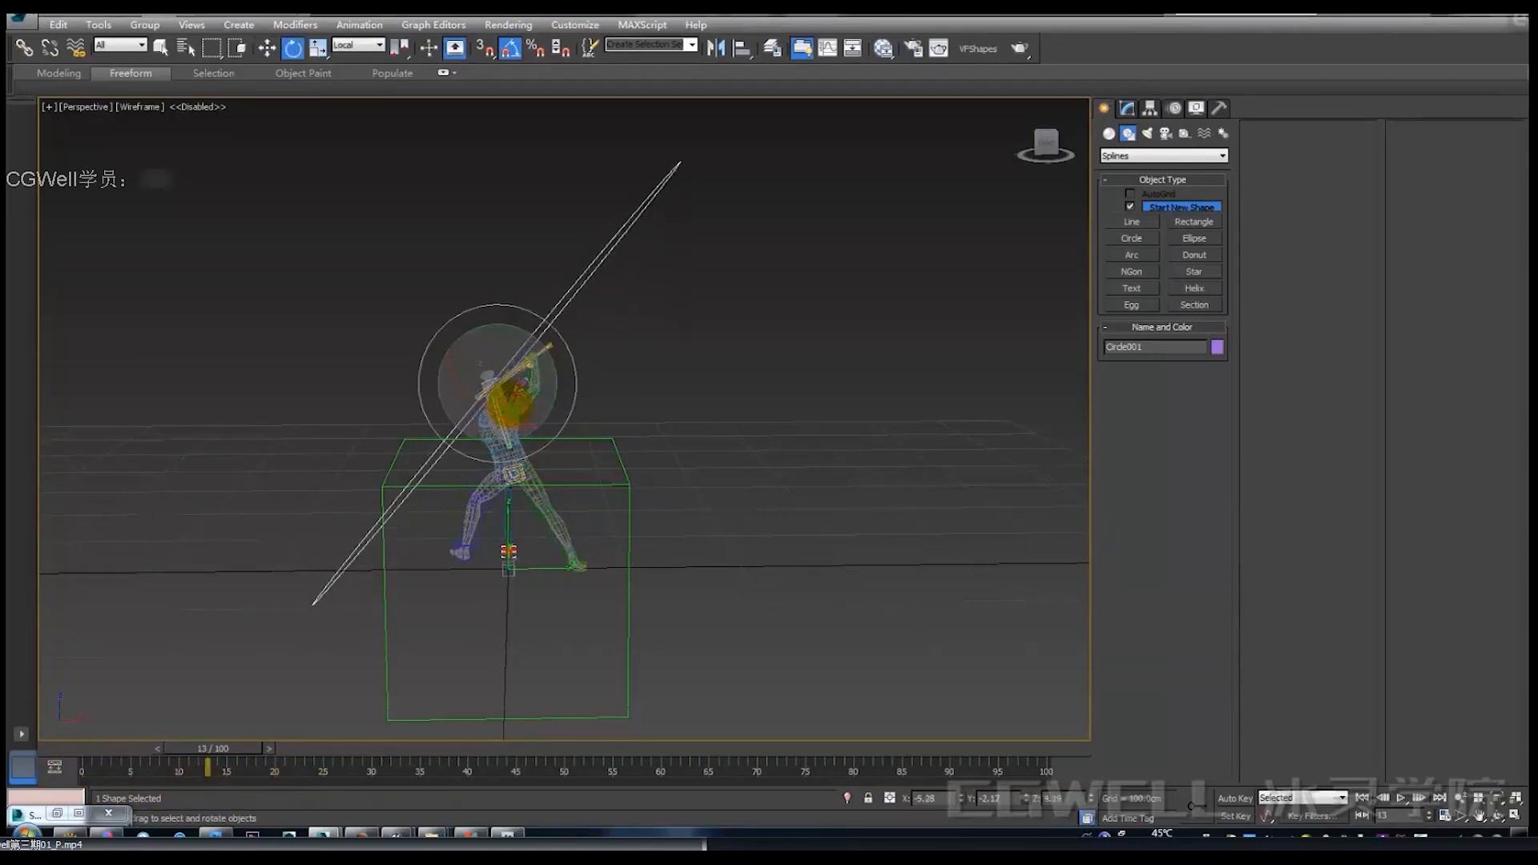
left_click_drag(515, 412, 559, 391)
Move the circle along the Y axis to about 47 cm so that it centres on the character.
key("w")
middle_click_drag(581, 404, 722, 426, "alt")
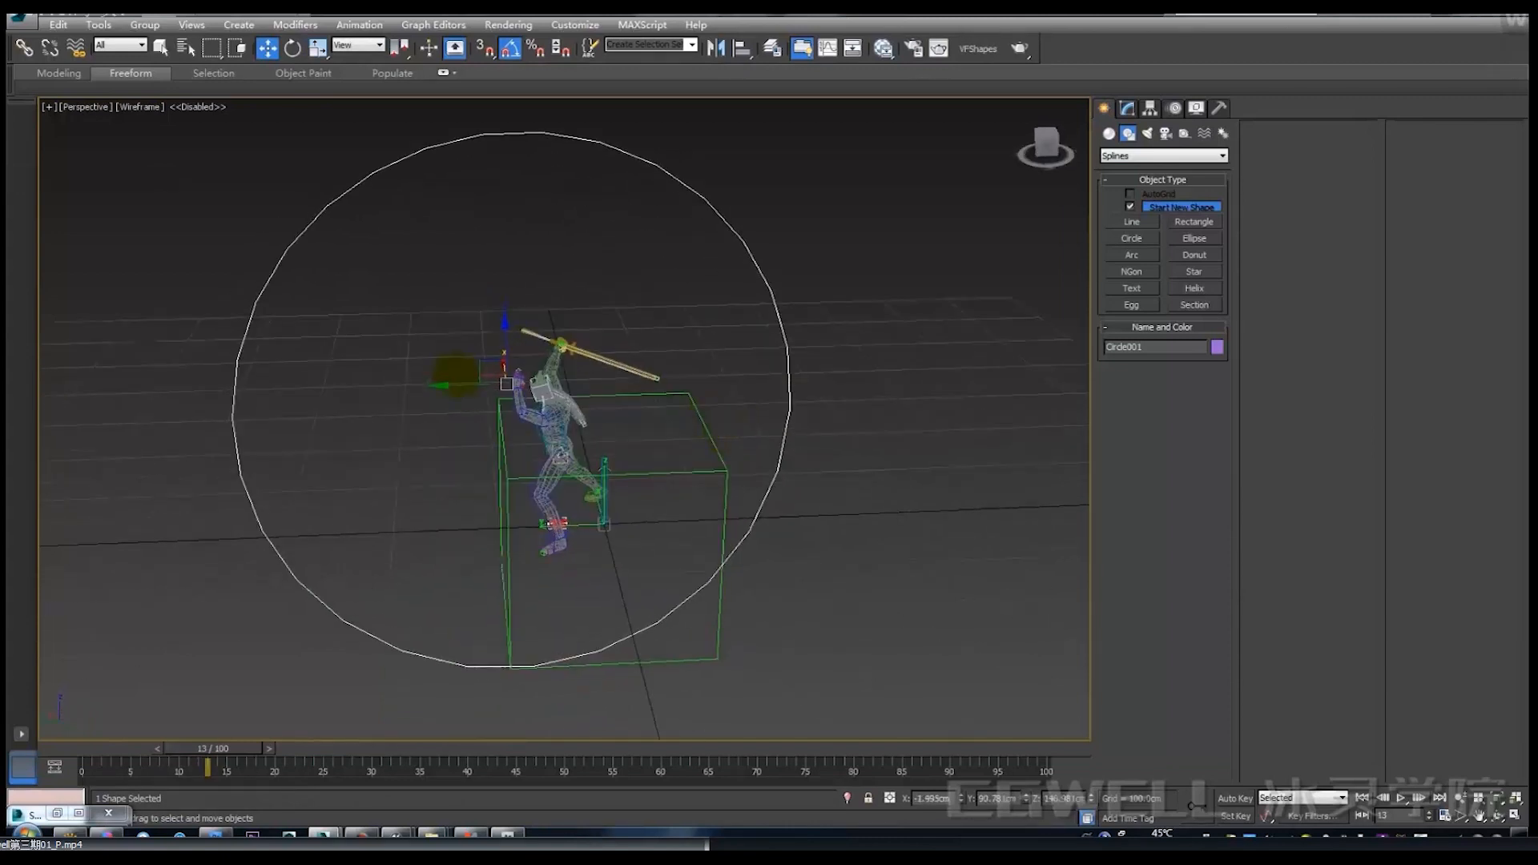
left_click_drag(455, 389, 505, 392)
middle_click_drag(567, 422, 675, 428, "alt")
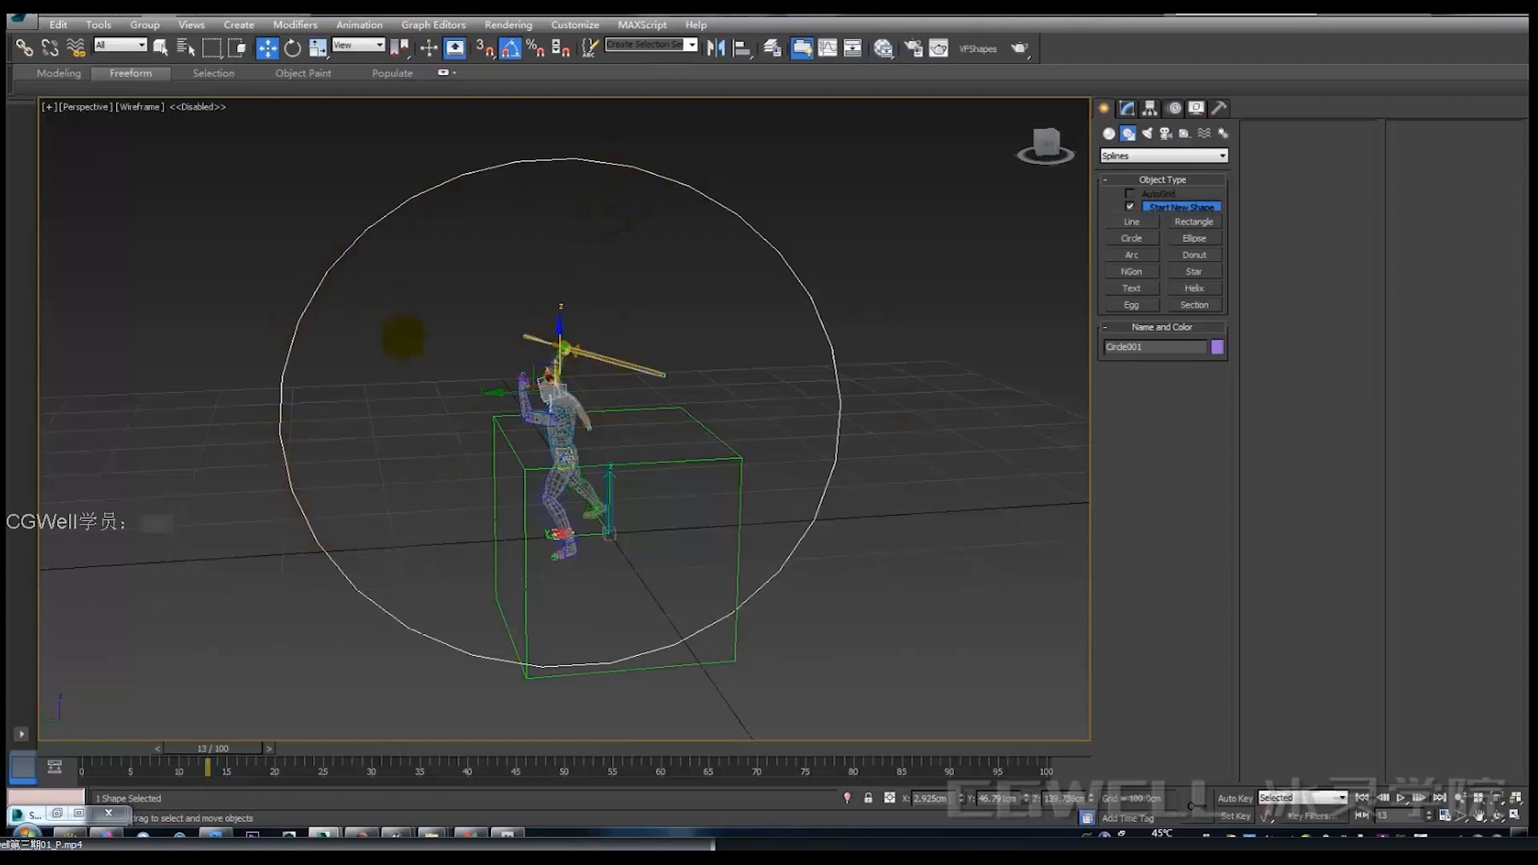
Reduce the circle's radius to about 231 cm, comparing it with the sword's reach up to frame 16.
left_click(1128, 107)
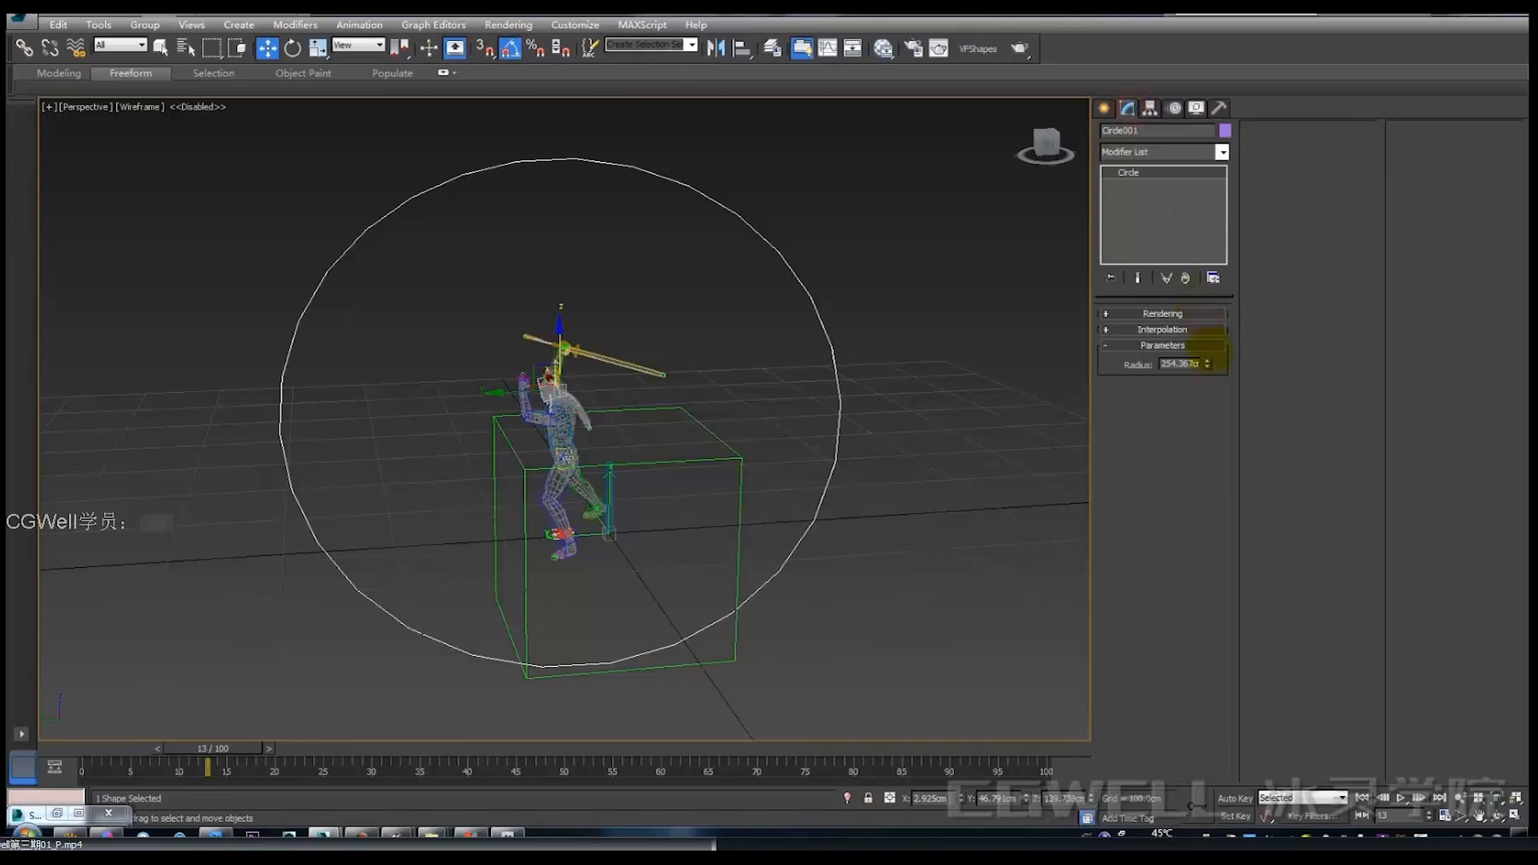
left_click_drag(1206, 362, 1208, 375)
middle_click_drag(750, 409, 626, 411, "alt")
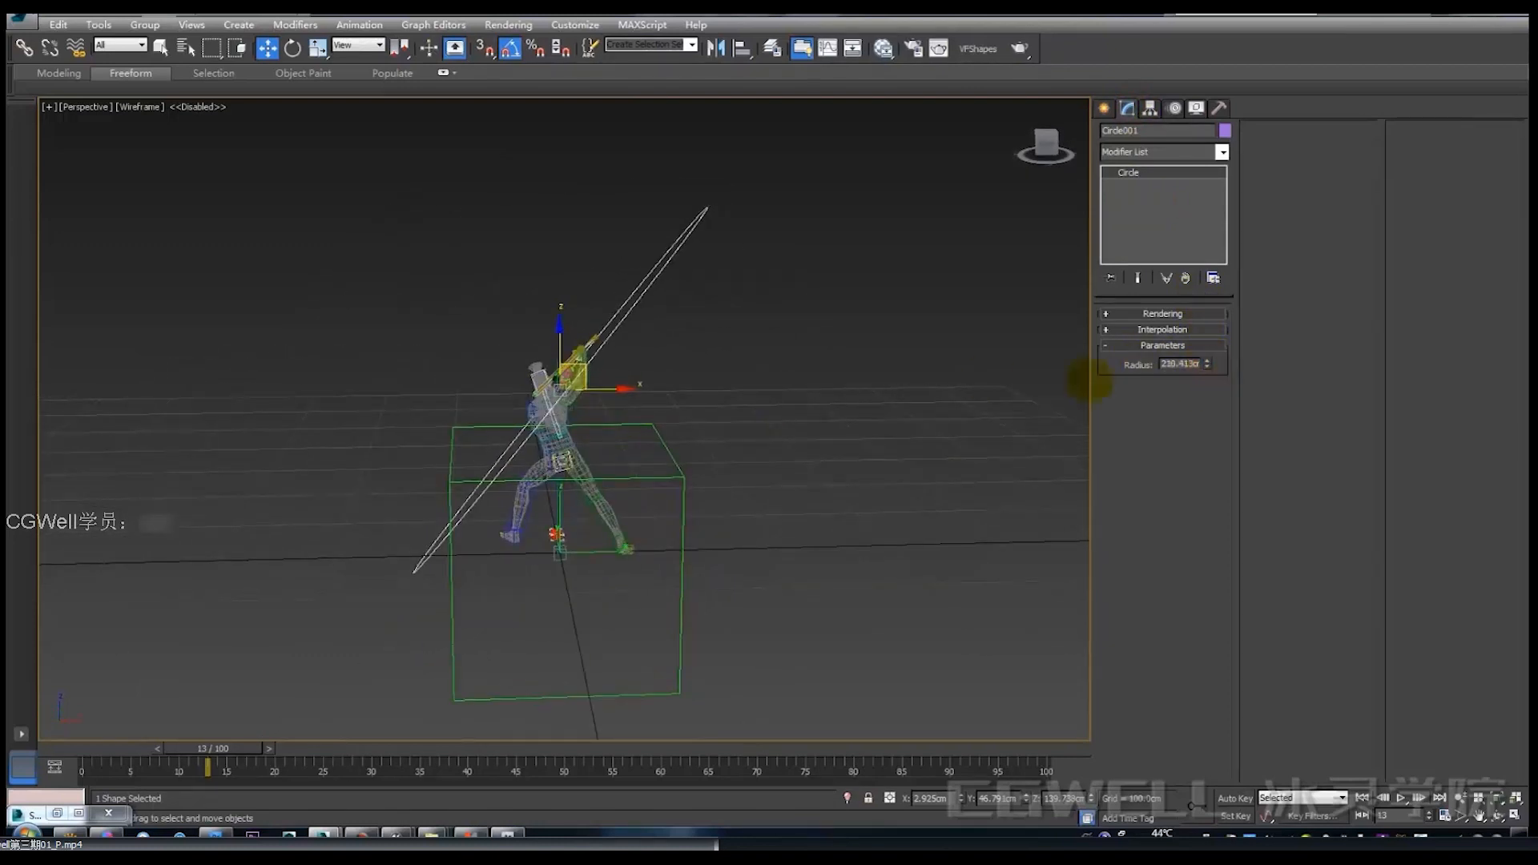
middle_click_drag(1090, 385, 589, 529, "alt")
left_click_drag(192, 779, 258, 741)
middle_click_drag(476, 509, 510, 529, "alt")
left_click_drag(1206, 369, 1204, 355)
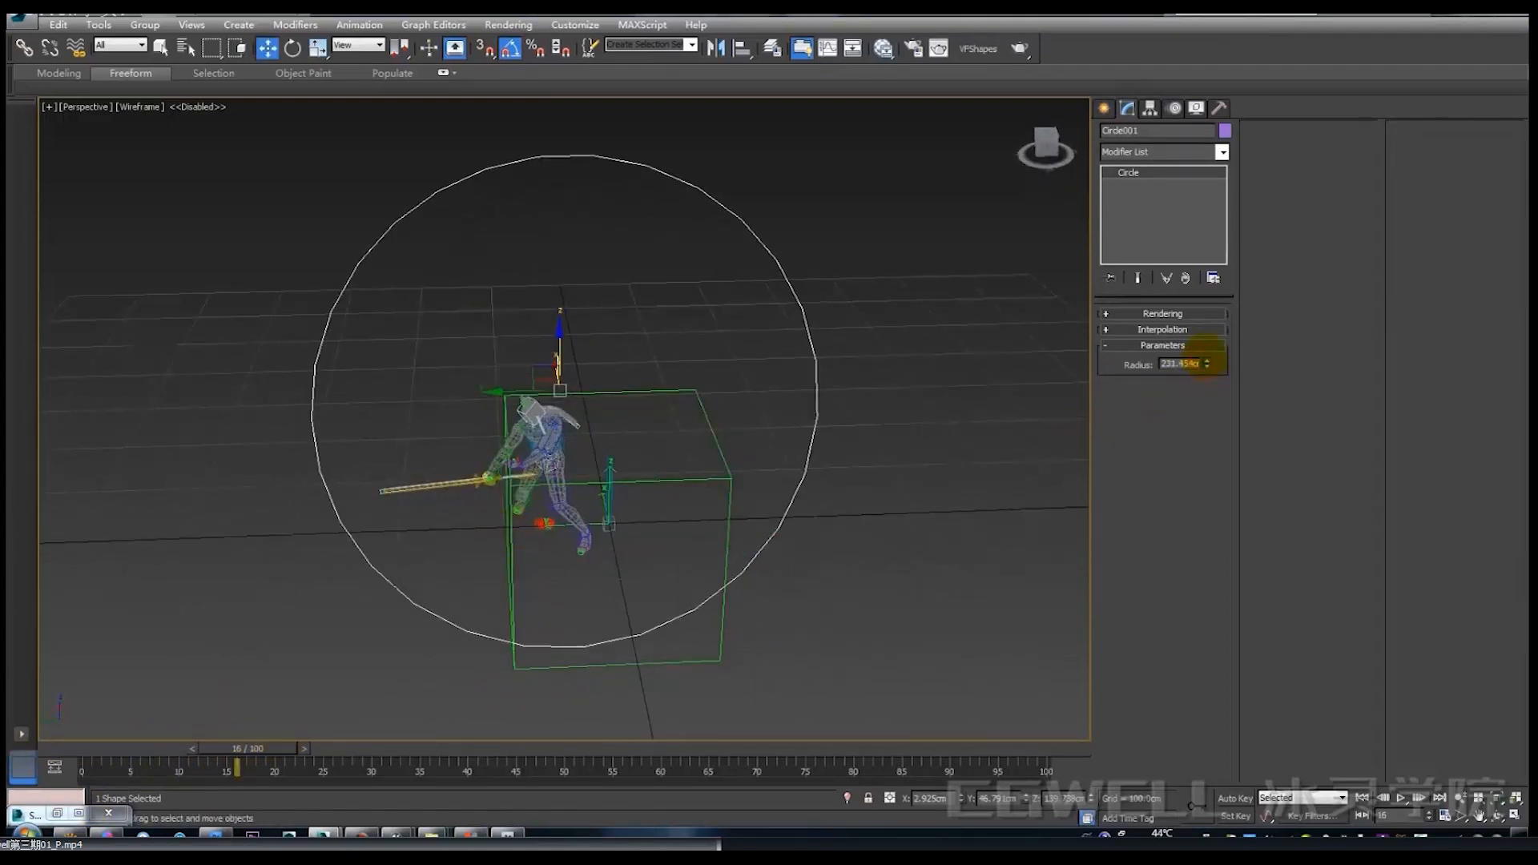
Fine-tune the circle's local rotation at frame 16 and inspect its tilt against the character from several angles.
middle_click_drag(629, 500, 402, 483, "alt")
left_click_drag(589, 426, 600, 425)
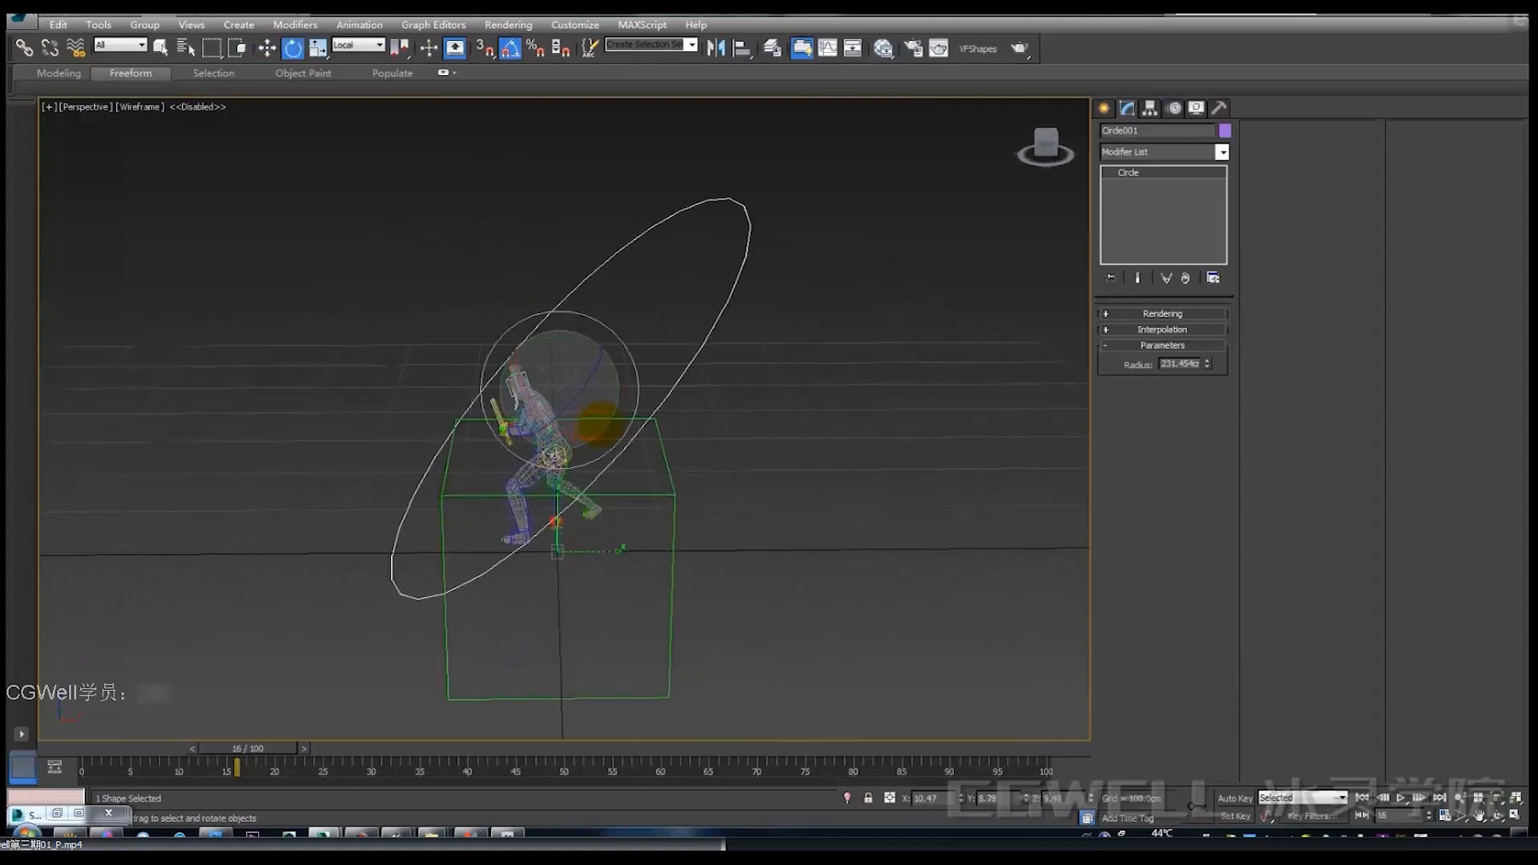
middle_click_drag(604, 423, 609, 473, "alt")
middle_click_drag(440, 704, 465, 675, "alt")
Compare the circle with the sword around frames 15 to 17 and shift it back along the X axis.
left_click_drag(278, 747, 253, 747)
left_click_drag(617, 382, 576, 351)
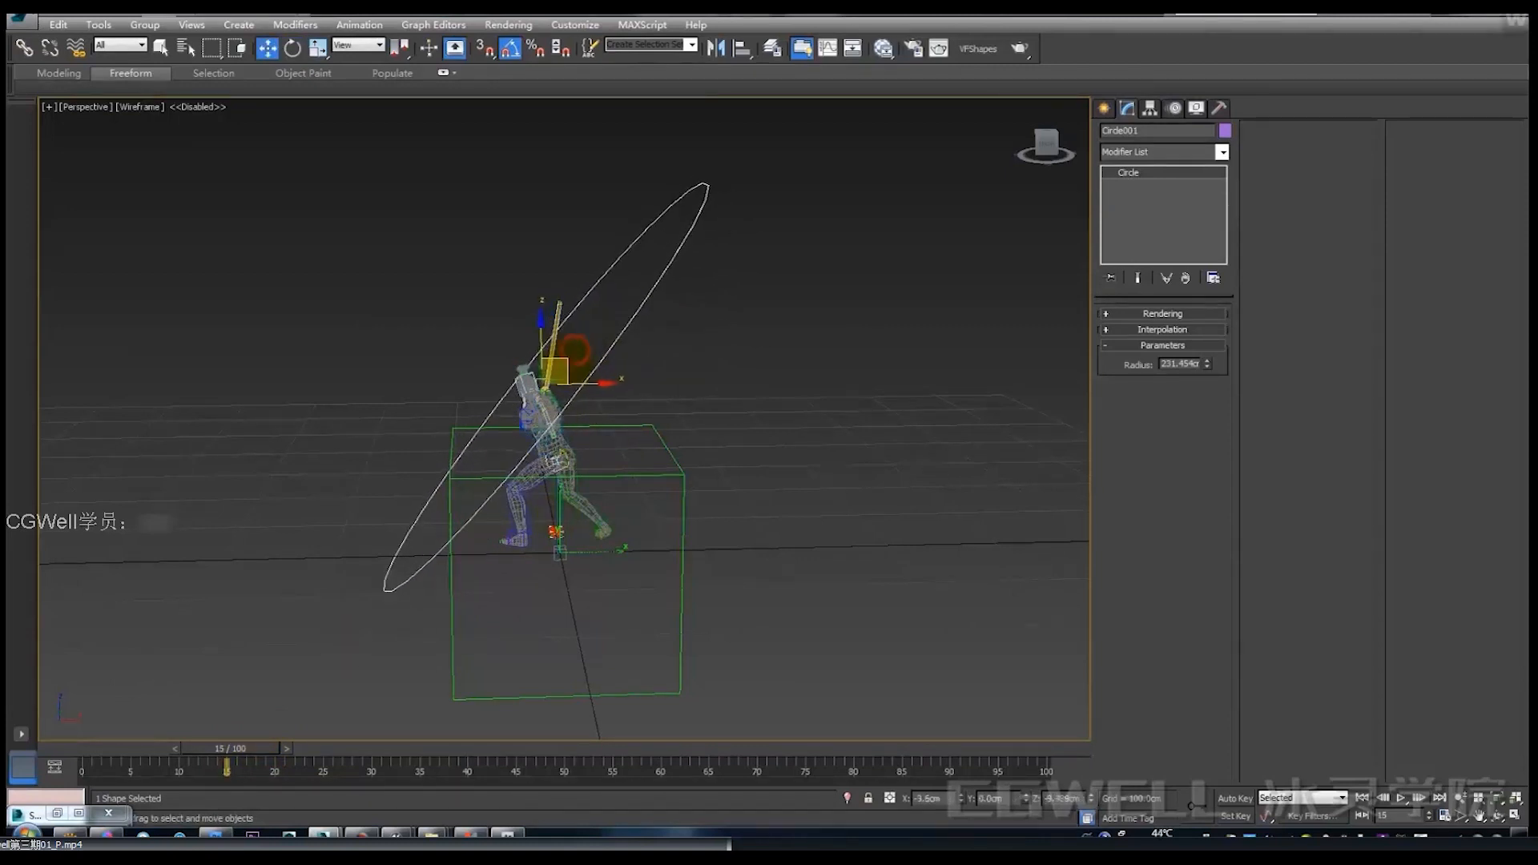
left_click_drag(121, 749, 203, 754)
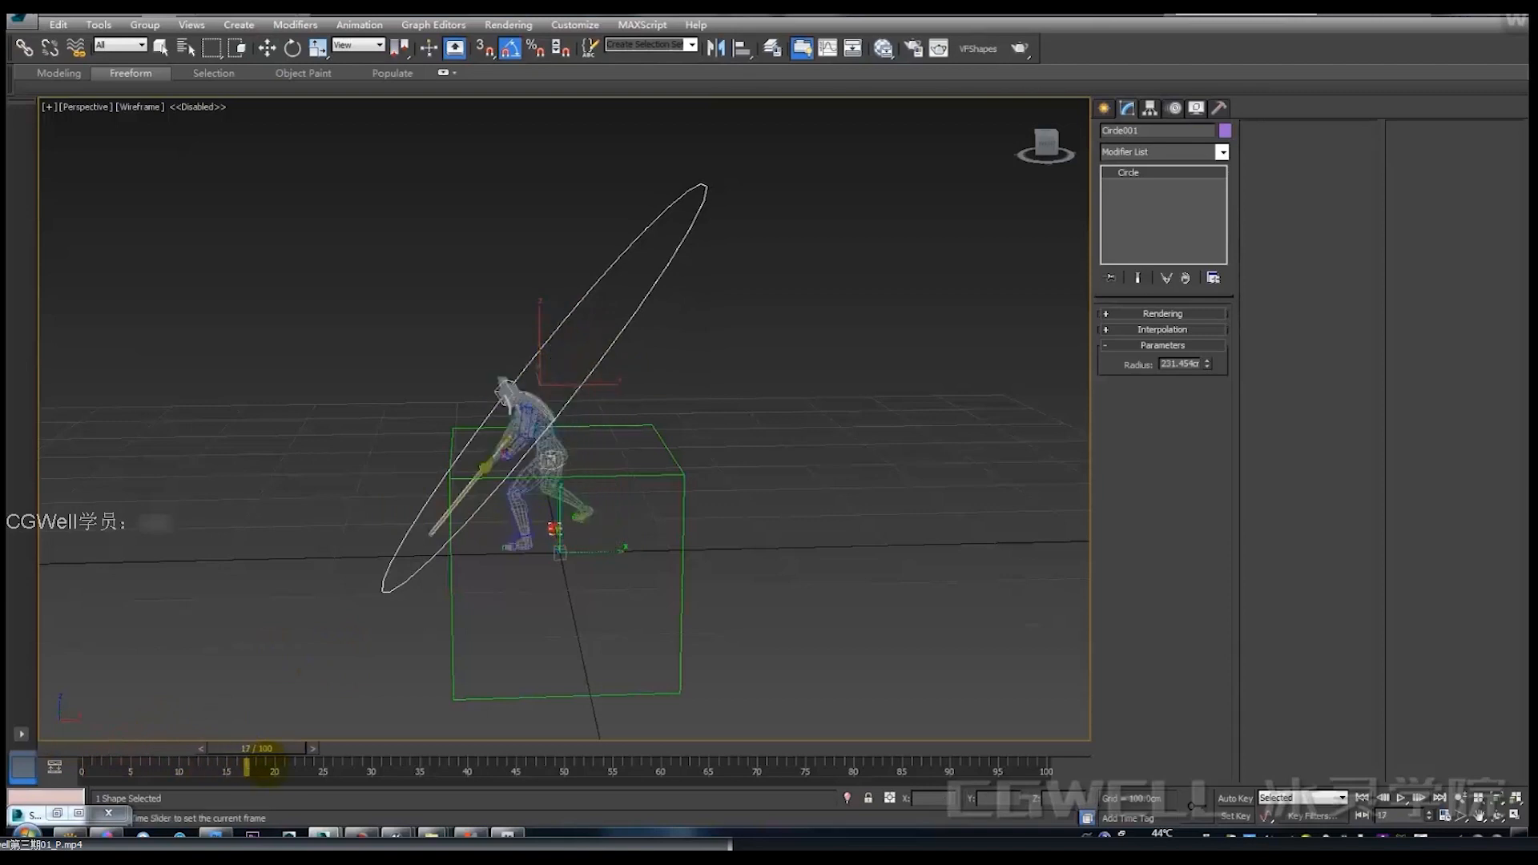
left_click_drag(597, 385, 586, 384)
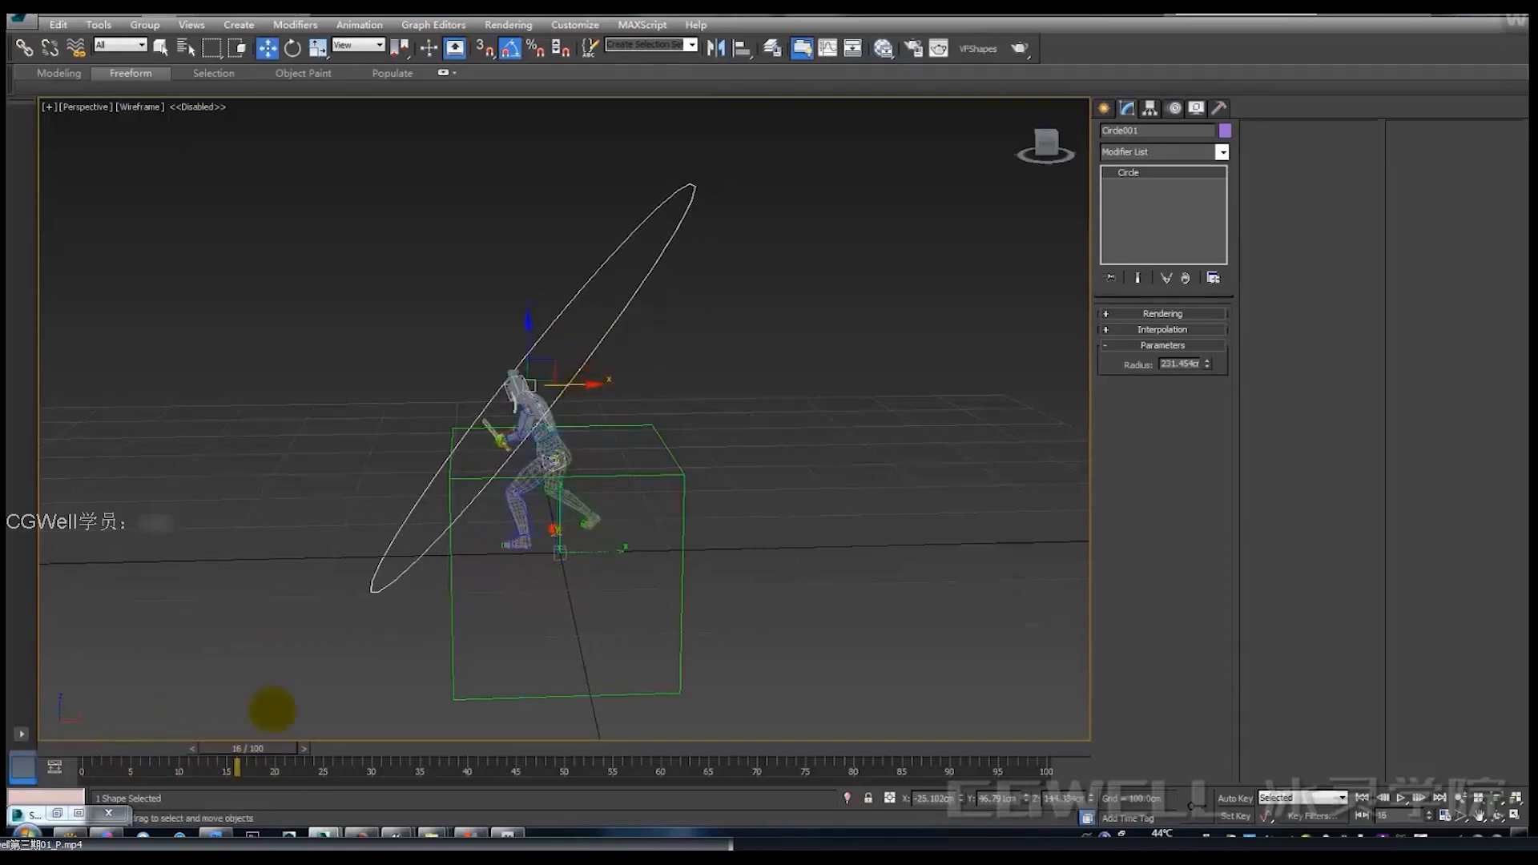
left_click_drag(90, 751, 196, 758)
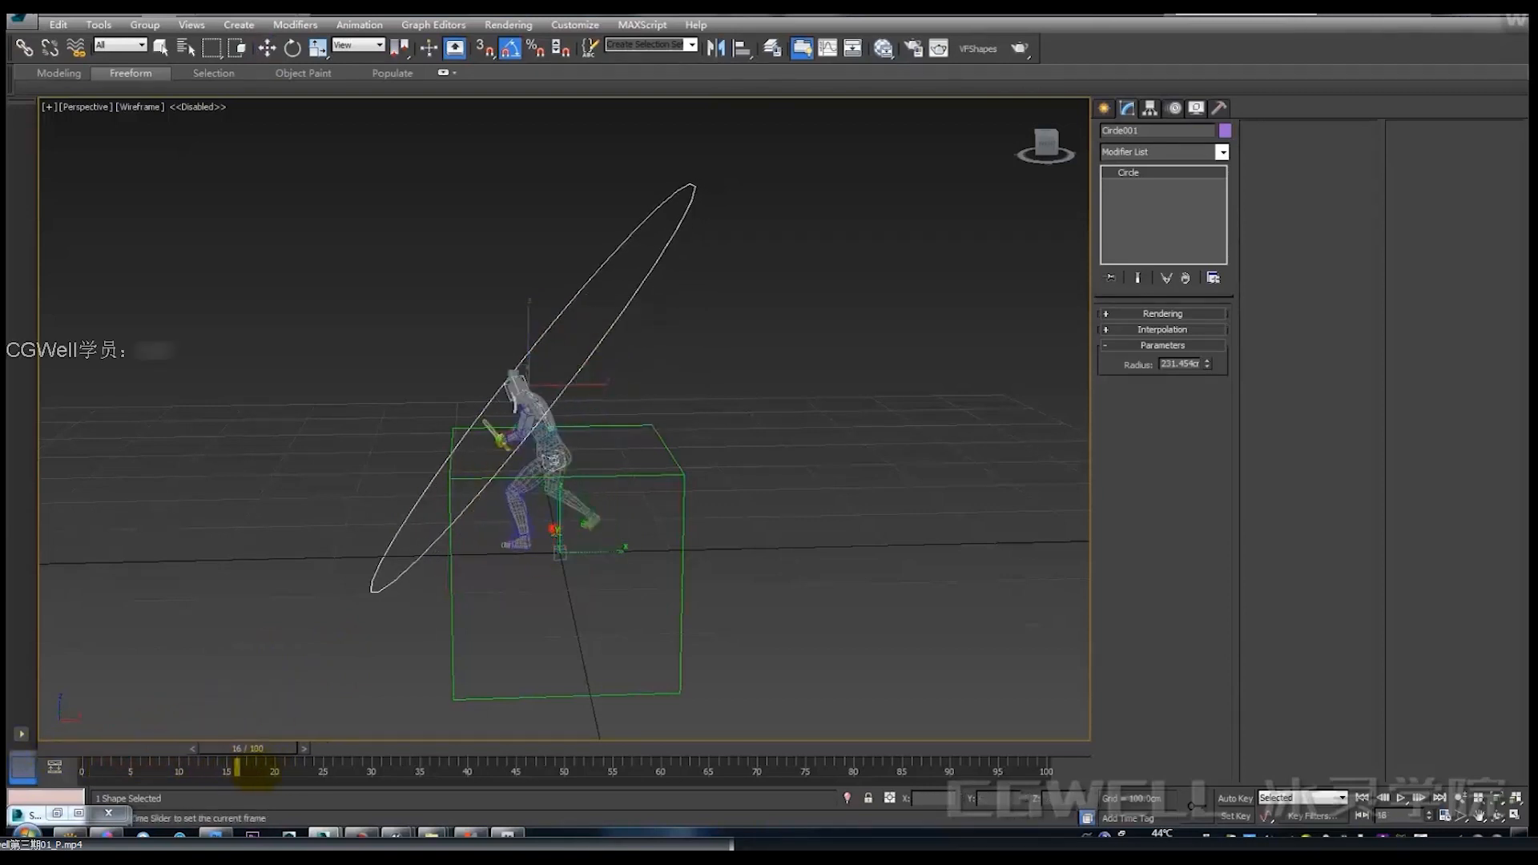
Tilt the circle more steeply, move it to about X -32 cm, and check the fit through frame 25.
left_click_drag(571, 347, 569, 352)
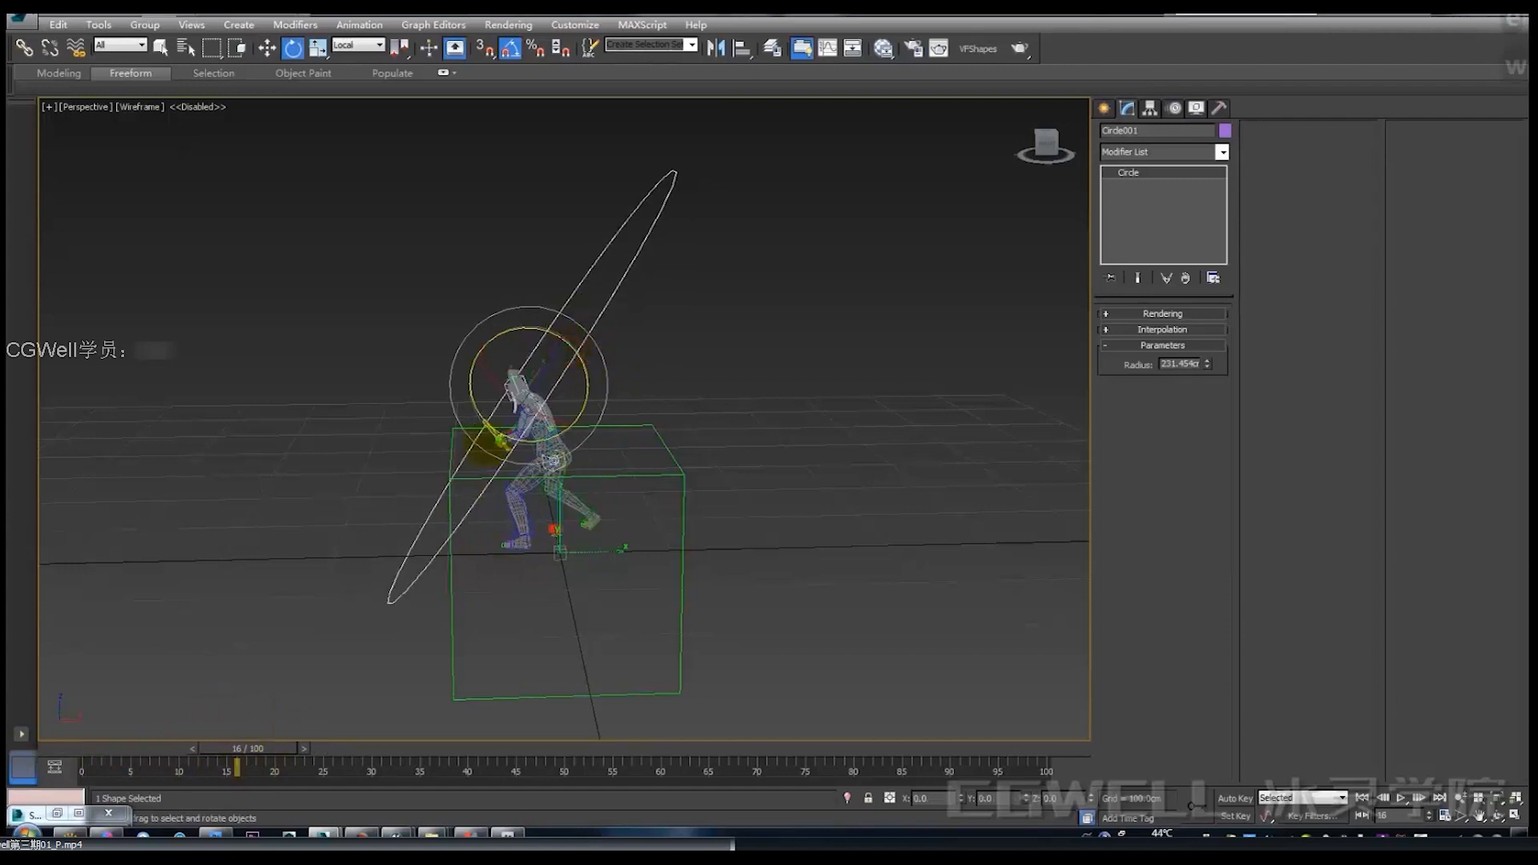
left_click_drag(170, 750, 238, 767)
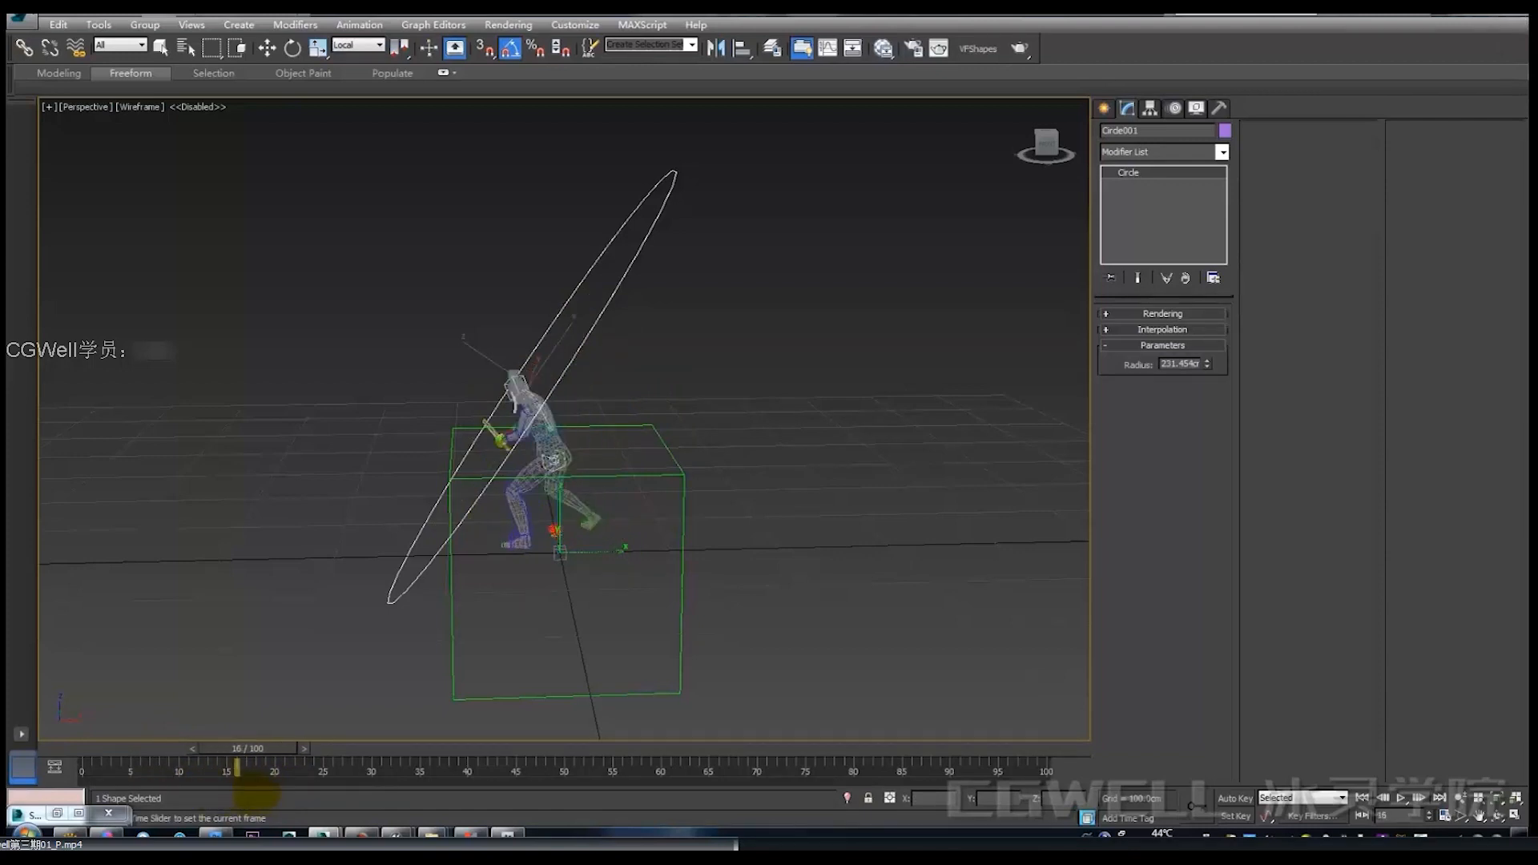
key("w")
left_click_drag(591, 388, 542, 415)
left_click_drag(118, 749, 343, 786)
middle_click_drag(357, 513, 532, 481, "alt")
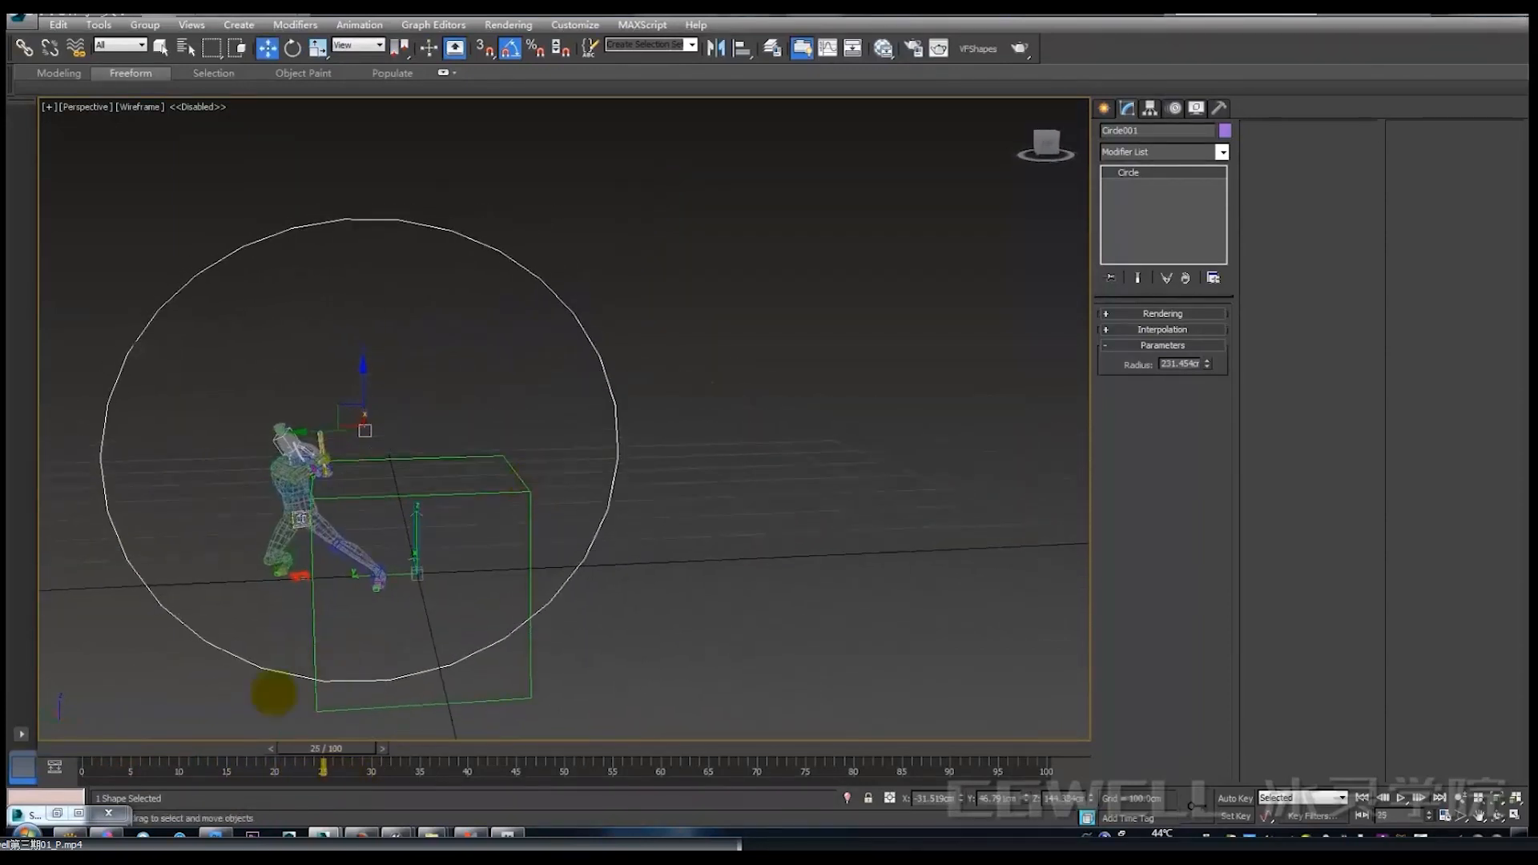
middle_click_drag(430, 612, 395, 617, "alt")
Open a Schematic View, select the Point001 helper in it, and move its window clear of the character.
left_click(853, 48)
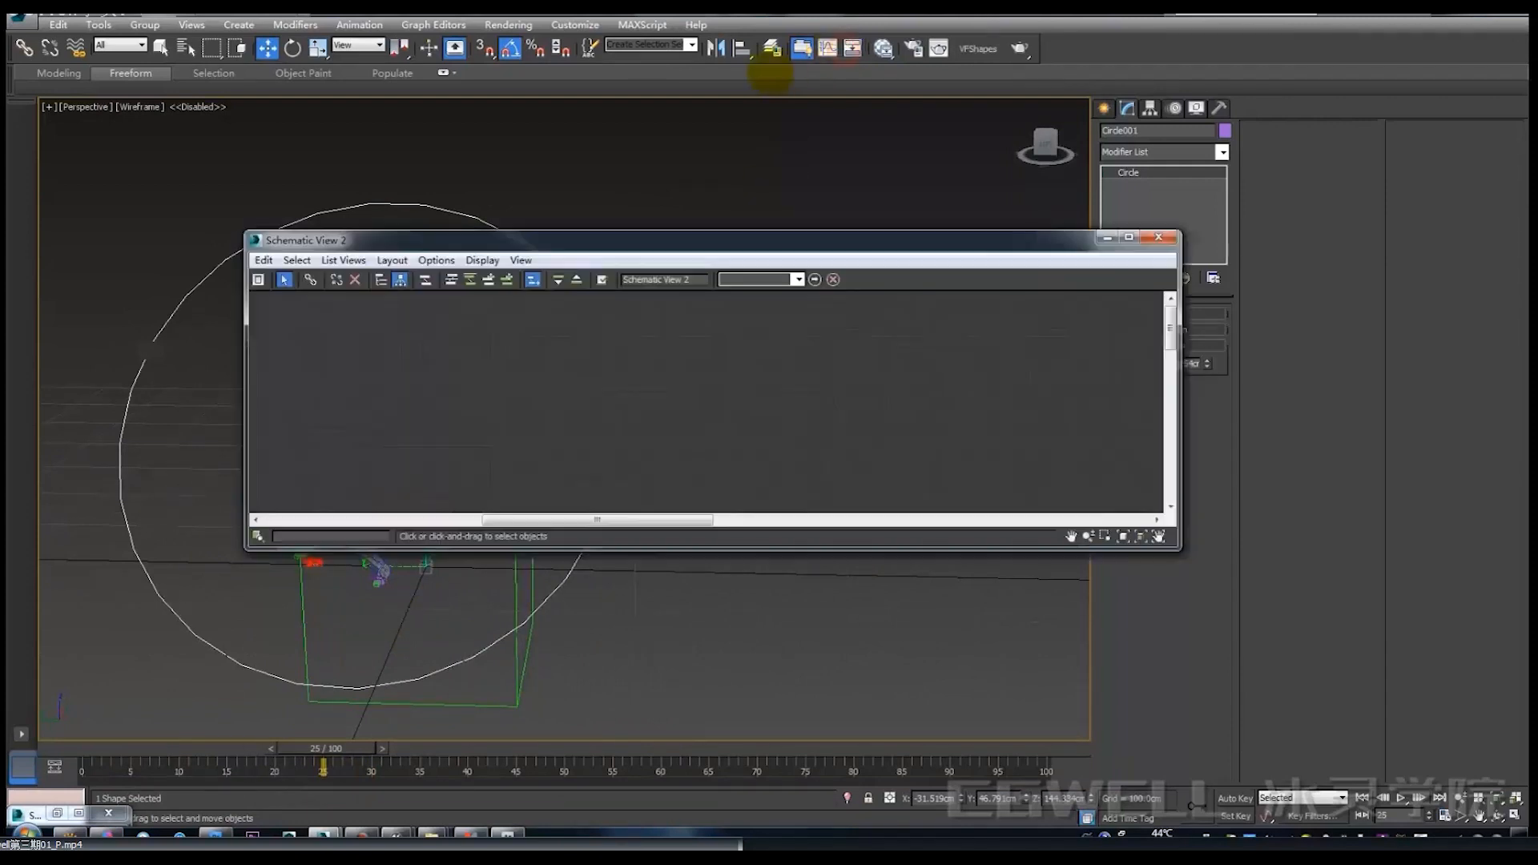
middle_click_drag(800, 329, 1164, 391)
scroll(714, 391, "down", 4)
middle_click_drag(798, 442, 983, 439)
scroll(981, 439, "up", 3)
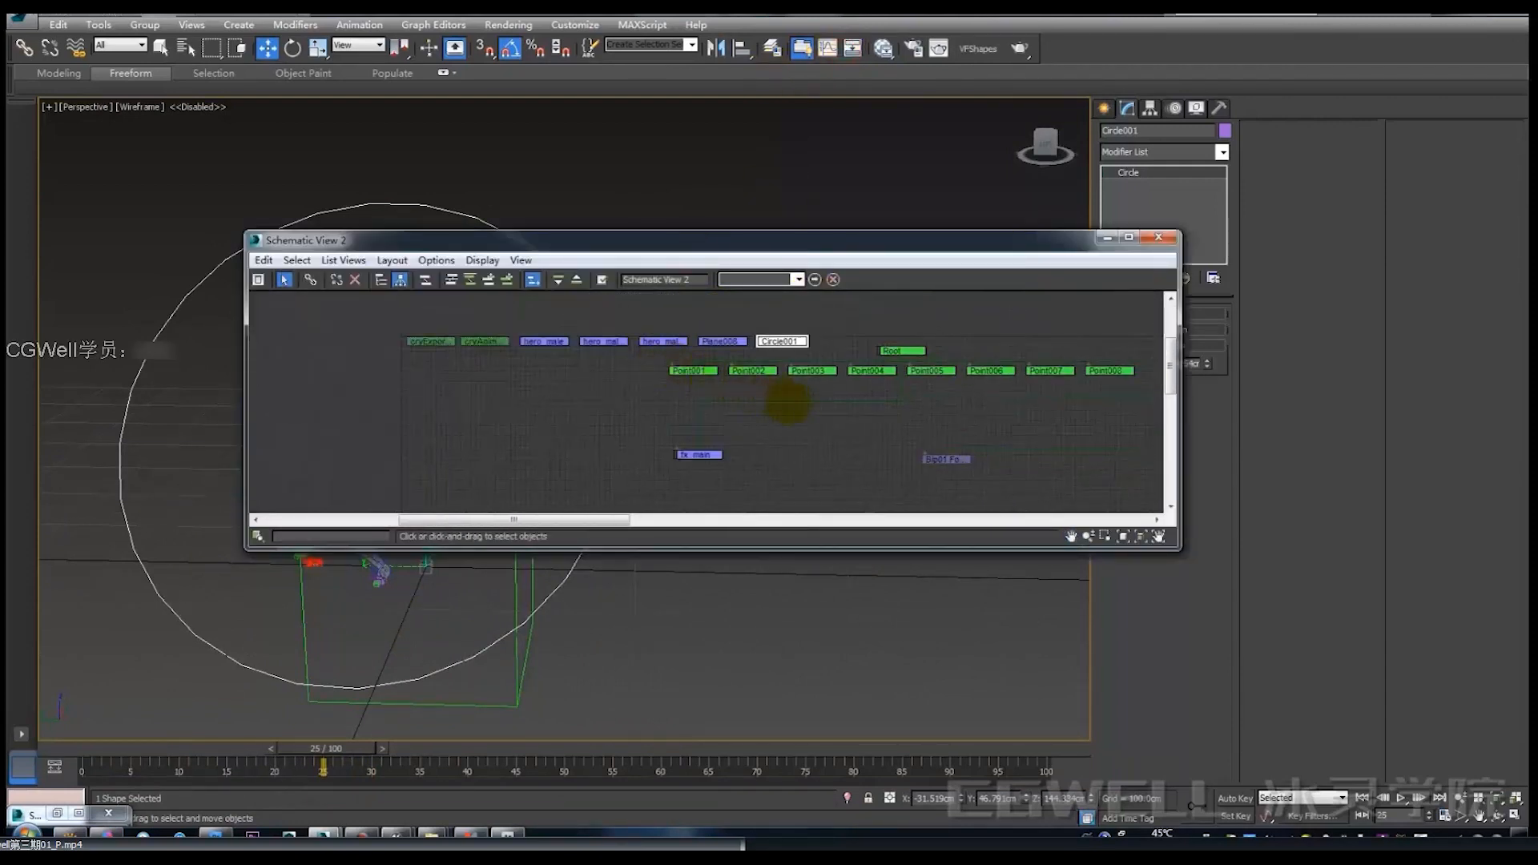
scroll(800, 405, "up", 3)
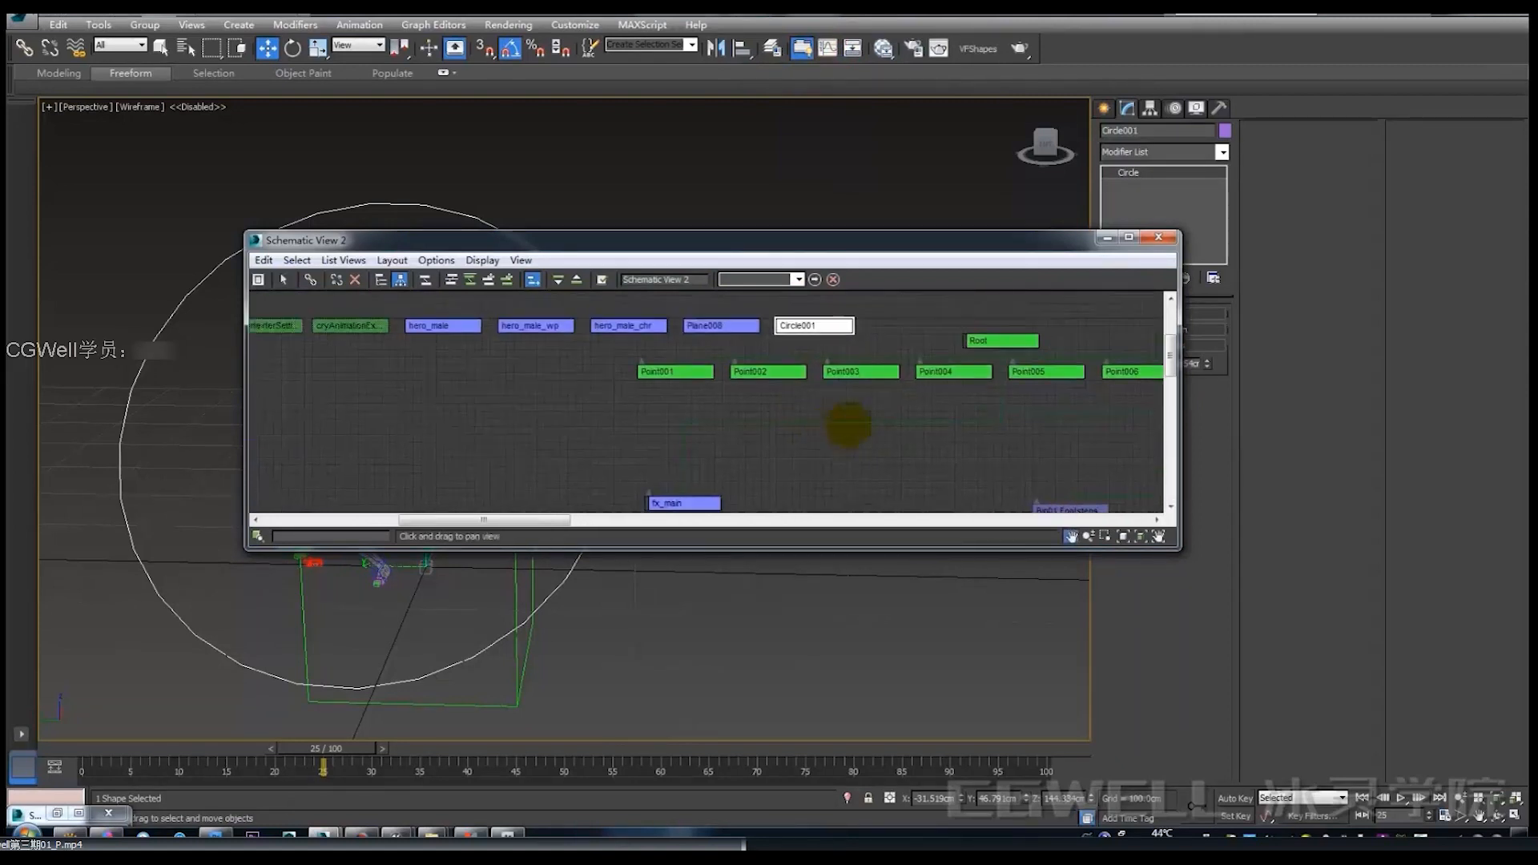
left_click(751, 386)
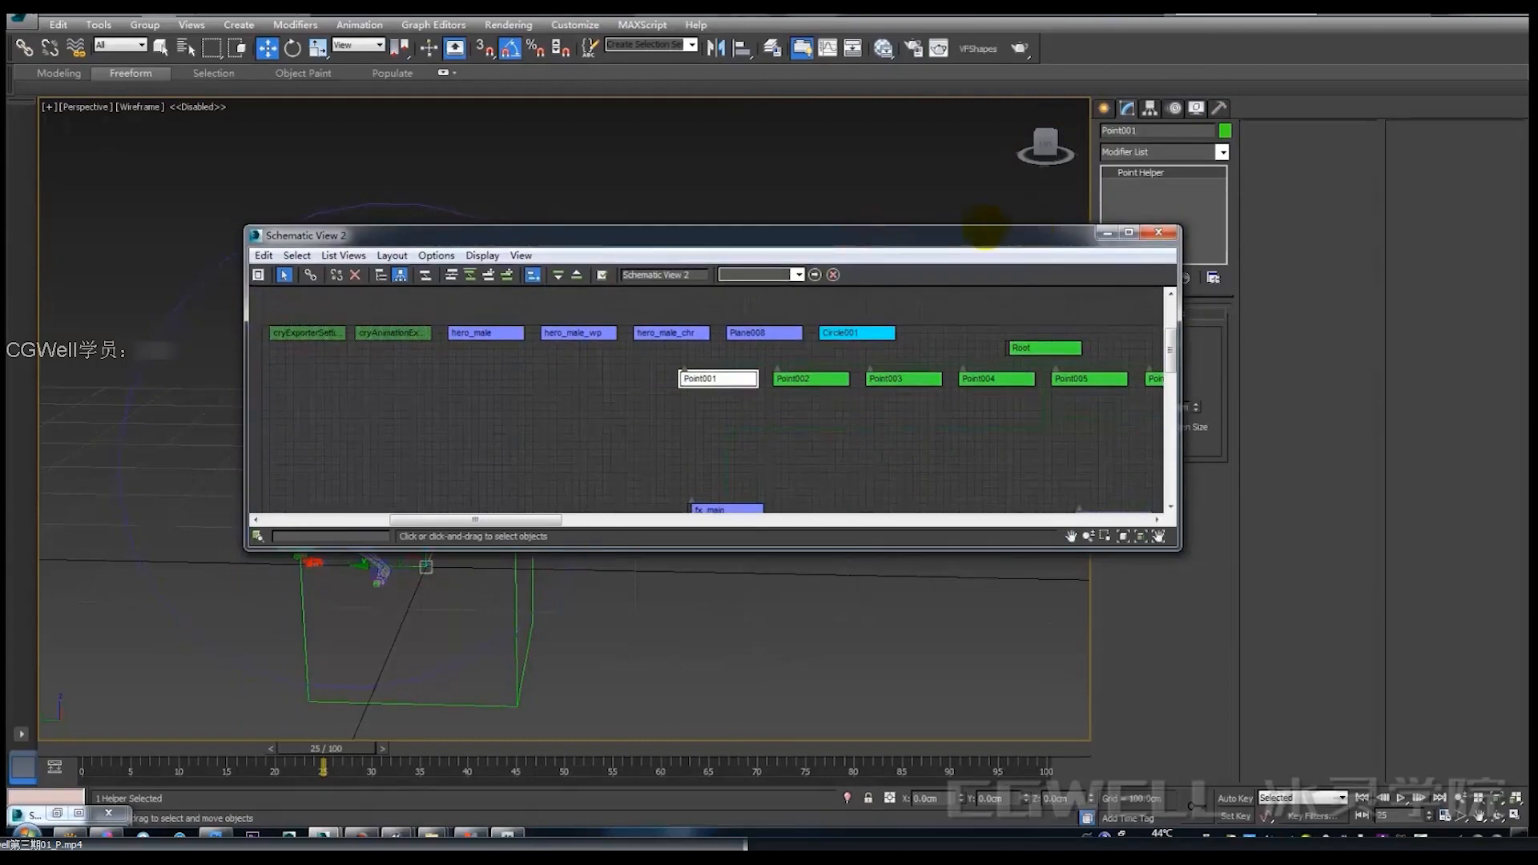
left_click_drag(929, 238, 1244, 127)
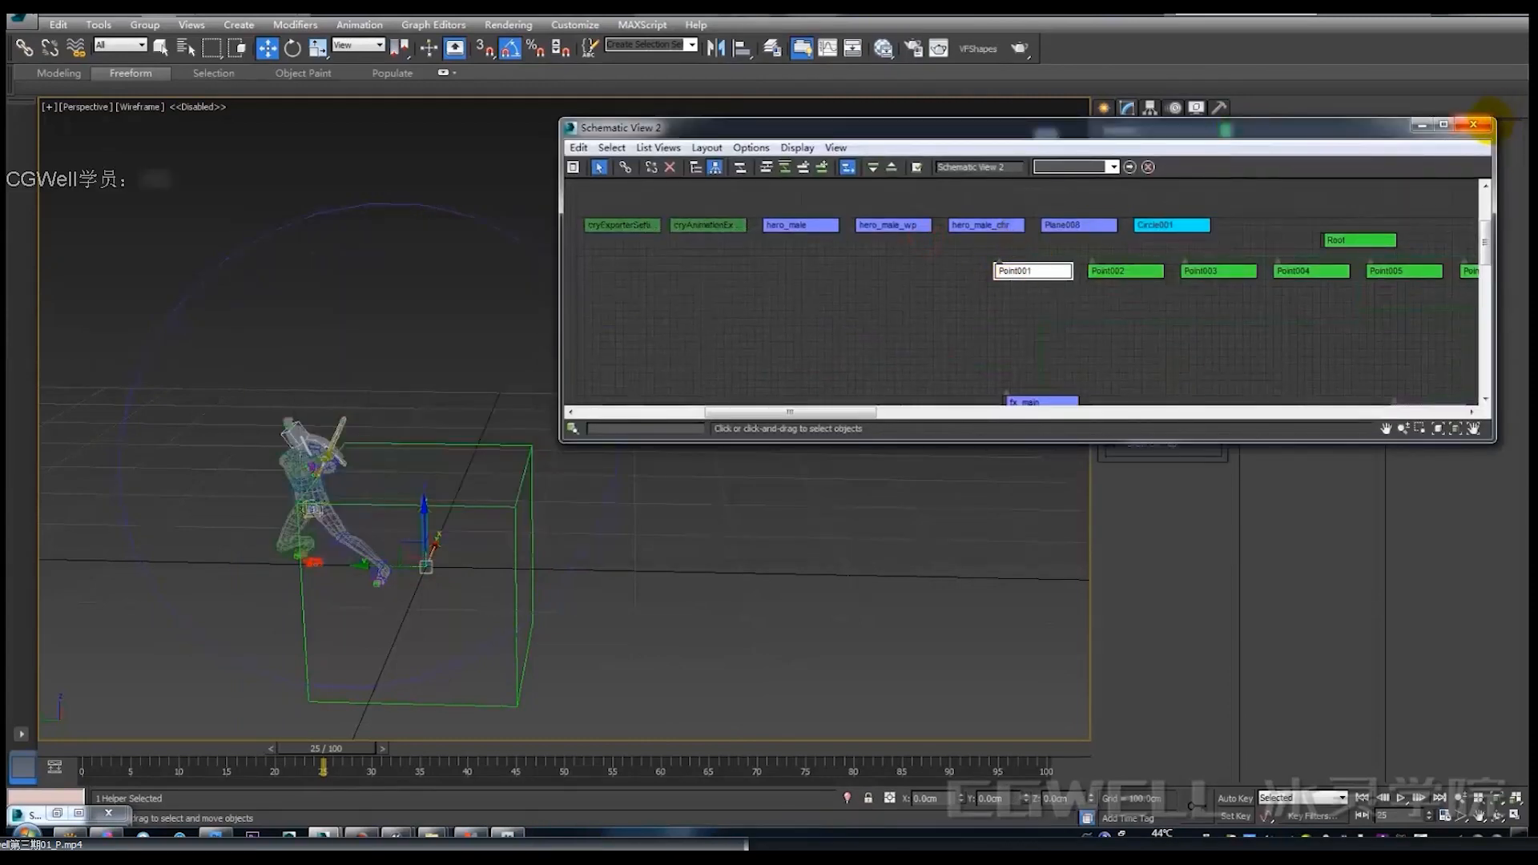
left_click_drag(1356, 127, 1529, 445)
Align Point001 to Circle001's pivot in position and local orientation, and inspect its placement around the character.
middle_click_drag(771, 399, 612, 427, "alt")
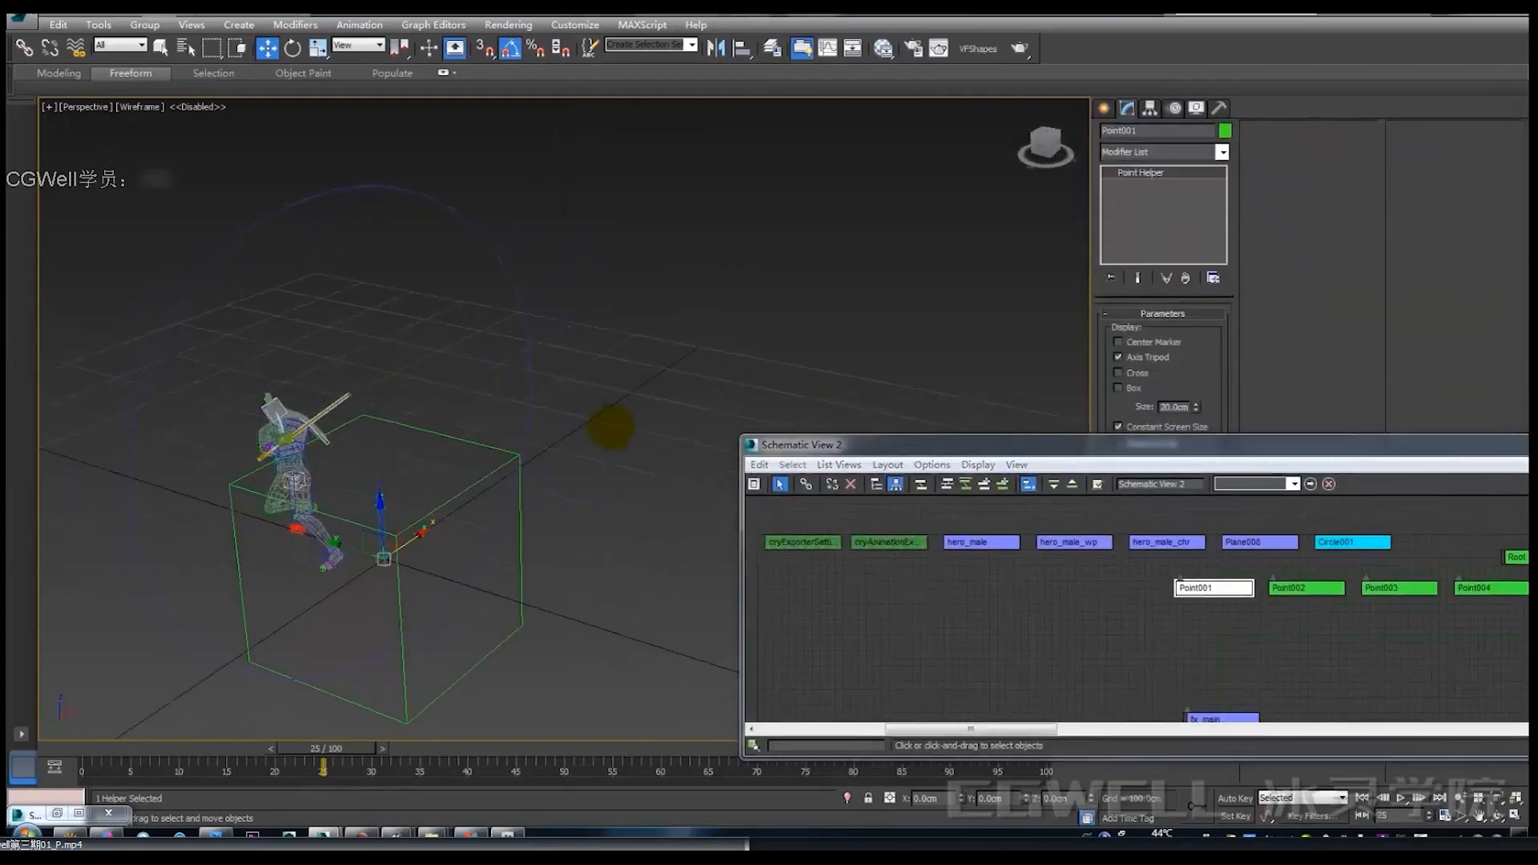
left_click(740, 46)
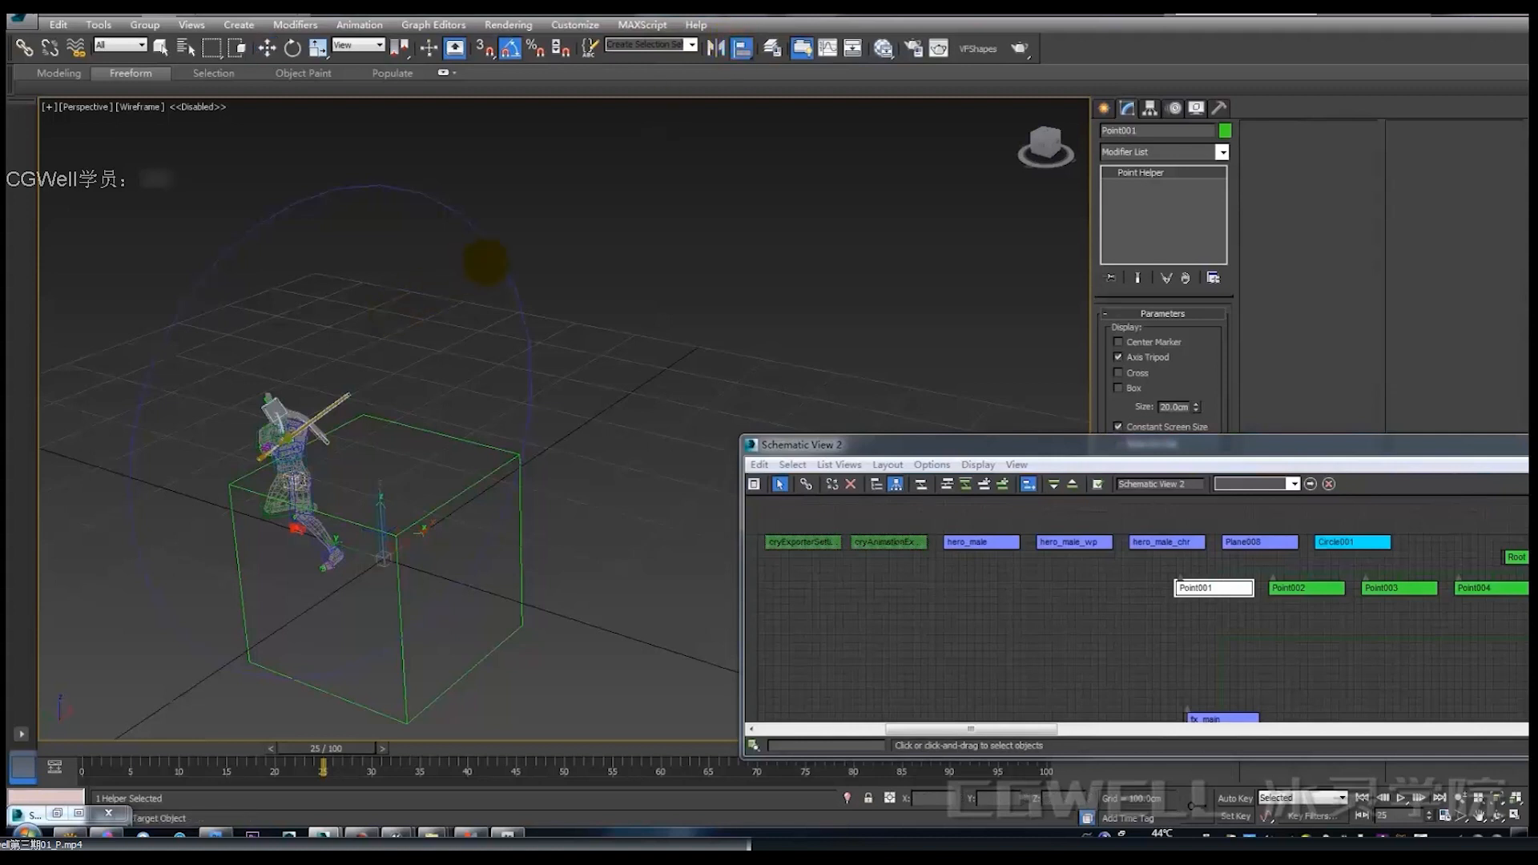
left_click(497, 257)
left_click(715, 464)
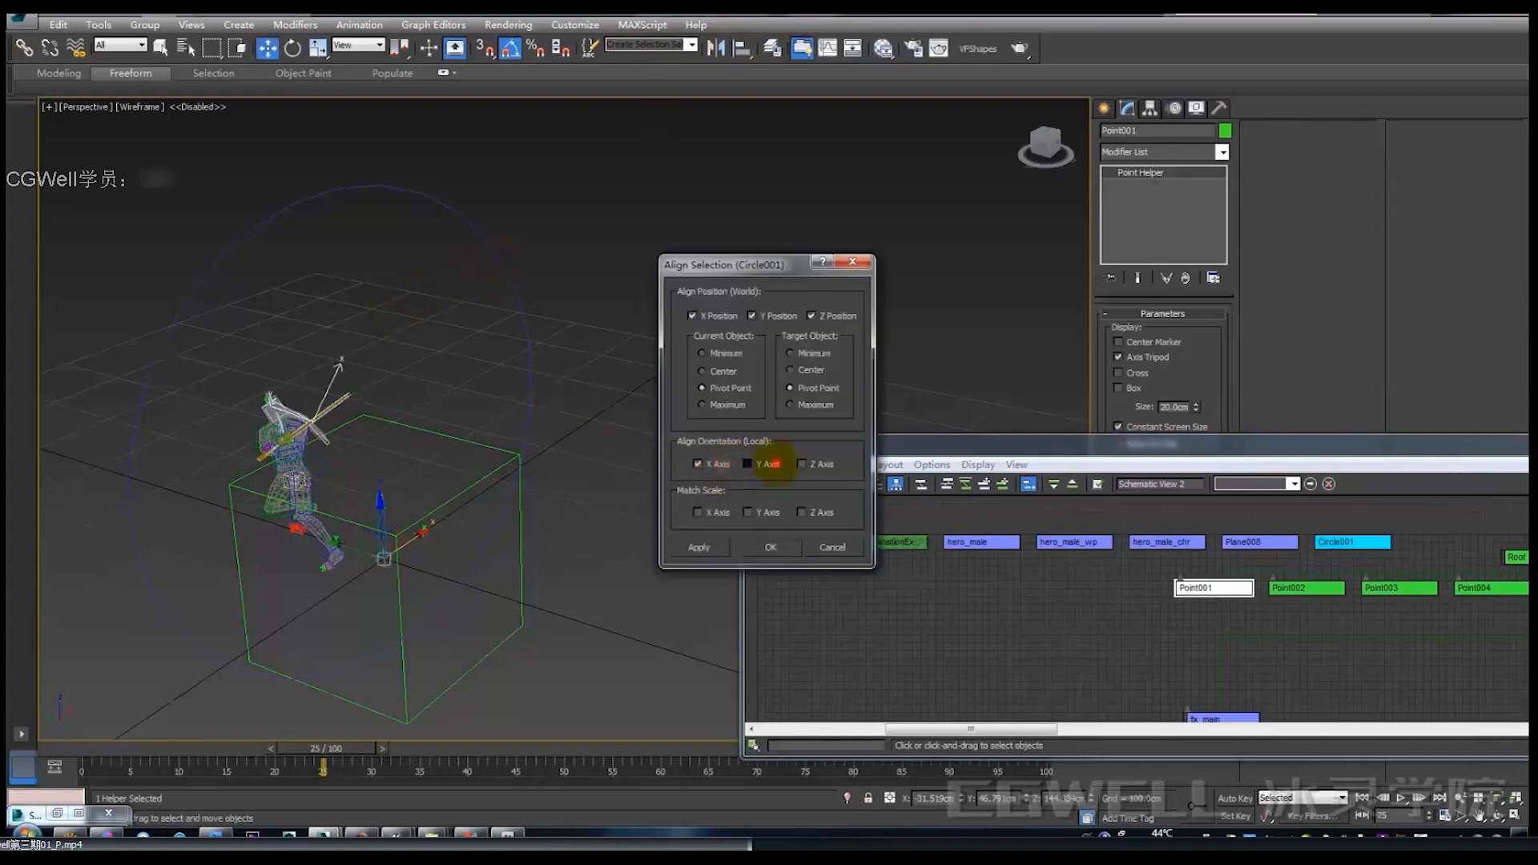
left_click(773, 547)
middle_click_drag(841, 405, 793, 251, "alt")
middle_click_drag(462, 362, 395, 224, "alt")
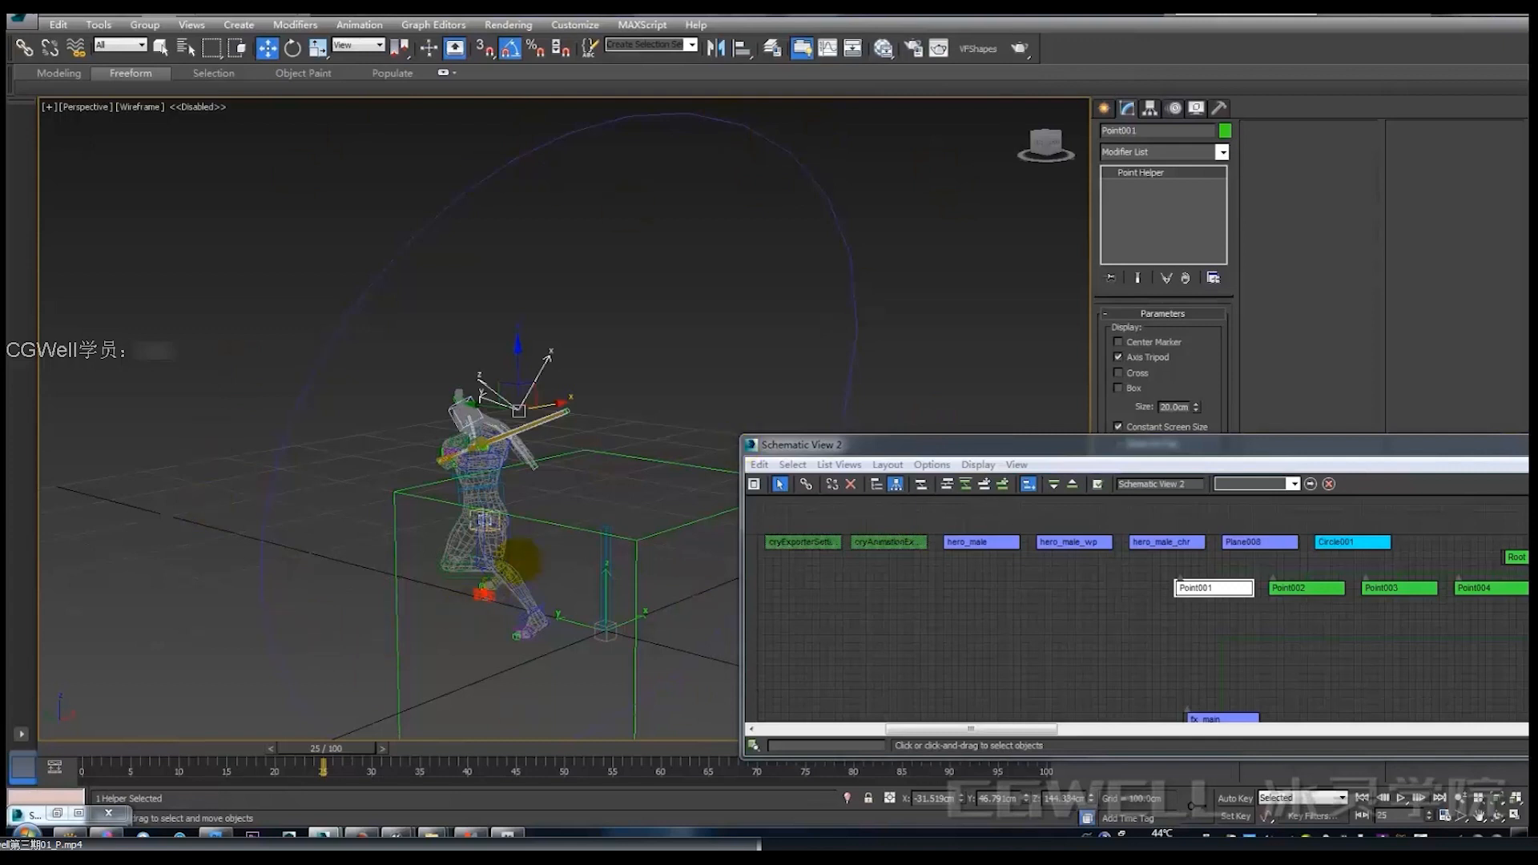
middle_click_drag(556, 484, 456, 521, "alt")
middle_click_drag(480, 481, 545, 481, "alt")
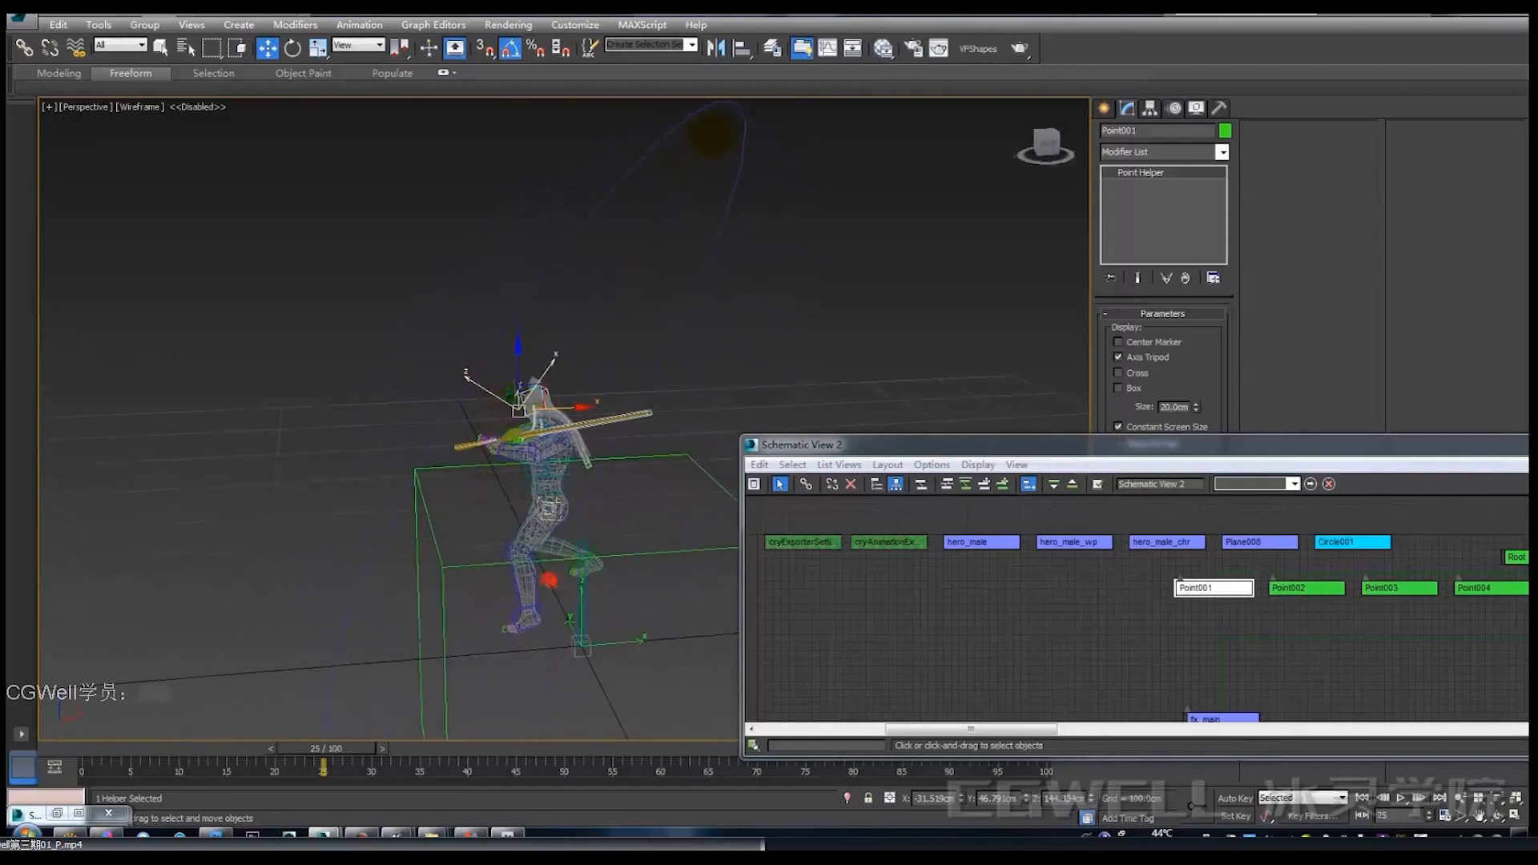
middle_click_drag(472, 487, 577, 433, "alt")
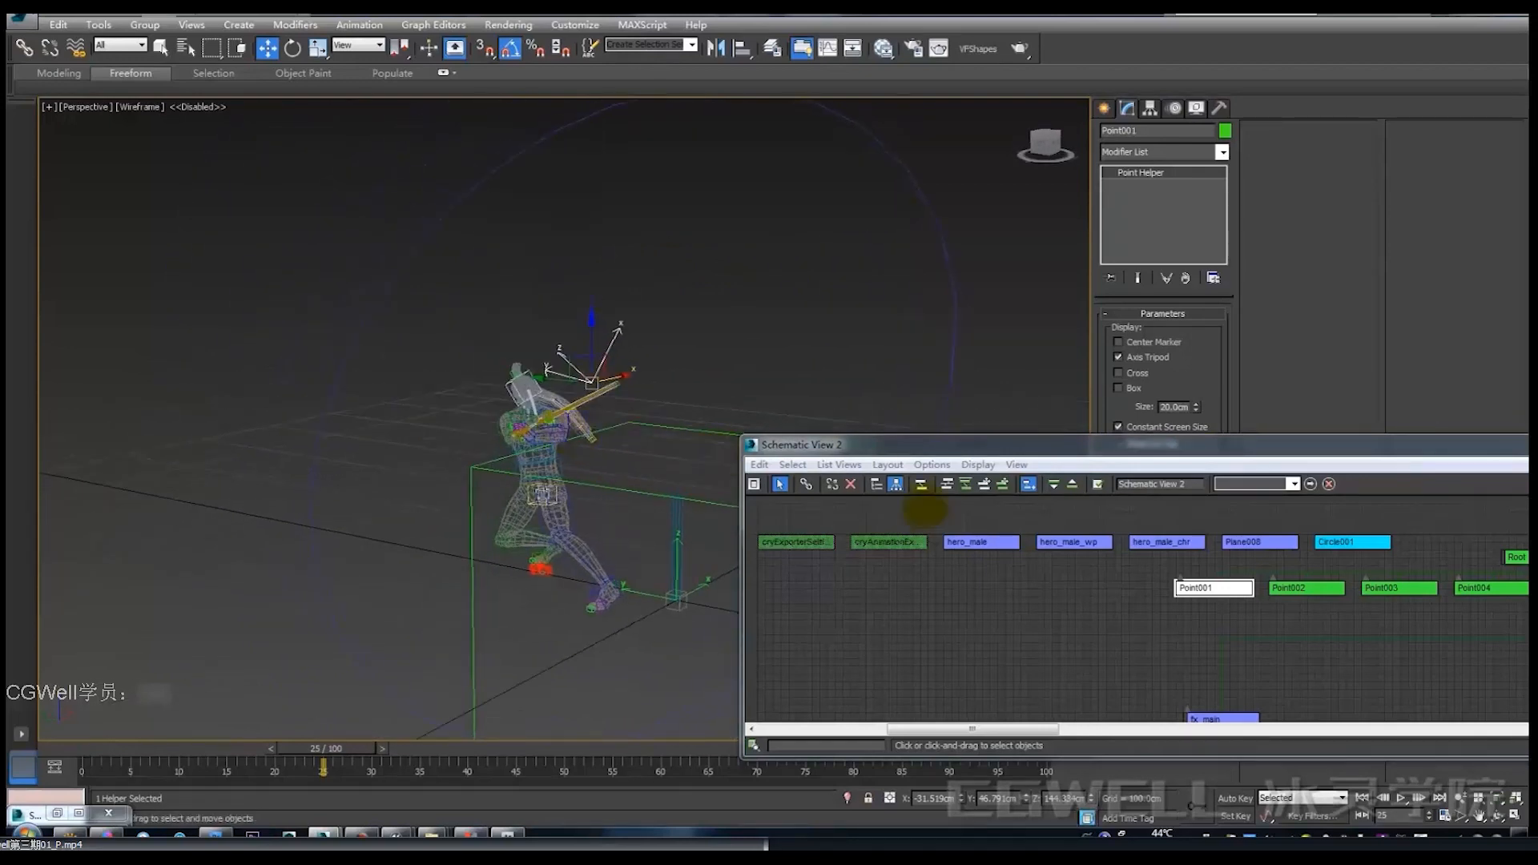
Select Point002, give it a Path Constraint on Circle001, and minimize the Schematic View.
left_click(1290, 588)
middle_click_drag(721, 489, 584, 292, "alt")
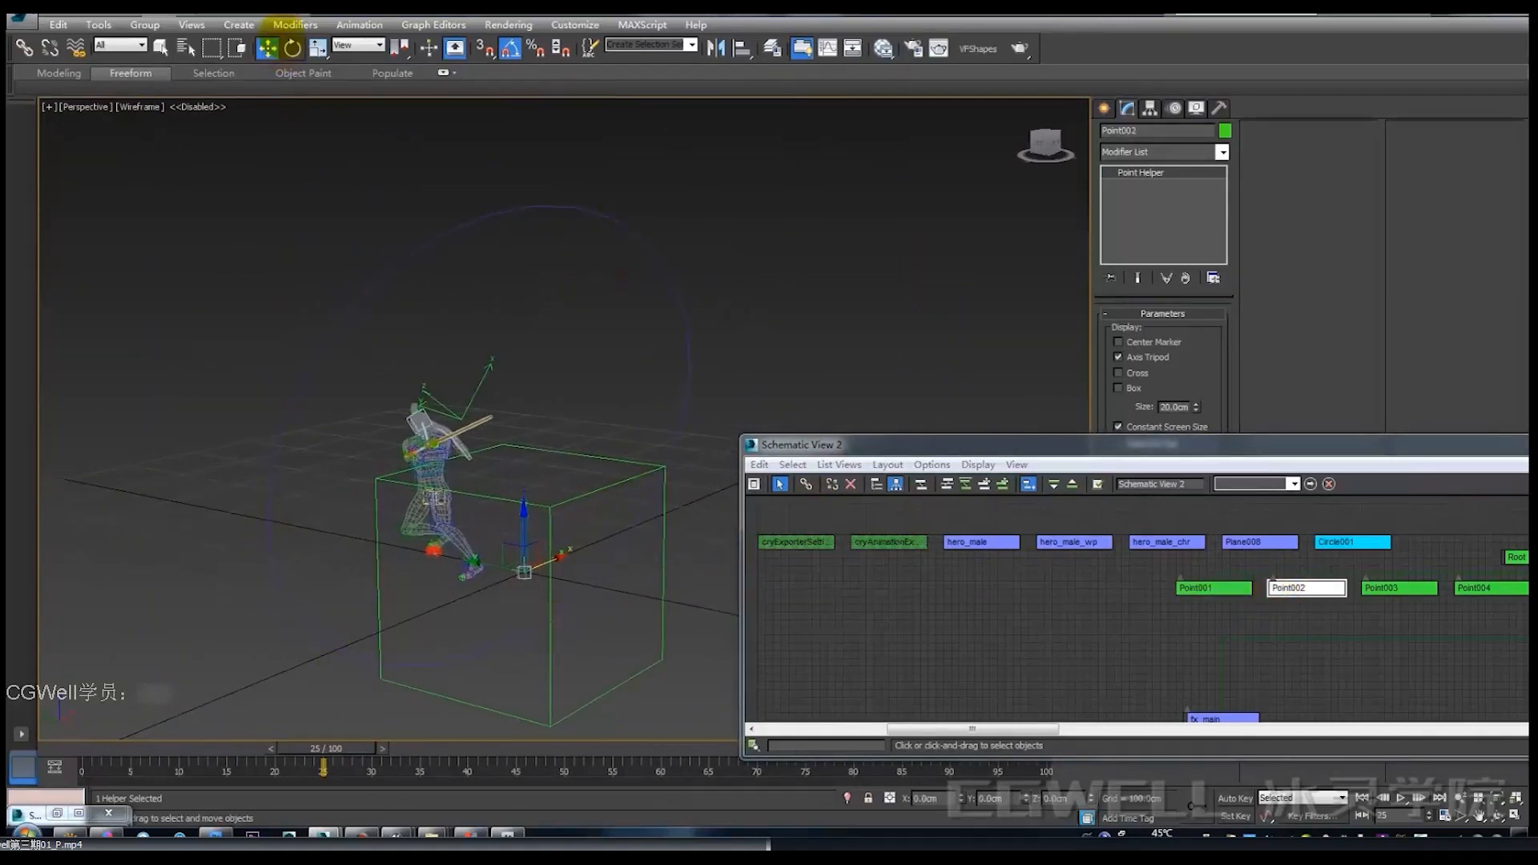
left_click(375, 23)
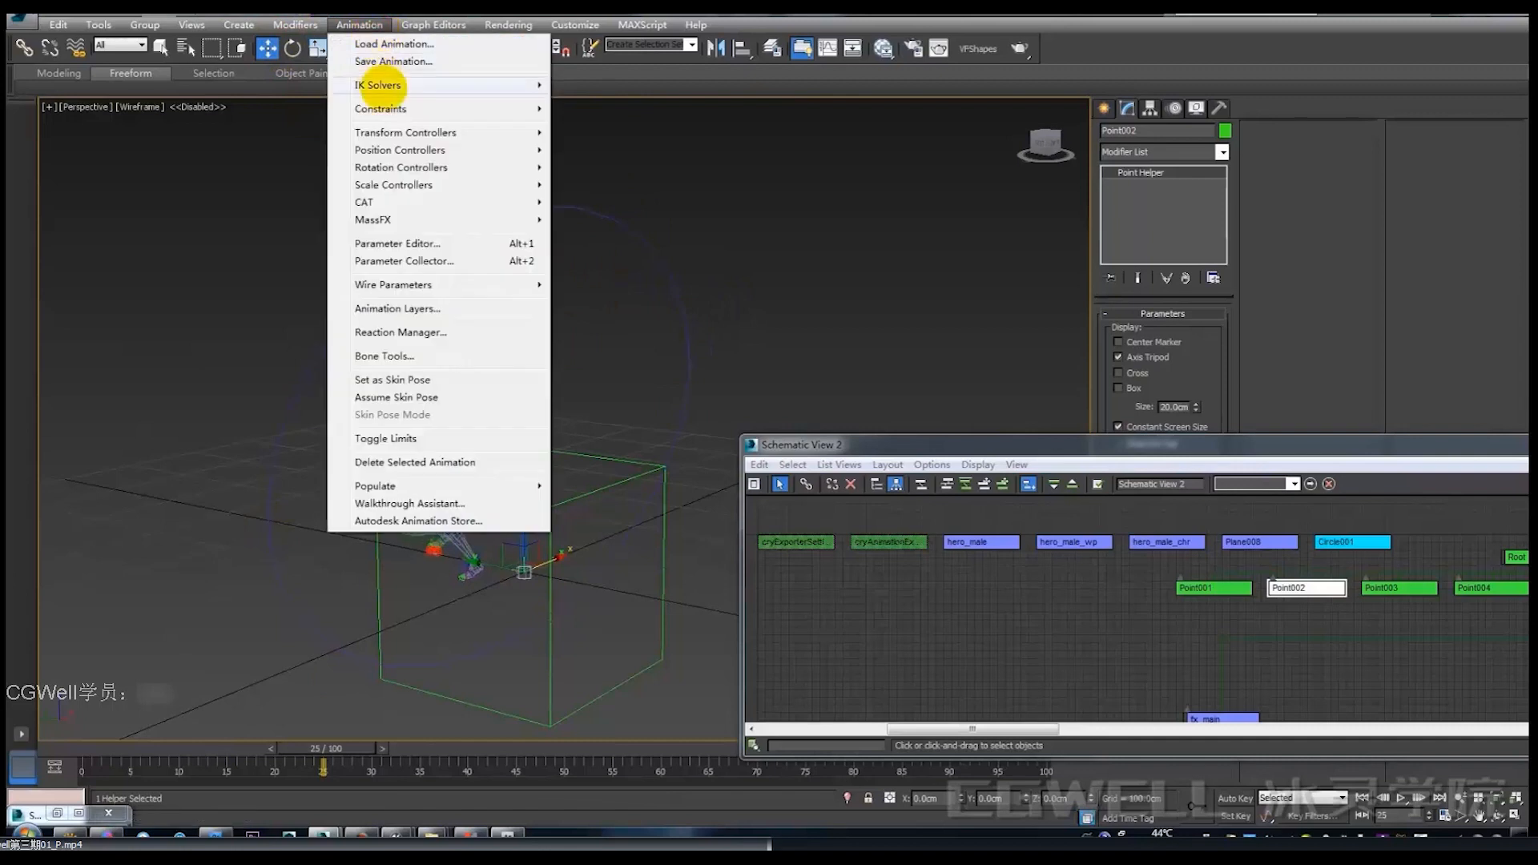
mouse_move(536, 108)
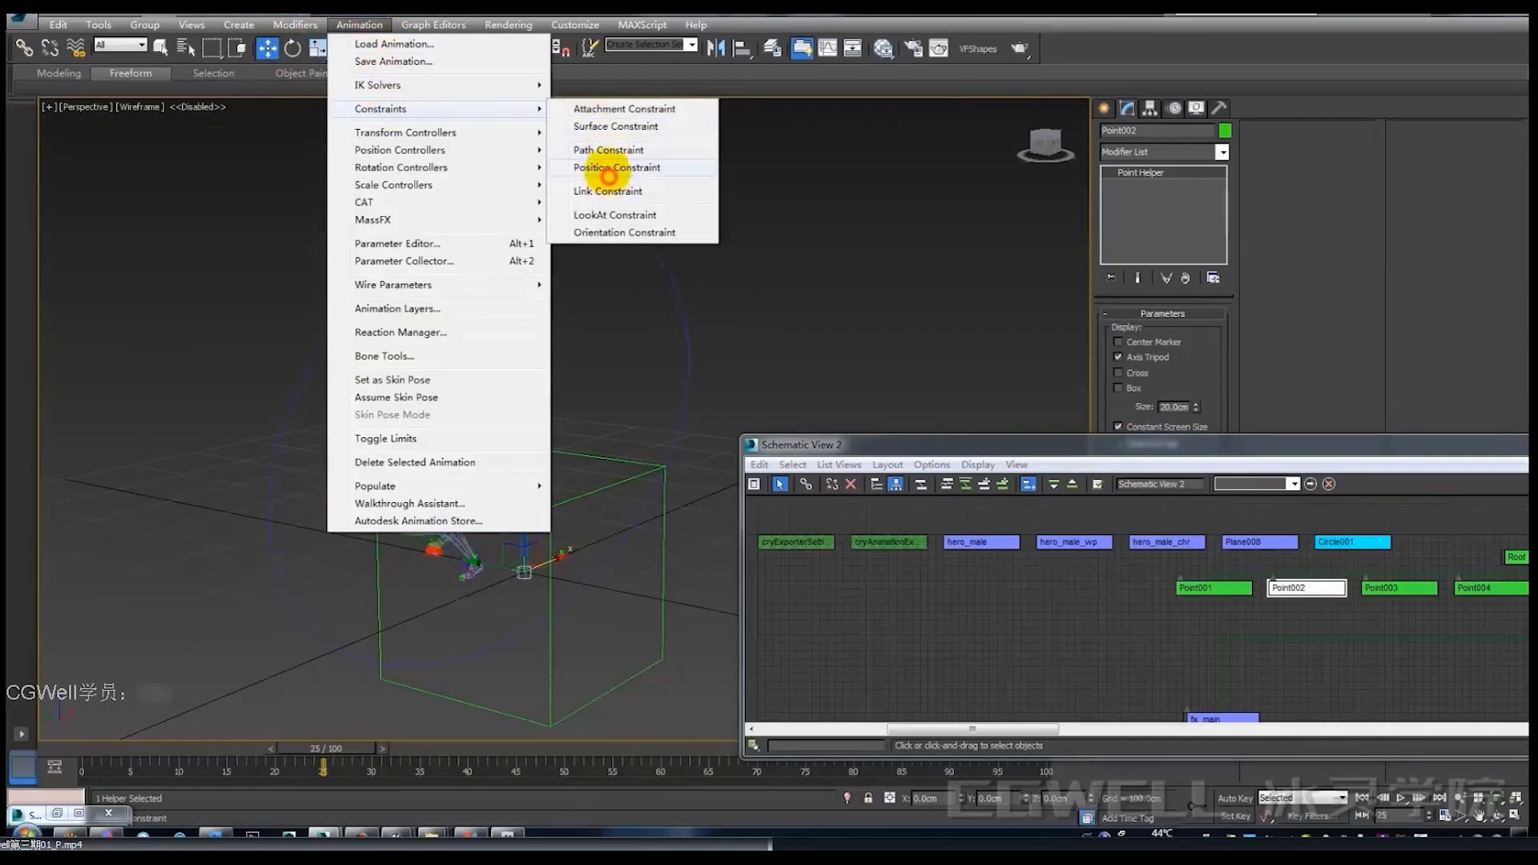
left_click(609, 150)
left_click(597, 212)
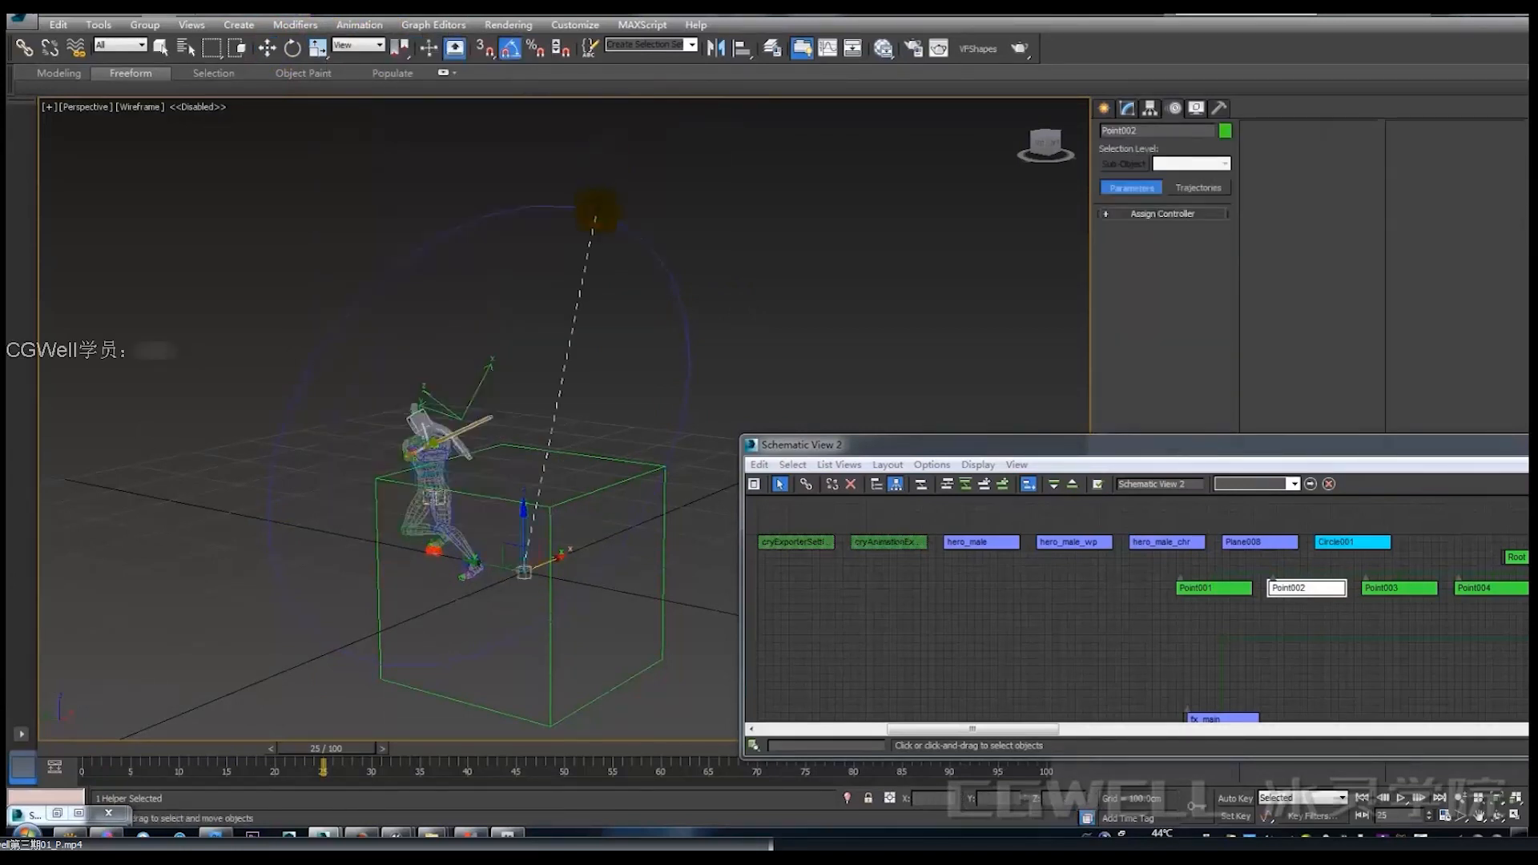
left_click_drag(1504, 450, 1192, 440)
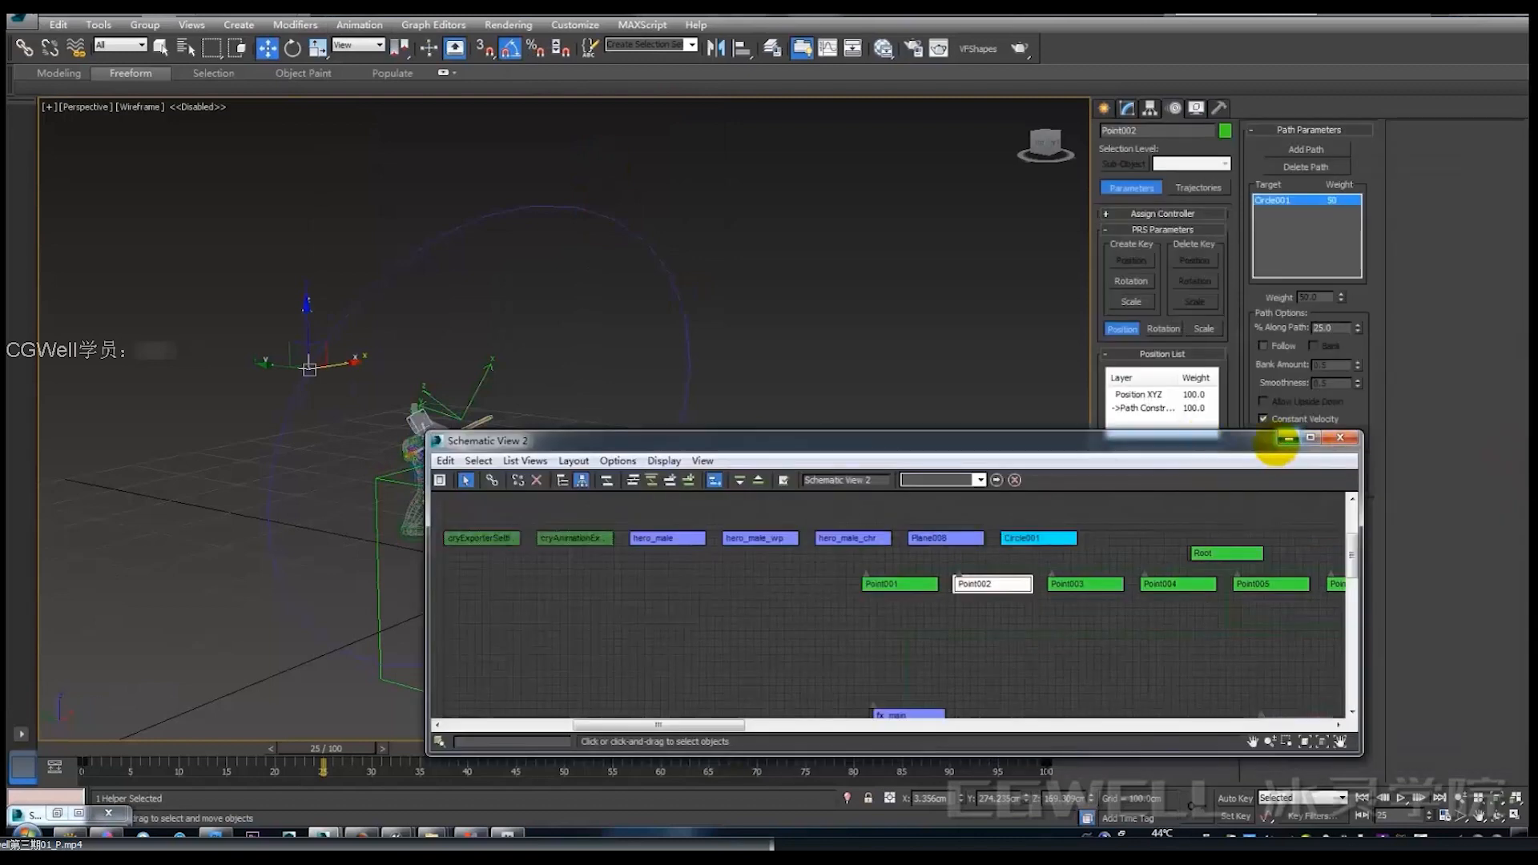
left_click(1279, 438)
Preview Point002's travel along the circle and turn on Follow and Allow Upside Down for its path constraint.
middle_click_drag(497, 387, 653, 360)
left_click_drag(143, 749, 108, 761)
key("w")
left_click_drag(230, 751, 323, 749)
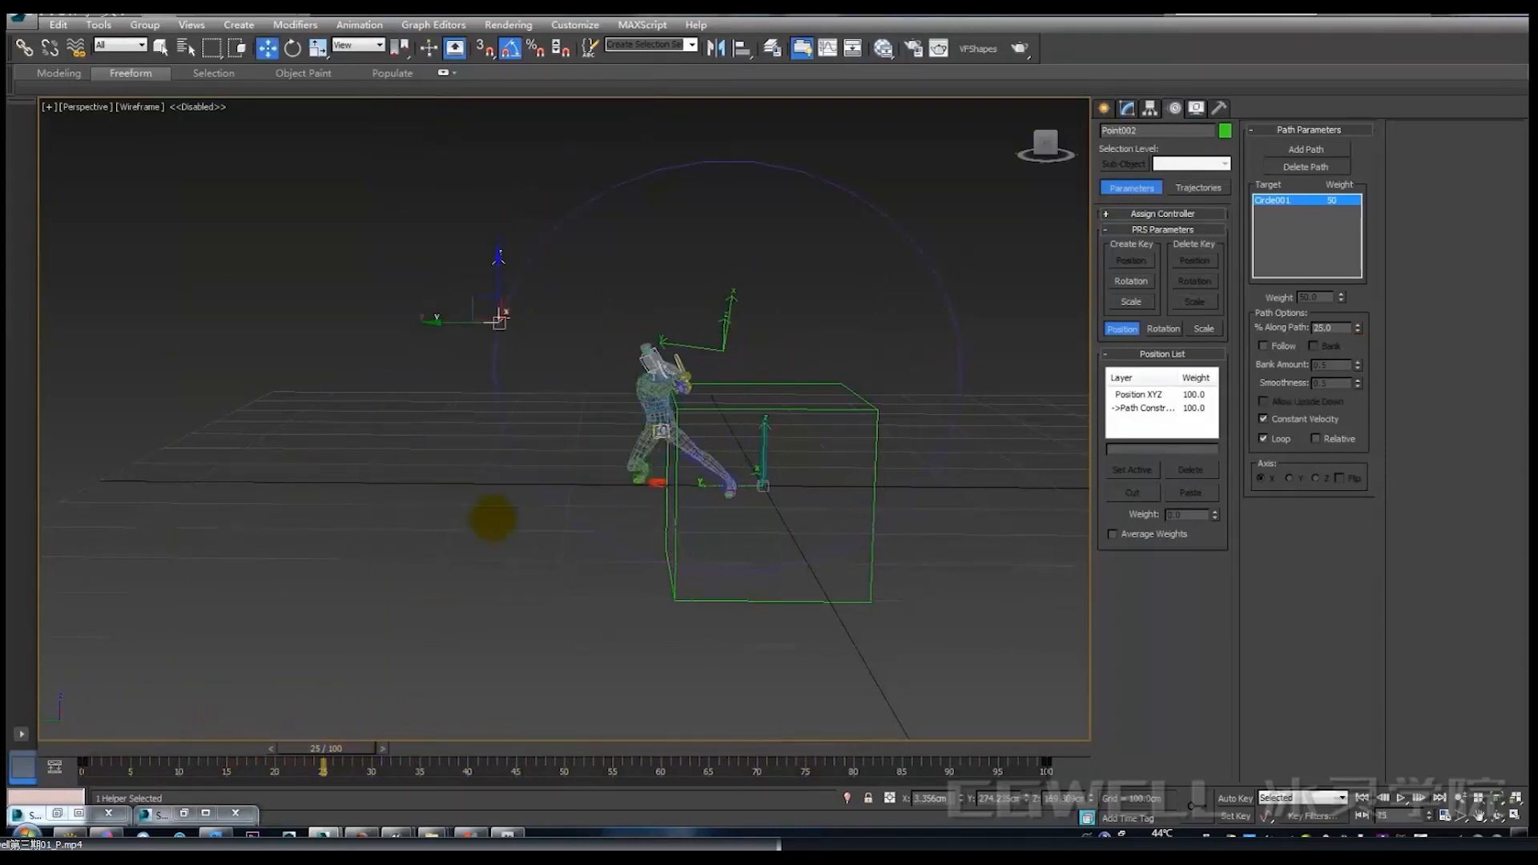
middle_click_drag(491, 515, 504, 582, "alt")
scroll(765, 523, "up", 3)
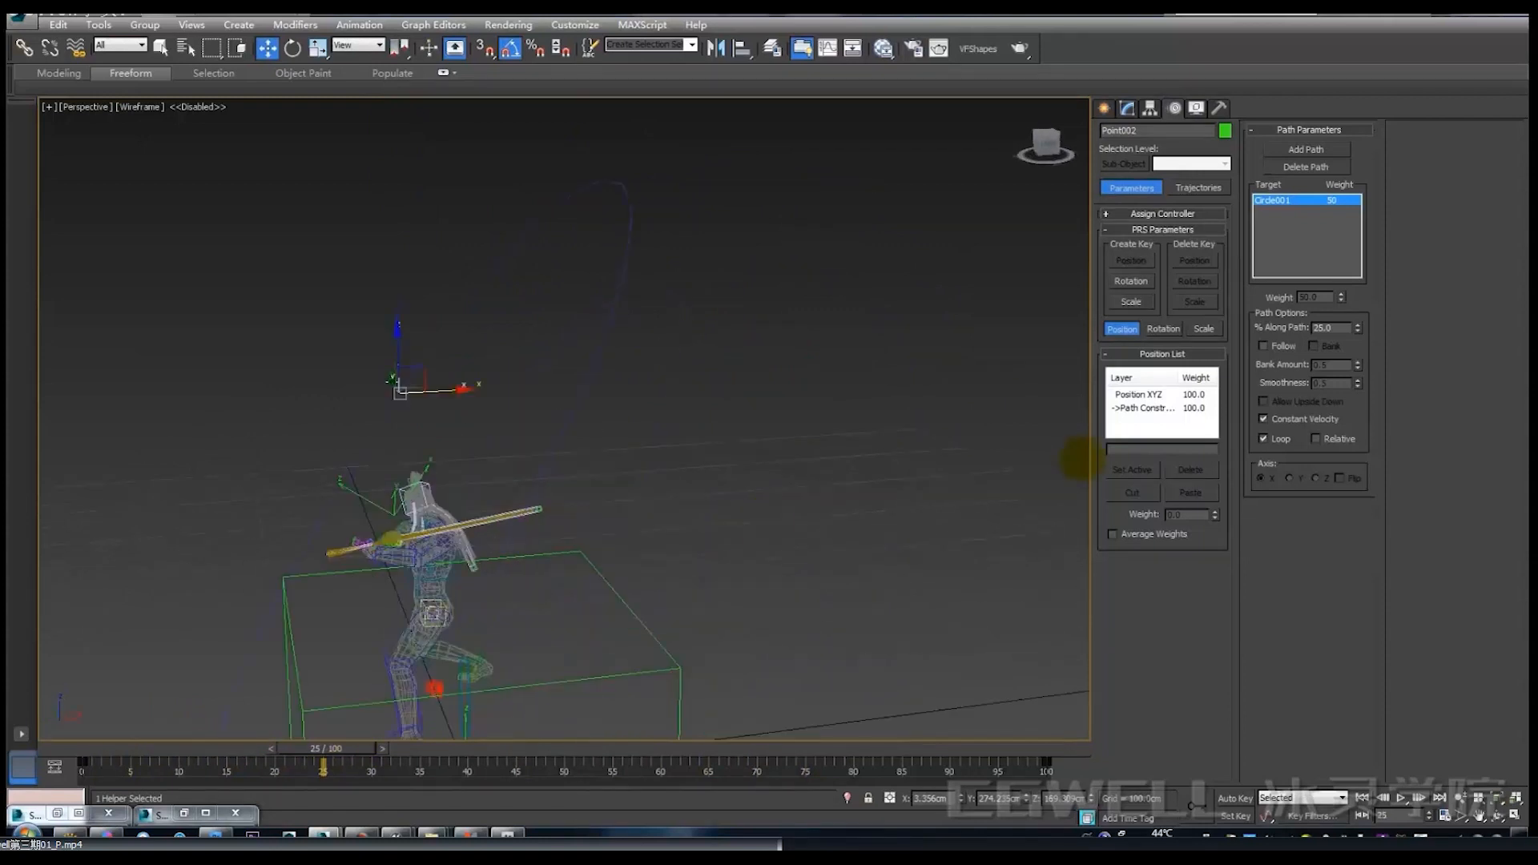
middle_click_drag(535, 431, 639, 433, "alt")
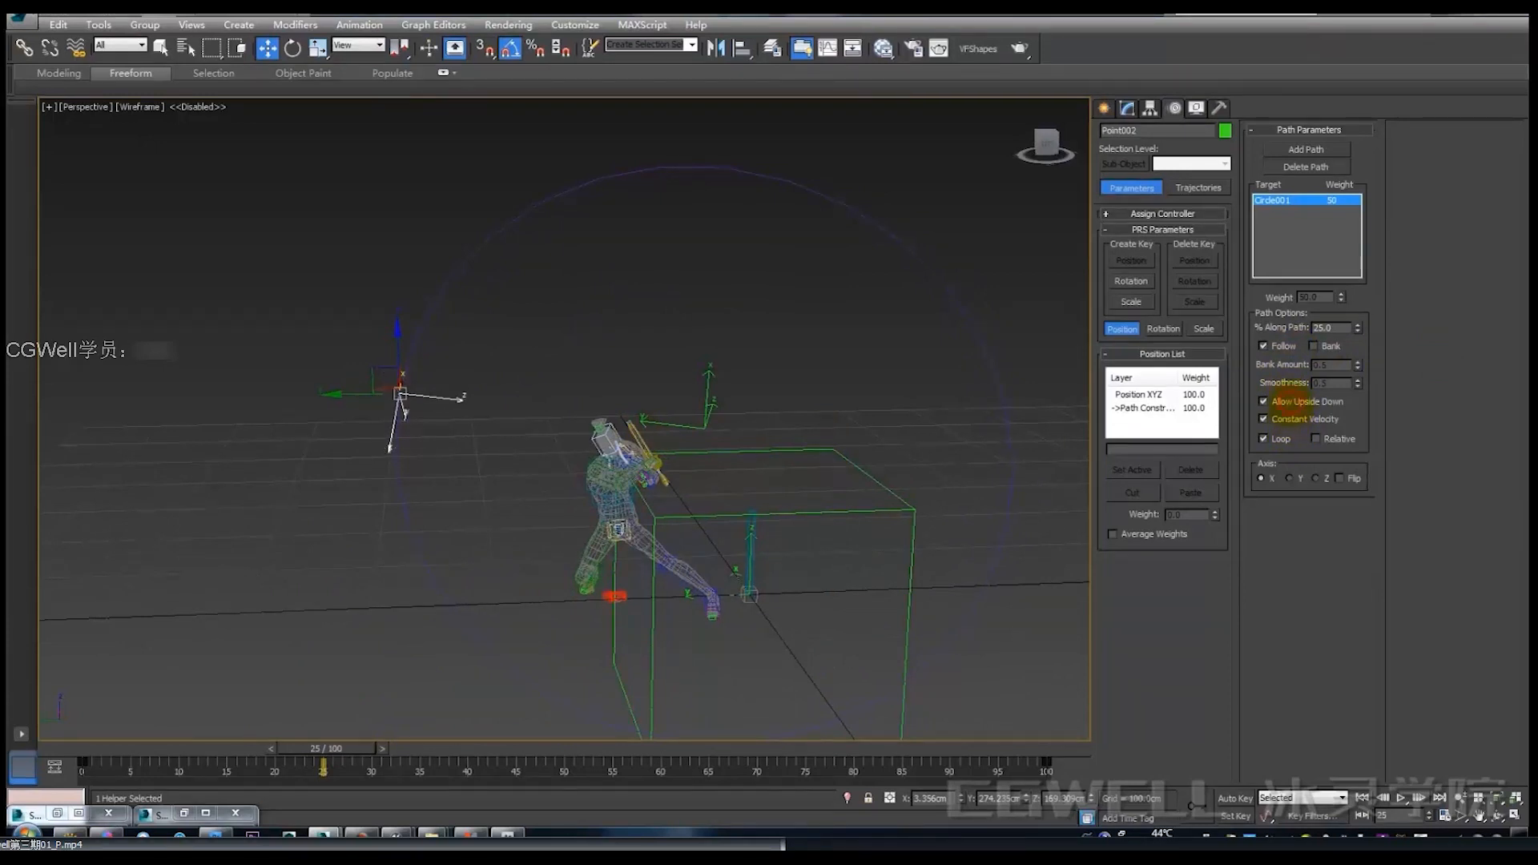
middle_click_drag(669, 418, 1004, 465, "alt")
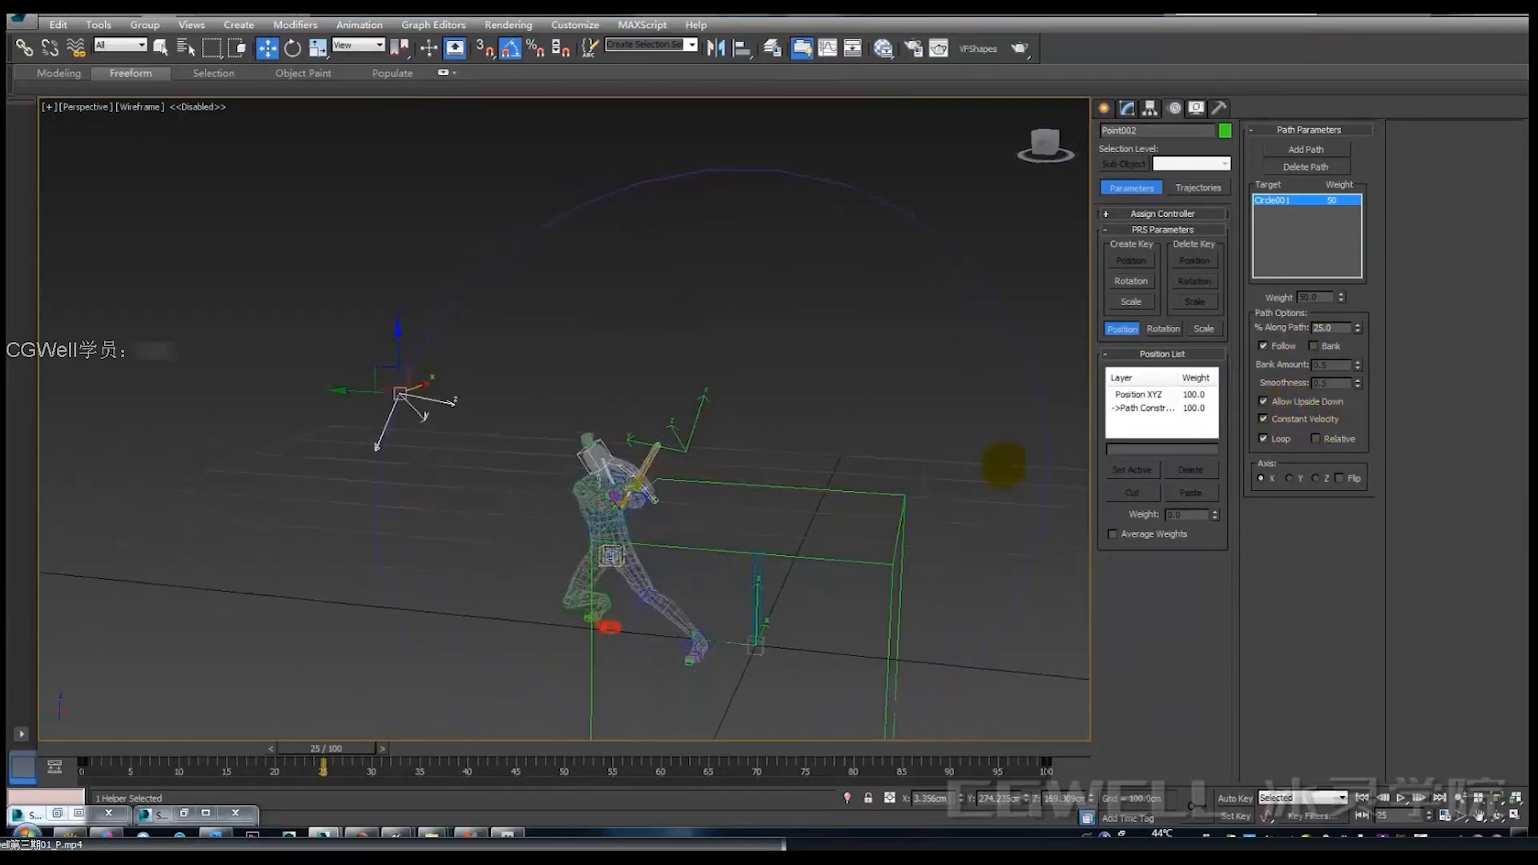
middle_click_drag(538, 421, 587, 406, "alt")
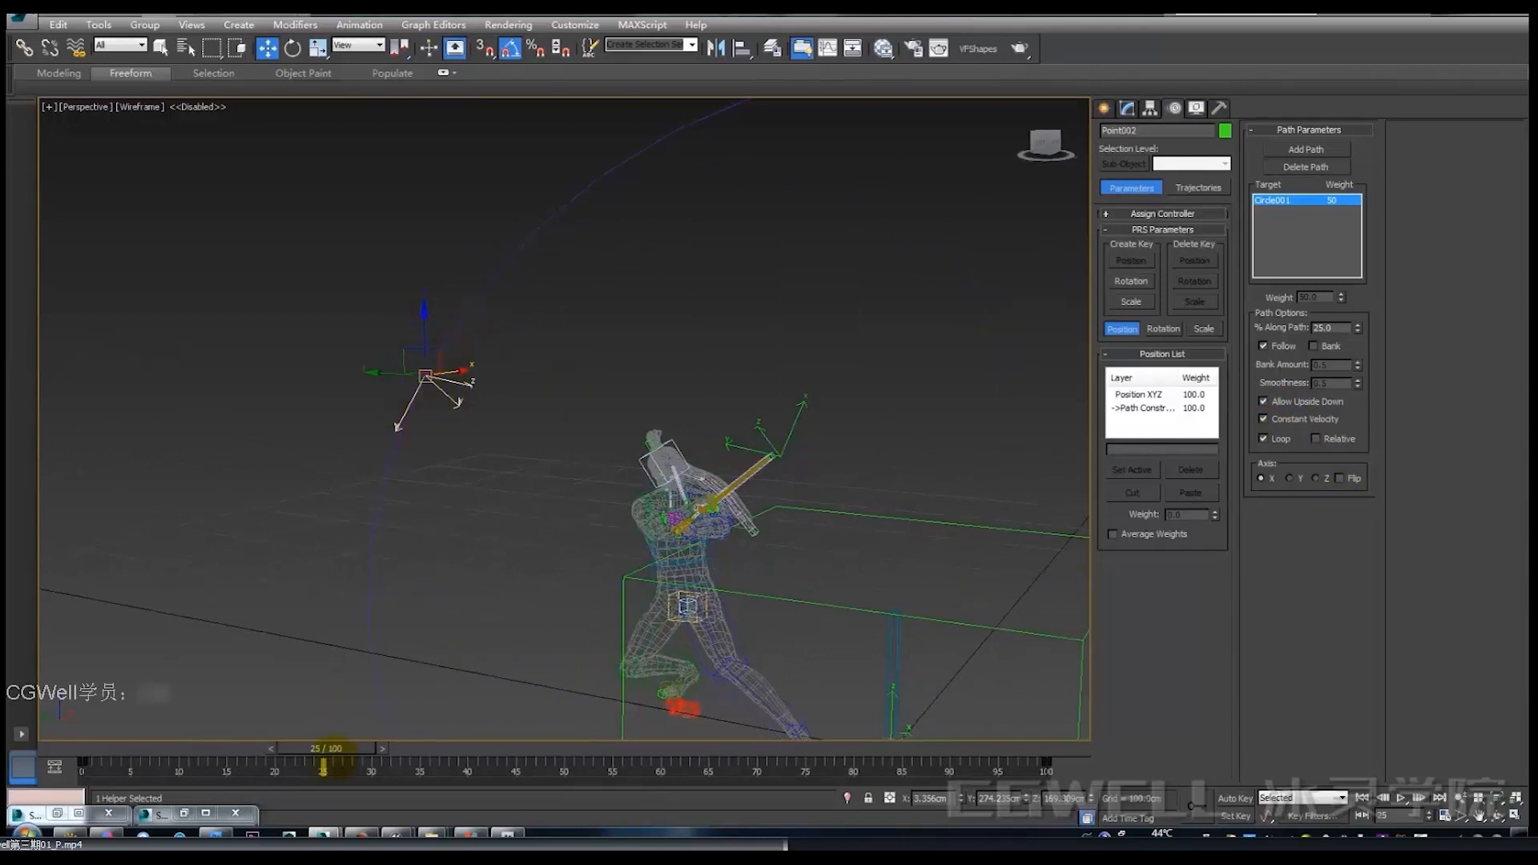
At frame 46, try Point002's path constraint with Allow Upside Down off and with Relative on, then restore both options.
left_click_drag(324, 762, 553, 784)
left_click(1264, 401)
key("w")
middle_click_drag(589, 488, 676, 446, "alt")
middle_click_drag(525, 497, 391, 206, "alt")
middle_click_drag(441, 269, 454, 351)
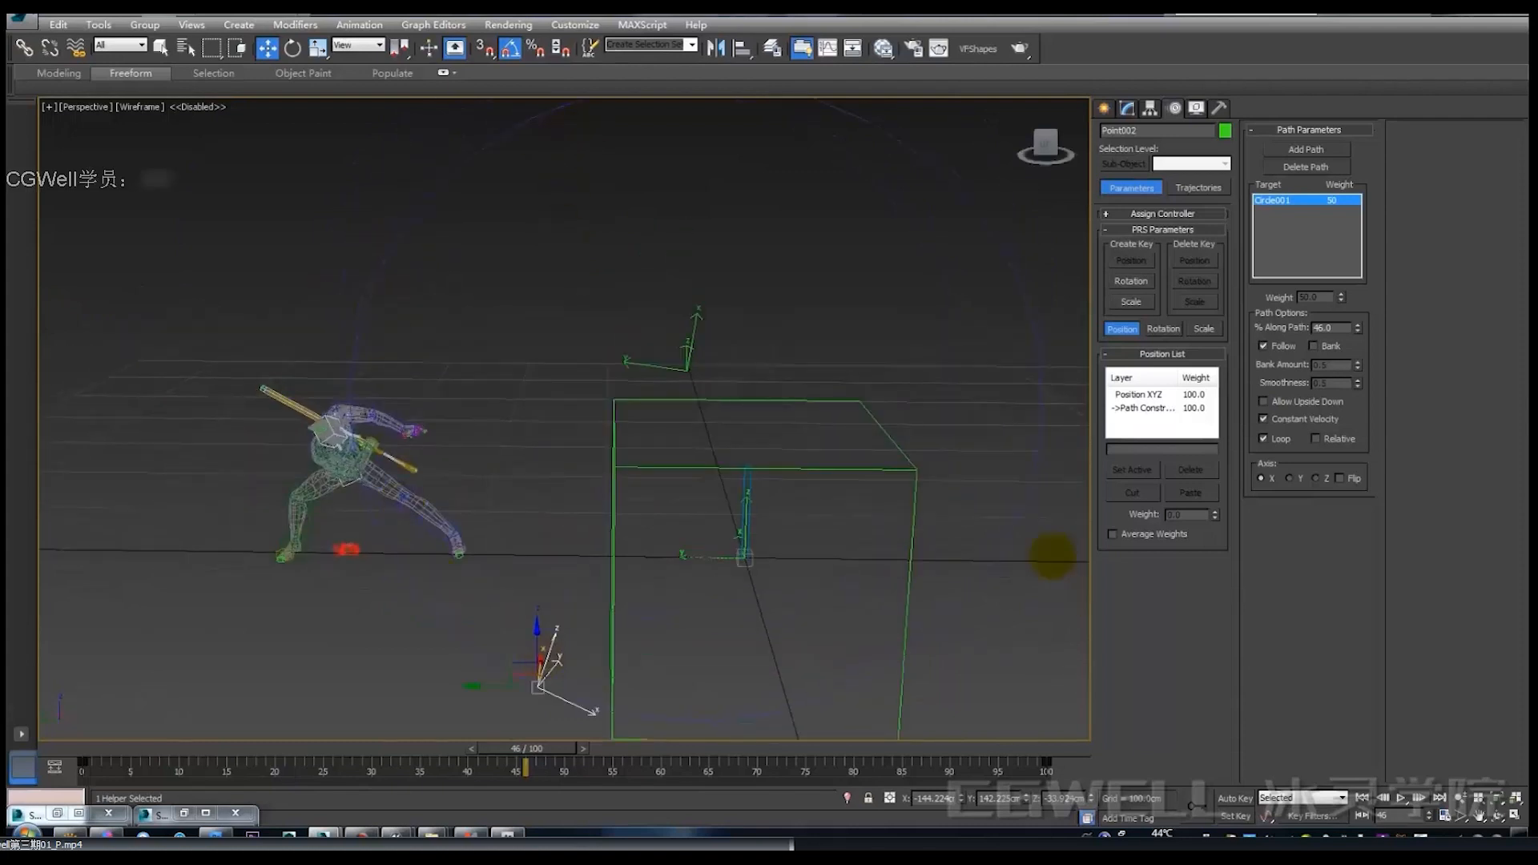
middle_click_drag(843, 415, 456, 608, "alt")
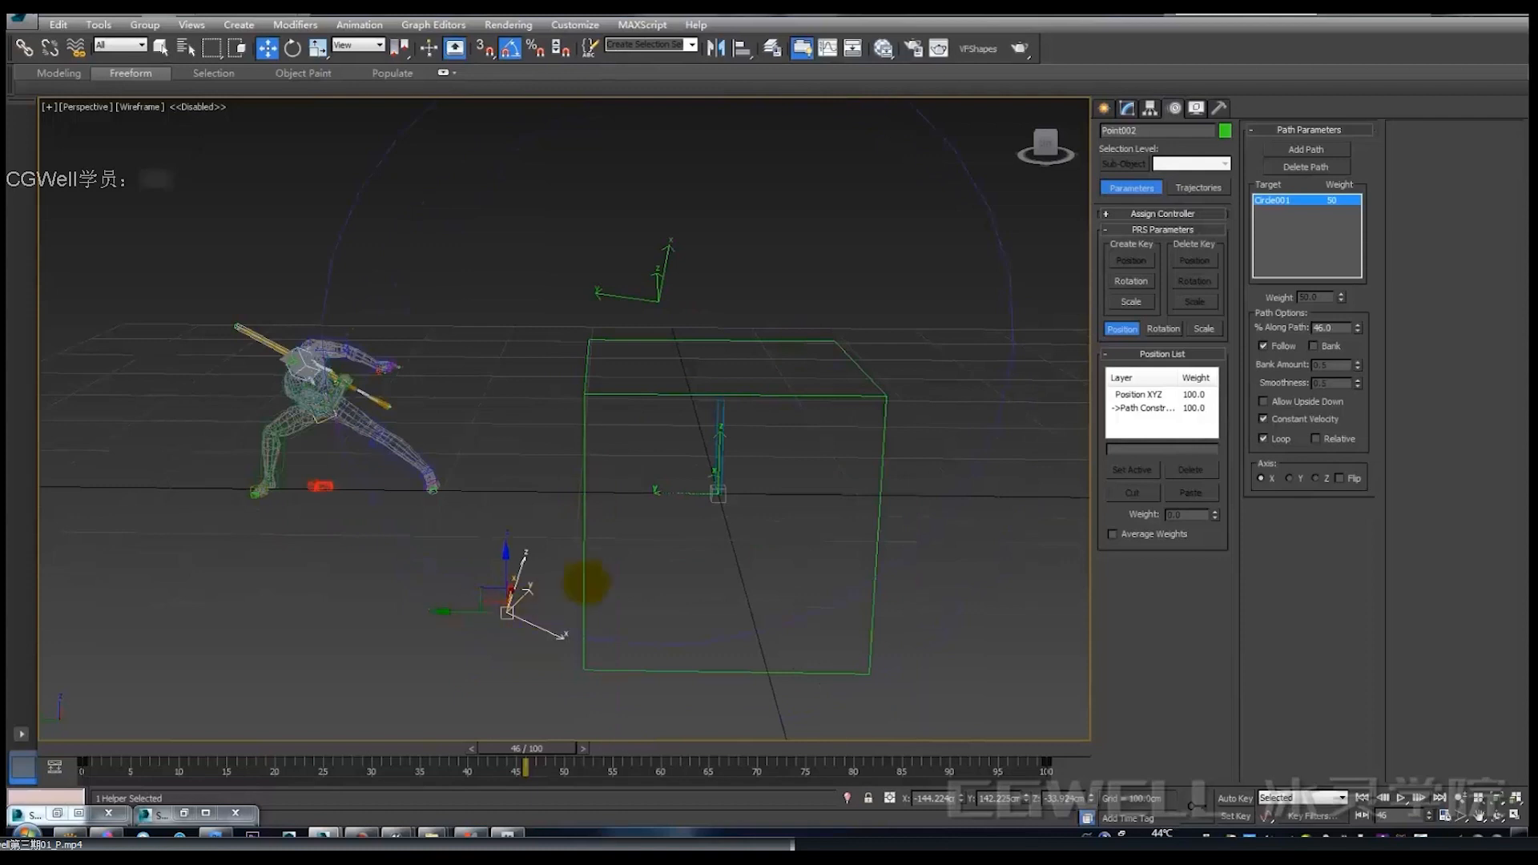
middle_click_drag(584, 584, 645, 567, "alt")
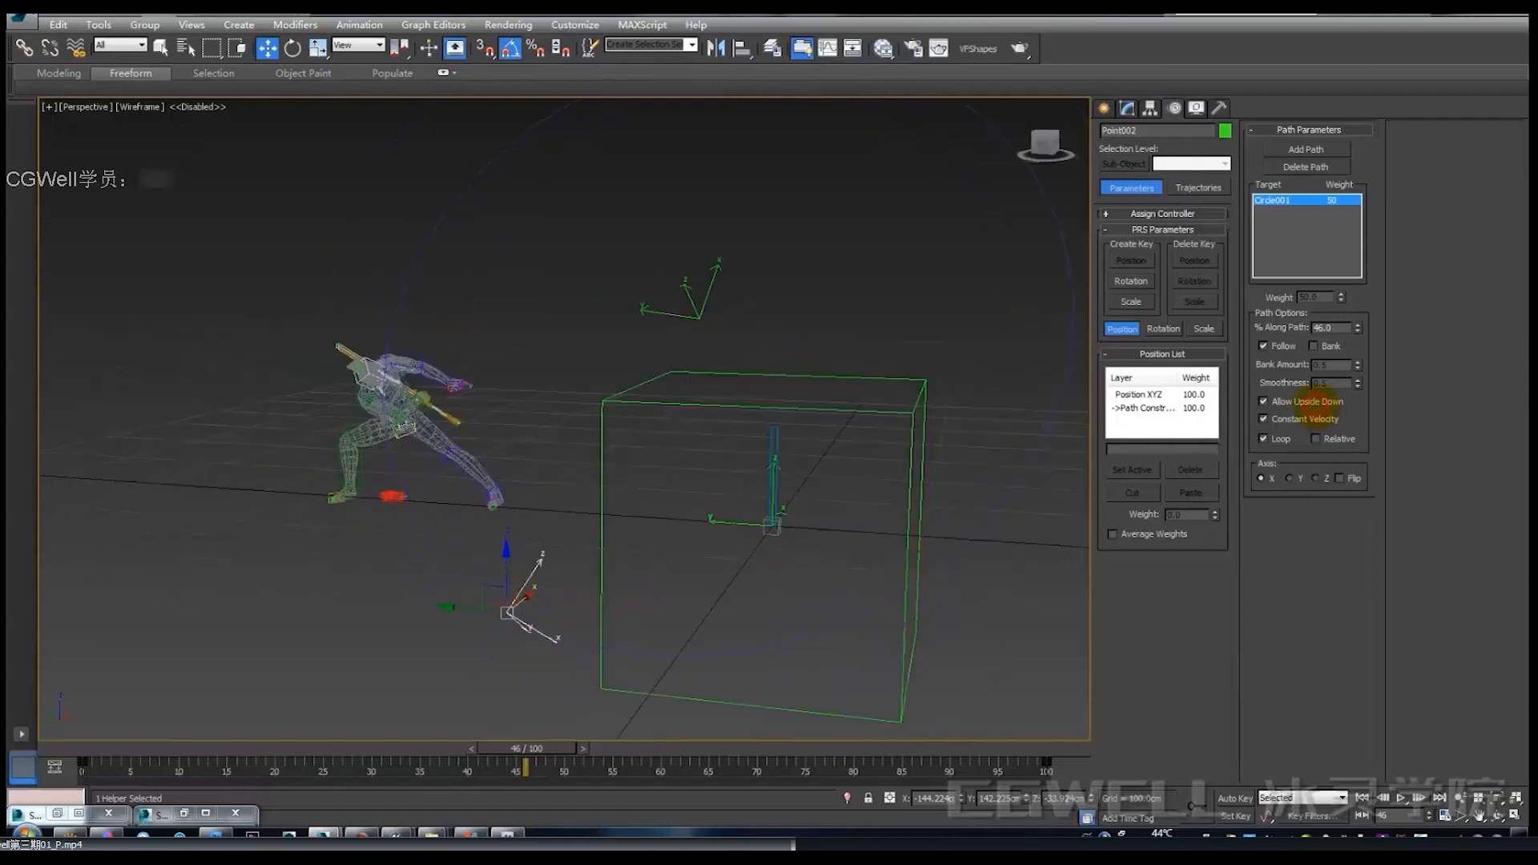
mouse_move(862, 457)
middle_mouse_down("alt")
mouse_move(801, 449)
mouse_move(833, 465)
middle_mouse_up("alt")
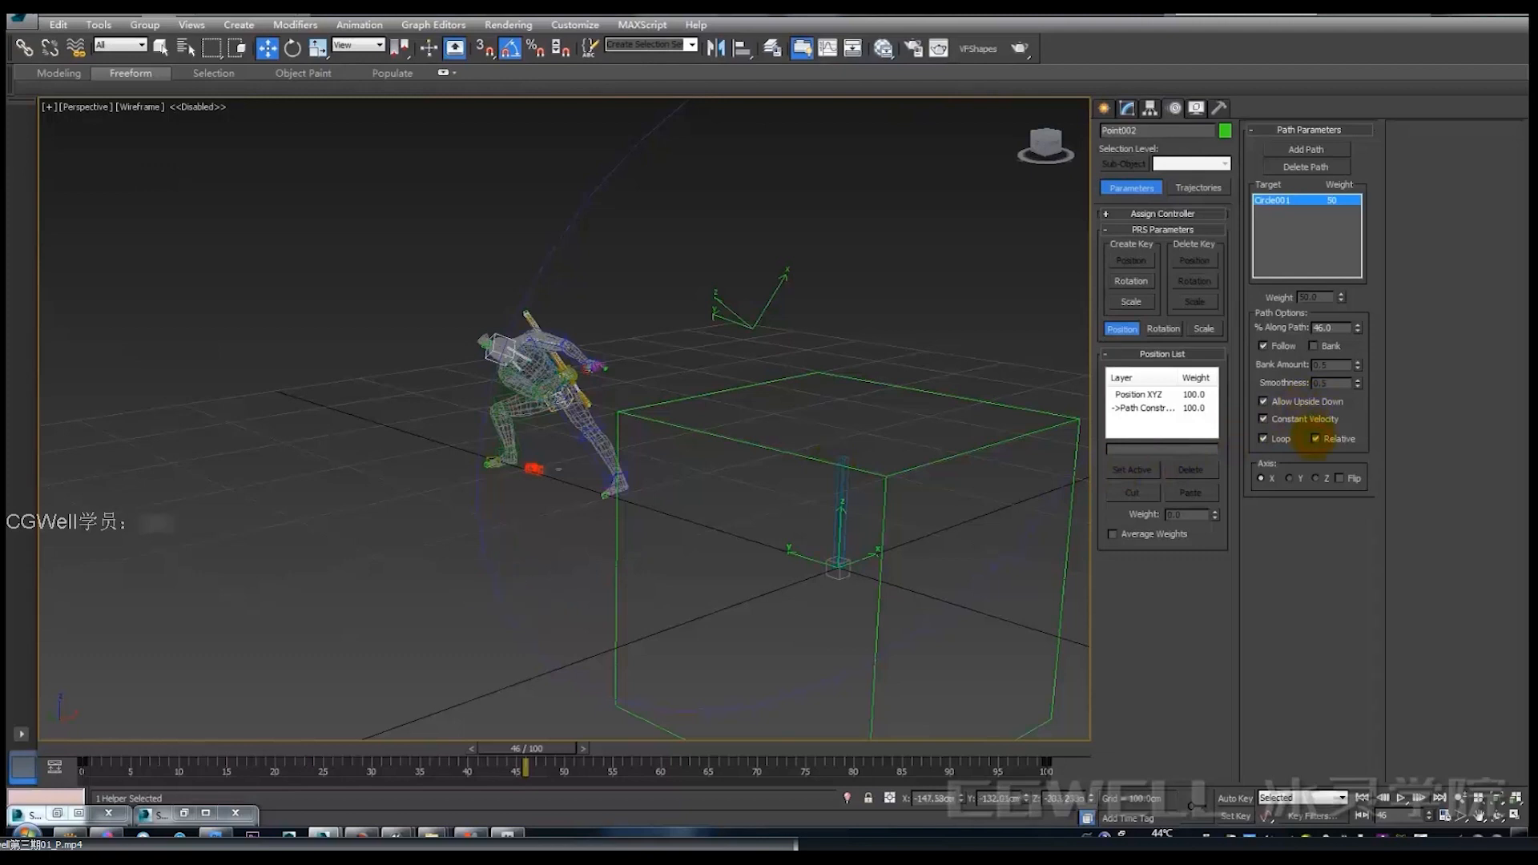
left_click(1315, 439)
Turn on Bank for Point002's path constraint and check the helper's orientation against the sword from frame 8 to 14.
middle_click_drag(975, 484, 629, 513, "alt")
left_click_drag(535, 745, 185, 699)
key("w")
middle_click_drag(734, 374, 802, 600)
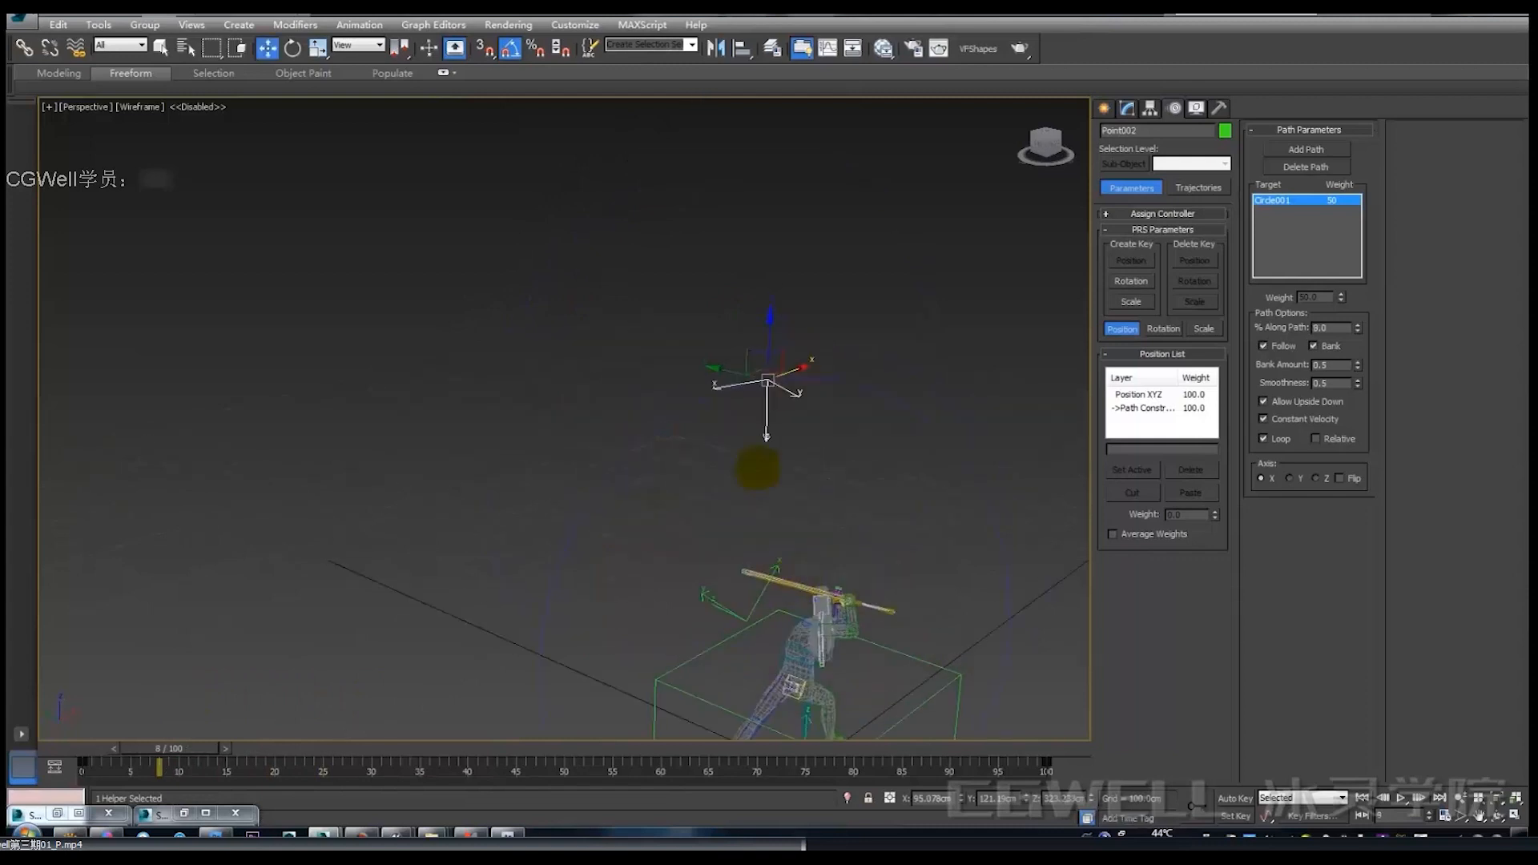
scroll(761, 464, "up", 4)
middle_click_drag(810, 429, 874, 420)
scroll(886, 475, "down", 2)
scroll(886, 475, "down", 2)
middle_click_drag(886, 475, 636, 293)
middle_click_drag(637, 293, 697, 431, "alt")
scroll(697, 440, "up", 2)
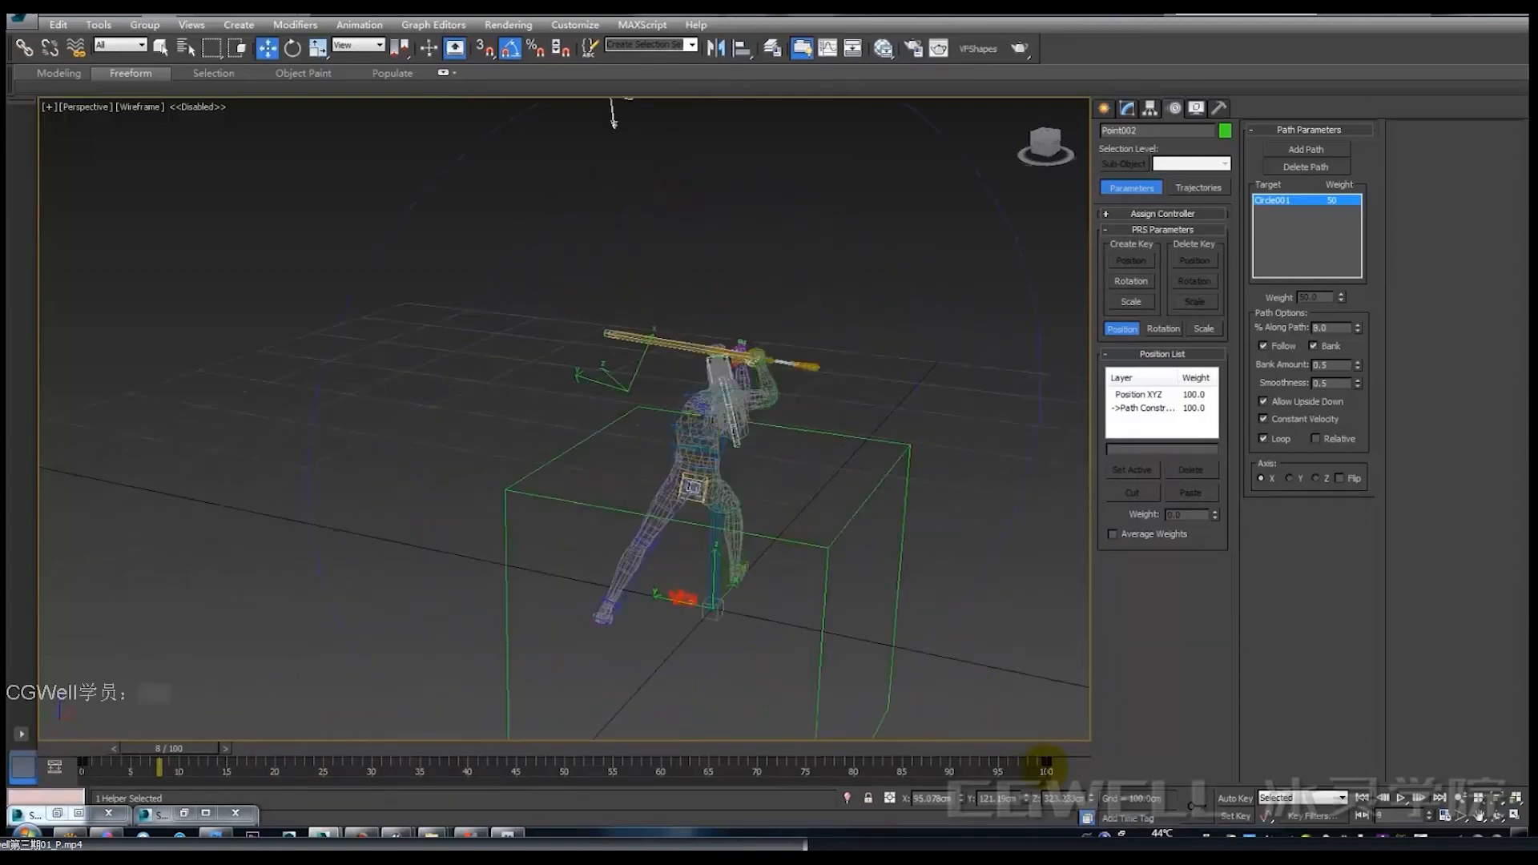
left_click_drag(169, 749, 239, 749)
key("w")
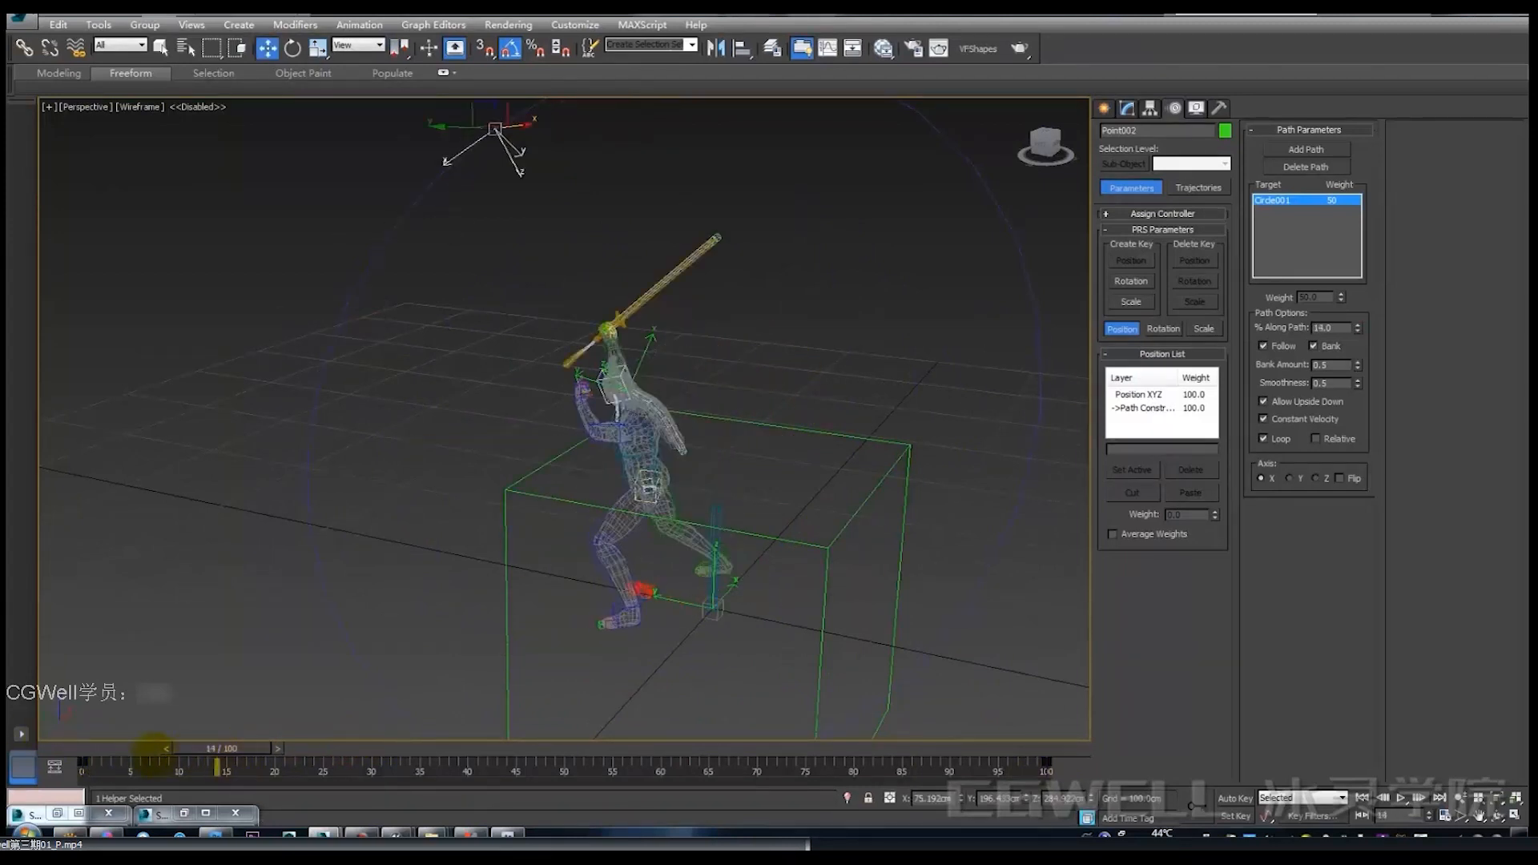
Enable Auto Key and key Point002's % Along Path at 4.0 on frame 14.
left_click_drag(83, 762, 209, 763)
key("n")
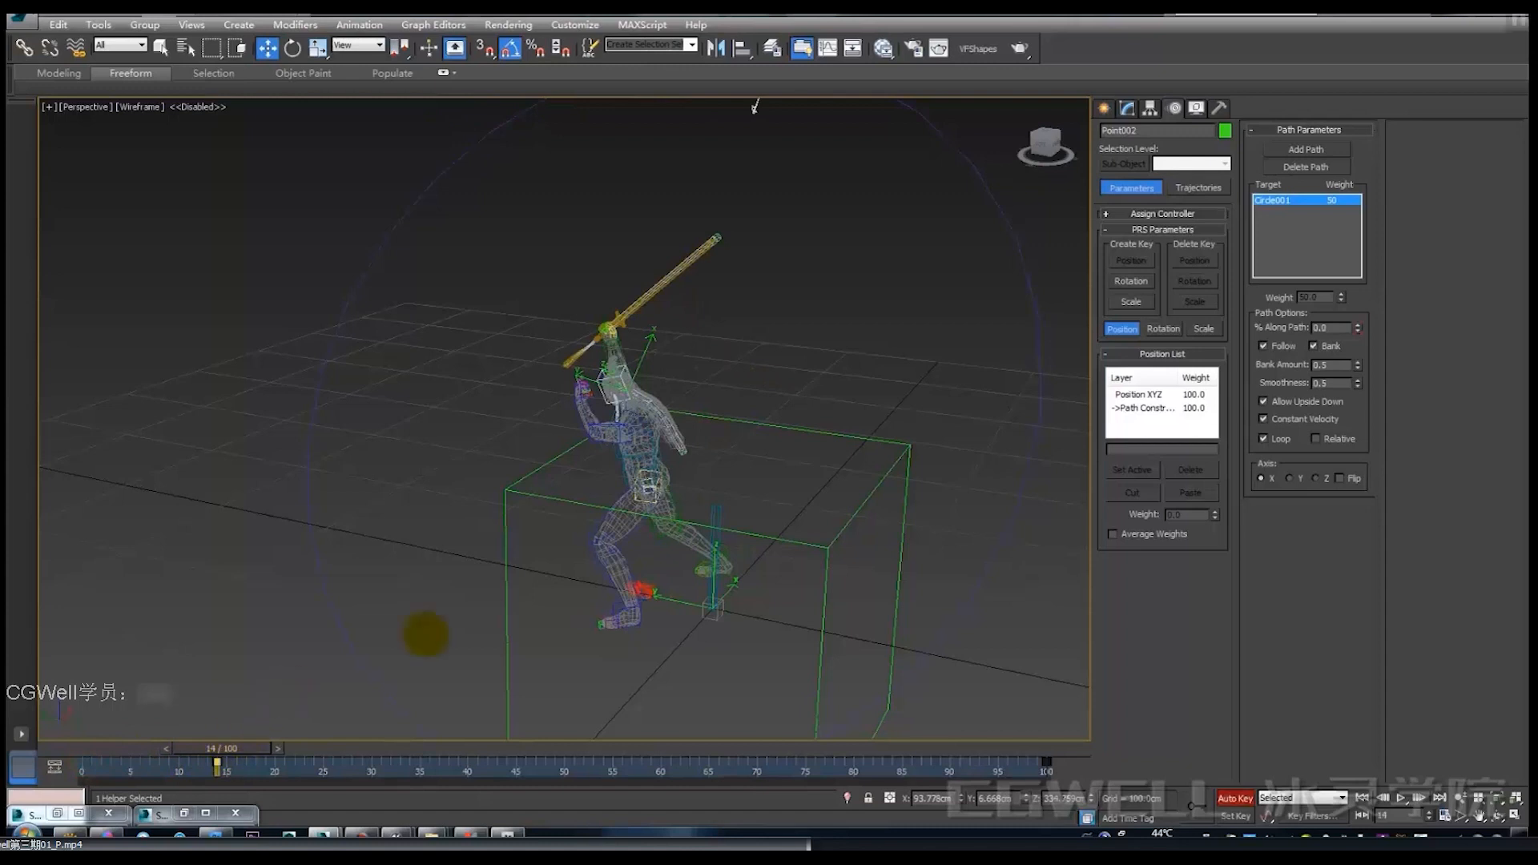
middle_click_drag(627, 445, 553, 475)
left_click_drag(1357, 331, 1358, 324)
middle_click_drag(883, 413, 858, 430, "alt")
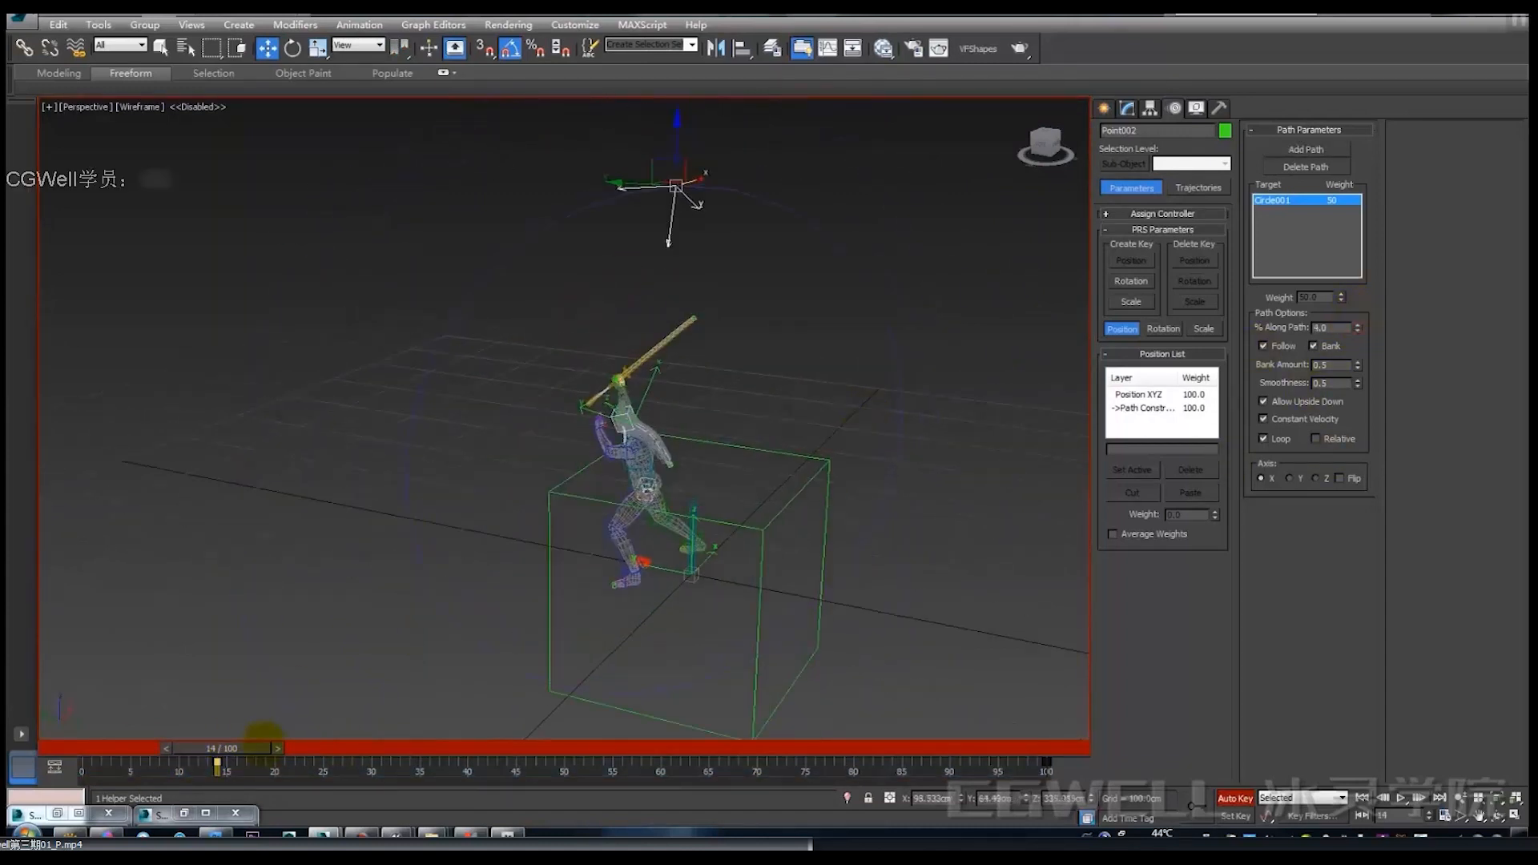
Key Point002's % Along Path at 38.349 on frame 17 and check its position against the sword up to frame 26.
left_click_drag(257, 749, 298, 765)
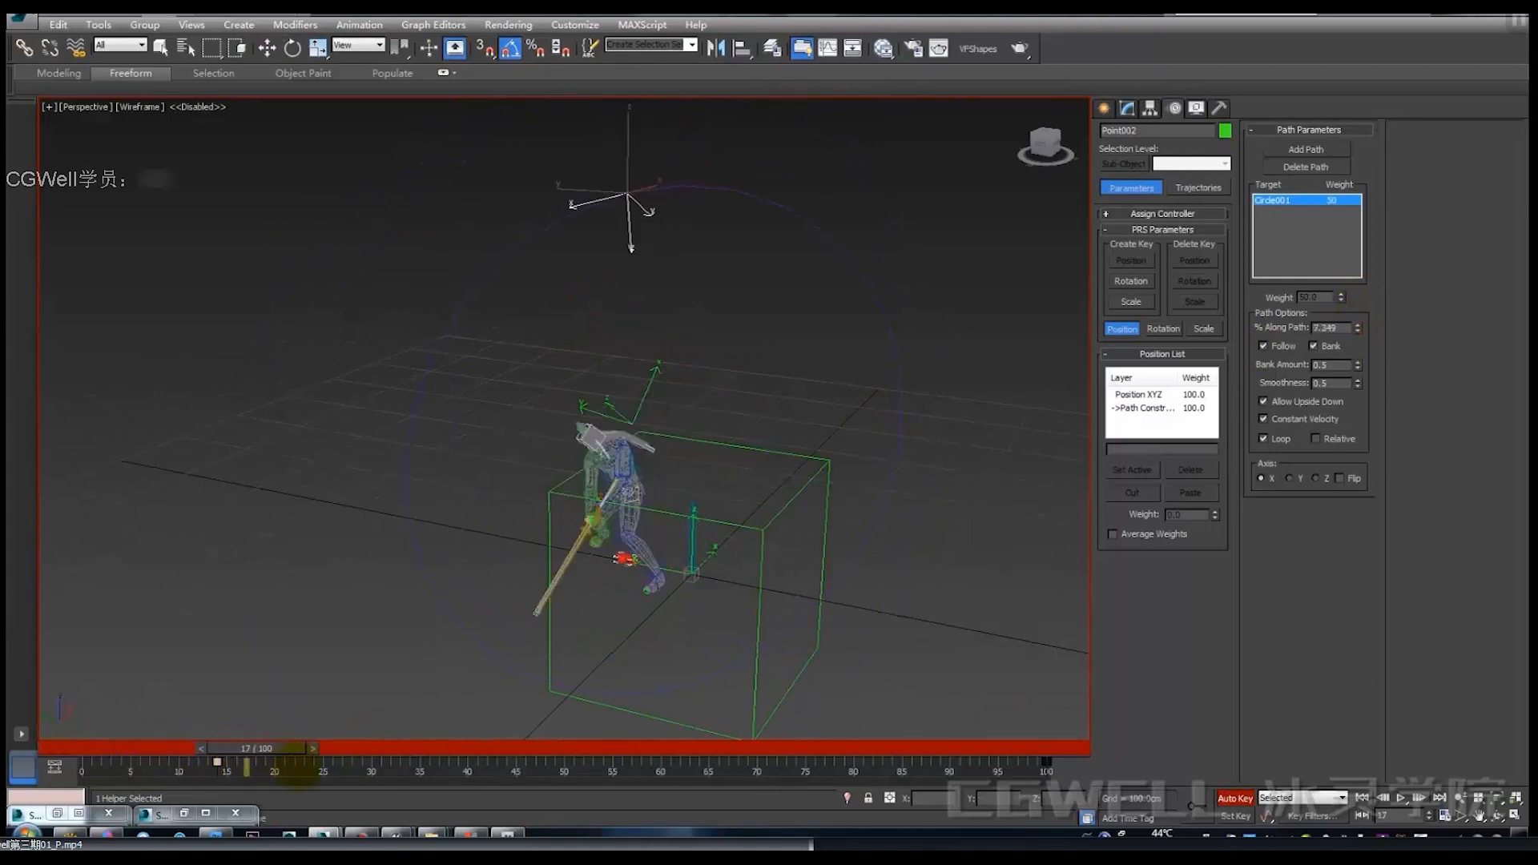
left_click_drag(1357, 329, 1370, 305)
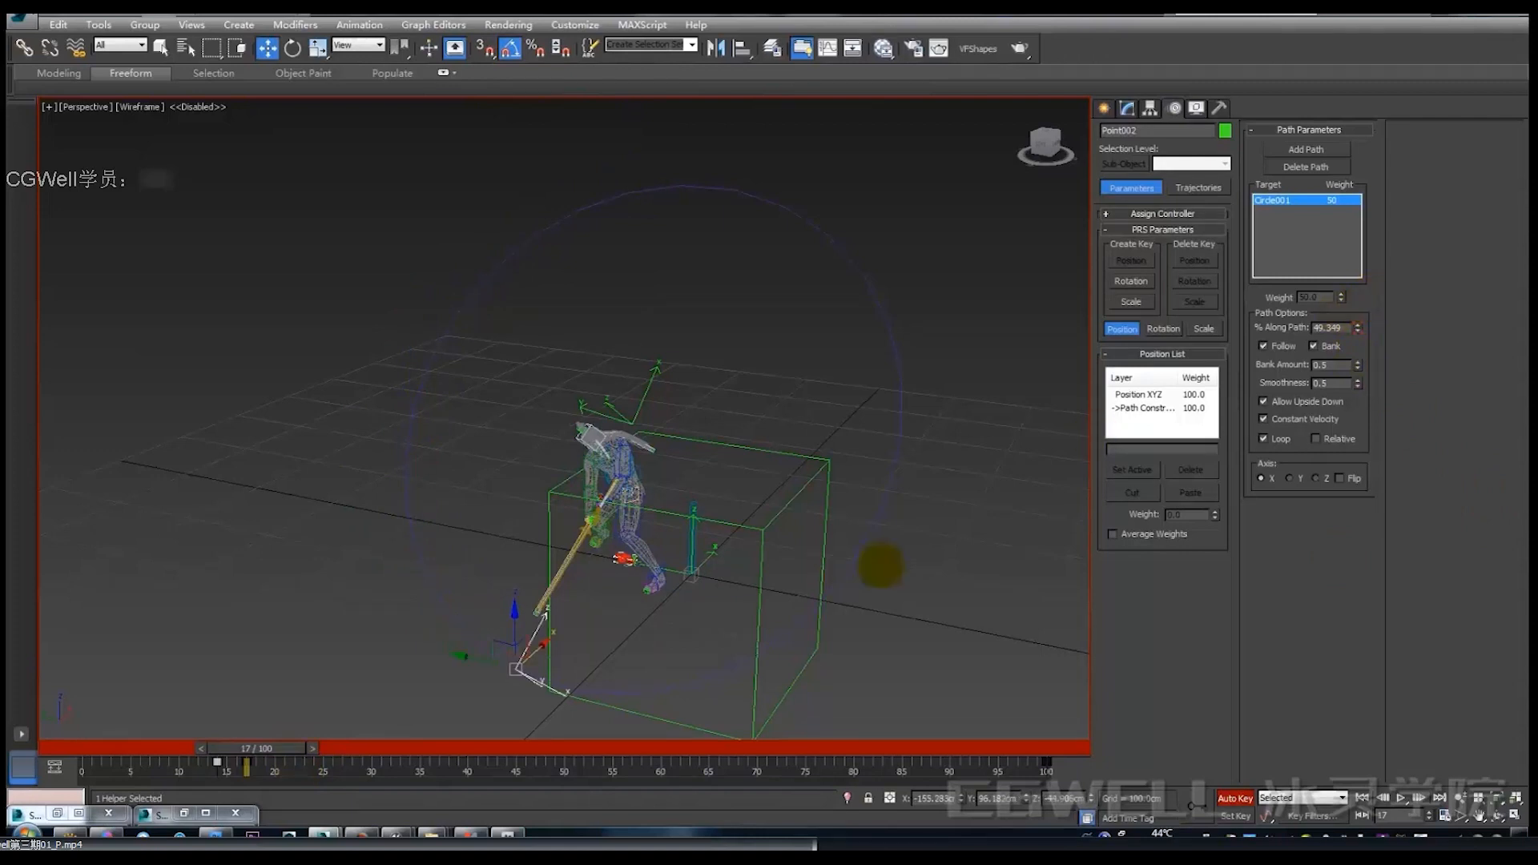
left_click_drag(264, 746, 271, 783)
key("w")
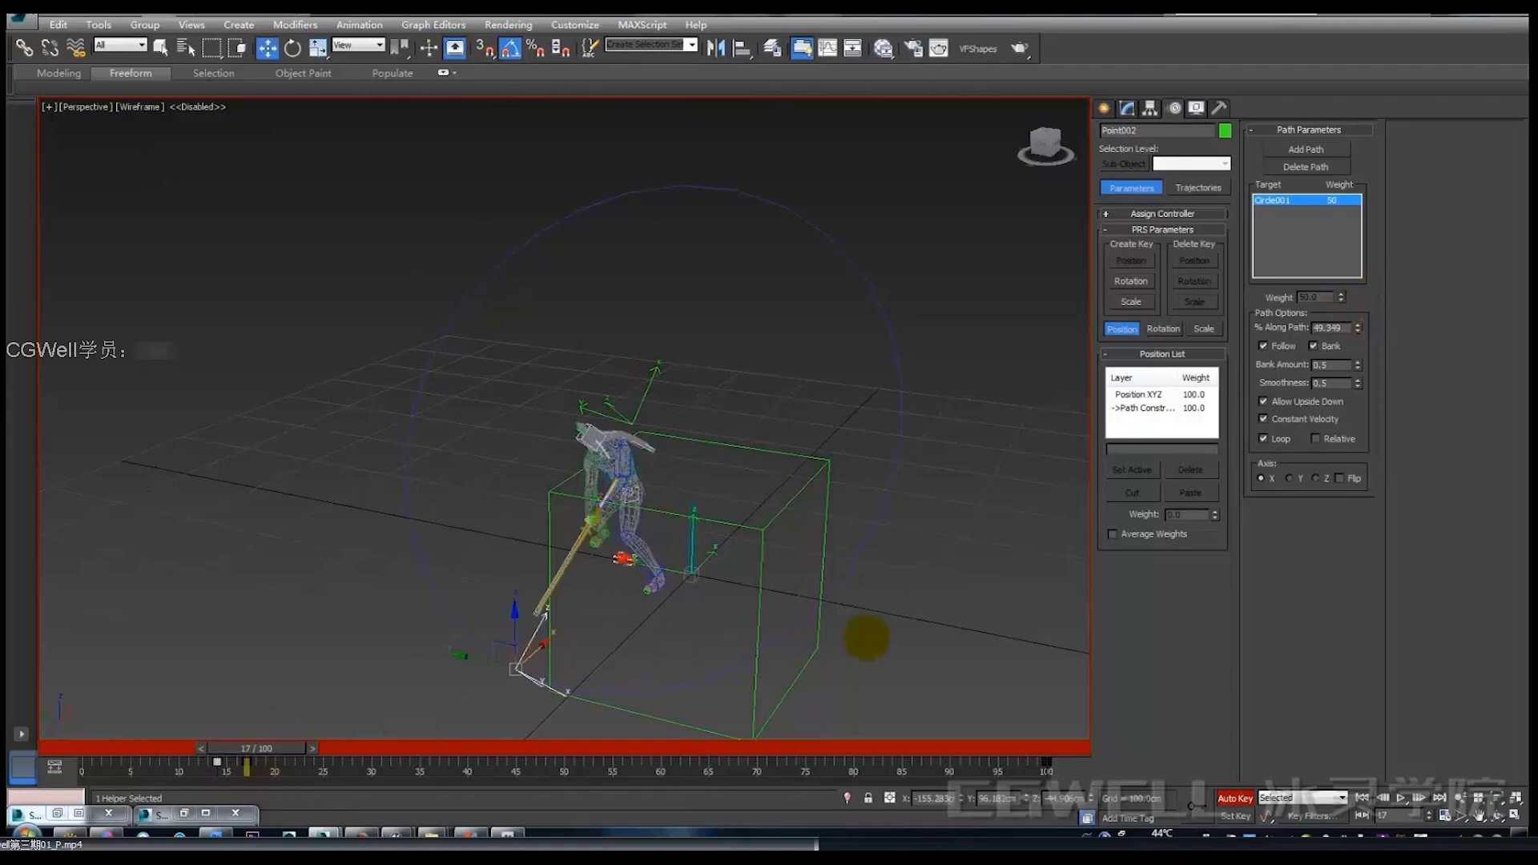
left_click_drag(1358, 327, 1362, 336)
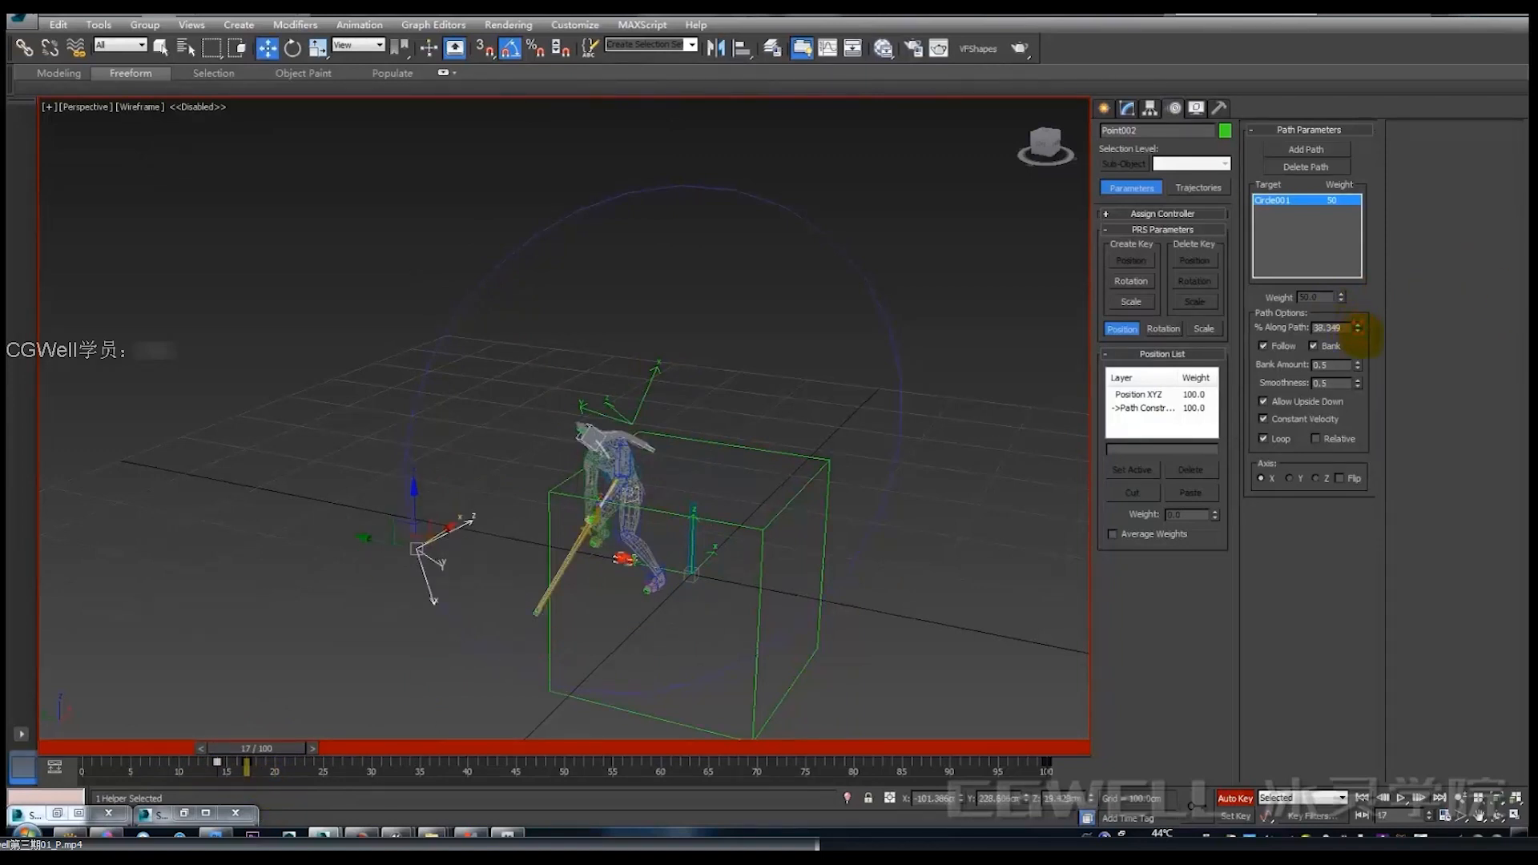
left_click_drag(305, 749, 364, 768)
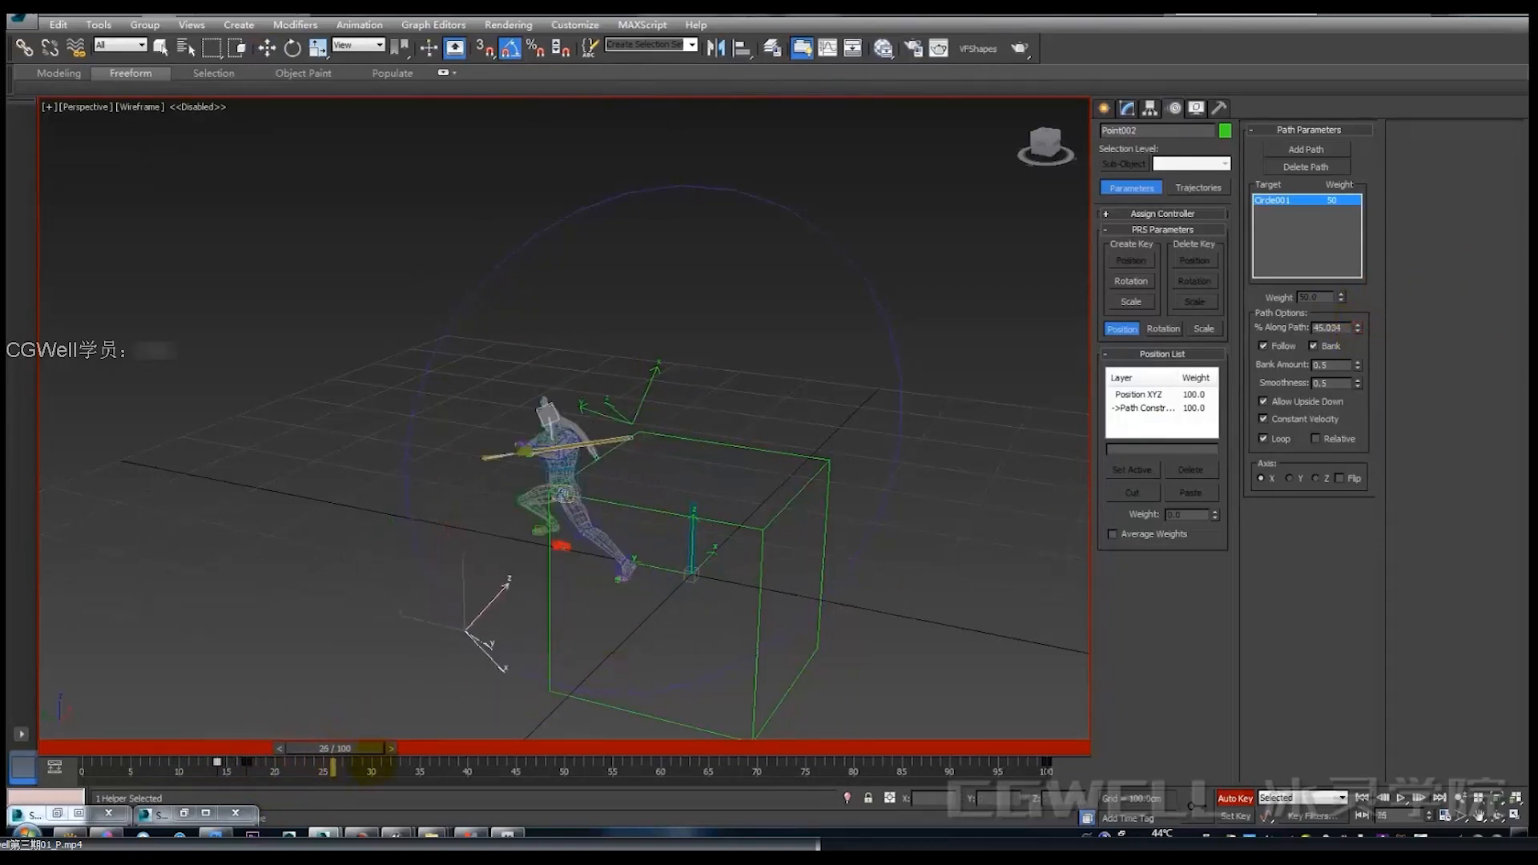
Key Point002's % Along Path at 53.034 on frame 26 and at -2.0 on frame 14.
left_click_drag(1358, 328, 1360, 318)
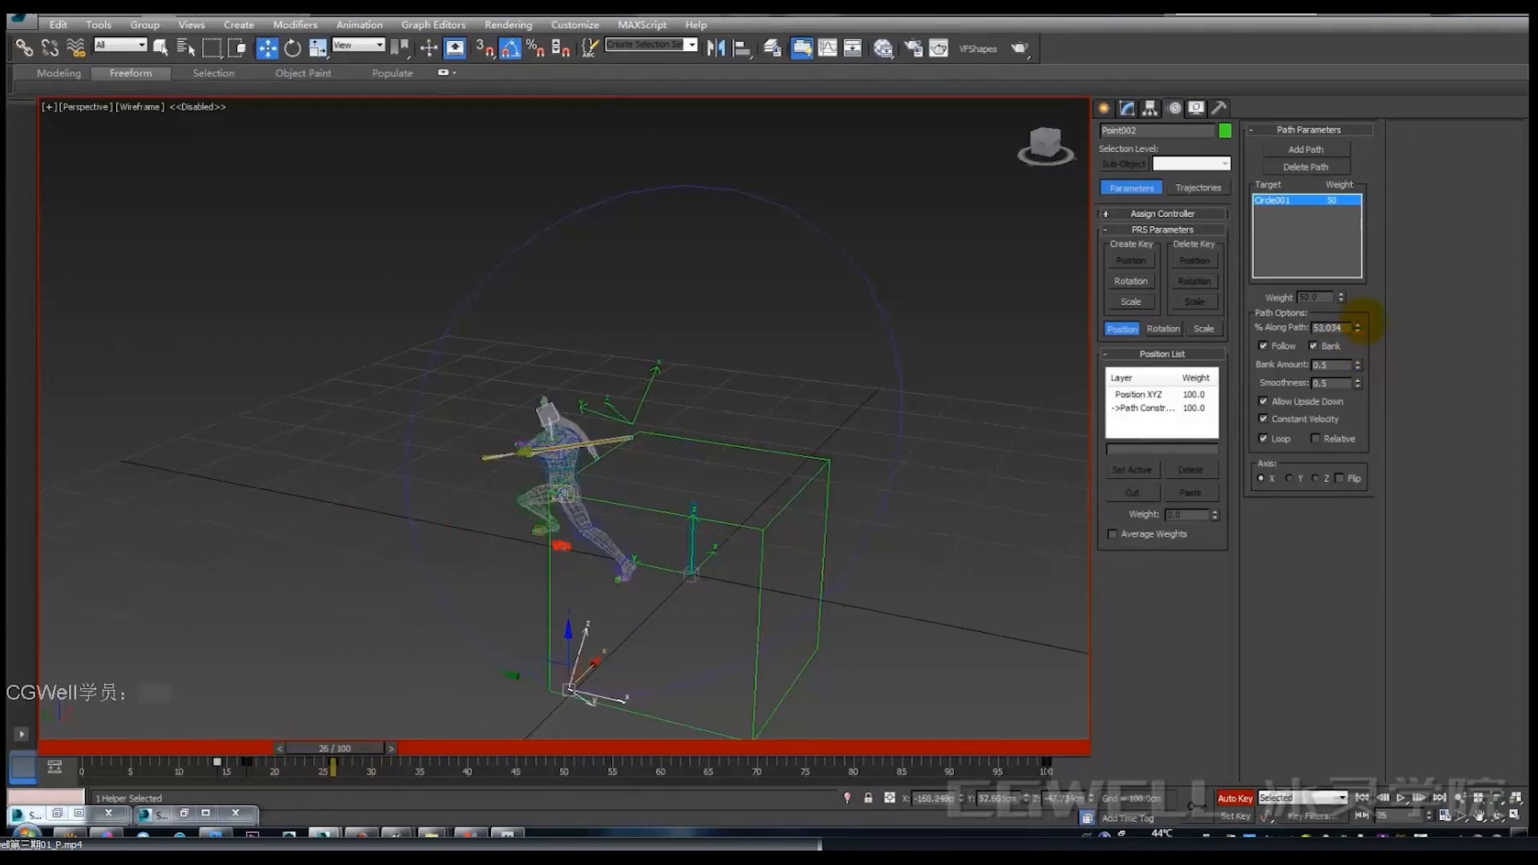
left_click_drag(332, 765, 249, 751)
key("w")
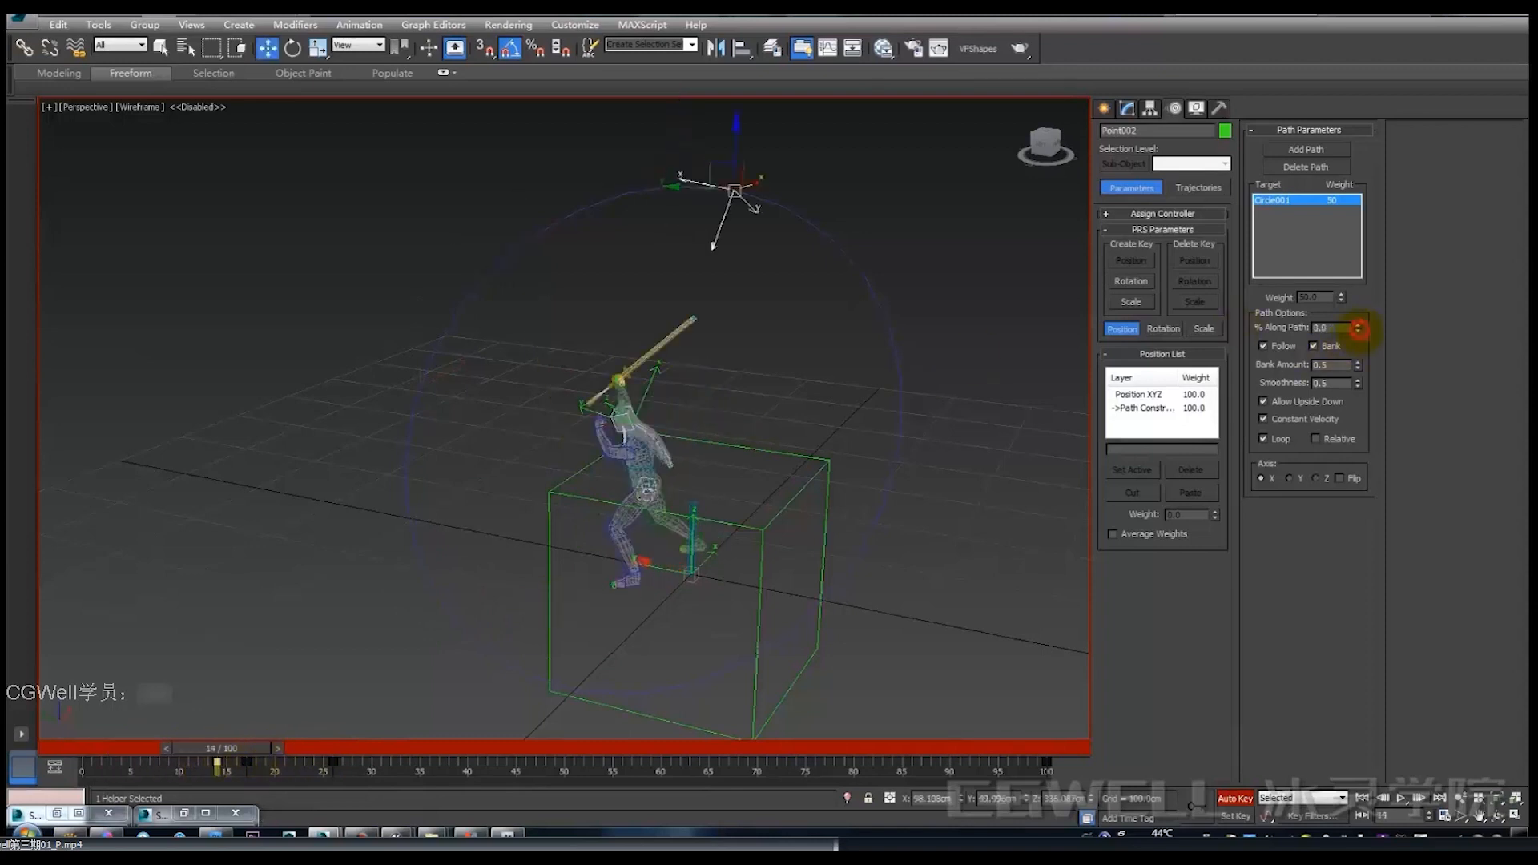
mouse_move(240, 749)
left_mouse_down()
mouse_move(275, 762)
mouse_move(256, 773)
left_mouse_up()
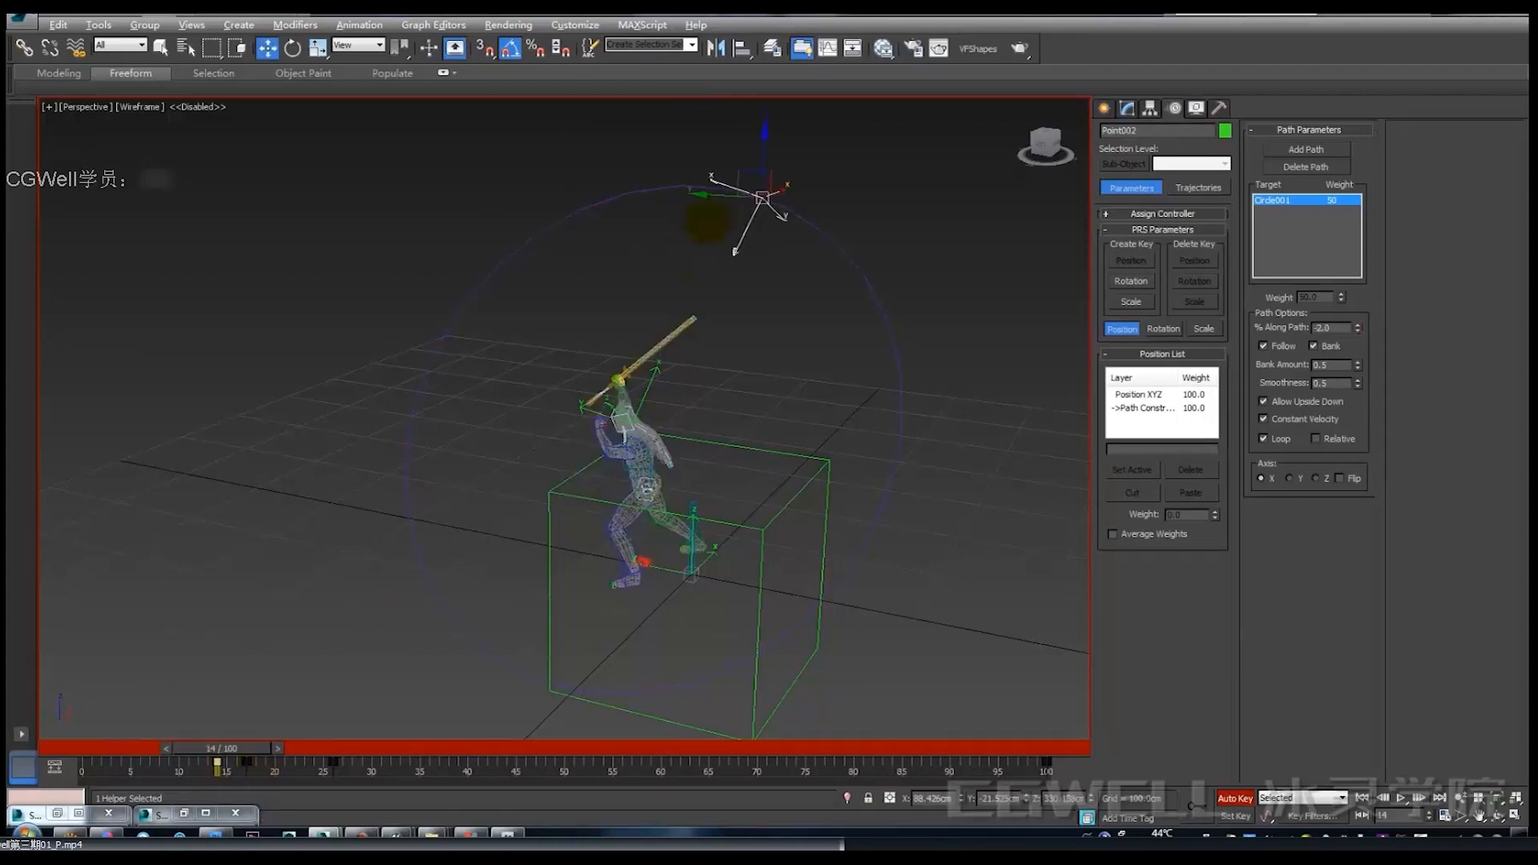
Annotate the helper's travel along the circle with freehand screen strokes and clear the markings.
key("alt+q")
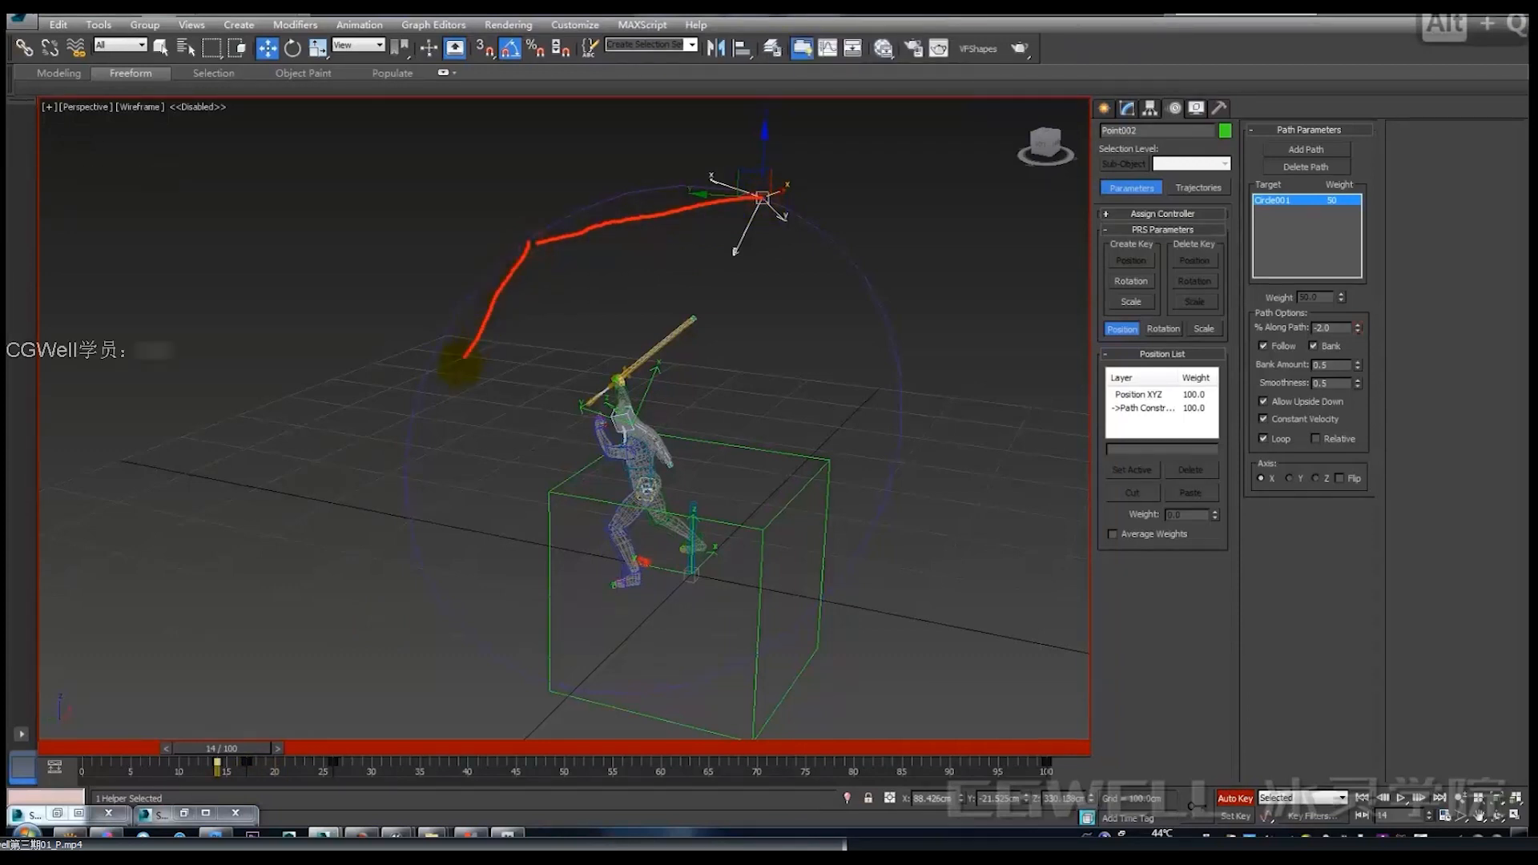
left_click_drag(421, 462, 414, 476)
left_click_drag(439, 536, 469, 610)
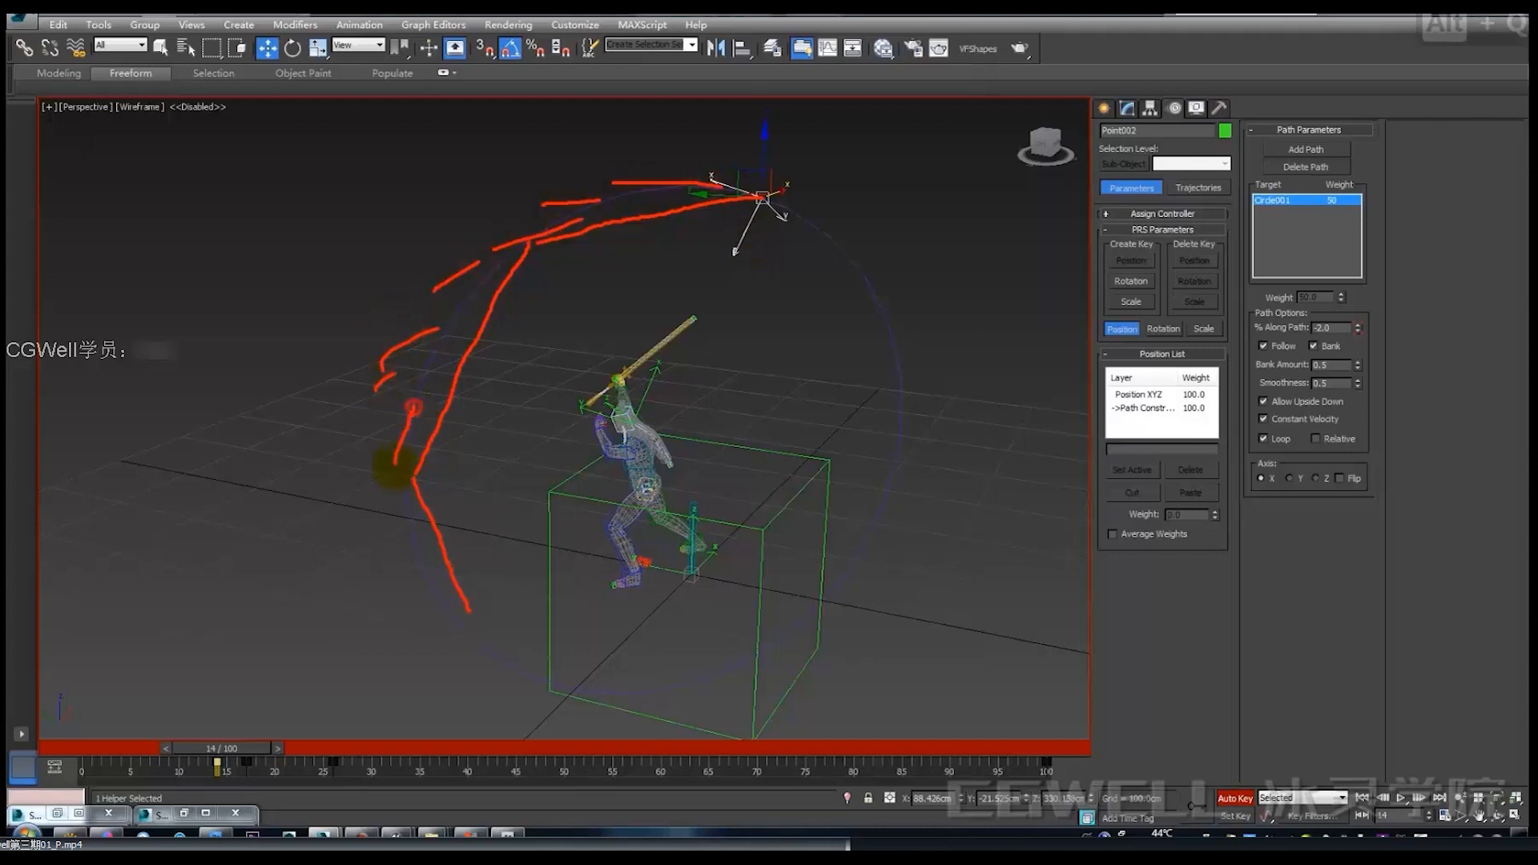
key("Escape")
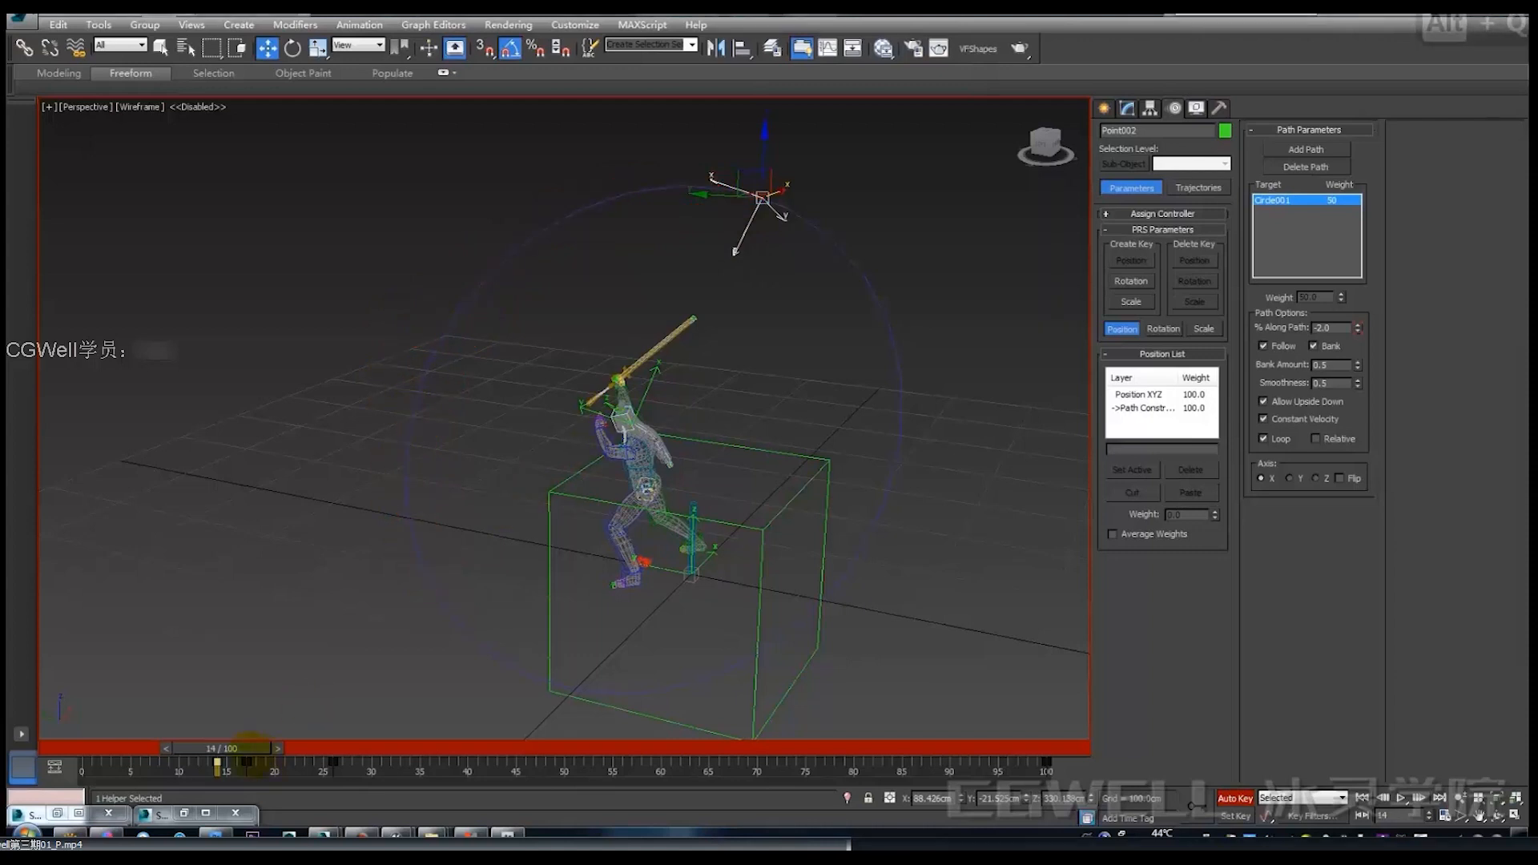
Play back the helper's motion against the sword swing and set its % Along Path to 59.034 on frame 26.
left_click_drag(248, 747, 210, 733)
key("slash")
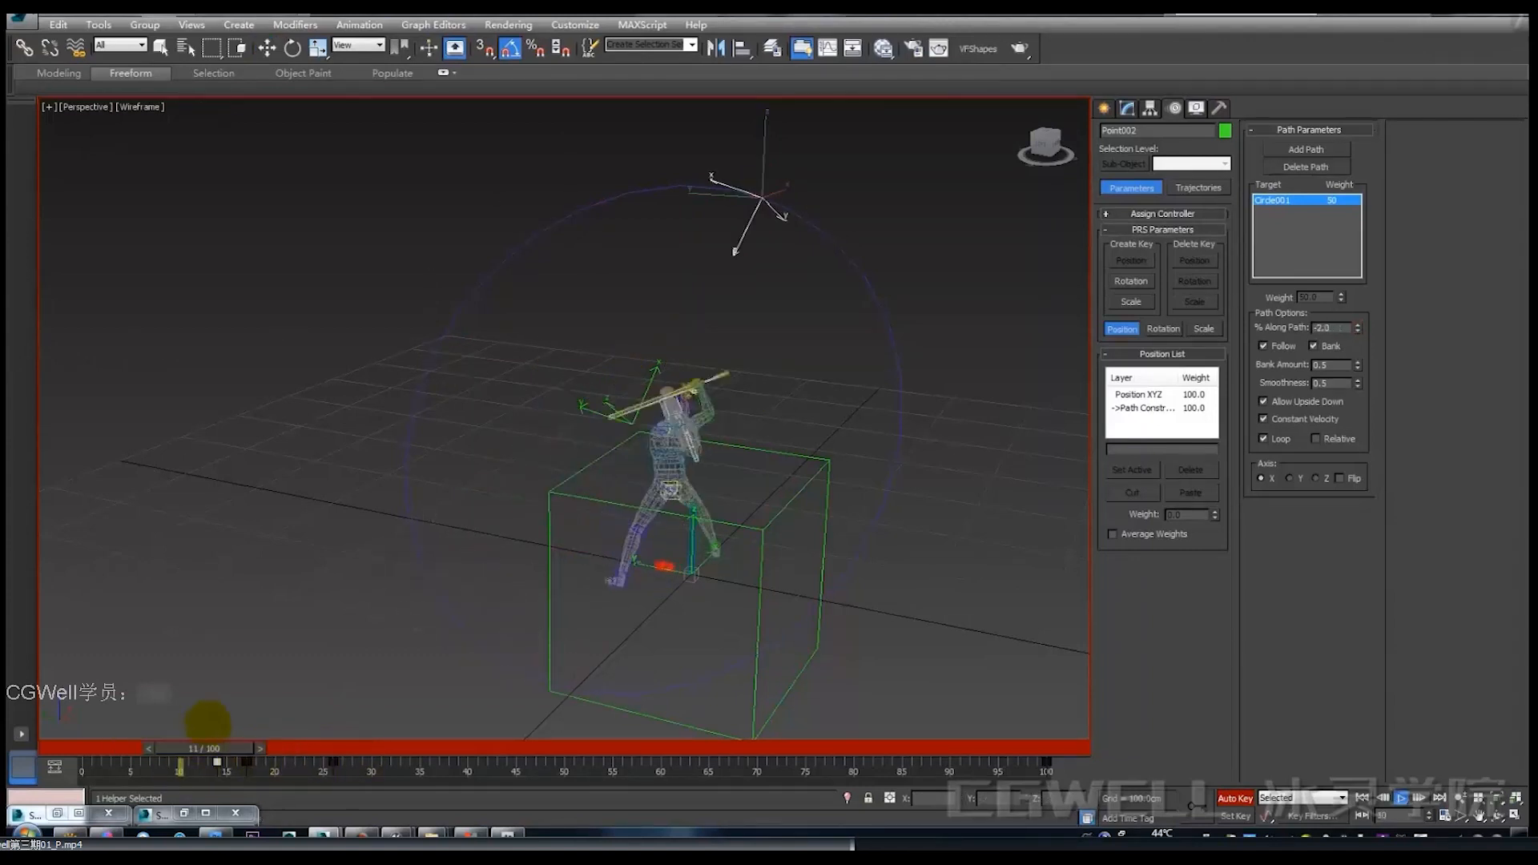
key("slash")
left_click_drag(349, 745, 340, 744)
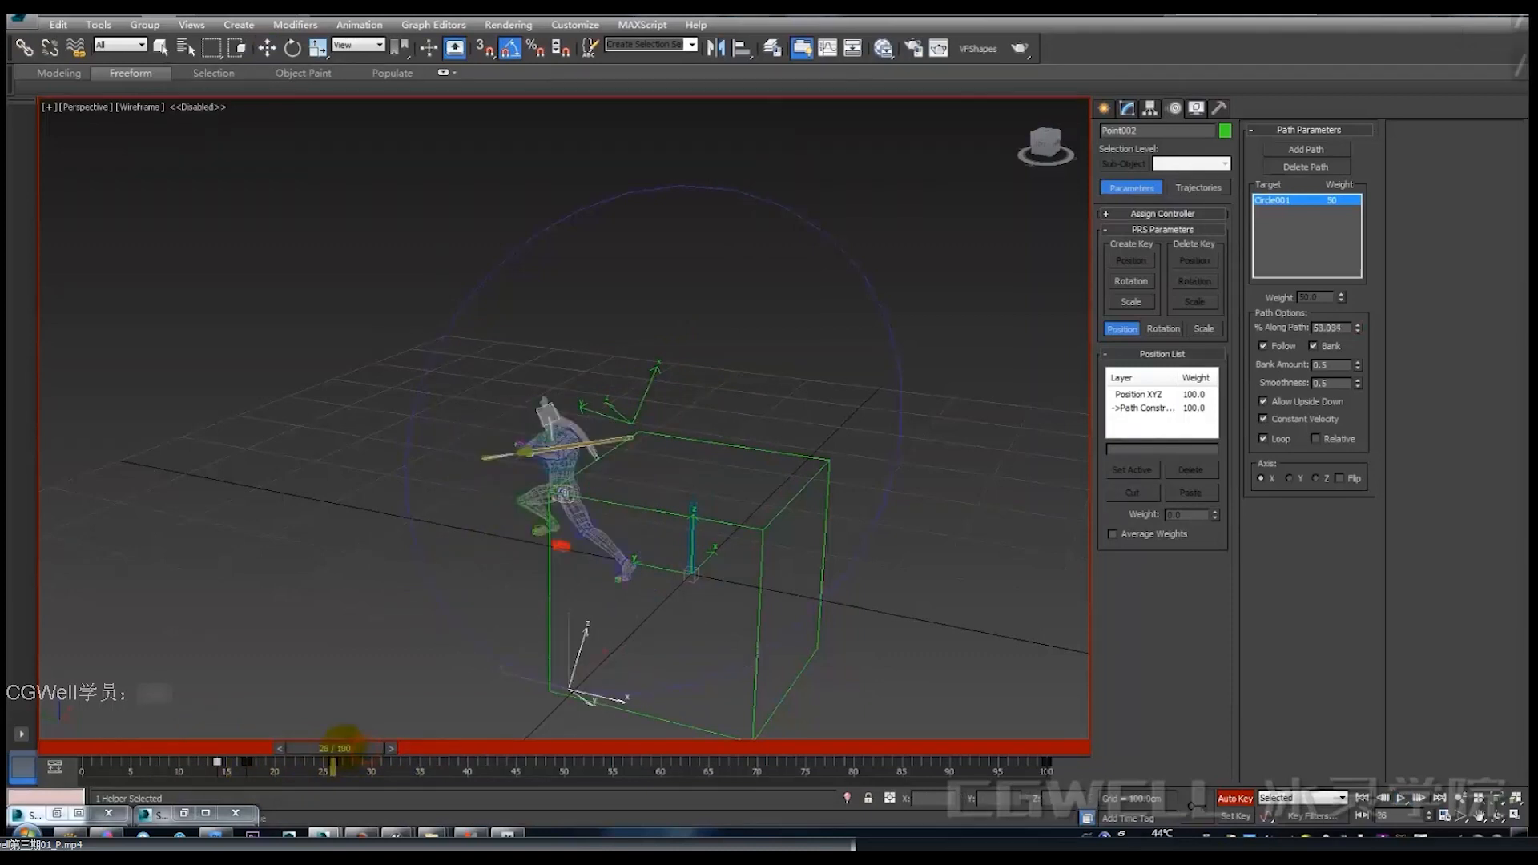
left_click_drag(1357, 327, 1359, 327)
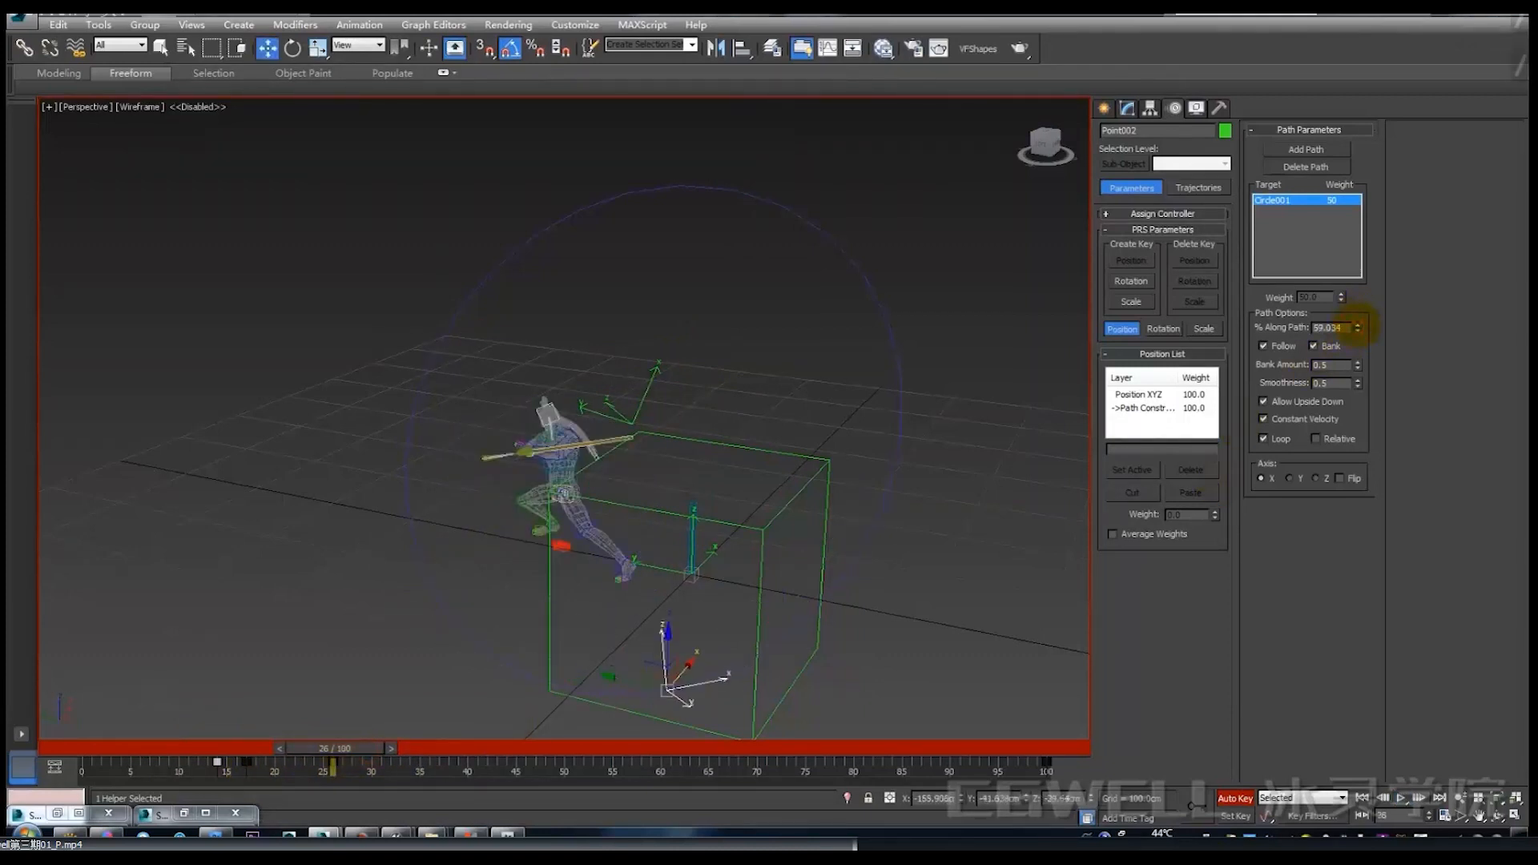
Review the helper's motion along the circle path, delete its keyframe at frame 100, and play the animation back.
left_click_drag(370, 745, 164, 730)
key("w")
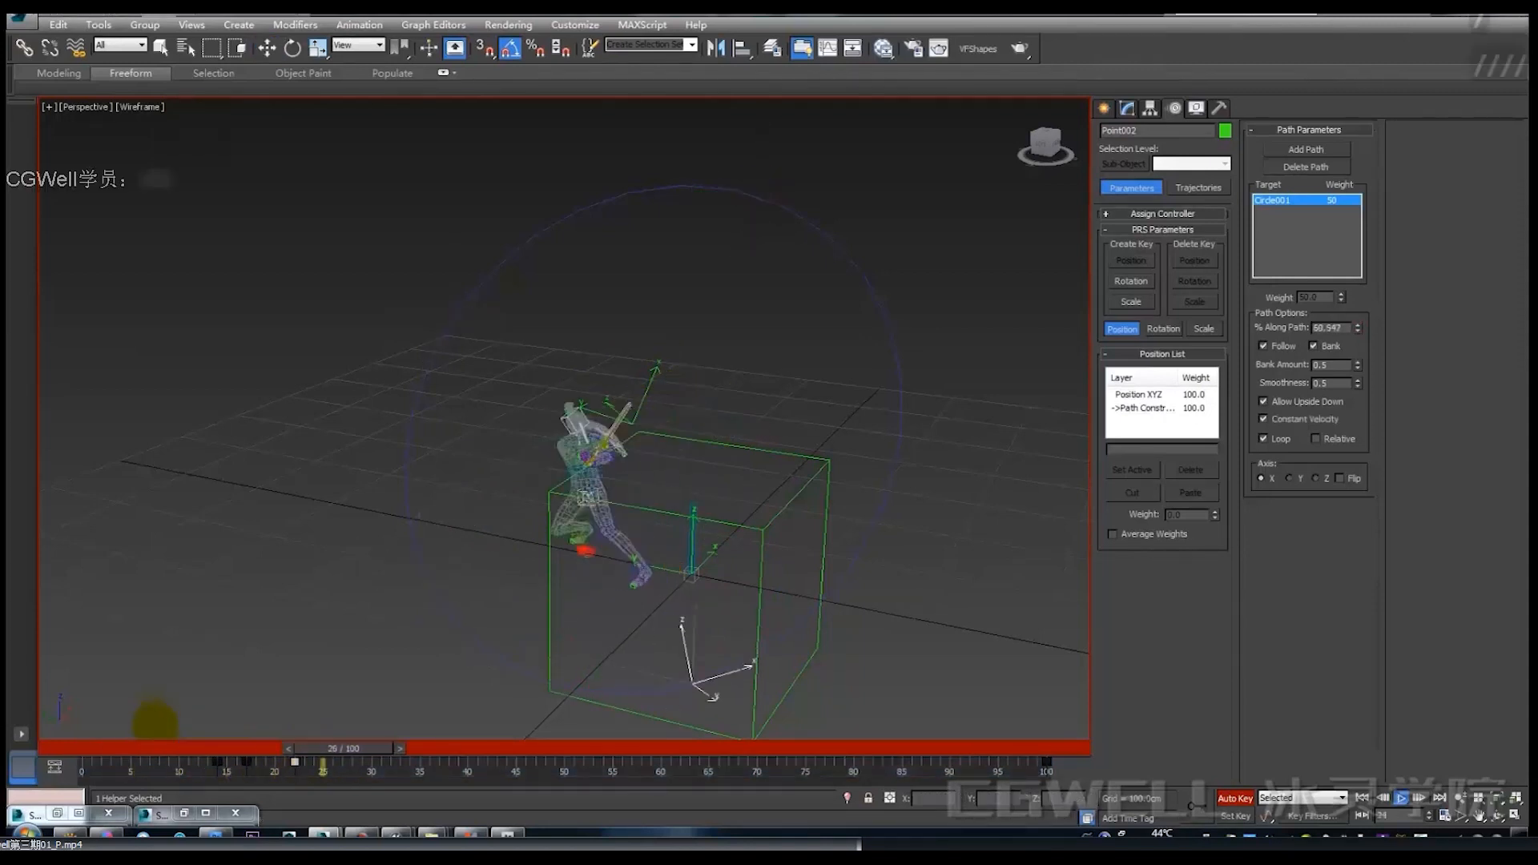
left_click_drag(203, 748, 309, 744)
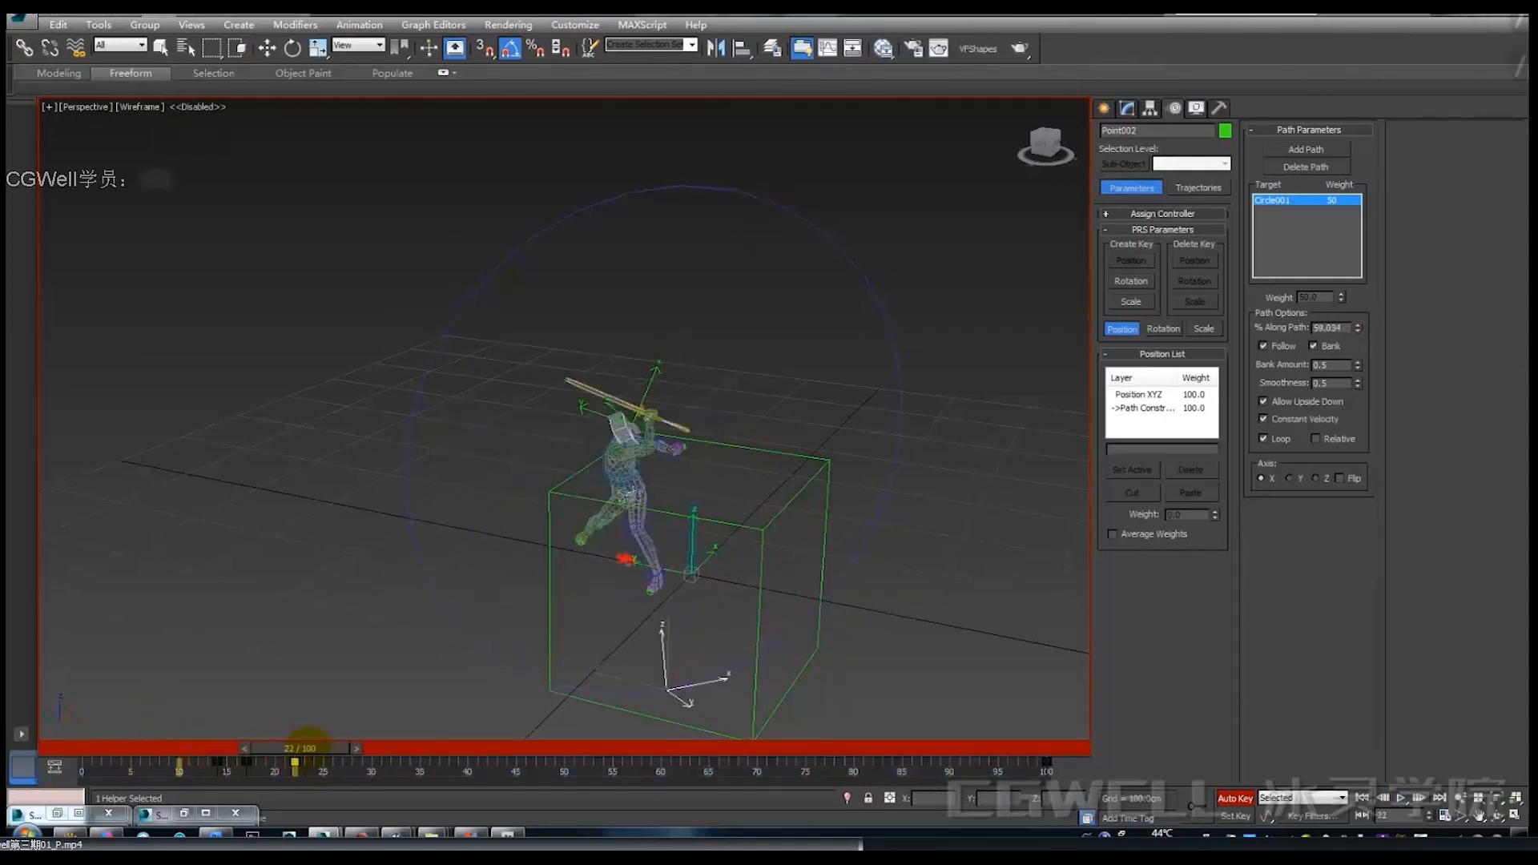
left_click_drag(966, 771, 1137, 766)
key("Delete")
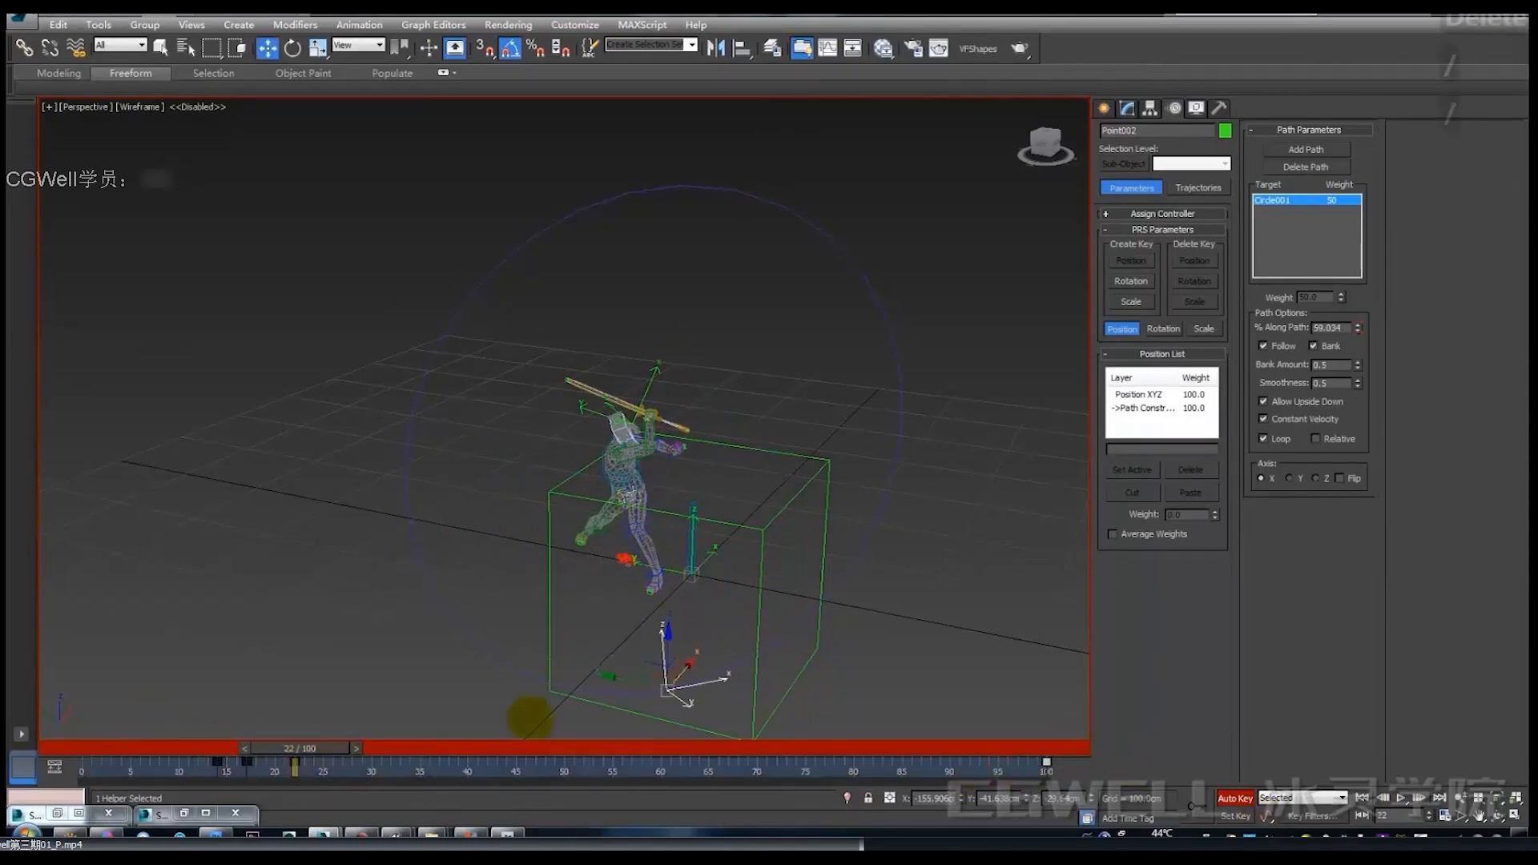
key("/")
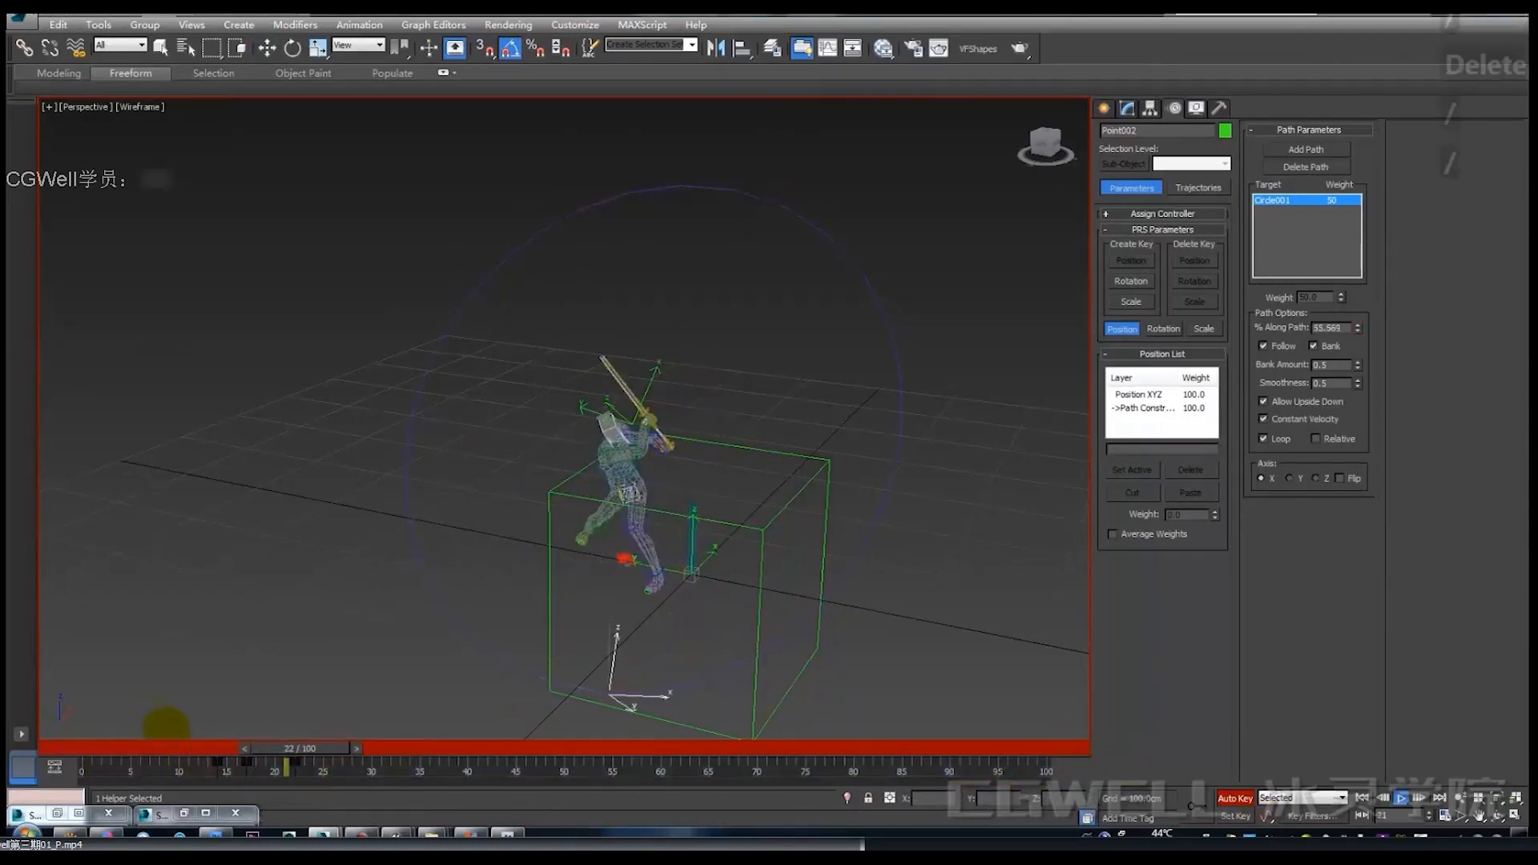
With automatic keying off, go to frame 14 and rotate the point helper 90 degrees about its local Y axis.
left_click_drag(178, 748, 251, 746)
key("n")
key("w")
middle_click_drag(732, 185, 623, 419)
scroll(622, 419, "up", 4)
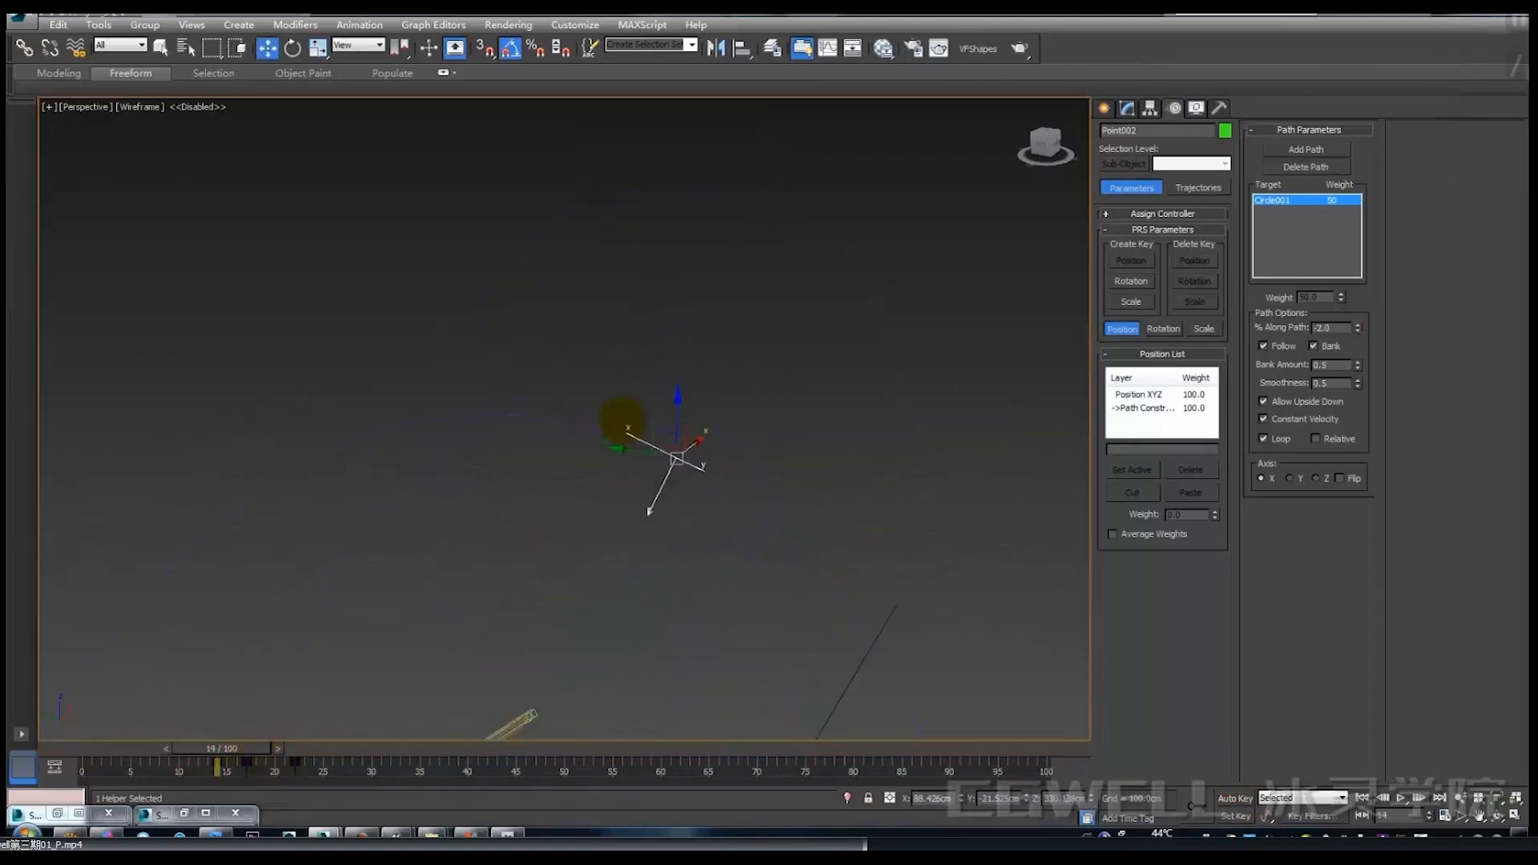
mouse_move(703, 488)
middle_mouse_down("alt")
mouse_move(617, 505)
mouse_move(622, 492)
mouse_move(690, 488)
middle_mouse_up("alt")
key("e")
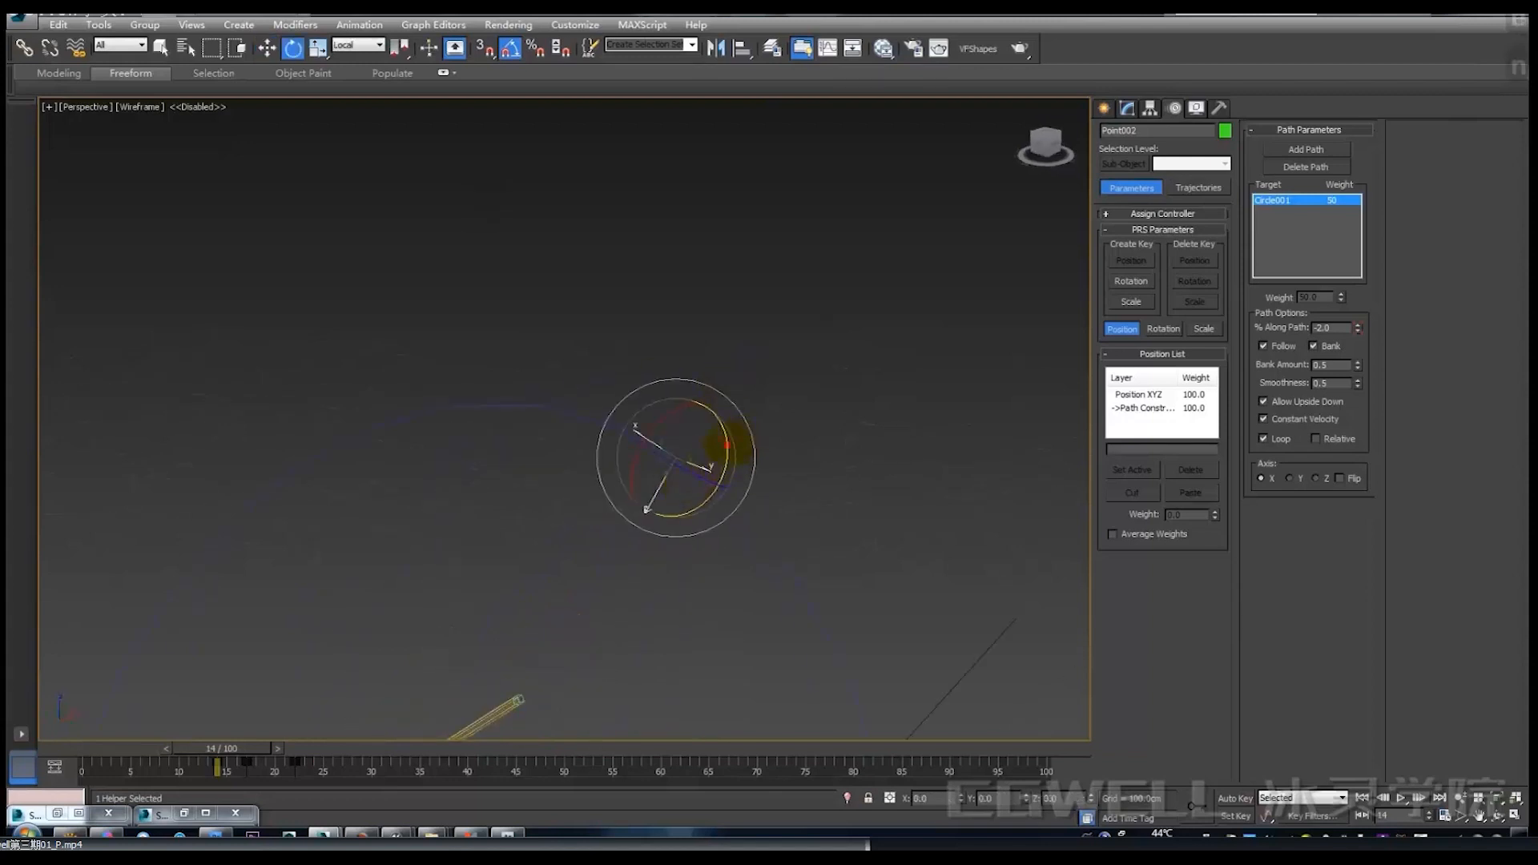
left_click_drag(727, 445, 731, 539)
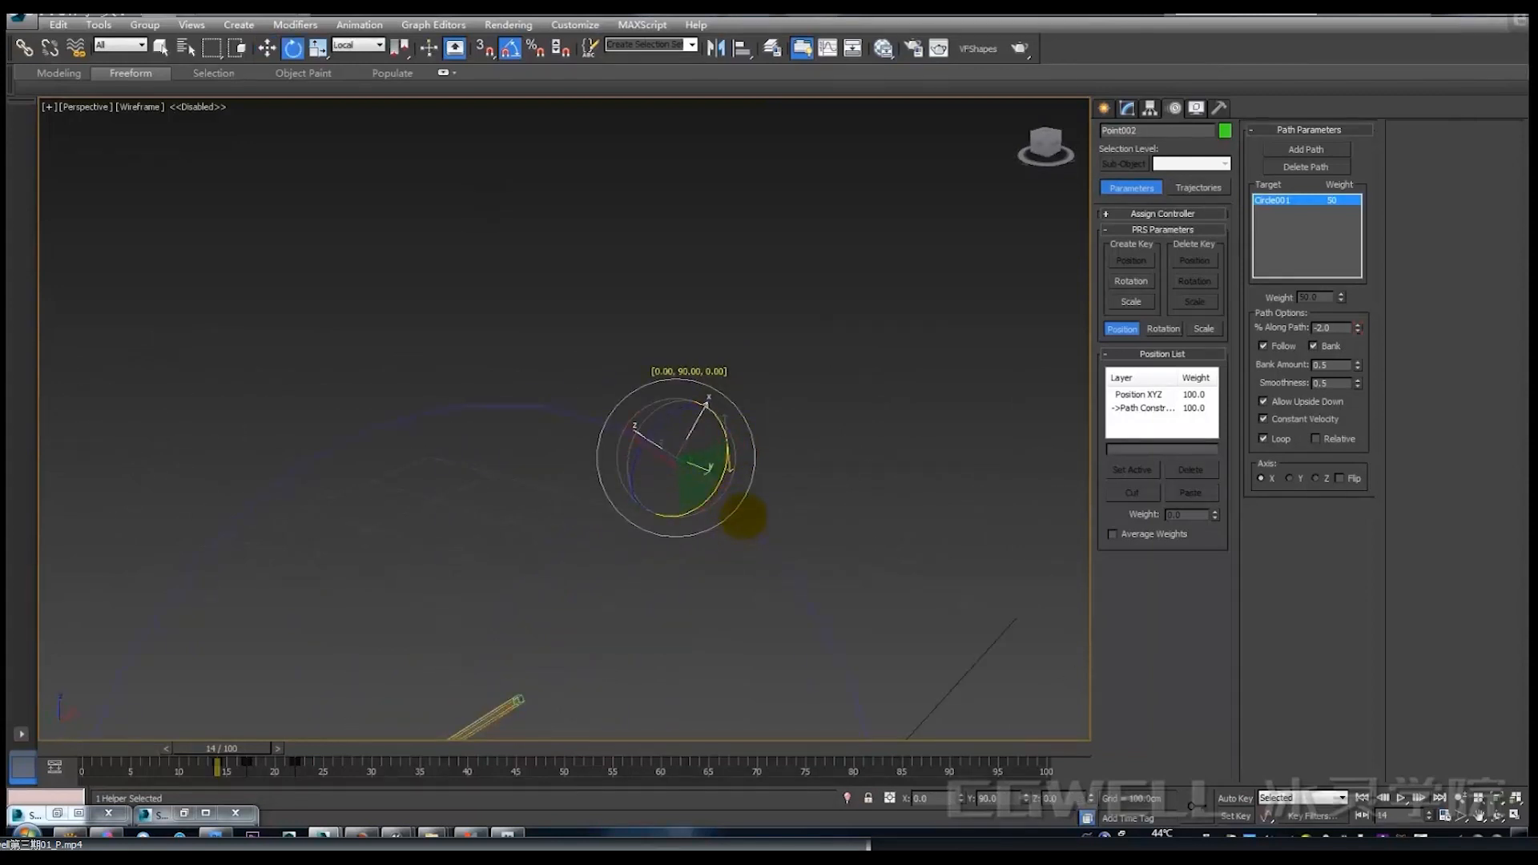
scroll(694, 466, "down", 4)
middle_click_drag(694, 466, 660, 397)
middle_click_drag(661, 398, 645, 425, "alt")
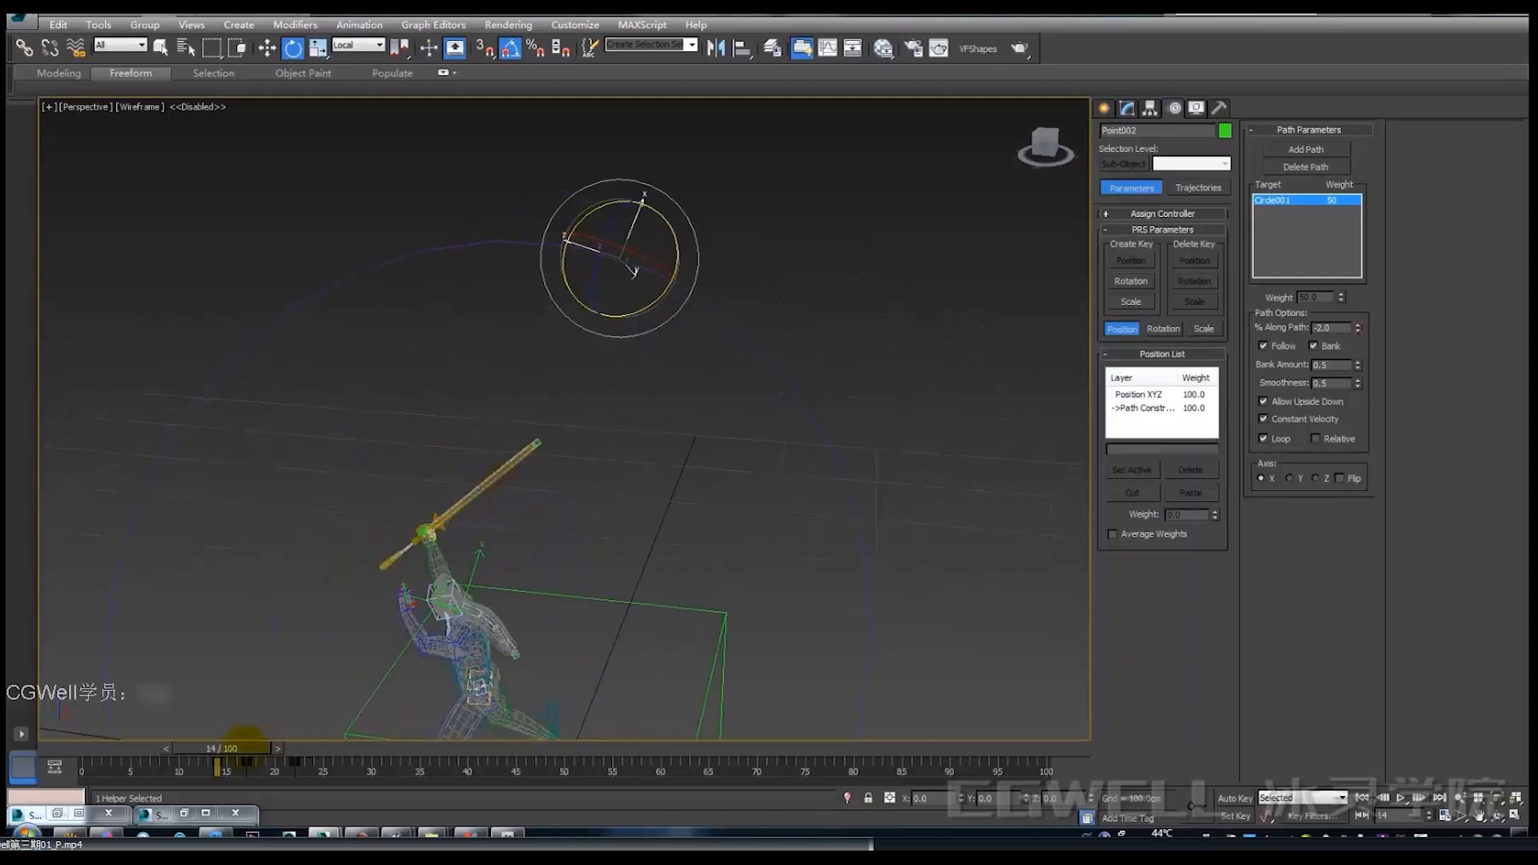
Go to frame 16 and mark the helper's X axis direction with a temporary red annotation.
left_click_drag(245, 739, 274, 735)
key("e")
middle_click_drag(372, 563, 437, 335)
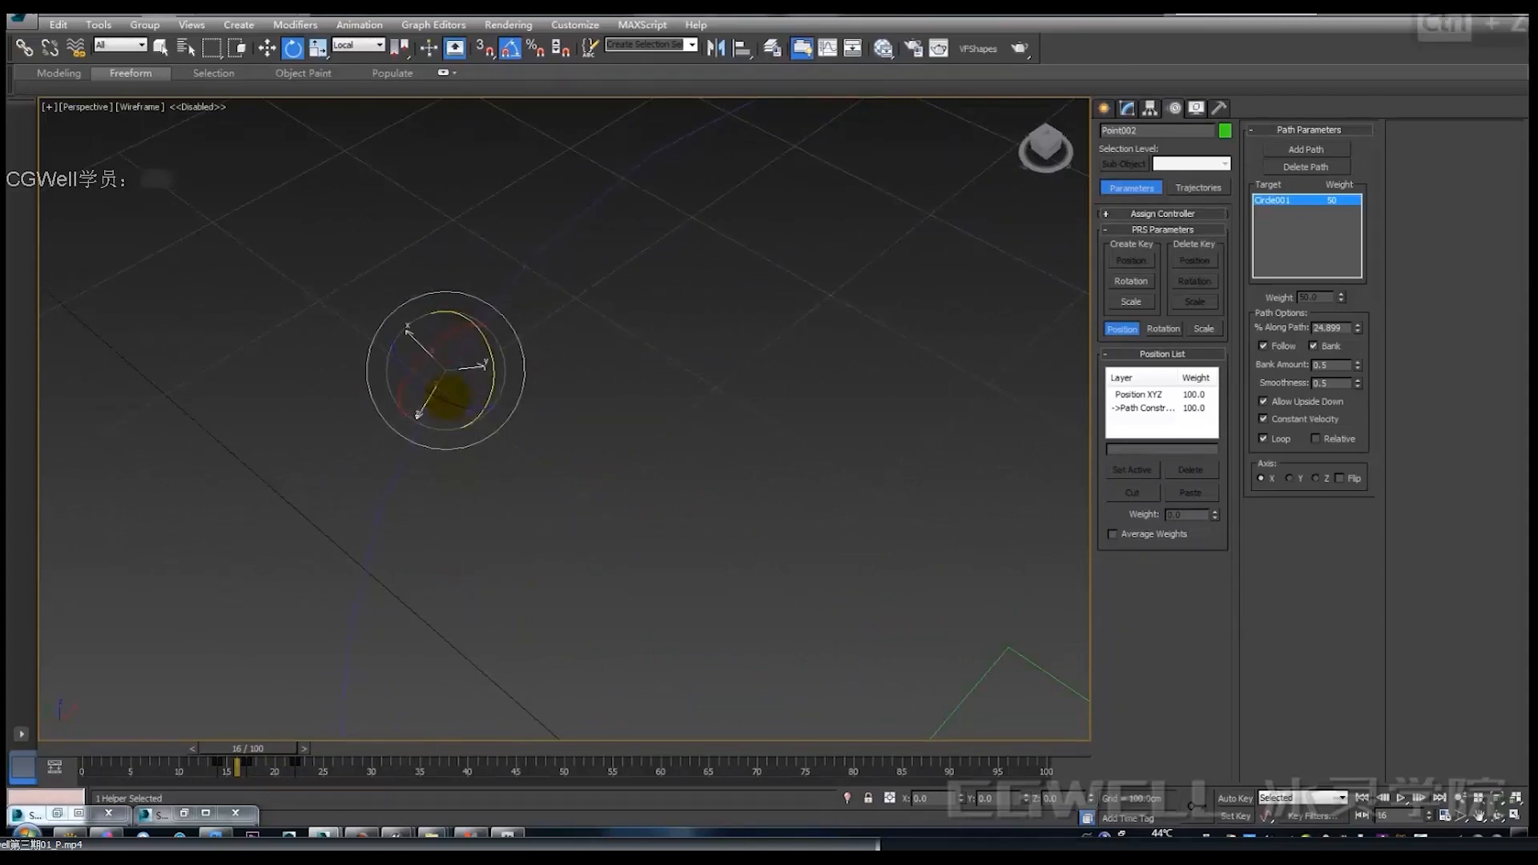
middle_click_drag(462, 392, 511, 277, "alt")
key("alt+q")
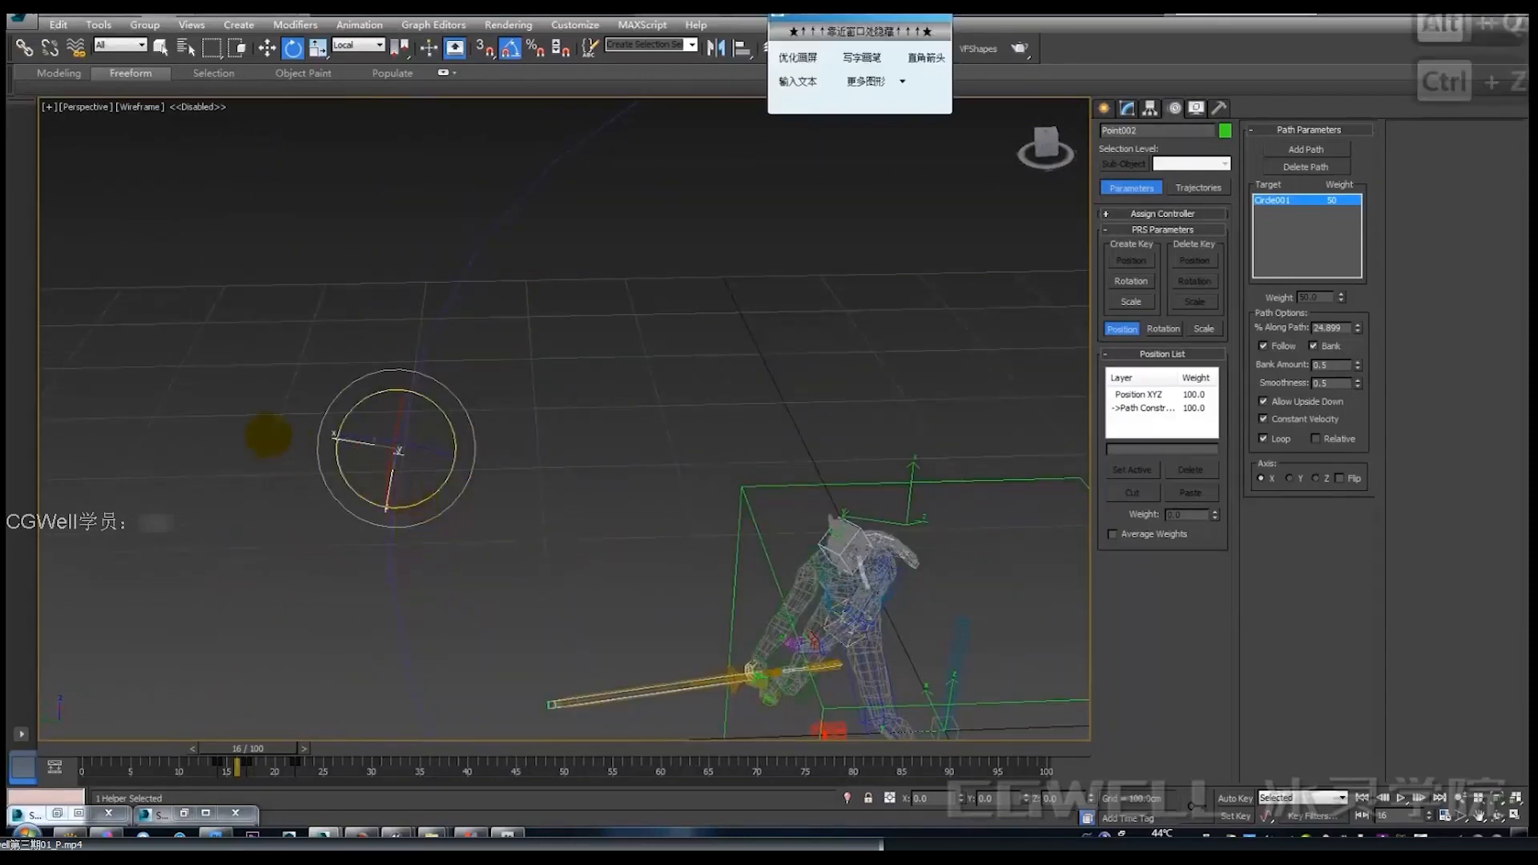
left_click_drag(140, 412, 401, 452)
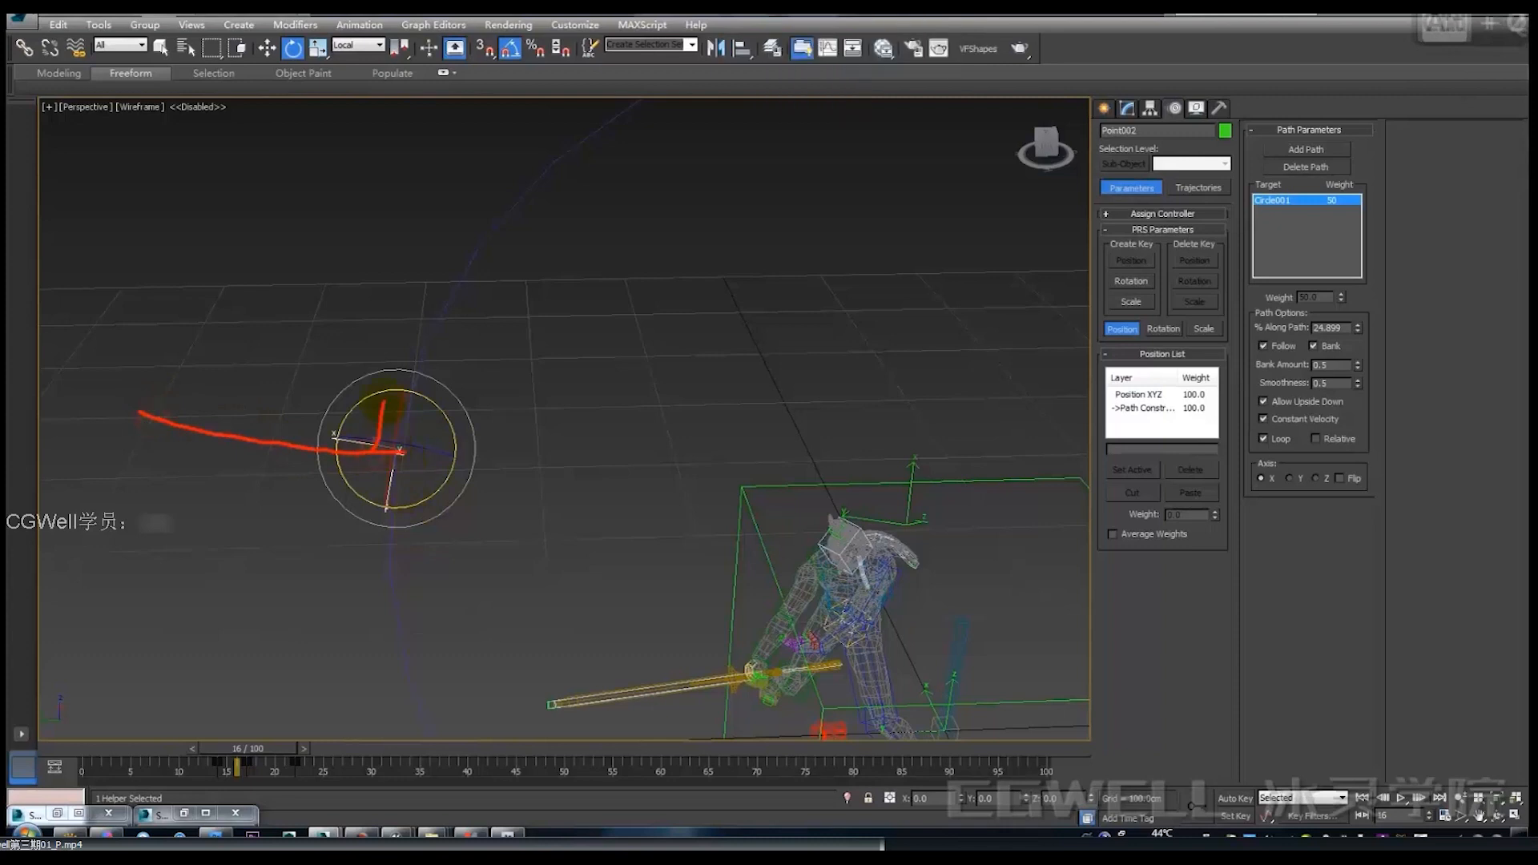
key("alt+q")
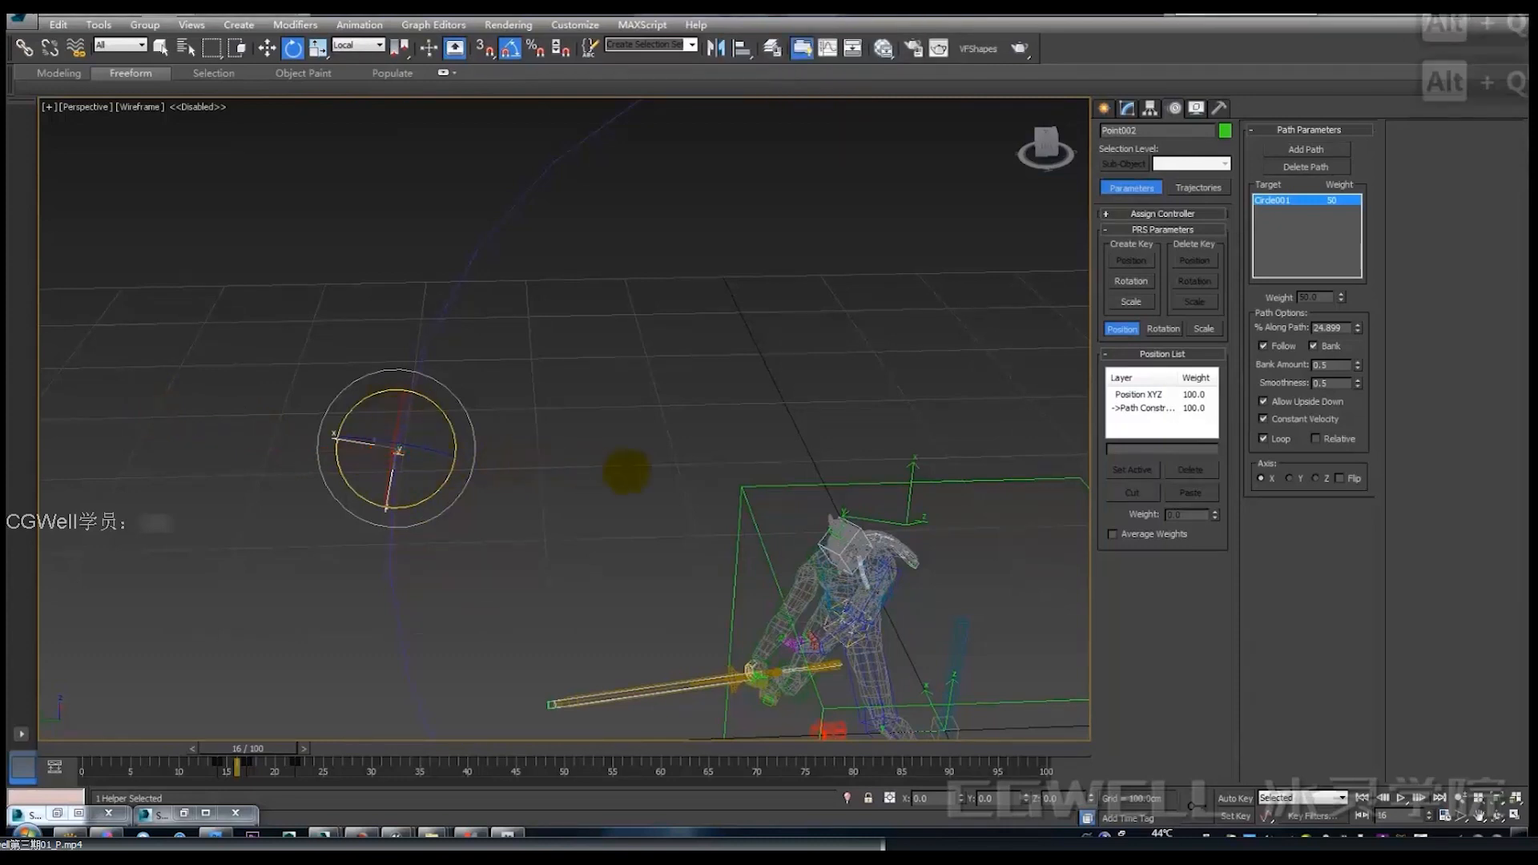
View the helper from above and mark its sideways direction with a temporary red annotation.
mouse_move(624, 470)
middle_mouse_down("alt")
mouse_move(683, 347)
mouse_move(713, 416)
middle_mouse_up("alt")
key("alt+q")
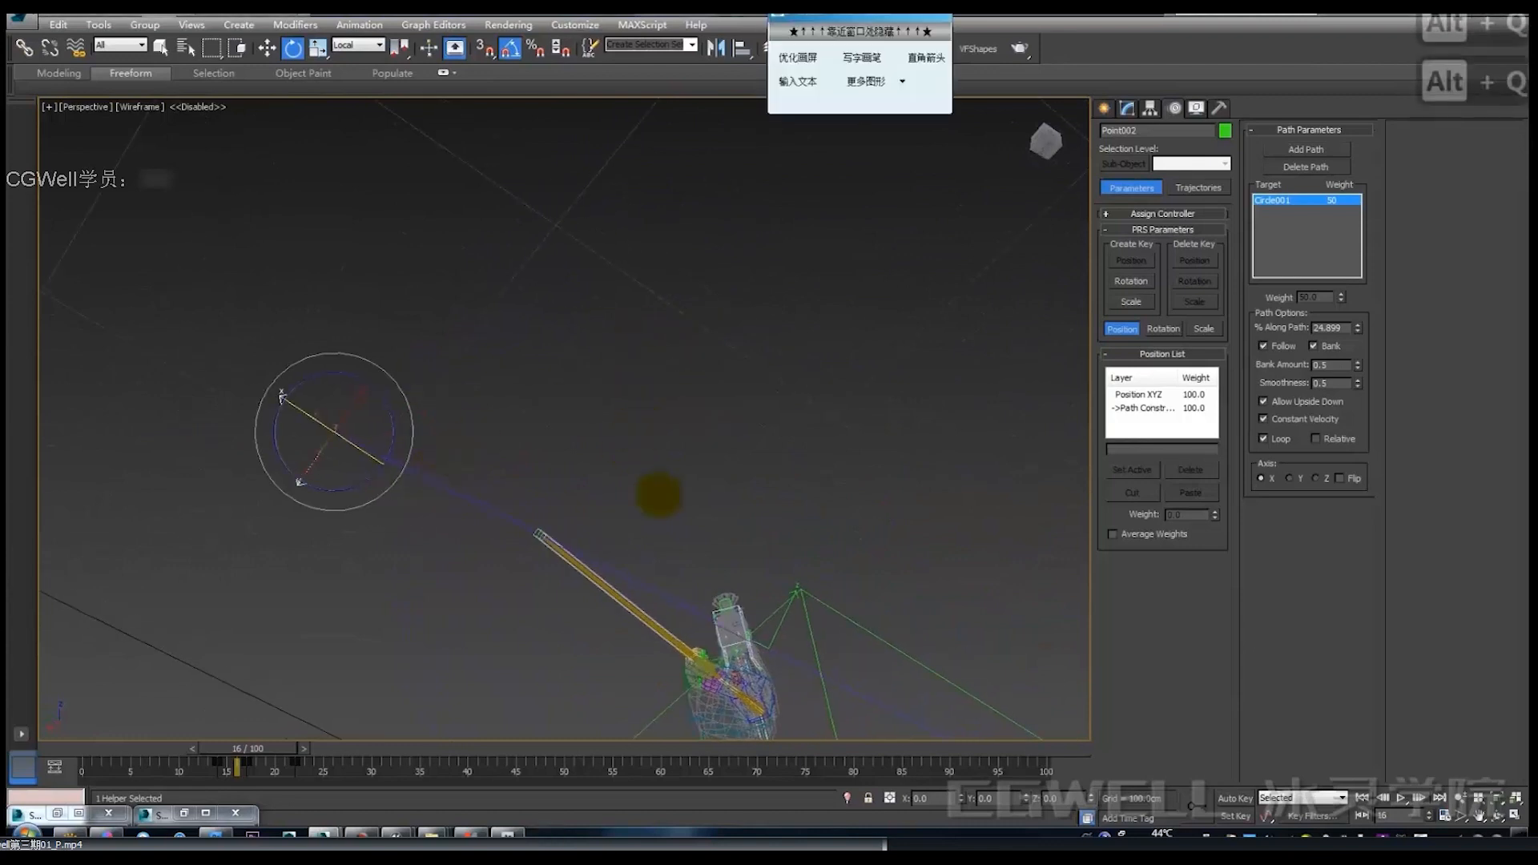
left_click_drag(336, 433, 278, 523)
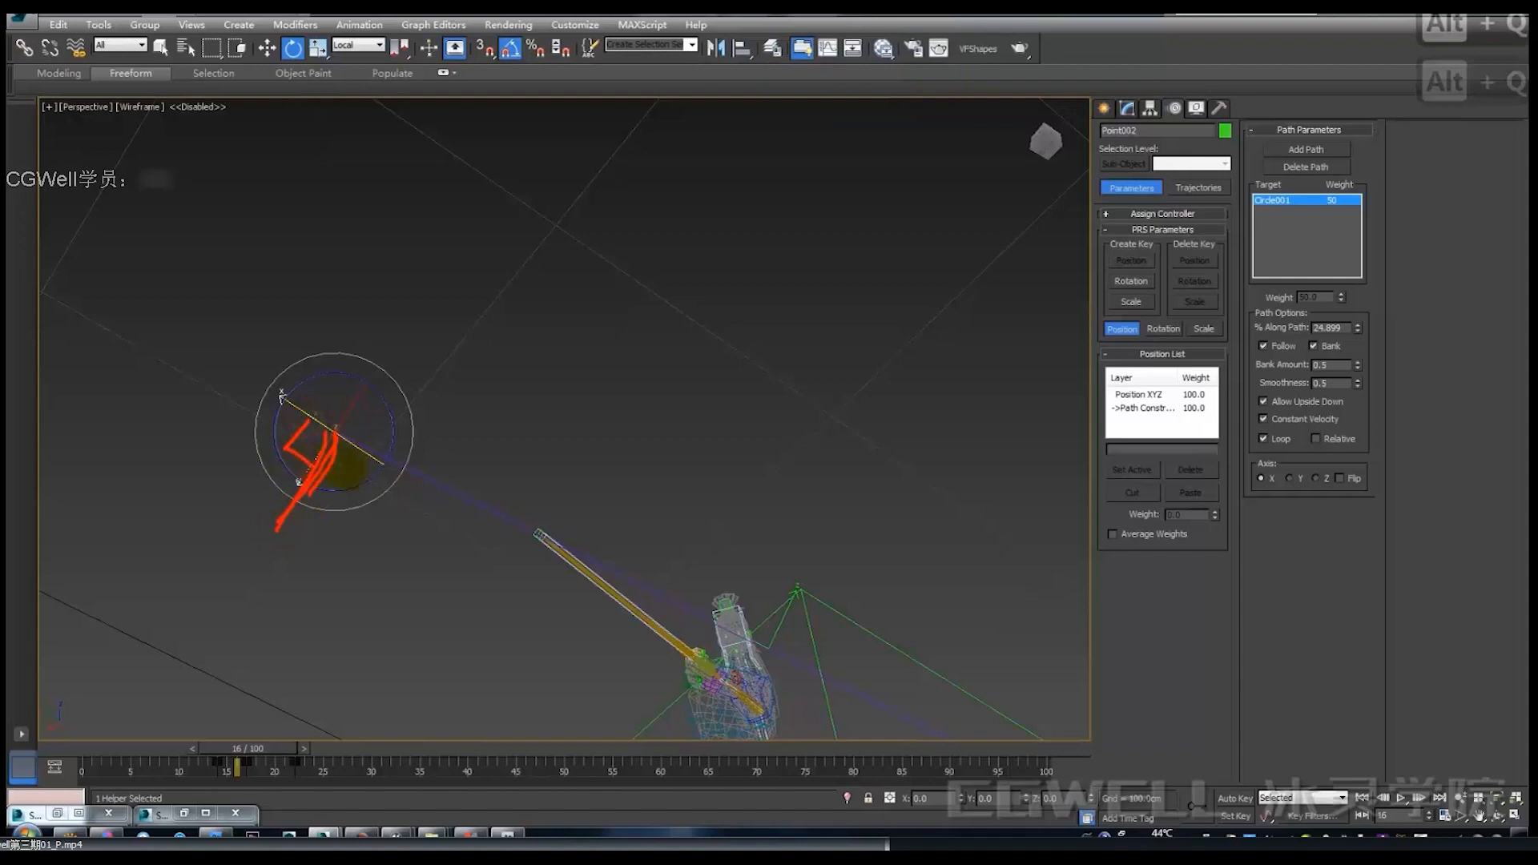
key("Escape")
Draw temporary red arrows around the helper to illustrate the swing directions along the circle path.
mouse_move(382, 436)
middle_mouse_down("alt")
mouse_move(412, 488)
mouse_move(388, 543)
mouse_move(425, 619)
mouse_move(508, 584)
mouse_move(555, 532)
middle_mouse_up("alt")
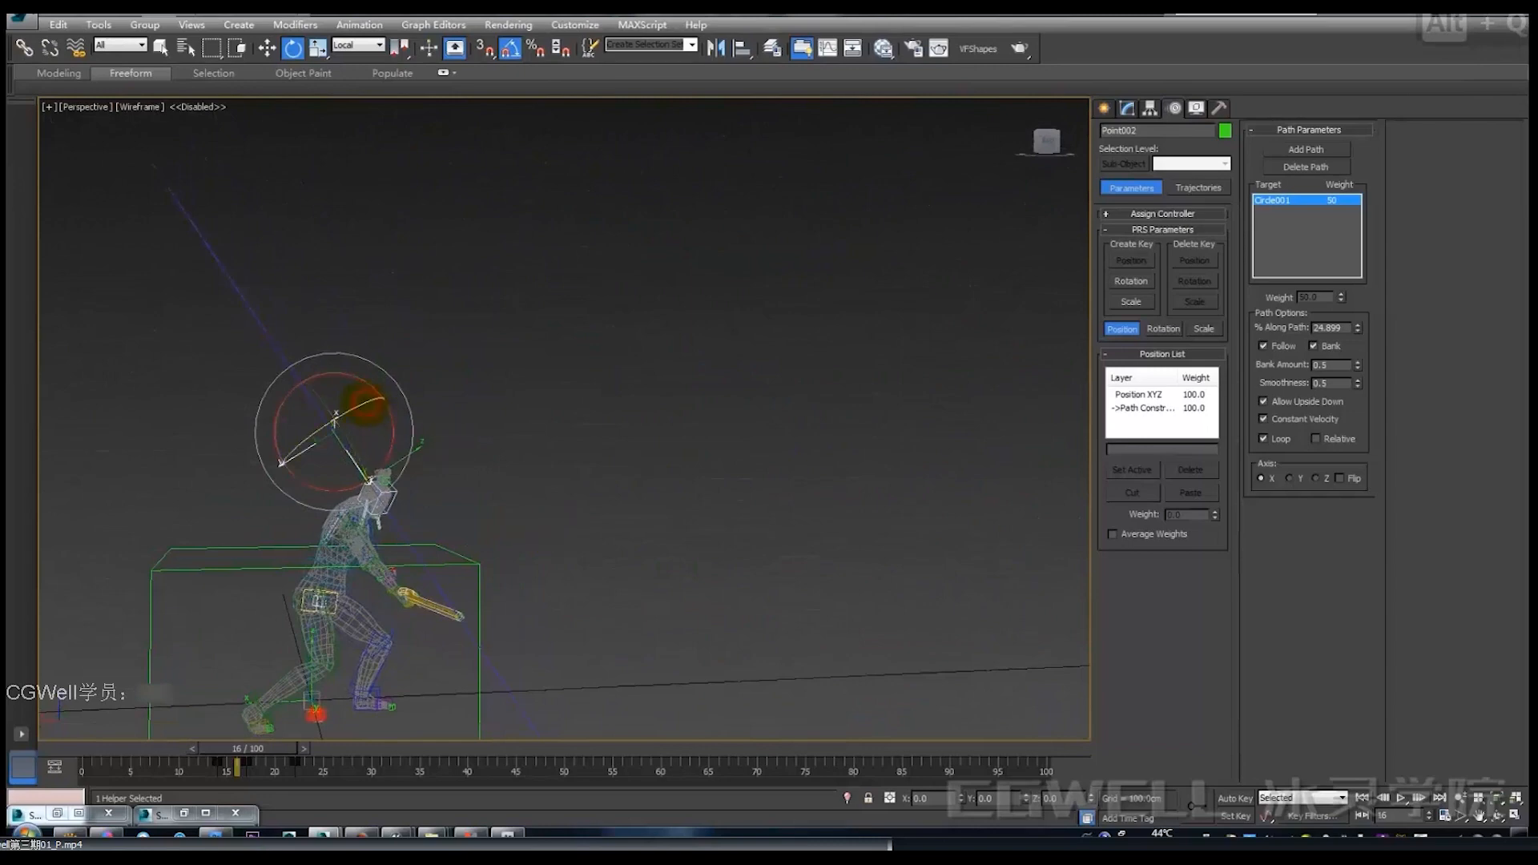
left_click_drag(363, 405, 359, 409)
middle_click_drag(458, 464, 567, 396, "alt")
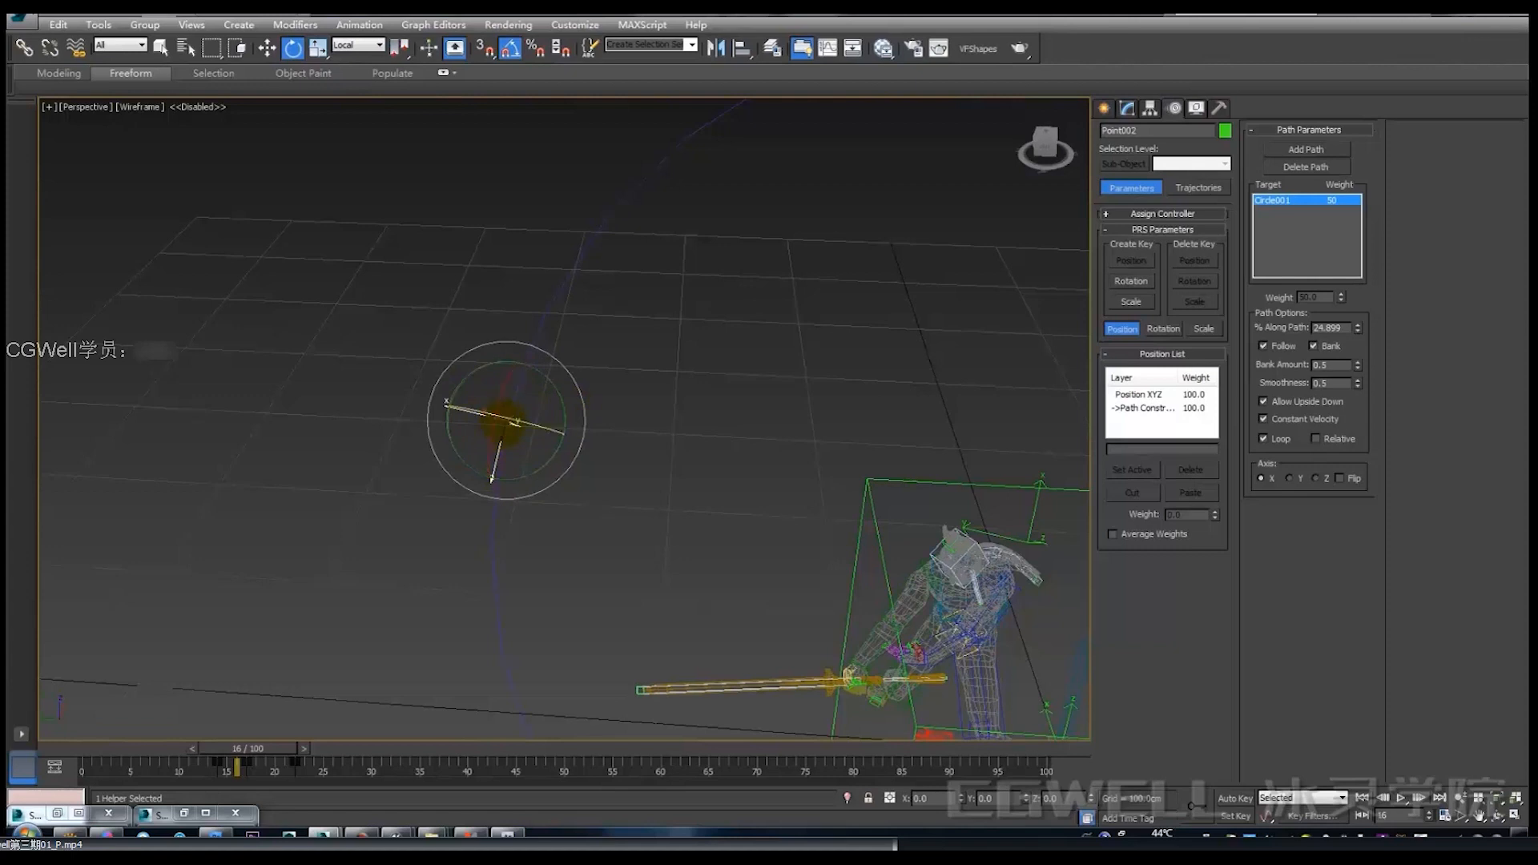
key("alt+q")
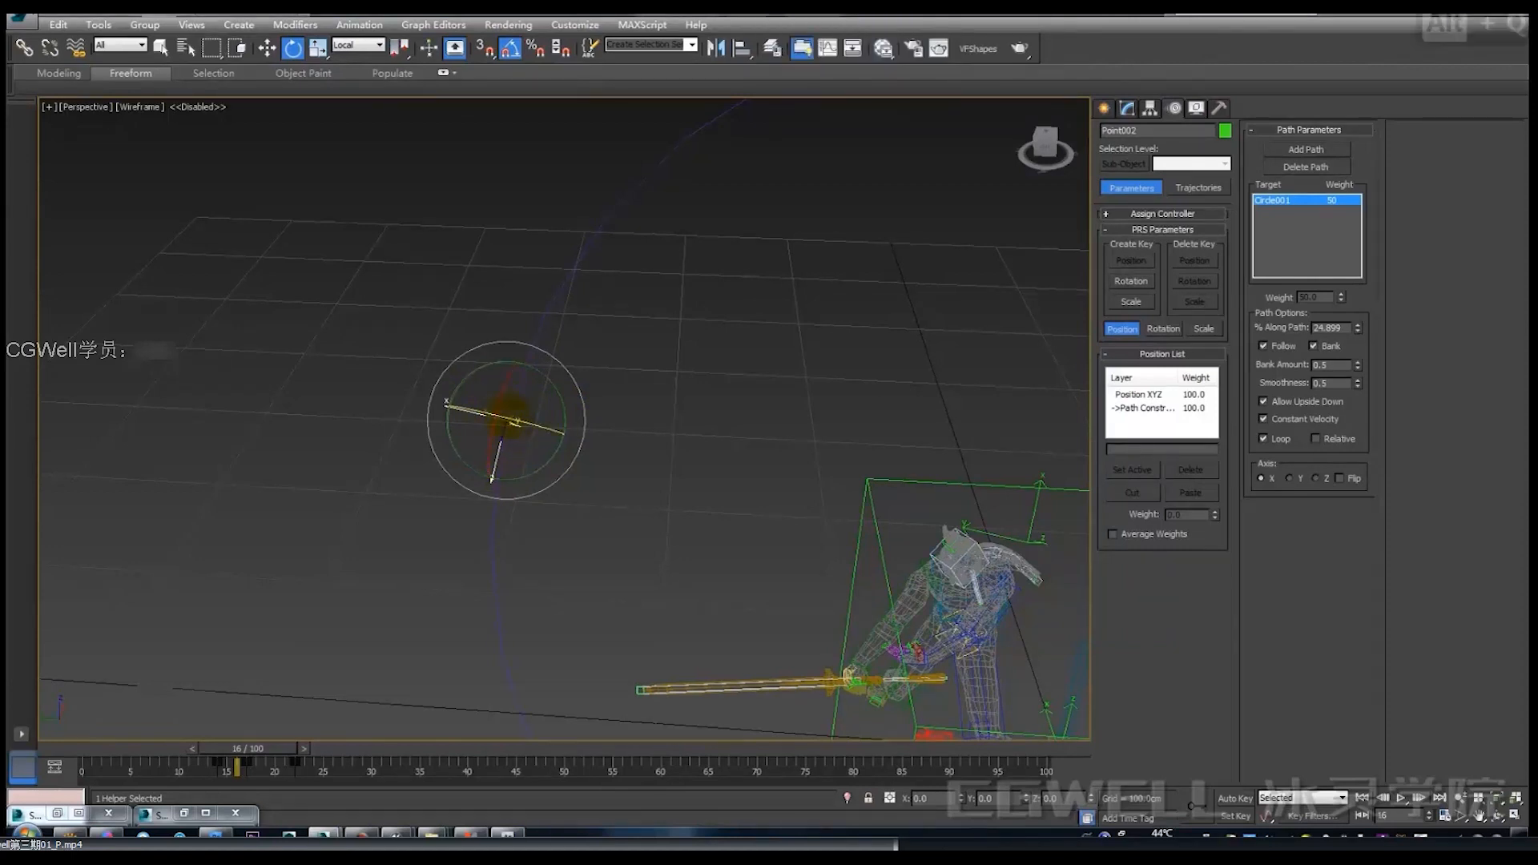
left_click_drag(505, 416, 503, 516)
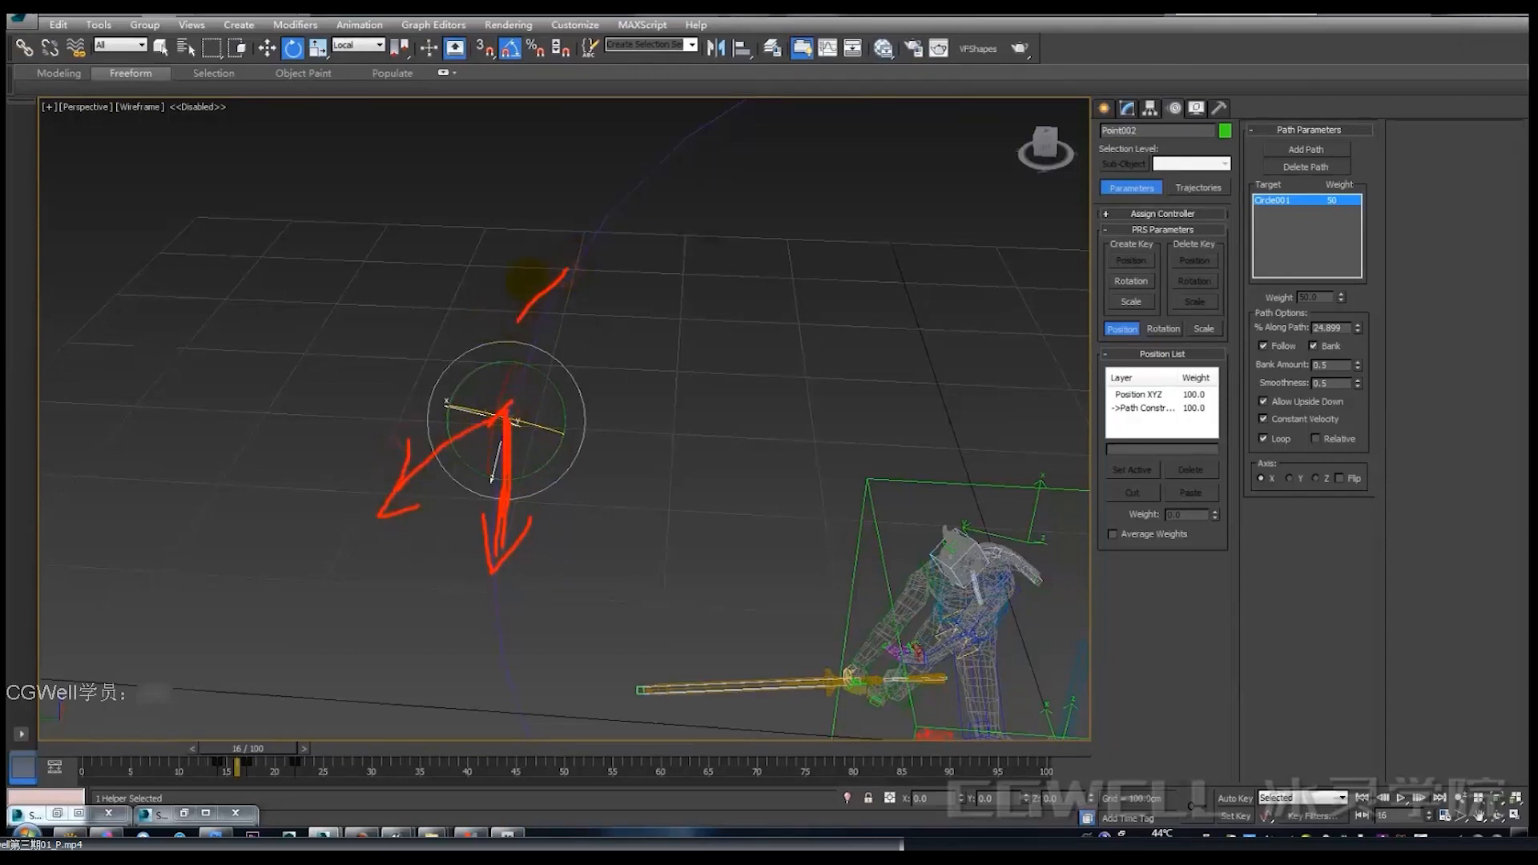
left_click_drag(466, 585, 435, 665)
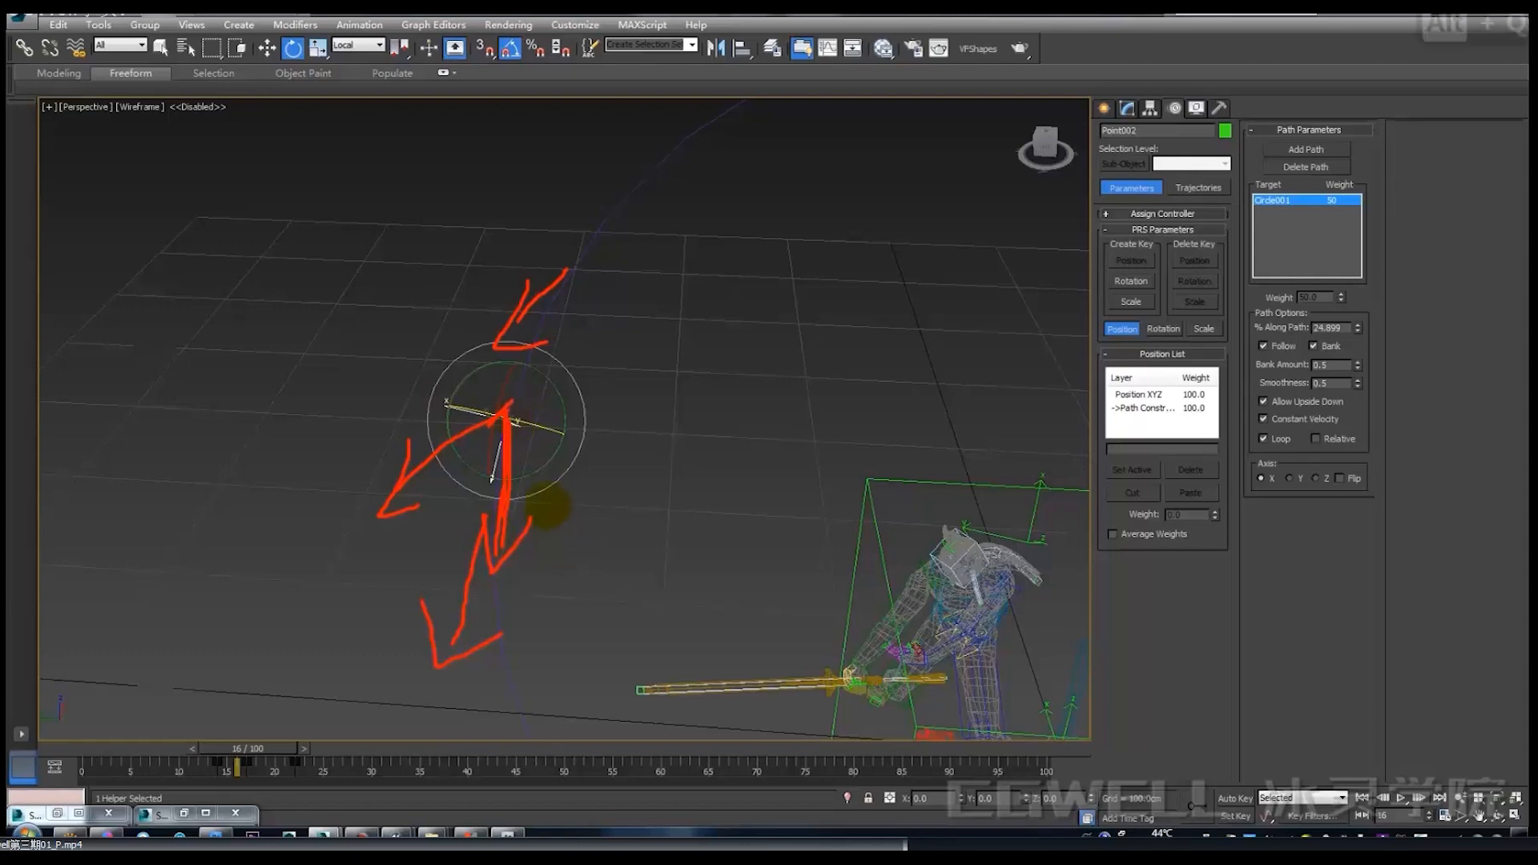
key("Escape")
Go to frame 30 and clone the circle path in place.
middle_click_drag(481, 416, 361, 333)
middle_click_drag(565, 392, 353, 337)
scroll(353, 336, "down", 4)
middle_click_drag(469, 472, 496, 429, "alt")
middle_click_drag(409, 457, 506, 483)
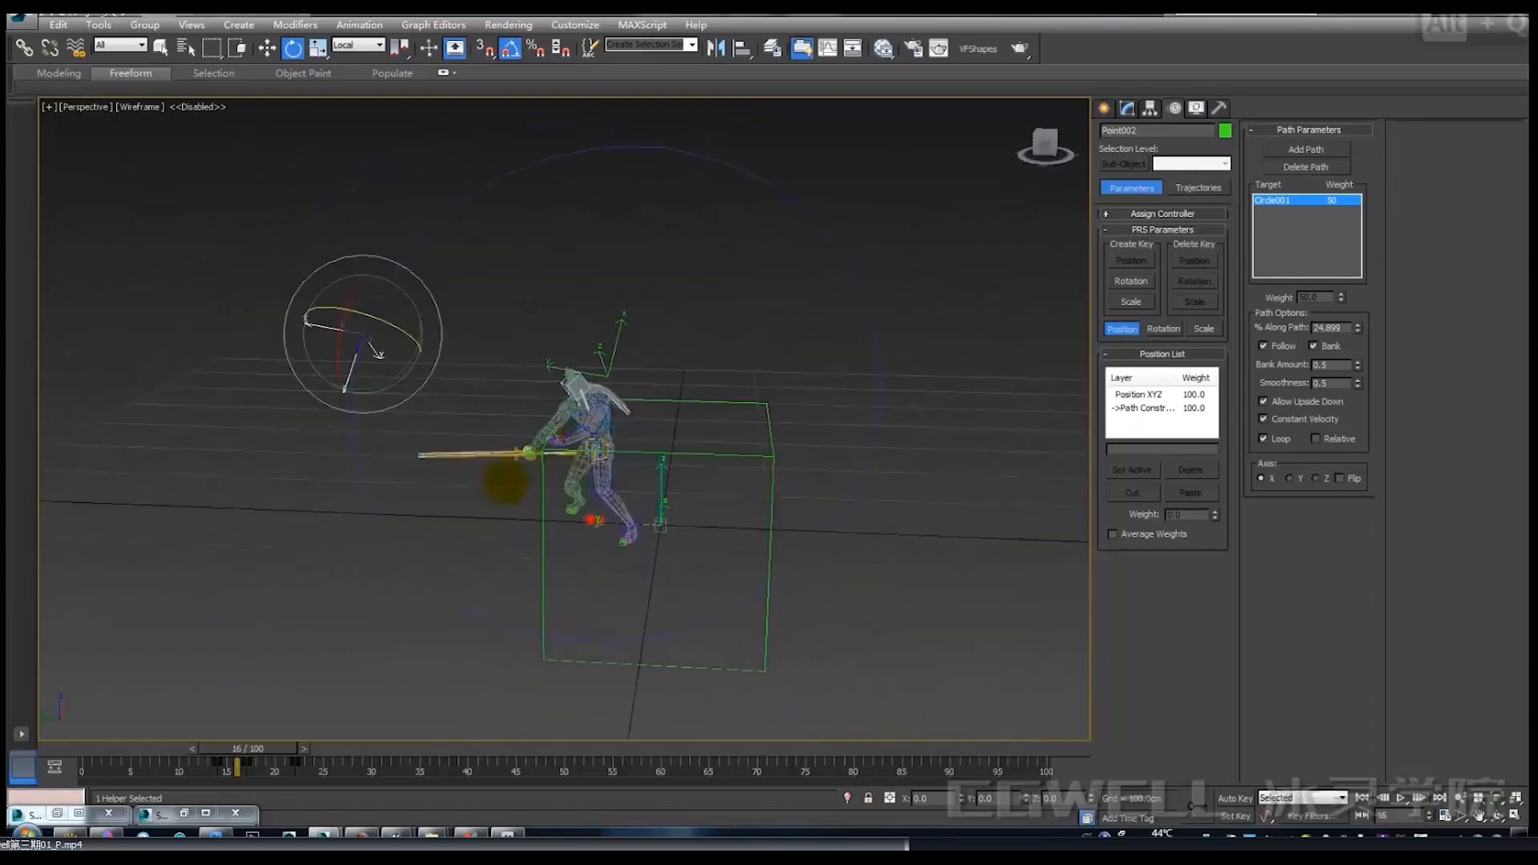
left_click_drag(249, 748, 388, 759)
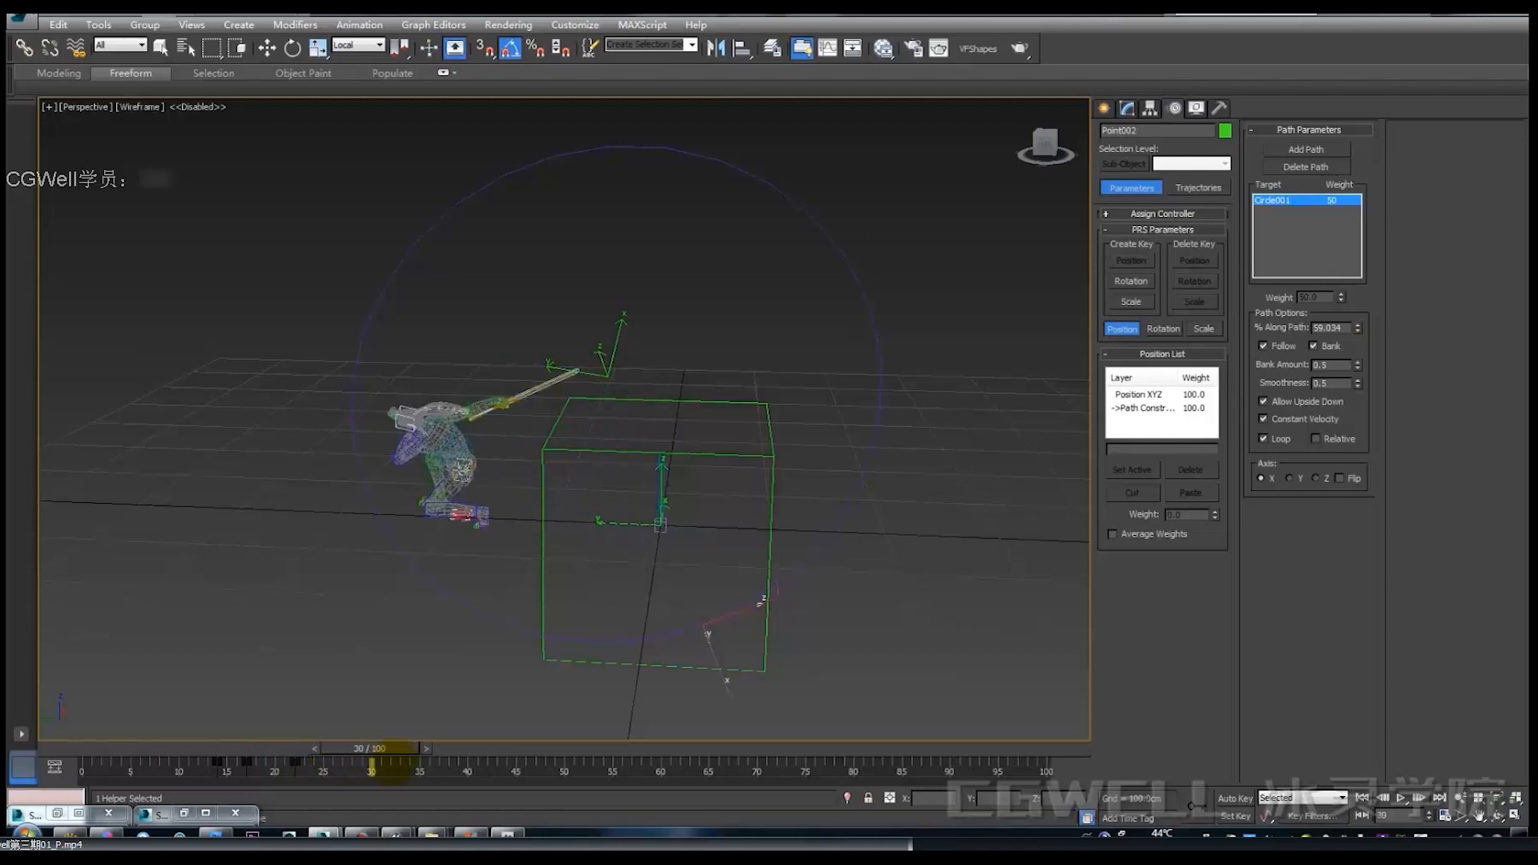
key("e")
middle_click_drag(437, 555, 646, 434, "alt")
left_click(649, 437)
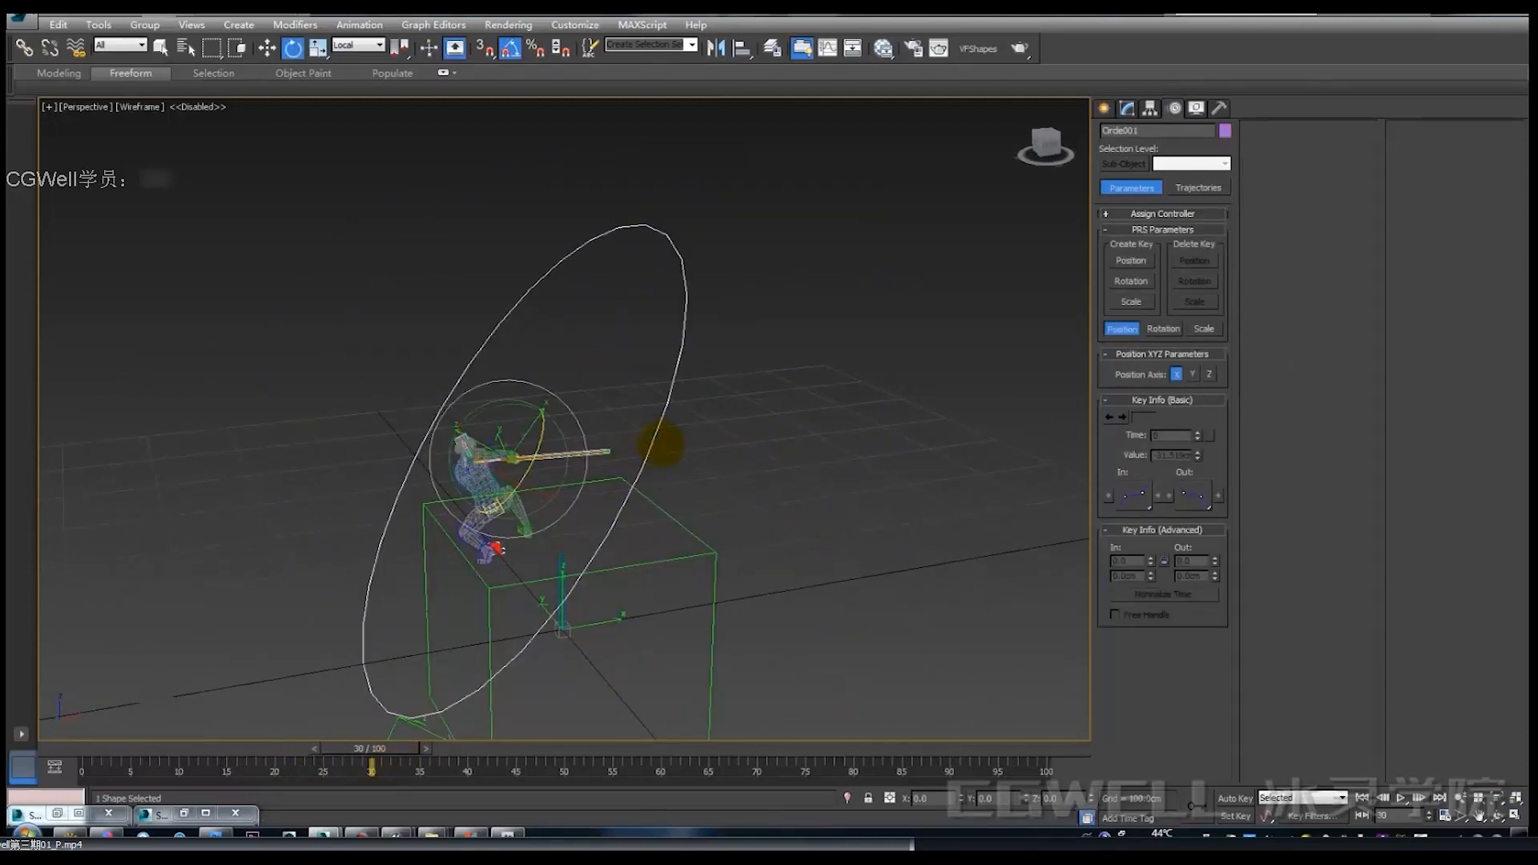
key("ctrl+v")
left_click(752, 478)
Rotate the cloned circle to lie roughly horizontal and move it along Y to about 205 cm, over the character.
key("w")
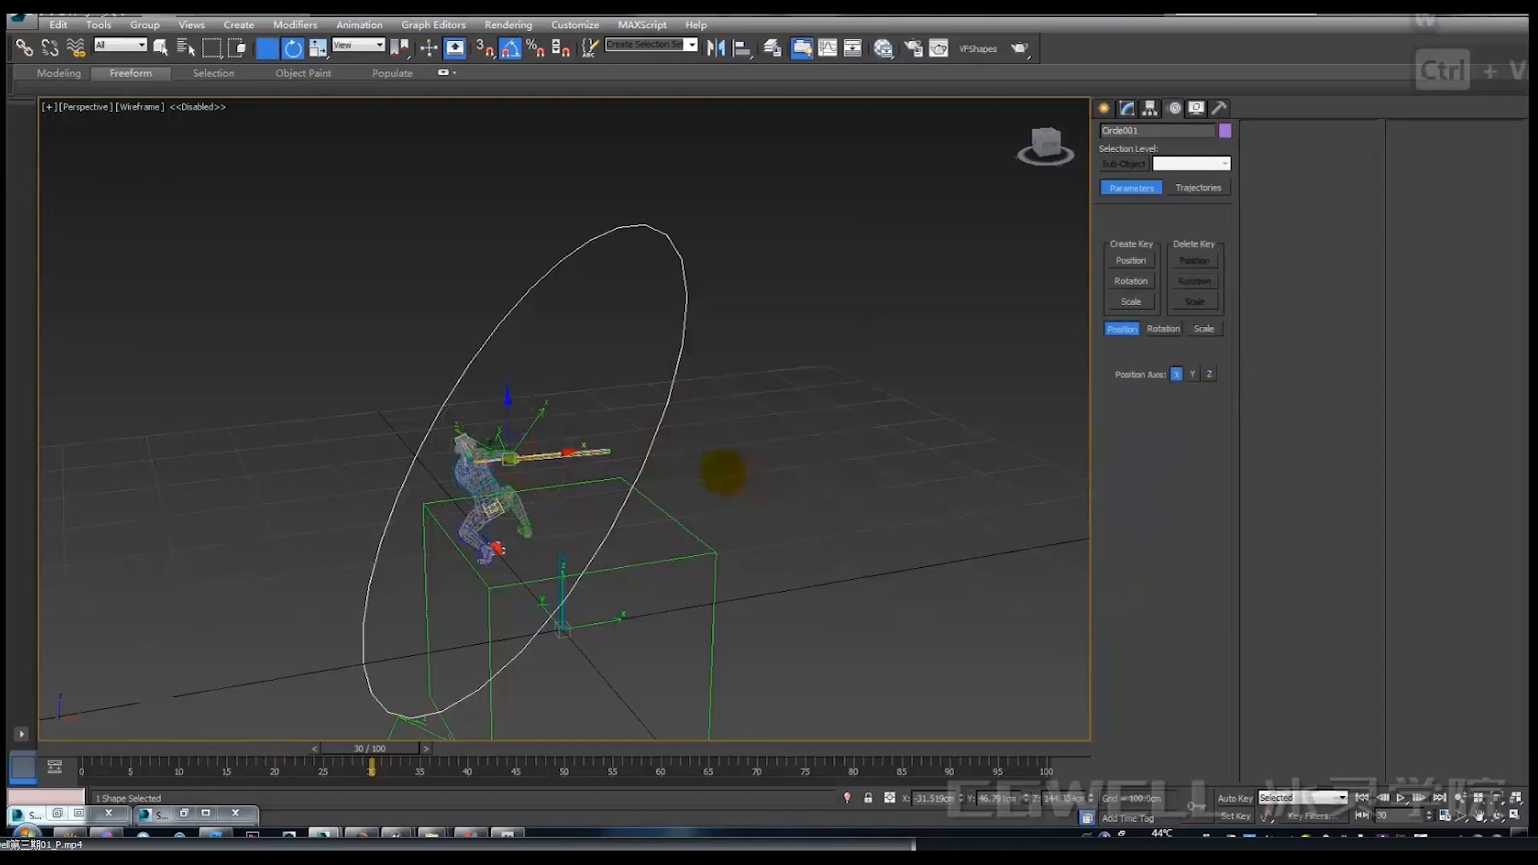
middle_click_drag(594, 428, 579, 417, "alt")
key("e")
left_click_drag(537, 411, 587, 419)
middle_click_drag(588, 419, 646, 449, "alt")
key("w")
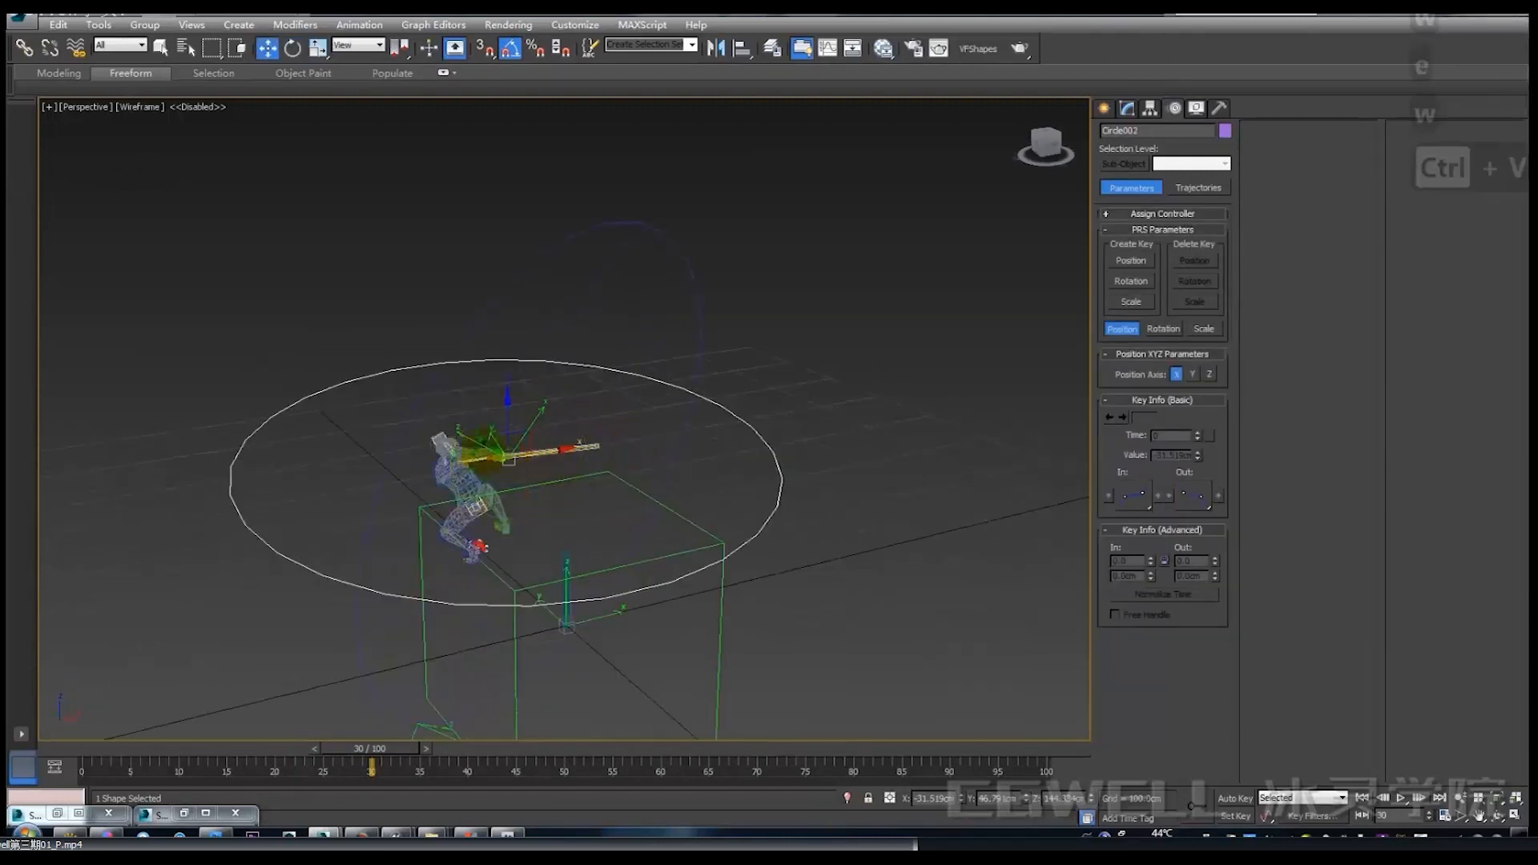
middle_click_drag(498, 449, 559, 463, "alt")
left_click_drag(474, 456, 309, 451)
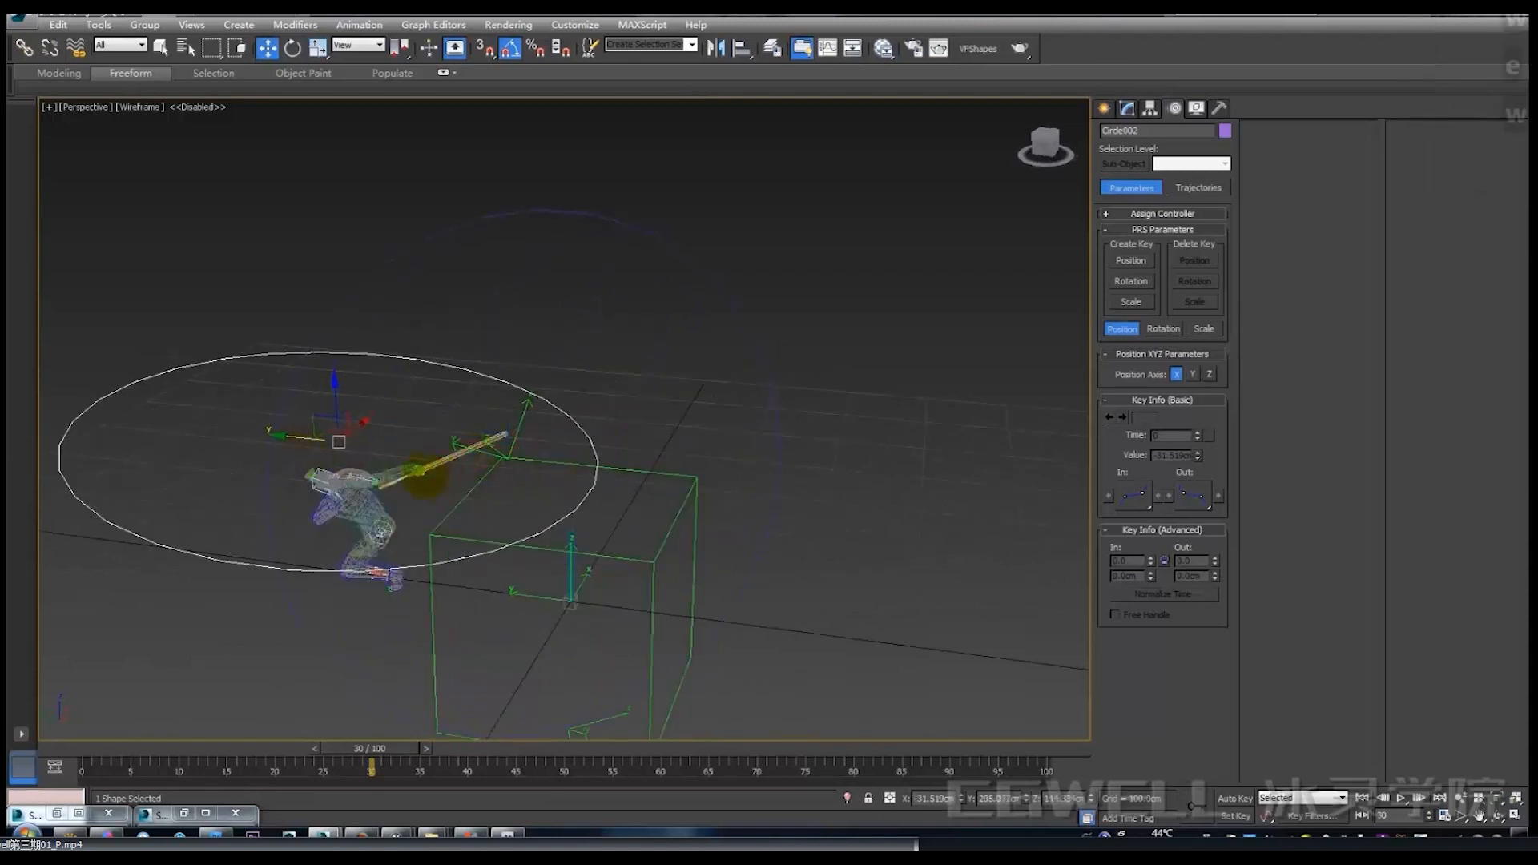
middle_click_drag(425, 476, 392, 471, "alt")
Change the cloned circle's object color to pinkish purple and reselect the circle.
left_click(1225, 130)
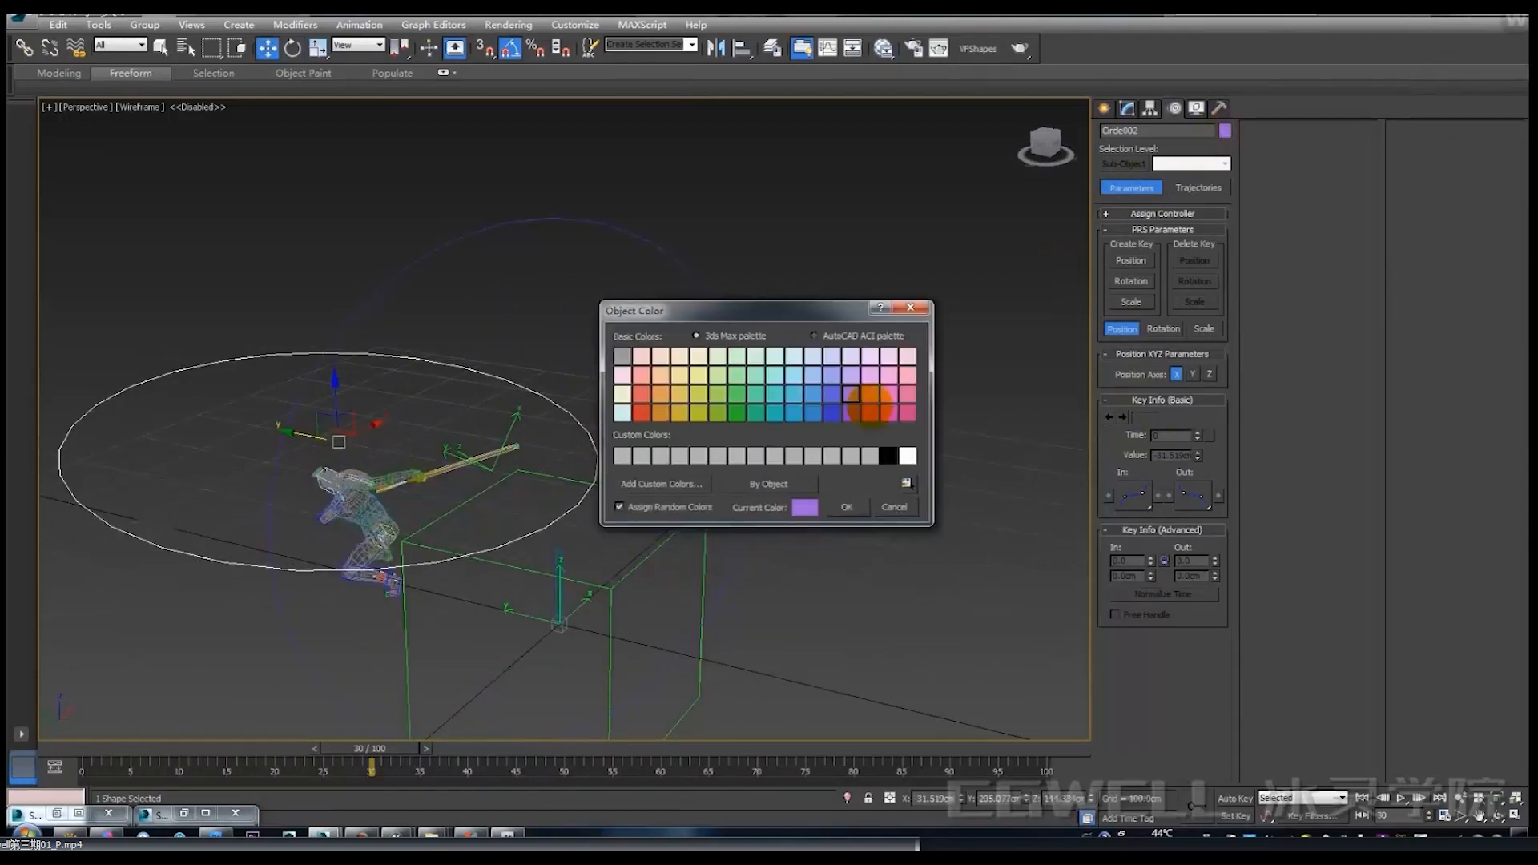
left_click(870, 393)
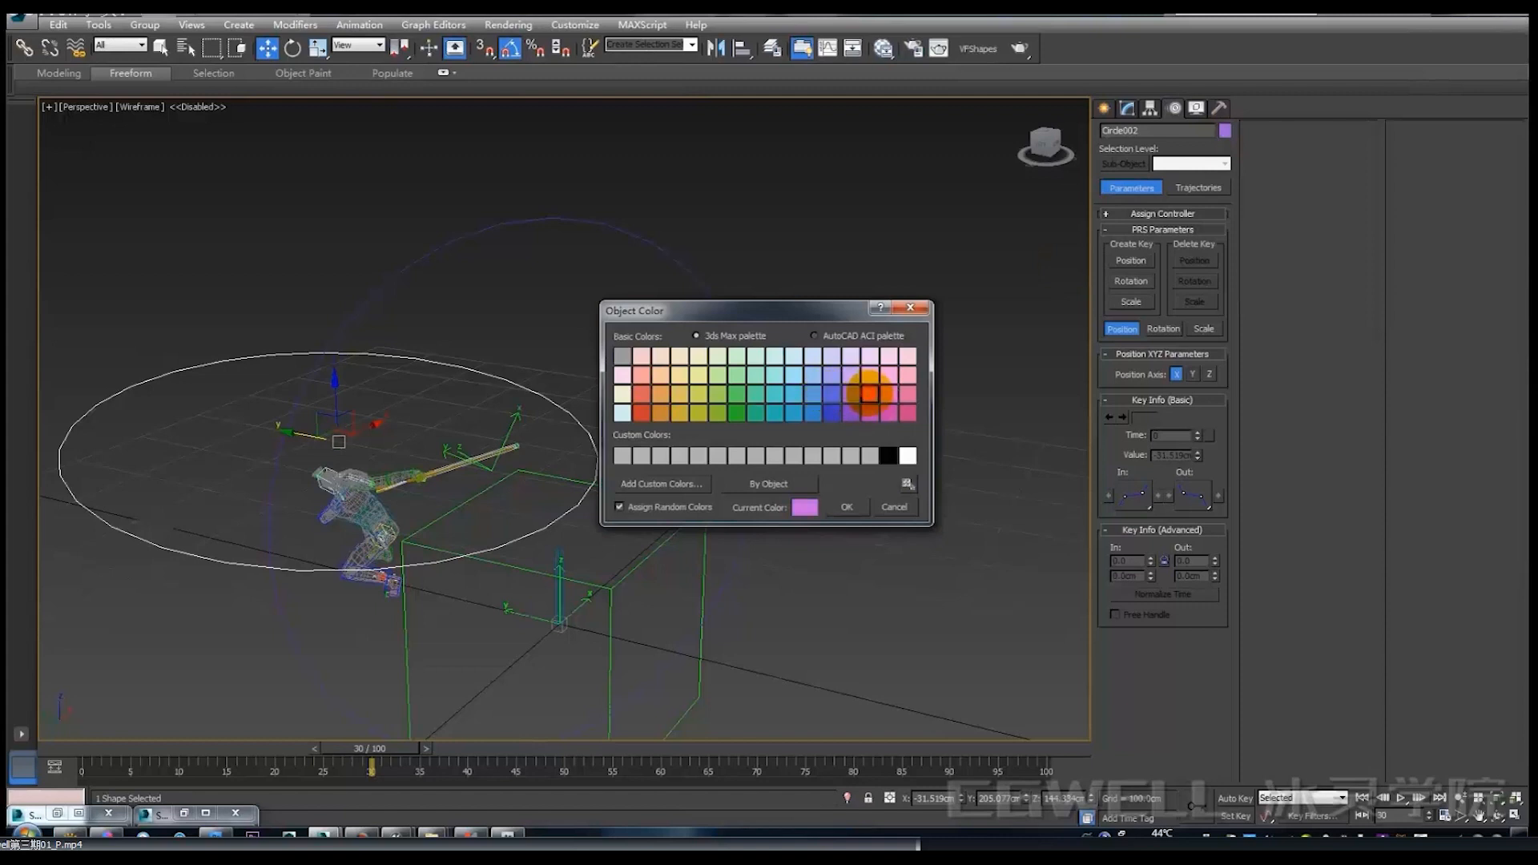
left_click(846, 506)
left_click(553, 368)
middle_click_drag(617, 405, 696, 410, "alt")
left_click(653, 380)
At frame 30, lower the cloned circle along Z to the height of the character's sword.
left_click_drag(344, 748, 379, 734)
key("w")
middle_click_drag(425, 512, 441, 507, "alt")
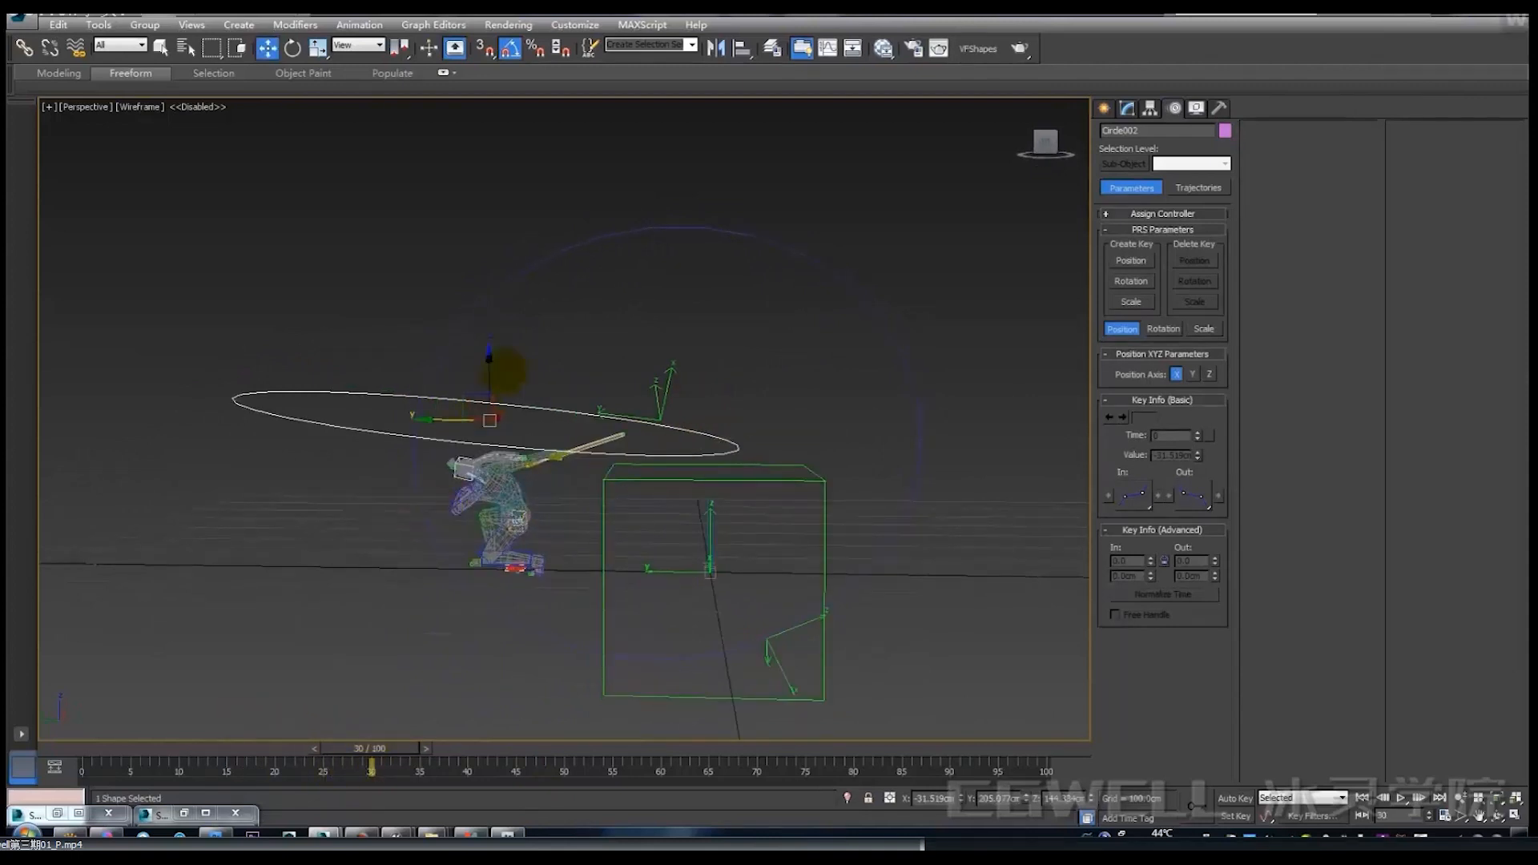
left_click_drag(492, 371, 495, 432)
key("e")
middle_click_drag(541, 482, 438, 483, "alt")
left_click_drag(492, 422, 491, 408)
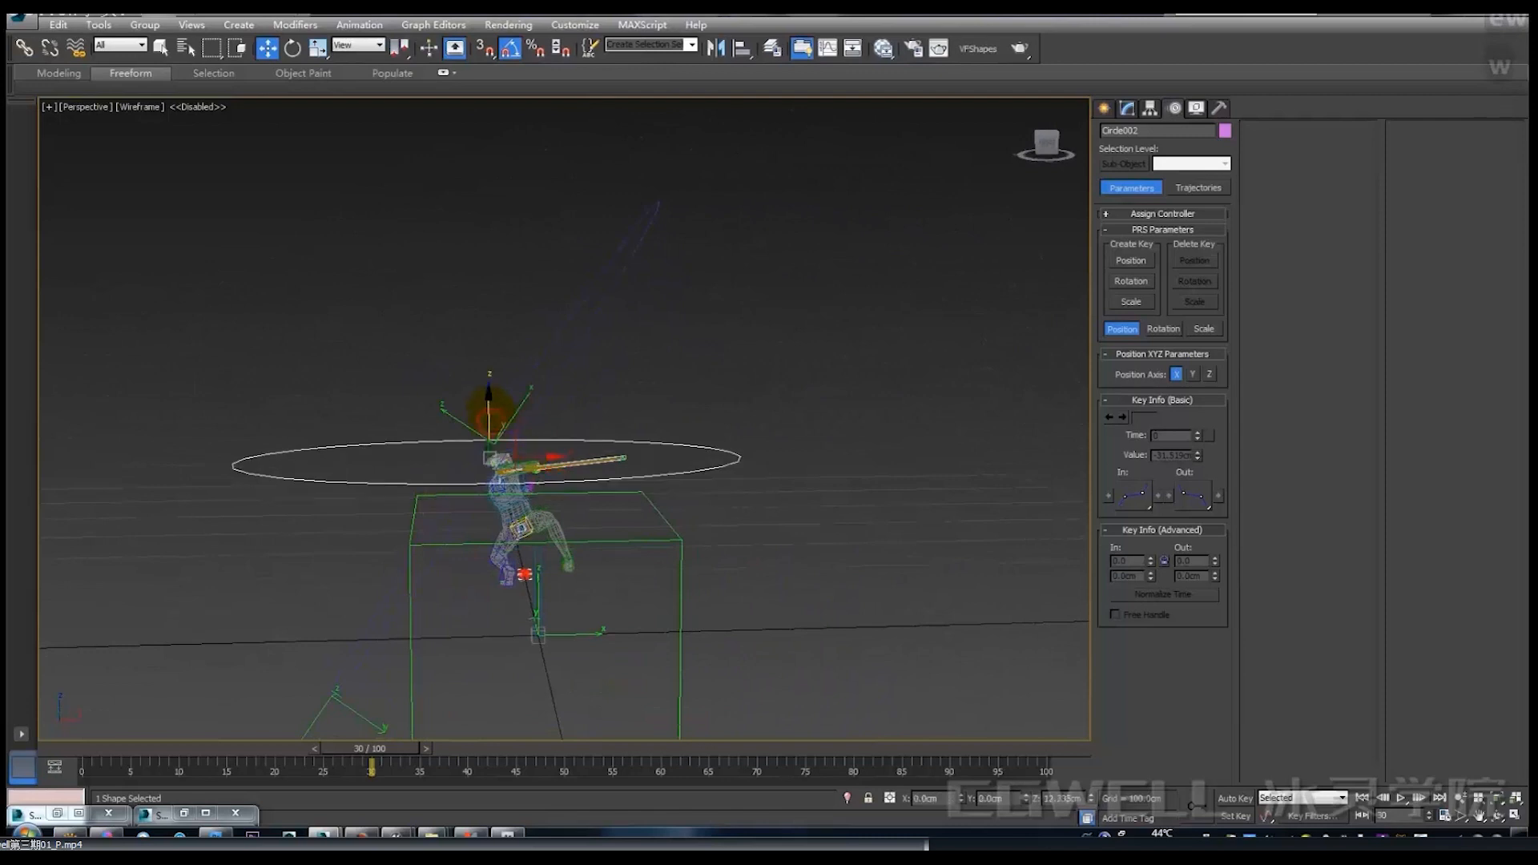
Adjust the cloned circle's rotation to follow the sword and shift it along X to about -13 cm.
middle_click_drag(521, 464, 535, 473, "alt")
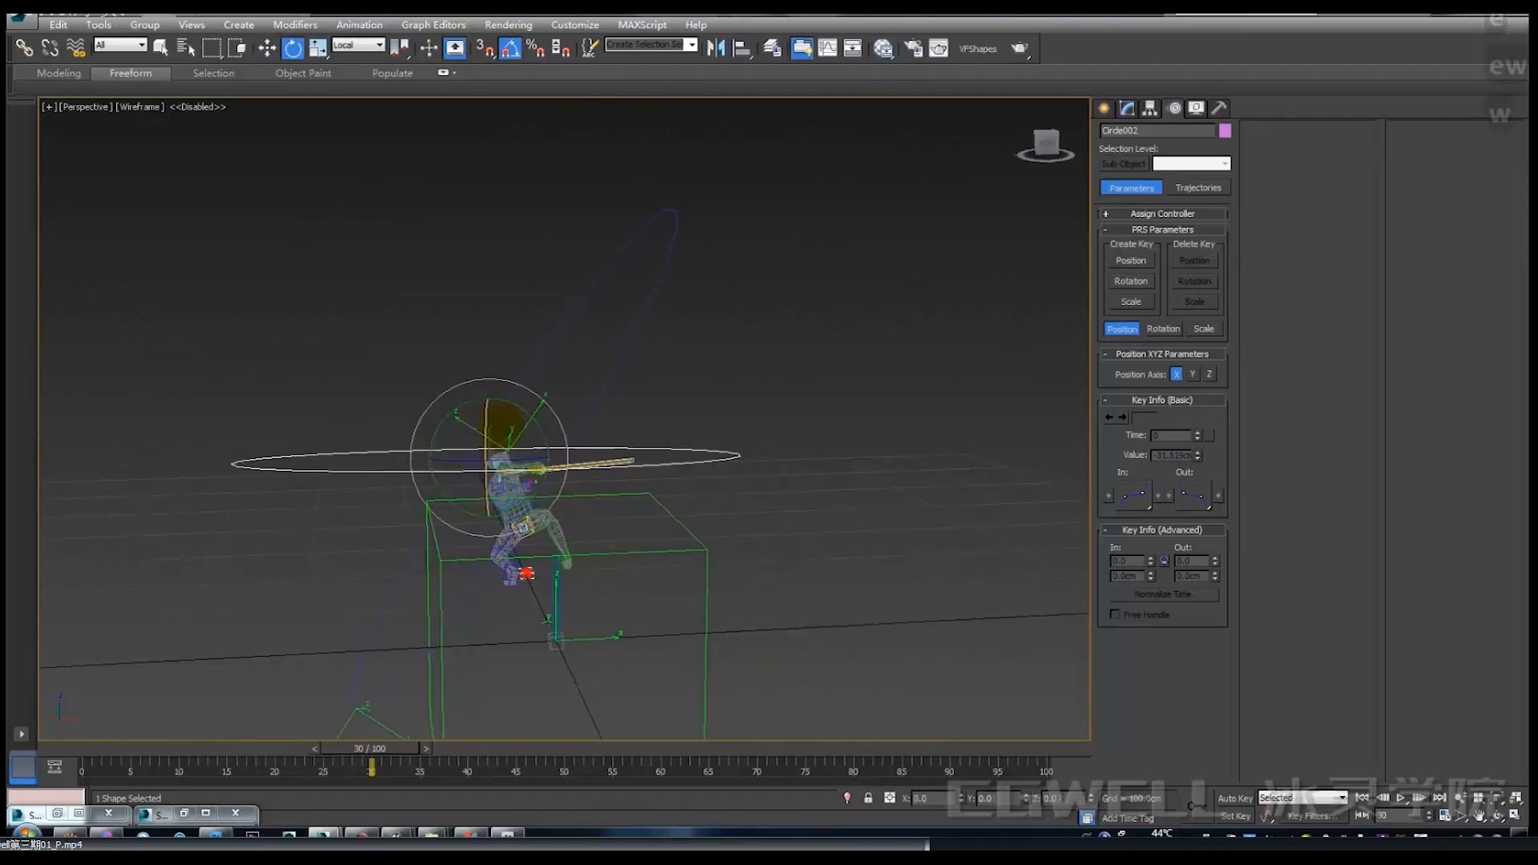
left_click_drag(533, 423, 494, 421)
middle_click_drag(520, 459, 453, 432, "alt")
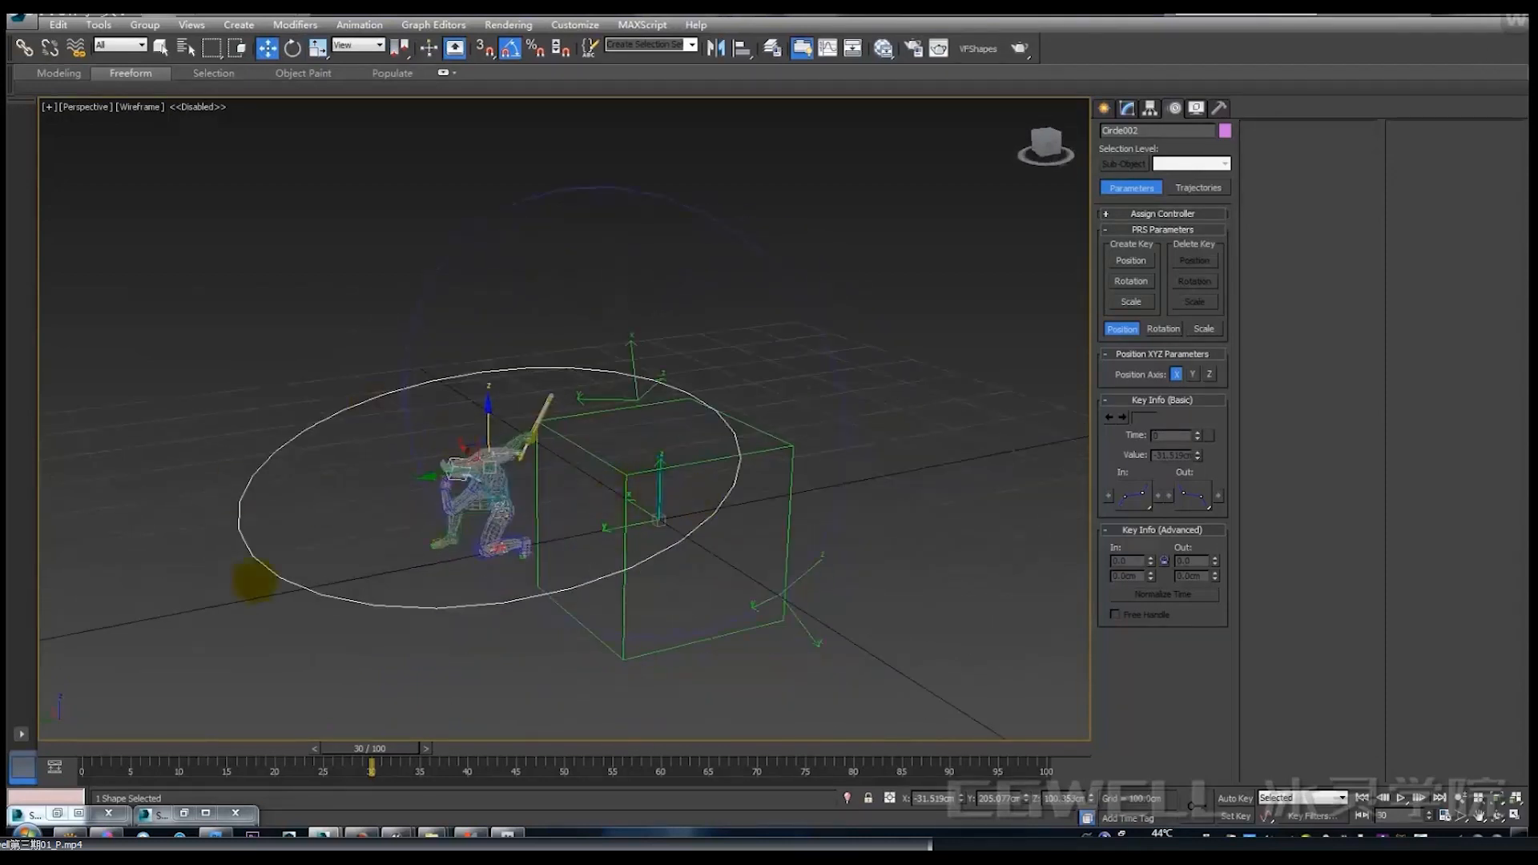
middle_click_drag(255, 581, 373, 618)
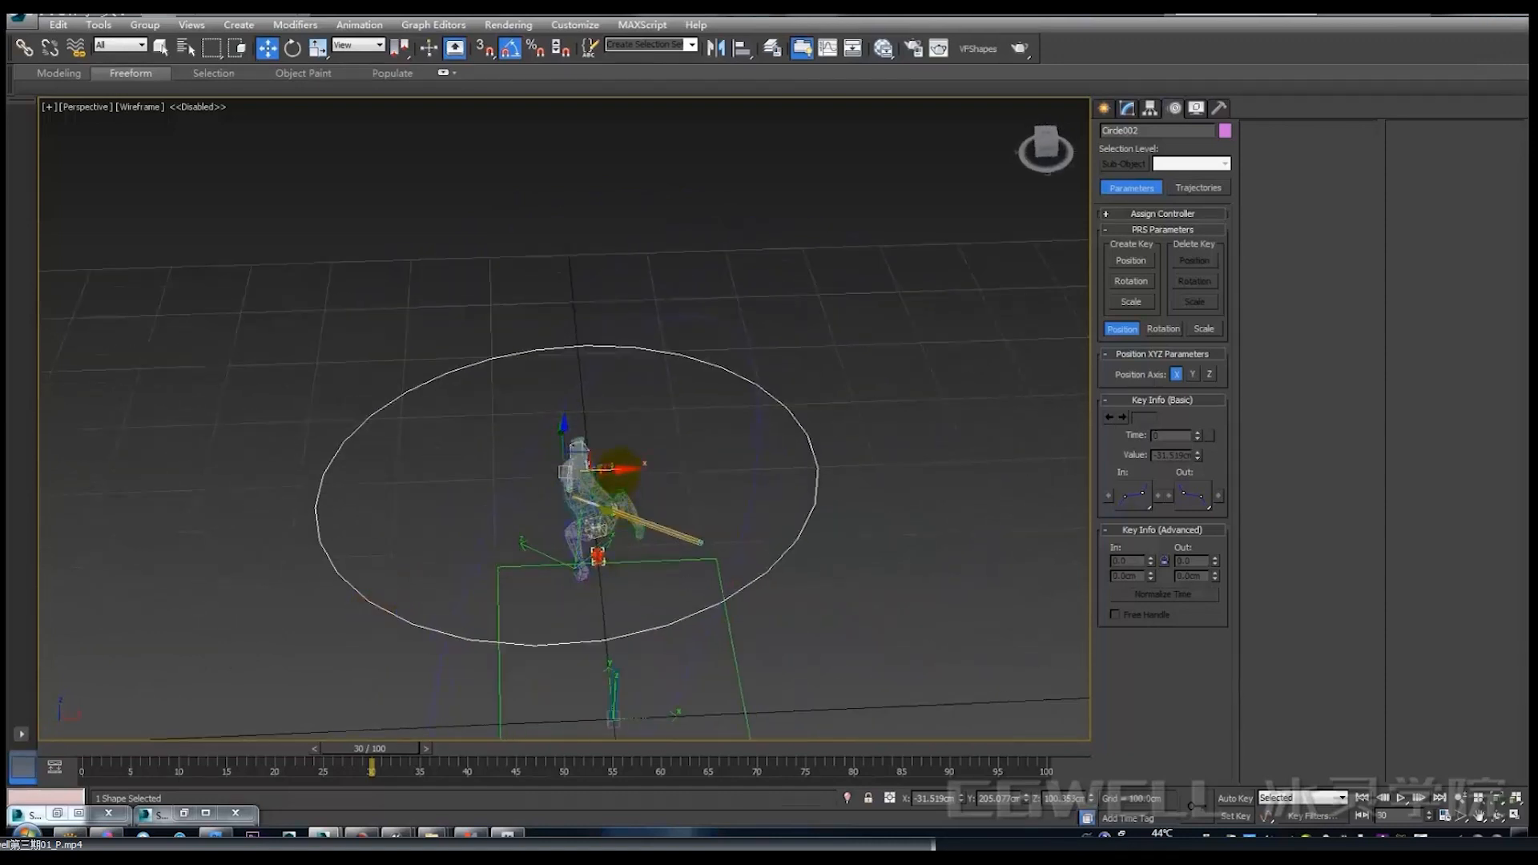
left_click_drag(629, 466, 649, 466)
middle_click_drag(685, 499, 423, 630, "alt")
Scrub between frame 0 and about frame 32 and check the sword swing against the cloned circle from several angles.
left_click_drag(289, 748, 391, 748)
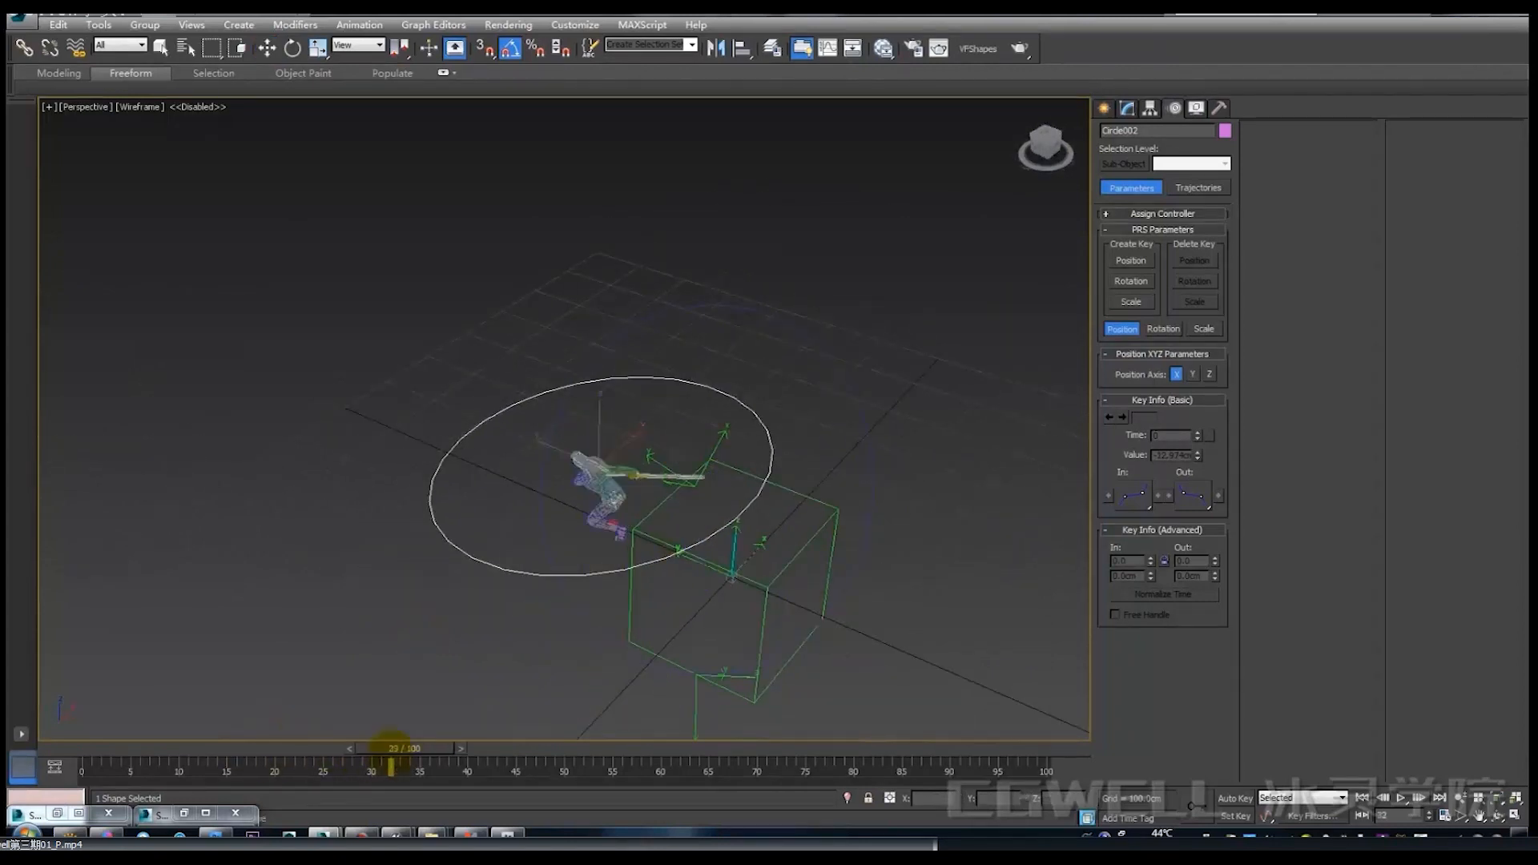
left_click_drag(491, 741, 96, 748)
key("w")
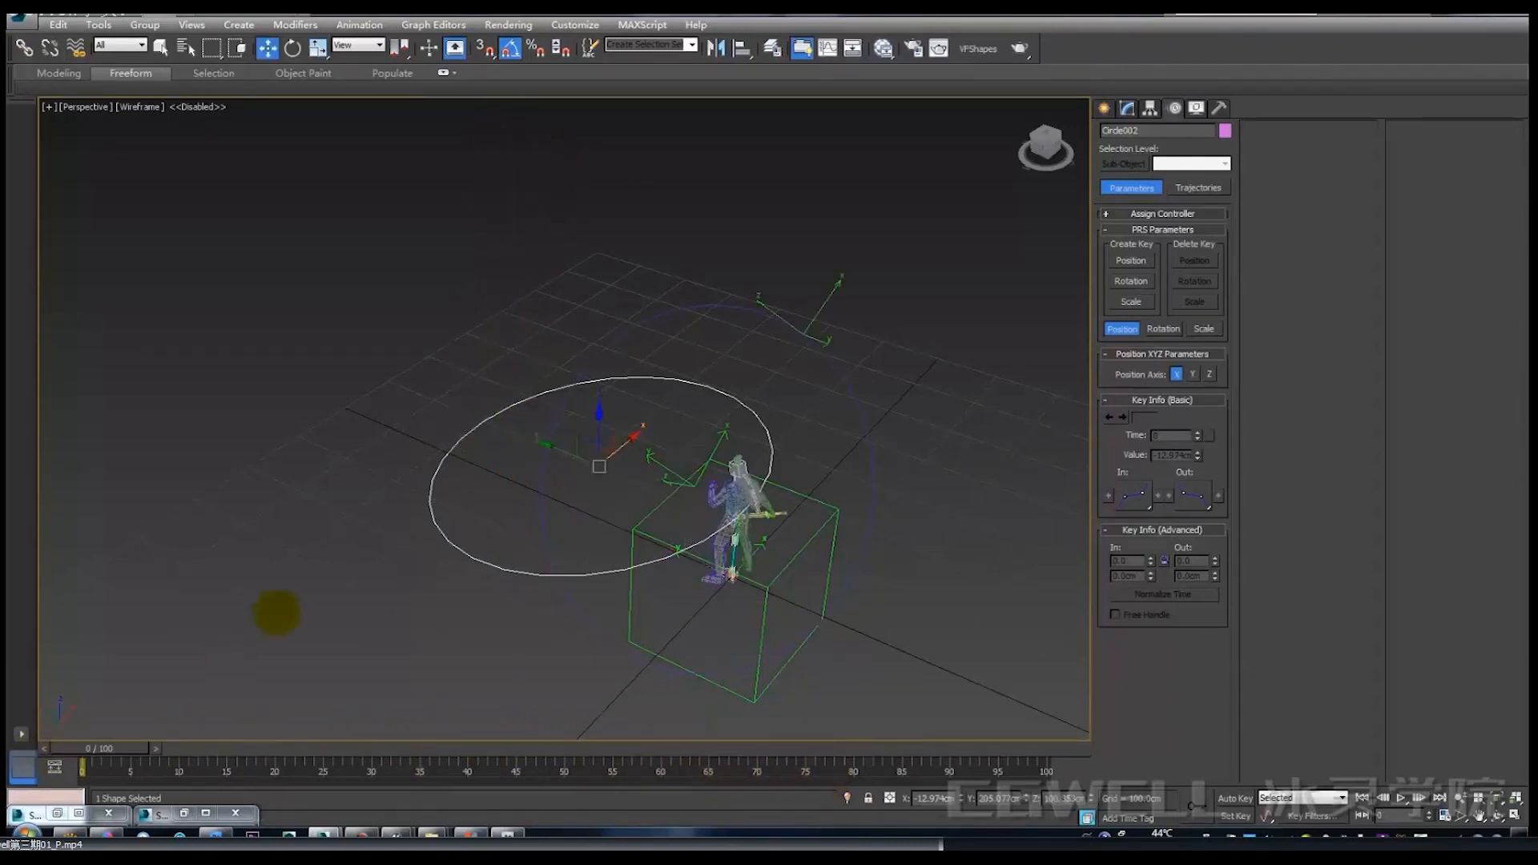
middle_click_drag(275, 611, 570, 581, "alt")
scroll(580, 584, "up", 4)
mouse_move(696, 579)
middle_mouse_down("alt")
mouse_move(543, 572)
mouse_move(687, 584)
middle_mouse_up("alt")
middle_click_drag(687, 585, 492, 589)
scroll(470, 567, "down", 3)
middle_click_drag(491, 588, 437, 575, "alt")
left_click_drag(120, 748, 377, 769)
key("w")
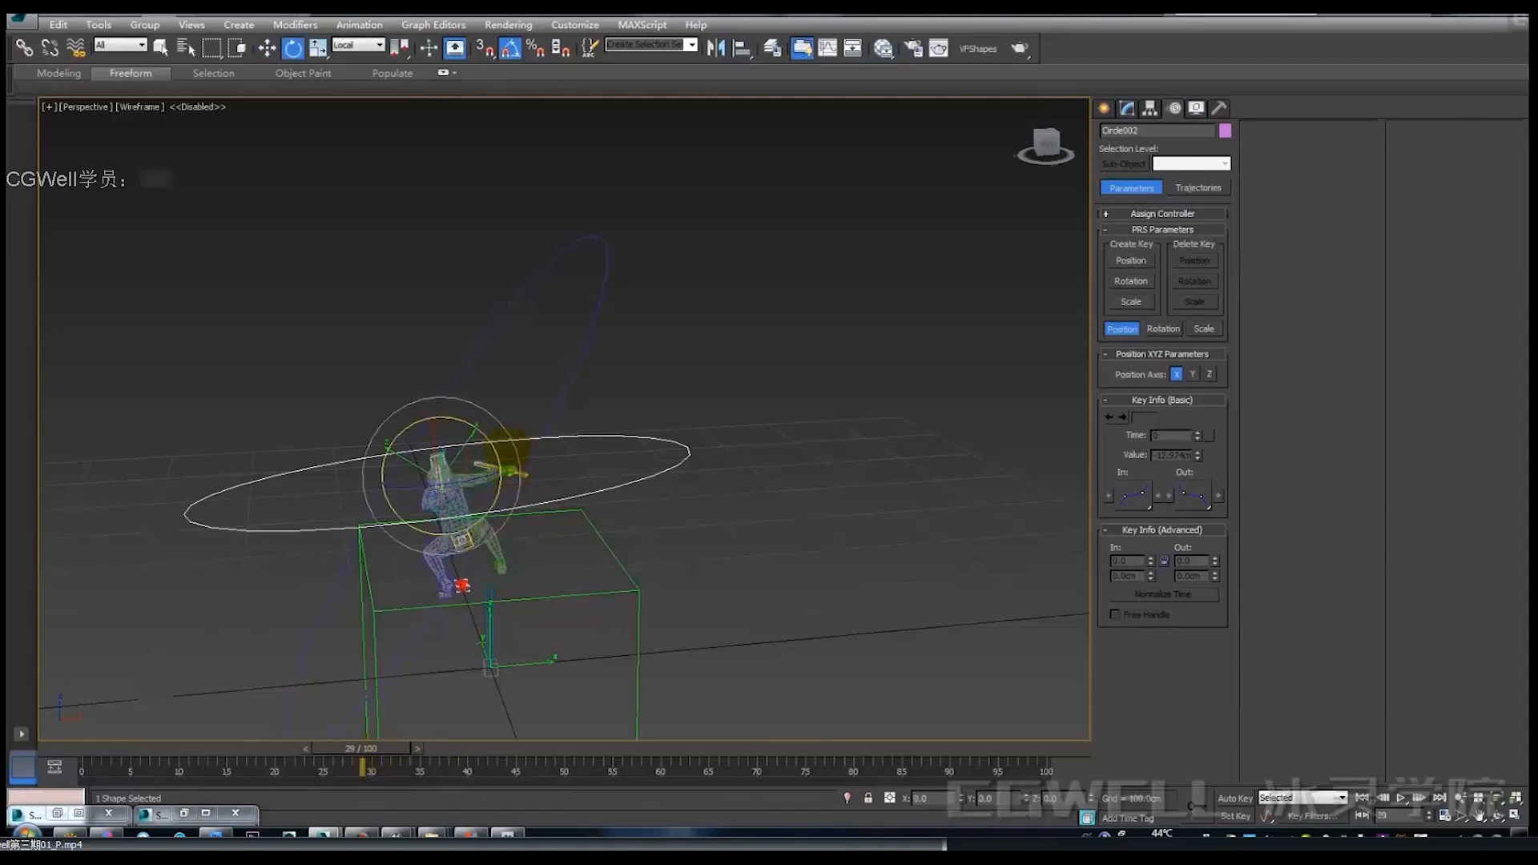
Fine-tune the cloned circle's rotation so it follows the character's sword at frame 29.
left_click(591, 448)
left_click(690, 462)
left_click_drag(499, 450, 513, 472)
key("a")
key("w")
middle_click_drag(514, 475, 561, 479, "alt")
middle_click_drag(549, 537, 653, 558, "alt")
Select the point helper at the world origin through the Schematic View.
left_click(696, 441)
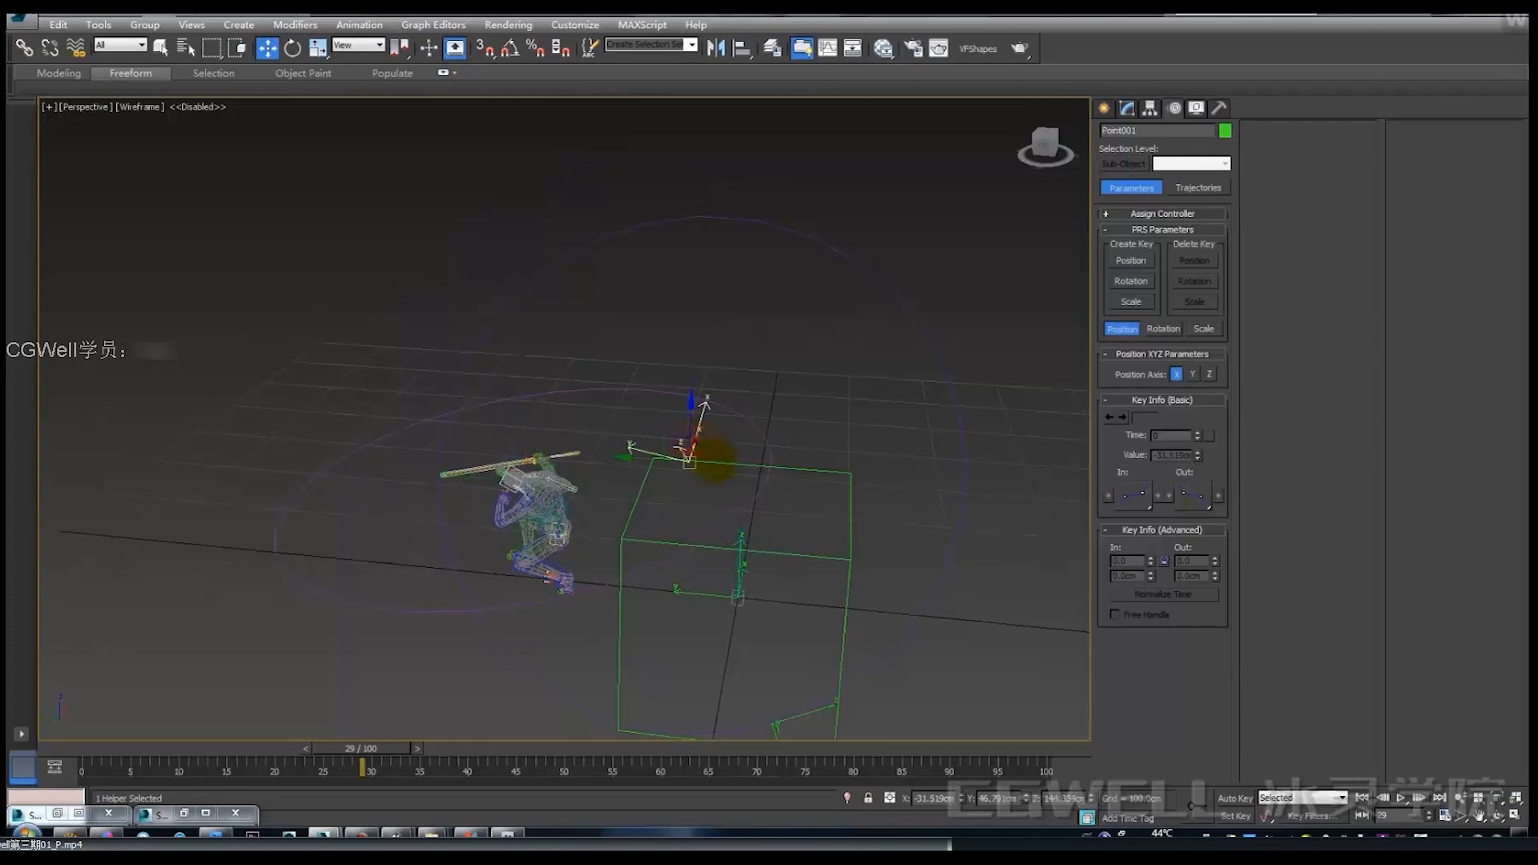
middle_click_drag(701, 469, 739, 386)
left_click(771, 346)
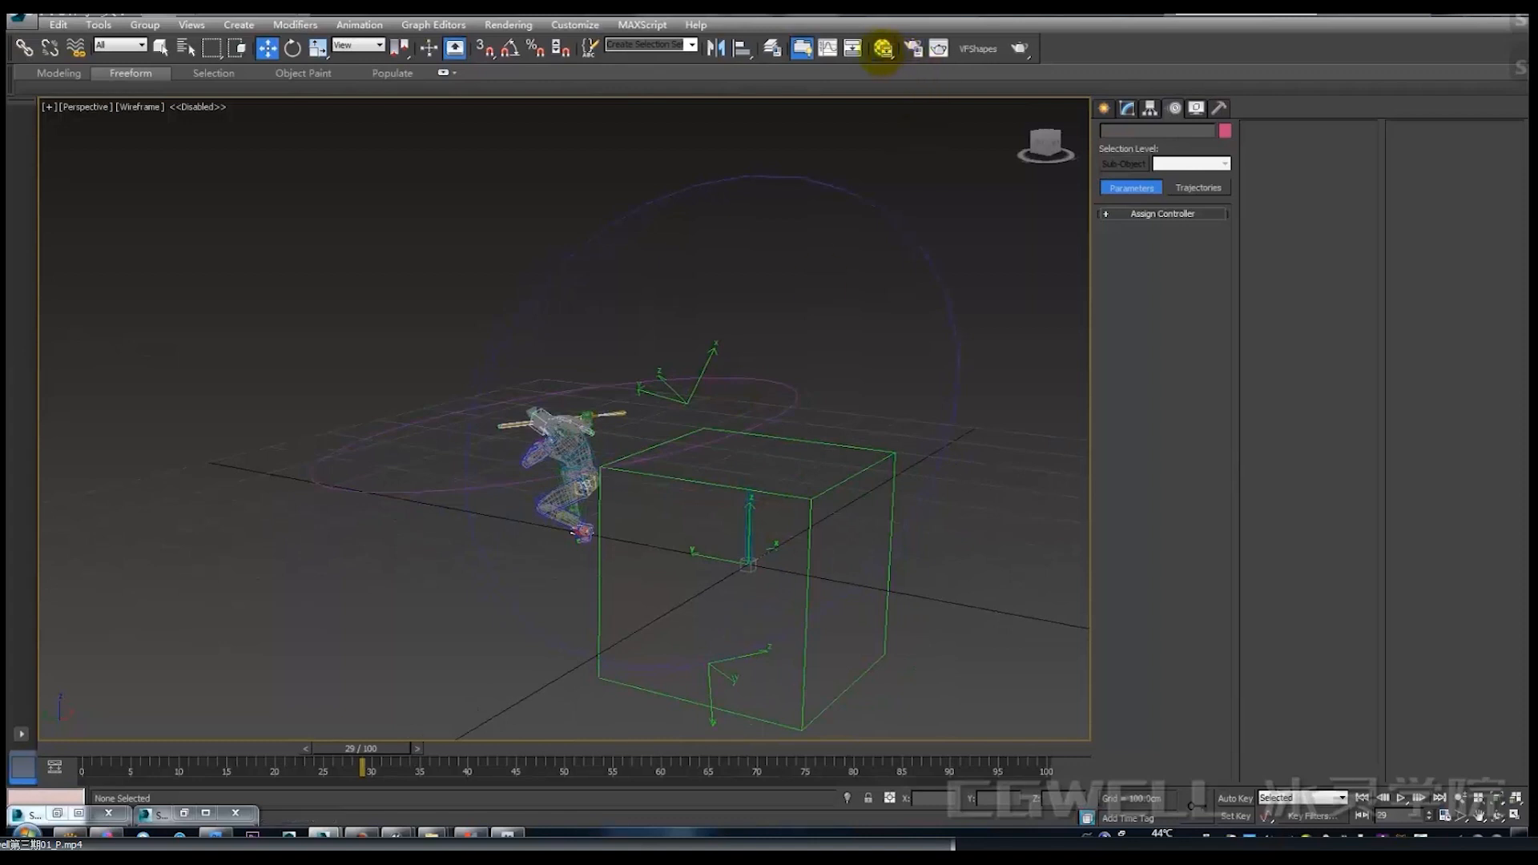
left_click(883, 48)
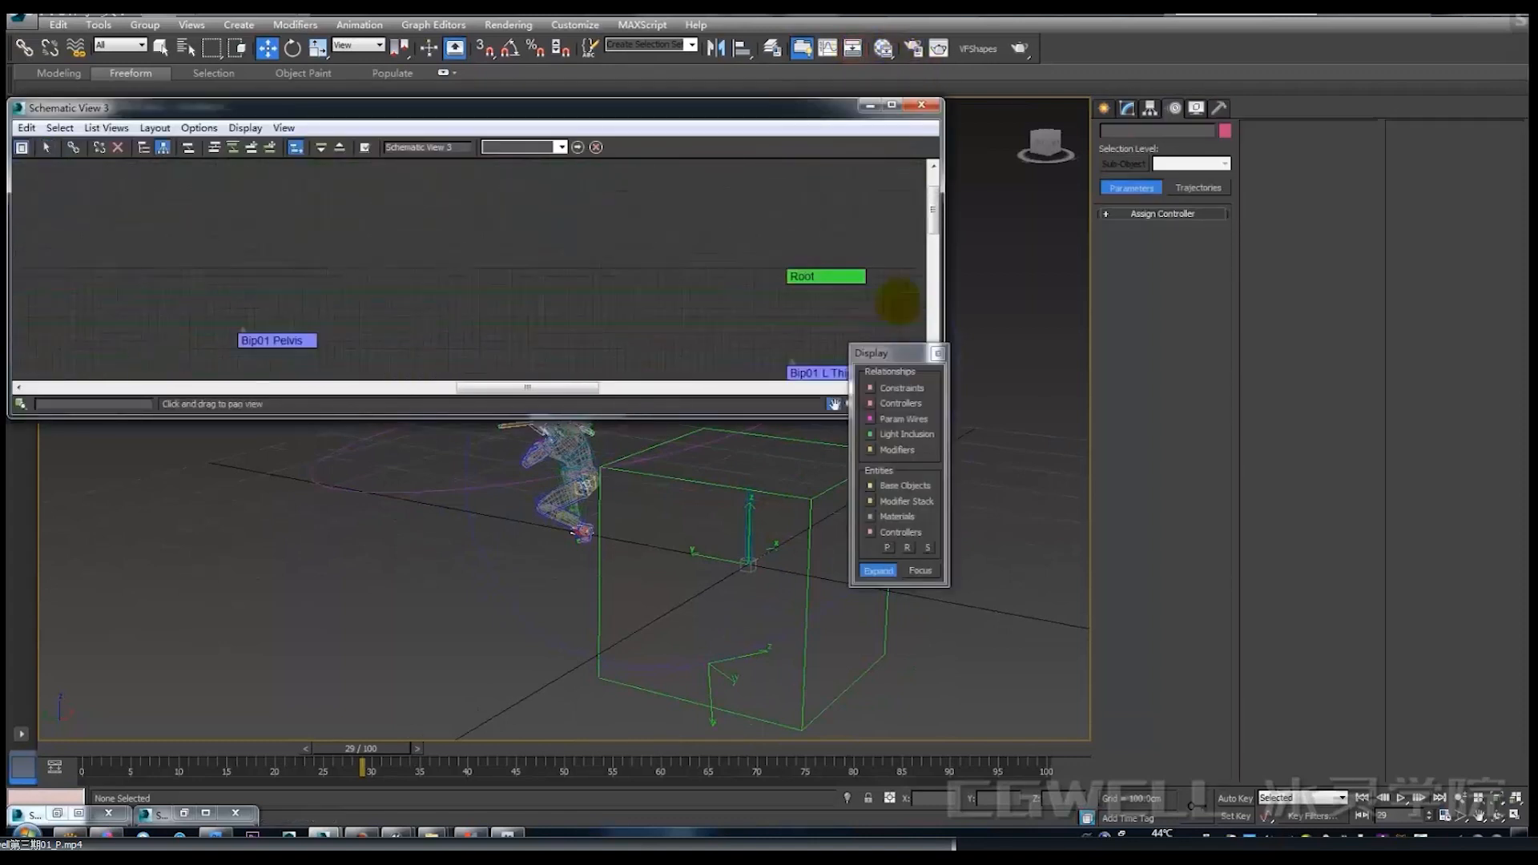
scroll(646, 303, "down", 4)
middle_click_drag(449, 308, 769, 301)
middle_click_drag(584, 320, 170, 316)
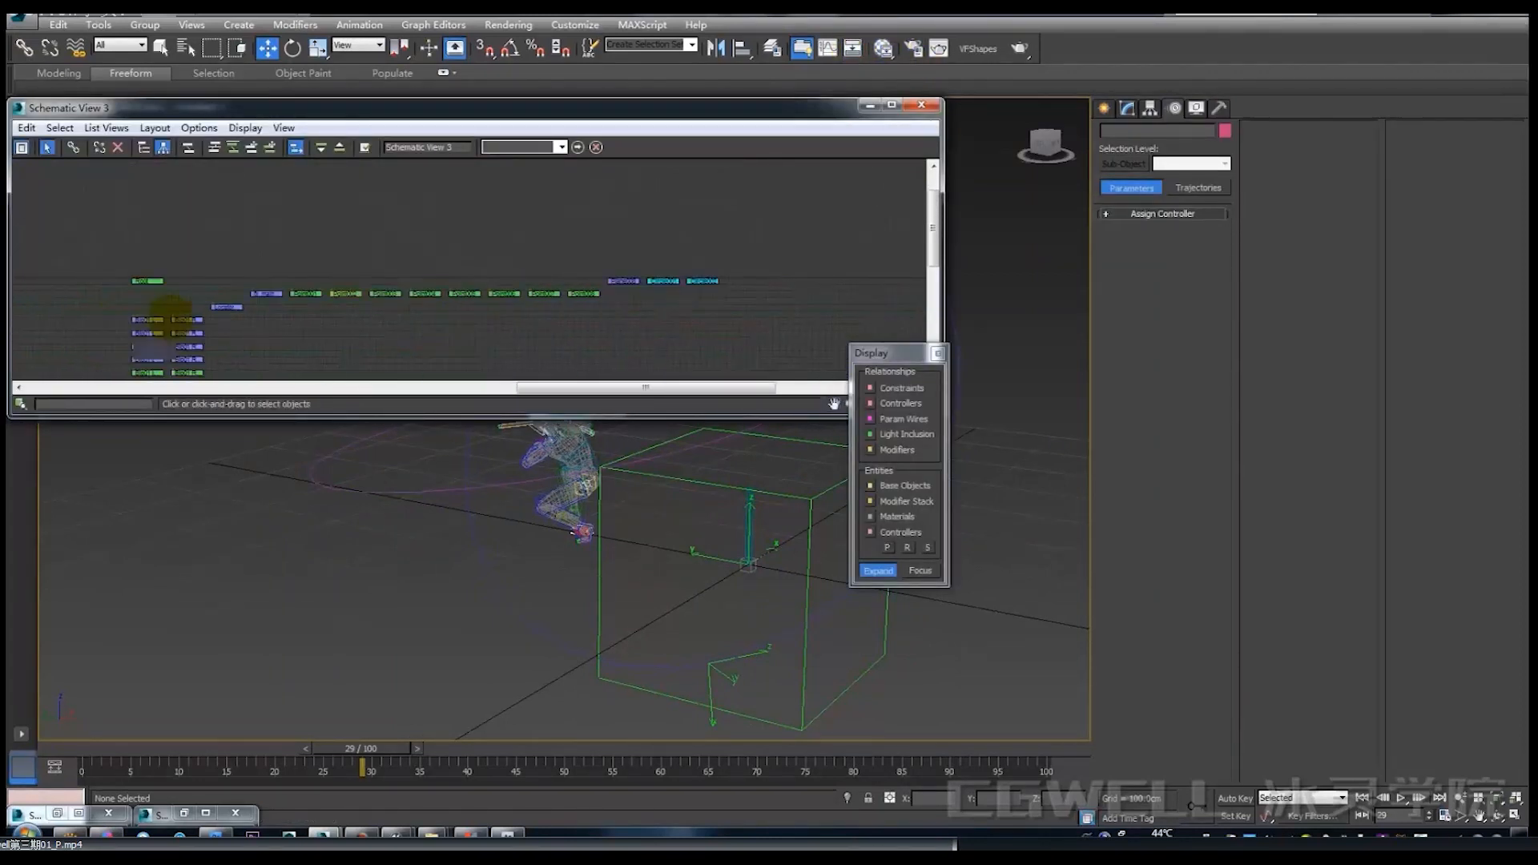
scroll(168, 310, "up", 3)
left_click(195, 268)
left_click(921, 105)
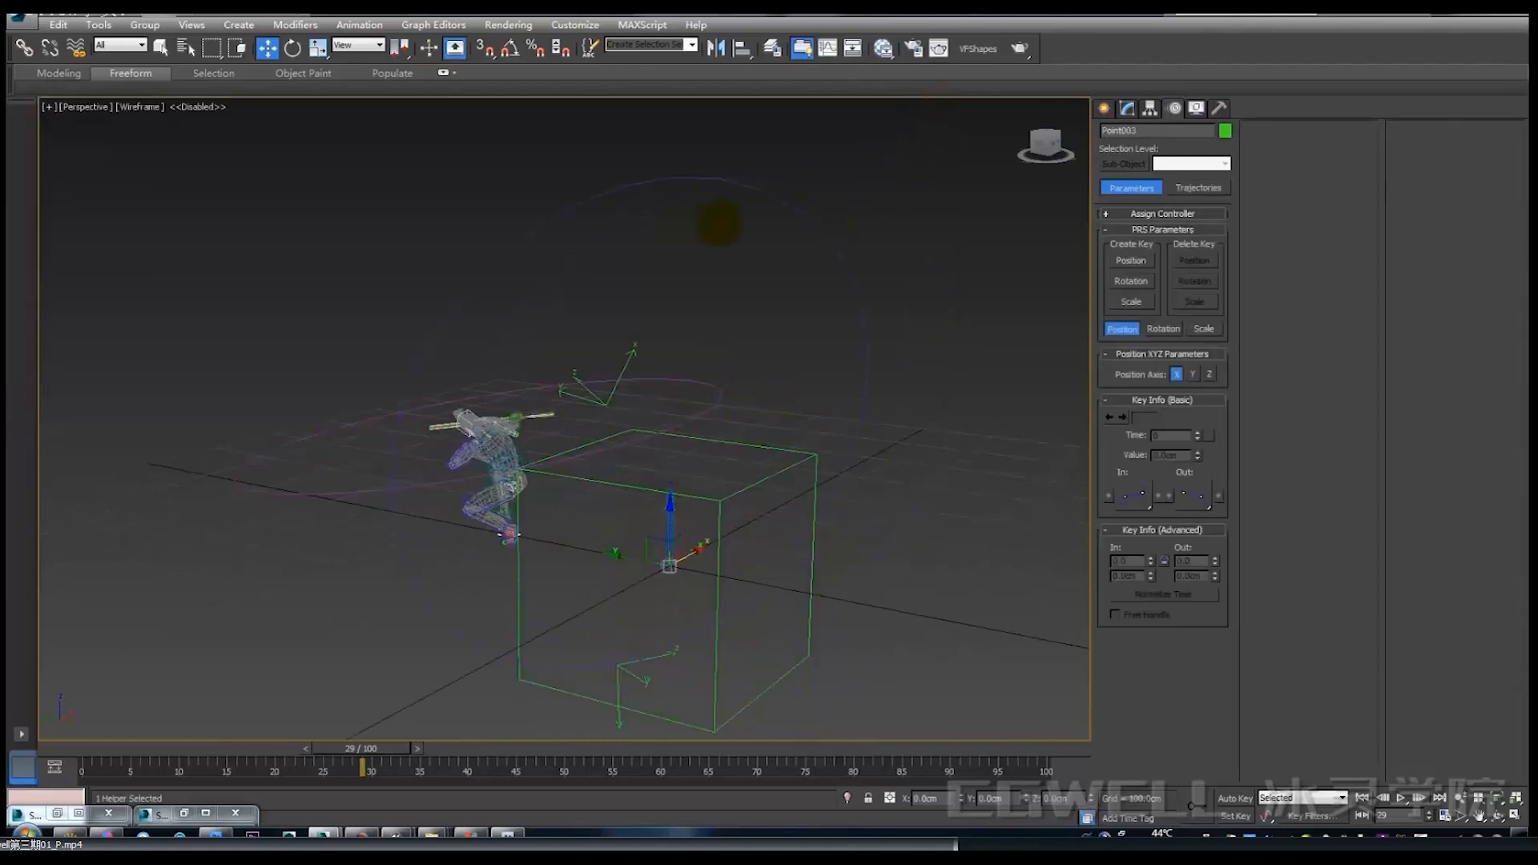
Align the origin point helper to the cloned circle, pivot to pivot on X, Y and Z, matching orientation on all three axes.
middle_click_drag(718, 223, 783, 292, "alt")
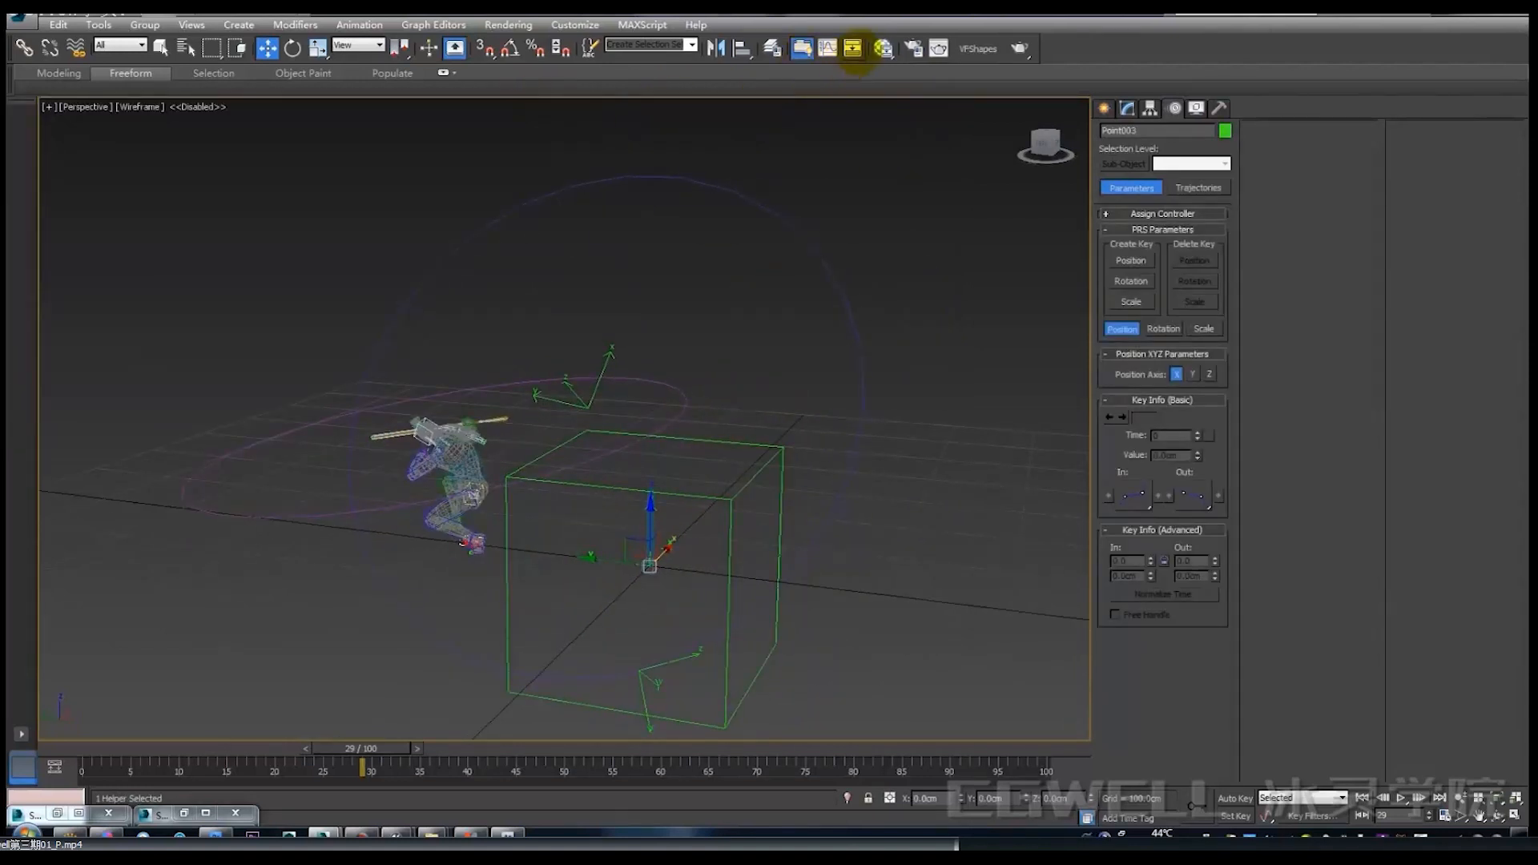
left_click(742, 48)
left_click(671, 390)
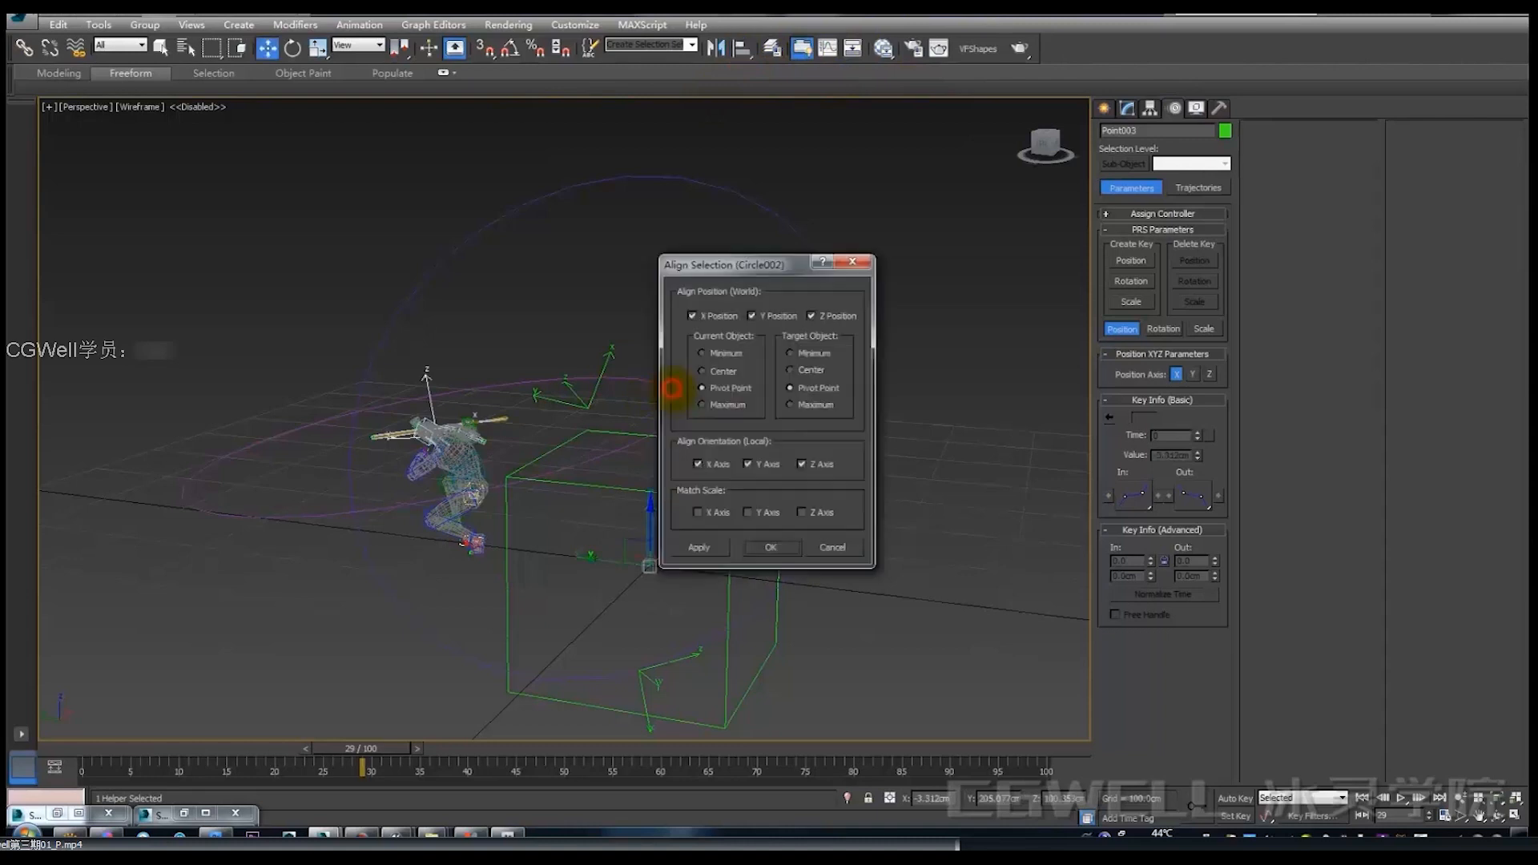
left_click(785, 551)
middle_click_drag(593, 425, 511, 479, "alt")
middle_click_drag(398, 440, 427, 365, "alt")
middle_click_drag(504, 471, 640, 440, "alt")
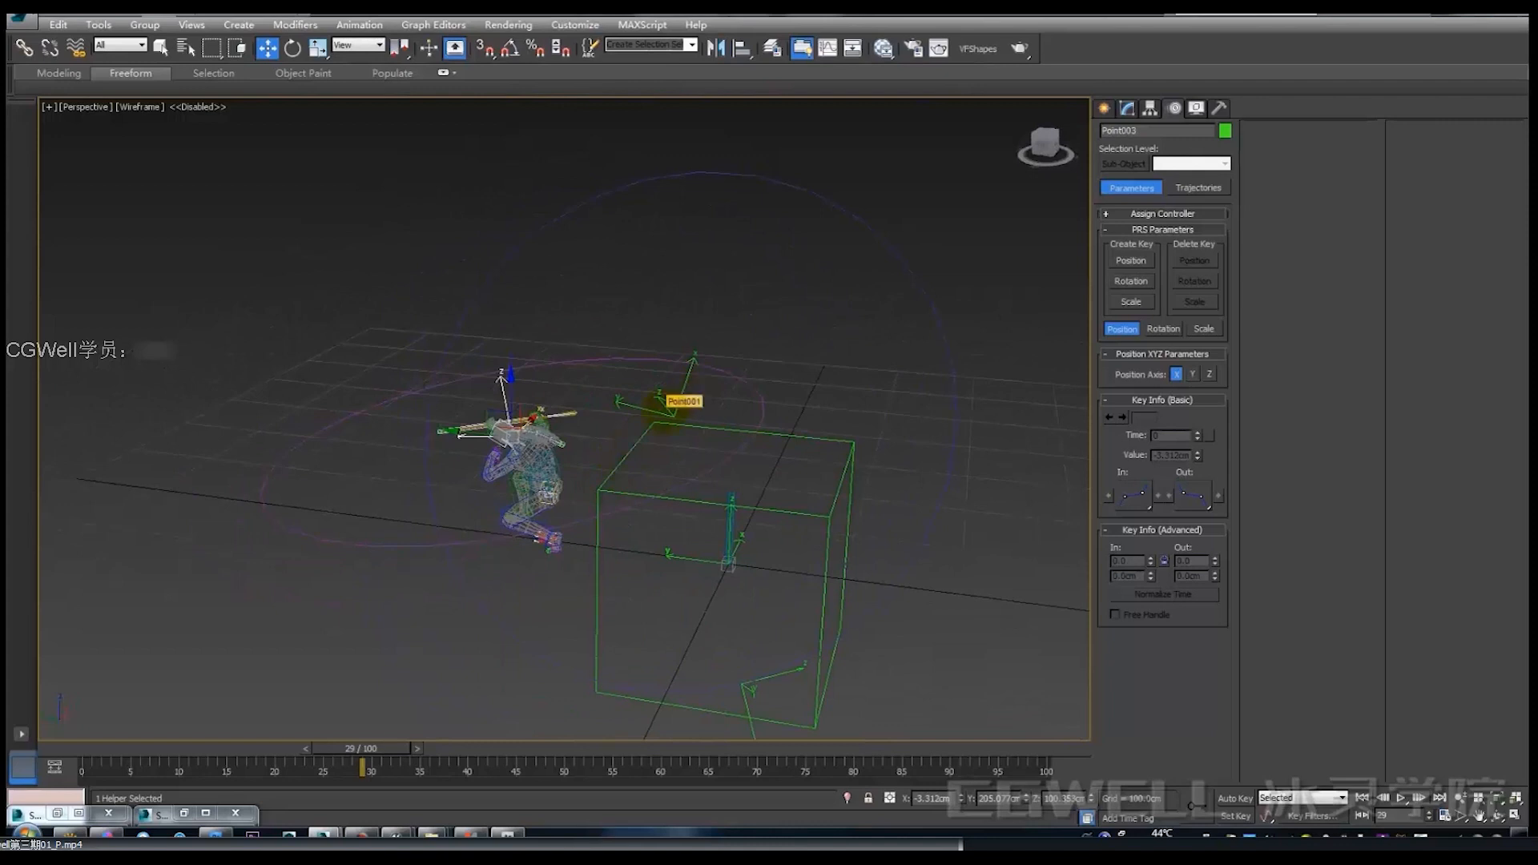
Clone the path-constrained point helper that follows the first circle.
left_click(762, 397)
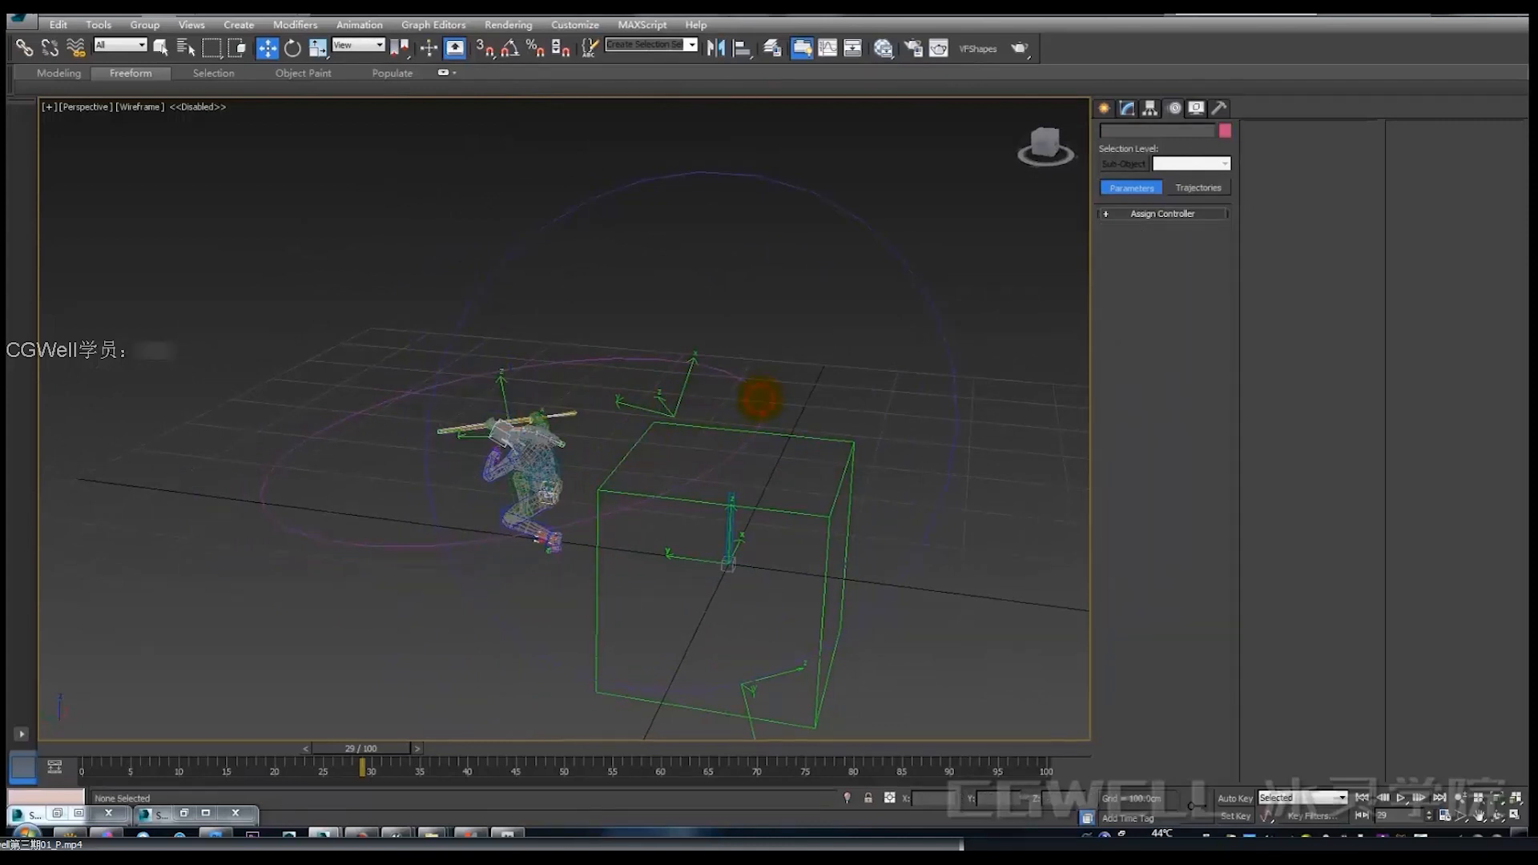
left_click(760, 398)
middle_click_drag(663, 401, 744, 468, "alt")
left_click(673, 614)
mouse_move(677, 610)
middle_mouse_down("alt")
mouse_move(762, 553)
mouse_move(872, 547)
mouse_move(618, 584)
middle_mouse_up("alt")
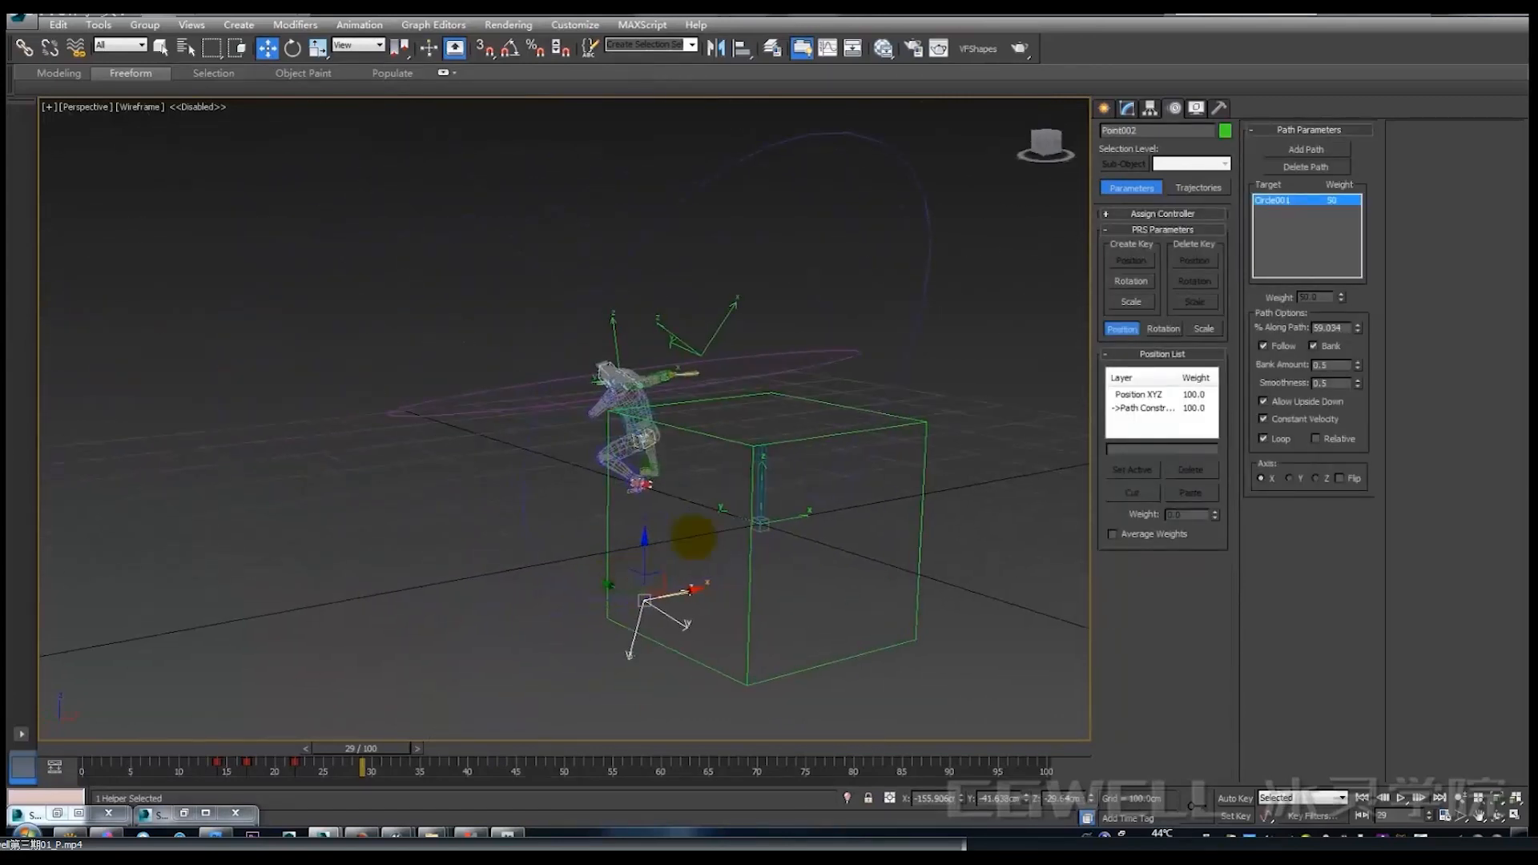
key("ctrl+v")
left_click(722, 477)
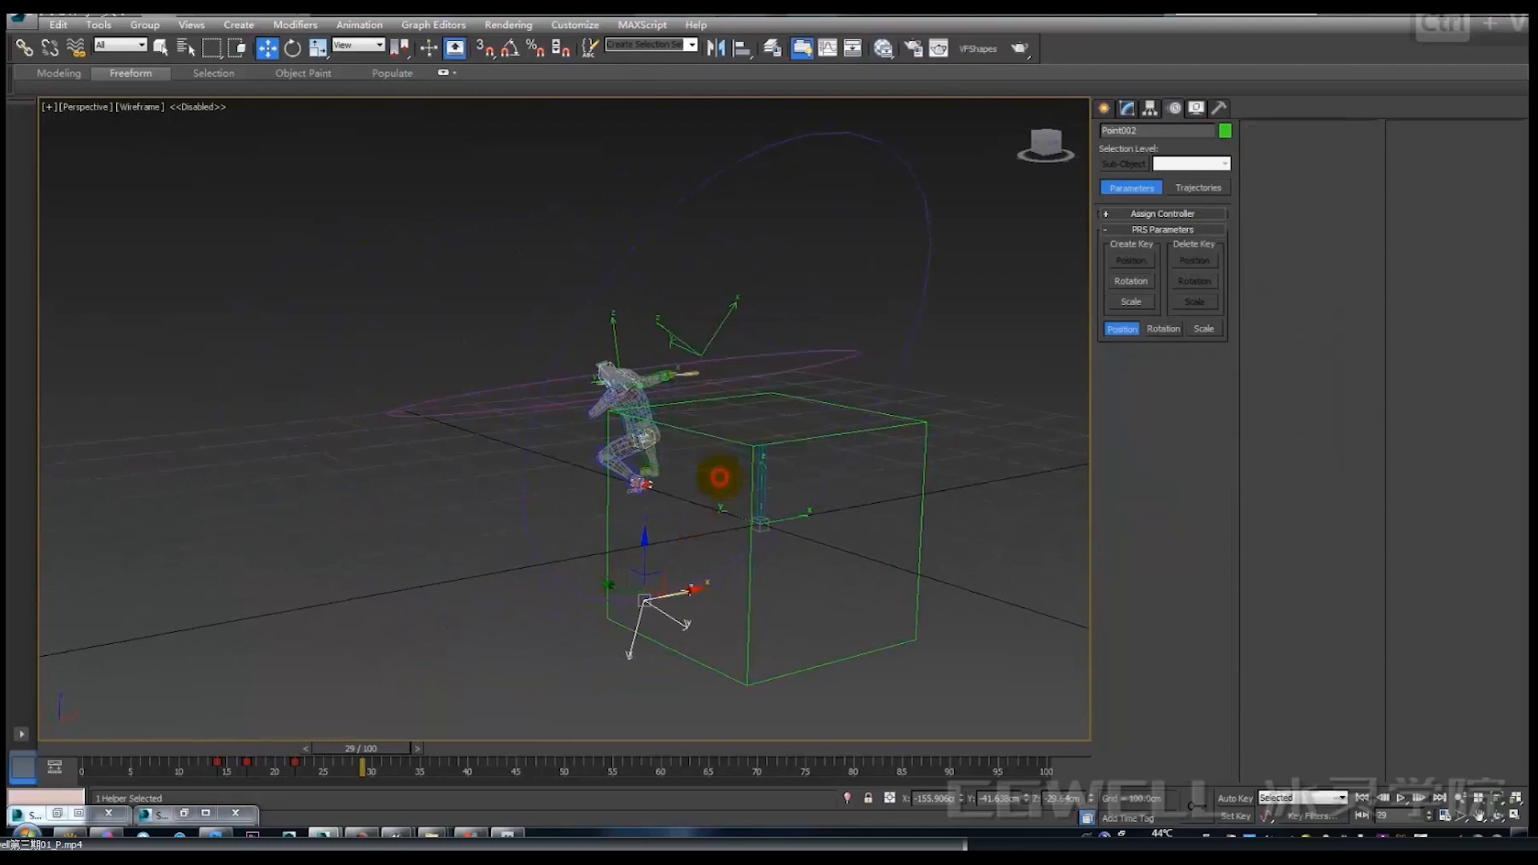
middle_click_drag(718, 474, 766, 484, "alt")
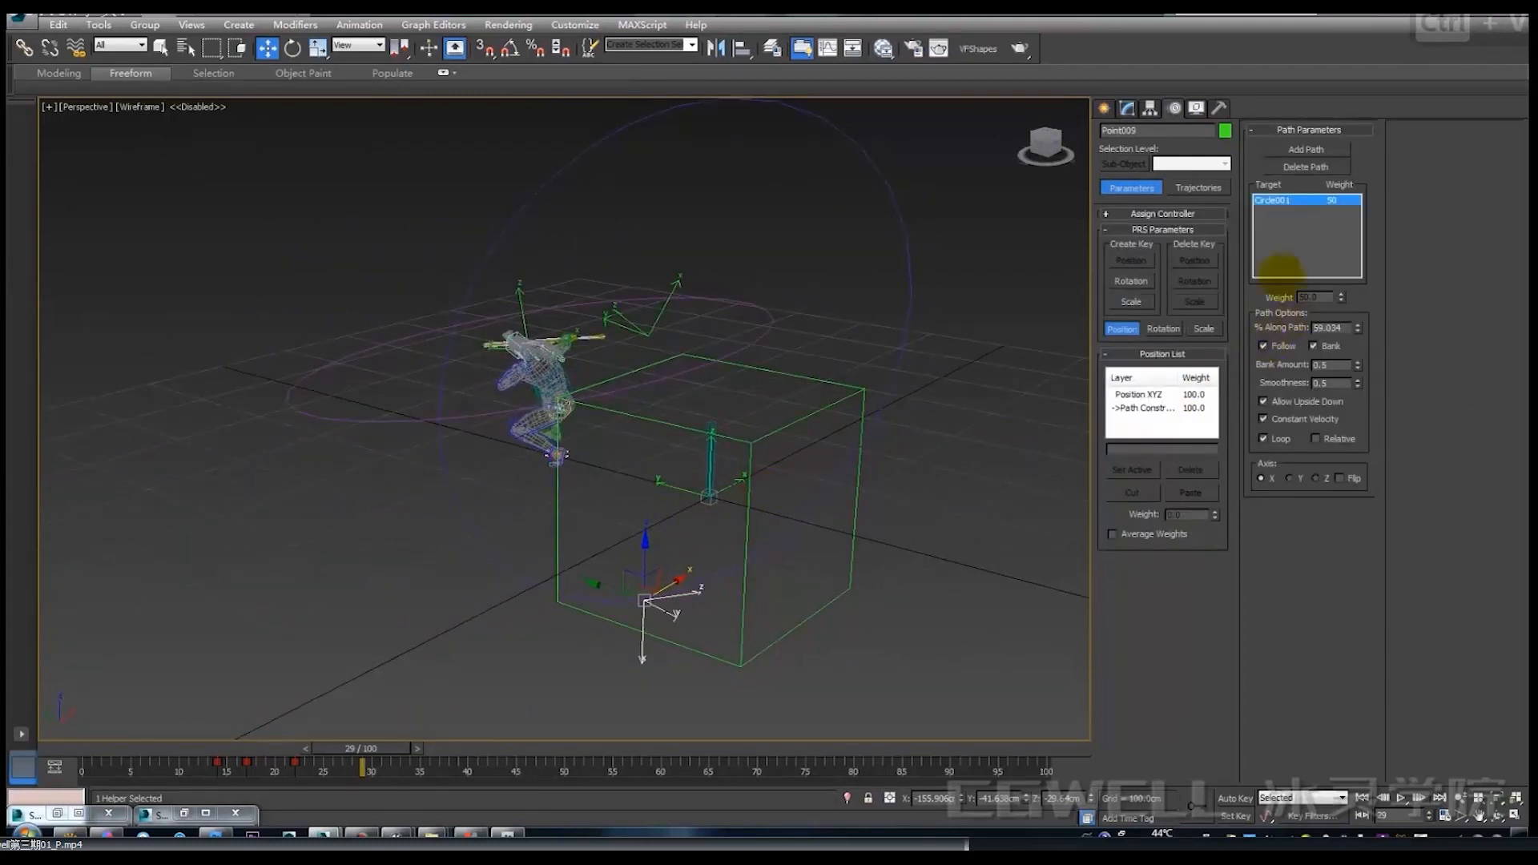
Replace the cloned helper's path target with the second circle, Circle002.
left_click(1306, 167)
left_click(1306, 150)
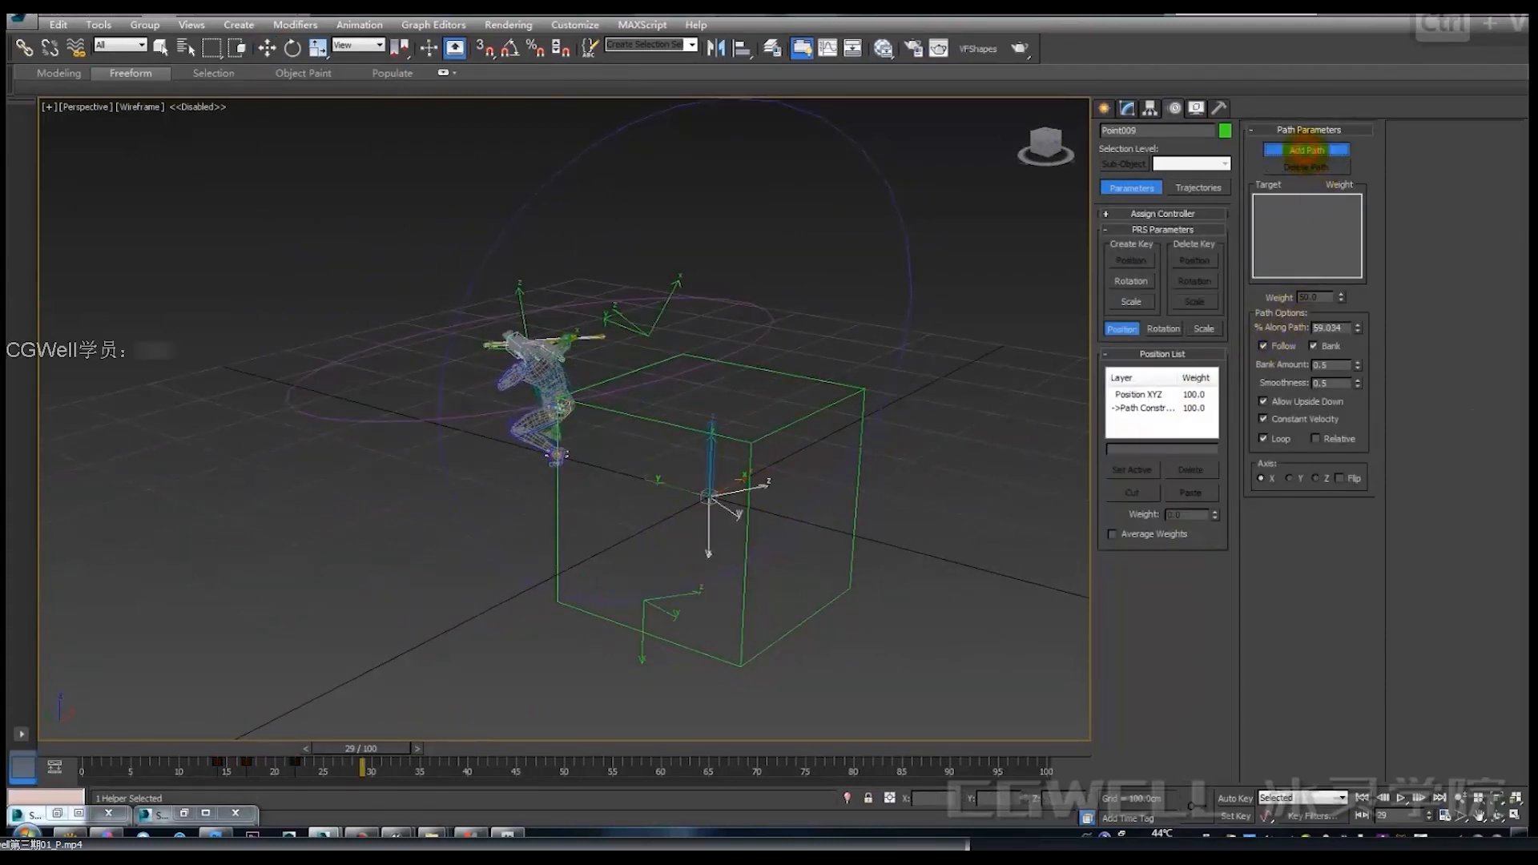
left_click(416, 419)
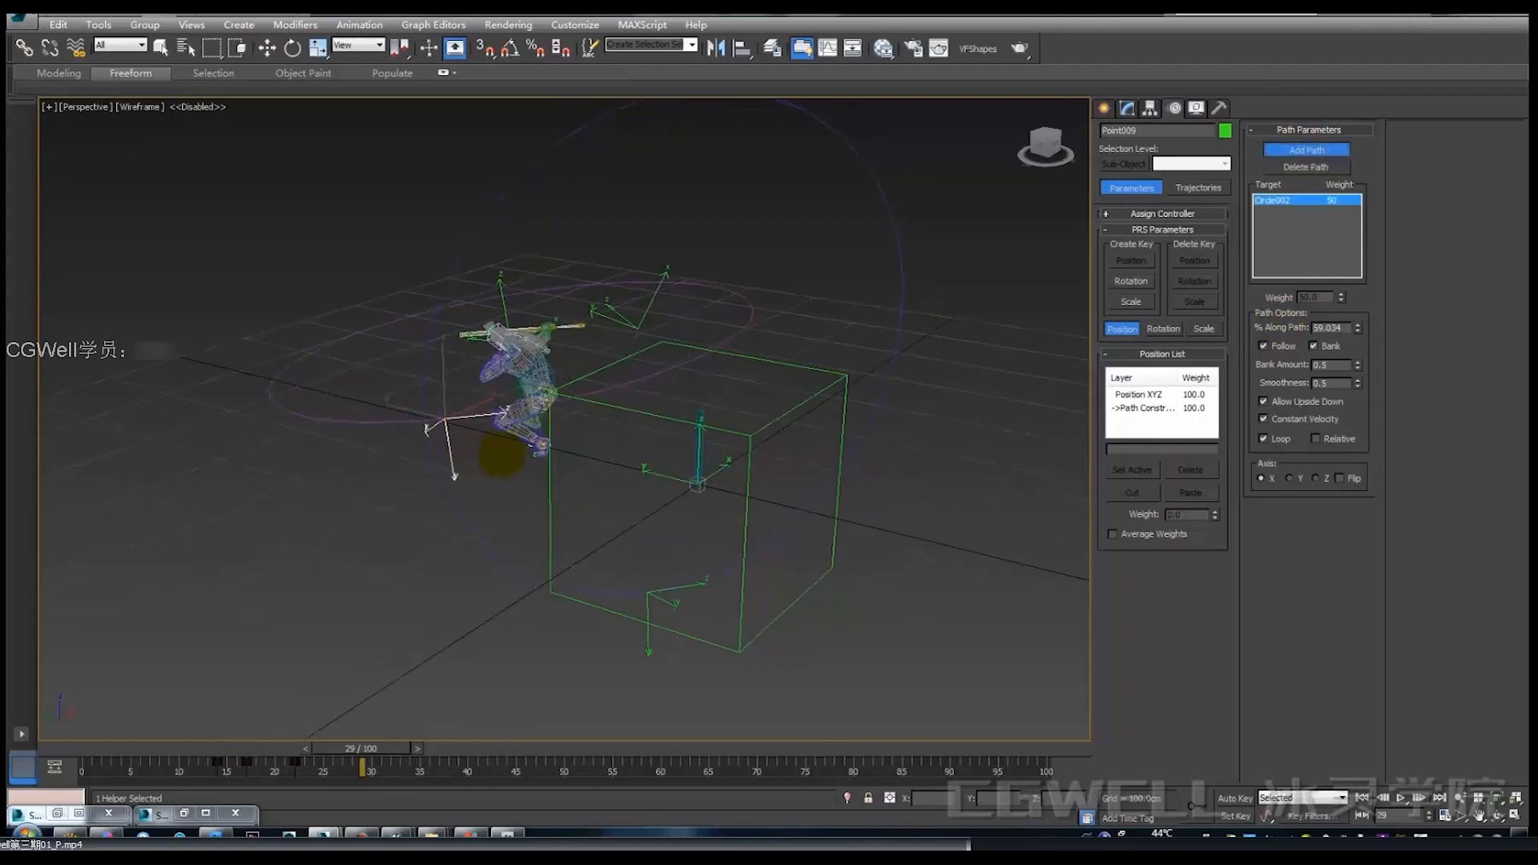
Shift the cloned helper's path keys to about frames 24 through 32.
left_click_drag(178, 756, 256, 756)
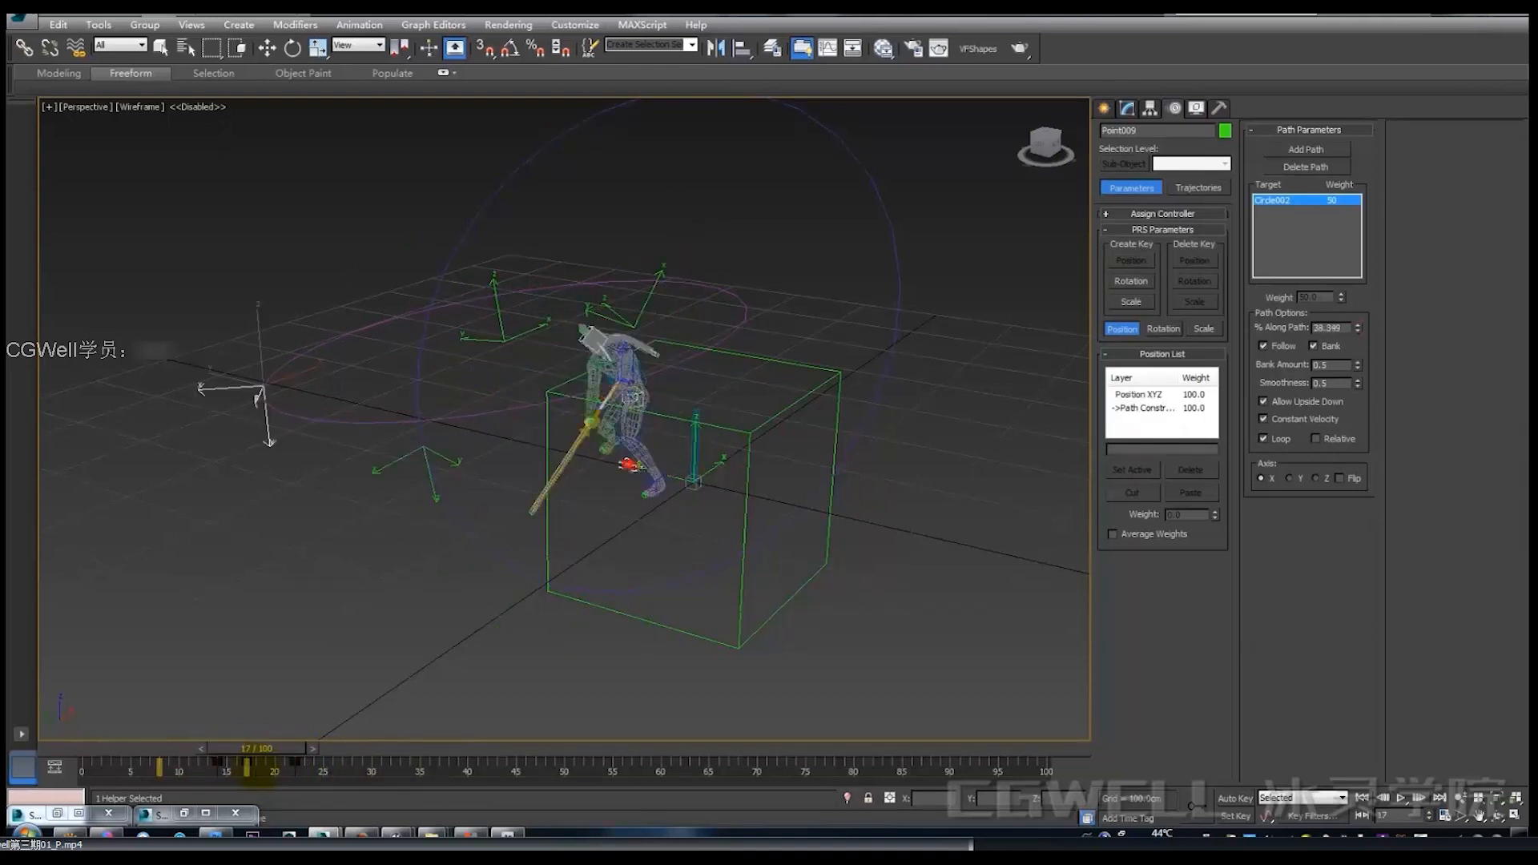
left_click(1307, 150)
middle_click_drag(589, 453, 625, 472, "alt")
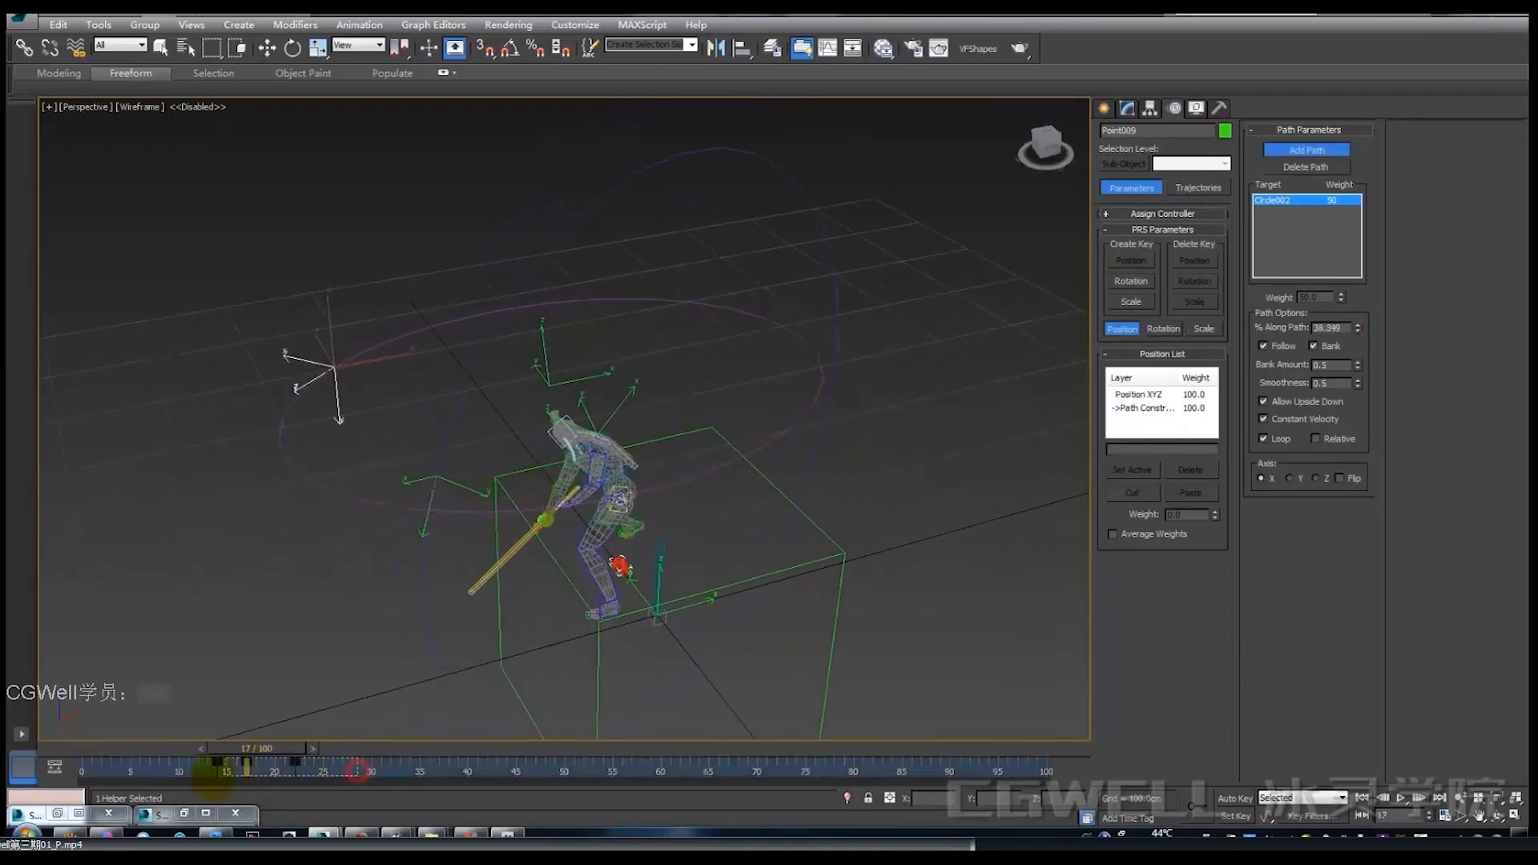
left_click_drag(220, 767, 371, 749)
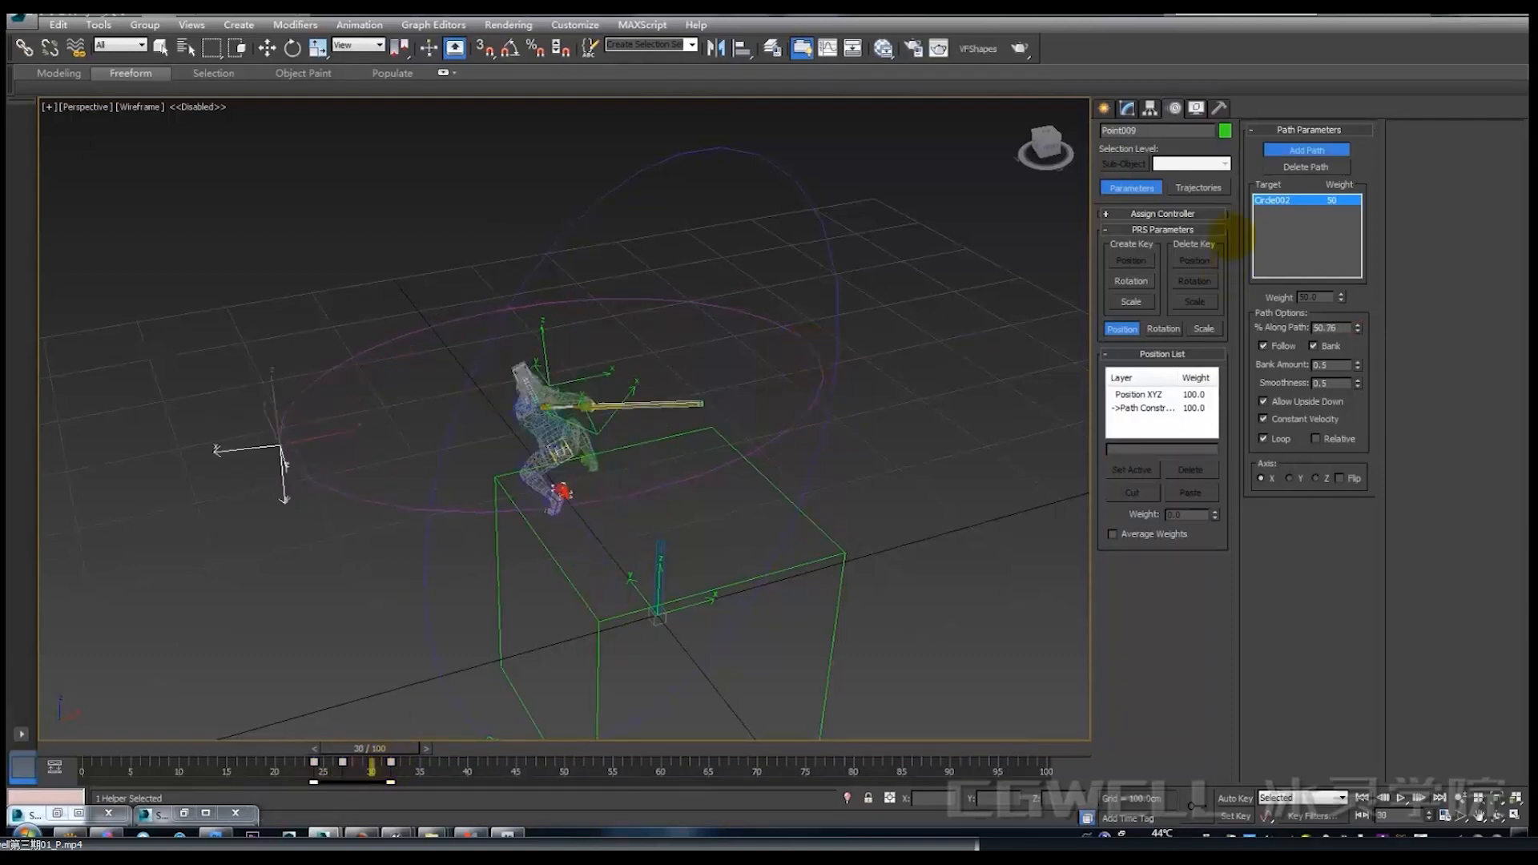
left_click(1283, 148)
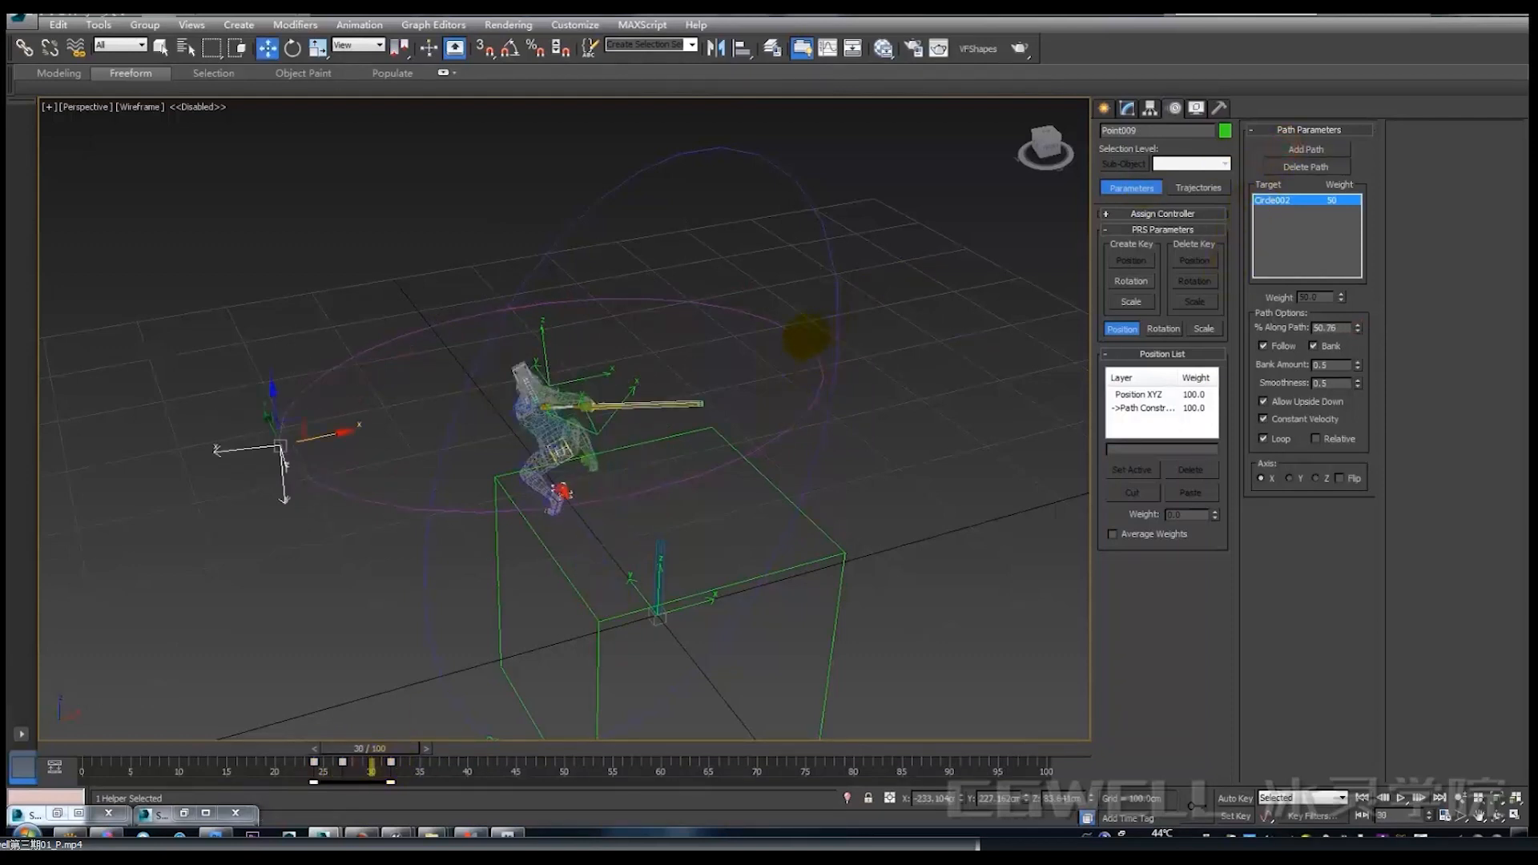
Spin Circle002 about its local Z axis with angle snap so its helper follows the sword, adding a -50 degree turn at frame 31.
left_click(808, 340)
middle_click_drag(841, 360, 767, 377, "alt")
key("e")
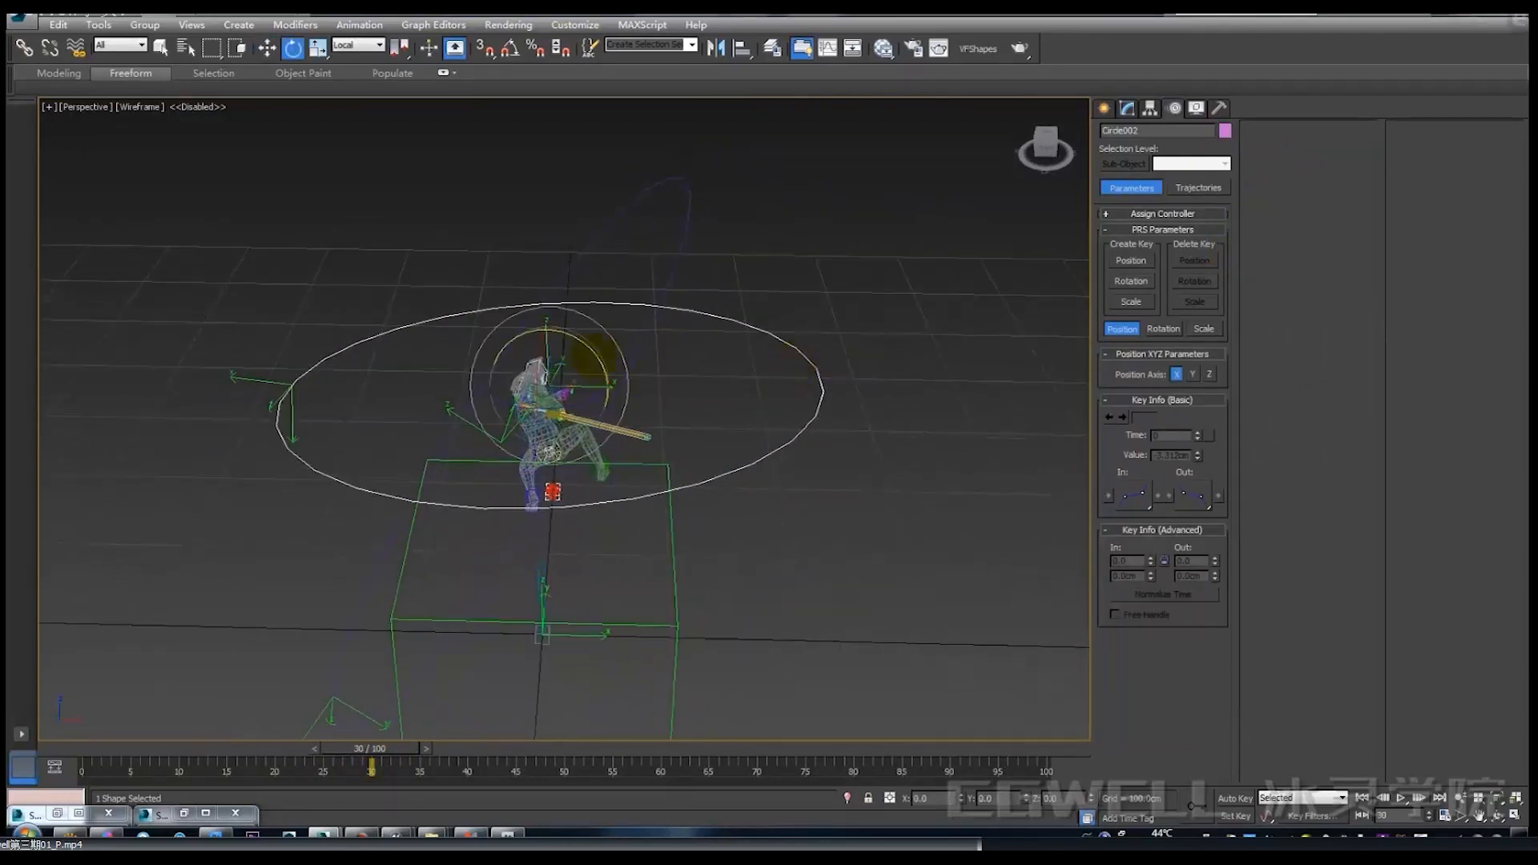
left_click_drag(592, 352, 728, 492)
key("ctrl+z")
key("a")
left_click_drag(593, 360, 717, 464)
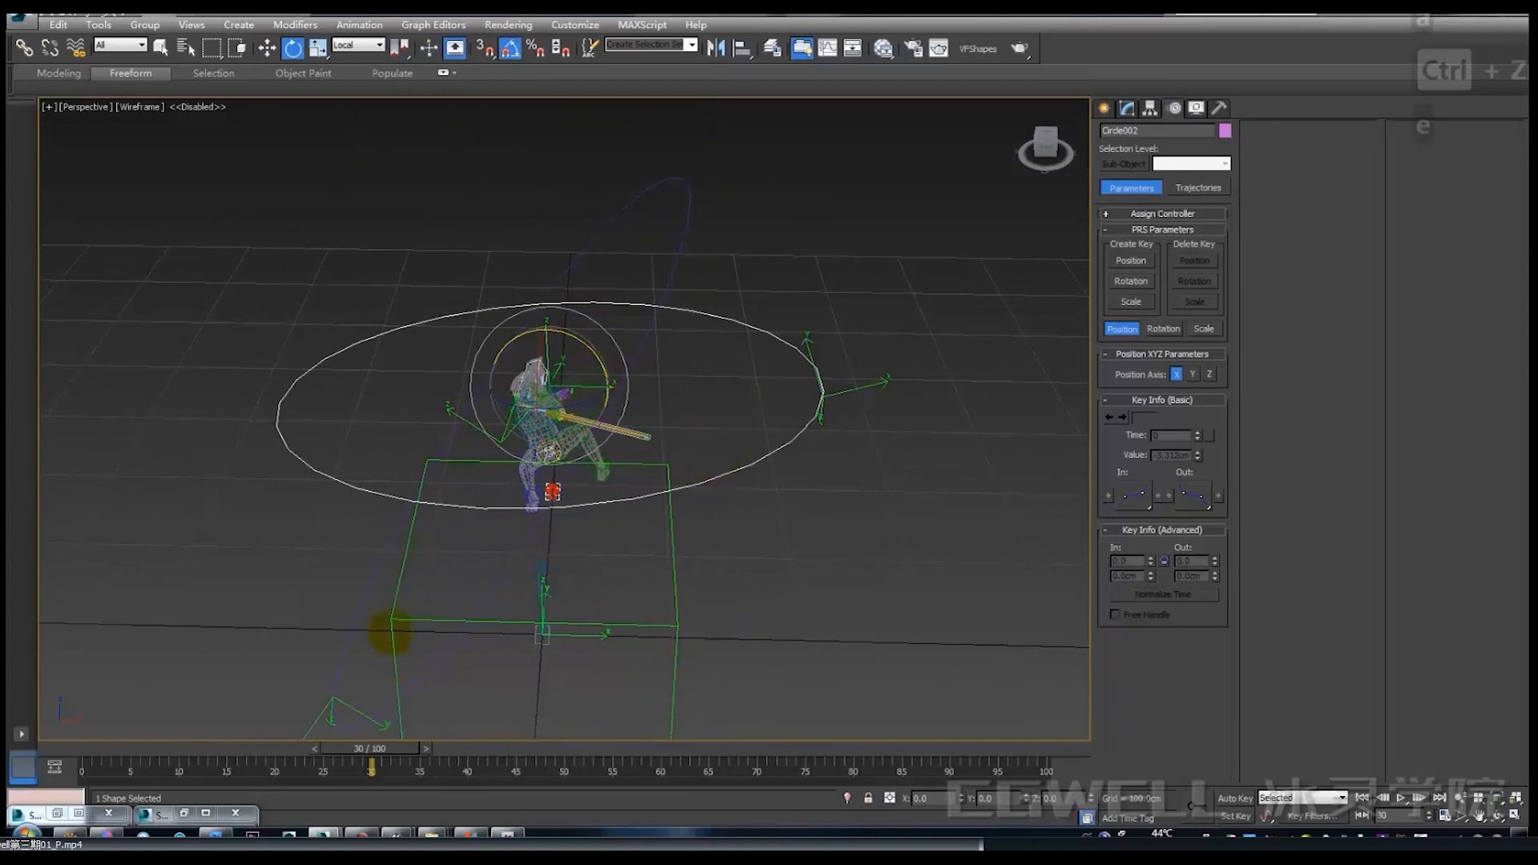
left_click_drag(239, 747, 383, 765)
key("e")
left_click_drag(626, 344, 621, 398)
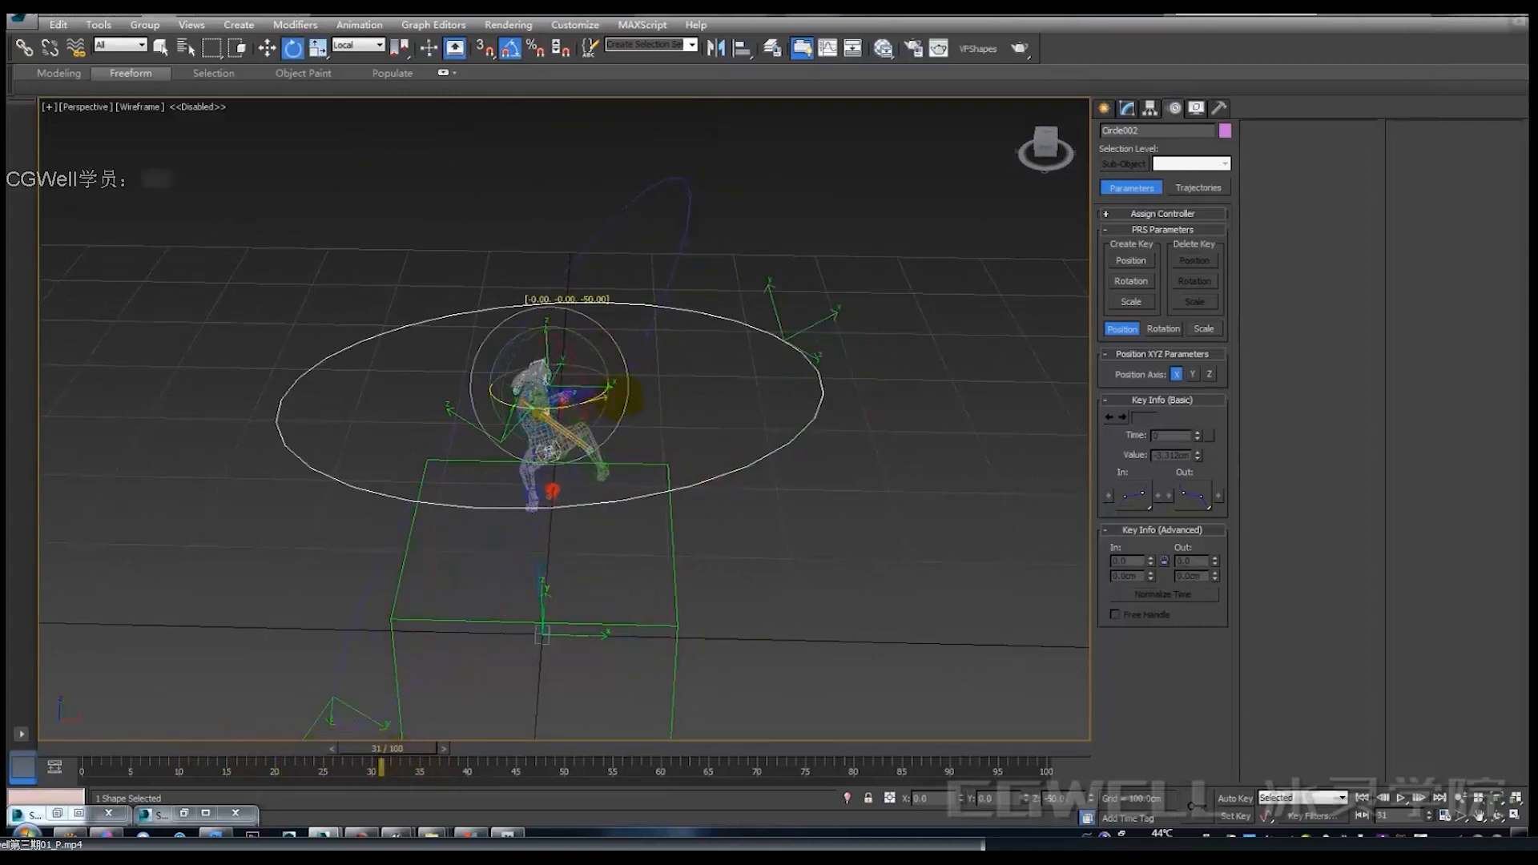
Check the helper on Circle002 against the sword near frame 31 from several angles, and advance the animation to frame 52.
left_click_drag(336, 748, 384, 749)
key("e")
middle_click_drag(426, 457, 556, 478, "alt")
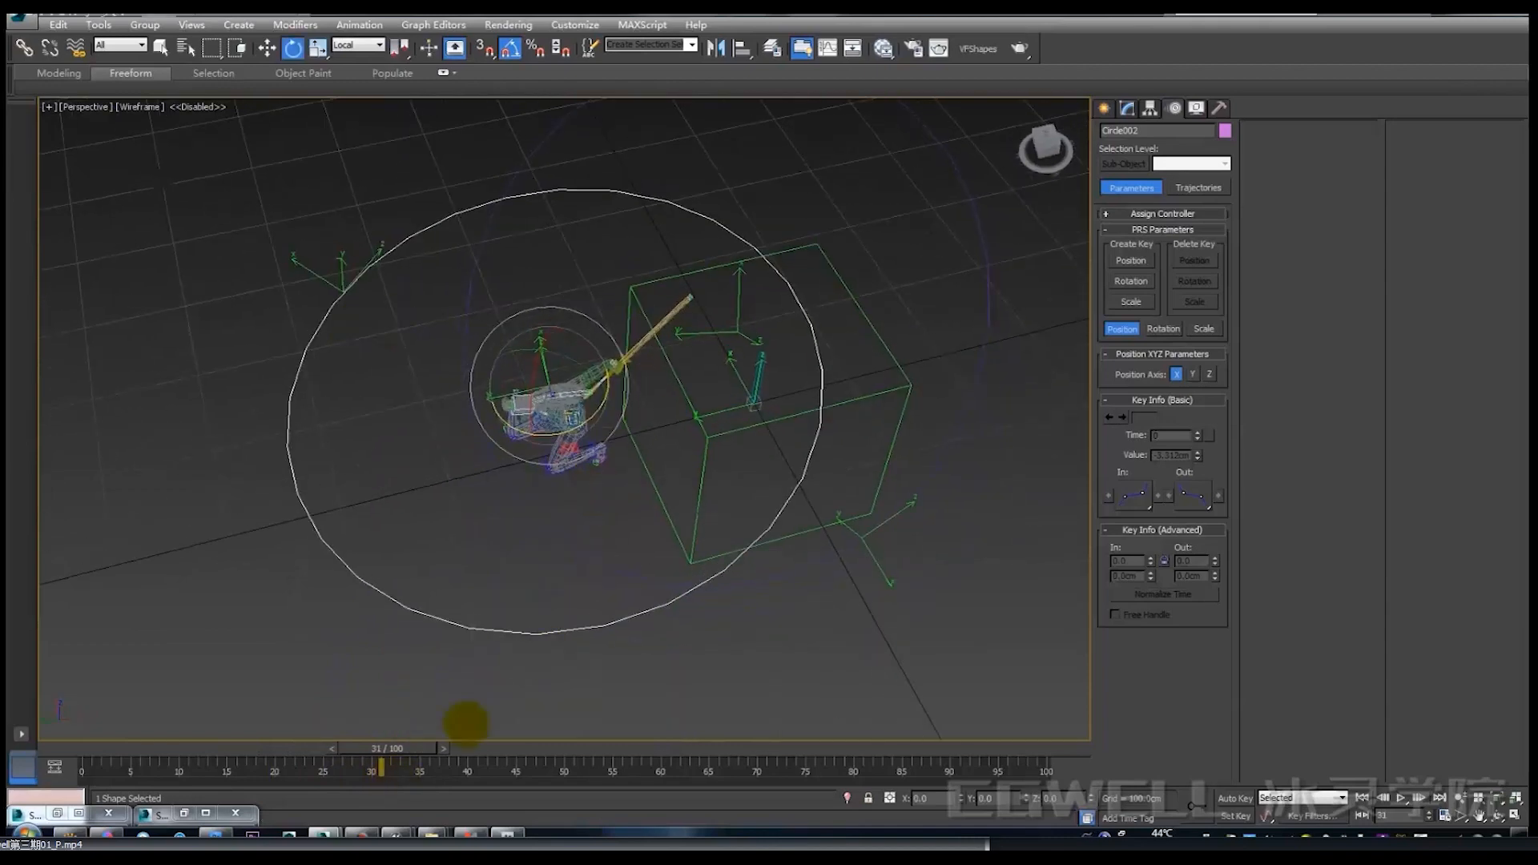
middle_click_drag(580, 584, 560, 556, "alt")
left_click(399, 576)
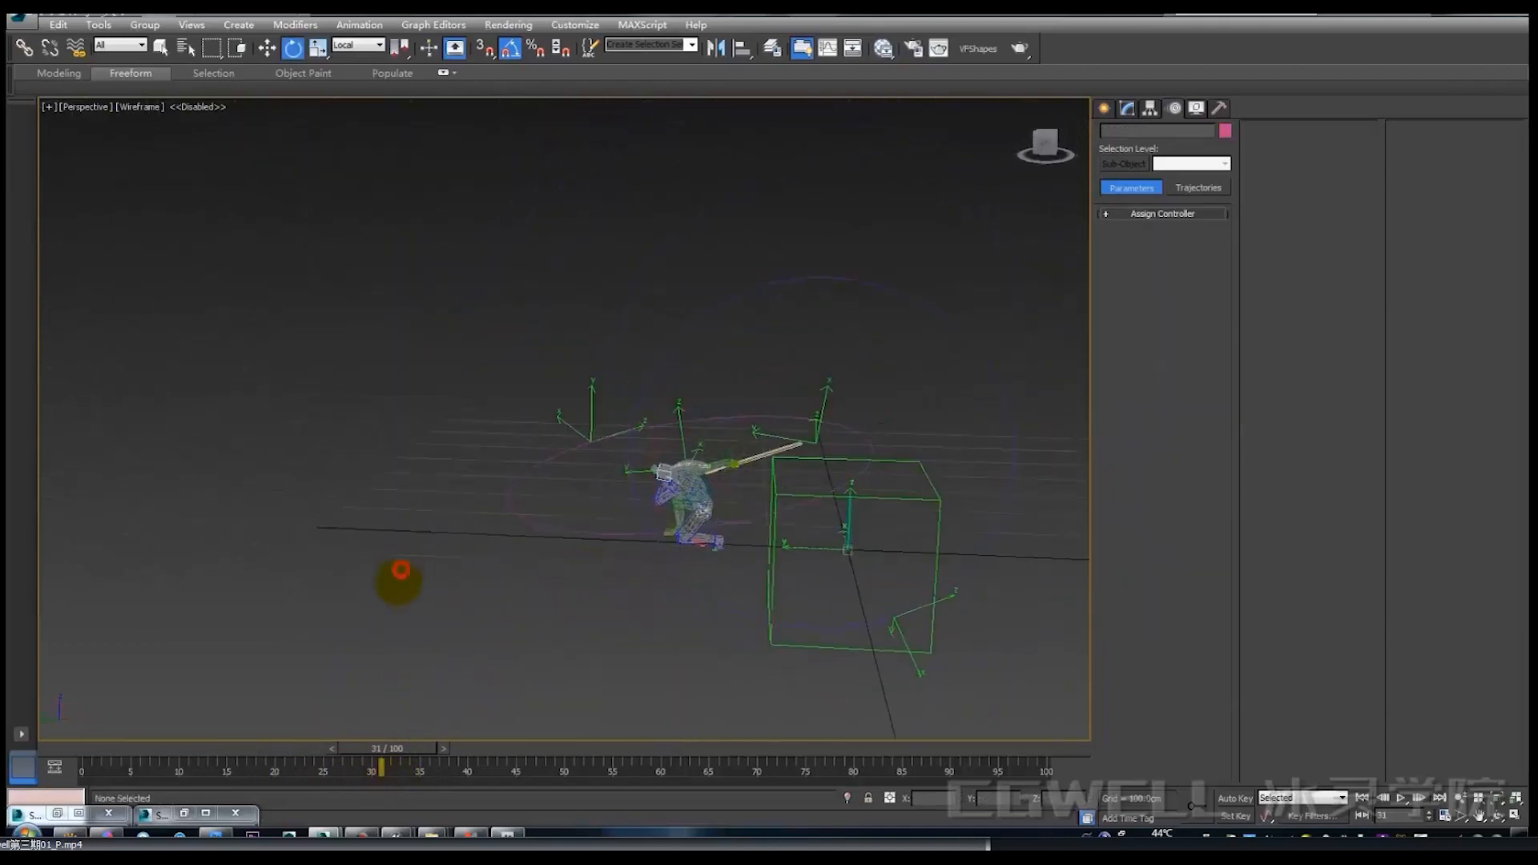
left_click_drag(405, 745, 595, 787)
key("alt+q")
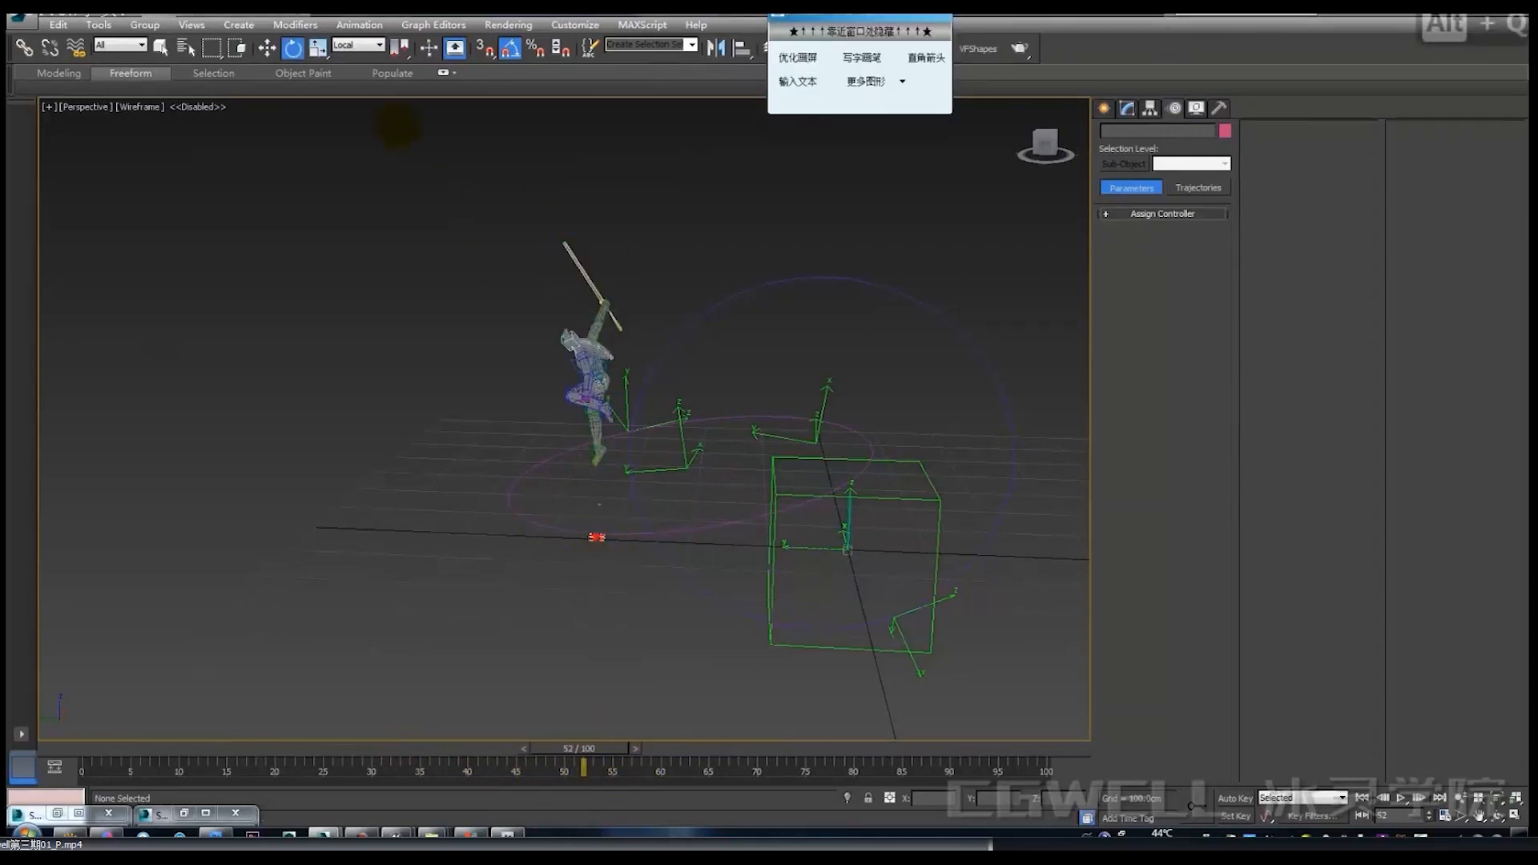
mouse_move(347, 34)
left_mouse_down()
mouse_move(344, 96)
mouse_move(564, 529)
left_mouse_up()
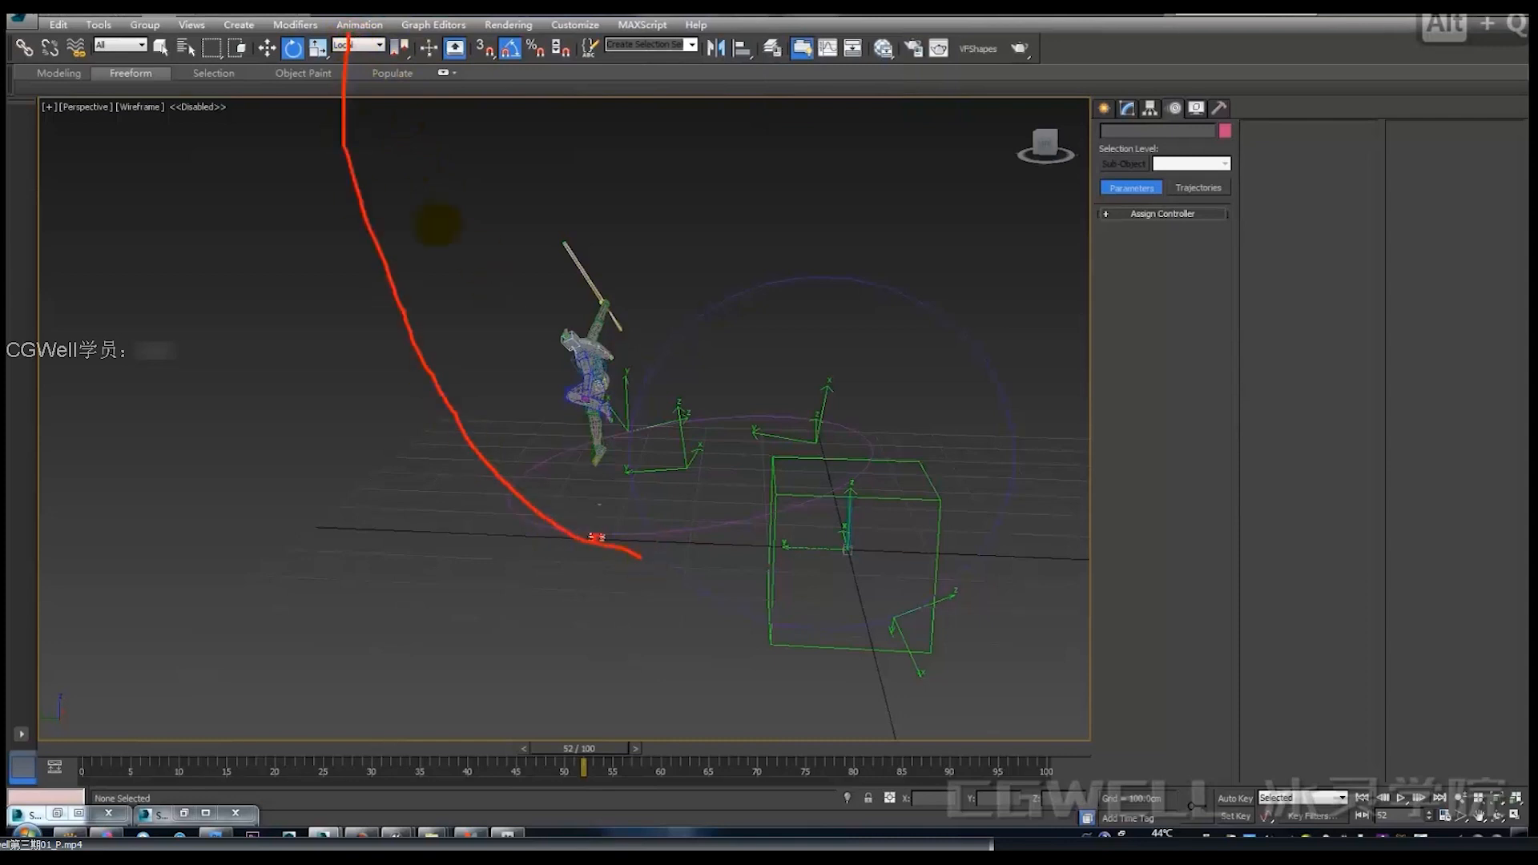
left_click_drag(352, 58, 521, 16)
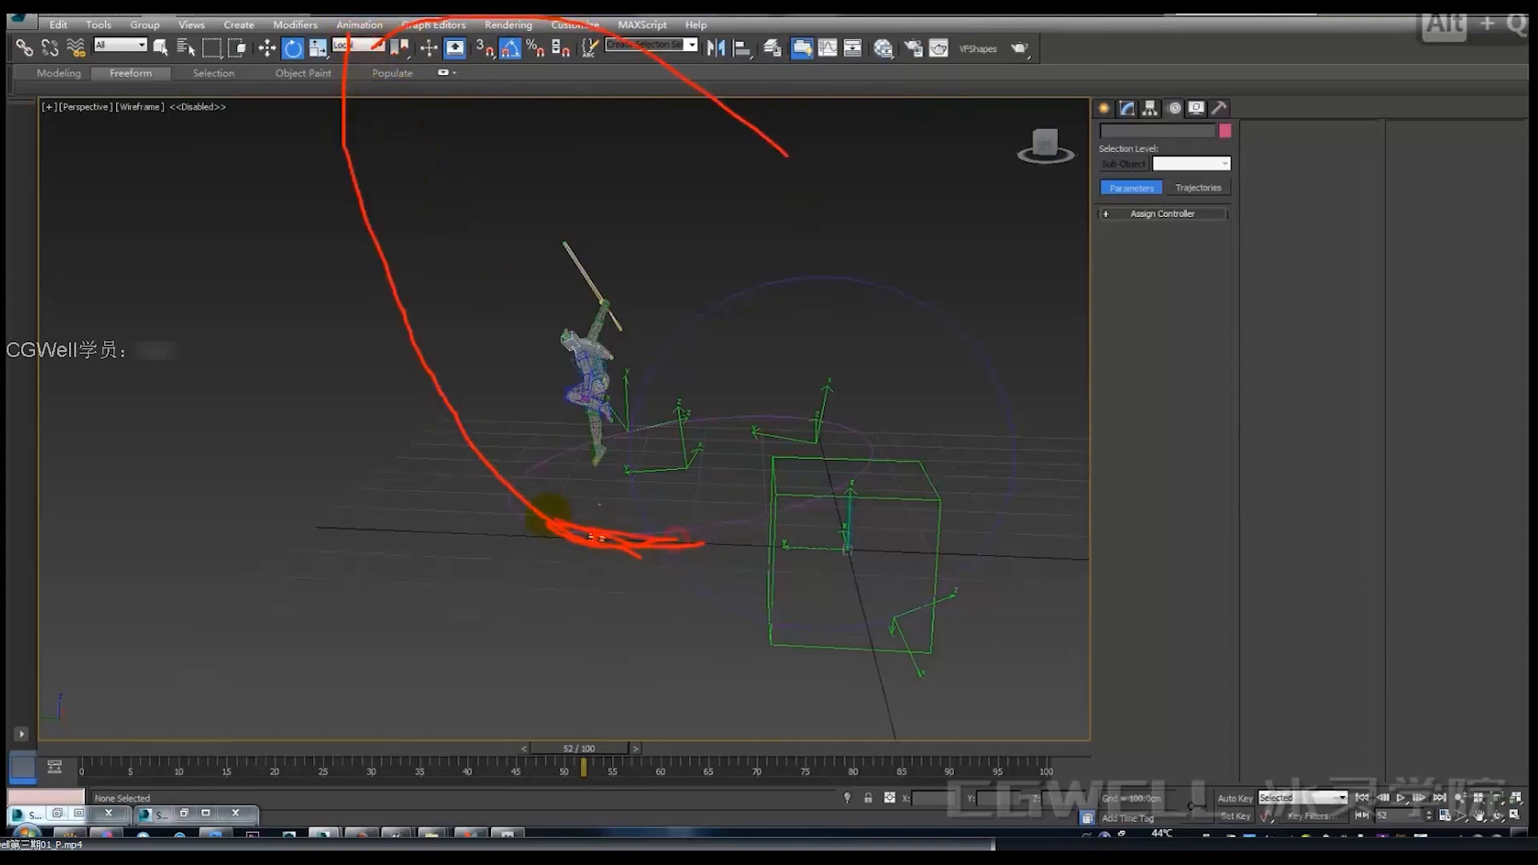
left_click_drag(383, 399, 486, 468)
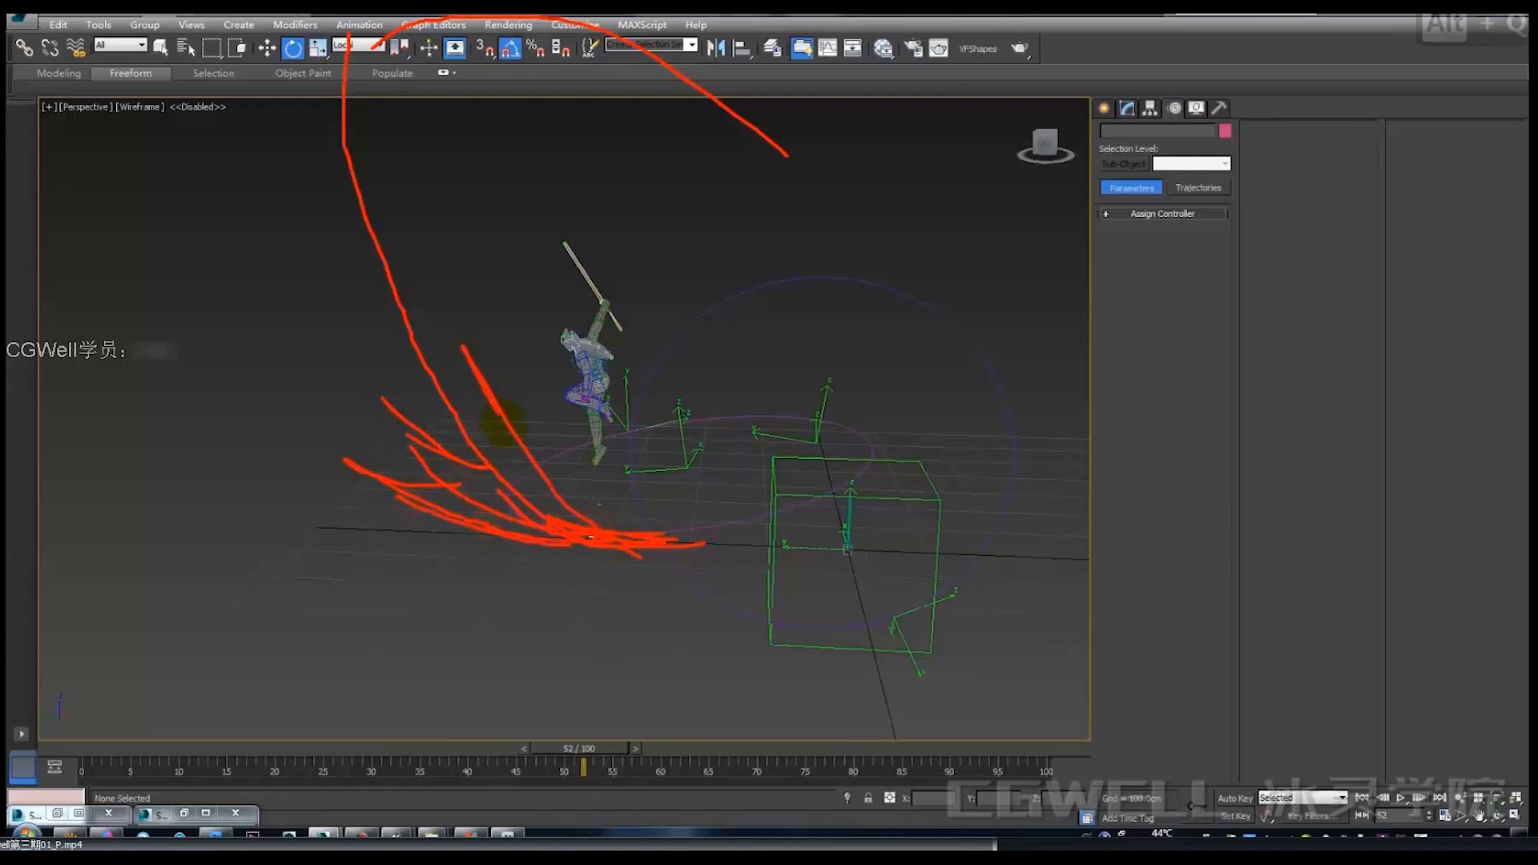
left_click_drag(457, 248, 607, 506)
left_click_drag(479, 314, 622, 491)
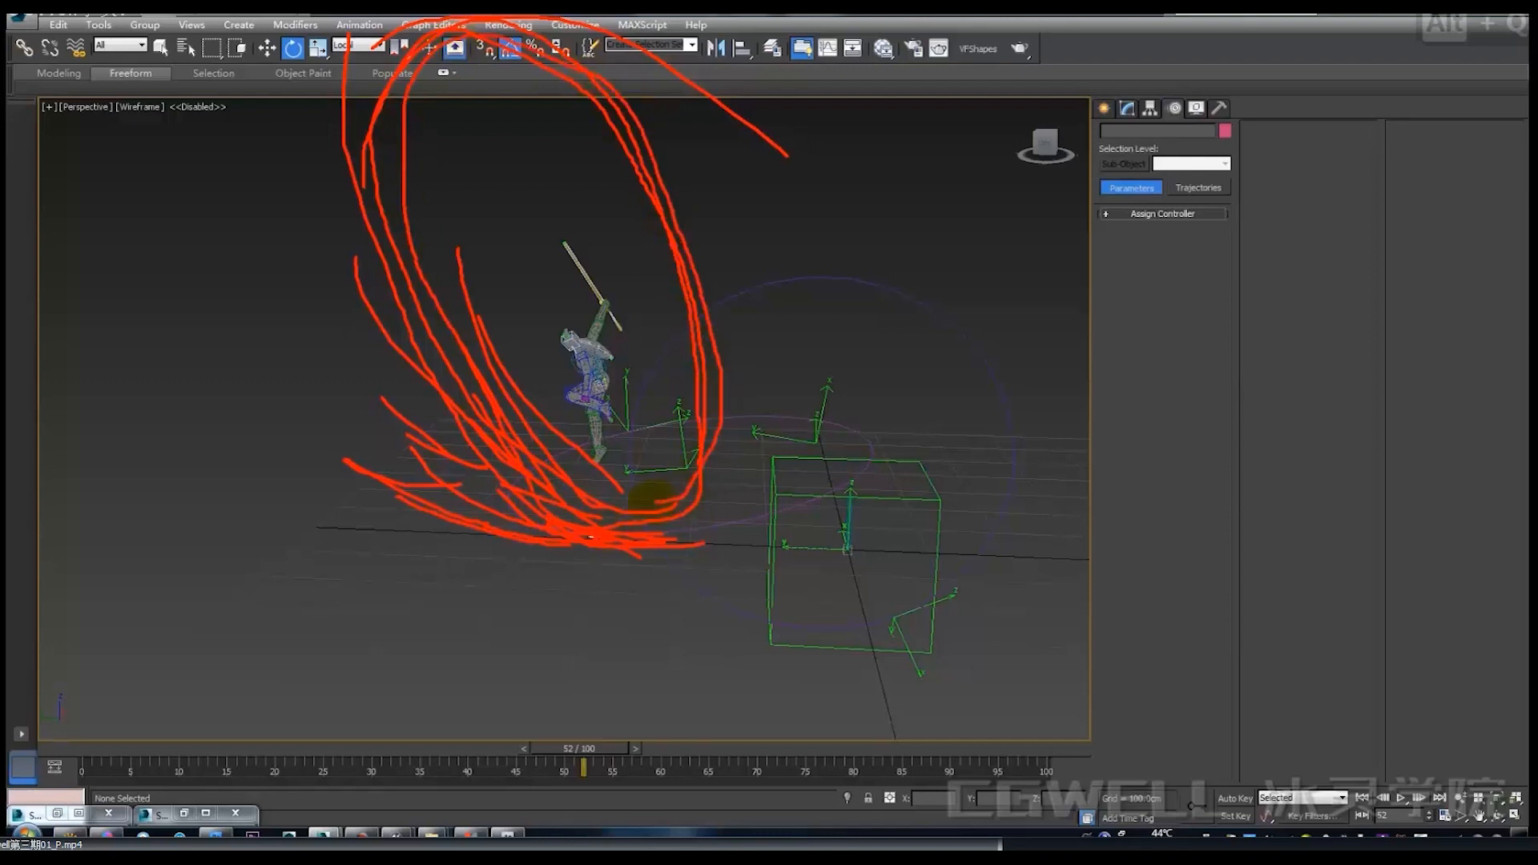
key("Escape")
Clone Circle002 at frame 52 and move the copy along Y to beneath the leaping character.
middle_click_drag(714, 316, 519, 347)
middle_click_drag(605, 407, 598, 416, "alt")
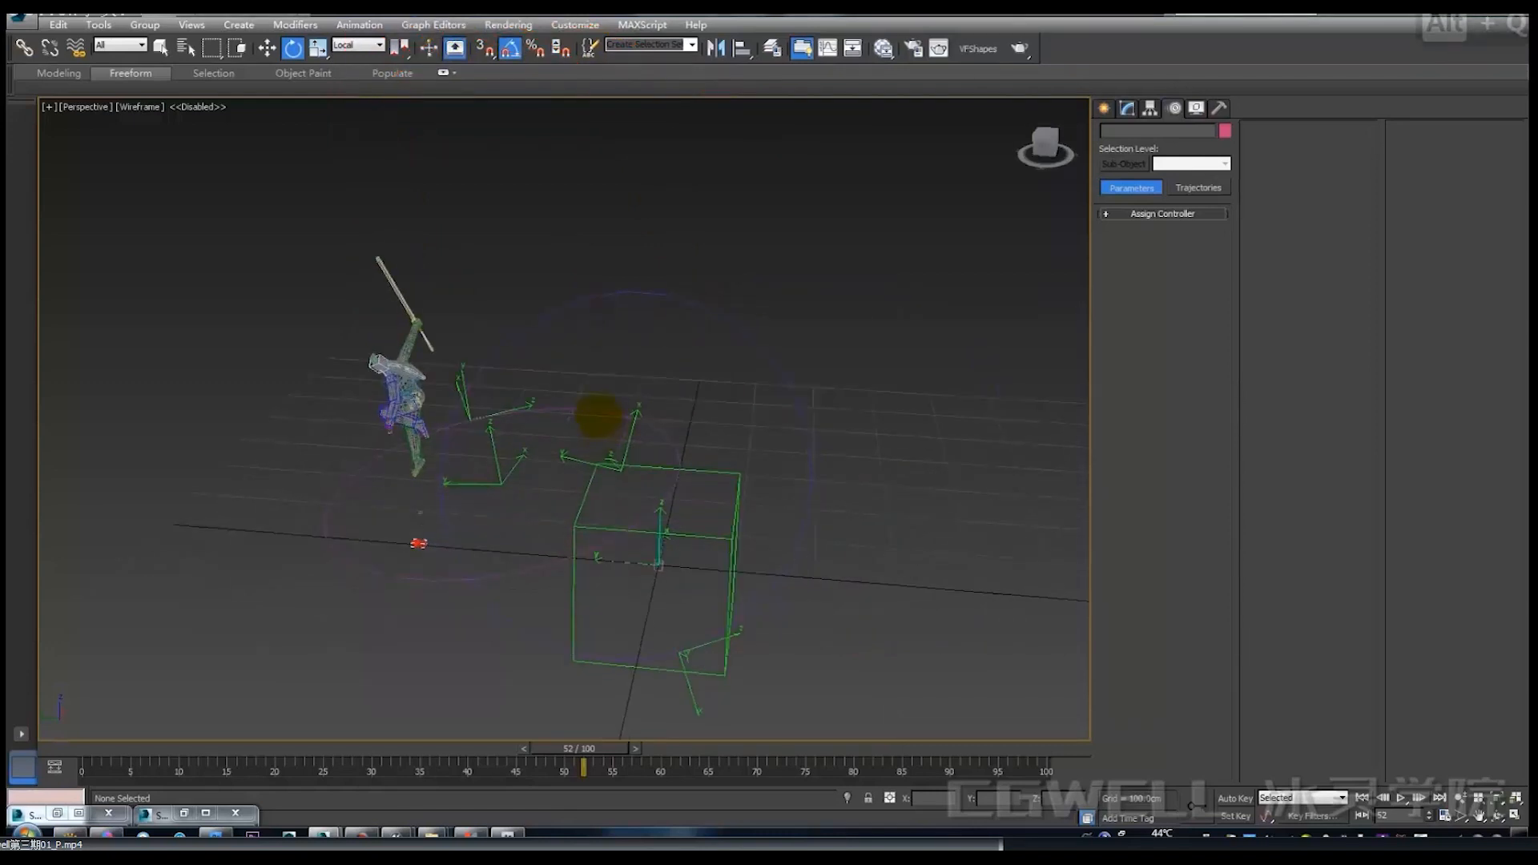
left_click(593, 410)
key("ctrl+v")
left_click(728, 477)
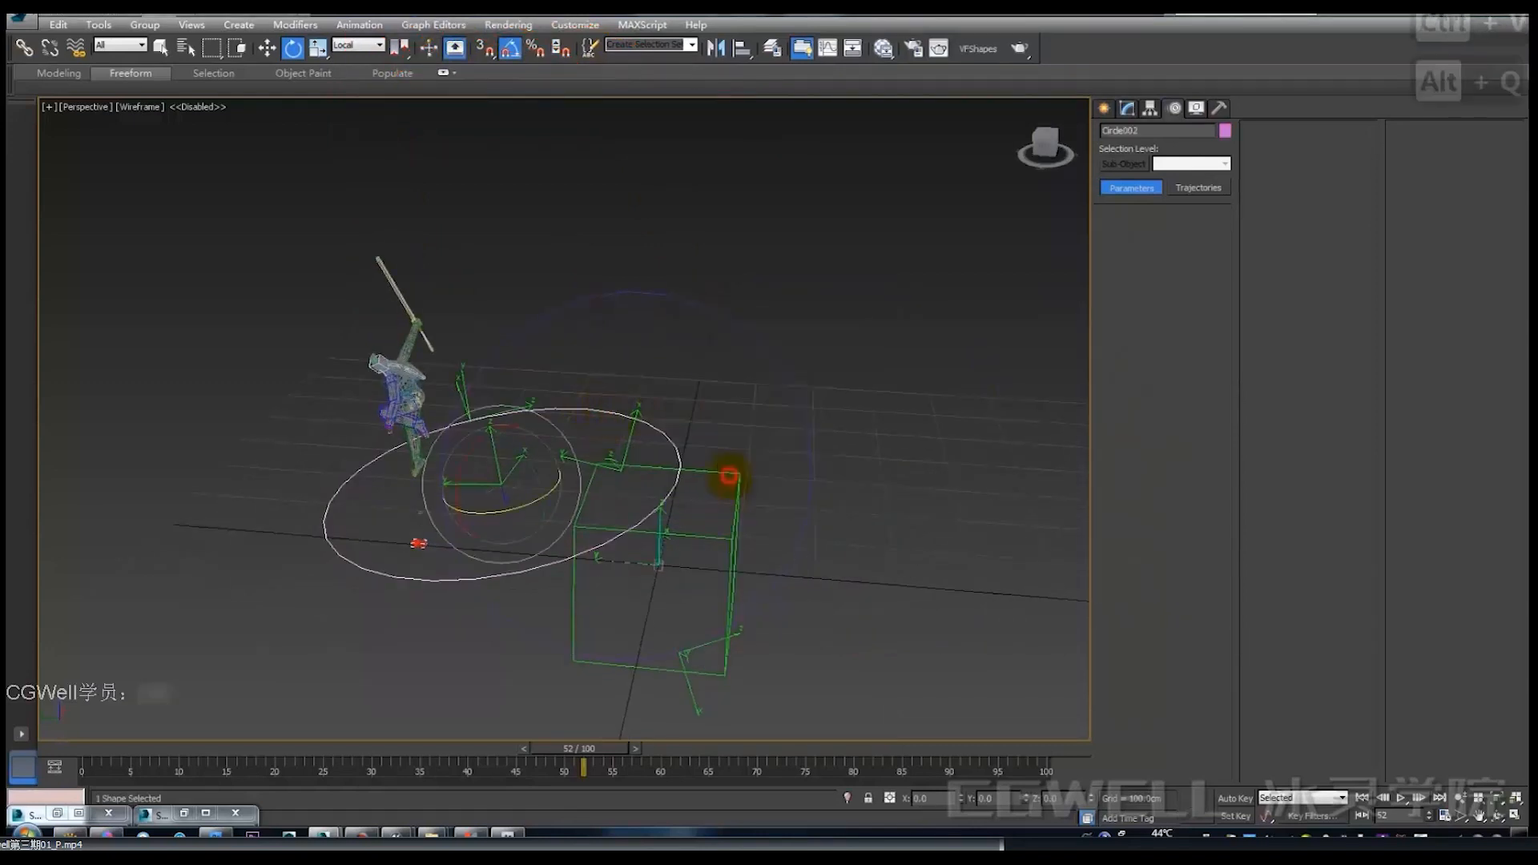
middle_click_drag(728, 478, 568, 471, "alt")
key("w")
left_click_drag(436, 493, 303, 520)
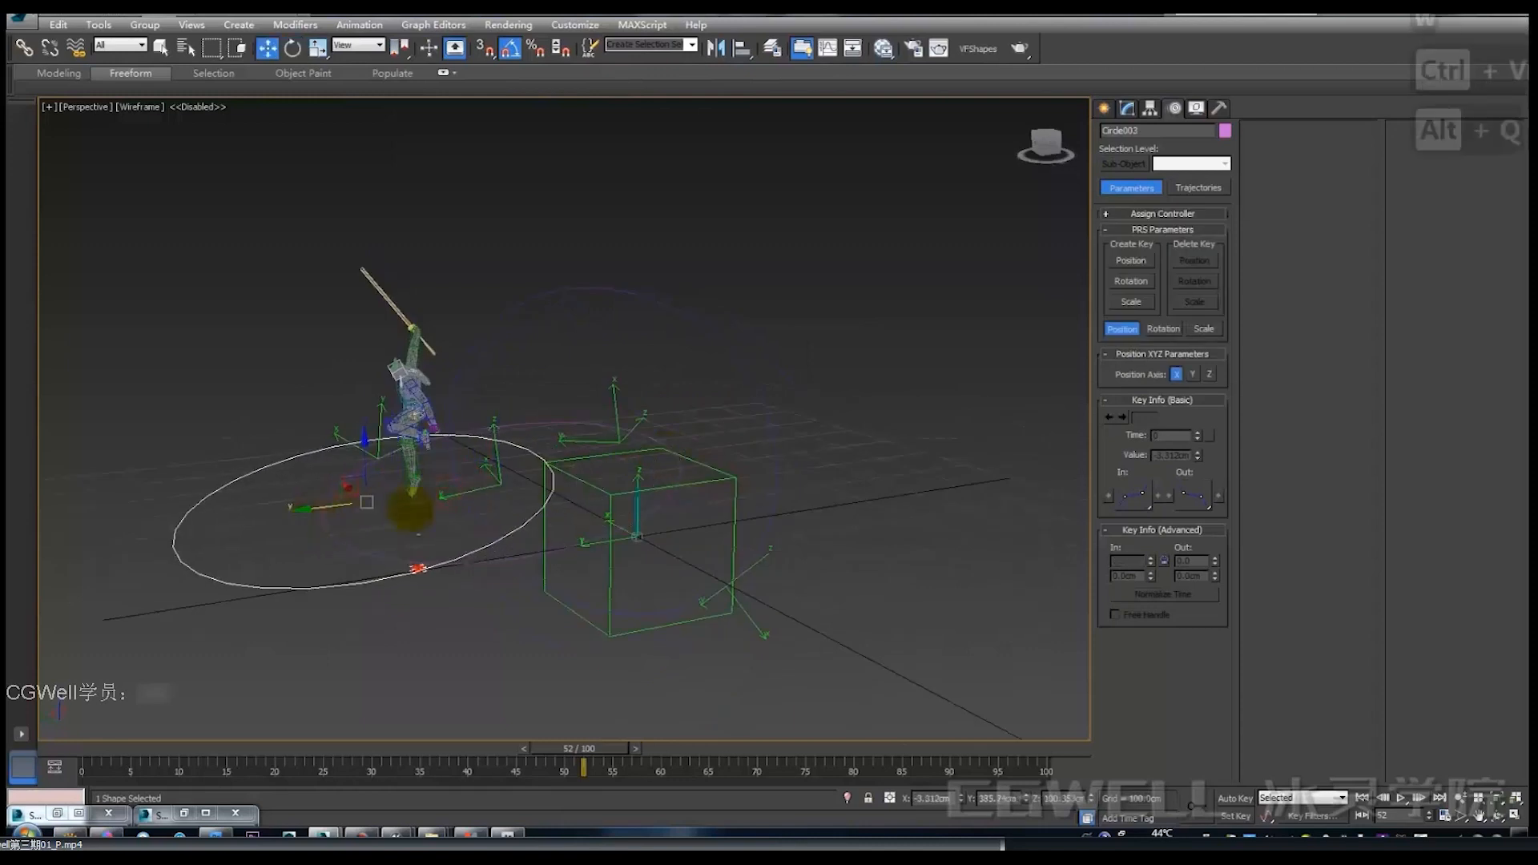
Rotate the new circle upright so its plane matches the character's vertical sword swing.
middle_click_drag(412, 511, 390, 485, "alt")
key("e")
left_click_drag(395, 473, 438, 533)
left_click_drag(381, 504, 350, 515)
left_click_drag(405, 470, 396, 474)
left_click_drag(409, 465, 395, 459)
Stretch the new circle along its local X axis into a tall ellipse and move it up to centre on the leaping character.
key("r")
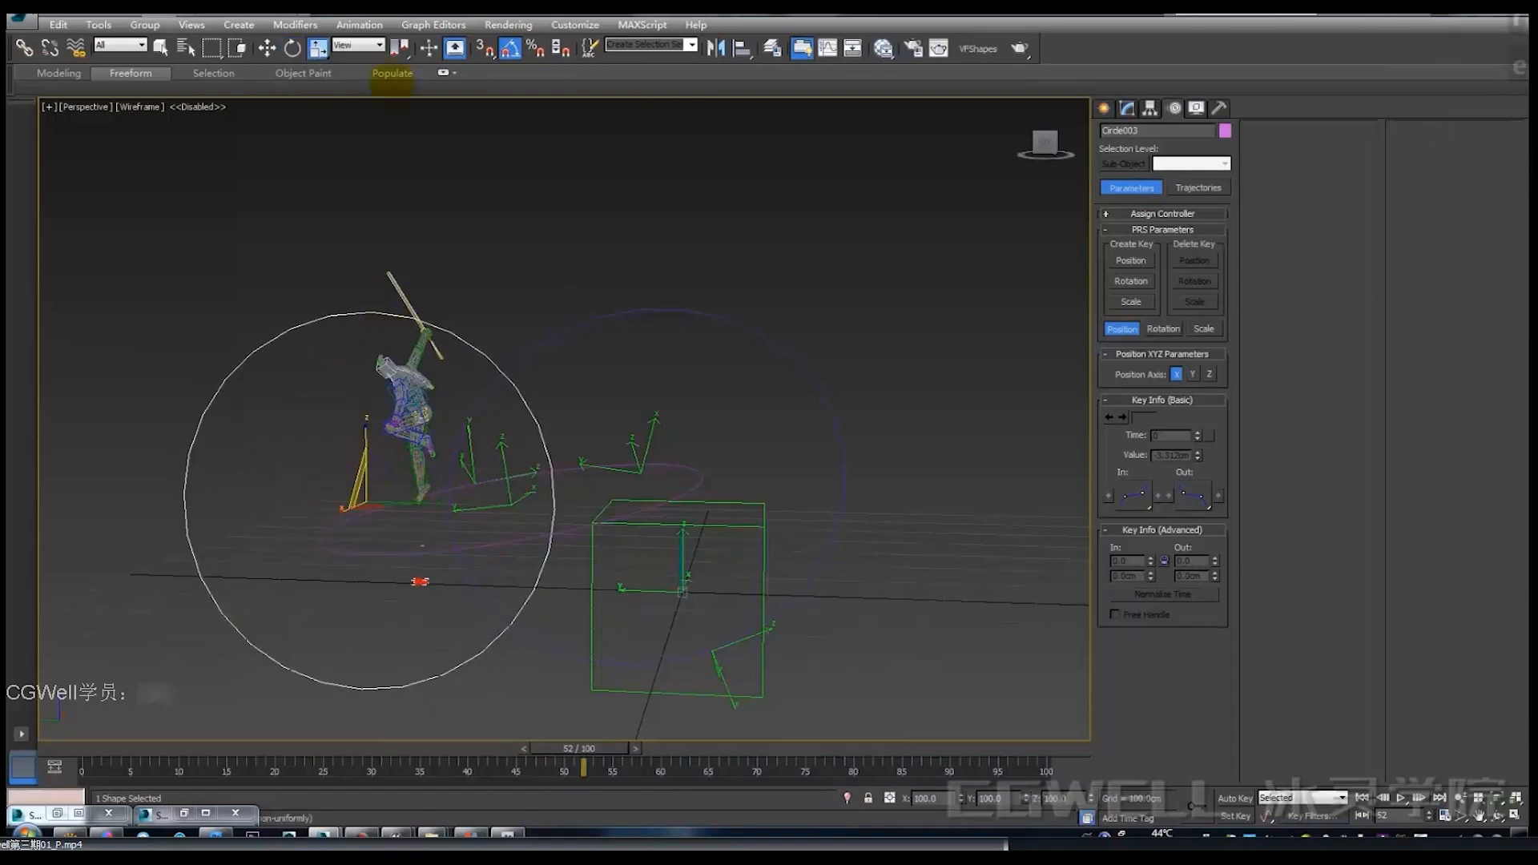
left_click(358, 45)
left_click(356, 100)
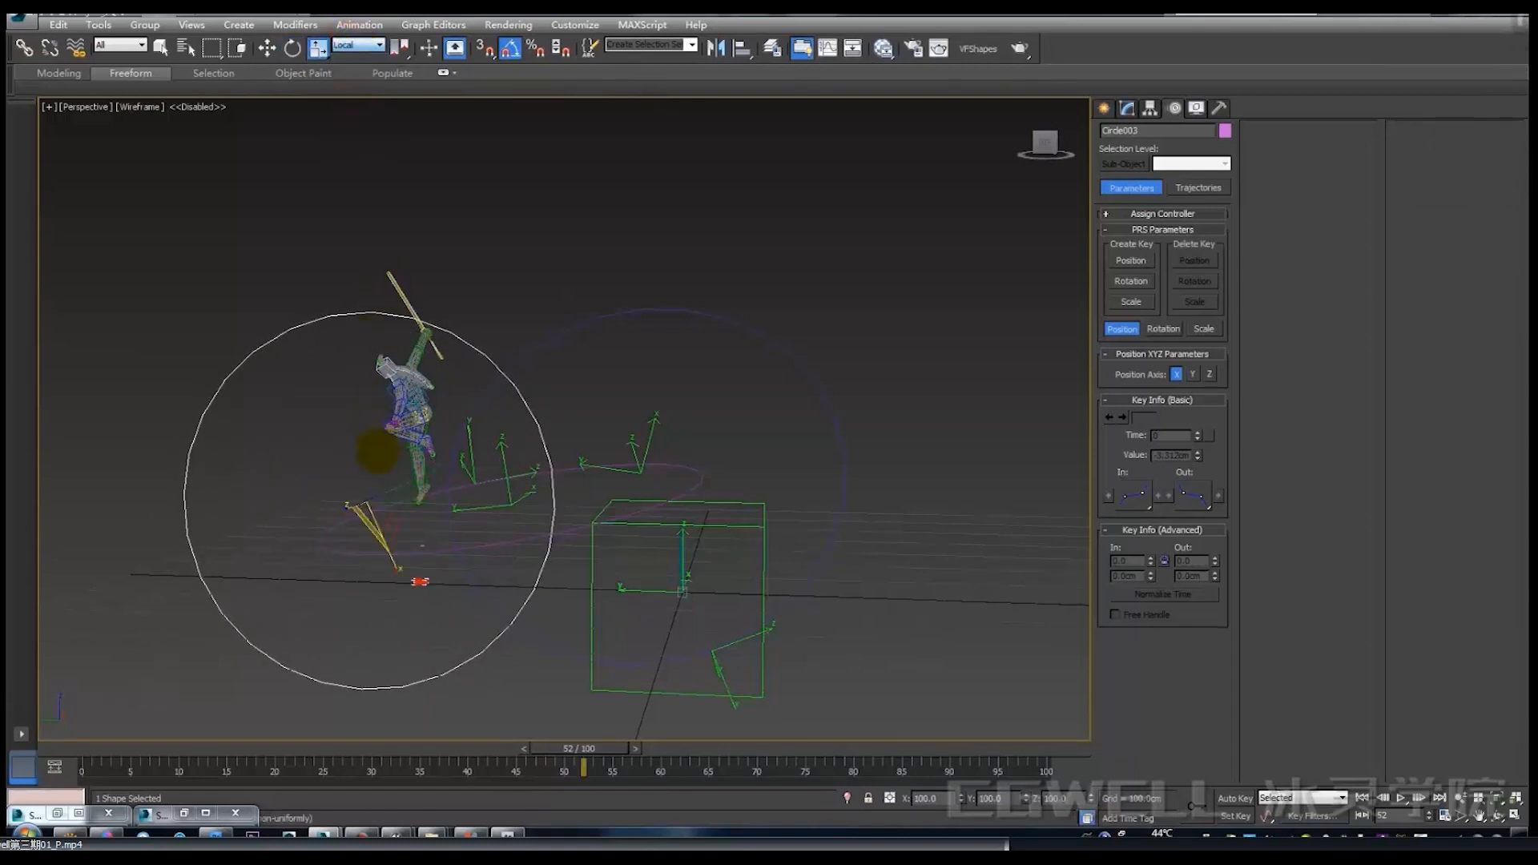
left_click_drag(399, 567, 417, 591)
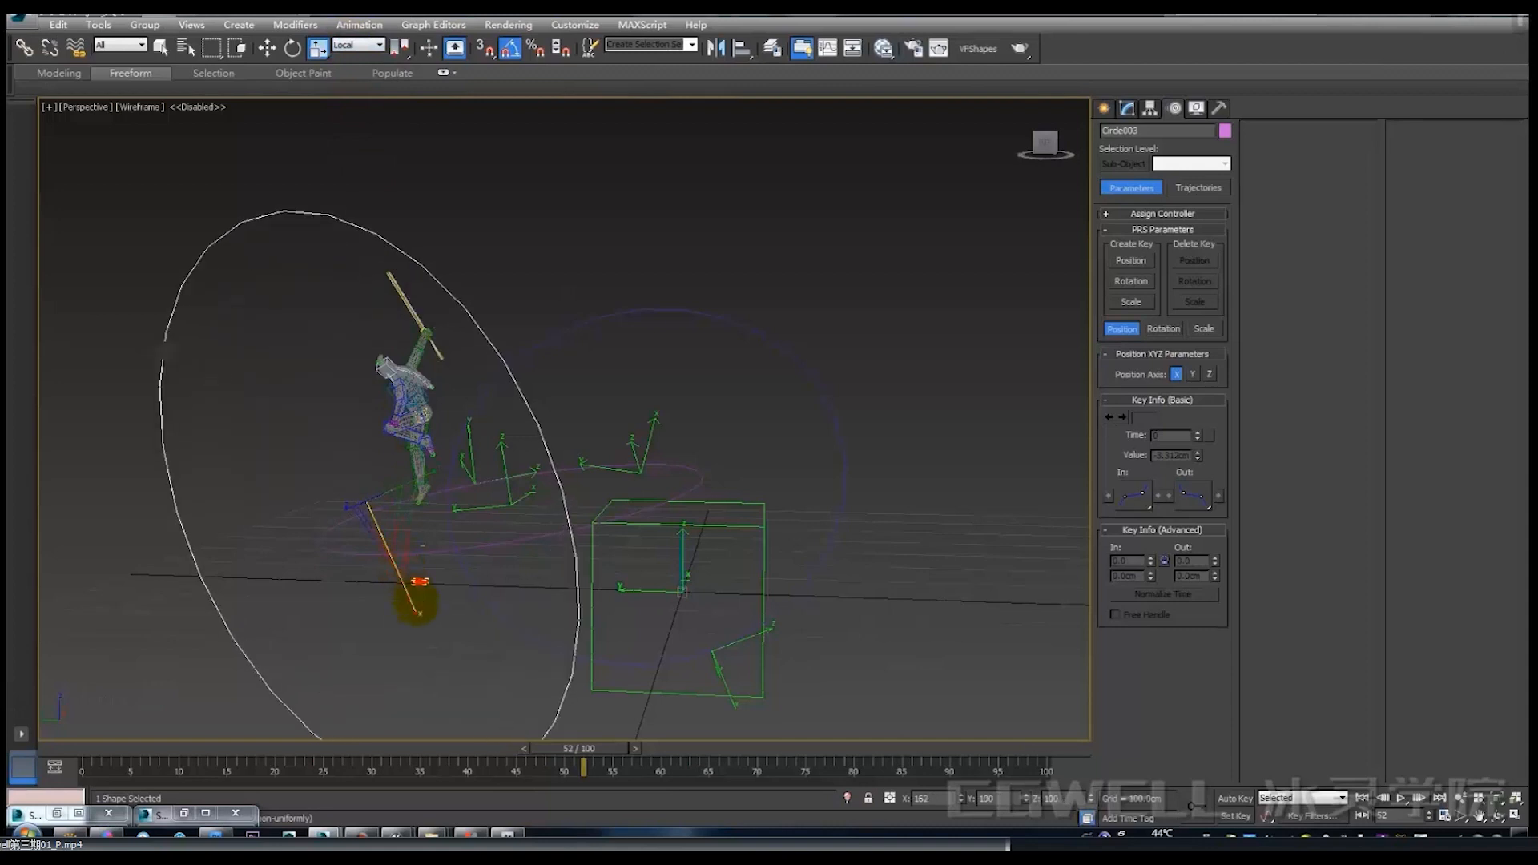
key("w")
middle_click_drag(353, 480, 407, 587, "alt")
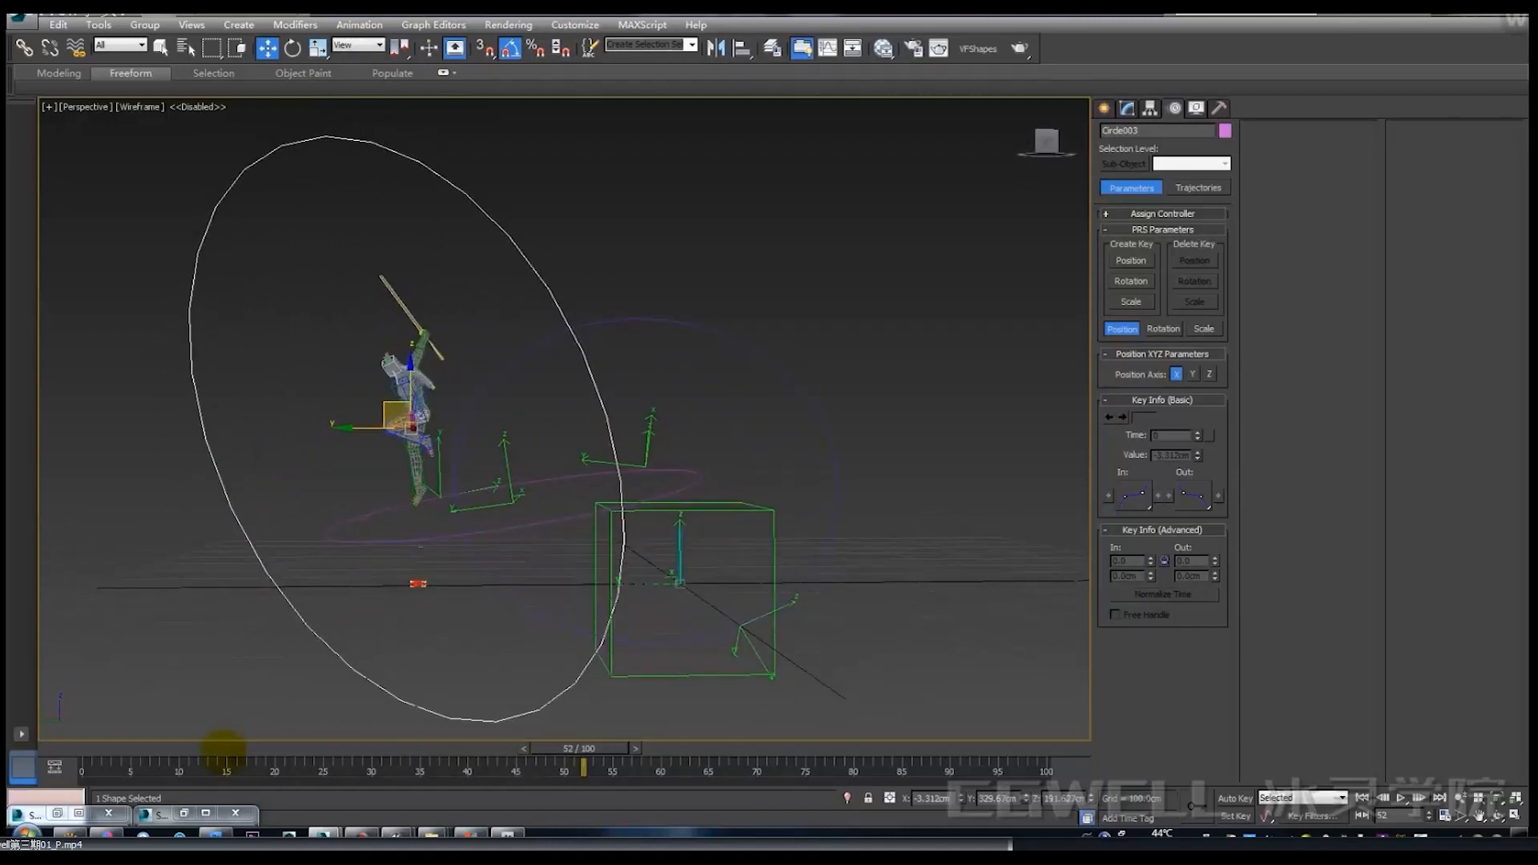
Set the animation to frame 51, fine-tune the vertical circle's rotation and shift it along Y to centre on the character.
left_click_drag(223, 749, 574, 748)
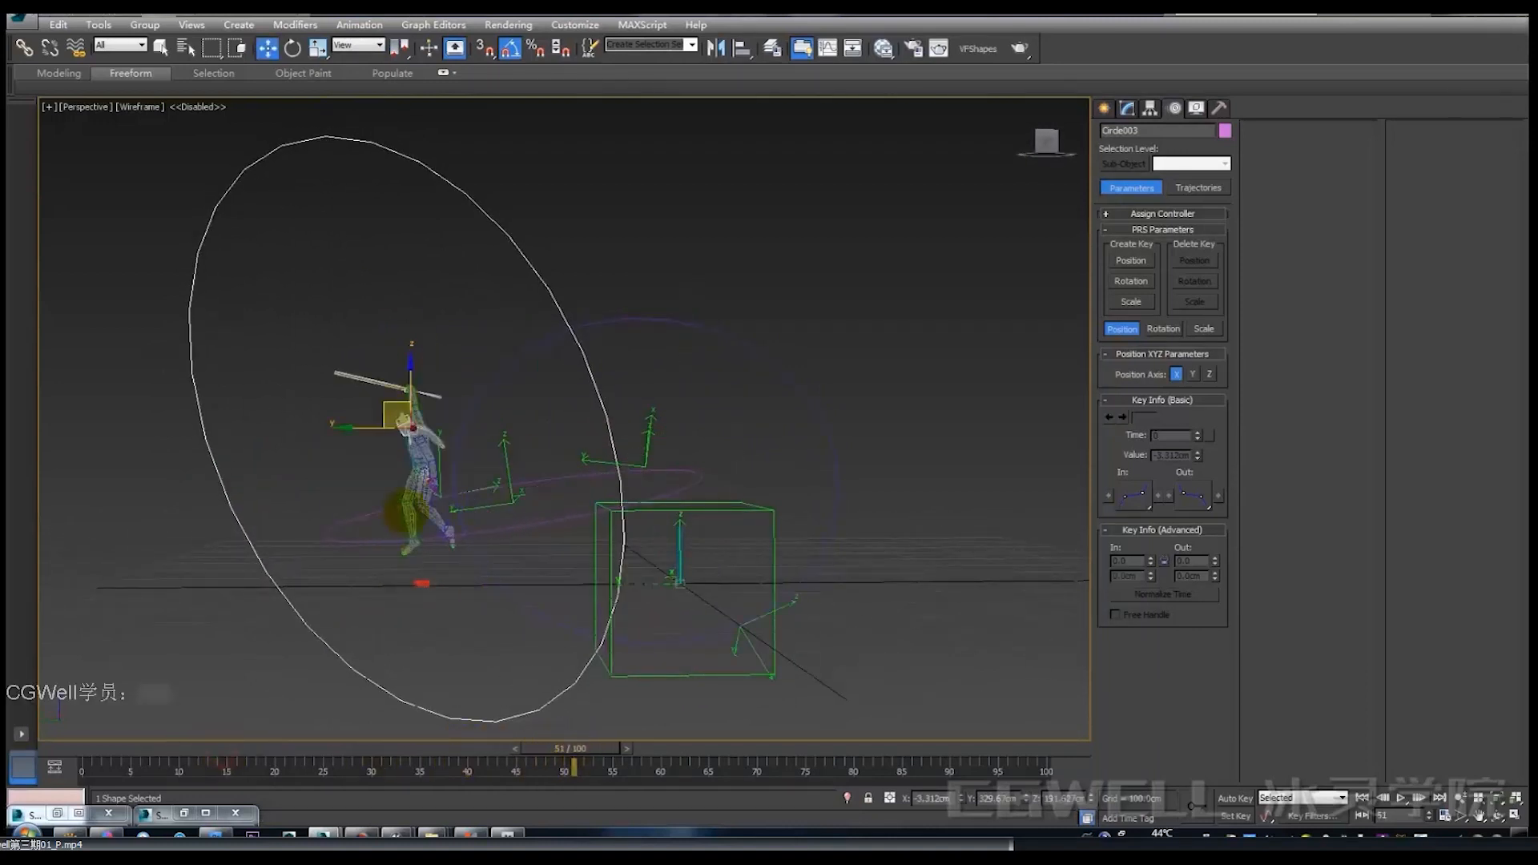
key("e")
left_click_drag(456, 386, 471, 402)
key("w")
mouse_move(365, 423)
left_mouse_down()
mouse_move(425, 428)
mouse_move(389, 426)
left_mouse_up()
Reduce the vertical circle's radius to 173.59 cm and move it up around the character's raised sword.
left_click(1128, 108)
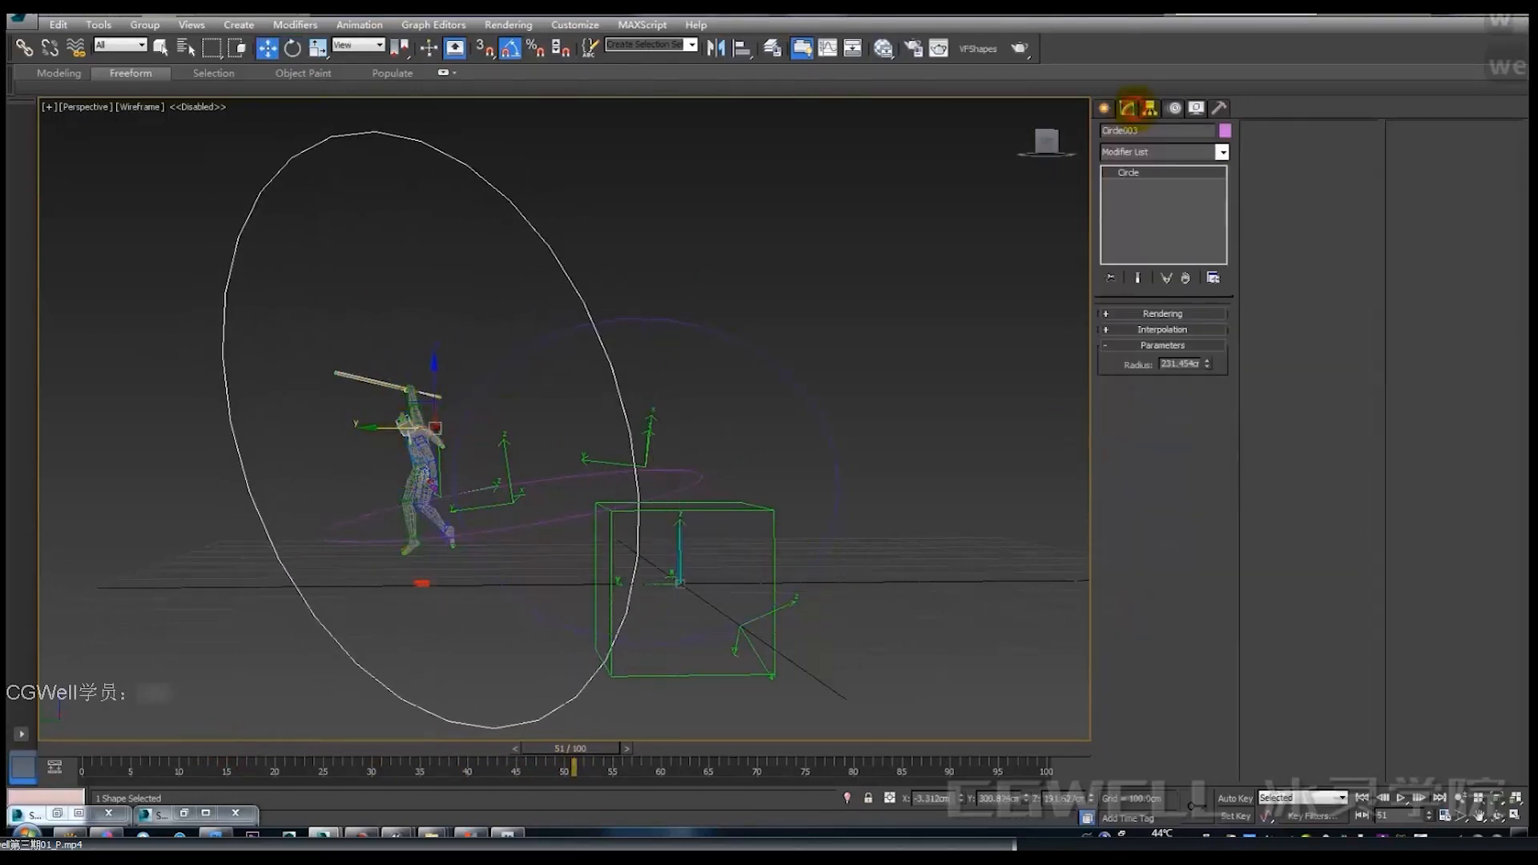
left_click_drag(1205, 366, 1208, 385)
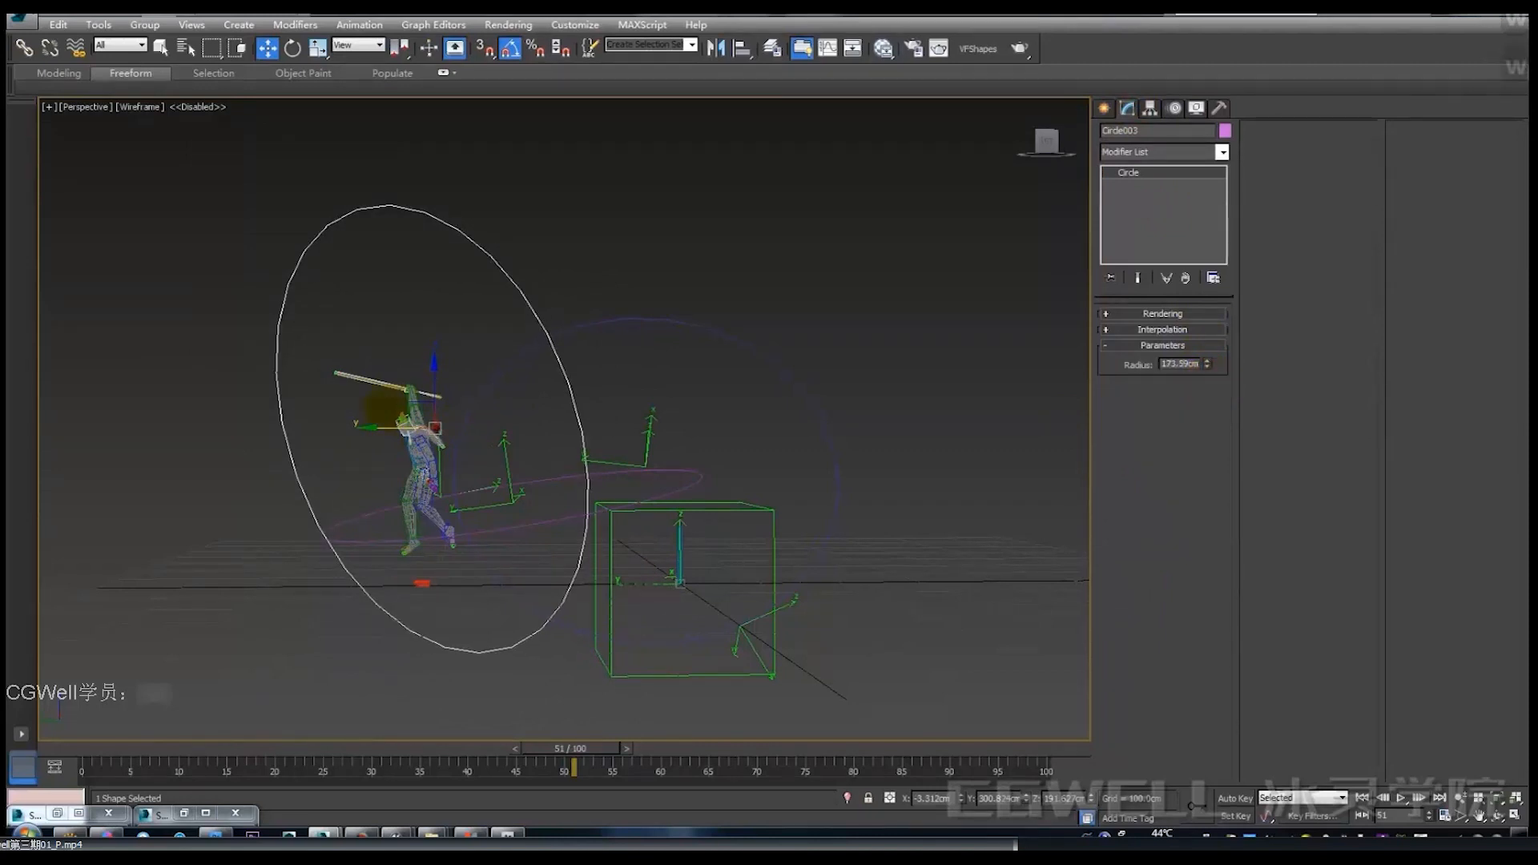
left_click_drag(422, 411, 405, 386)
Rotate the vertical circle slightly on its local axes so its plane lines up with the raised sword from several angles.
mouse_move(477, 444)
middle_mouse_down("alt")
mouse_move(478, 430)
mouse_move(478, 449)
middle_mouse_up("alt")
middle_click_drag(523, 554, 439, 553, "alt")
key("e")
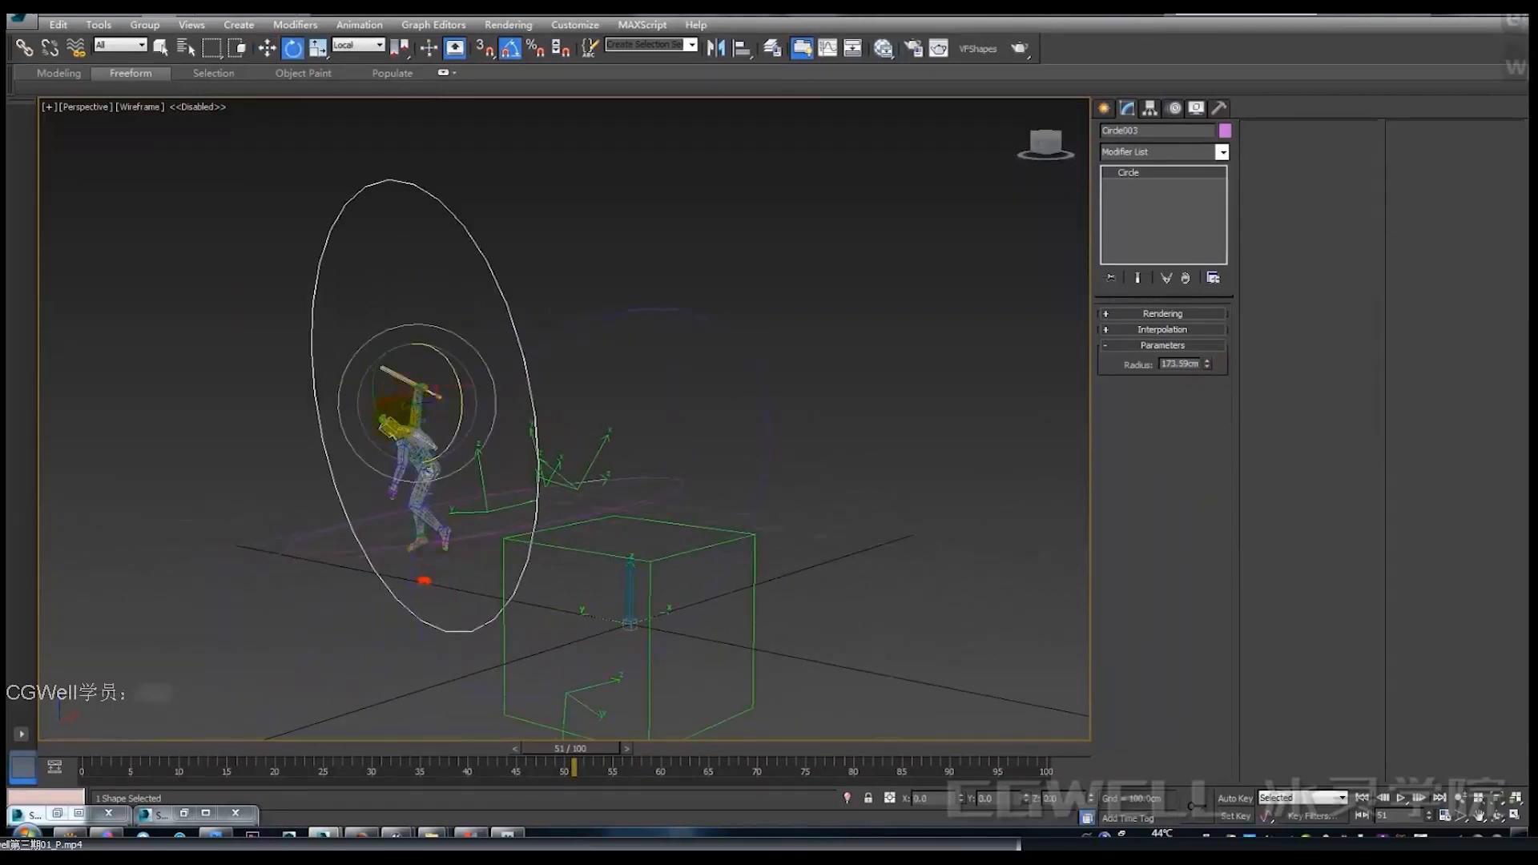
left_click_drag(396, 415, 394, 413)
middle_click_drag(448, 451, 538, 449, "alt")
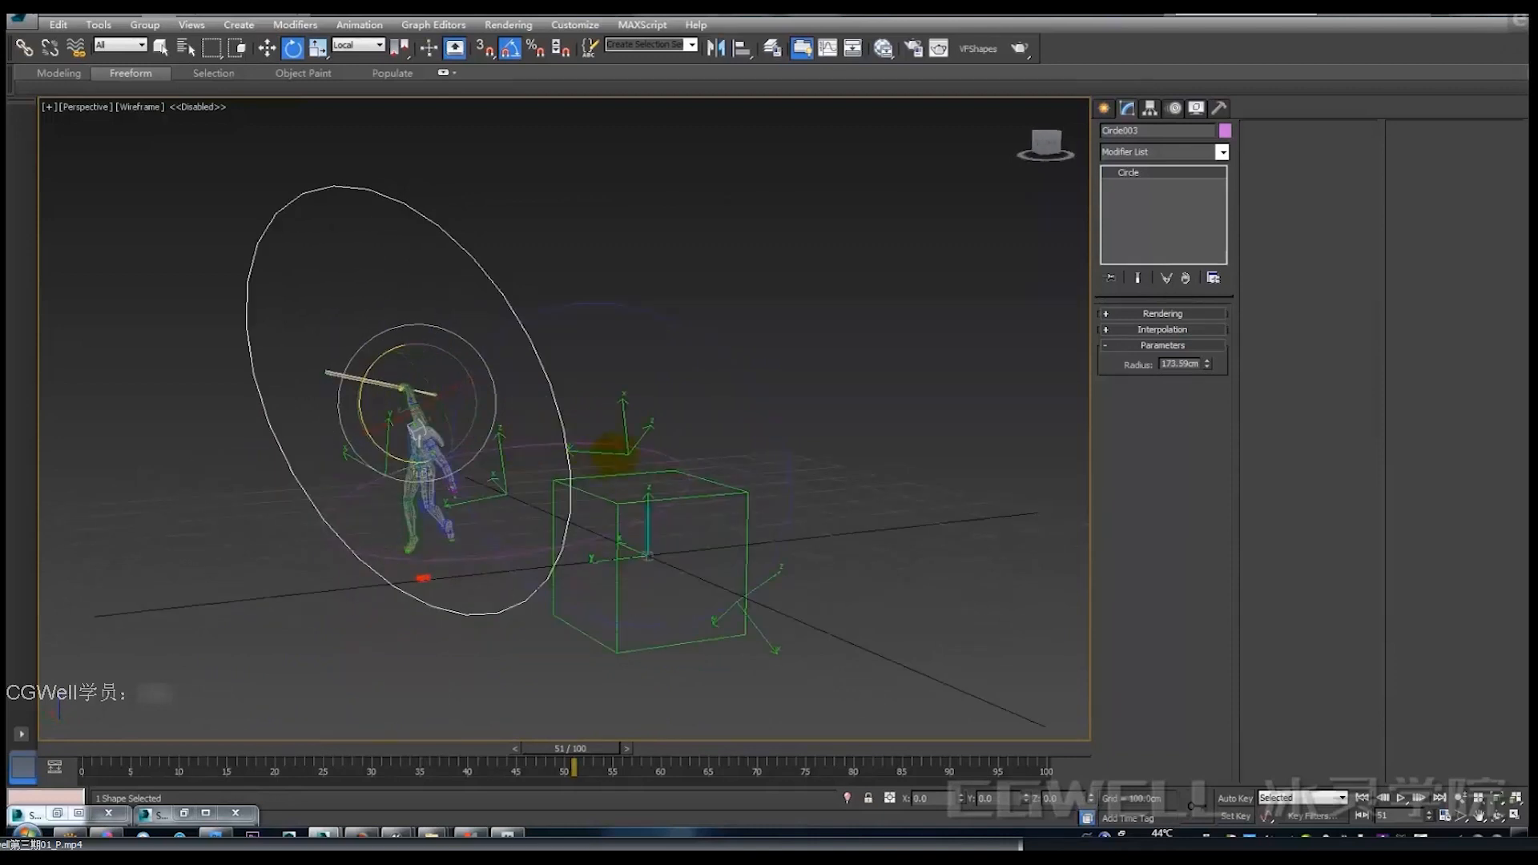
middle_click_drag(766, 559, 549, 504, "alt")
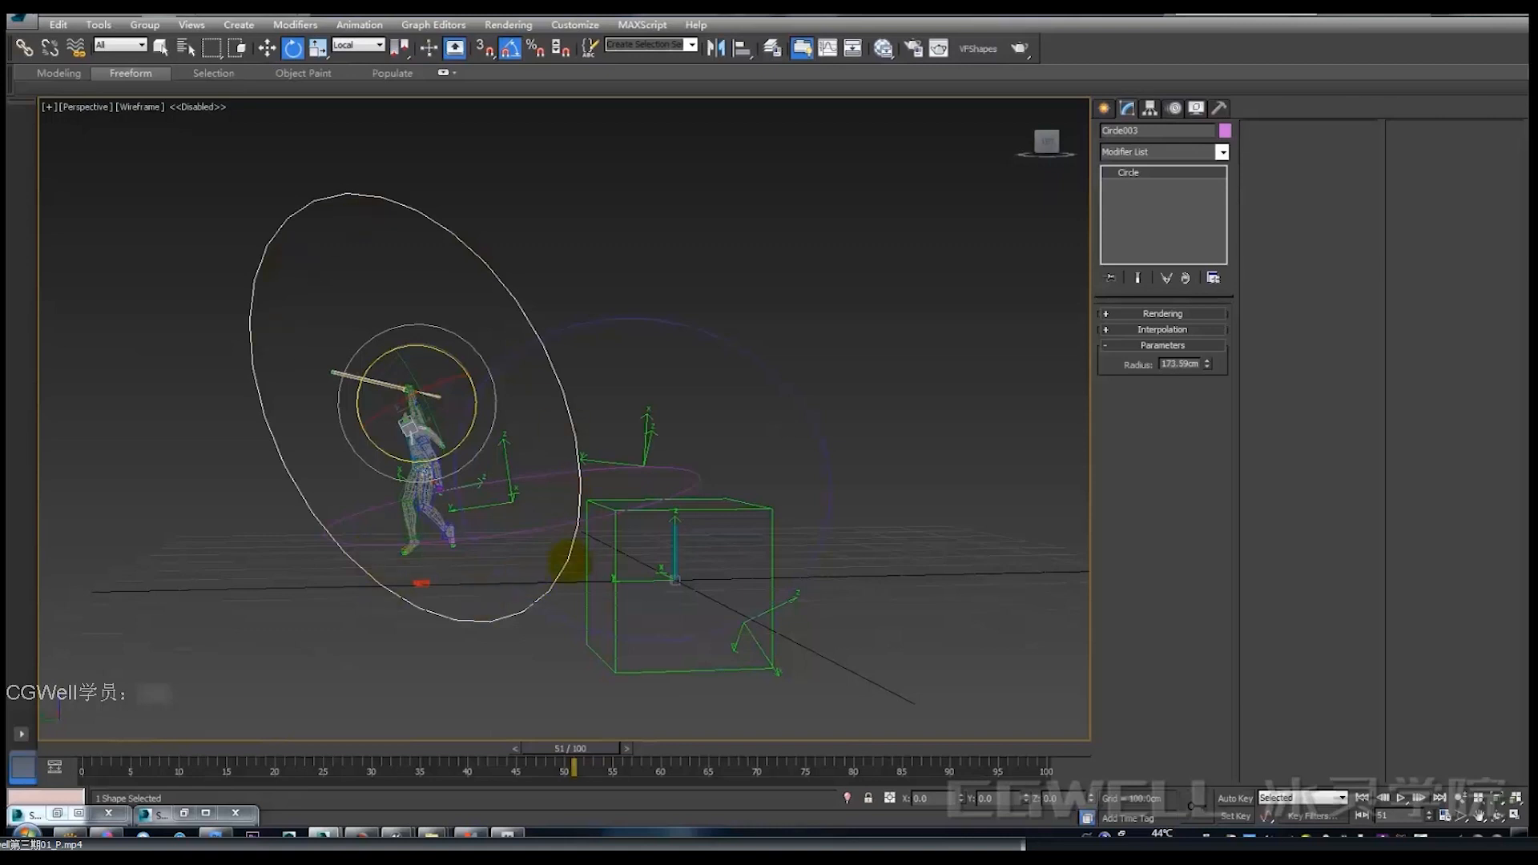
middle_click_drag(421, 583, 418, 582, "alt")
middle_click_drag(589, 392, 594, 396, "alt")
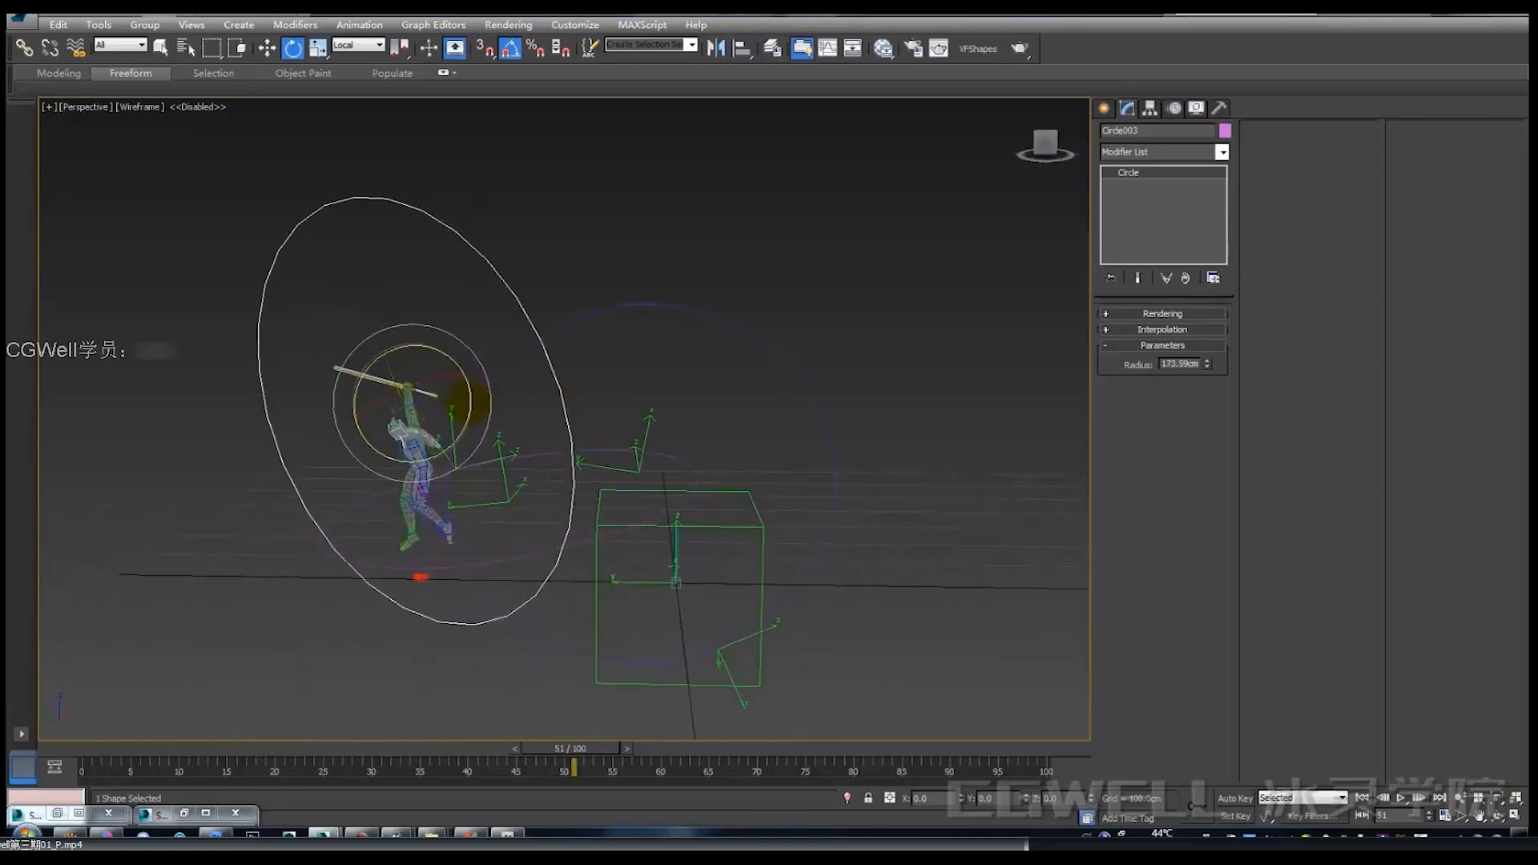
left_click_drag(471, 403, 467, 413)
mouse_move(481, 424)
middle_mouse_down("alt")
mouse_move(573, 419)
mouse_move(480, 426)
middle_mouse_up("alt")
scroll(484, 432, "up", 2)
key("alt+q")
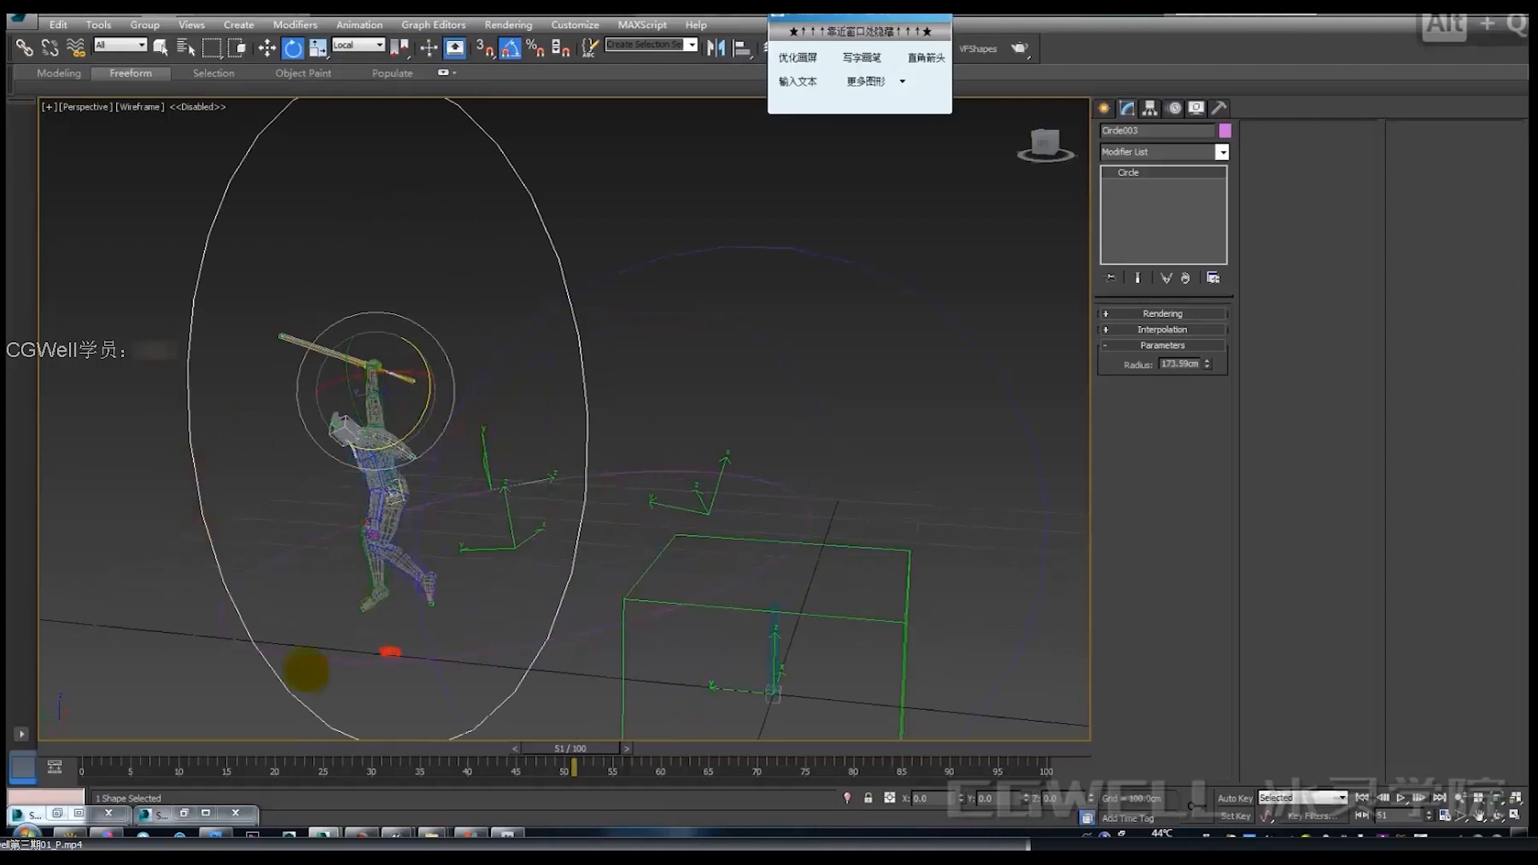
mouse_move(378, 665)
left_mouse_down()
mouse_move(274, 657)
mouse_move(95, 431)
left_mouse_up()
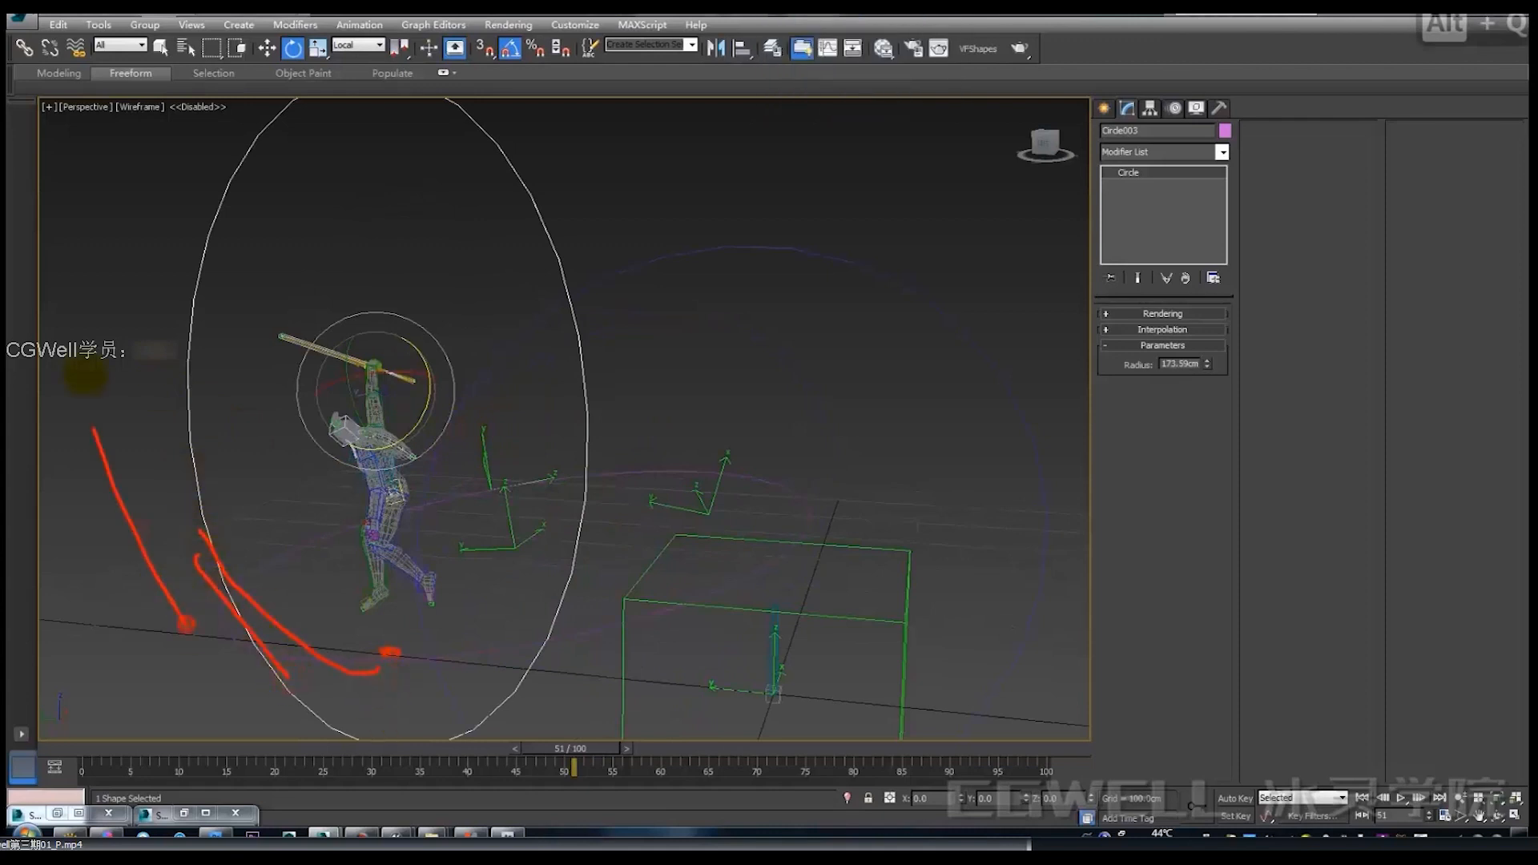
key("alt+q")
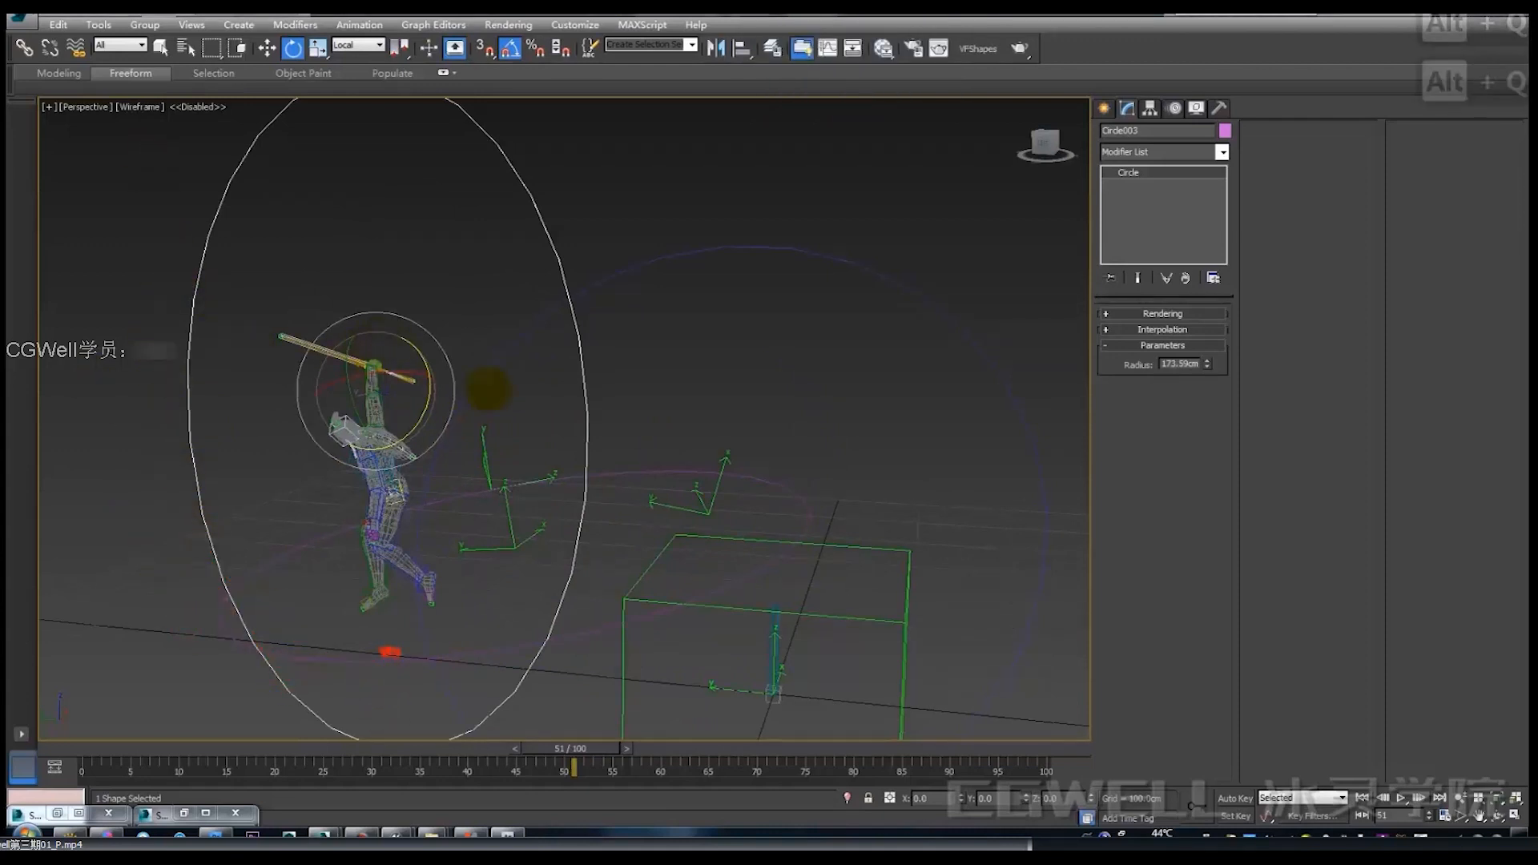
mouse_move(487, 388)
middle_mouse_down("alt")
mouse_move(524, 461)
mouse_move(412, 519)
middle_mouse_up("alt")
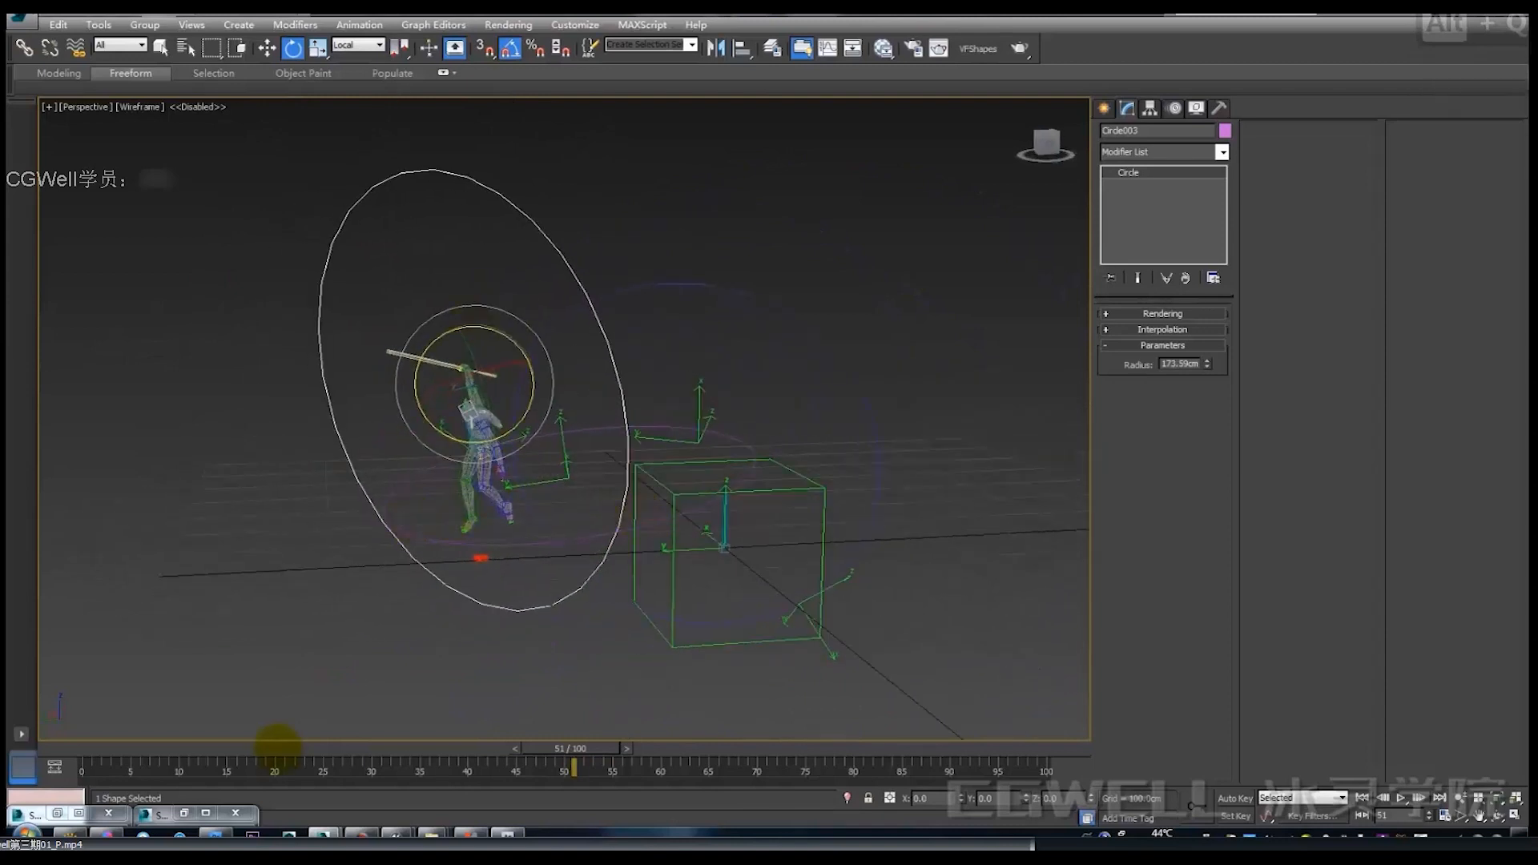
Advance the animation to frame 76 and compare the sword's landing position with the vertical circle.
mouse_move(278, 747)
left_mouse_down()
mouse_move(532, 728)
mouse_move(687, 687)
mouse_move(817, 696)
left_mouse_up()
key("e")
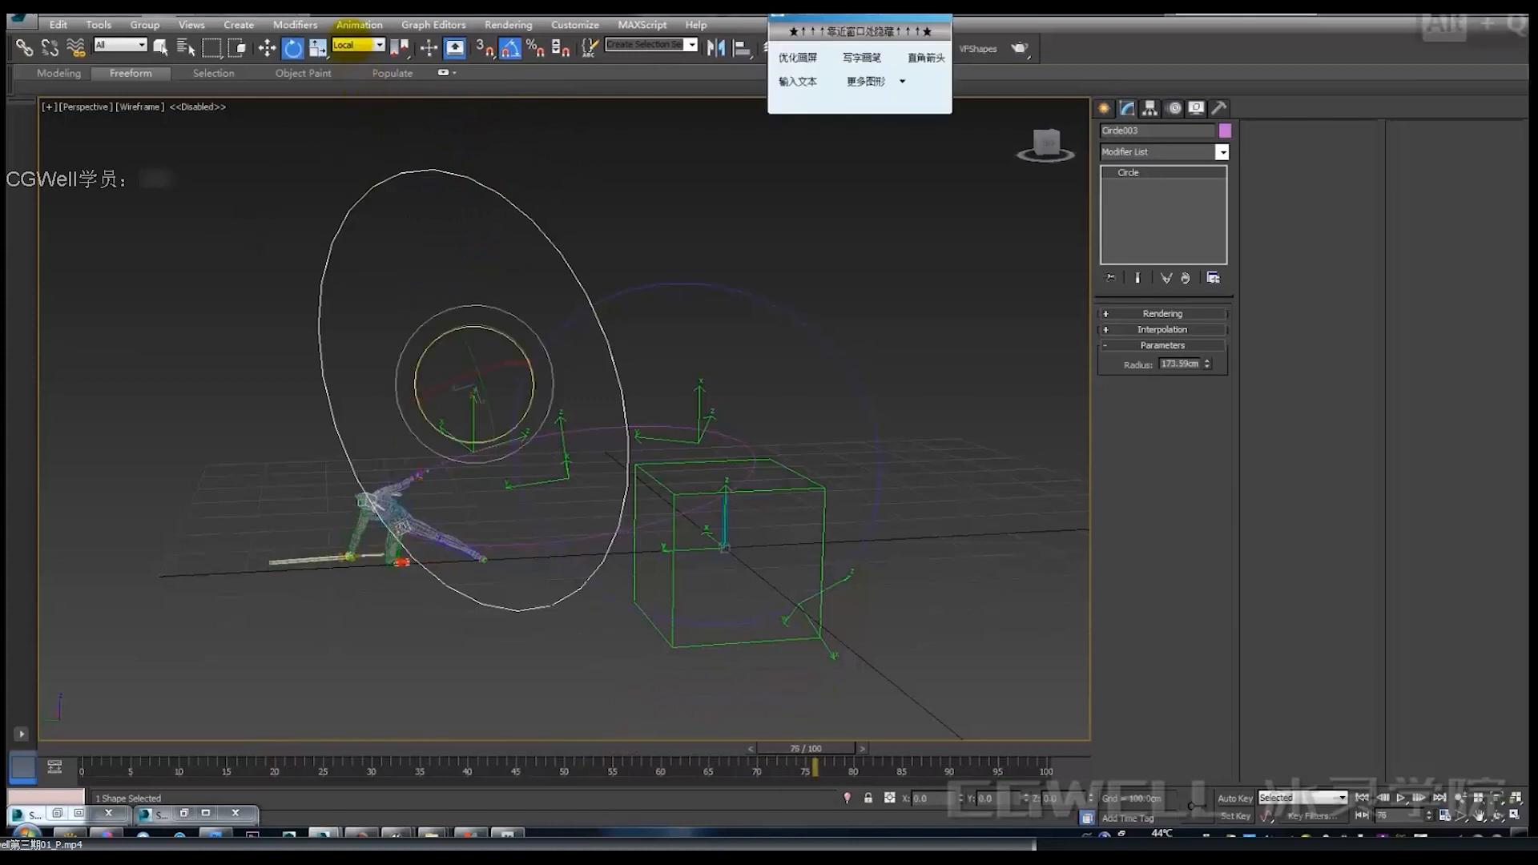
left_click_drag(335, 19, 282, 100)
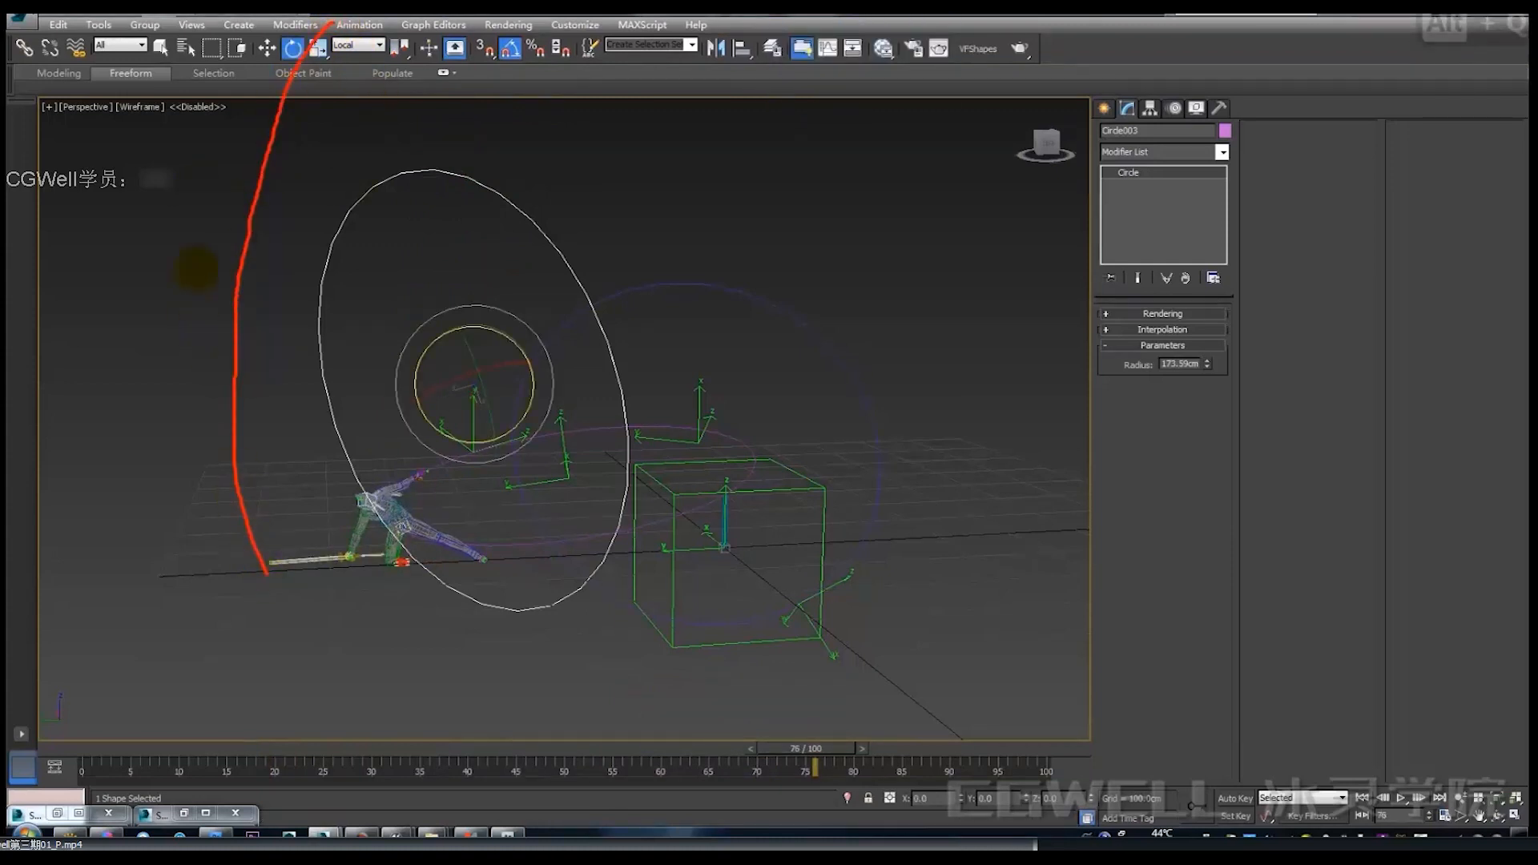
left_click_drag(352, 14, 287, 126)
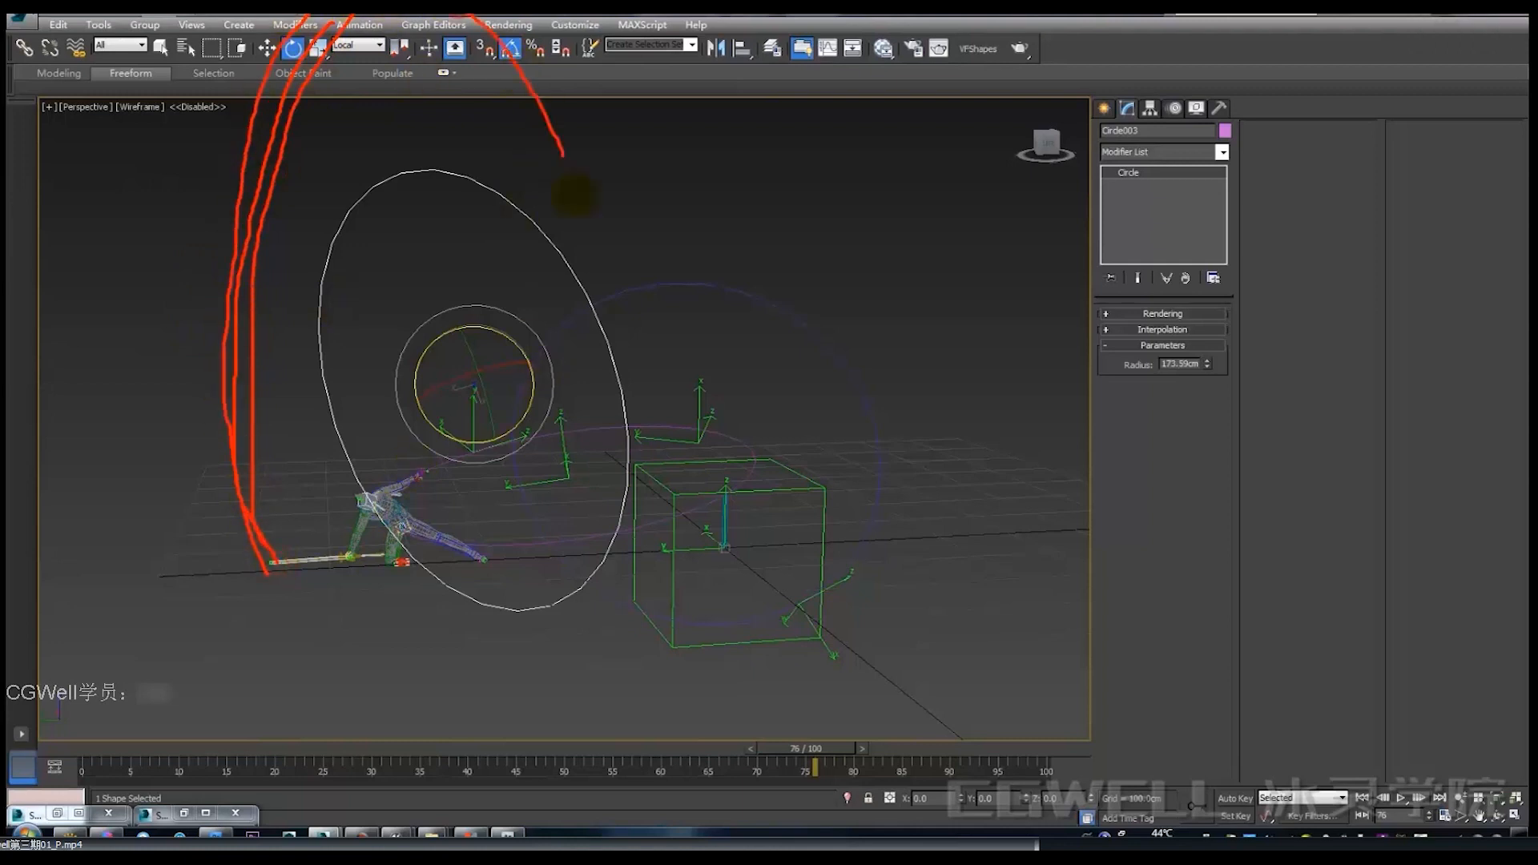
mouse_move(570, 512)
left_mouse_down()
mouse_move(368, 700)
mouse_move(347, 700)
mouse_move(592, 615)
left_mouse_up()
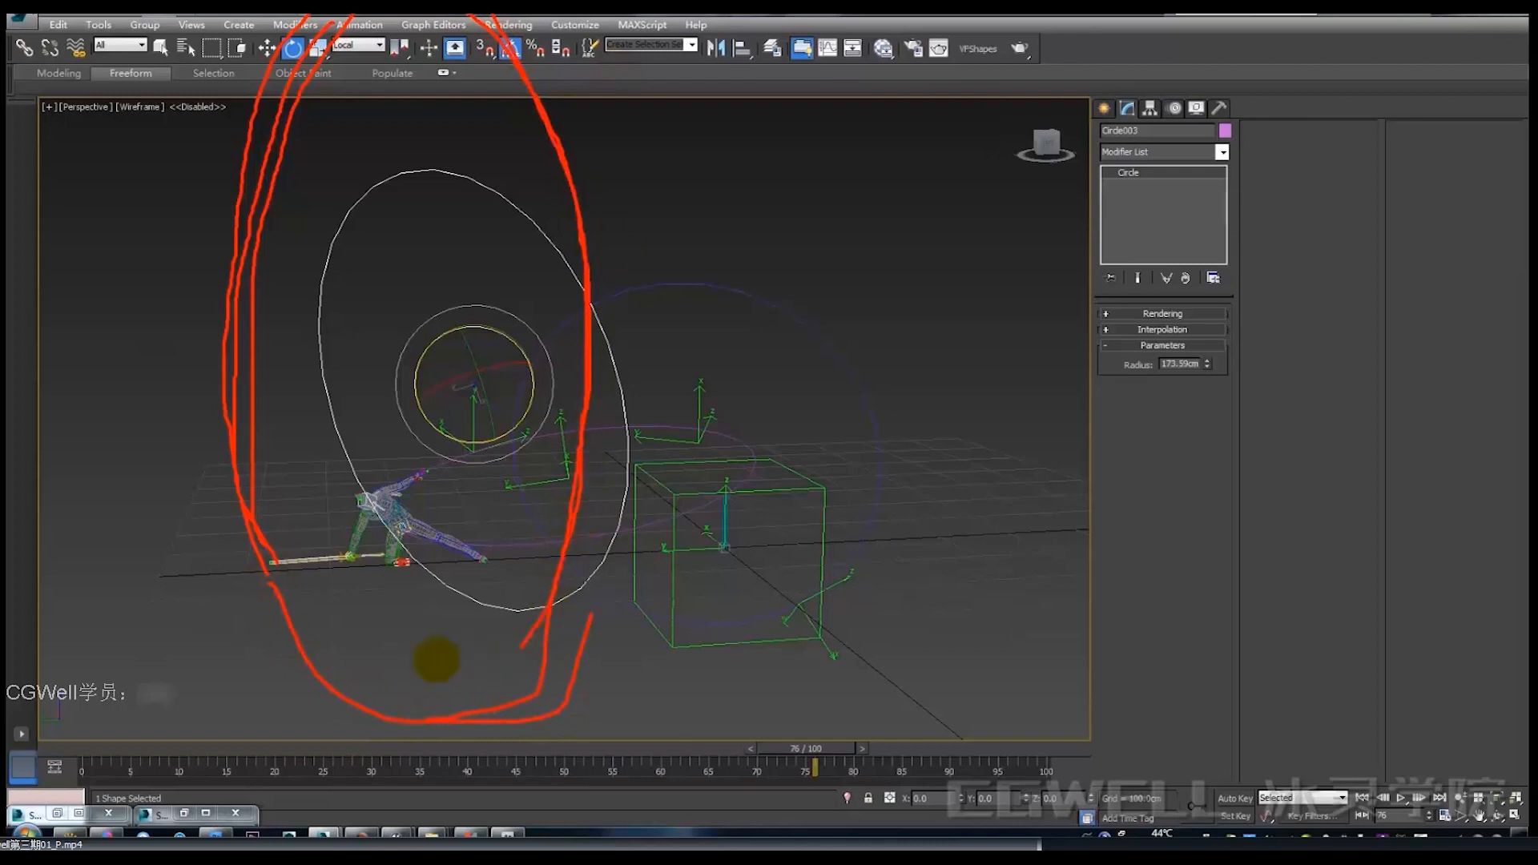
mouse_move(296, 633)
left_mouse_down()
mouse_move(421, 725)
mouse_move(519, 632)
mouse_move(398, 702)
left_mouse_up()
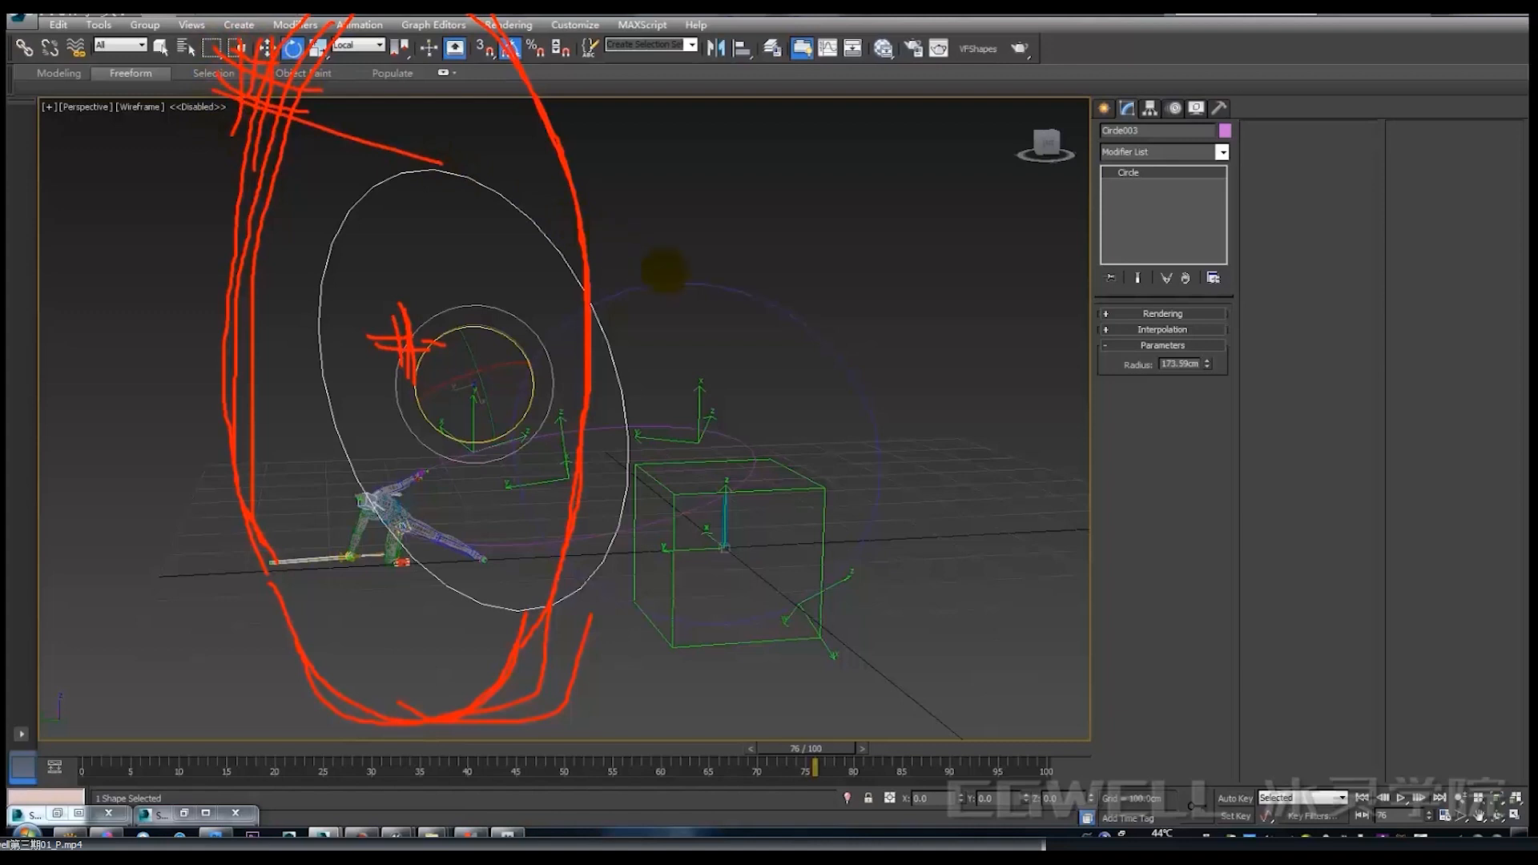
key("alt+q")
Deselect the vertical circle and examine the whole arrangement of circles and point helpers around the character.
middle_click_drag(606, 376, 690, 409)
scroll(601, 344, "down", 3)
scroll(578, 443, "up", 3)
scroll(690, 409, "down", 3)
left_click(818, 360)
middle_click_drag(786, 414, 818, 410)
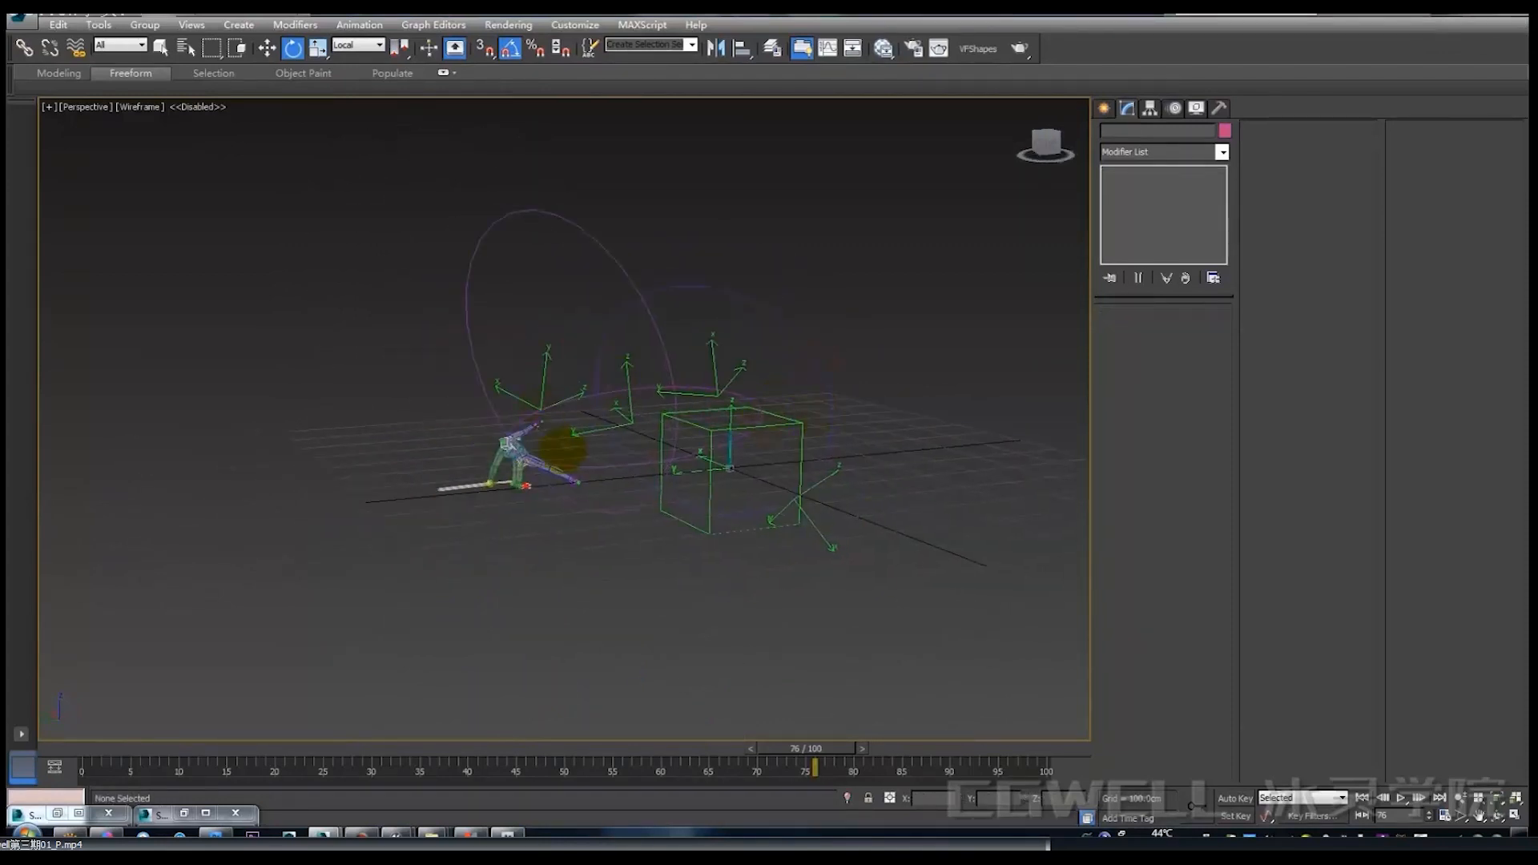
middle_click_drag(609, 512, 555, 497)
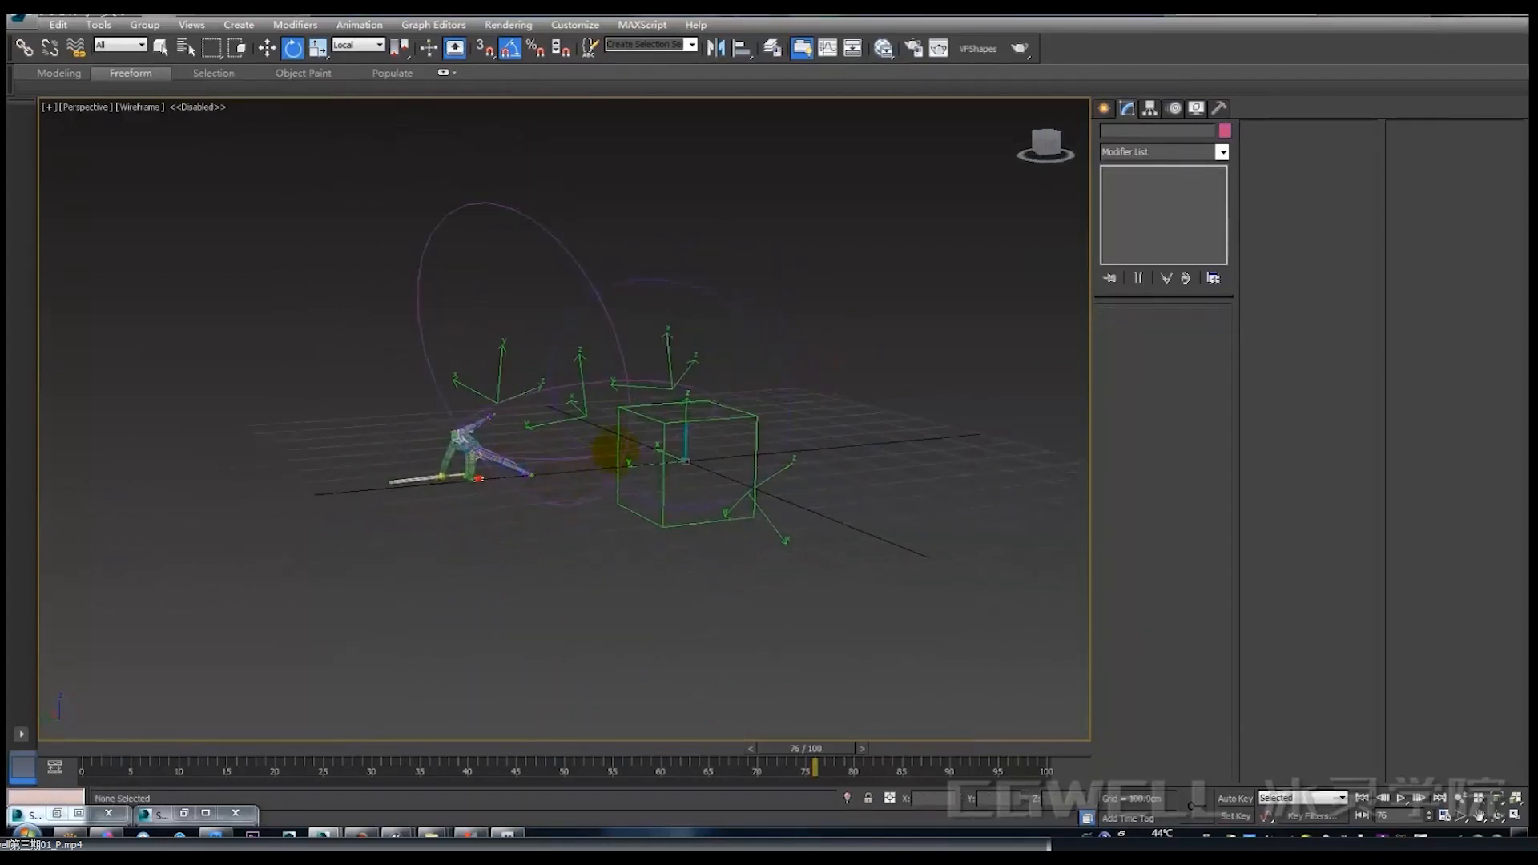
middle_click_drag(616, 388, 649, 377, "alt")
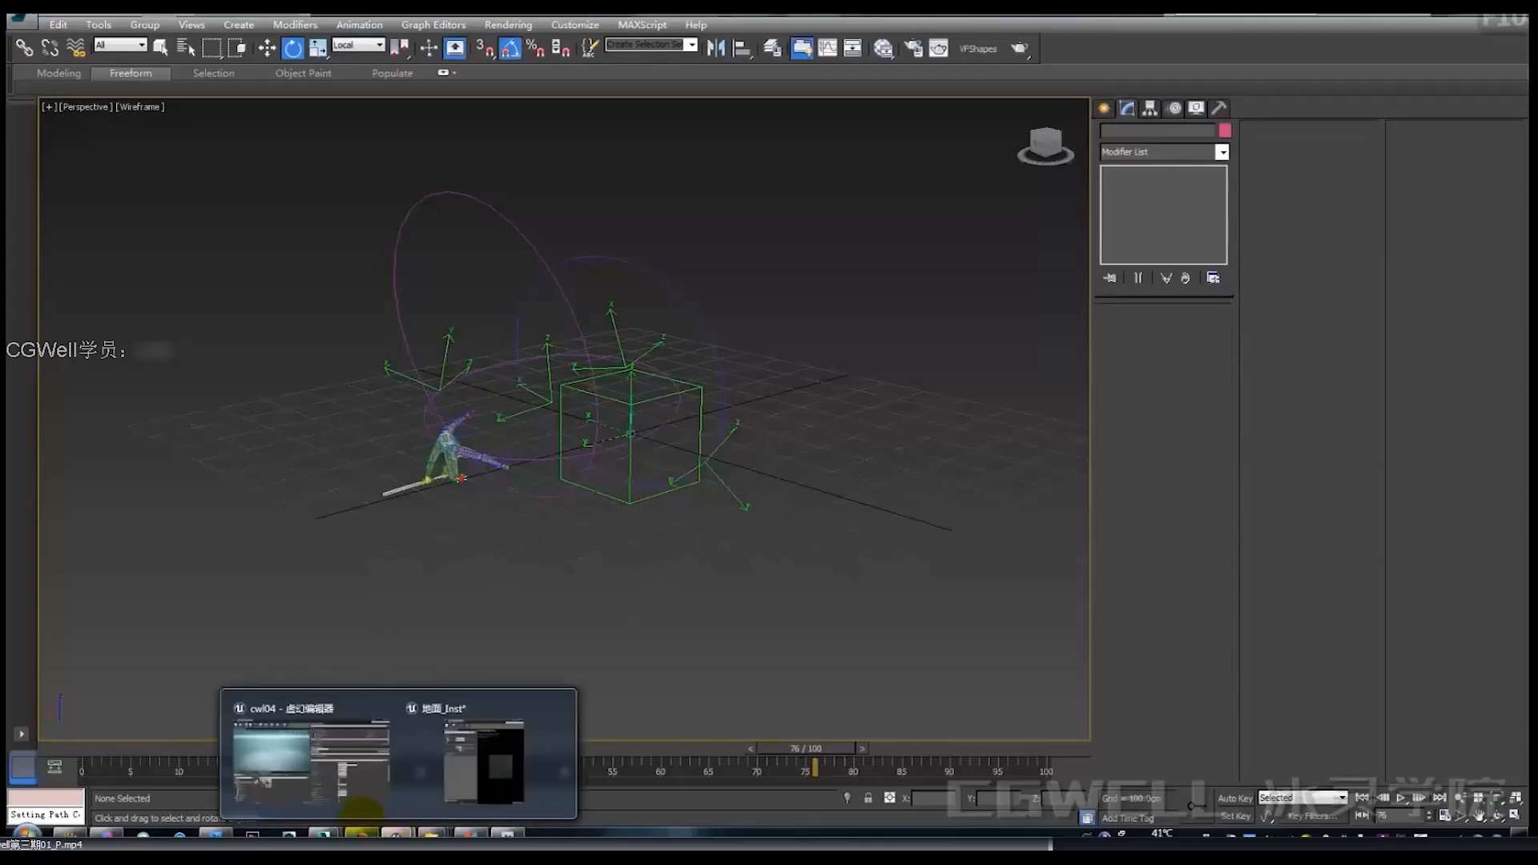
Switch to the Unreal Editor and open the Ink_atk4 skeletal mesh from the Ink folder of Lesson10.
left_click(340, 801)
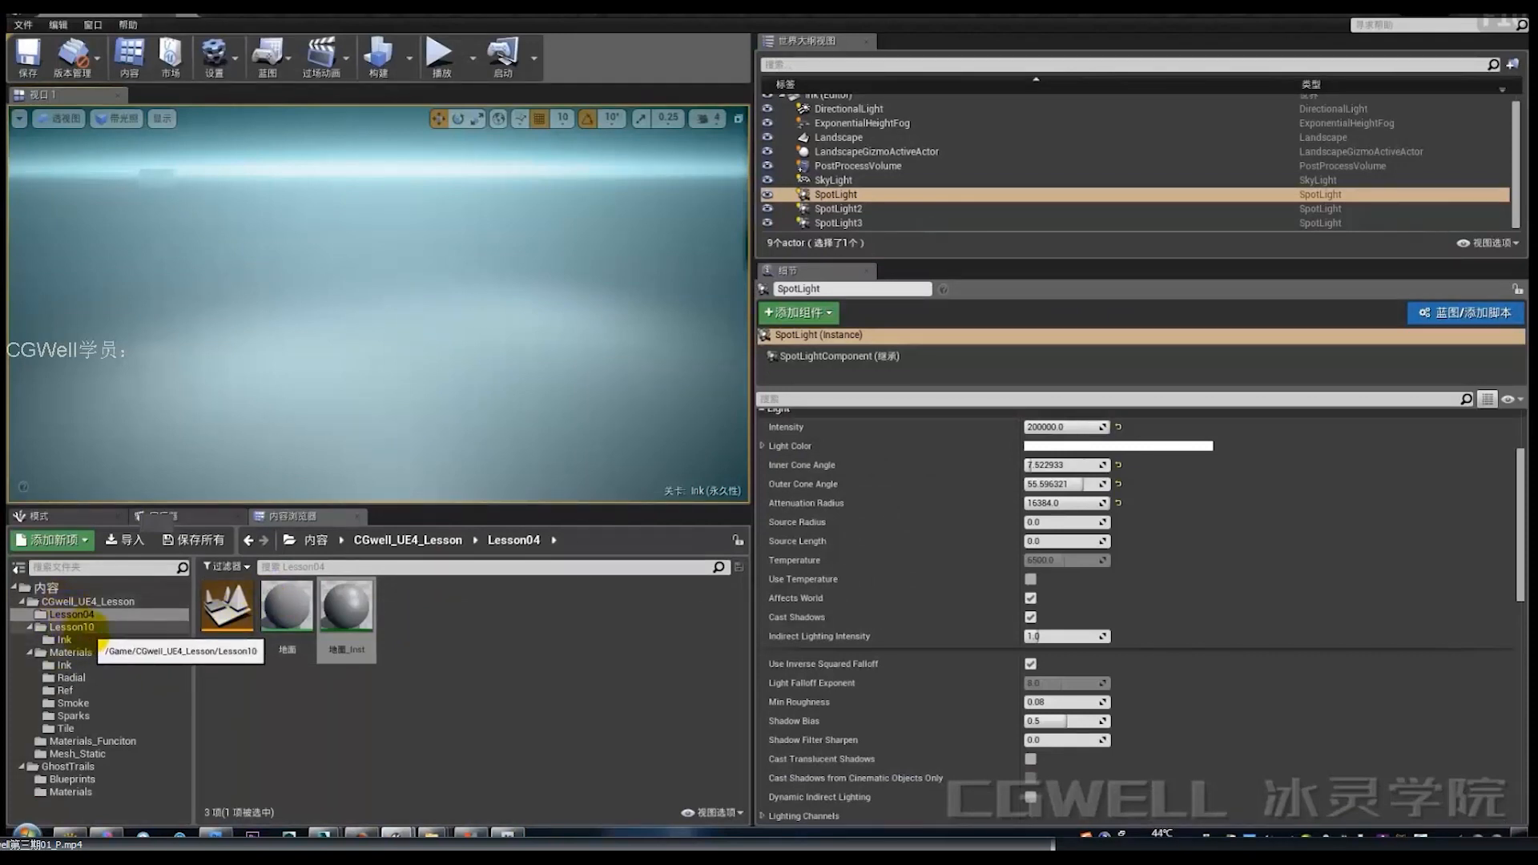
left_click(79, 628)
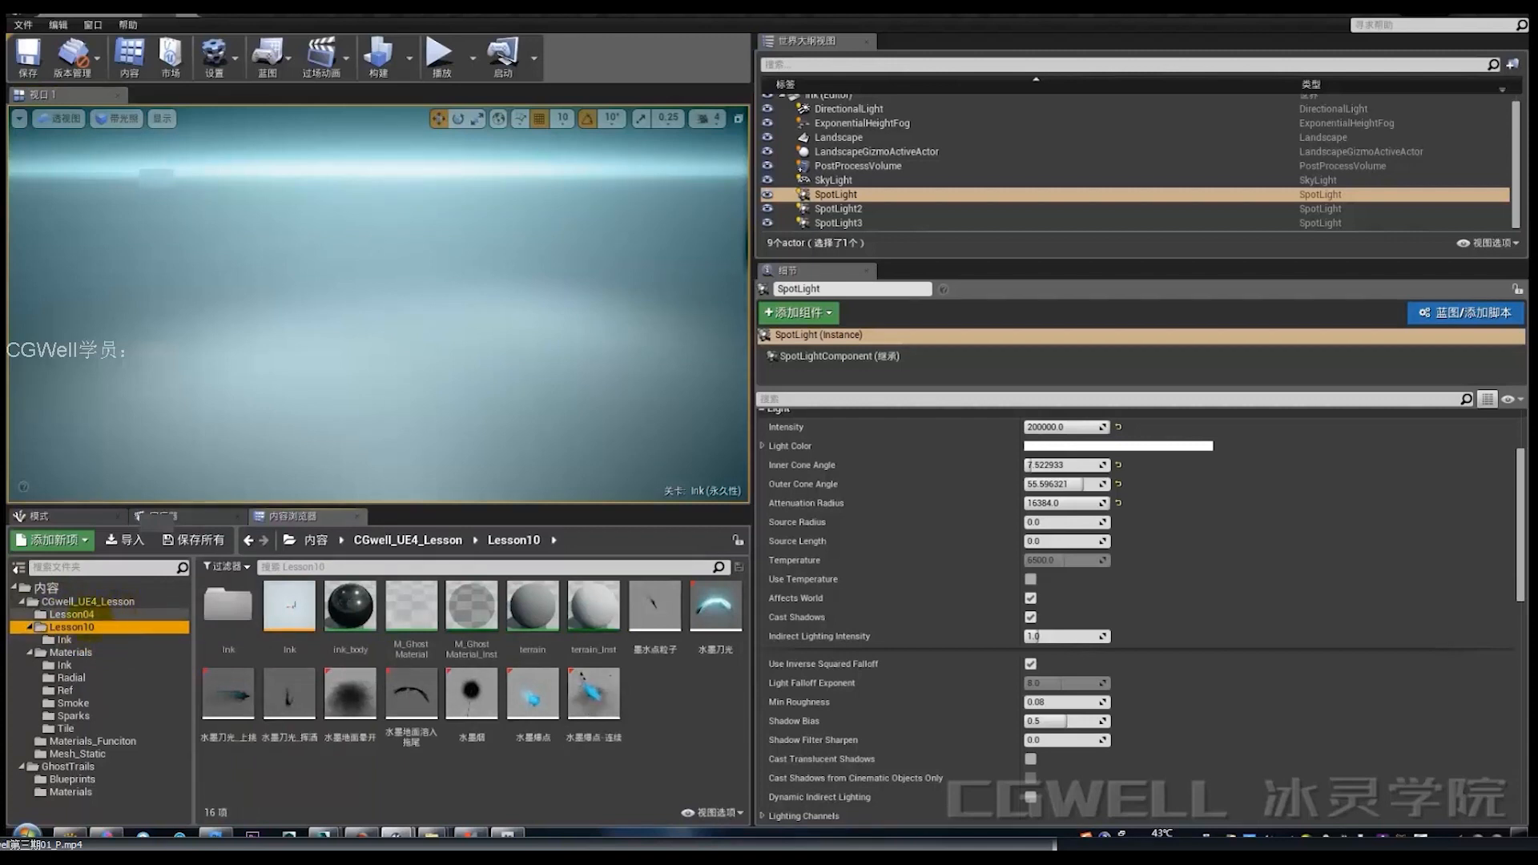
left_click(102, 612)
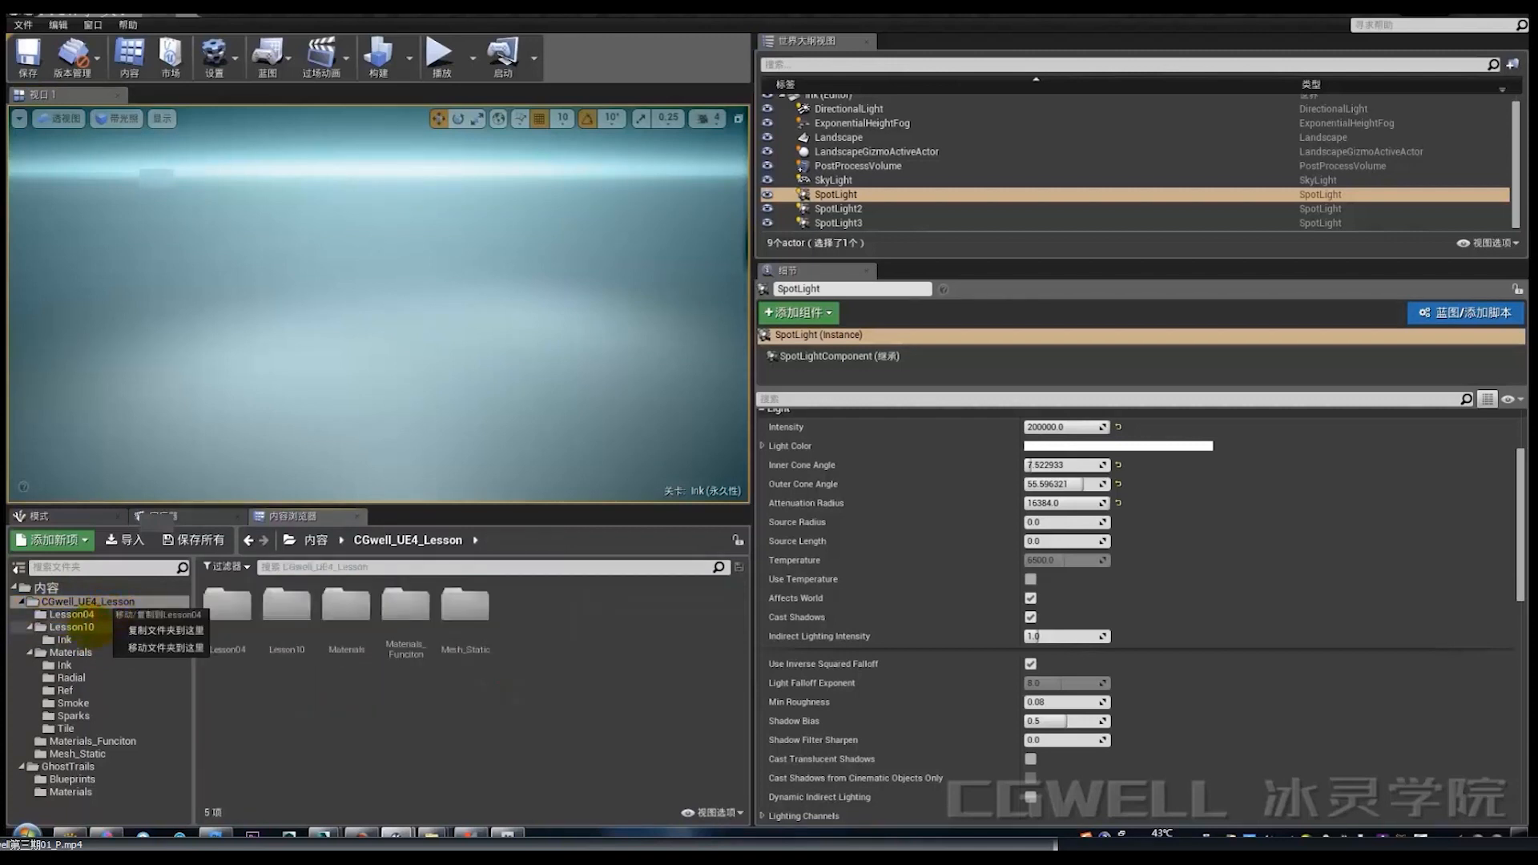
left_click(80, 627)
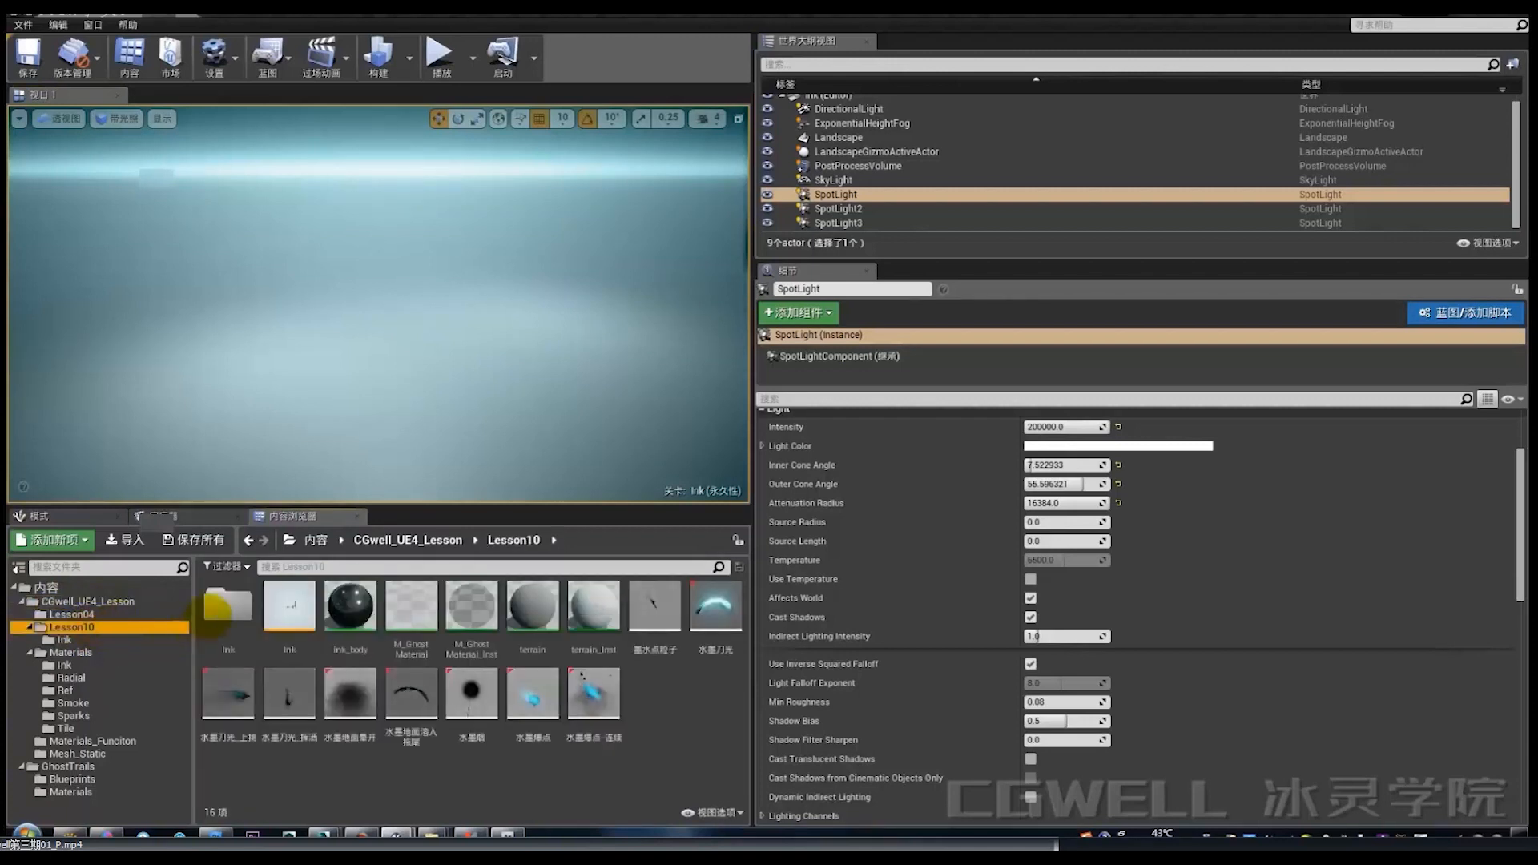
left_click(241, 633)
double_click(241, 633)
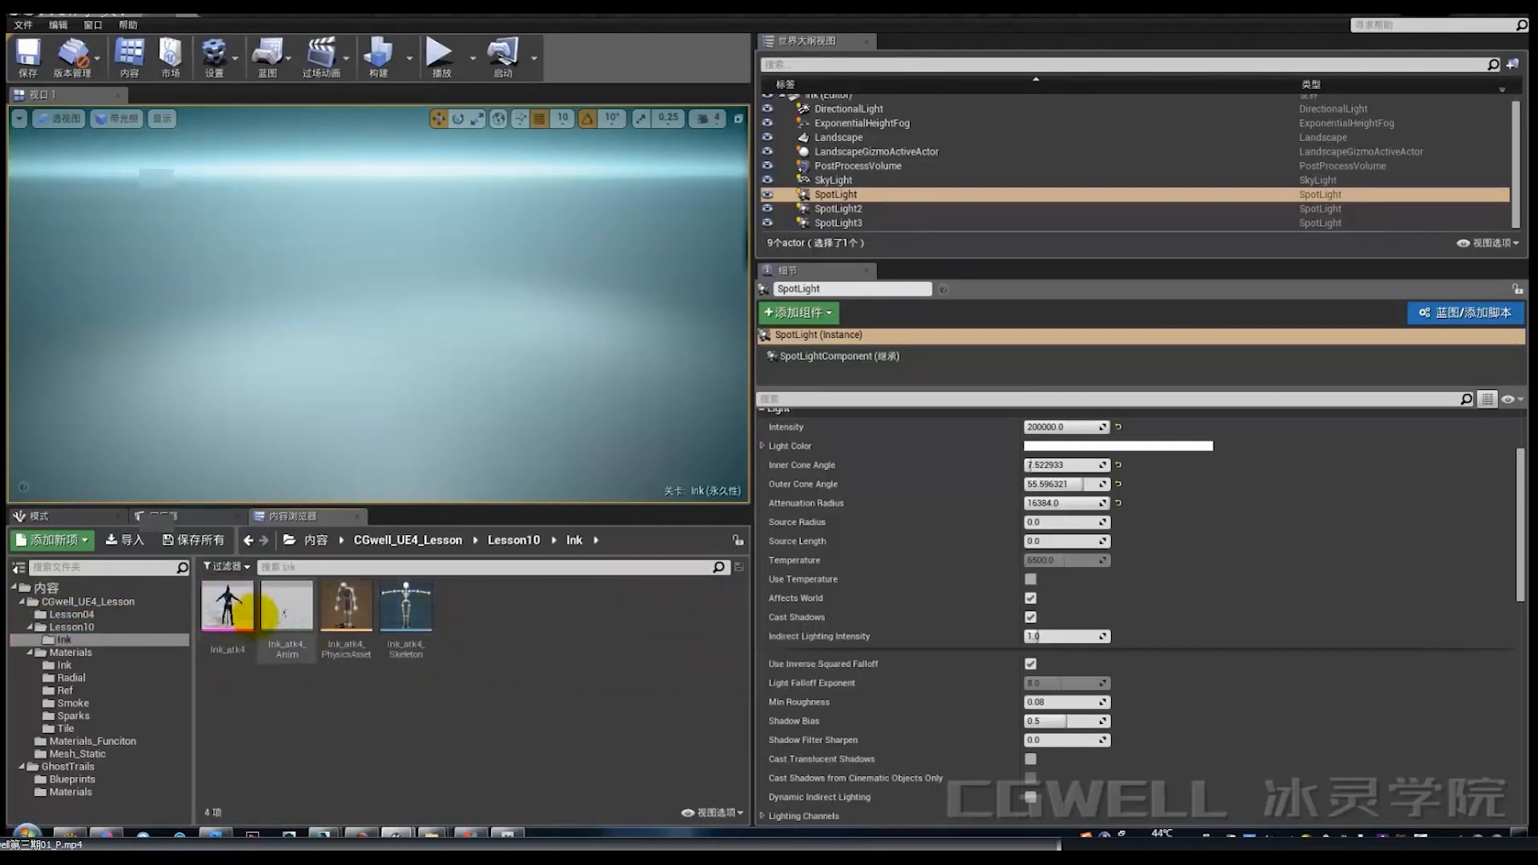
double_click(228, 609)
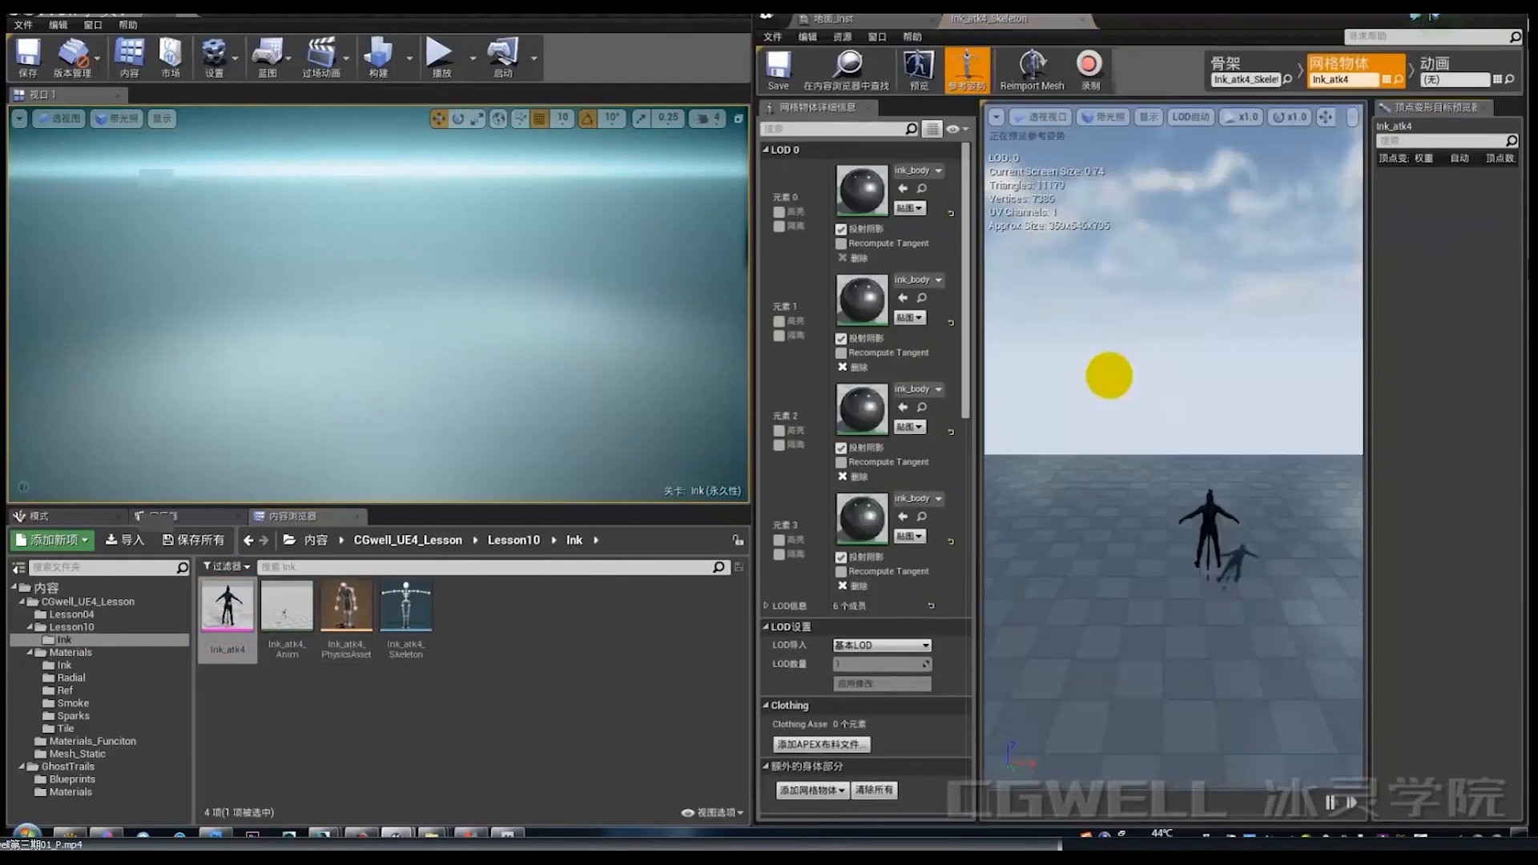
Examine the Ink_atk4 character mesh up close from the front and side in its preview.
key("w")
key("a")
key("w")
key("w")
key("a")
key("a")
key("s")
right_click_drag(1191, 514, 1106, 513)
key("l")
left_click_drag(1222, 494, 1131, 461)
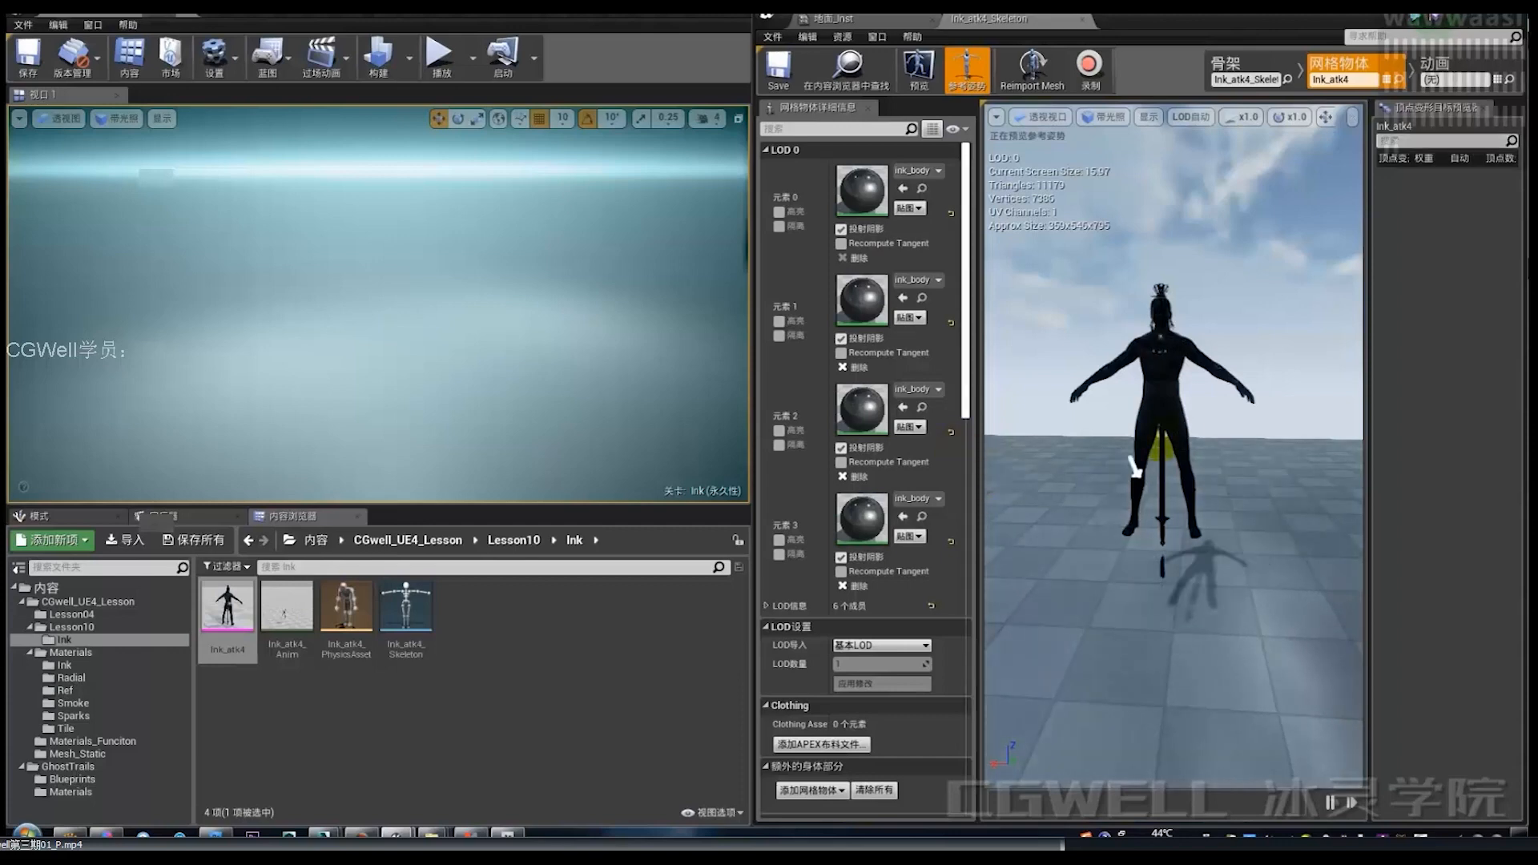
key("w")
key("d")
right_click_drag(1234, 414, 1150, 428)
key("a")
key("e")
key("w")
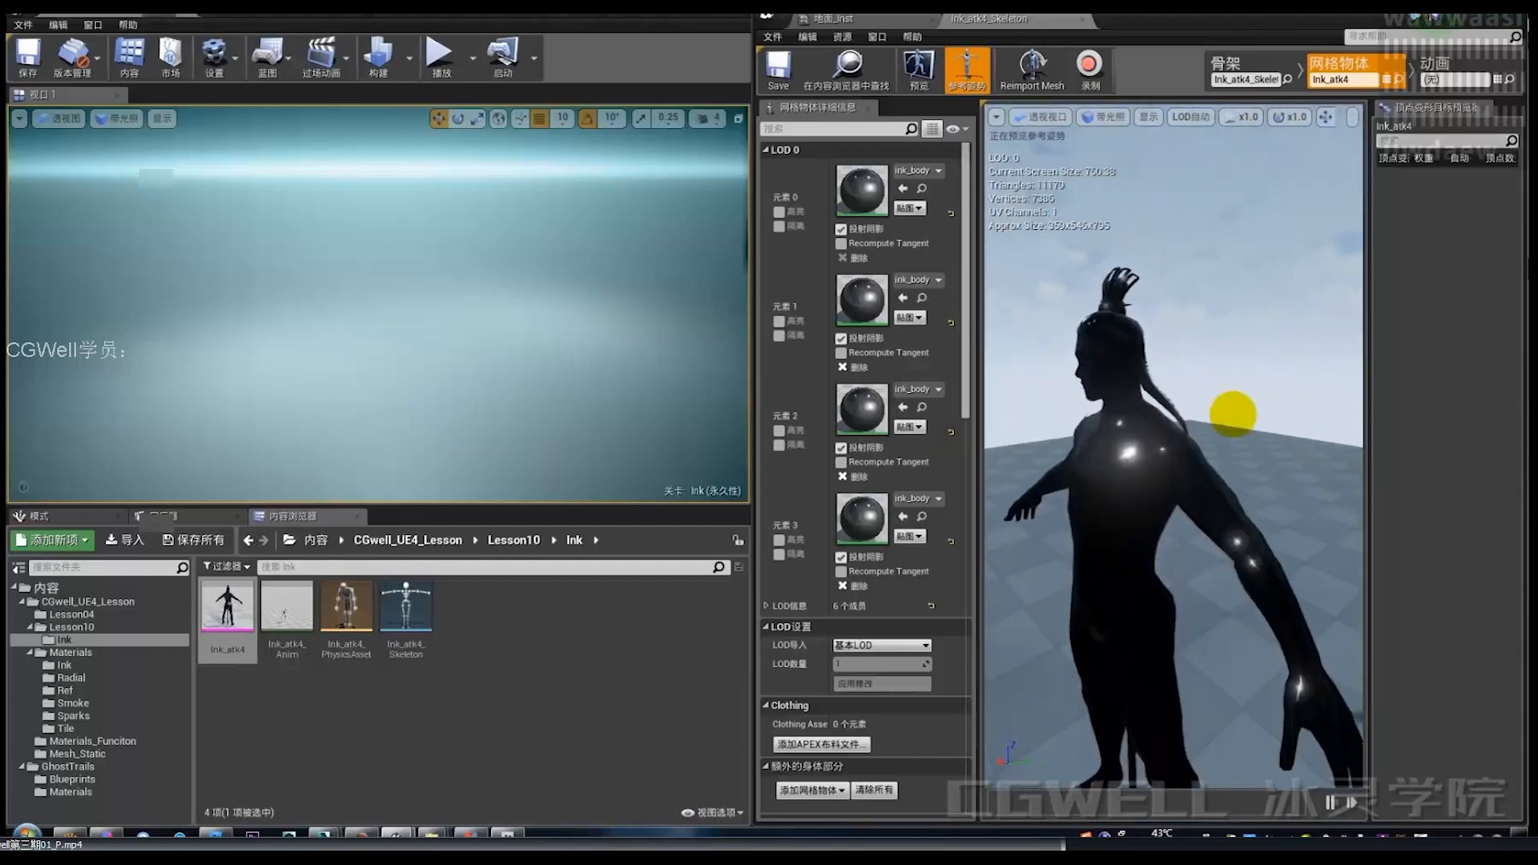
Examine the roughness constant in the ink_body material, close the material and check its gloss on the character mesh.
double_click(861, 408)
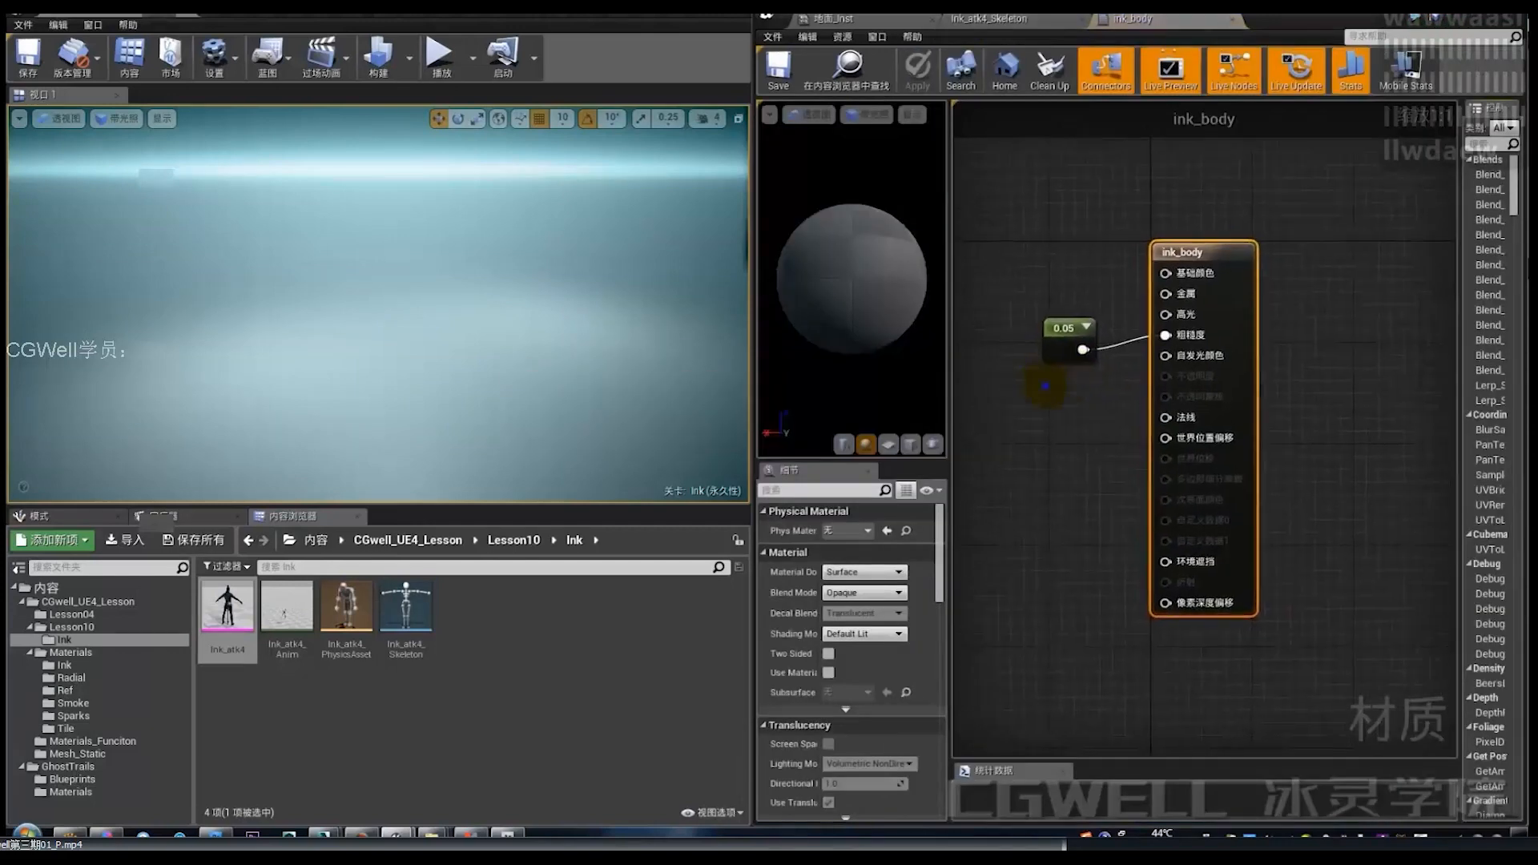
left_click_drag(1156, 384, 1150, 444)
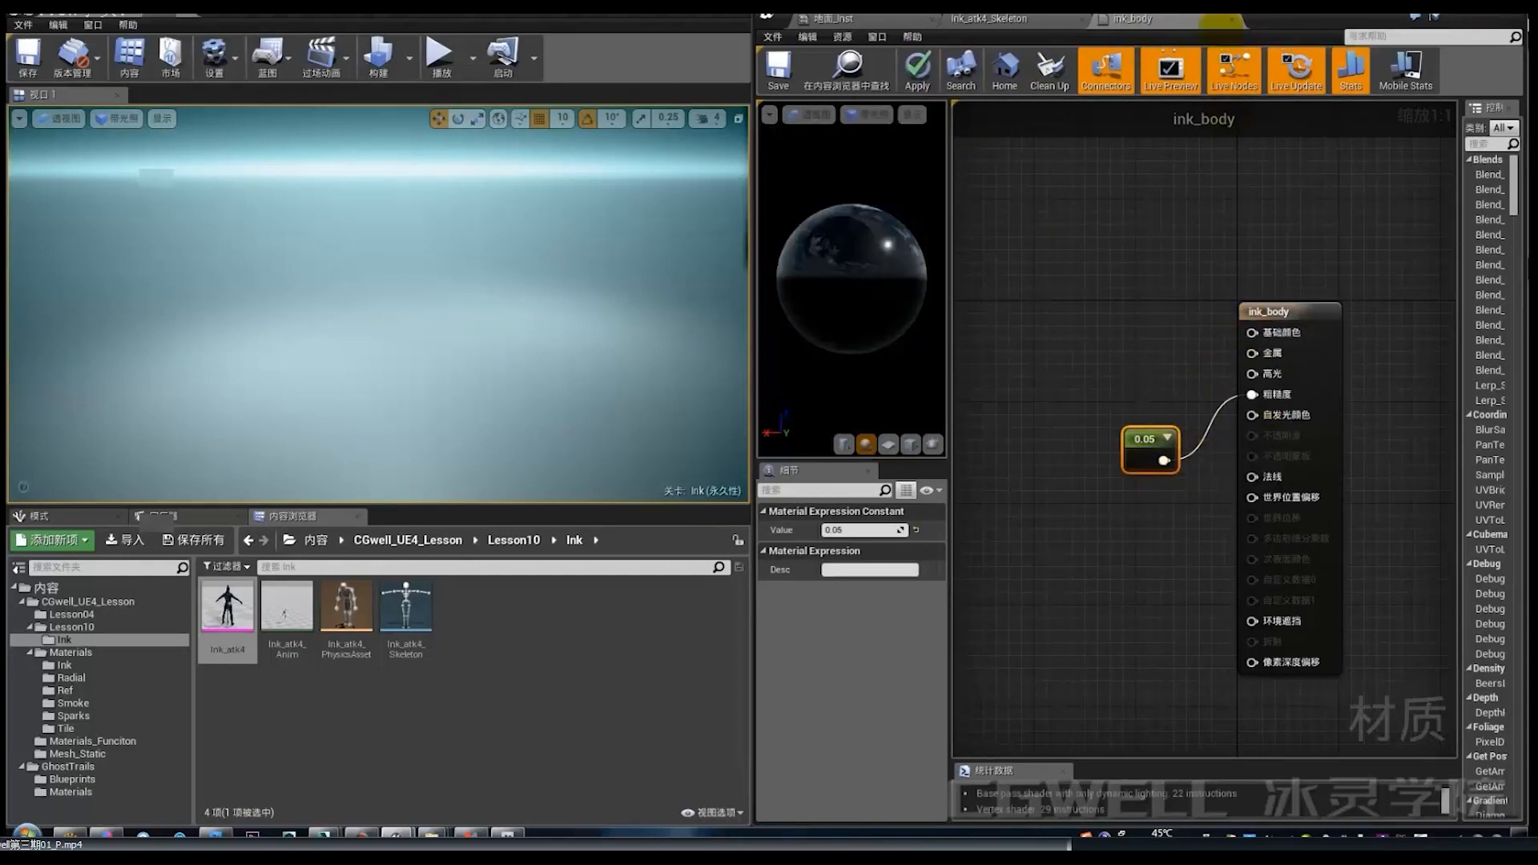
left_click_drag(862, 277, 837, 320)
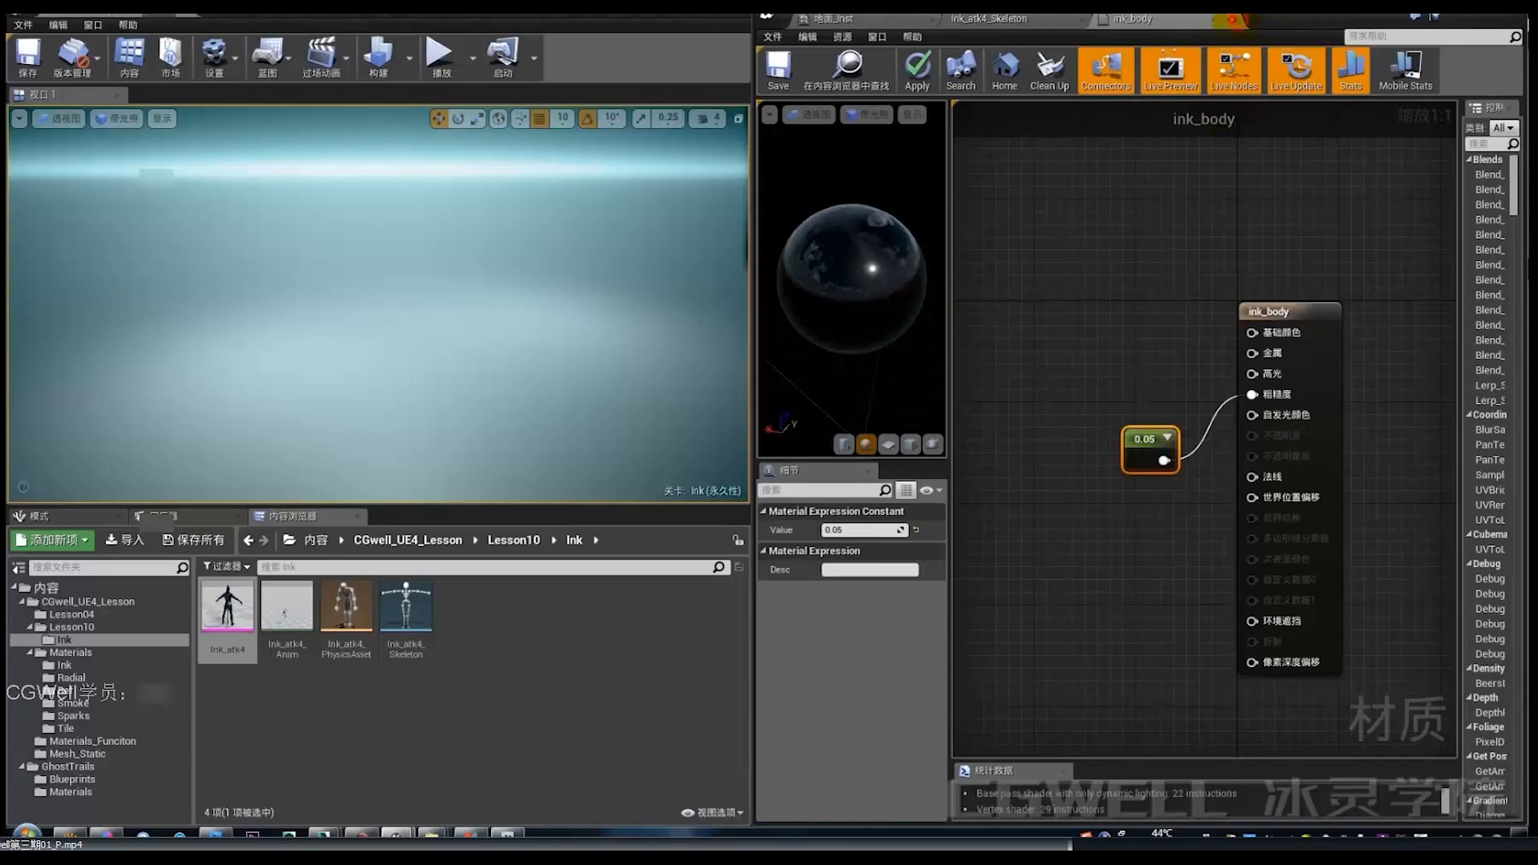
left_click(1232, 19)
left_click(877, 460)
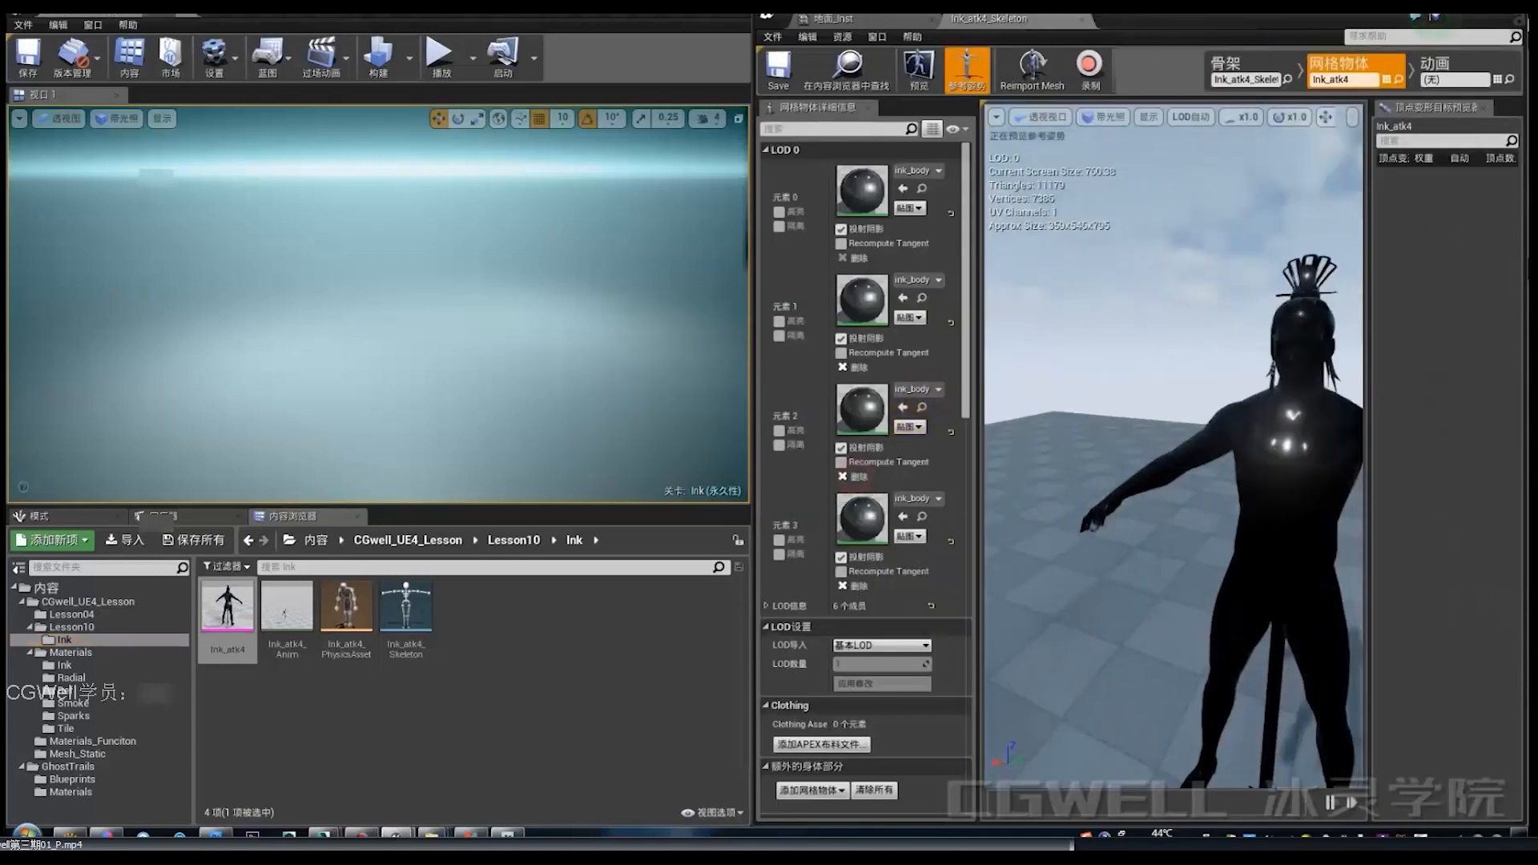
key("s")
key("d")
right_click_drag(1121, 481, 973, 488)
key("d")
key("w")
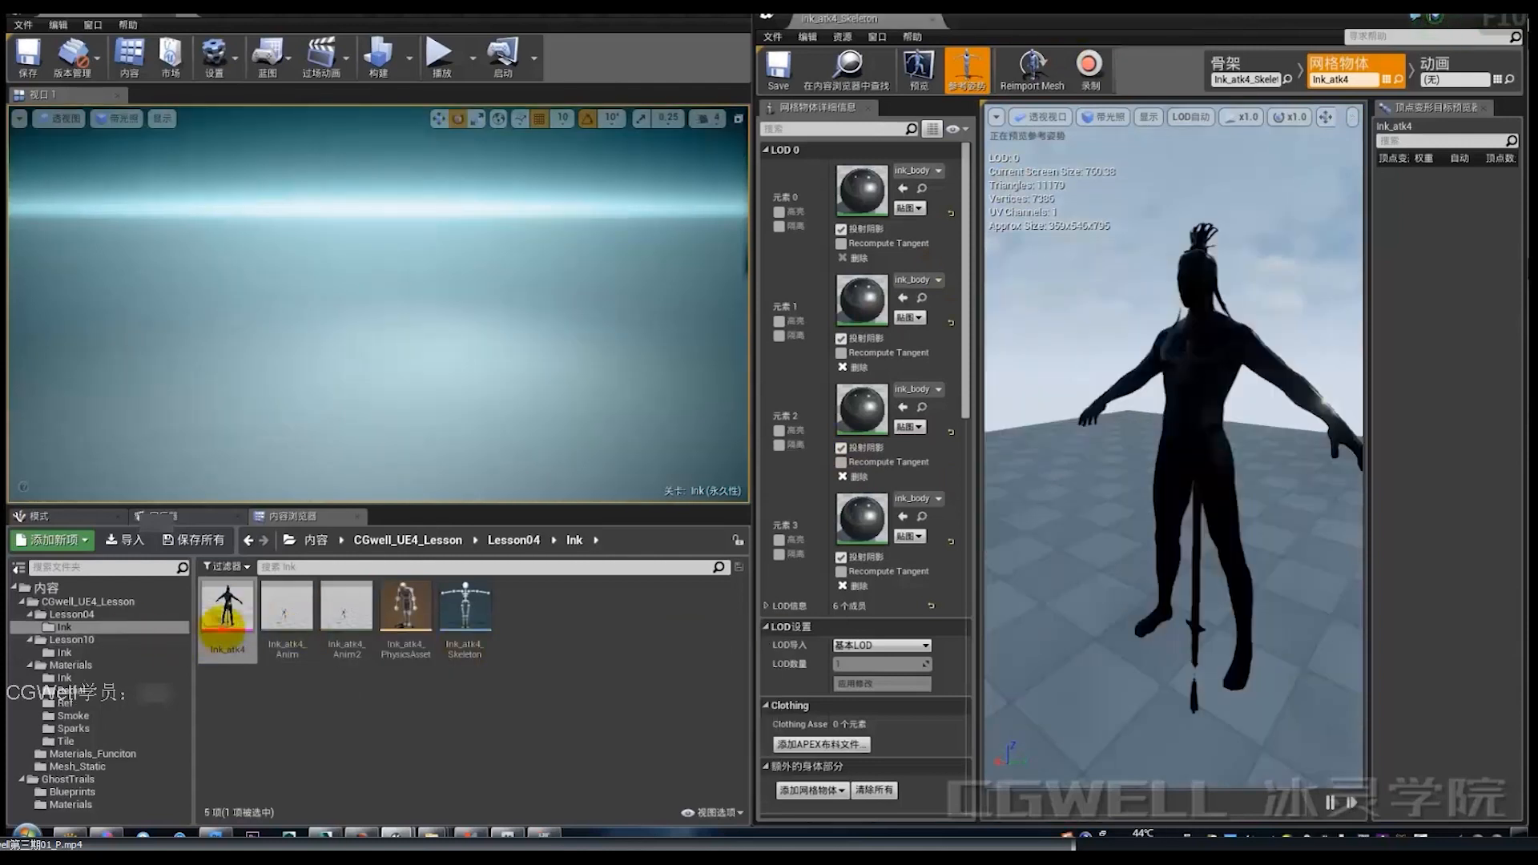
Place the Ink_atk4 mesh from the Ink folder of Lesson04 in the level and rotate it -90° about its vertical axis.
left_click_drag(226, 631, 570, 373)
key("w")
key("s")
key("d")
key("a")
key("e")
right_click_drag(571, 373, 455, 392)
left_click_drag(455, 393, 453, 404)
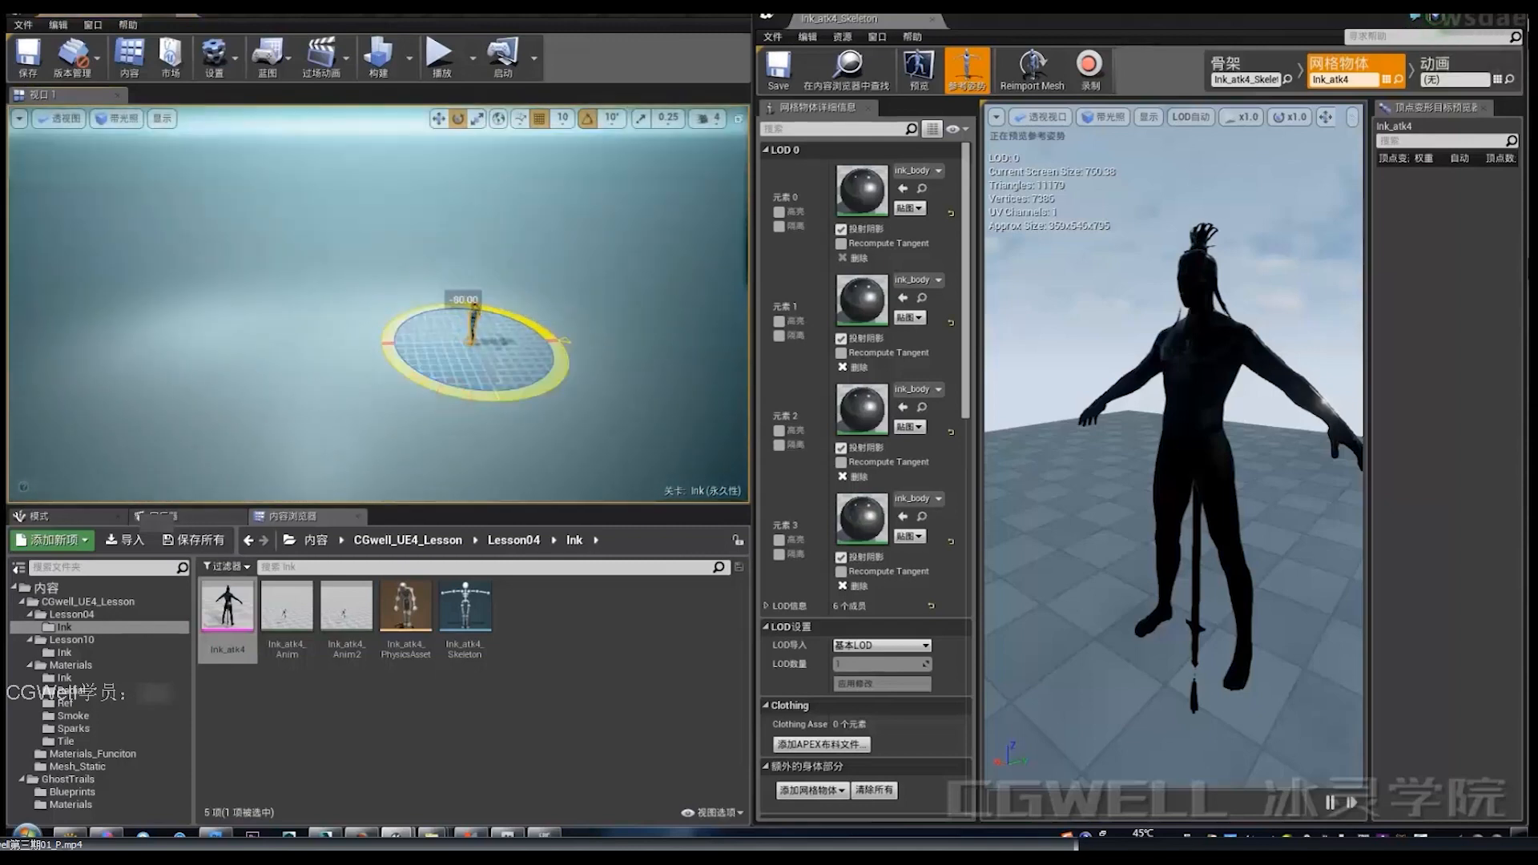
Reposition the placed character along the ground in the level and open the Sequencer.
key("w")
left_click_drag(495, 353, 545, 349)
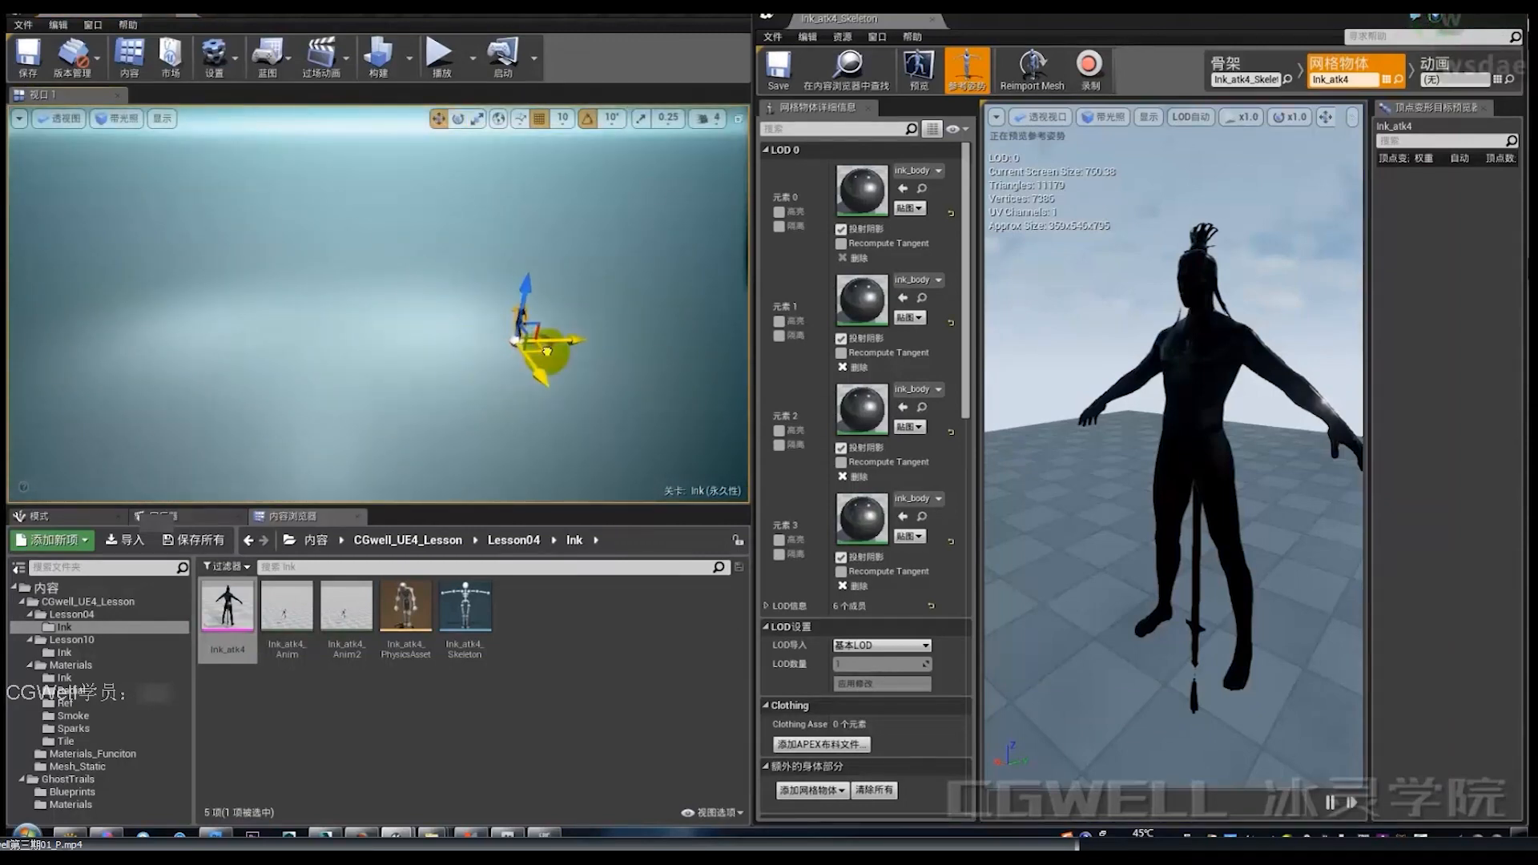
key("a")
key("w")
key("a")
key("w")
key("a")
right_click_drag(545, 349, 589, 316)
key("a")
key("w")
left_click_drag(612, 351, 588, 350)
left_click(191, 516)
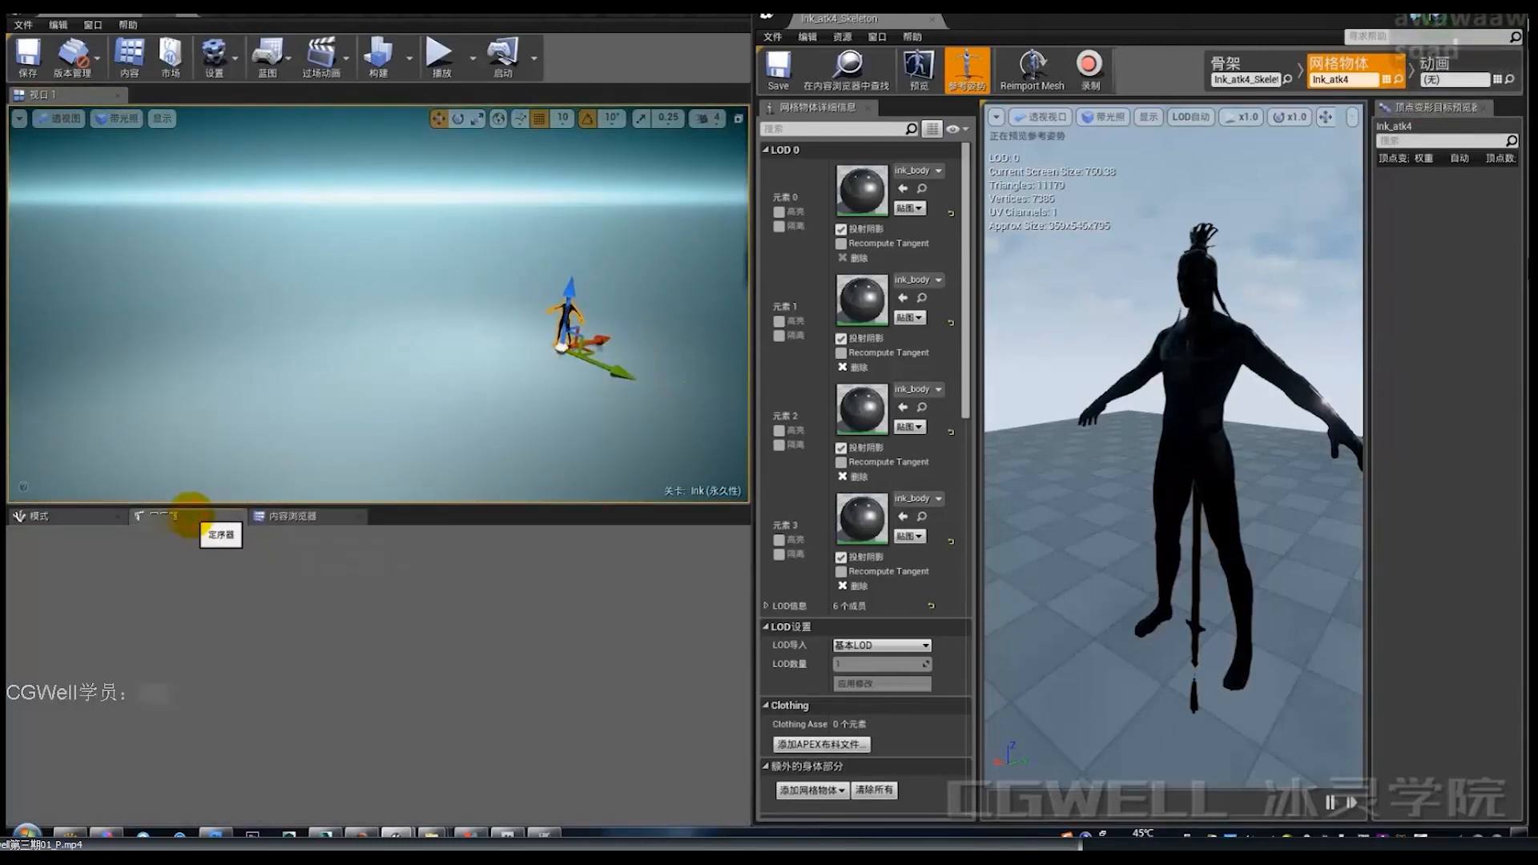
Create a level sequence named l04_ink in the Lesson04 folder and open it for editing.
left_click(282, 515)
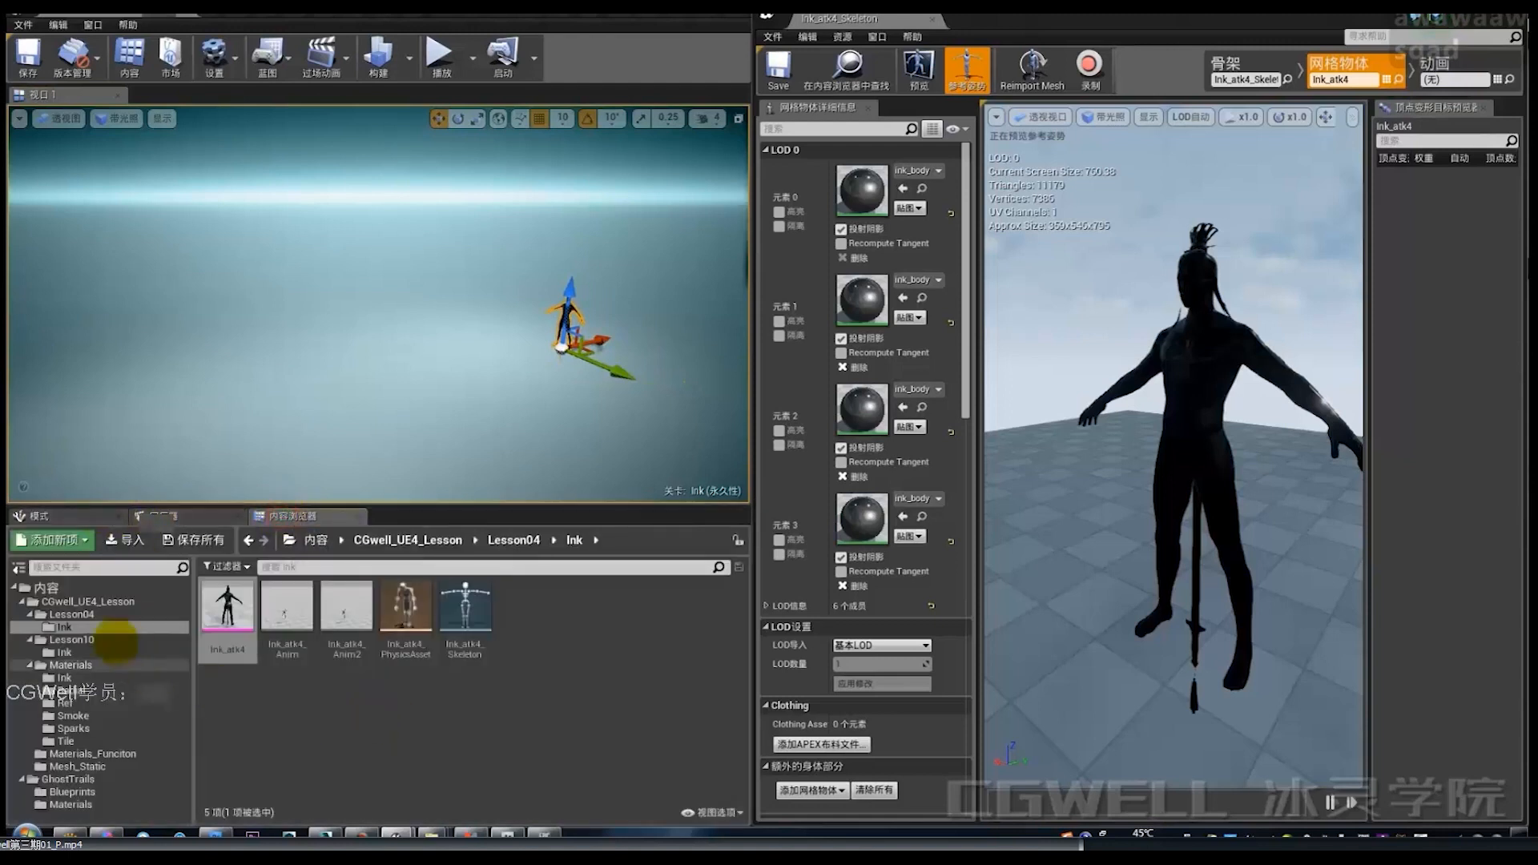
left_click(102, 614)
right_click(512, 705)
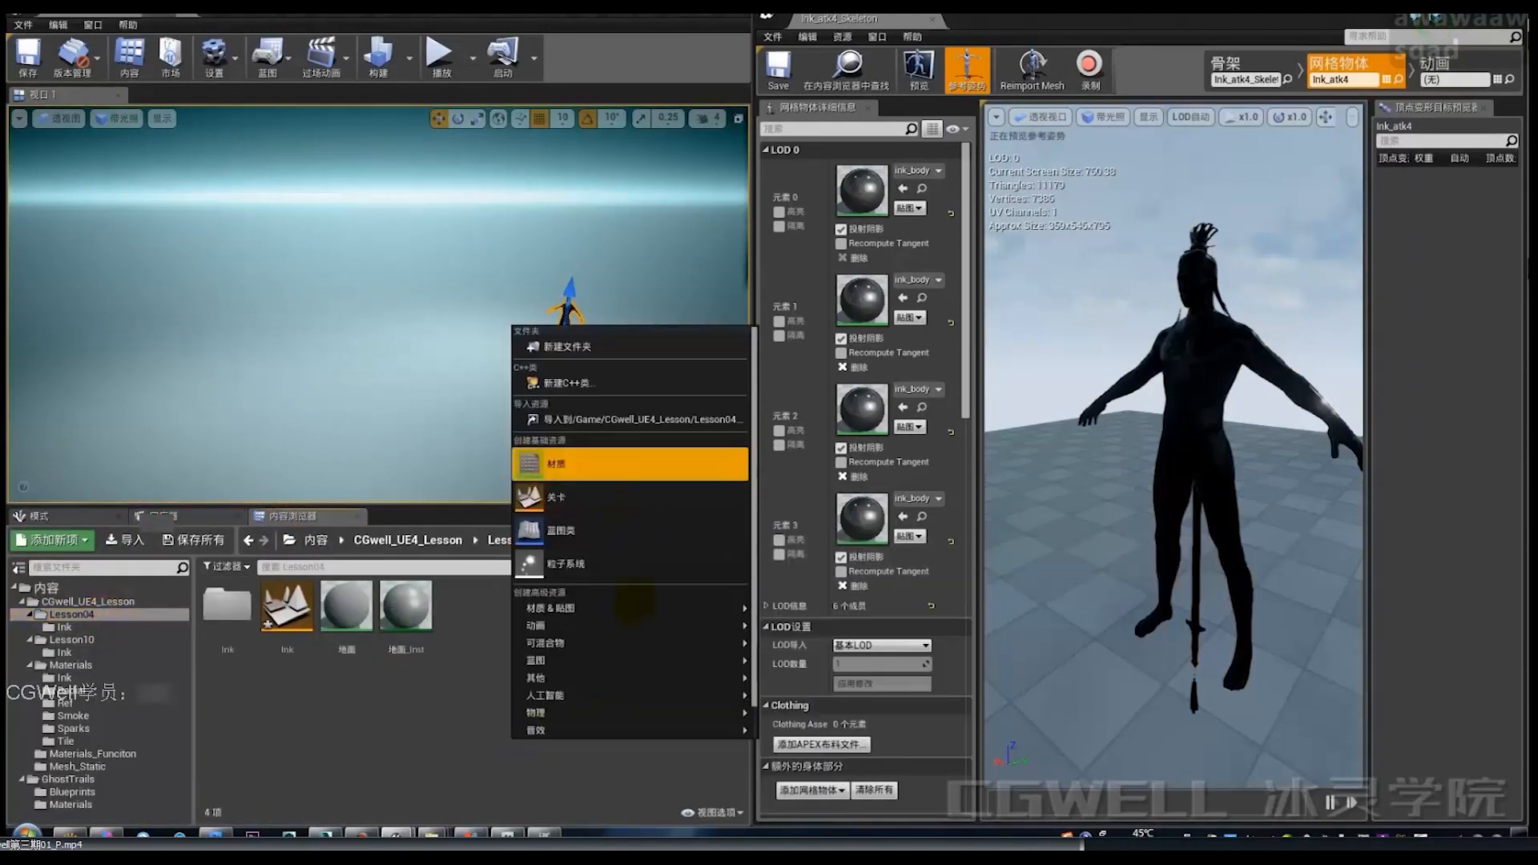
mouse_move(601, 624)
left_click(813, 775)
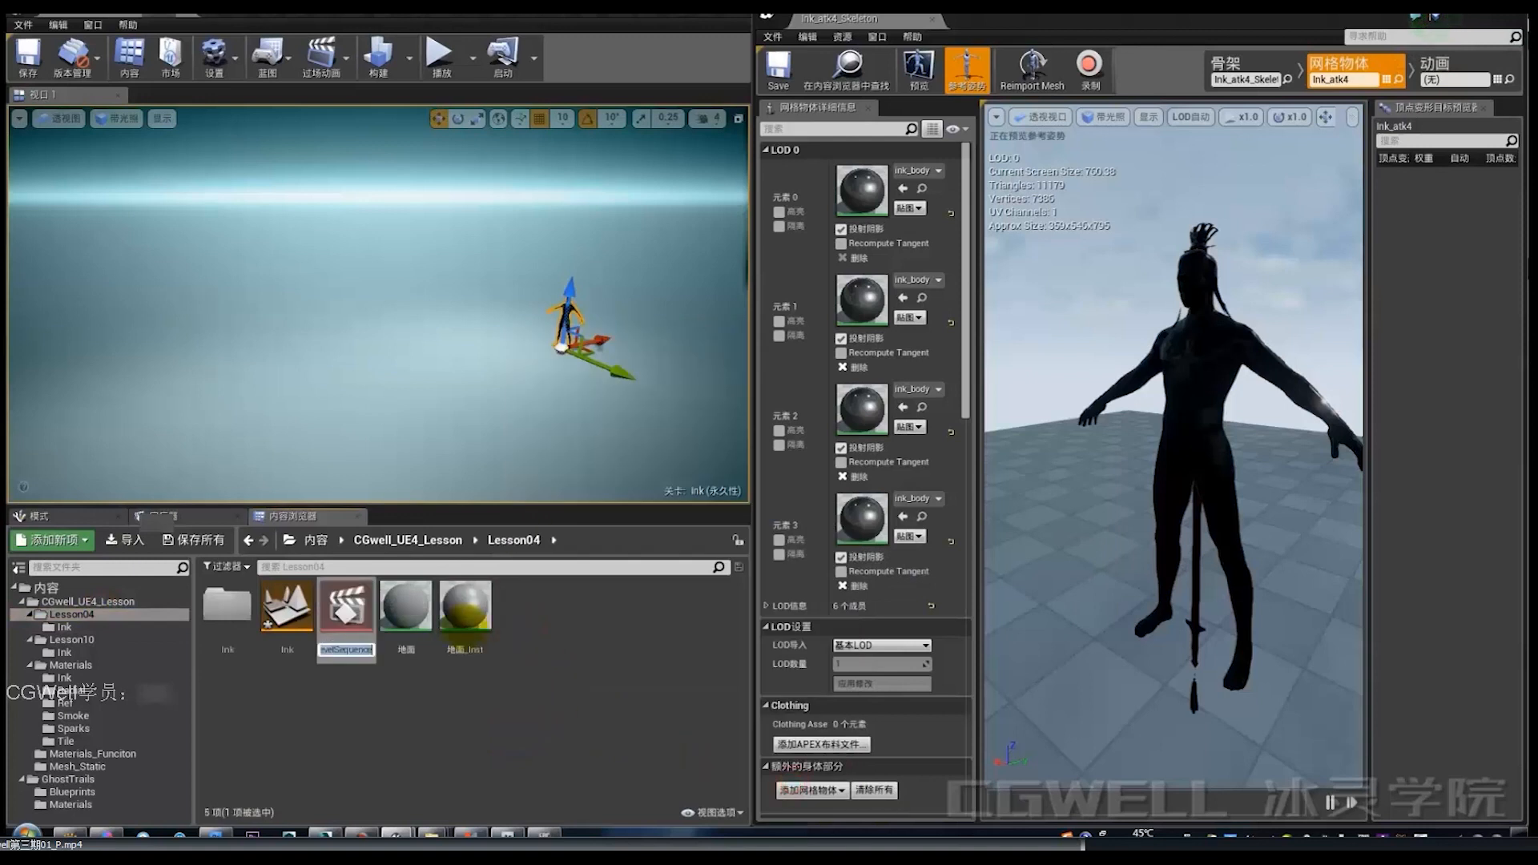
type("I")
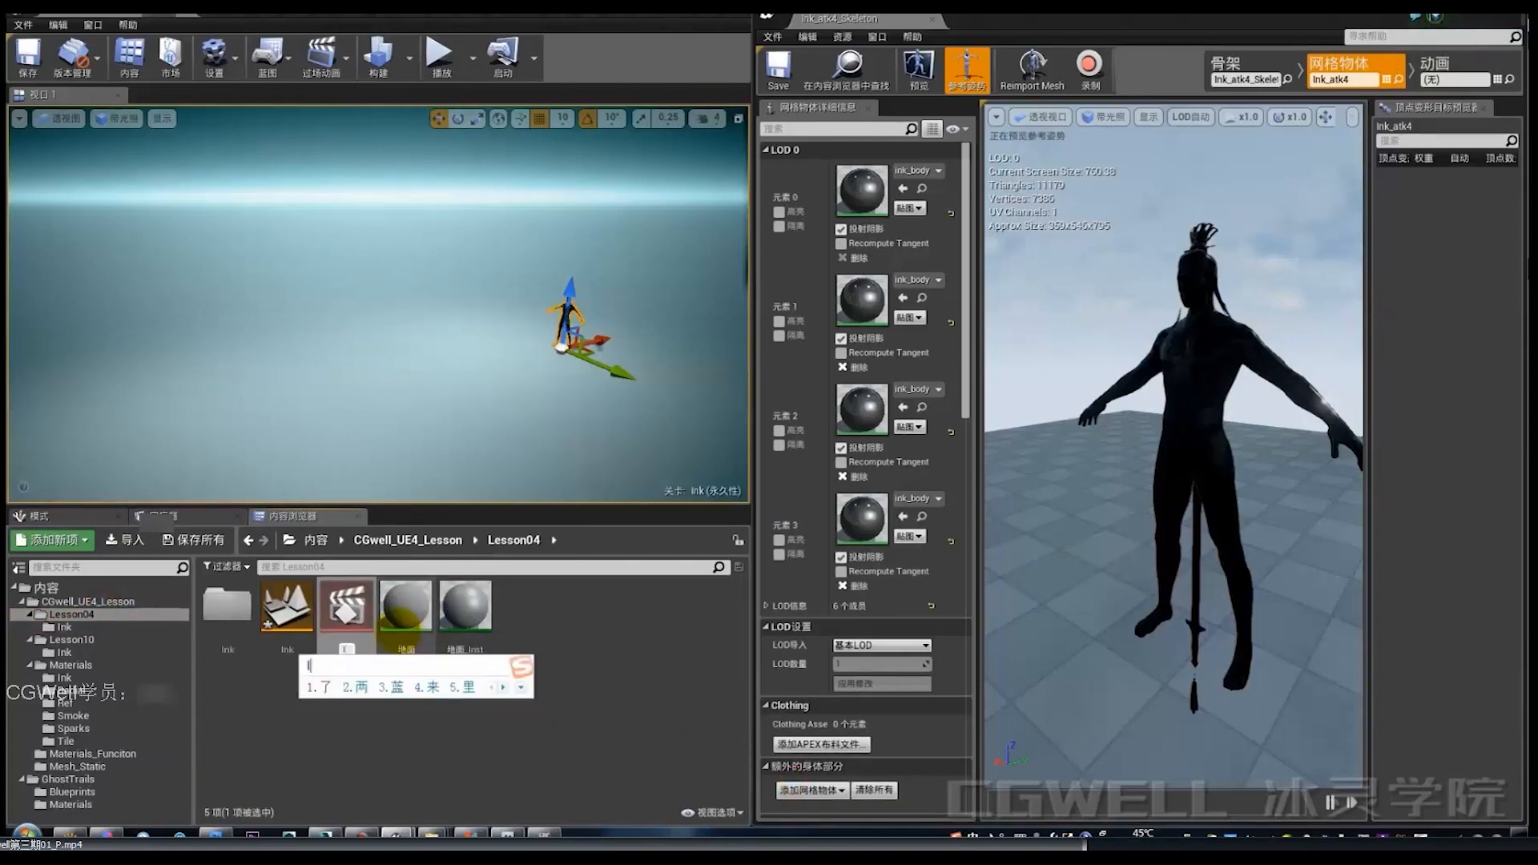
key("shift")
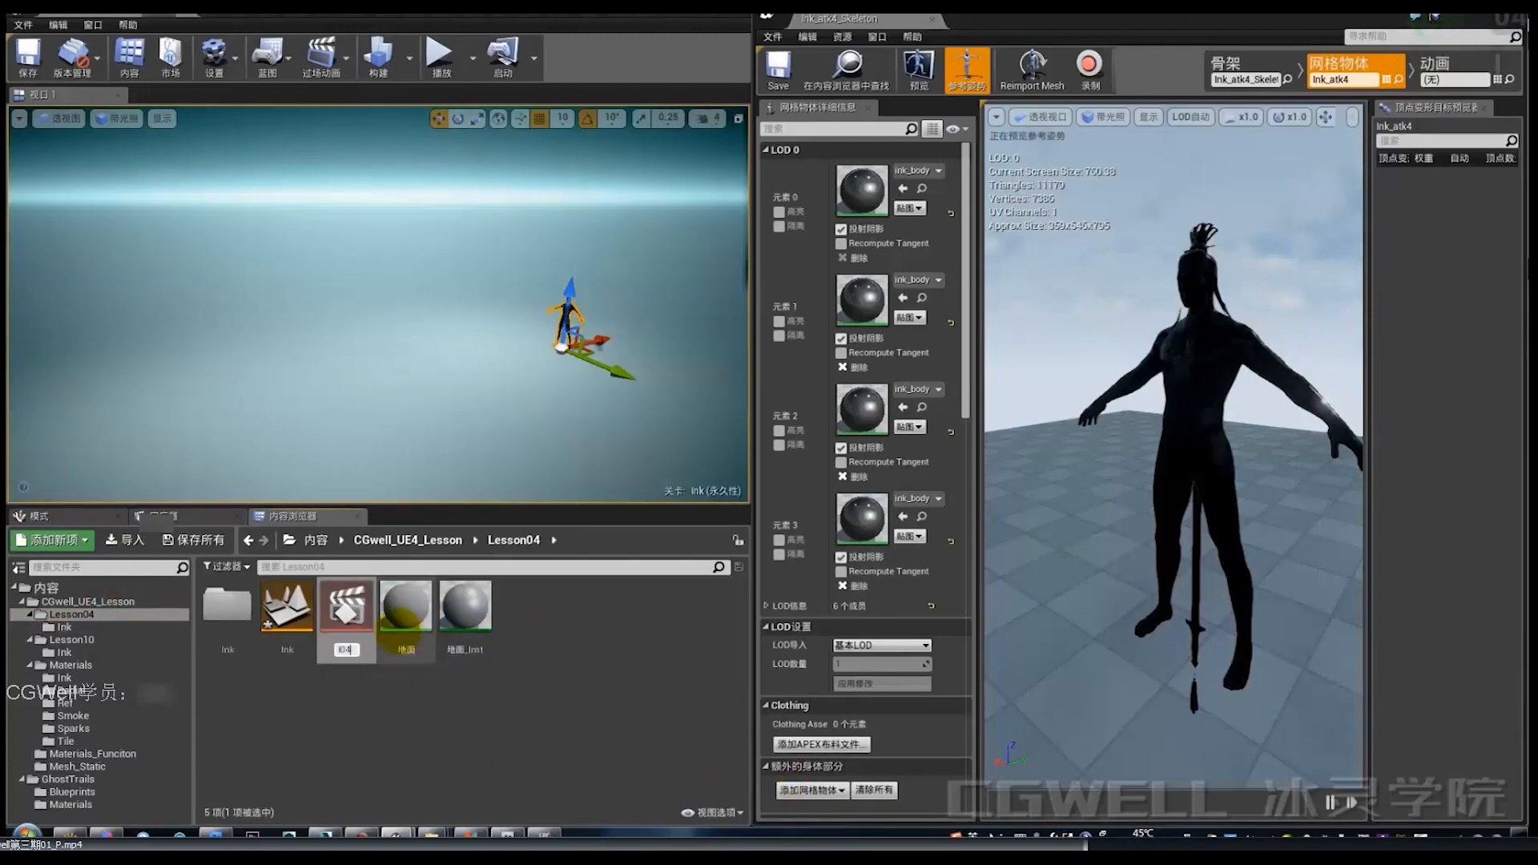
type("04_om")
key("BackSpace")
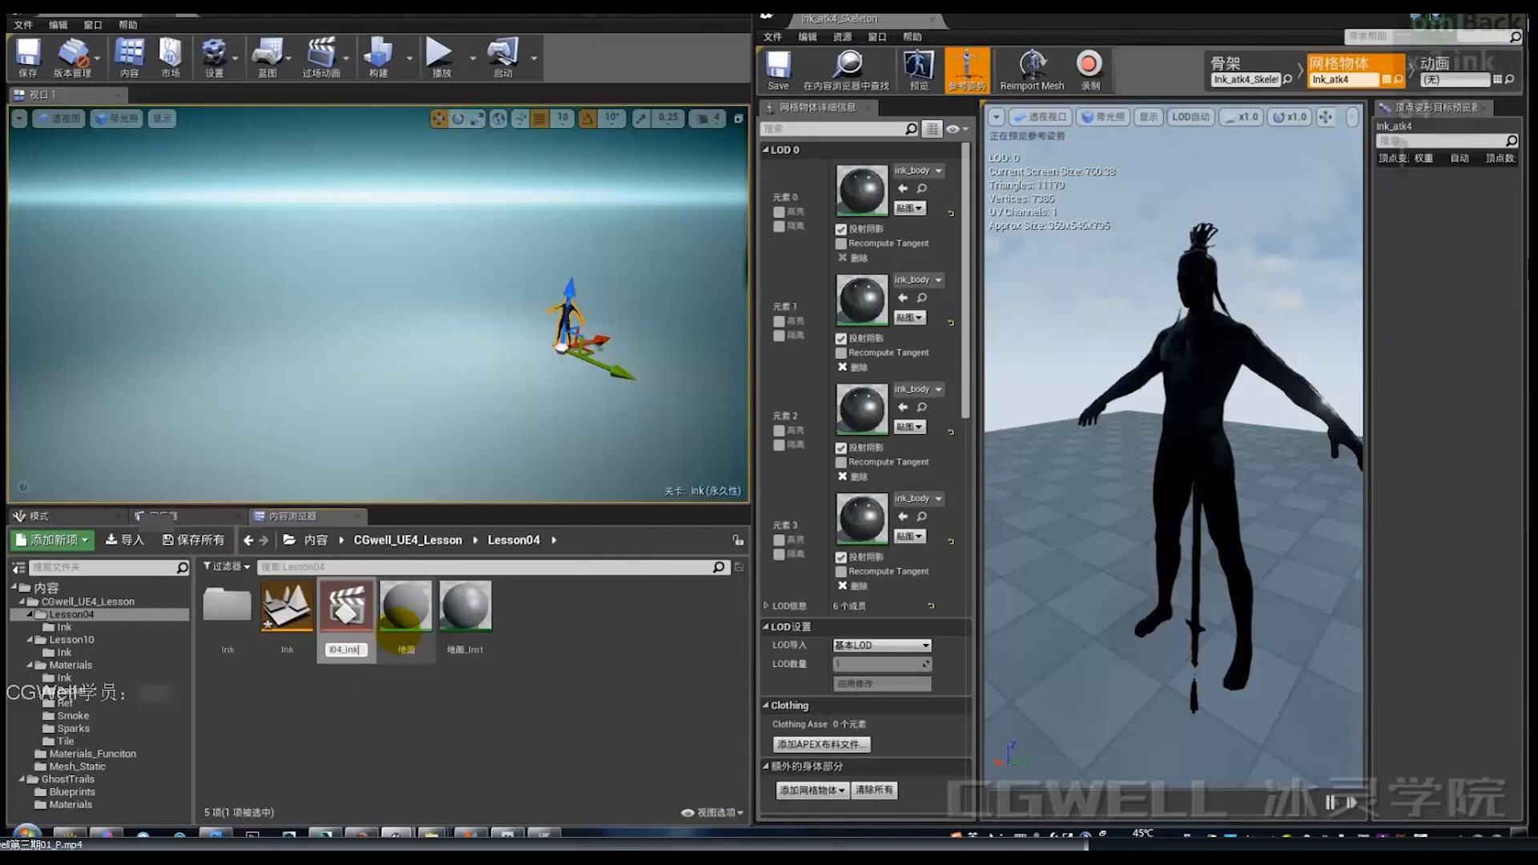
type("nk")
key("Return")
double_click(353, 613)
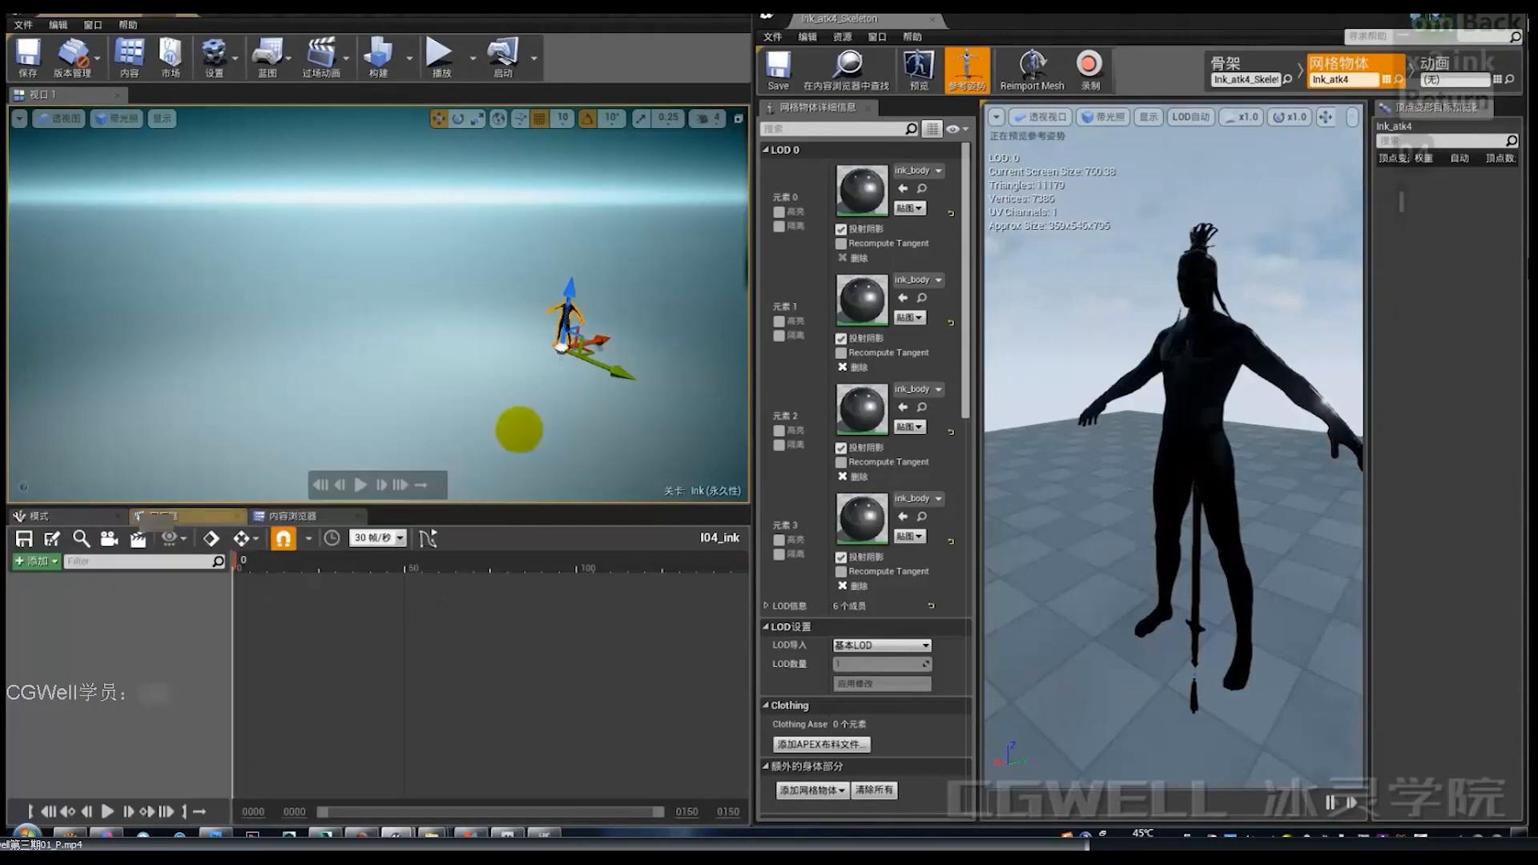
Add the Ink_atk4 actor to the sequence with the Ink_atk4_Anim2 animation and end the playback range where the clip ends.
left_click(46, 565)
mouse_move(80, 600)
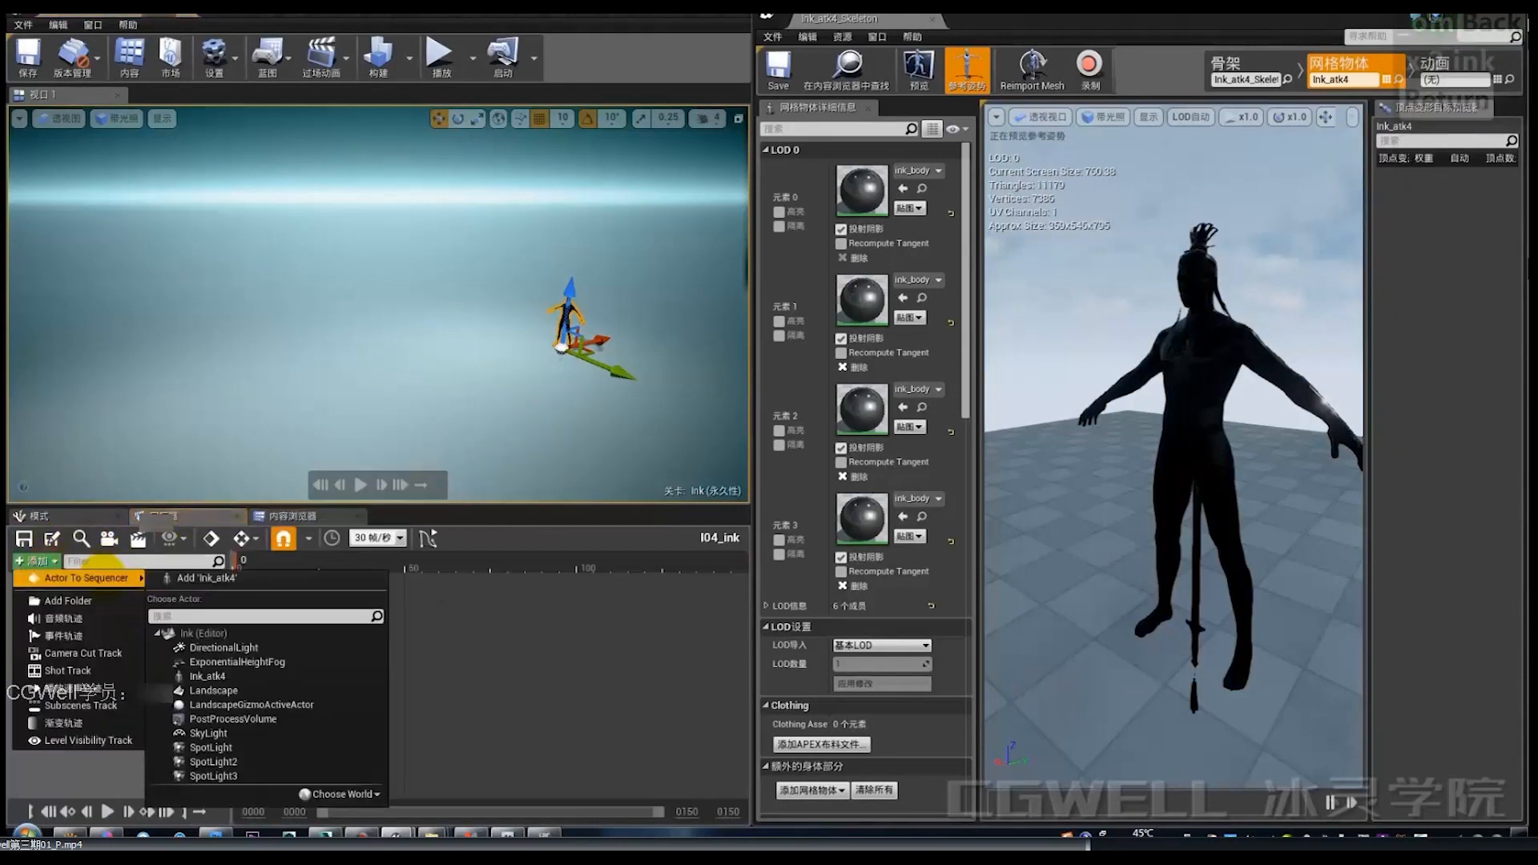
left_click(313, 583)
left_click(210, 622)
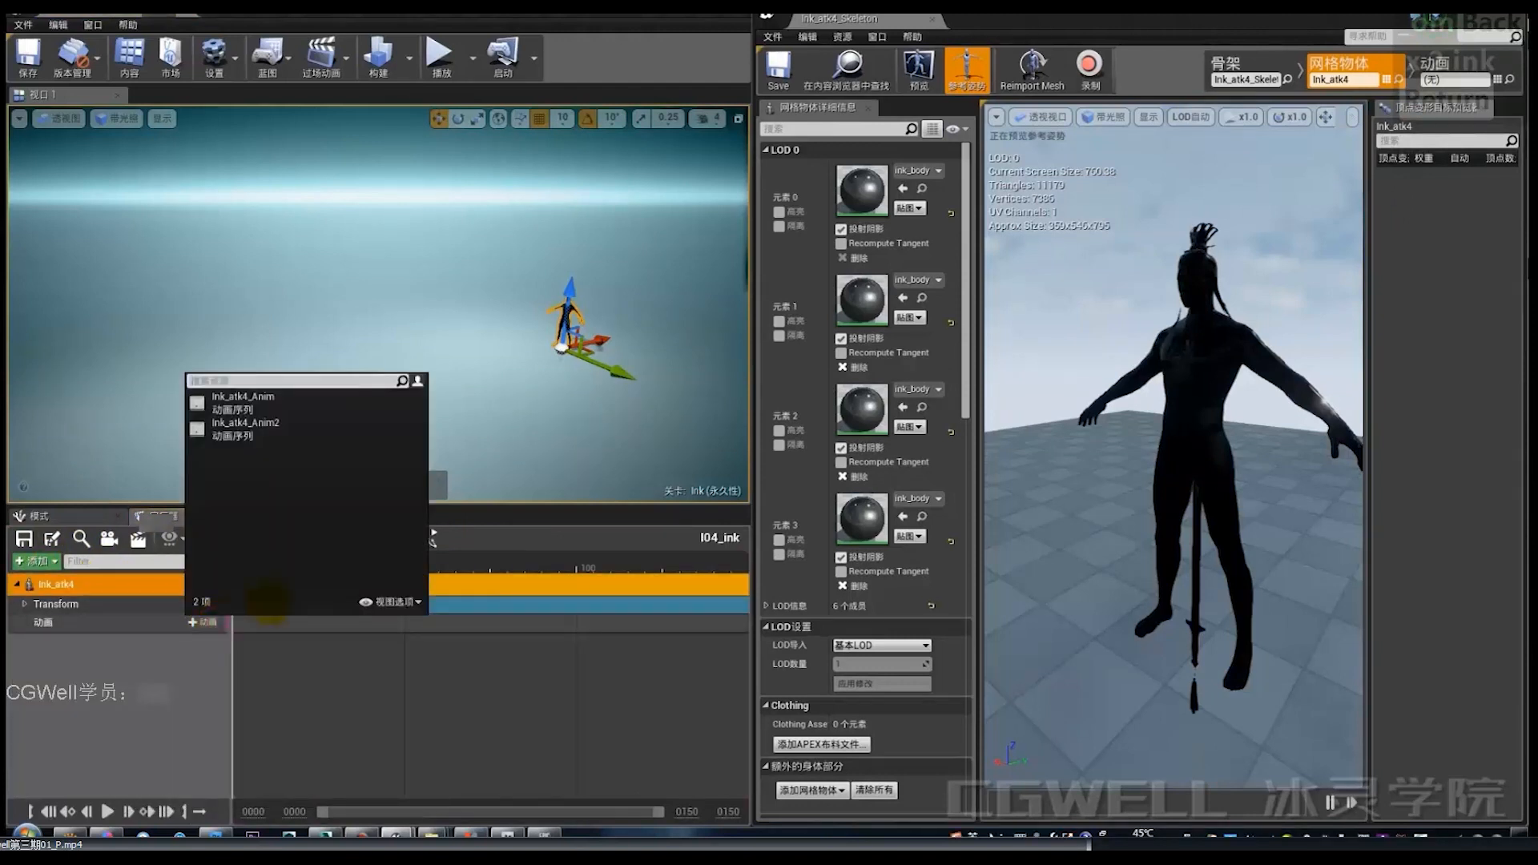
left_click(286, 442)
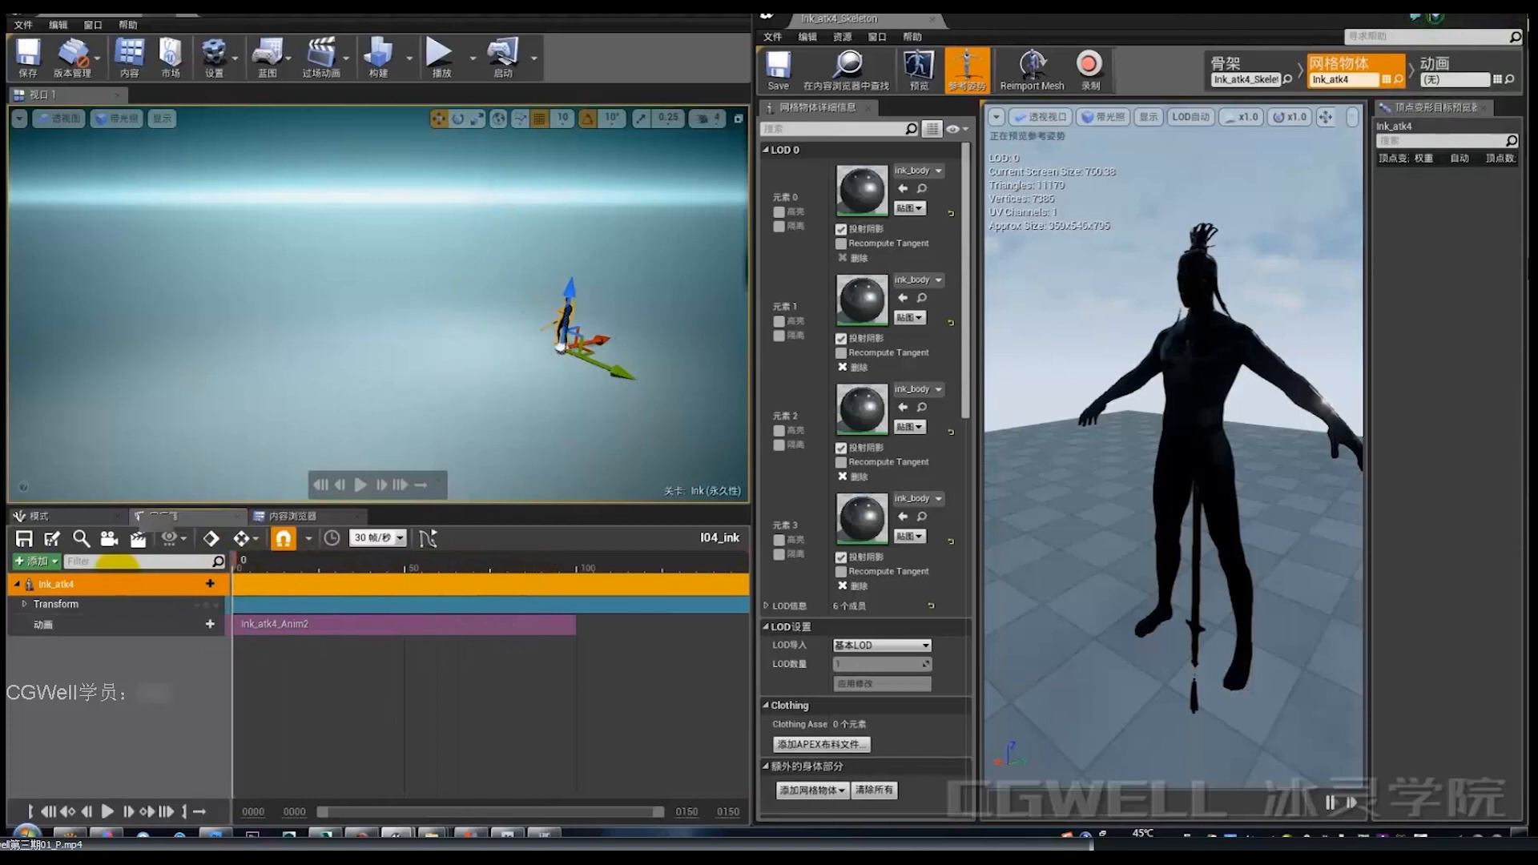
left_click_drag(747, 553, 577, 558)
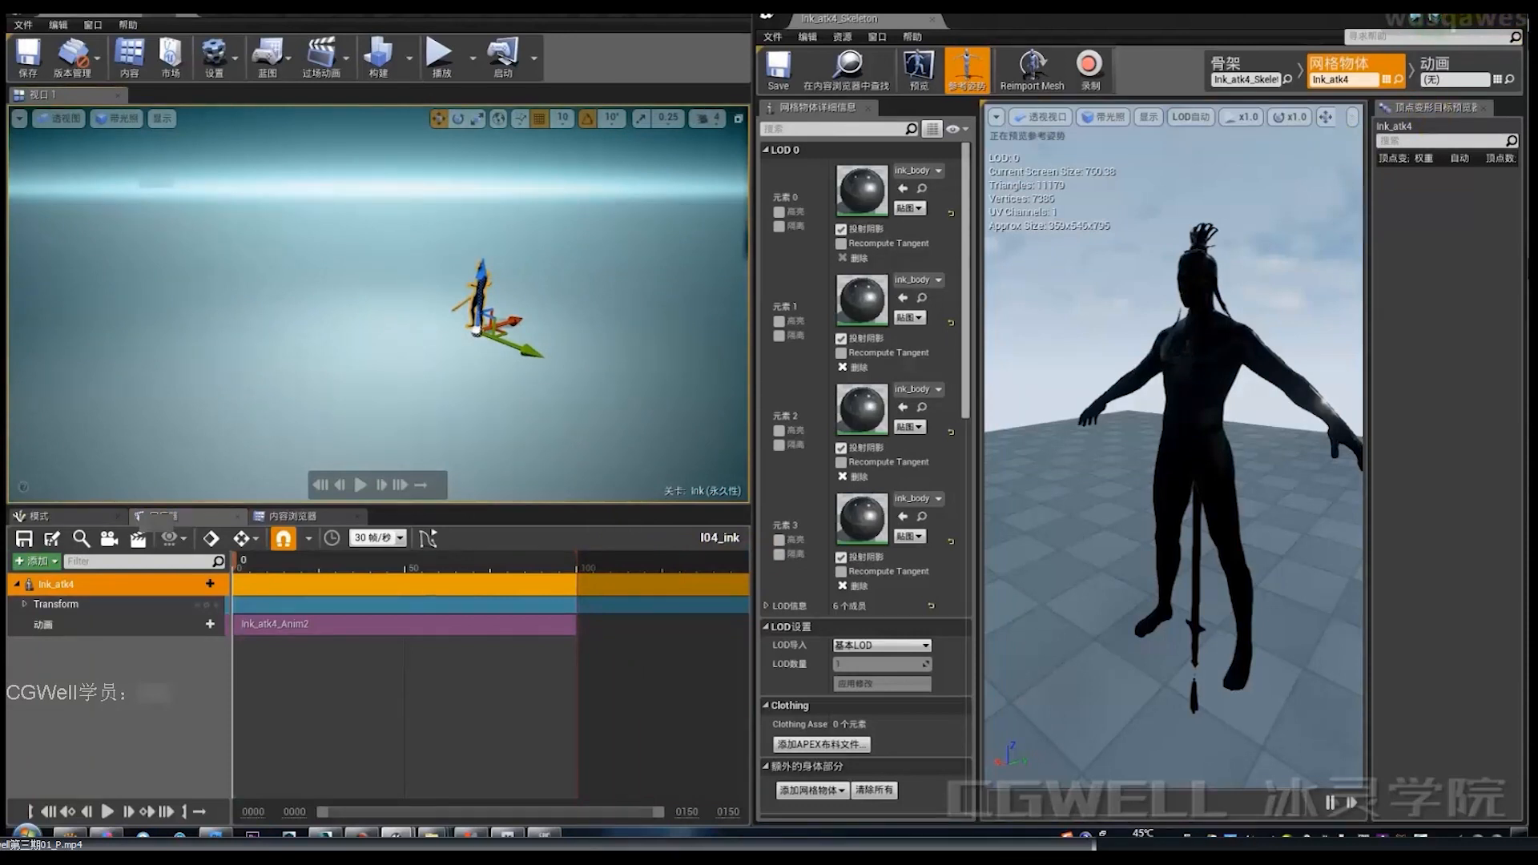
Dismiss the mesh editor window, then play and scrub the sequence to review the character's motion in the level with nothing selected.
left_click(1440, 16)
left_click_drag(629, 298, 625, 292, "alt")
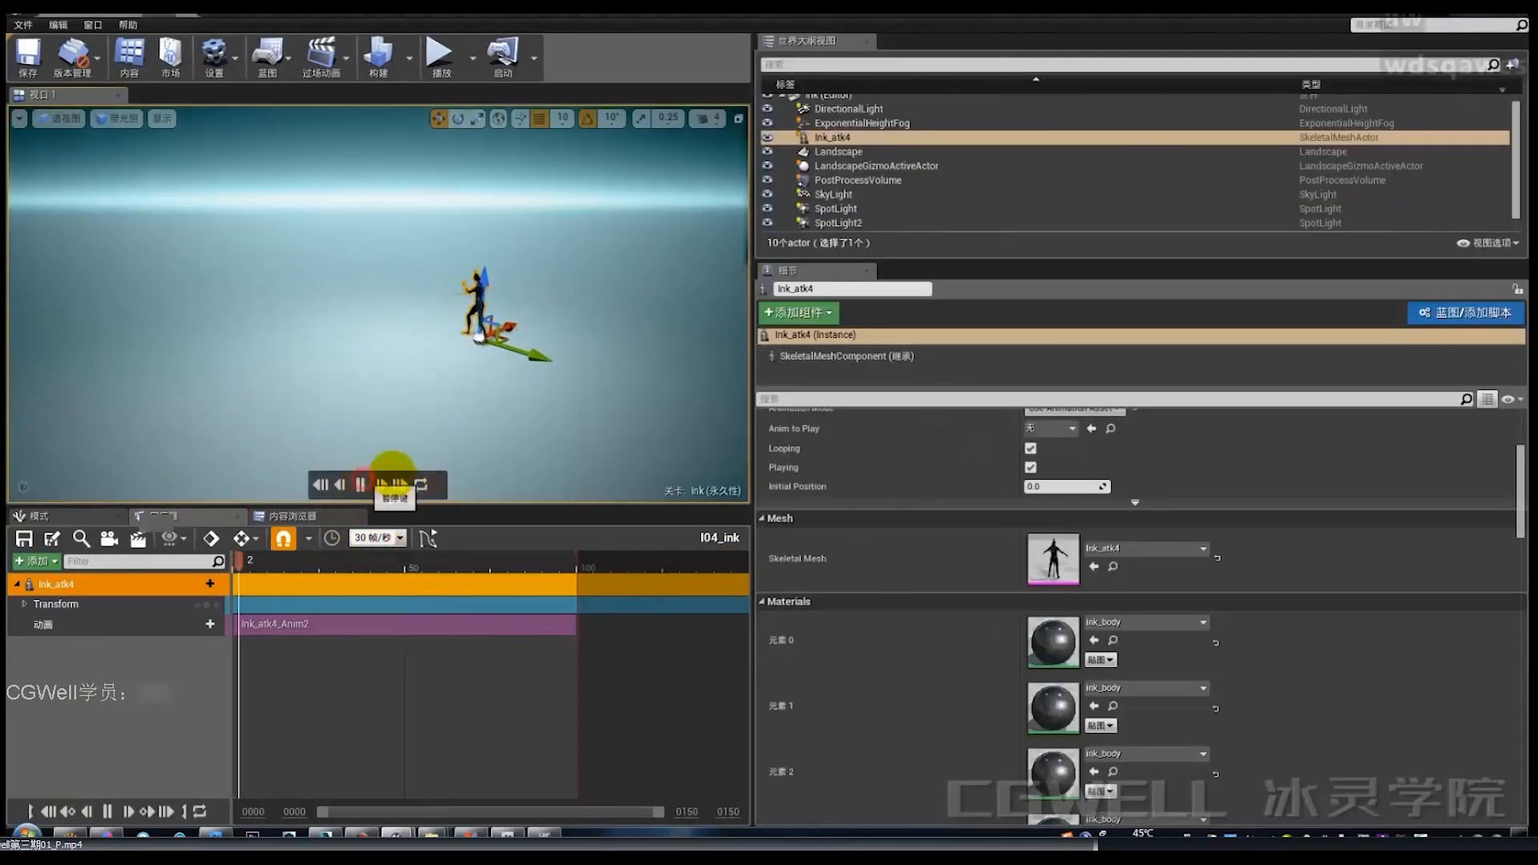
left_click(360, 484)
left_click(606, 392)
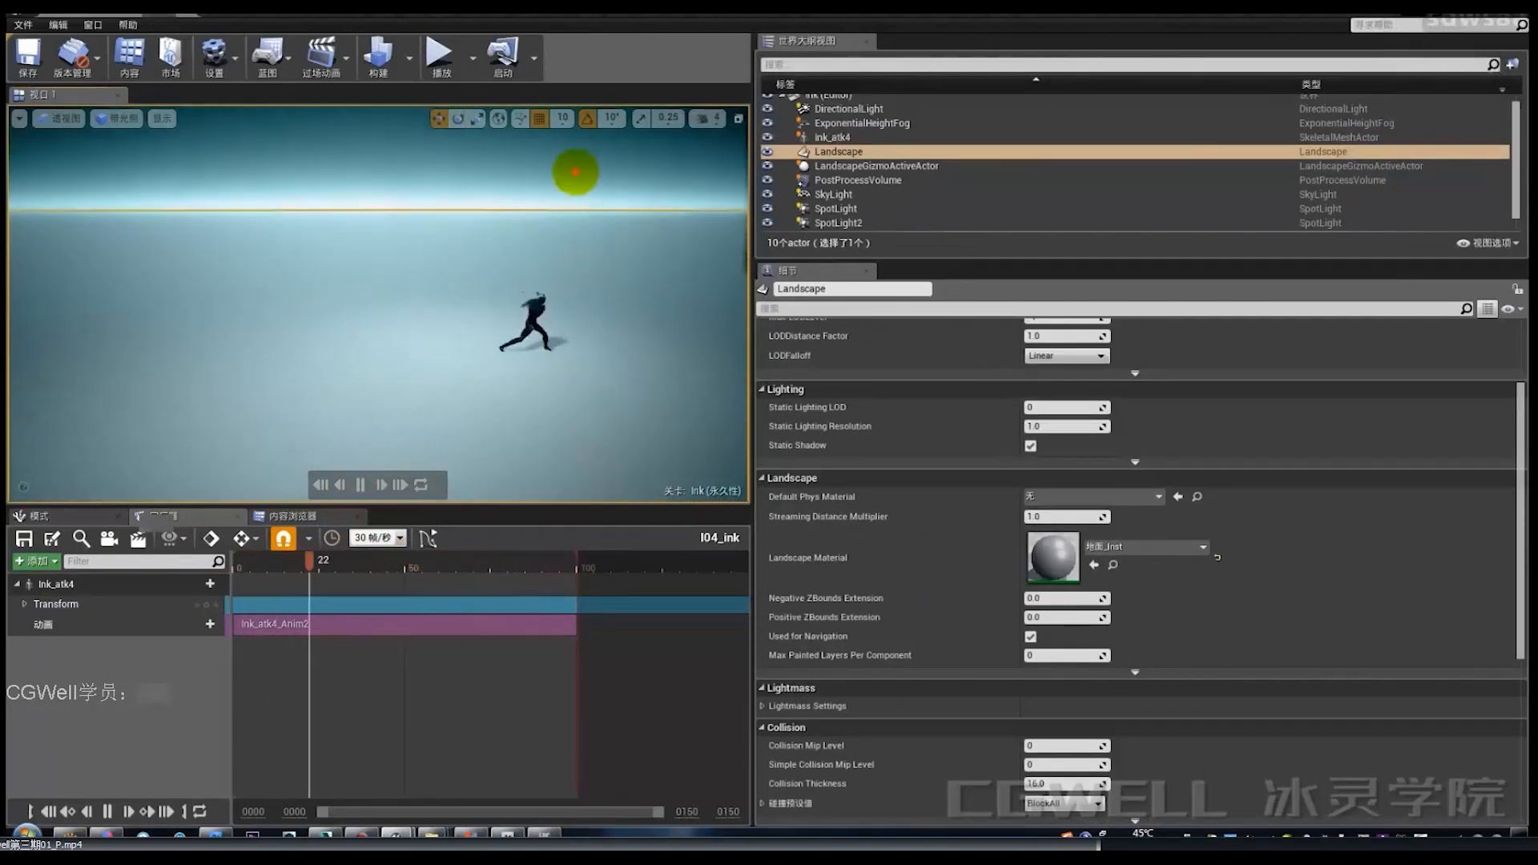
left_click(569, 171)
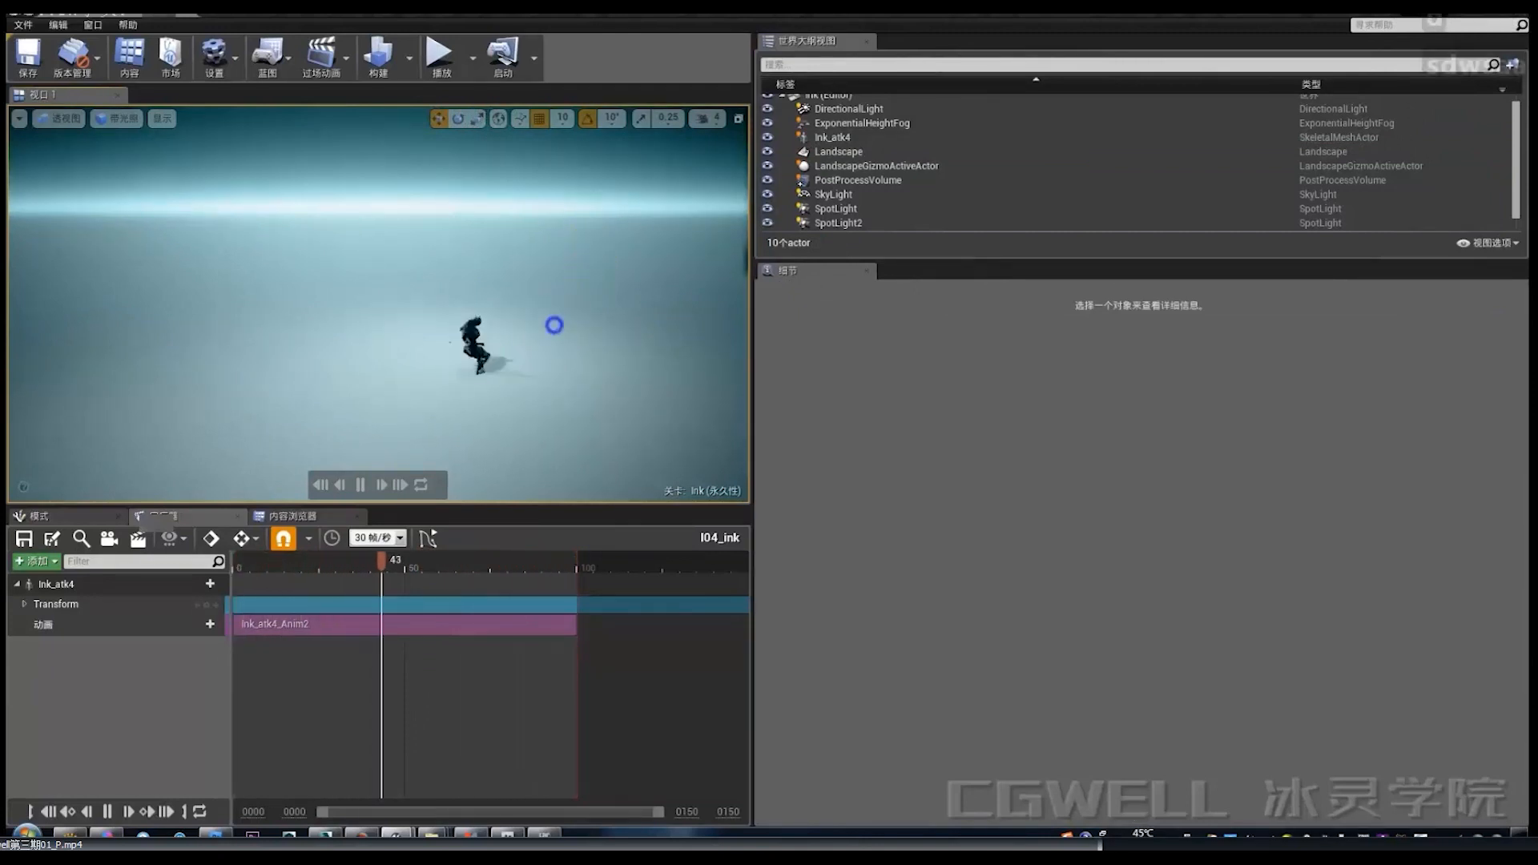
left_click_drag(349, 563, 442, 564)
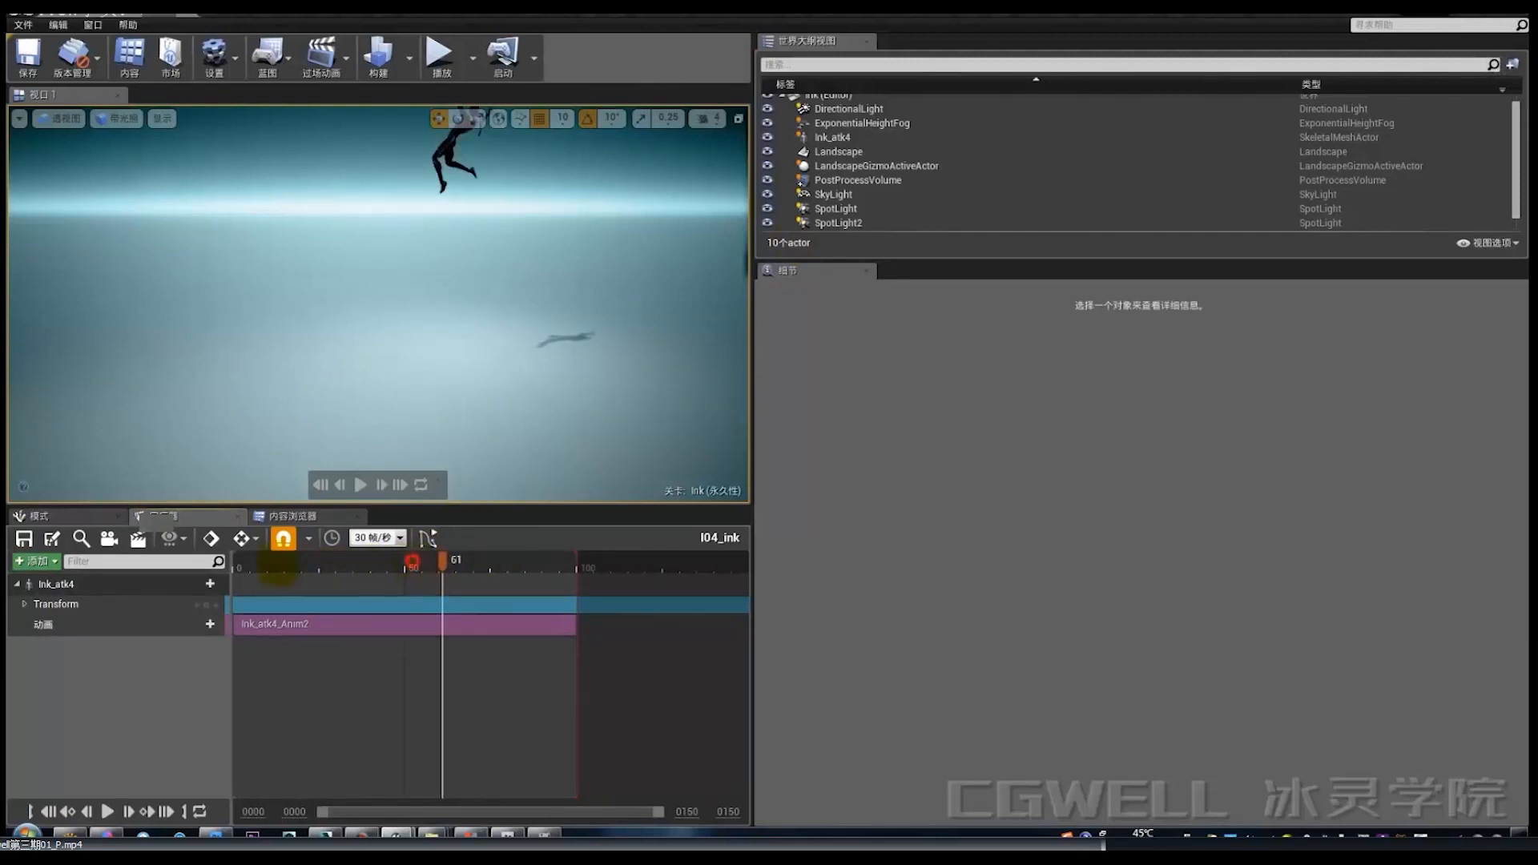
left_click_drag(278, 565, 342, 564)
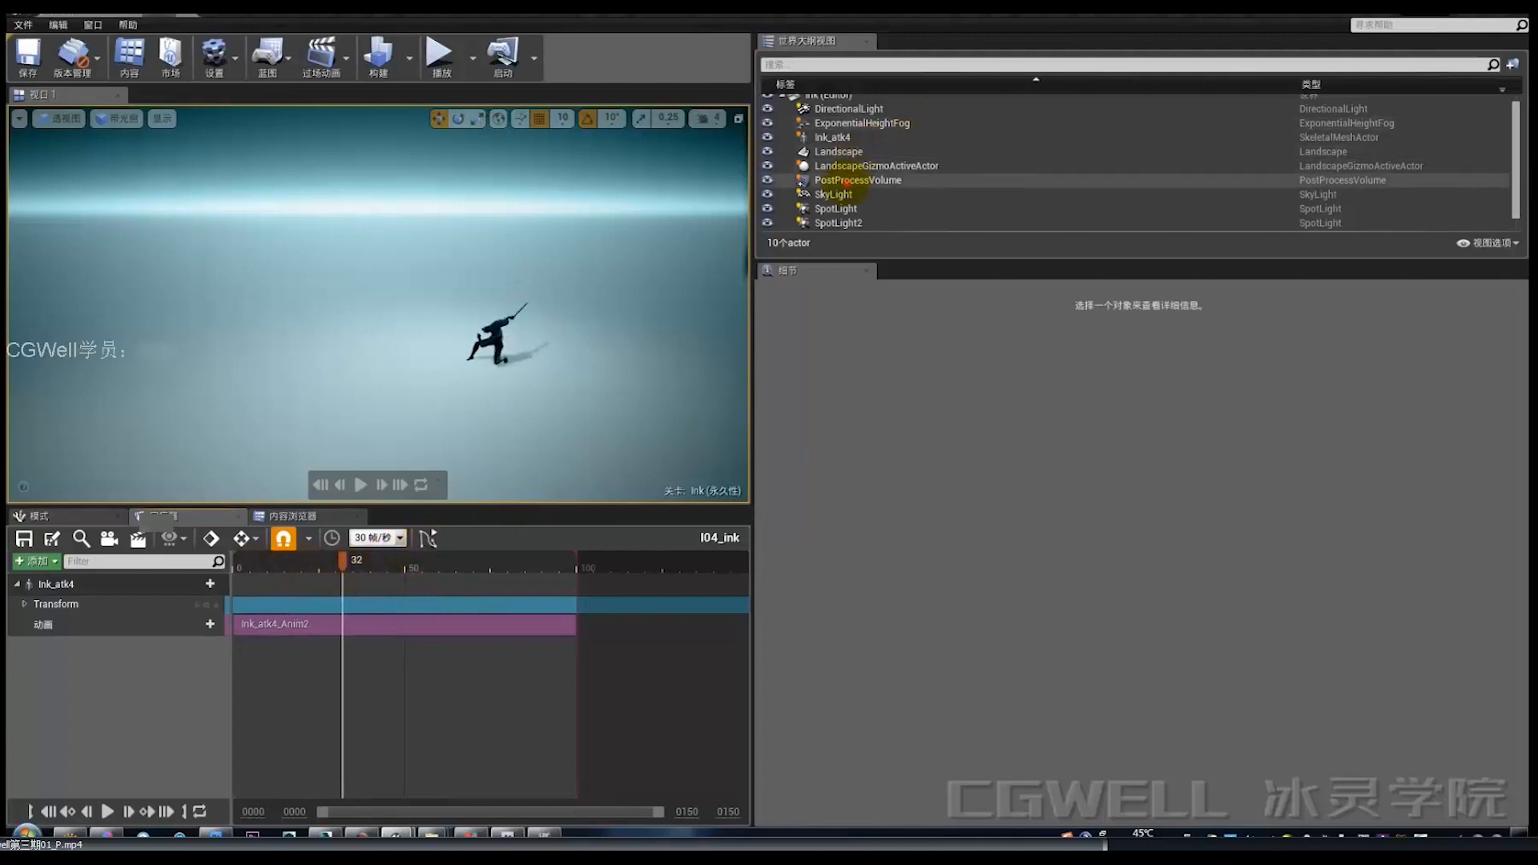
Enable the AA Method override in the PostProcessVolume's Misc settings and set it to None.
left_click(847, 181)
left_click_drag(1510, 424, 1511, 721)
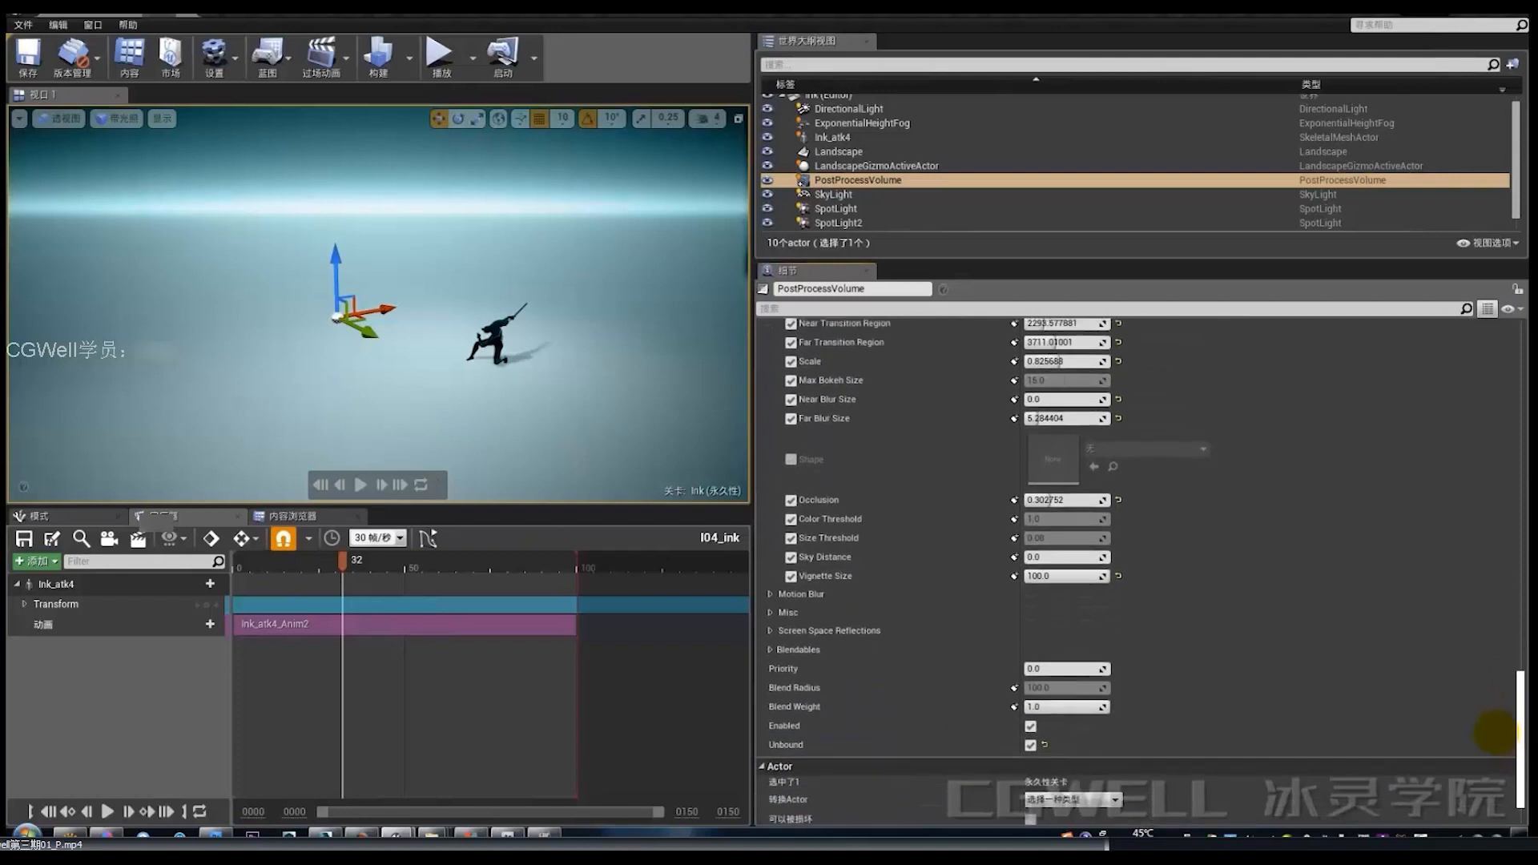
left_click(771, 613)
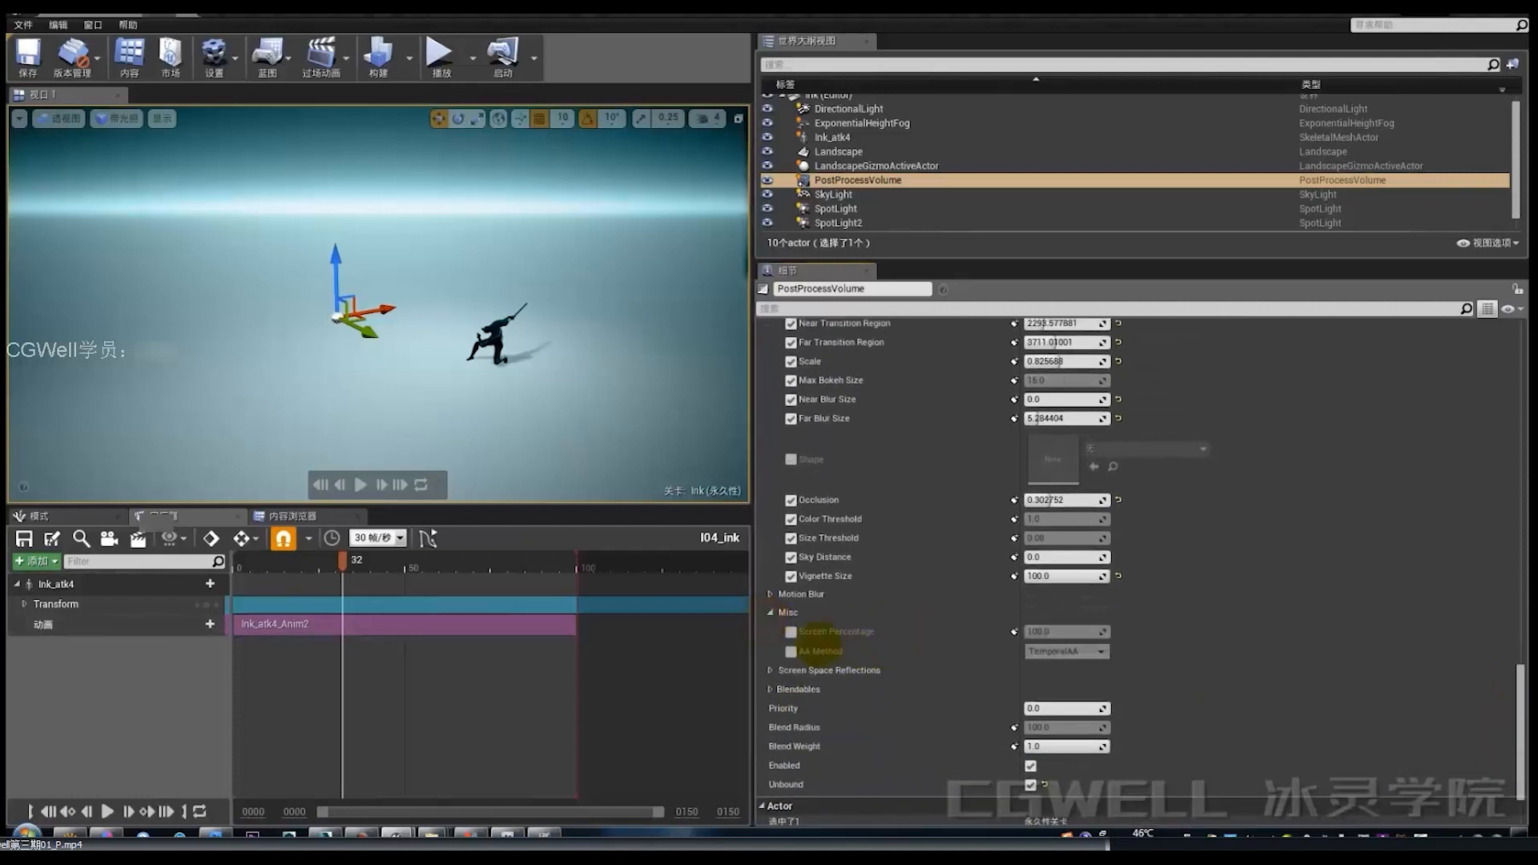
left_click(791, 651)
left_click(1065, 651)
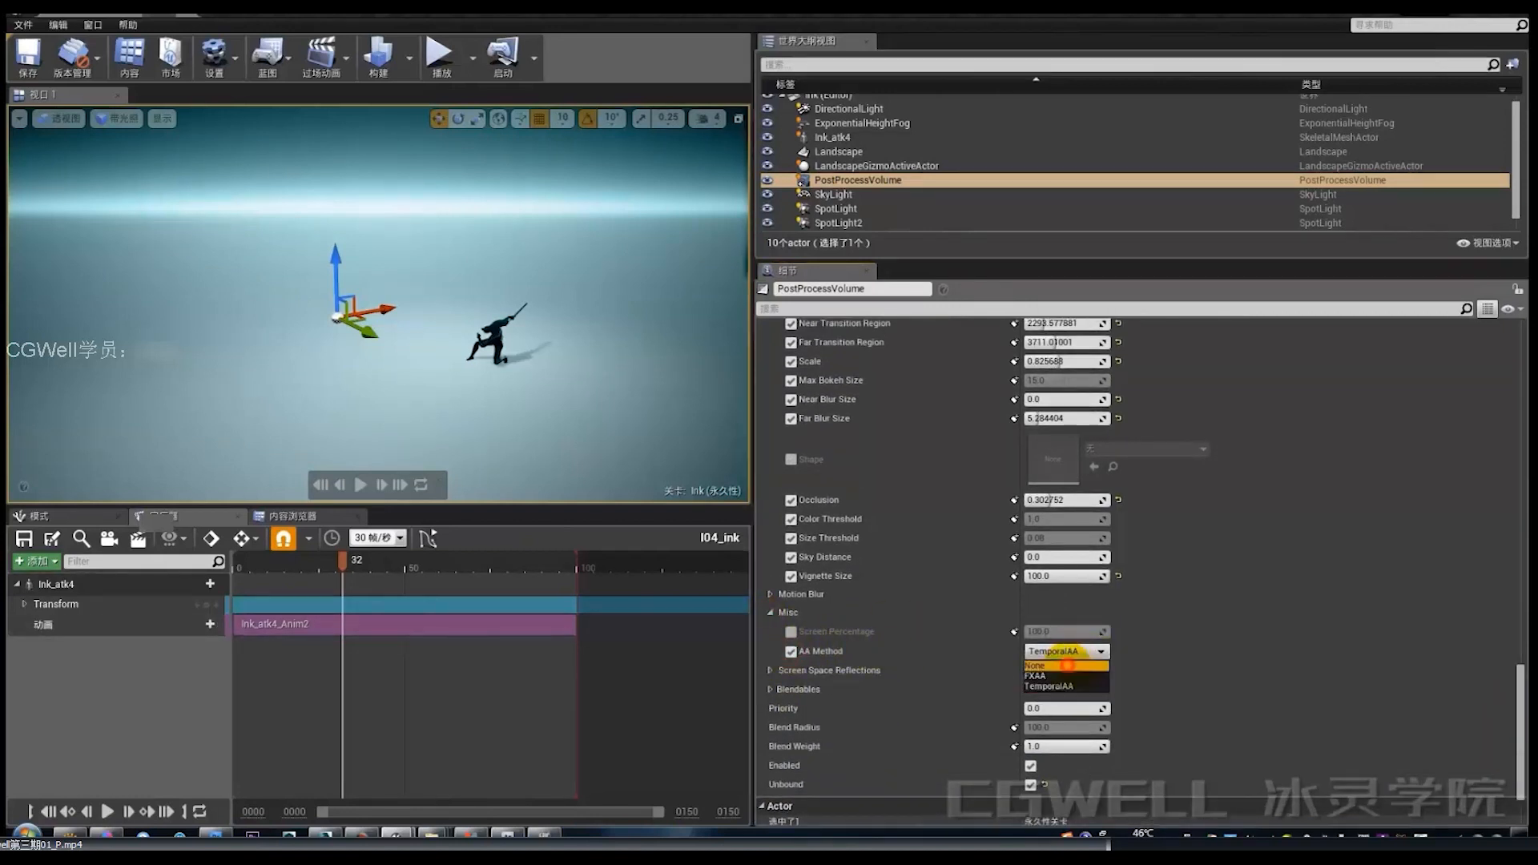
left_click(1046, 666)
Compare AA Method TemporalAA with None on the leaping character up close at frame 69, finishing with TemporalAA selected.
left_click_drag(317, 568, 470, 585)
right_click_drag(456, 133, 451, 71)
key("w")
key("s")
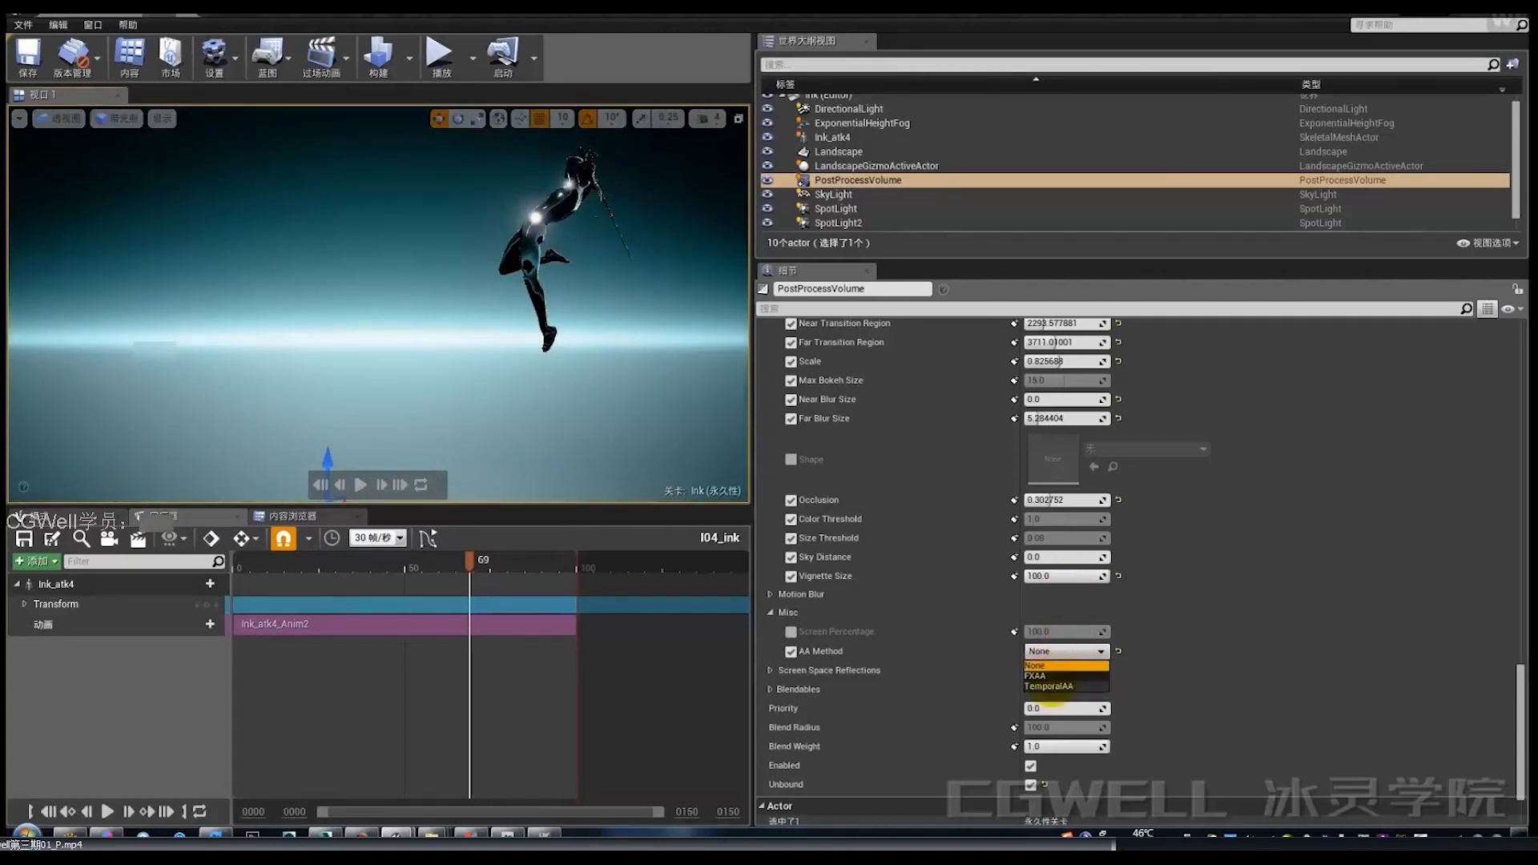
left_click(1049, 687)
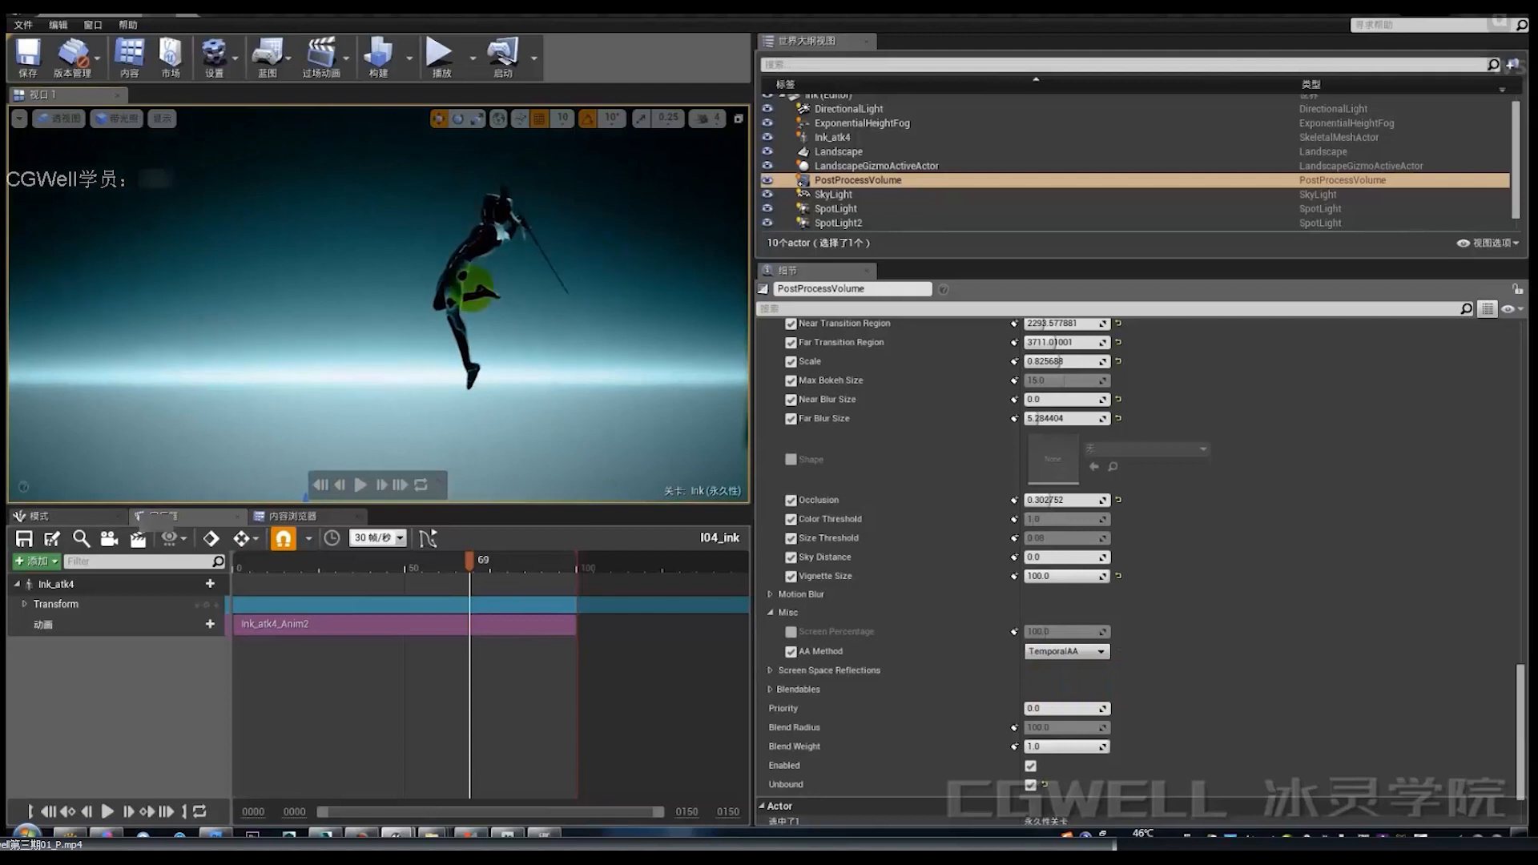
left_click(1068, 651)
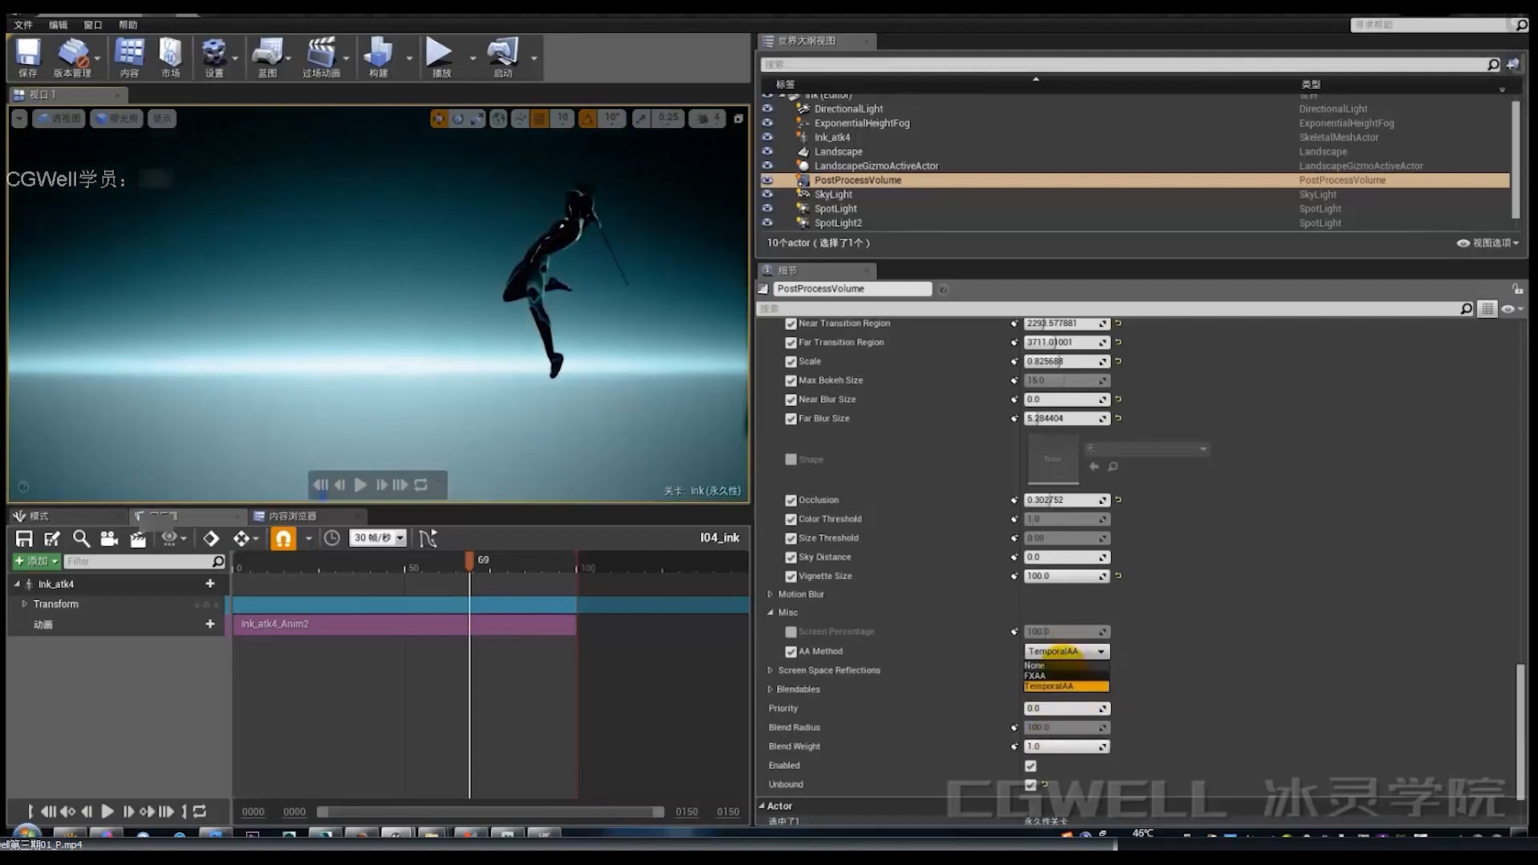
left_click(1056, 670)
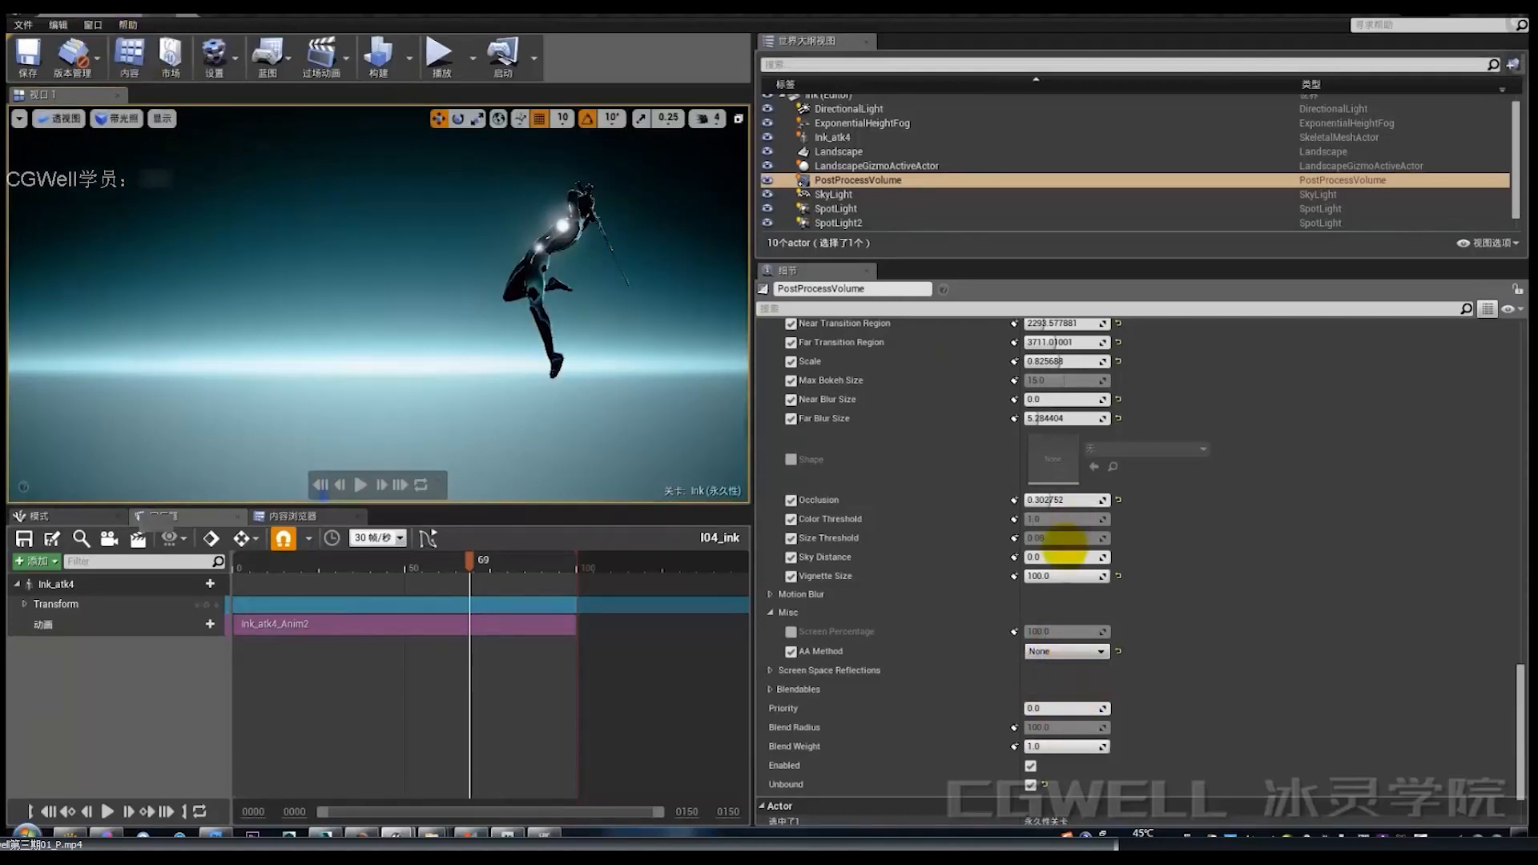
left_click(1068, 652)
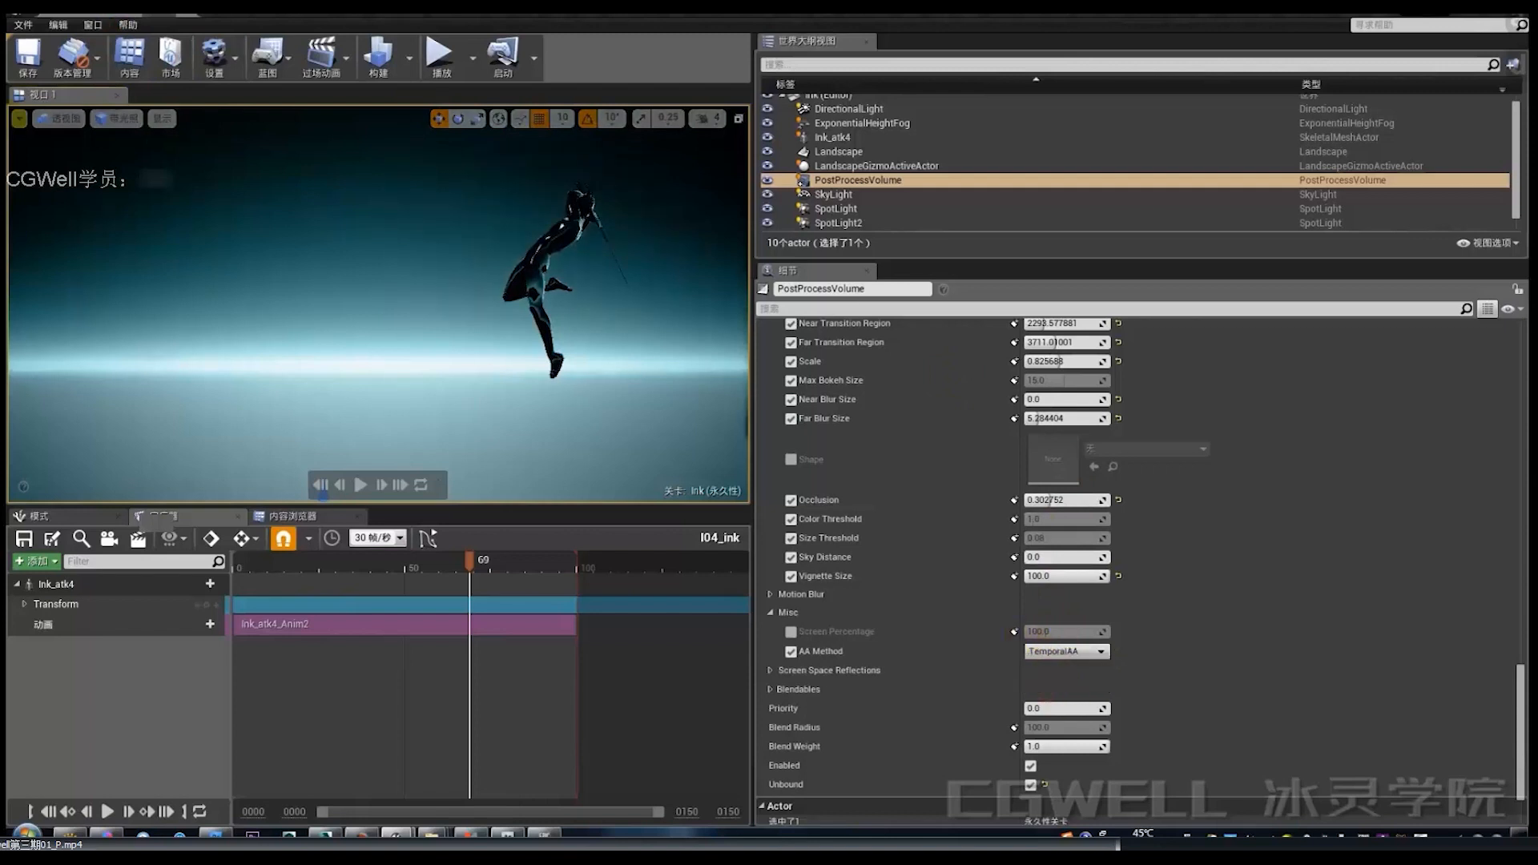
Look through the Project Settings categories for the anti-aliasing options and close the settings.
left_click(57, 25)
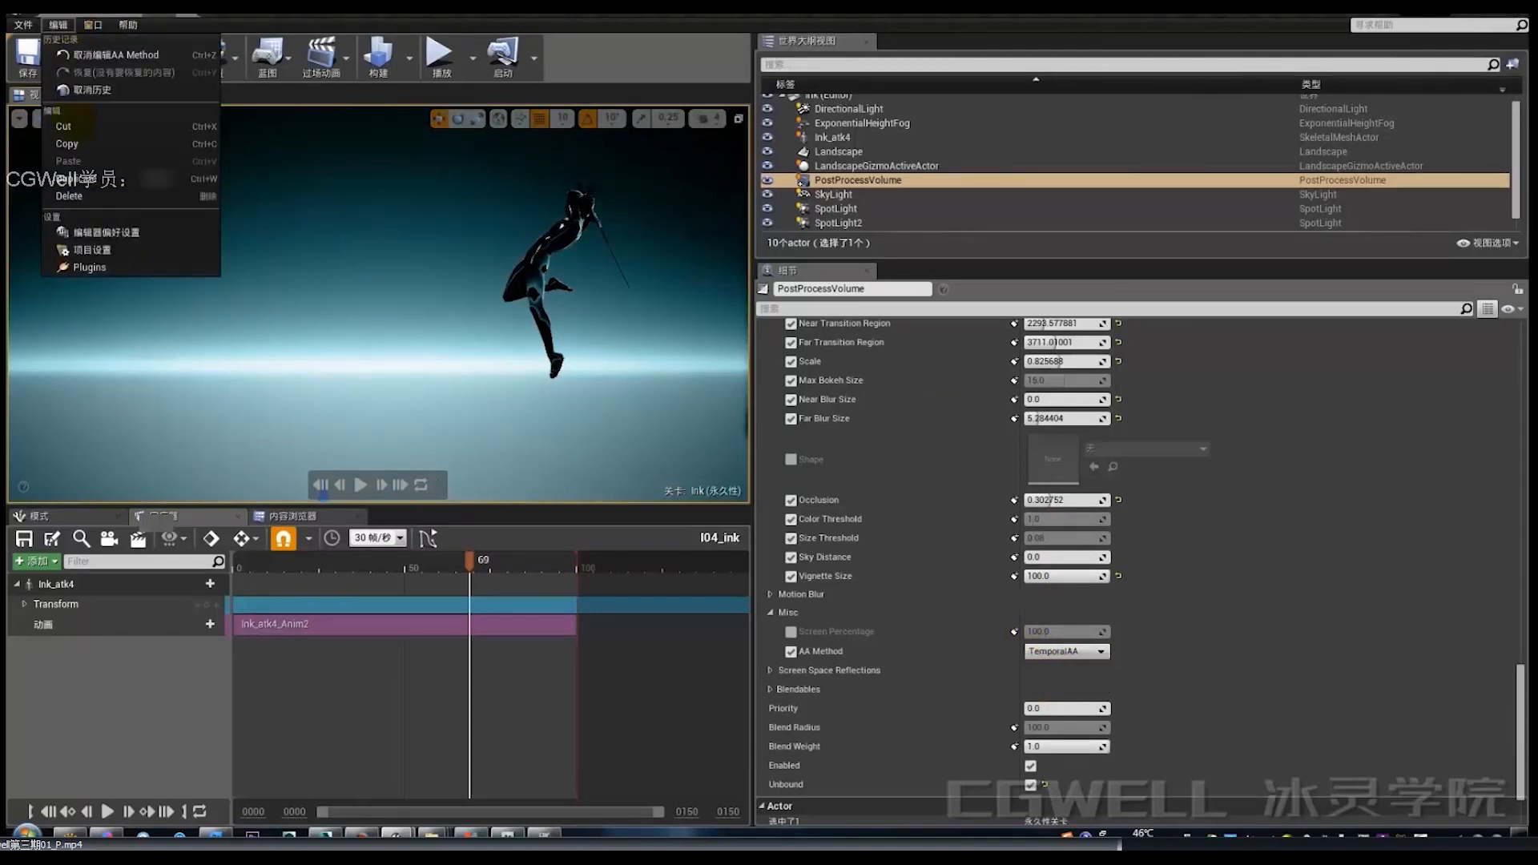
left_click(89, 249)
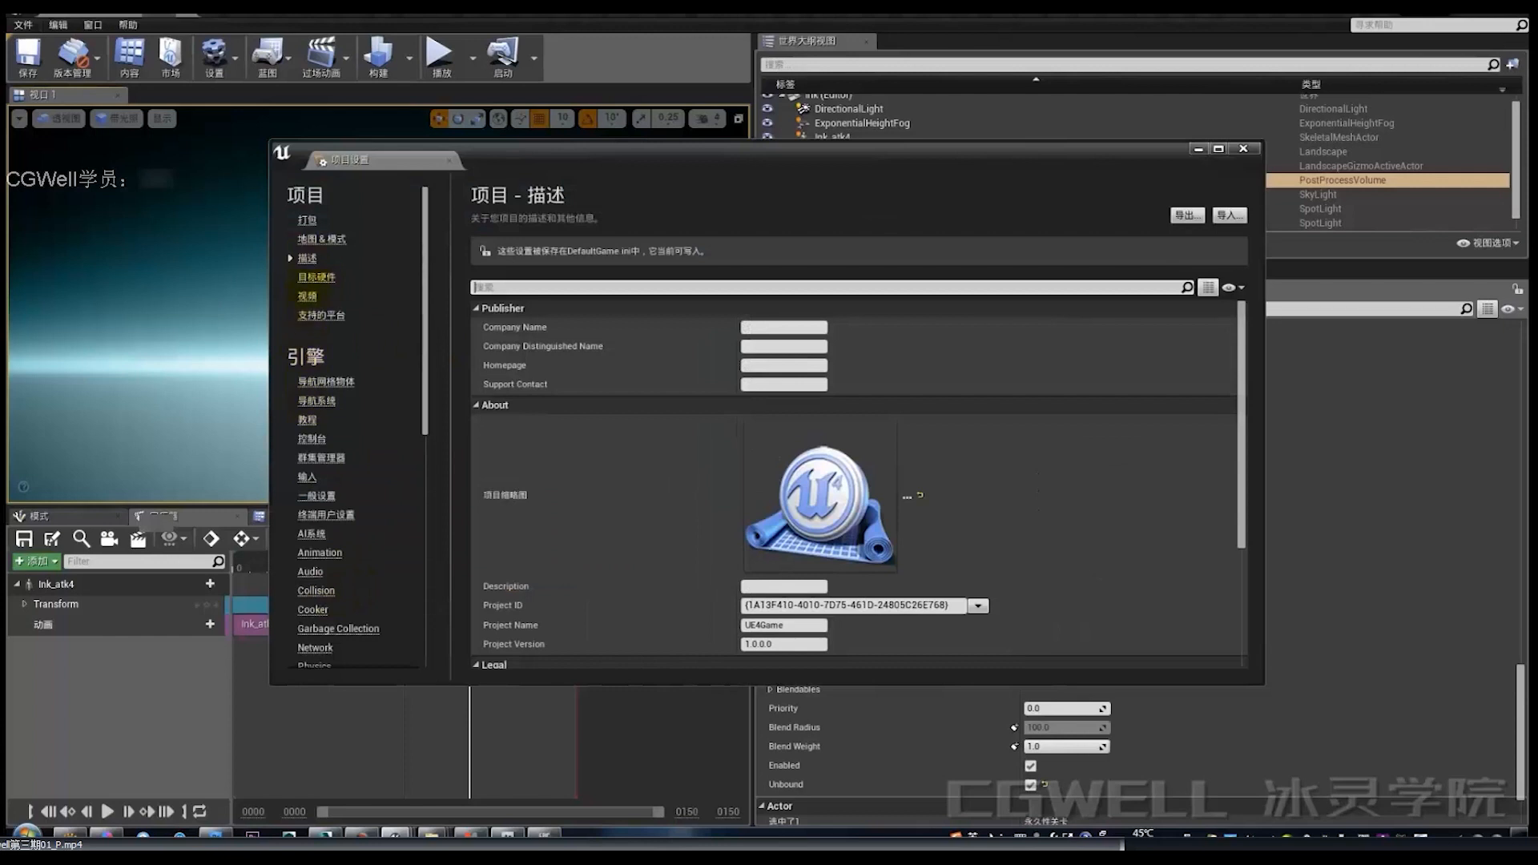
scroll(337, 282, "down", 8)
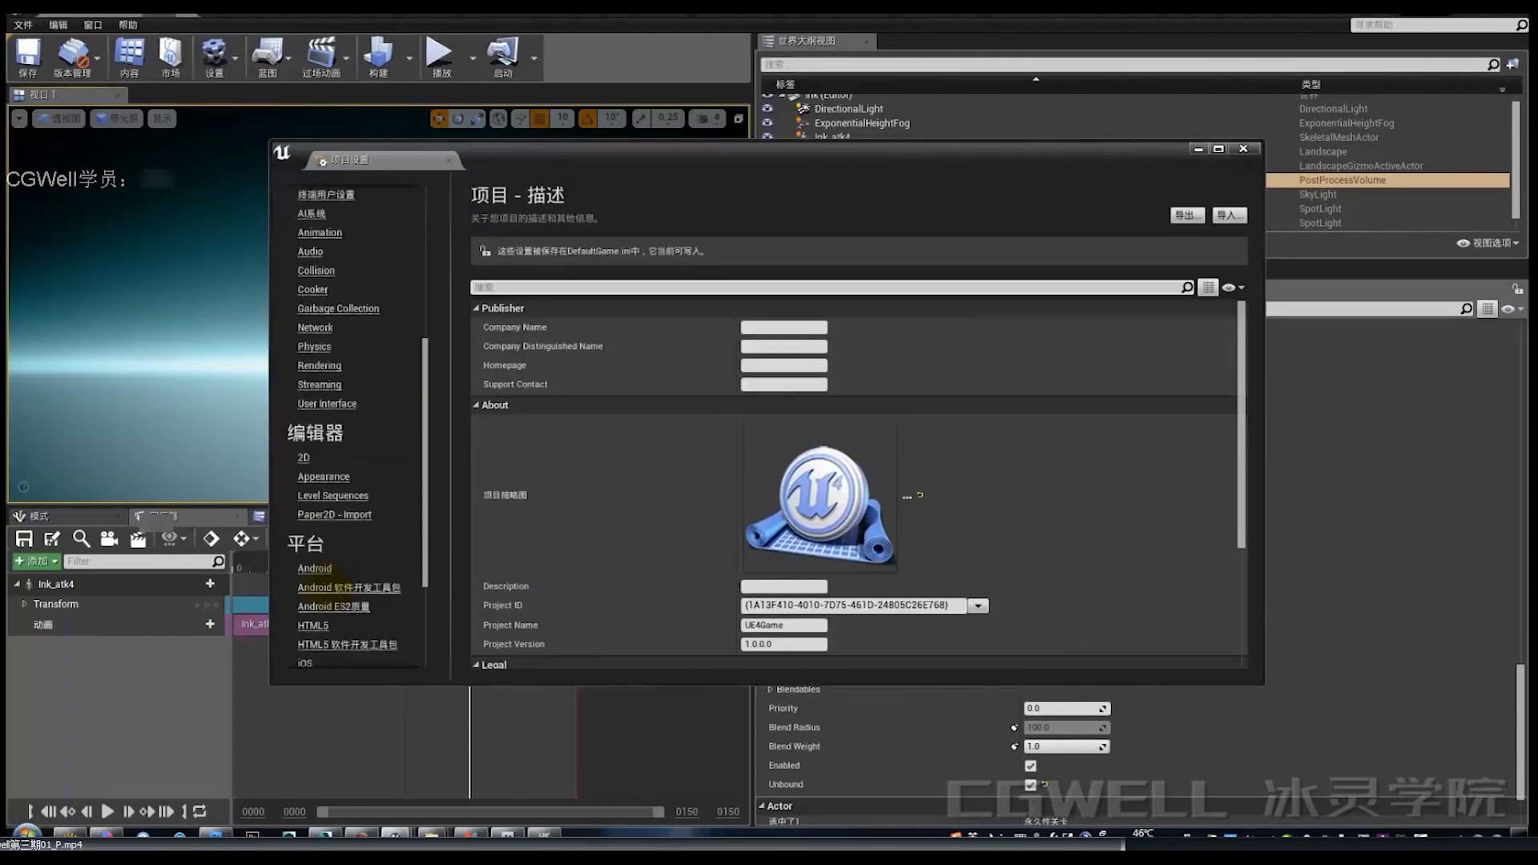
scroll(357, 424, "up", 8)
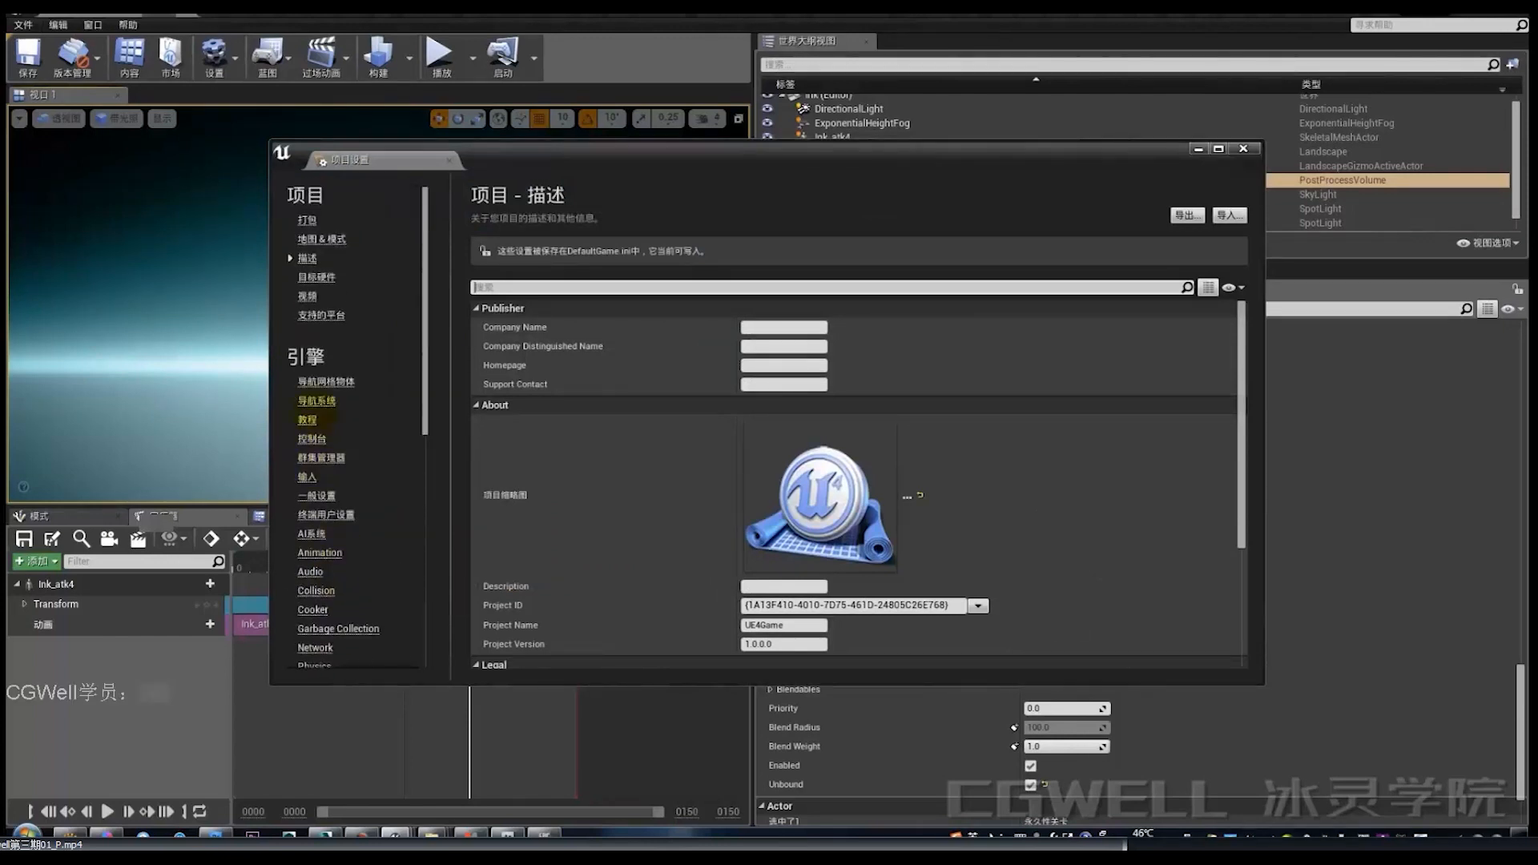
scroll(316, 410, "down", 3)
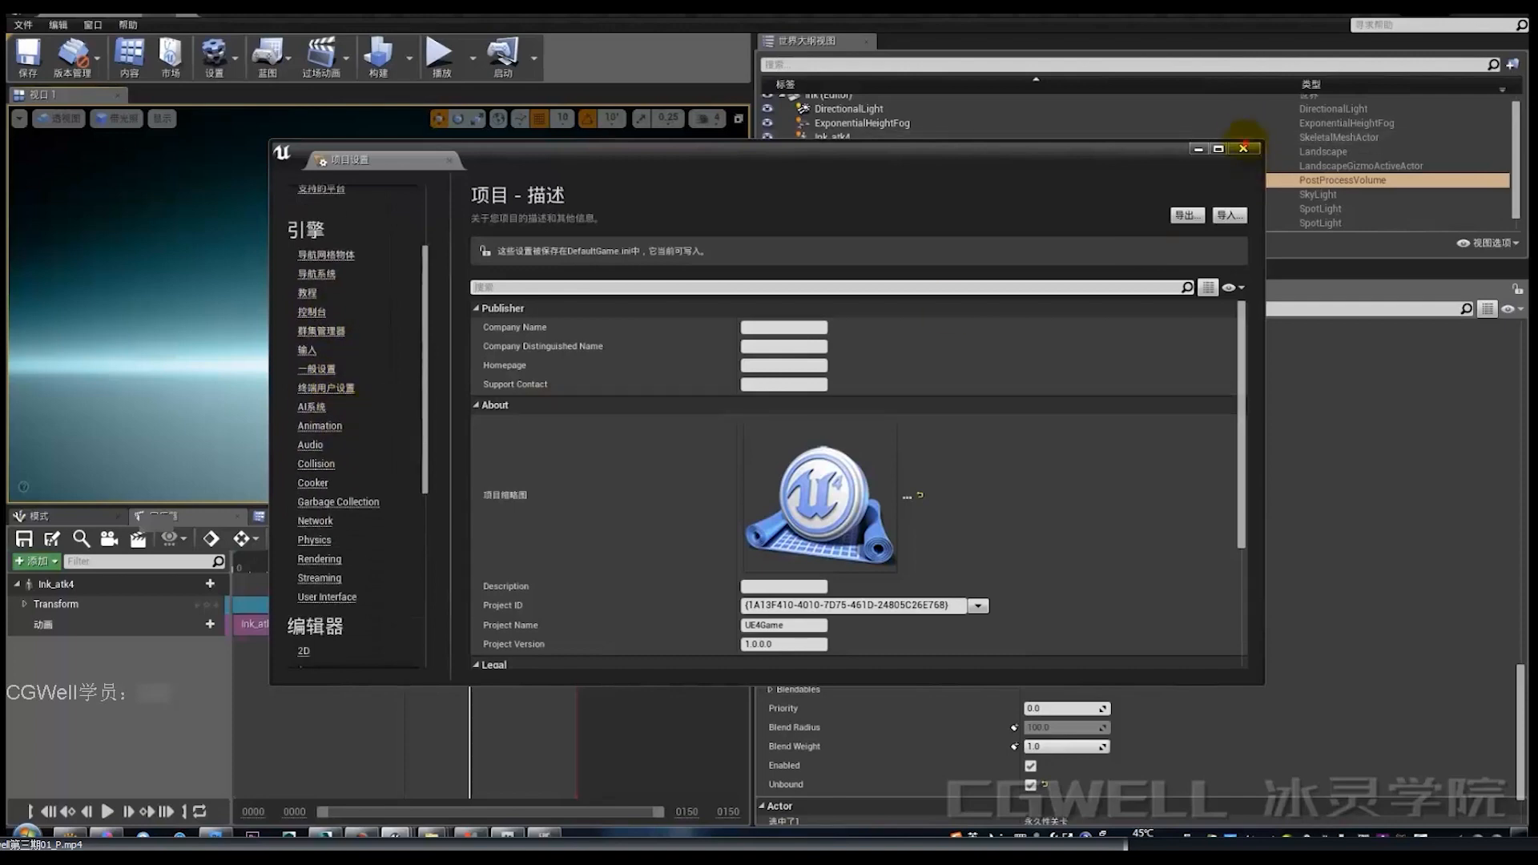
left_click(1244, 149)
Look through the Editor Preferences categories for the anti-aliasing options and close the preferences.
left_click(58, 24)
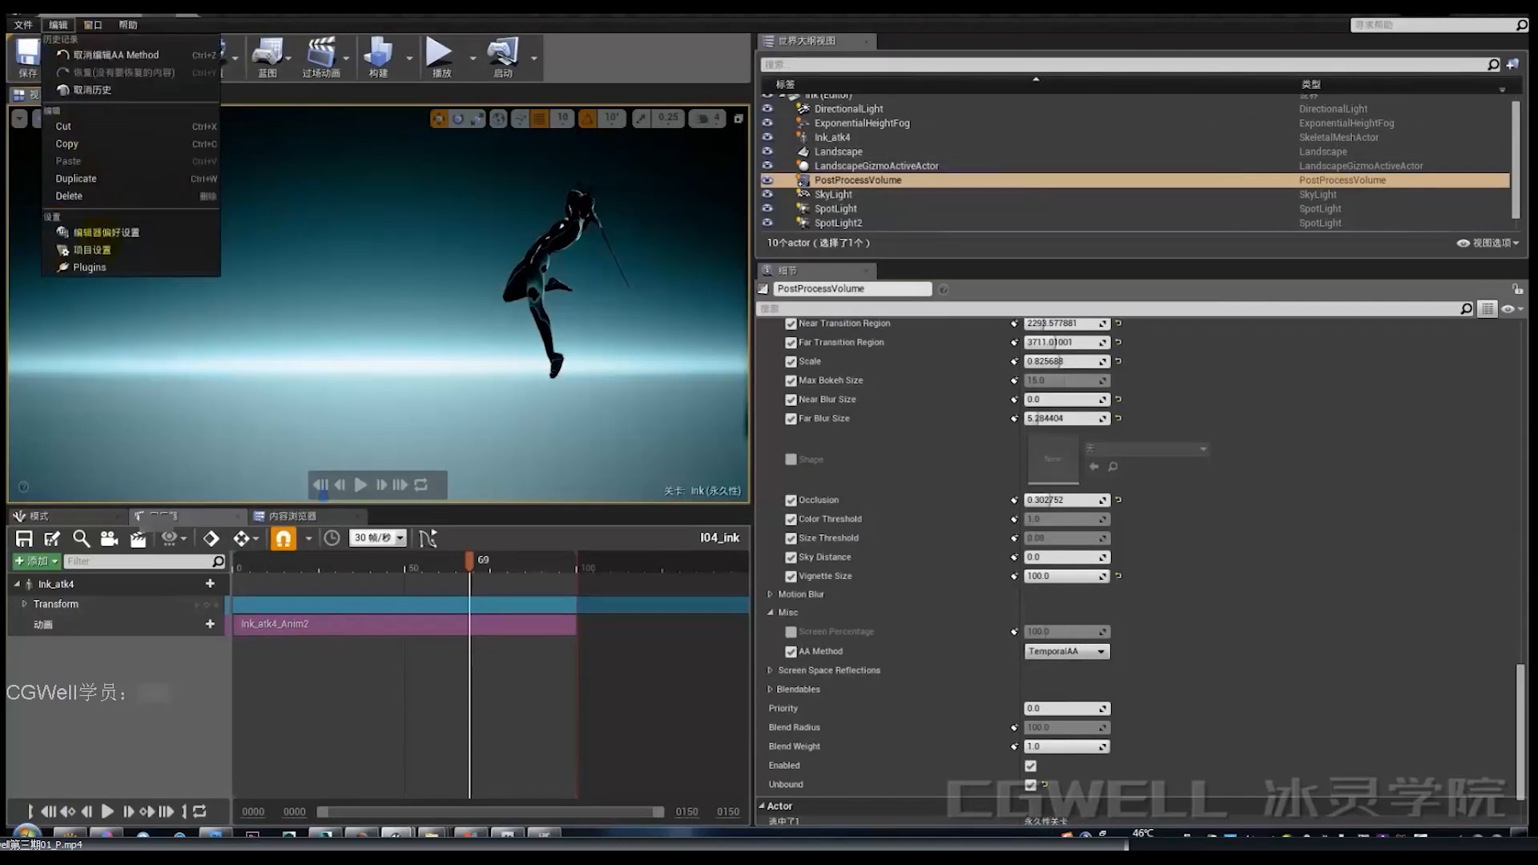
left_click(104, 232)
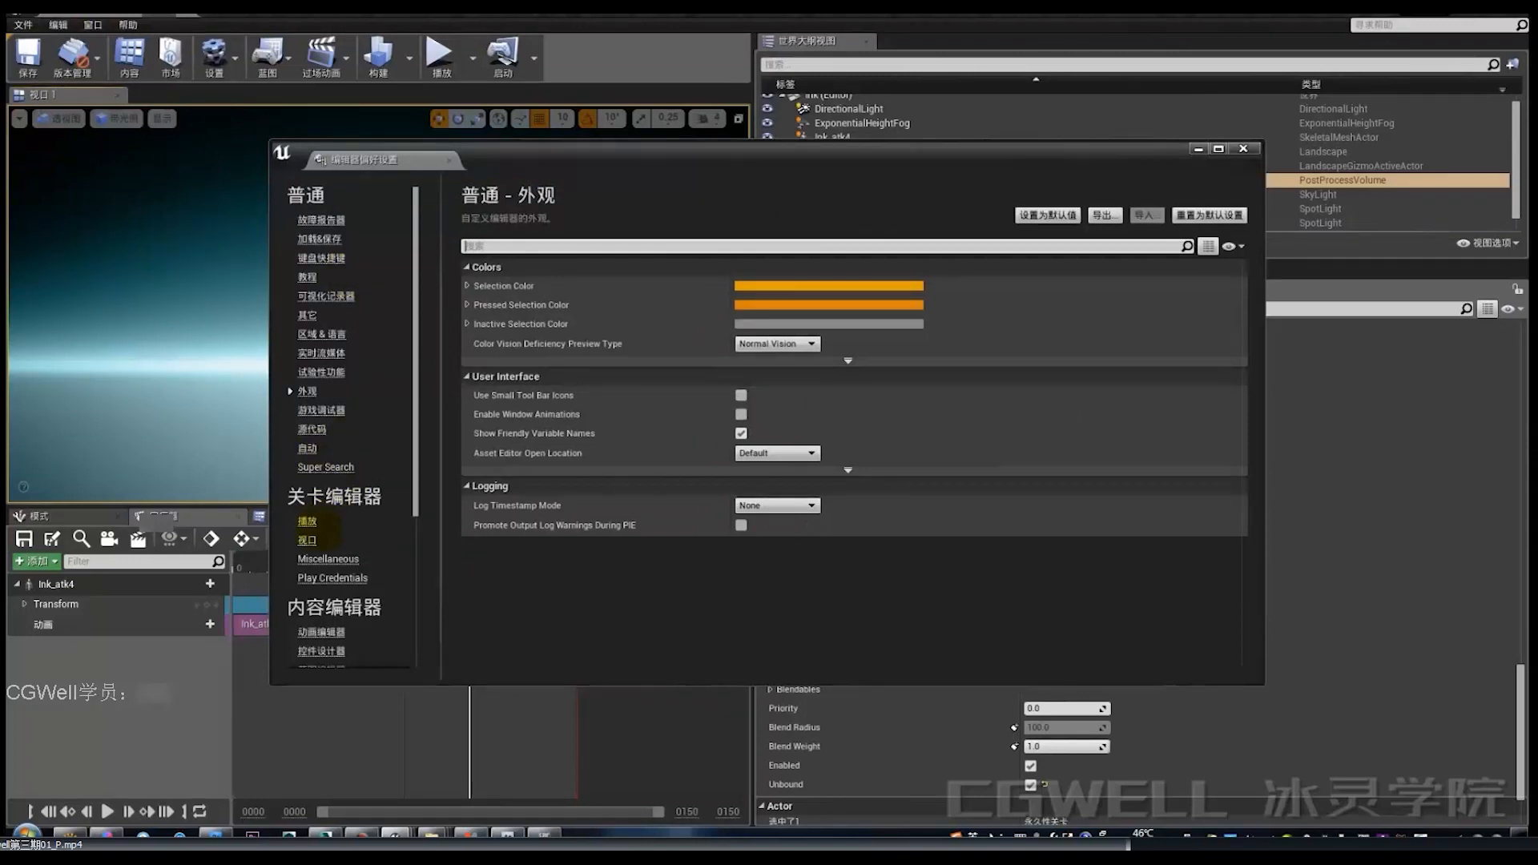
scroll(320, 531, "down", 2)
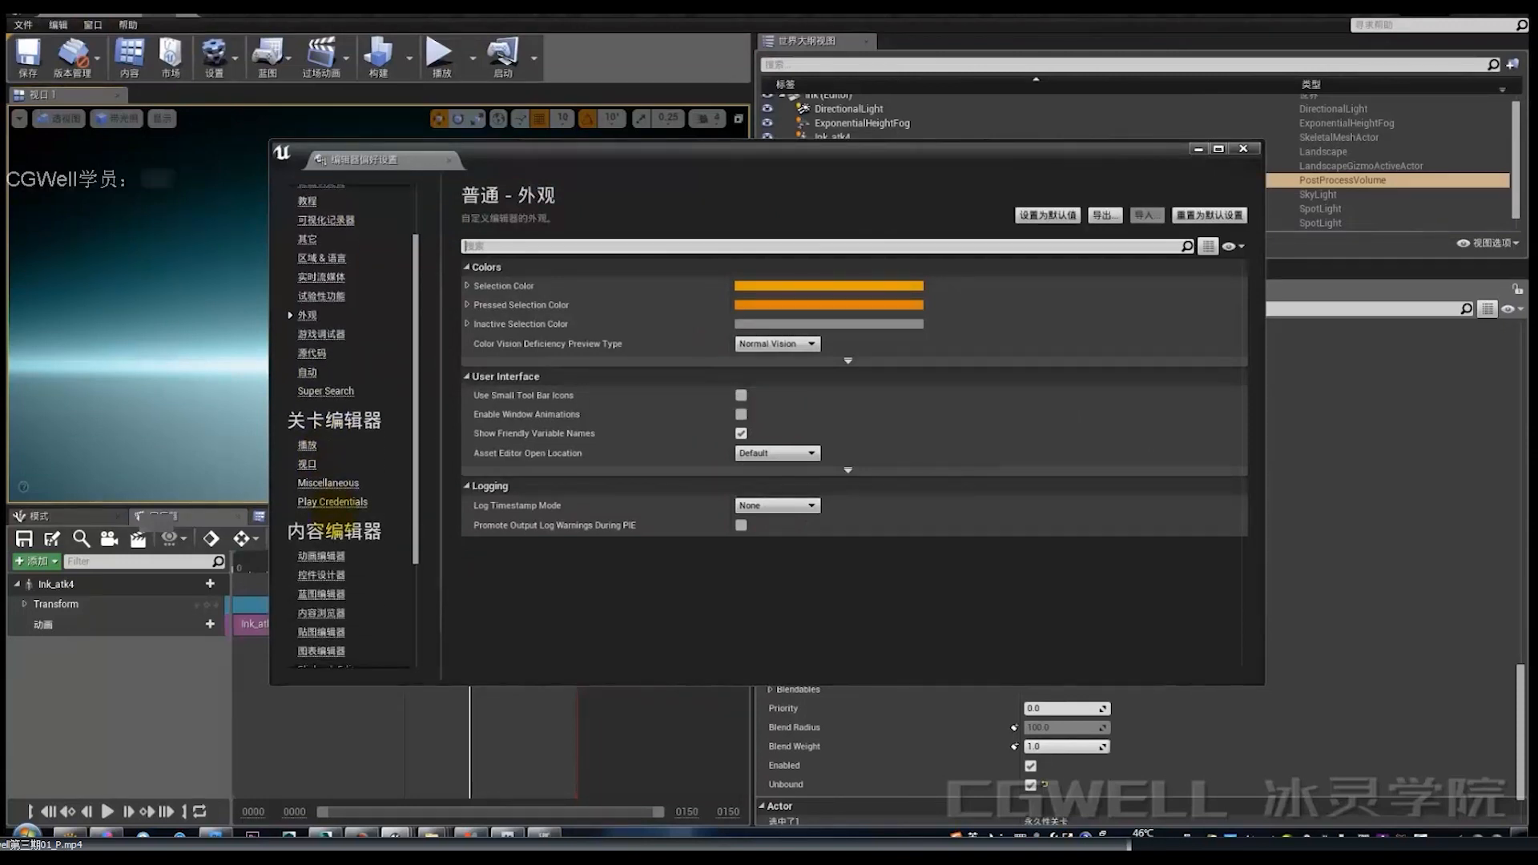
scroll(337, 512, "up", 2)
scroll(338, 497, "down", 6)
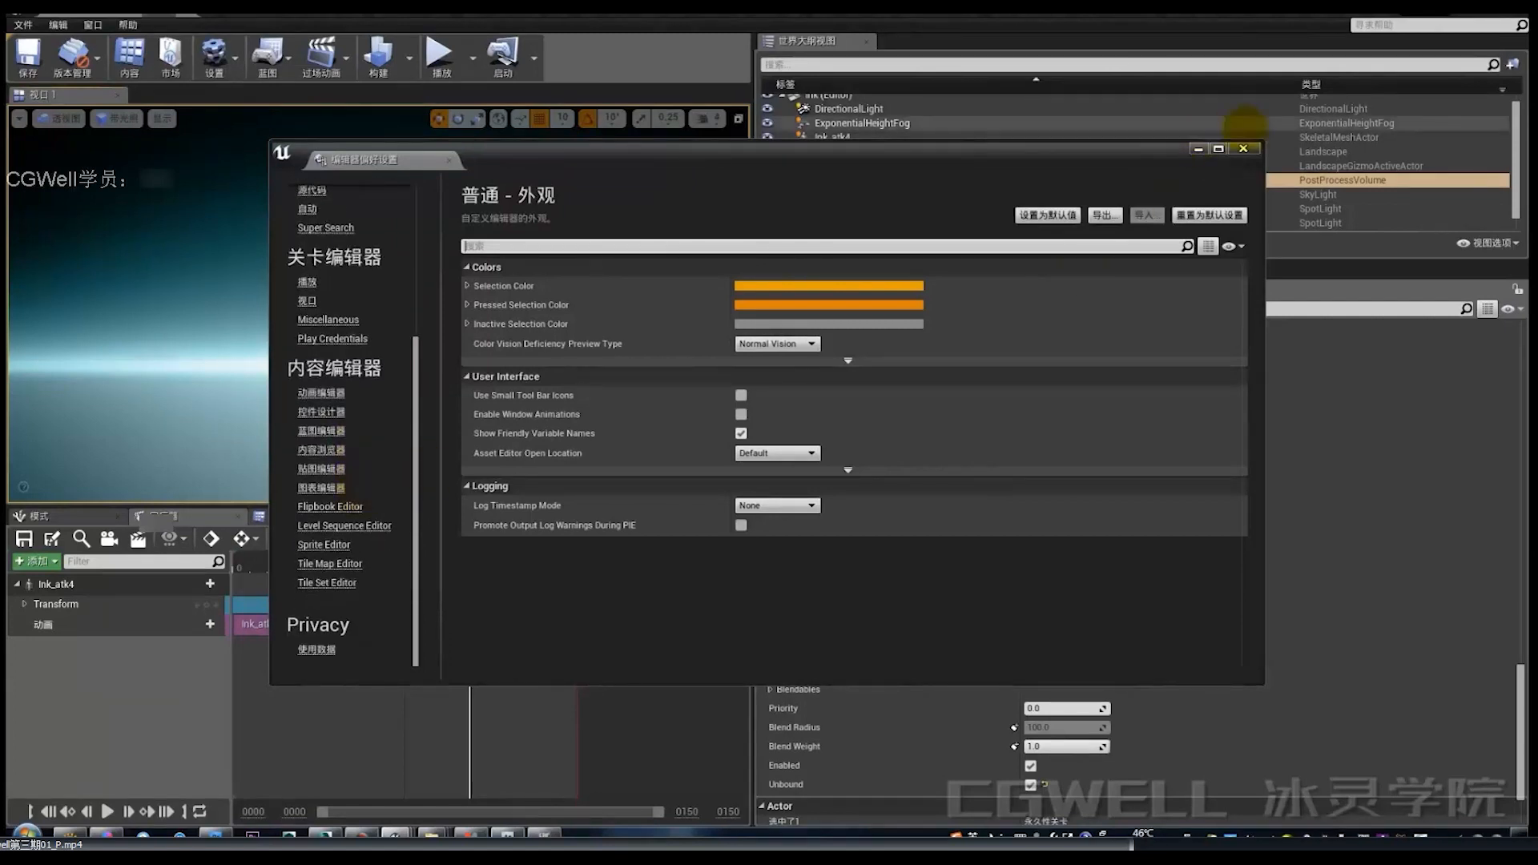
left_click(1244, 148)
Open the Project Settings and bring up the engine's Rendering category.
left_click(93, 25)
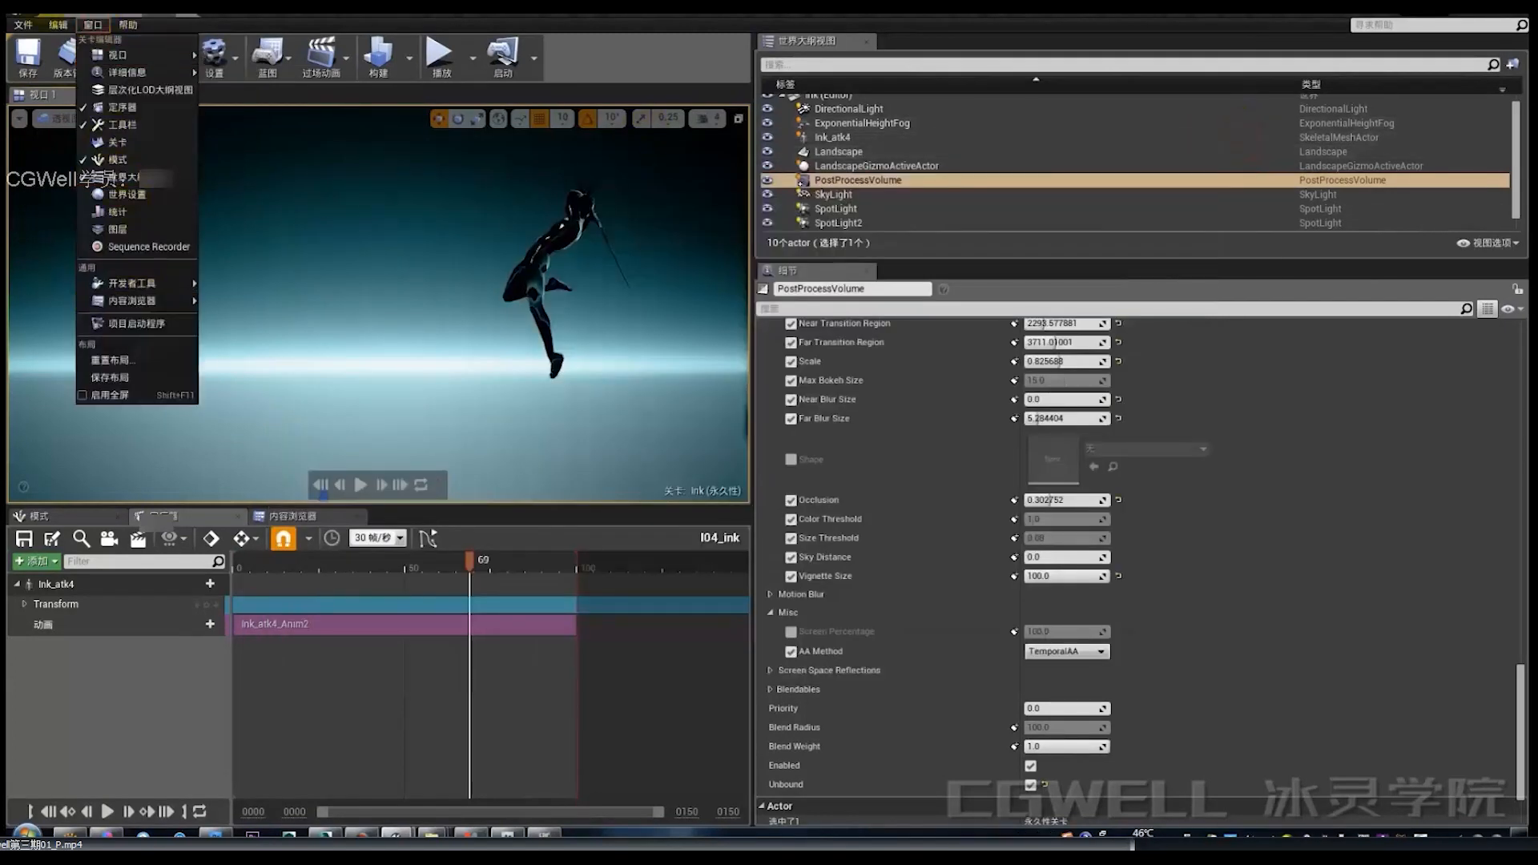
left_click(58, 25)
left_click(94, 251)
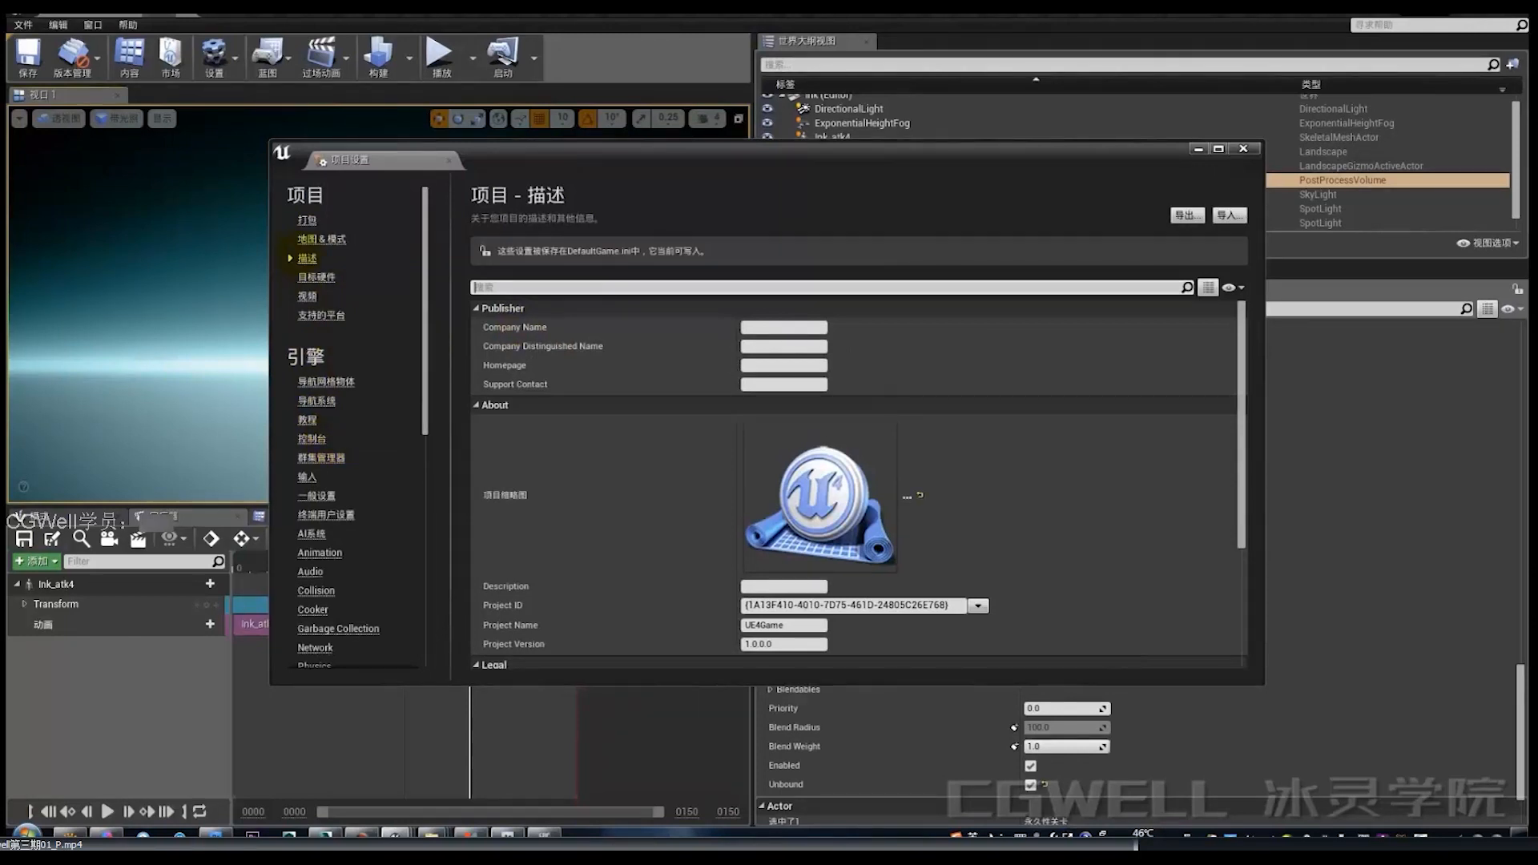
left_click(289, 253)
left_click(307, 296)
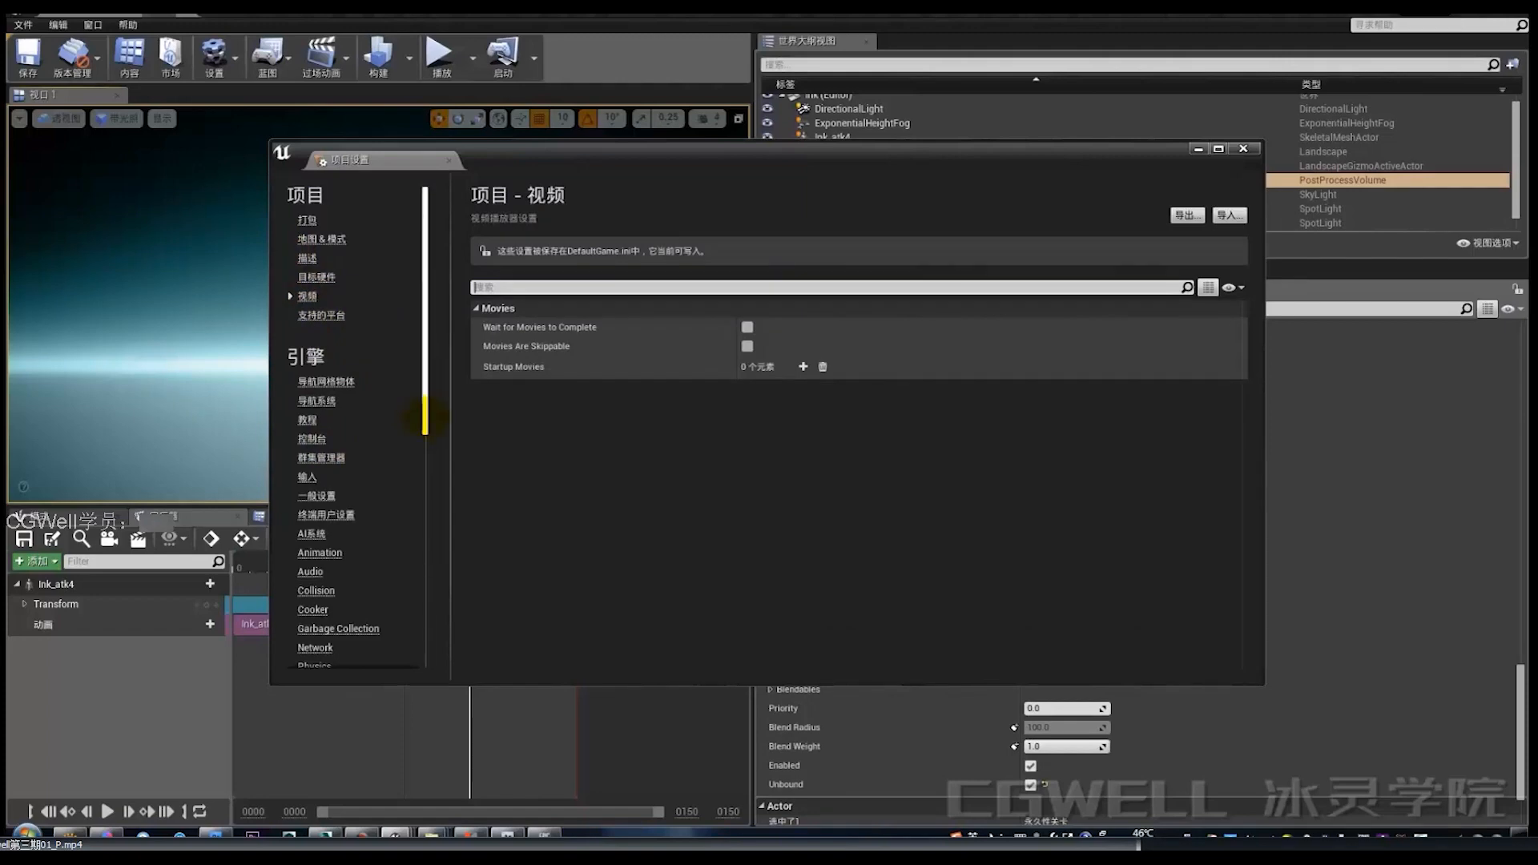
left_click_drag(425, 417, 425, 465)
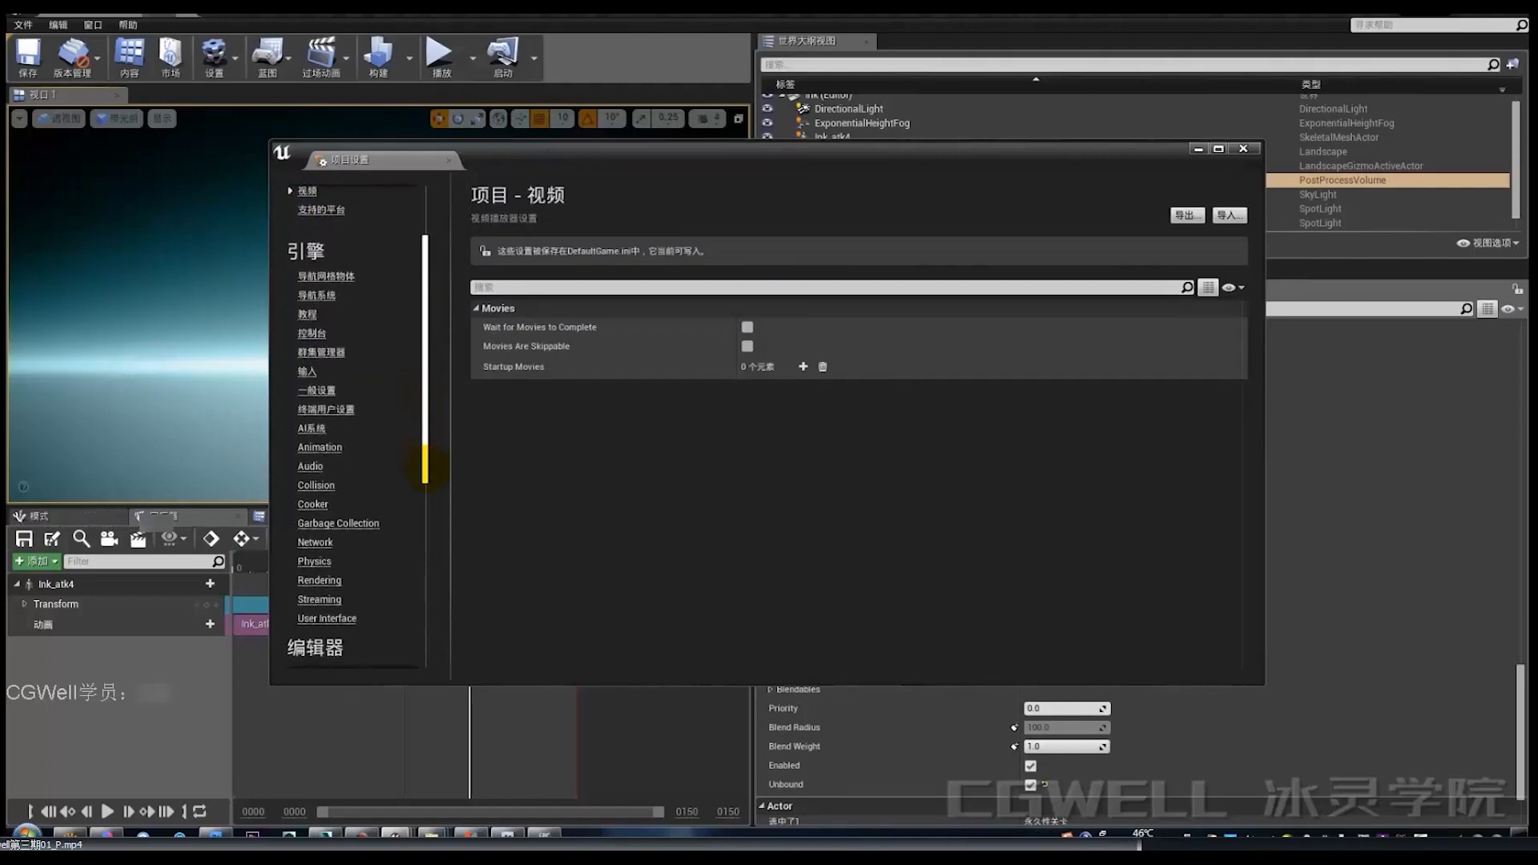
left_click(319, 610)
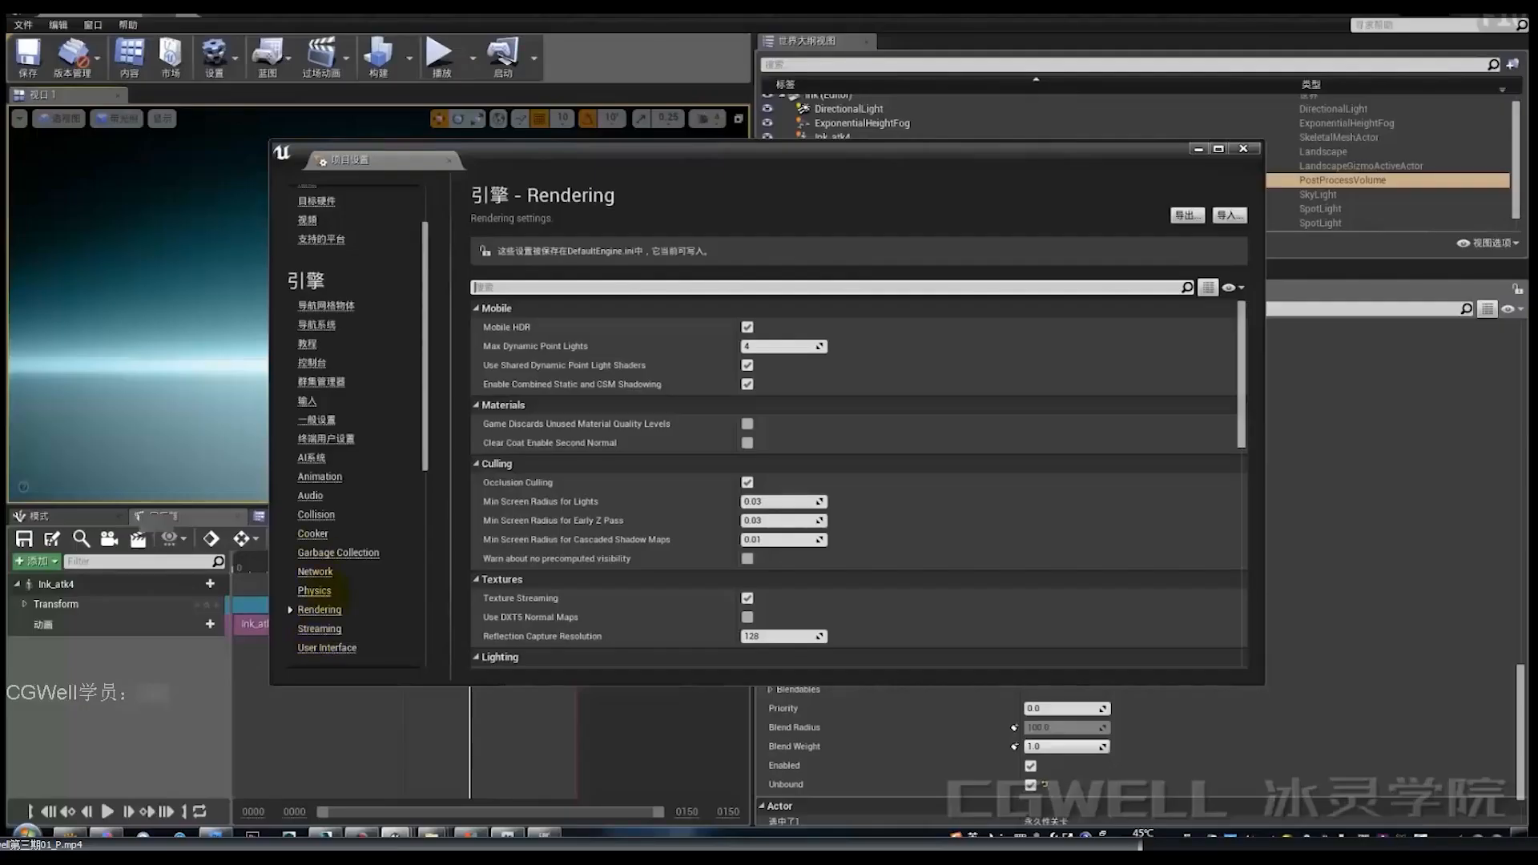
Examine the Anti-Aliasing Method choices in the Default Postprocessing Settings of the Rendering category, and close the Project Settings.
scroll(333, 593, "down", 1)
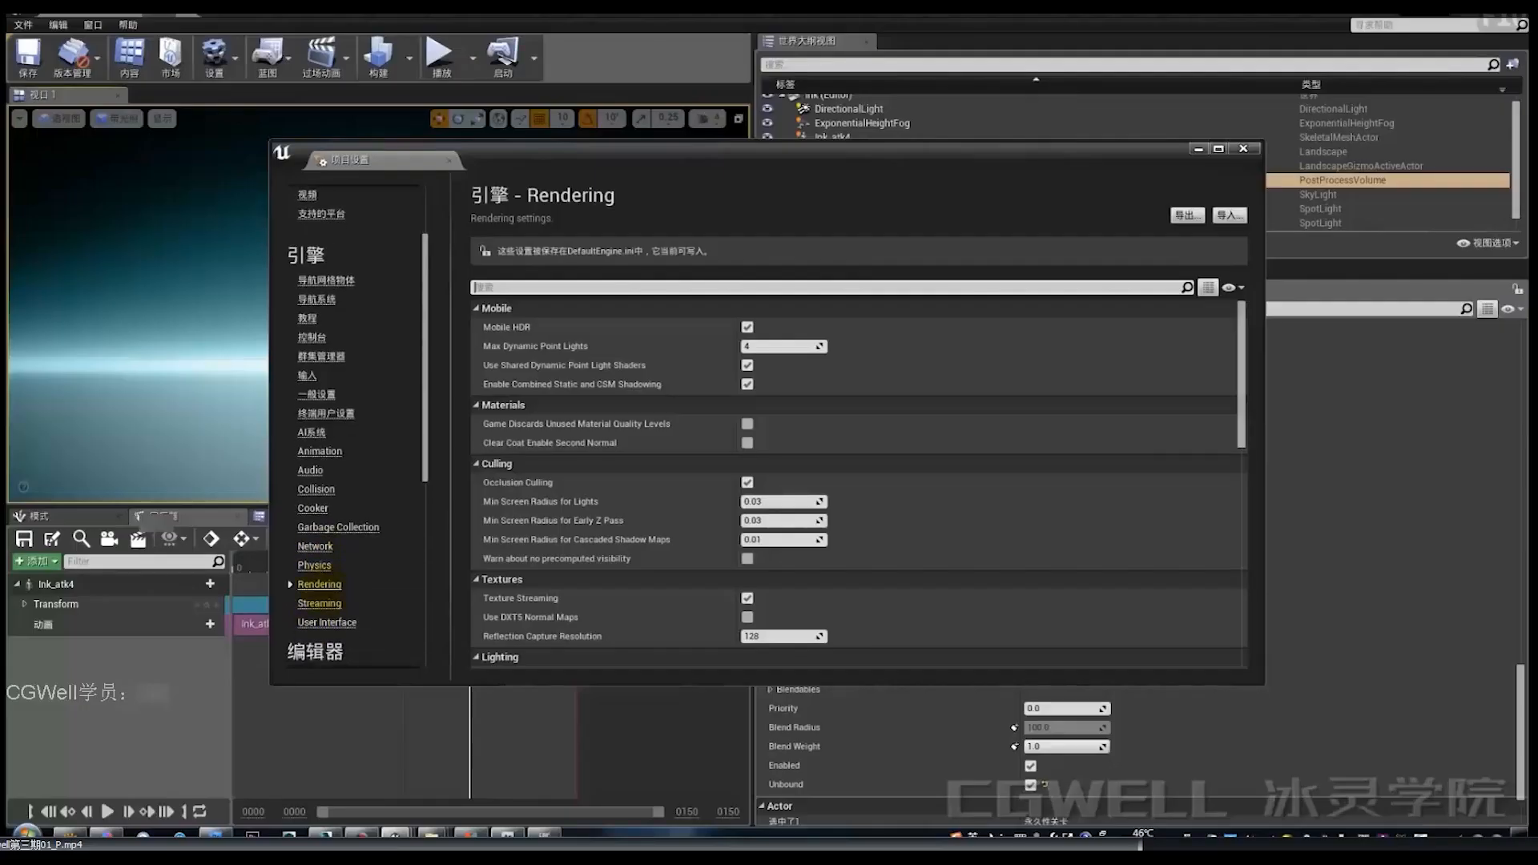
scroll(335, 599, "down", 3)
scroll(745, 526, "down", 5)
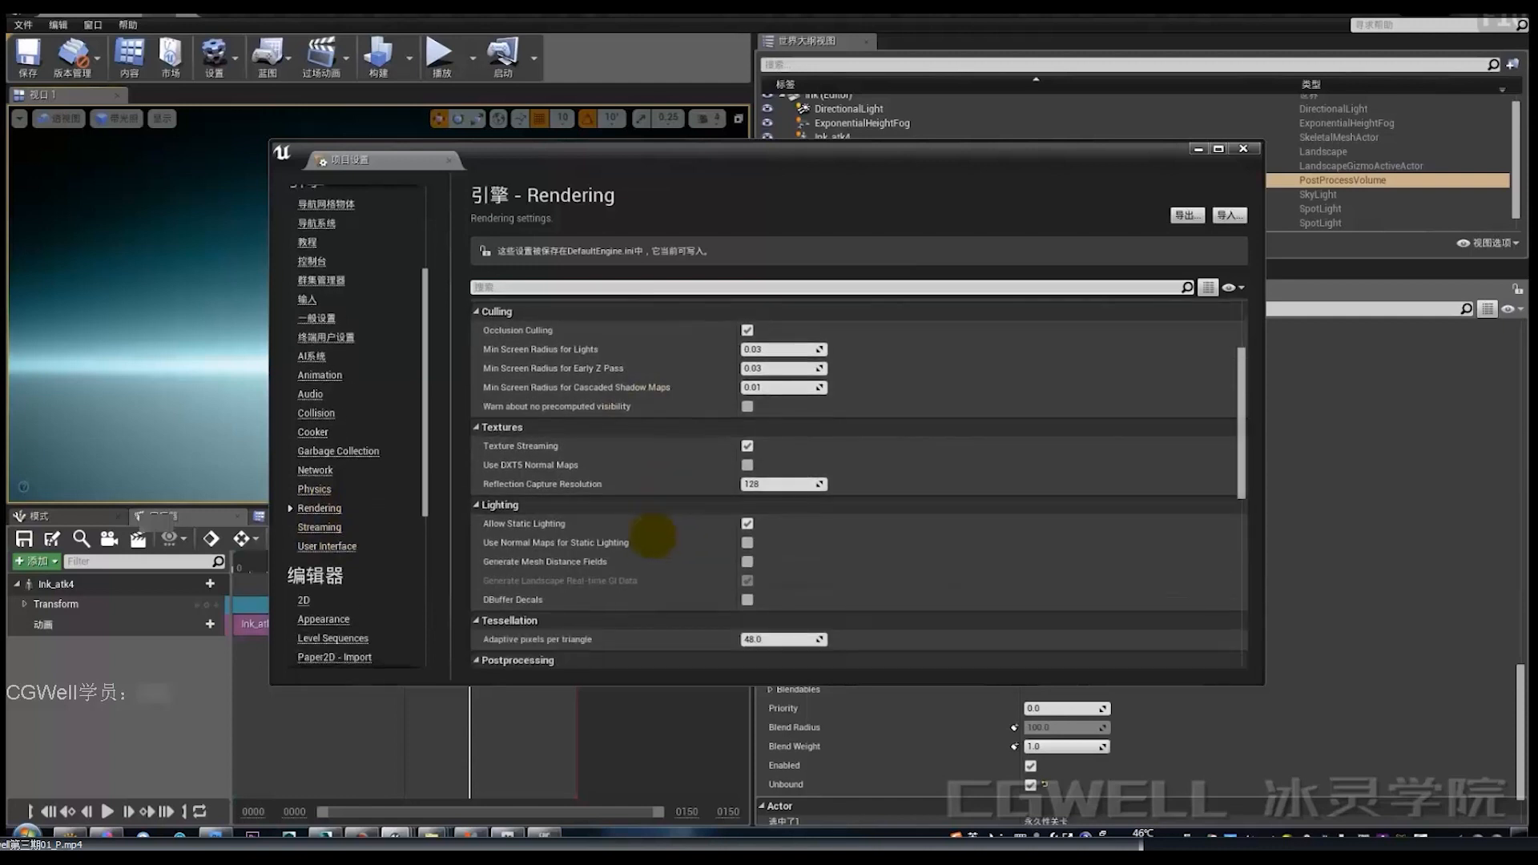
scroll(513, 536, "down", 2)
scroll(577, 545, "down", 1)
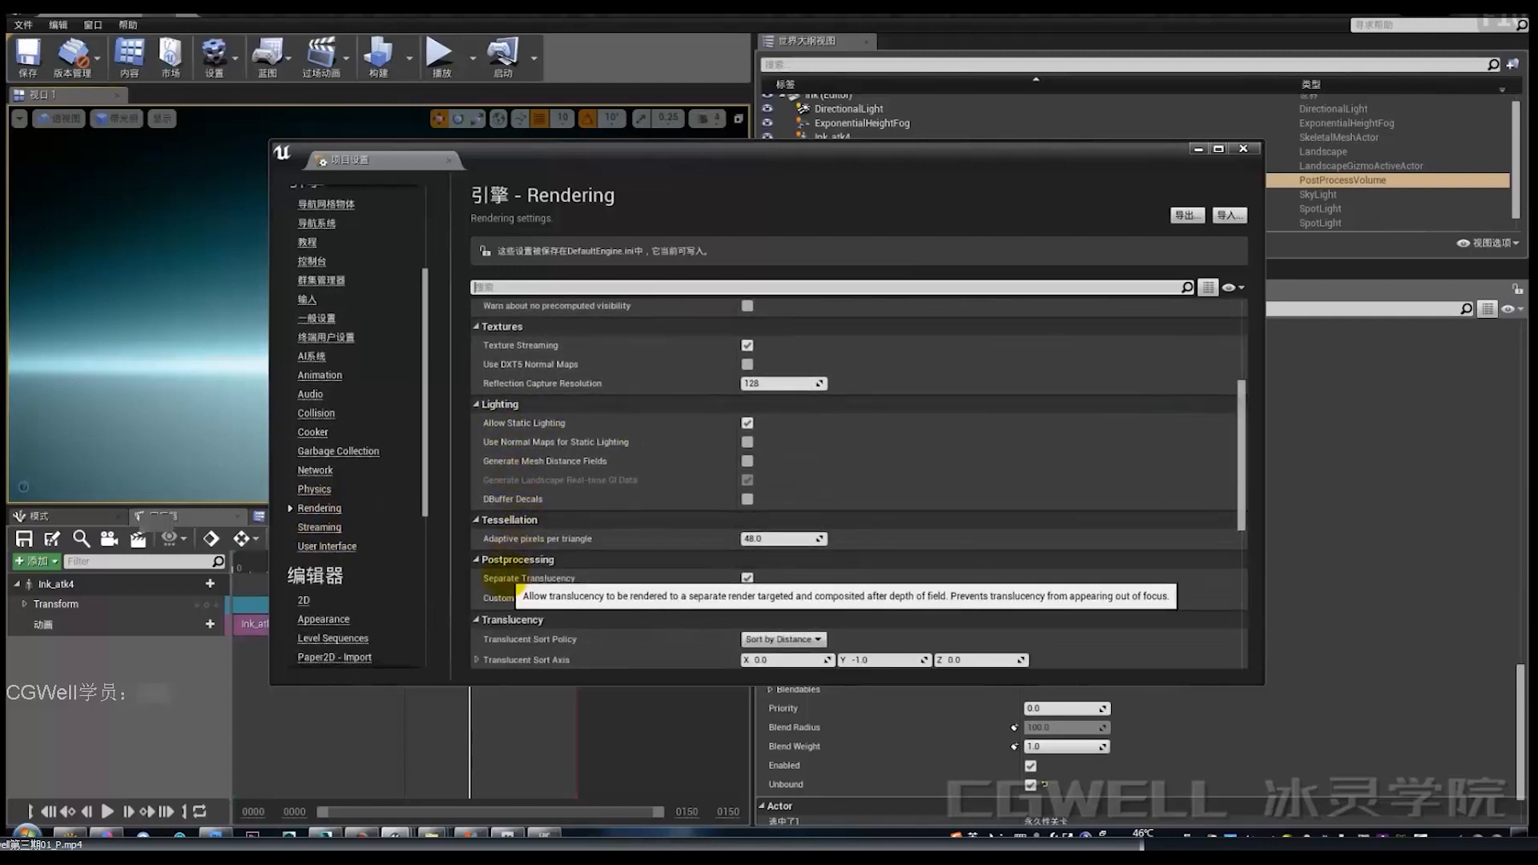
scroll(745, 552, "down", 8)
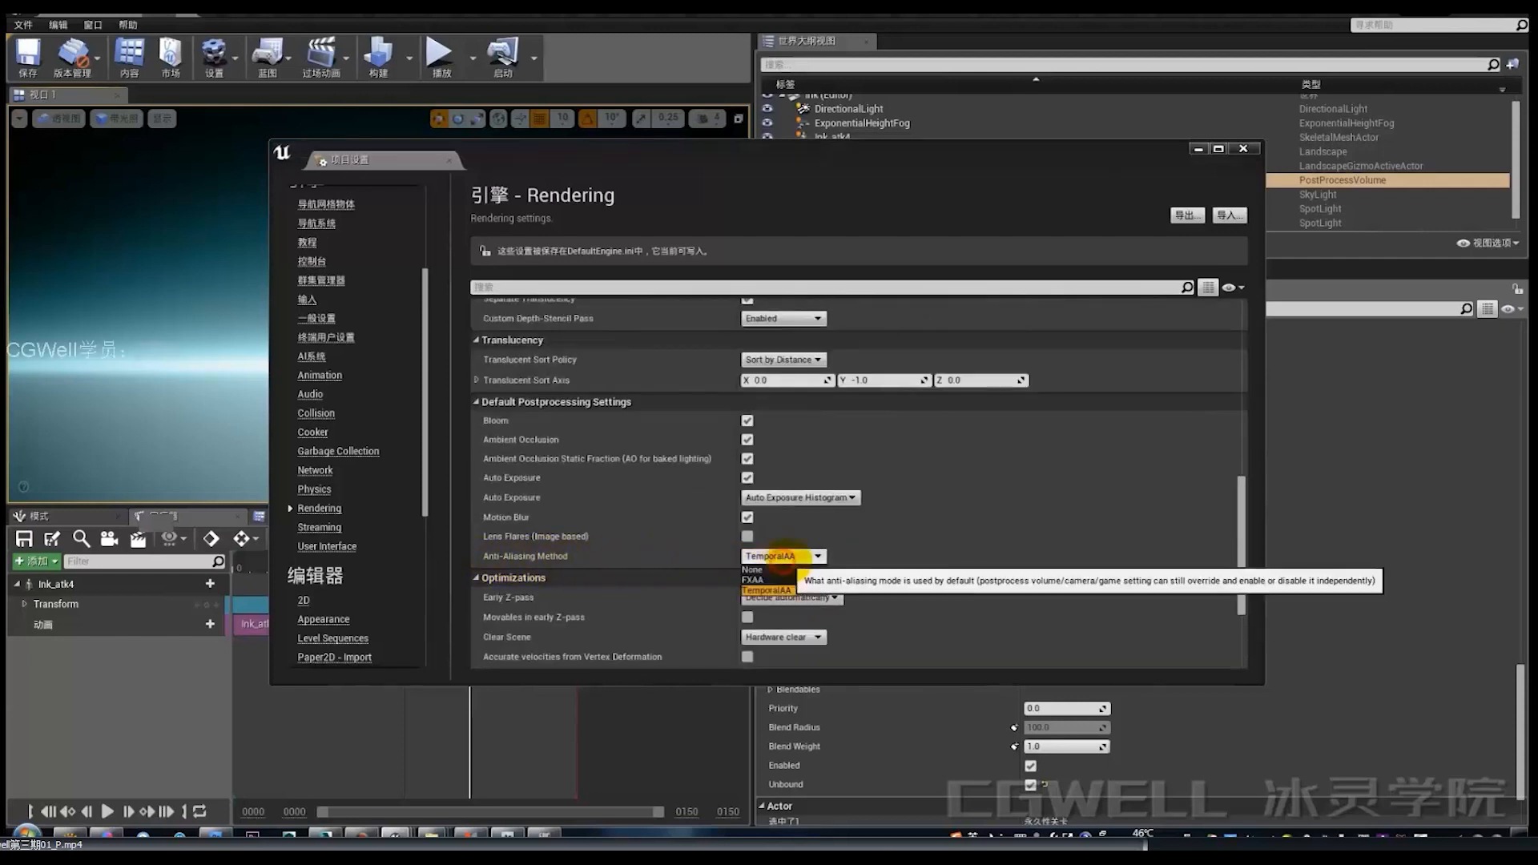
left_click(761, 556)
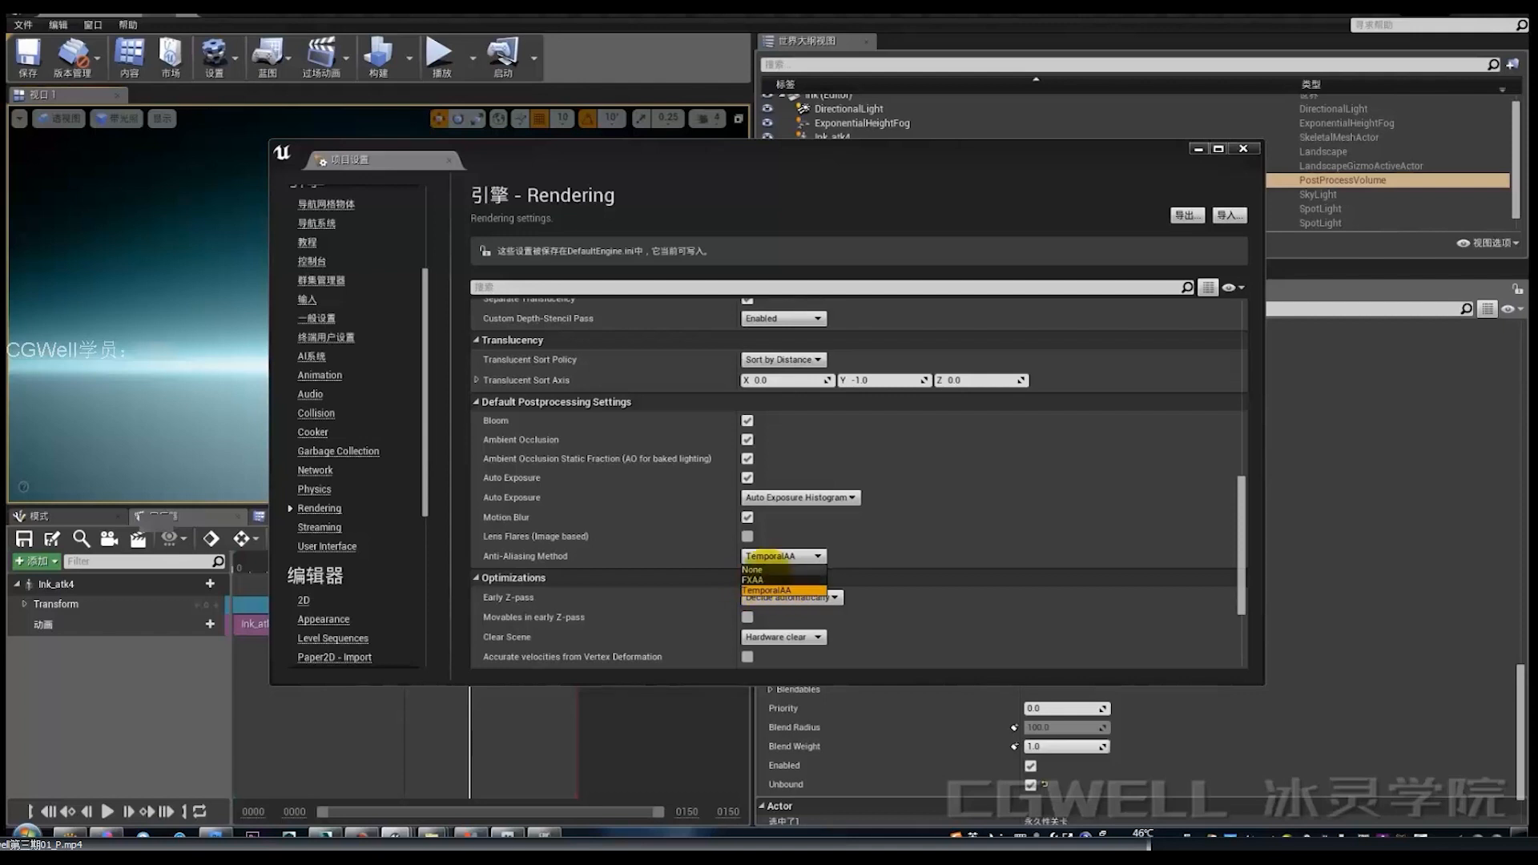
left_click(771, 556)
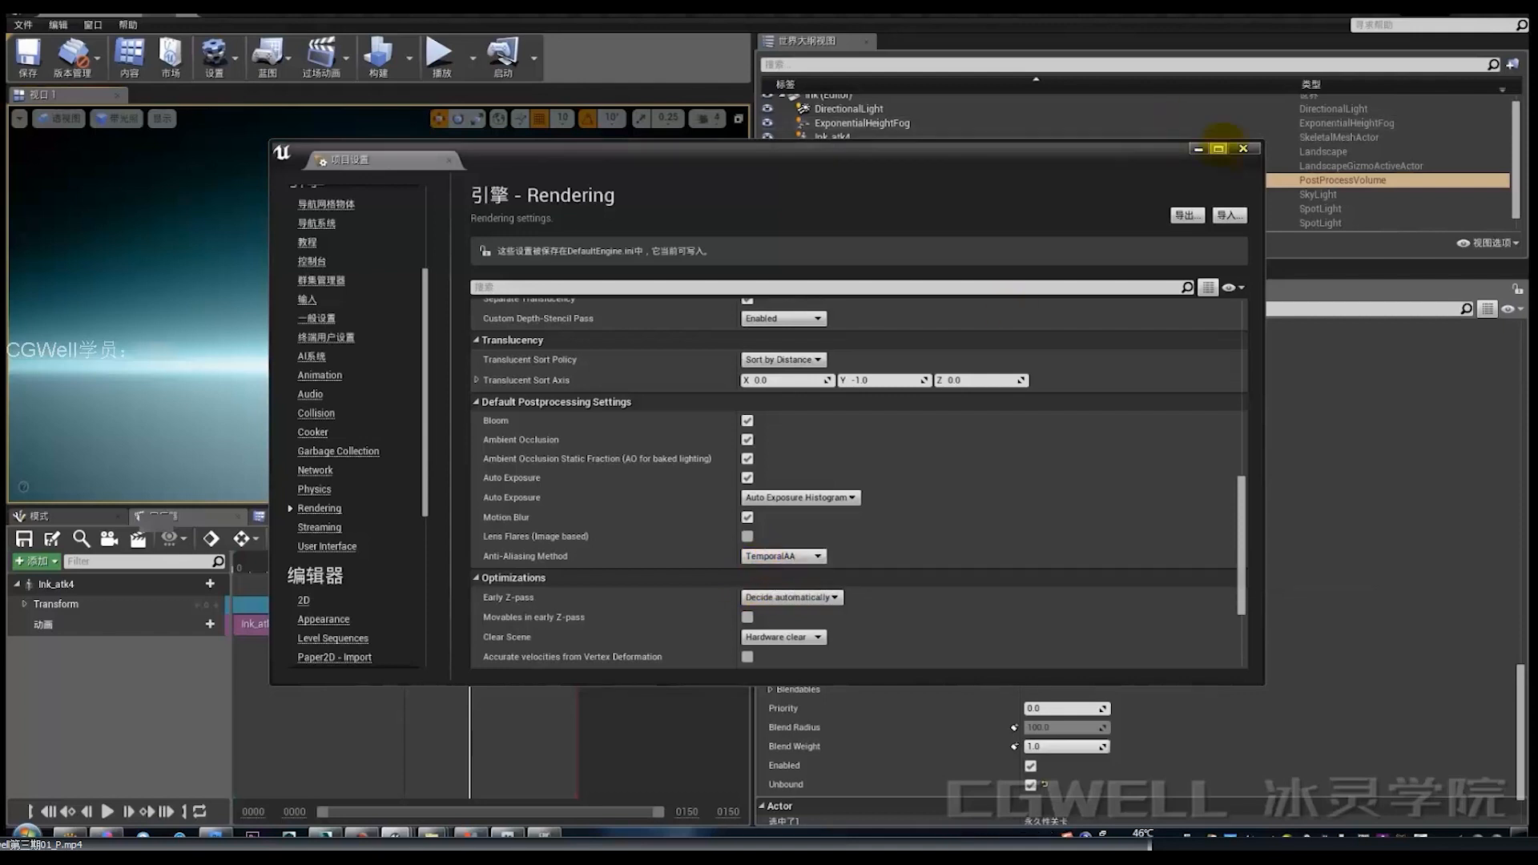
left_click(1243, 149)
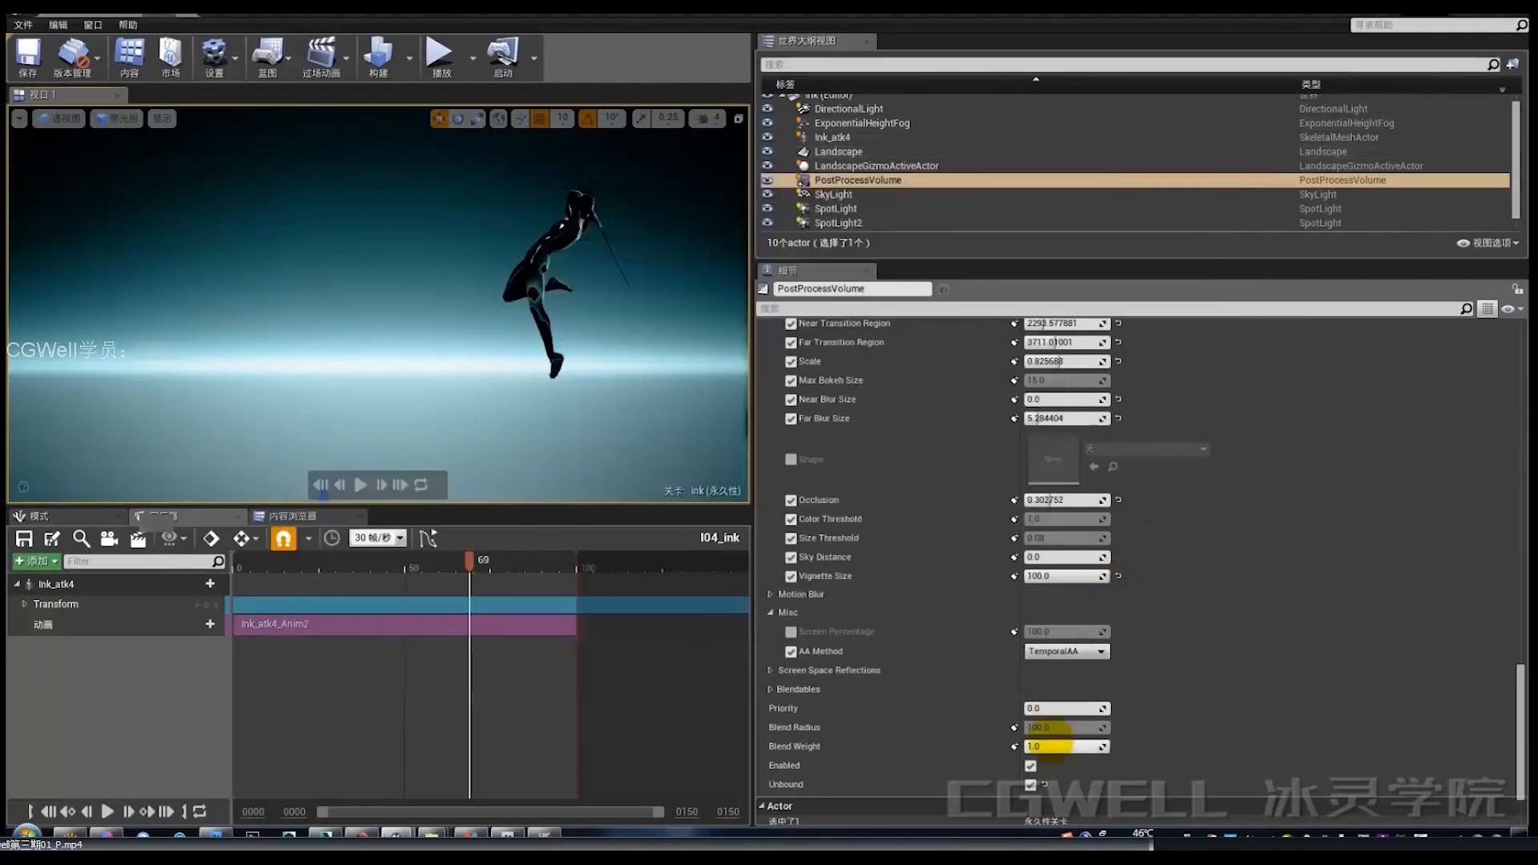
Set the PostProcessVolume's AA Method to None.
scroll(1116, 643, "up", 1)
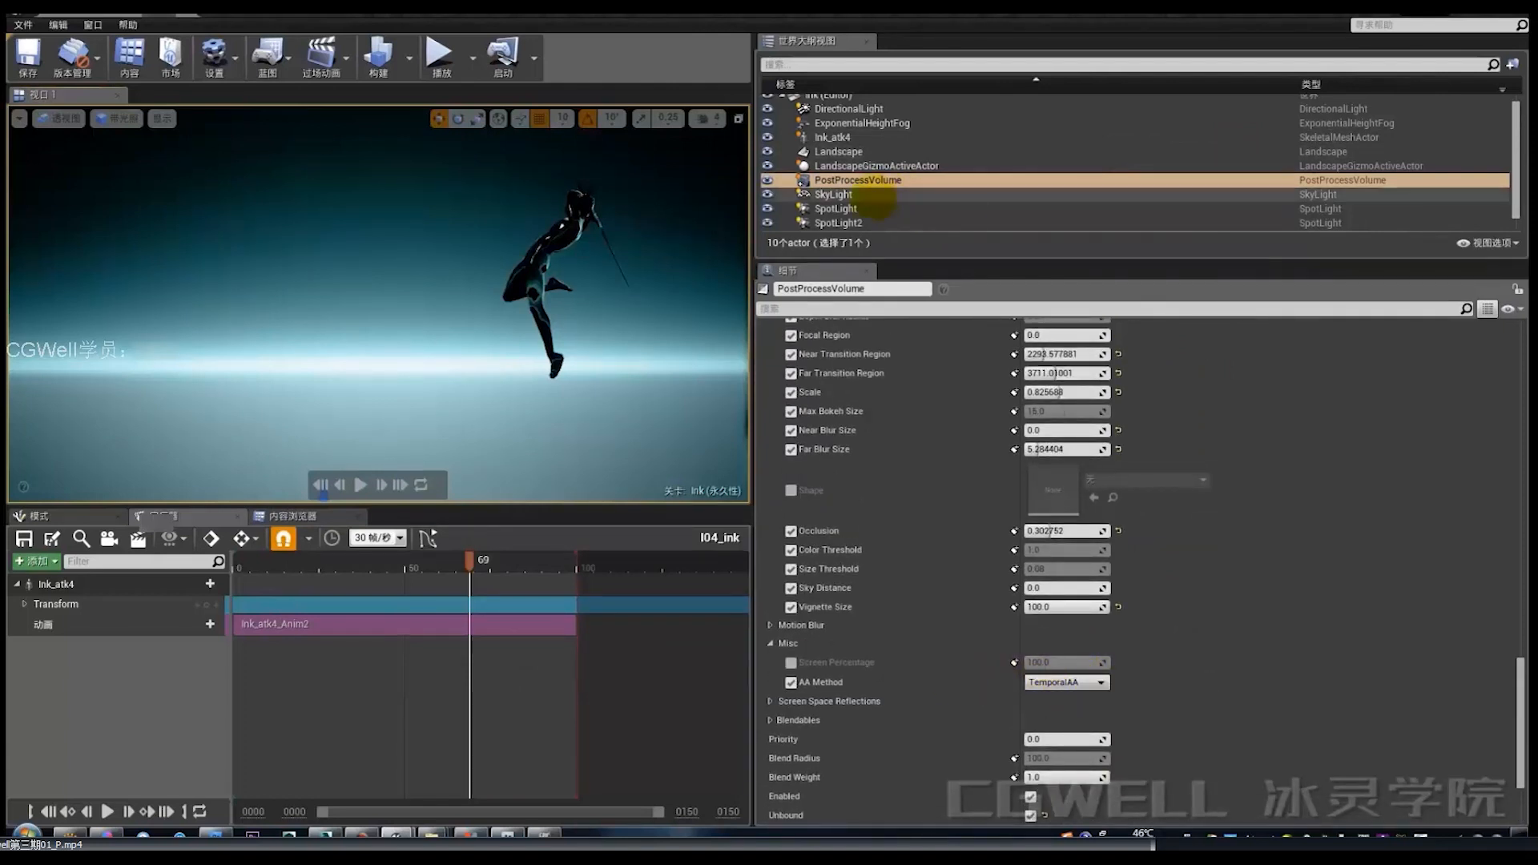
left_click(869, 178)
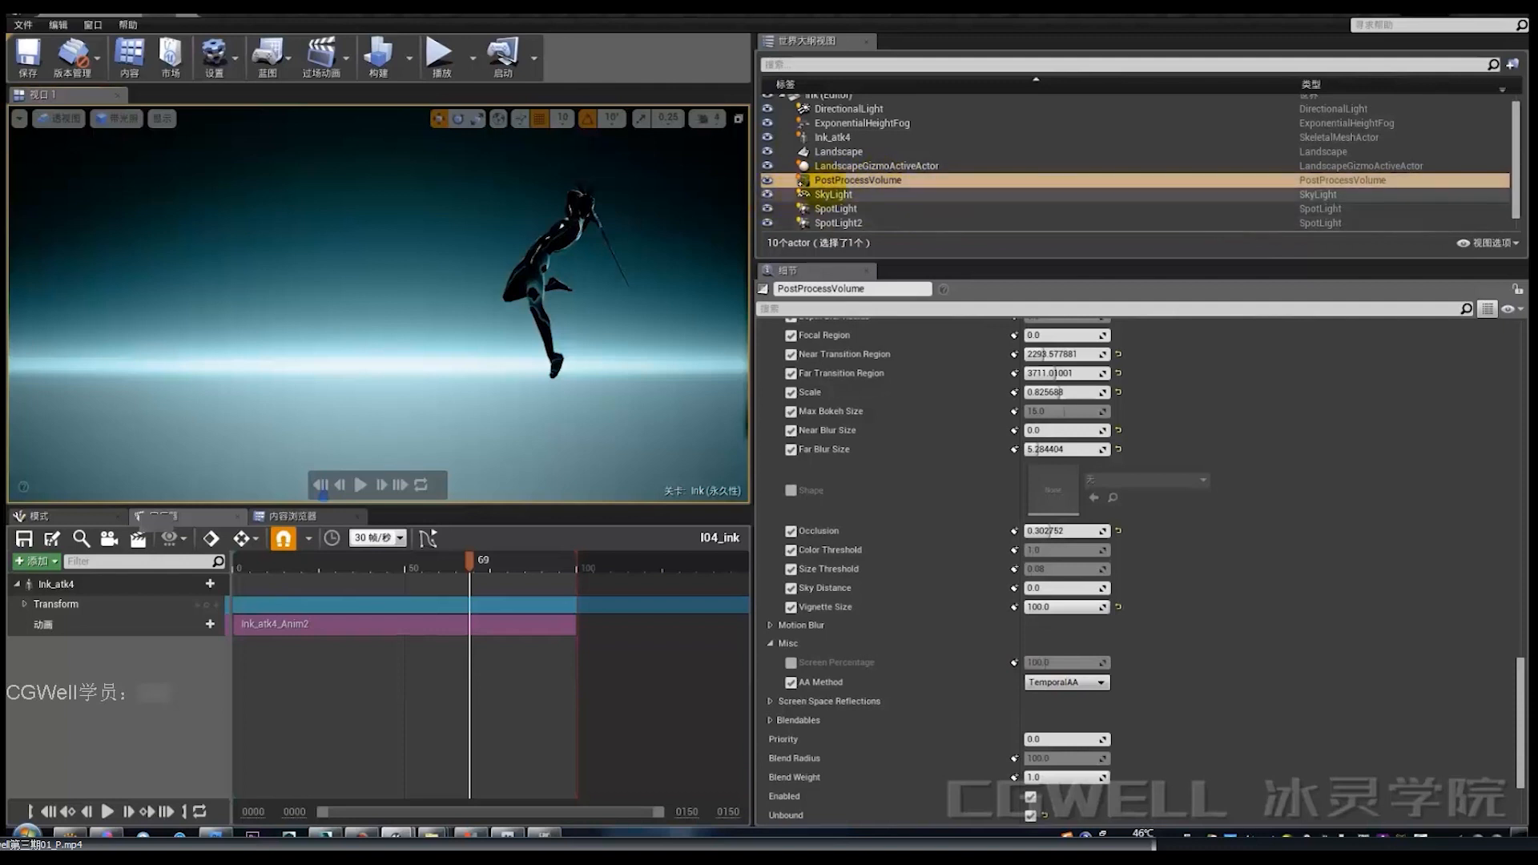
left_click(1071, 682)
left_click(1034, 696)
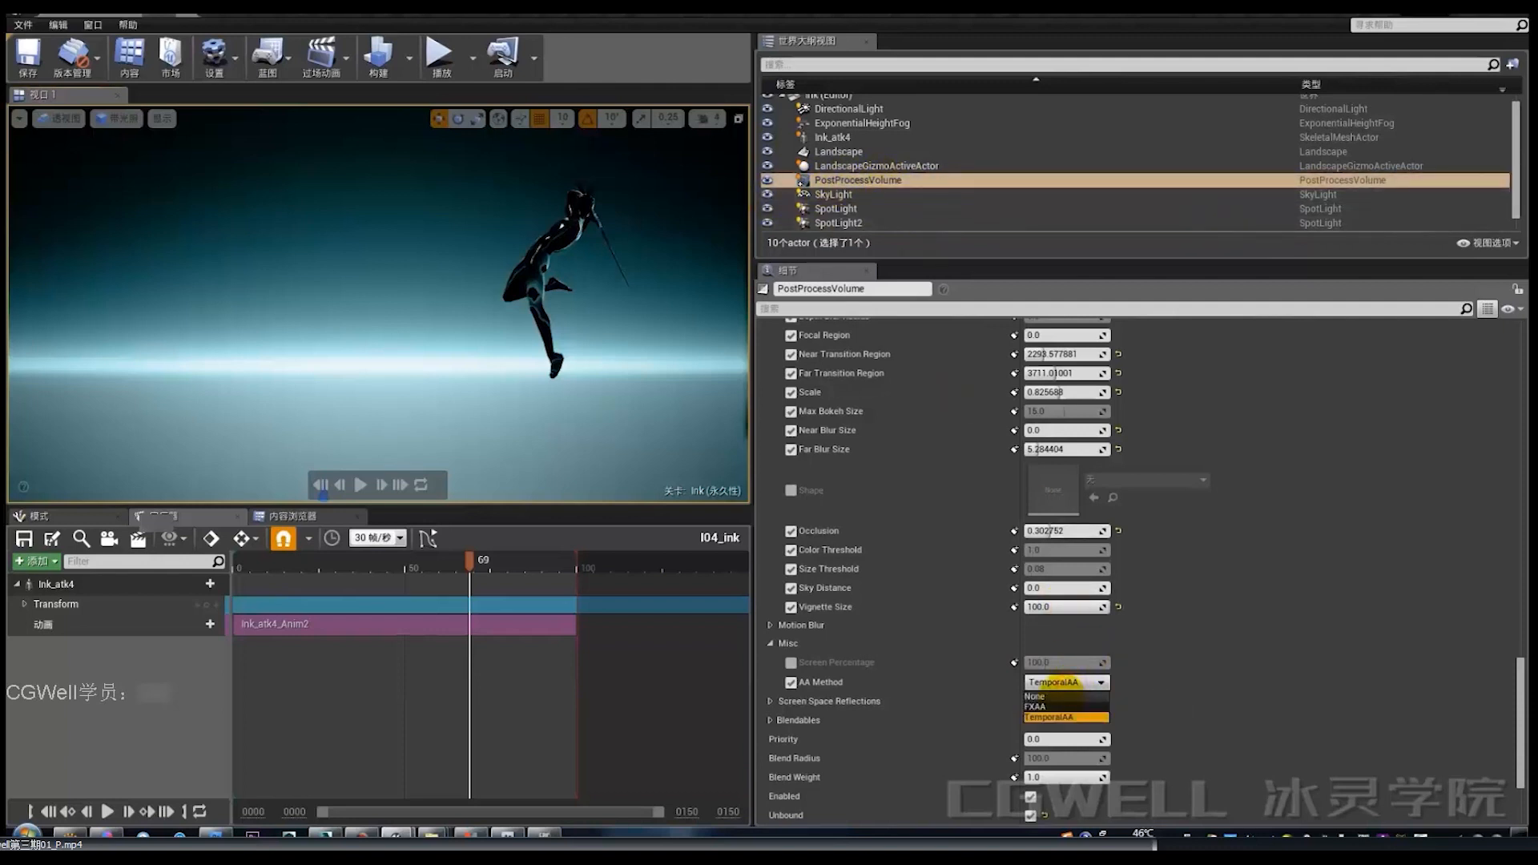
Scrub the sequence back to frame 27 and view the character on the ground from a higher, more distant angle.
right_click_drag(598, 398, 560, 463)
scroll(584, 406, "down", 4)
key("e")
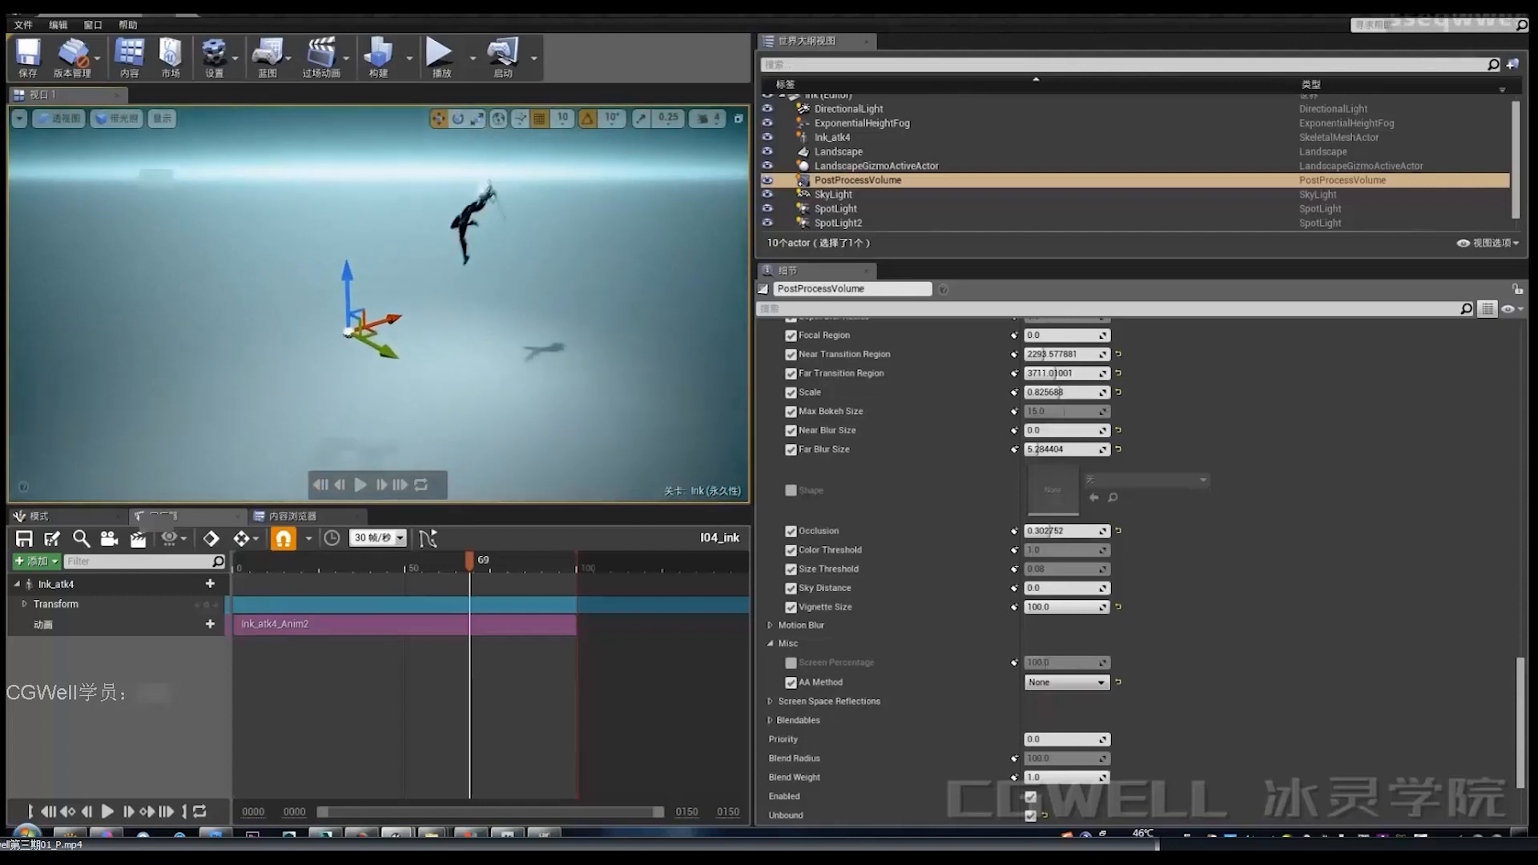
key("a")
right_click_drag(551, 323, 551, 299)
mouse_move(369, 559)
left_mouse_down()
mouse_move(251, 558)
mouse_move(346, 559)
left_mouse_up()
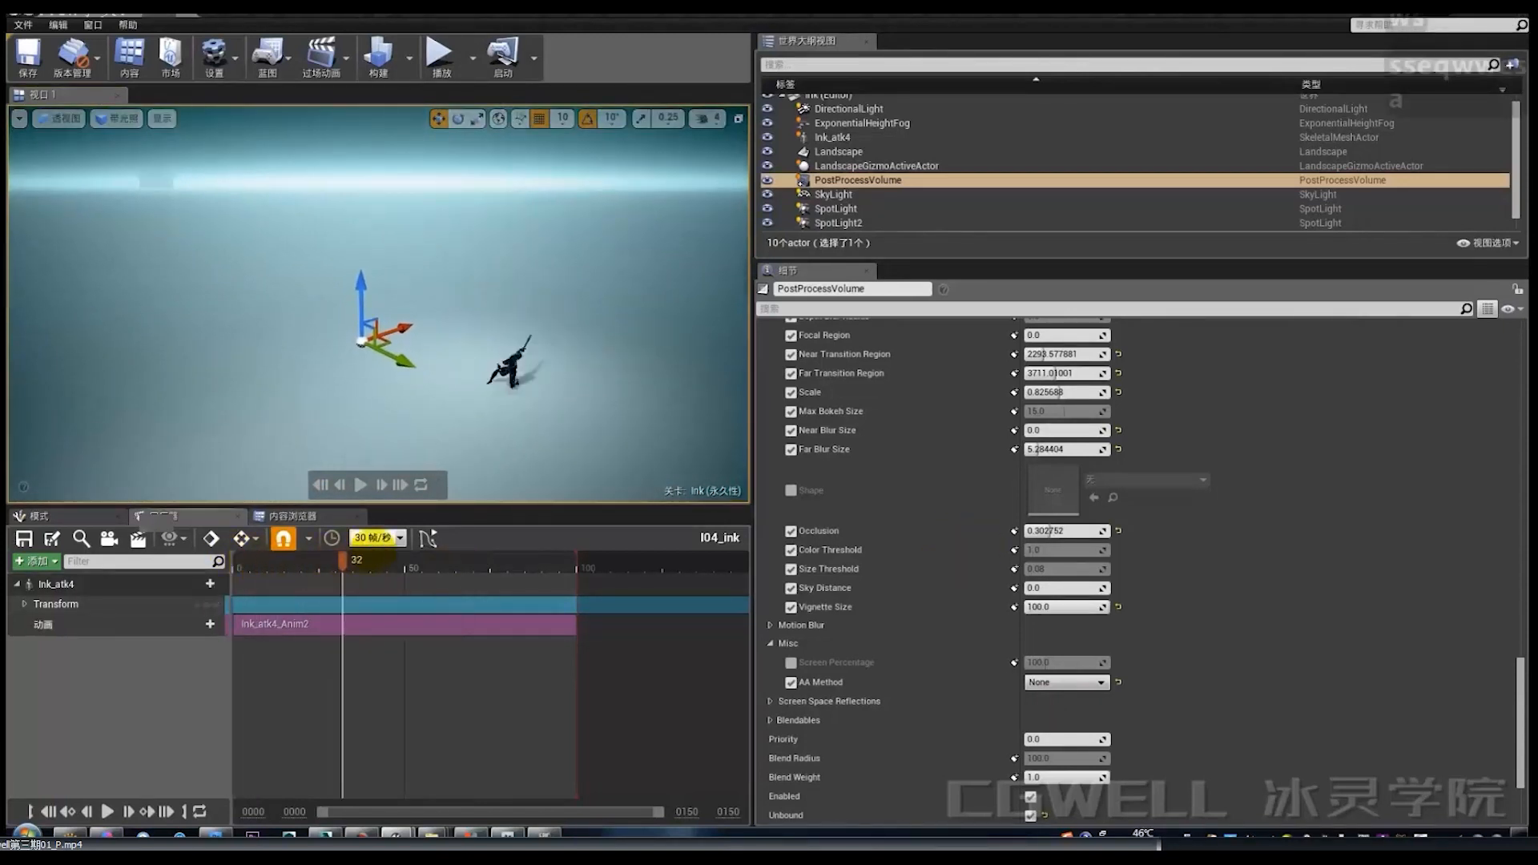
key("w")
right_click_drag(416, 384, 455, 384)
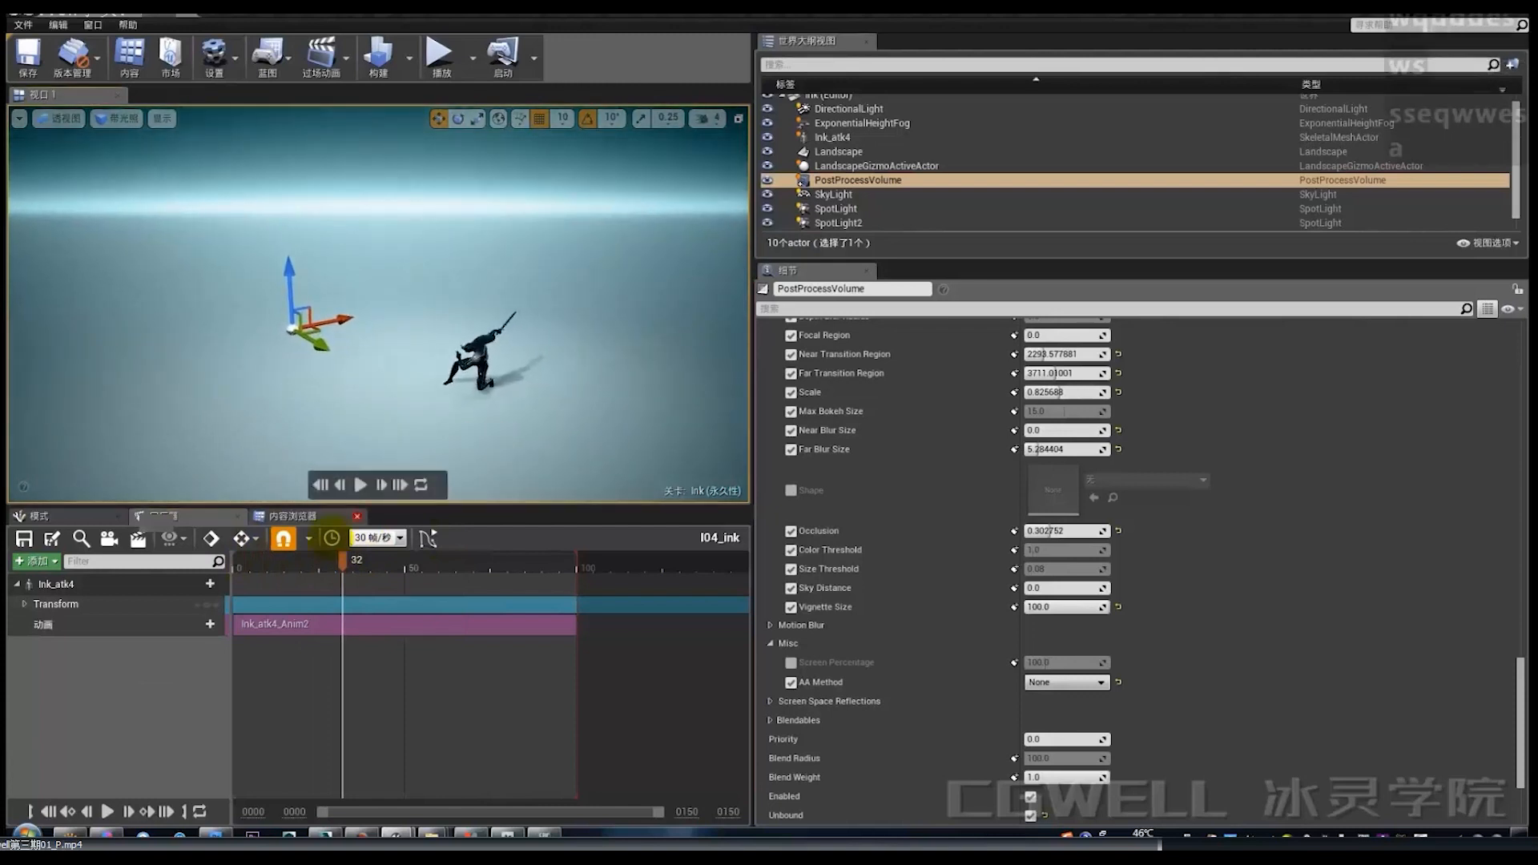
left_click_drag(314, 561, 325, 566)
right_click_drag(424, 408, 436, 407)
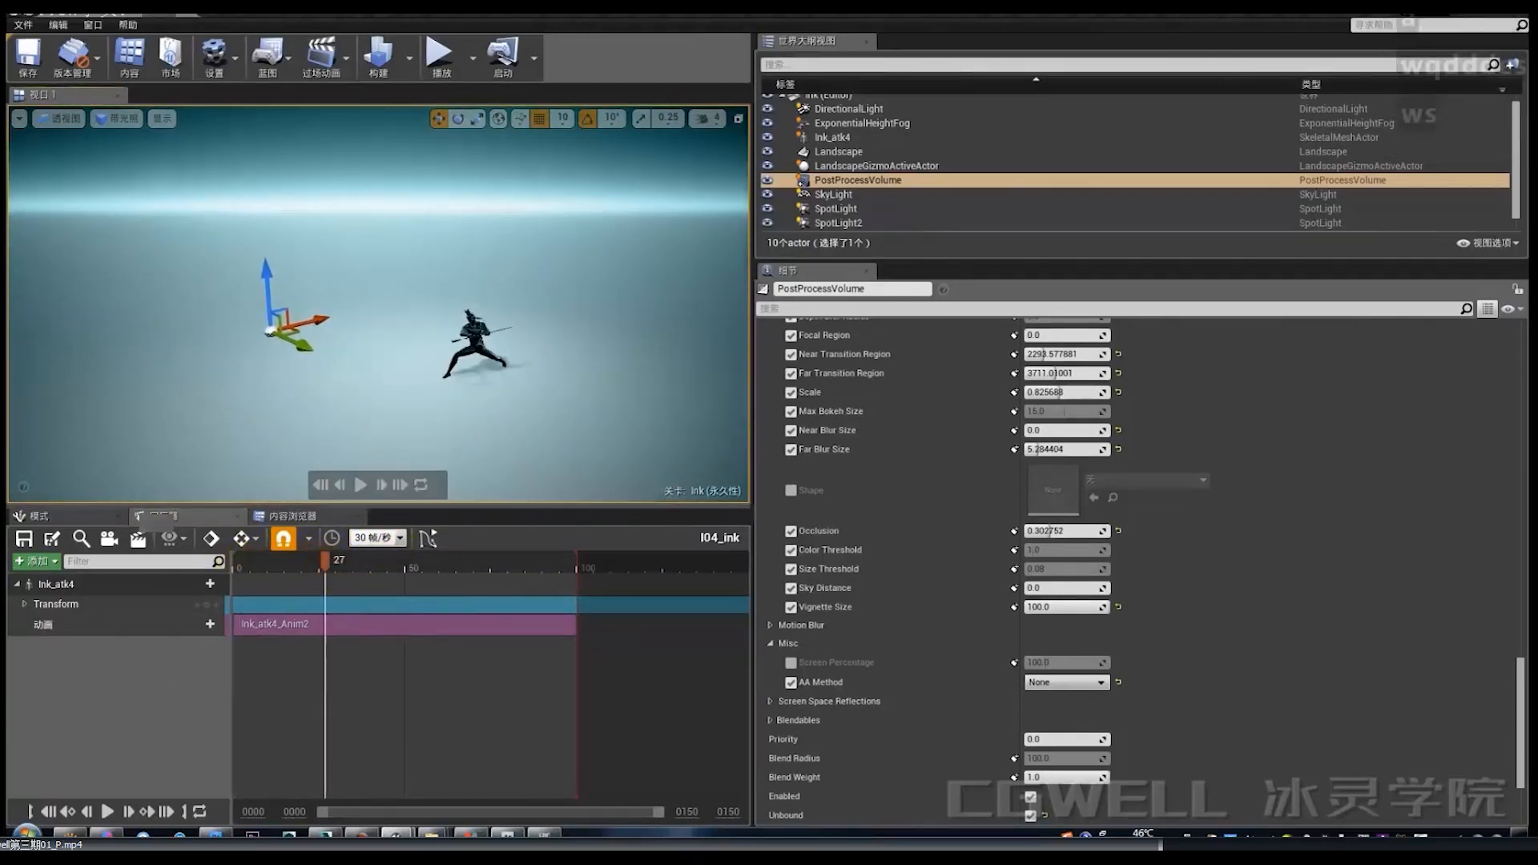
Create a new material asset in the Lesson04 content folder.
left_click(96, 516)
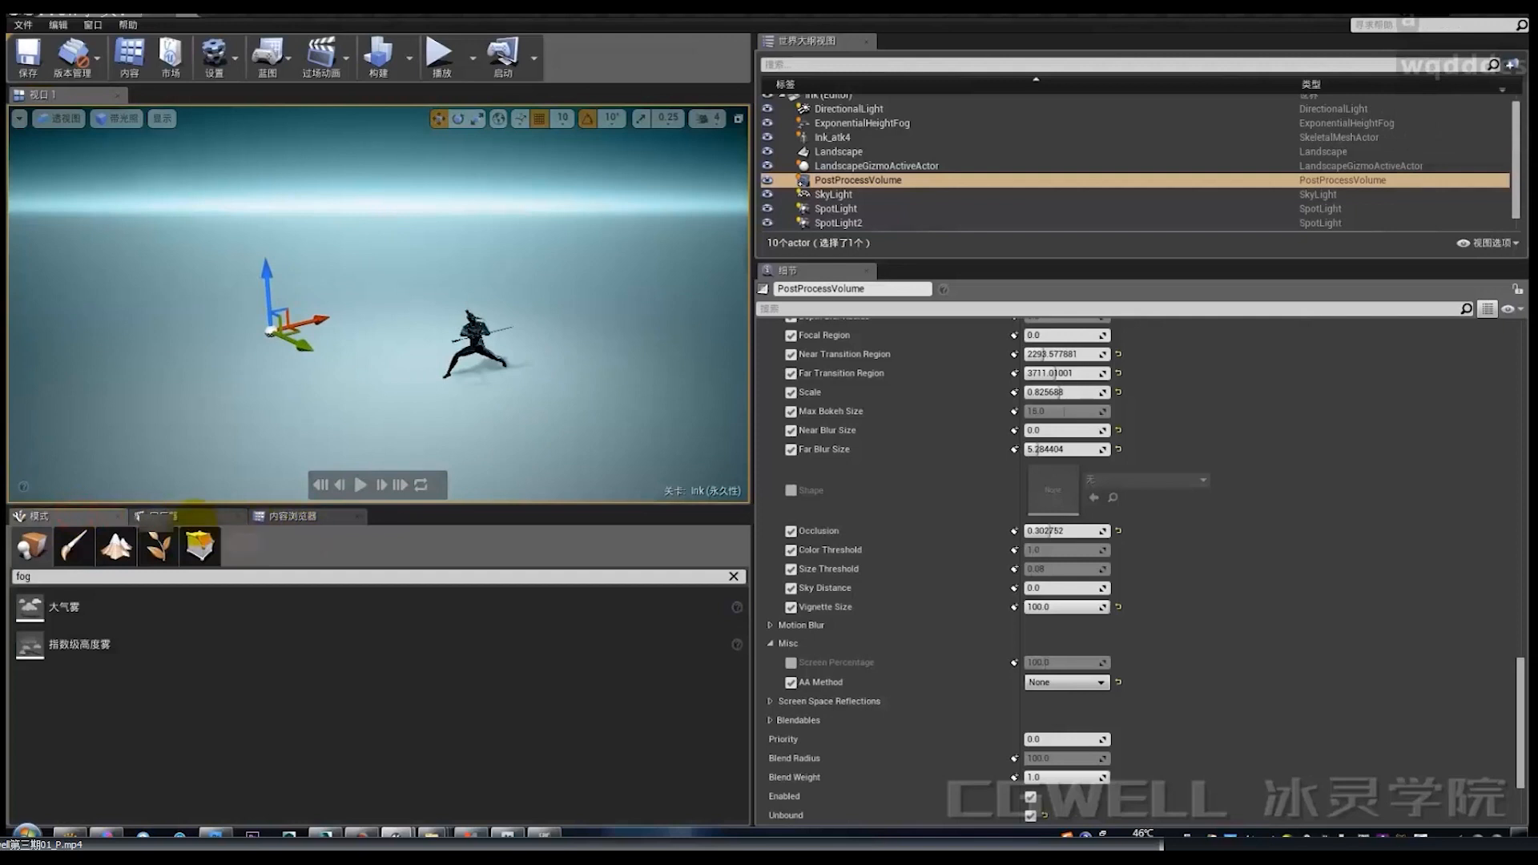
left_click(196, 516)
left_click(287, 514)
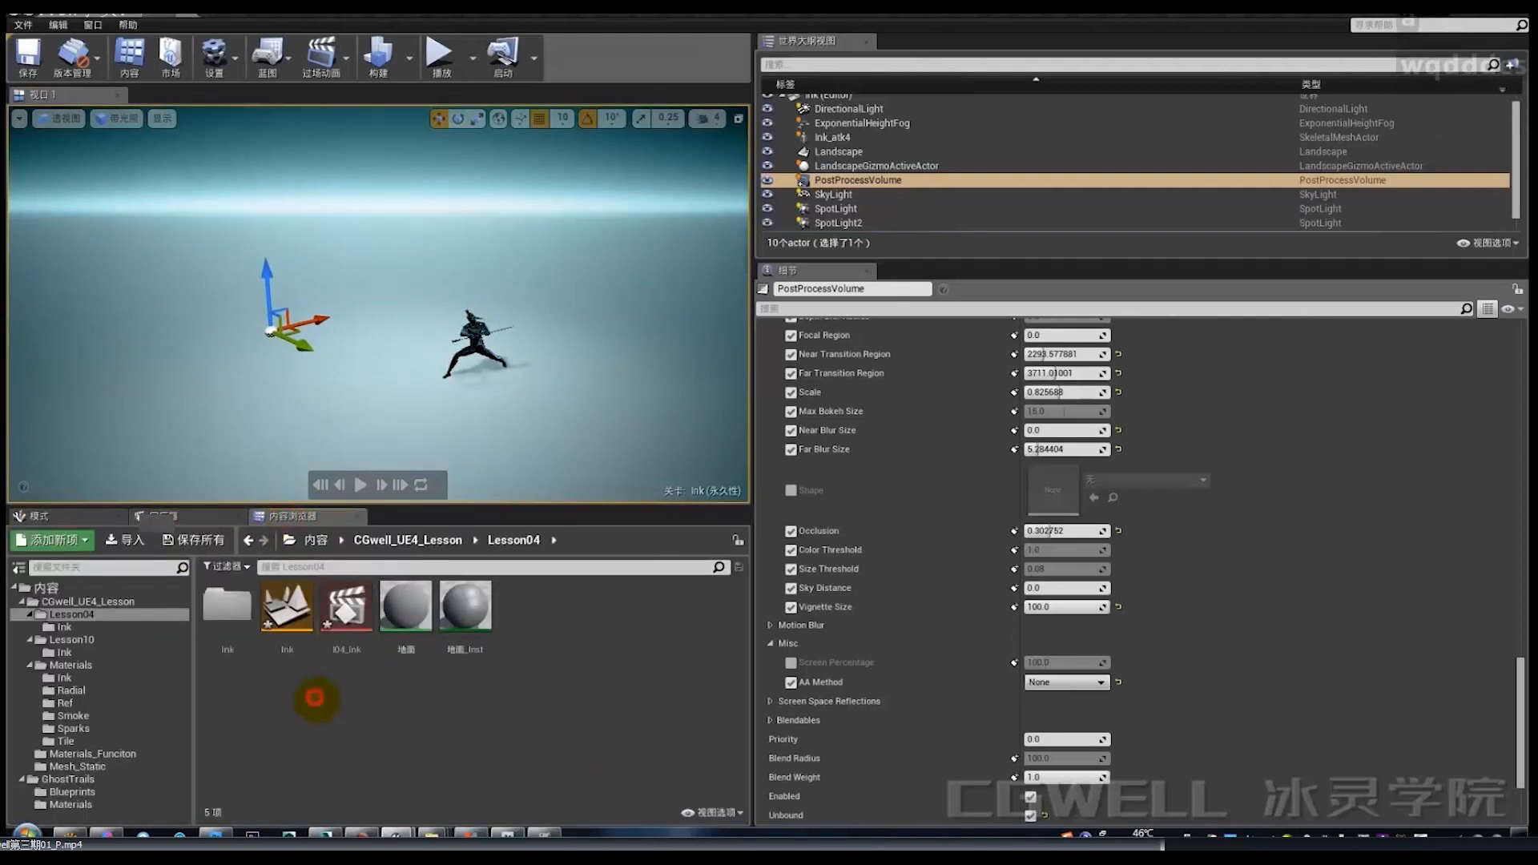
right_click(526, 670)
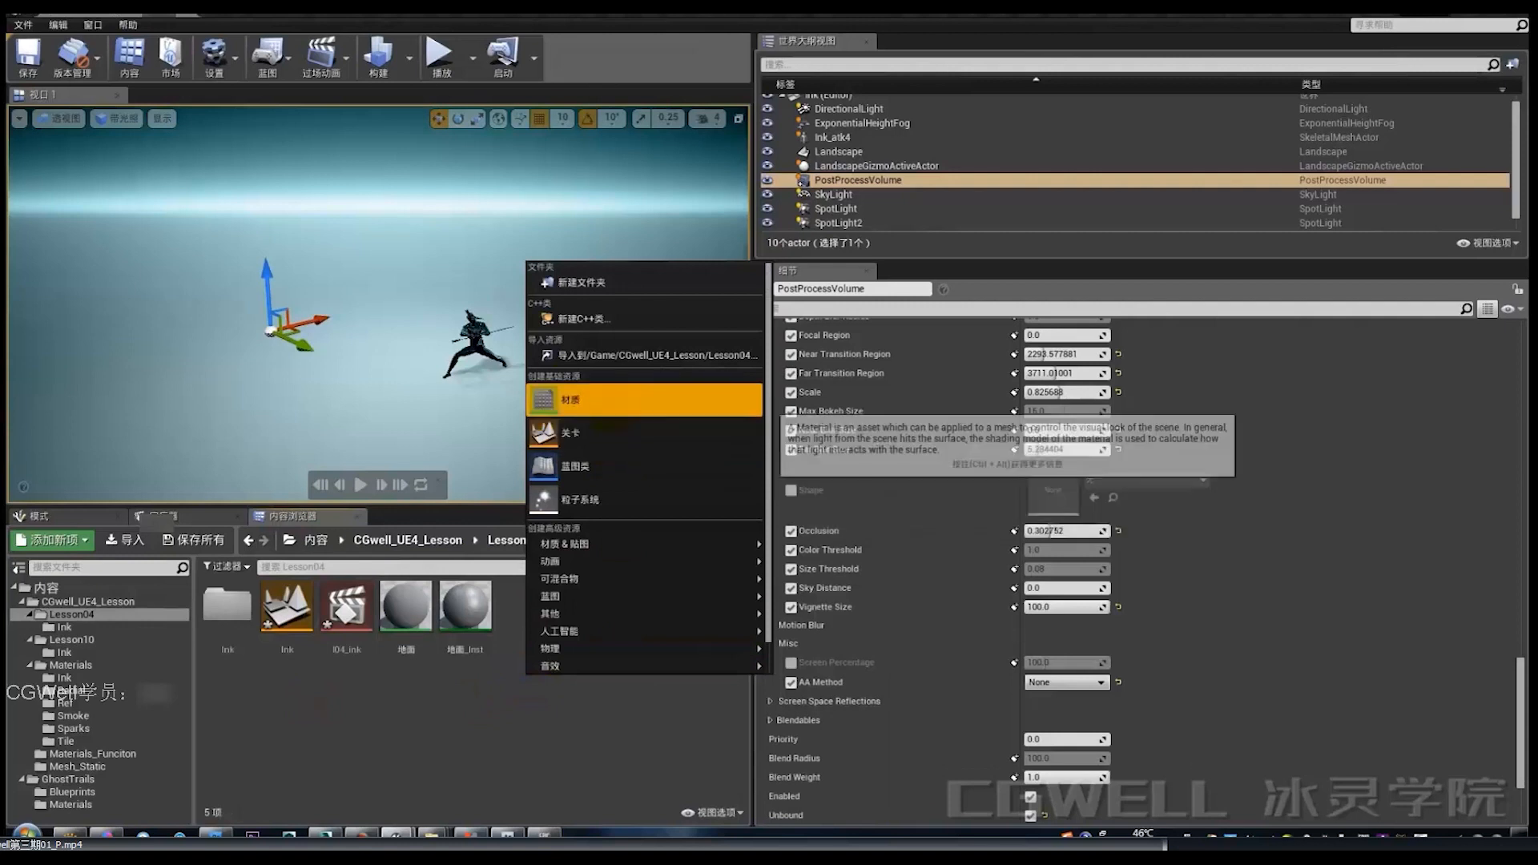
left_click(609, 404)
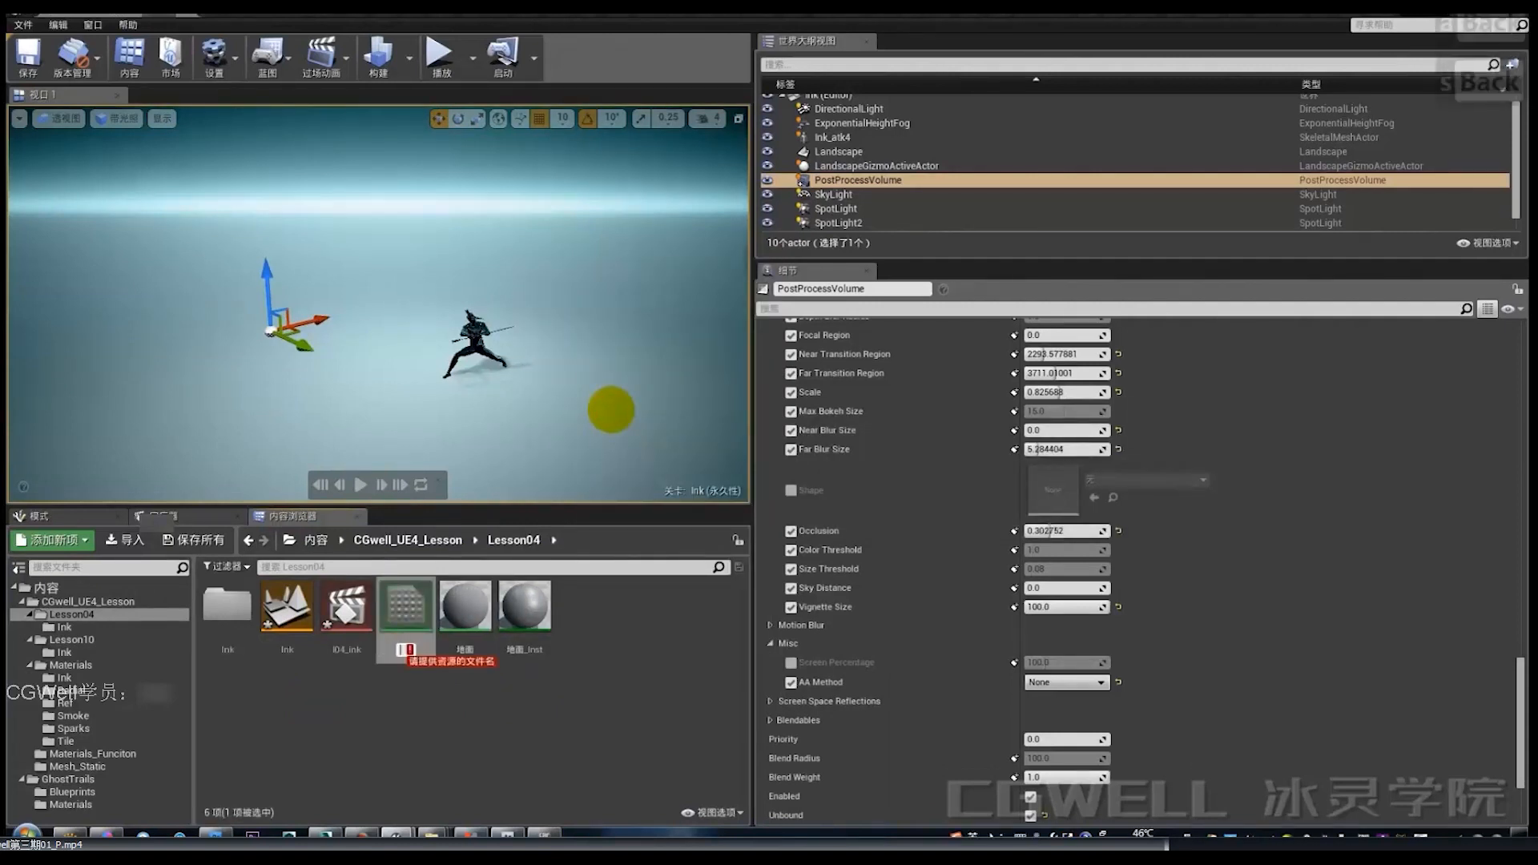
Name the new material 水墨刀光材质.
key("BackSpace")
key("shift")
type("s")
key("BackSpace")
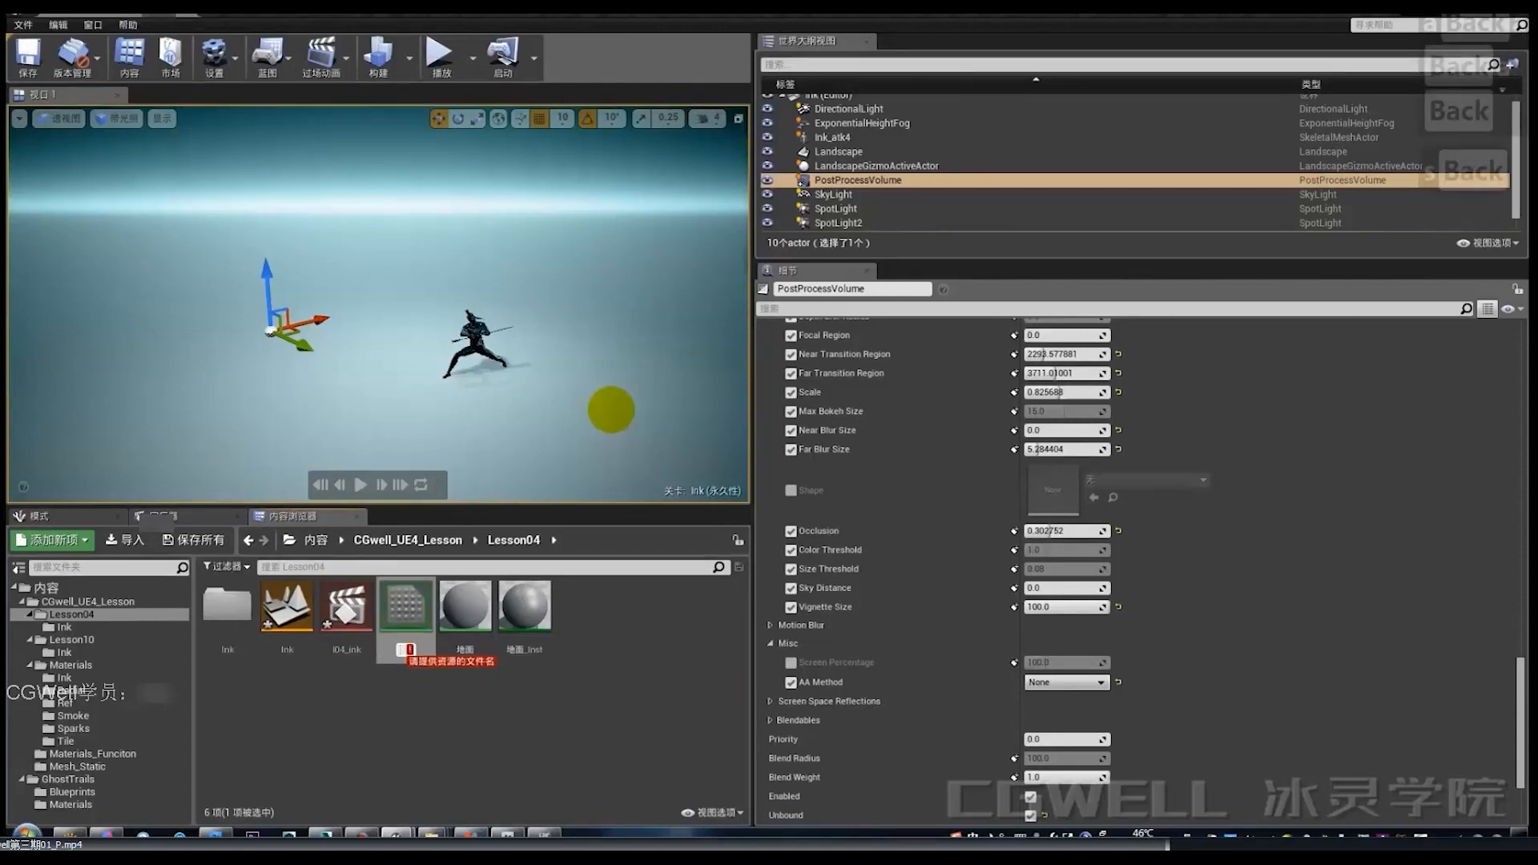
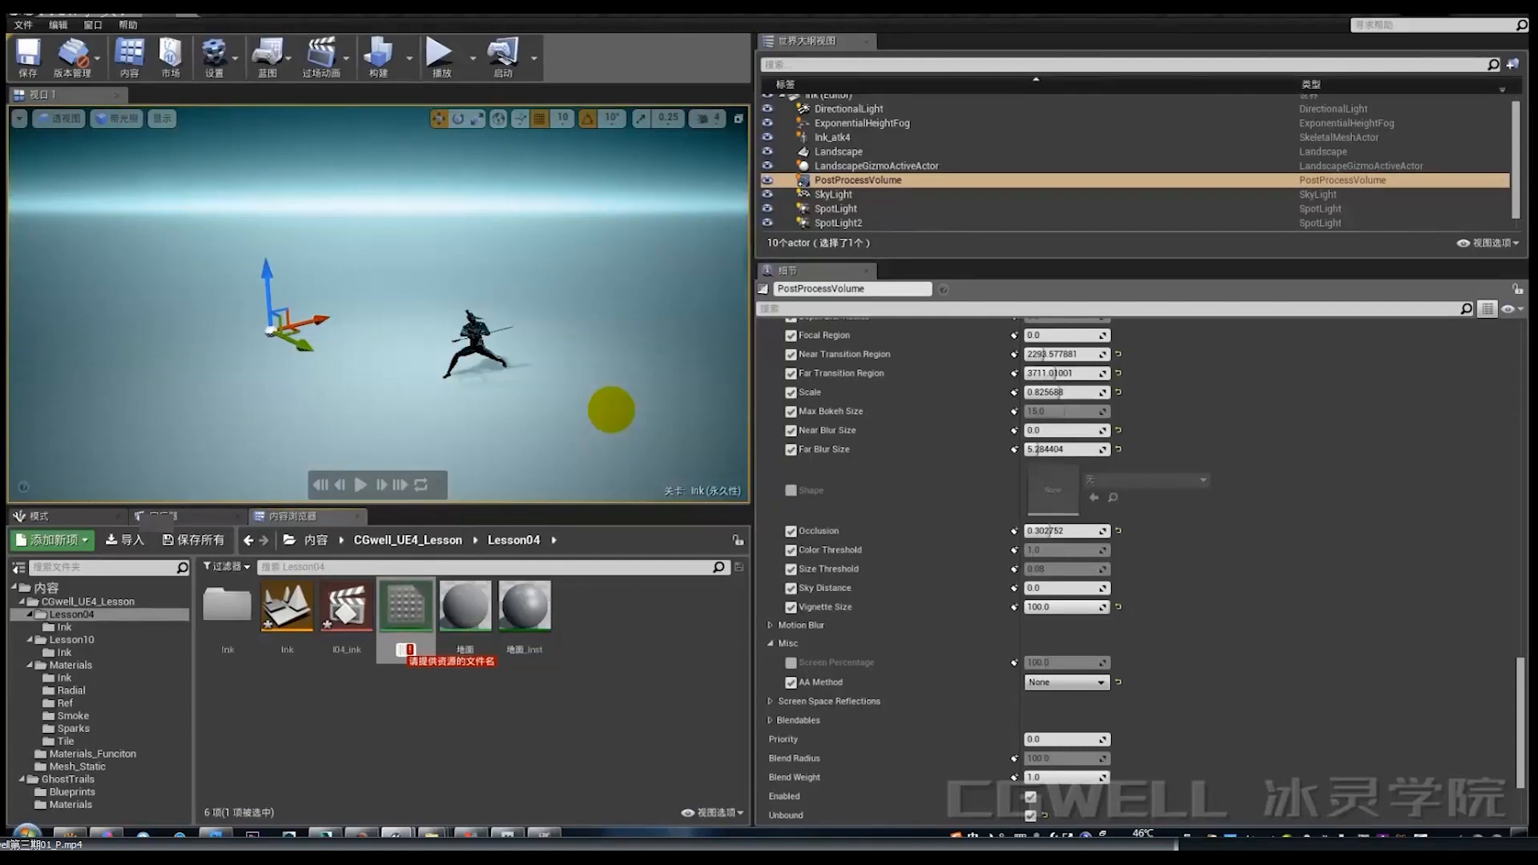
type("a")
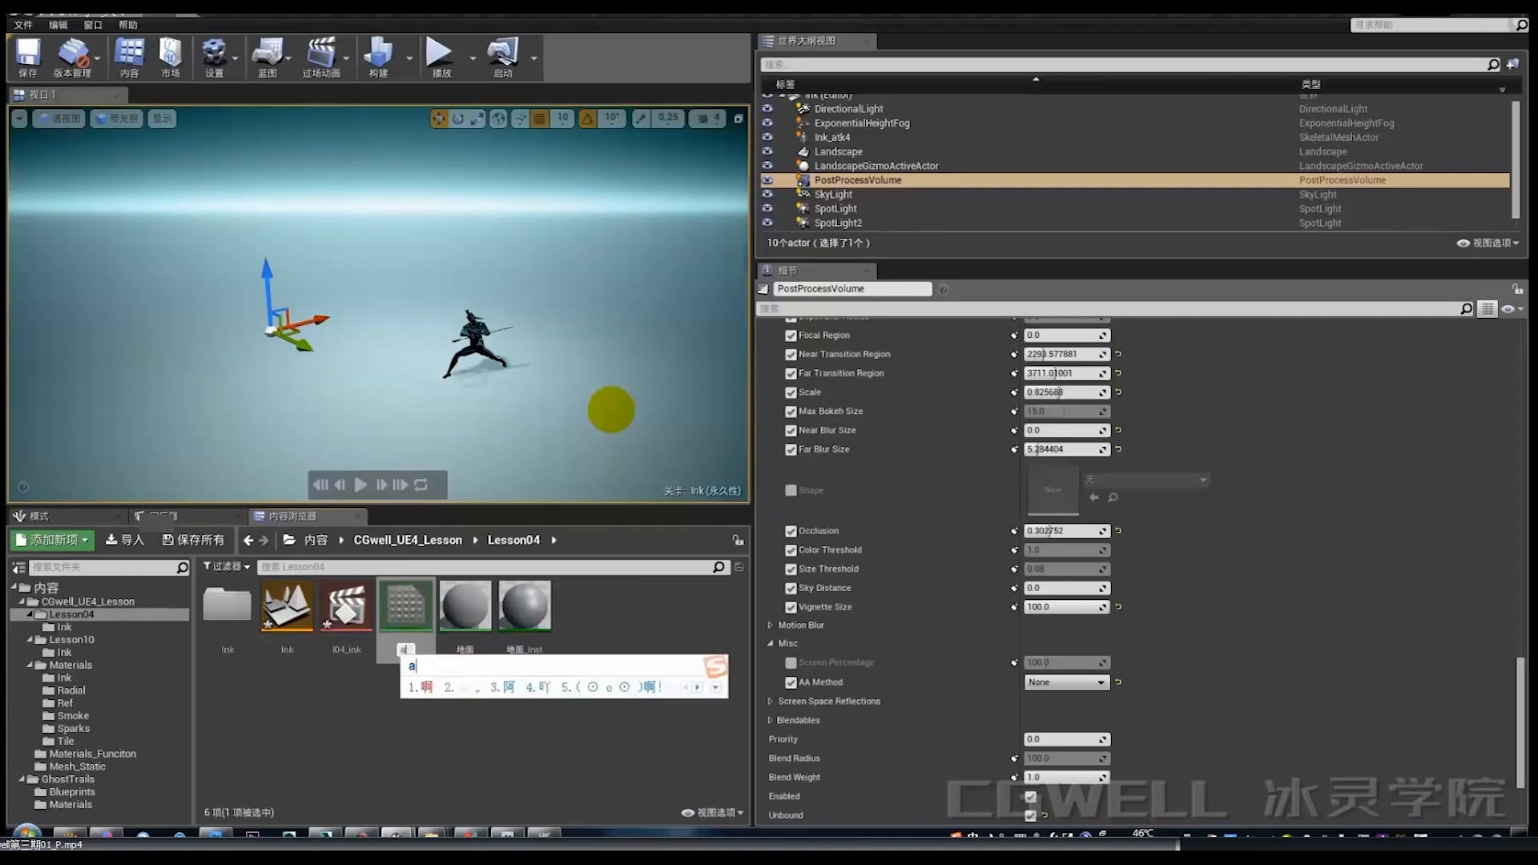
key("BackSpace")
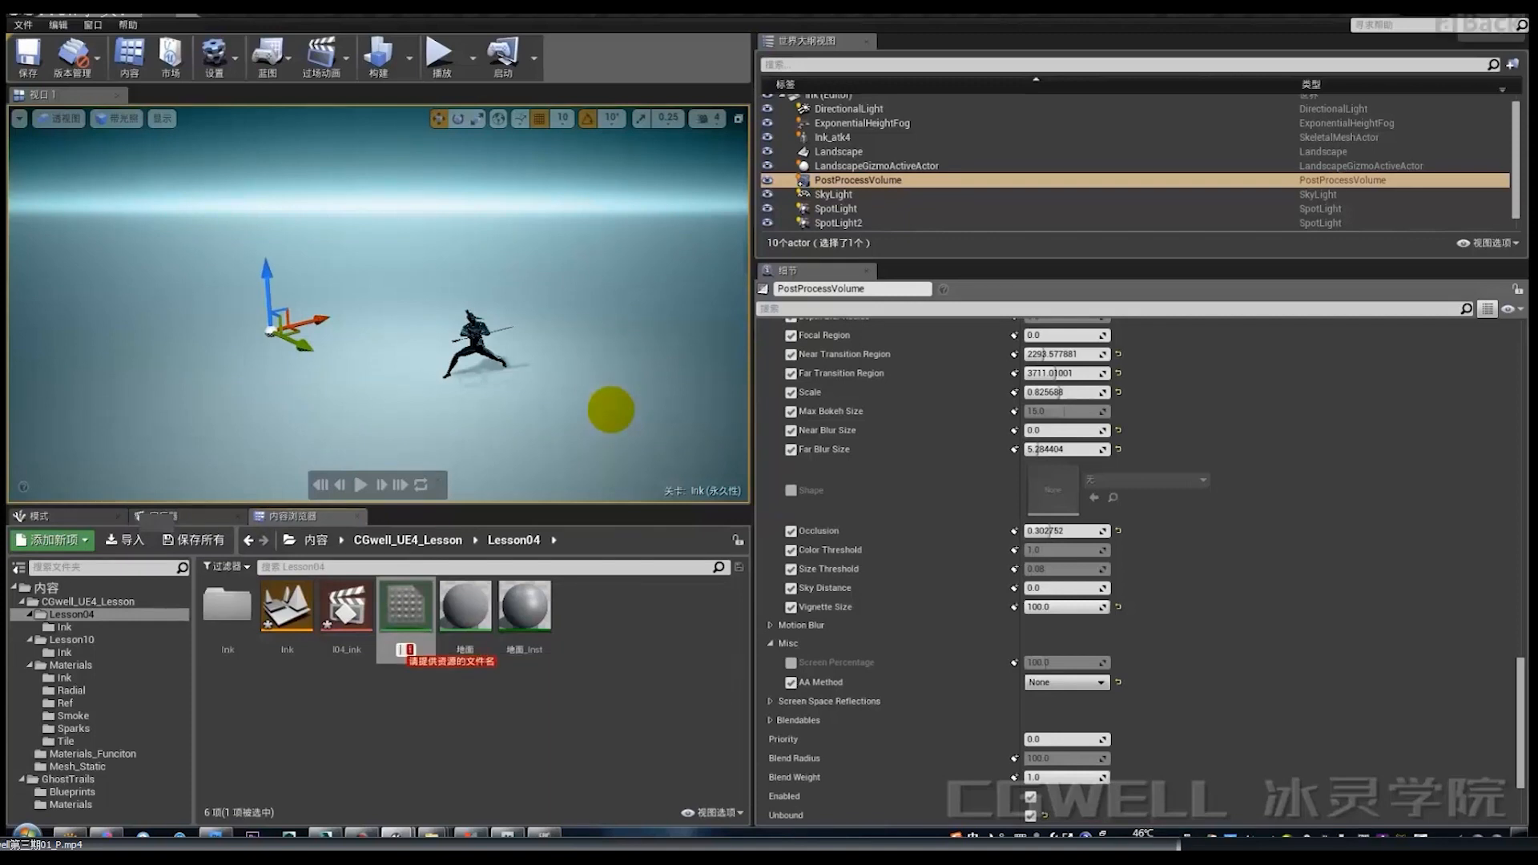
type("a")
key("BackSpace")
type("shuimo")
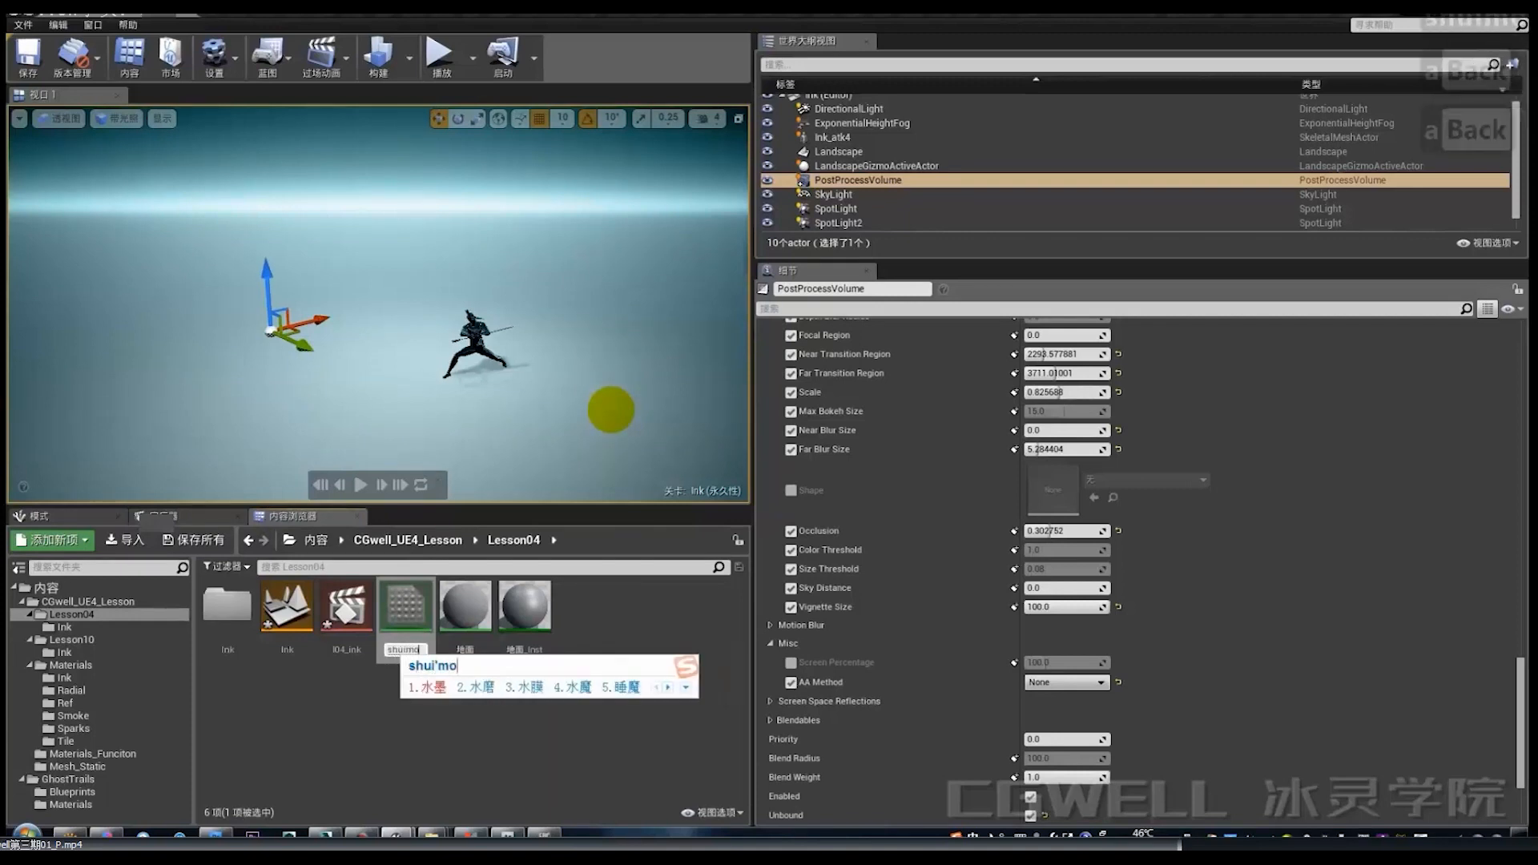
type(" daoguang caizhi")
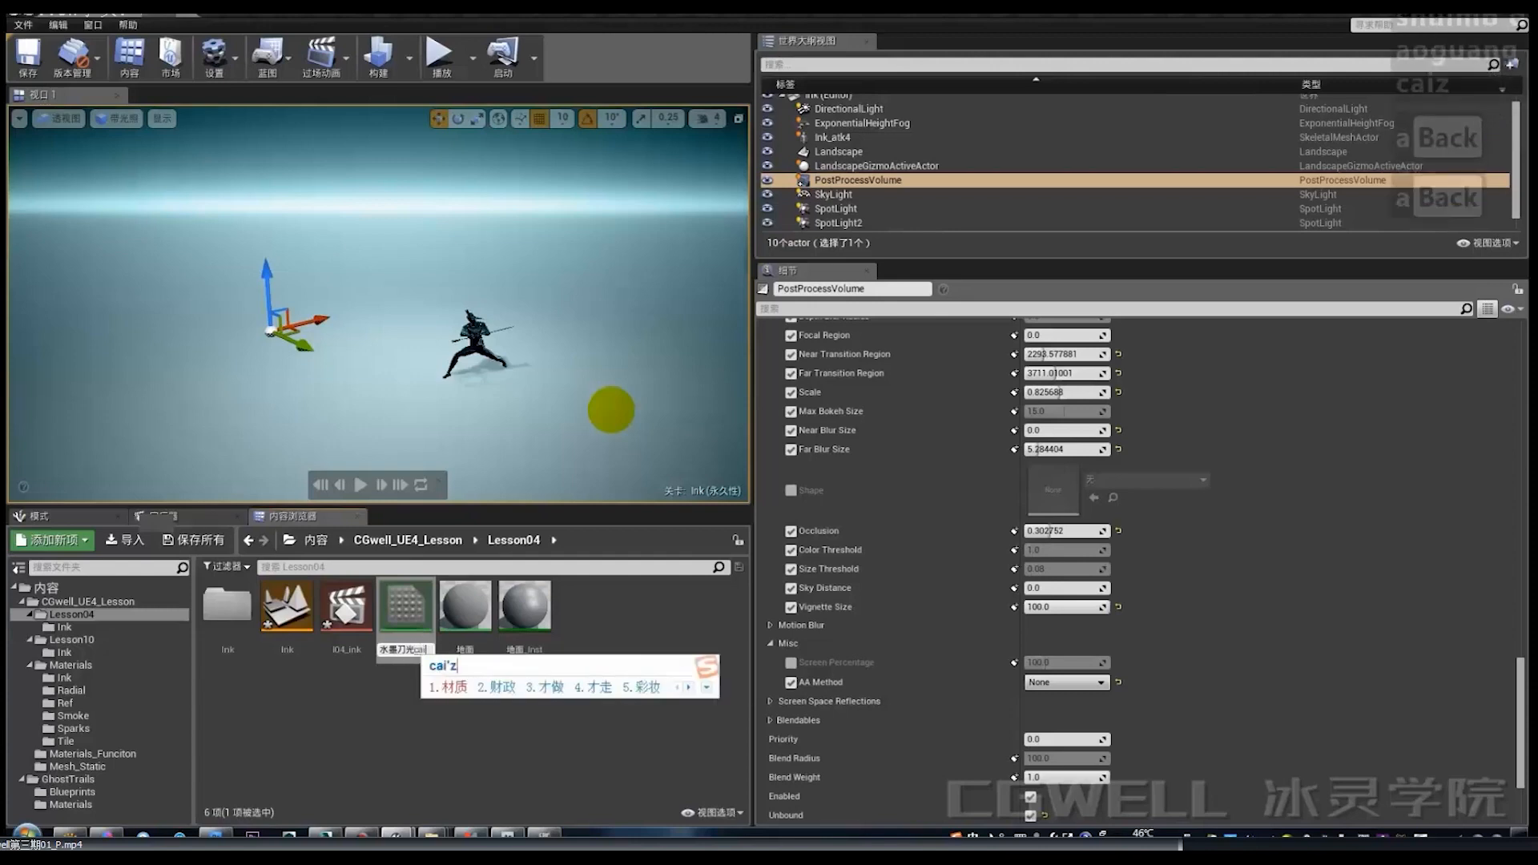
key("Return")
Open the 水墨刀光材质 material, set its Blend Mode to Translucent and enable Two Sided.
double_click(525, 606)
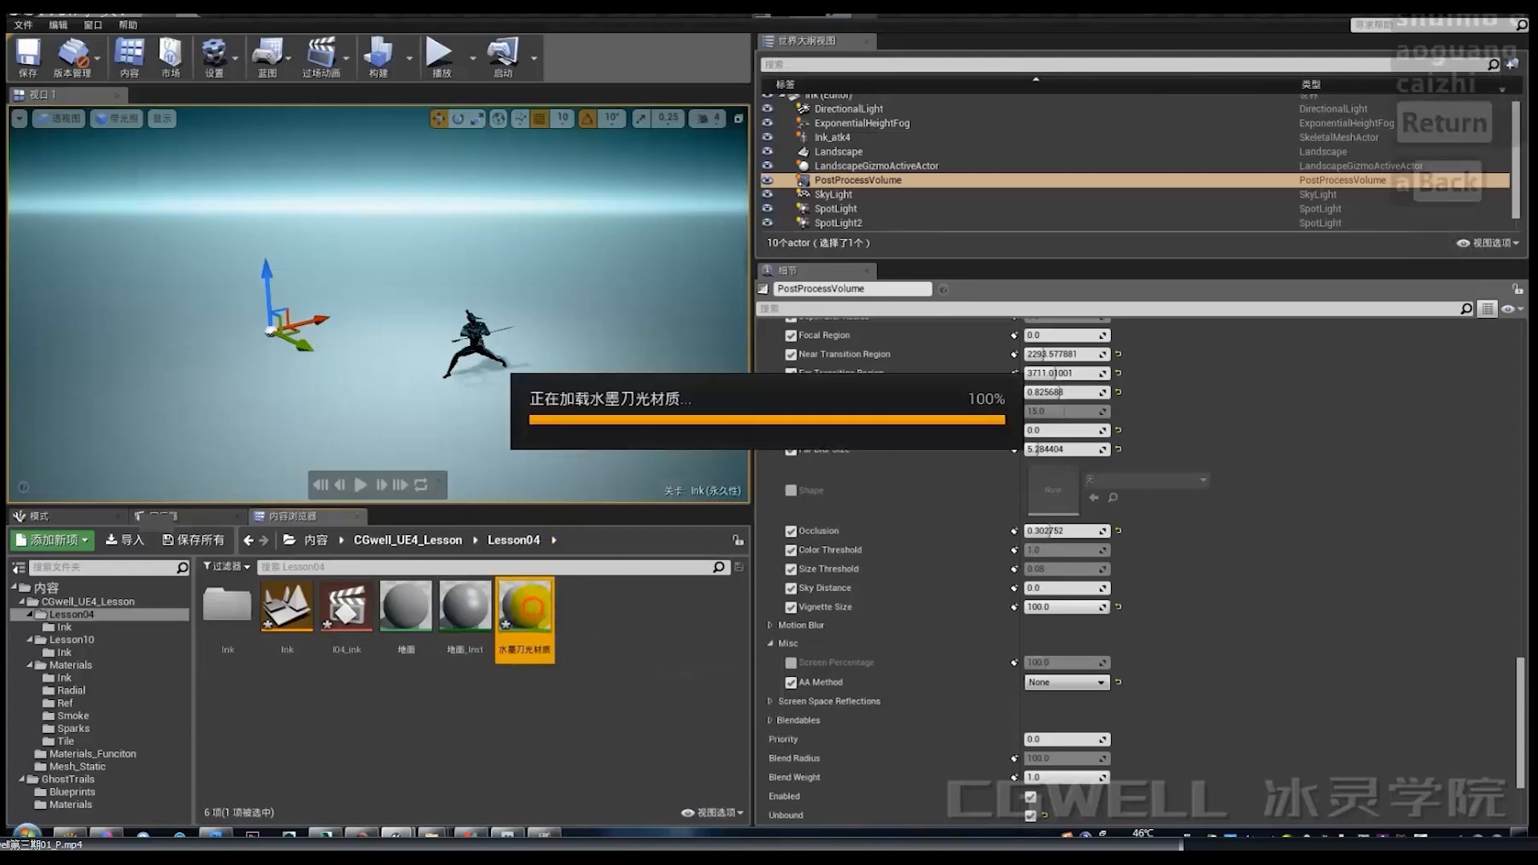
right_click_drag(1017, 497, 1169, 503)
left_click(1072, 563)
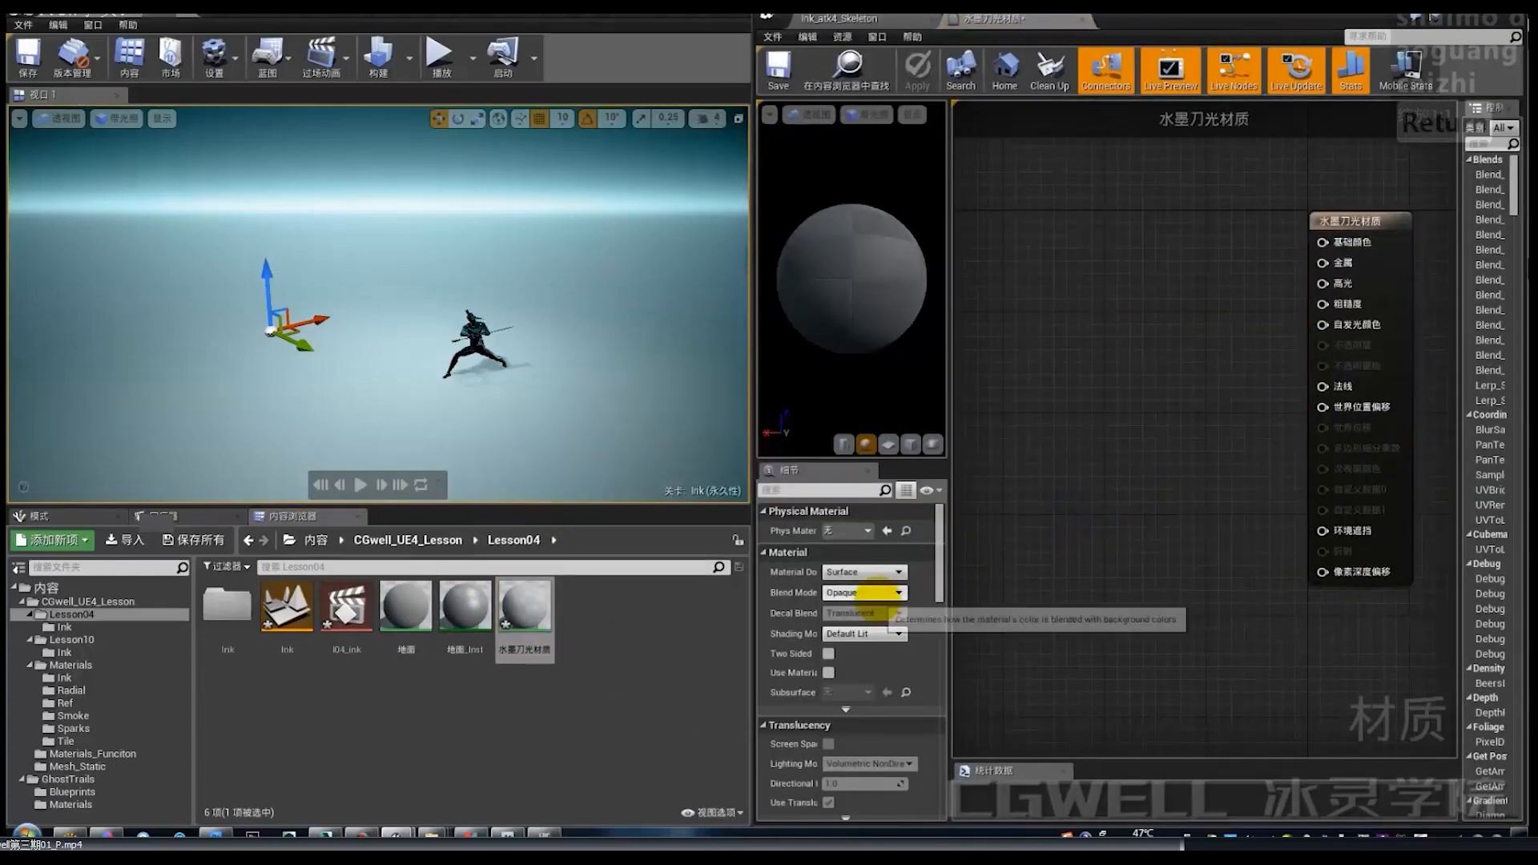
right_click_drag(1042, 549, 1085, 549)
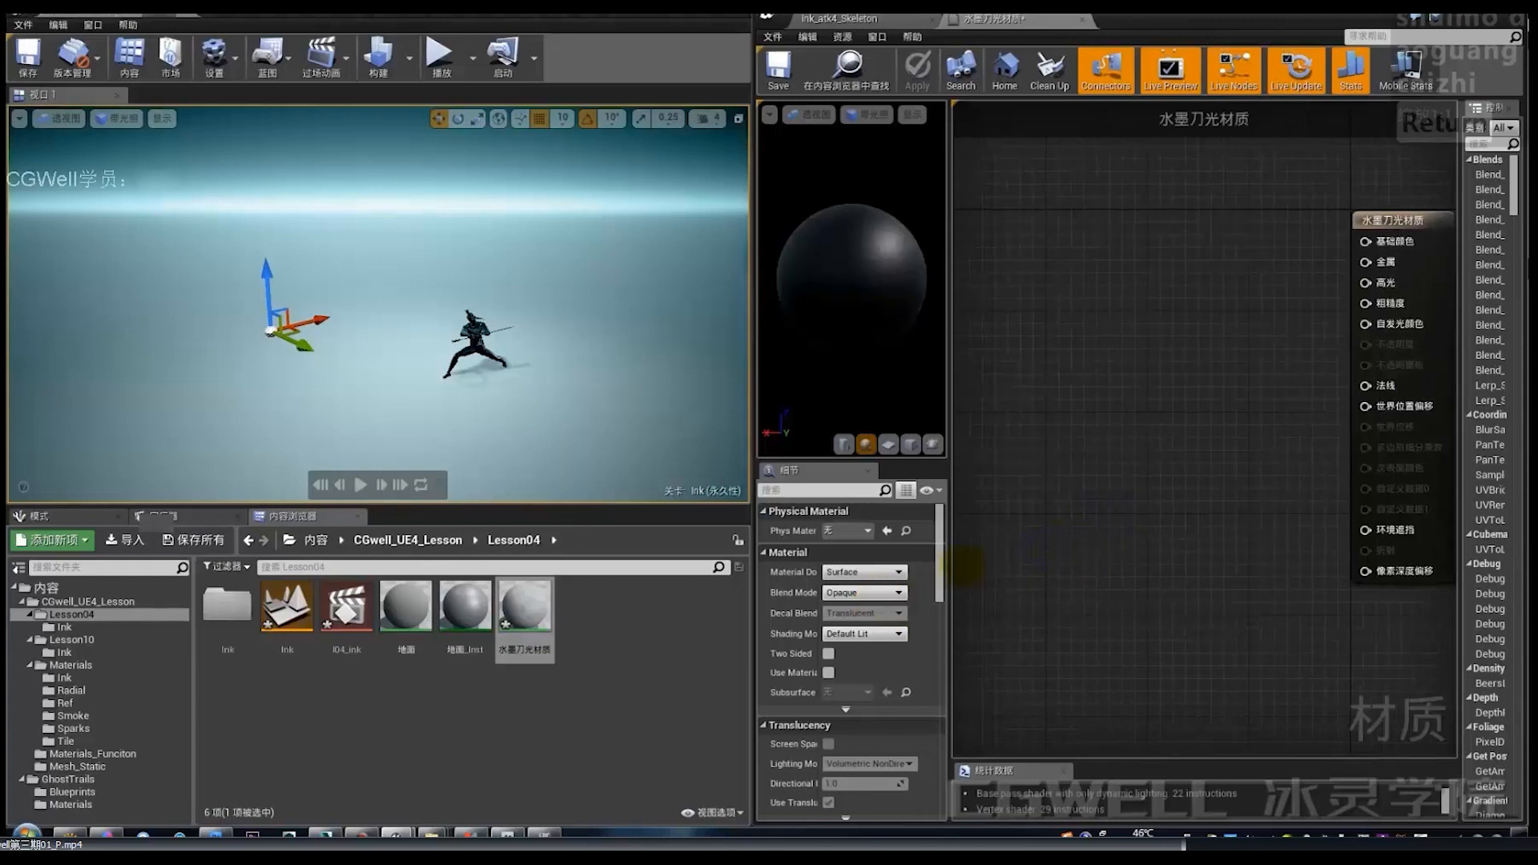
left_click(865, 593)
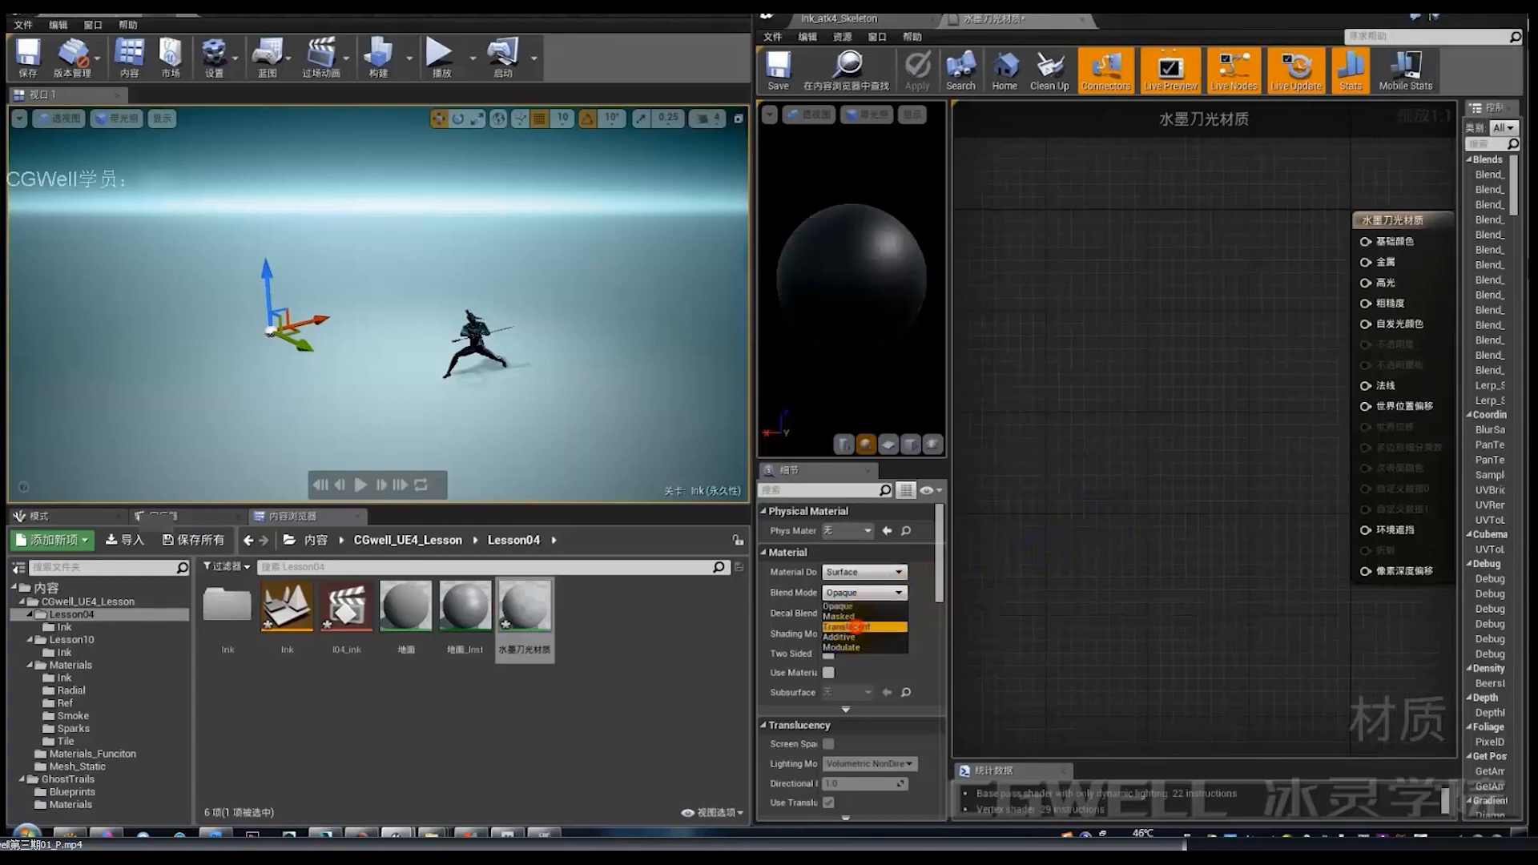
left_click(857, 627)
left_click(829, 653)
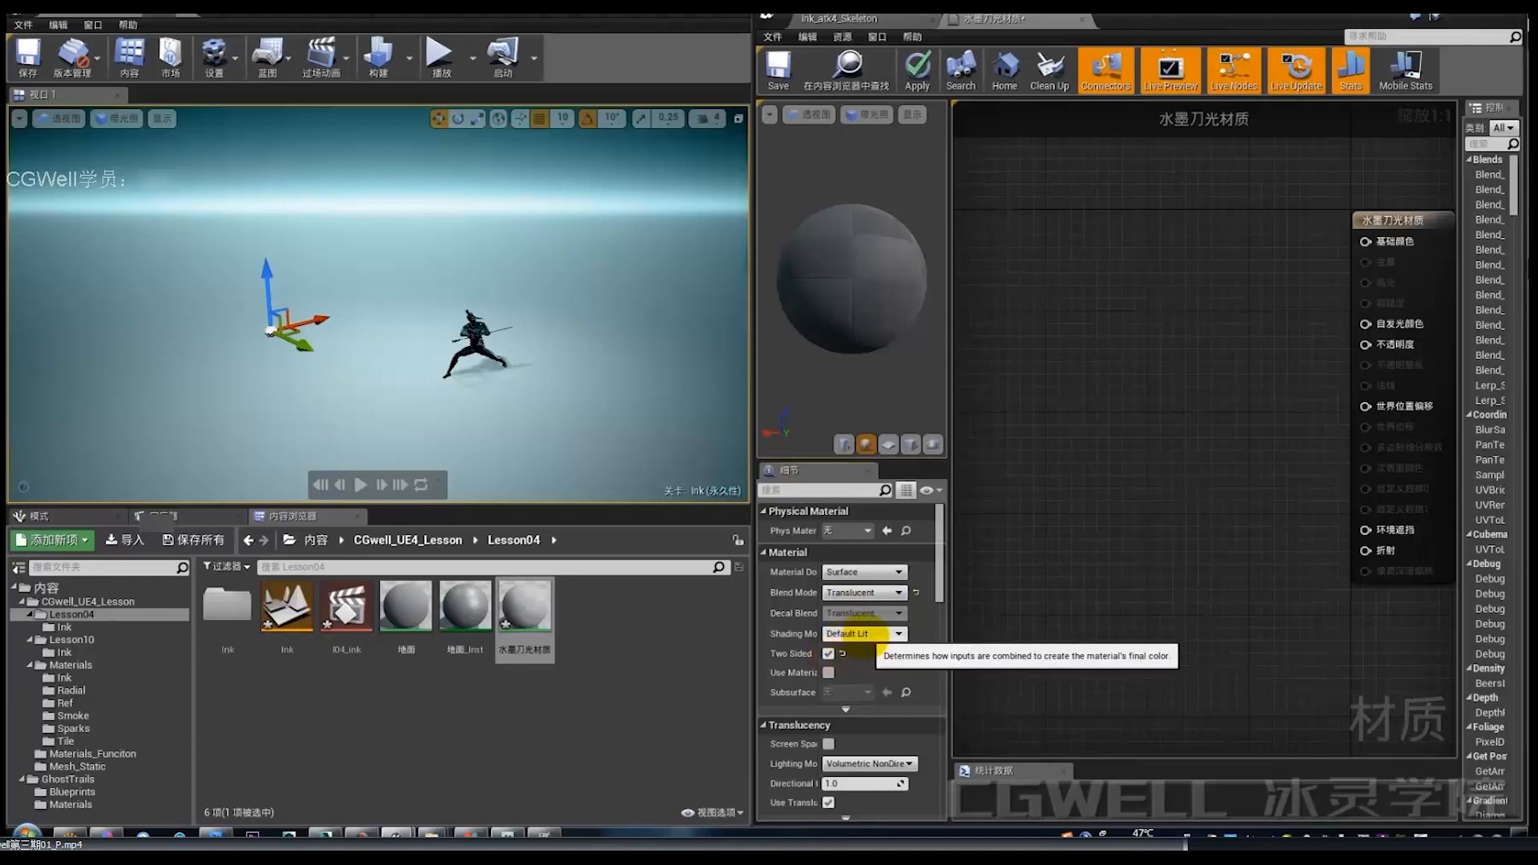
right_click_drag(1211, 415, 1186, 485)
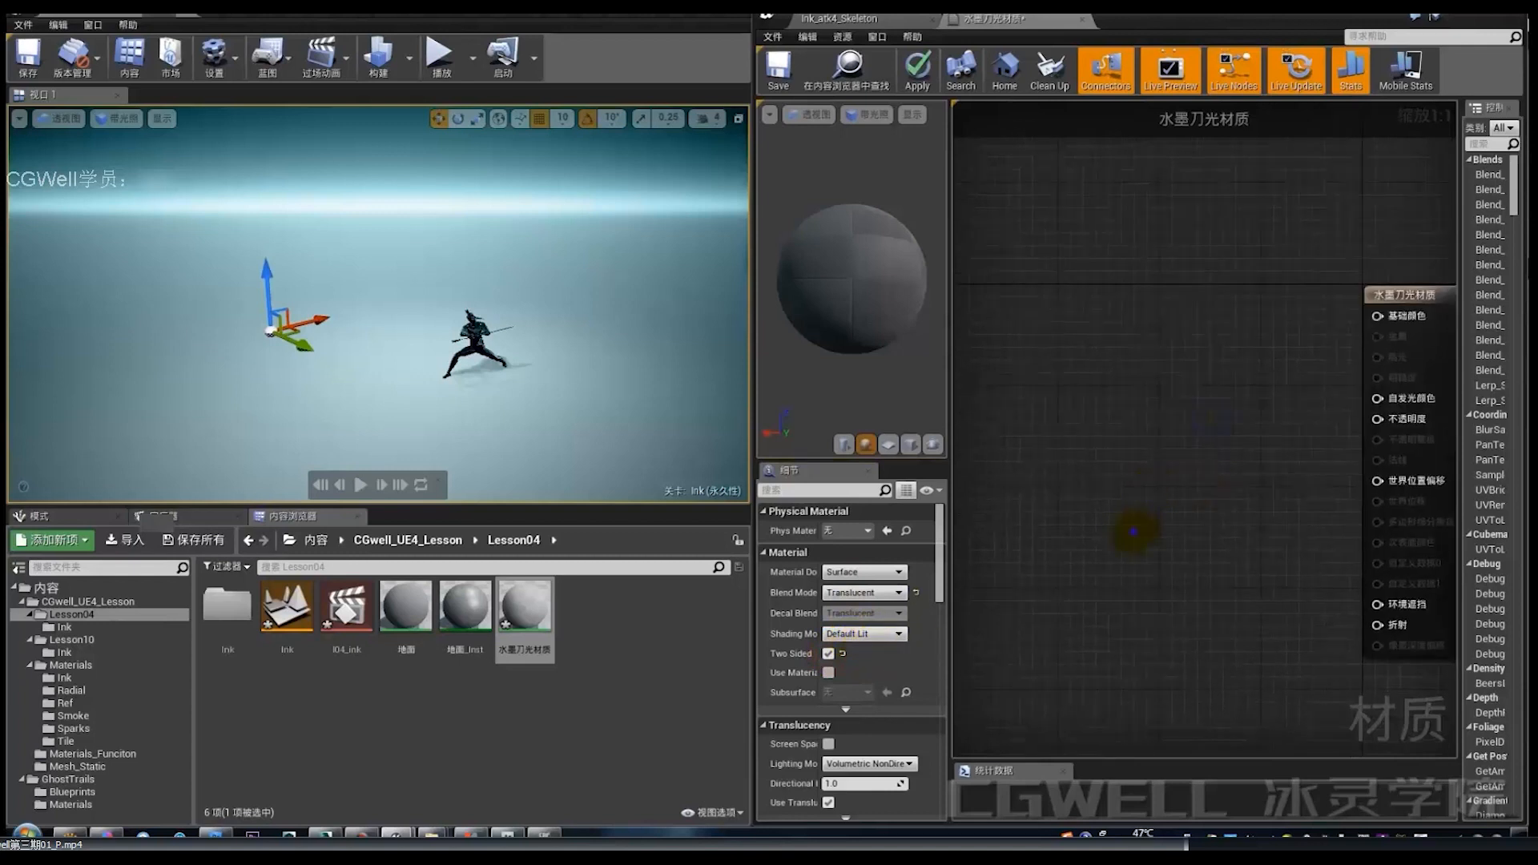
Add the Ink_003_tex_02 texture from the Materials/Ink folder to the material graph as a Texture Sample and select that node.
right_click_drag(1133, 531, 1156, 386)
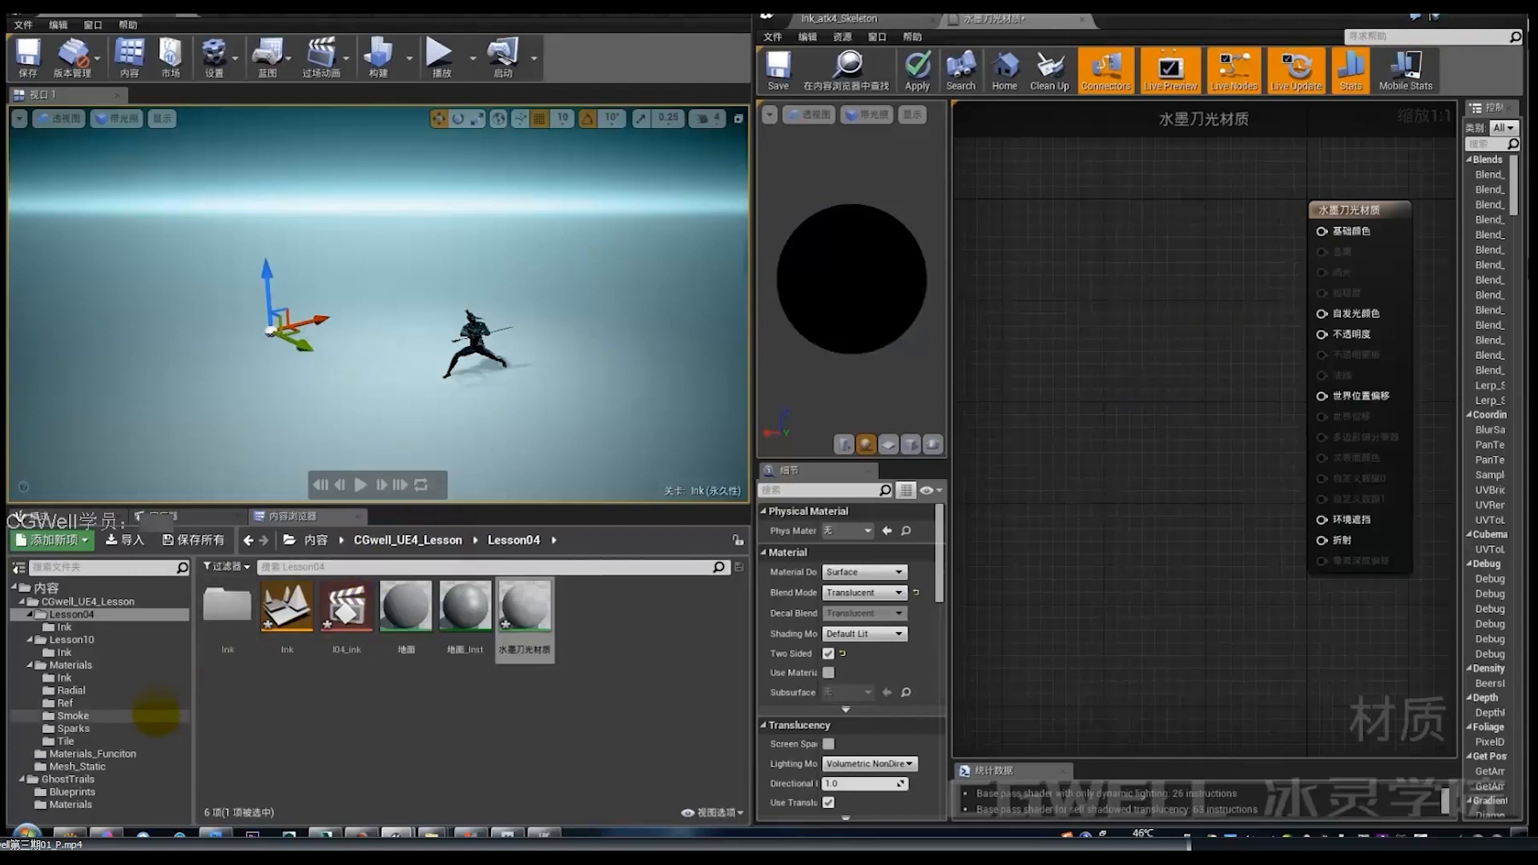
left_click(109, 677)
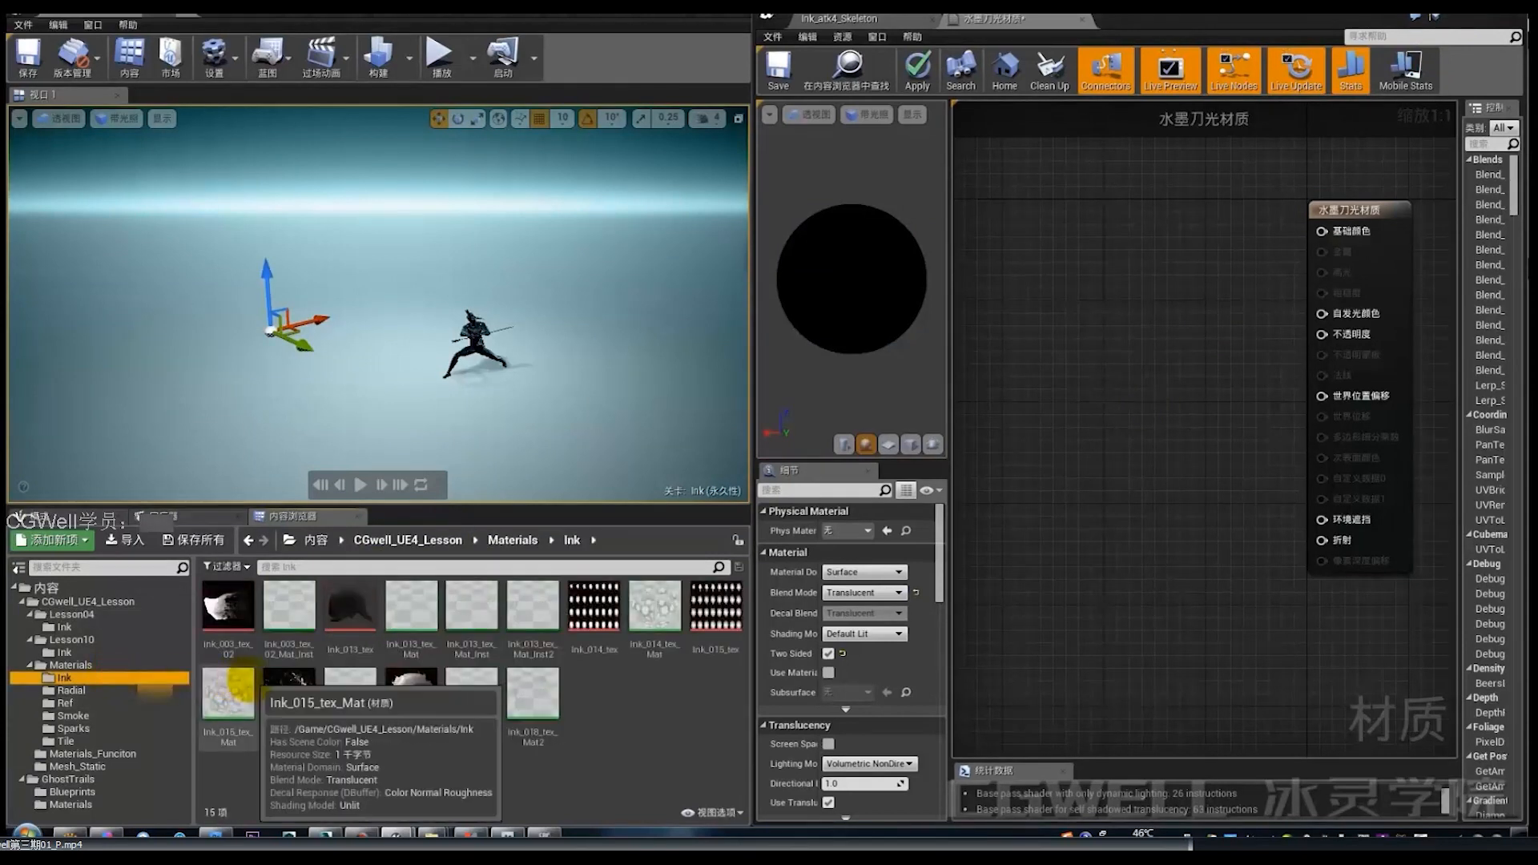
left_click_drag(229, 607, 1140, 403)
left_click_drag(1186, 506, 1094, 376)
right_click_drag(1045, 464, 1098, 494)
left_click(1074, 506)
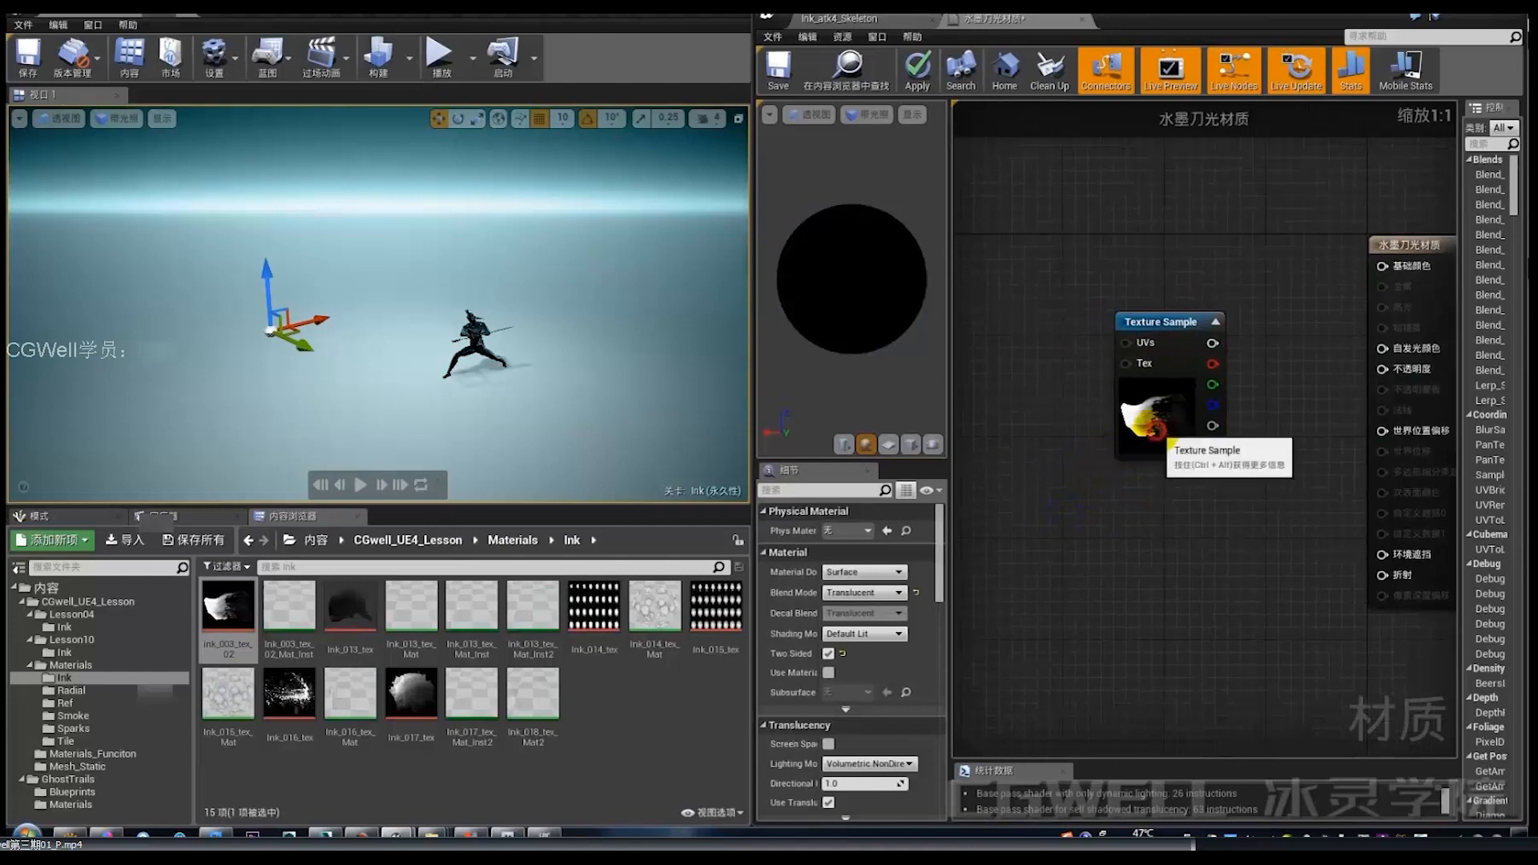
left_click(1162, 431)
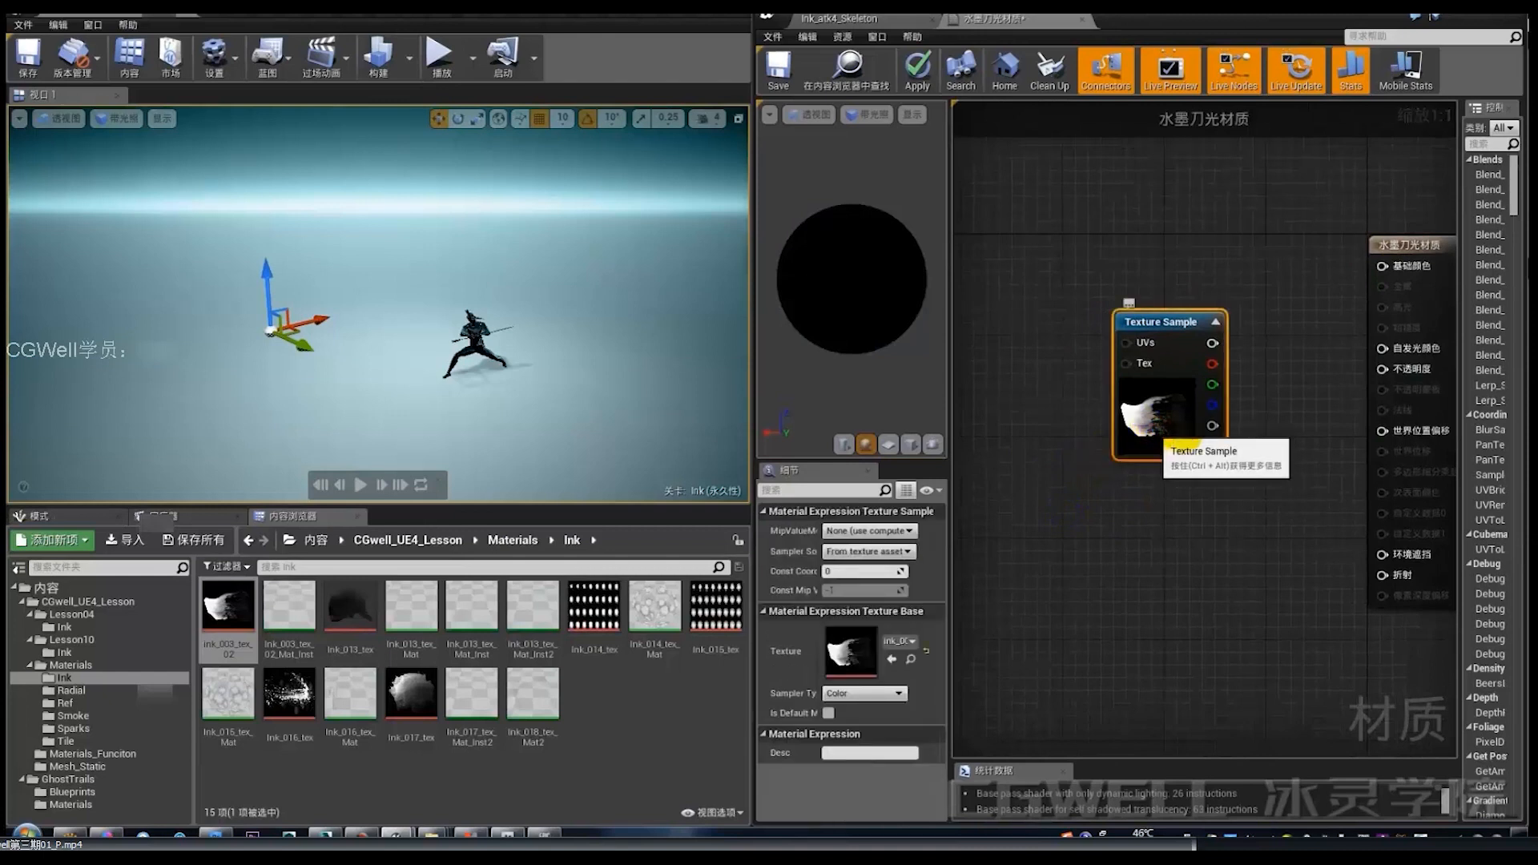
right_click_drag(1031, 545, 1065, 509)
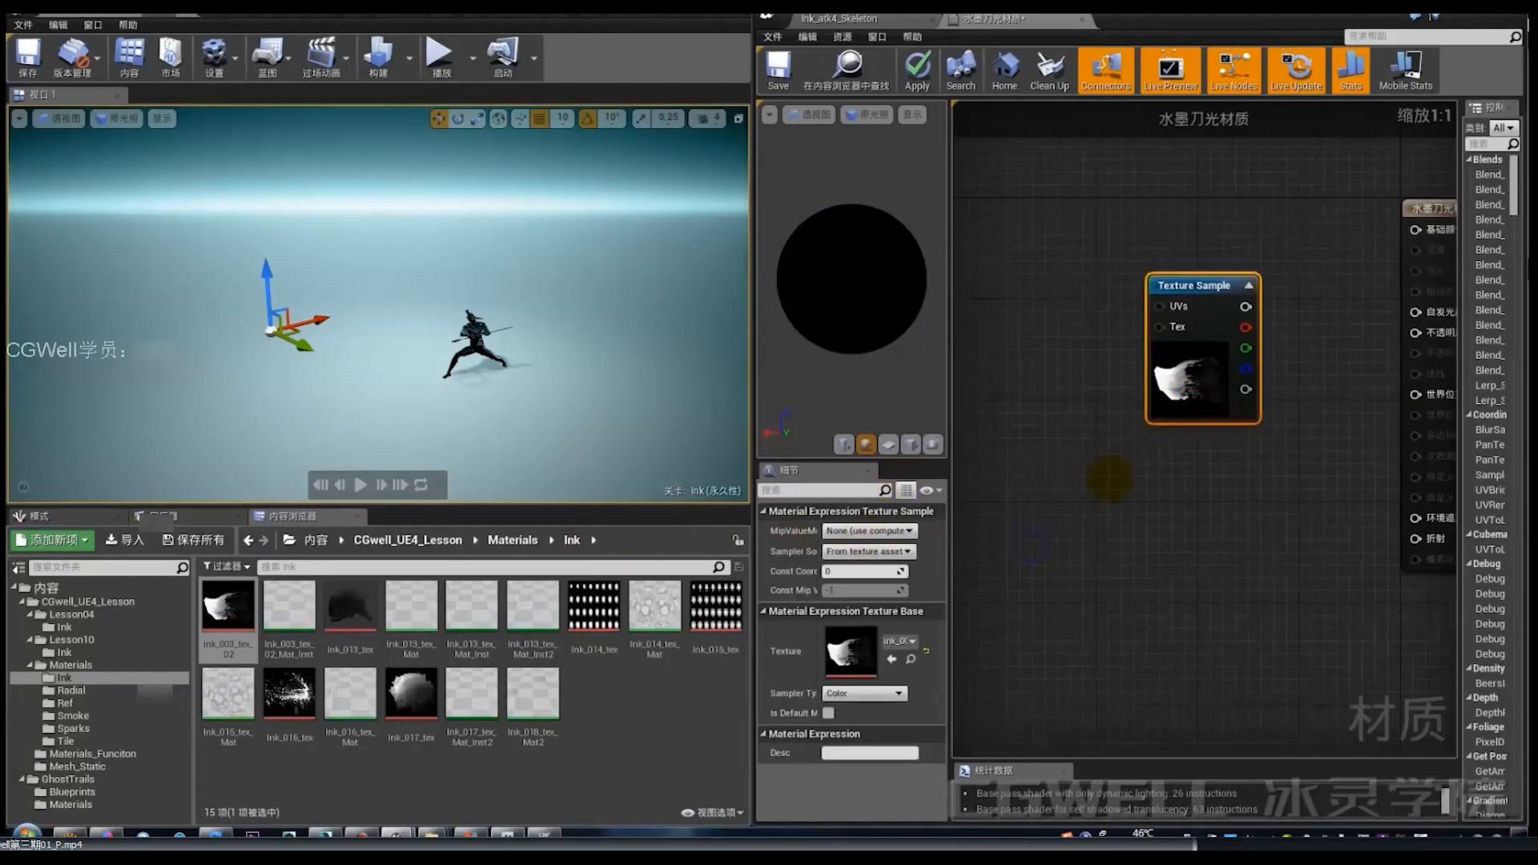
Switch to Photoshop and look through the open Ink_013_tex, Ink_014_tex and Ink_003_tex_02 texture files.
left_click(214, 834)
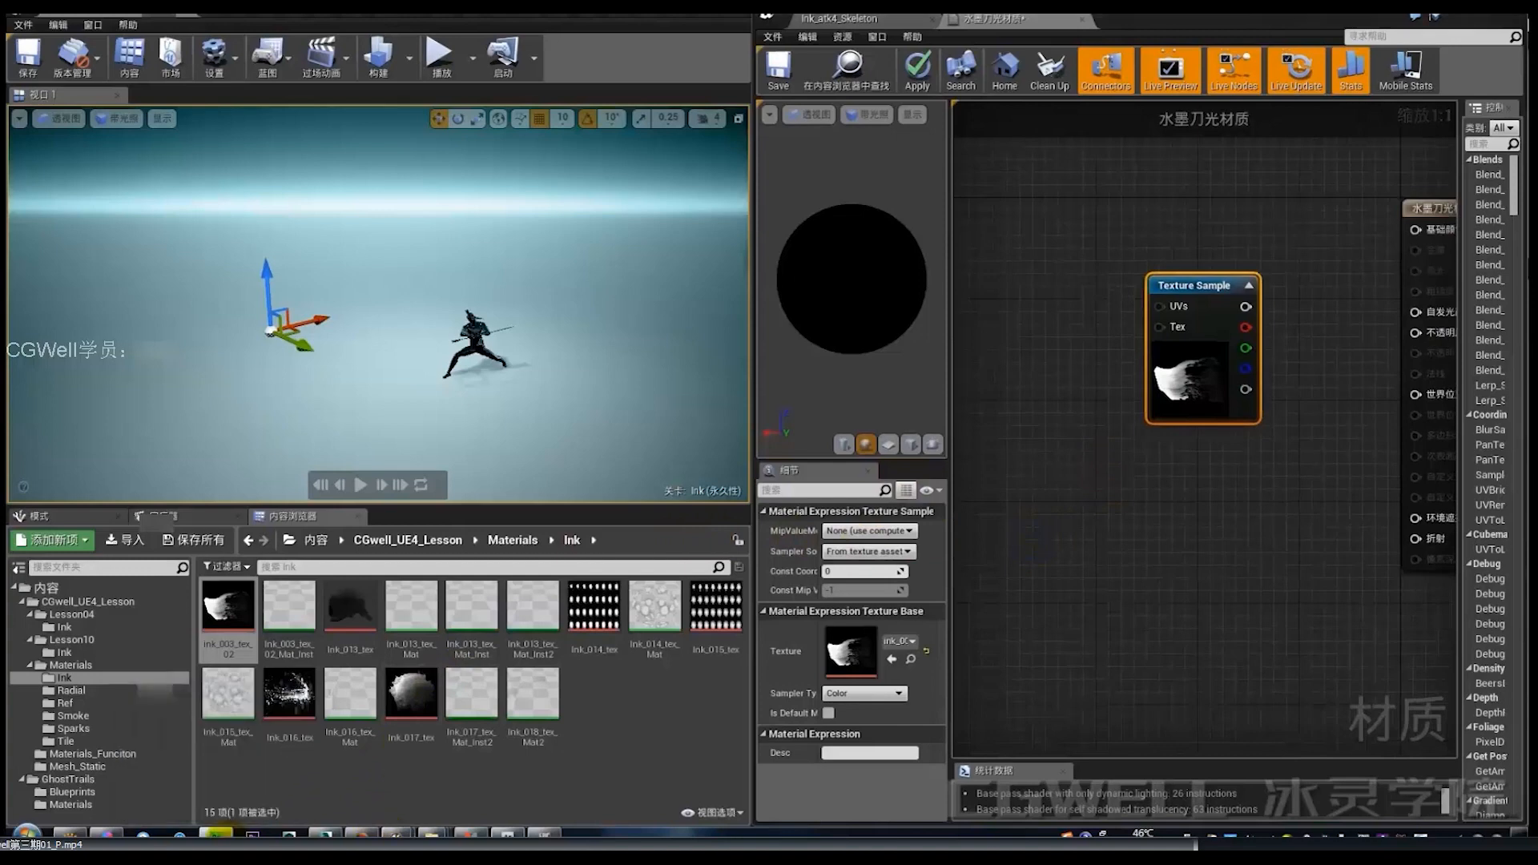
left_click(182, 58)
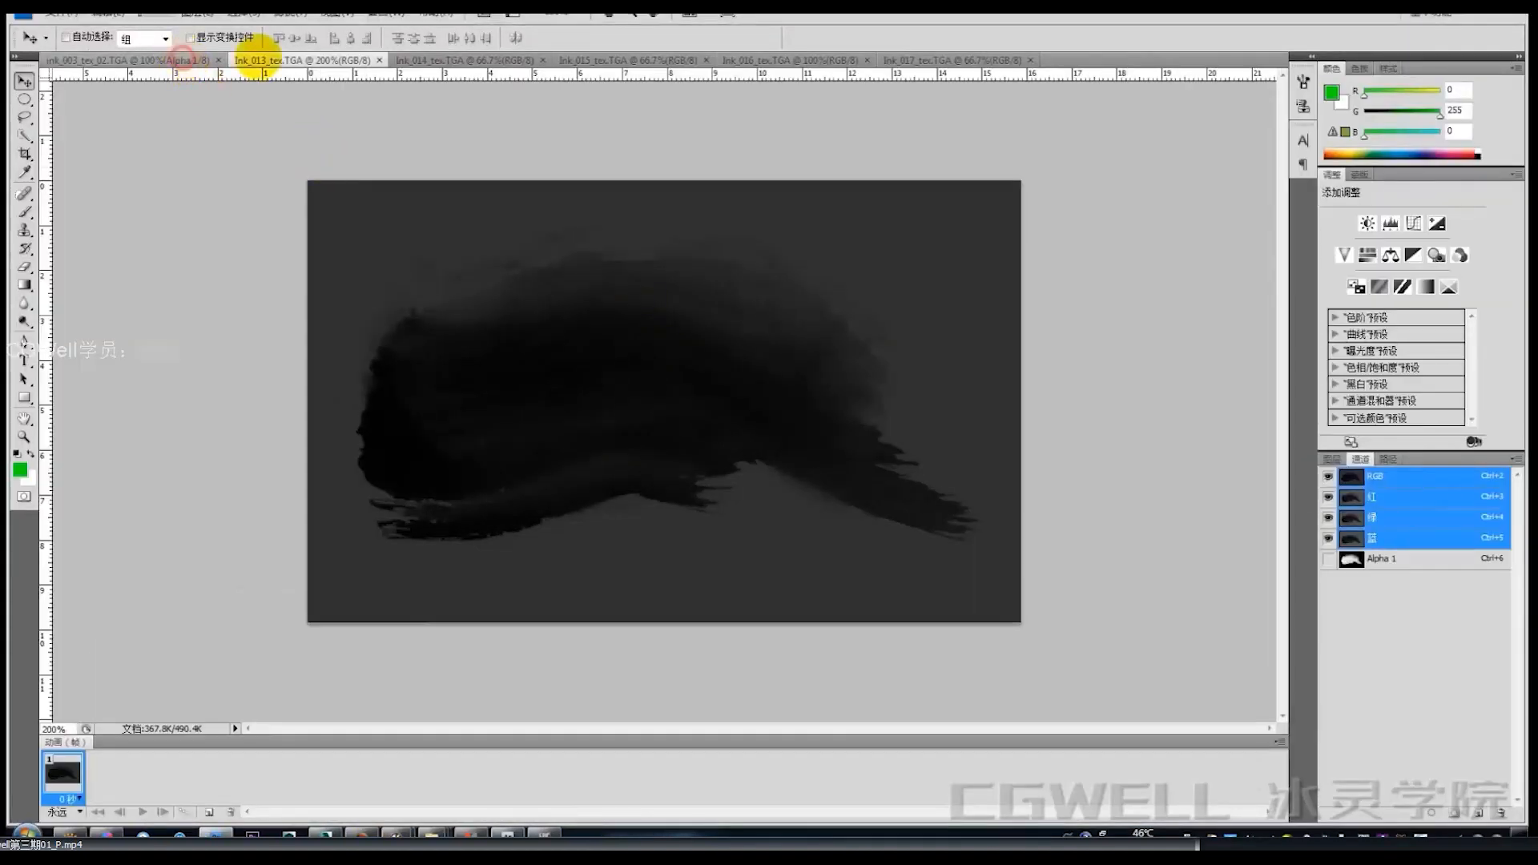
left_click(298, 58)
left_click(435, 60)
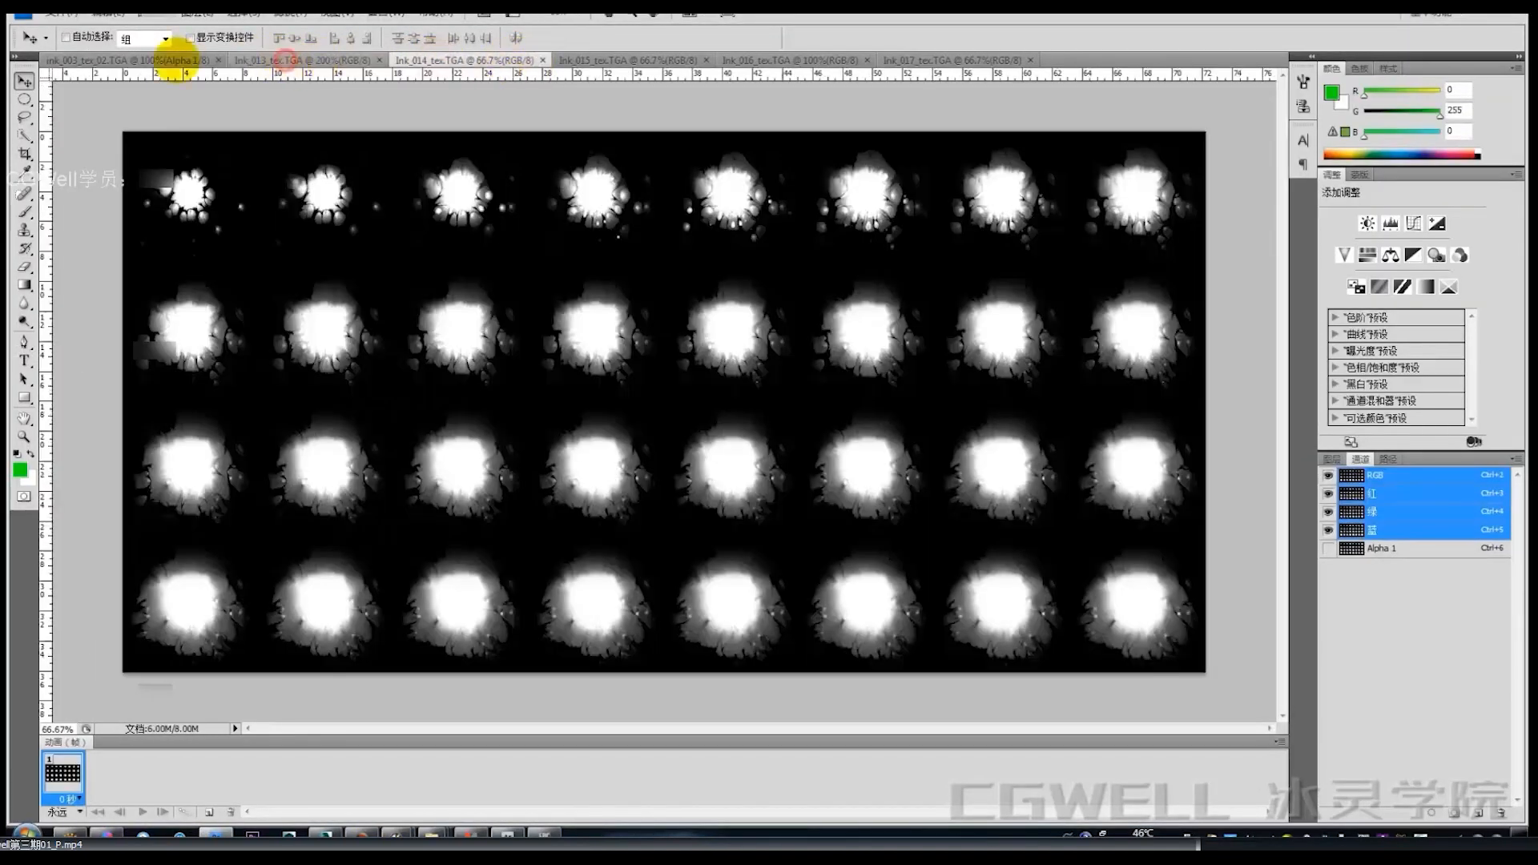
left_click(160, 59)
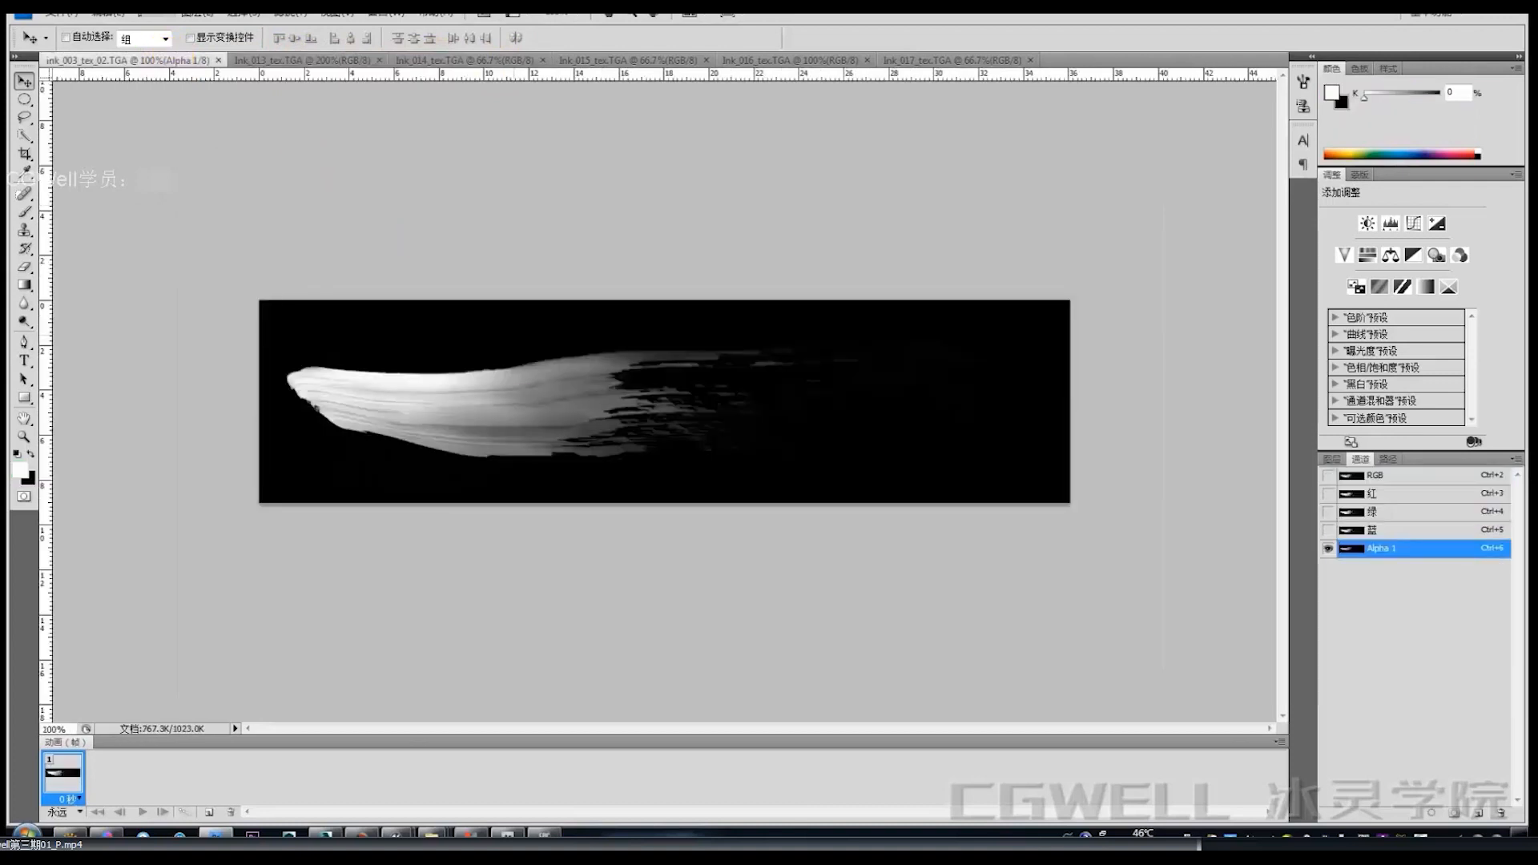
left_click(519, 376)
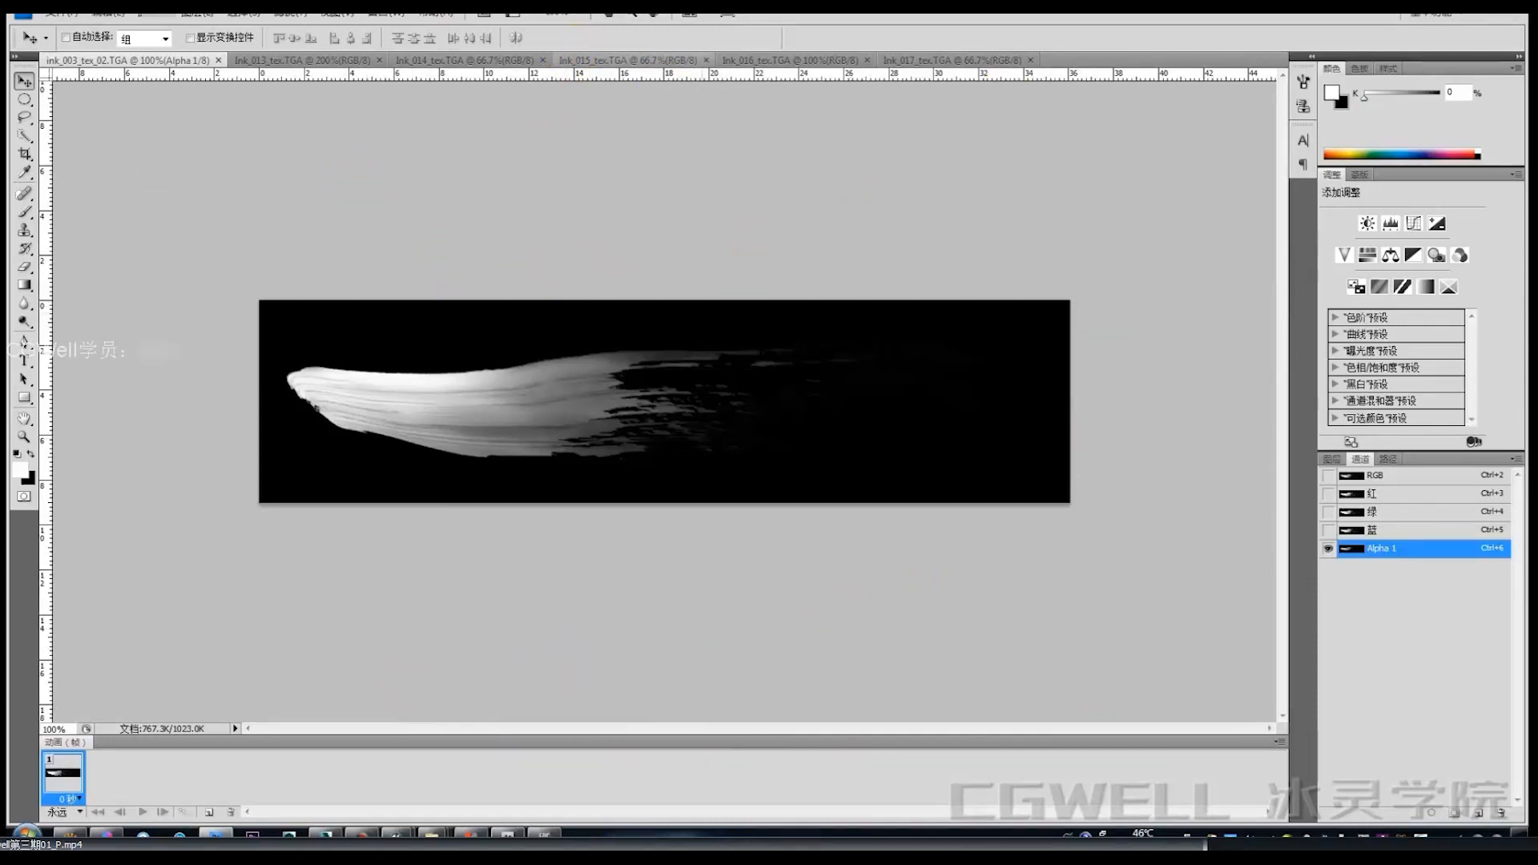
key("alt+q")
left_click_drag(722, 167, 722, 639)
left_click_drag(794, 148, 1286, 833)
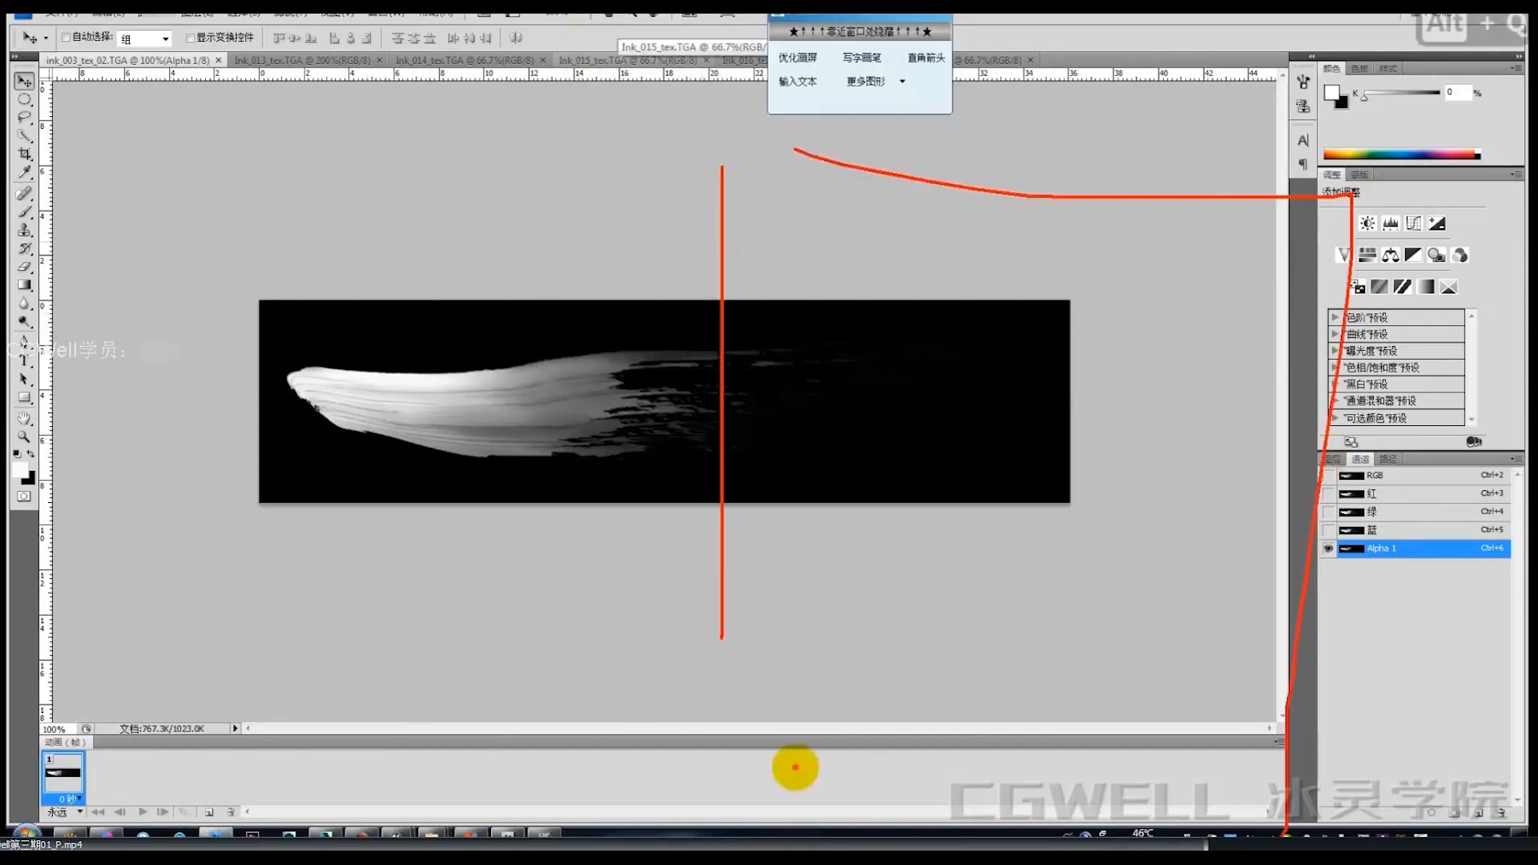
left_click_drag(796, 766, 1168, 718)
left_click_drag(829, 210, 866, 242)
left_click_drag(753, 343, 825, 336)
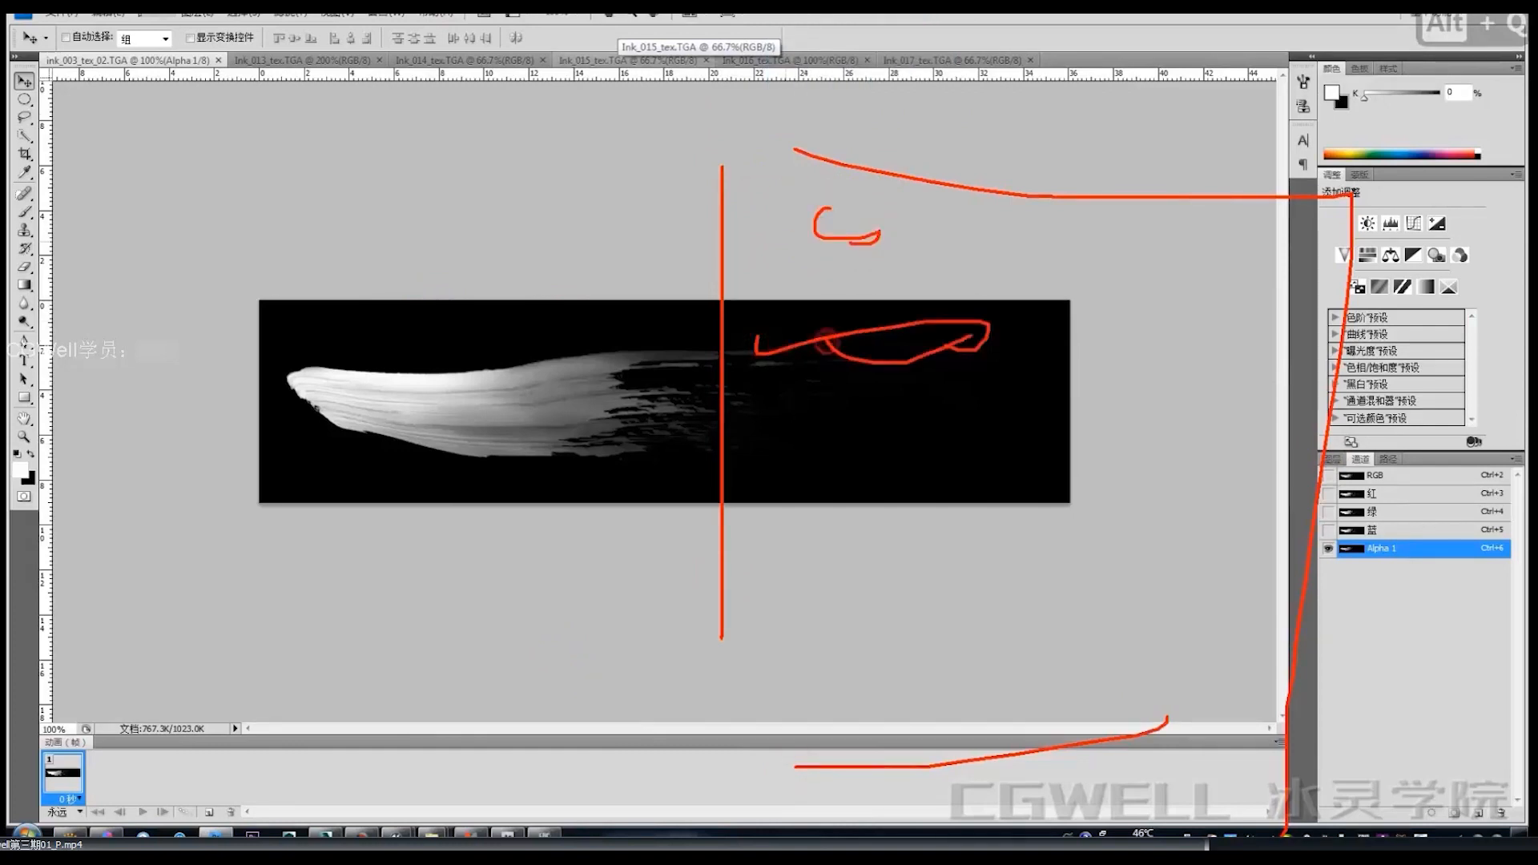
mouse_move(850, 509)
left_mouse_down()
mouse_move(869, 441)
mouse_move(921, 437)
left_mouse_up()
left_click_drag(1124, 311, 1121, 352)
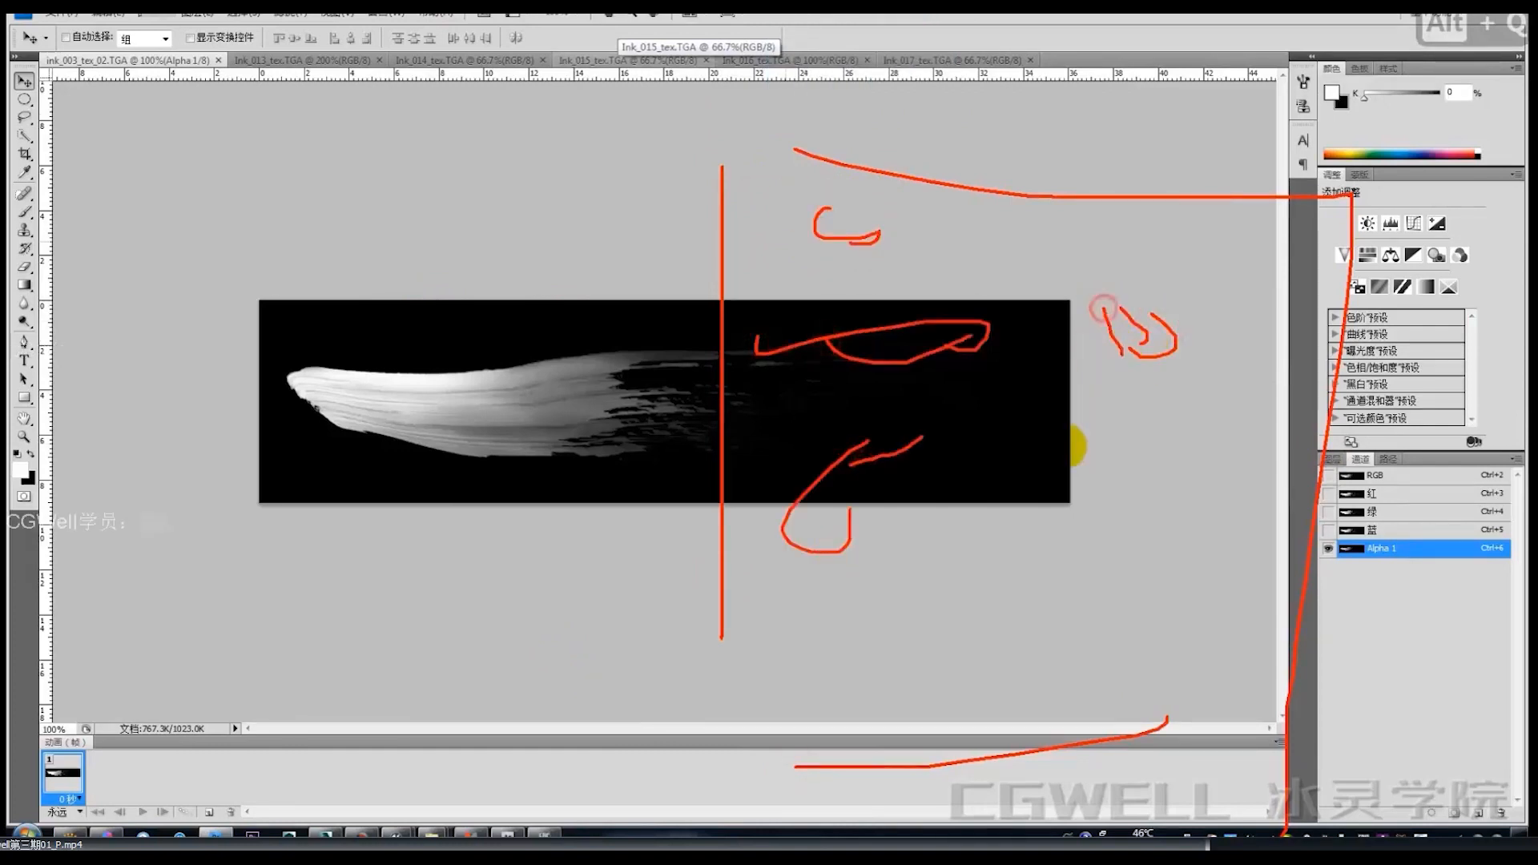
left_click_drag(1058, 472, 1054, 543)
left_click_drag(1223, 238, 1272, 322)
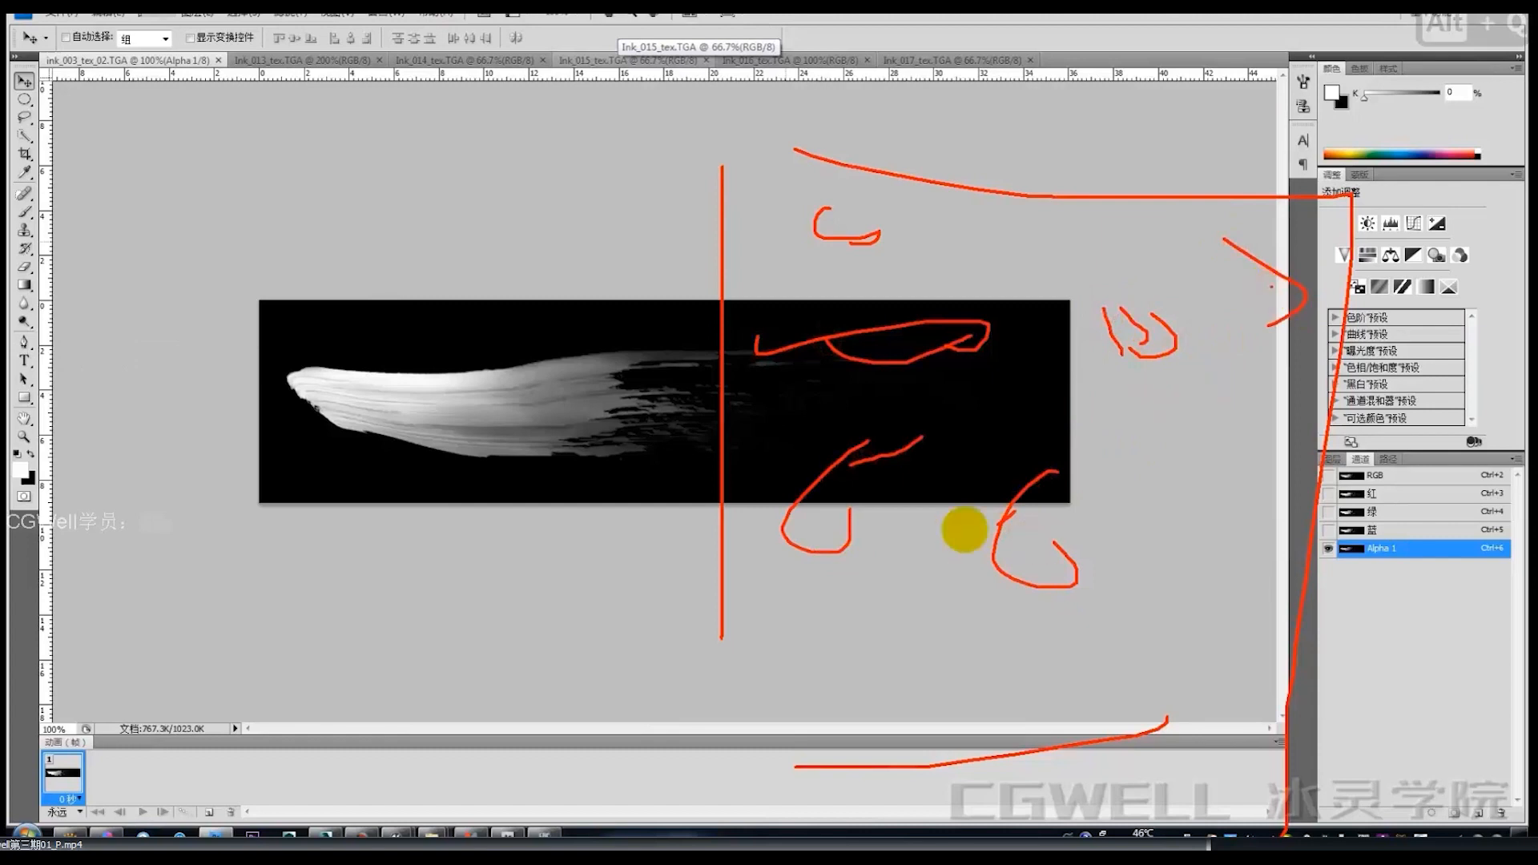
mouse_move(979, 429)
left_mouse_down()
mouse_move(1167, 642)
mouse_move(979, 637)
left_mouse_up()
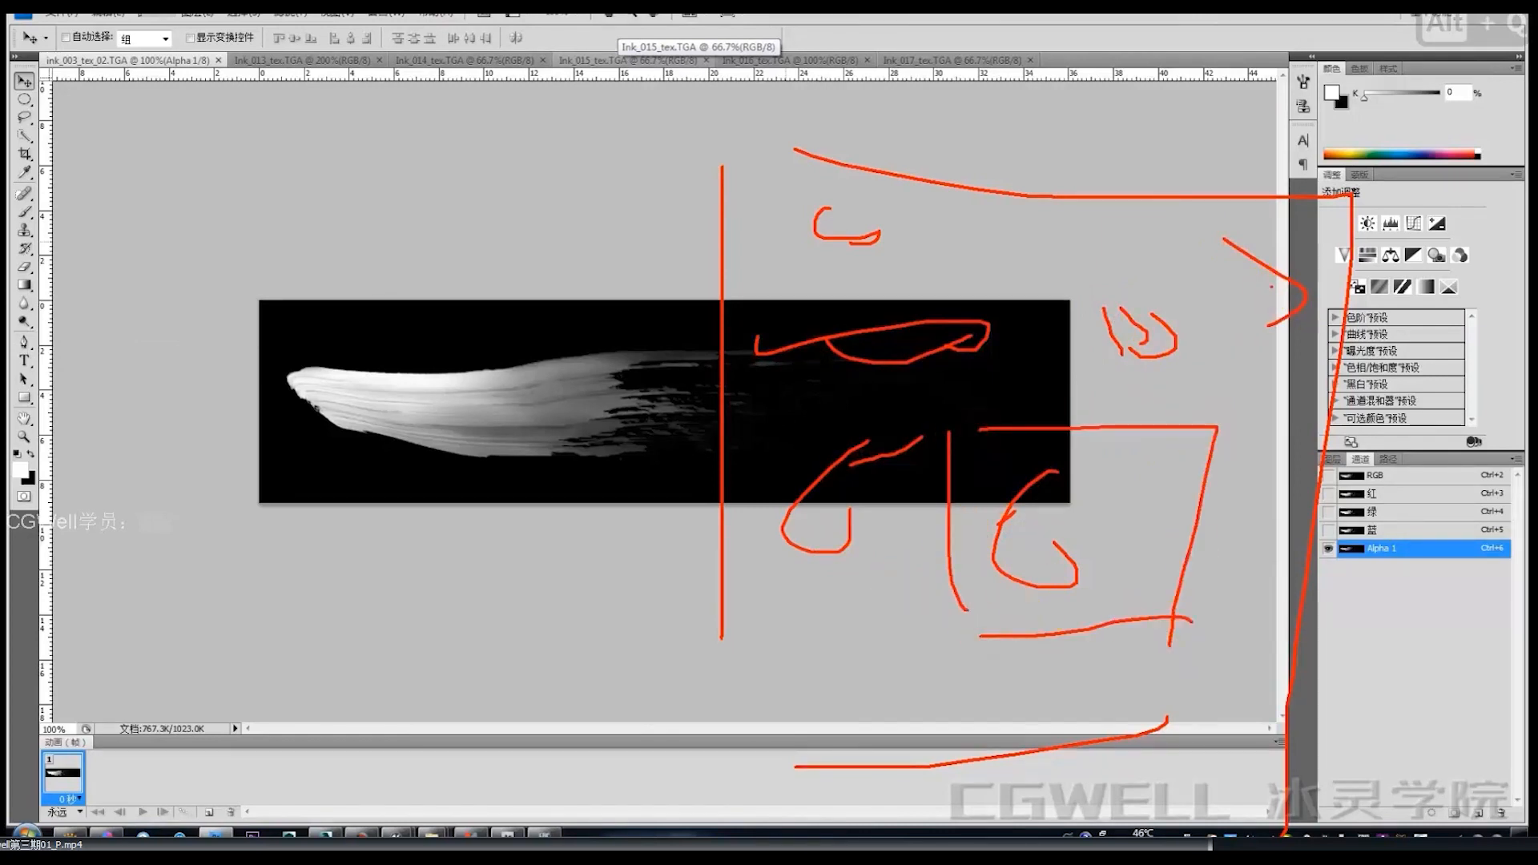
left_click_drag(805, 284, 1050, 323)
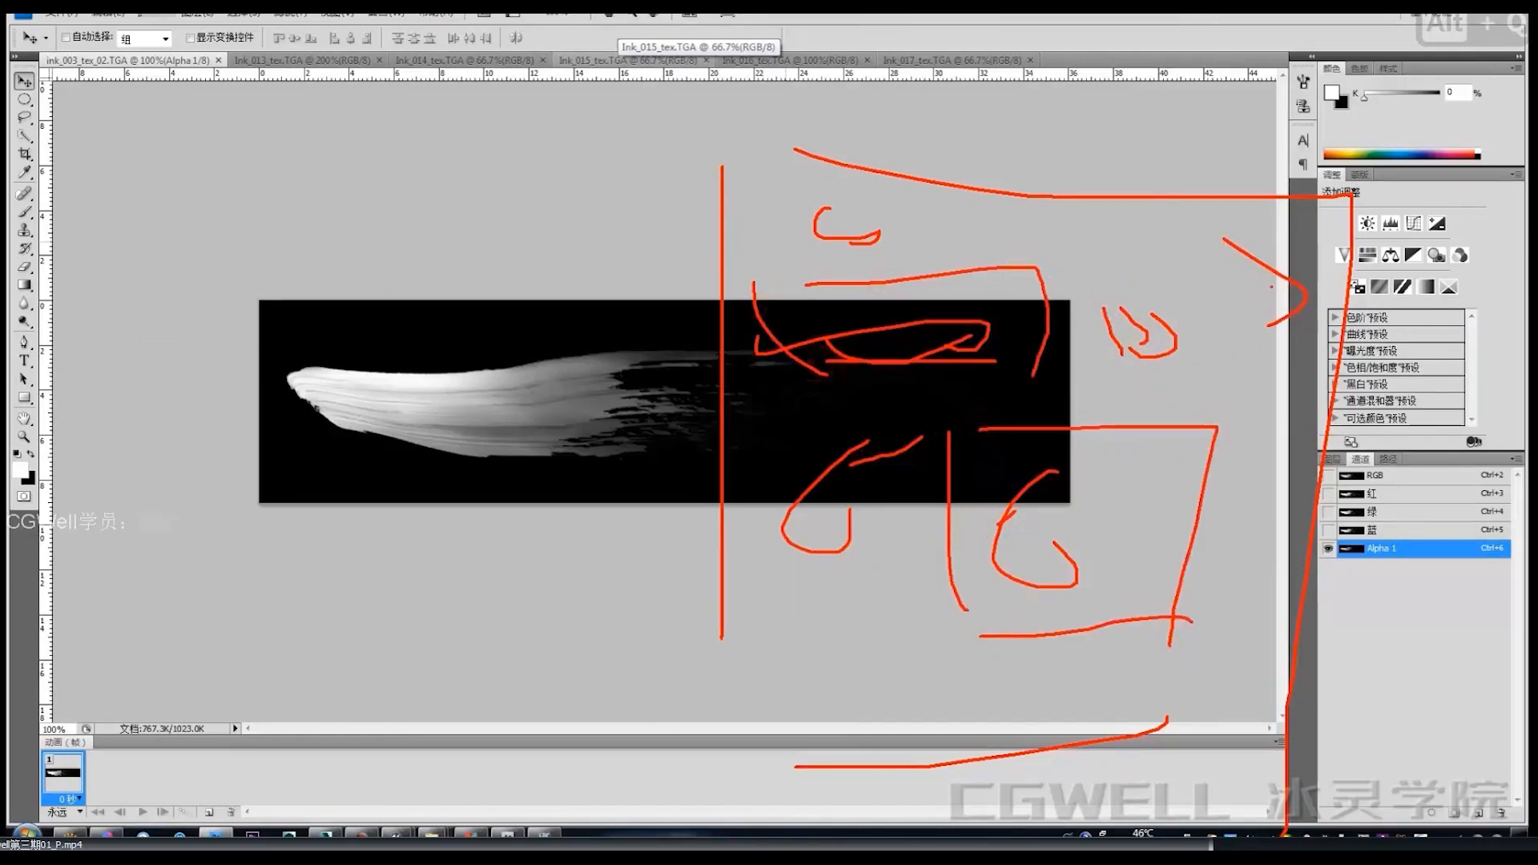
left_click_drag(987, 370, 806, 387)
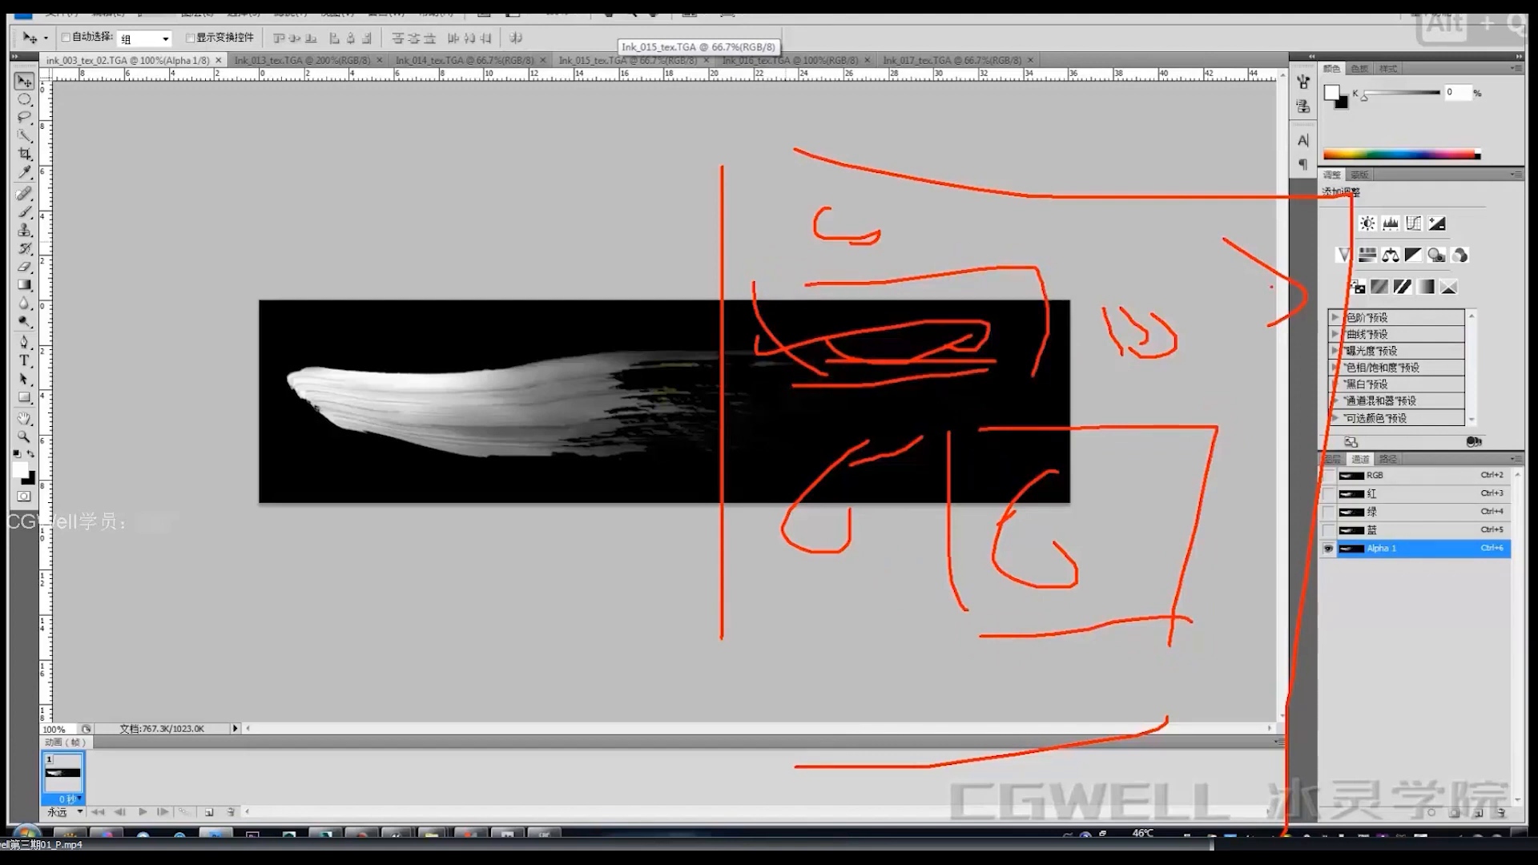
key("Escape")
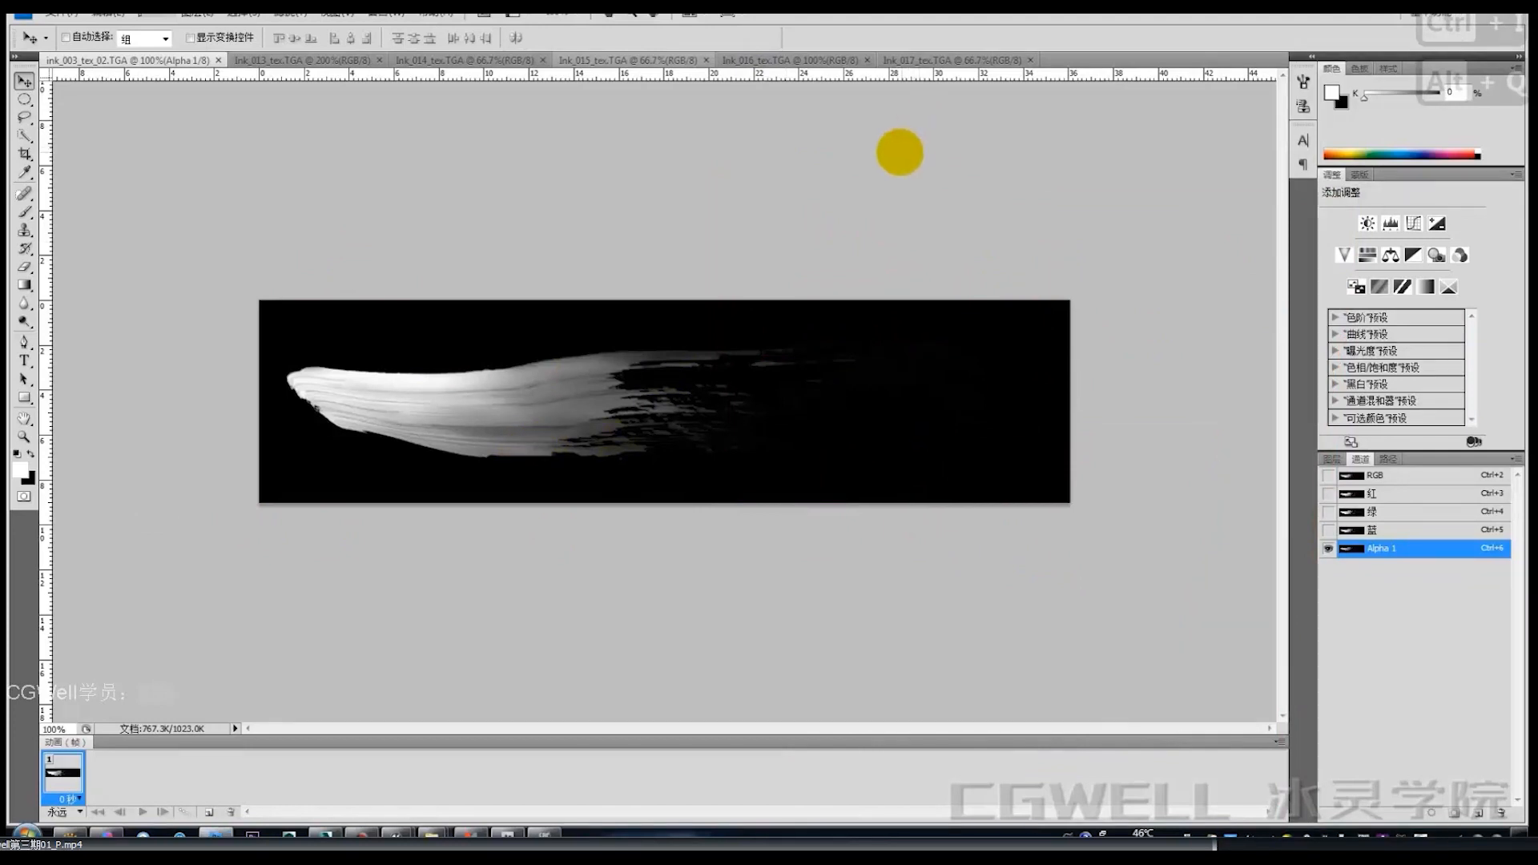
Invert the Alpha 1 channel of the ink stroke texture and invert it back.
key("ctrl+i")
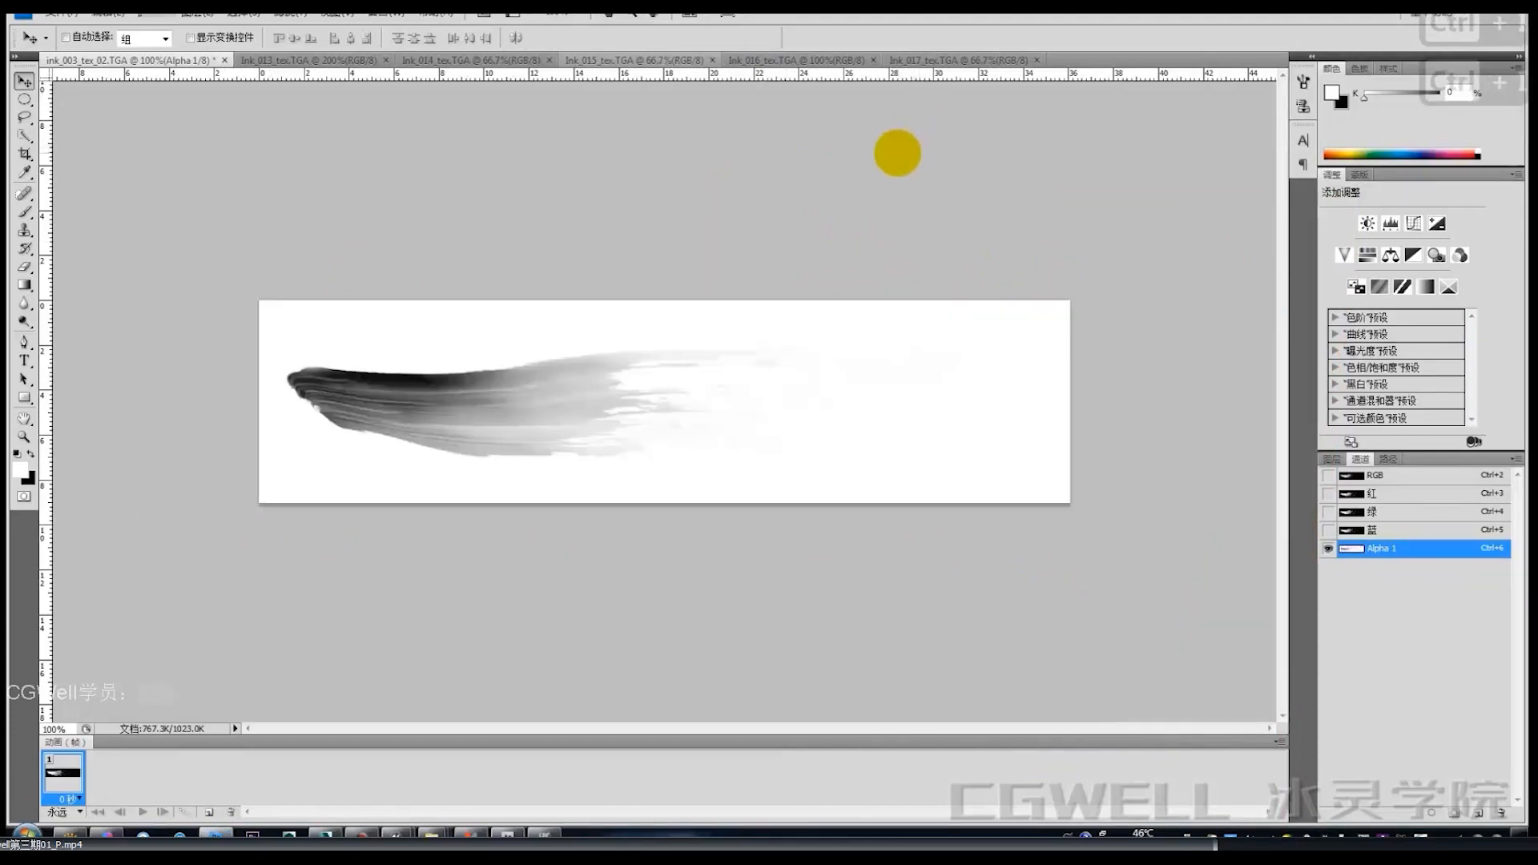
key("ctrl+i")
Resize the Ink_003_tex_02 image to a width of 1024 pixels with proportions constrained, and save the file.
key("ctrl+alt+i")
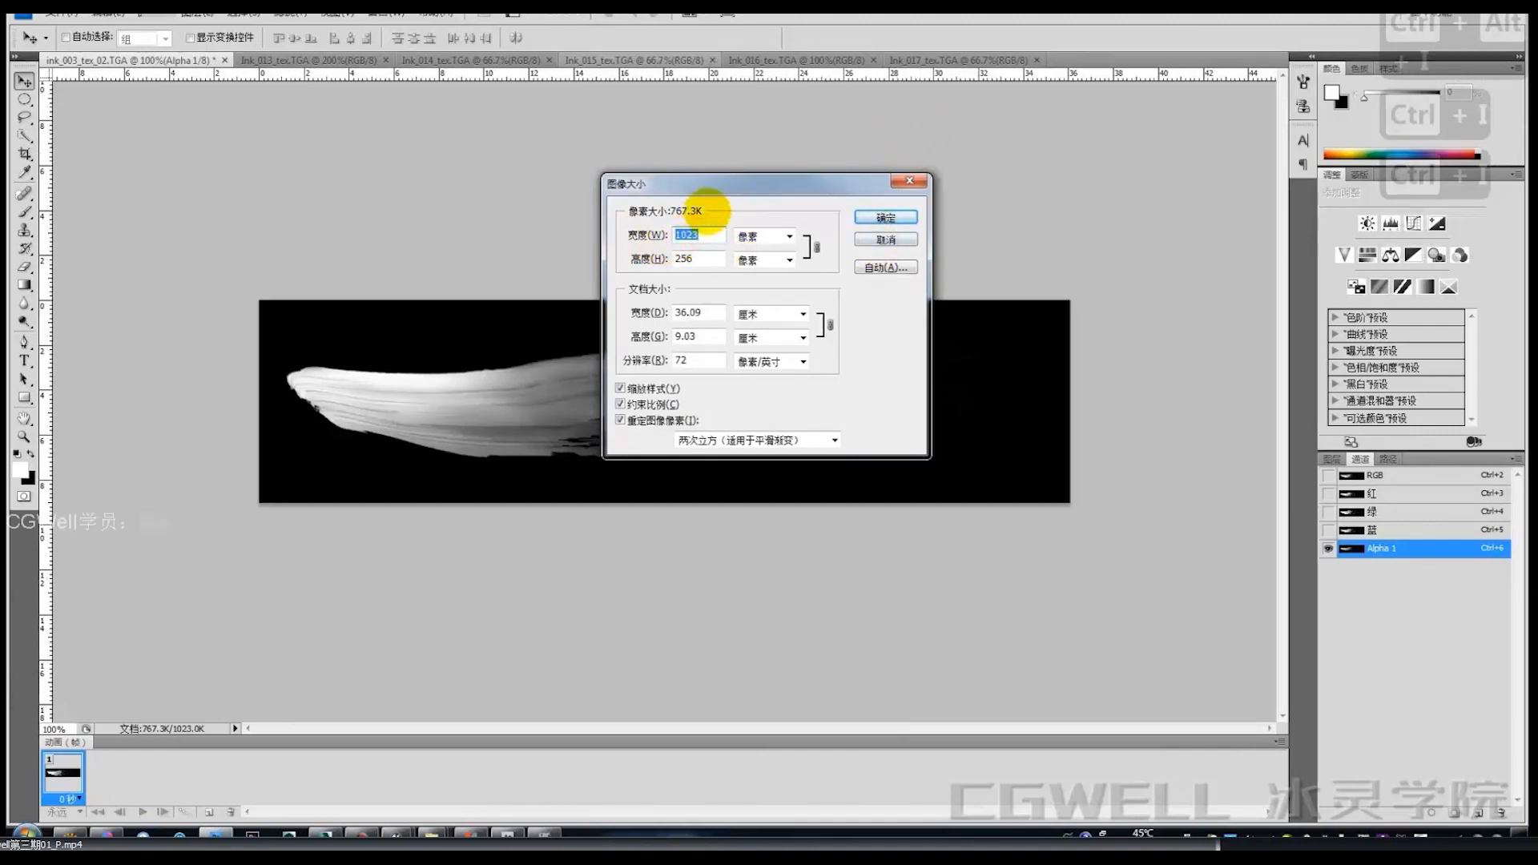
type("104")
double_click(699, 235)
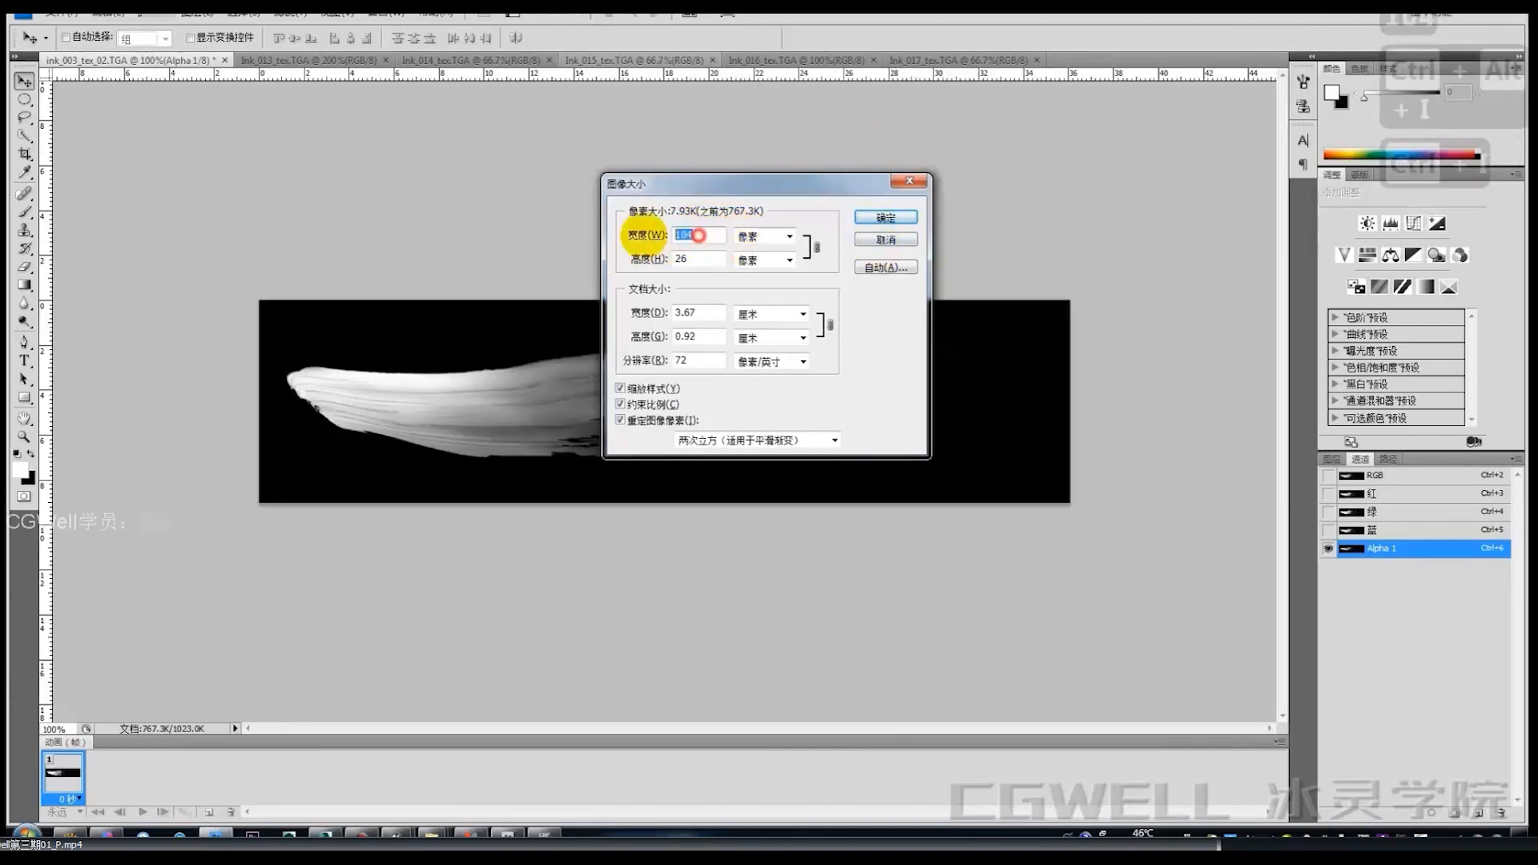
type("1024")
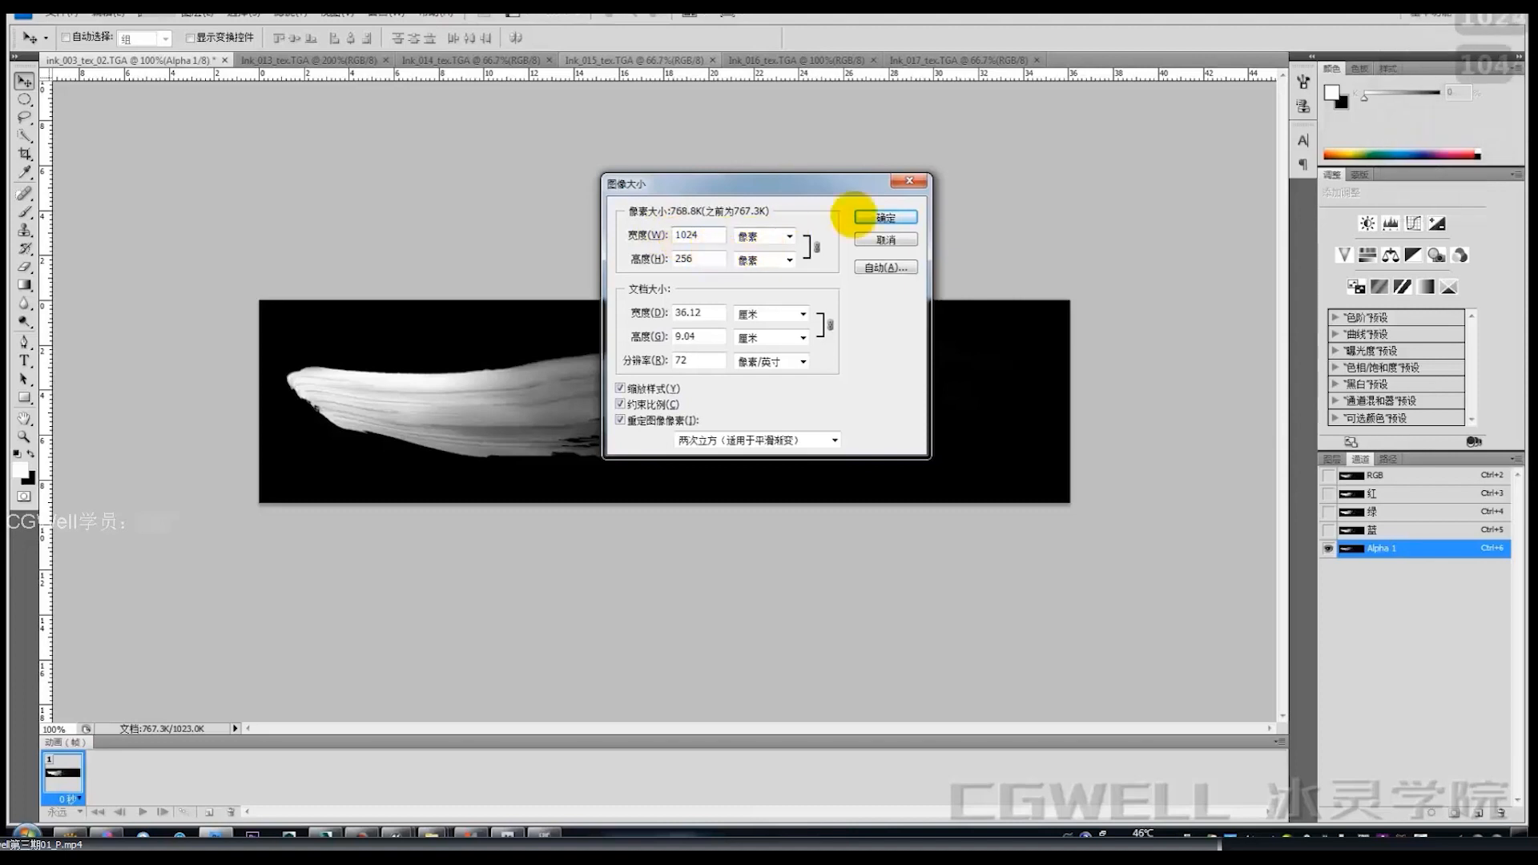
left_click(881, 217)
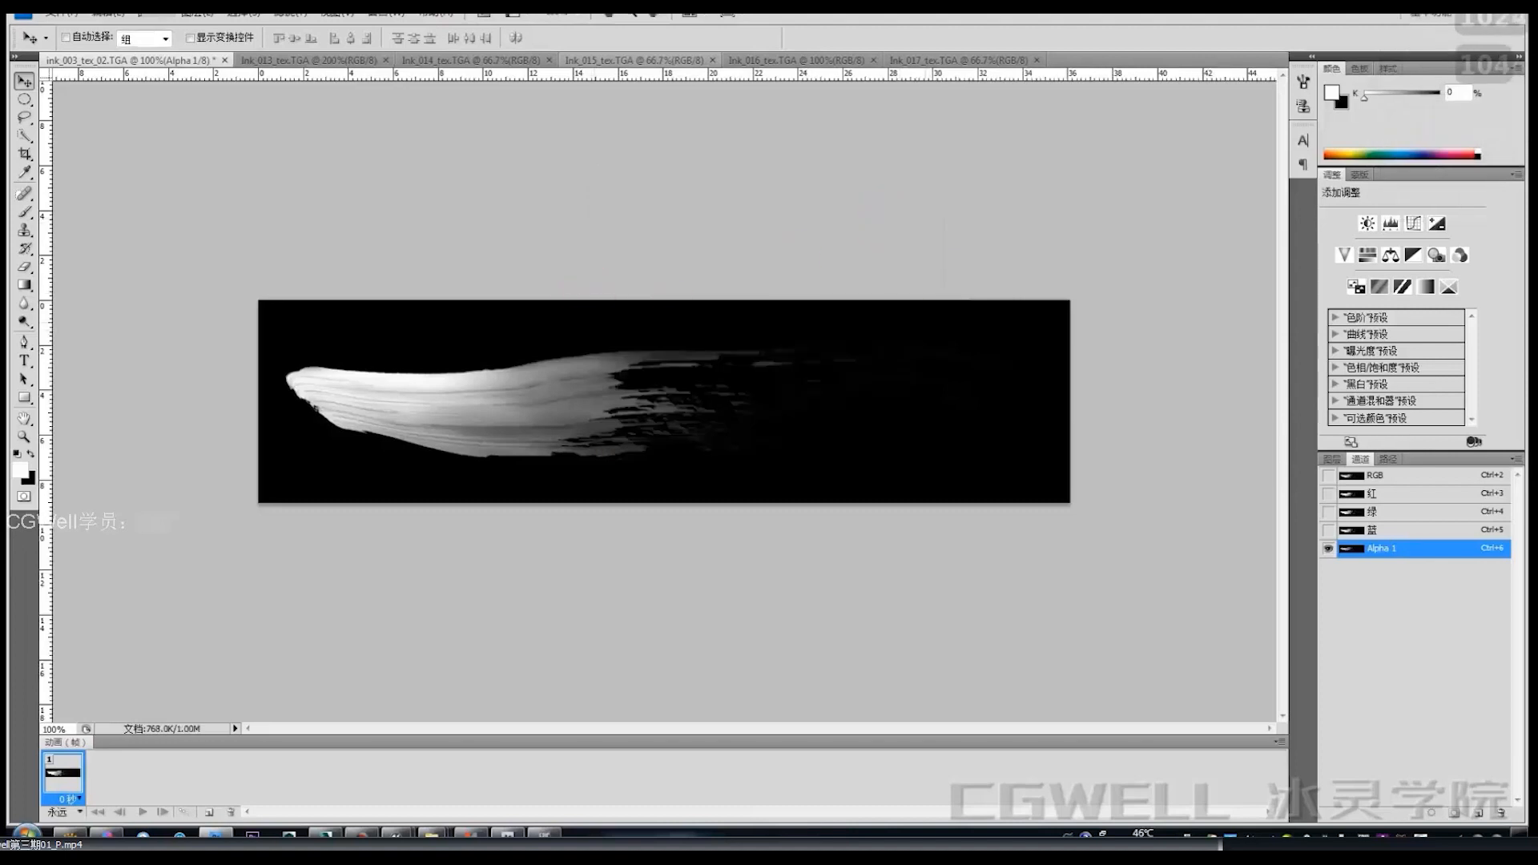
key("ctrl+s")
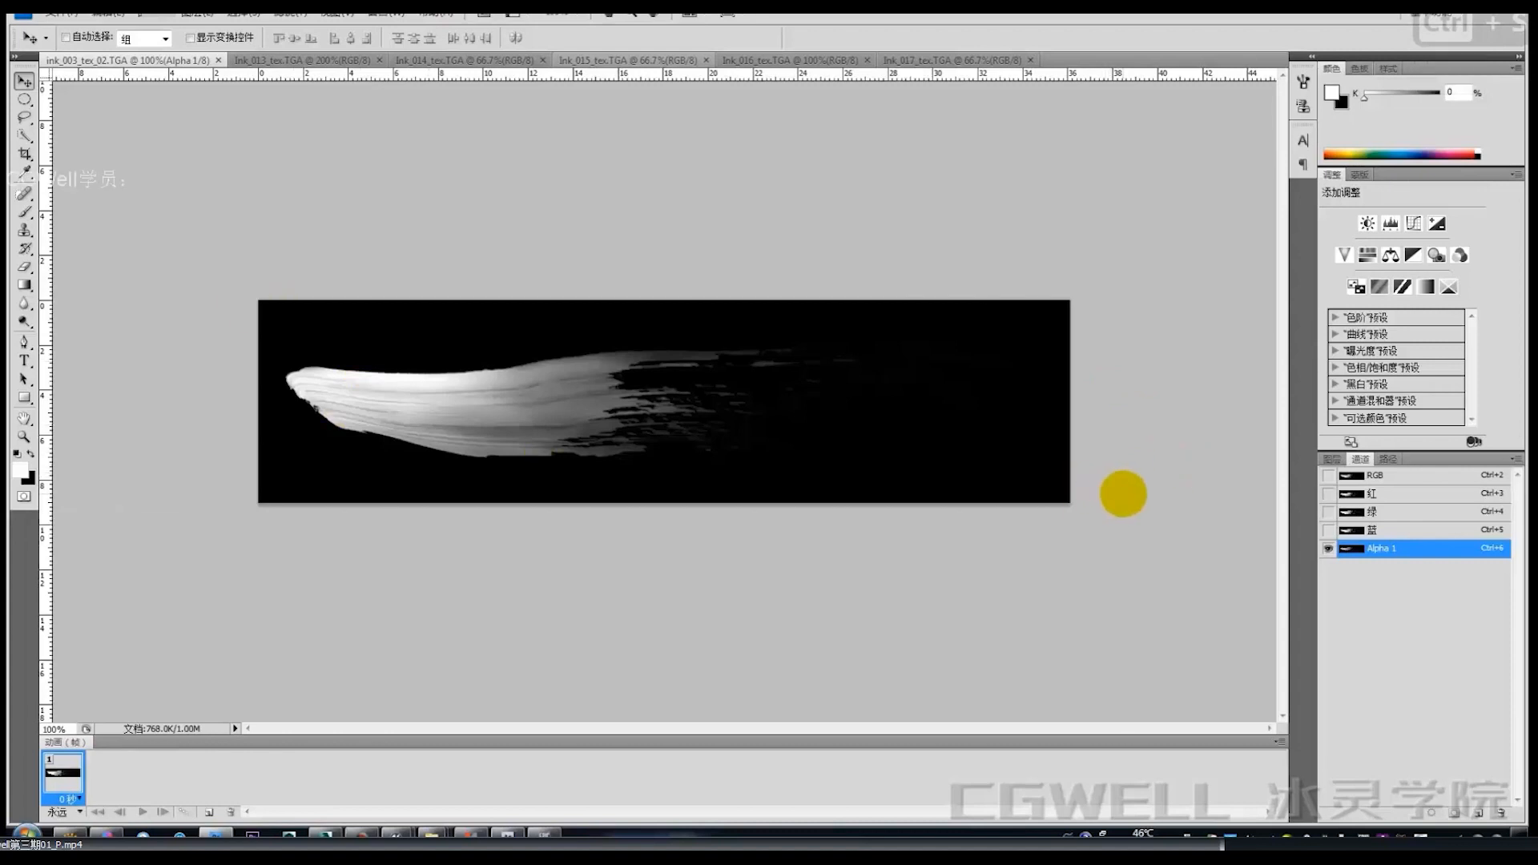
Check the pixel dimensions of Ink_003_tex_02 and compare its RGB and Alpha 1 channels.
key("ctrl+alt+i")
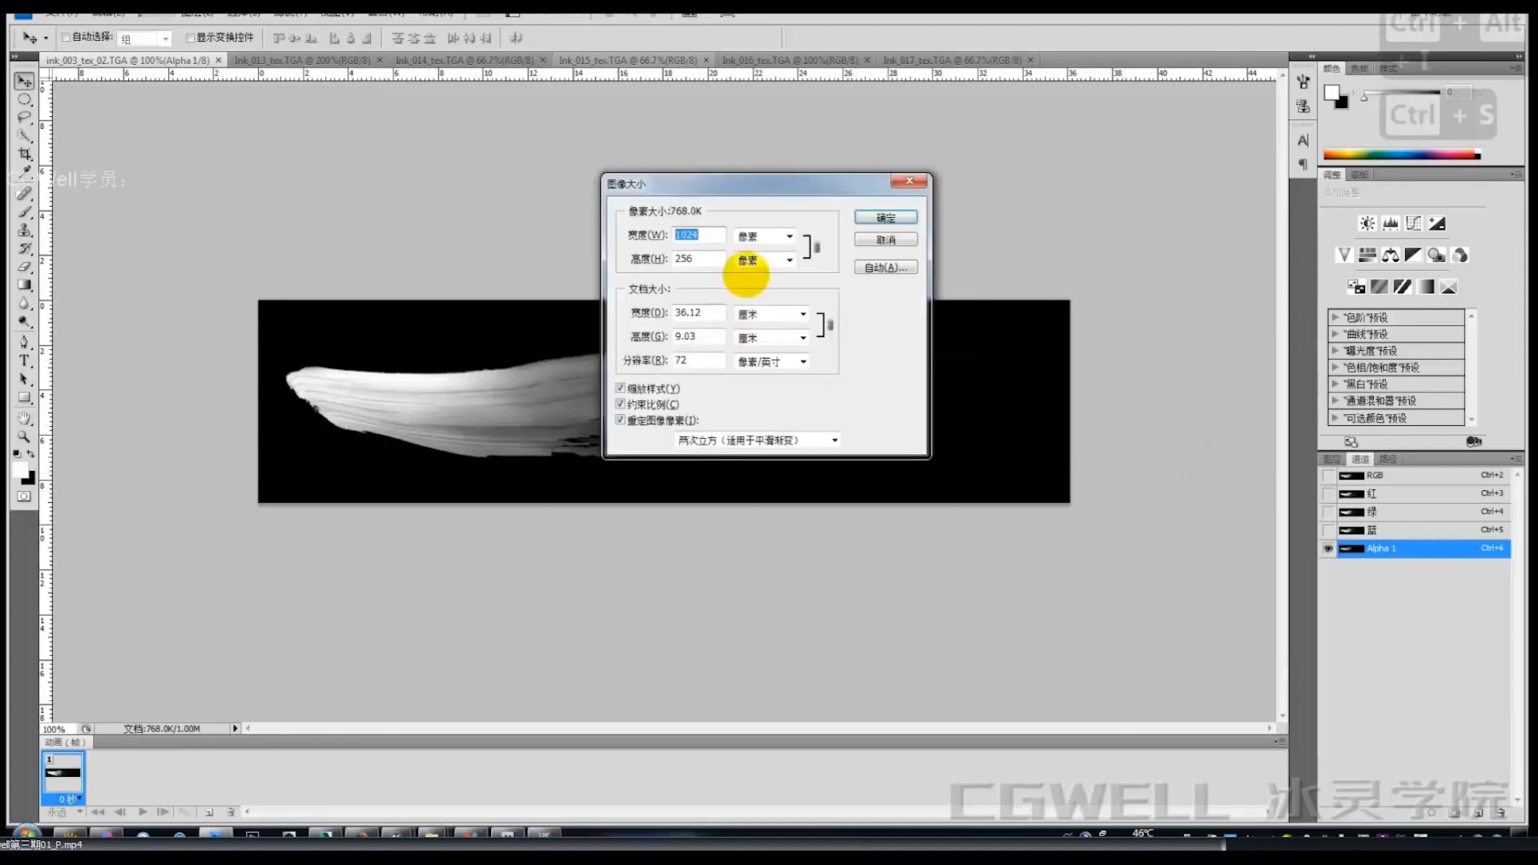
left_click(694, 237)
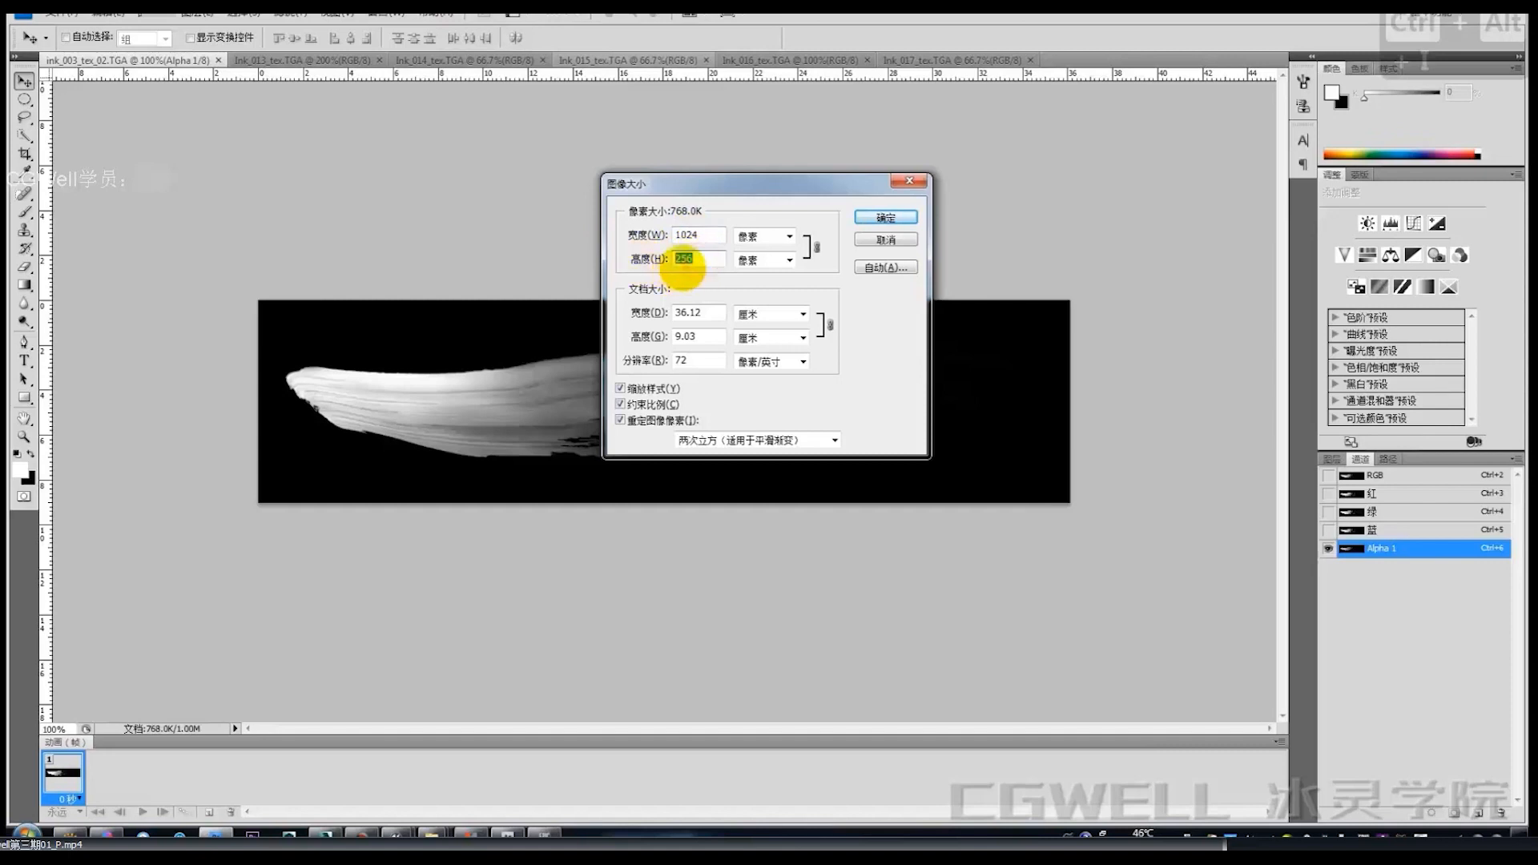
left_click(885, 218)
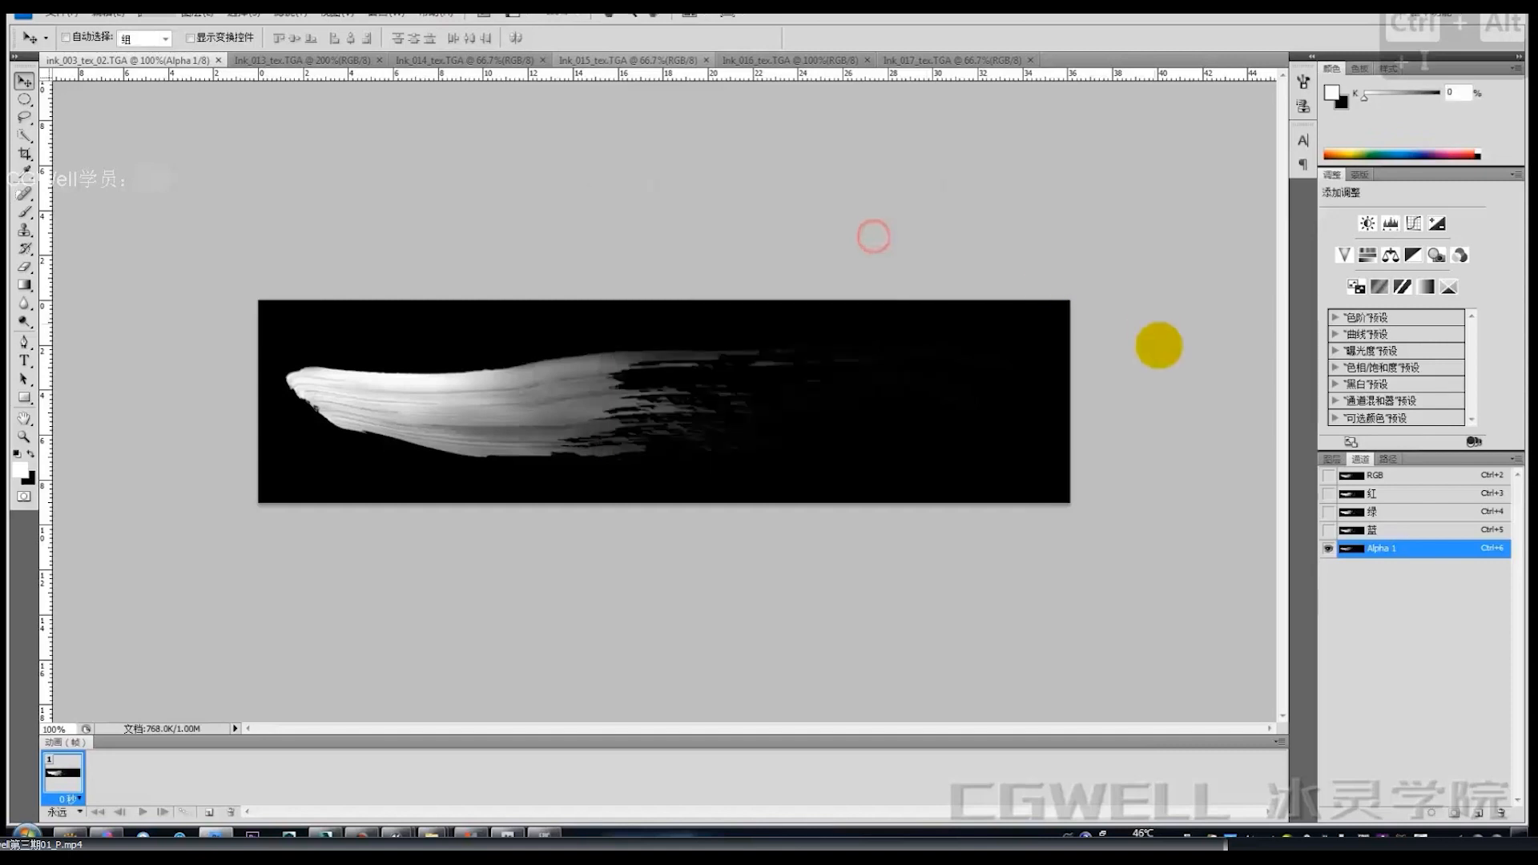
left_click(1370, 474)
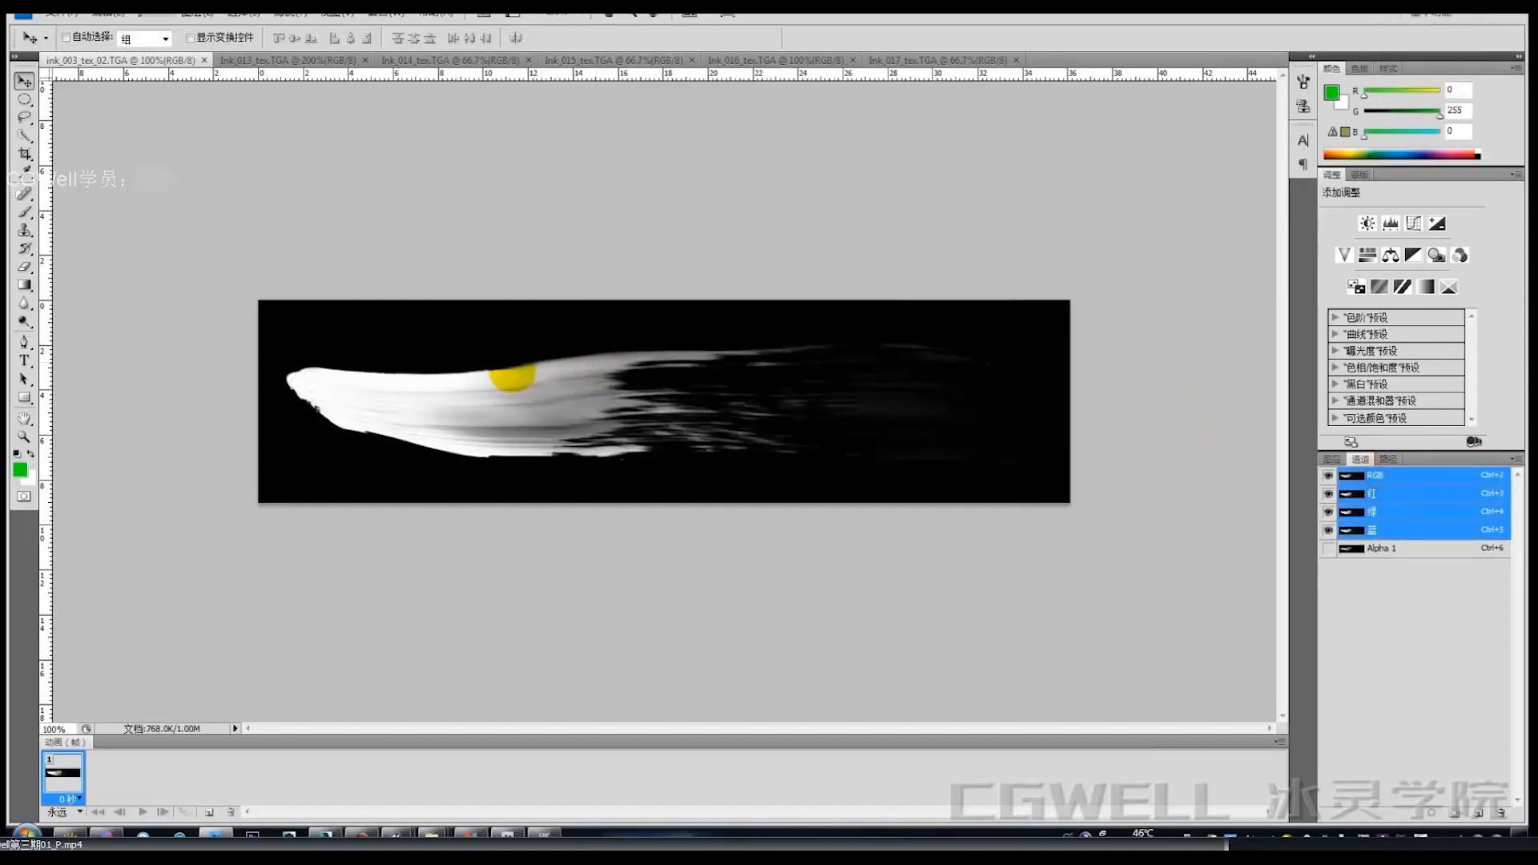
left_click(1362, 548)
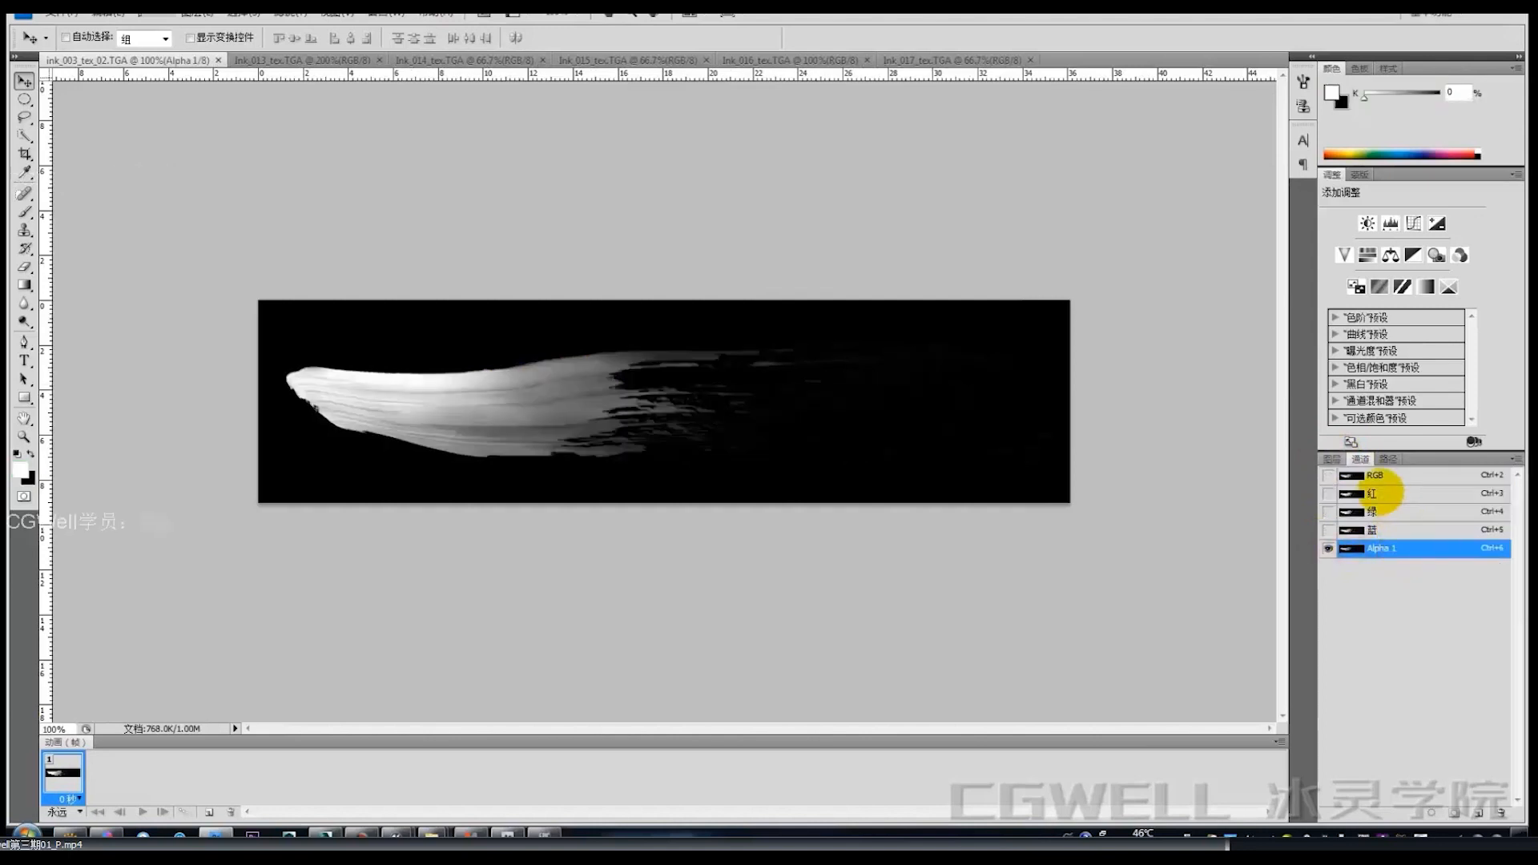
left_click(1372, 478)
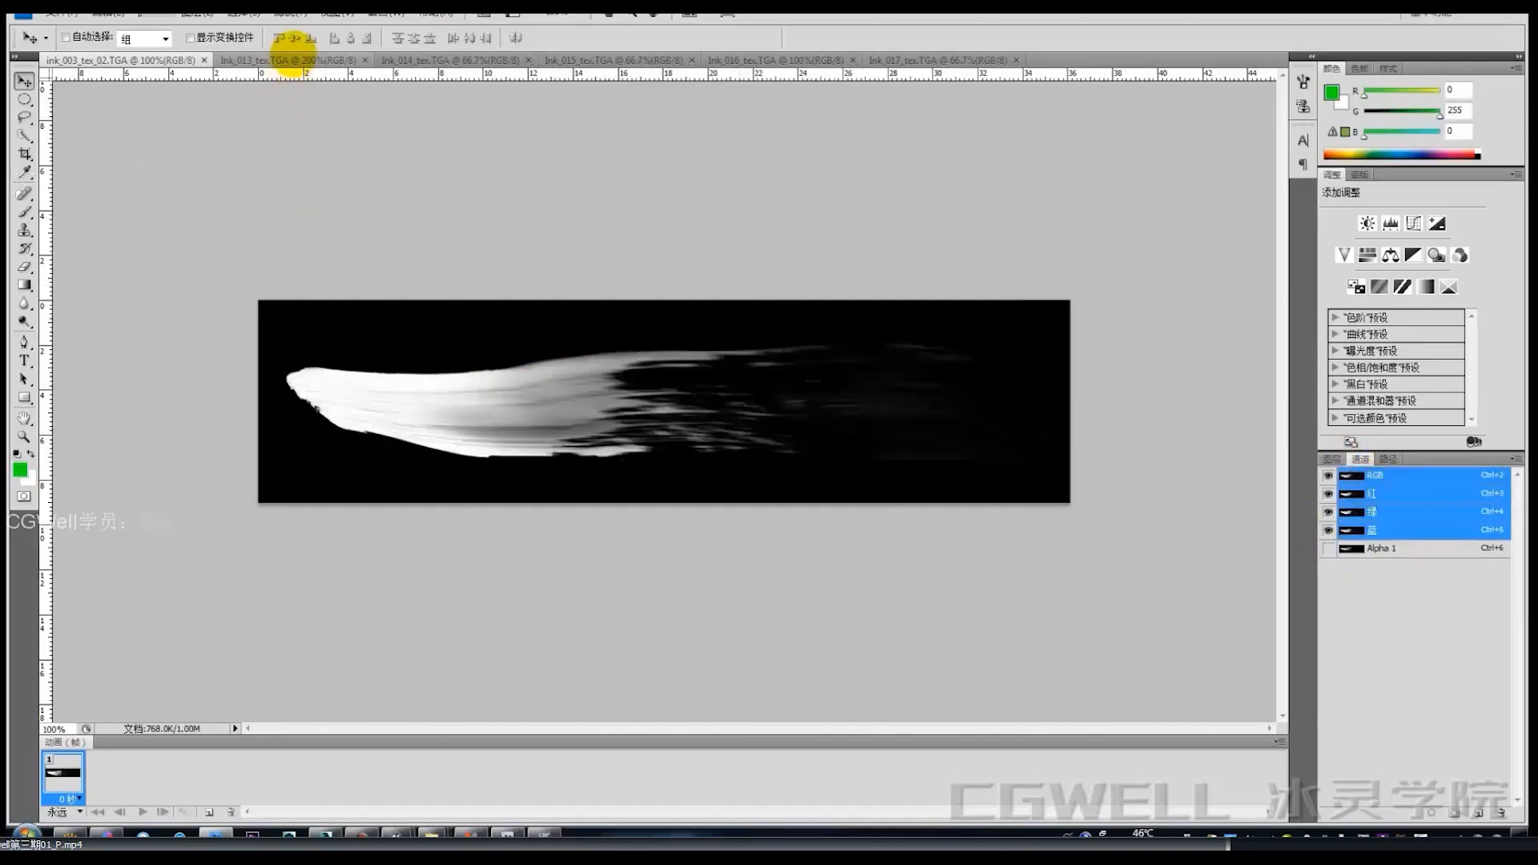
Compare the RGB and Alpha 1 channels of the Ink_013_tex brush stroke texture.
left_click(290, 60)
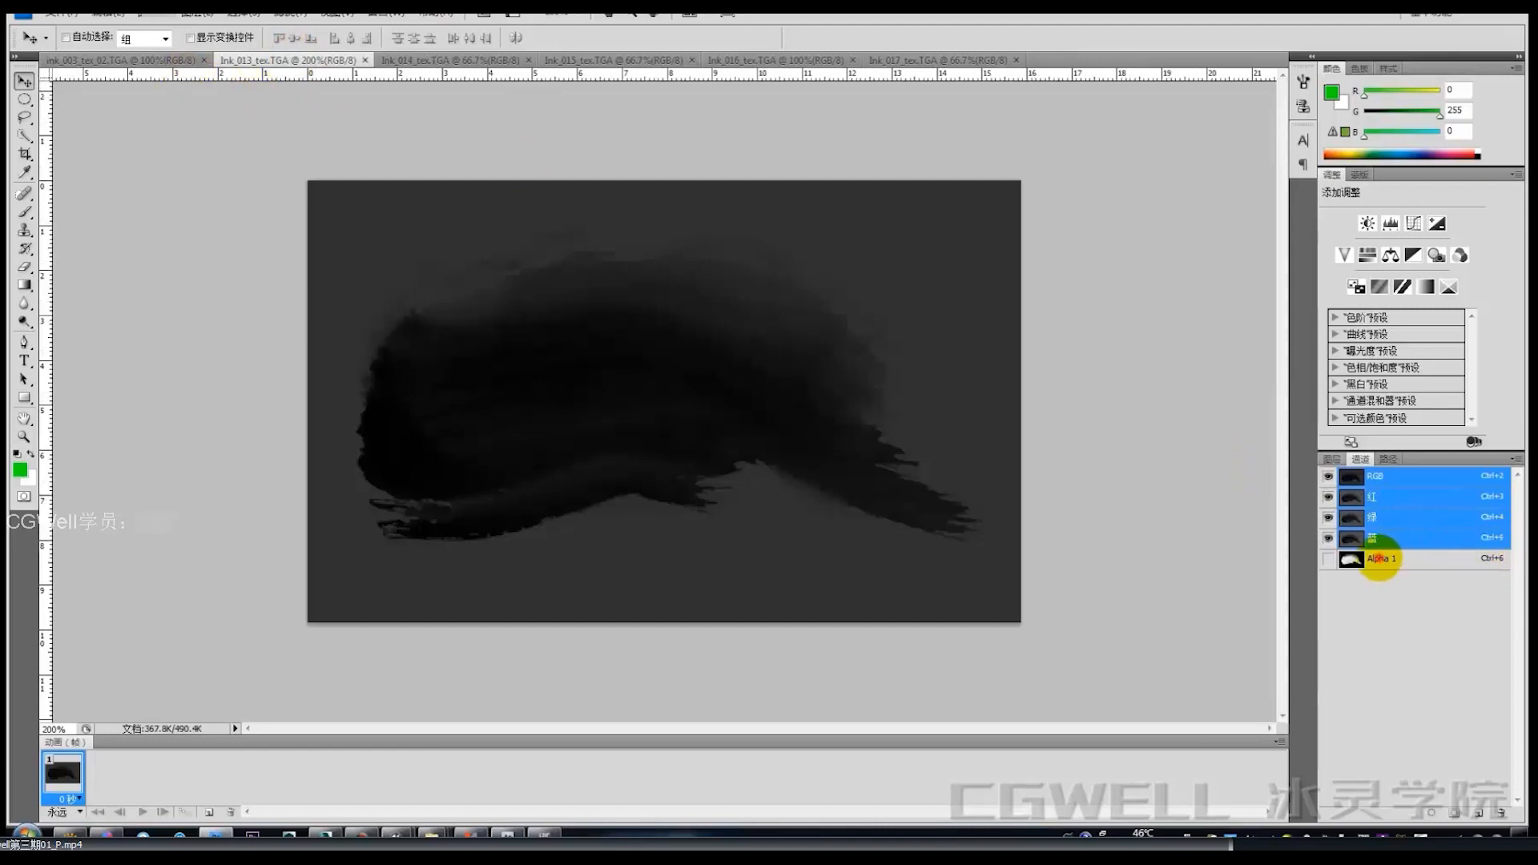
left_click(1381, 558)
left_click(1375, 477)
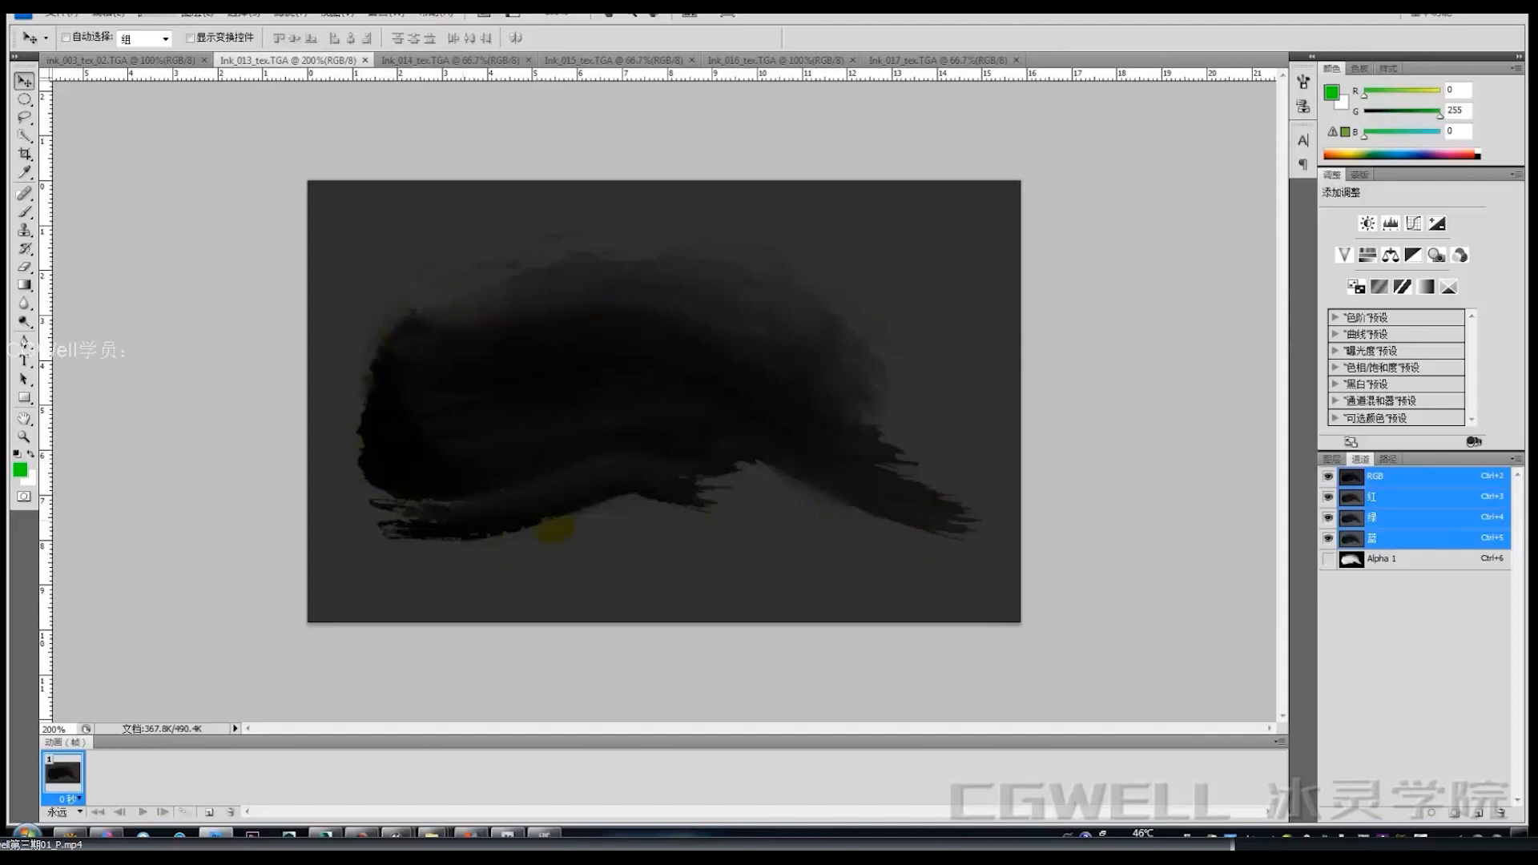
left_click(1353, 559)
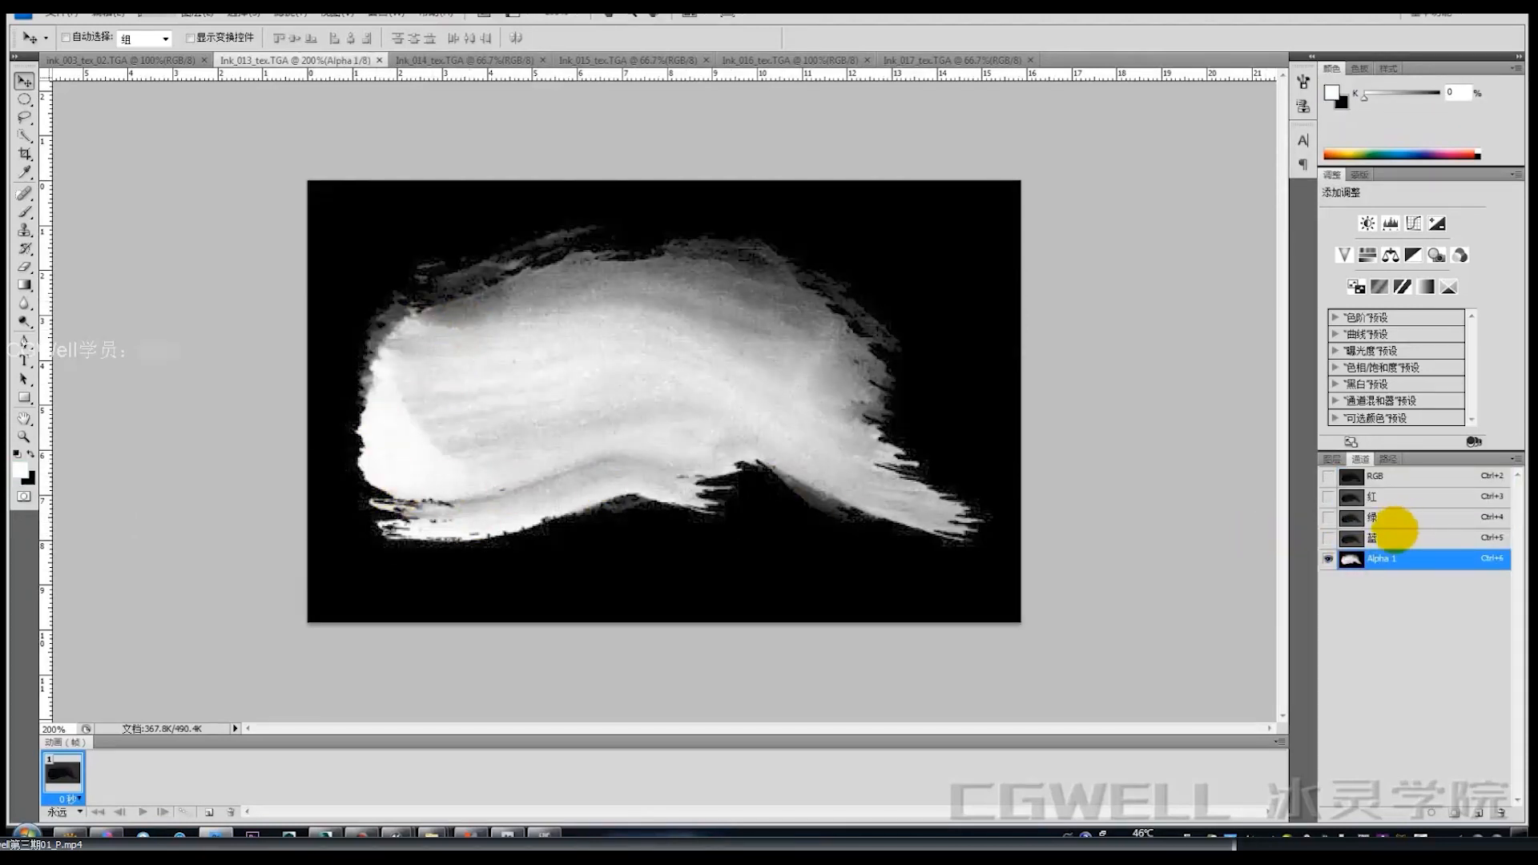
left_click(1386, 536)
left_click(1374, 476)
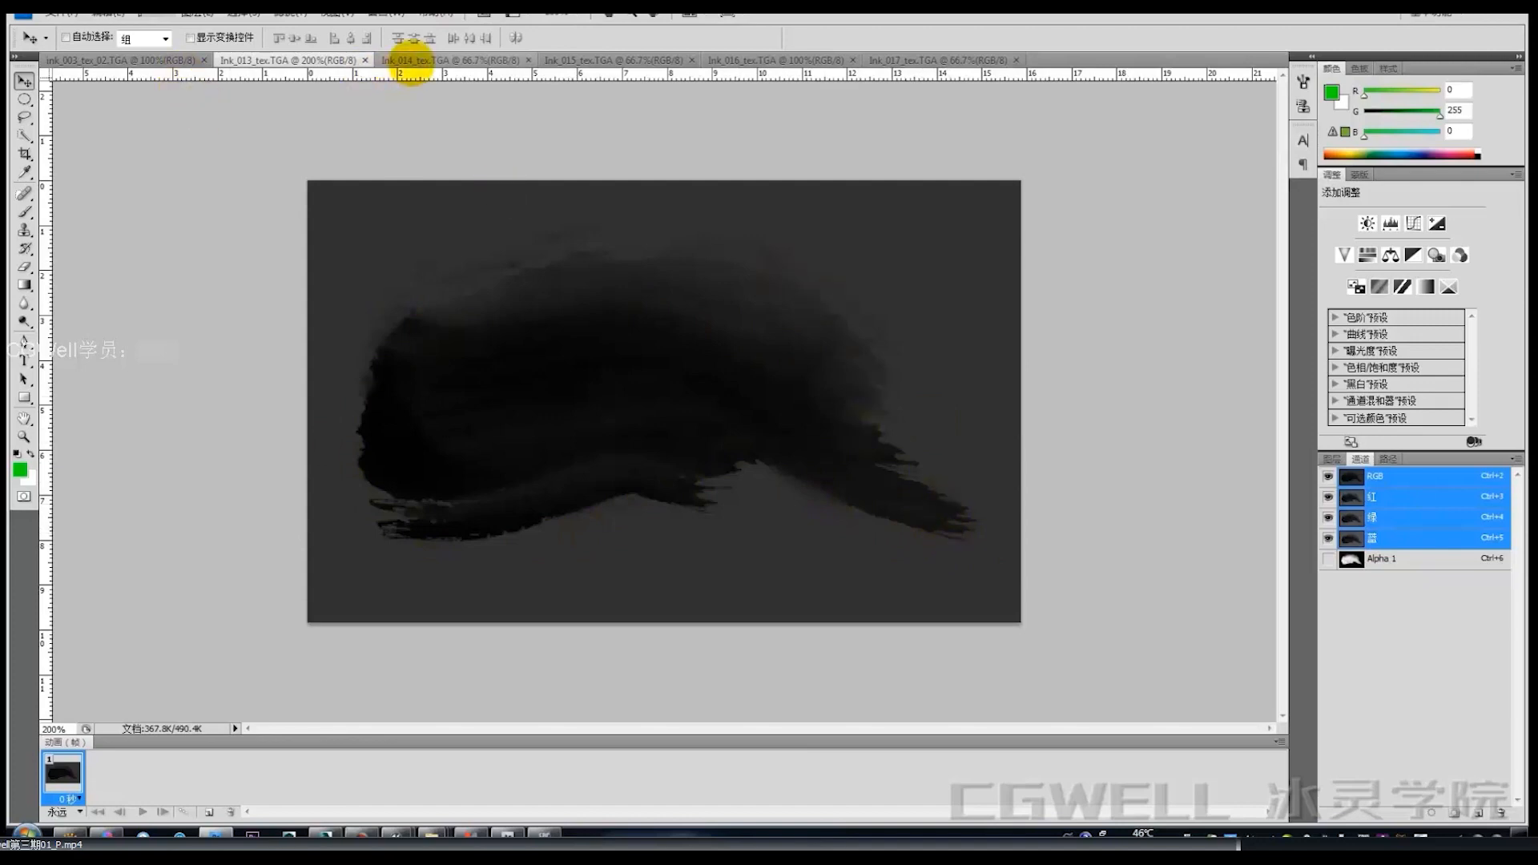
Look through the Ink_014, Ink_015, Ink_016 and Ink_017 textures, comparing the ink blot sheets with the splash and brush stroke.
left_click(410, 61)
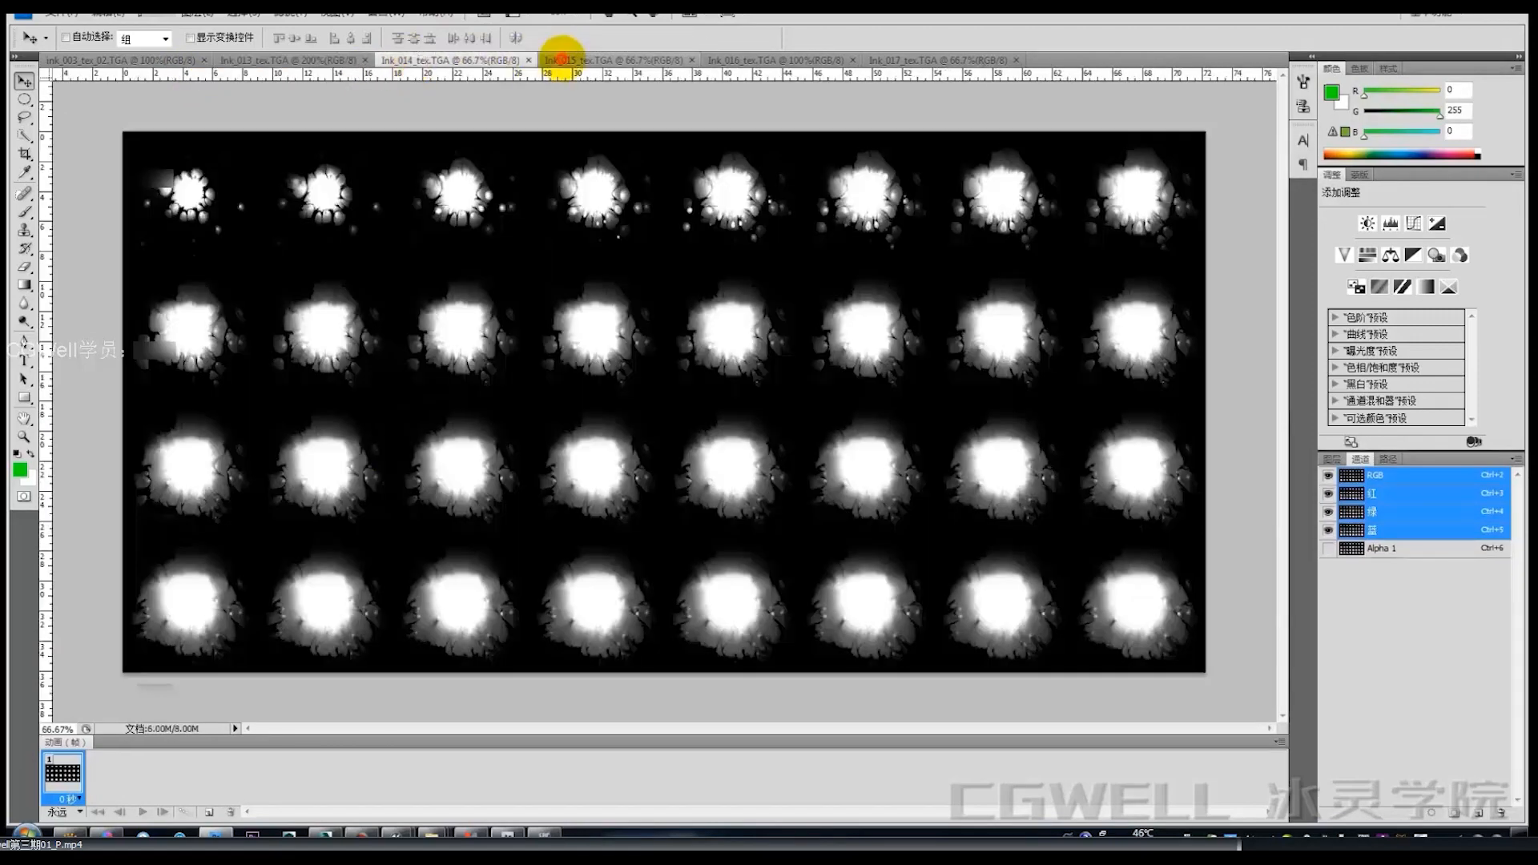
left_click(549, 60)
left_click(475, 60)
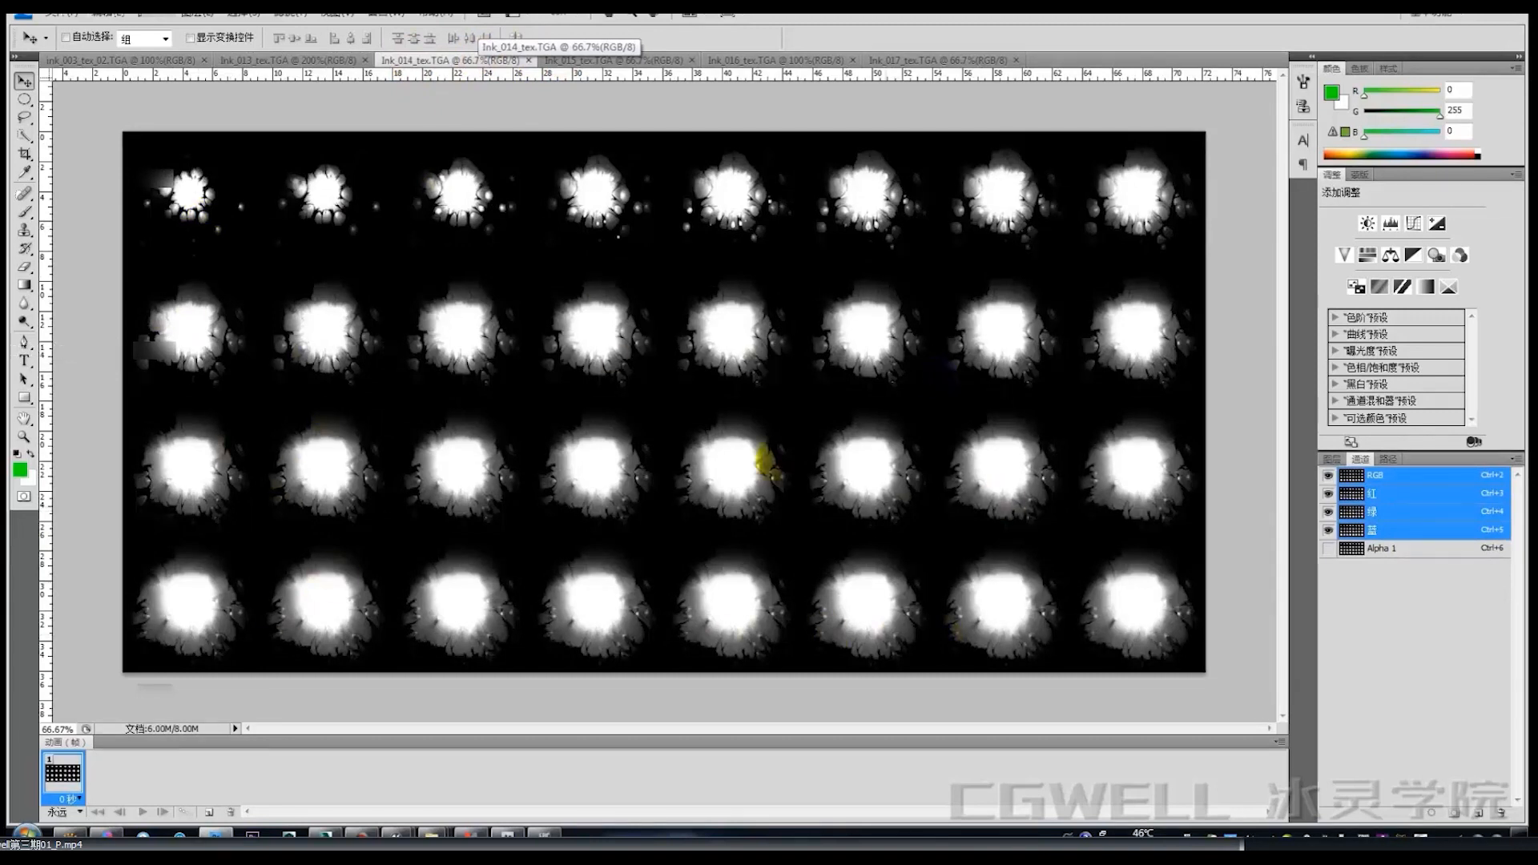
left_click(637, 59)
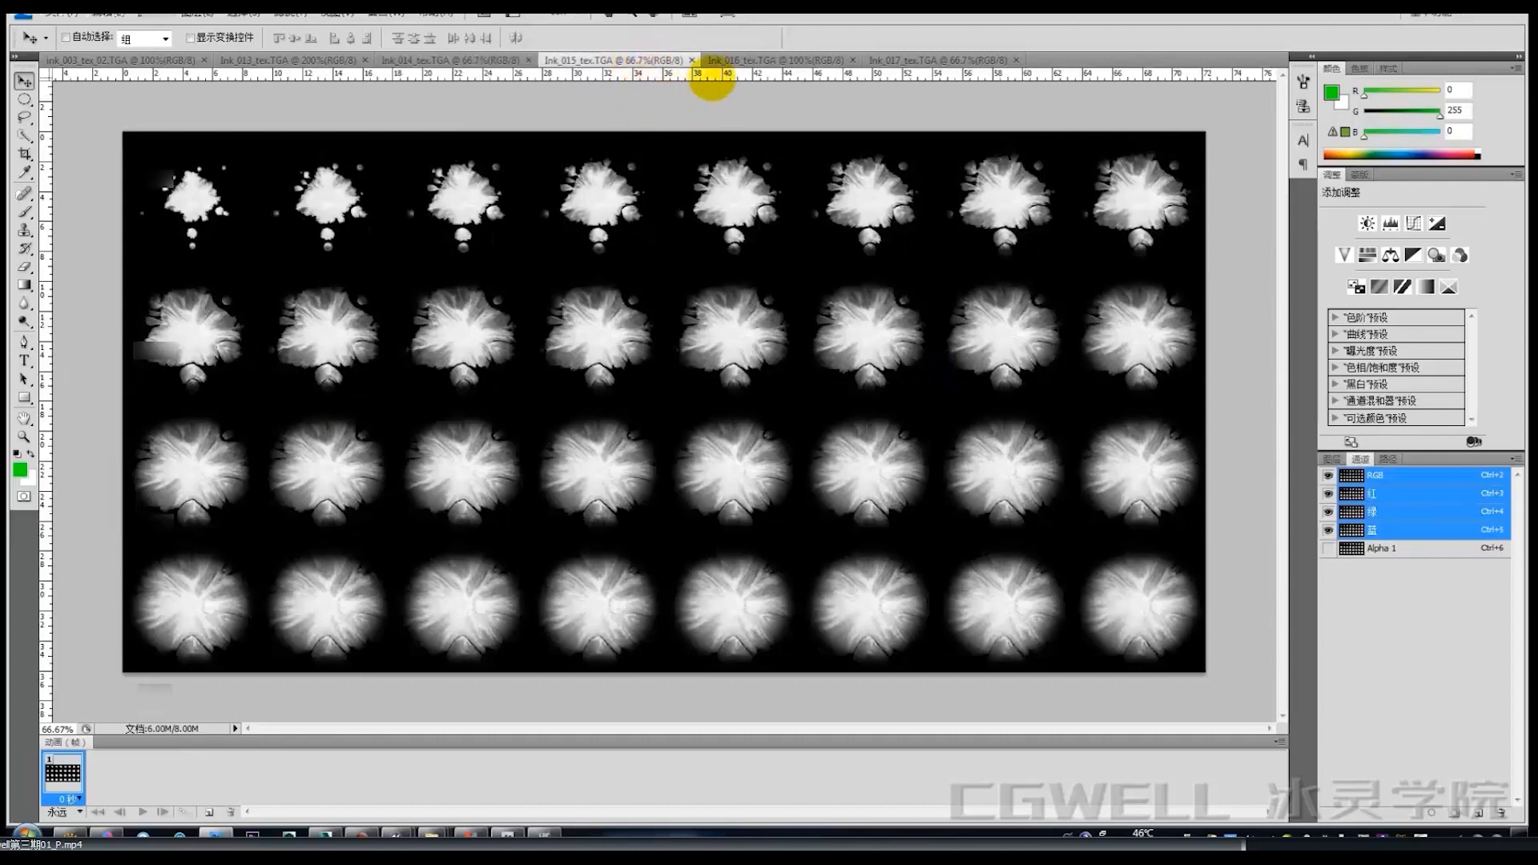
left_click(769, 60)
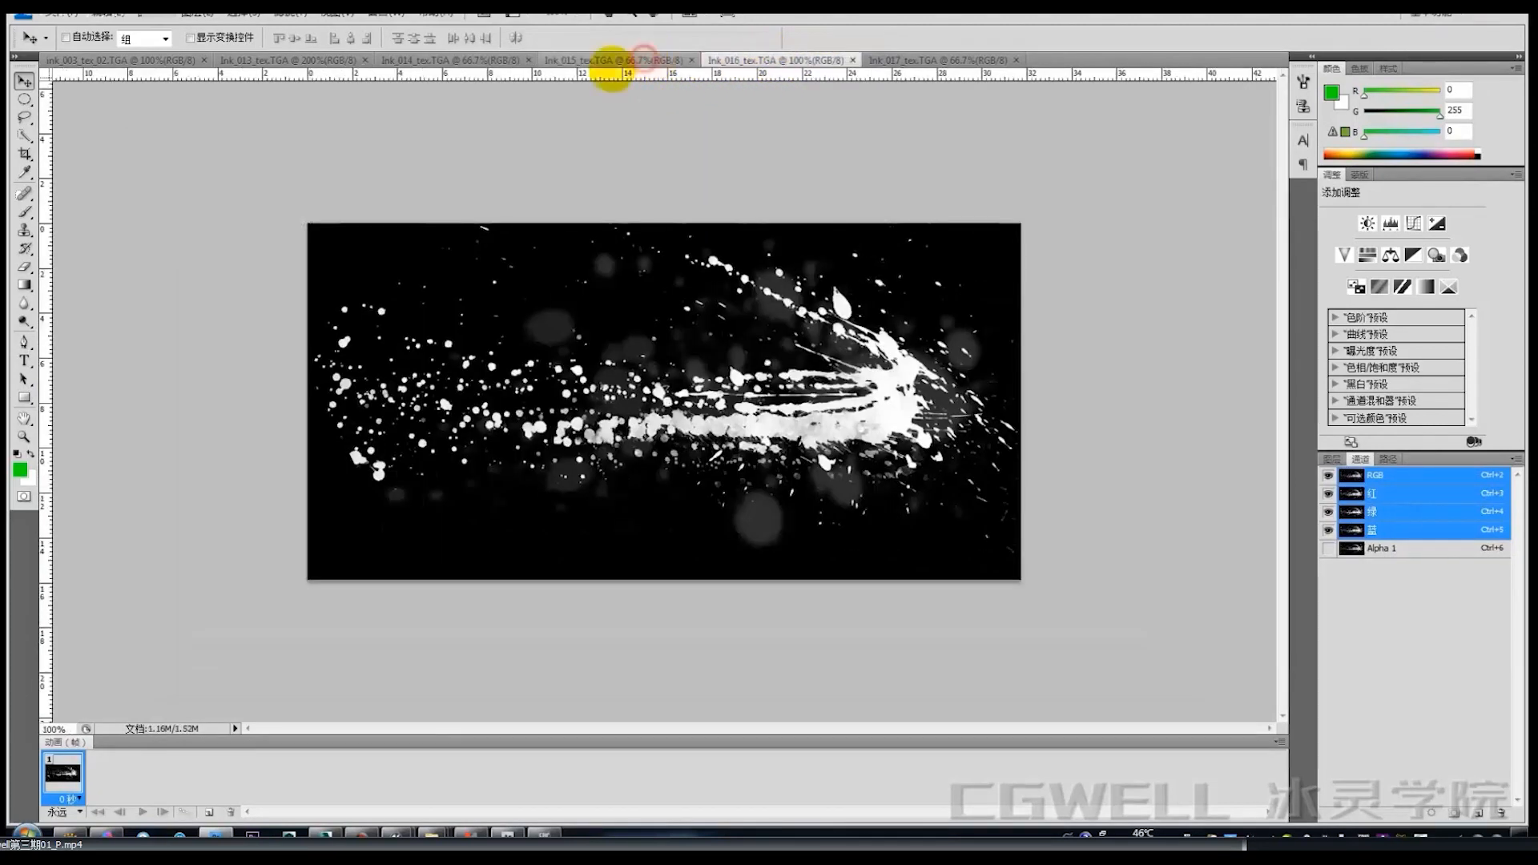
left_click(609, 61)
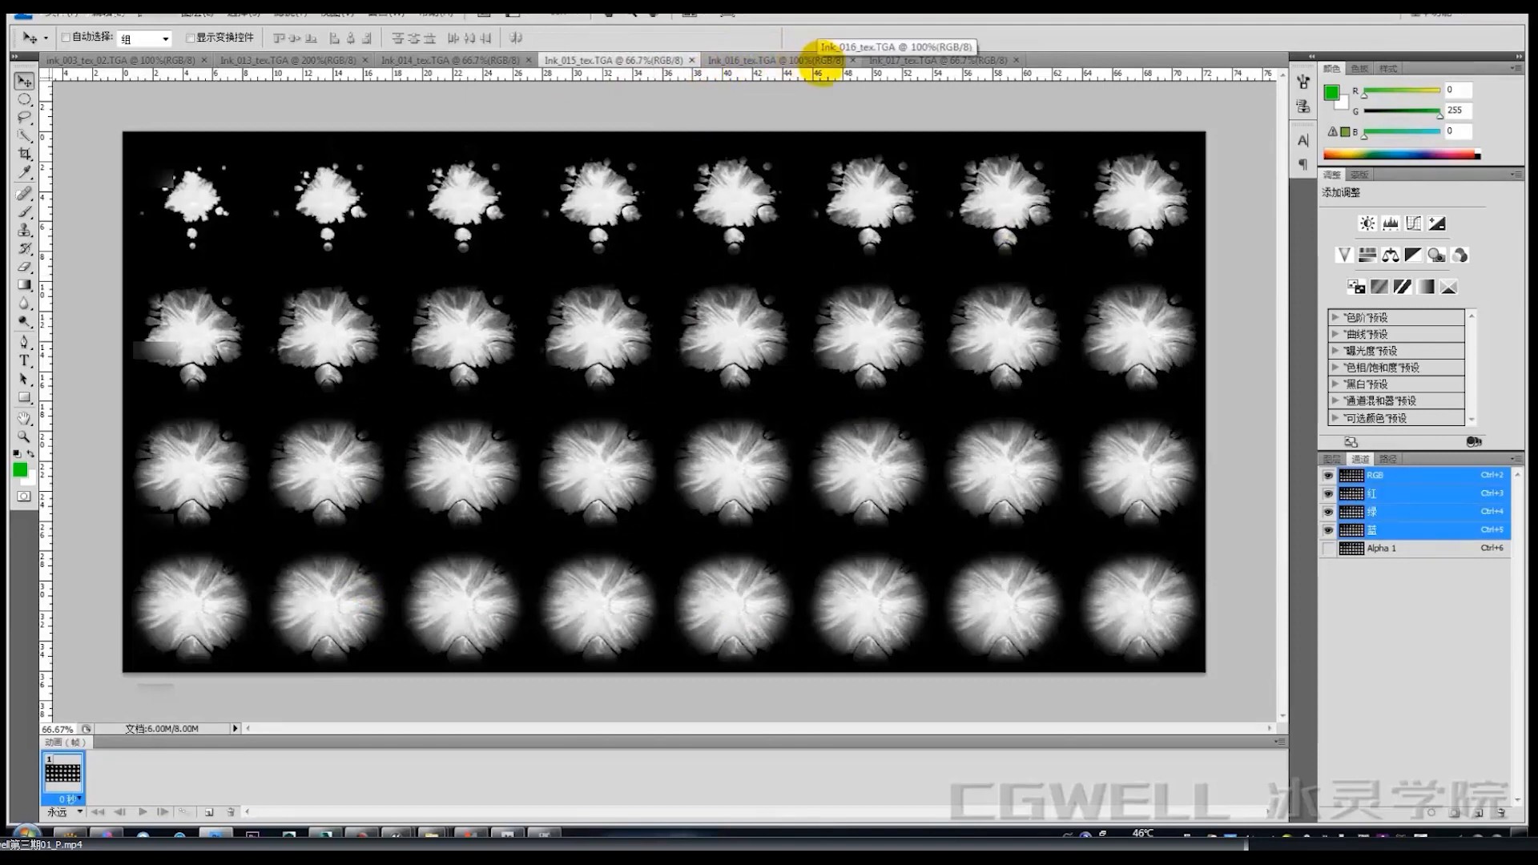
left_click(774, 61)
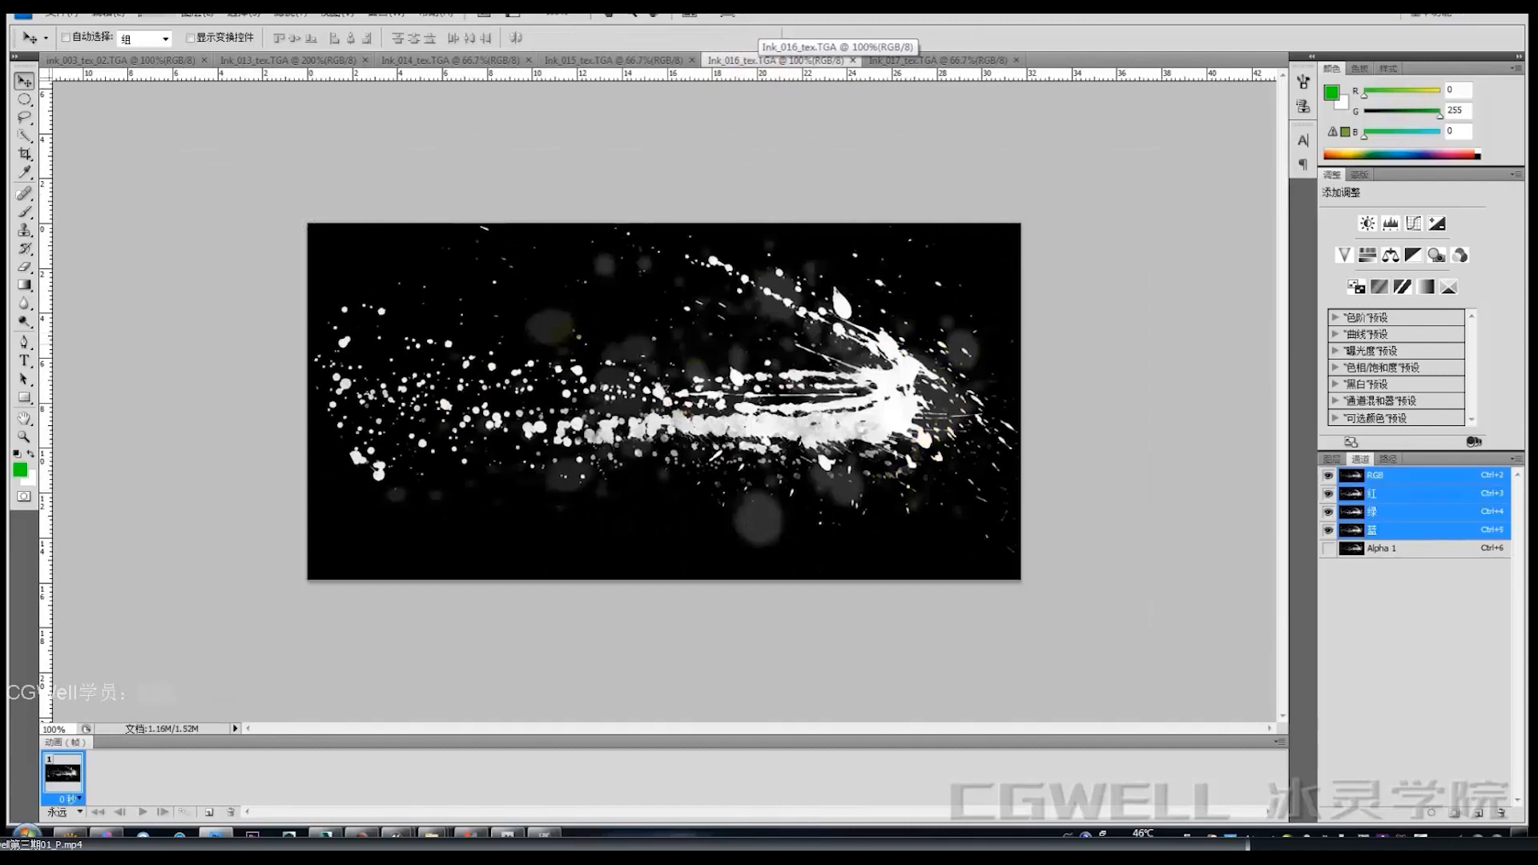
left_click(886, 60)
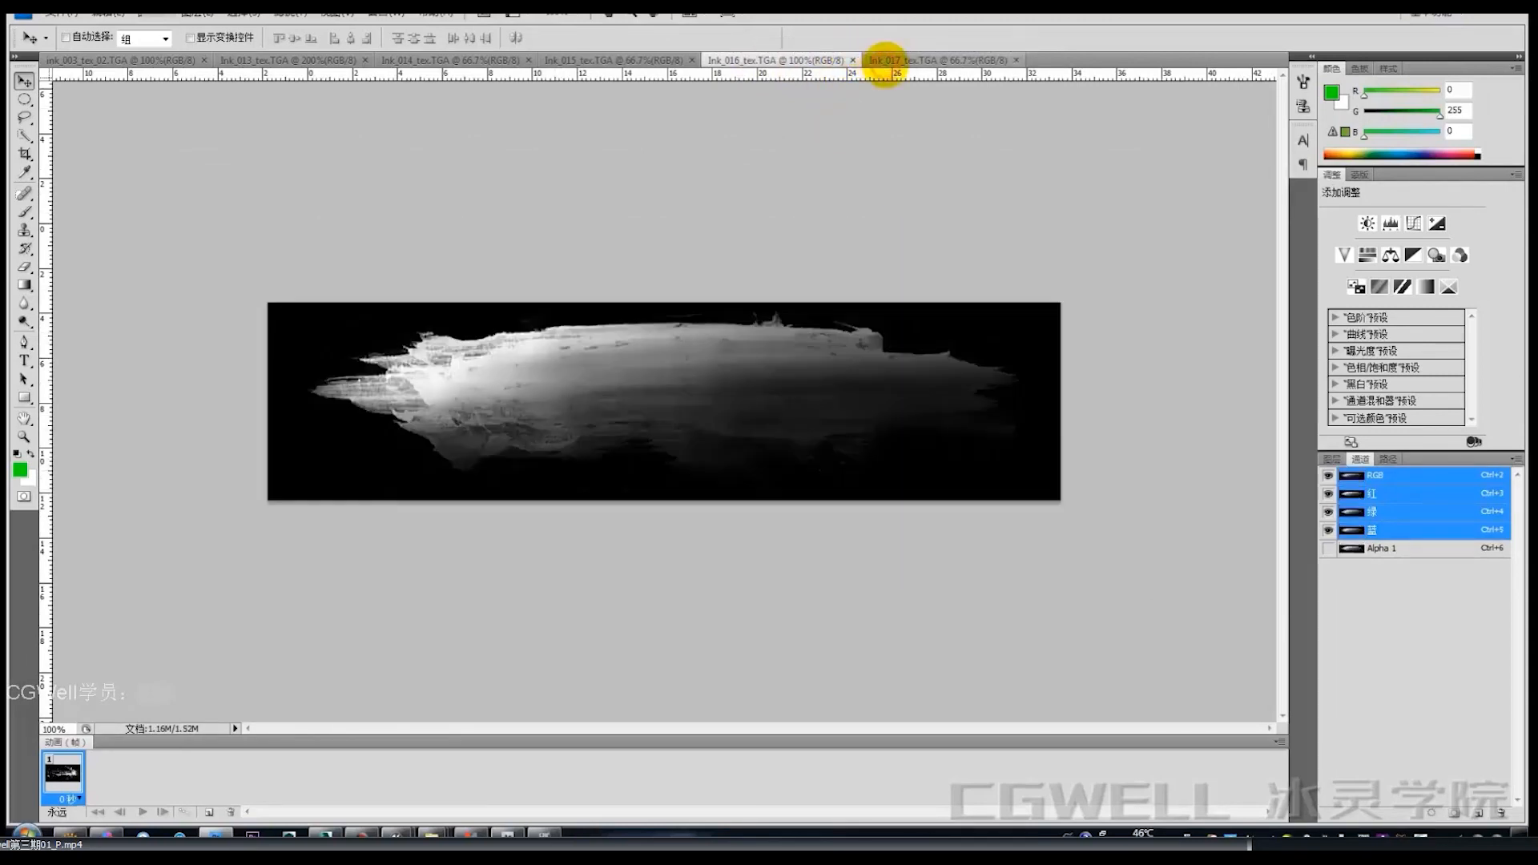
left_click(795, 58)
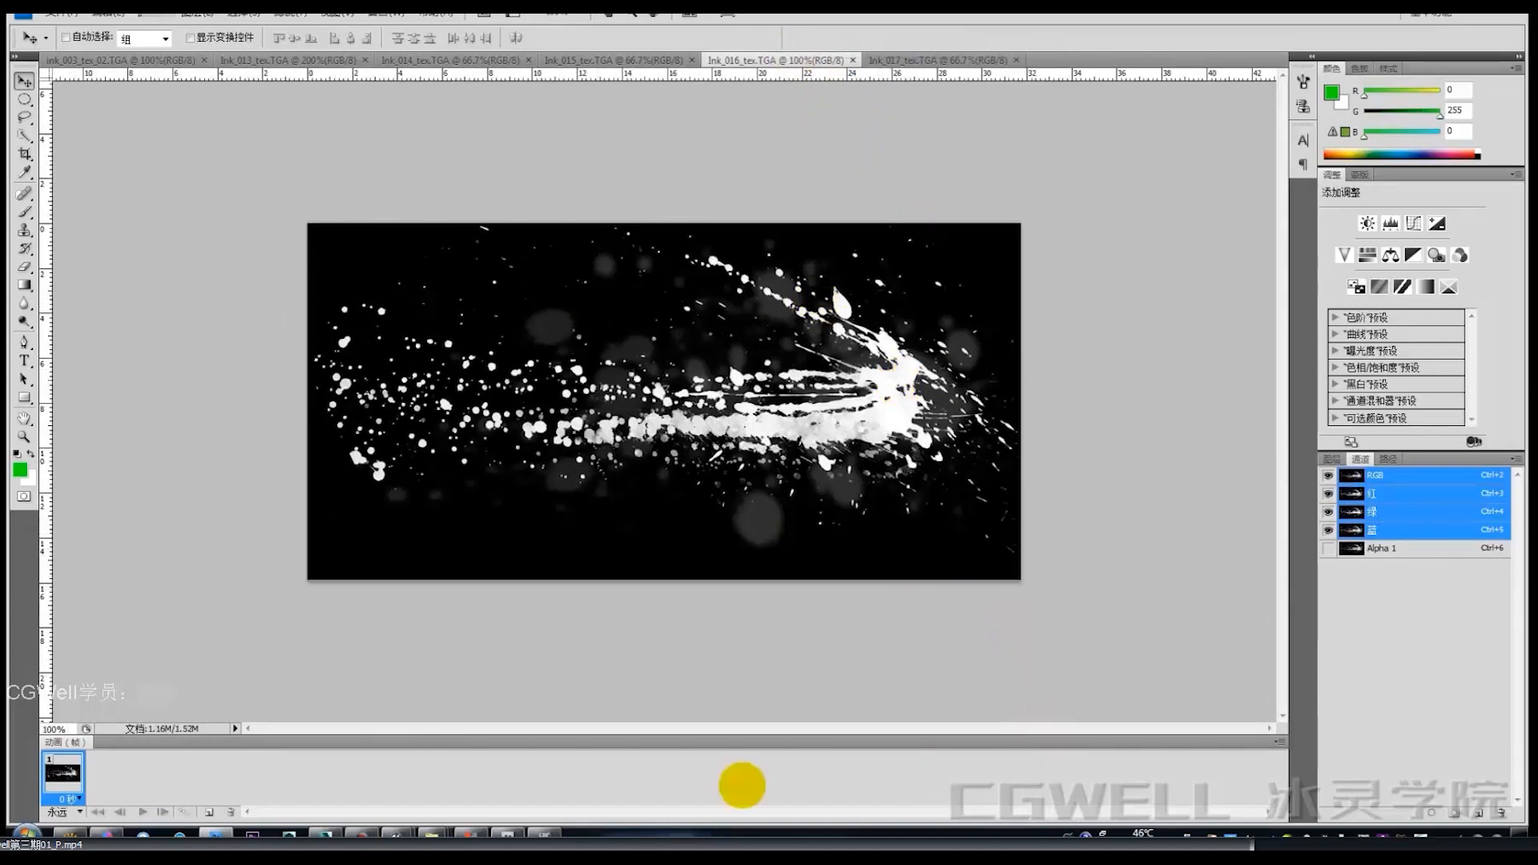
Open the Baidu cloud drive, examine the ink material archives in the C1 folder, and close the drive window.
mouse_move(110, 825)
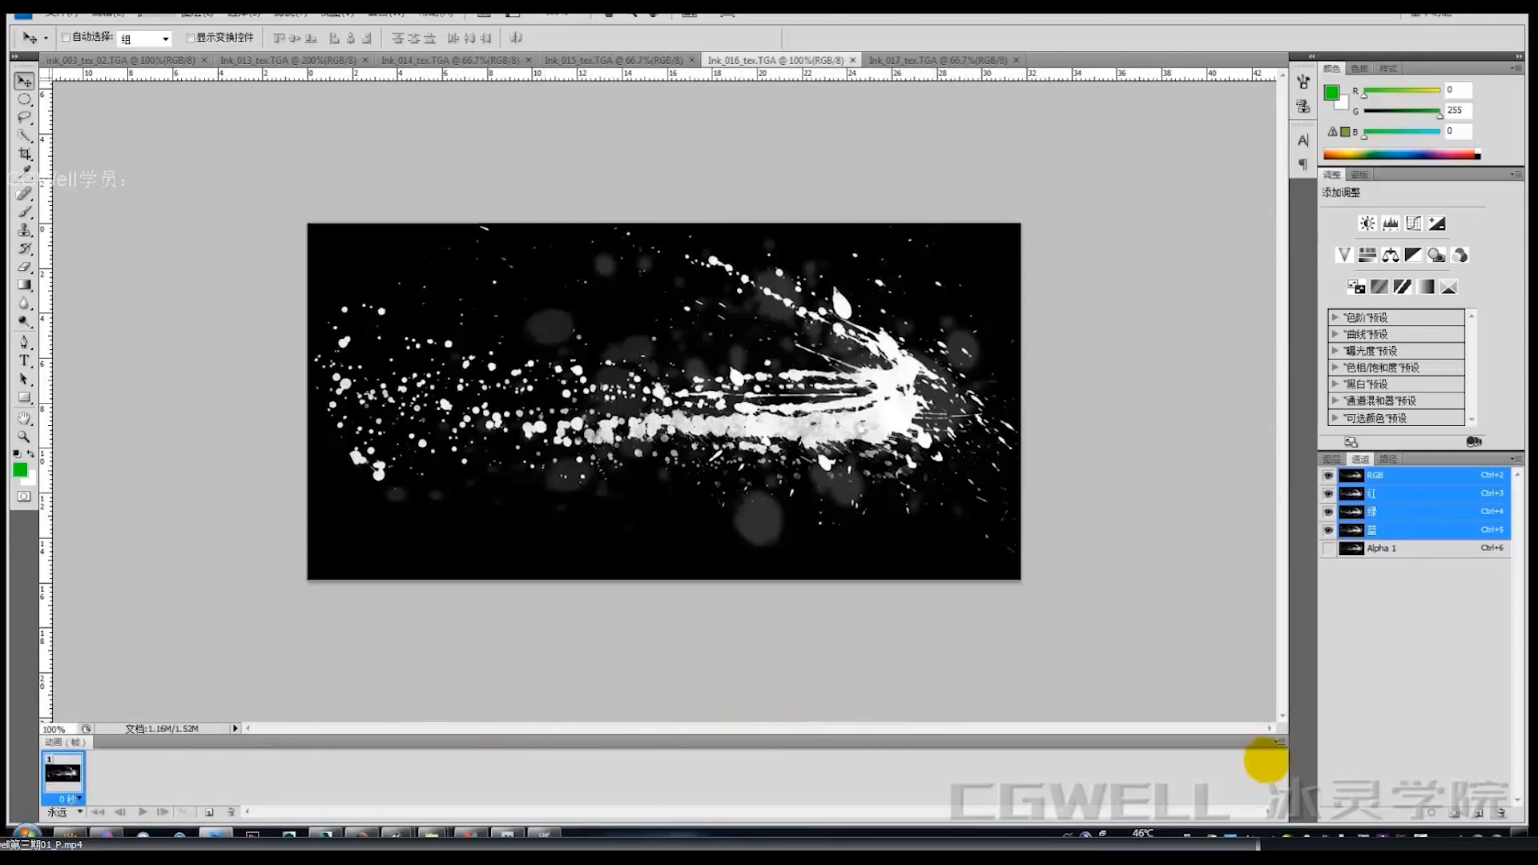
left_click(1226, 832)
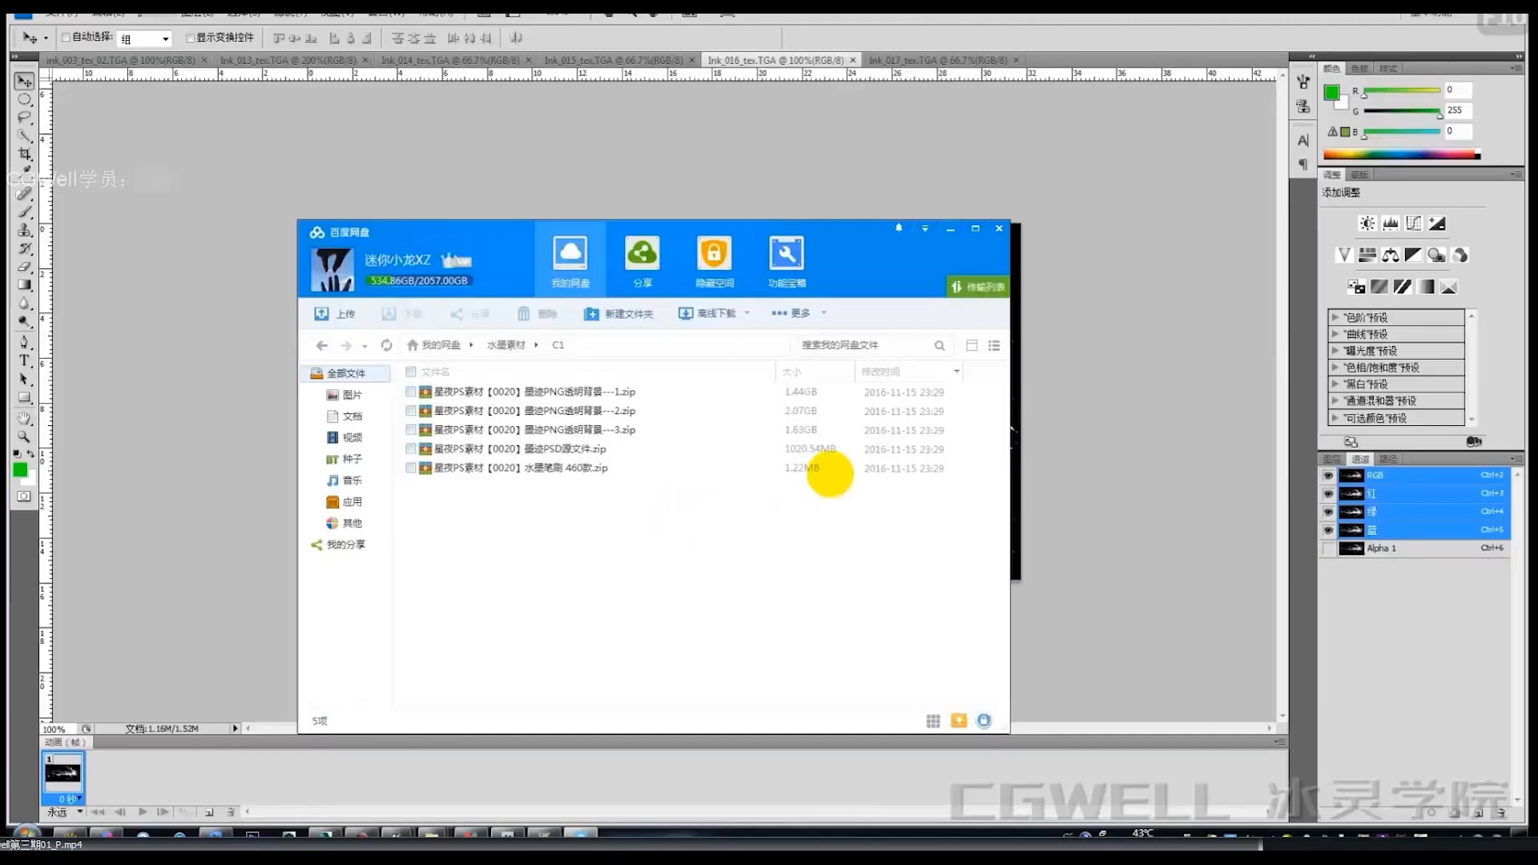
left_click_drag(841, 257, 796, 274)
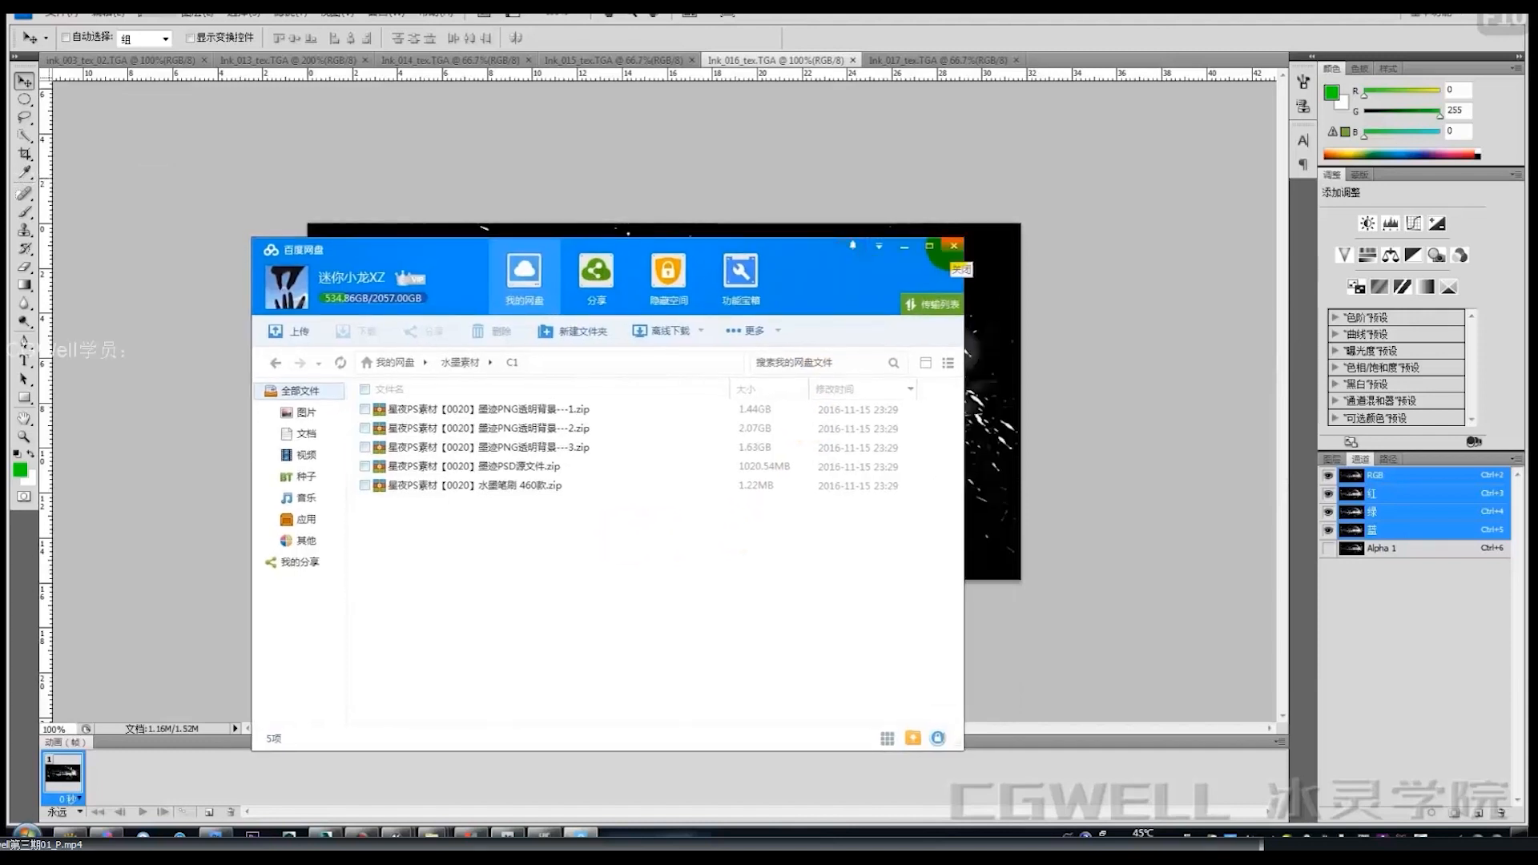
left_click_drag(445, 277, 524, 244)
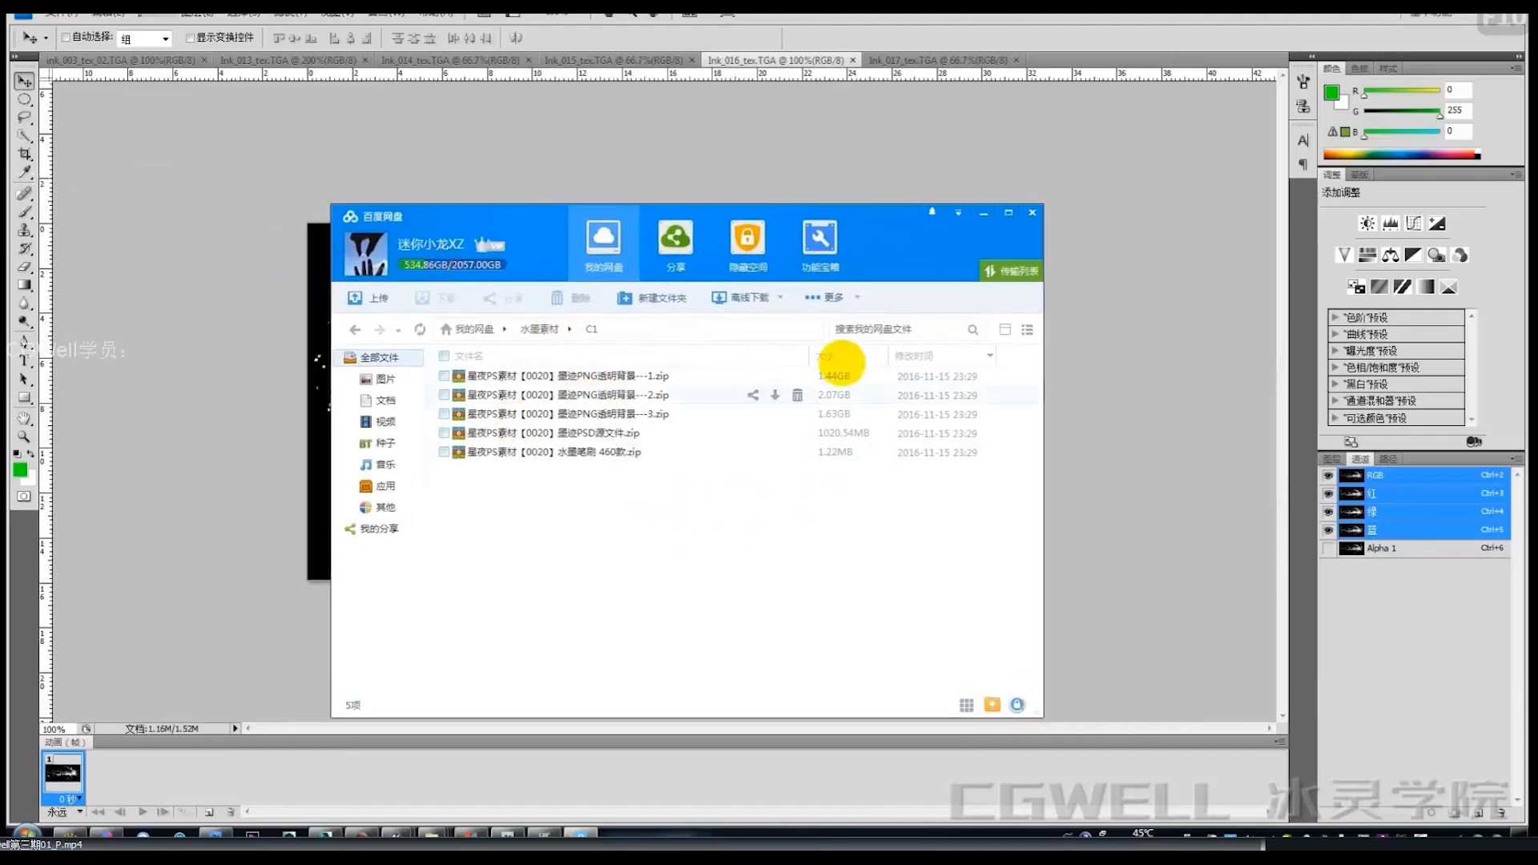
left_click(1033, 212)
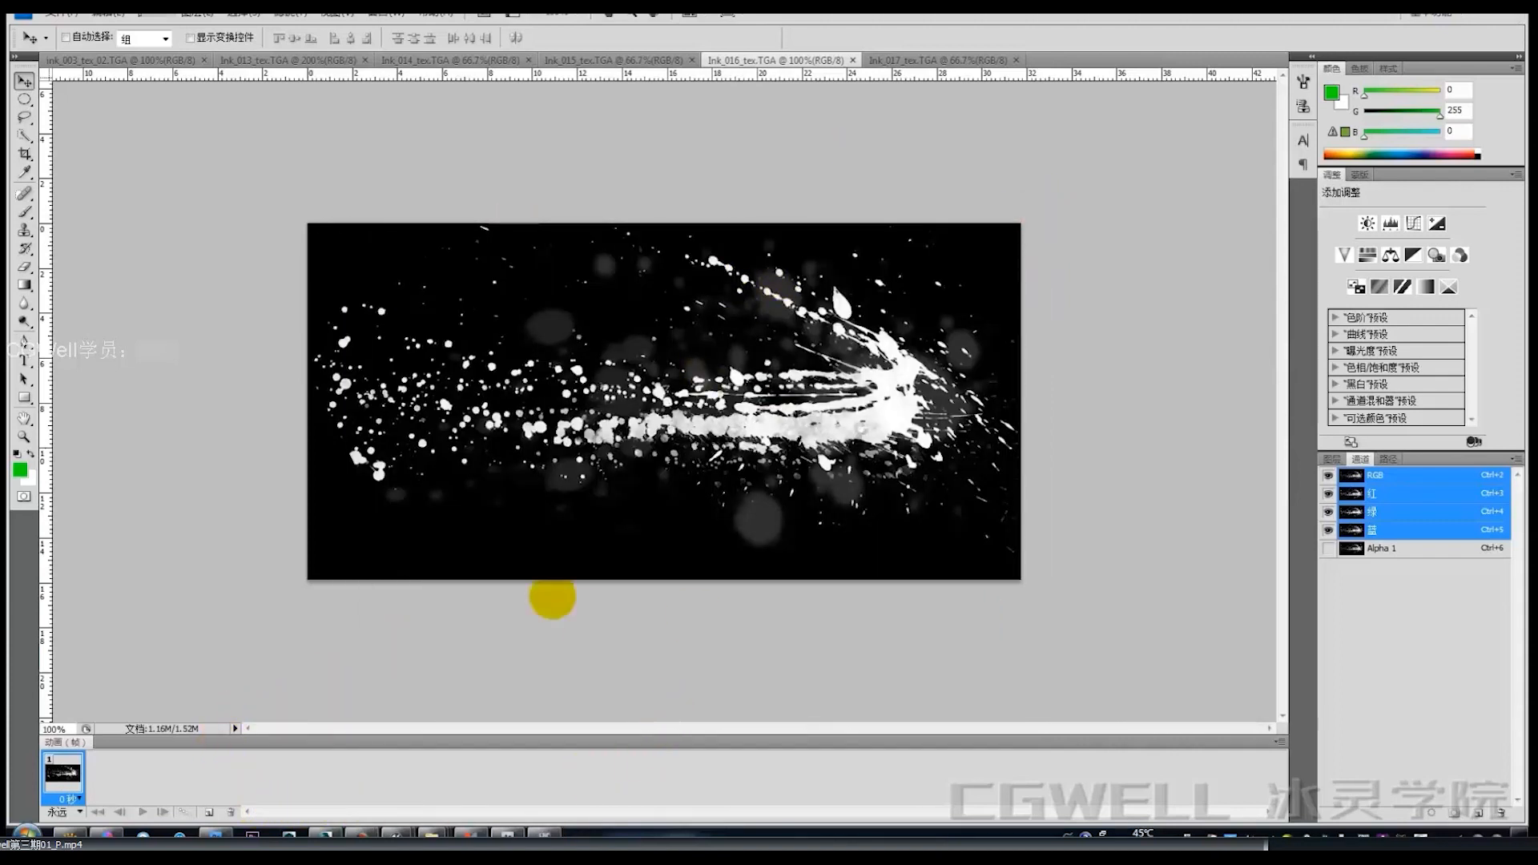
Show the desktop and play the ink footage 21_h.264.mp4.
mouse_move(506, 829)
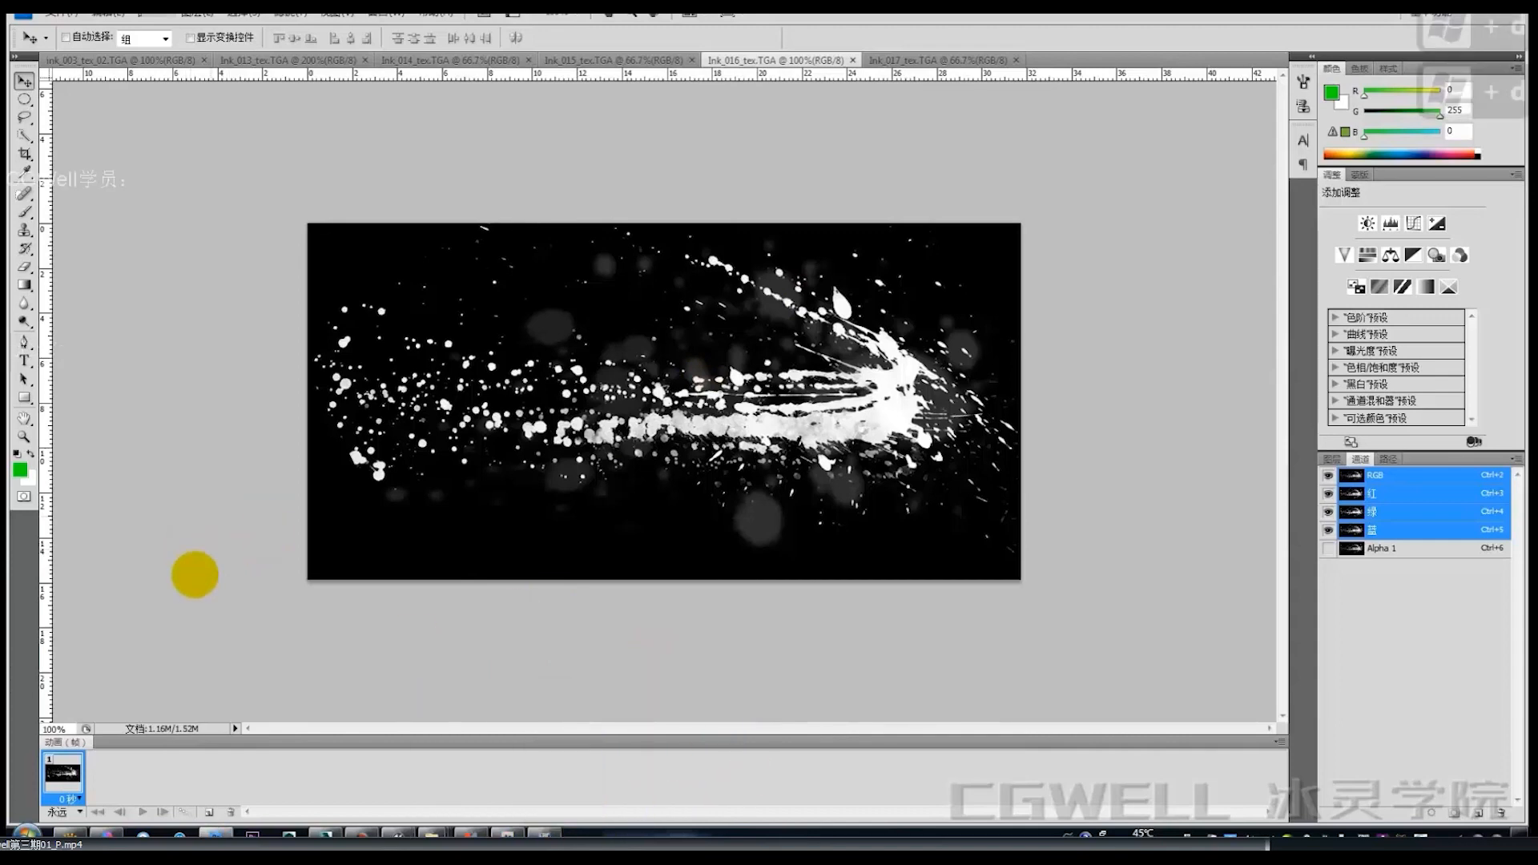
key("super+d")
left_click(164, 524)
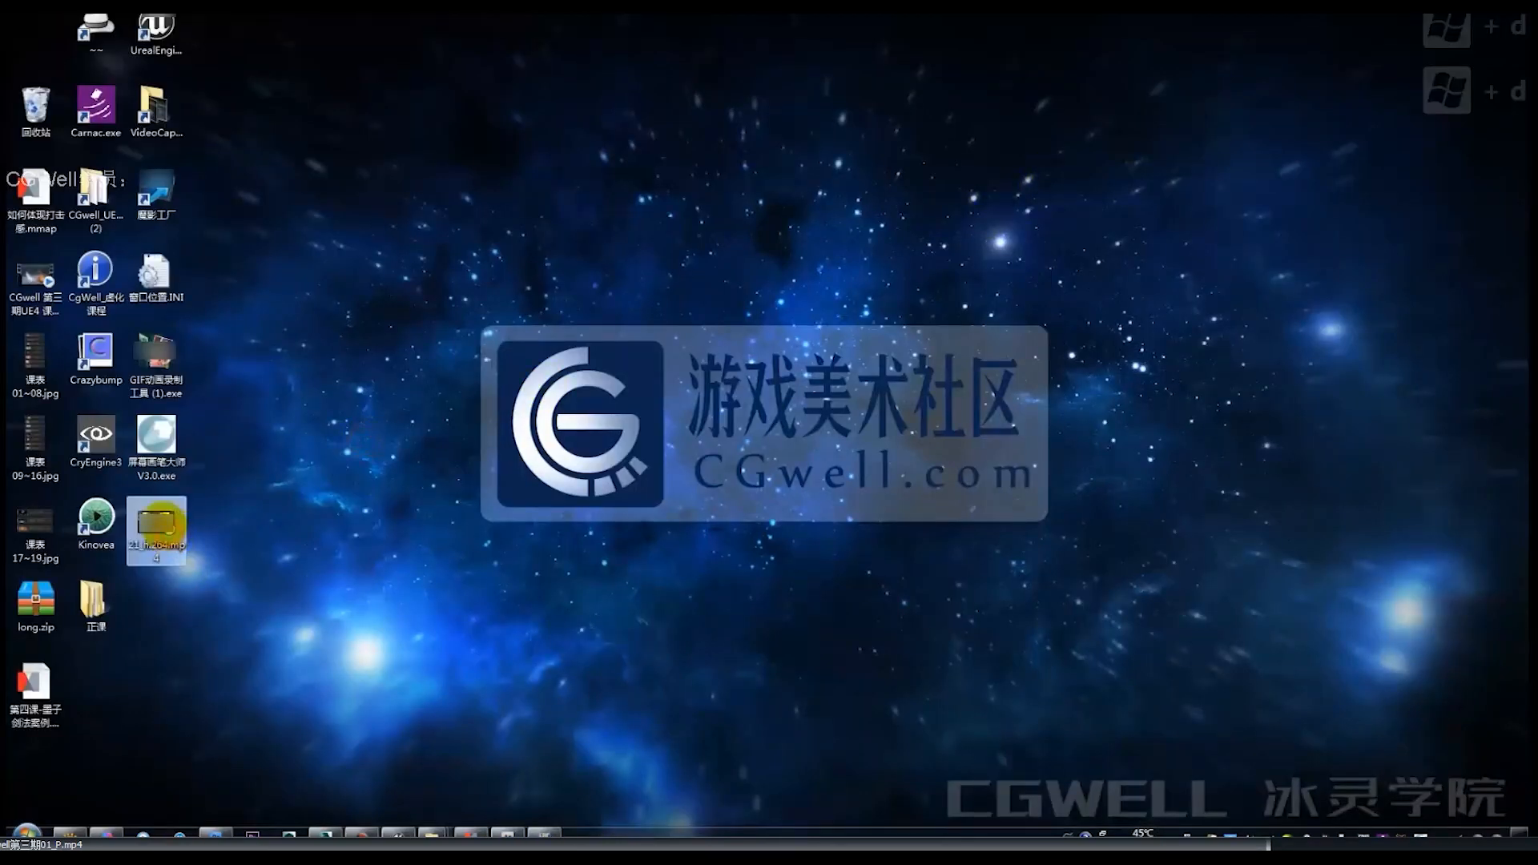
left_click(649, 564)
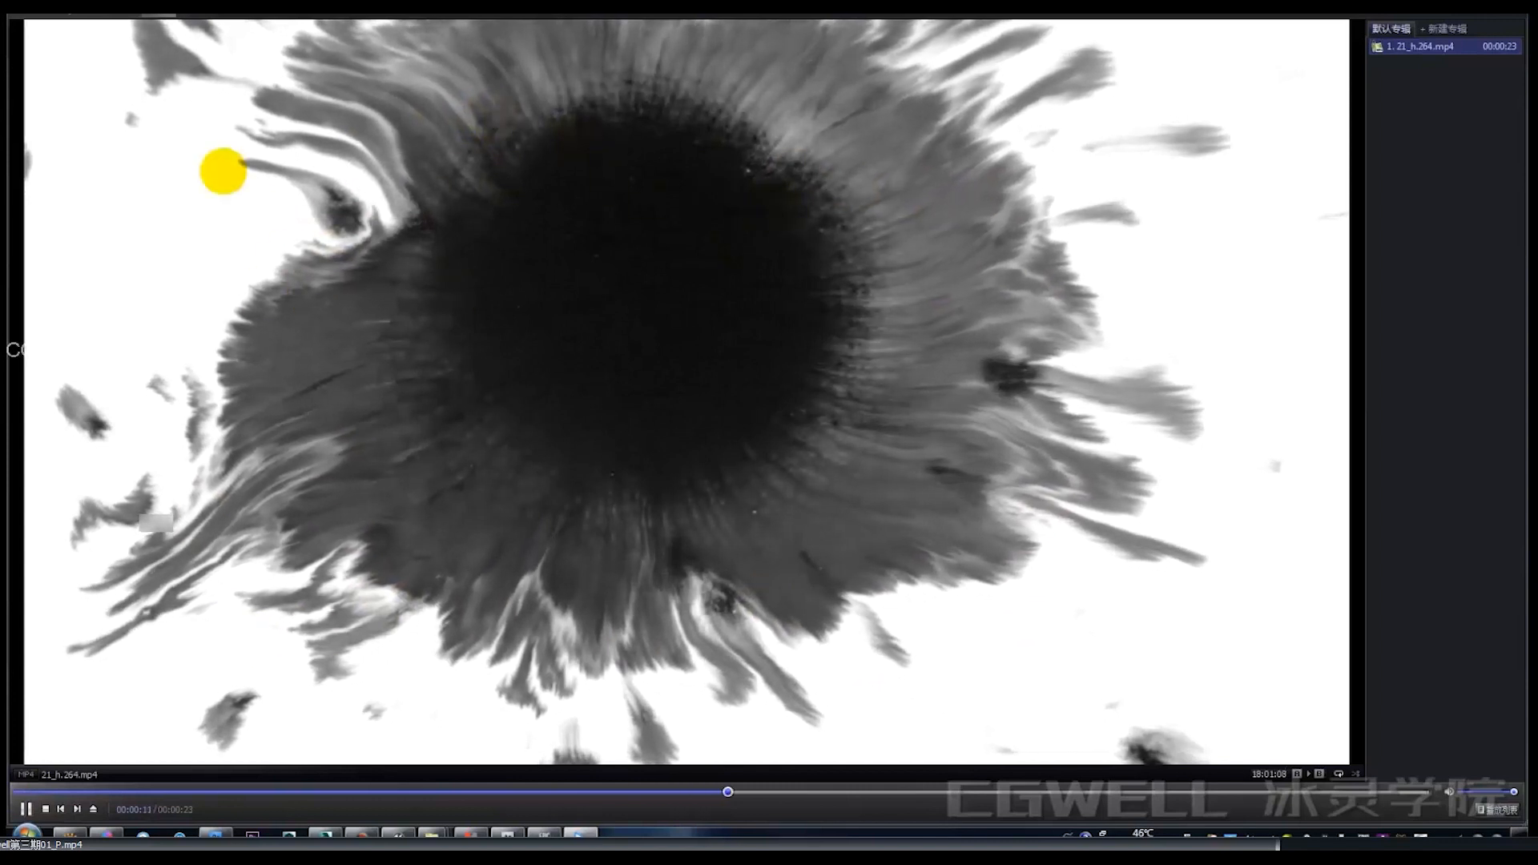
Mark out the ink blot's square bounds on the playing video with freehand screen-pen lines, and close the player.
left_click_drag(201, 58, 238, 445)
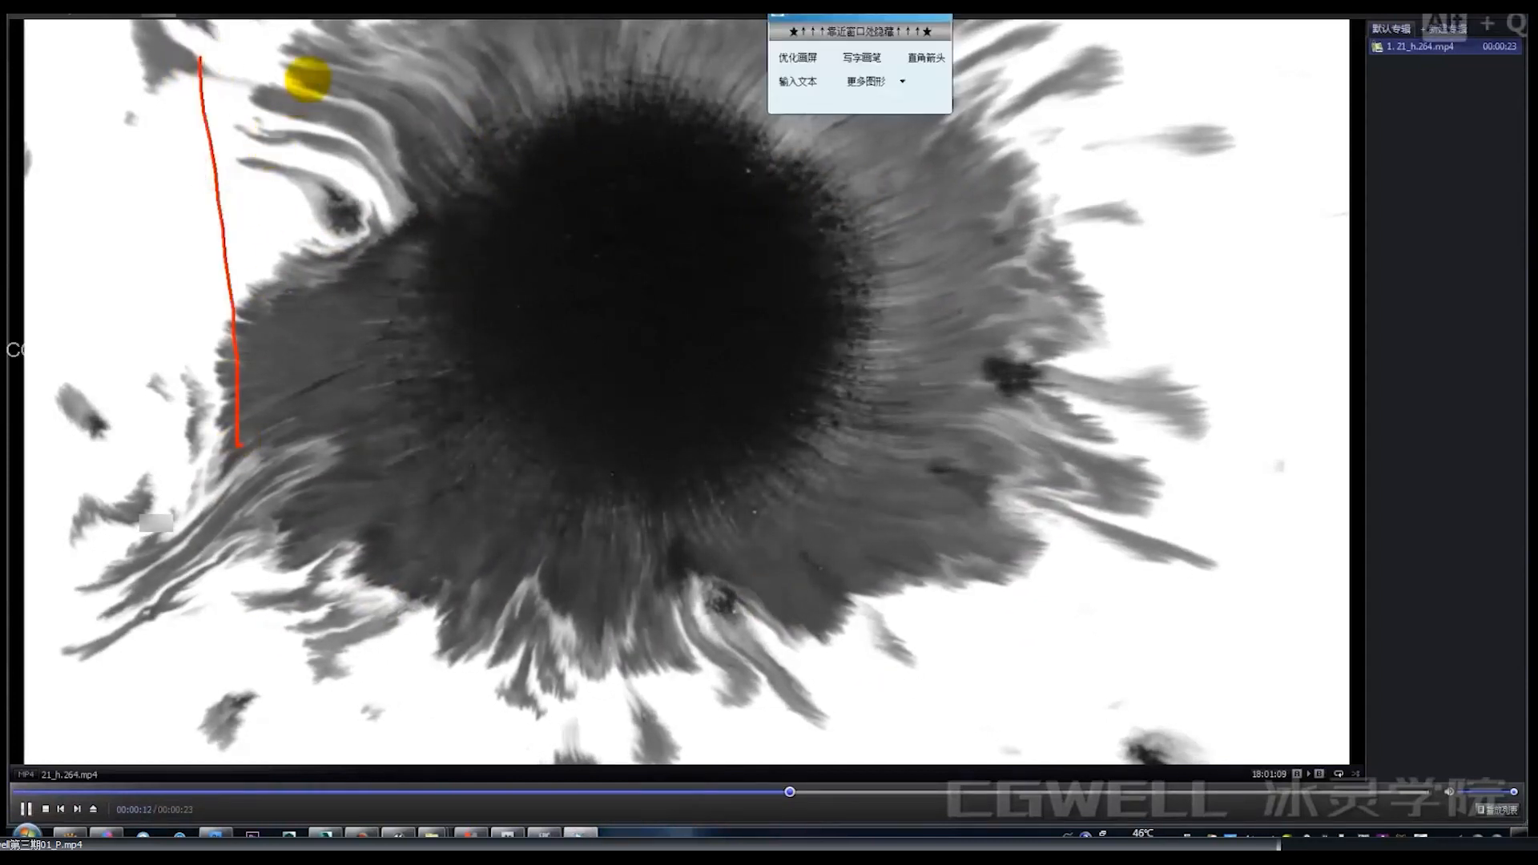
mouse_move(323, 72)
left_mouse_down()
mouse_move(1031, 113)
mouse_move(992, 649)
left_mouse_up()
left_click_drag(340, 648, 1233, 677)
mouse_move(249, 14)
left_mouse_down()
mouse_move(238, 240)
mouse_move(254, 611)
mouse_move(977, 727)
left_mouse_up()
mouse_move(389, 659)
left_mouse_down()
mouse_move(717, 662)
mouse_move(946, 643)
left_mouse_up()
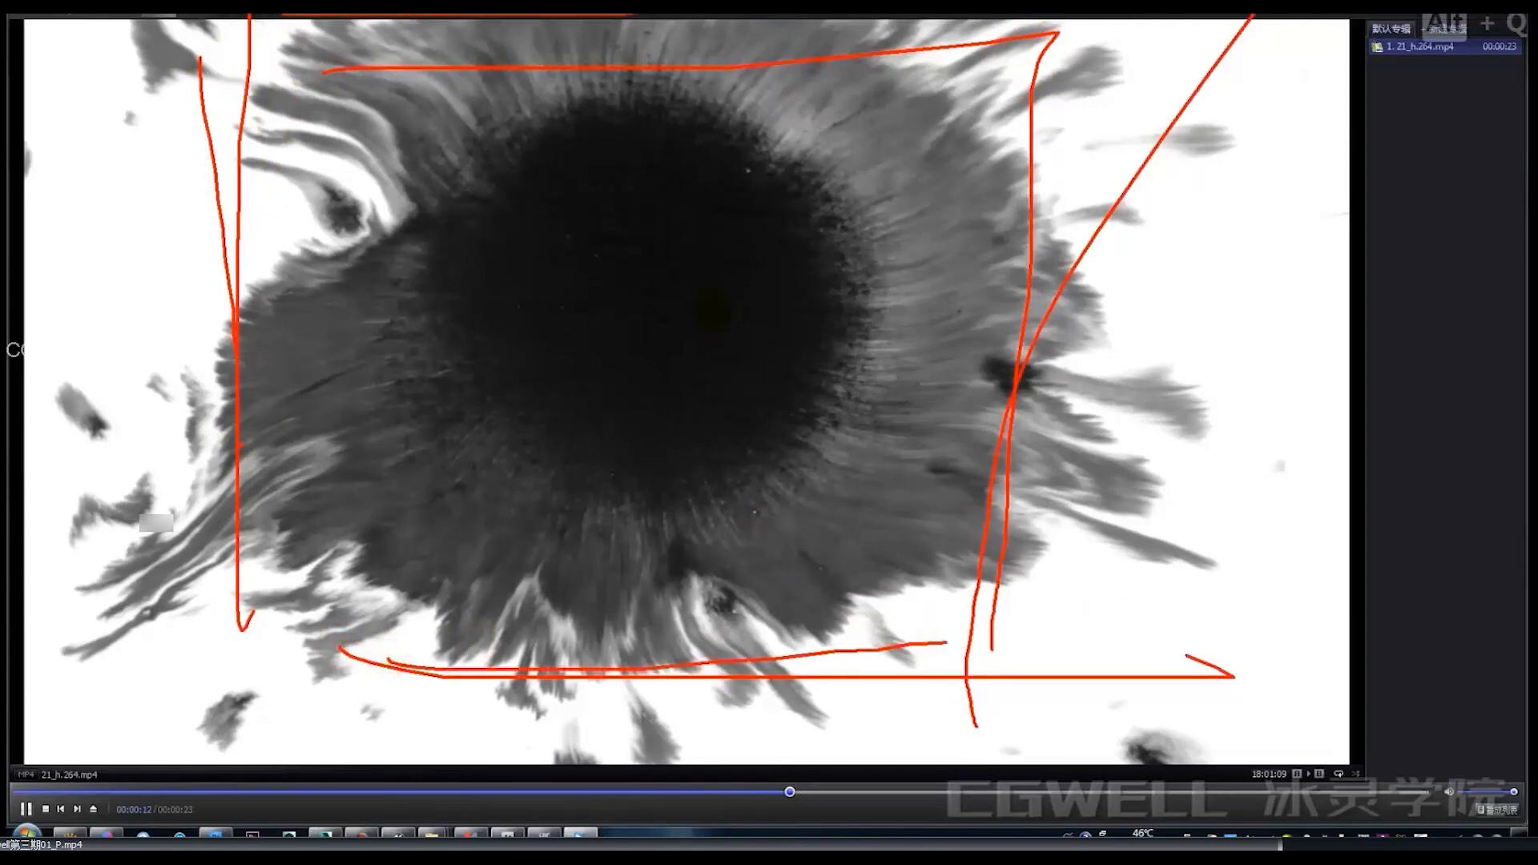
mouse_move(241, 34)
left_mouse_down()
mouse_move(267, 600)
mouse_move(933, 621)
left_mouse_up()
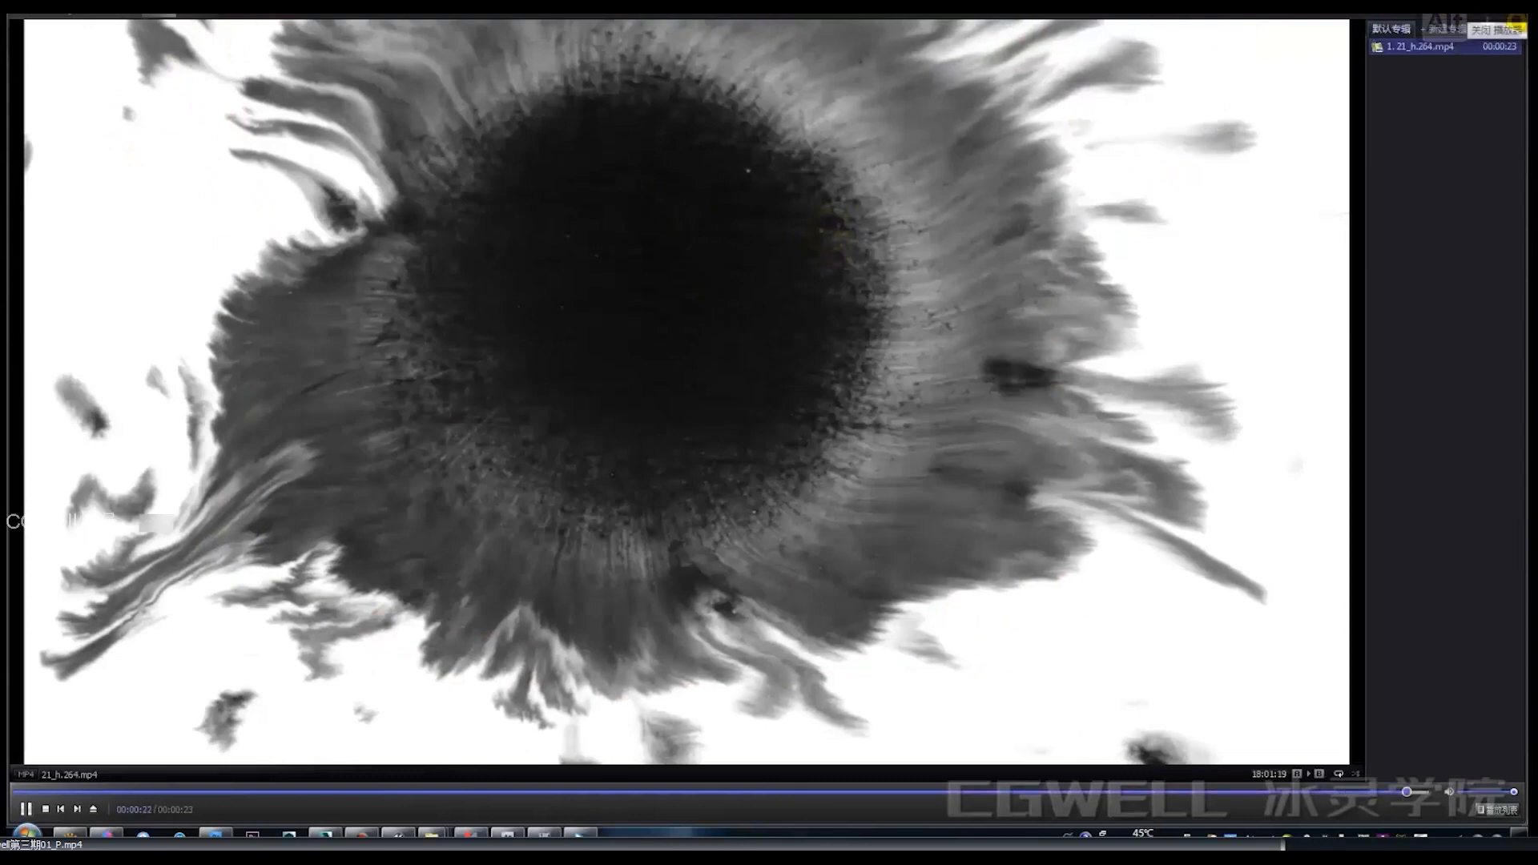
key("alt+q")
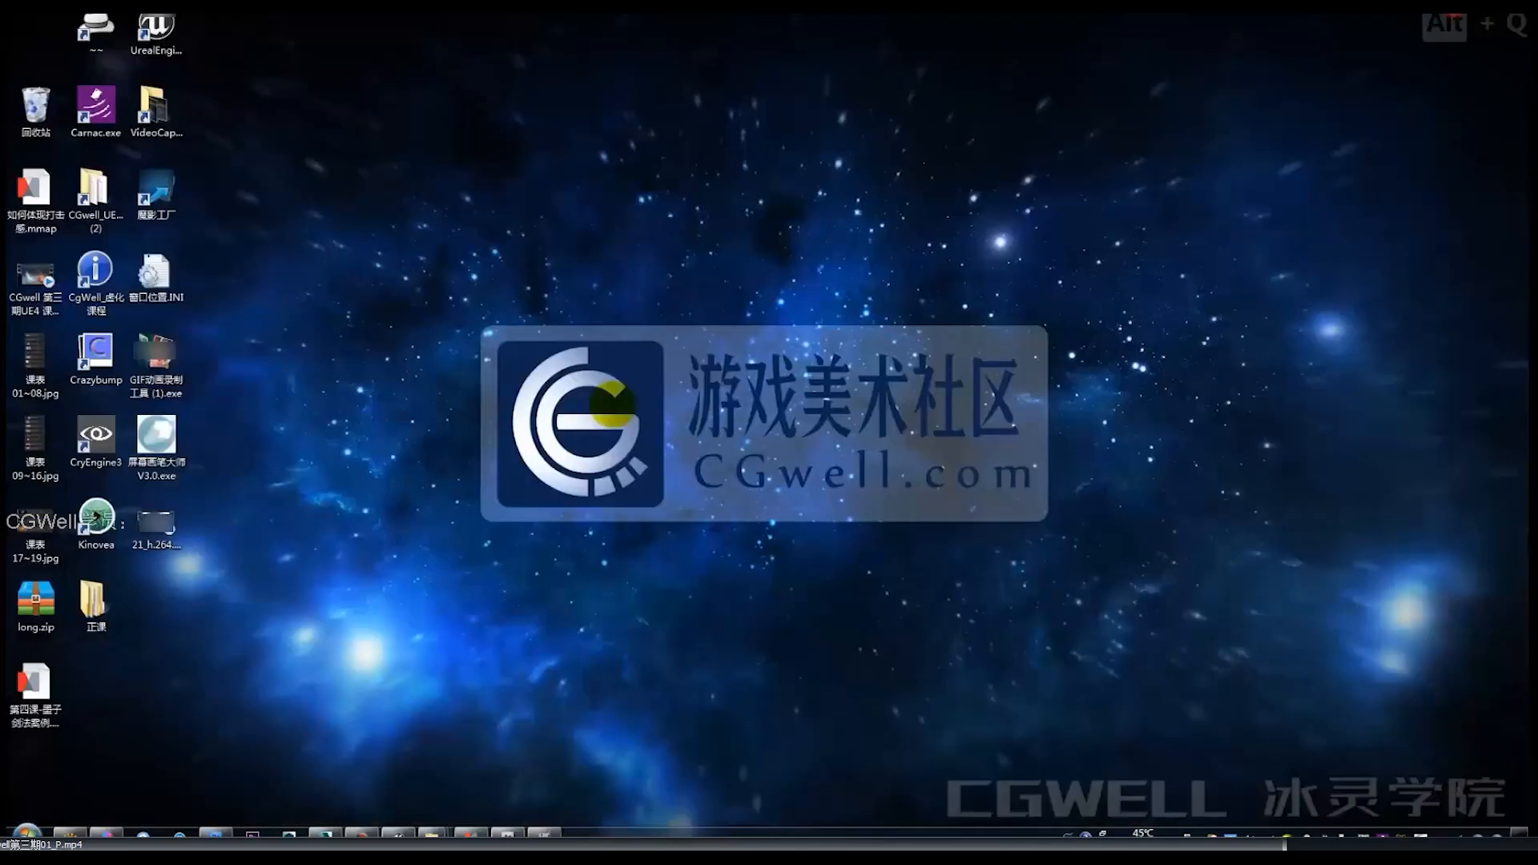
Switch to After Effects, create a composition from the 21_h.264.mp4 footage and move the current time to frame 73.
left_click(510, 833)
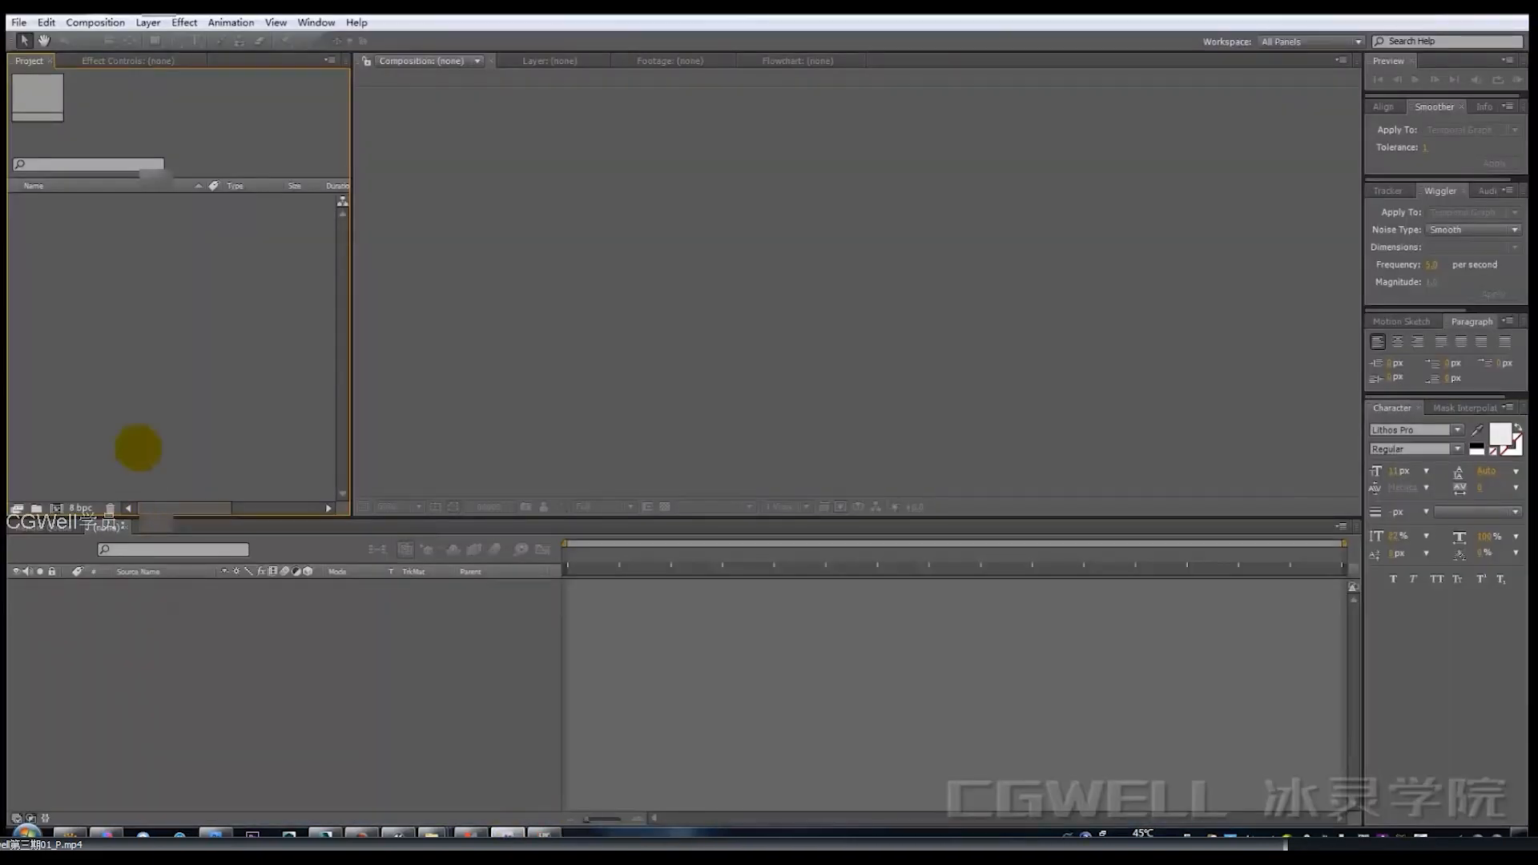
left_click_drag(139, 448, 139, 444)
left_click_drag(80, 204, 56, 508)
mouse_move(577, 554)
left_mouse_down()
mouse_move(701, 554)
mouse_move(644, 554)
left_mouse_up()
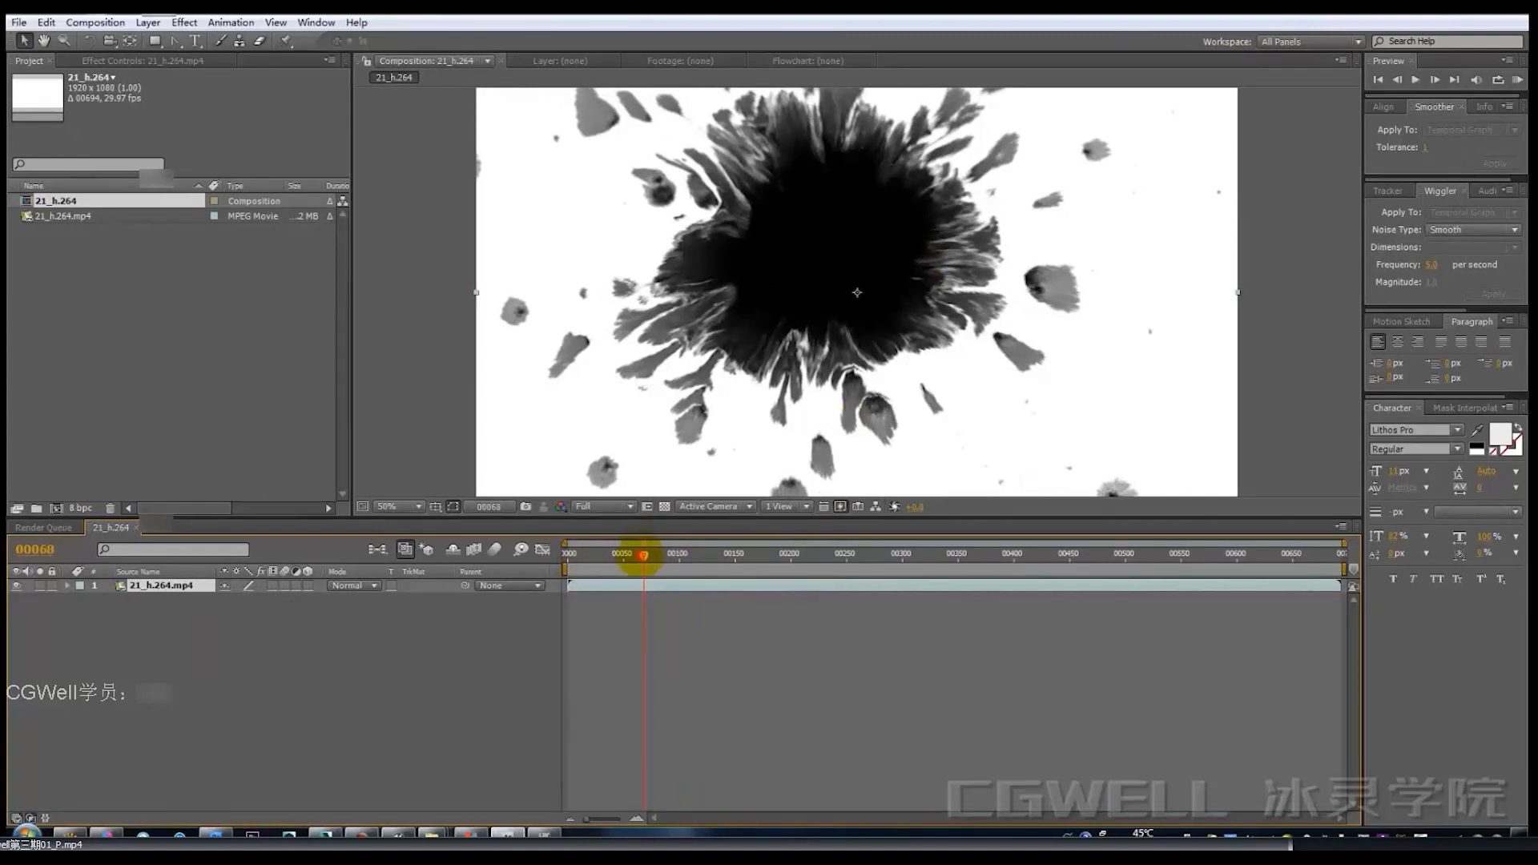
left_click_drag(644, 554, 649, 554)
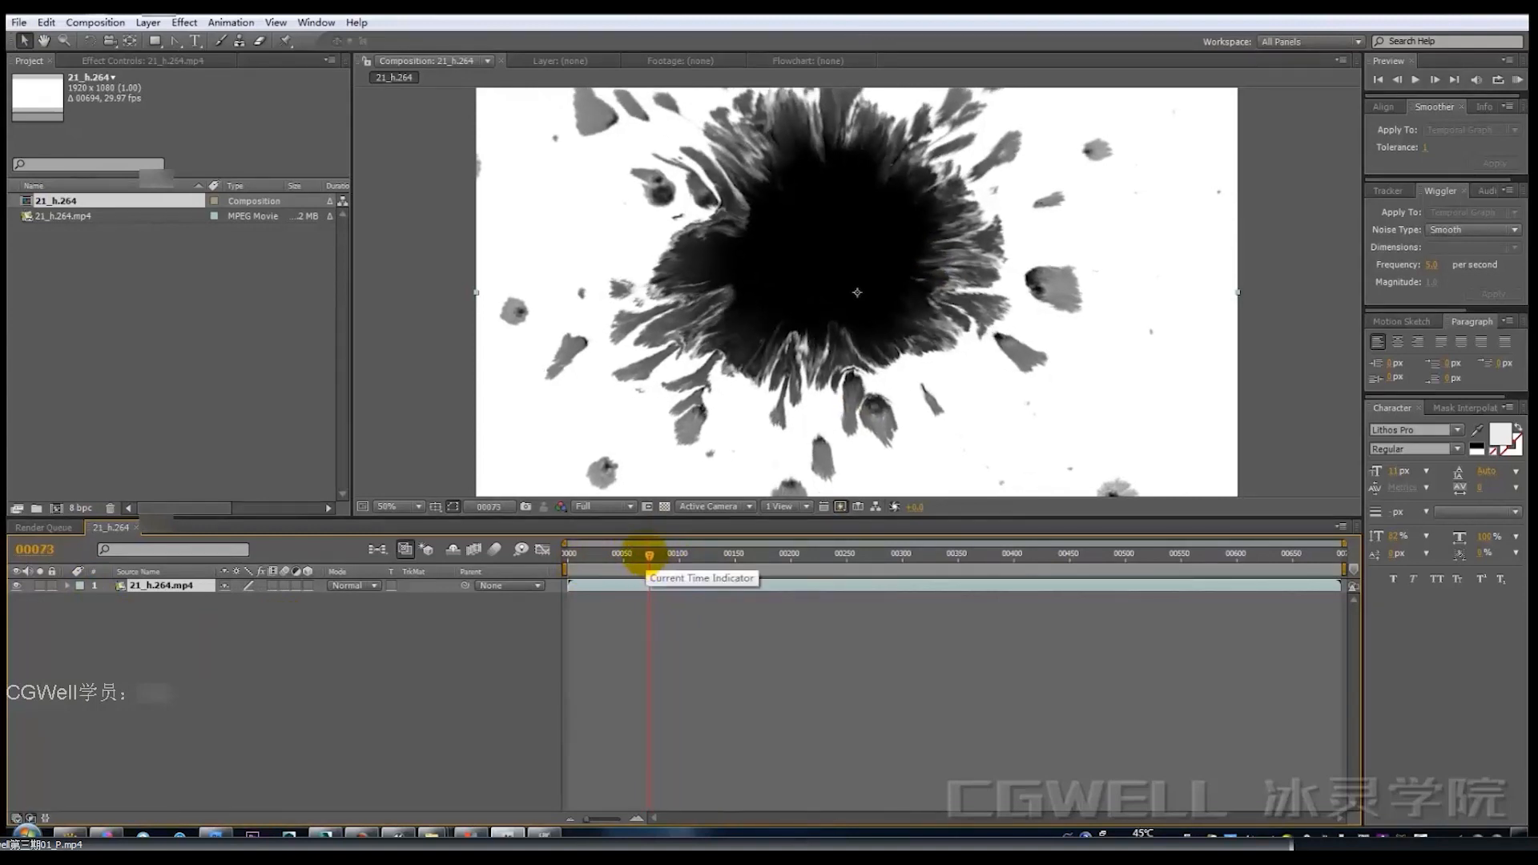
Set the composition size to 1024 px wide by 1024 px high with the aspect ratio unlocked.
key("ctrl+k")
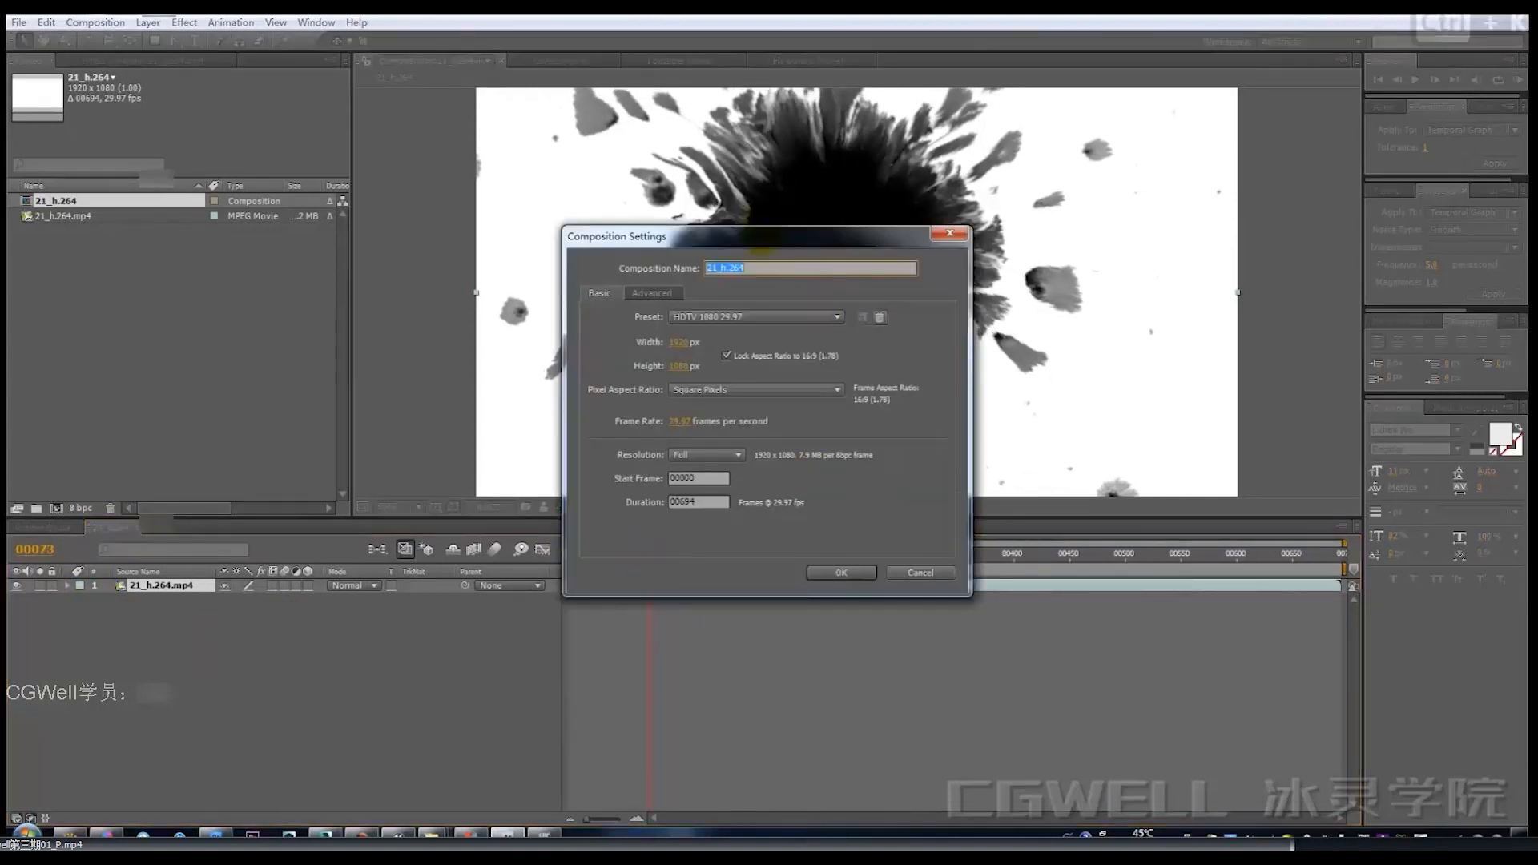
left_click_drag(804, 234, 1085, 444)
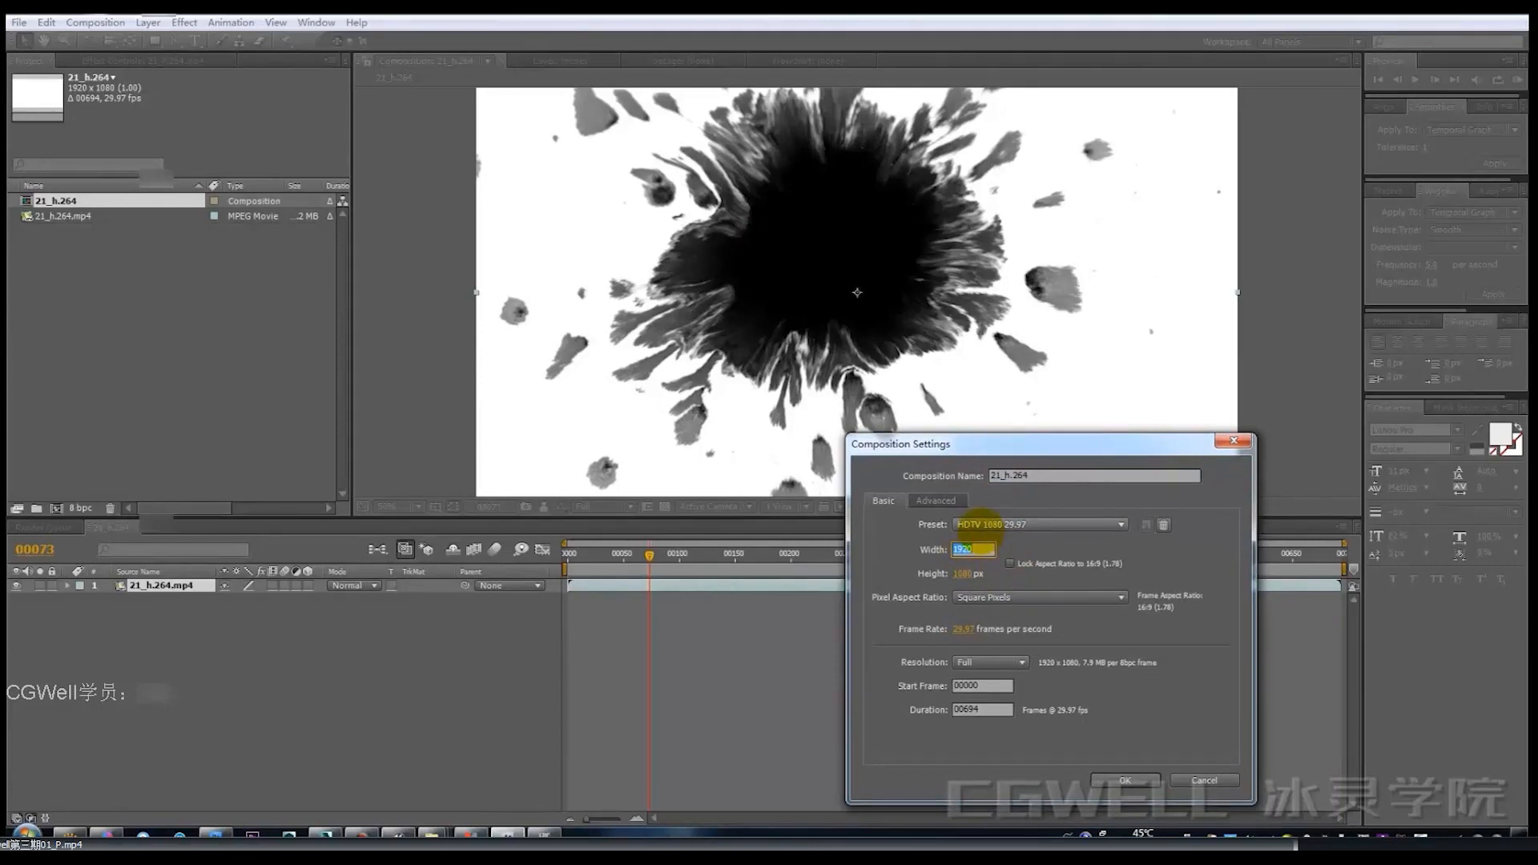
type("10")
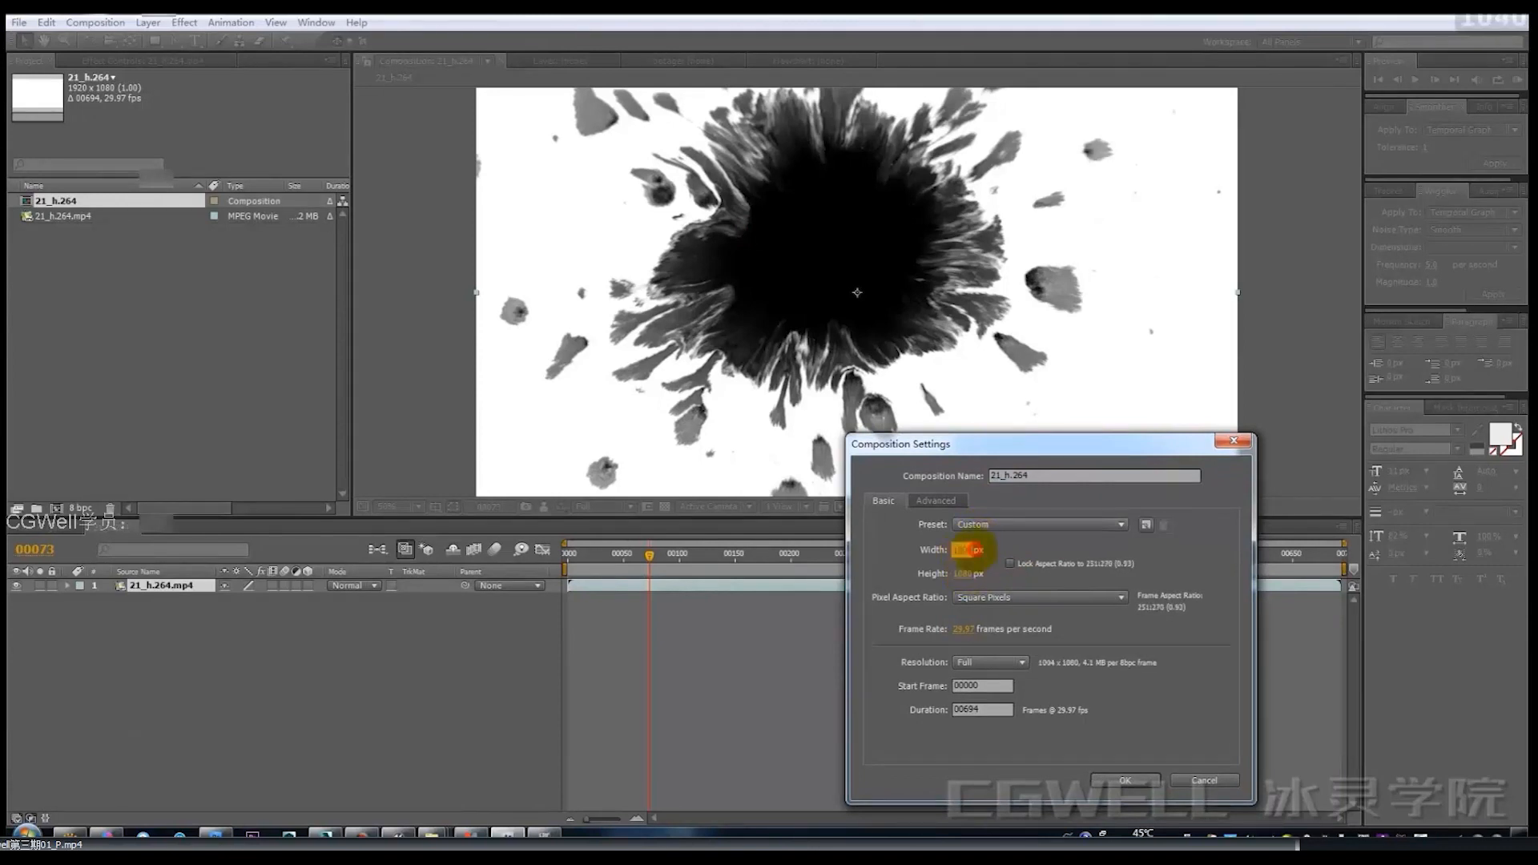
type("1")
type("1024")
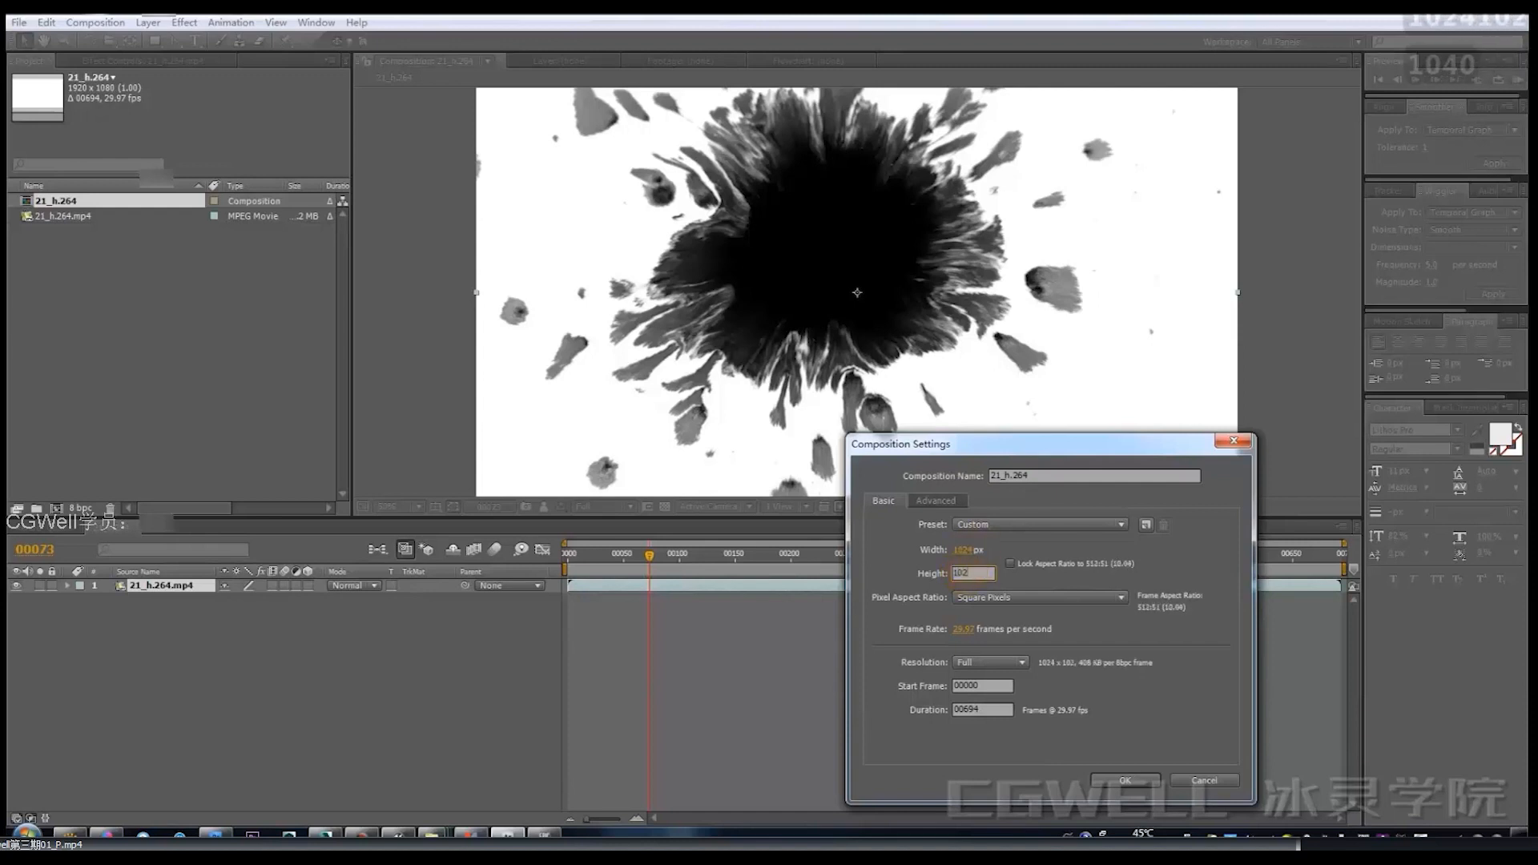
key("Return")
Enlarge the footage layer slightly and reposition it so the ink blot is centred and fills the square frame.
left_click_drag(819, 283, 898, 311)
scroll(906, 312, "down", 2)
left_click(1066, 185)
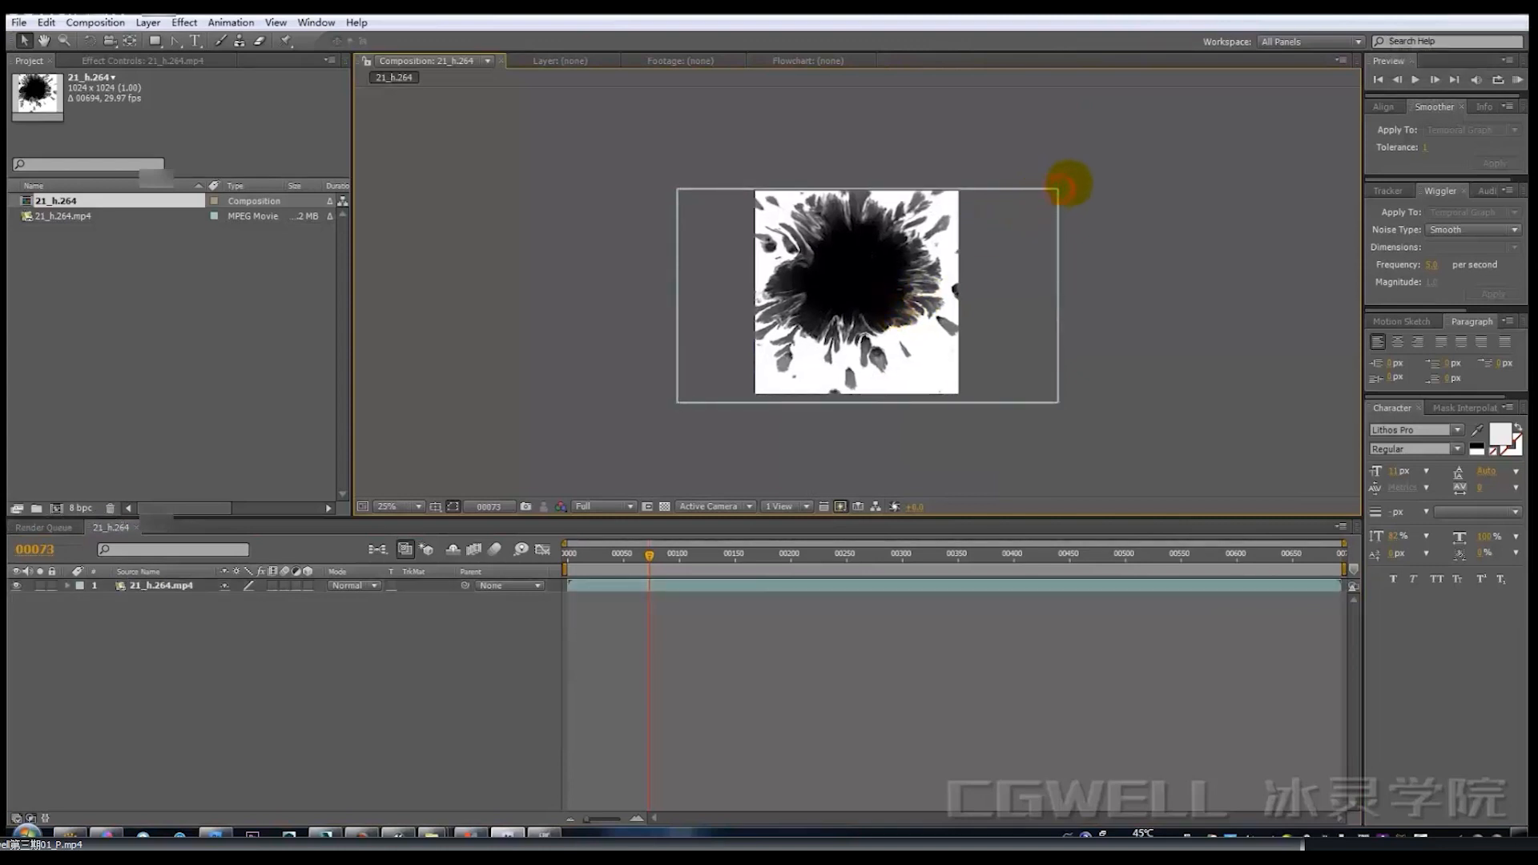
left_click_drag(1056, 189, 1081, 171)
left_click_drag(935, 266, 935, 282)
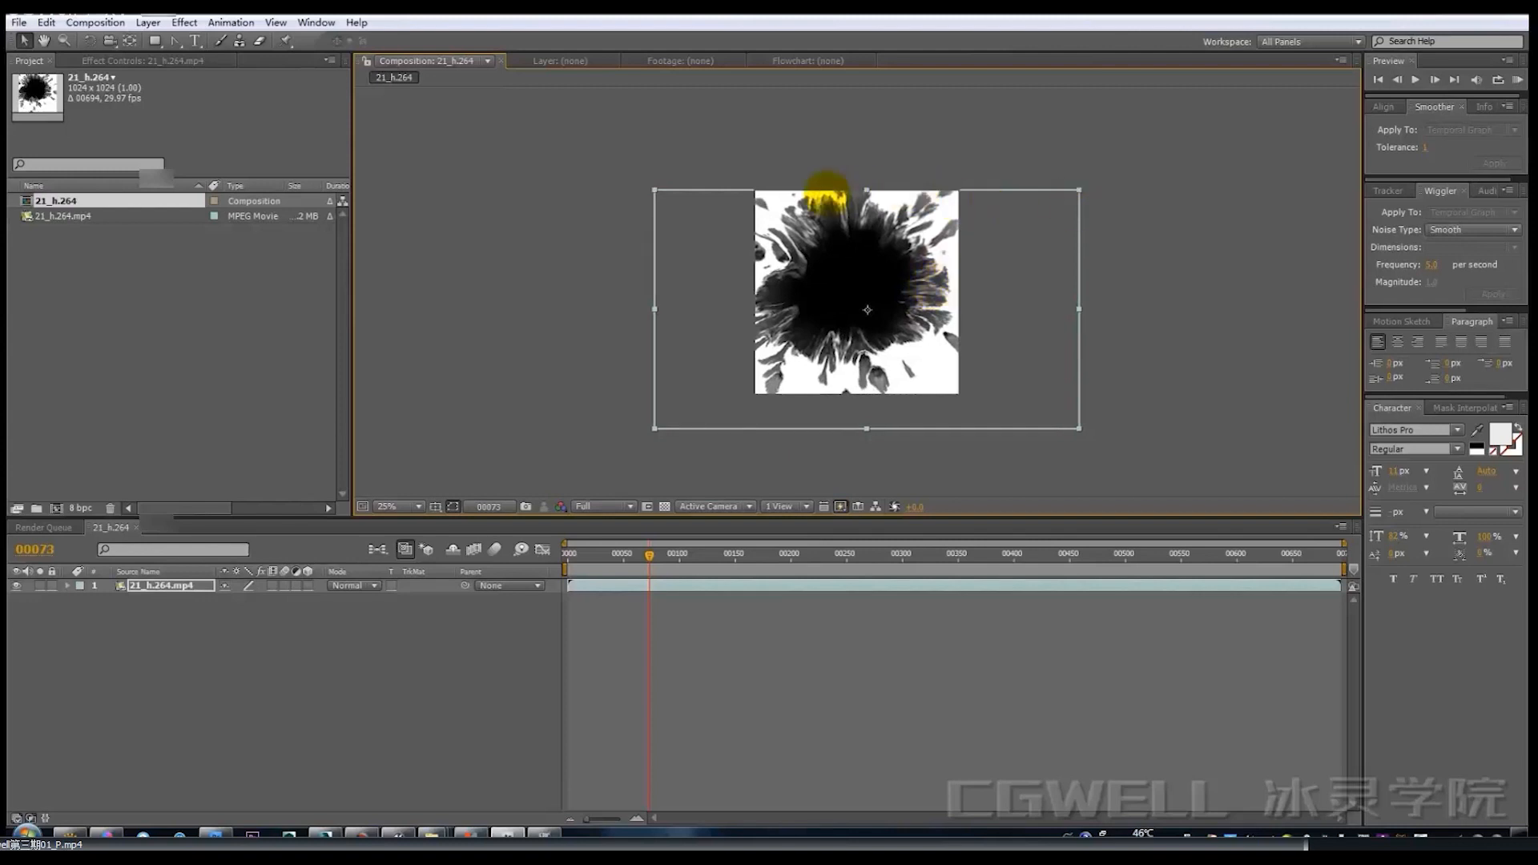
left_click_drag(934, 233, 942, 245)
left_click(1126, 283)
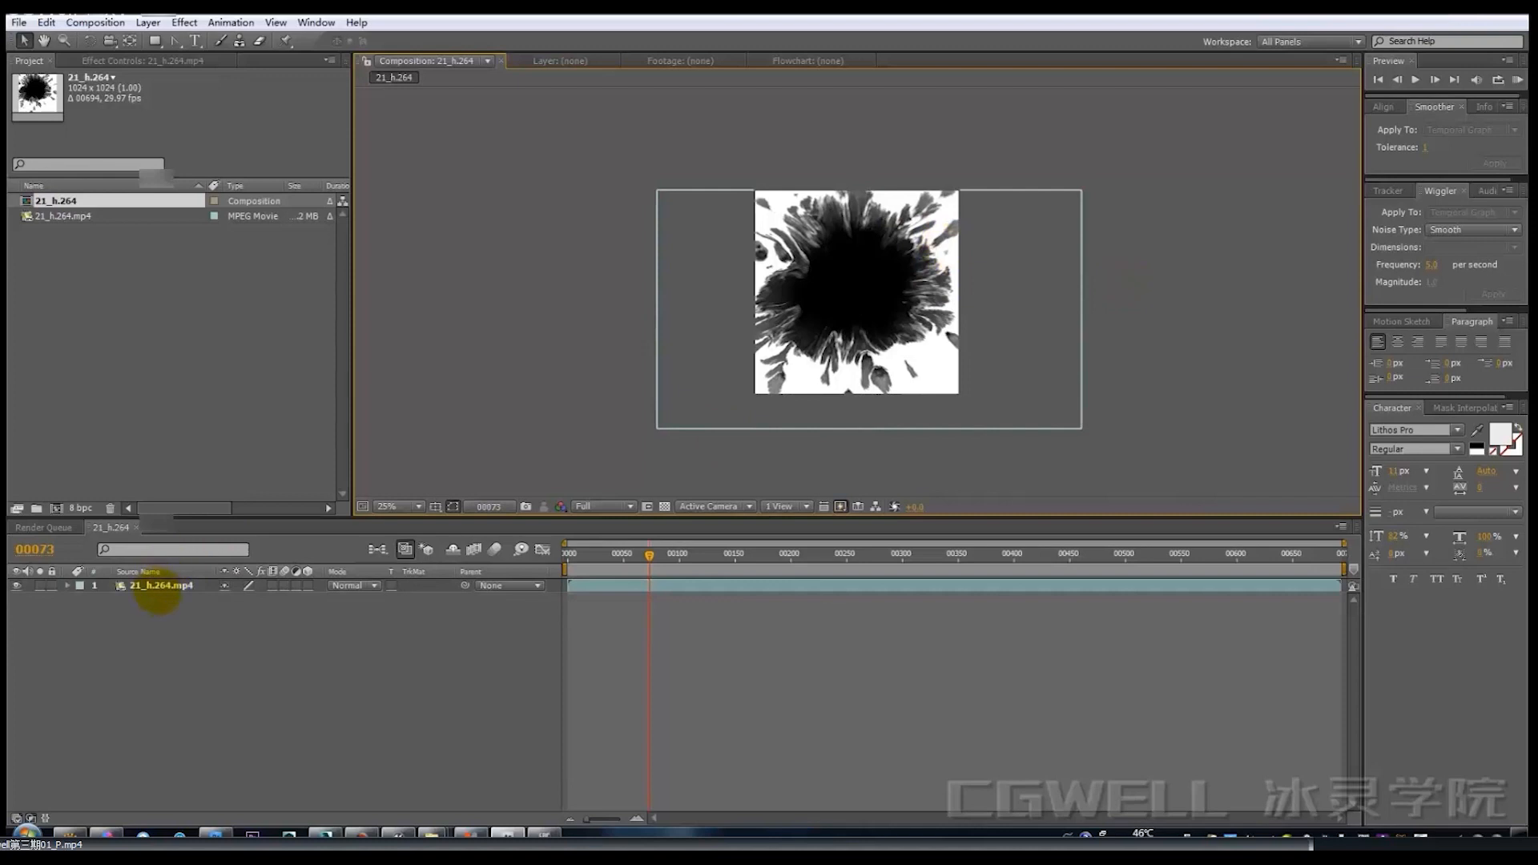
Draw a circular Ellipse-tool mask around the ink blot on the footage layer, undoing the accidental second mask.
left_click(156, 591)
left_click(155, 40)
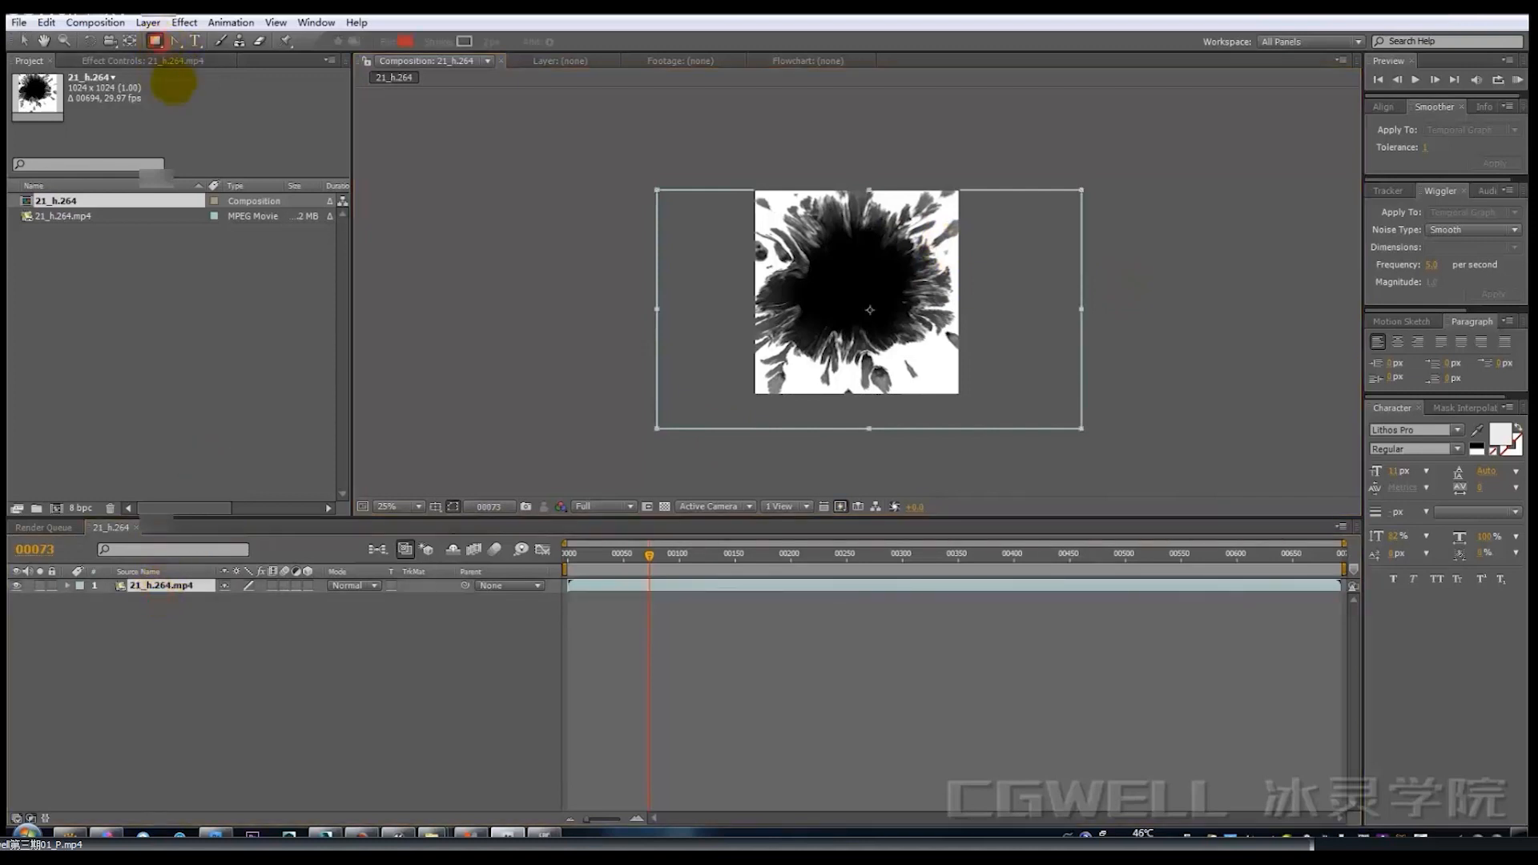
left_click_drag(174, 84, 172, 75)
left_click(189, 74)
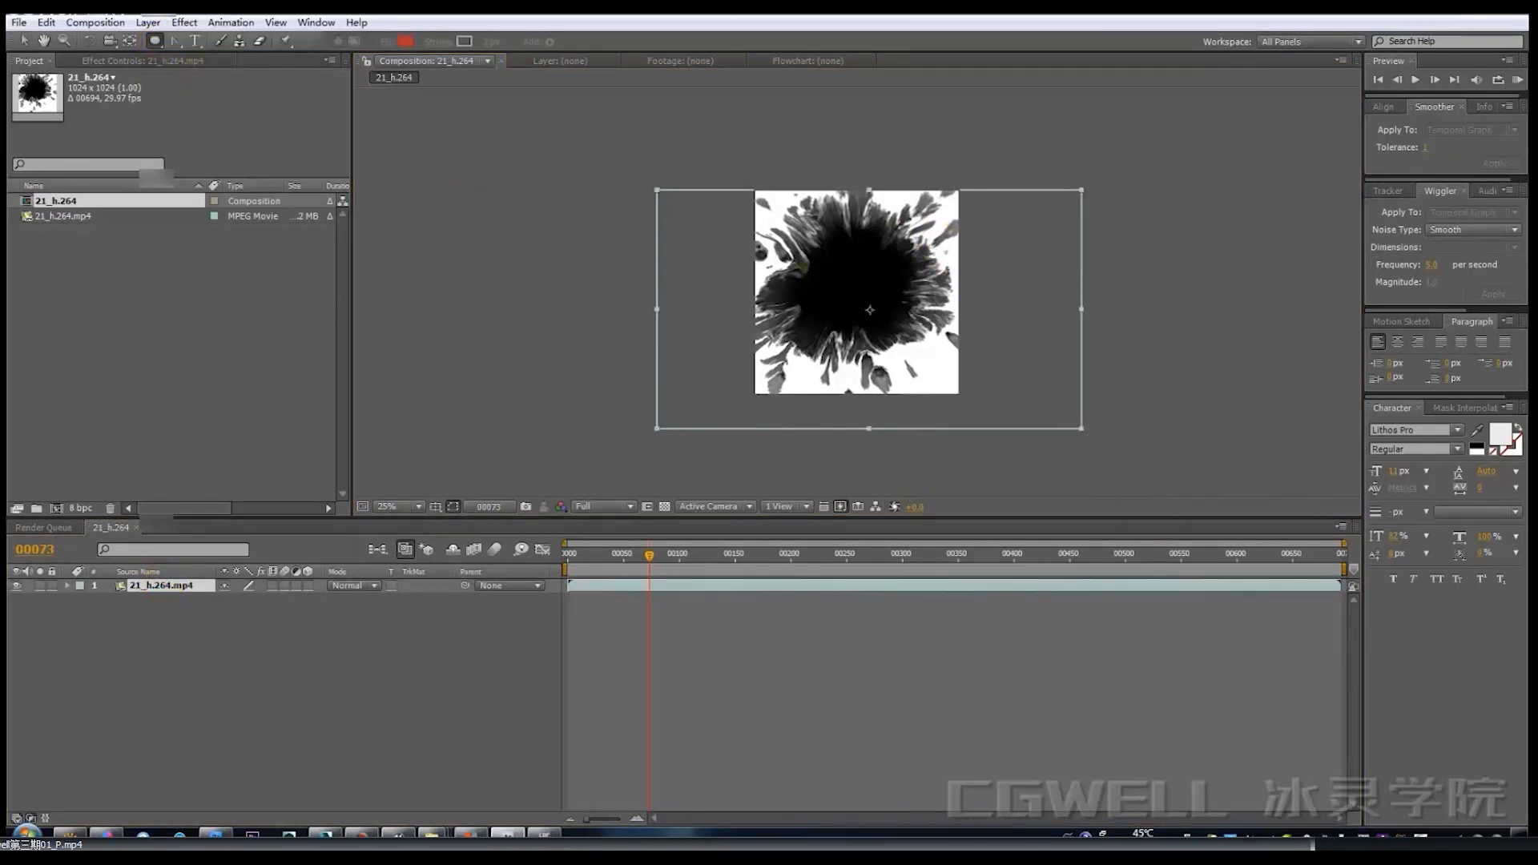
mouse_move(852, 284)
left_mouse_down()
mouse_move(932, 364)
mouse_move(911, 379)
mouse_move(922, 362)
mouse_move(965, 371)
mouse_move(948, 381)
left_mouse_up()
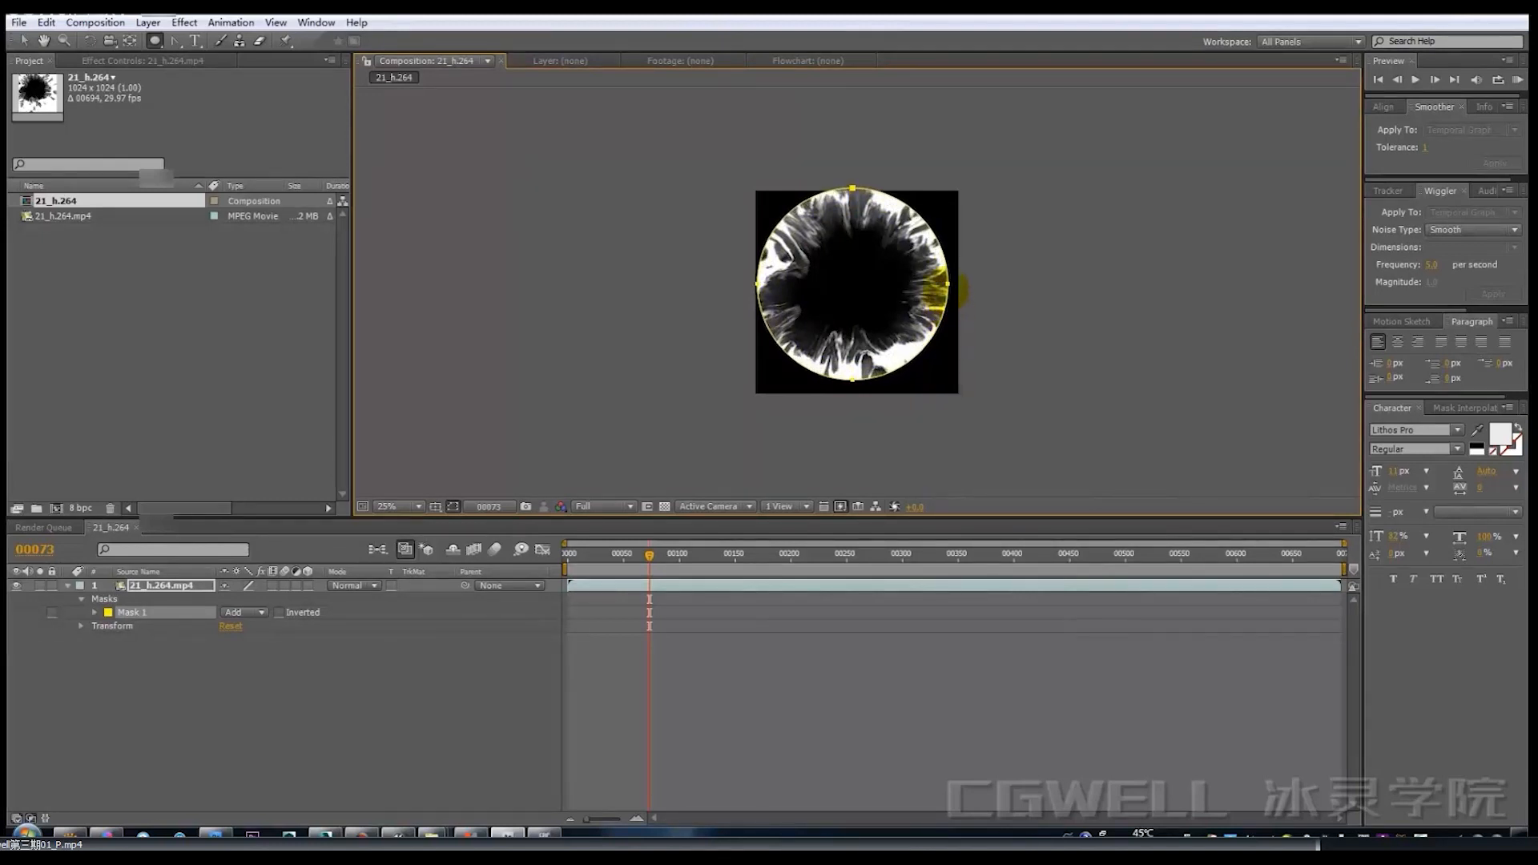
right_click(1056, 289)
left_click(997, 277)
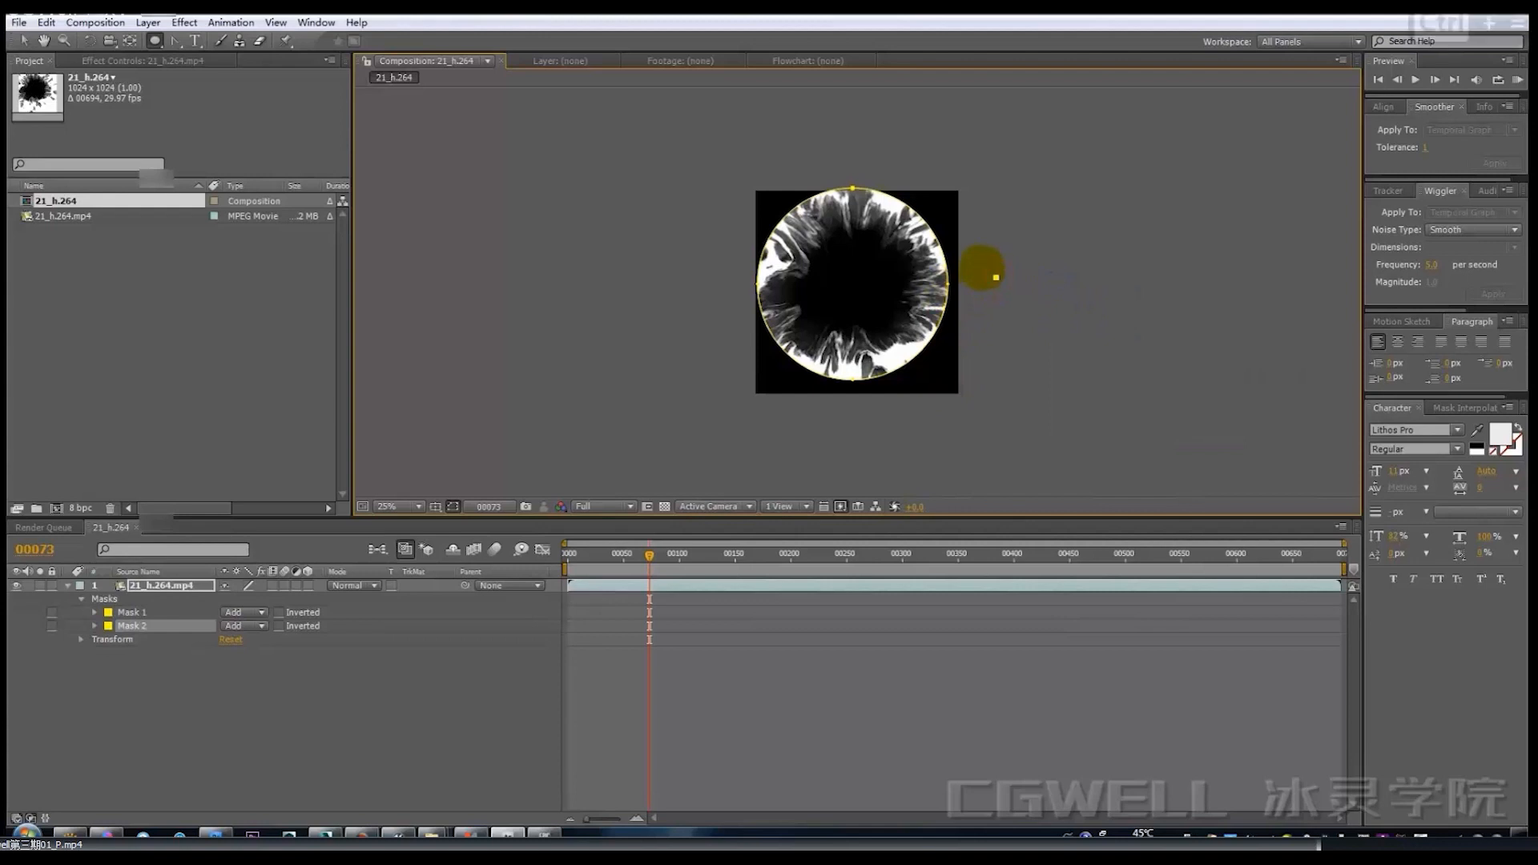
key("ctrl+equal")
key("ctrl+z")
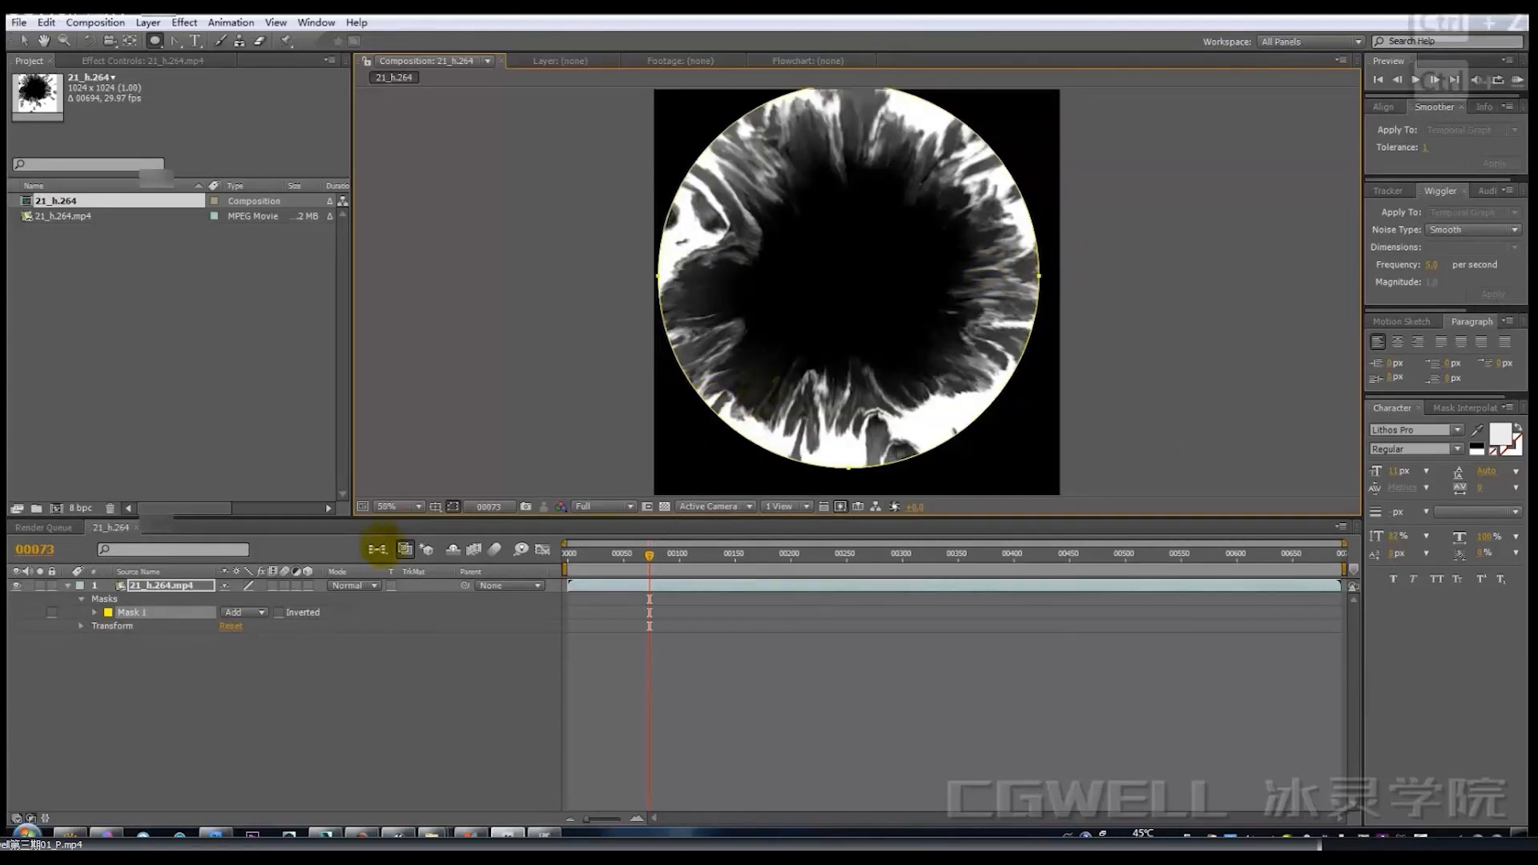
key("f")
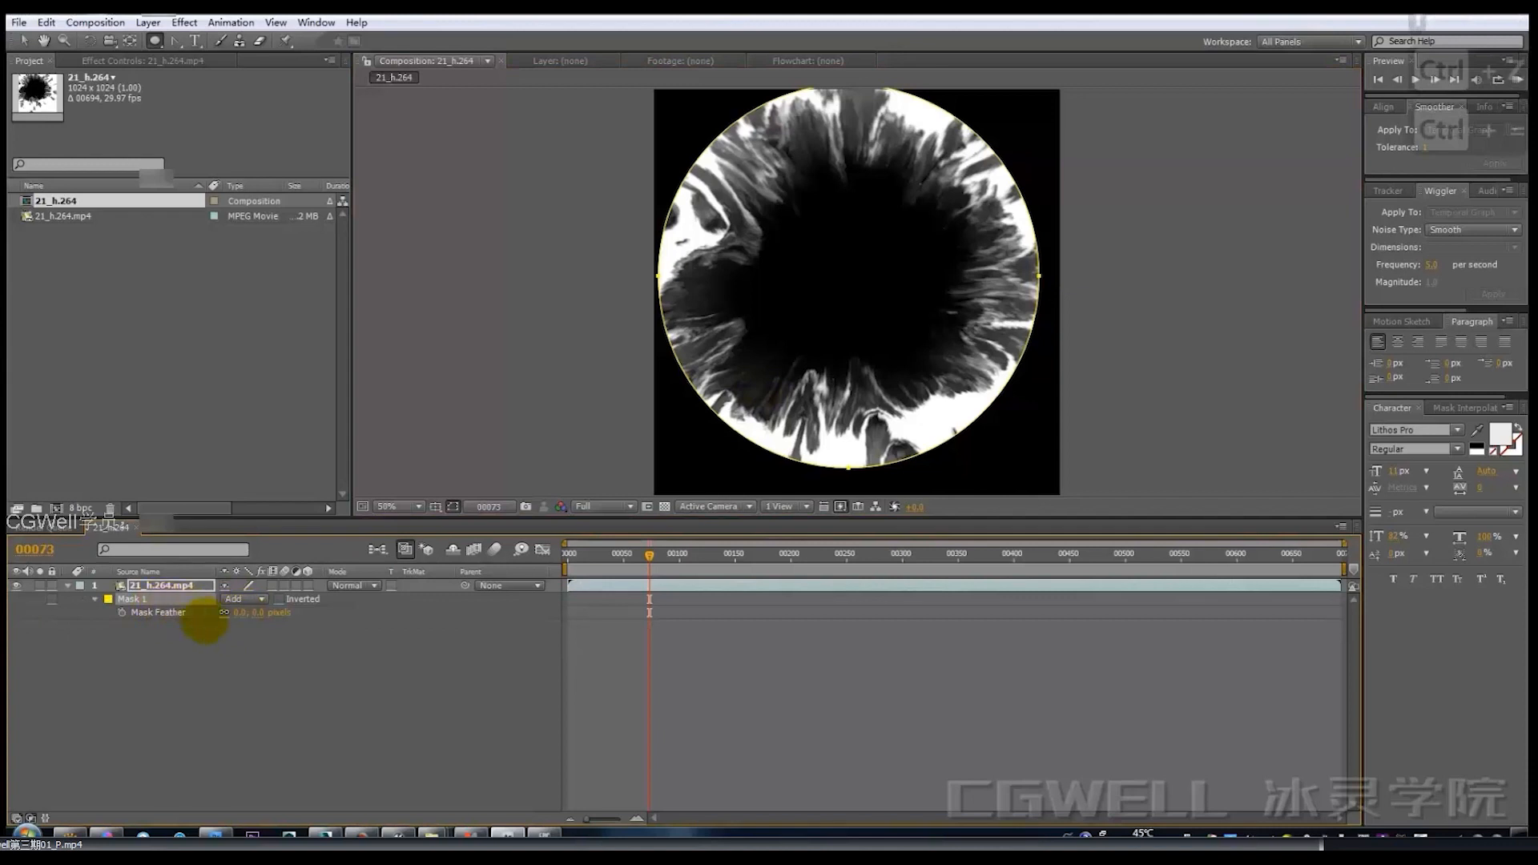
left_click_drag(234, 612, 375, 621)
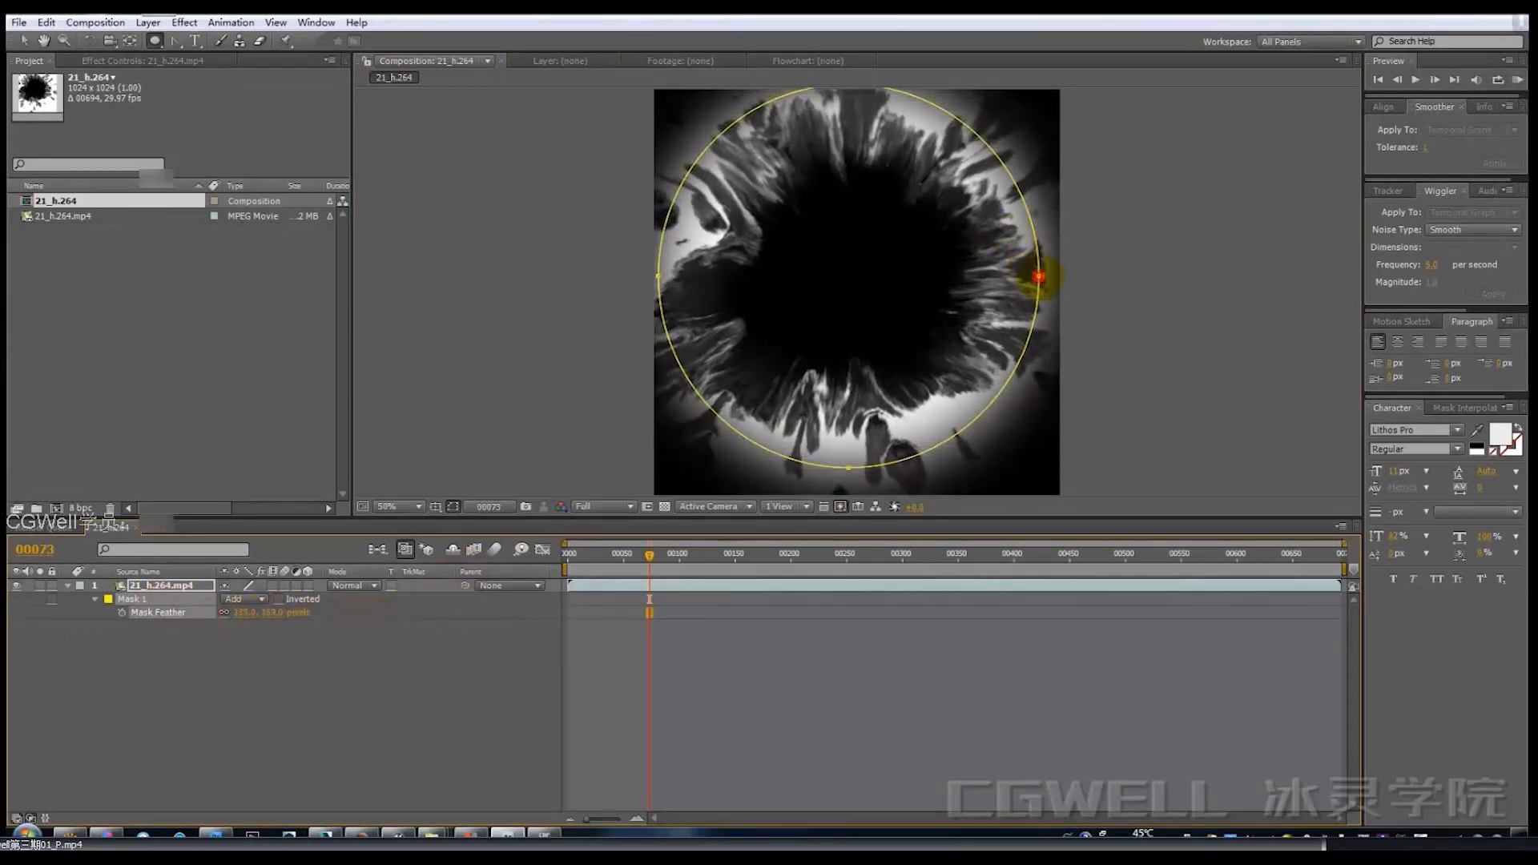
left_click(1038, 277)
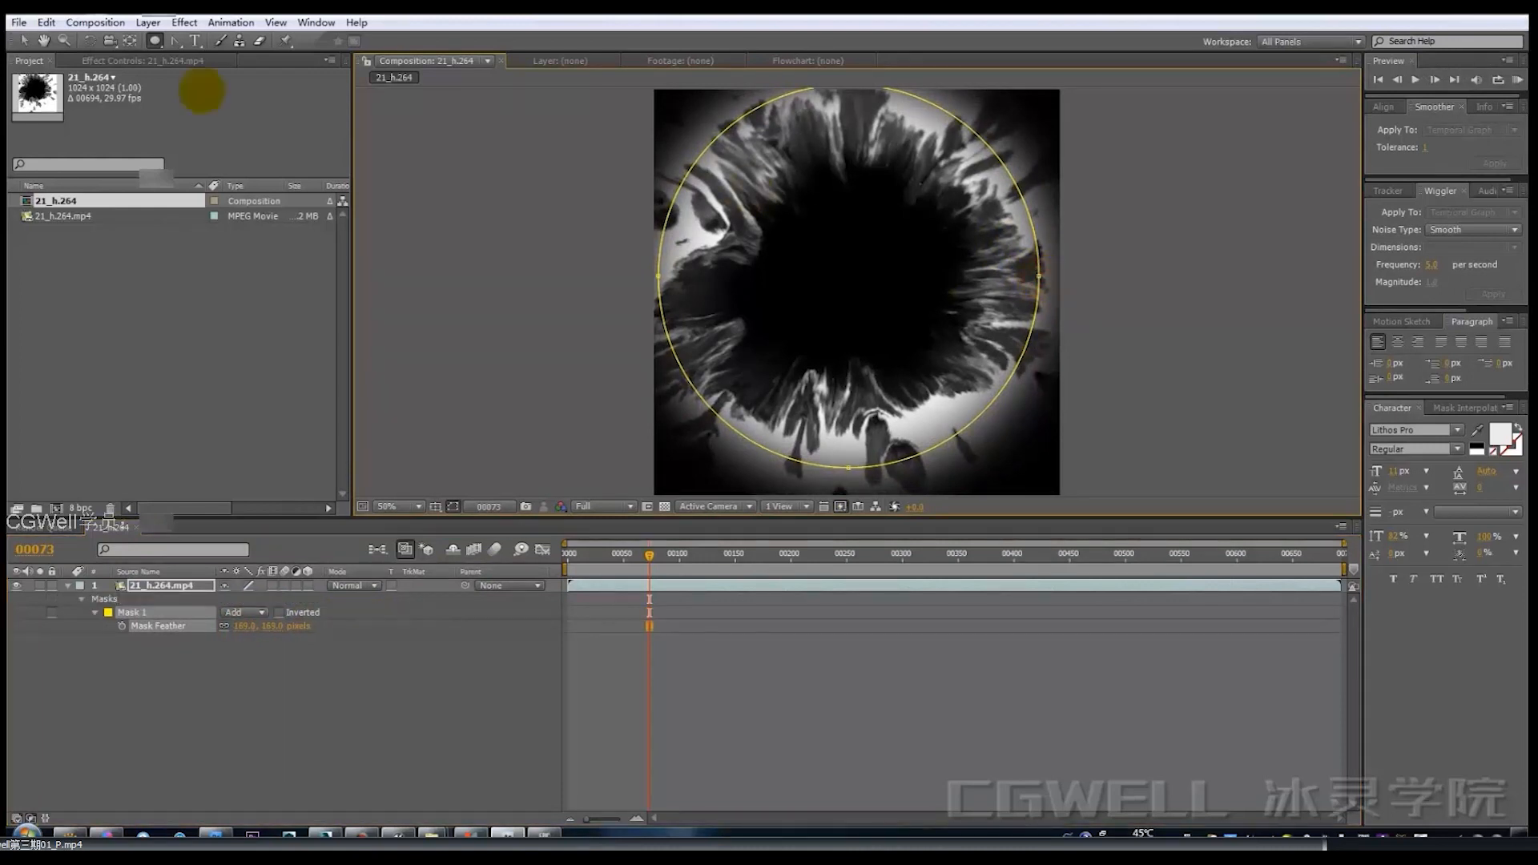
key("ctrl+z")
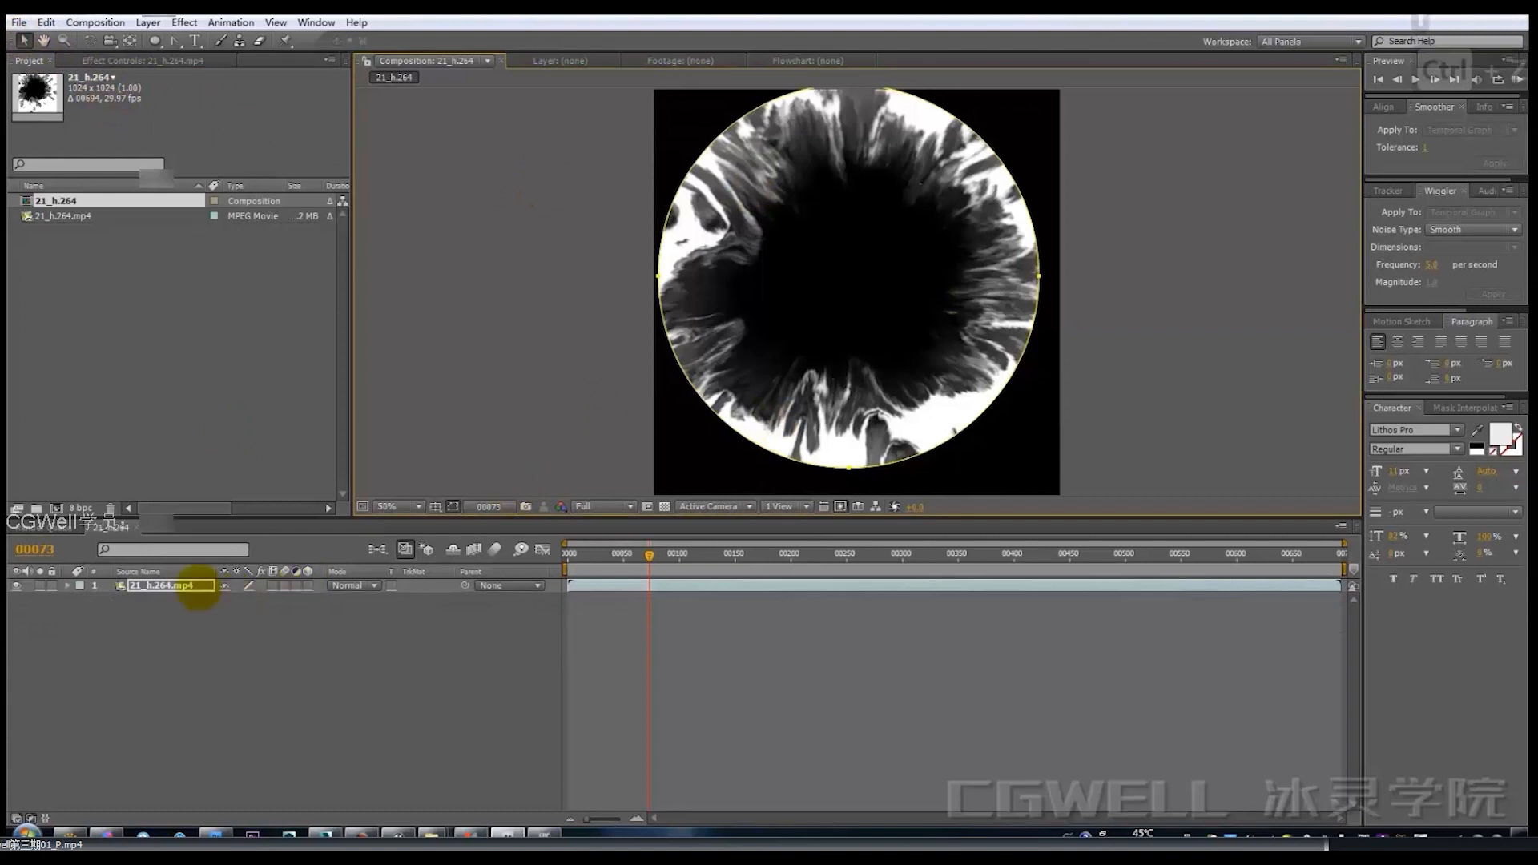
key("ctrl+z")
Feather the circular mask by about 132 px and shrink it around its centre to fit tightly around the ink blot.
left_click_drag(242, 614, 368, 601)
left_click(1038, 278)
double_click(1038, 279)
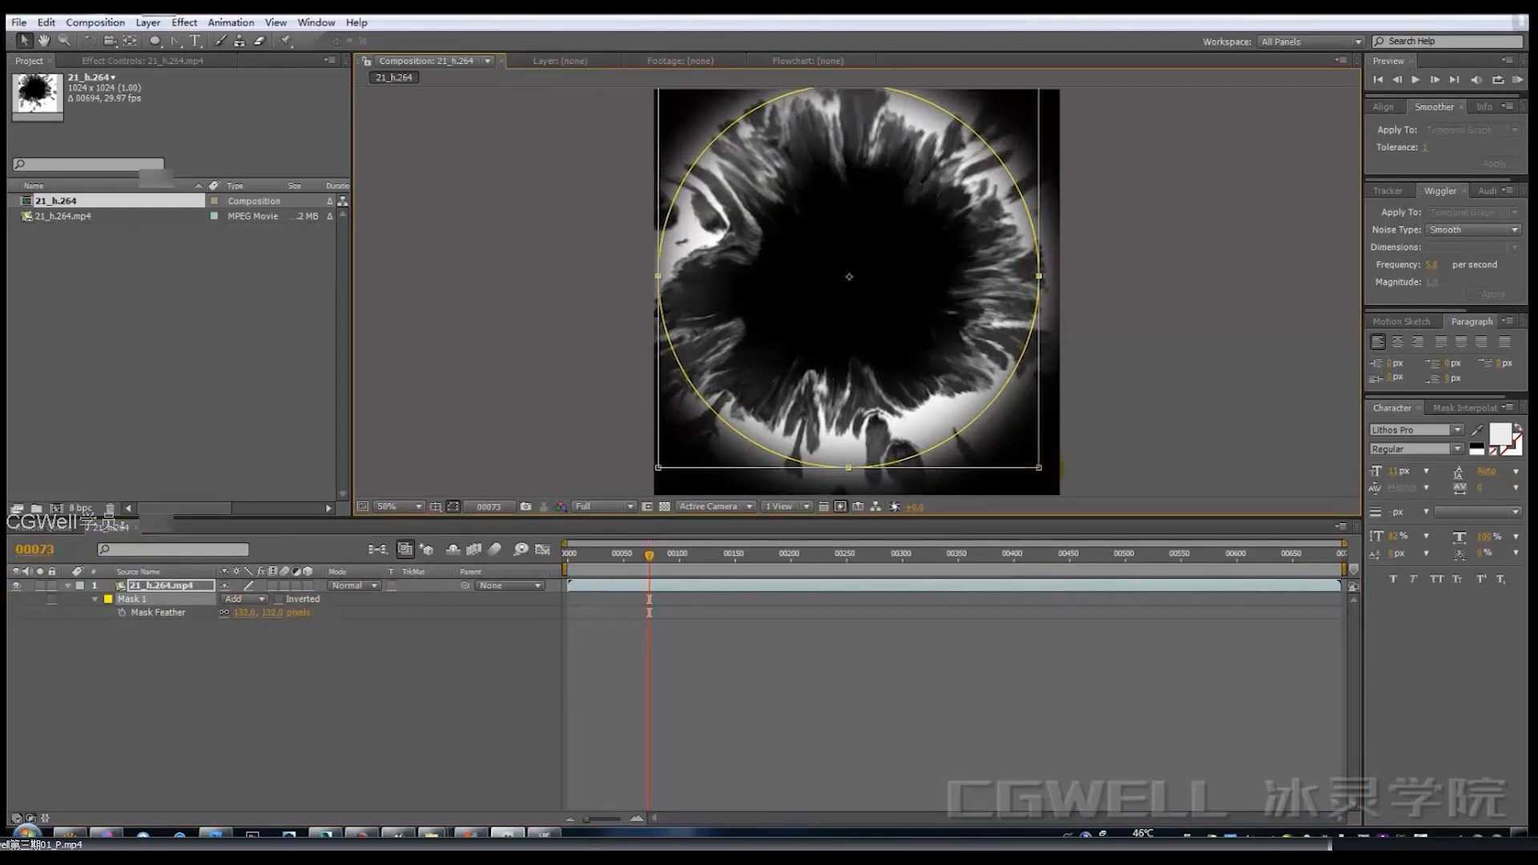
left_click_drag(1039, 467, 1011, 442, "ctrl")
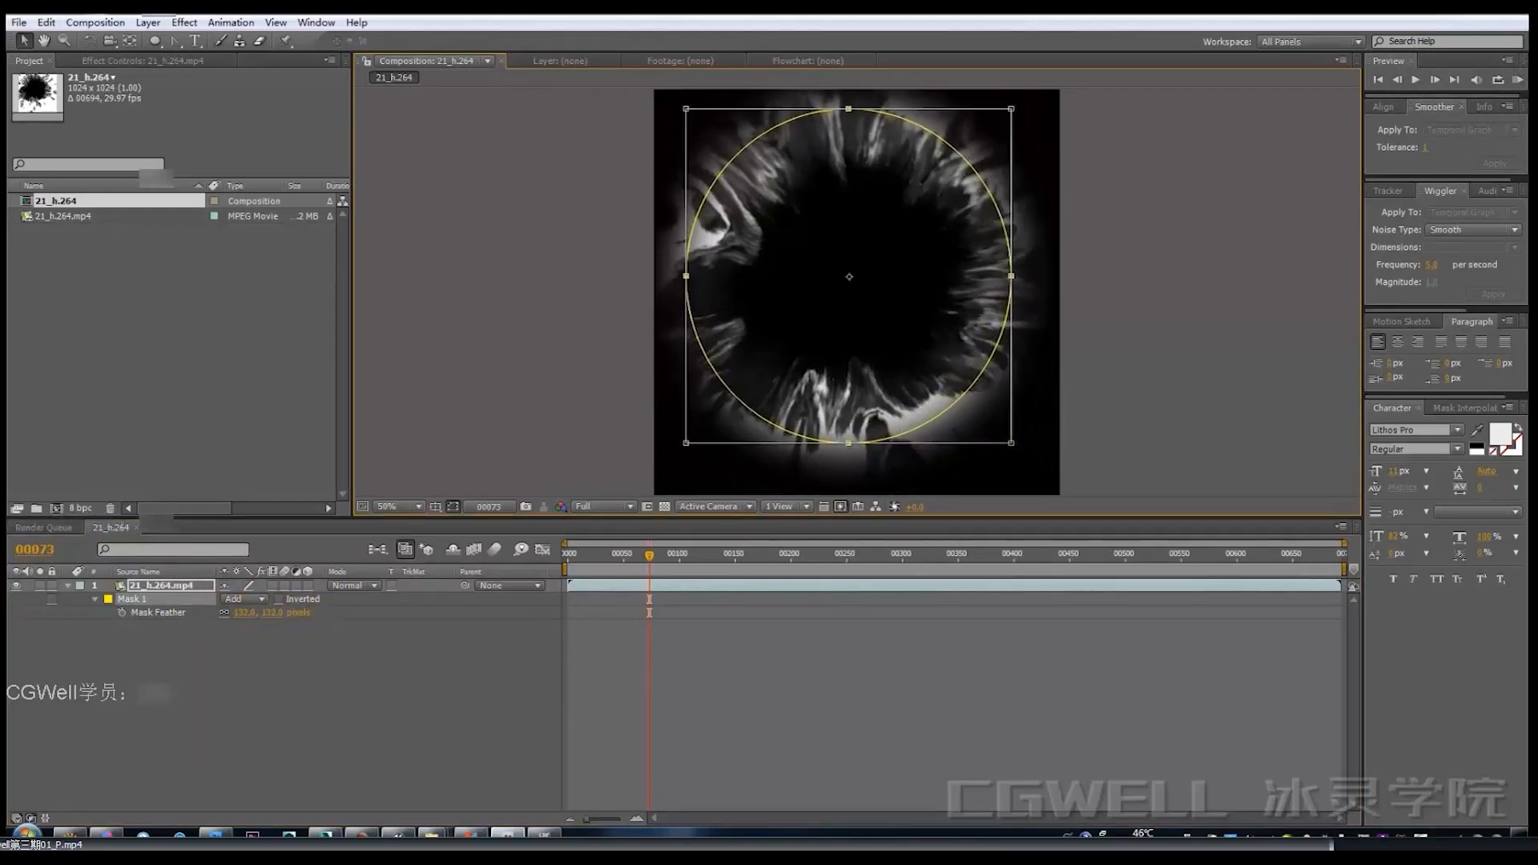
key("Return")
left_click(320, 647)
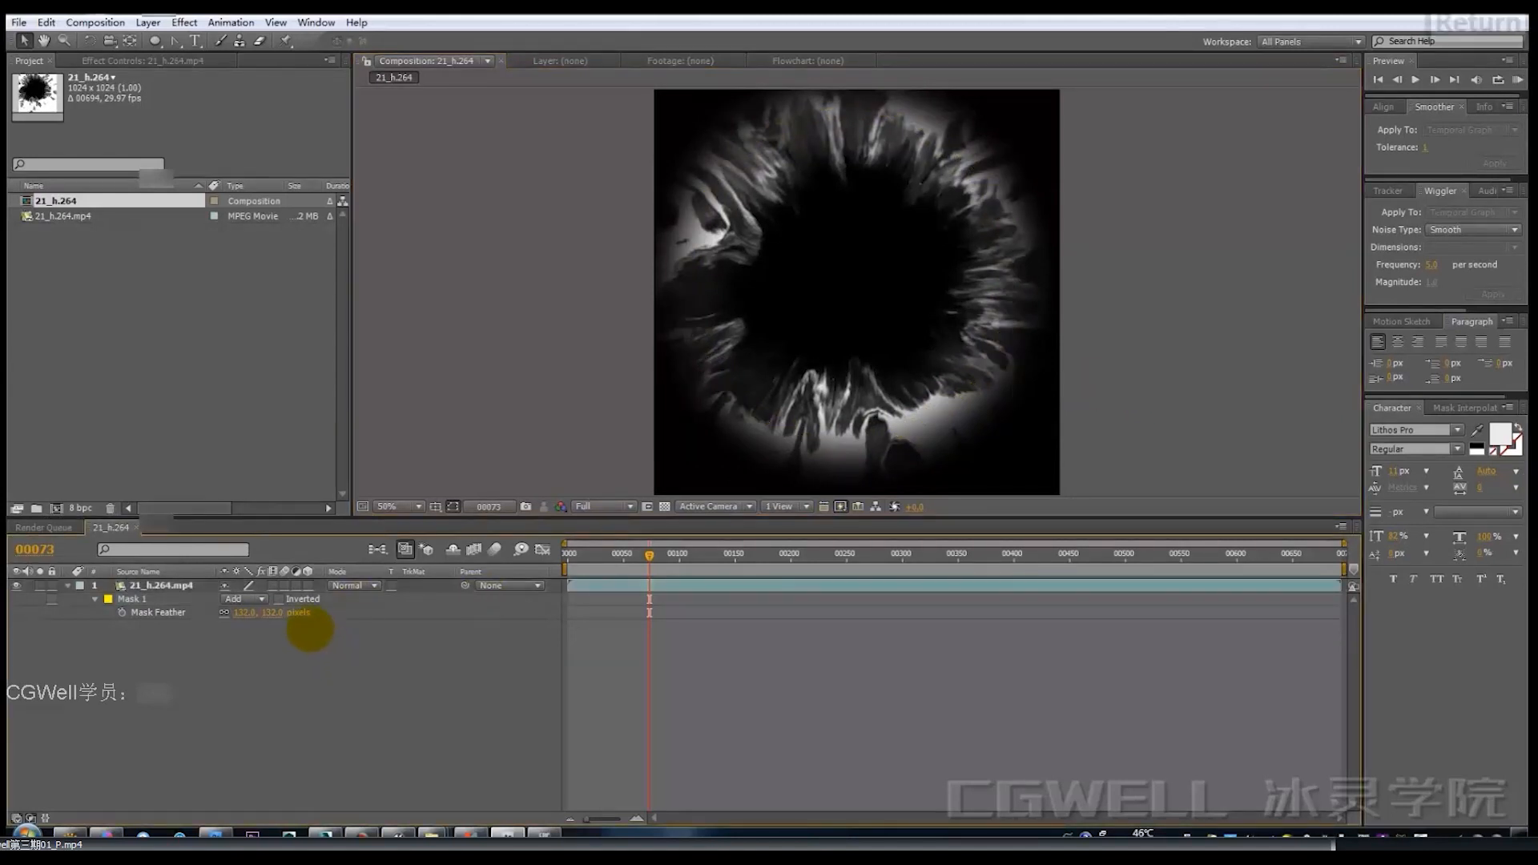
Add a white 1024 x 1024 px solid and place it beneath the ink footage layer.
key("ctrl+s")
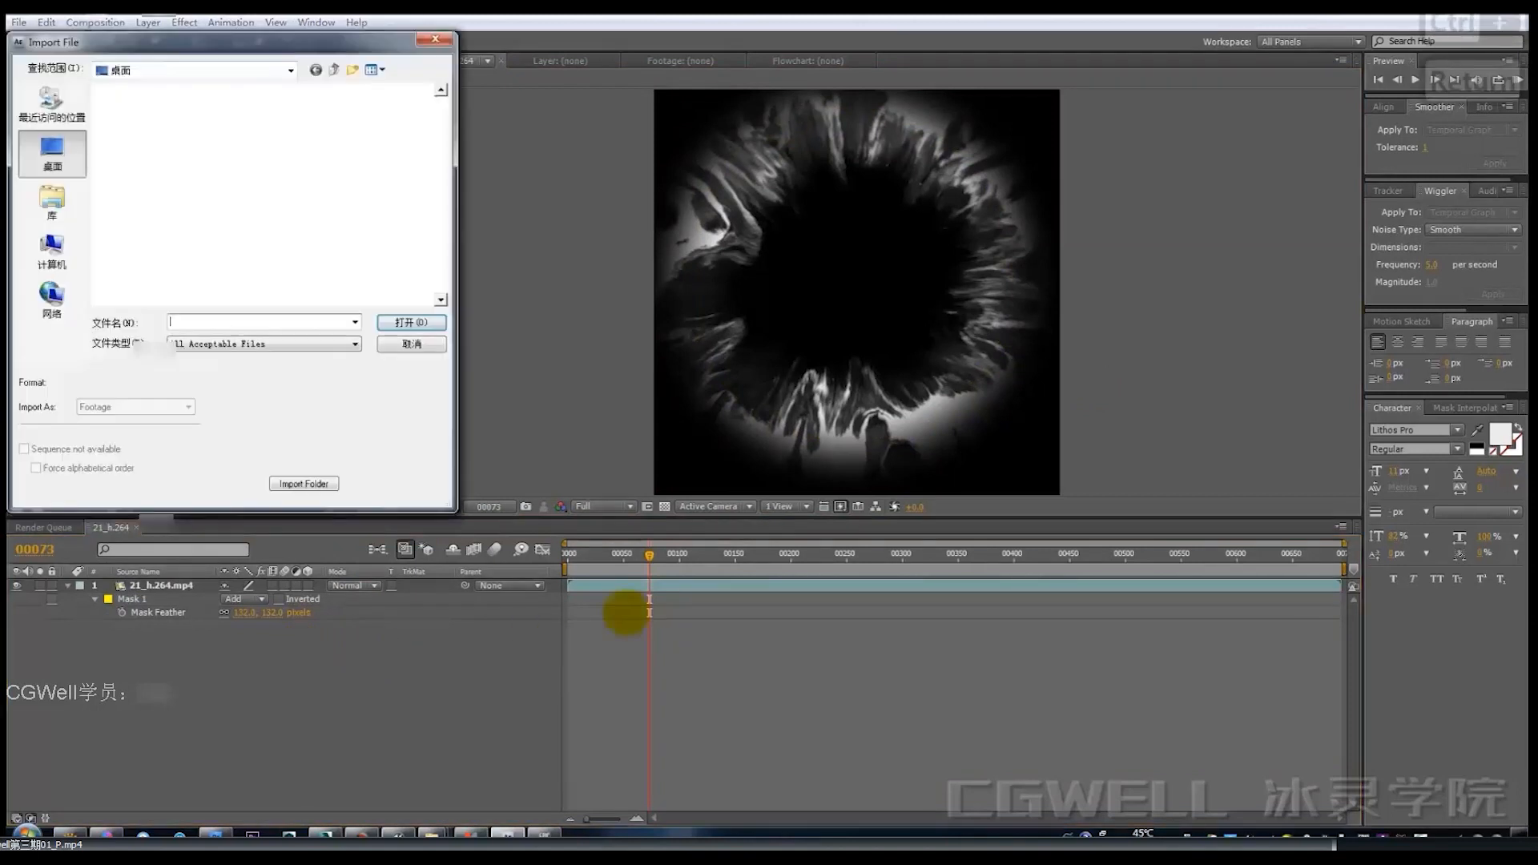
left_click(391, 354)
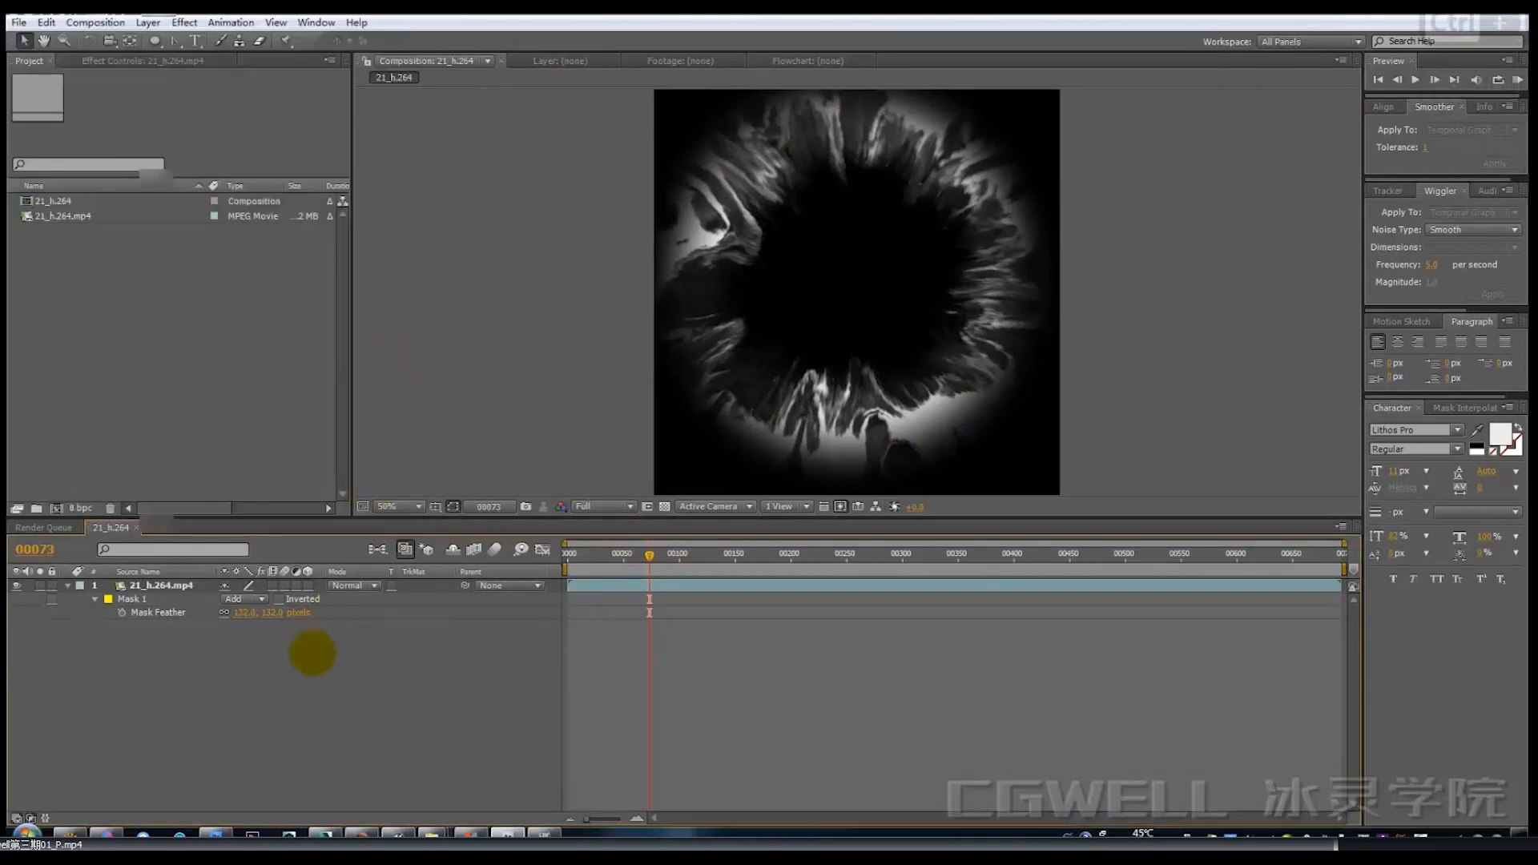
key("ctrl+y")
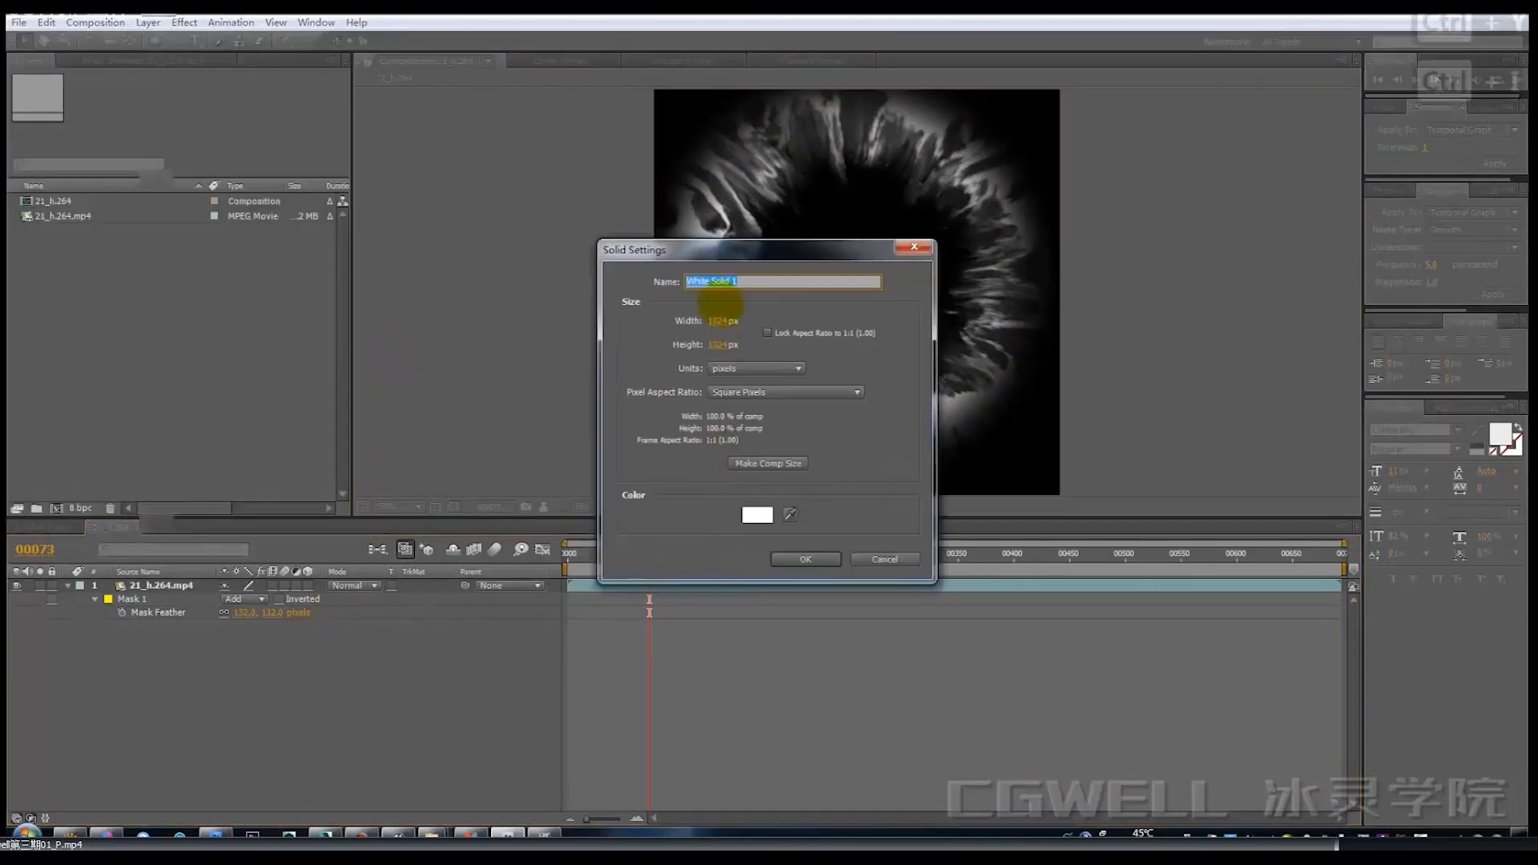
left_click(788, 557)
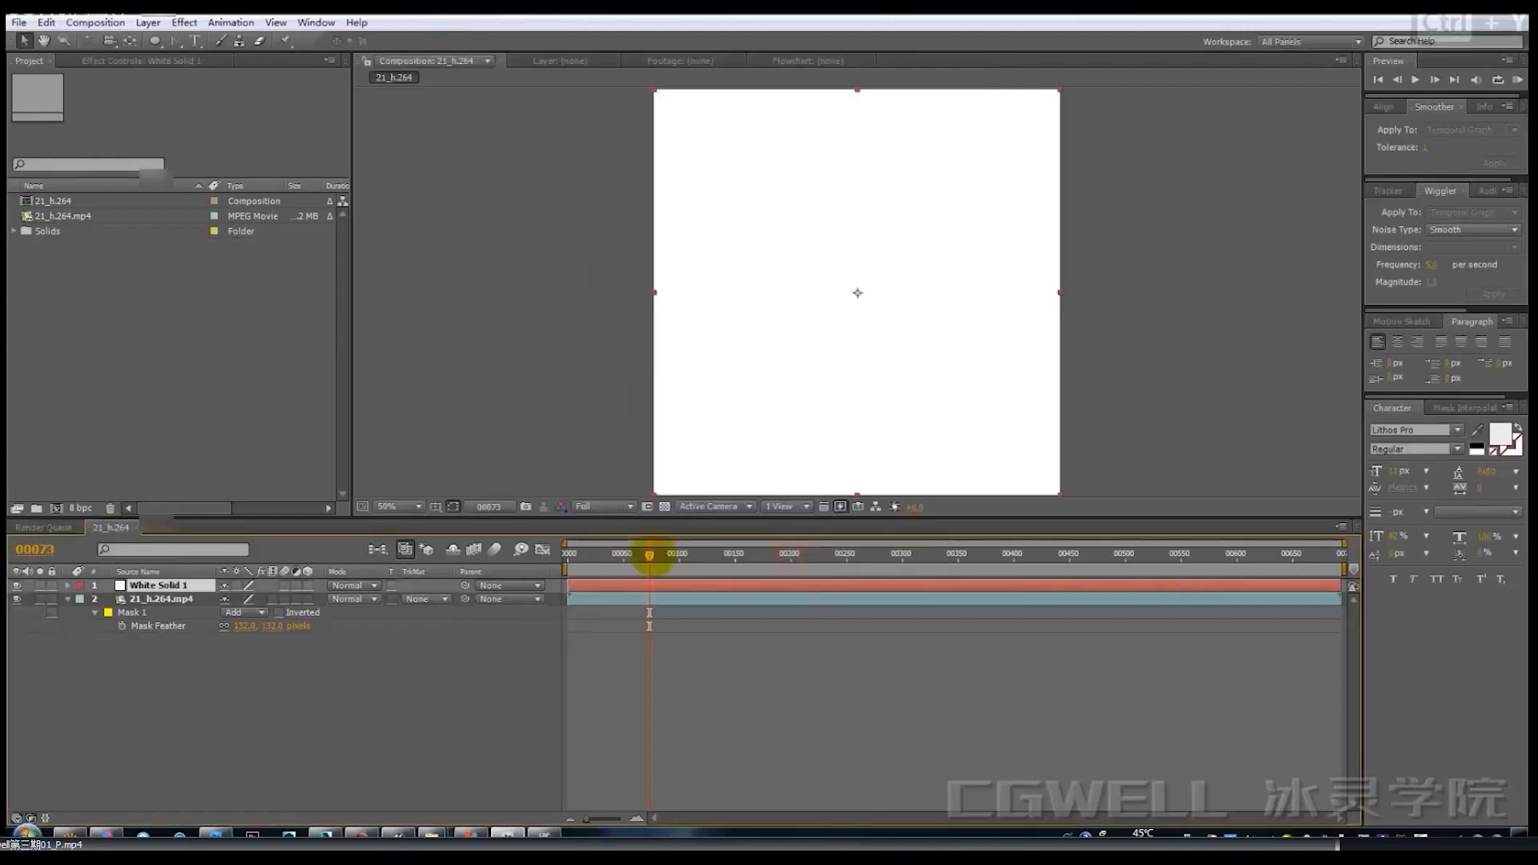
left_click_drag(196, 586, 234, 637)
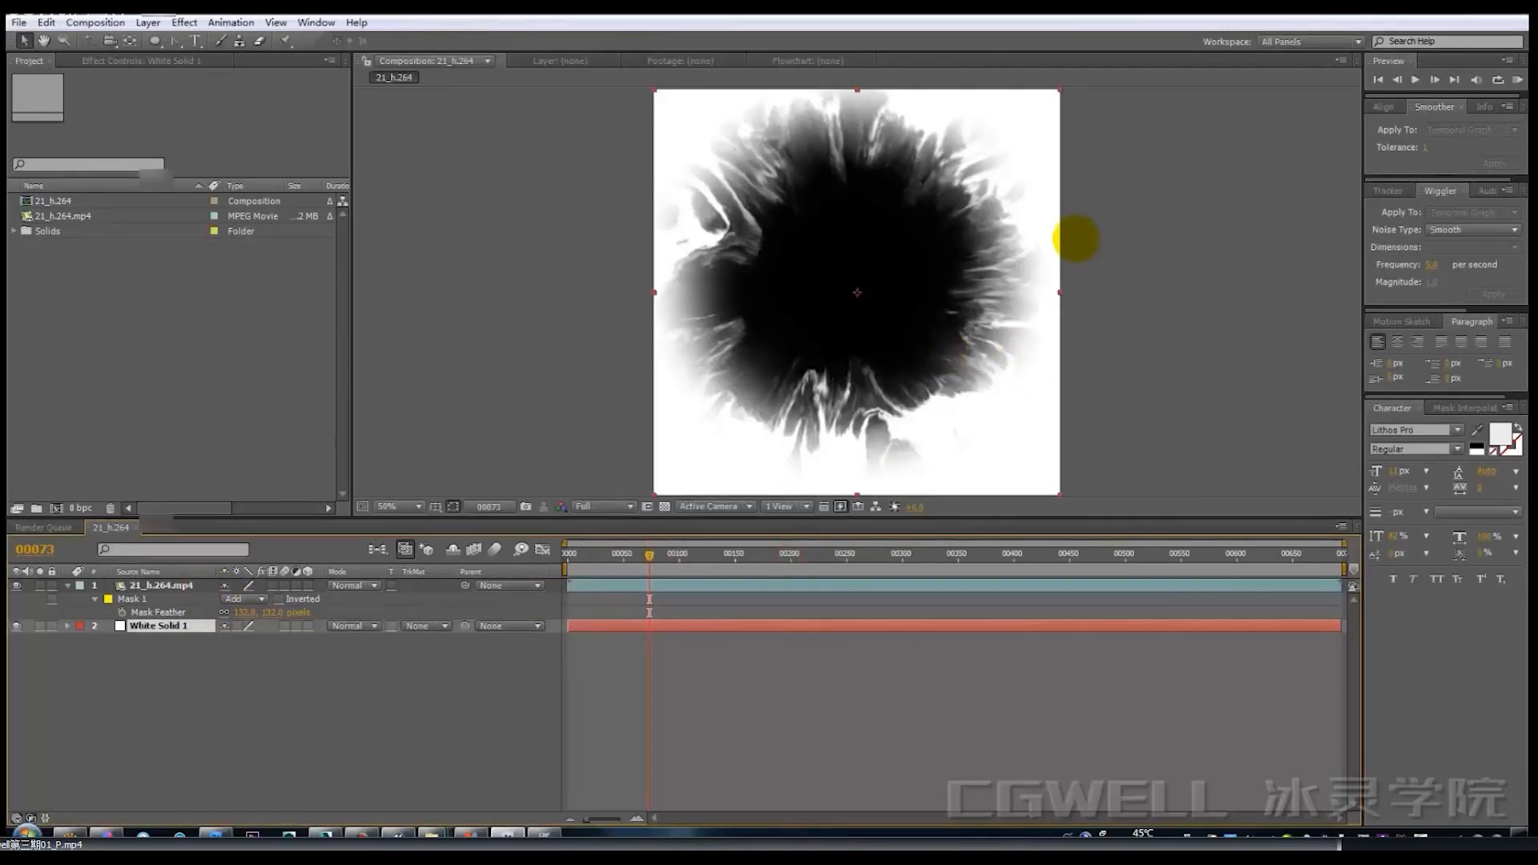
Shorten the work area to end at about frame 132 and add the composition to the render queue.
mouse_move(670, 553)
left_mouse_down()
mouse_move(550, 556)
mouse_move(837, 593)
mouse_move(532, 567)
mouse_move(612, 584)
mouse_move(559, 591)
mouse_move(714, 595)
left_mouse_up()
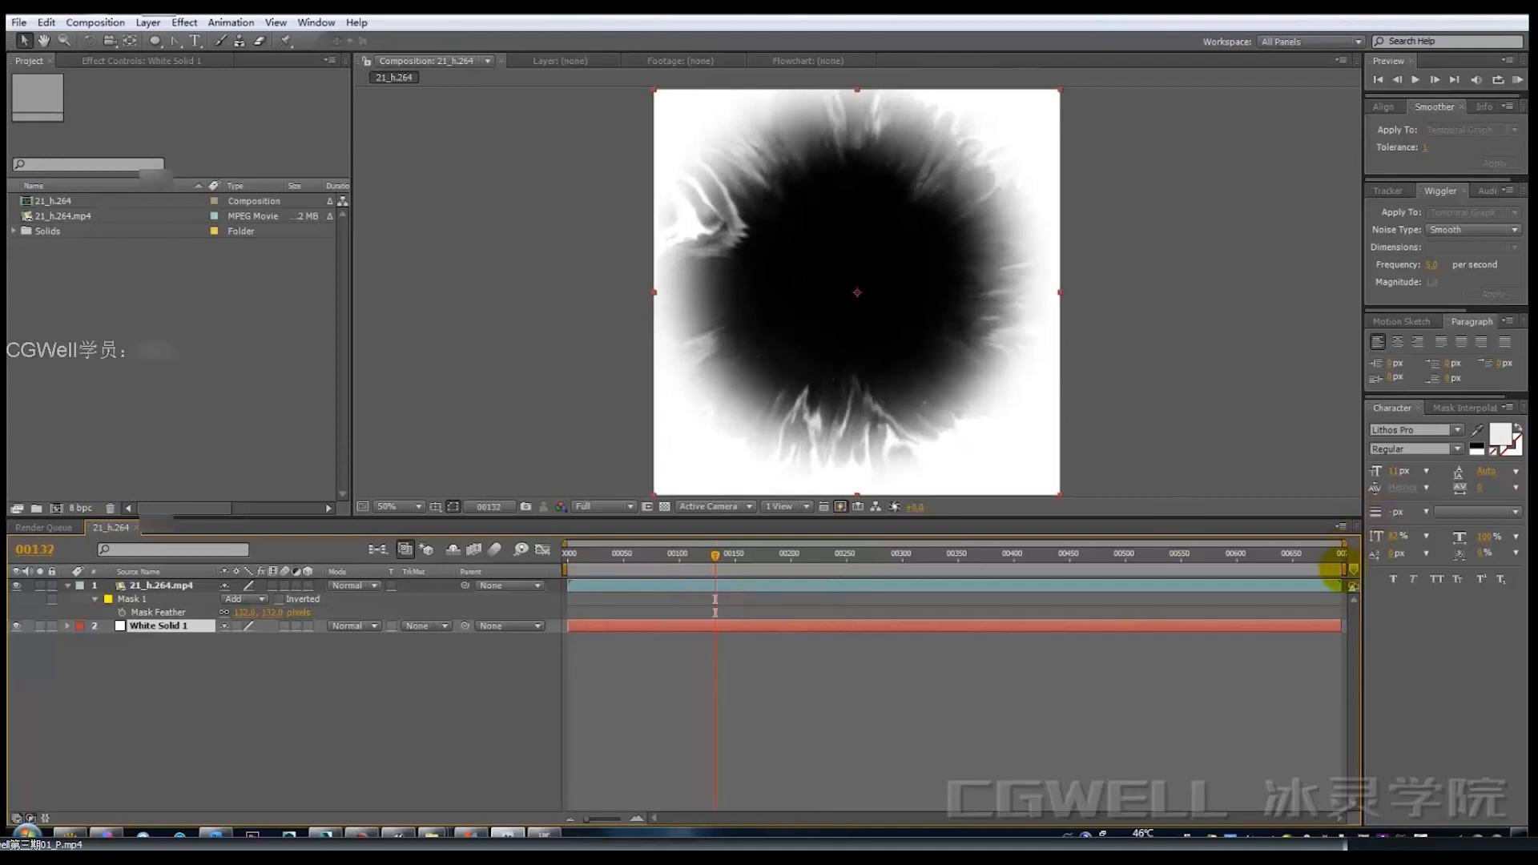
left_click_drag(1344, 570, 699, 555)
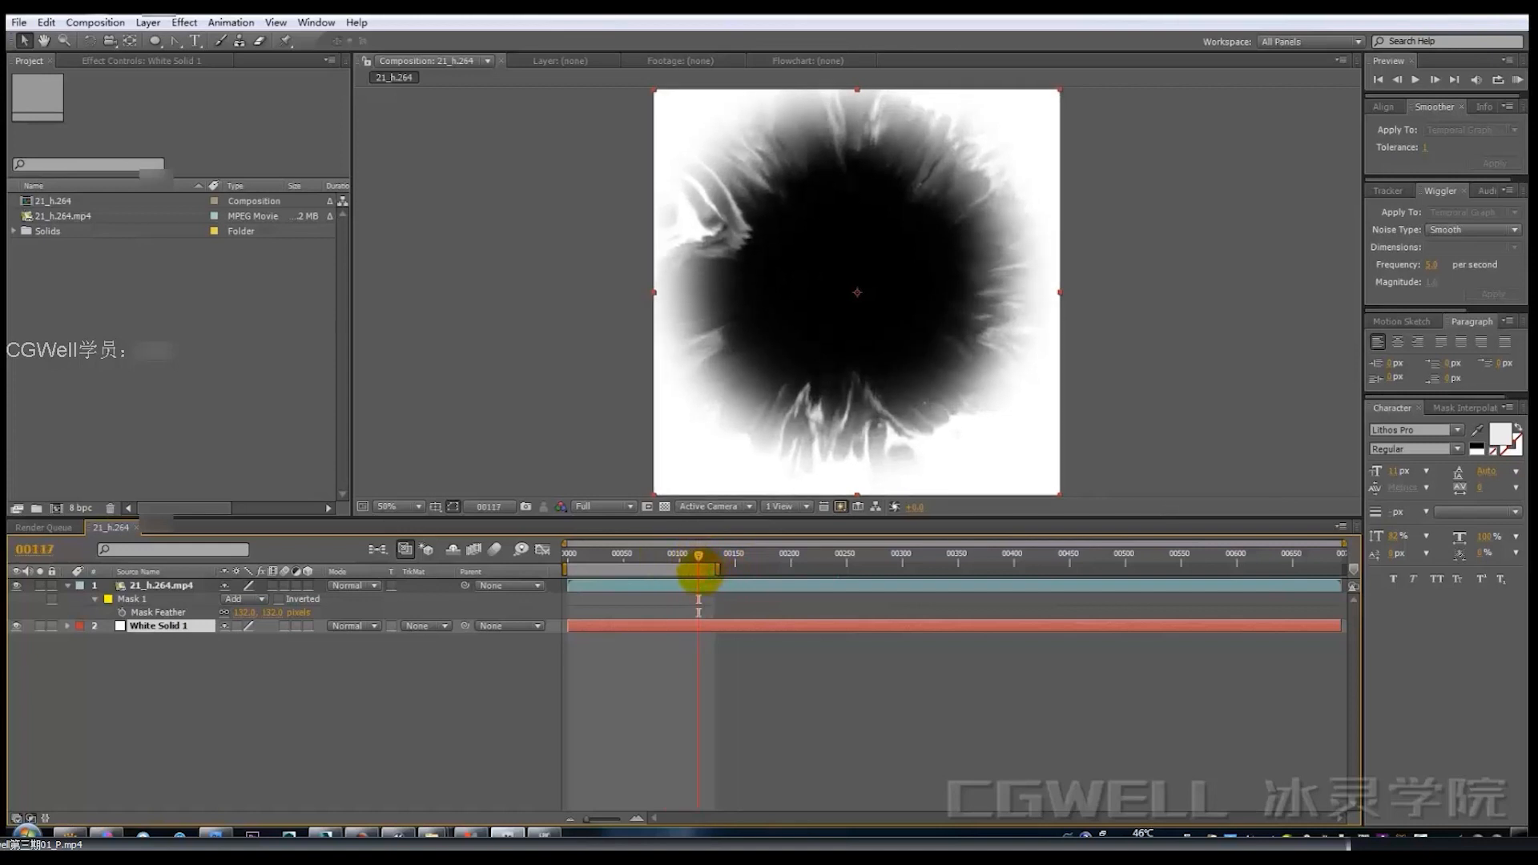
key("ctrl+m")
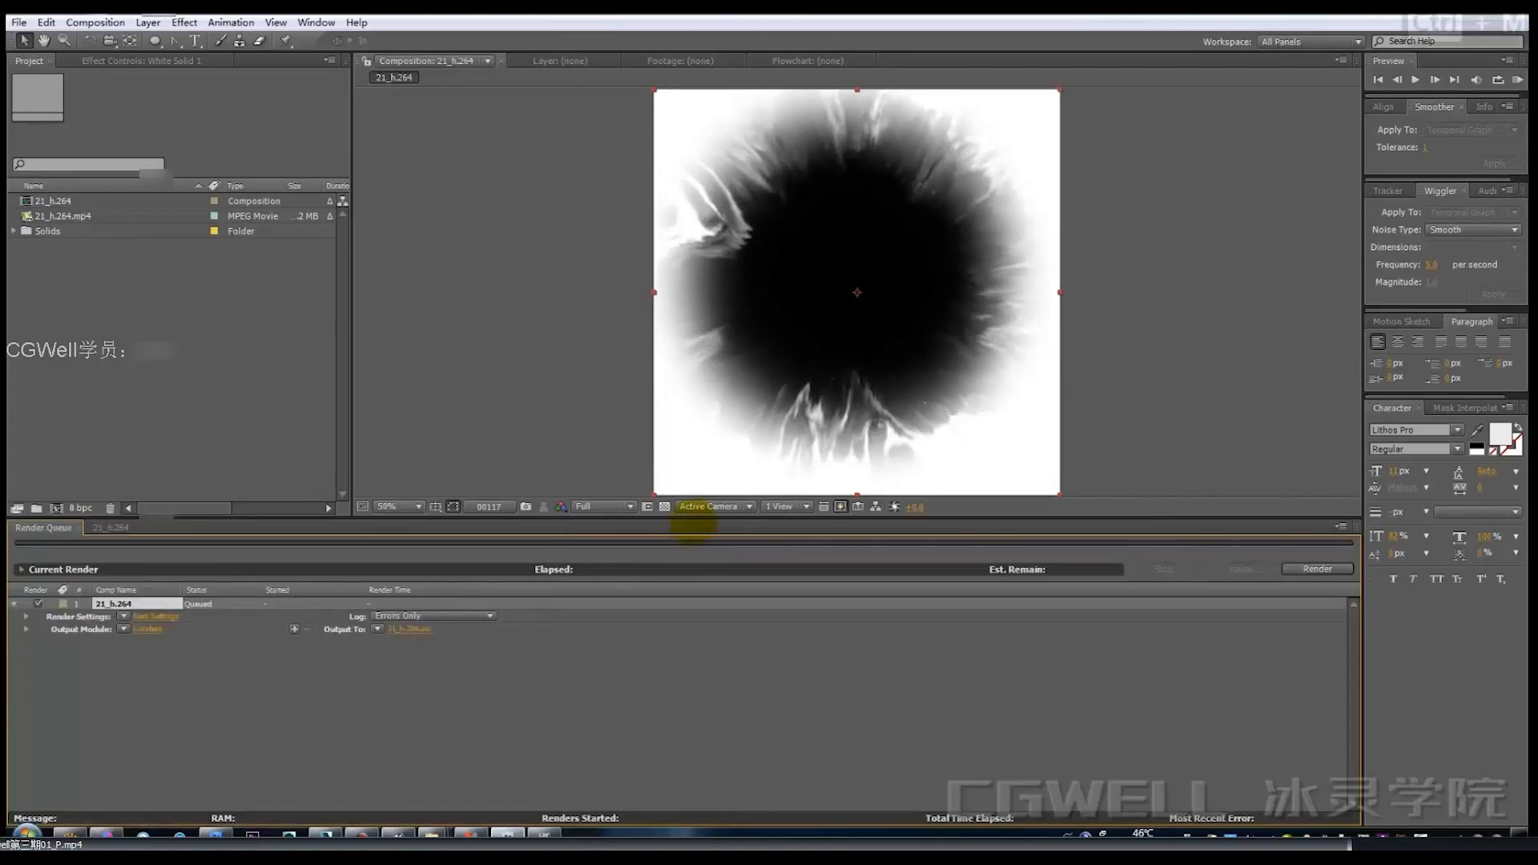
Set the queued render's output location to the Epic Games folder, saving as 21_h.264.avi.
left_click(414, 628)
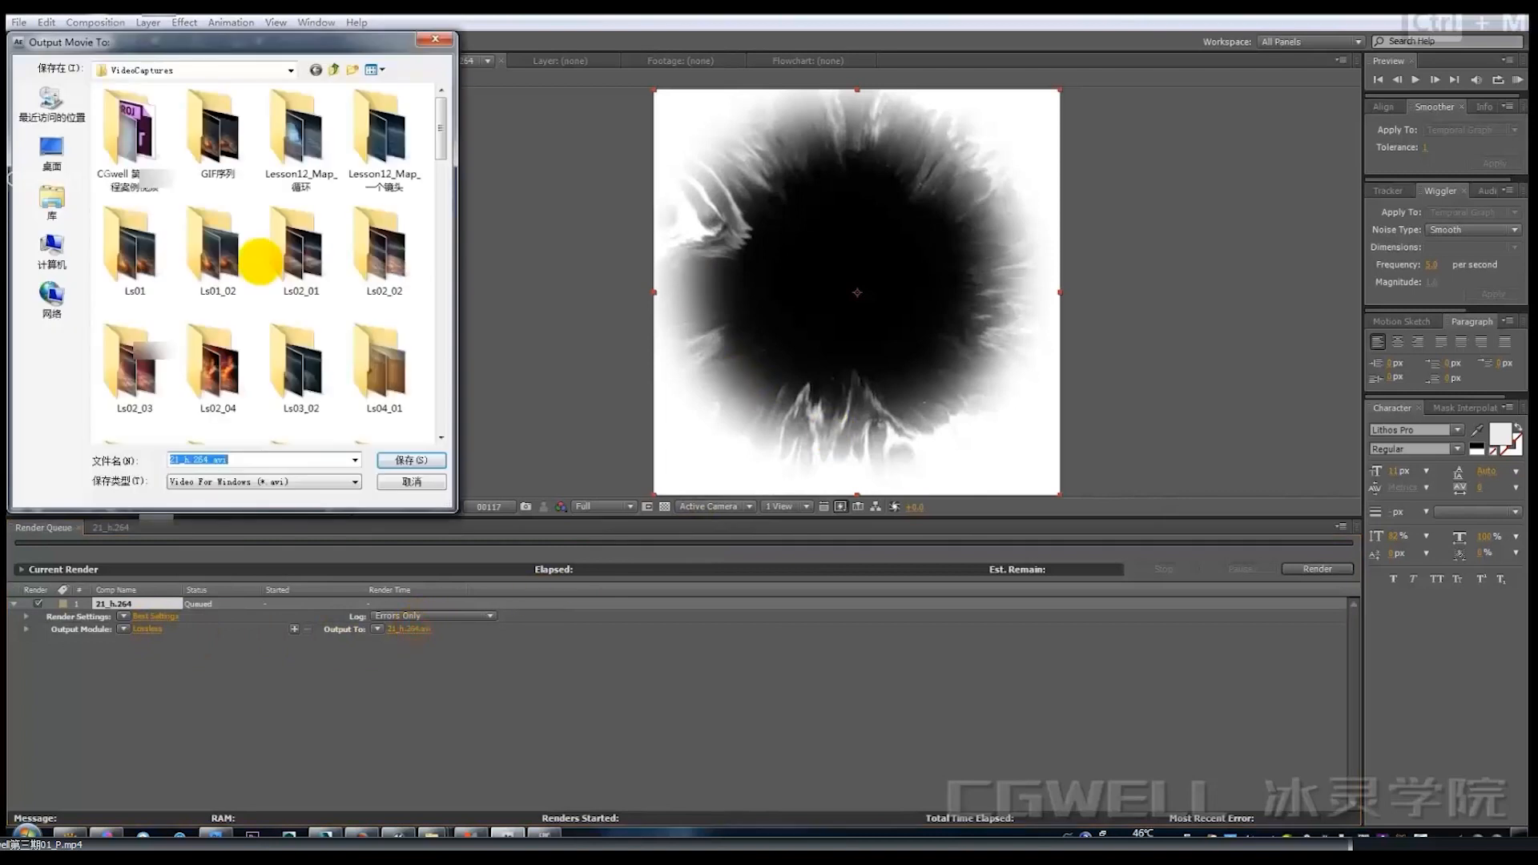
scroll(384, 320, "down", 5)
left_click(315, 69)
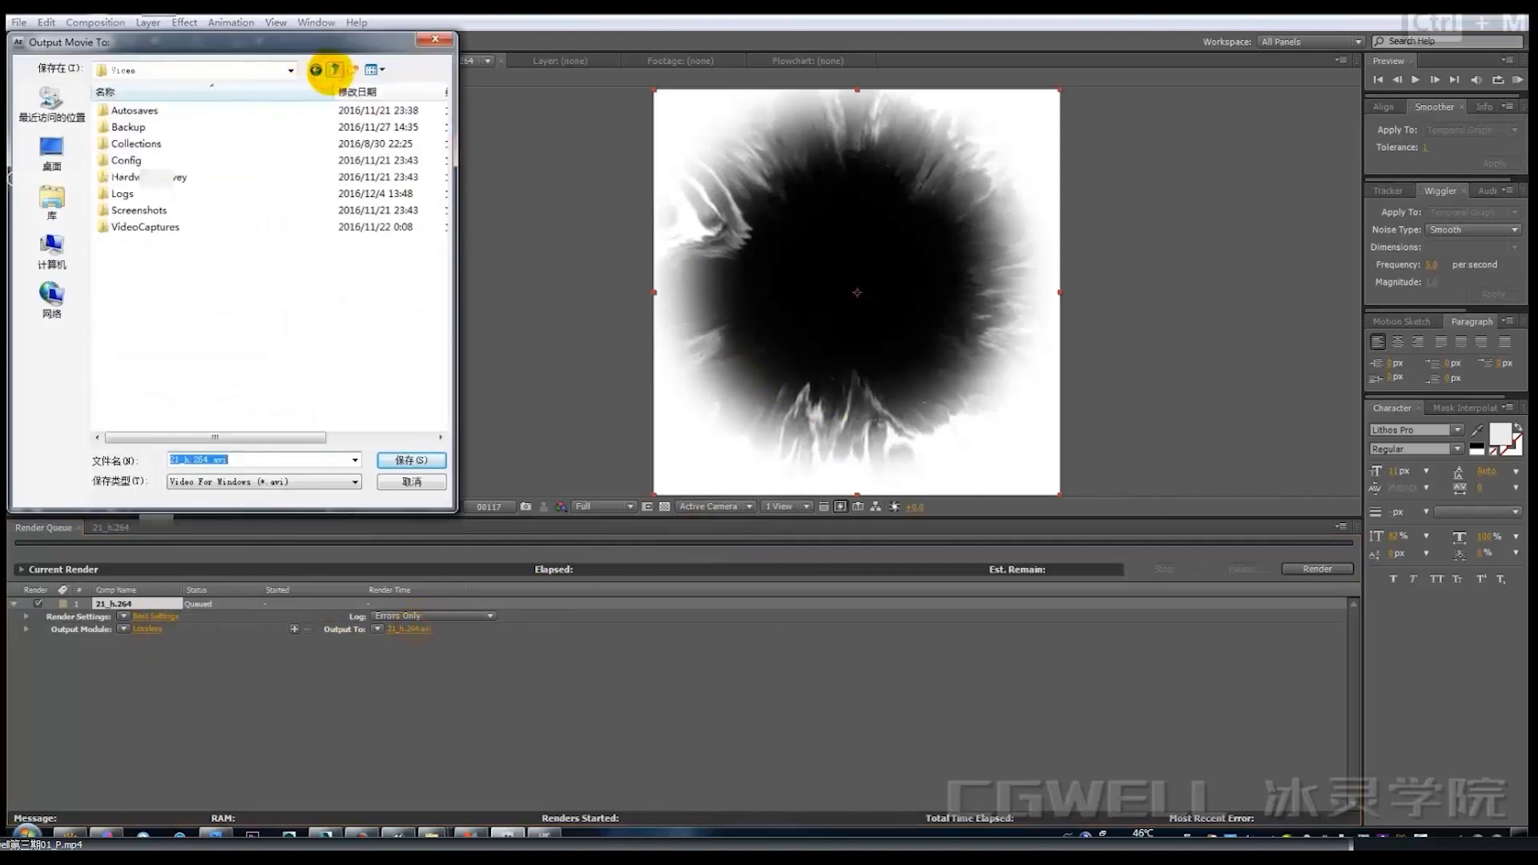
left_click(335, 70)
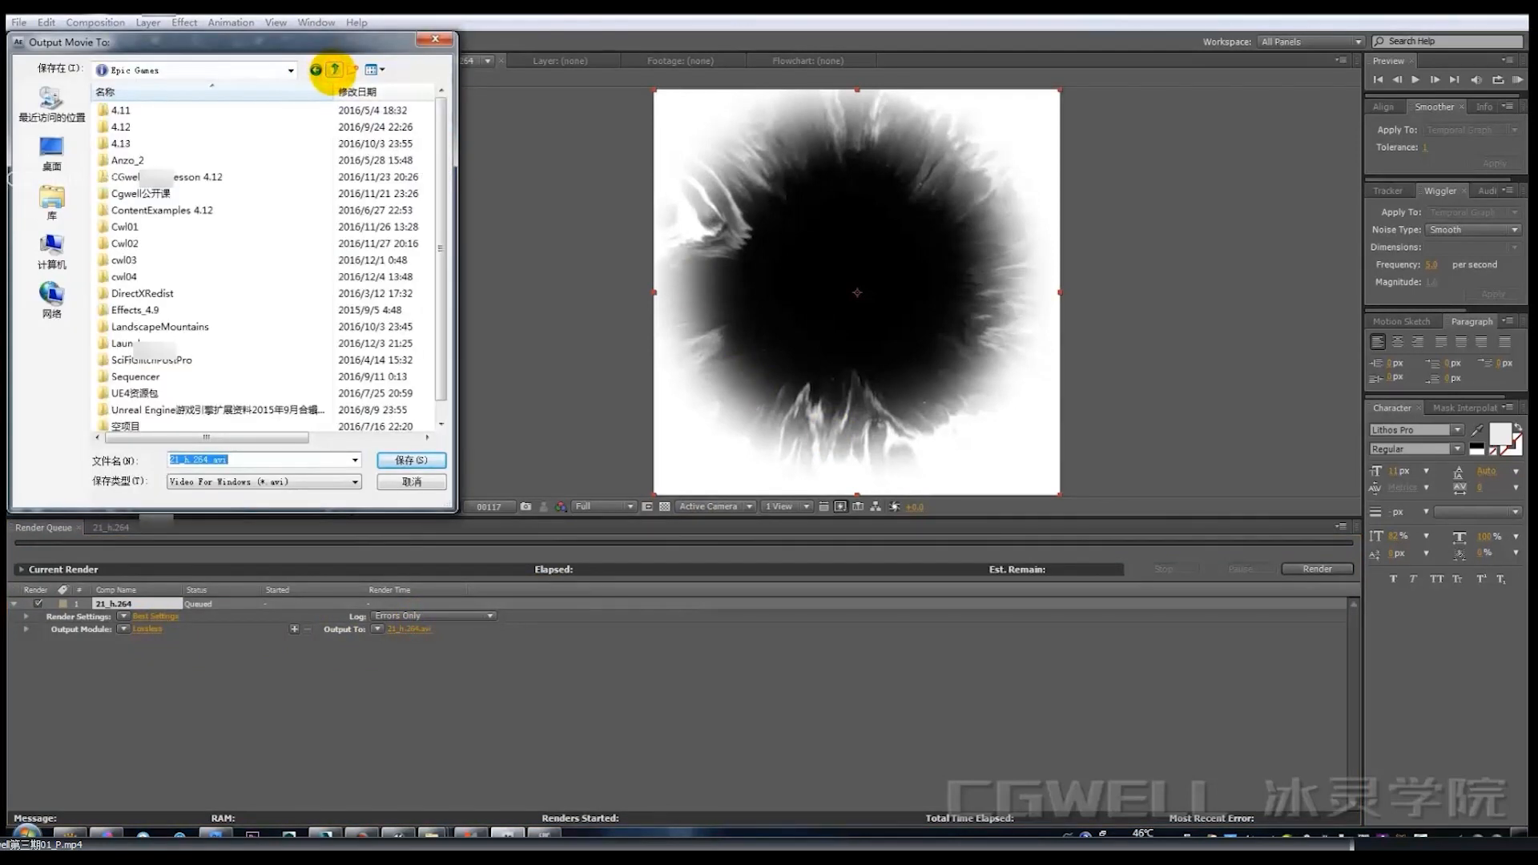
left_click_drag(445, 248, 444, 272)
left_click(311, 482)
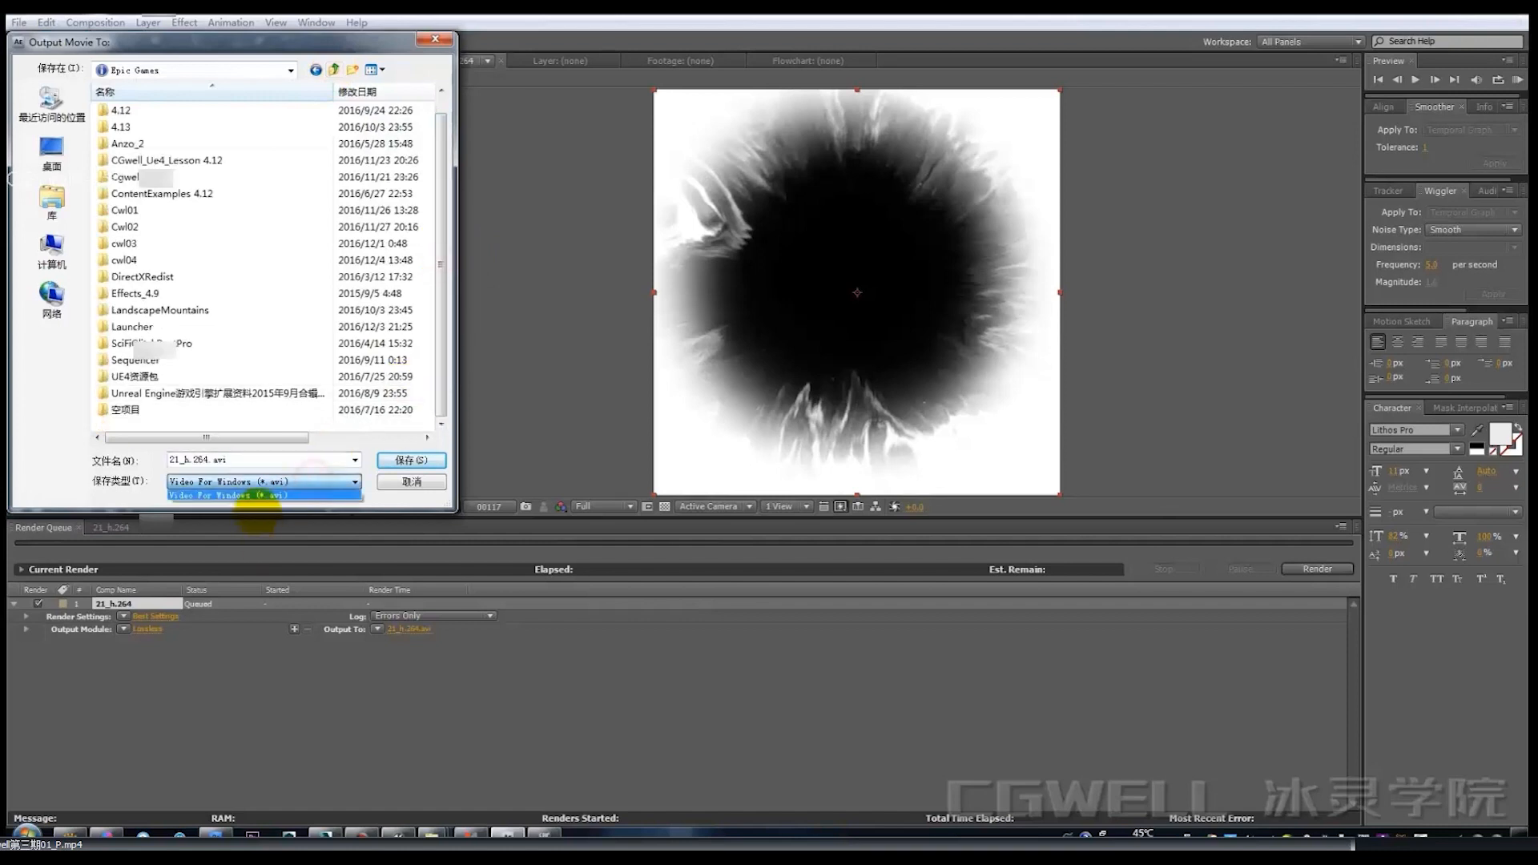
left_click(262, 493)
left_click(411, 461)
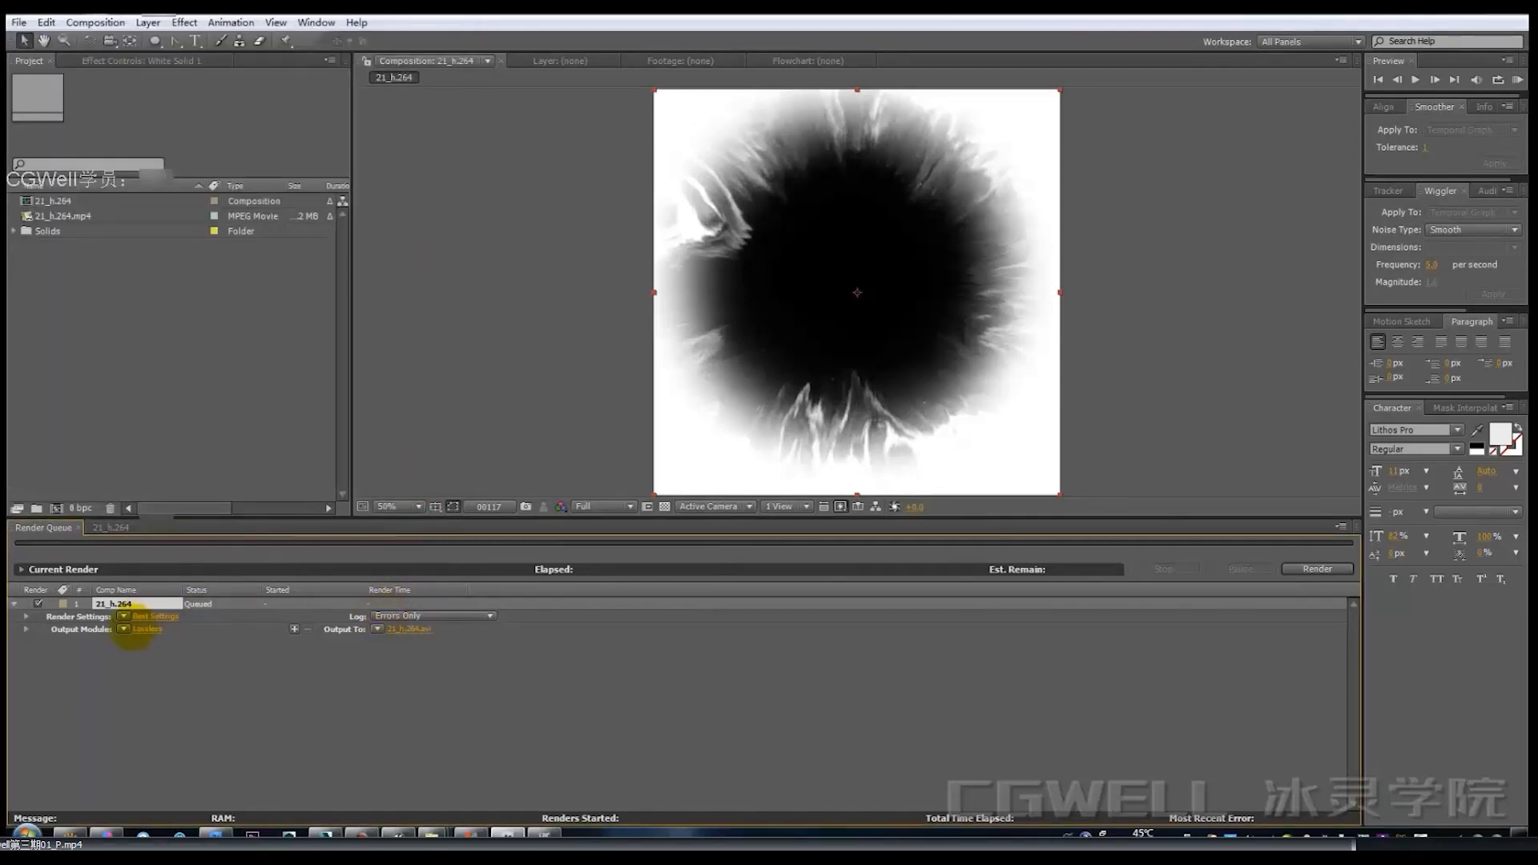
Change the output module's format to Targa Sequence.
left_click(146, 629)
left_click(699, 288)
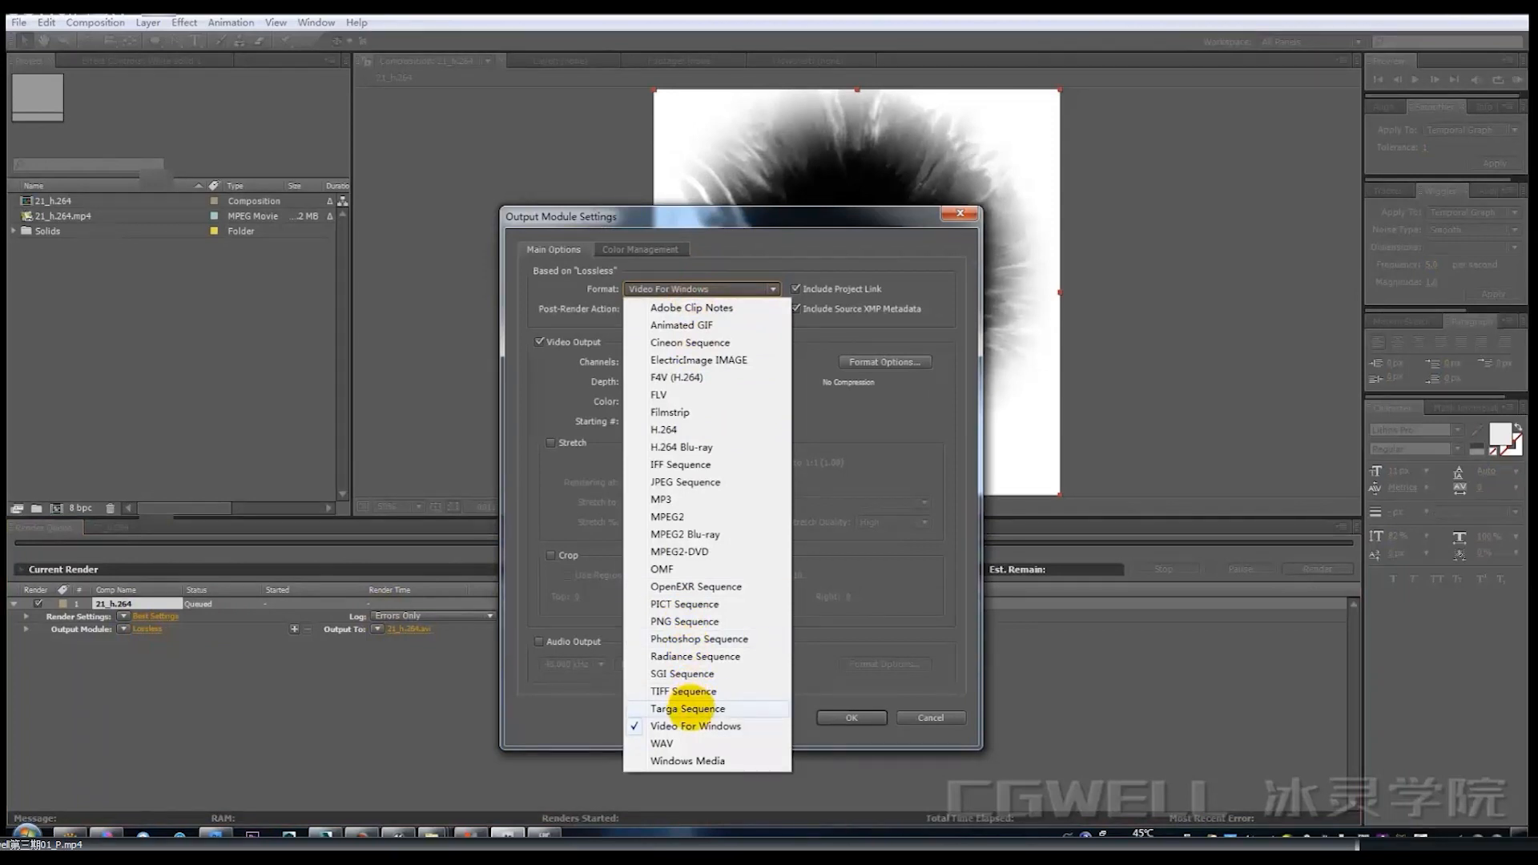
left_click(688, 708)
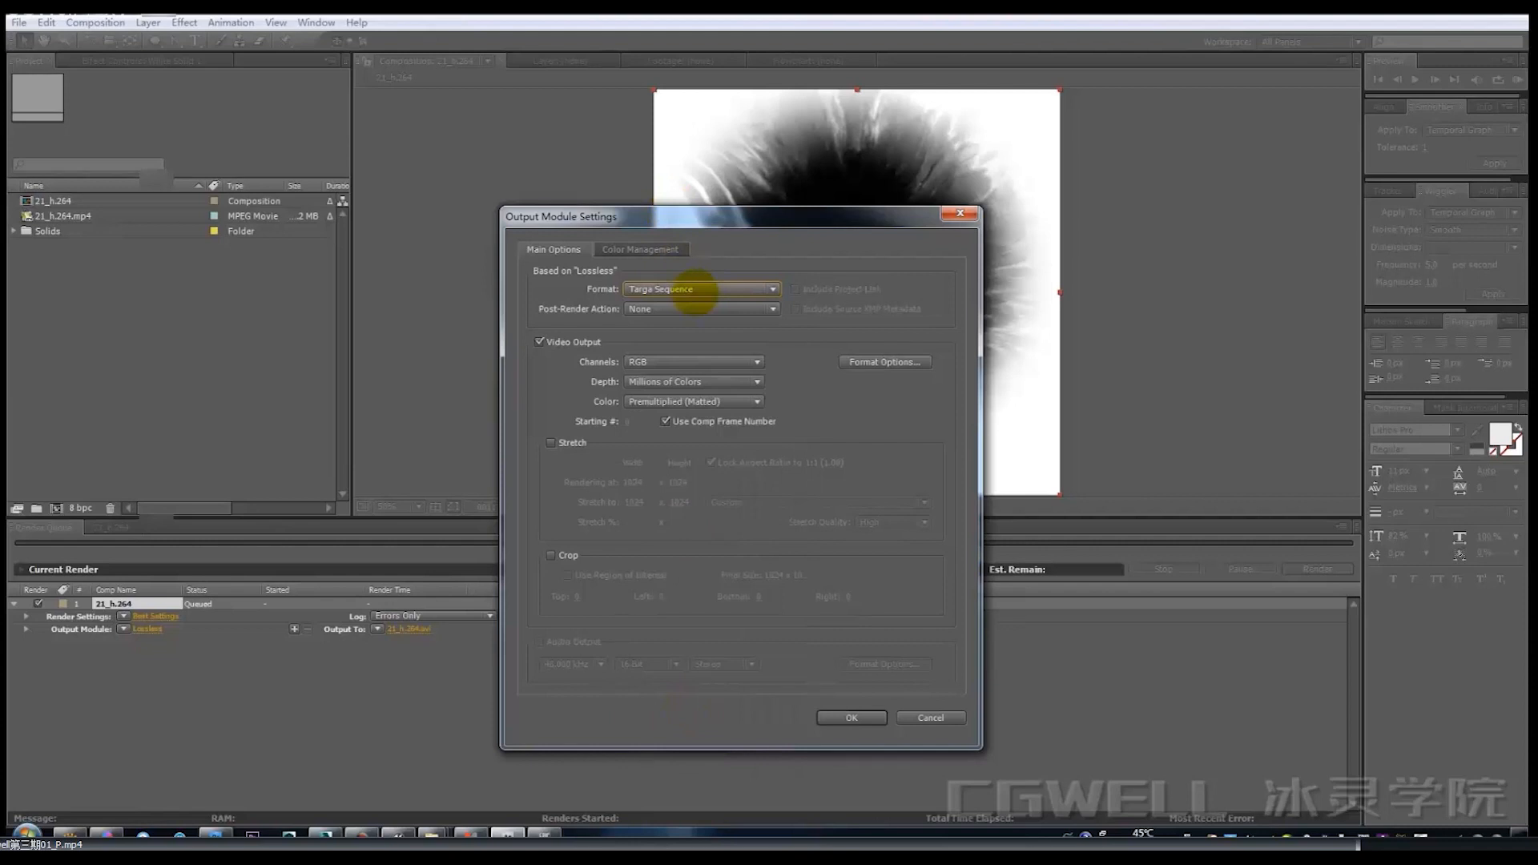
left_click(845, 715)
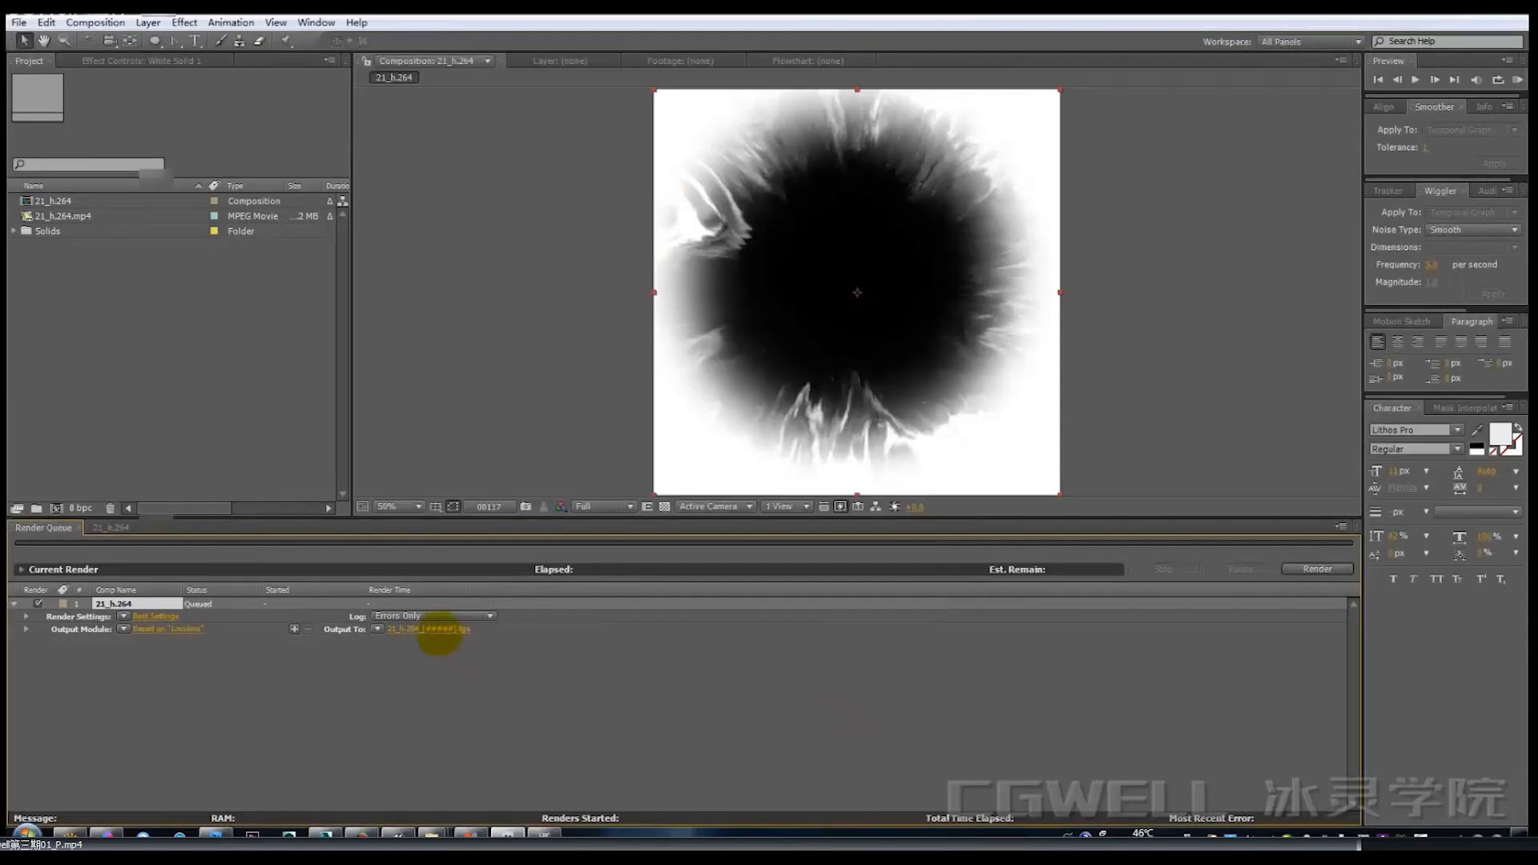
Set the output location to a new folder named 111 inside Epic Games and start the render.
left_click(438, 629)
left_click(352, 69)
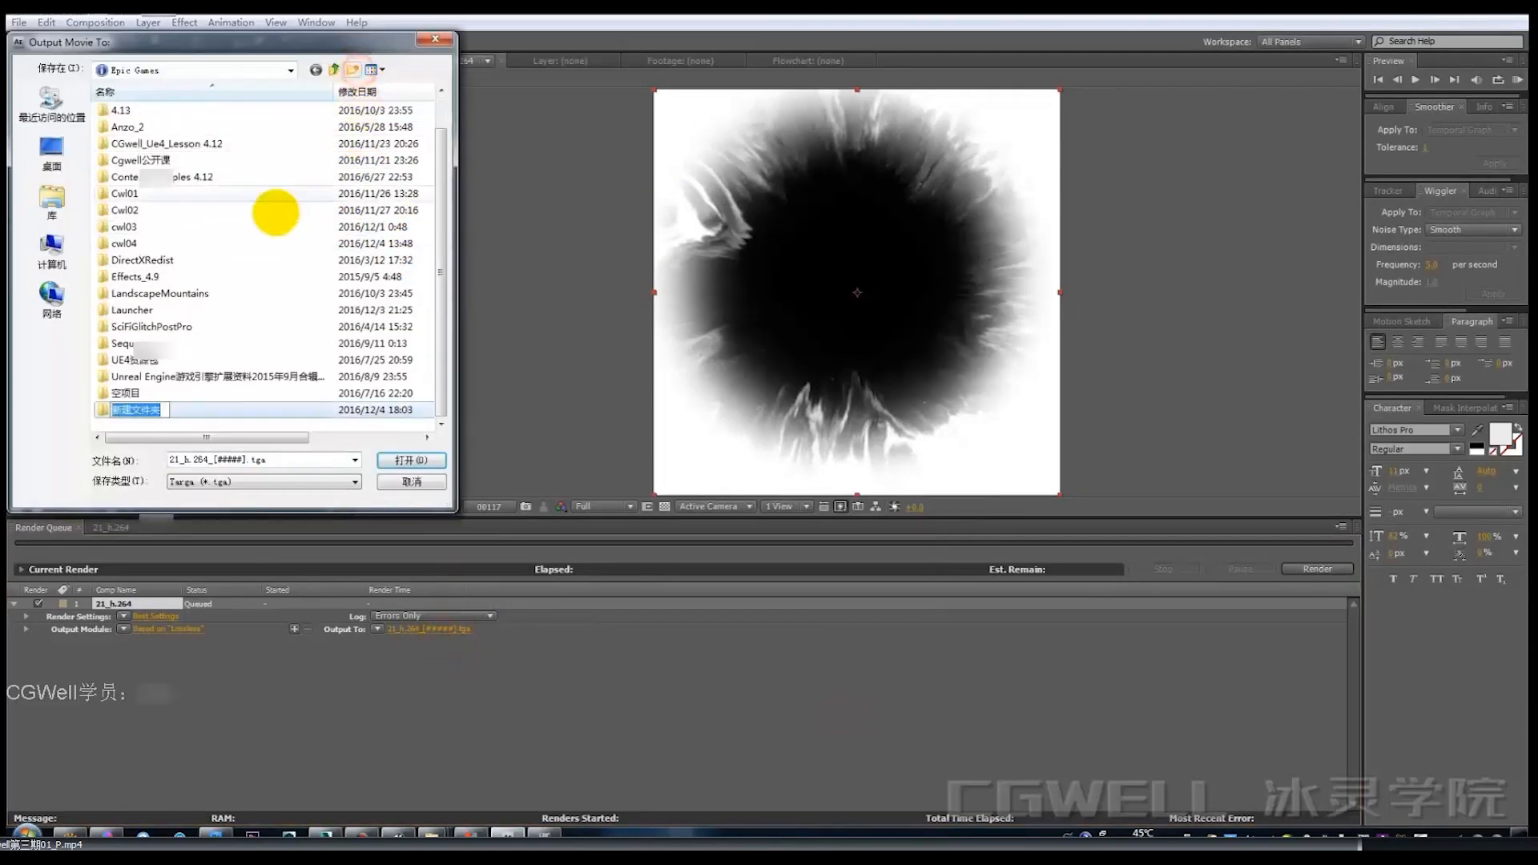
type("111")
key("Return")
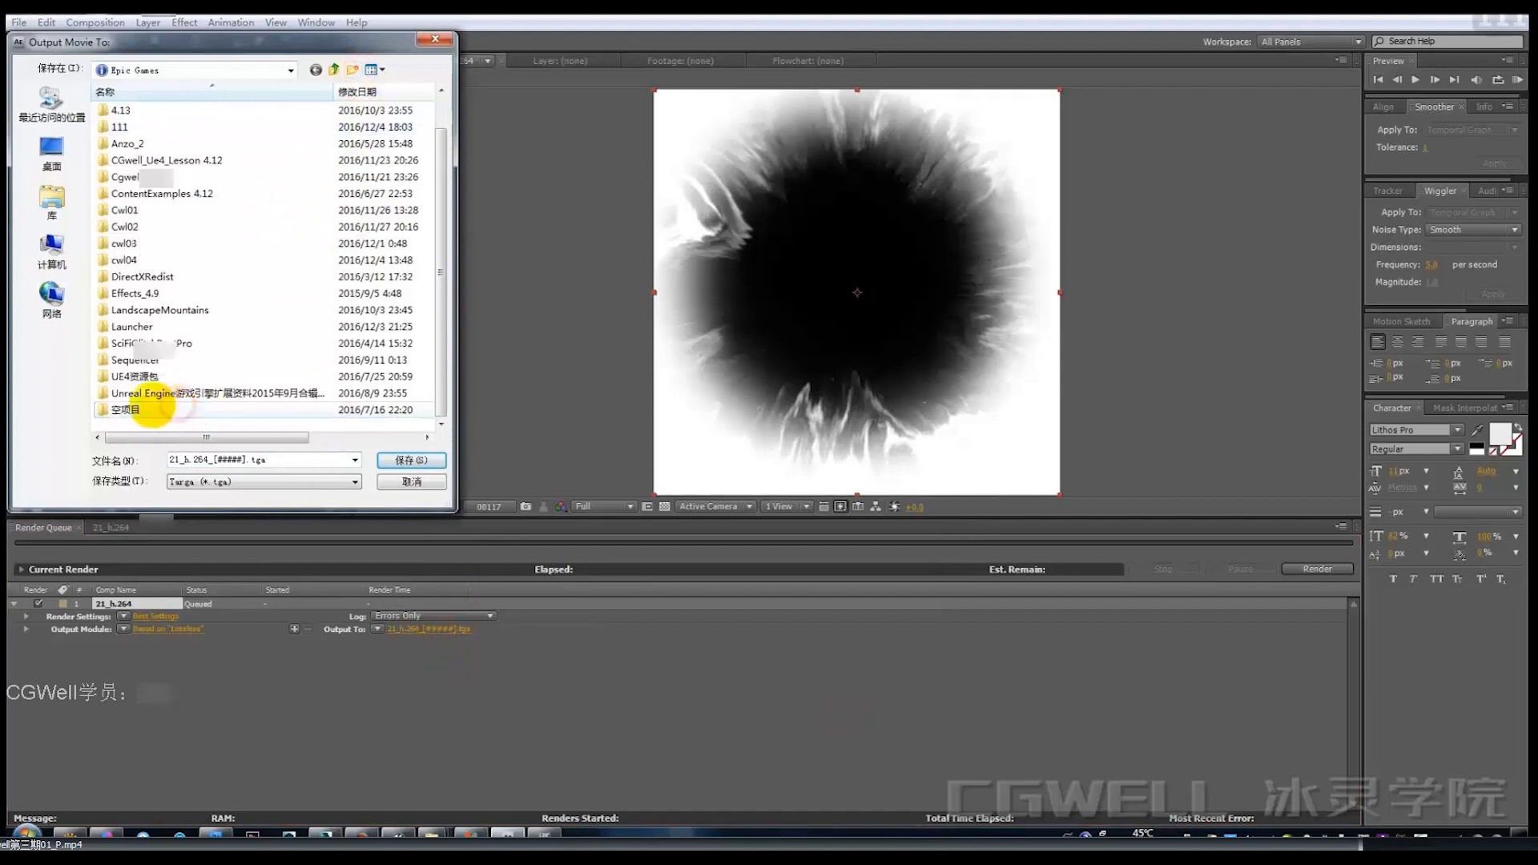
double_click(145, 128)
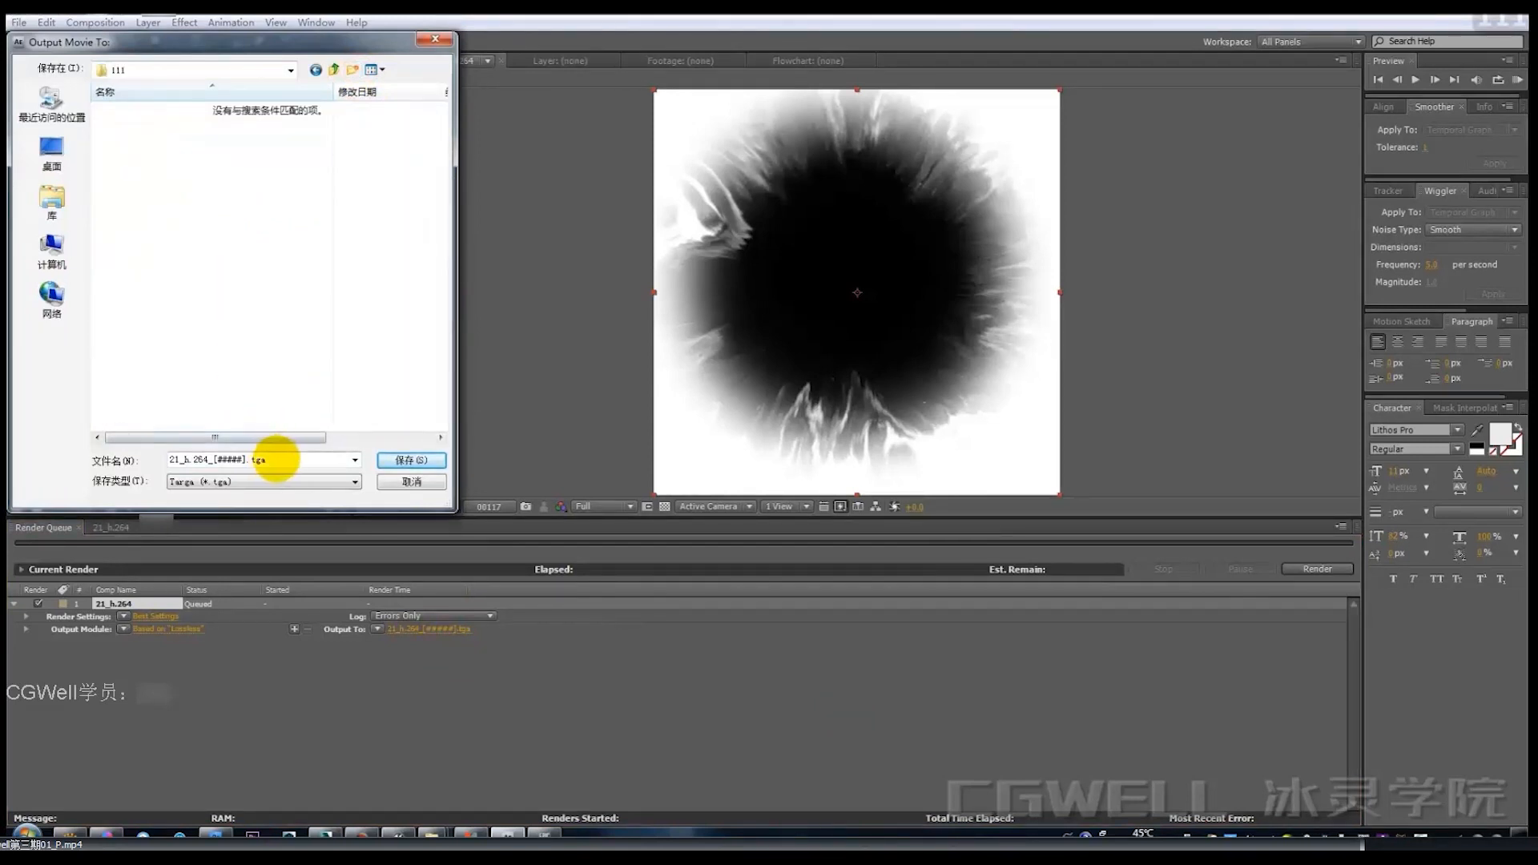
left_click(393, 460)
left_click(1318, 568)
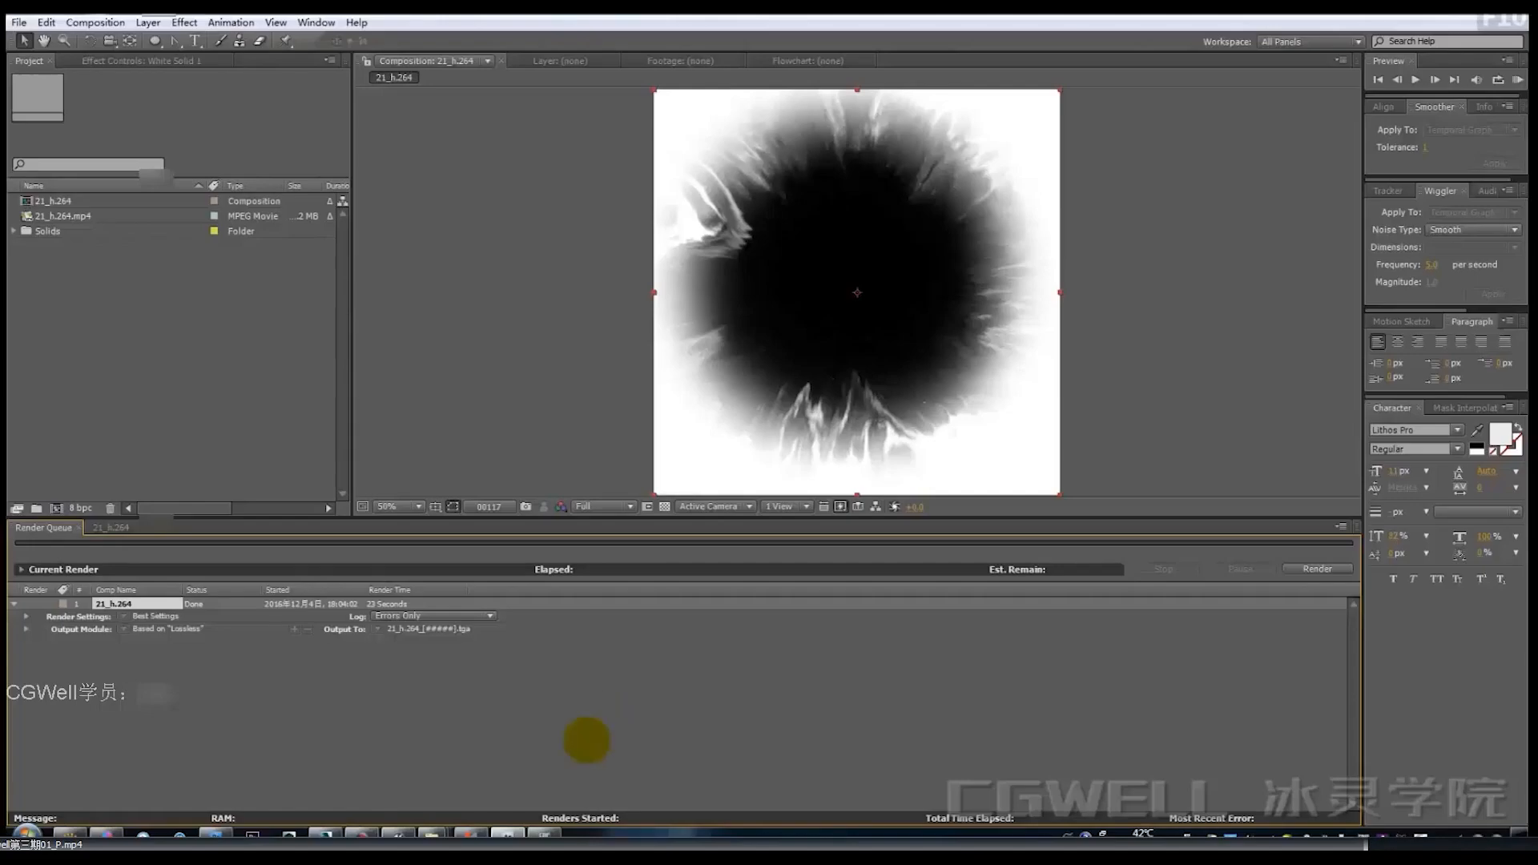
Switch to the Explorer window of folder 111, display the rendered frames as icon thumbnails and maximise the window.
mouse_move(433, 834)
left_click(961, 750)
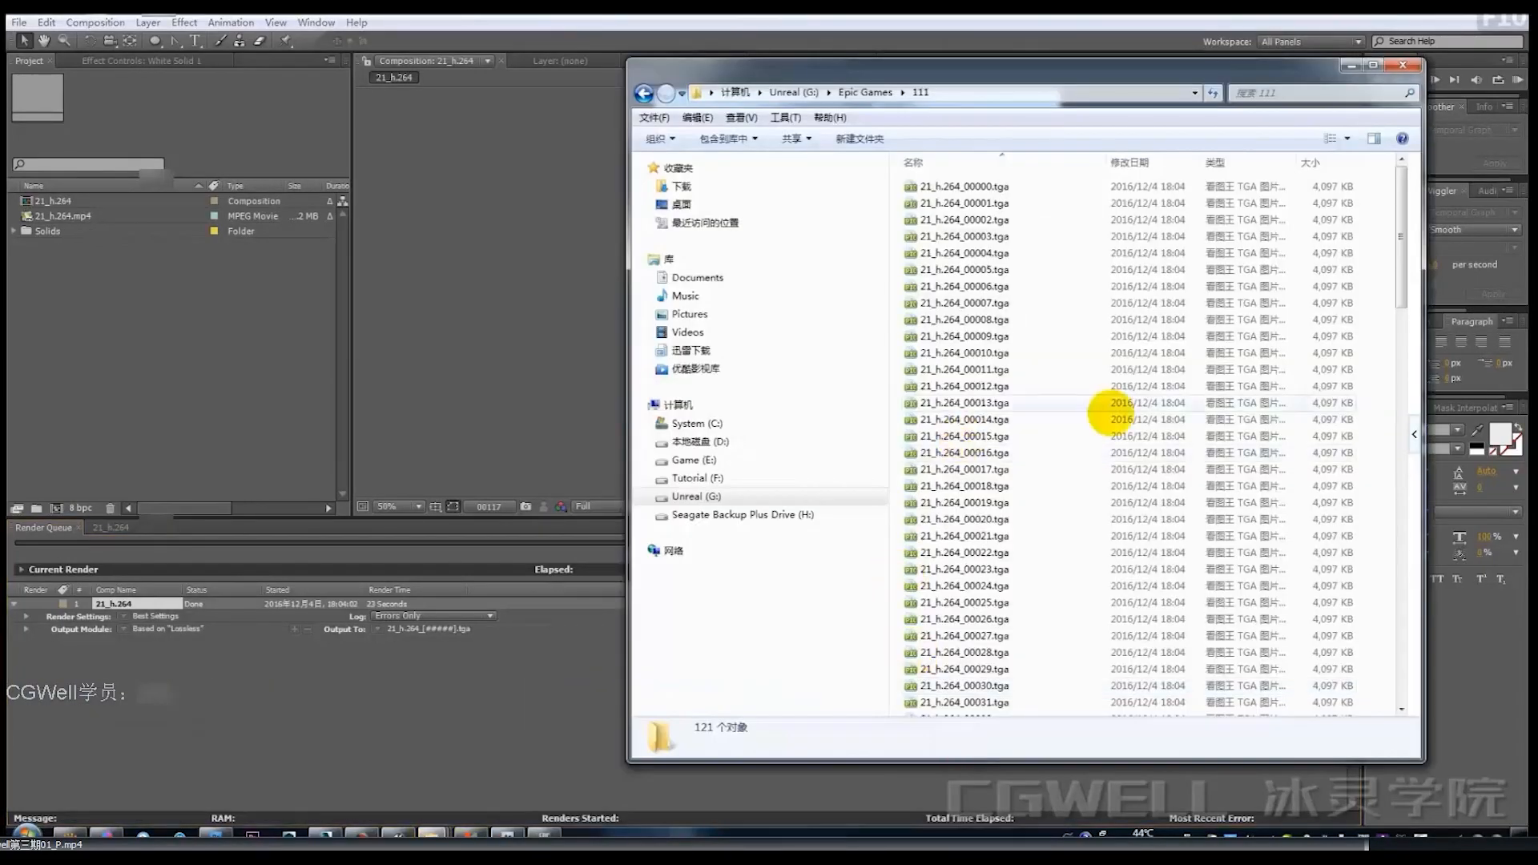
left_click_drag(1066, 79, 811, 97)
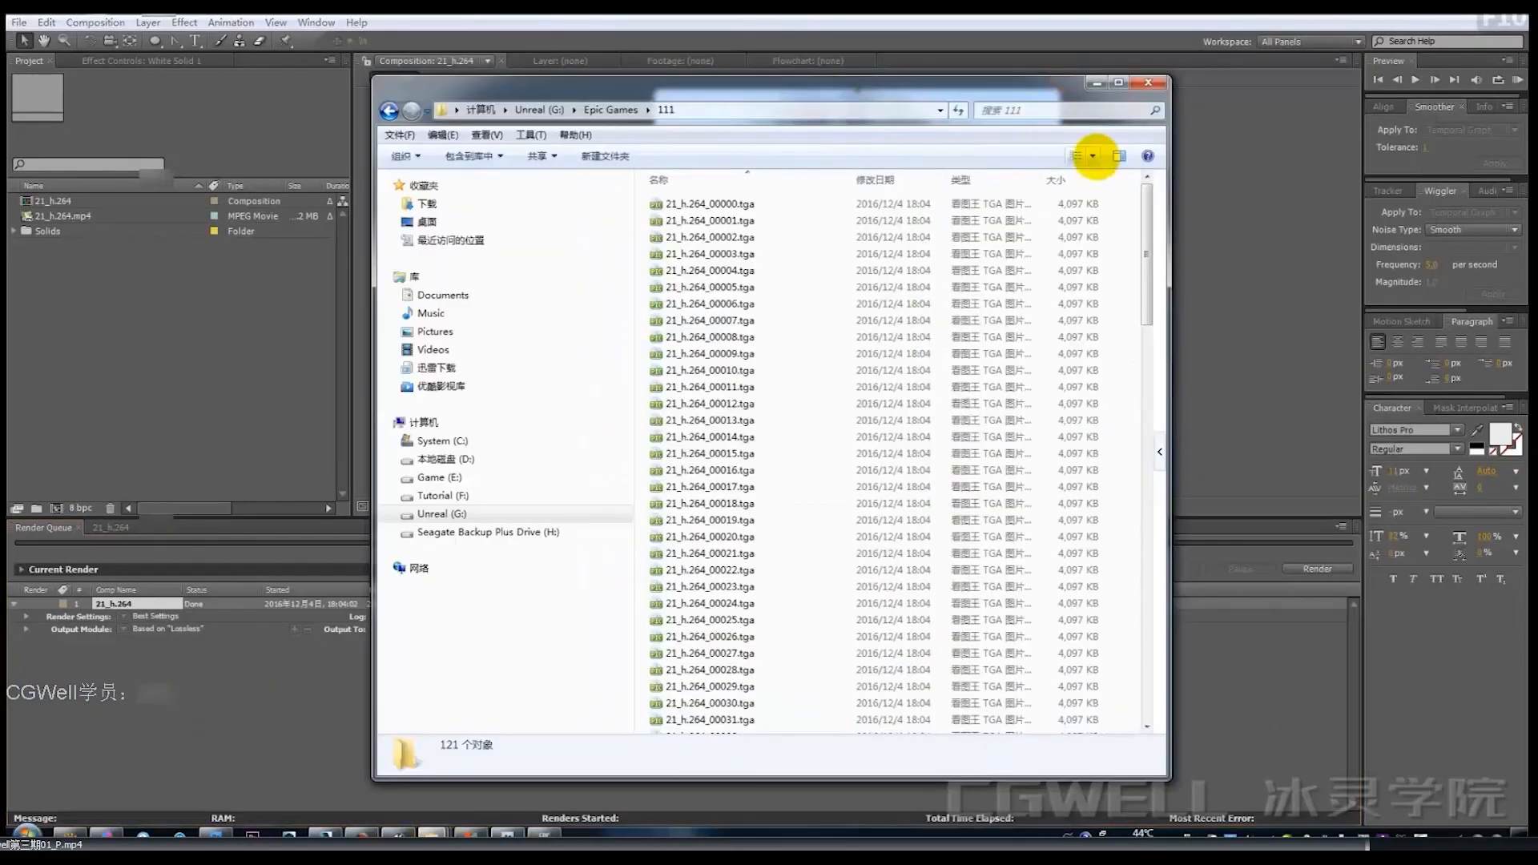
left_click(1095, 157)
left_click(1139, 54)
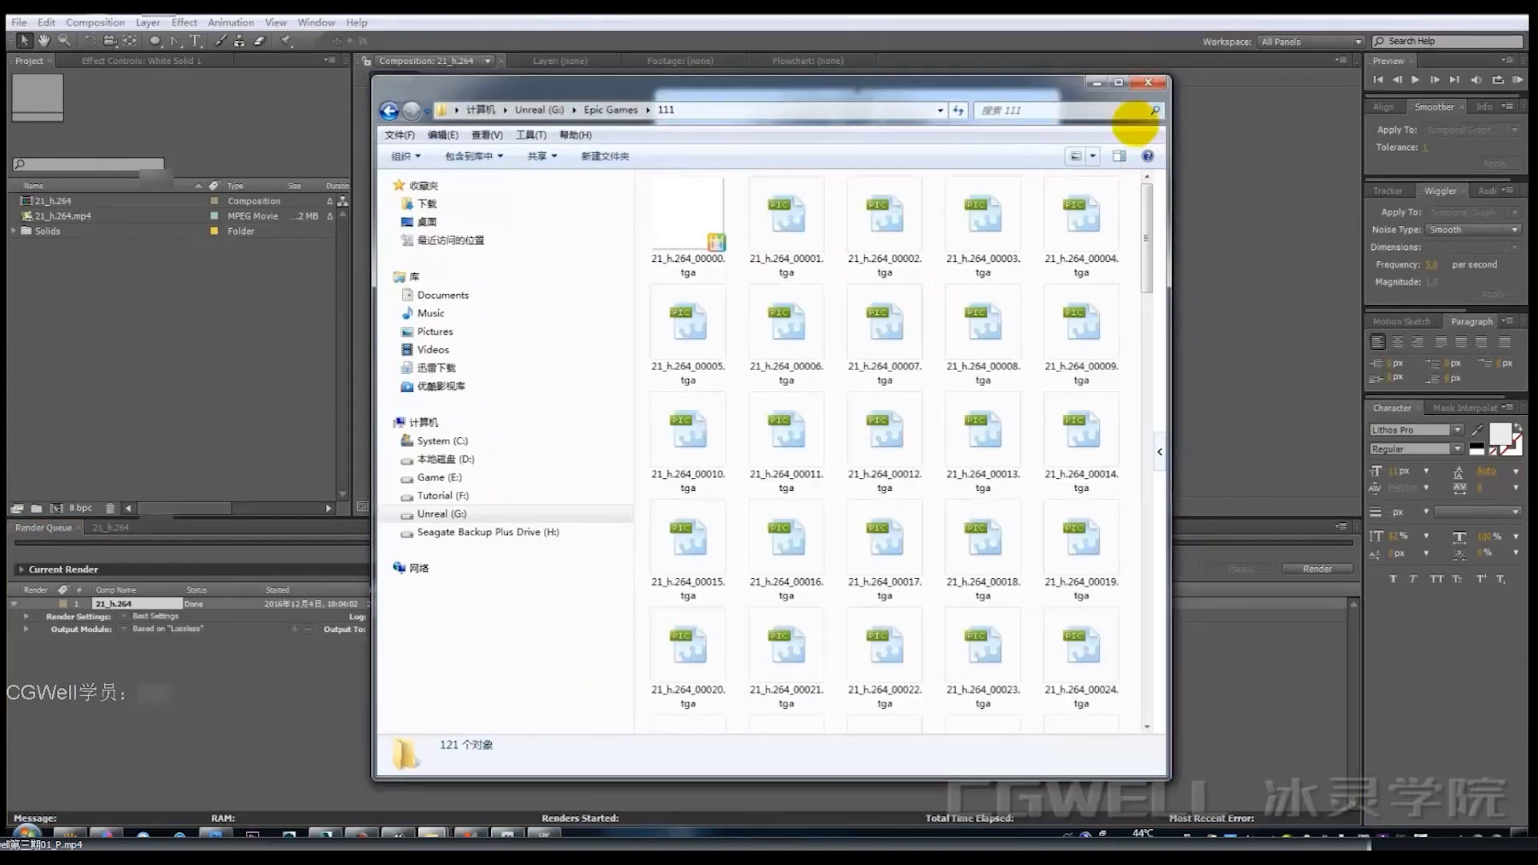
left_click(1120, 83)
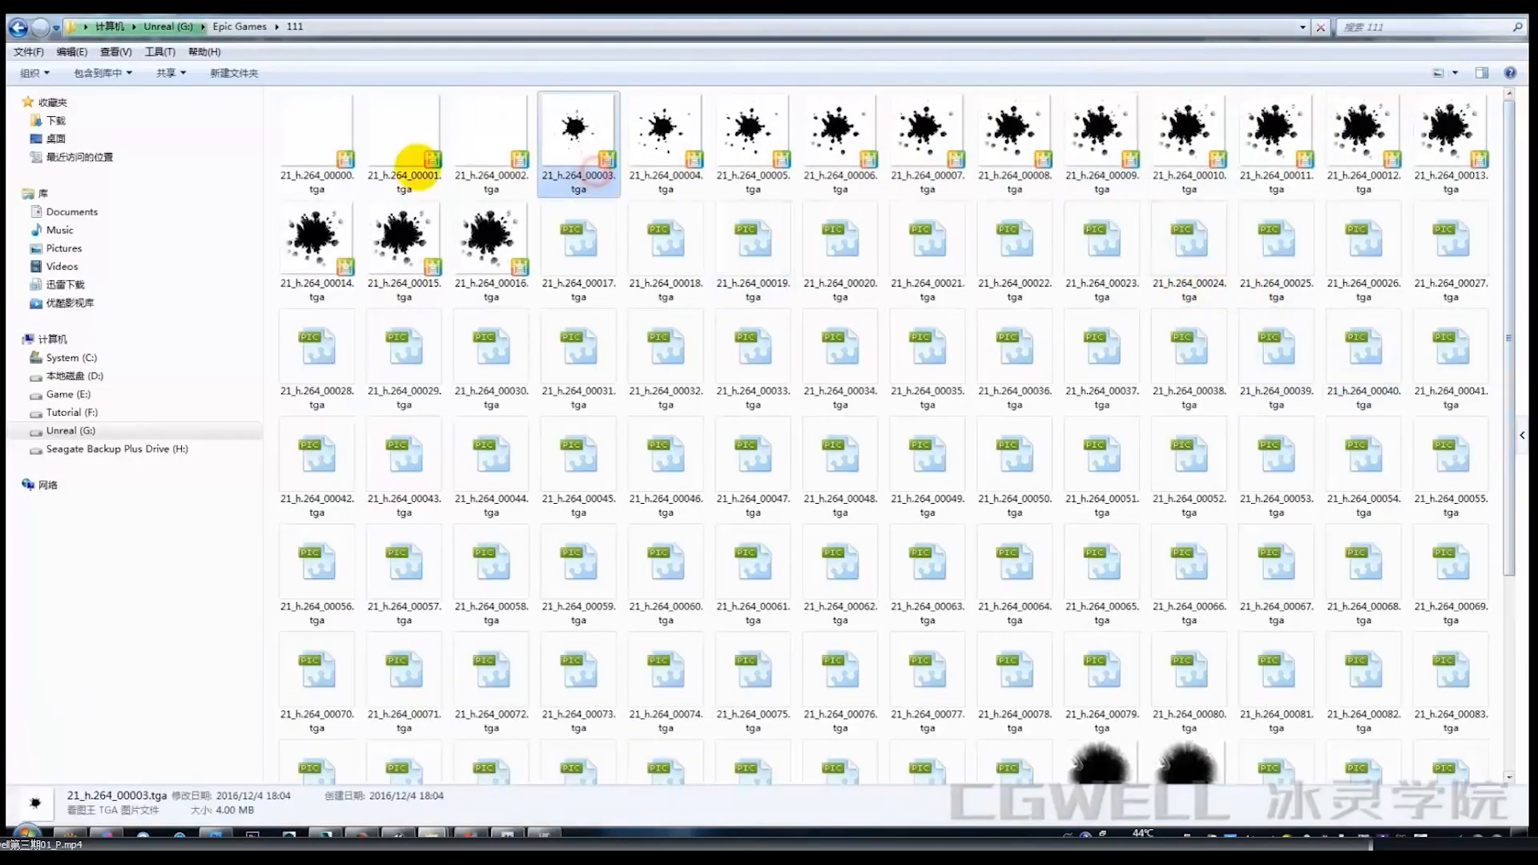
Open 21_h.264_00000.tga in the image viewer and switch to its thumbnail browser for folder 111.
left_click(308, 167)
scroll(360, 744, "down", 1)
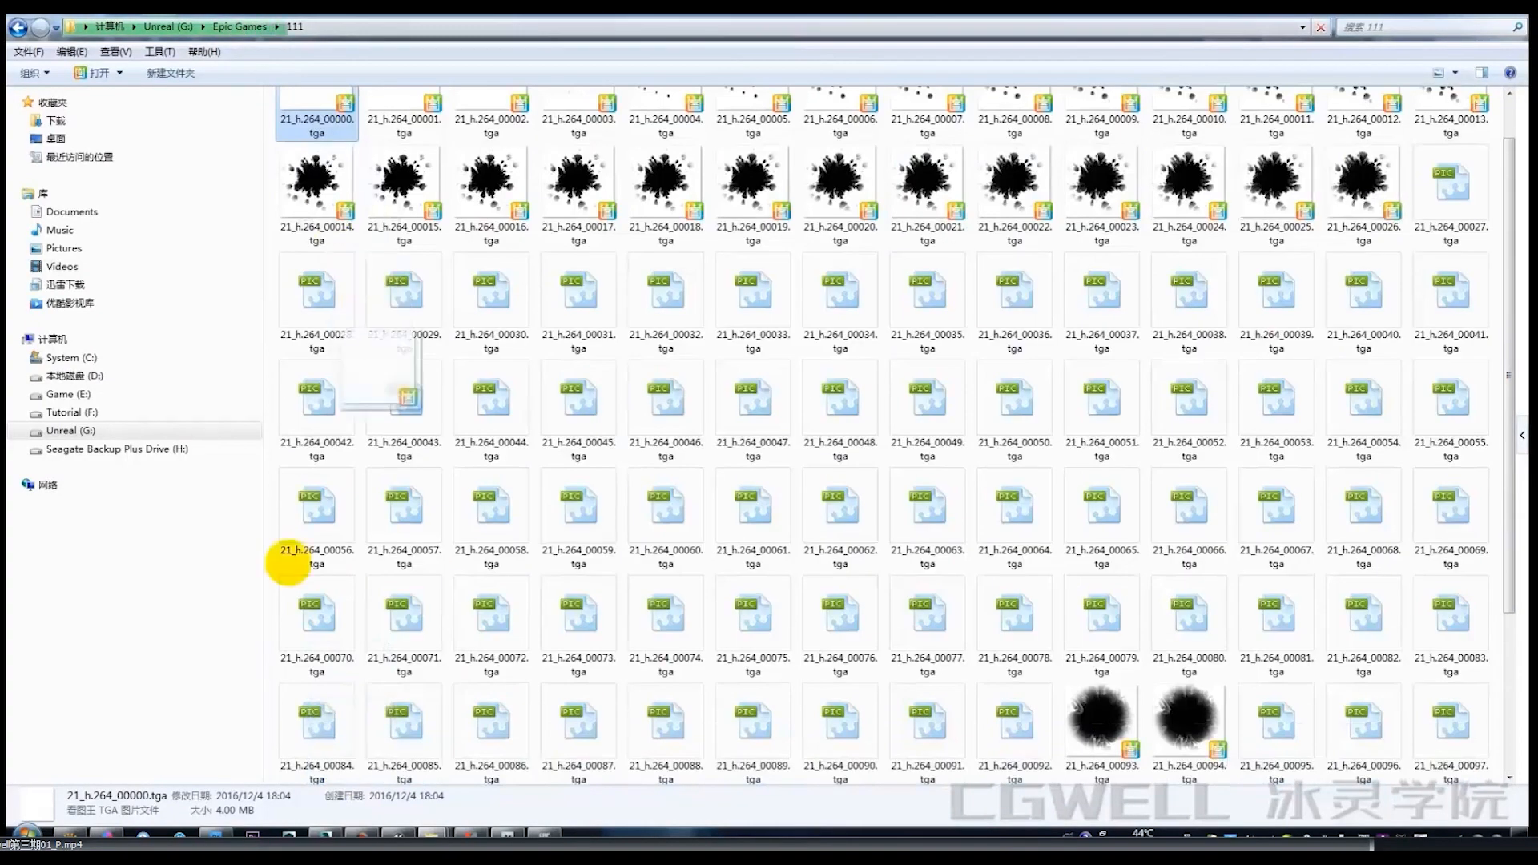
left_click(69, 837)
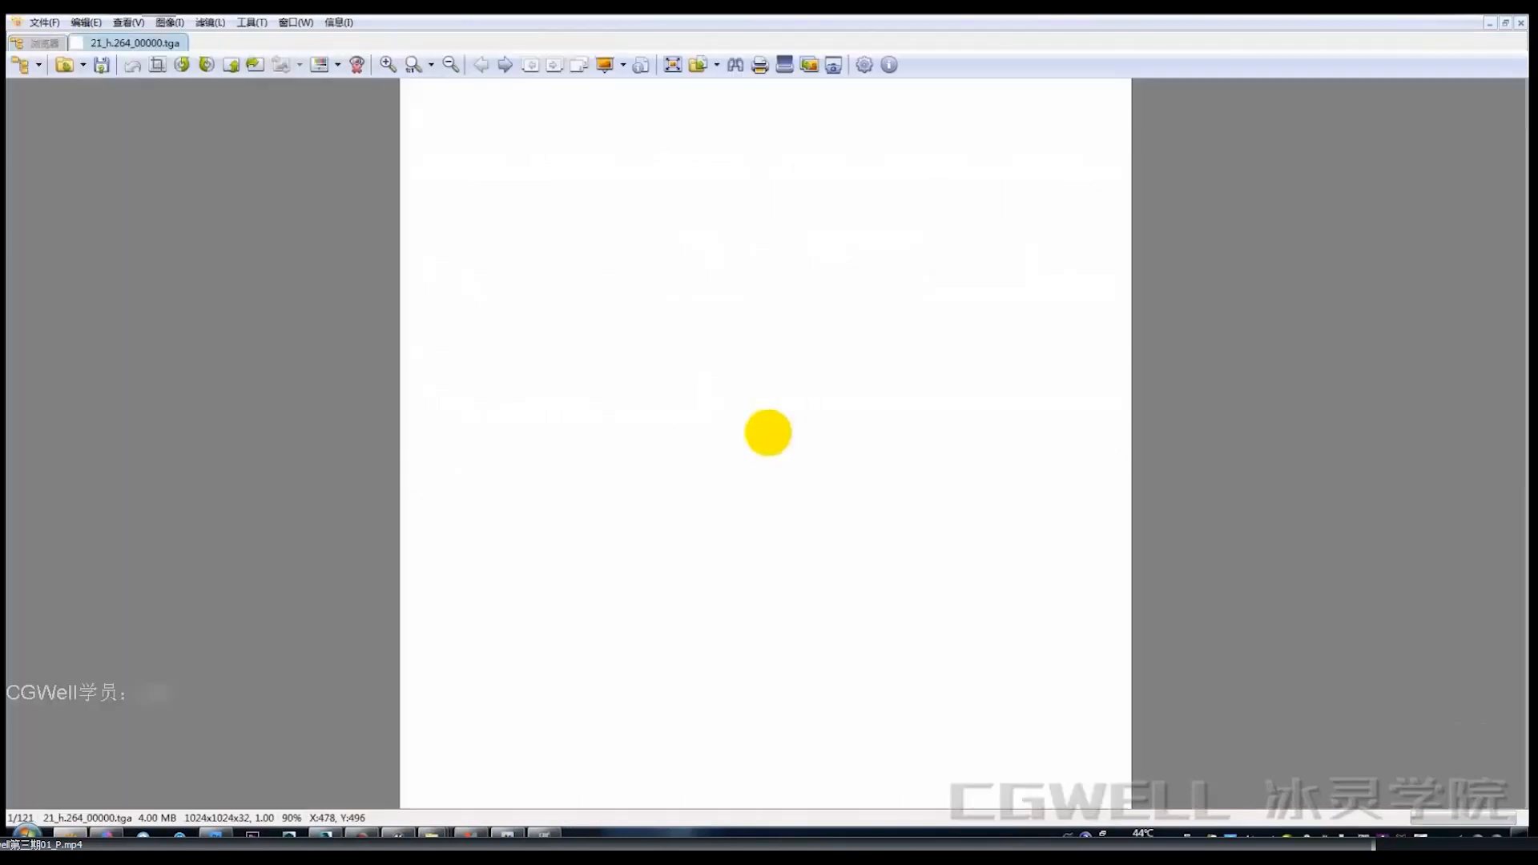
left_click(23, 64)
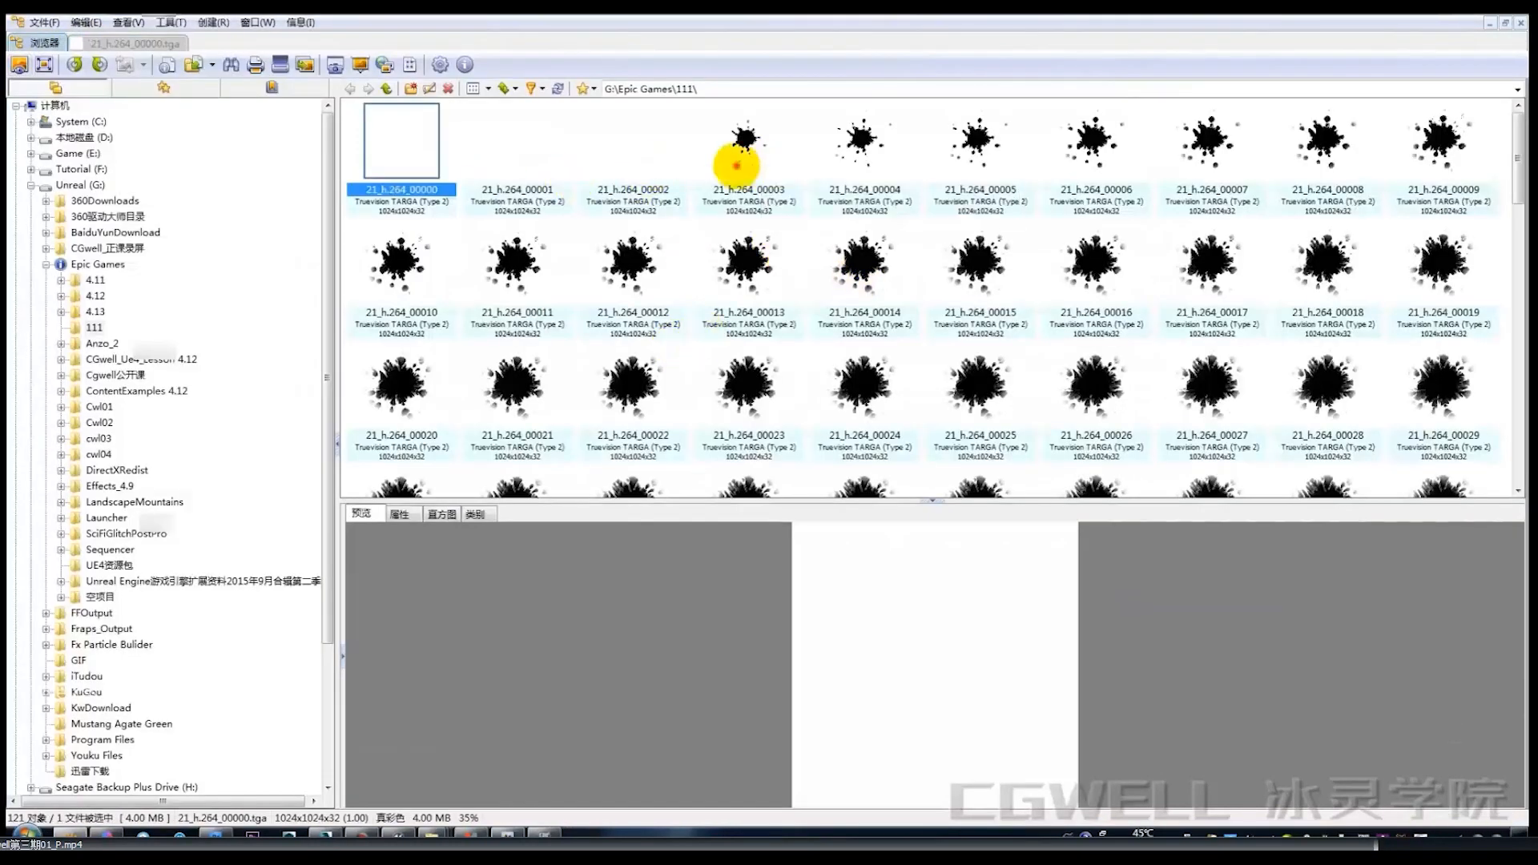
Compare several early ink splash frames in the preview, ending on 21_h.264_00004.
left_click(736, 166)
left_click(748, 257)
left_click(771, 155)
left_click(862, 258)
left_click(864, 156)
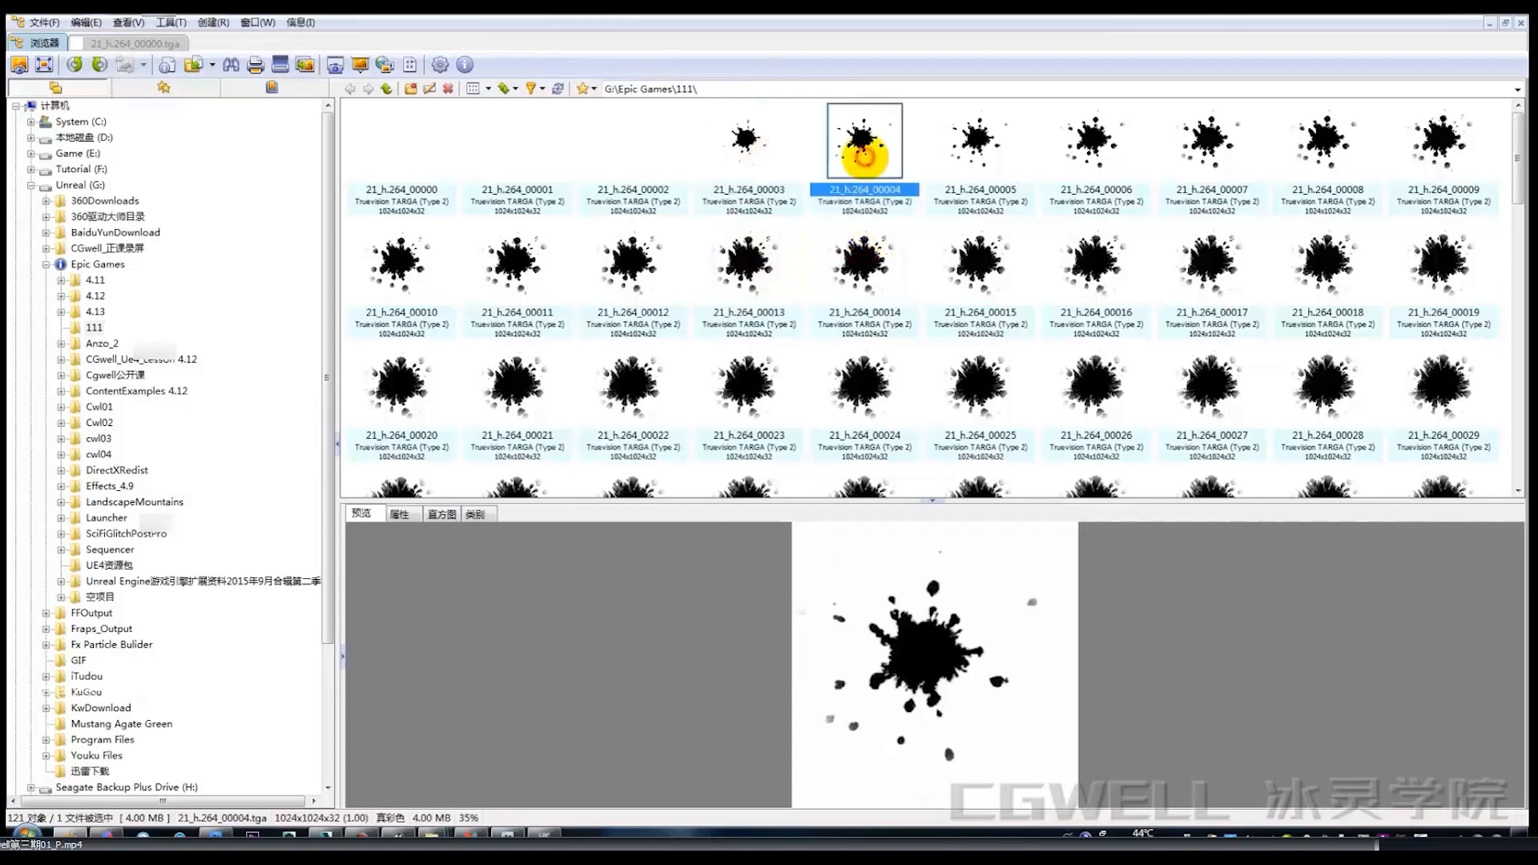
Extend the frame selection in folder 111 from 21_h.264_00004 through 21_h.264_00059.
scroll(977, 245, "down", 6)
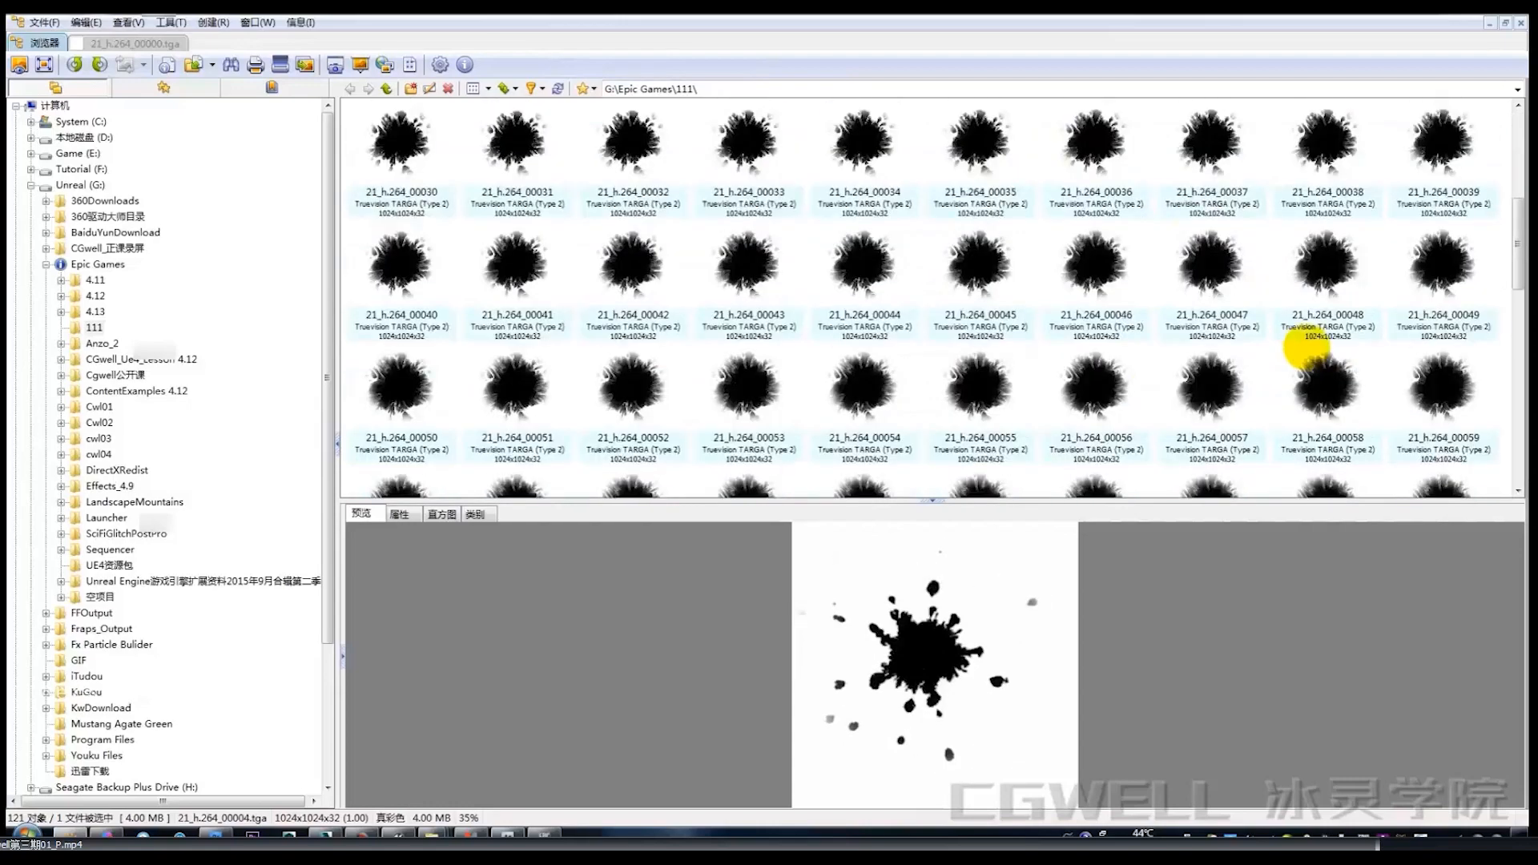
scroll(1307, 346, "up", 3)
scroll(1325, 353, "down", 3)
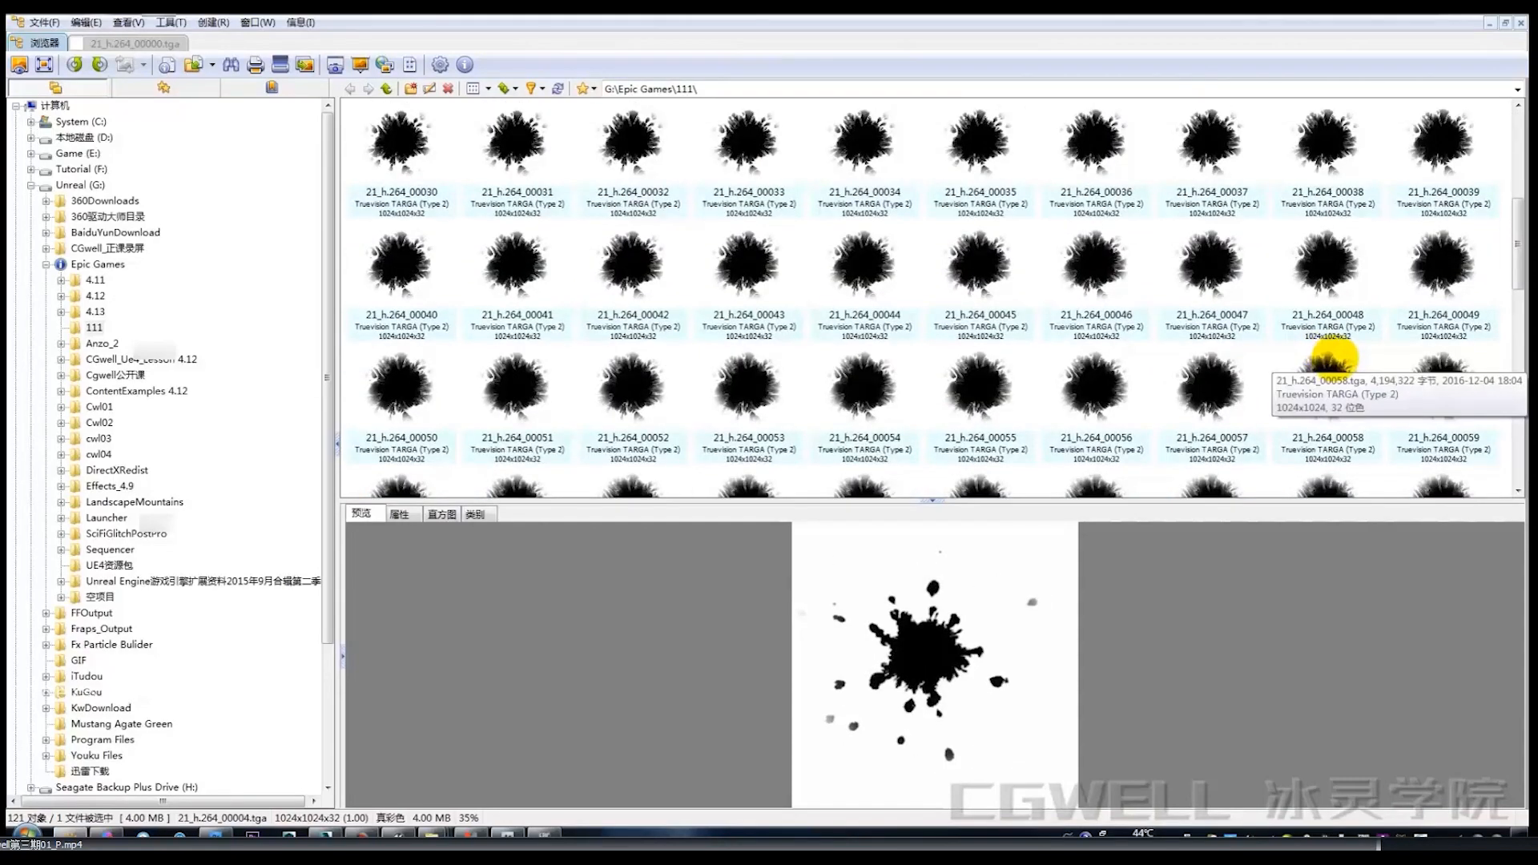
left_click(1432, 383, "shift")
scroll(1407, 383, "up", 3)
scroll(1406, 380, "down", 3)
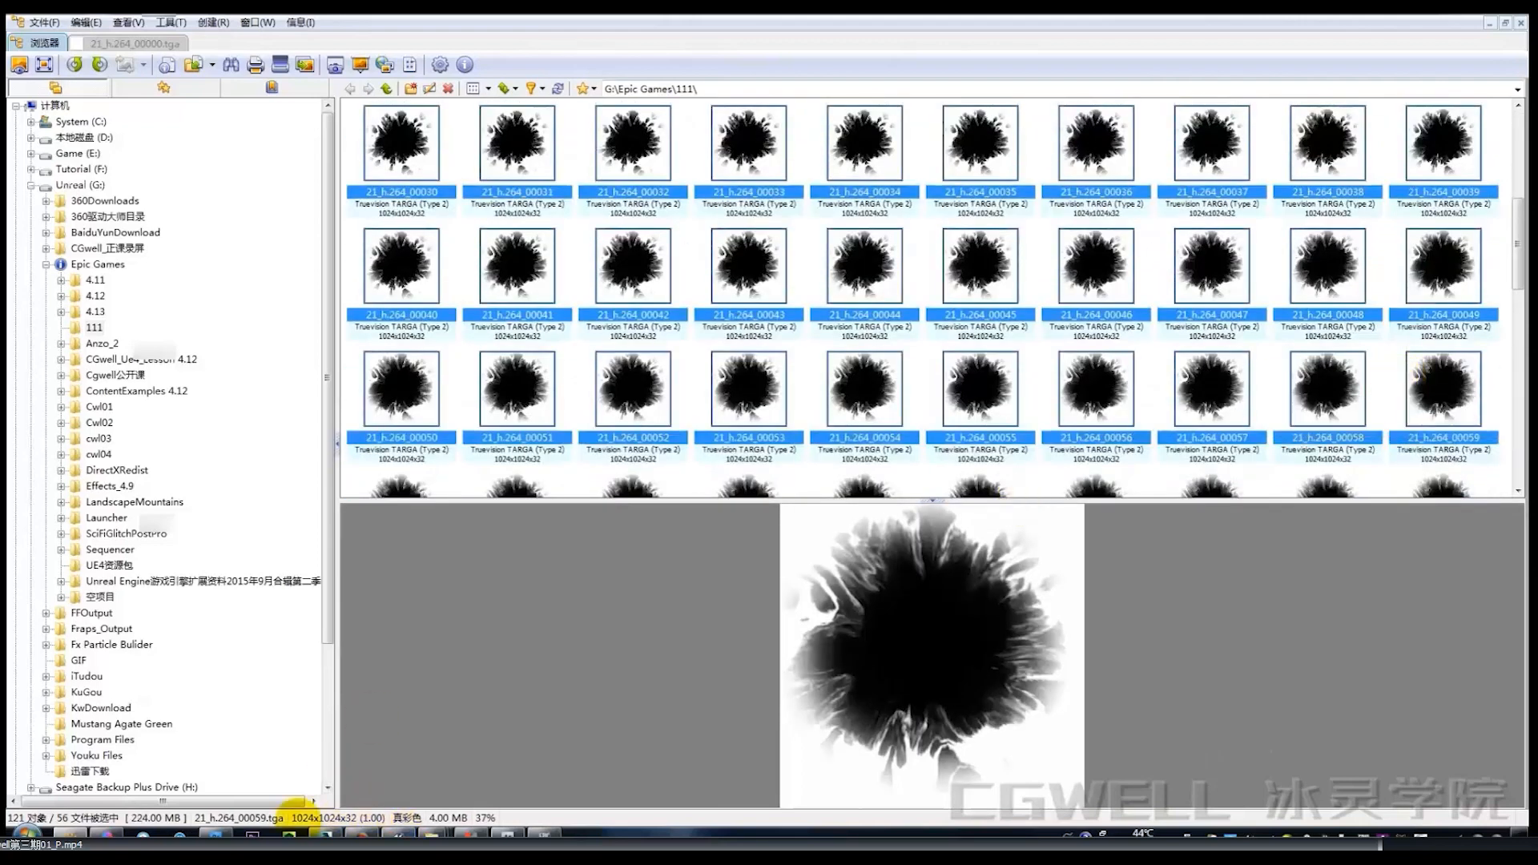
Extend the selection through 21_h.264_00067 and review the selected frames back to the start of the sequence.
scroll(1006, 343, "down", 2)
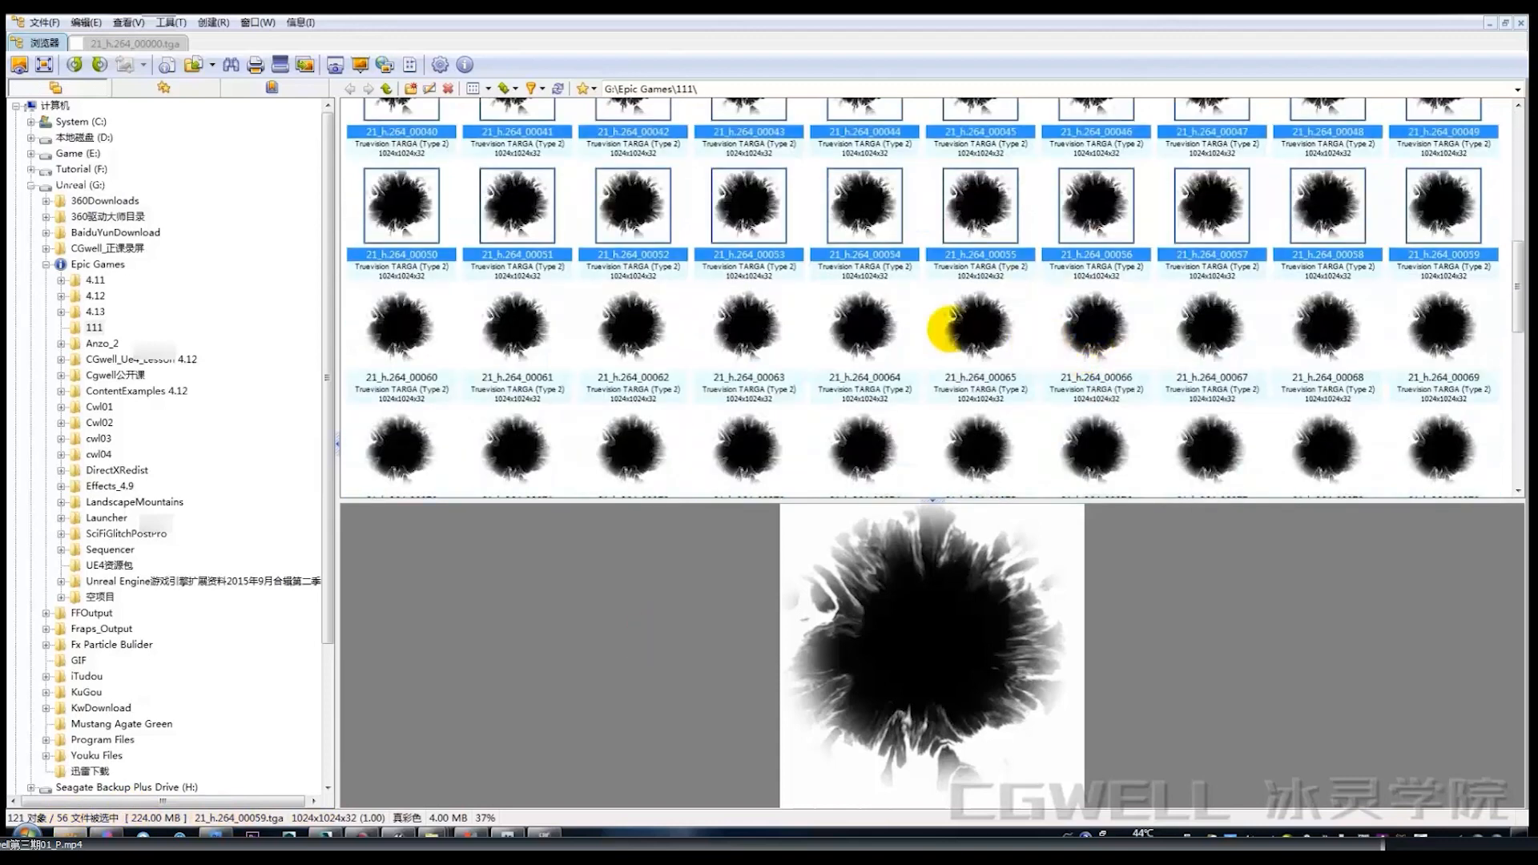
left_click(967, 326, "shift")
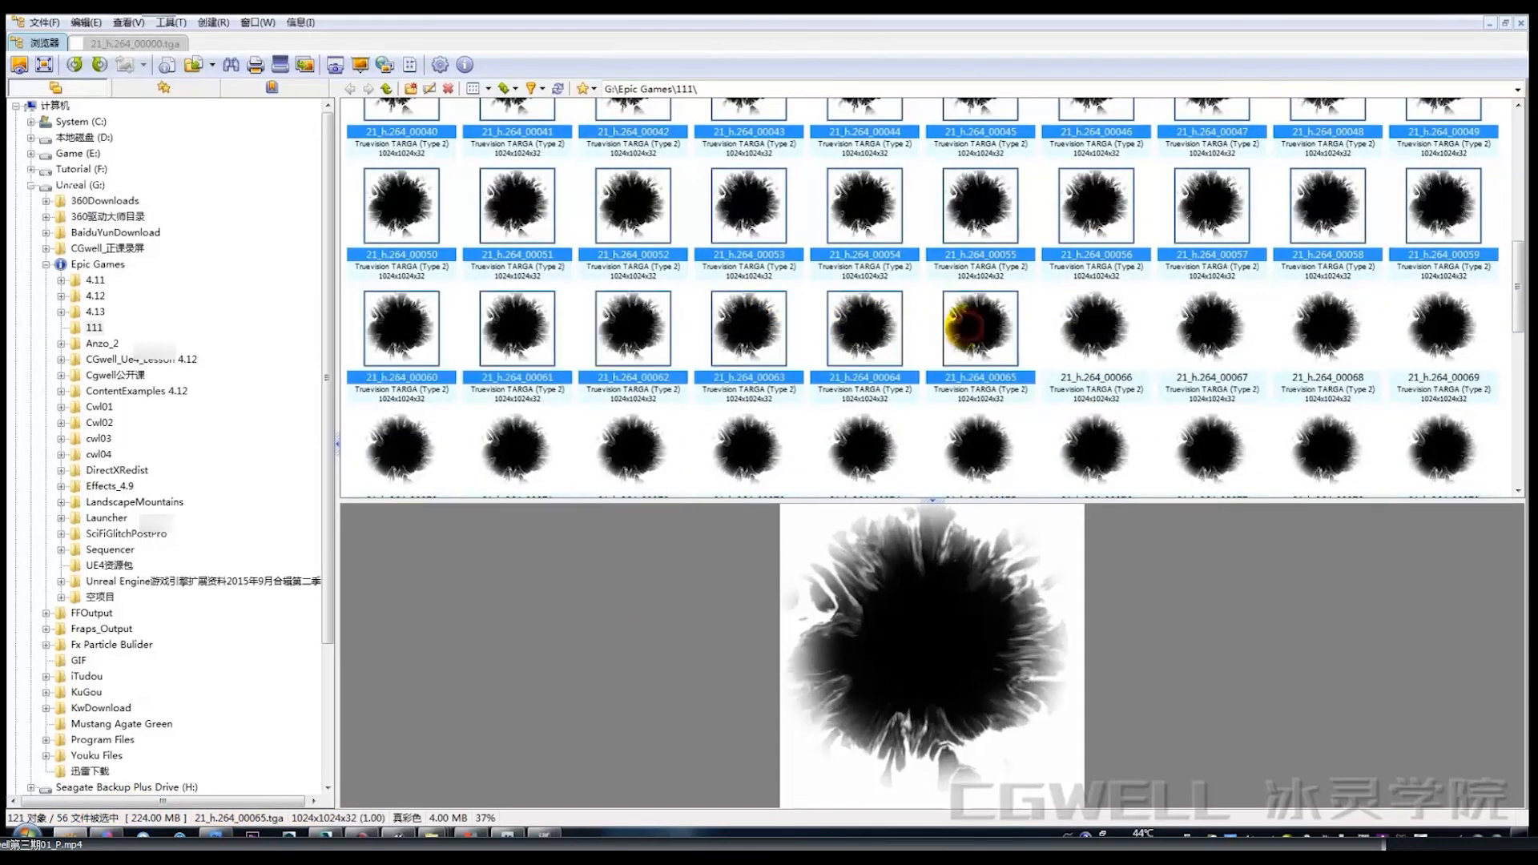
left_click(1091, 336, "shift")
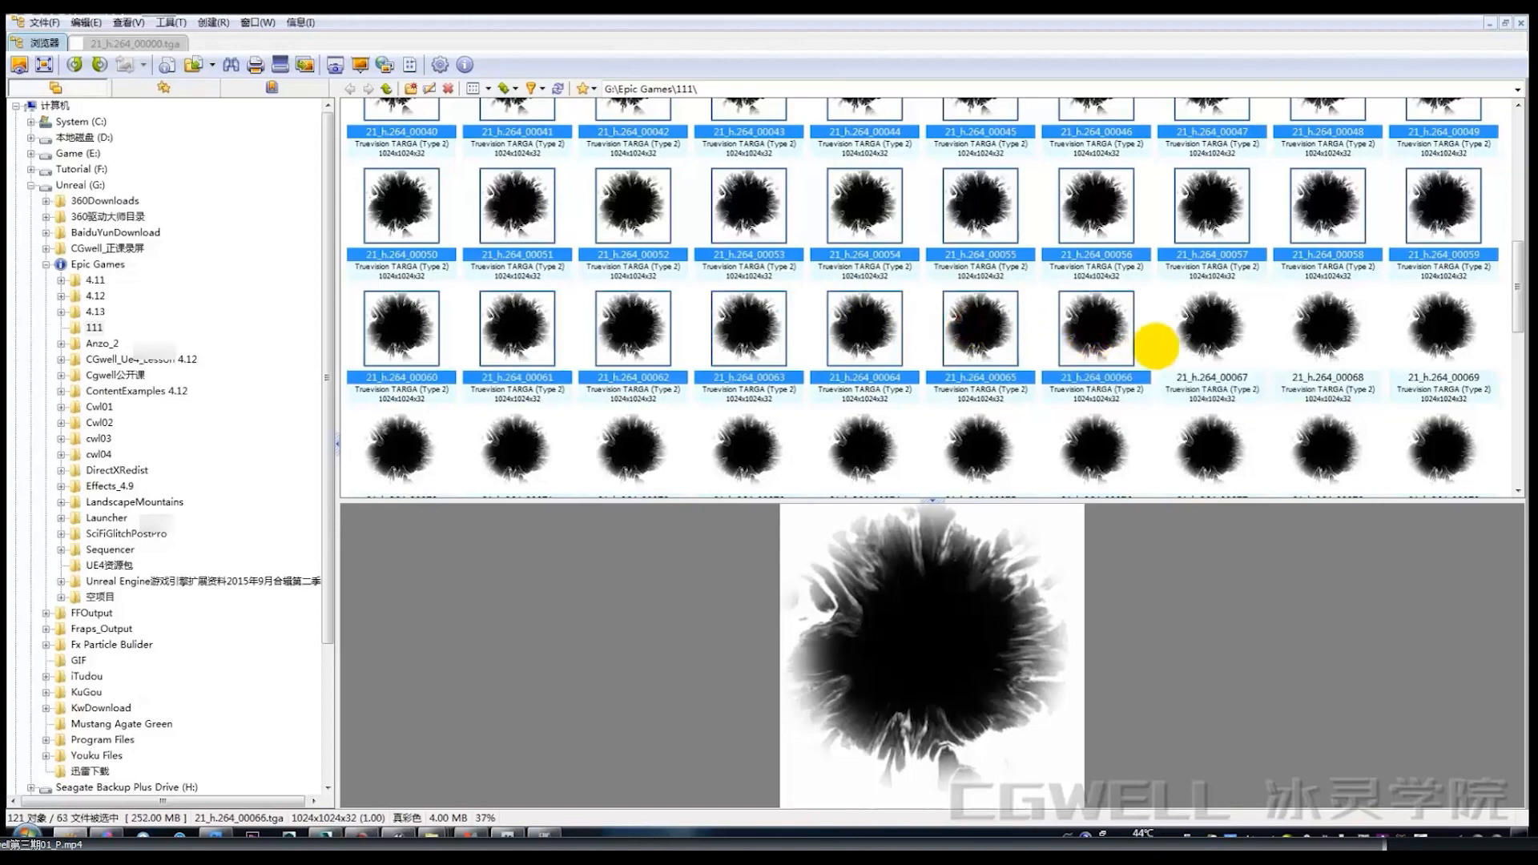
left_click(1203, 351, "shift")
scroll(1203, 345, "up", 3)
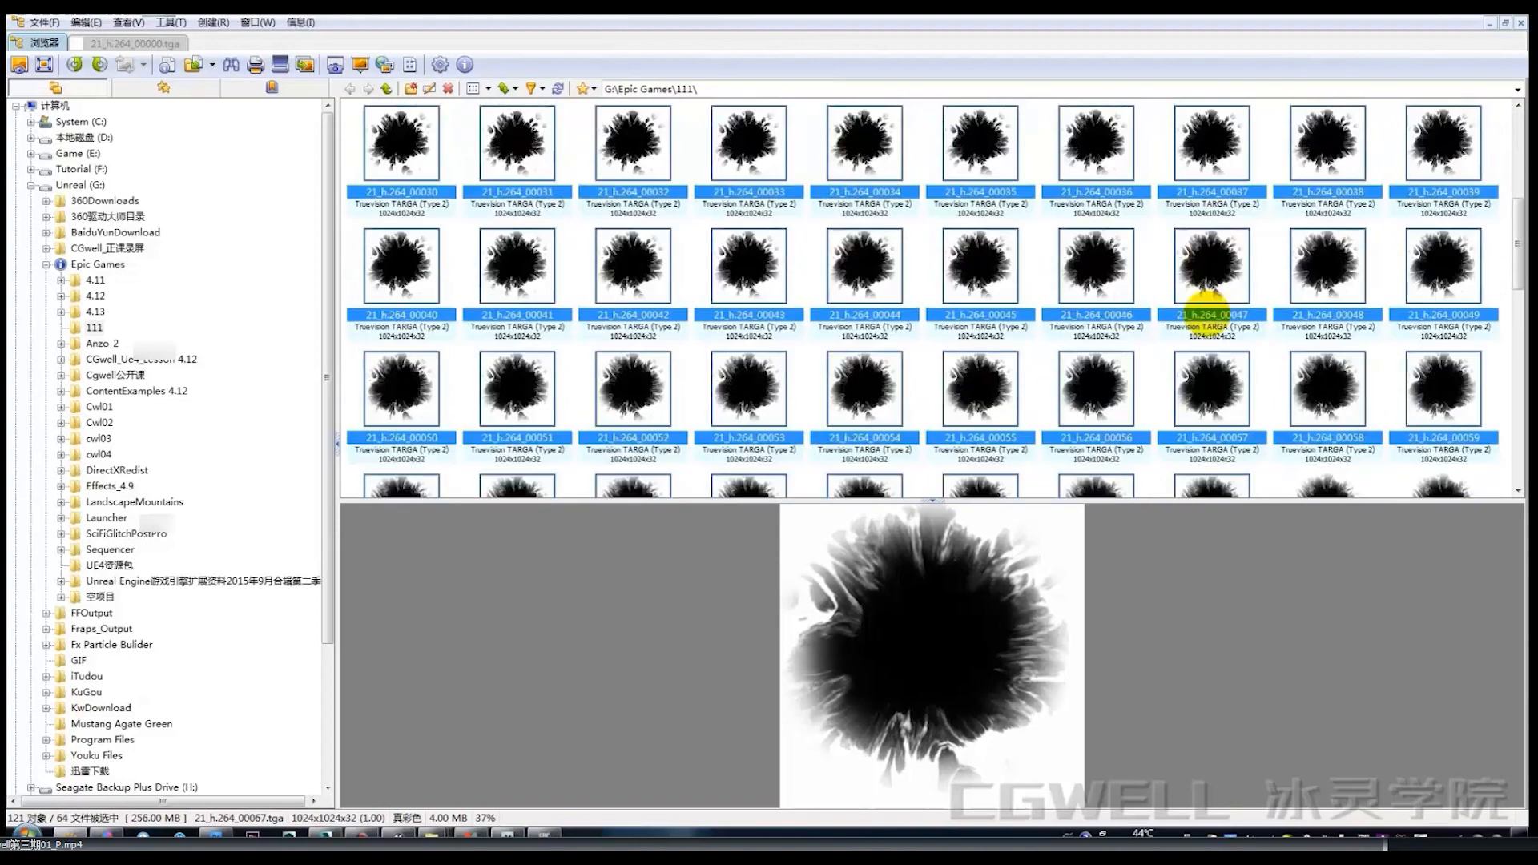
scroll(1047, 320, "down", 2)
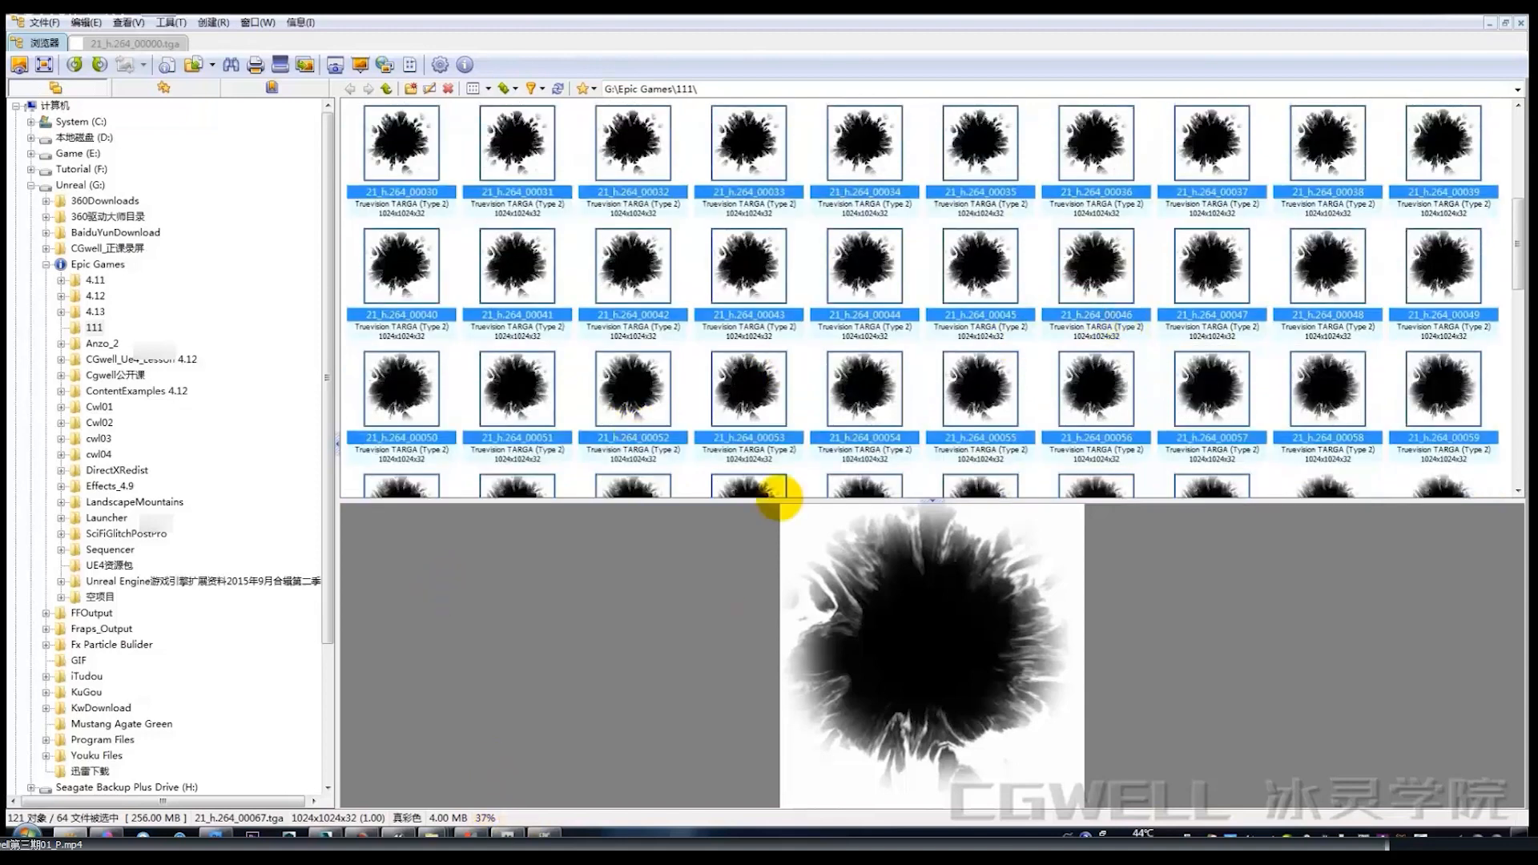
mouse_move(507, 833)
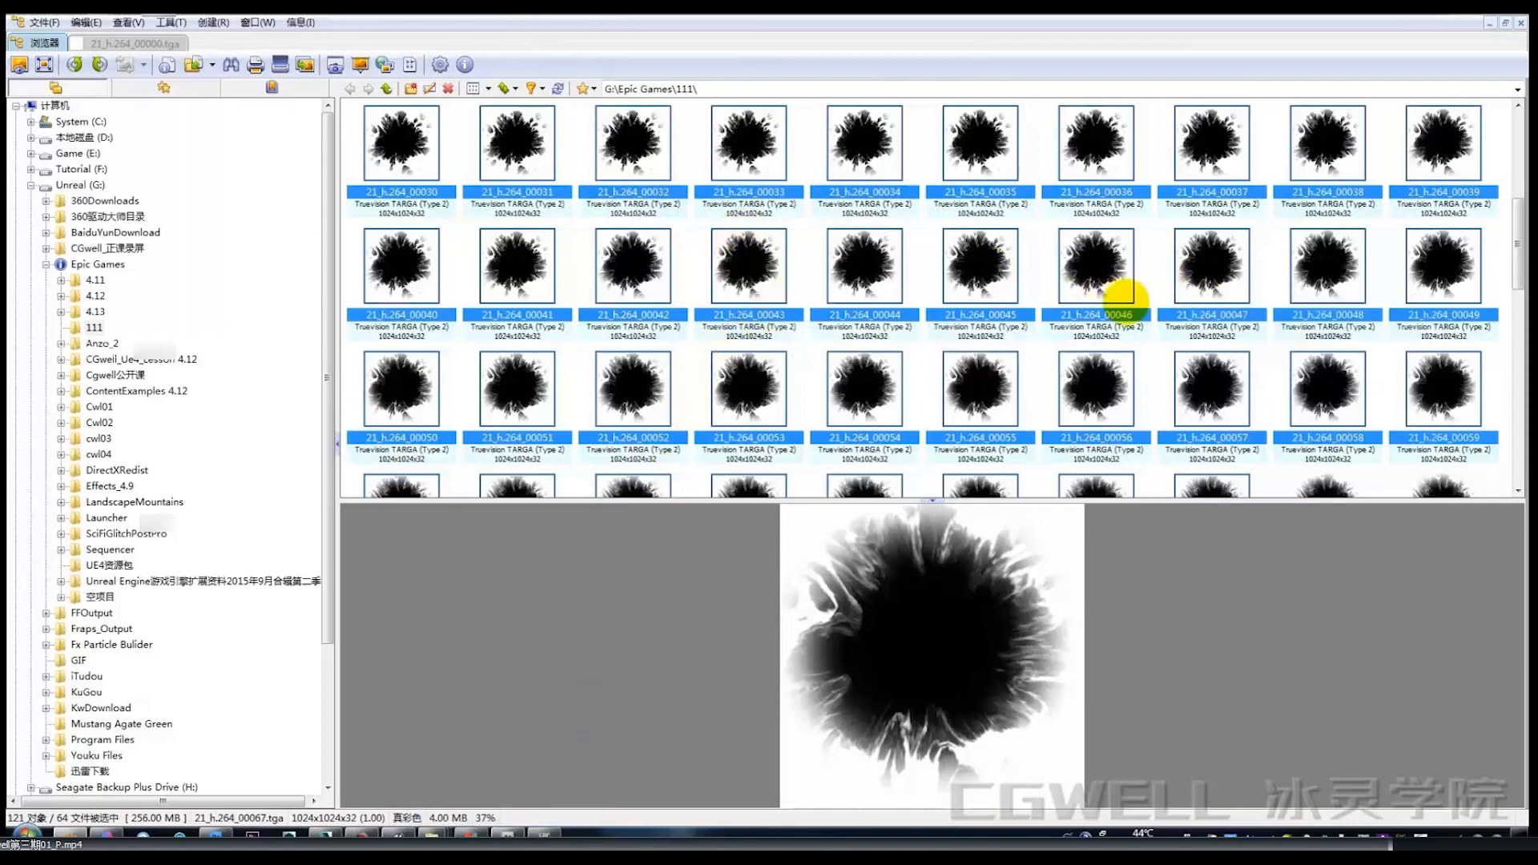
scroll(1125, 301, "up", 1)
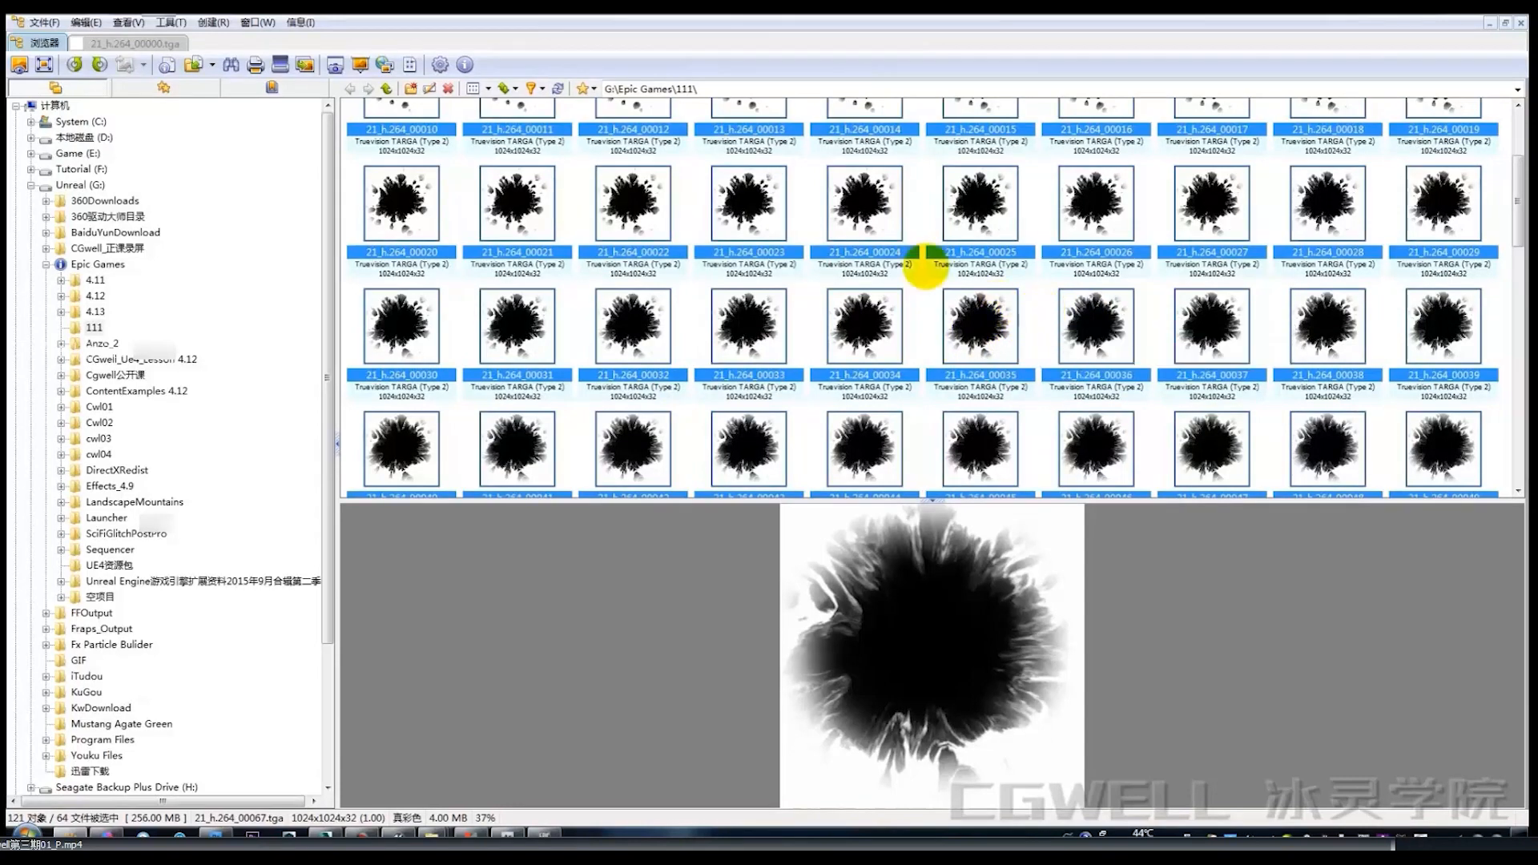
scroll(1148, 288, "up", 2)
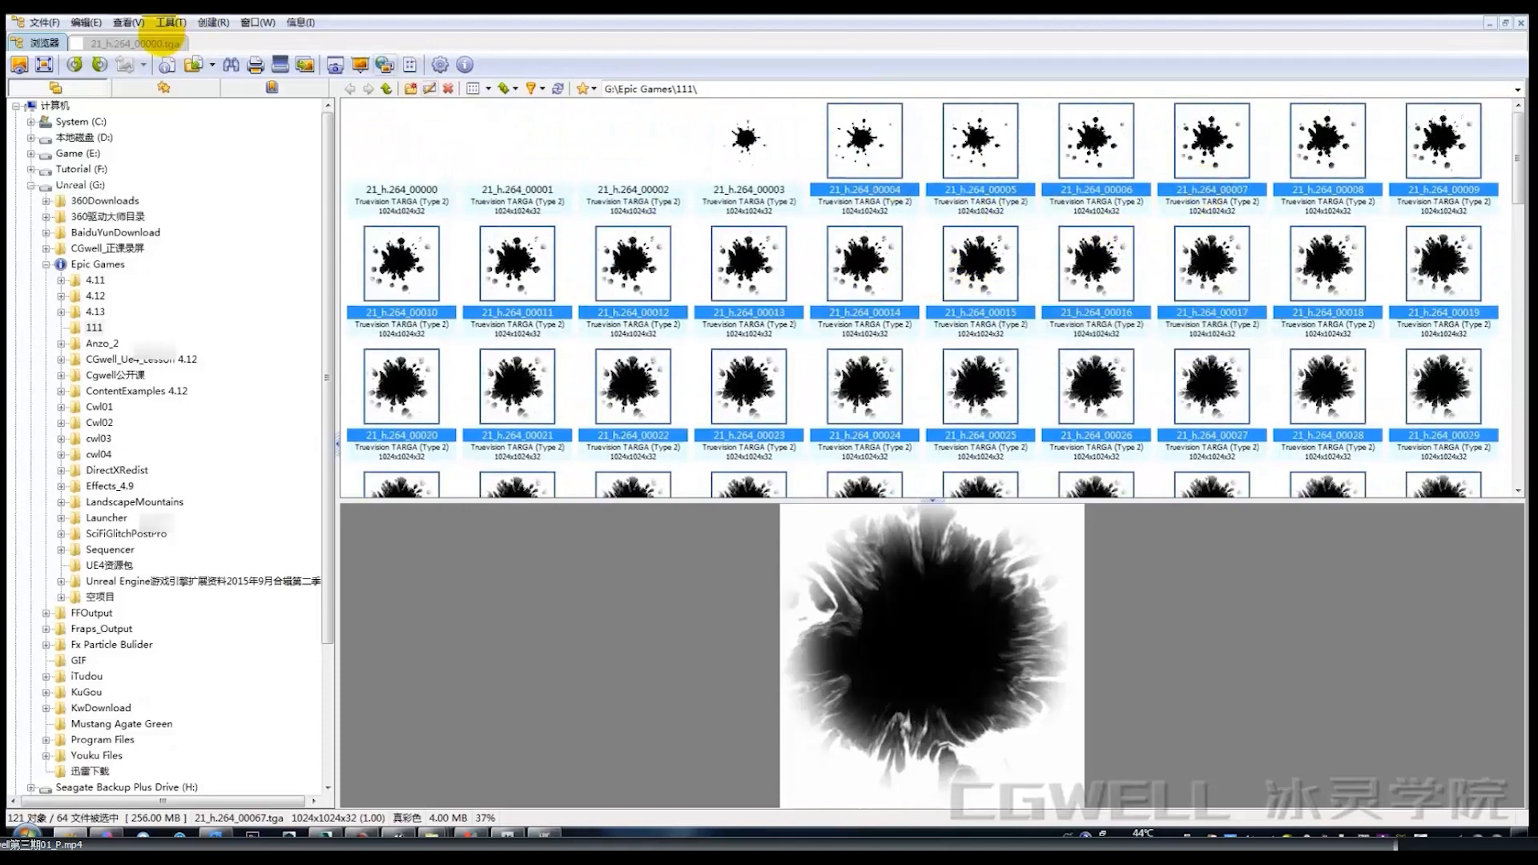
In the image stitching settings for the selected frames, set the mosaic to 2048 × 2048 pixels with 8 thumbnails per row.
left_click(212, 22)
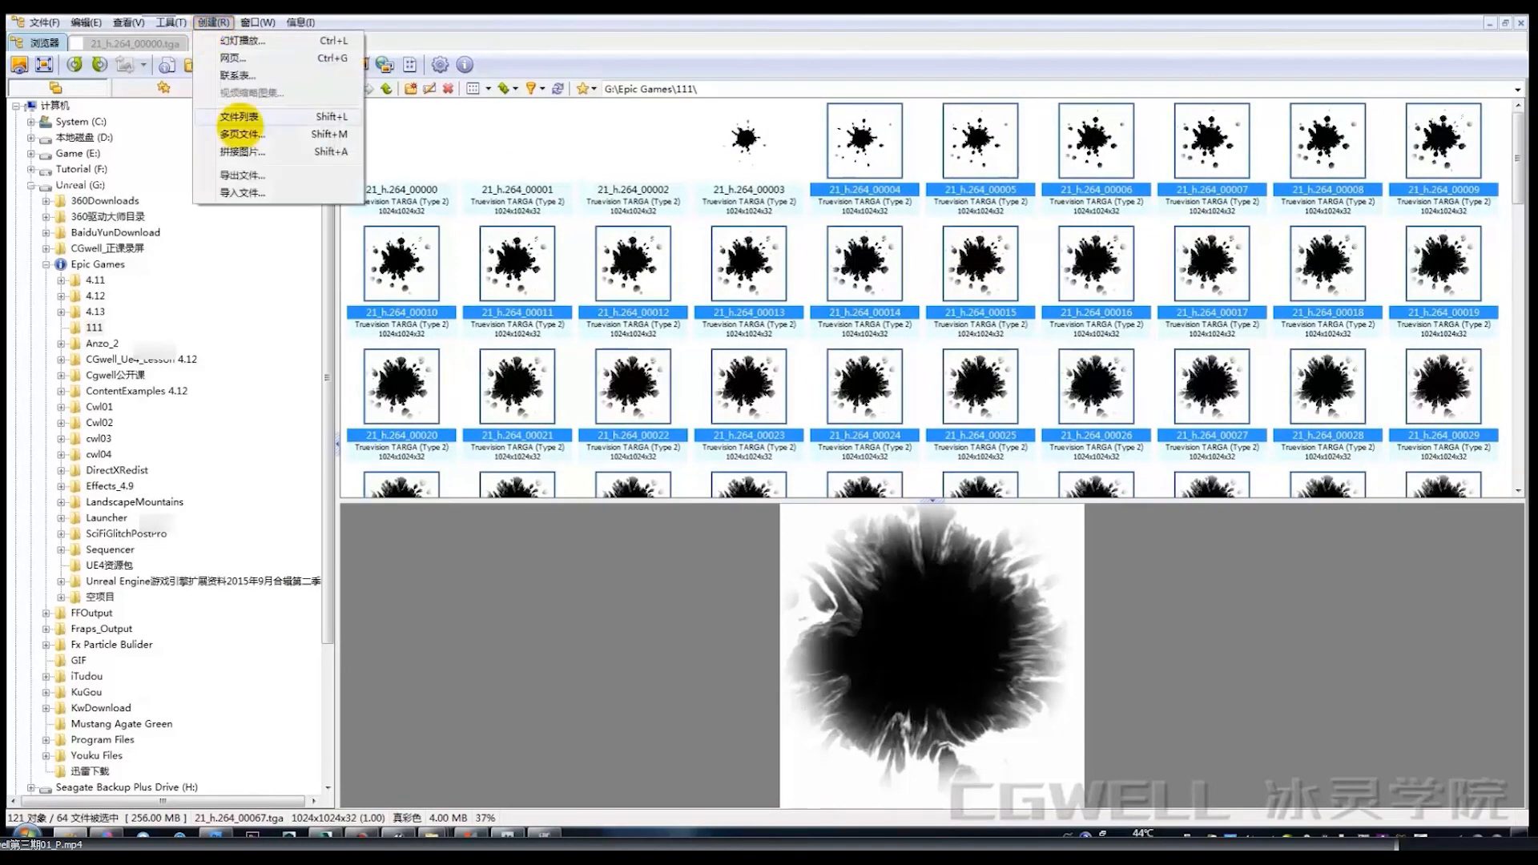
left_click(240, 146)
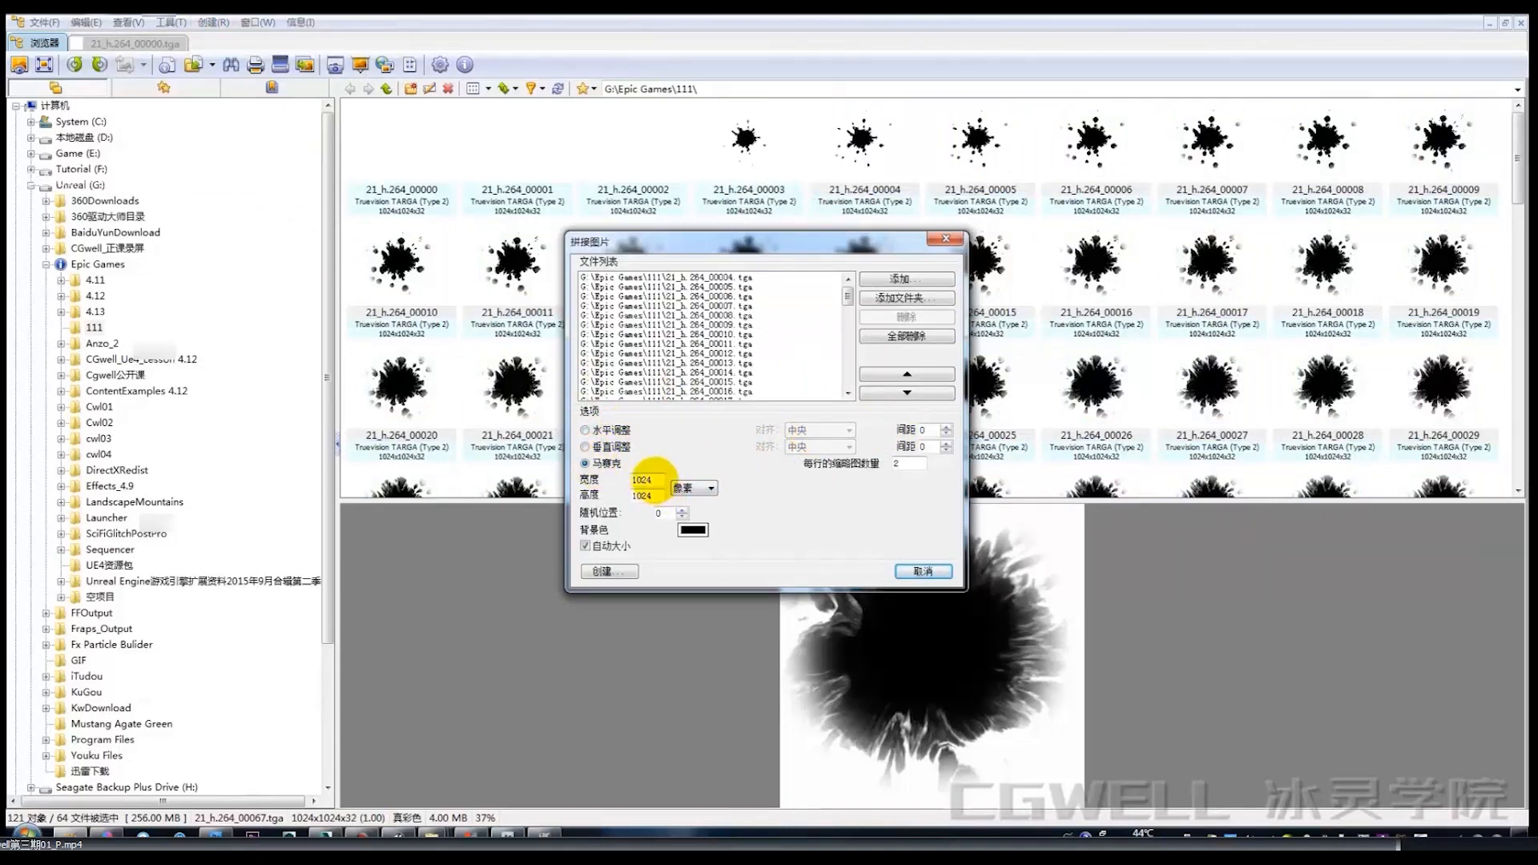
double_click(651, 479)
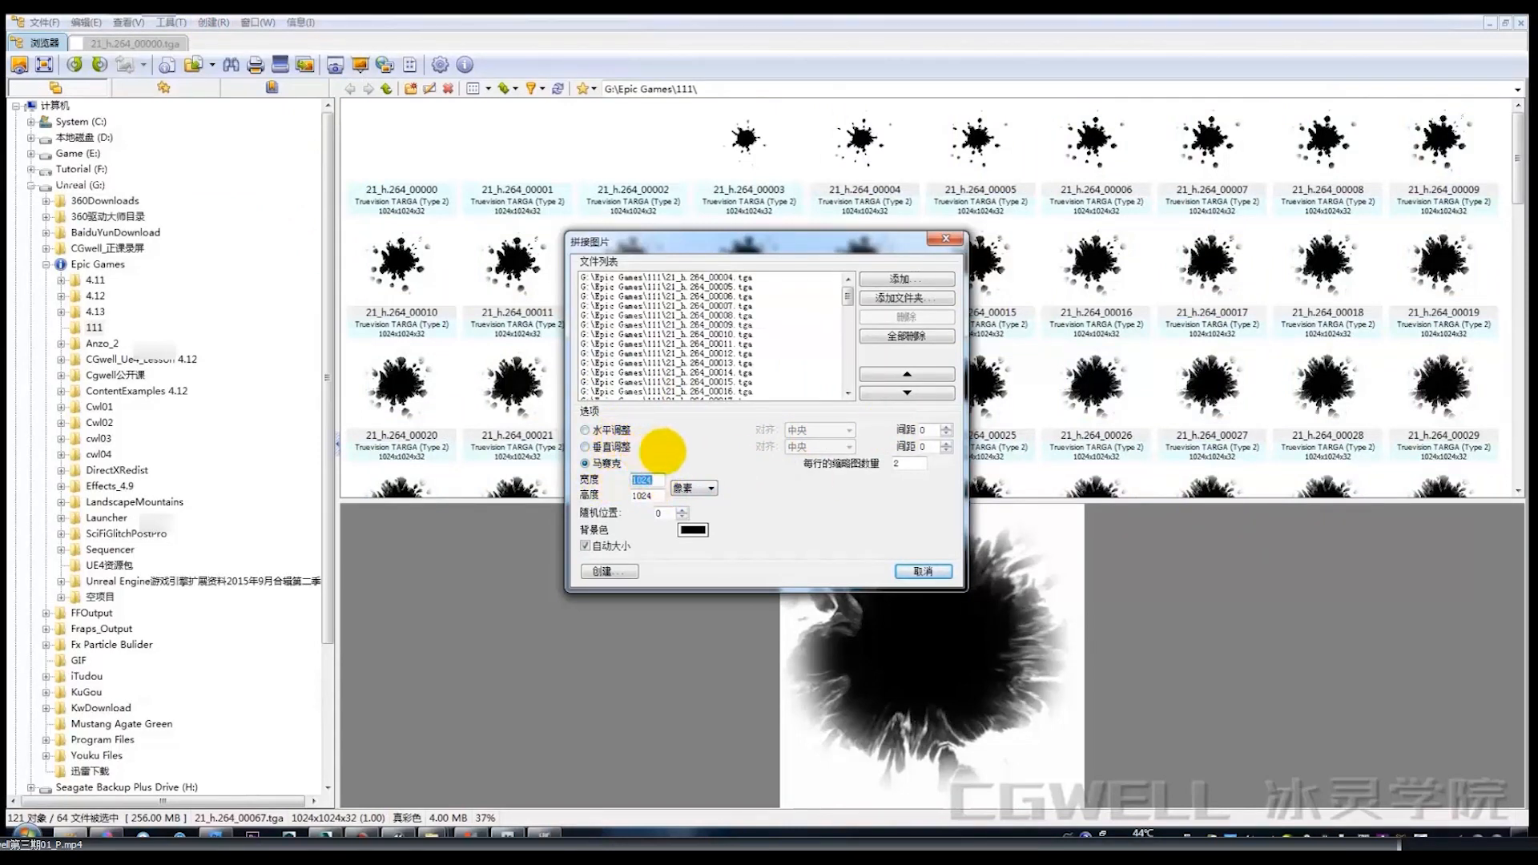
type("2045")
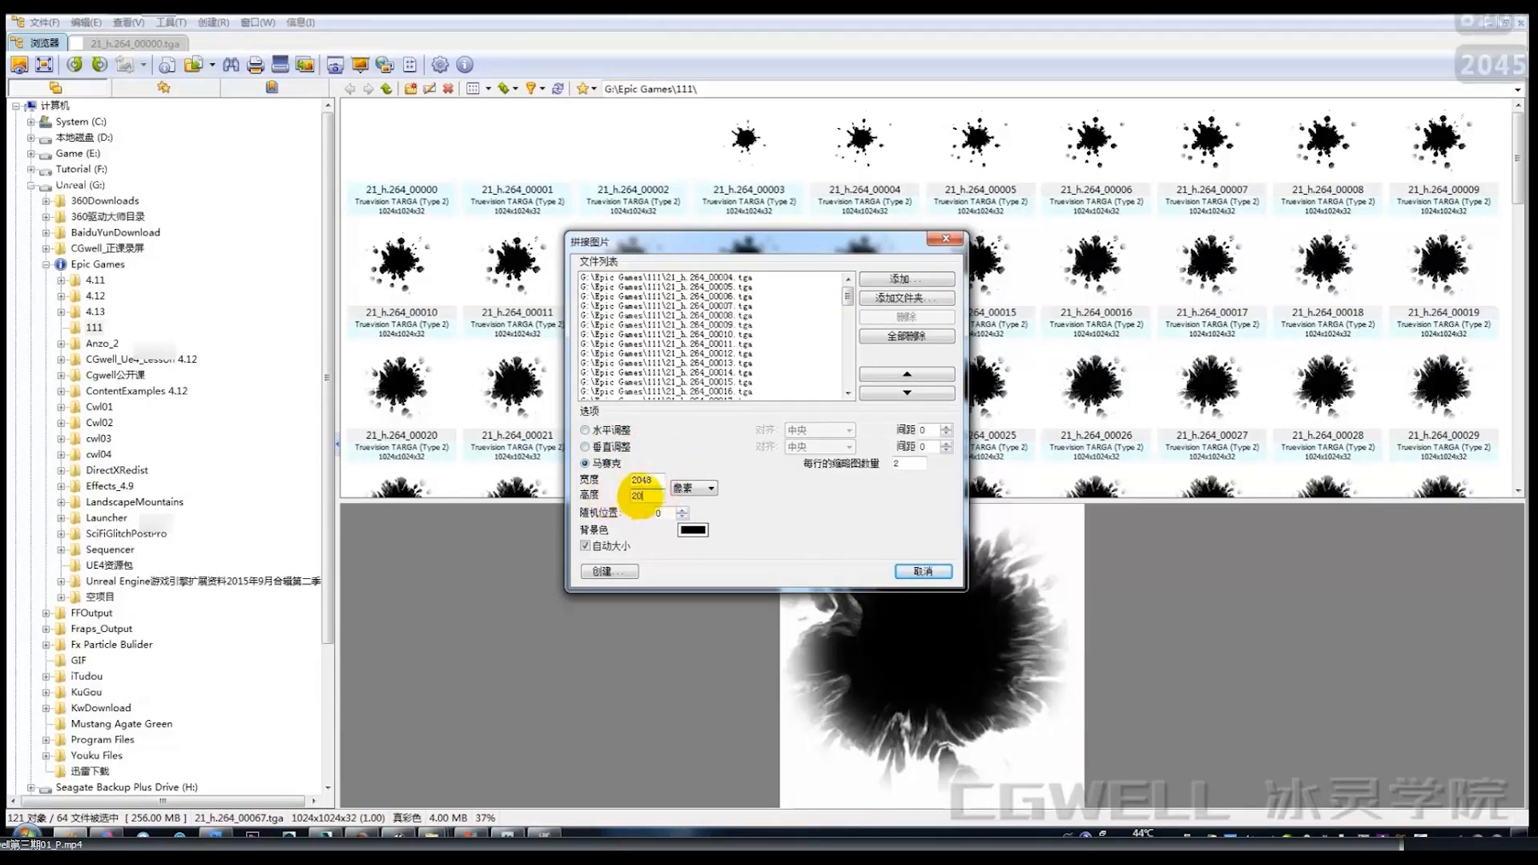
left_click(651, 497)
type("2048")
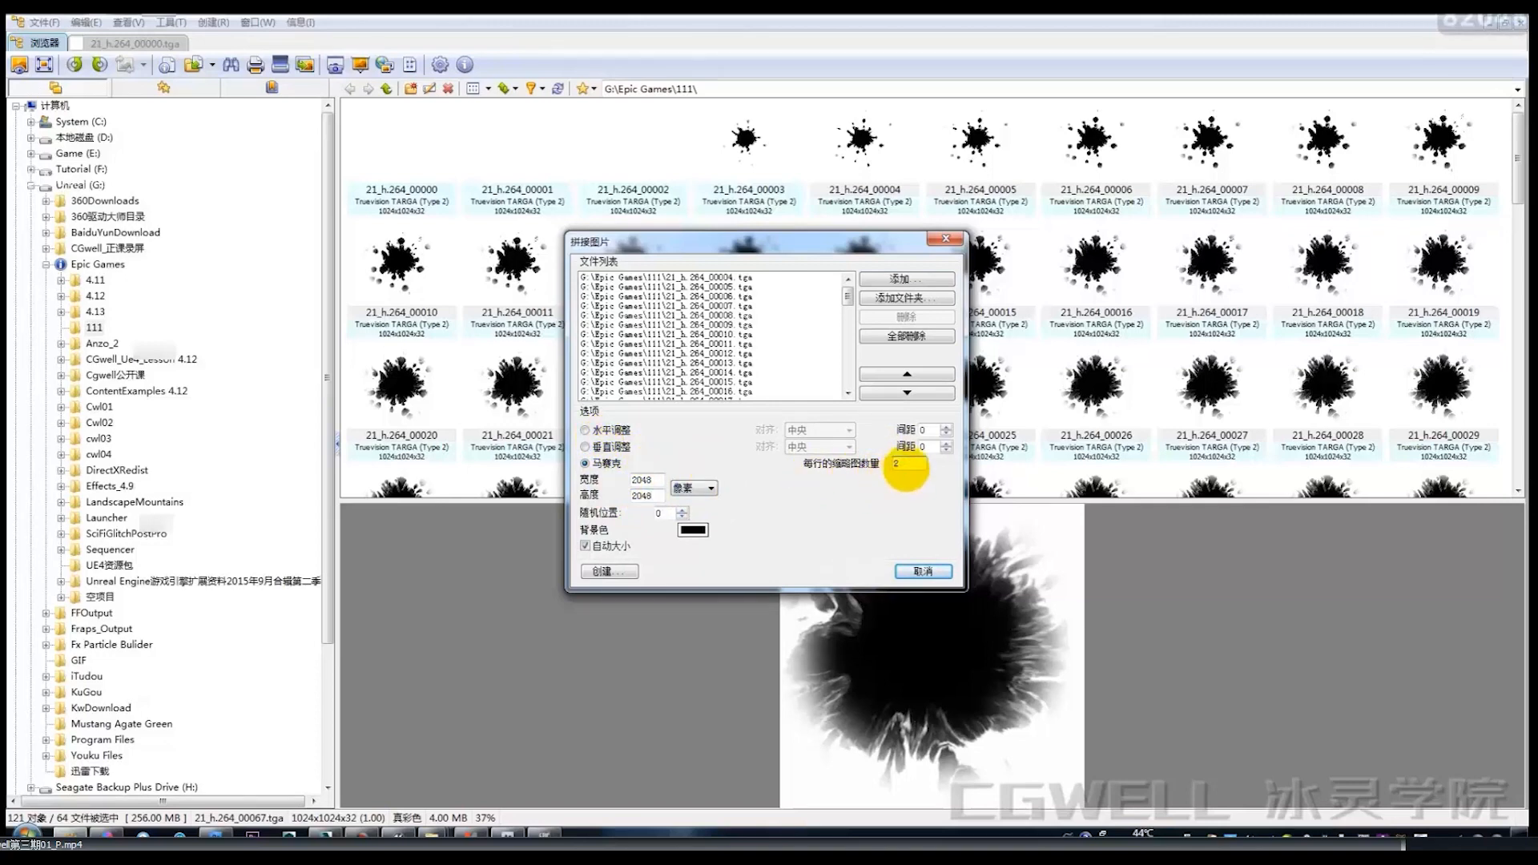
left_click_drag(907, 468, 859, 470)
type("8")
key("Return")
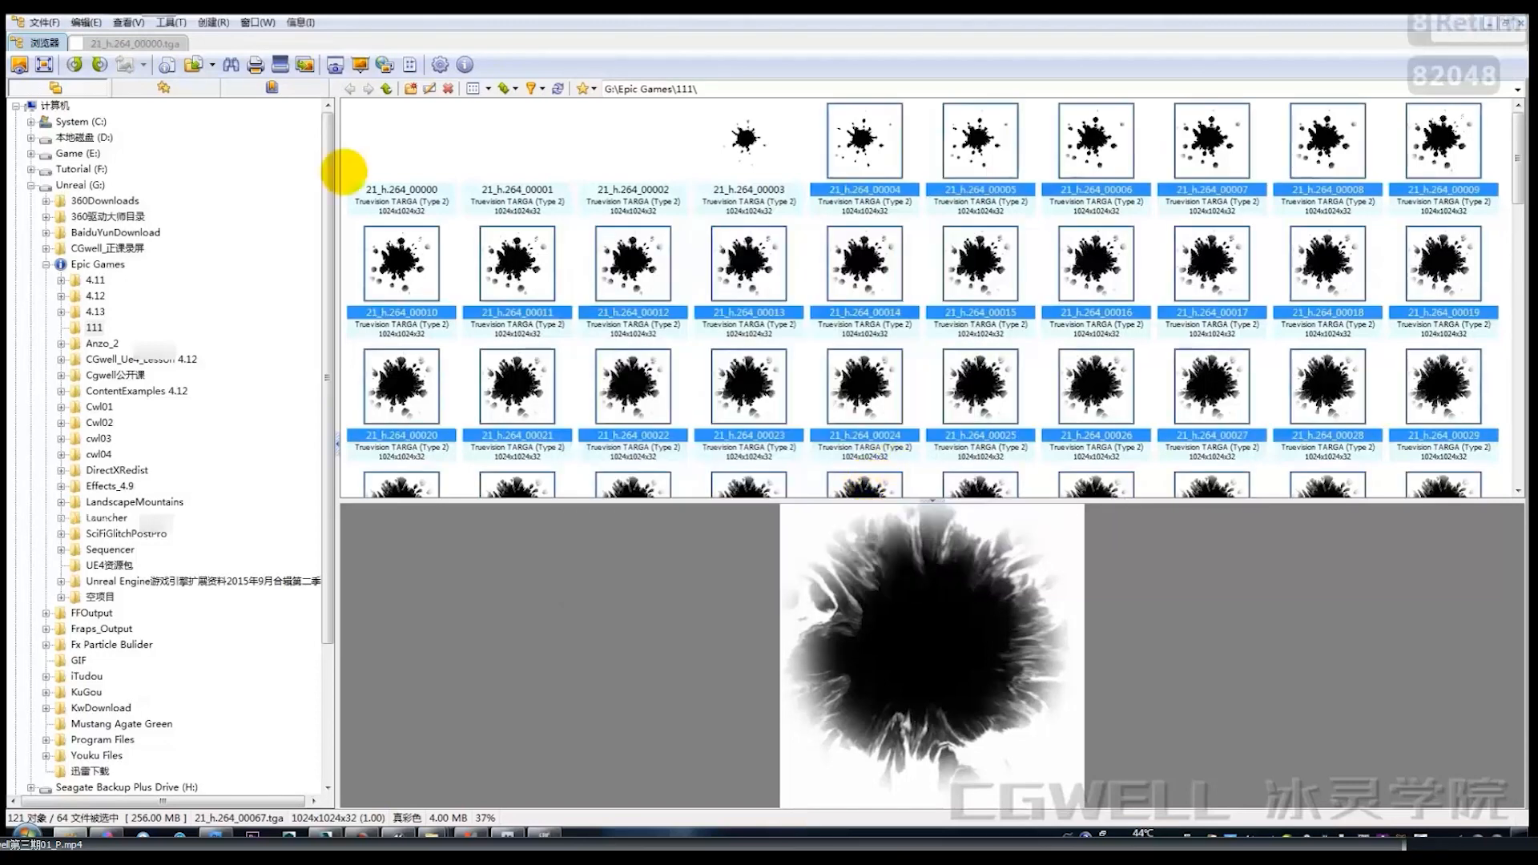
Create the stitched mosaic sheet from the selected ink frames and inspect the resulting image.
left_click(213, 22)
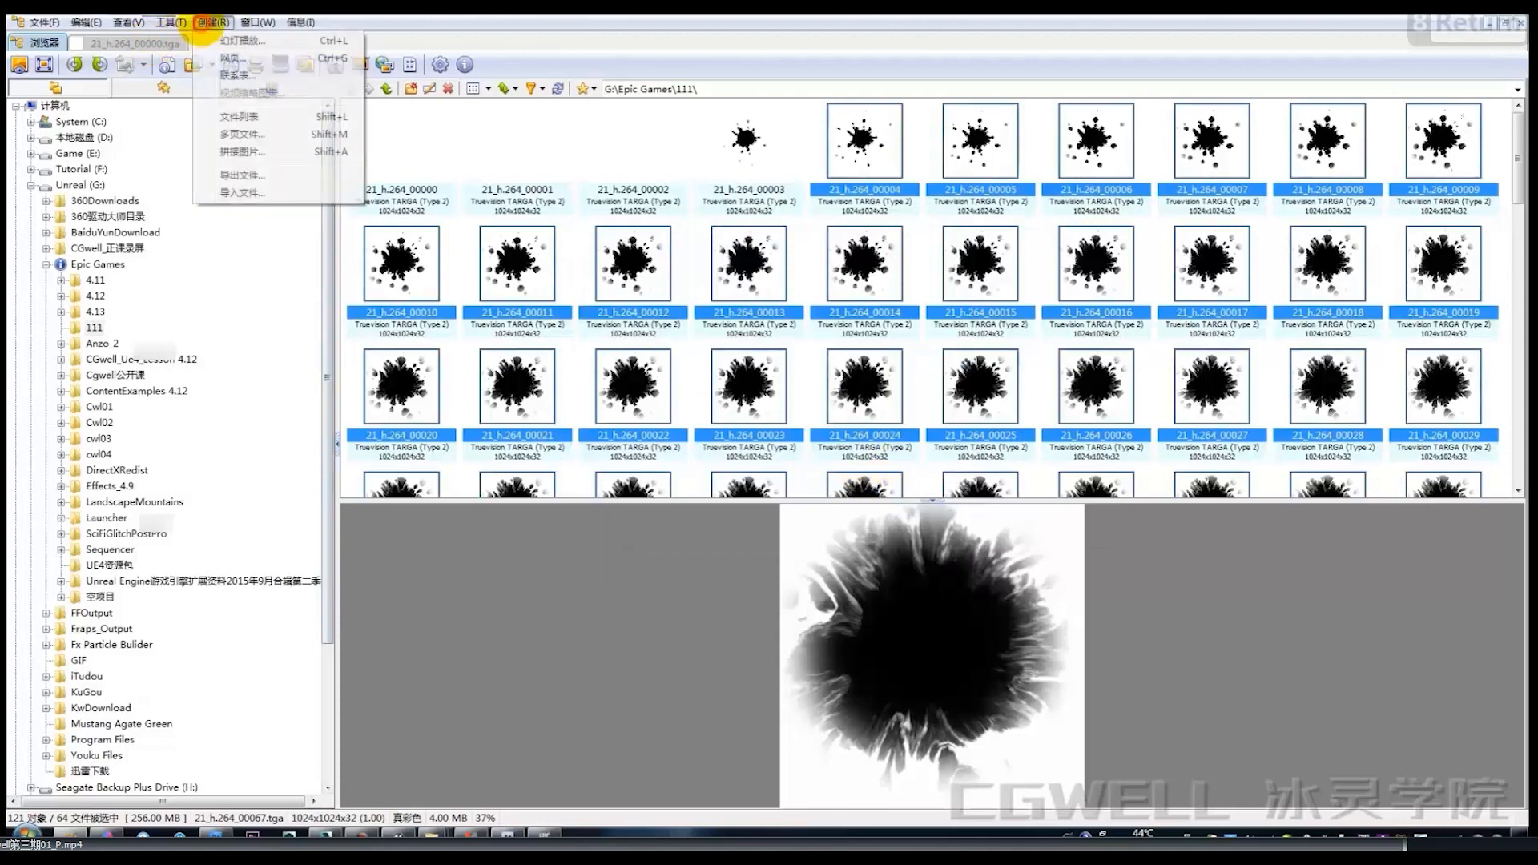
left_click(245, 152)
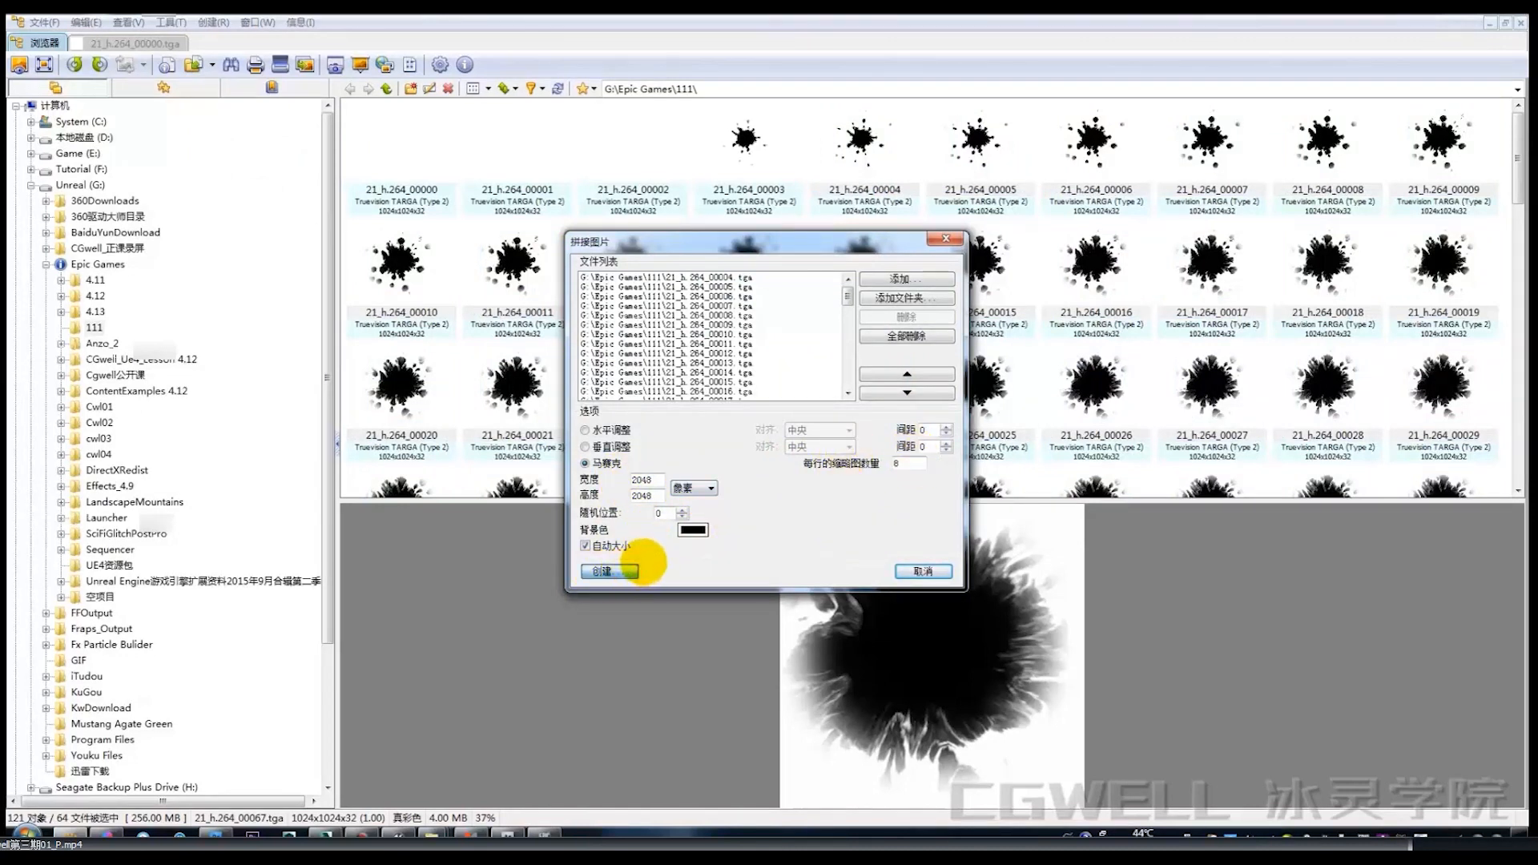
left_click(609, 571)
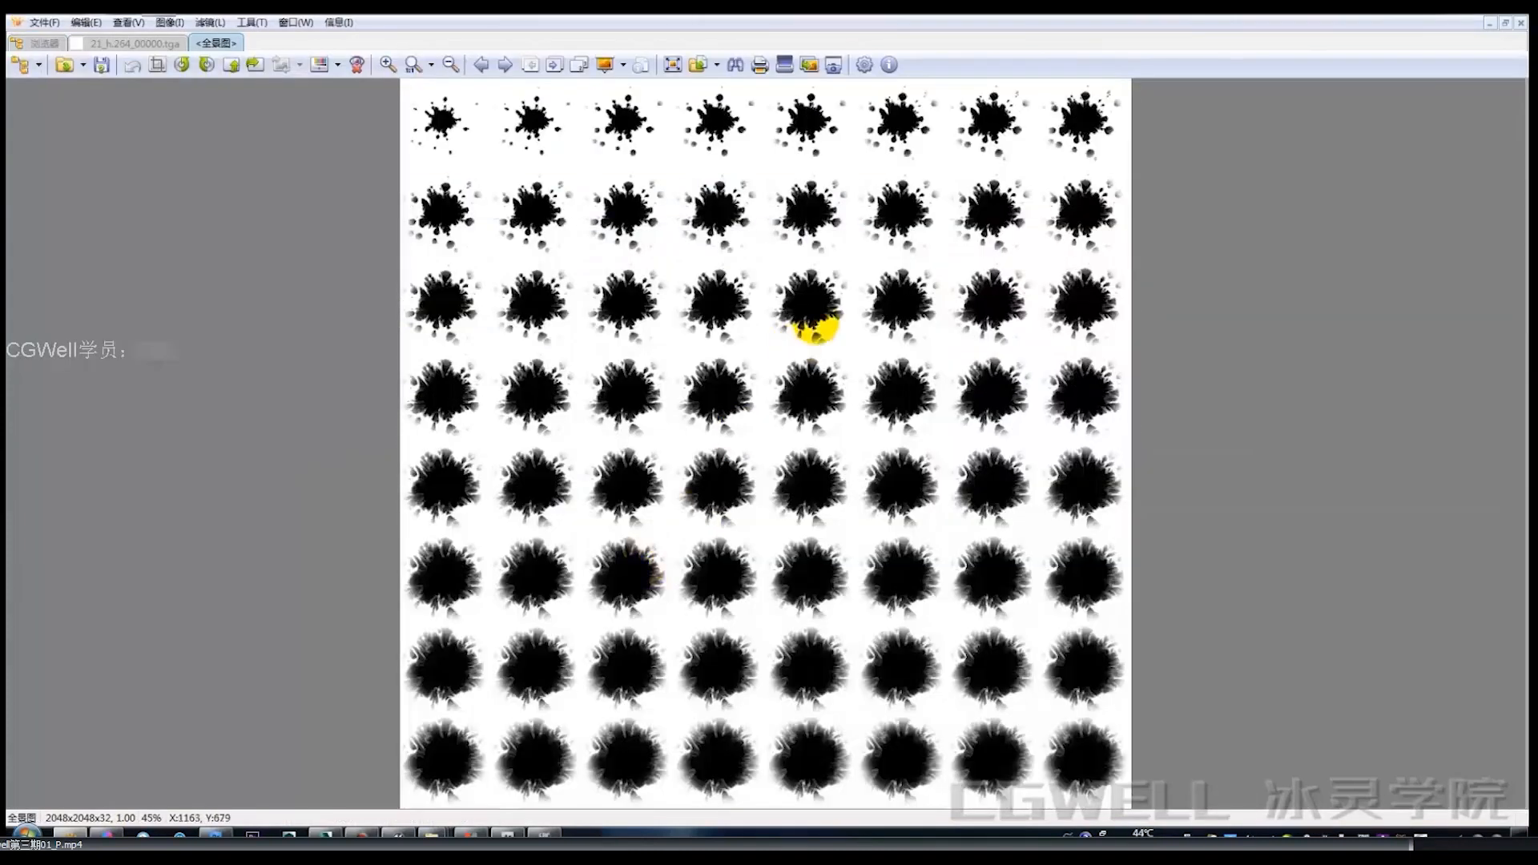
scroll(817, 333, "up", 4)
scroll(825, 333, "down", 5)
scroll(833, 337, "up", 2)
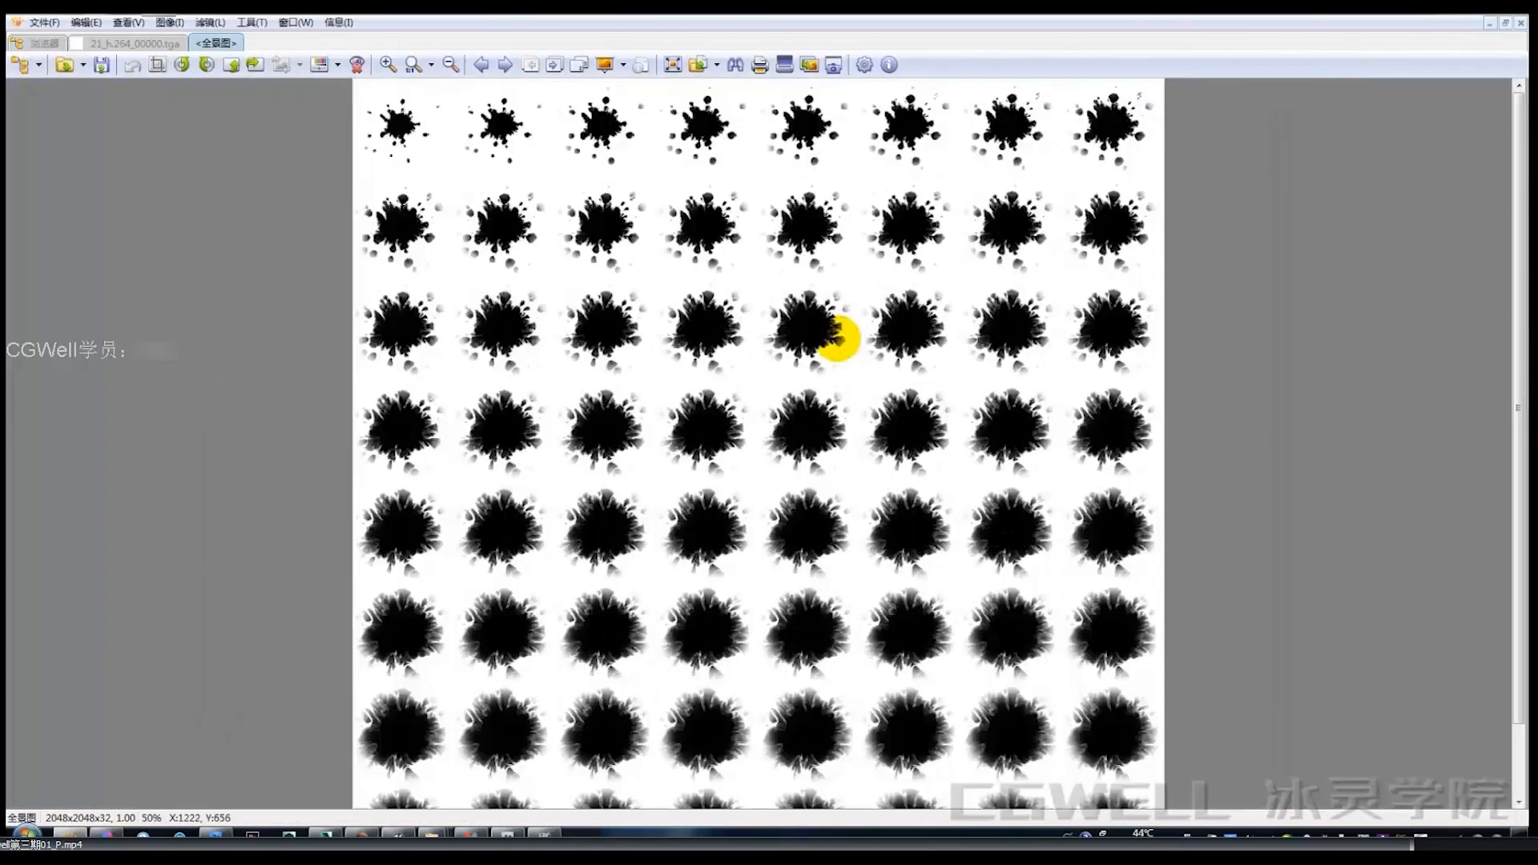
scroll(929, 433, "down", 3)
scroll(927, 422, "up", 1)
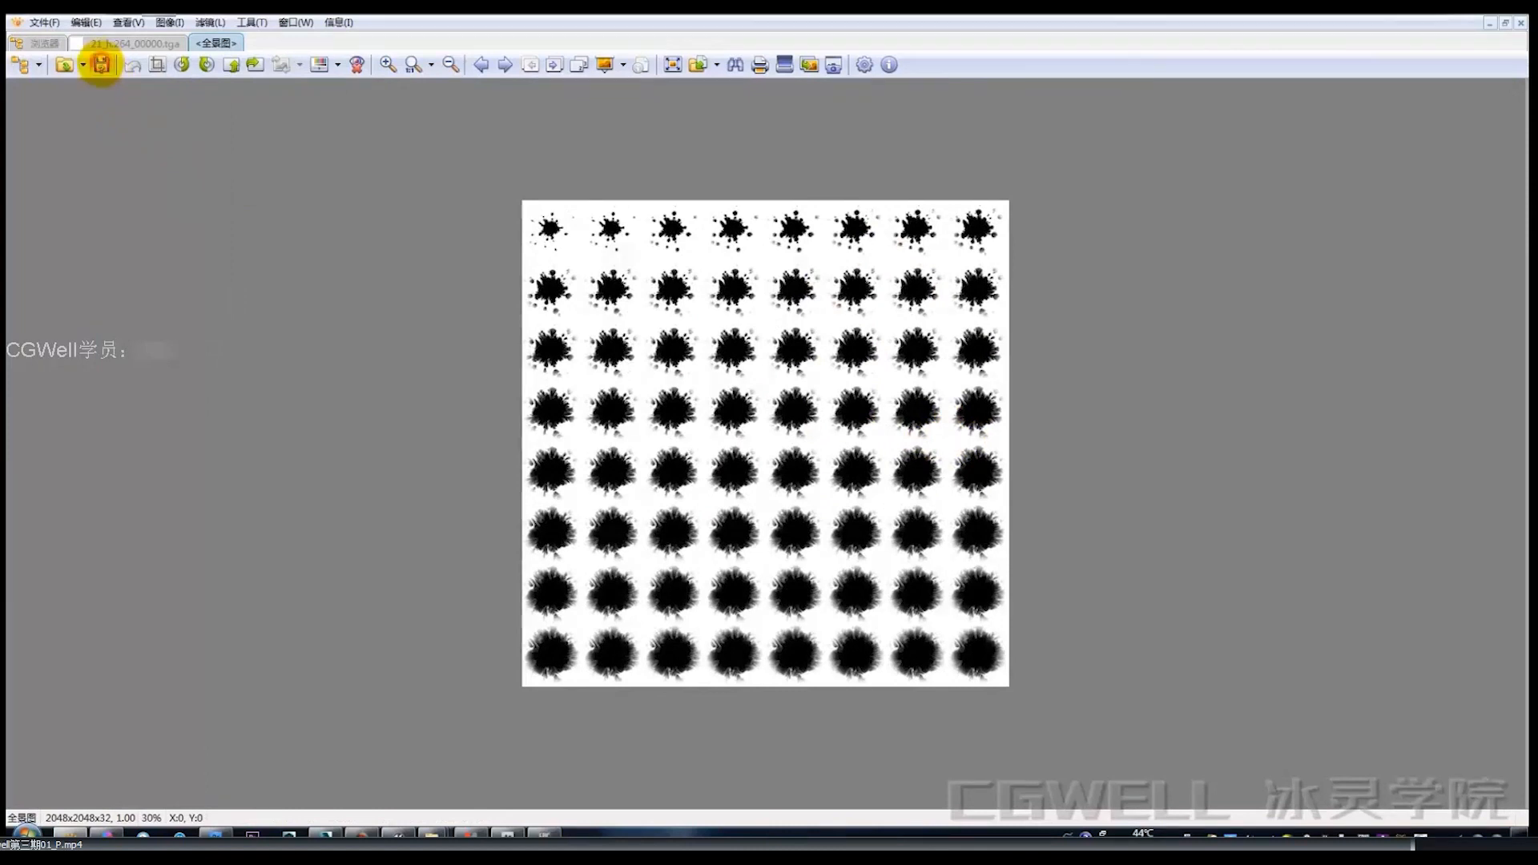
left_click(102, 65)
left_click(239, 346)
left_click(239, 345)
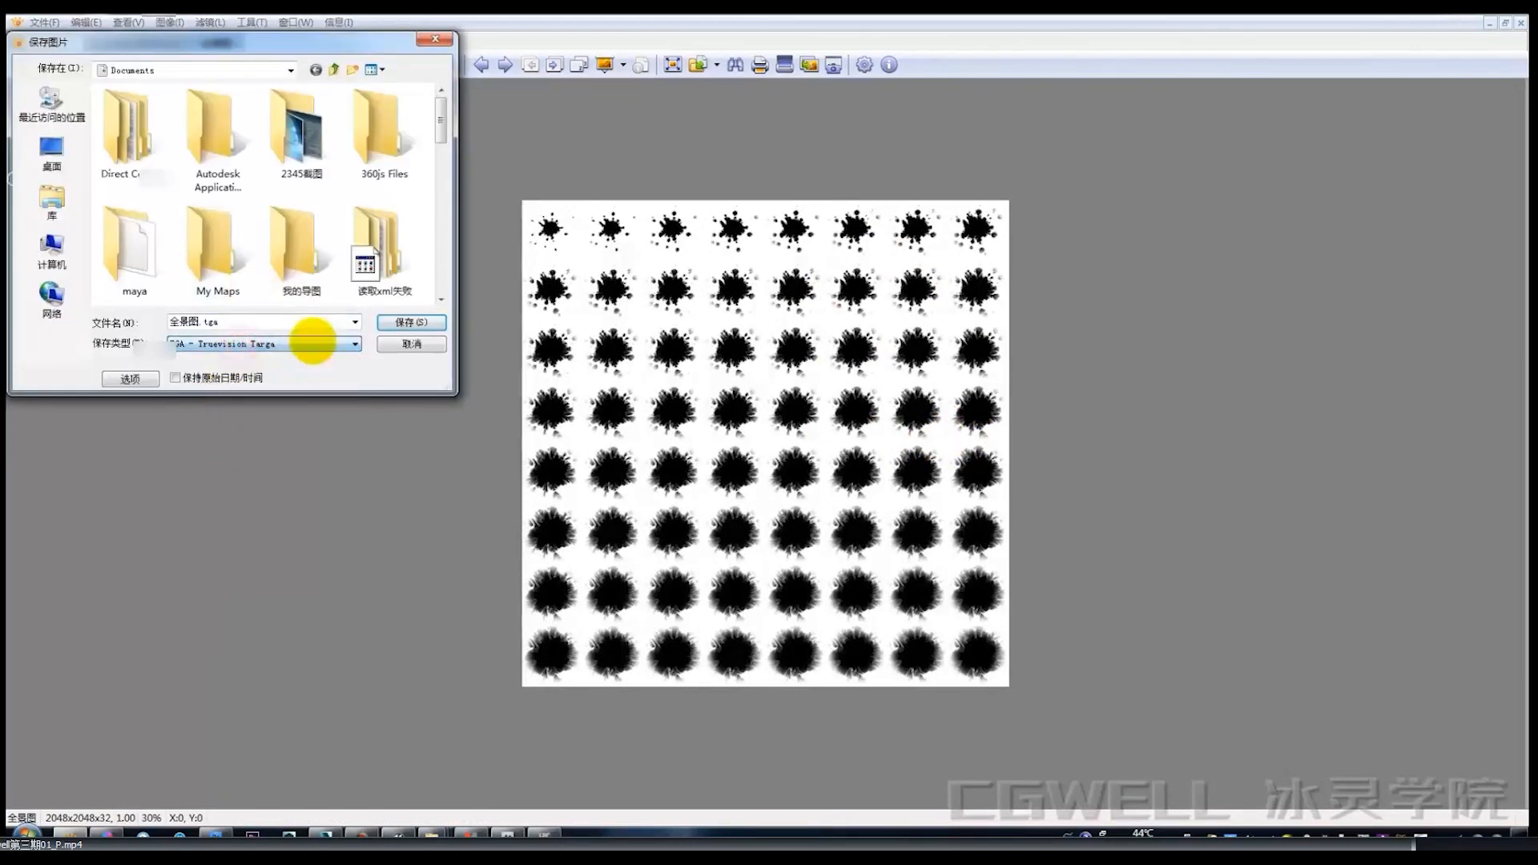
left_click(411, 343)
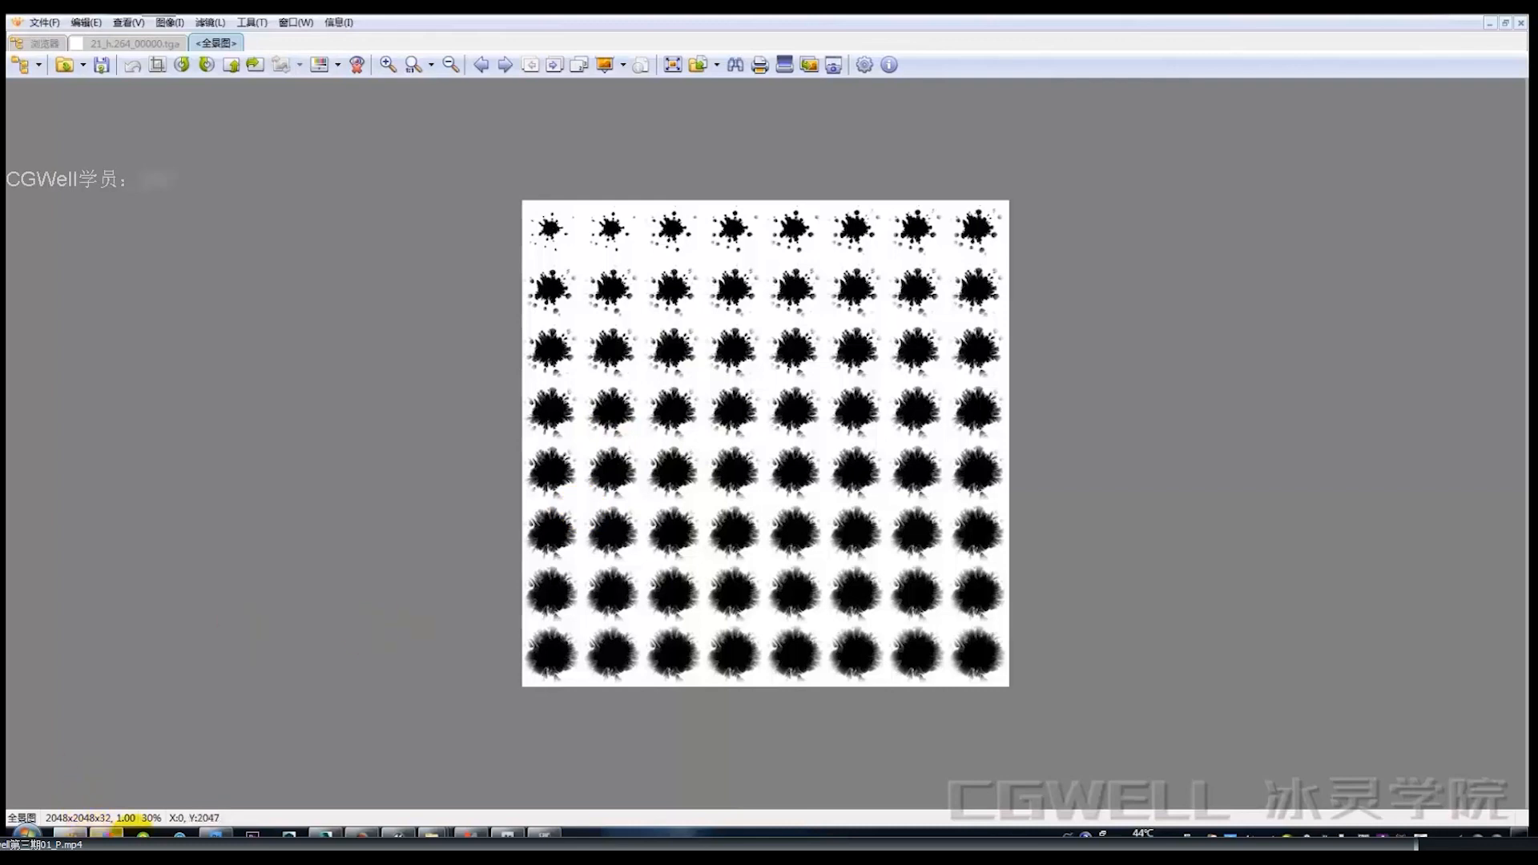
Switch to Photoshop and examine the Ink_014_tex.TGA sheet with its colours inverted, restored to normal, and in its Alpha 1 channel.
left_click(120, 833)
left_click(513, 60)
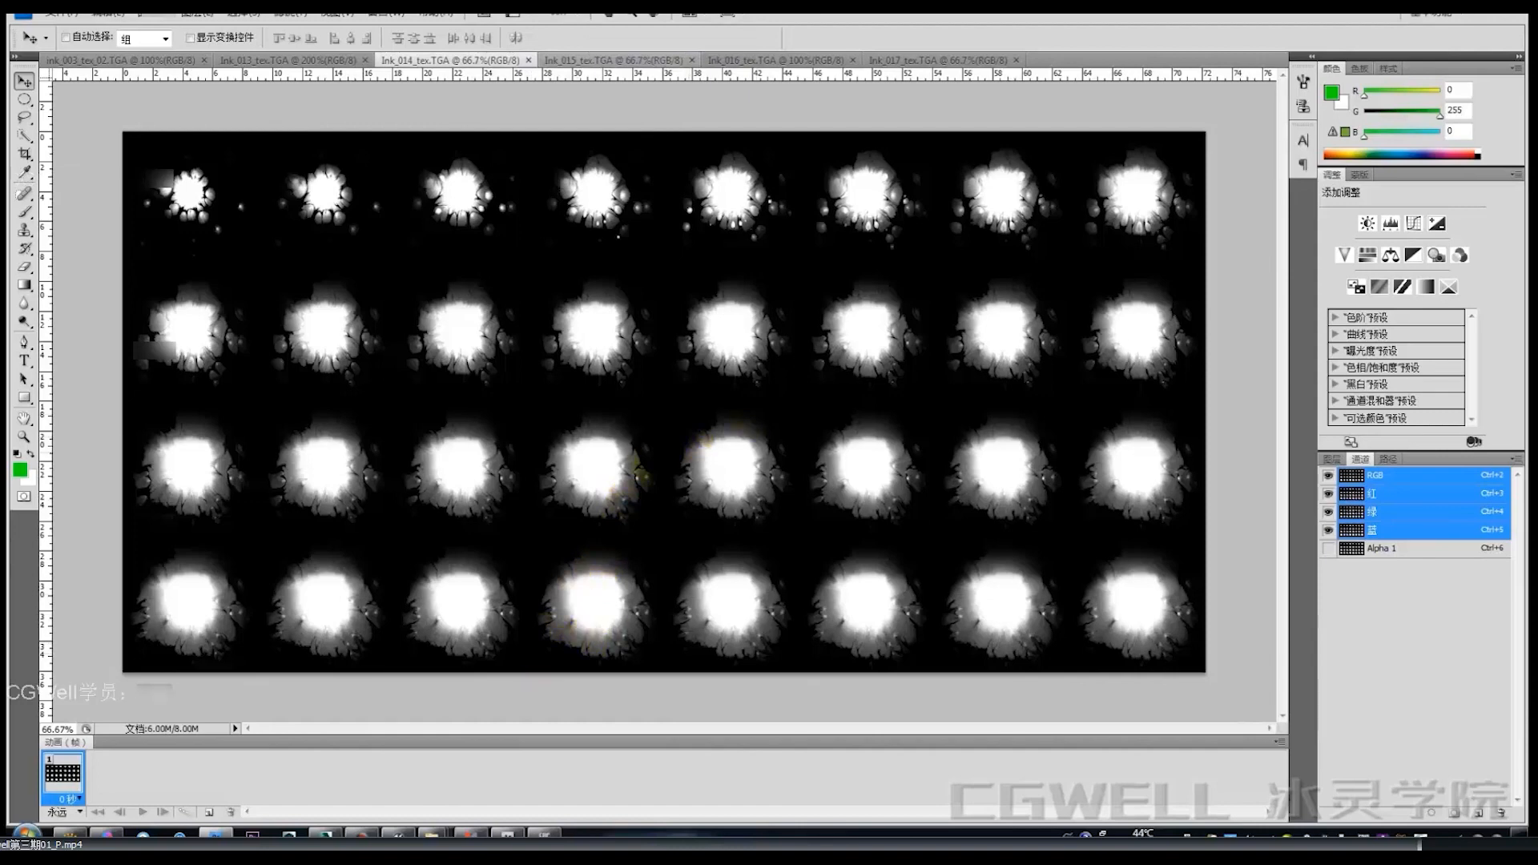
key("ctrl+i")
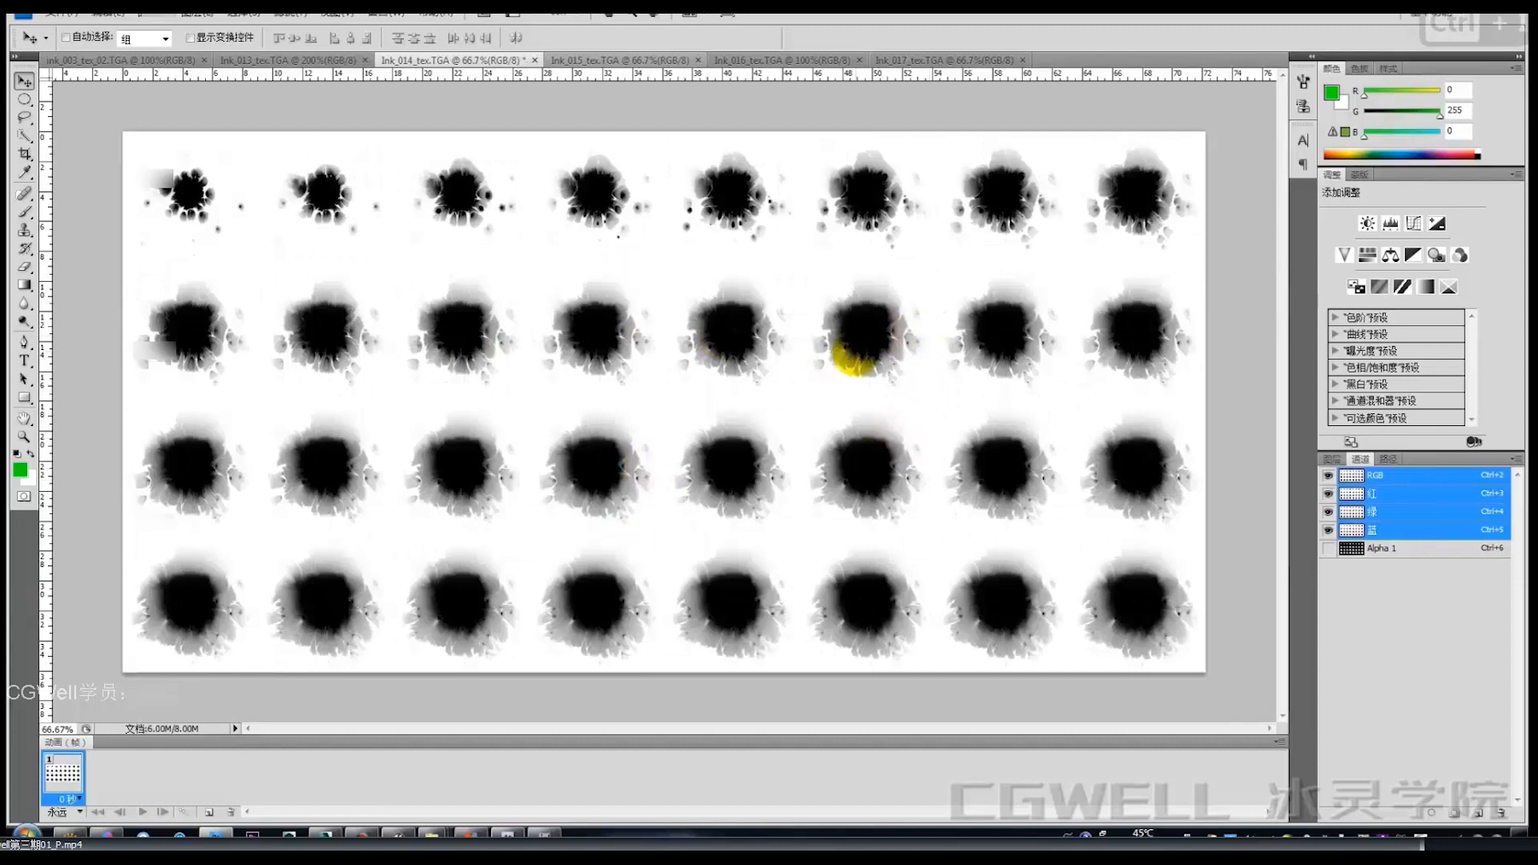
key("ctrl+i")
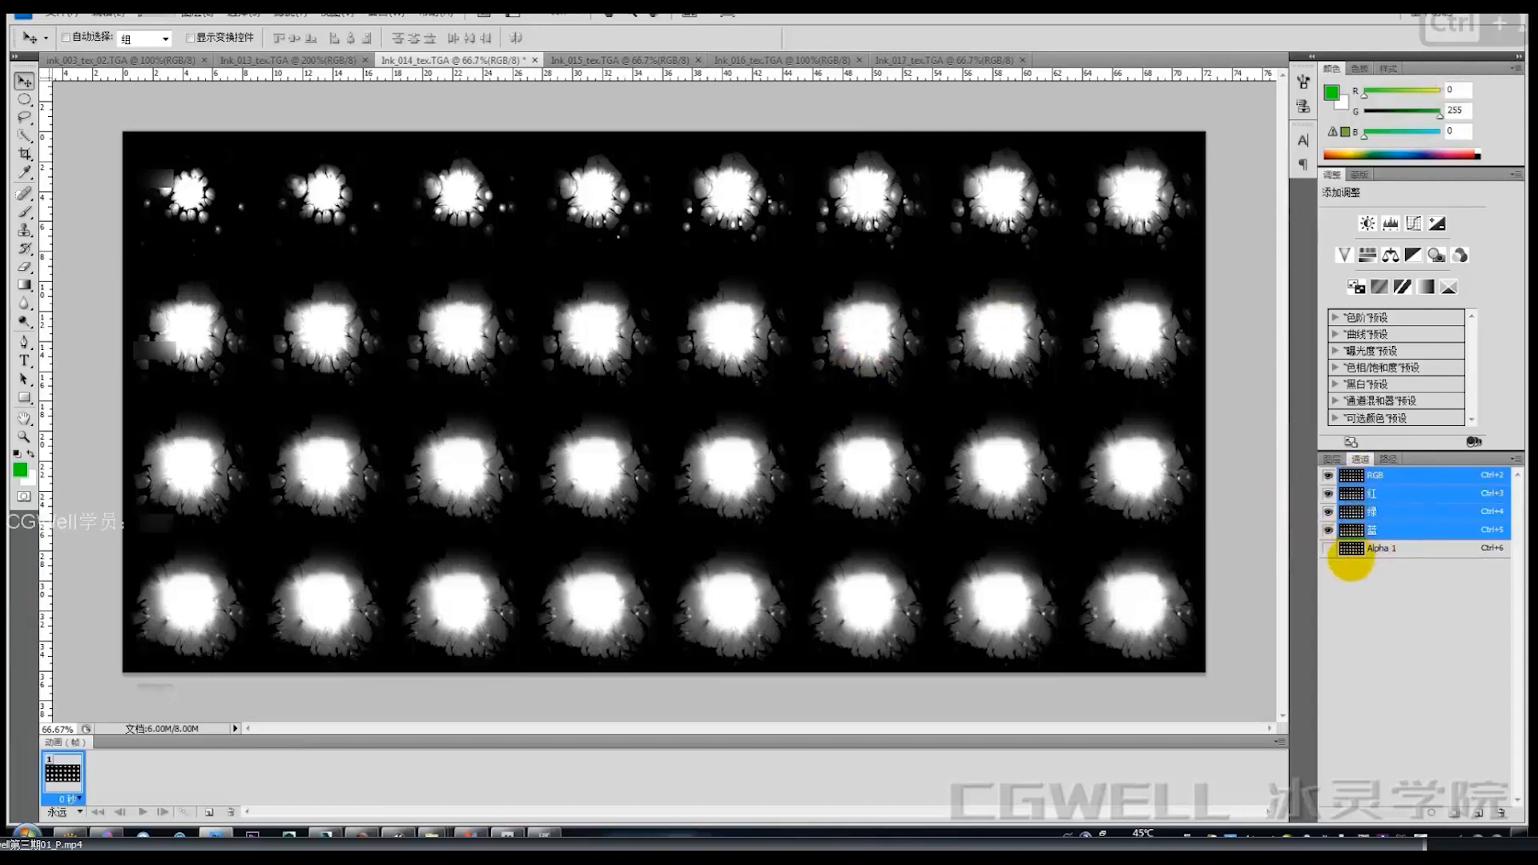
left_click(1373, 549)
left_click(1375, 479)
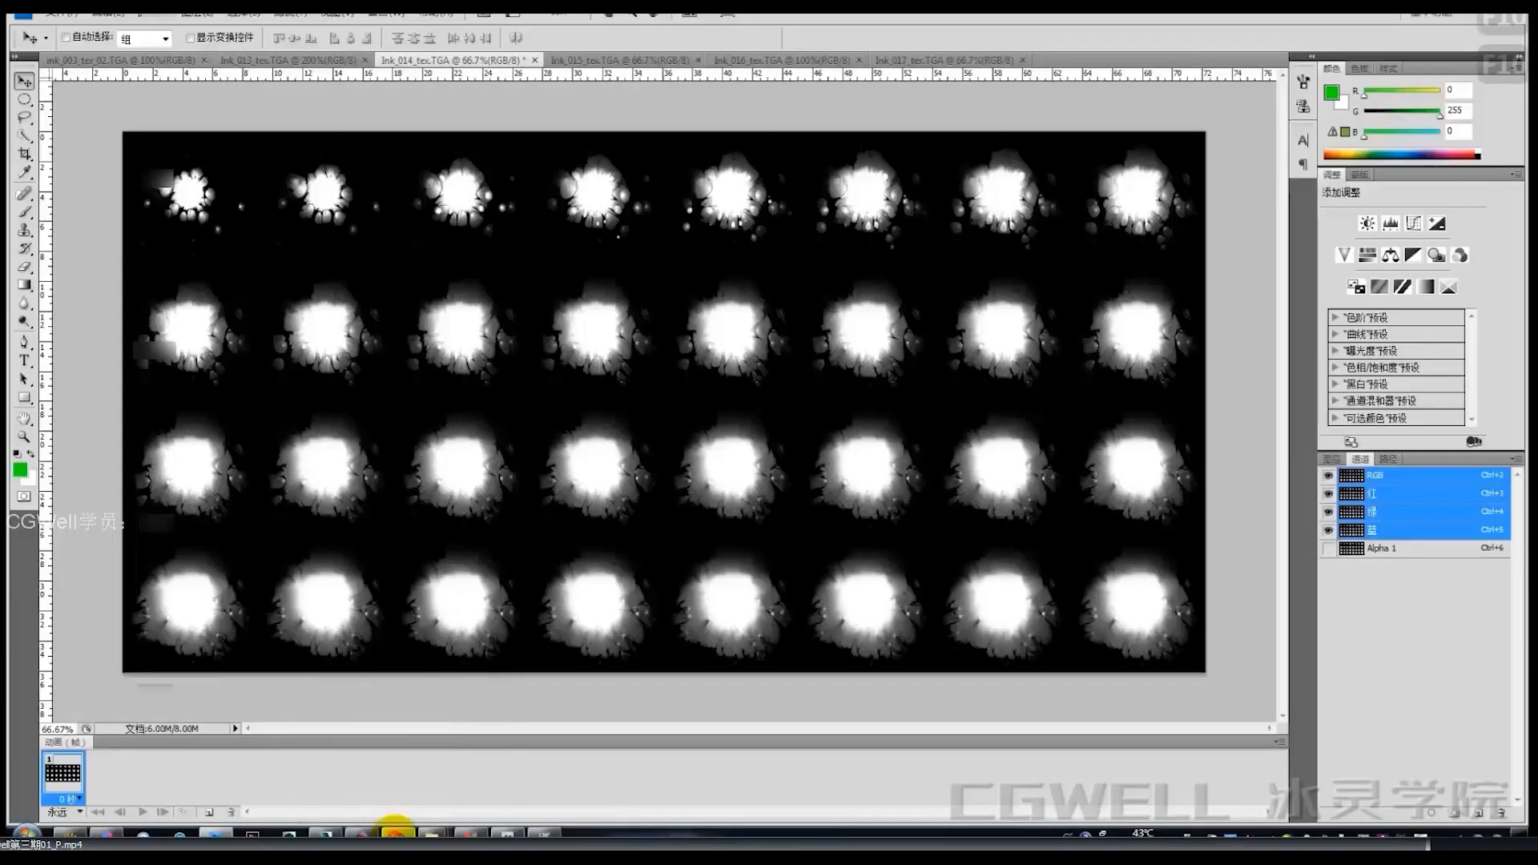
Switch to Unreal Editor, import the changed source file and bring up the 水墨刀光材质 material editor.
left_click(396, 830)
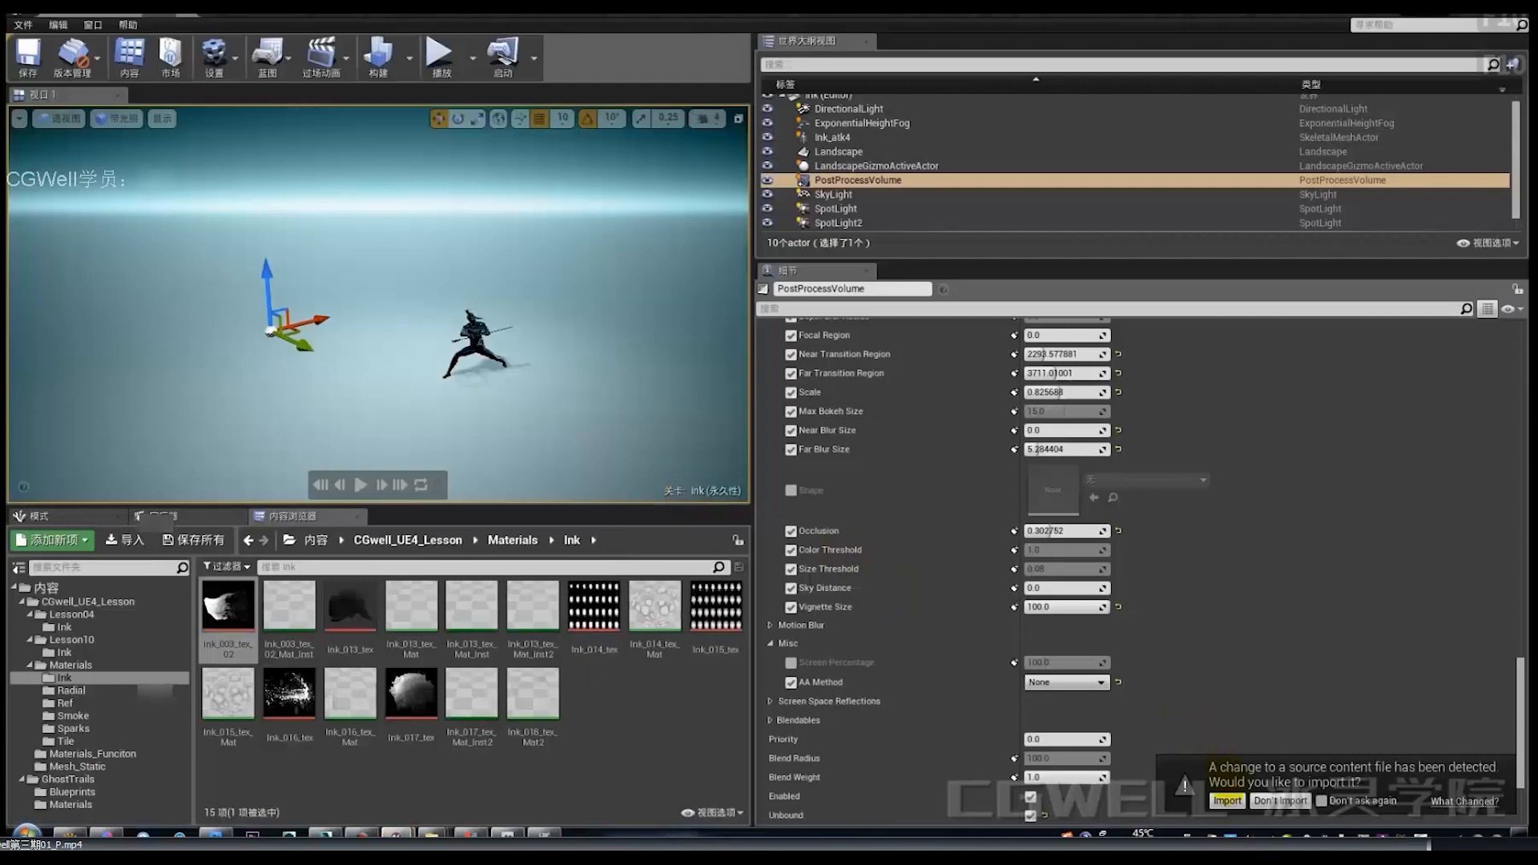
left_click(1227, 800)
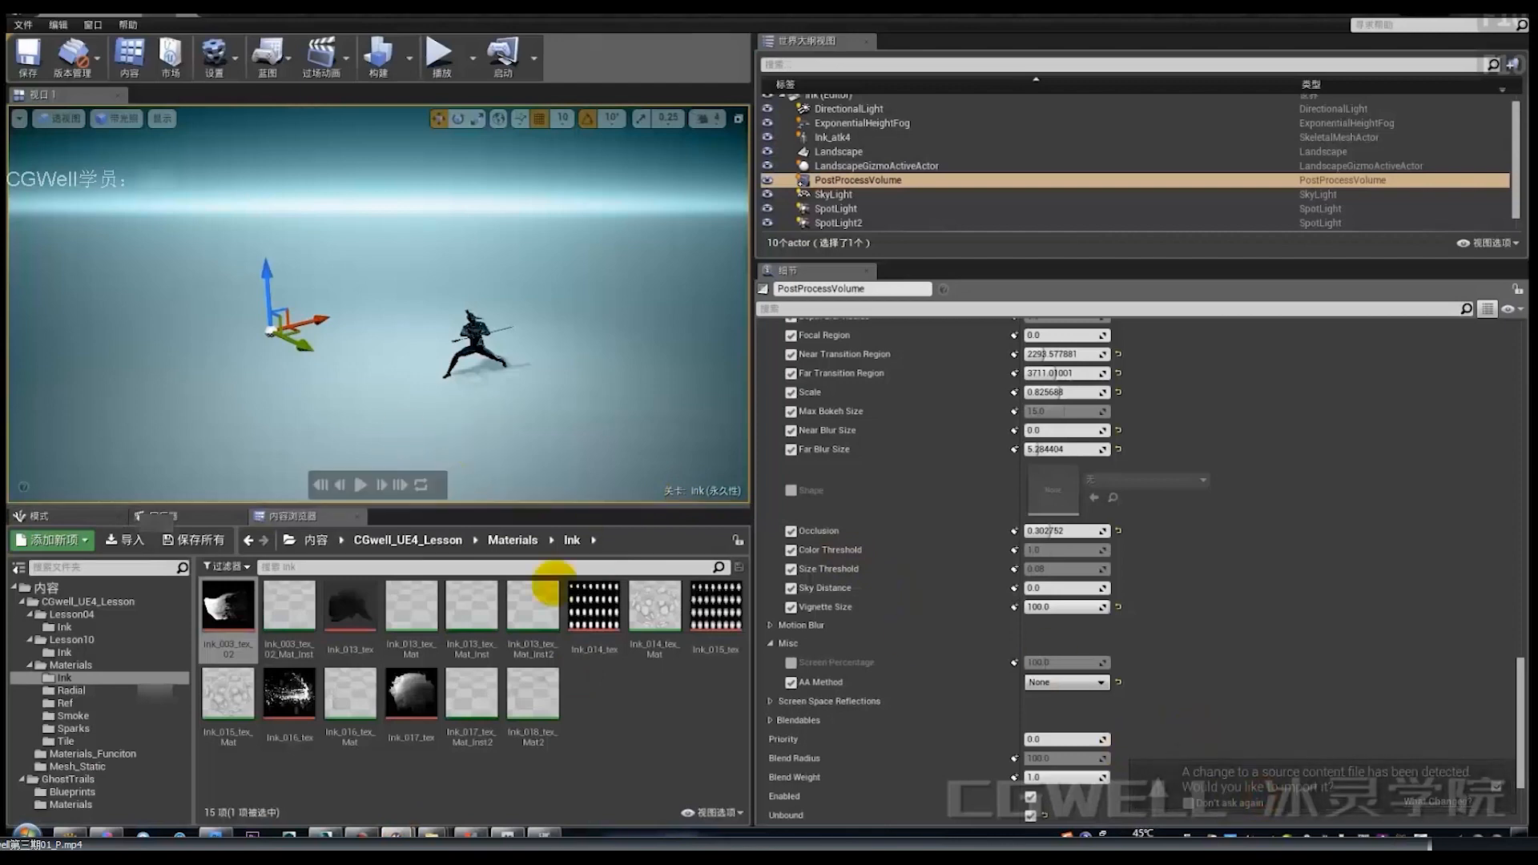
mouse_move(392, 830)
left_click(457, 779)
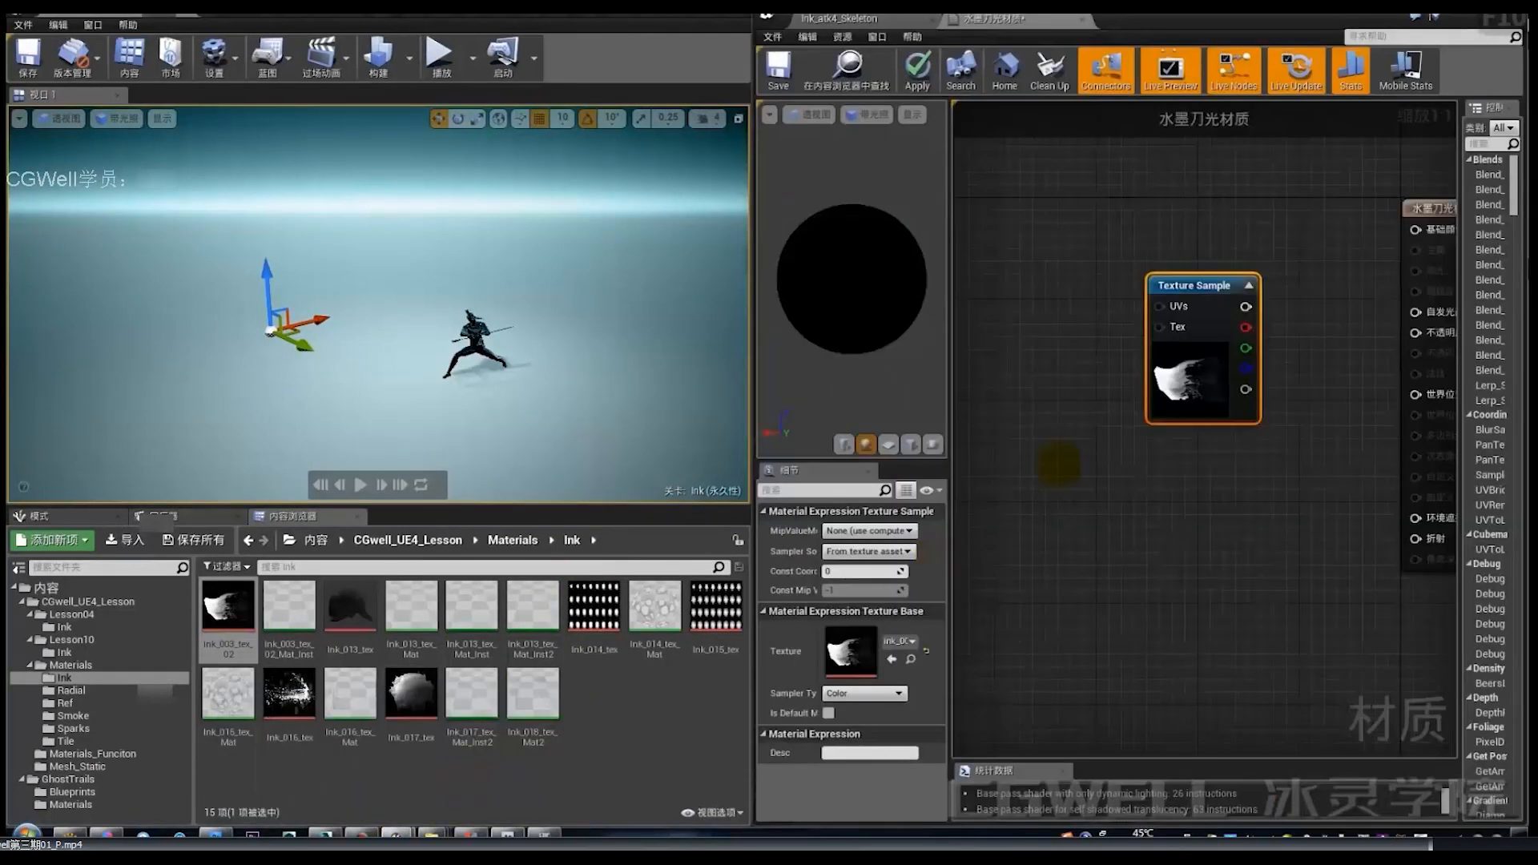
Reposition the ink Texture Sample node in open graph space and convert it to a parameter.
right_click_drag(1127, 488, 1110, 525)
left_click_drag(1187, 439, 1123, 387)
right_click_drag(1199, 484, 1243, 421)
left_click_drag(1169, 309, 1162, 385)
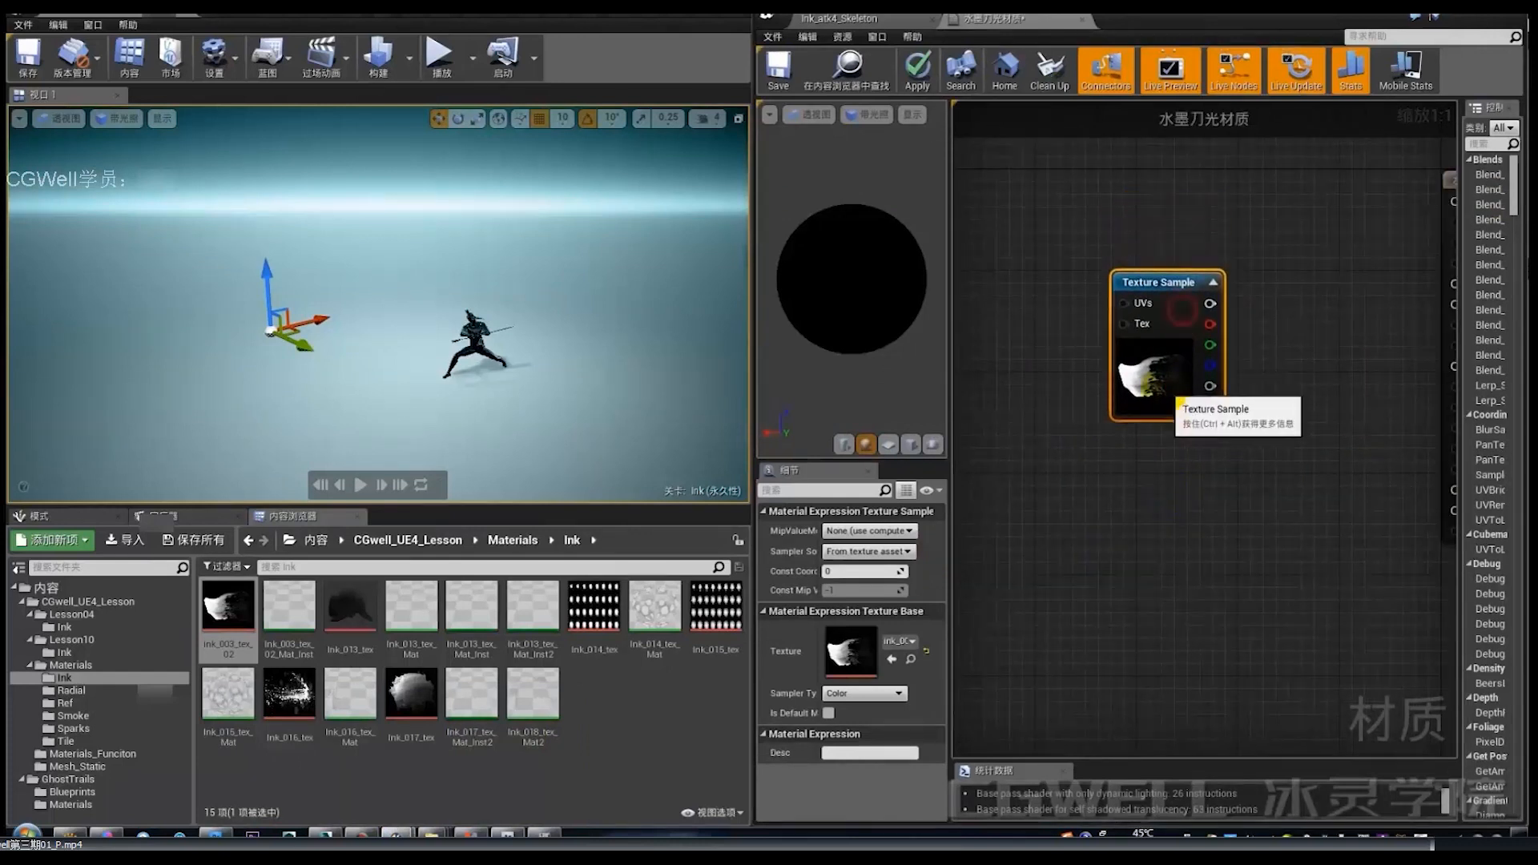
right_click(1152, 376)
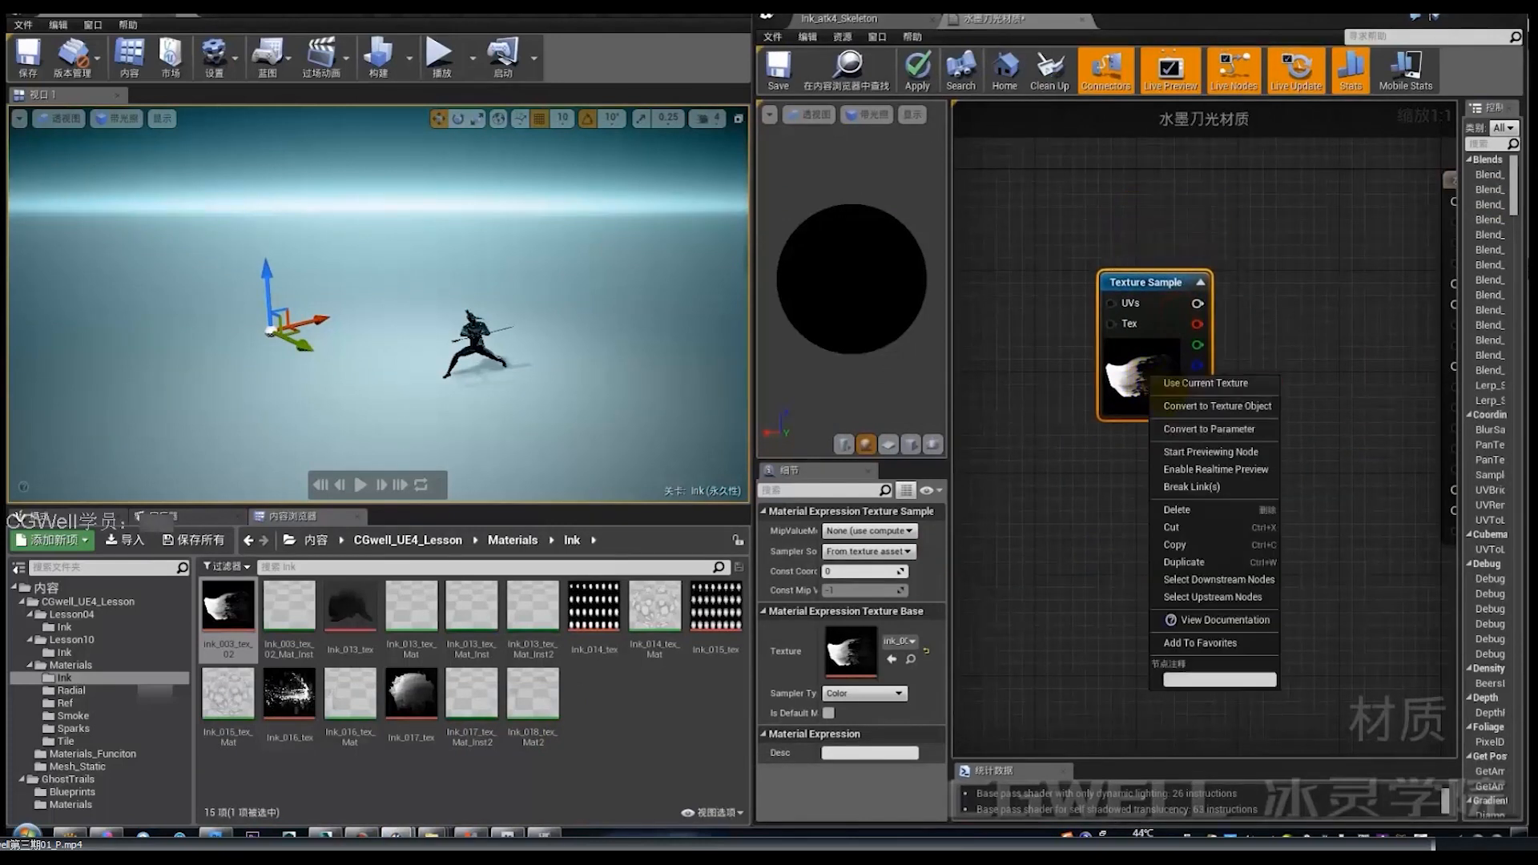
left_click(1201, 428)
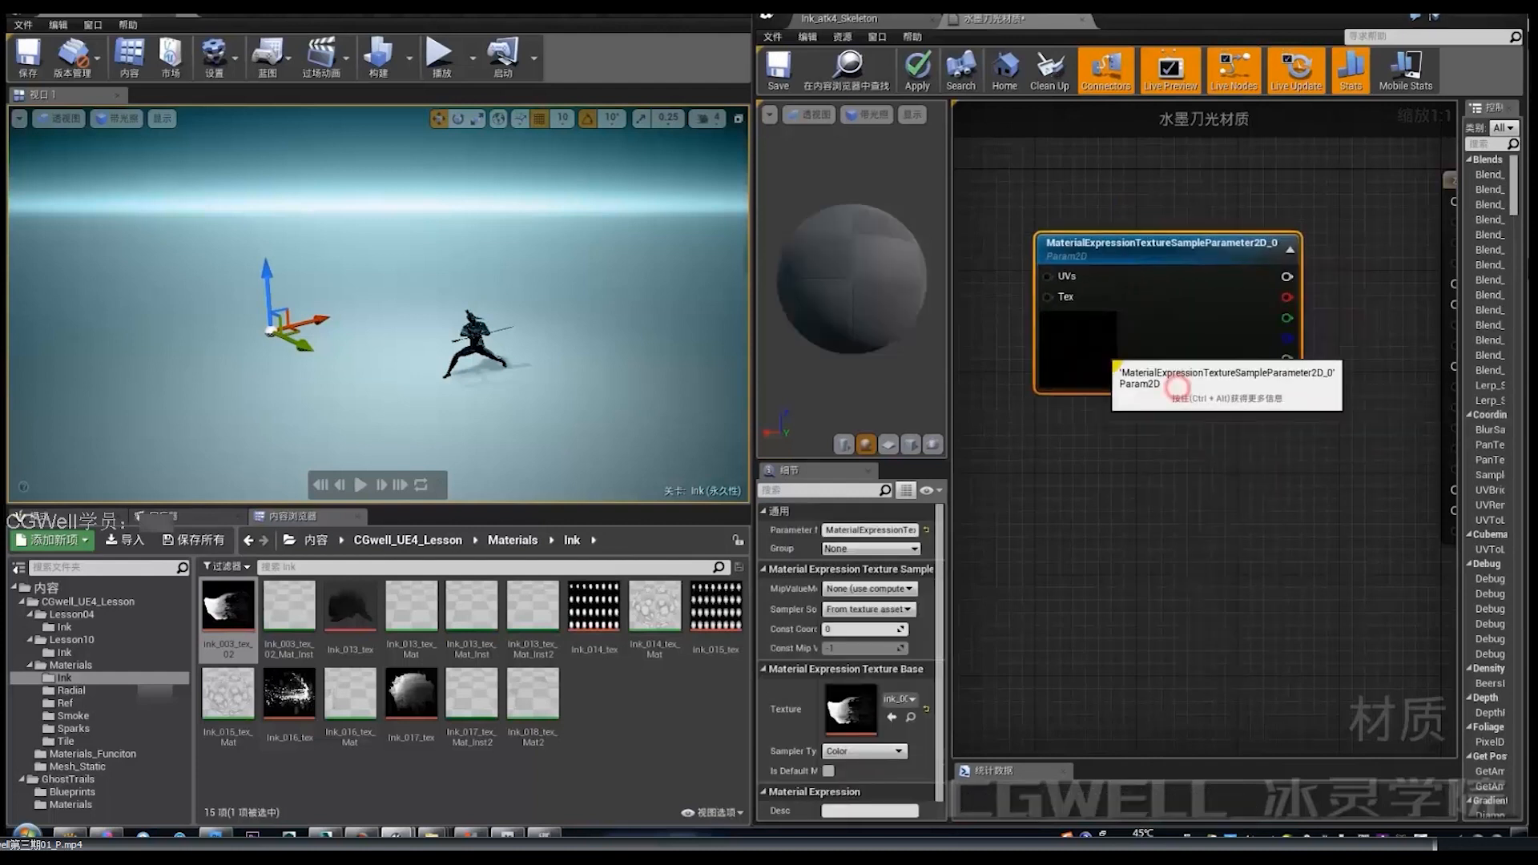
Name the texture sample parameter 水墨贴图.
left_click(878, 530)
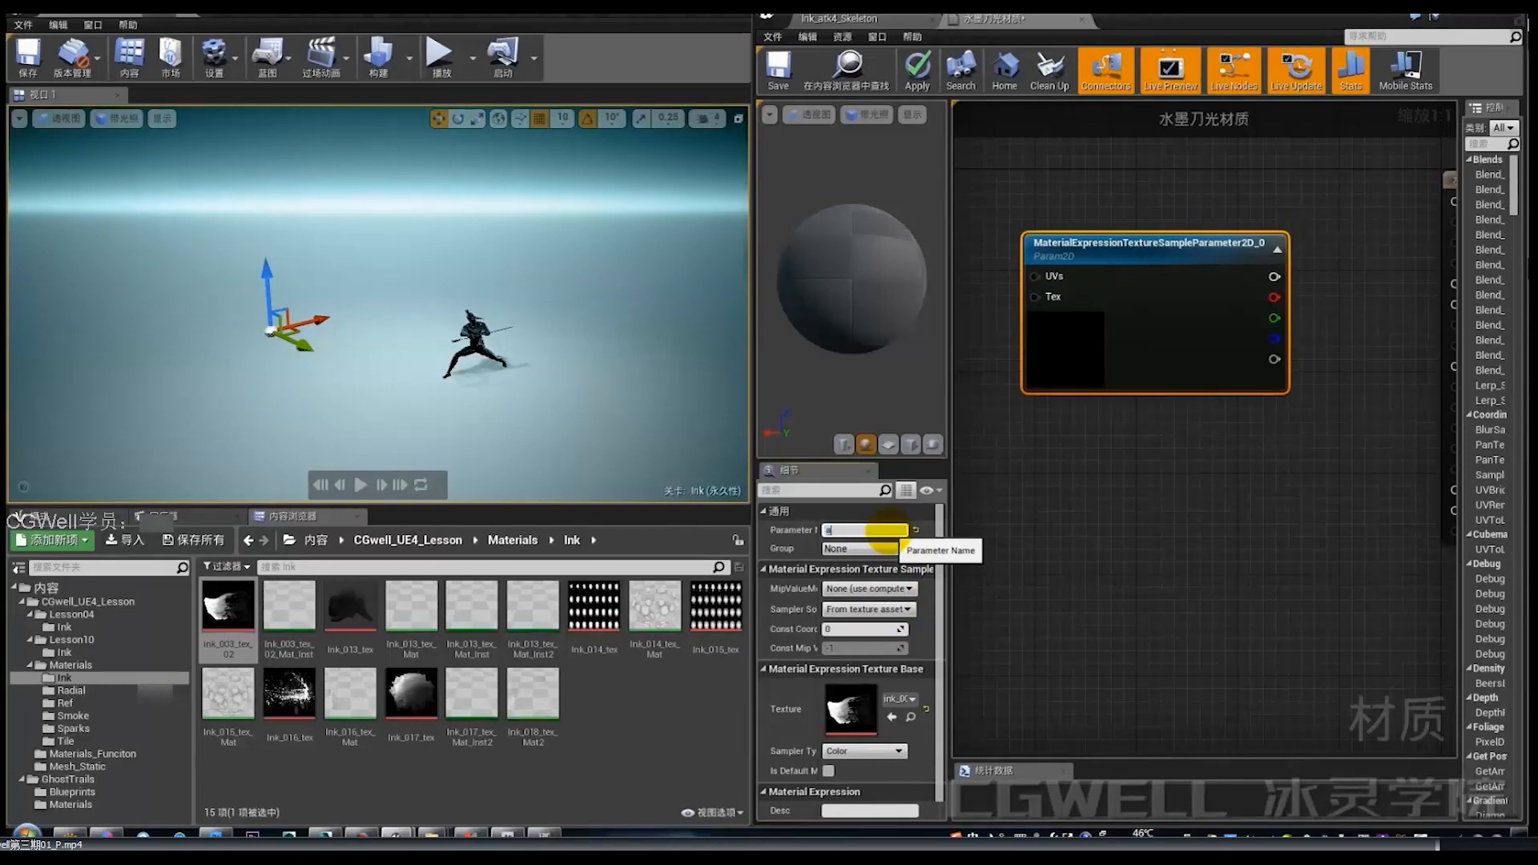
key("BackSpace")
type("s")
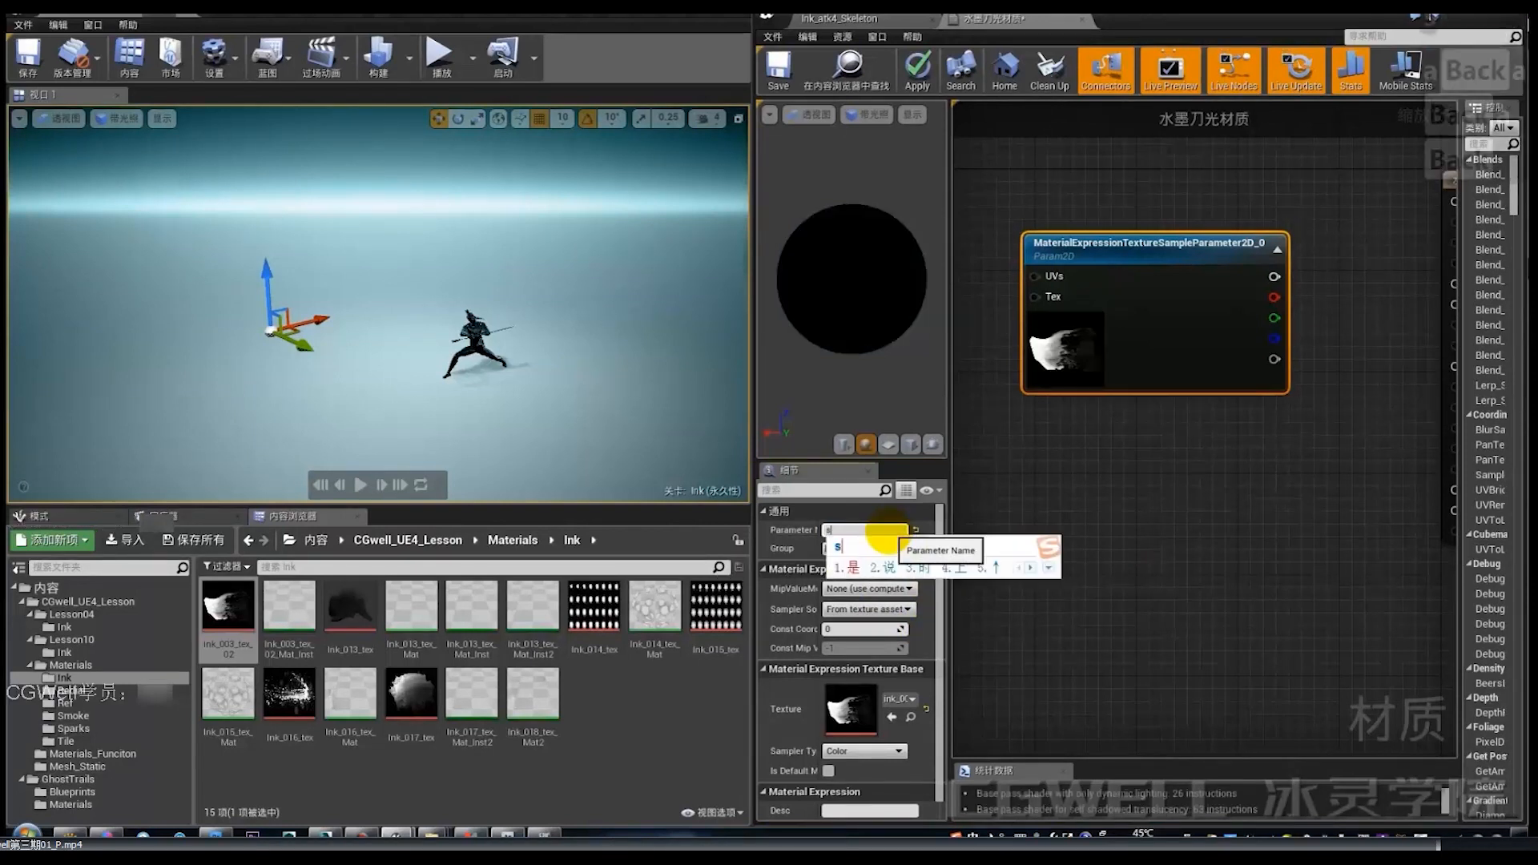
key("BackSpace")
type("sh")
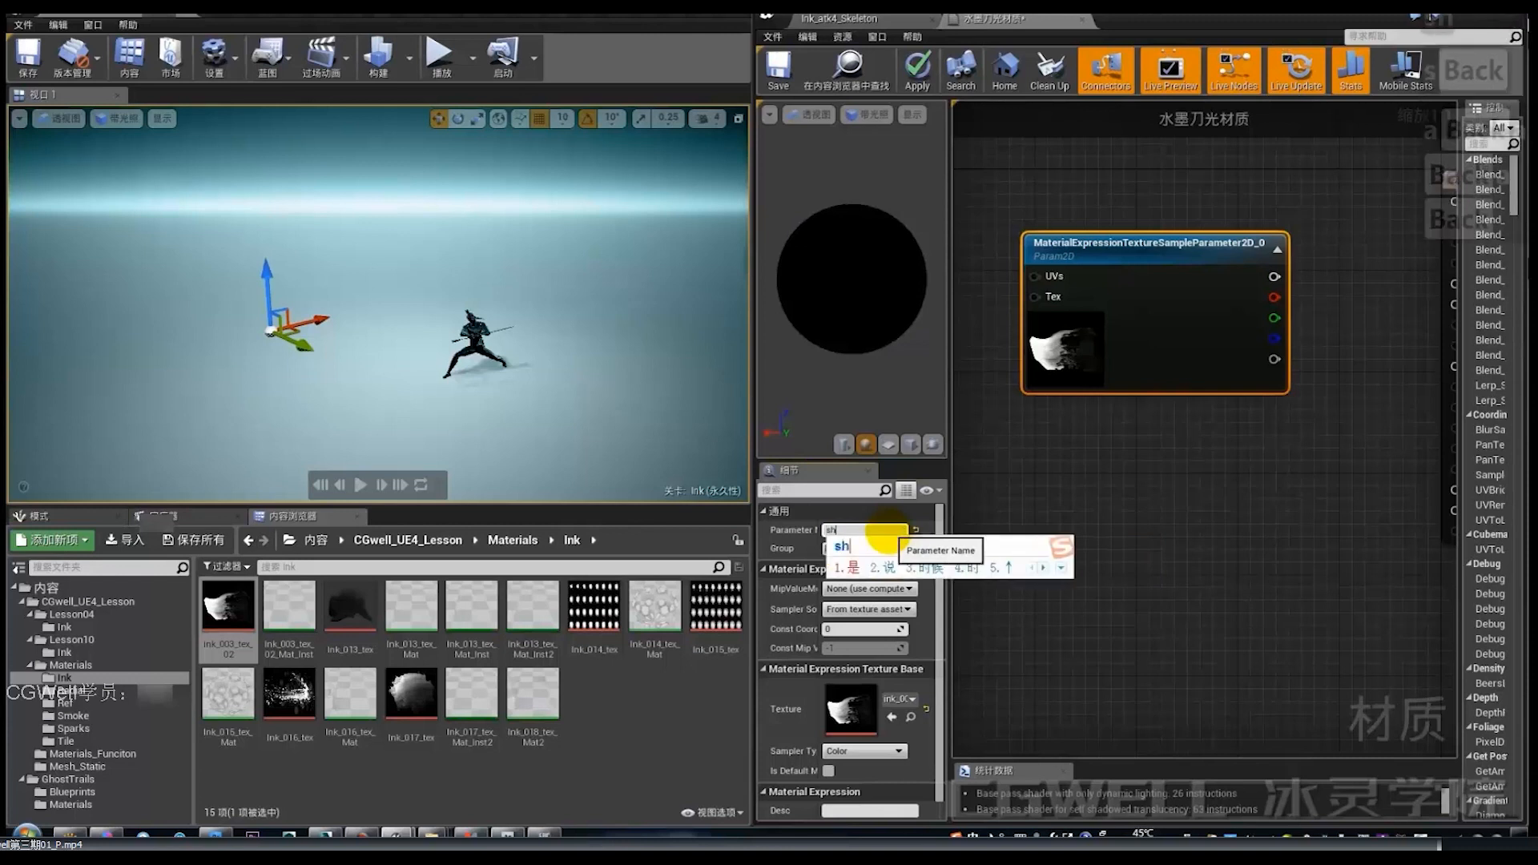
type("水墨贴图")
key("Return")
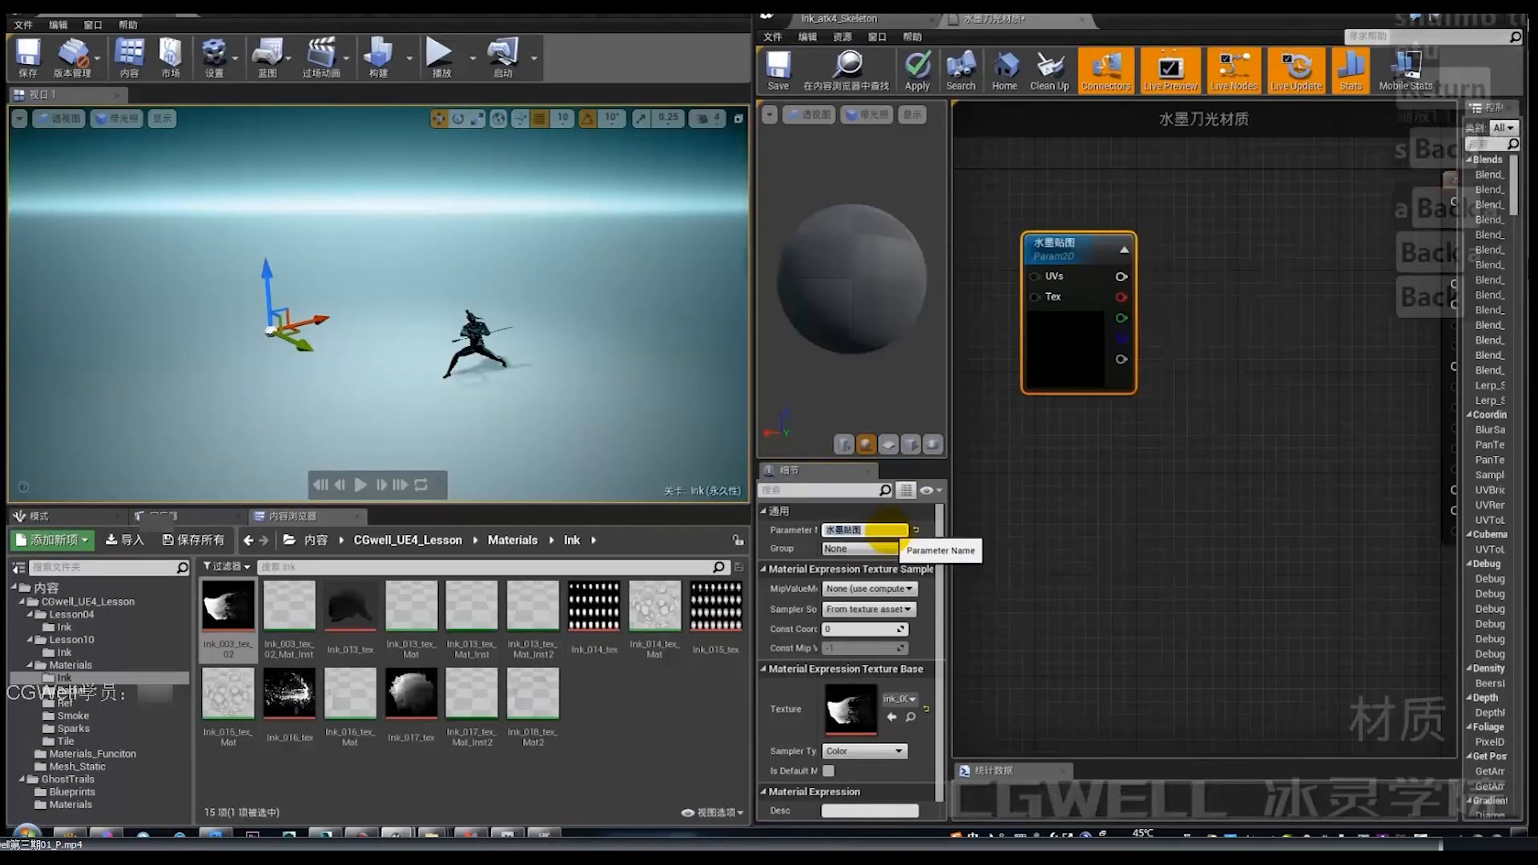
Add a material function node between the 水墨贴图 node and the material output, and assign the ParticleColor function to it.
right_click_drag(1247, 388, 1168, 353)
left_click_drag(1011, 333, 1006, 353)
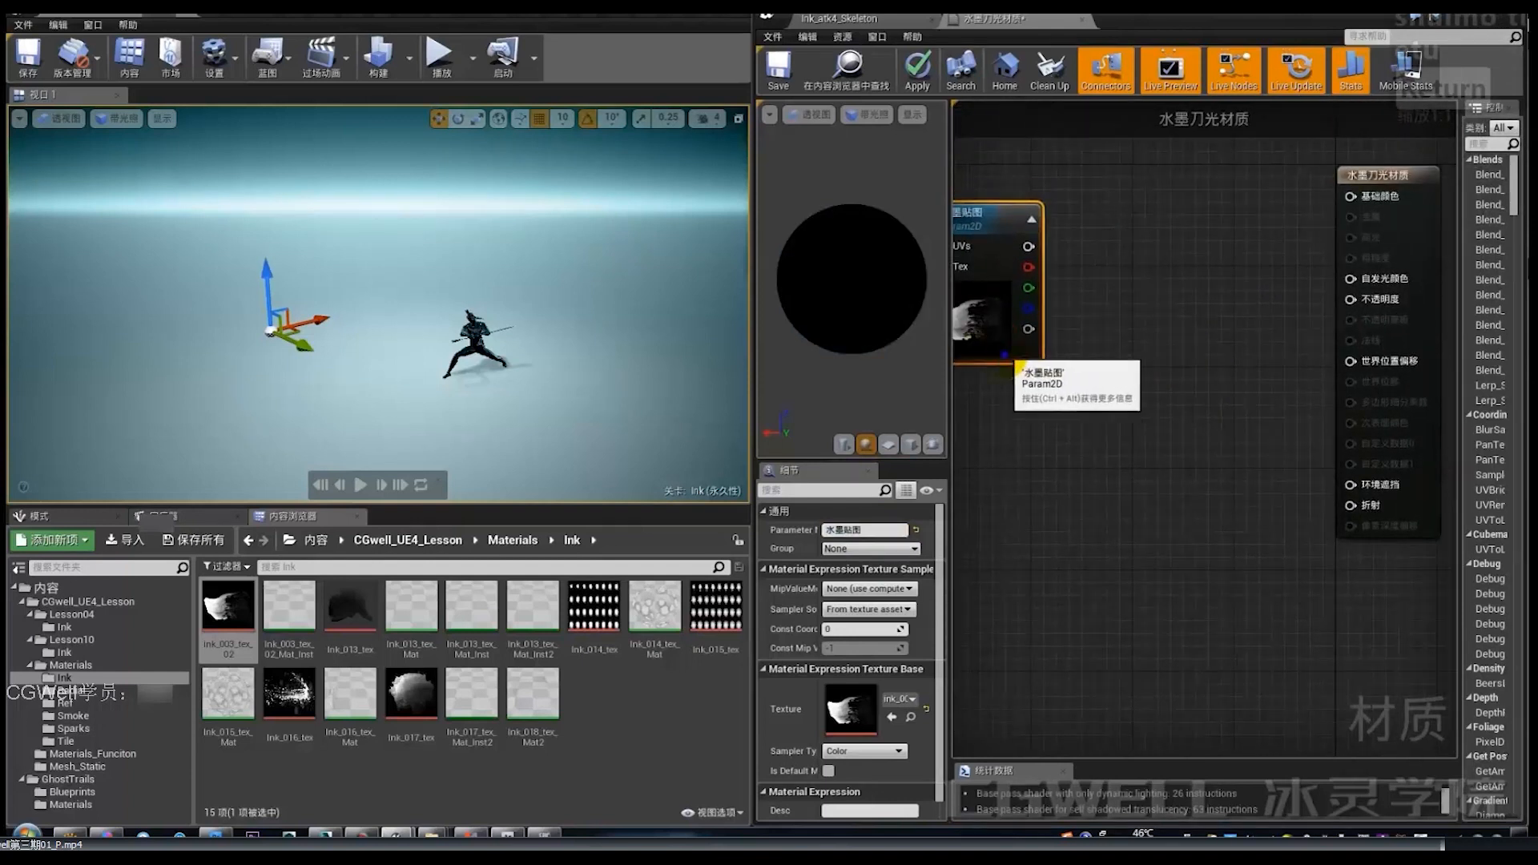
right_click_drag(1006, 355, 1188, 409)
left_click_drag(1167, 381, 1078, 381)
right_click_drag(1274, 354, 1141, 368)
key("f")
left_click(1141, 363)
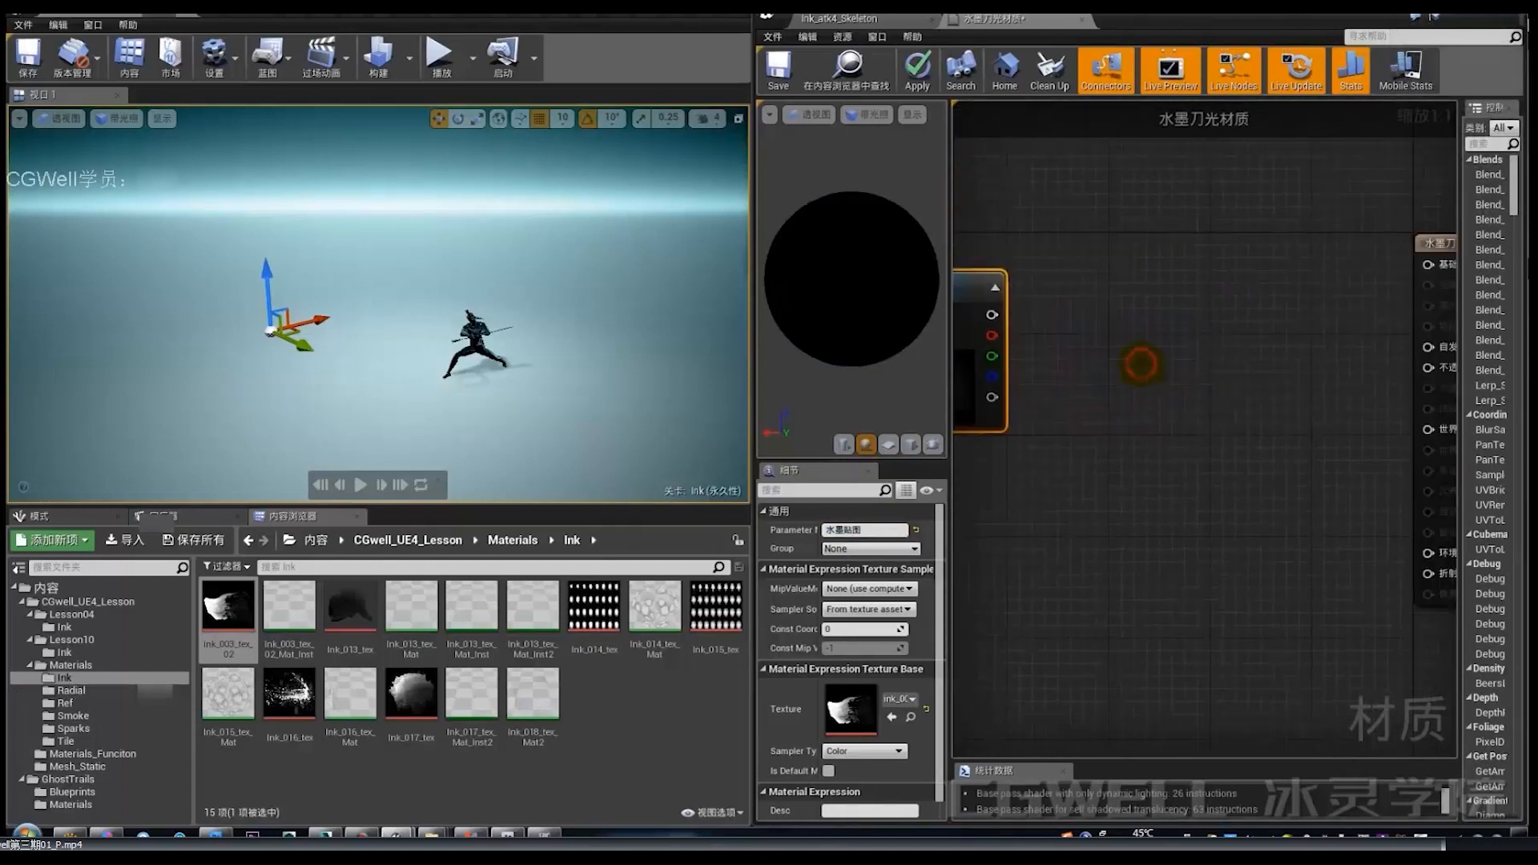
left_click_drag(1205, 375, 1224, 346)
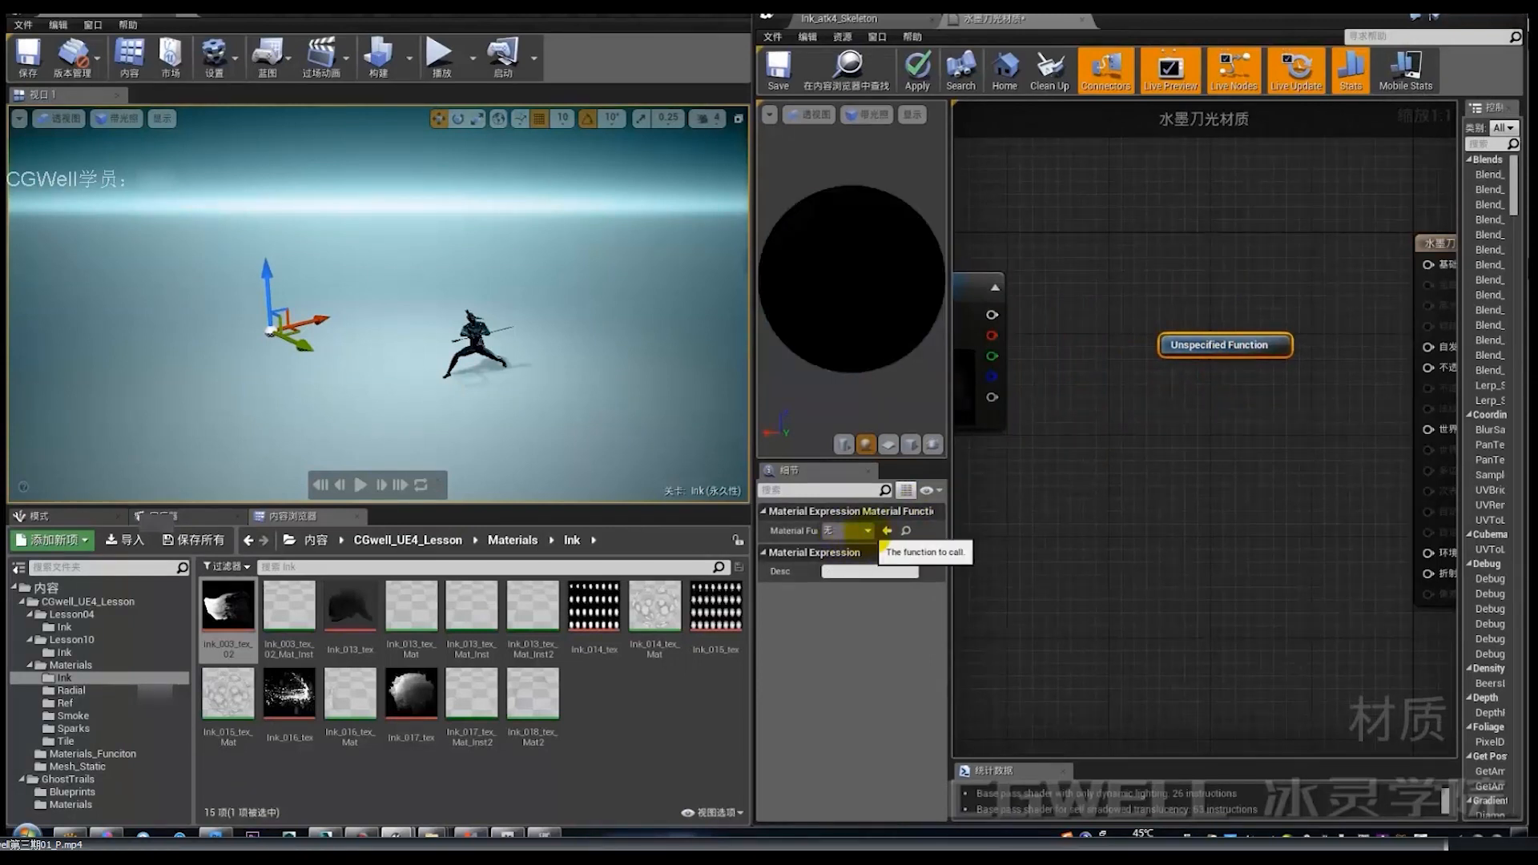
left_click(868, 531)
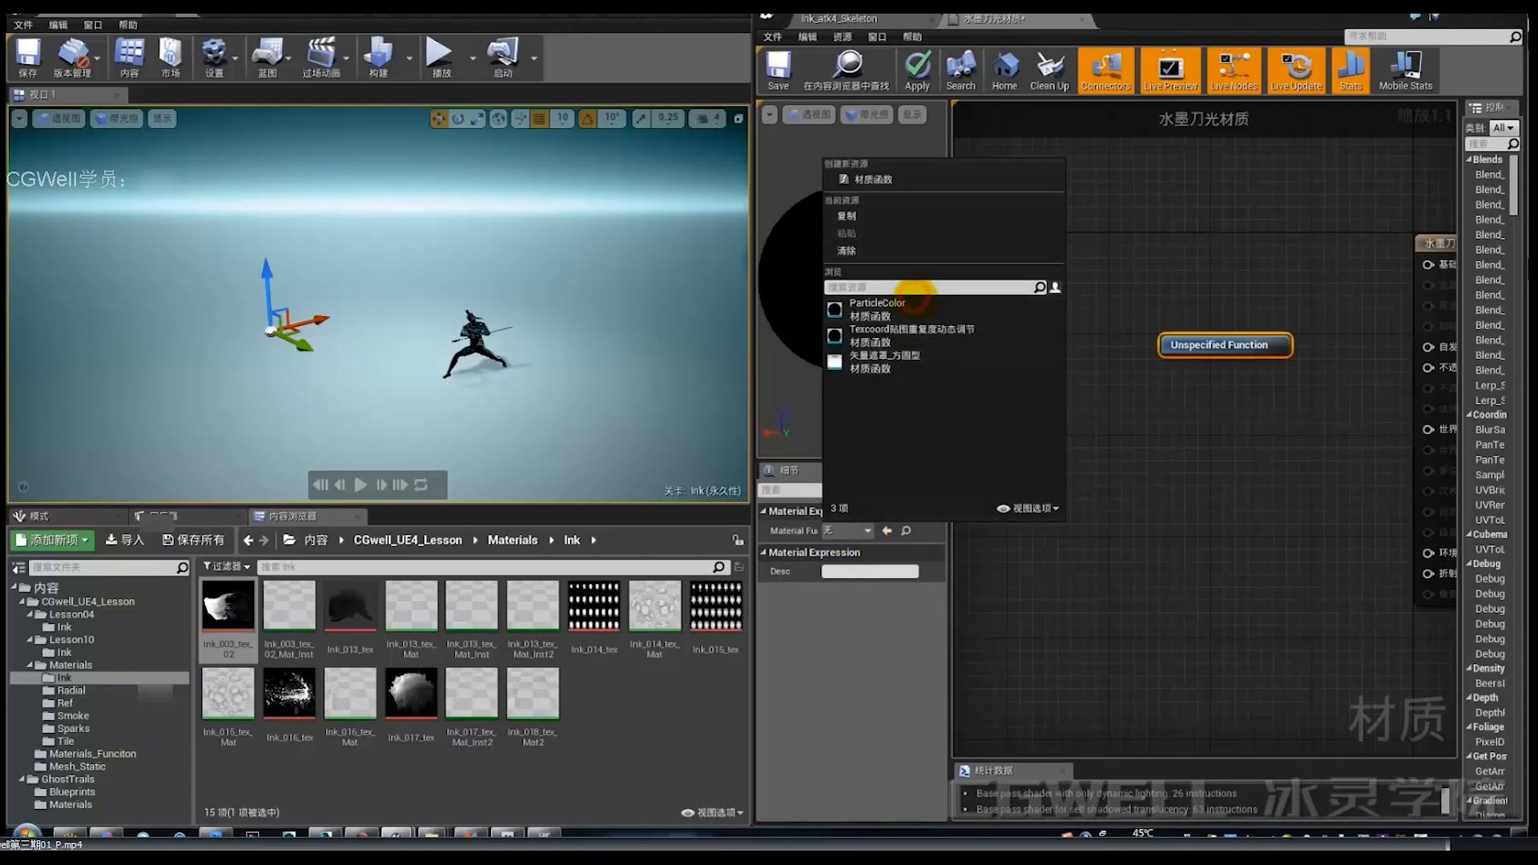
right_click_drag(1148, 377, 1181, 378)
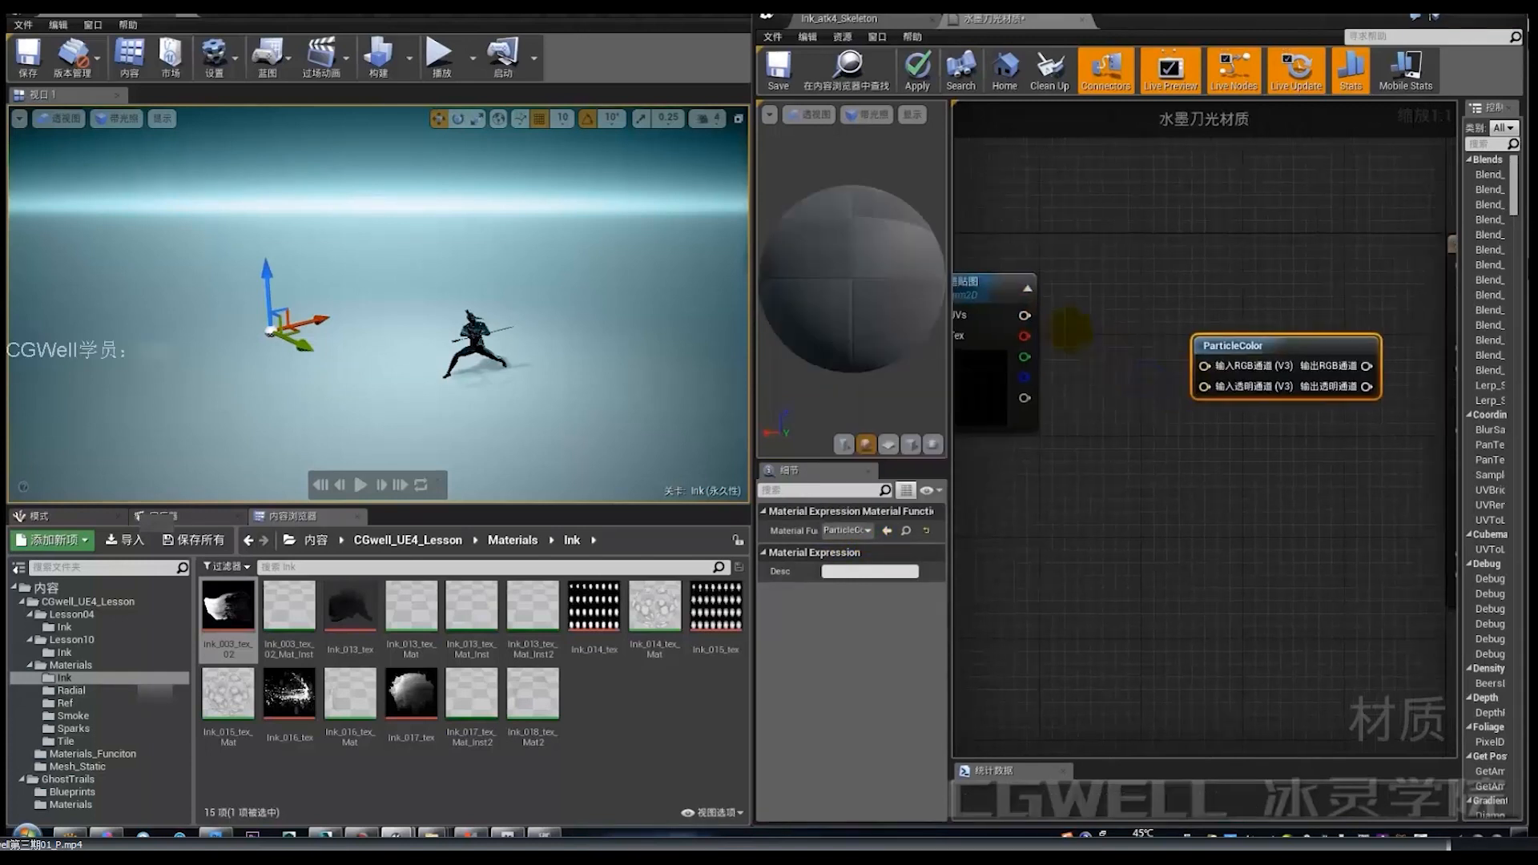
Connect the 水墨贴图 colour output through ParticleColor's RGB channel to the material's emissive colour (自发光颜色).
left_click_drag(1023, 314, 1221, 389)
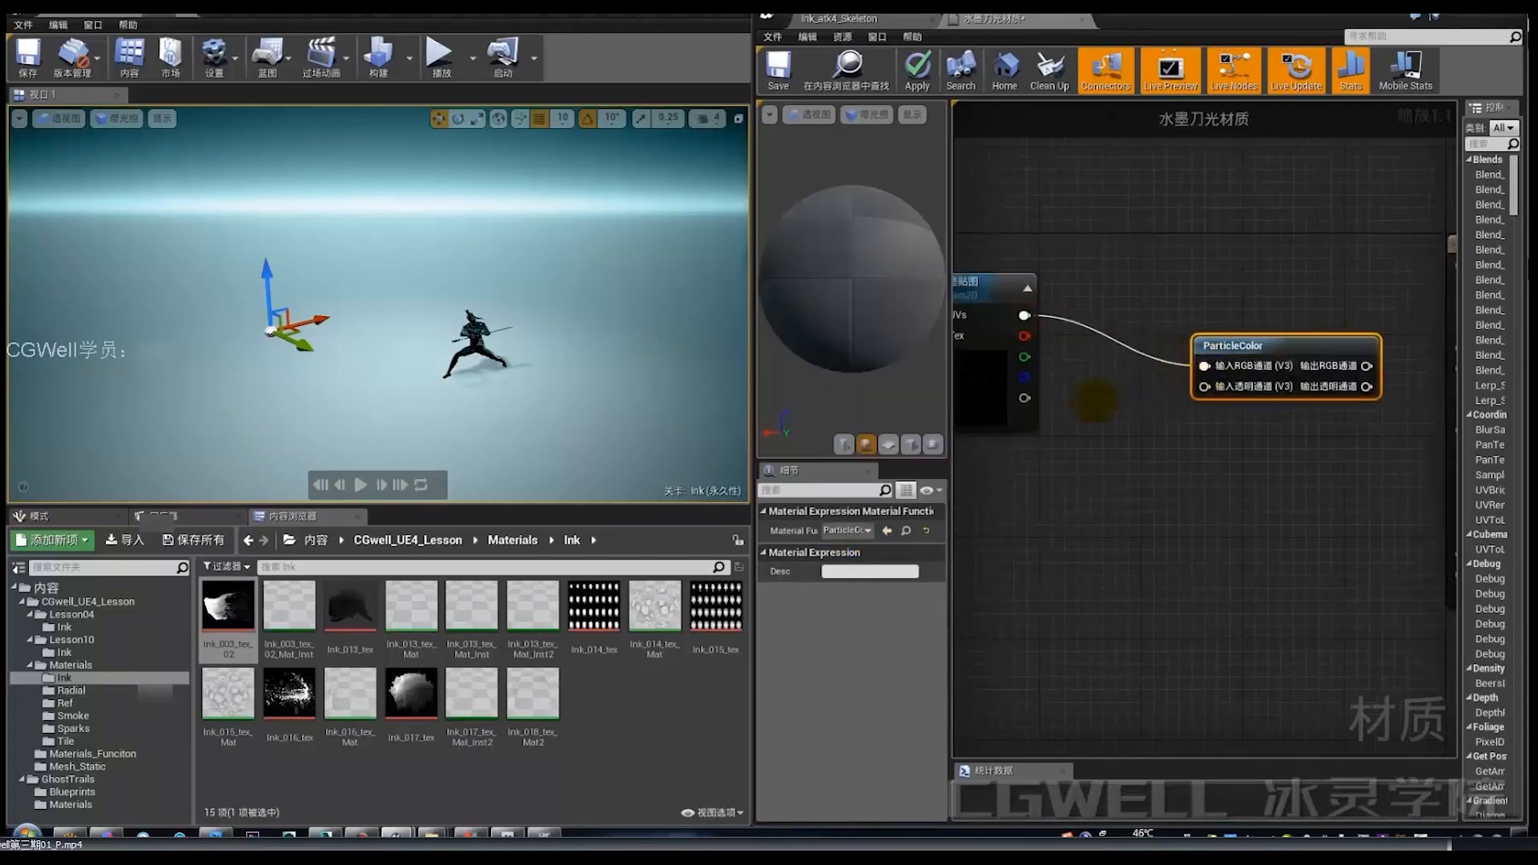
right_click_drag(1174, 407, 1097, 404)
left_click_drag(1289, 365, 1379, 346)
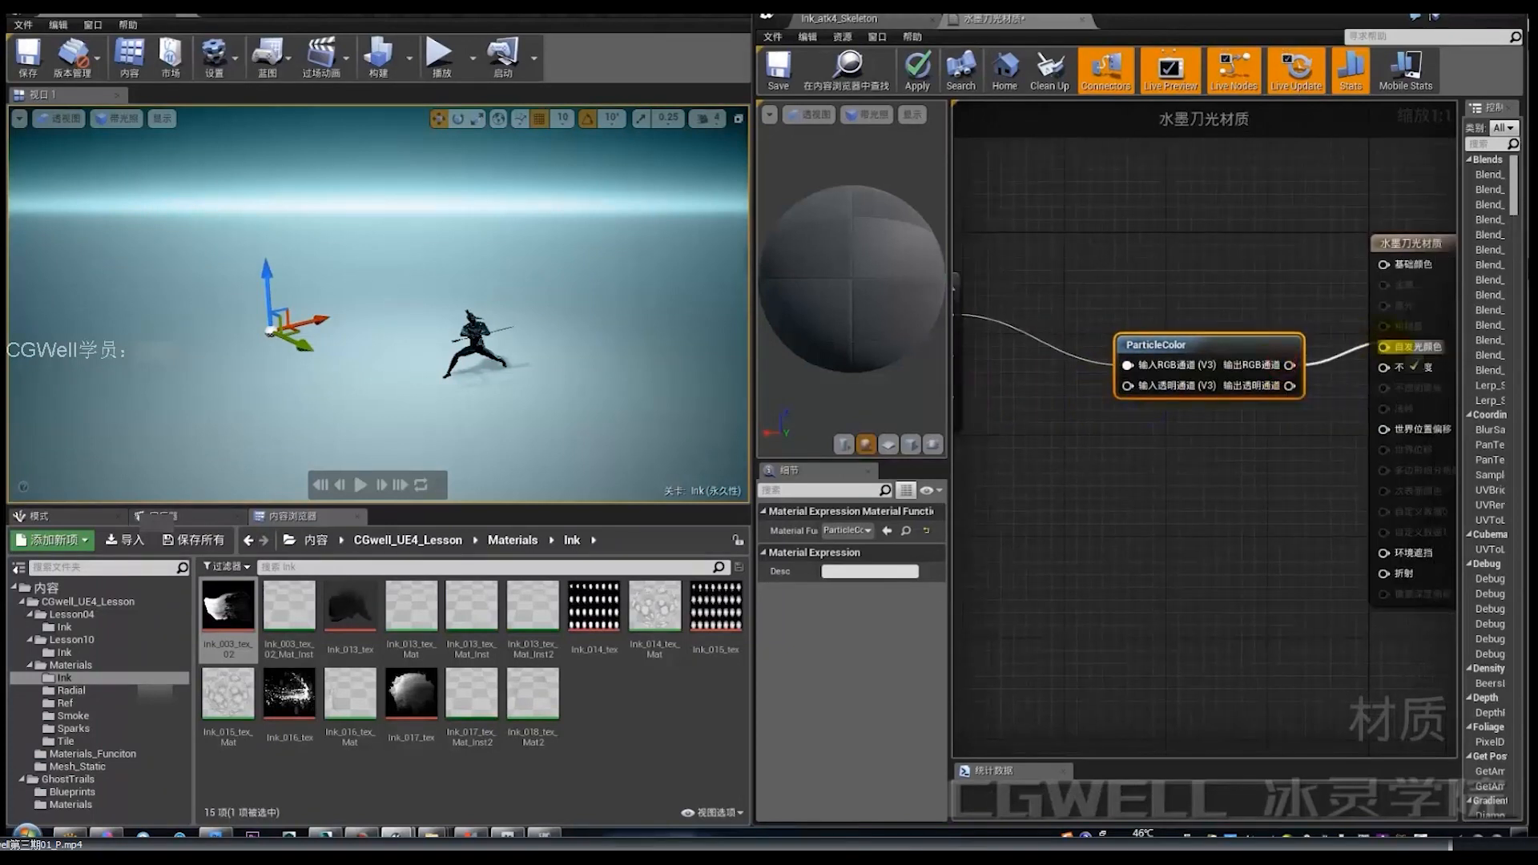
Connect the 水墨贴图 alpha output through ParticleColor's transparency channel to the material's opacity (不透明度).
right_click_drag(1202, 429, 1301, 407)
left_click_drag(1254, 322, 1215, 310)
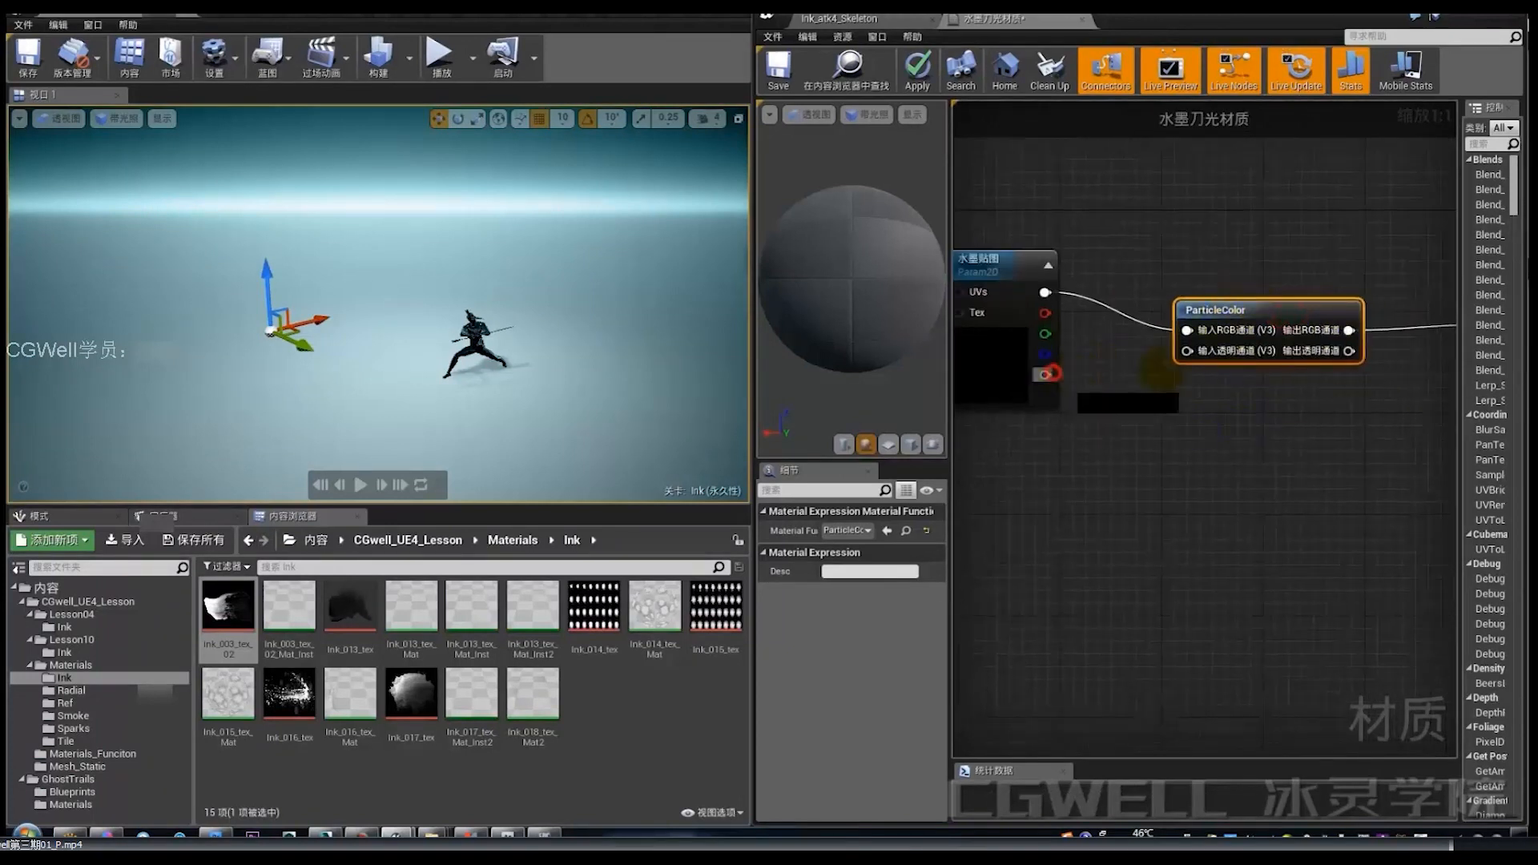
right_click_drag(1311, 377, 1156, 404)
left_click_drag(1221, 393, 1327, 372)
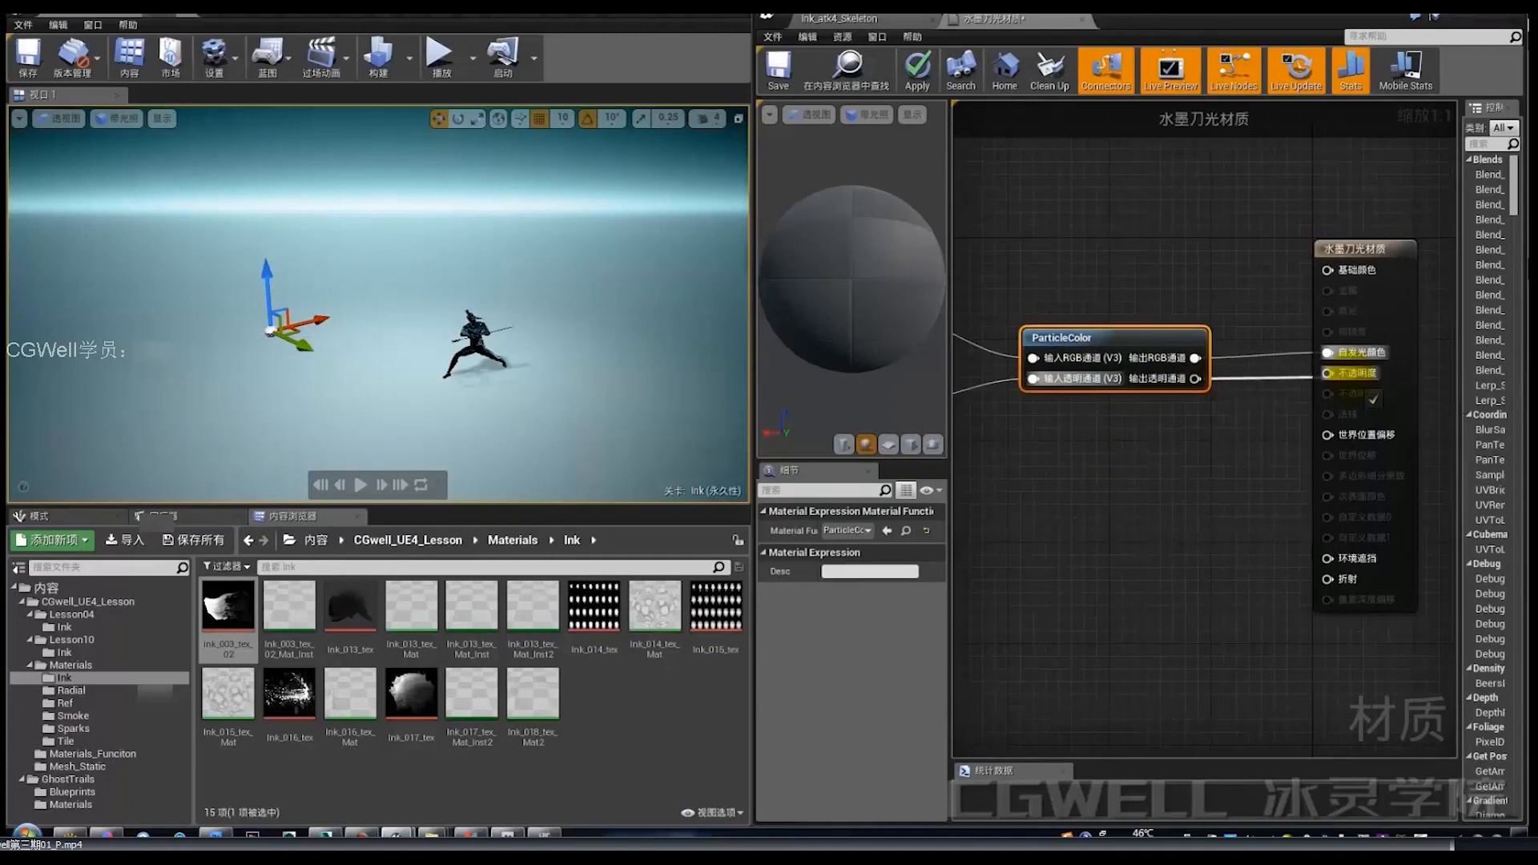
Tidy the placement of the 水墨贴图 and ParticleColor nodes, and rotate the preview sphere to face the ink texture.
right_click_drag(1161, 448, 1411, 440)
left_click(1078, 376)
left_click_drag(1362, 328, 1298, 316)
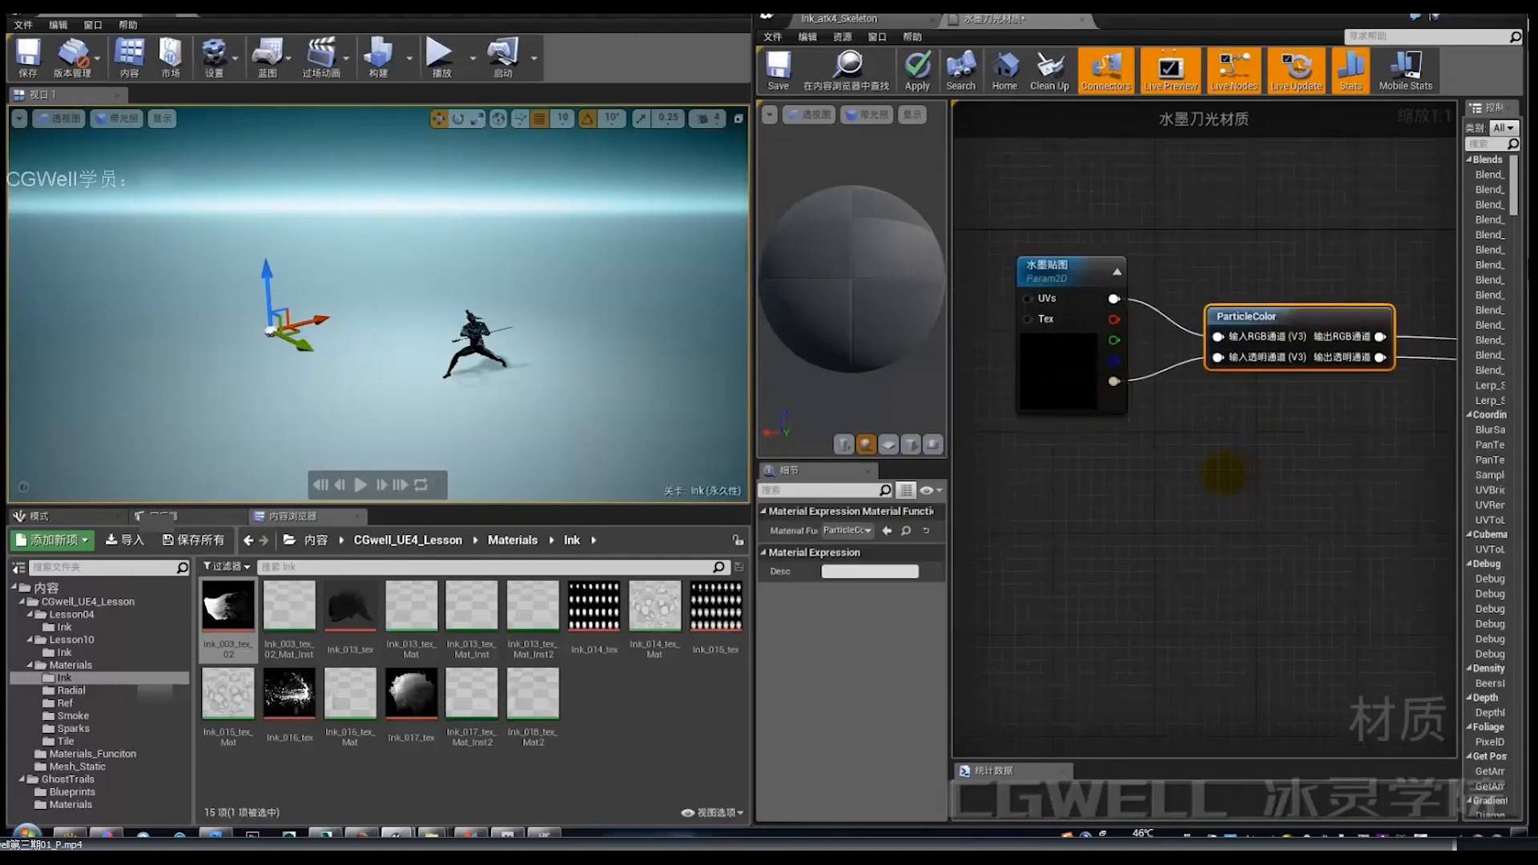
right_click_drag(1221, 474, 1291, 497)
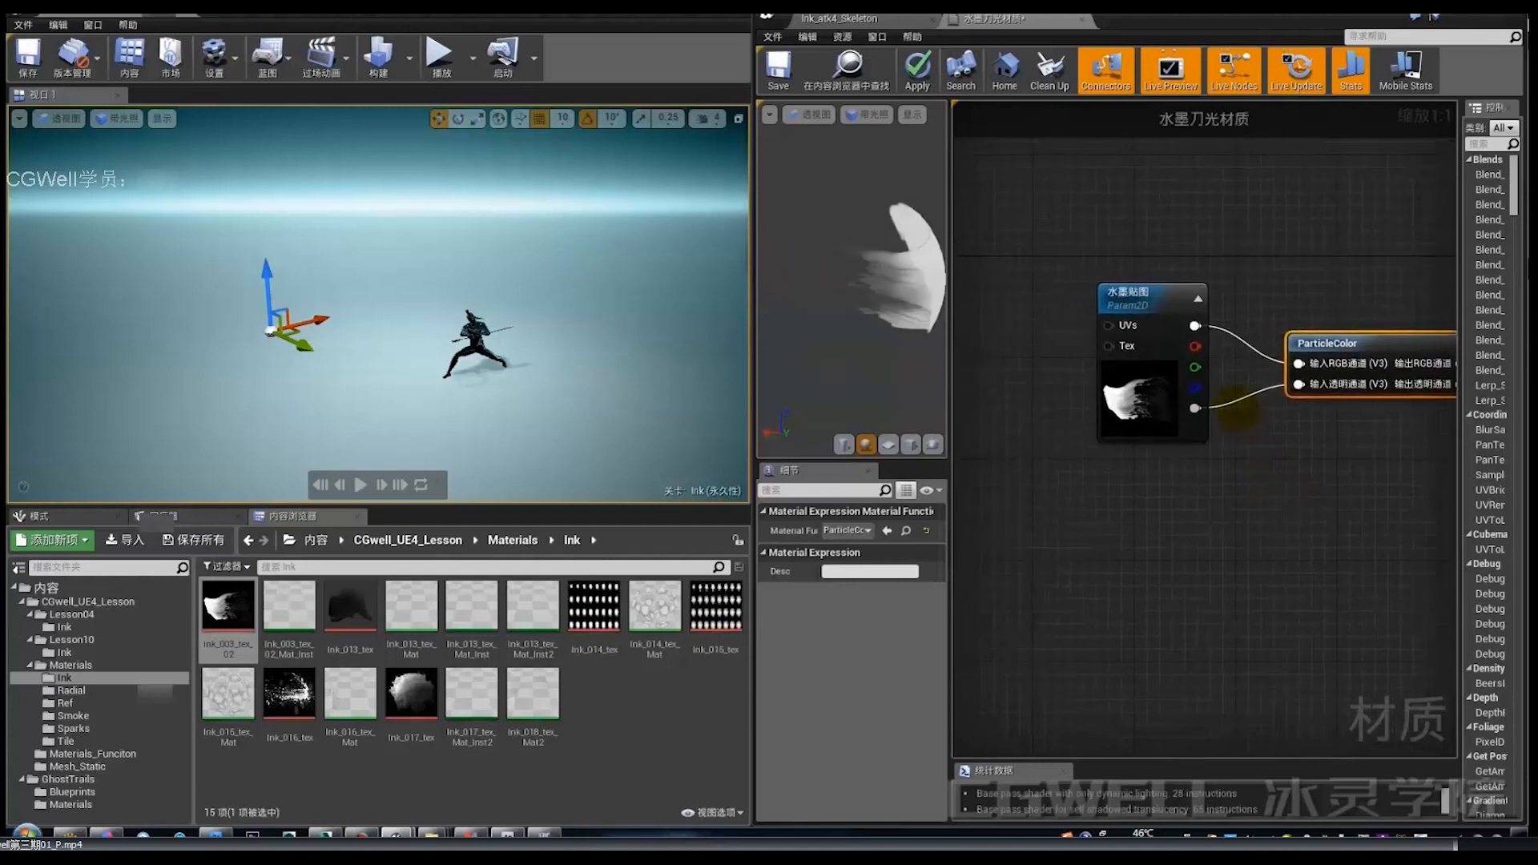
right_click_drag(1226, 370, 1281, 344)
left_click_drag(1341, 425, 1181, 367)
mouse_move(882, 329)
left_mouse_down()
mouse_move(789, 281)
mouse_move(893, 337)
mouse_move(898, 316)
mouse_move(882, 350)
left_mouse_up()
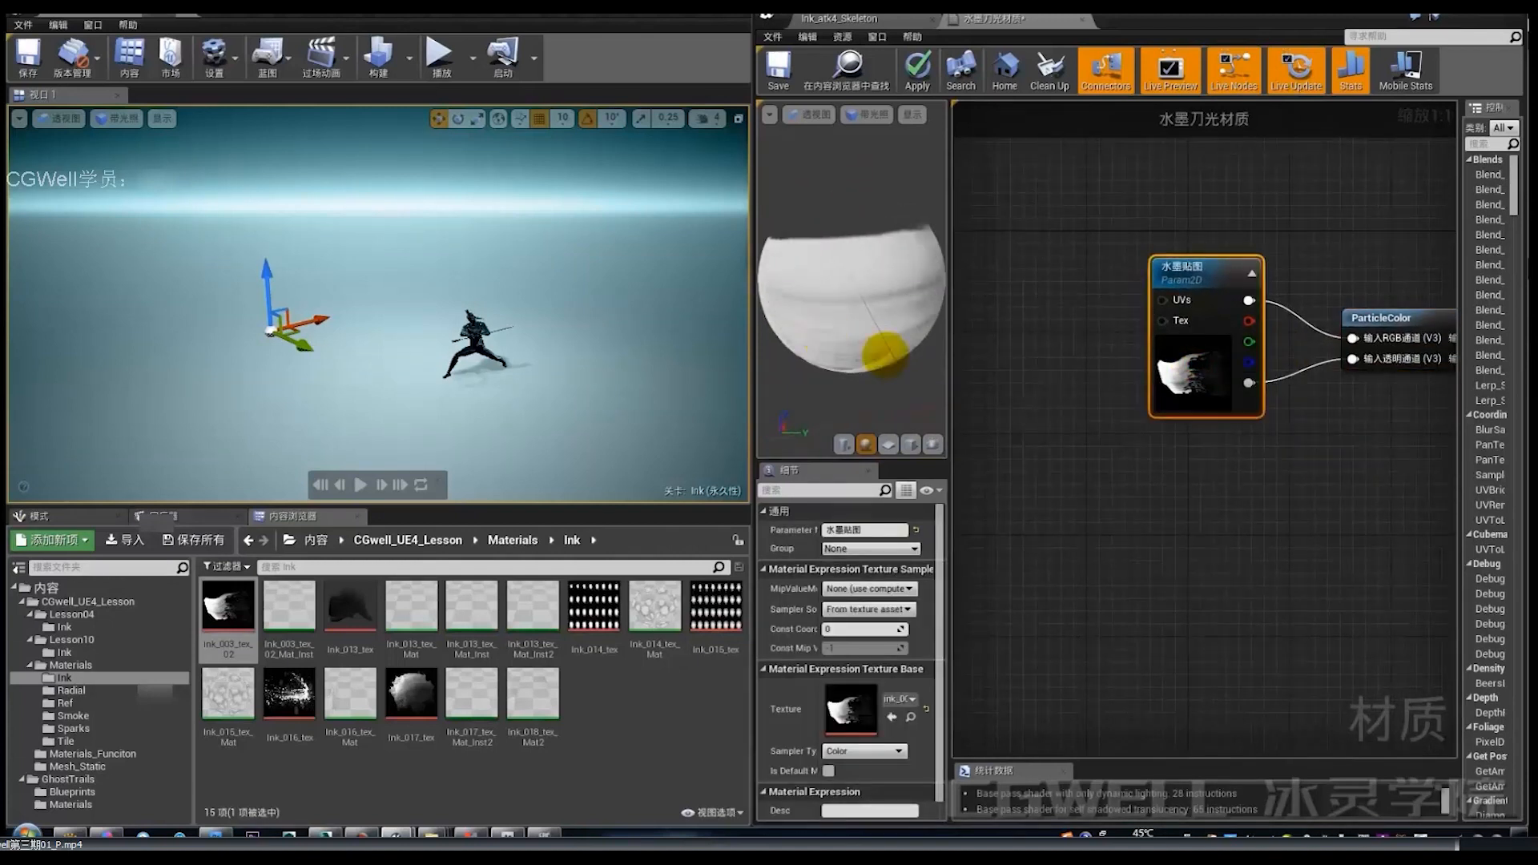
right_click_drag(1202, 380, 1263, 346)
left_click_drag(1262, 346, 1214, 346)
right_click_drag(1314, 312, 1085, 386)
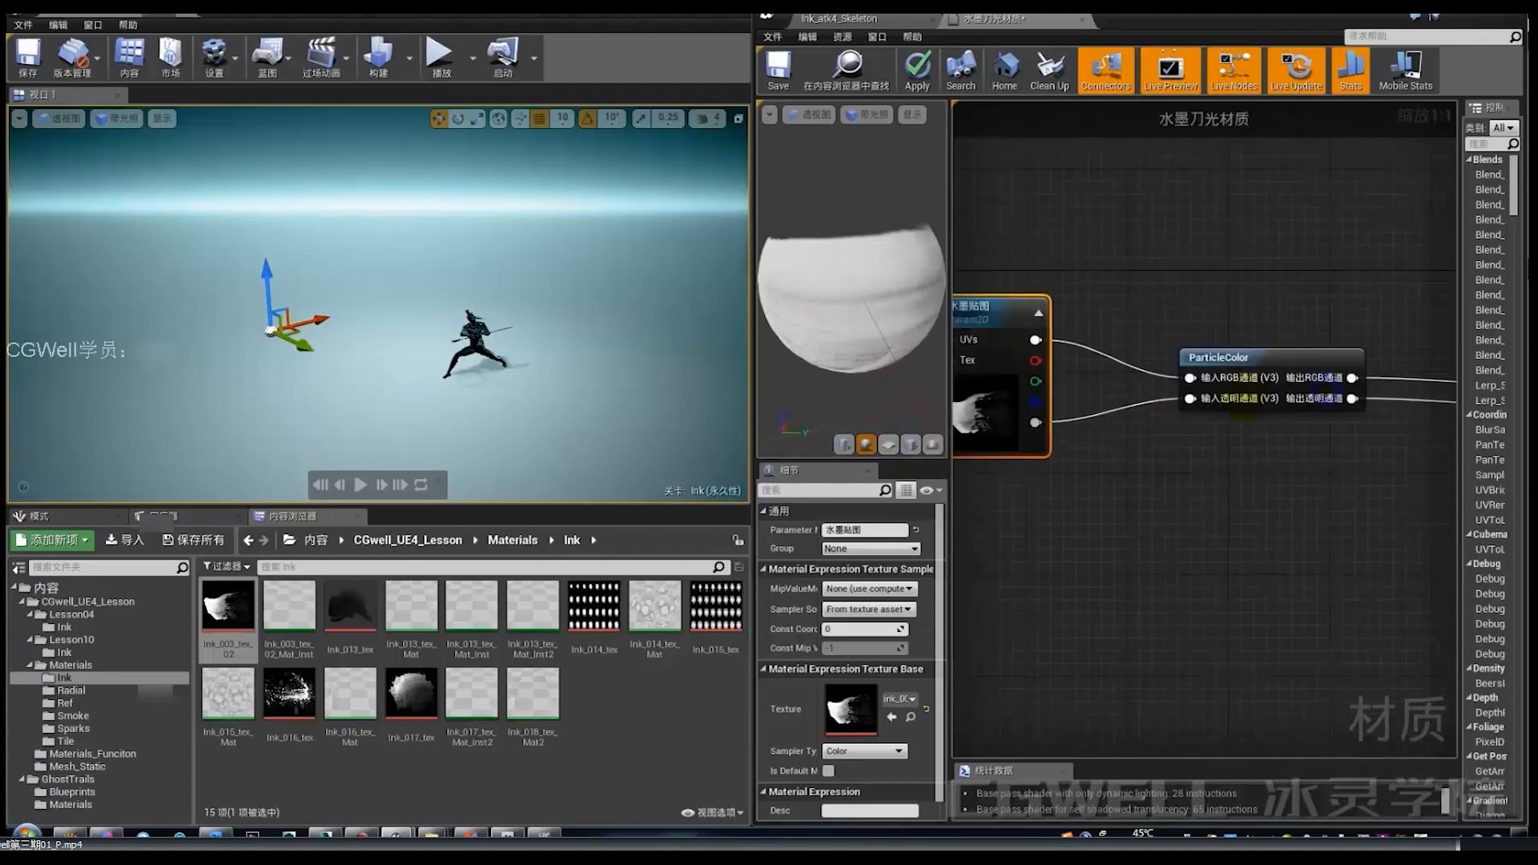
left_click_drag(1266, 353, 1220, 365)
Apply the changes to the material, select the 水墨贴图 node and turn the preview sphere to check the ink.
right_click_drag(1144, 323, 1253, 299)
left_click(1253, 299)
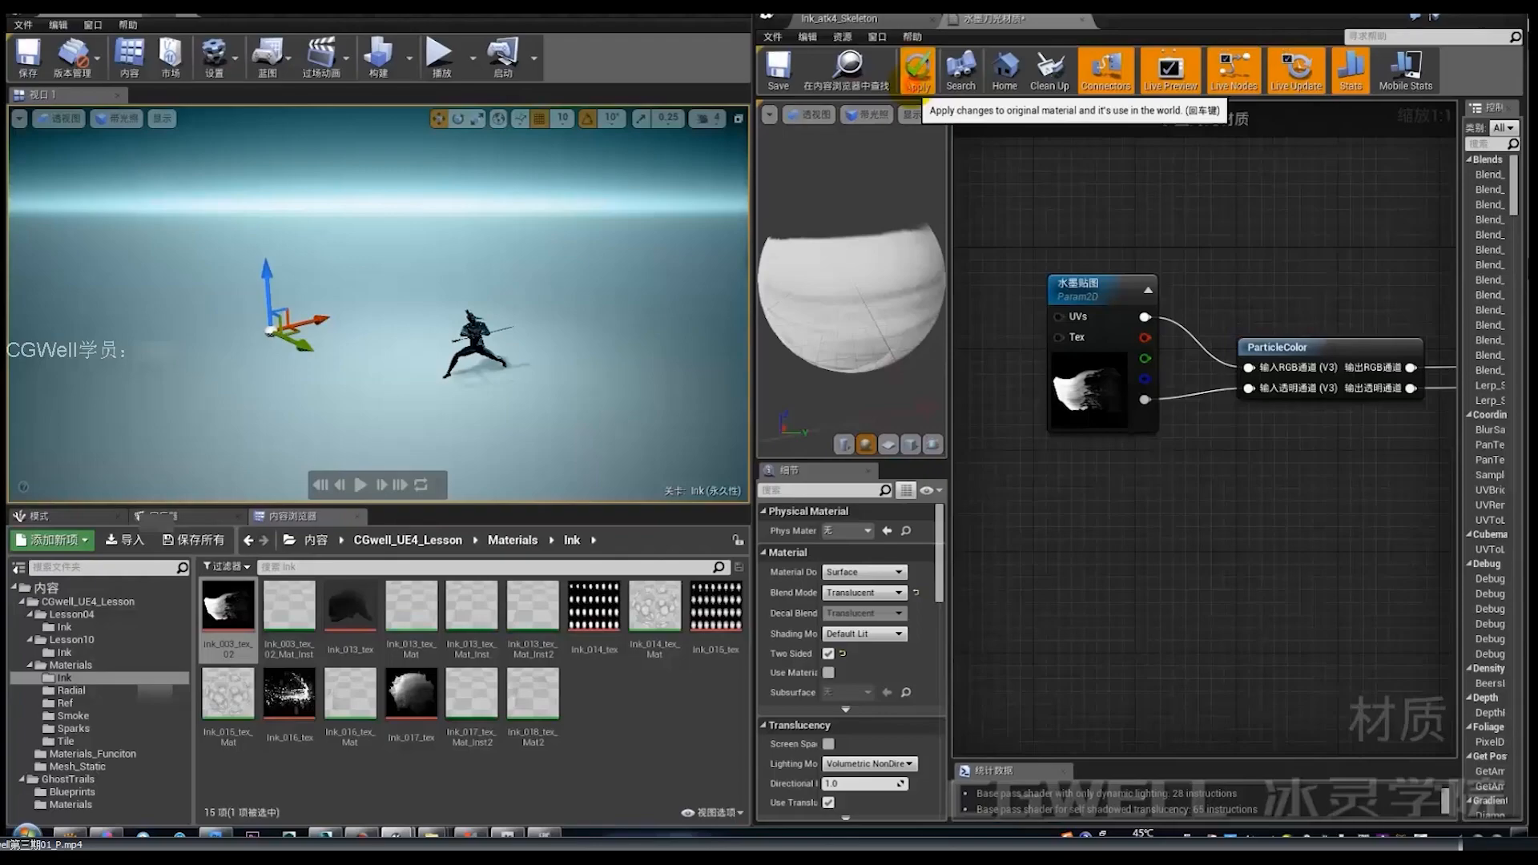
left_click(912, 78)
right_click_drag(1099, 258, 1167, 144)
left_click(1154, 271)
right_click_drag(1087, 322, 1208, 442)
left_click_drag(914, 346, 837, 277)
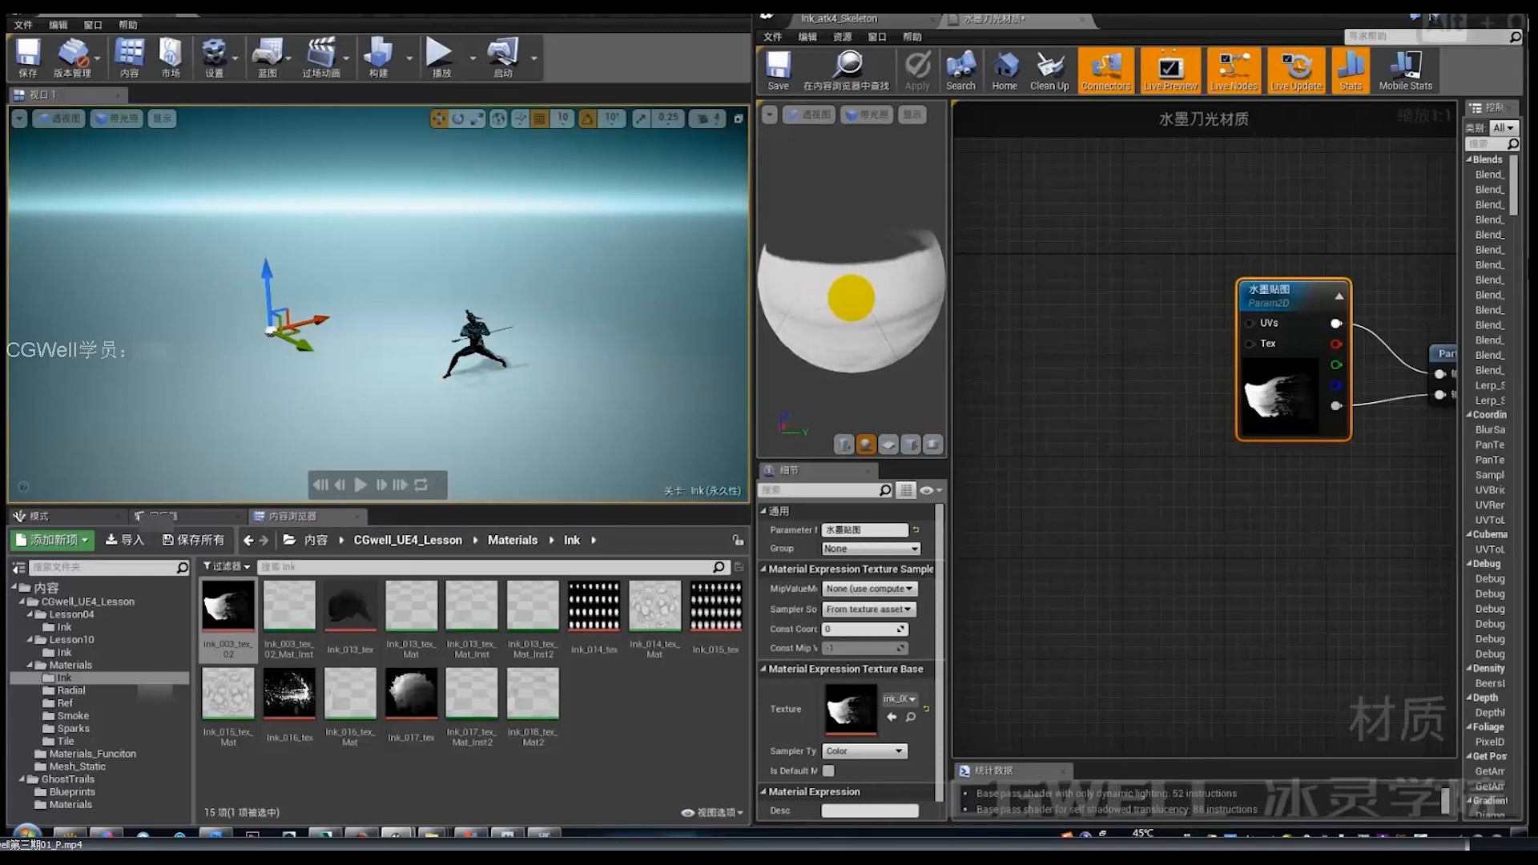
key("alt+q")
mouse_move(690, 305)
left_mouse_down()
mouse_move(492, 341)
mouse_move(694, 435)
left_mouse_up()
mouse_move(718, 319)
left_mouse_down()
mouse_move(699, 403)
mouse_move(560, 432)
left_mouse_up()
mouse_move(420, 257)
left_mouse_down()
mouse_move(377, 301)
mouse_move(480, 501)
left_mouse_up()
mouse_move(441, 194)
left_mouse_down()
mouse_move(851, 484)
mouse_move(475, 527)
left_mouse_up()
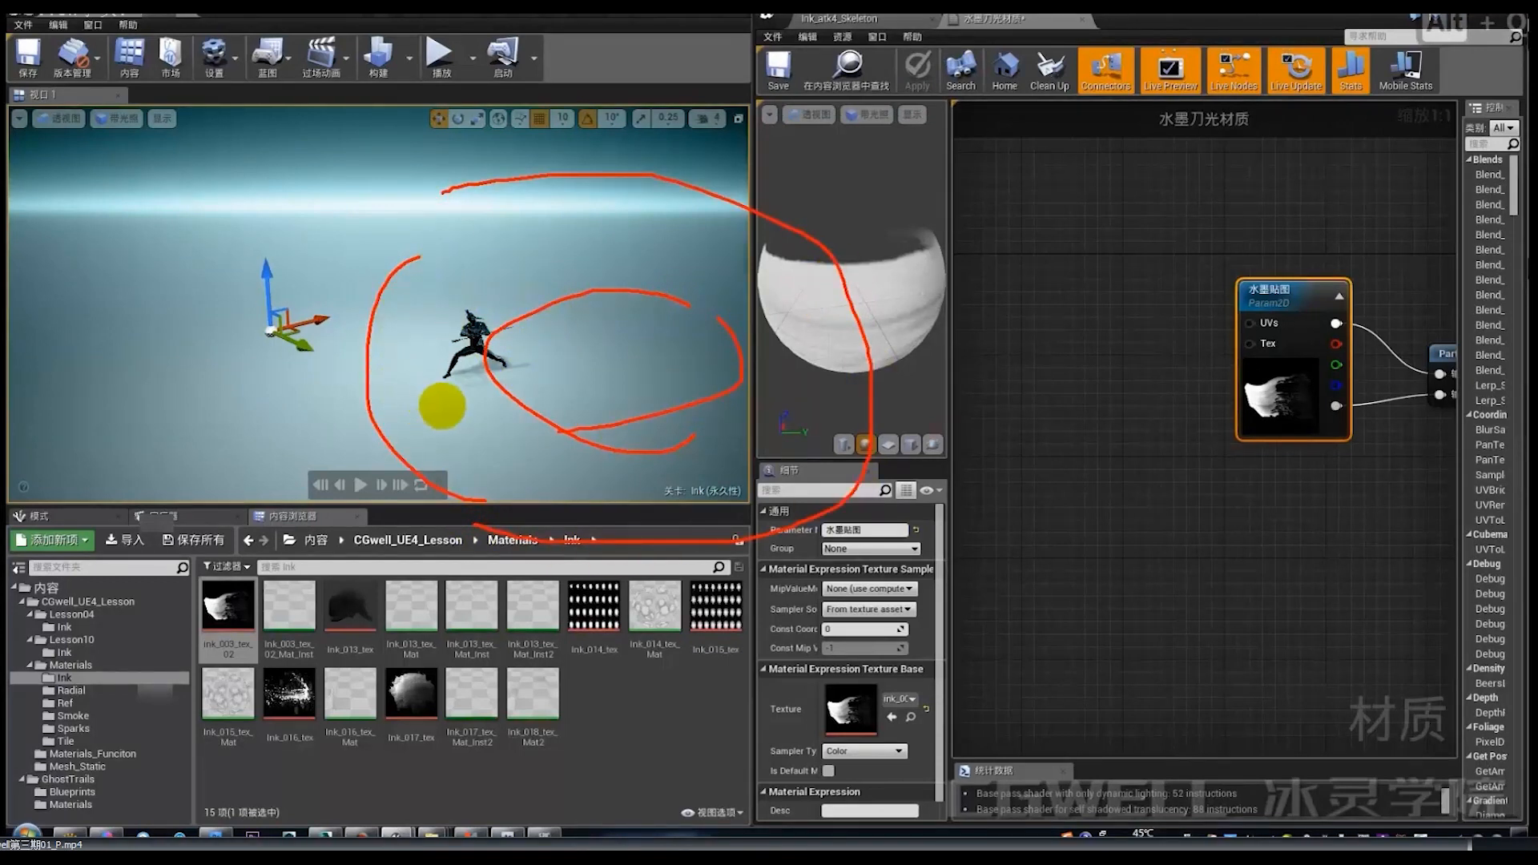
mouse_move(439, 399)
left_mouse_down()
mouse_move(543, 262)
mouse_move(787, 363)
left_mouse_up()
mouse_move(424, 410)
left_mouse_down()
mouse_move(393, 307)
mouse_move(532, 206)
mouse_move(721, 223)
mouse_move(854, 360)
mouse_move(761, 285)
left_mouse_up()
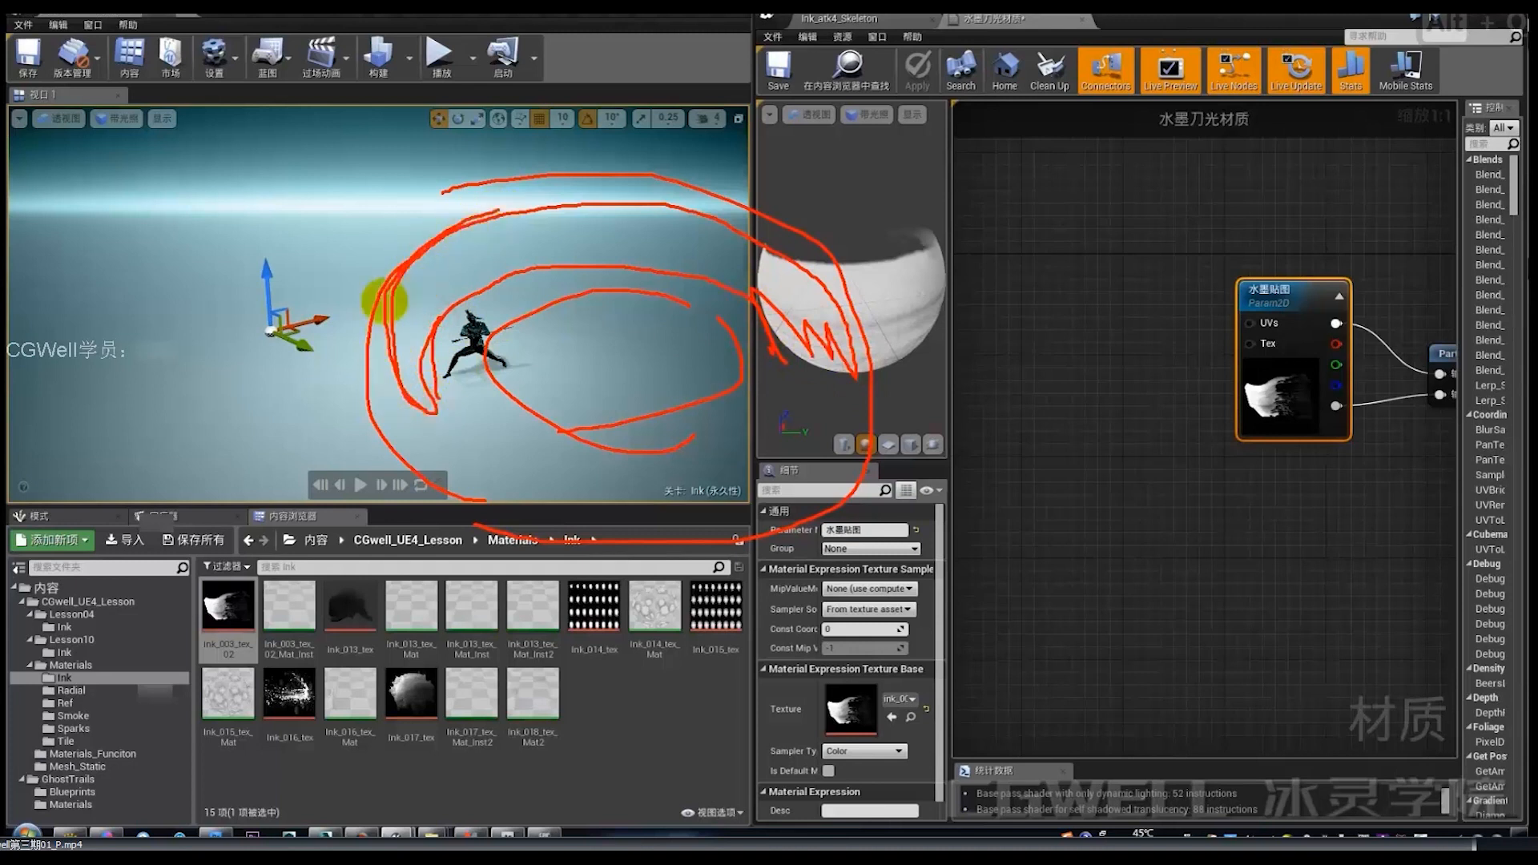
left_click_drag(384, 301, 457, 188)
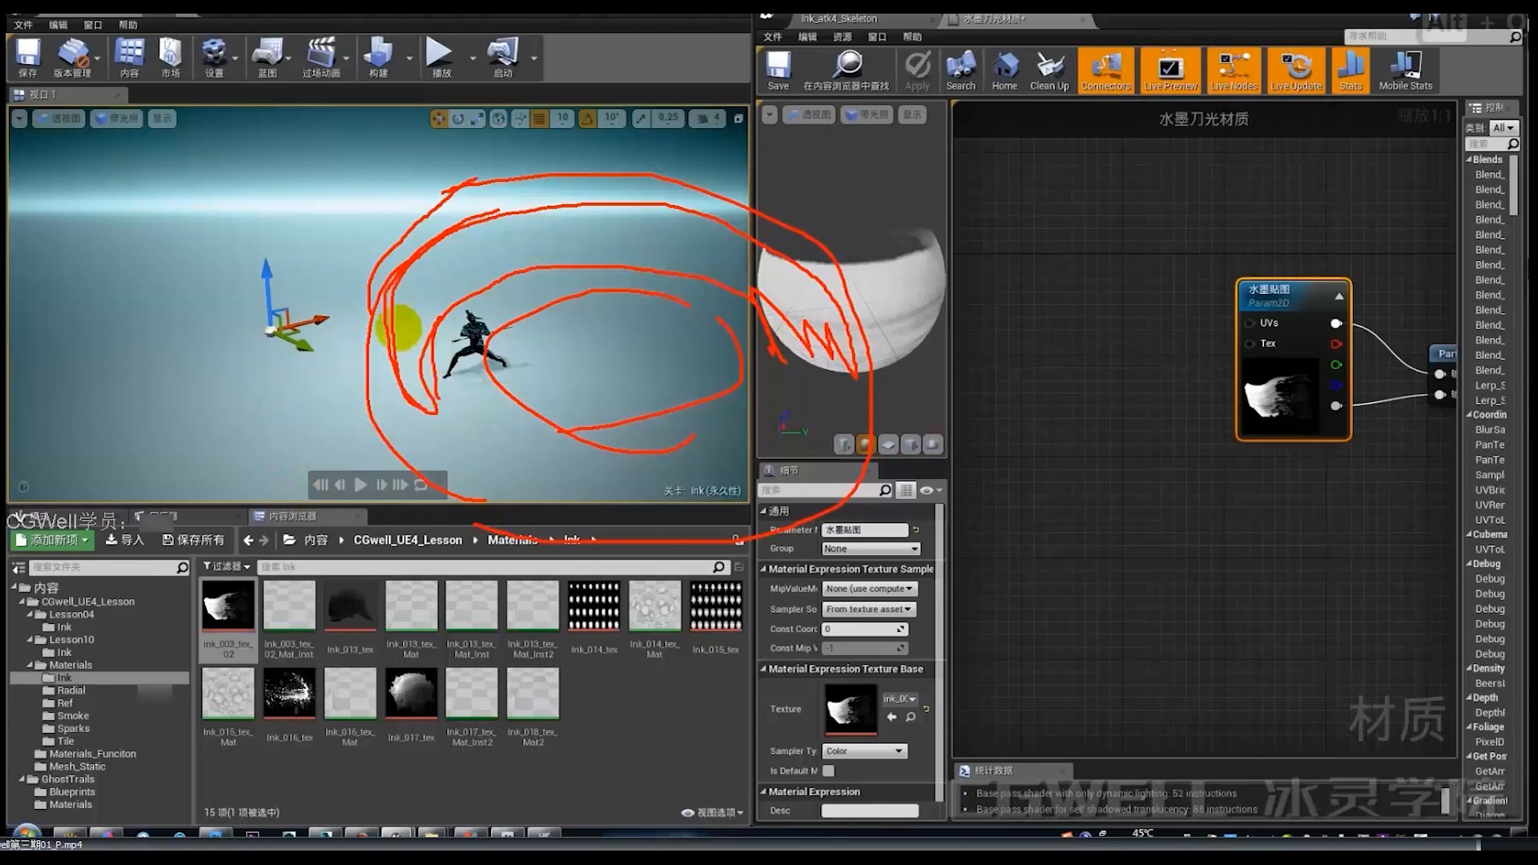
mouse_move(260, 357)
left_mouse_down()
mouse_move(296, 490)
mouse_move(333, 531)
left_mouse_up()
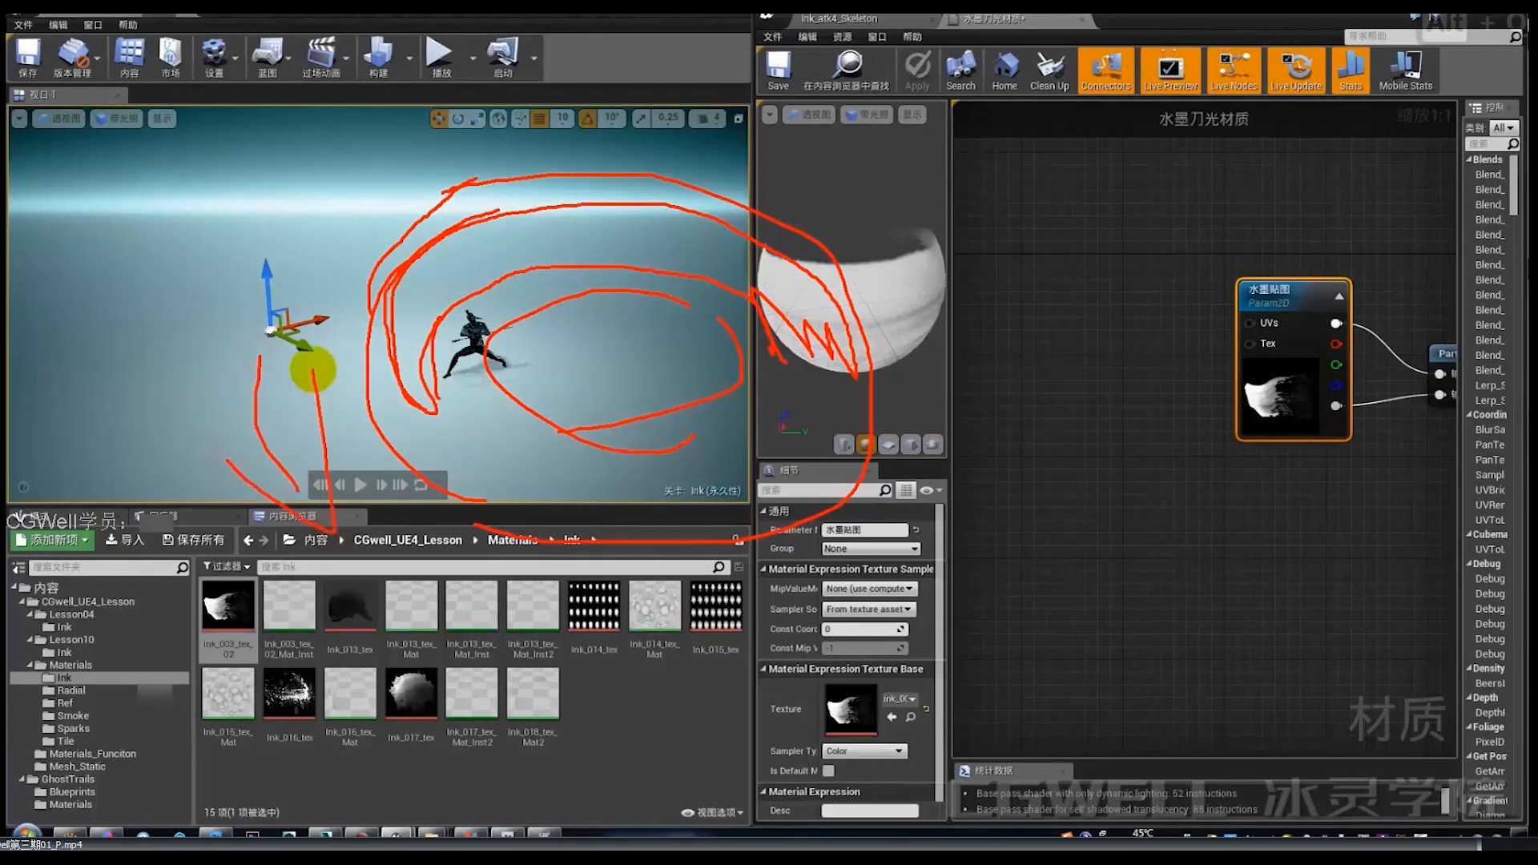
left_click_drag(312, 370, 336, 530)
left_click_drag(268, 302, 281, 476)
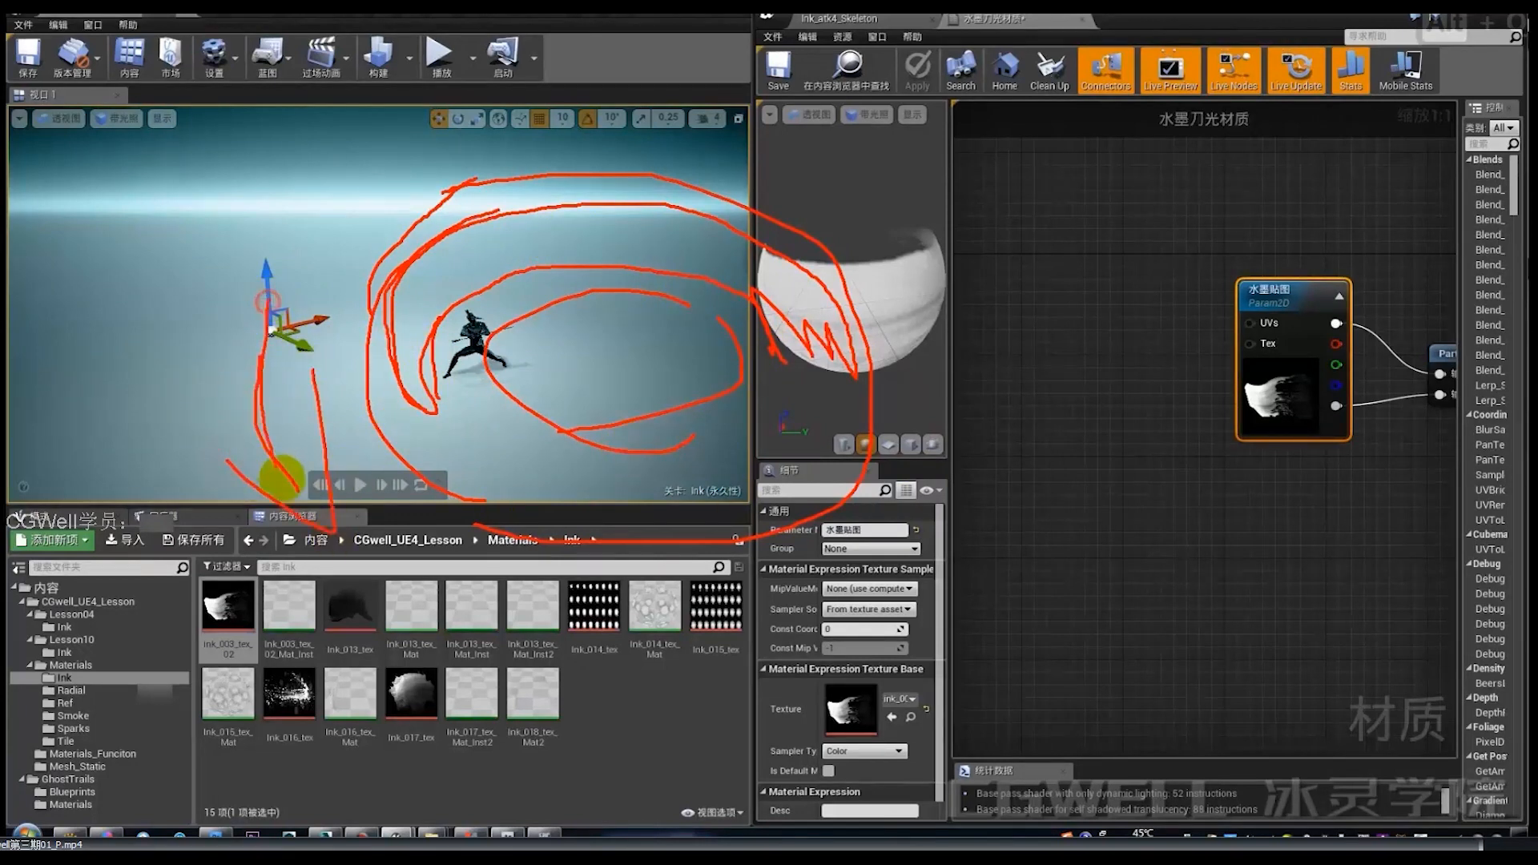
left_click_drag(250, 264, 328, 551)
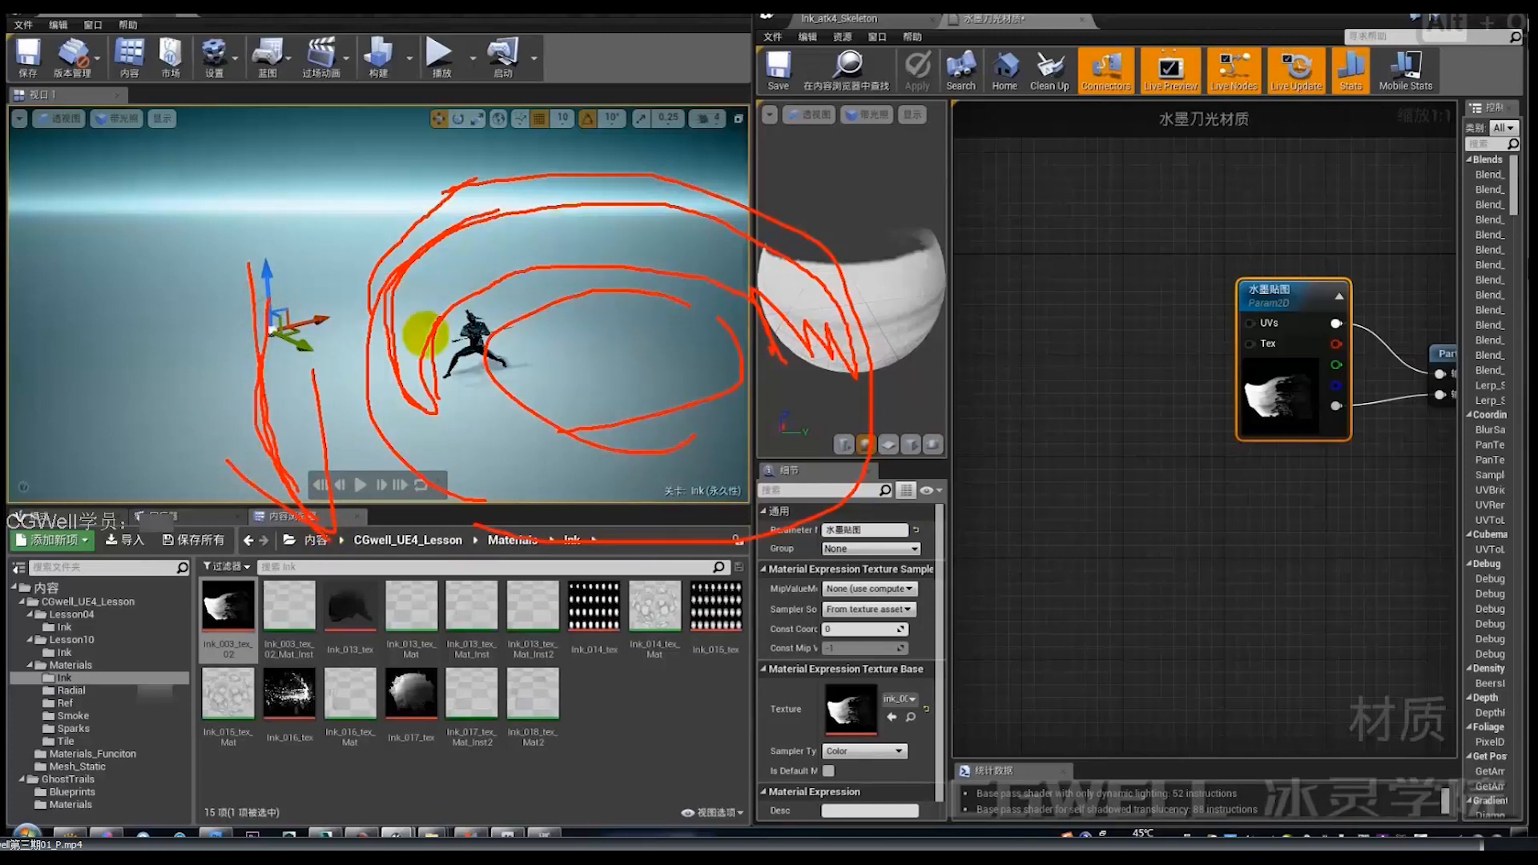
mouse_move(921, 363)
left_mouse_down()
mouse_move(926, 328)
mouse_move(815, 155)
left_mouse_up()
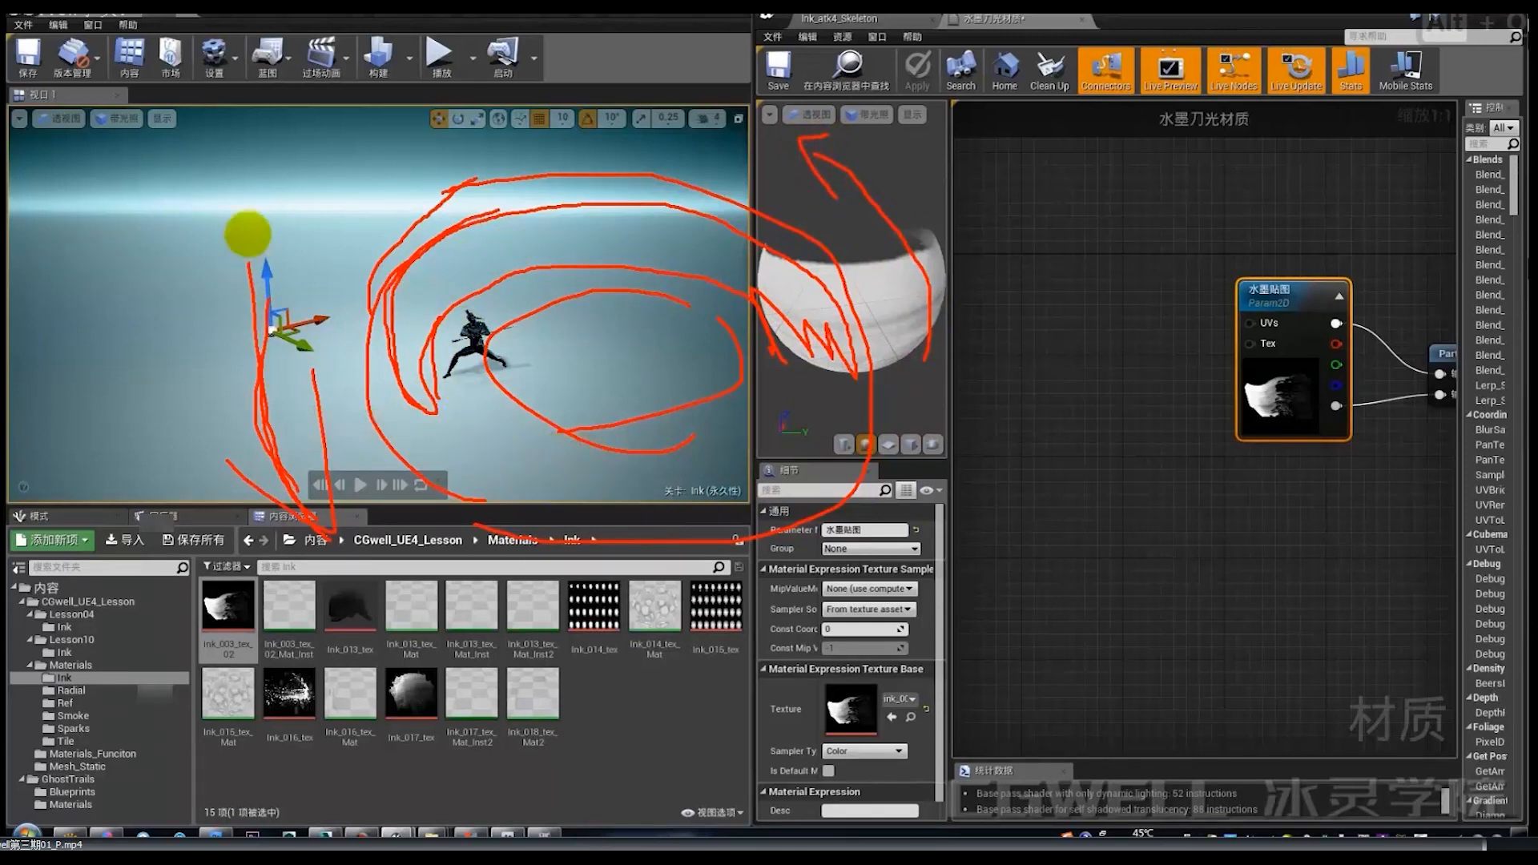
left_click_drag(247, 233, 313, 482)
mouse_move(268, 360)
left_mouse_down()
mouse_move(299, 202)
mouse_move(298, 485)
left_mouse_up()
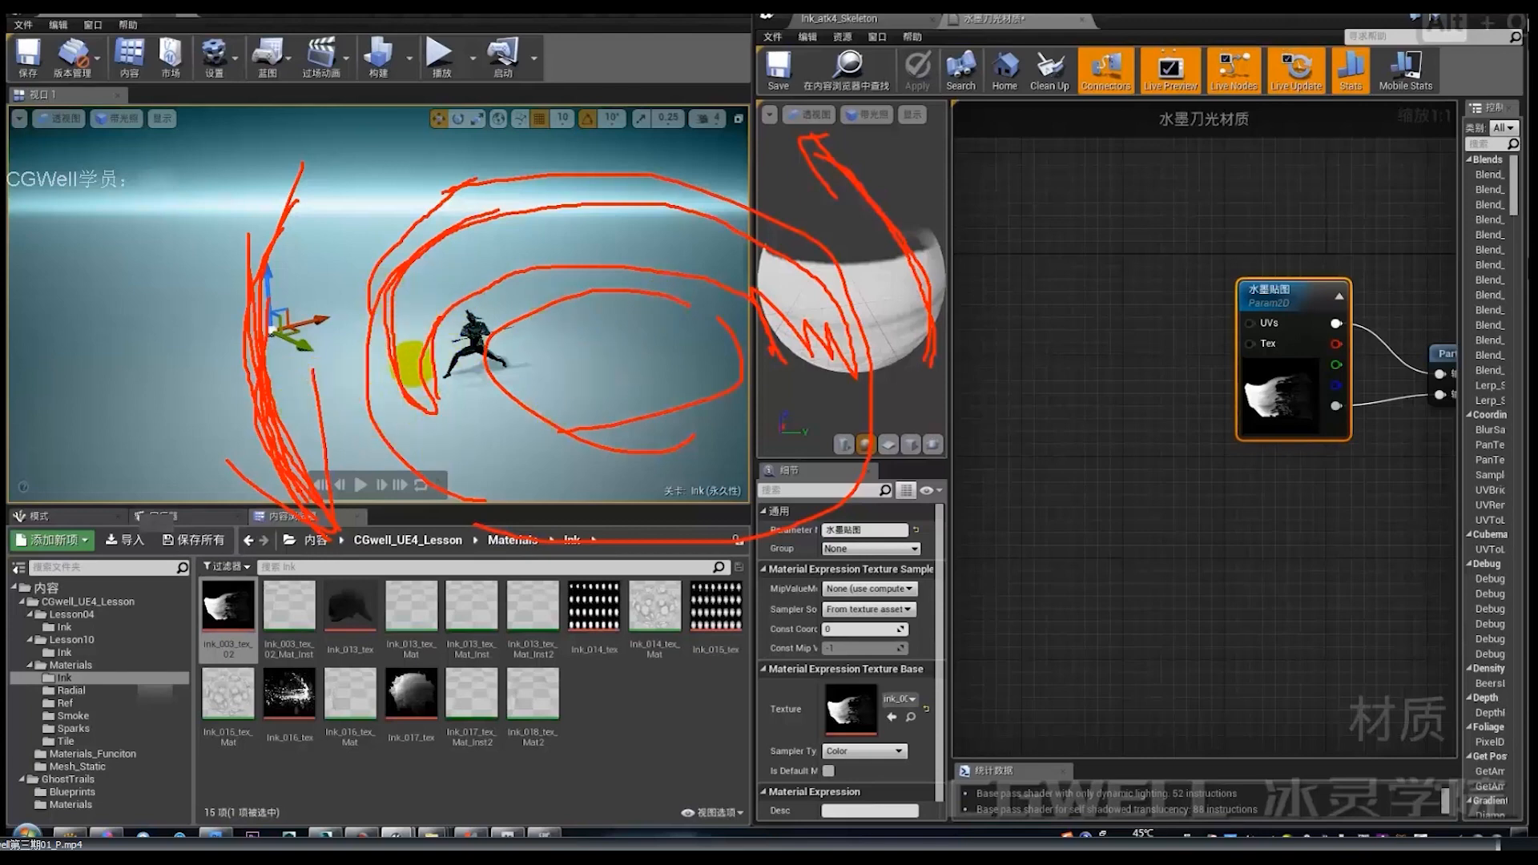
left_click_drag(413, 364, 510, 481)
left_click_drag(481, 434, 506, 470)
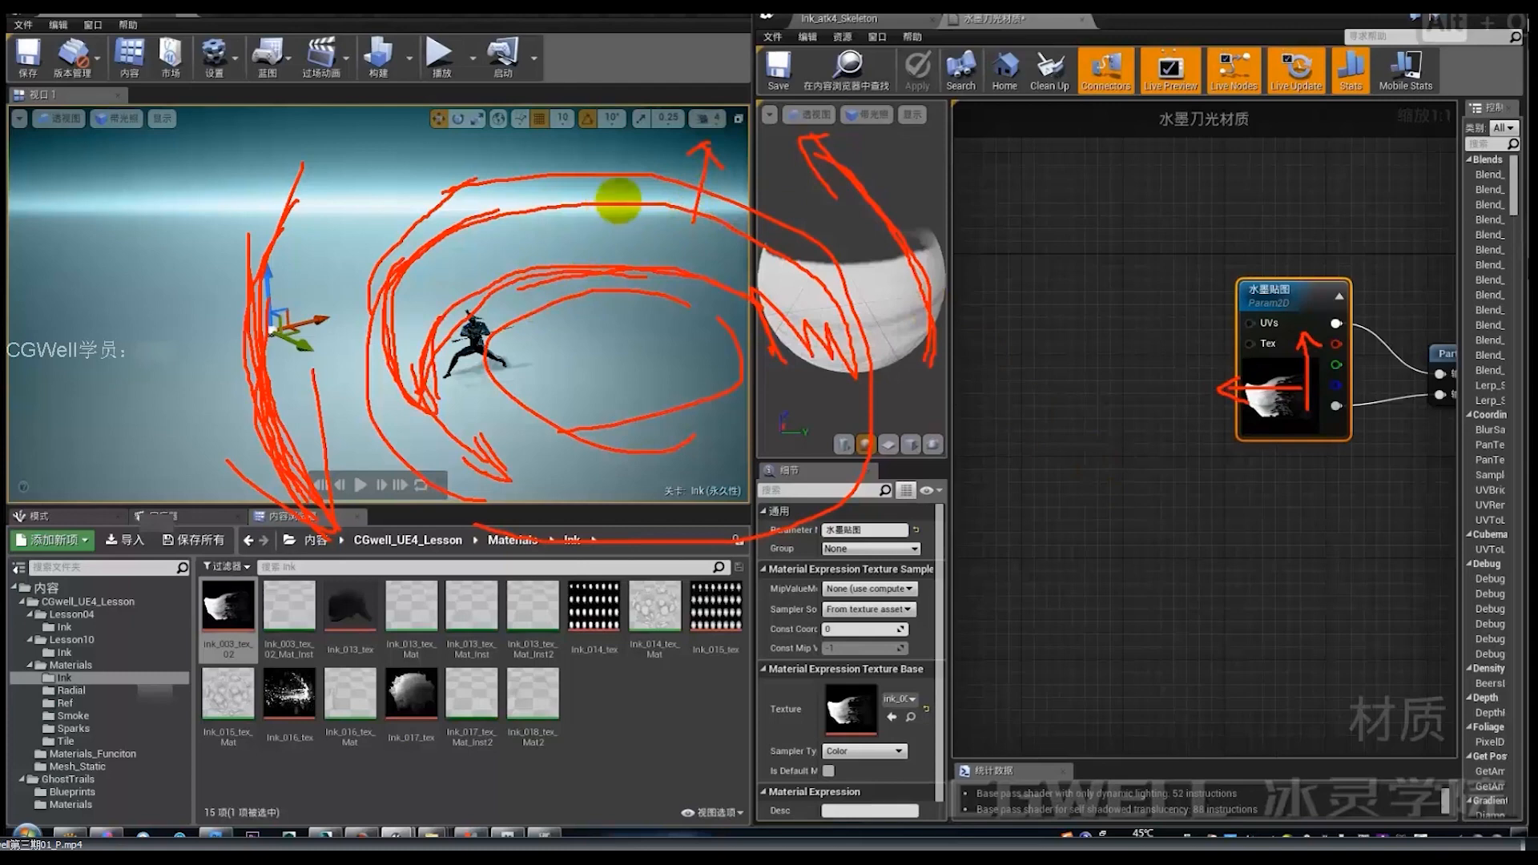
left_click_drag(619, 200, 613, 258)
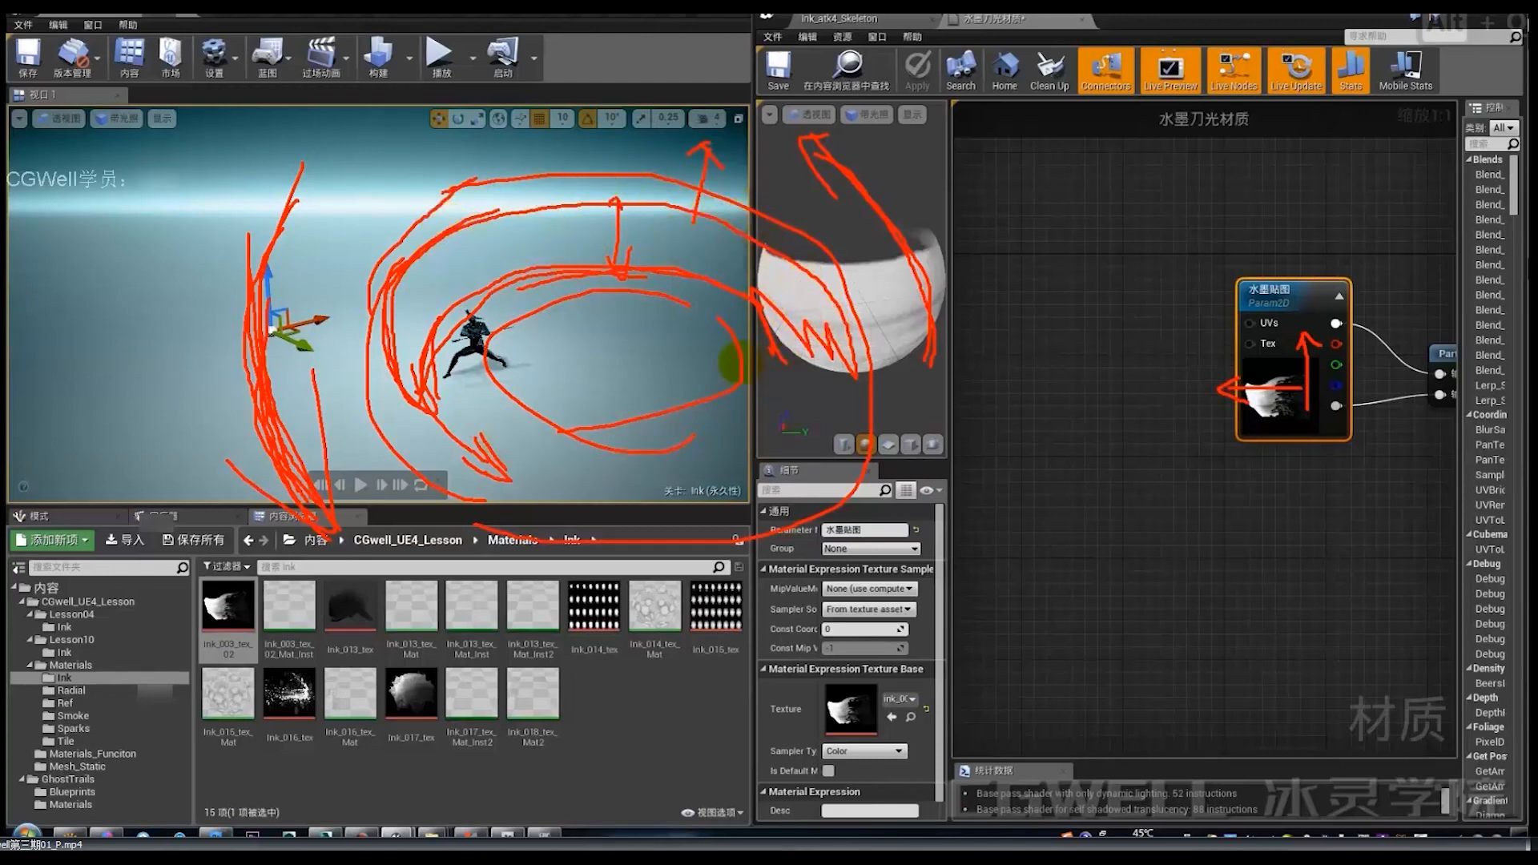
key("Escape")
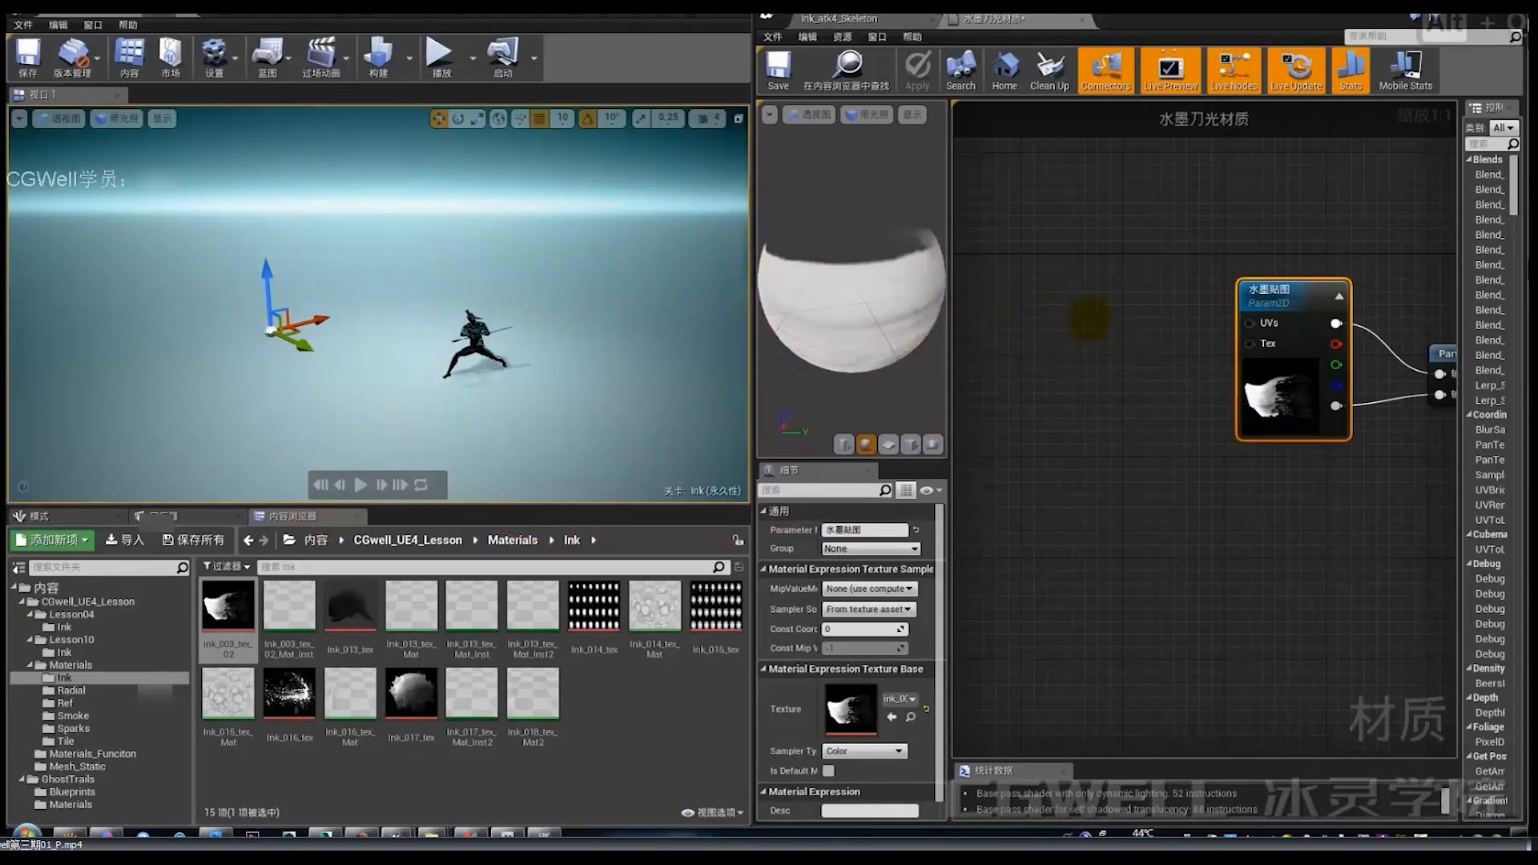
Move the 水墨贴图 node slightly farther from the ParticleColor node to widen the gap between them.
left_click_drag(1314, 408, 1273, 407)
right_click_drag(1337, 433, 1293, 480)
scroll(1224, 449, "up", 1)
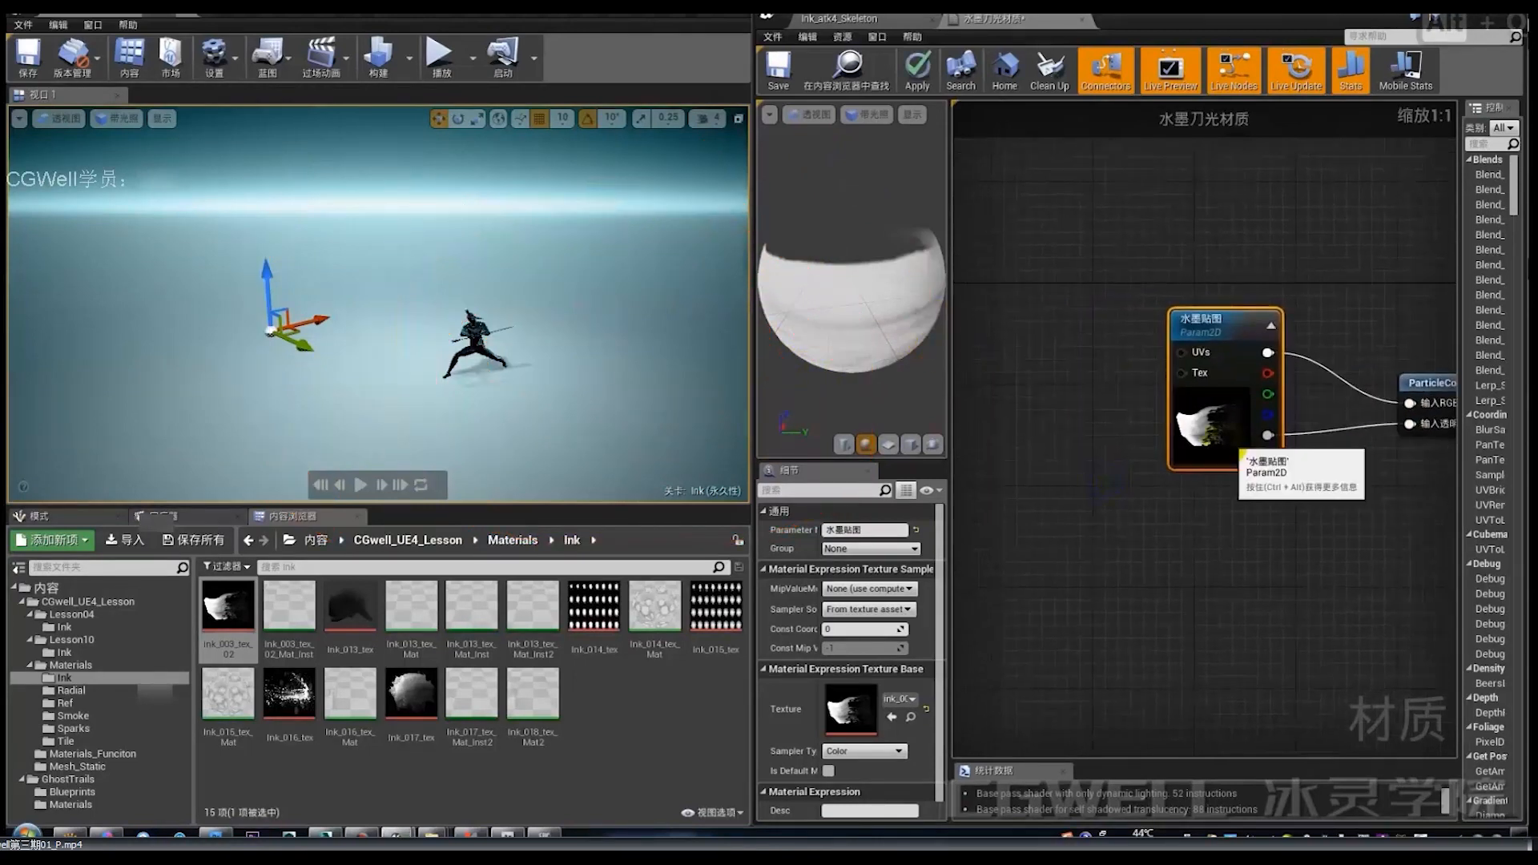
left_click_drag(1225, 449, 1234, 411)
right_click_drag(1170, 415, 1240, 449)
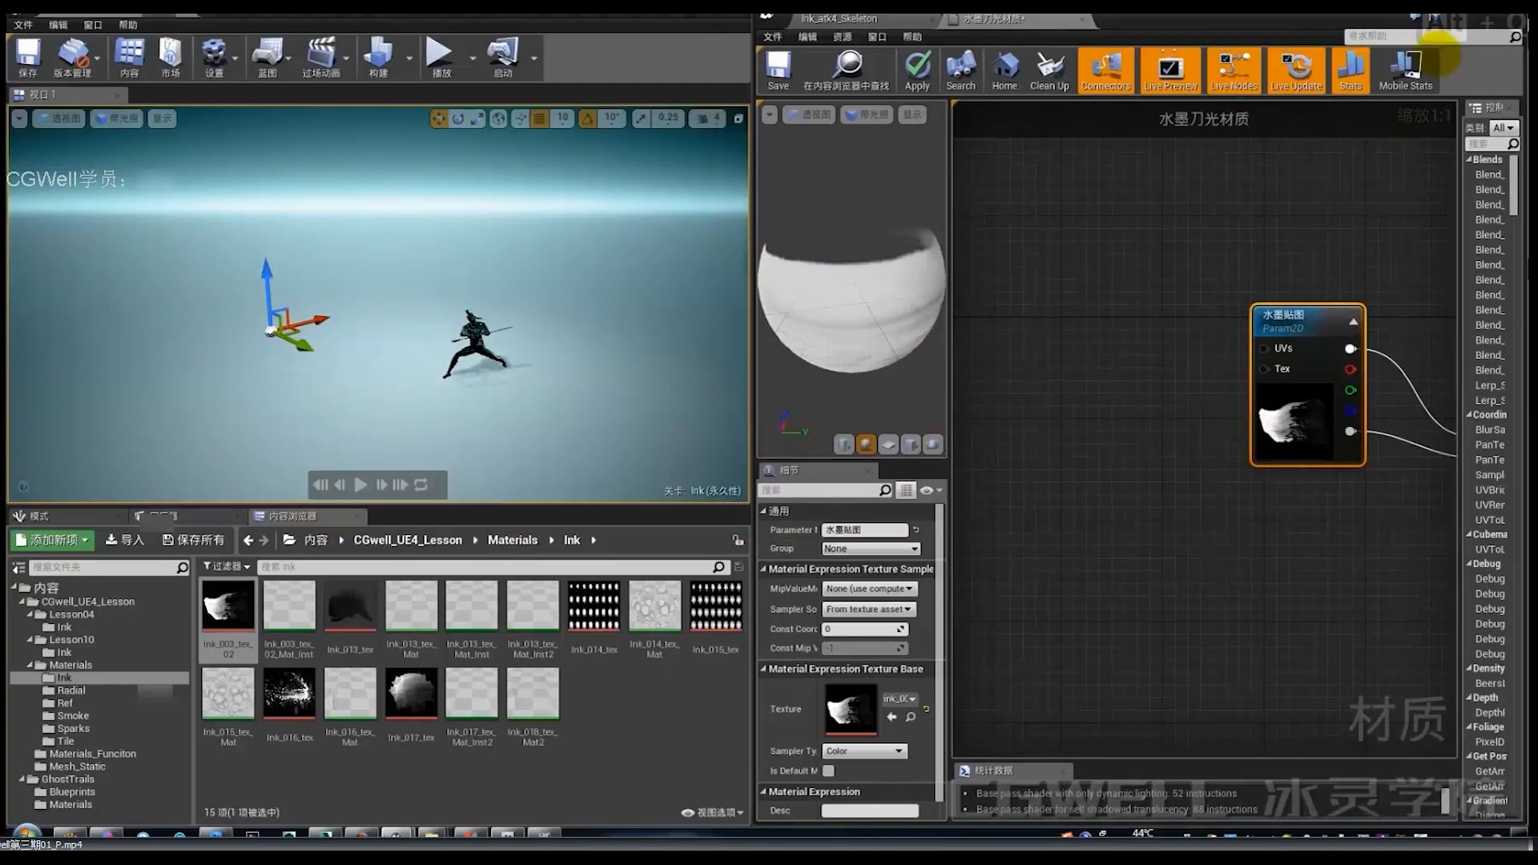
Maximize the material editor and adjust the 水墨贴图 node's spacing from the ParticleColor node.
left_click(1478, 19)
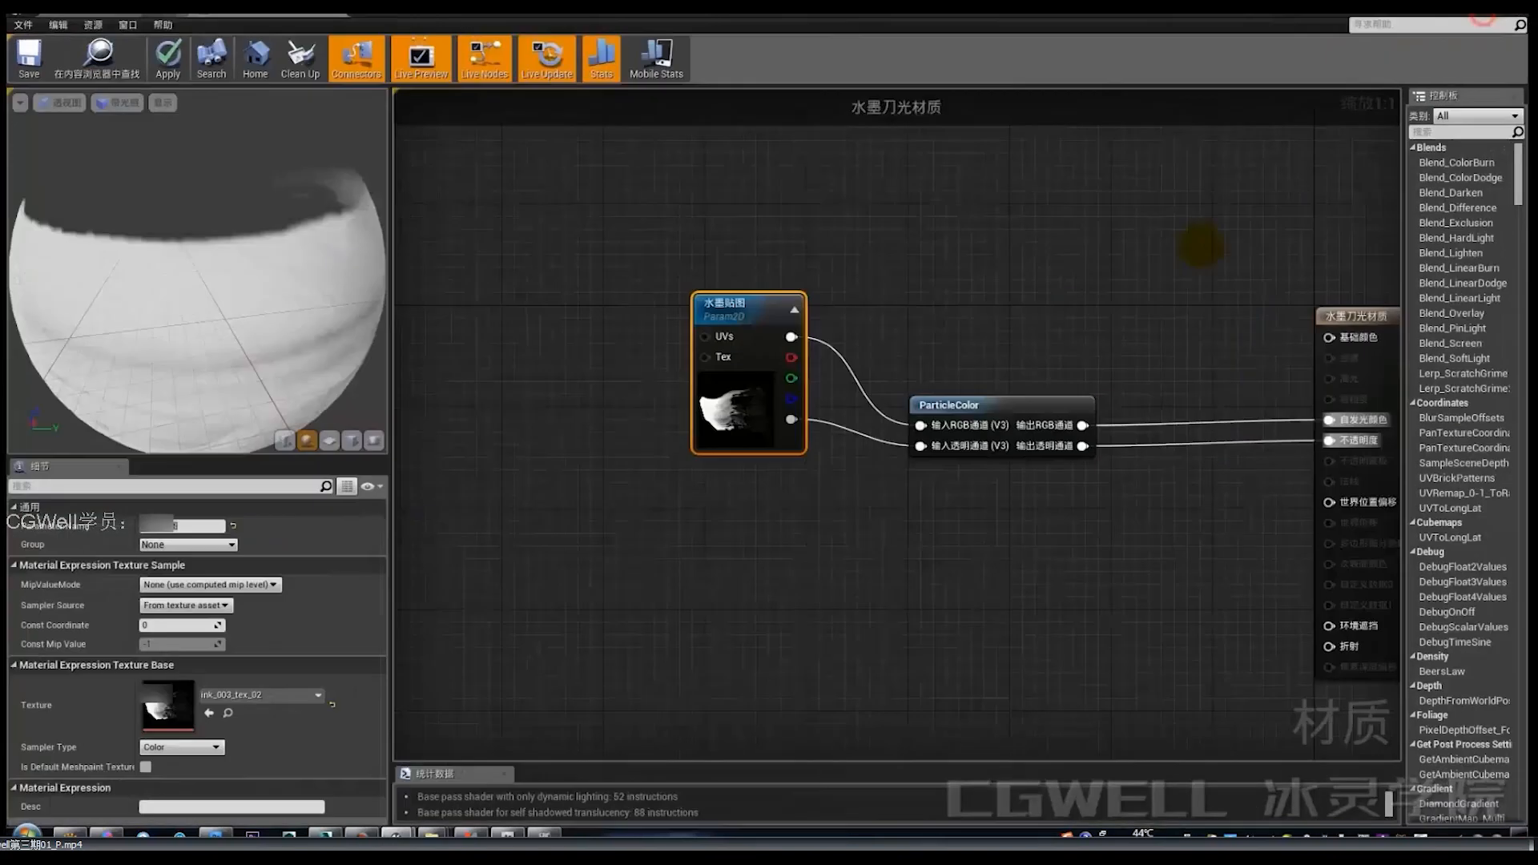
right_click_drag(971, 325, 909, 261)
scroll(769, 306, "up", 1)
right_click_drag(756, 311, 1027, 319)
left_click_drag(967, 353, 919, 350)
right_click_drag(754, 310, 759, 401)
left_click(948, 354)
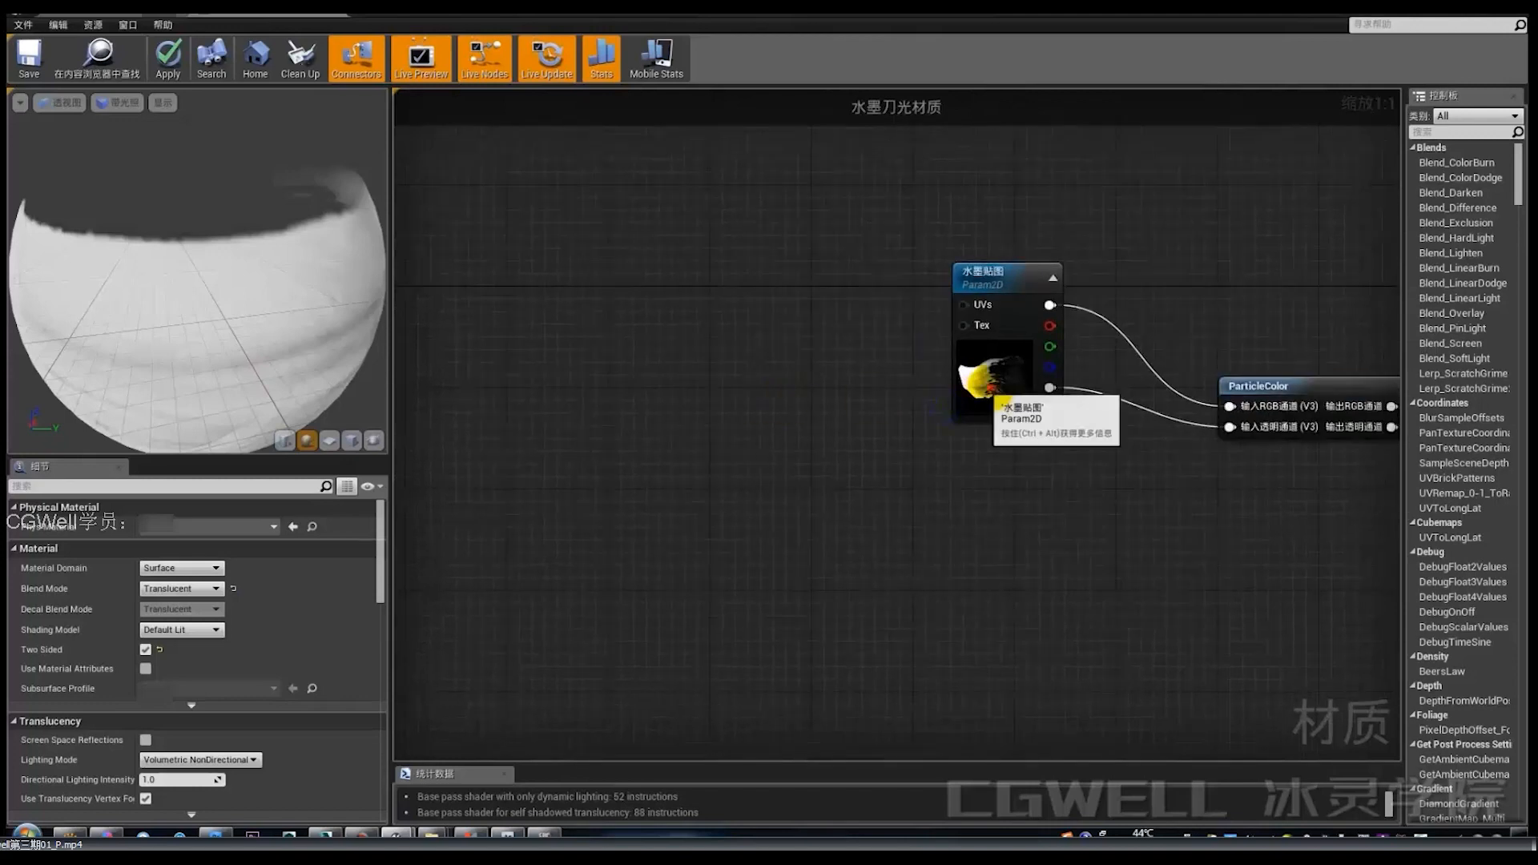
left_click_drag(985, 383, 1007, 394)
right_click_drag(911, 419, 821, 418)
left_click_drag(906, 395, 921, 396)
right_click_drag(815, 412, 994, 412)
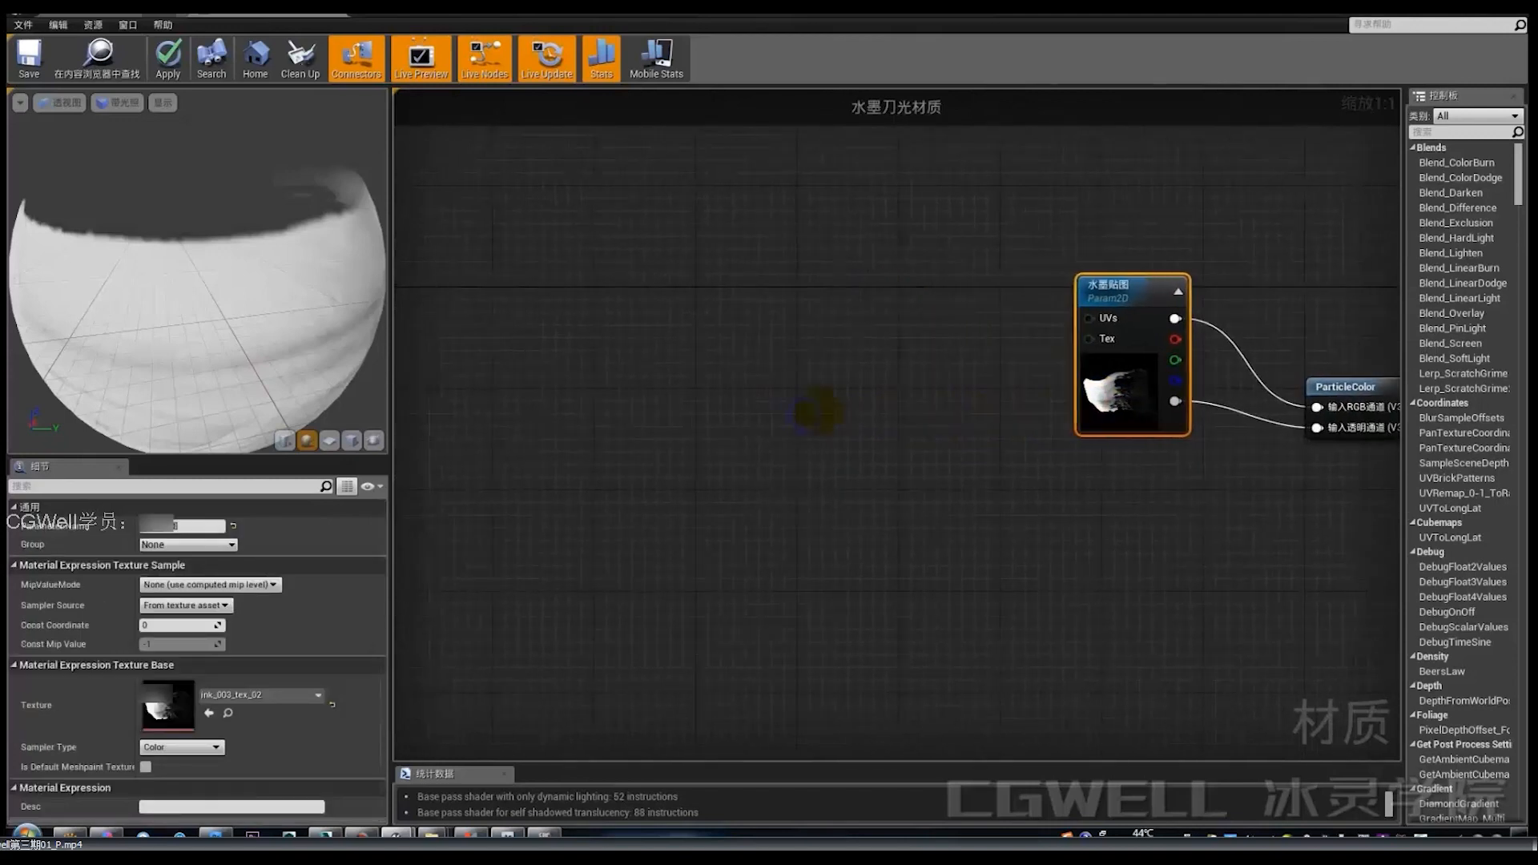
Add a material function call ahead of the 水墨贴图 node and assign it the Texcoord贴图重复度动态调节 function.
left_click(691, 373)
right_click_drag(692, 373, 781, 358)
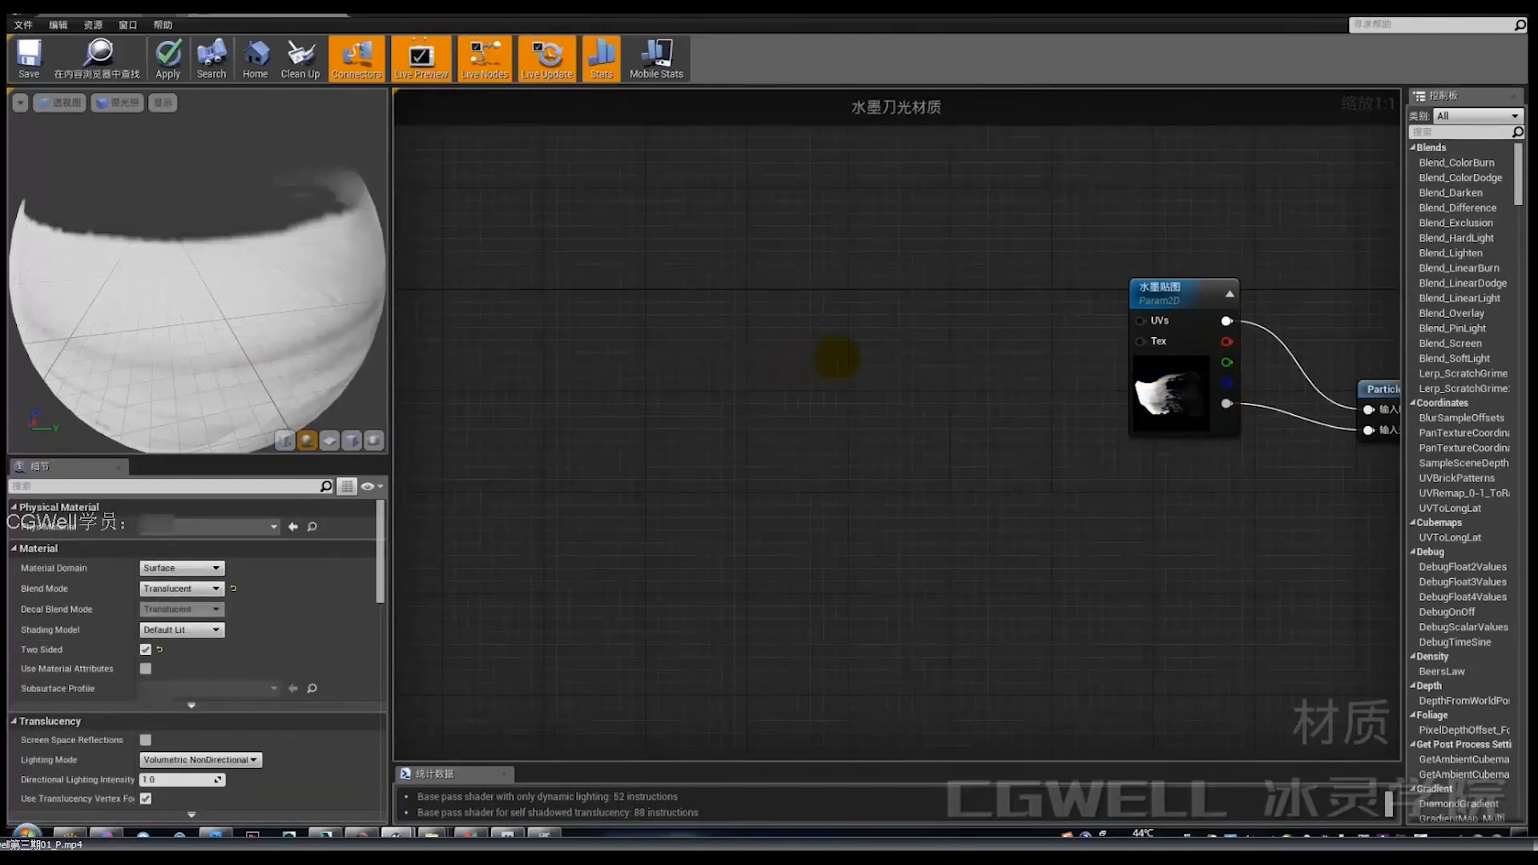
key("f")
left_click(807, 358)
left_click_drag(842, 357, 792, 308)
left_click(224, 529)
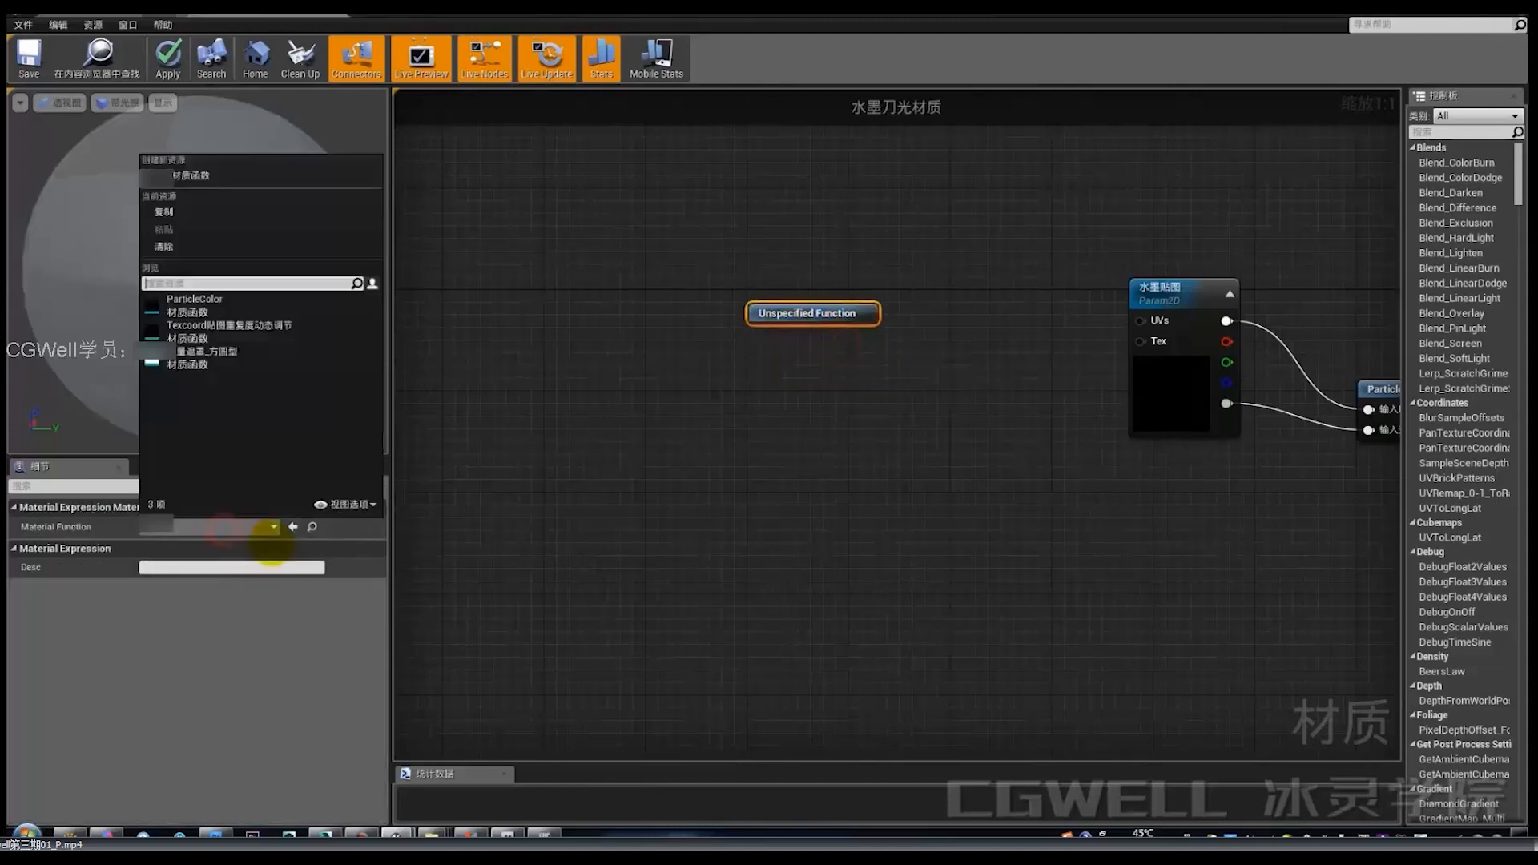
left_click(265, 333)
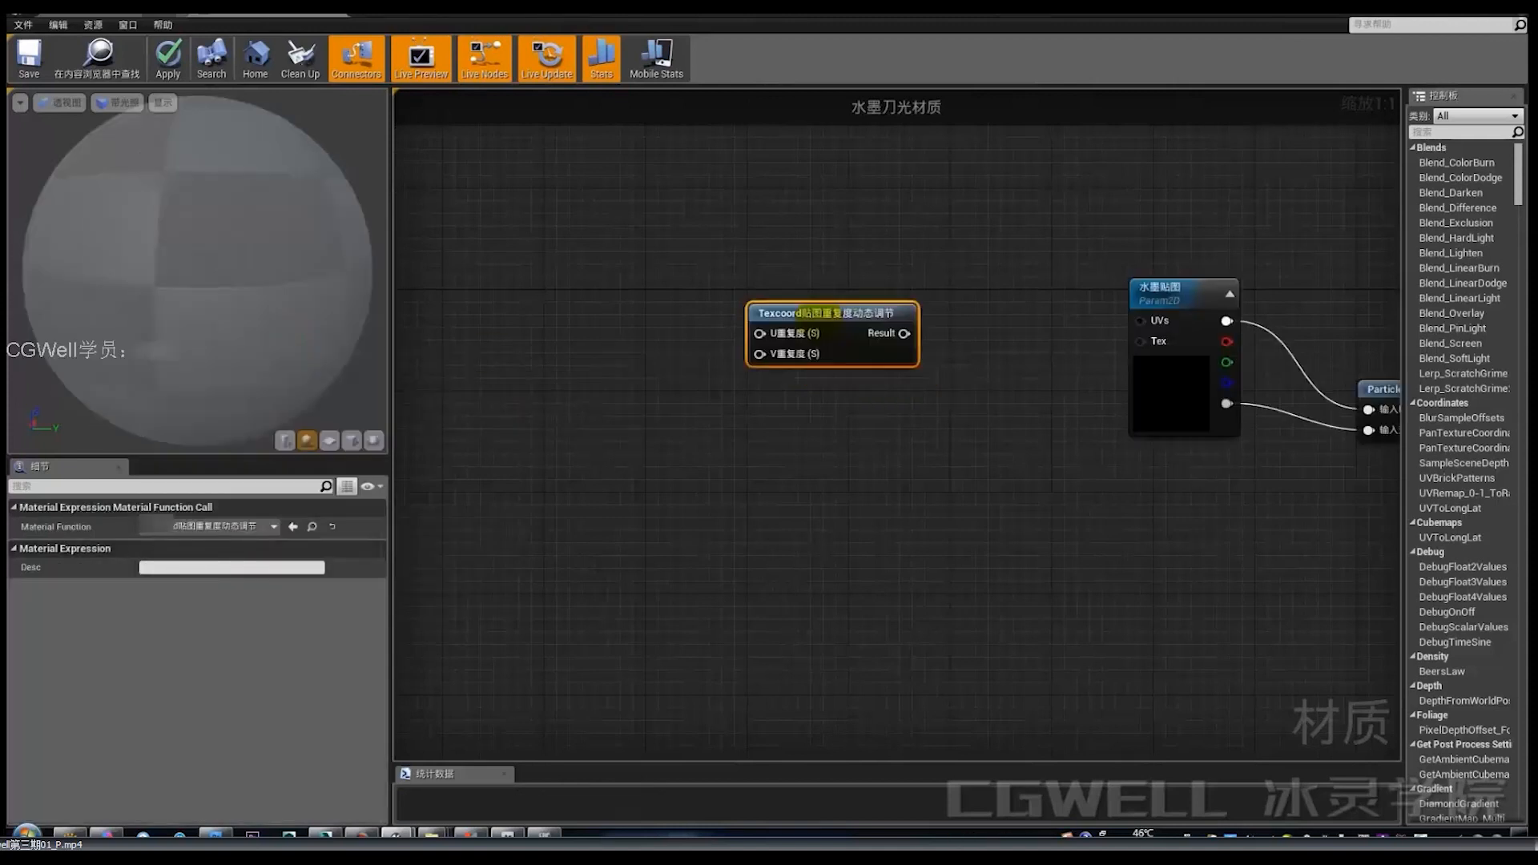
left_click_drag(819, 314, 793, 249)
Add two scalar parameters and connect them to the U重复度 and V重复度 inputs of the Texcoord function node.
right_click_drag(738, 323, 791, 355)
key("s")
left_click(656, 240)
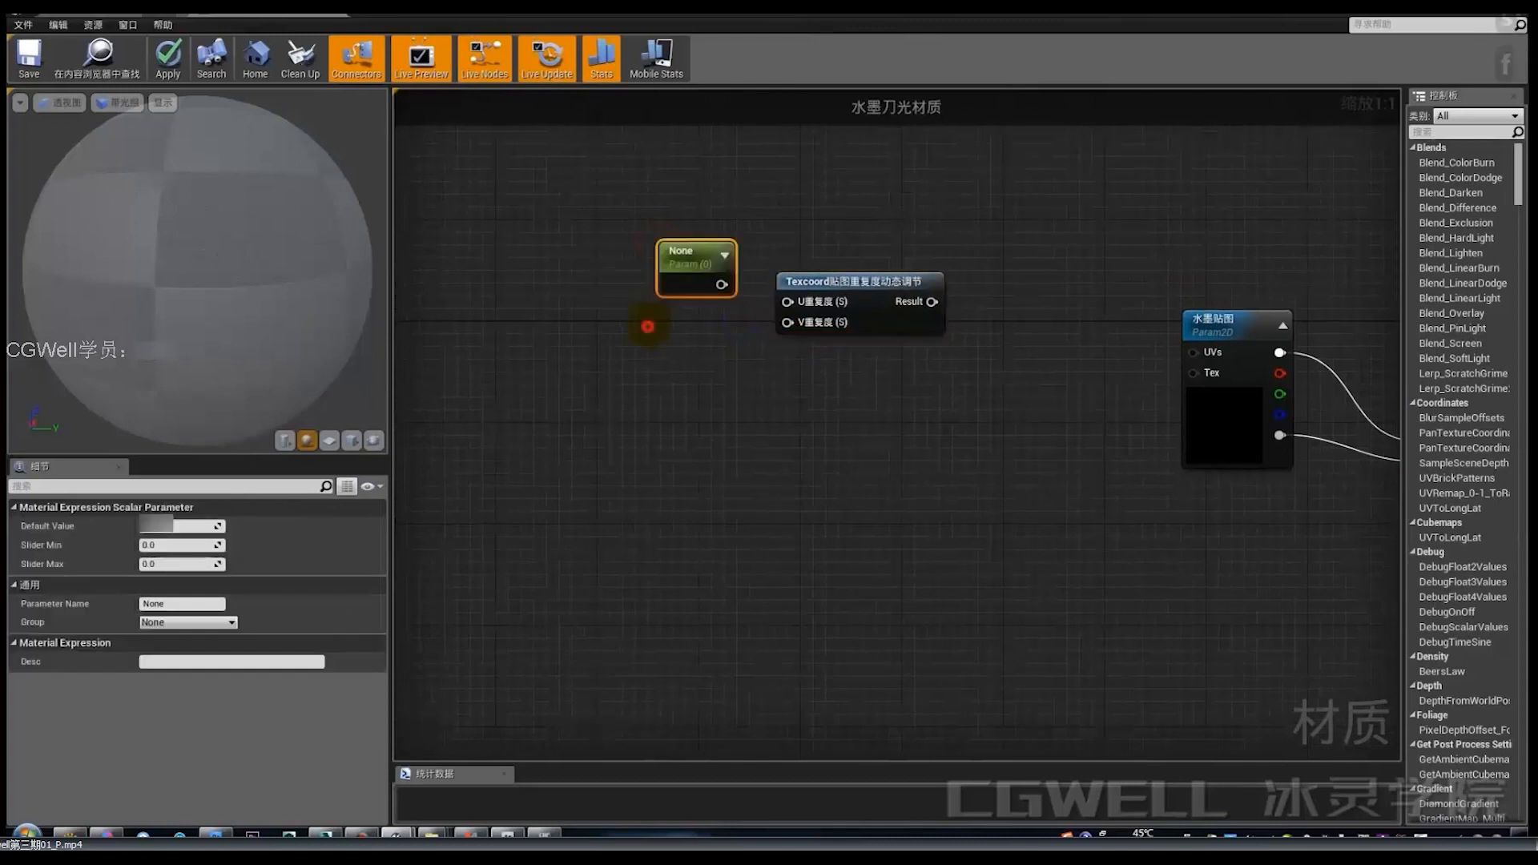
key("s")
left_click(647, 326)
left_click_drag(689, 254, 788, 302)
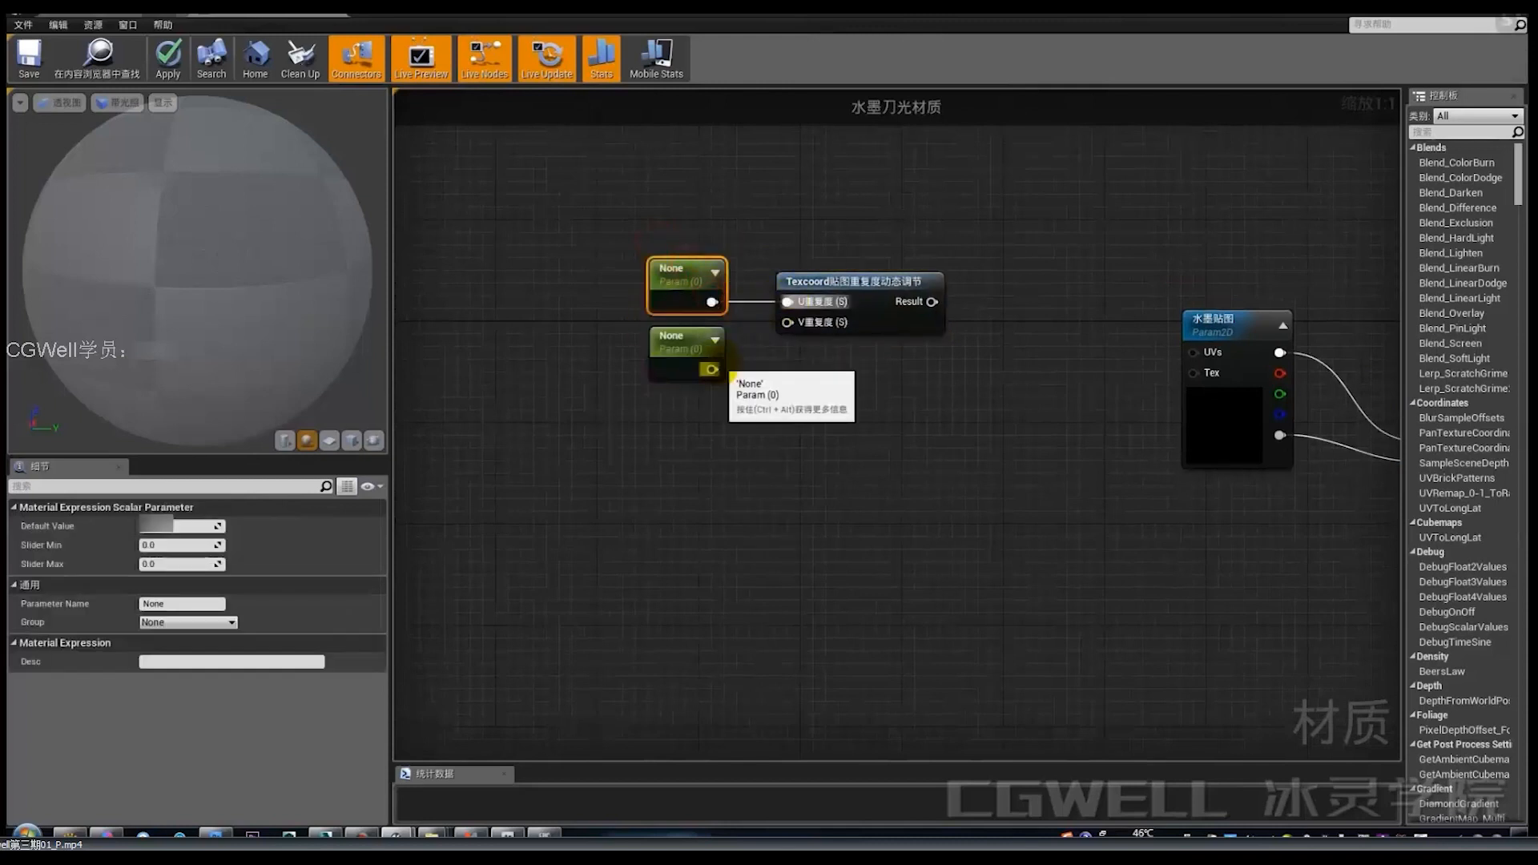
left_click_drag(712, 369, 811, 330)
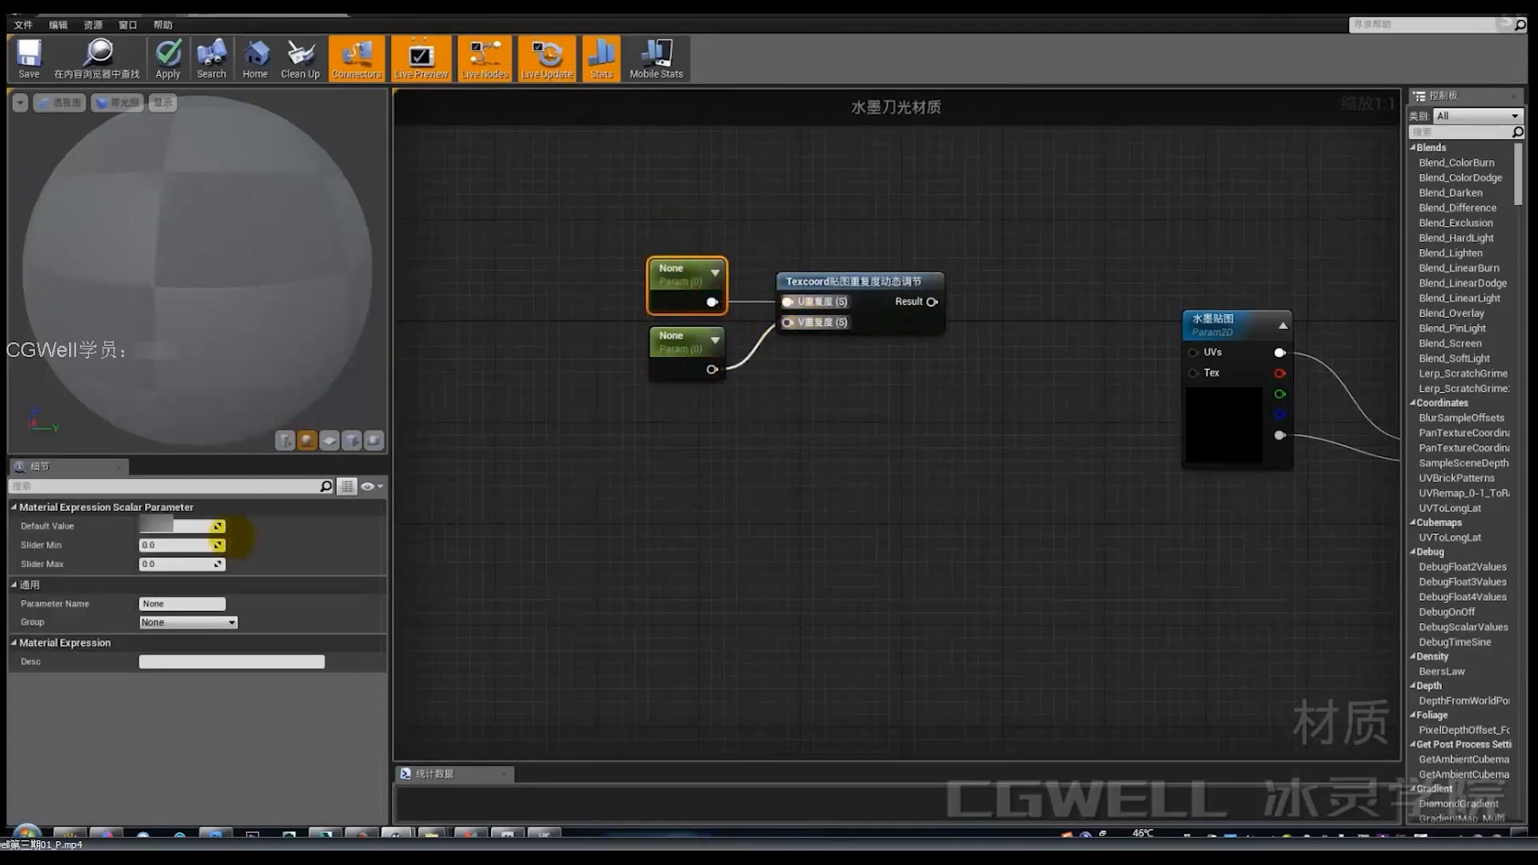
Set both scalar parameters' default values to 1 and name the one feeding V重复度 as 水墨V重复.
left_click(176, 528)
left_click(697, 359)
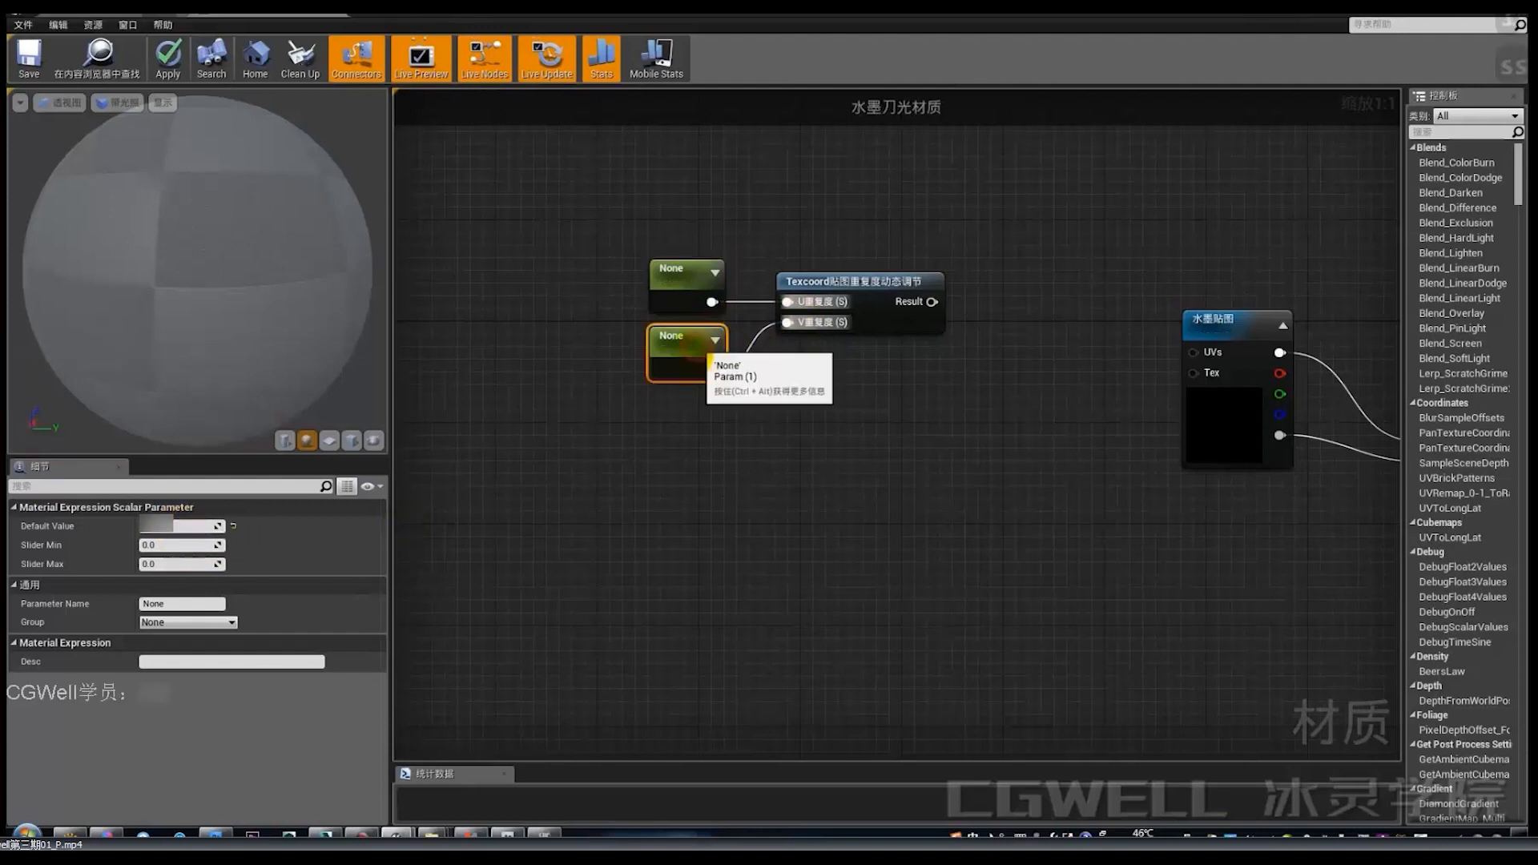
left_click(192, 603)
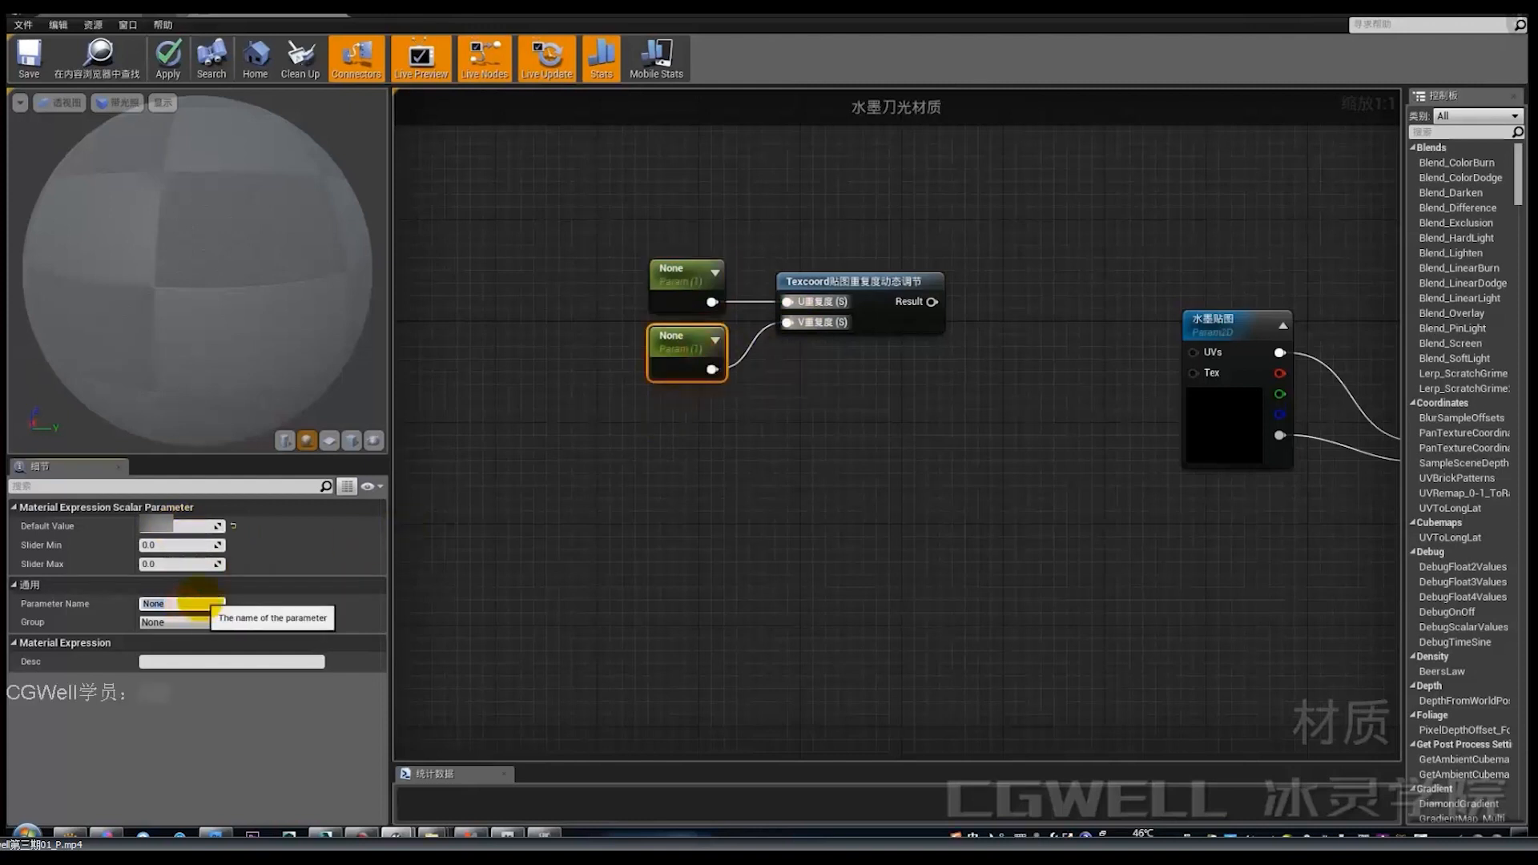
type("shuimo")
key("space")
type("V")
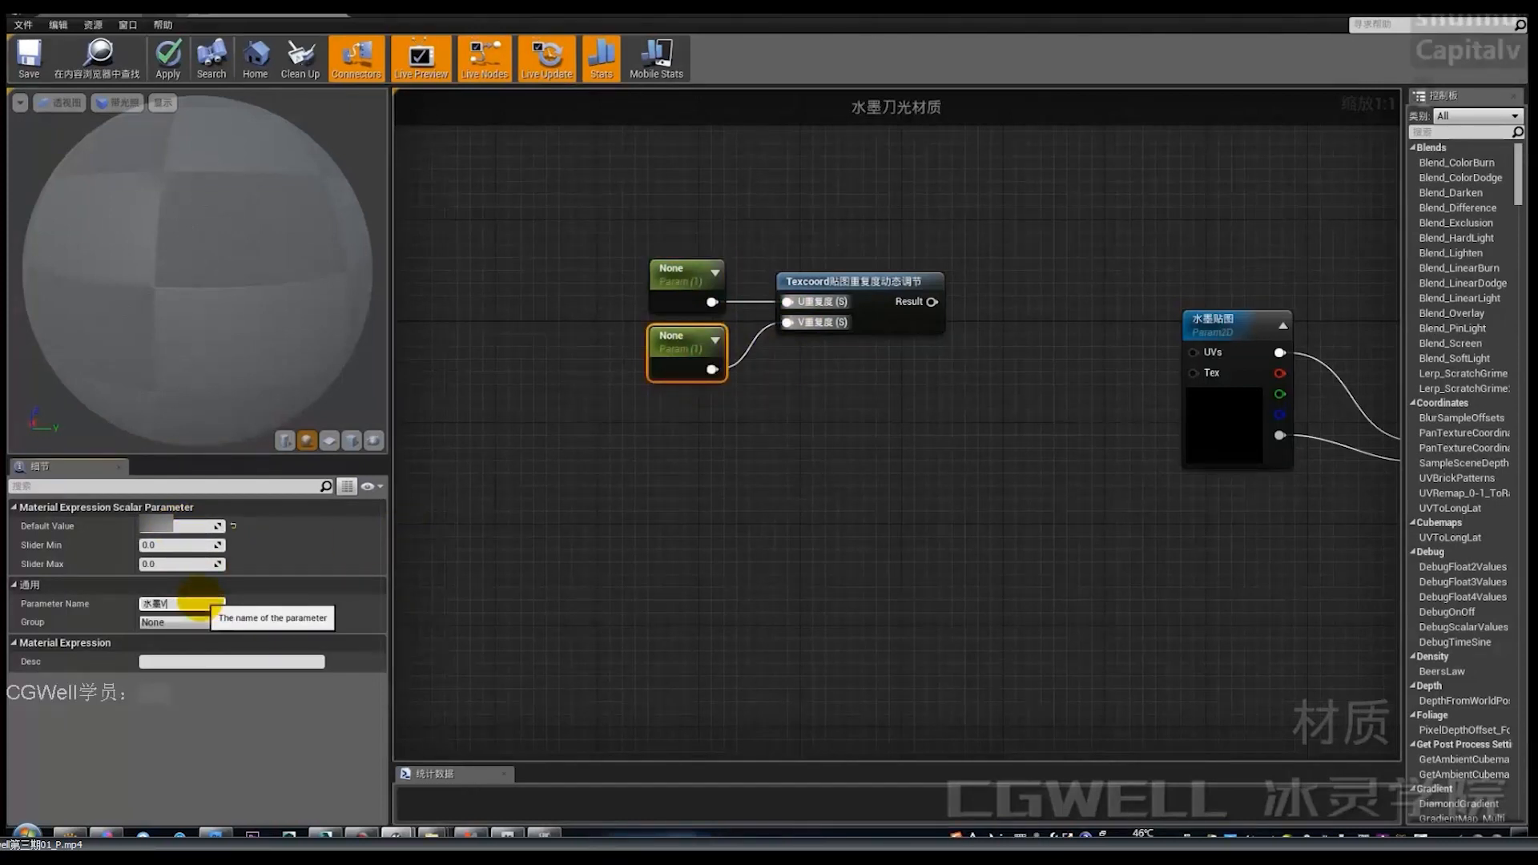
type("chongfu")
key("space")
key("Return")
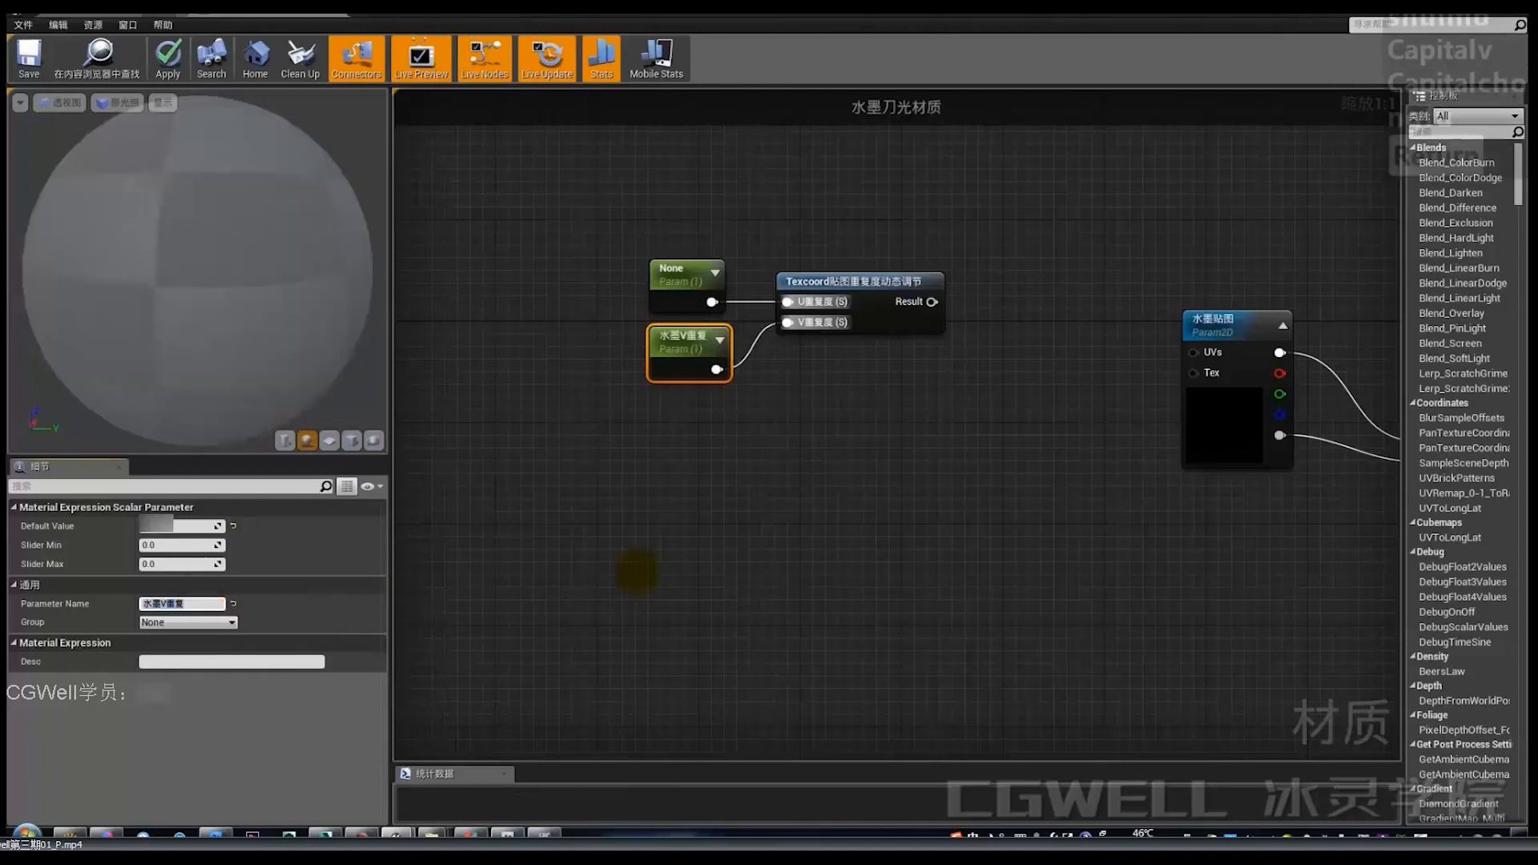
Name the scalar parameter feeding U重复度 as 水墨U重复.
left_click(681, 272)
left_click(184, 603)
type("s")
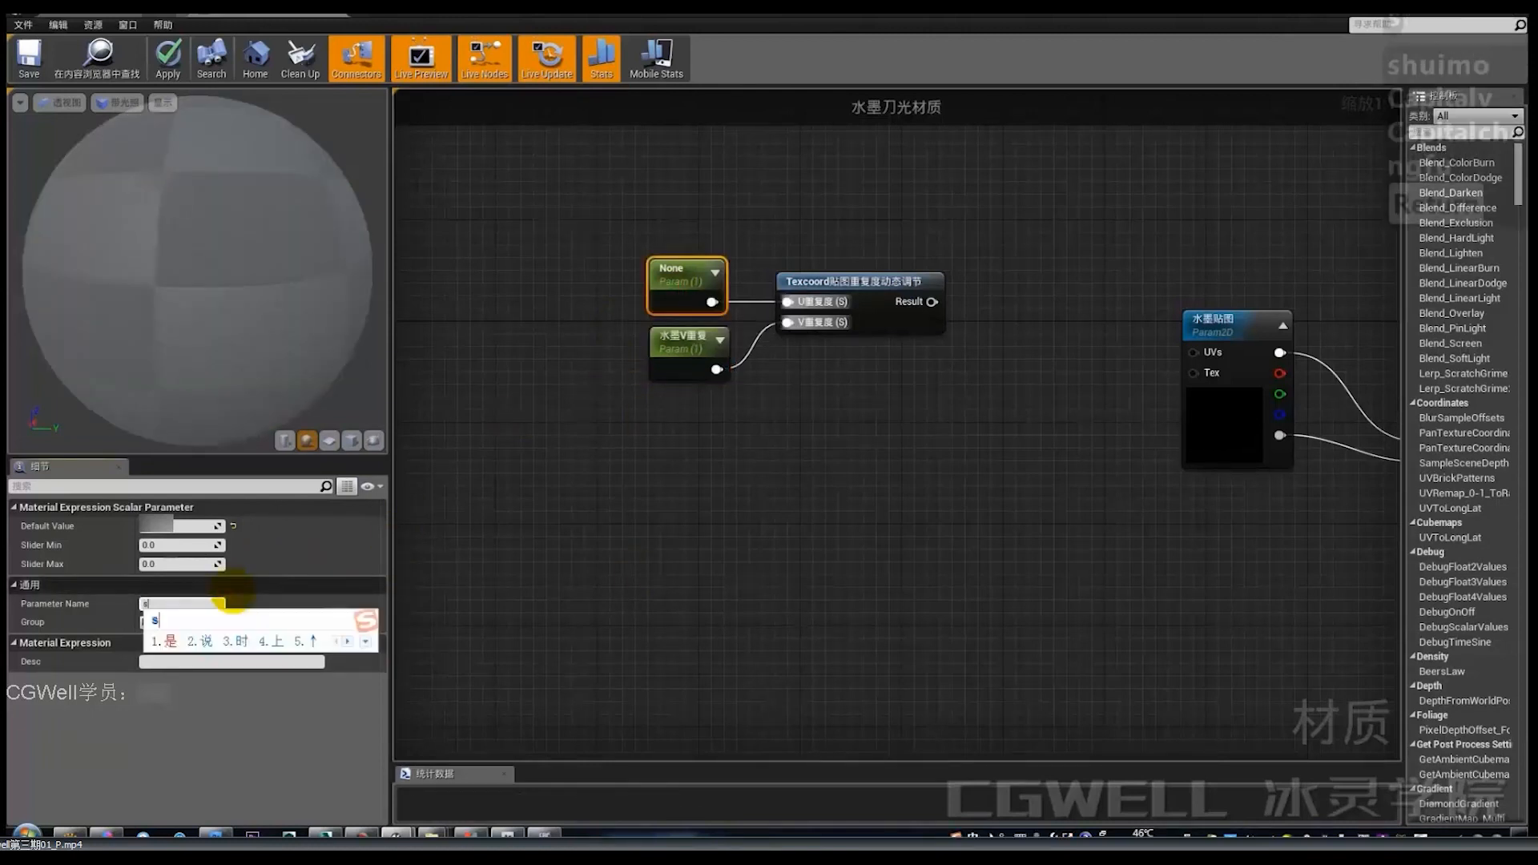
type("huimo")
key("space")
type("重复")
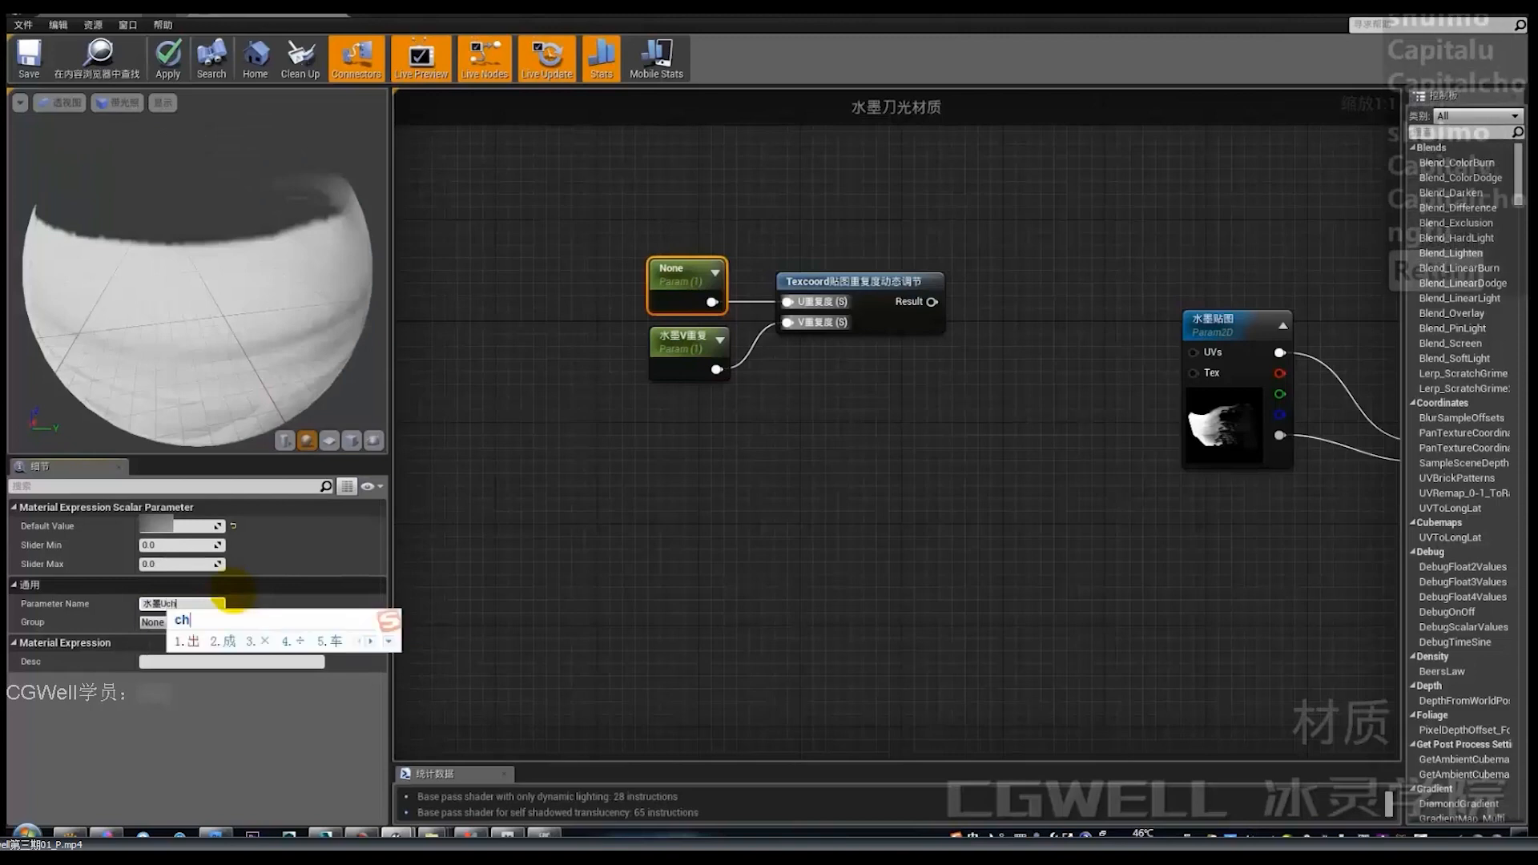
key("Return")
Move the two repeat parameters and the Texcoord function node together, farther away from the 水墨贴图 node.
right_click_drag(1139, 415, 971, 452)
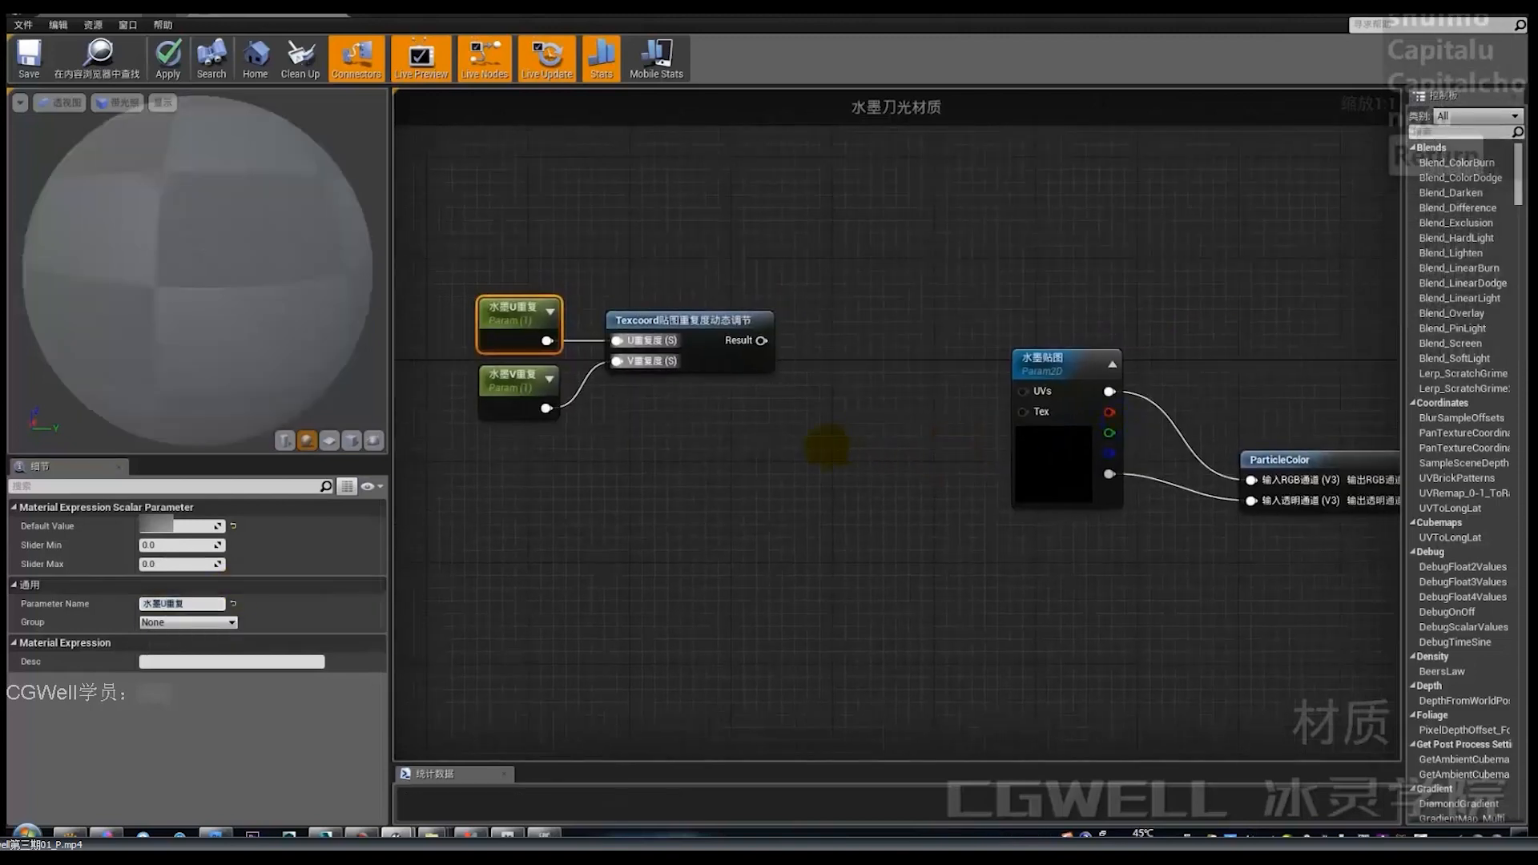
left_click_drag(455, 253, 700, 420)
left_click_drag(689, 323, 587, 285)
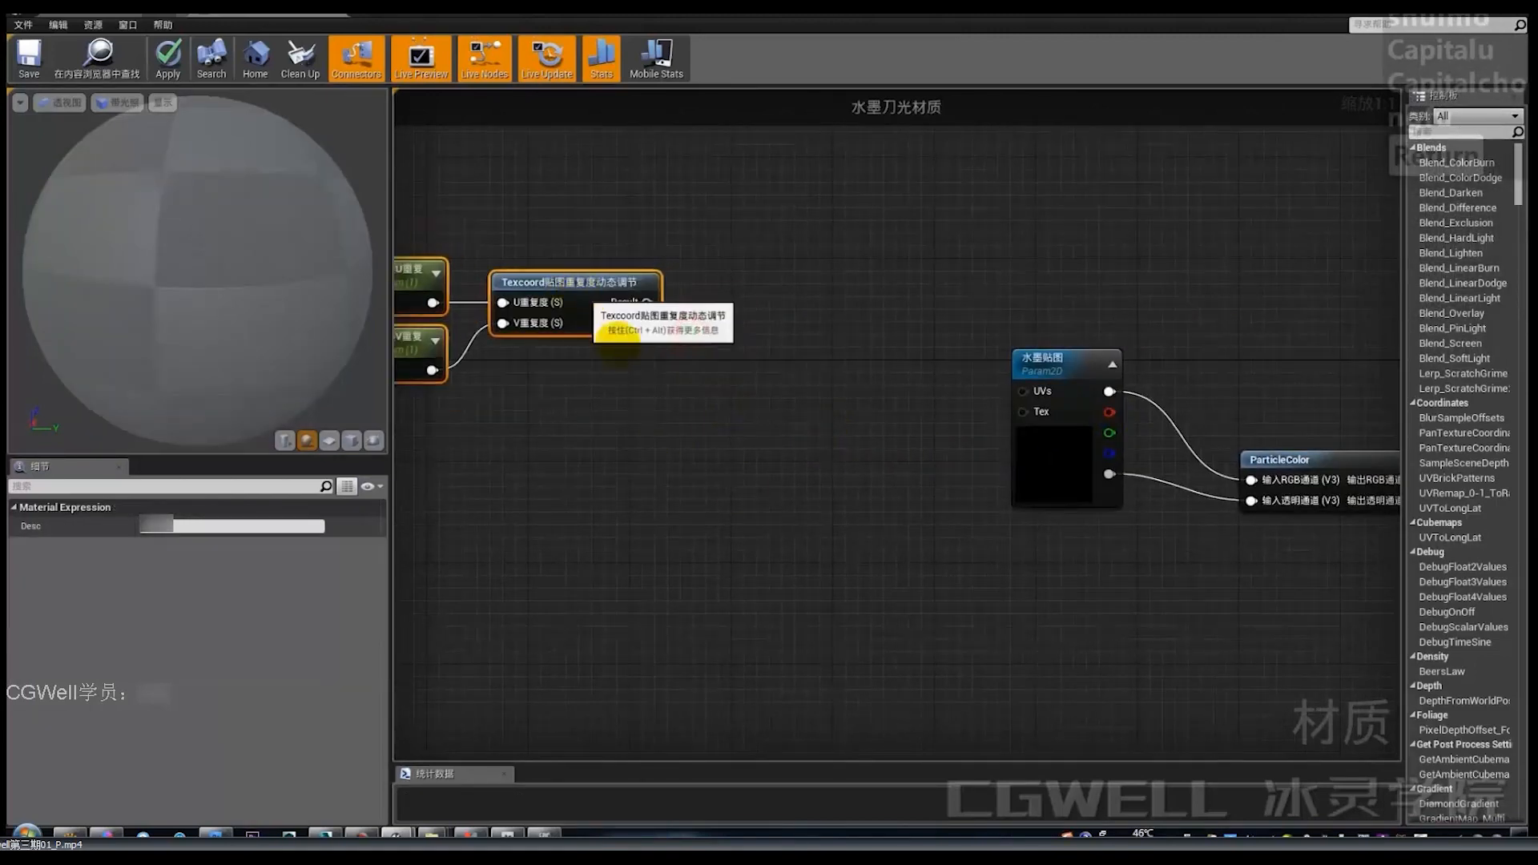
right_click_drag(621, 335, 739, 341)
left_click_drag(556, 230, 749, 397)
left_click_drag(753, 336, 713, 349)
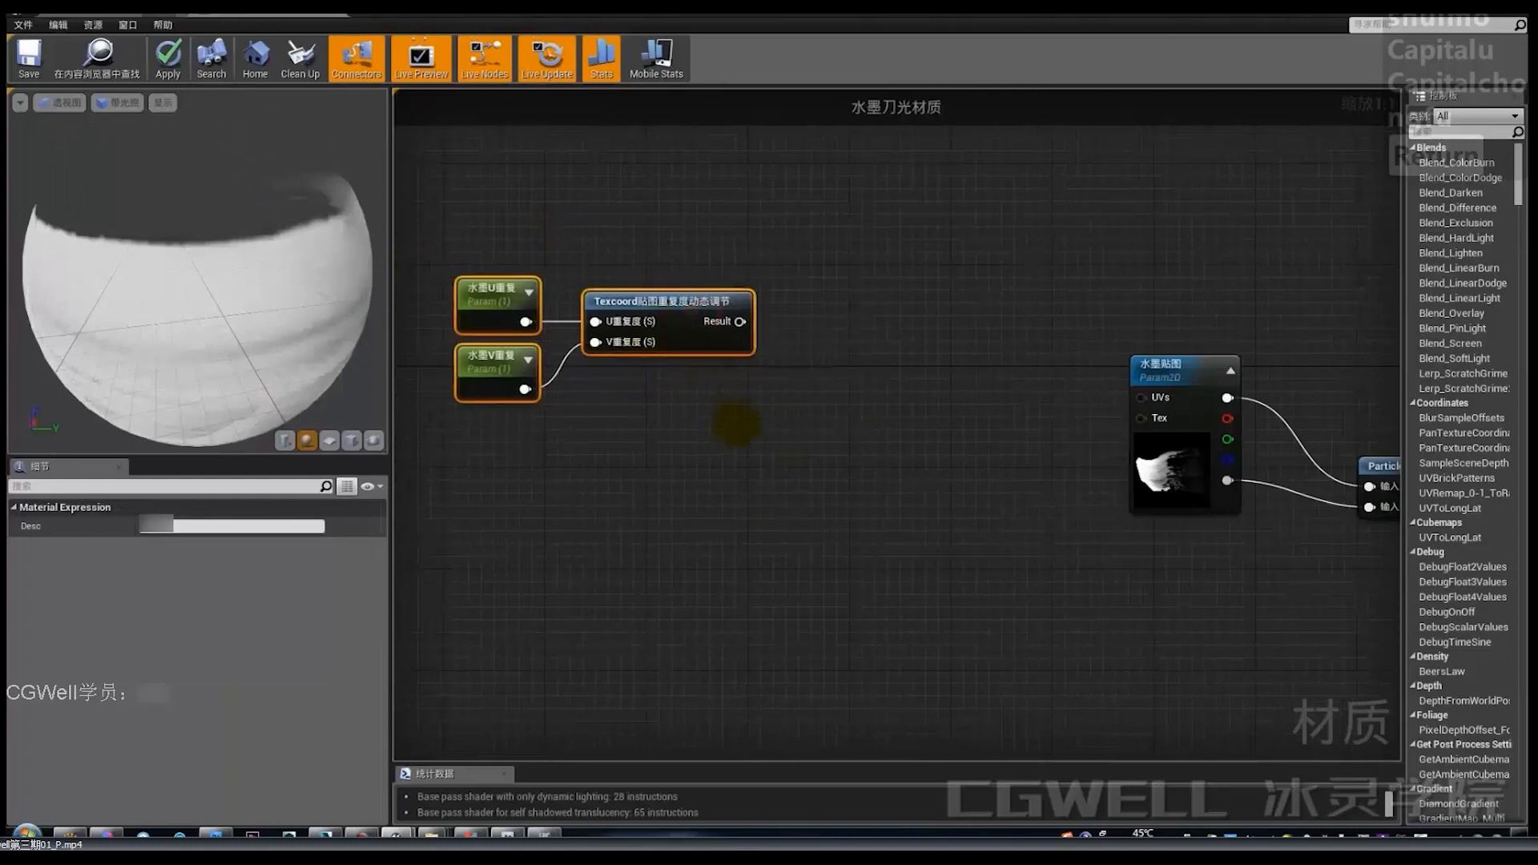
left_click(839, 399)
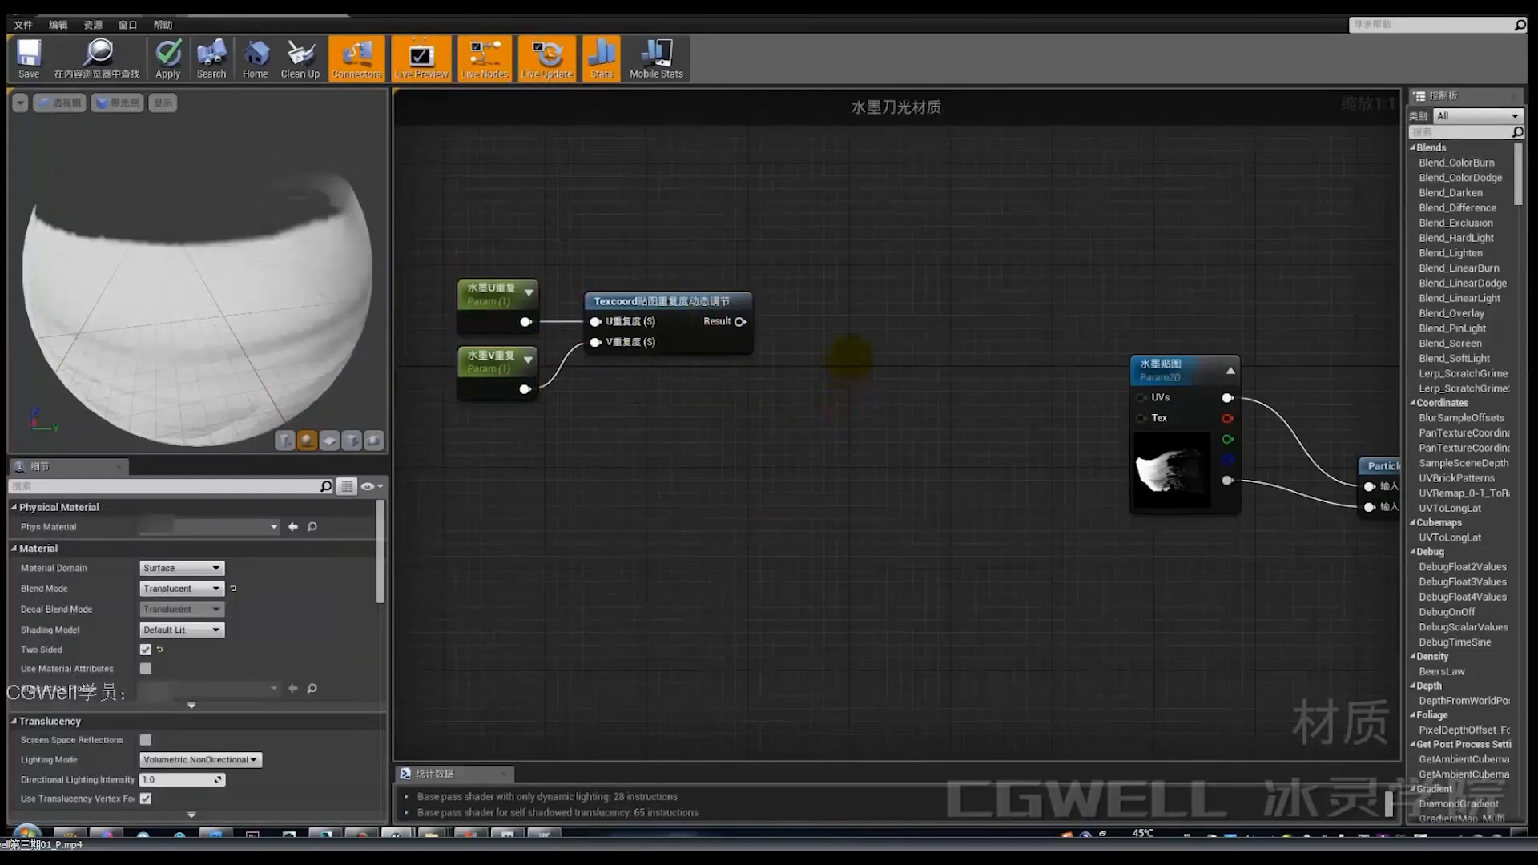
Add two Panner nodes between the Texcoord function and 水墨贴图, and set the upper Panner's Speed X to 1.
left_click(852, 354)
left_click(827, 490)
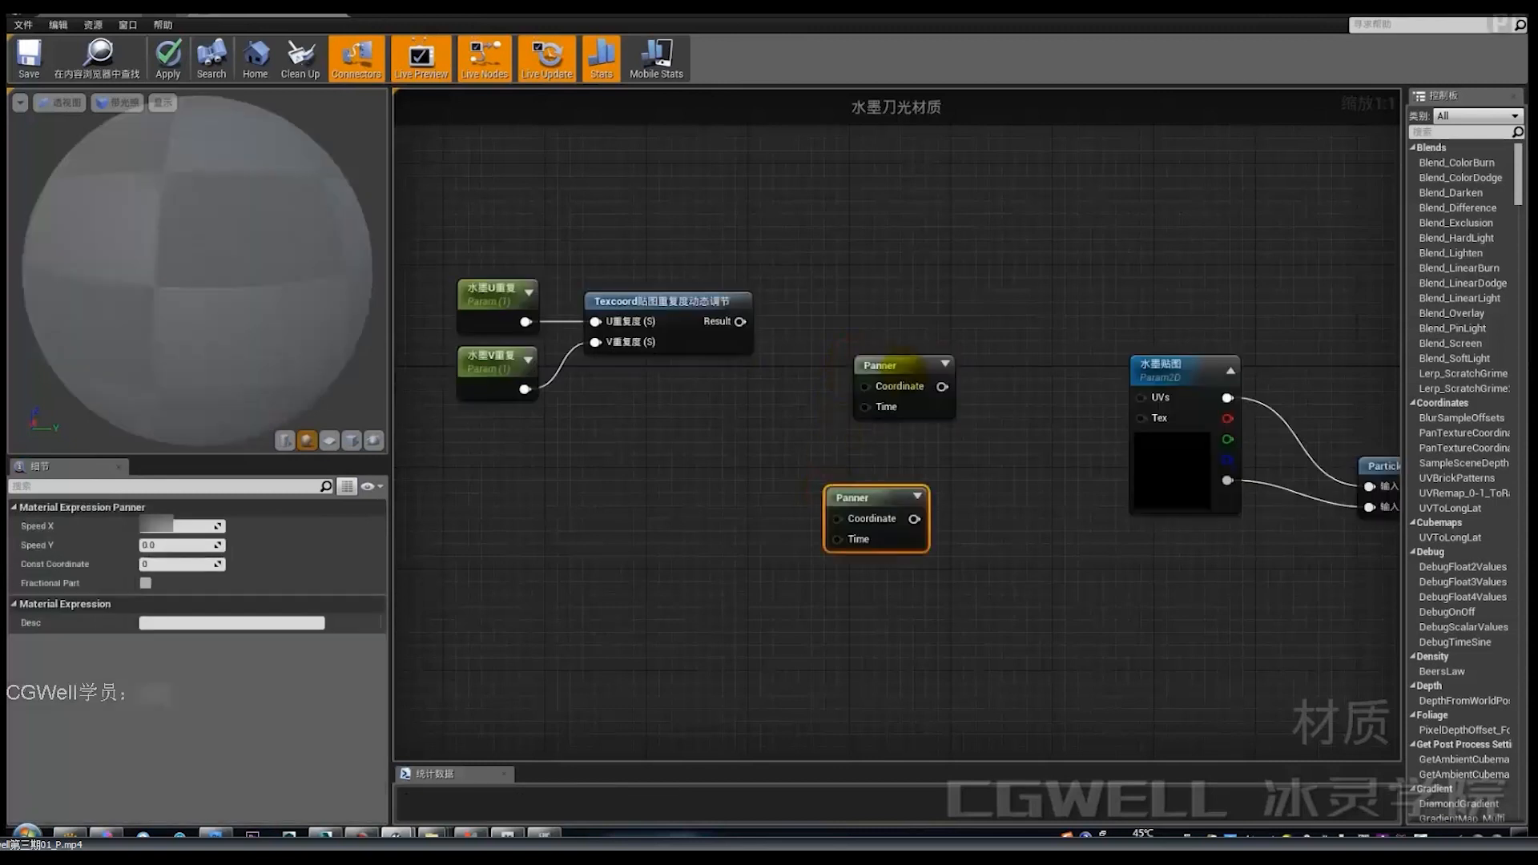
left_click_drag(906, 399, 877, 374)
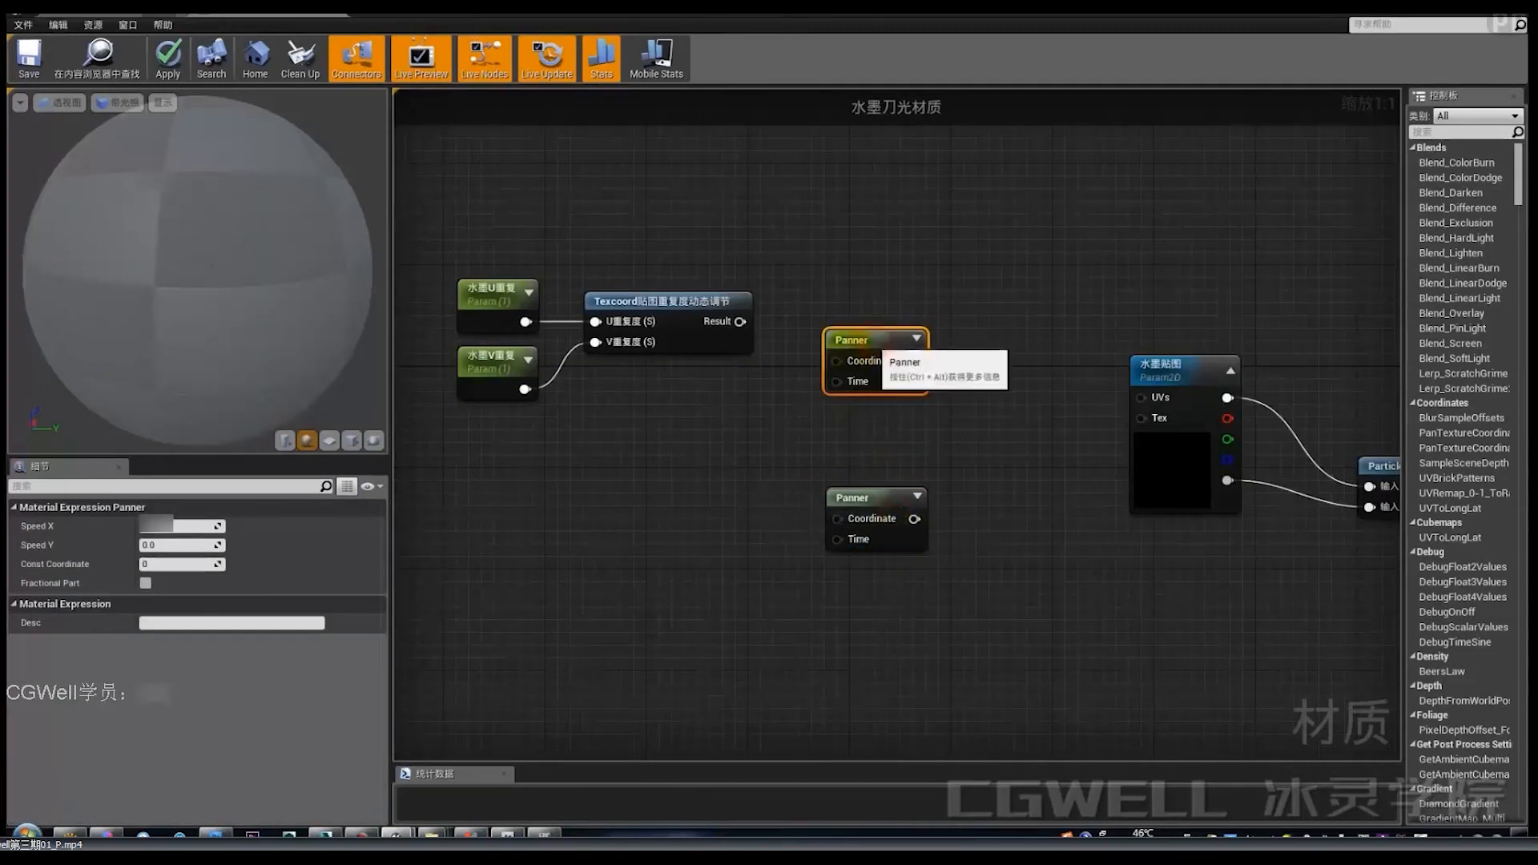
left_click(184, 529)
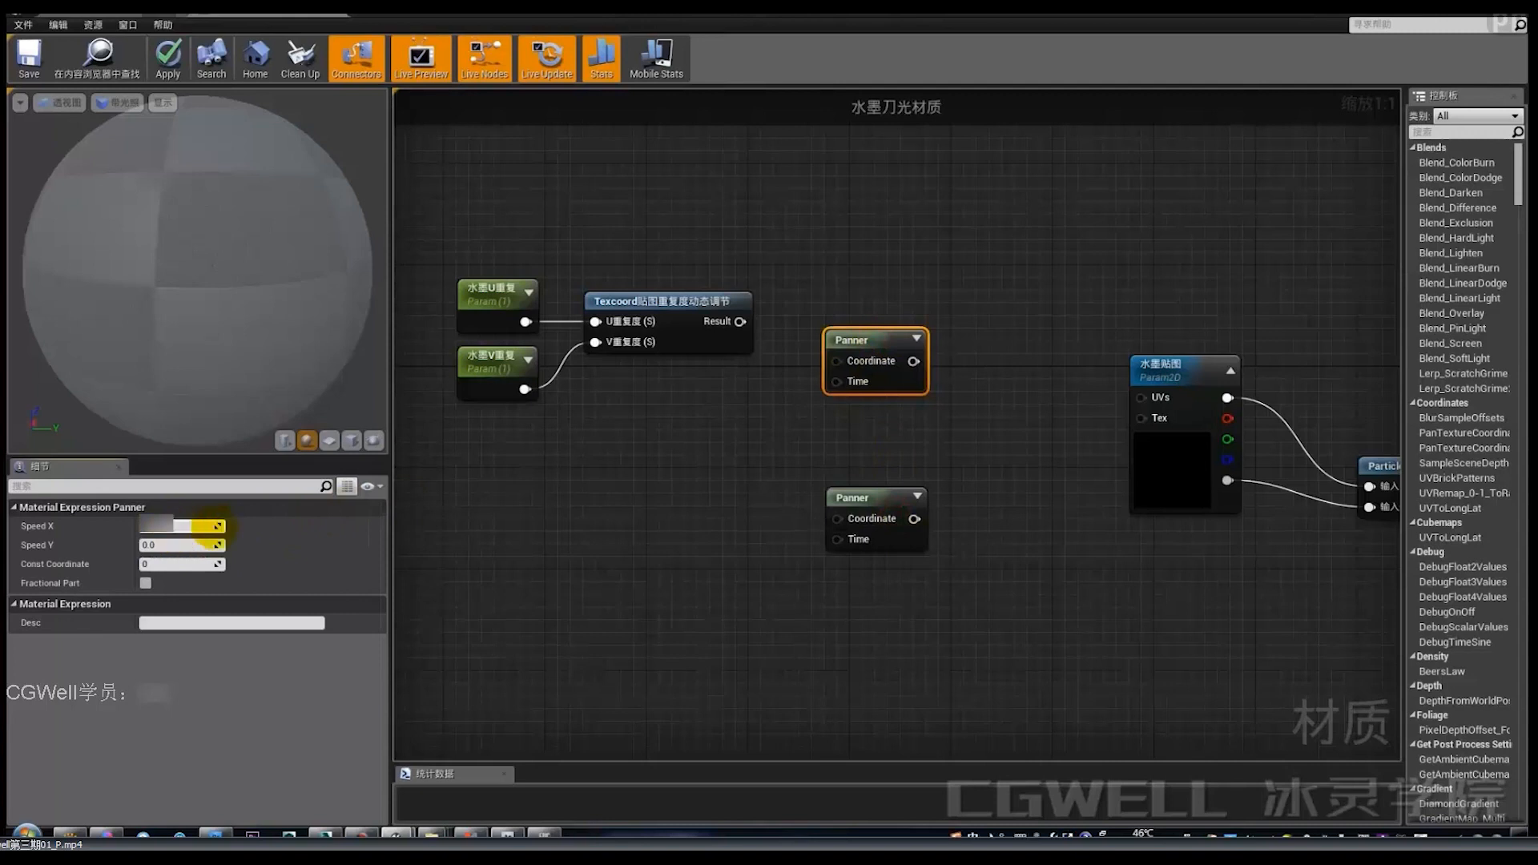
left_click(833, 498)
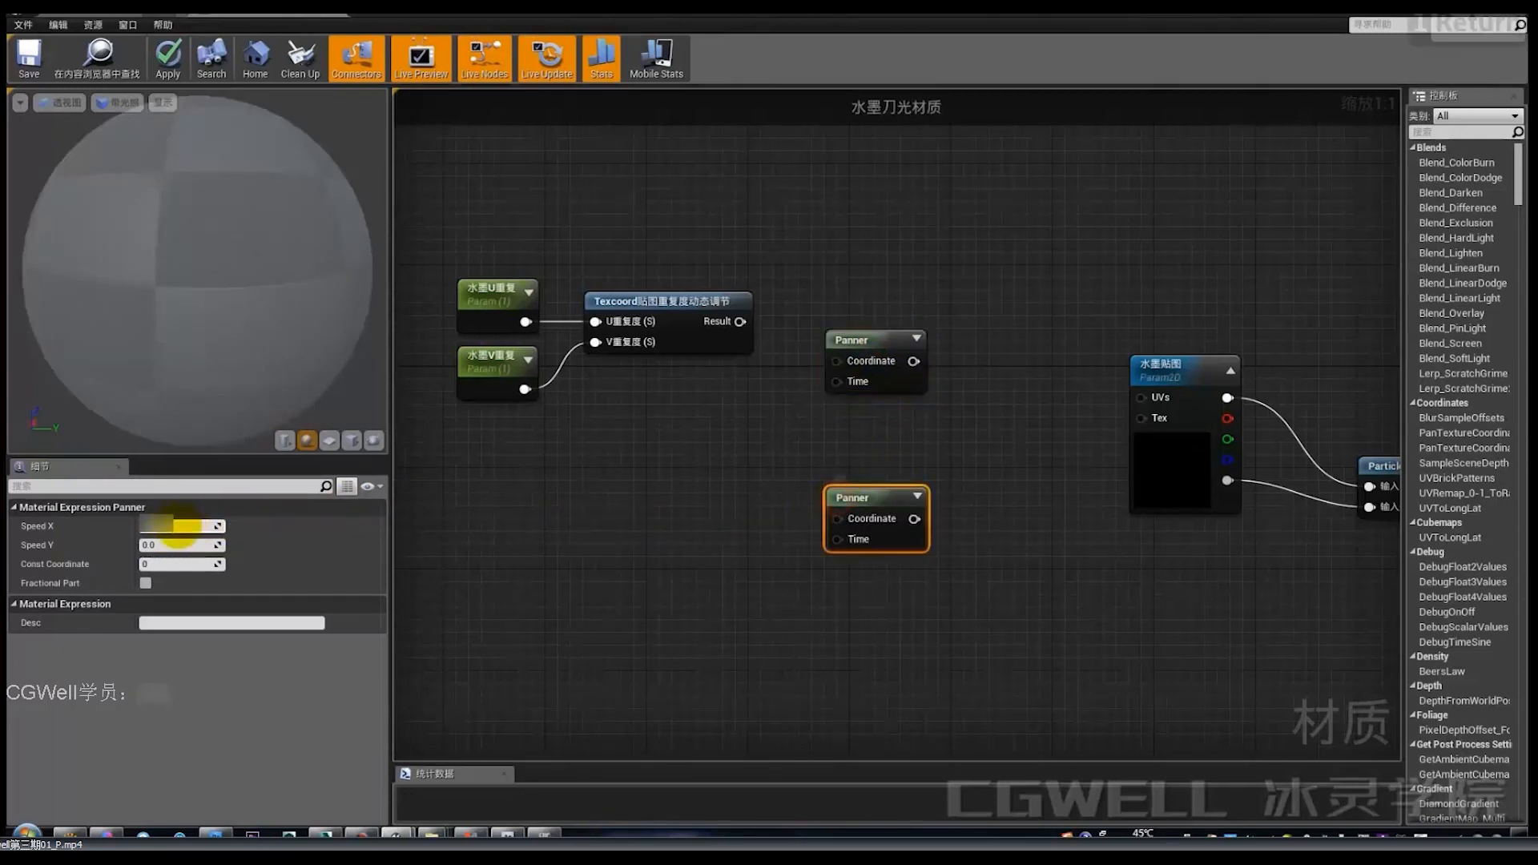
type("1")
key("Return")
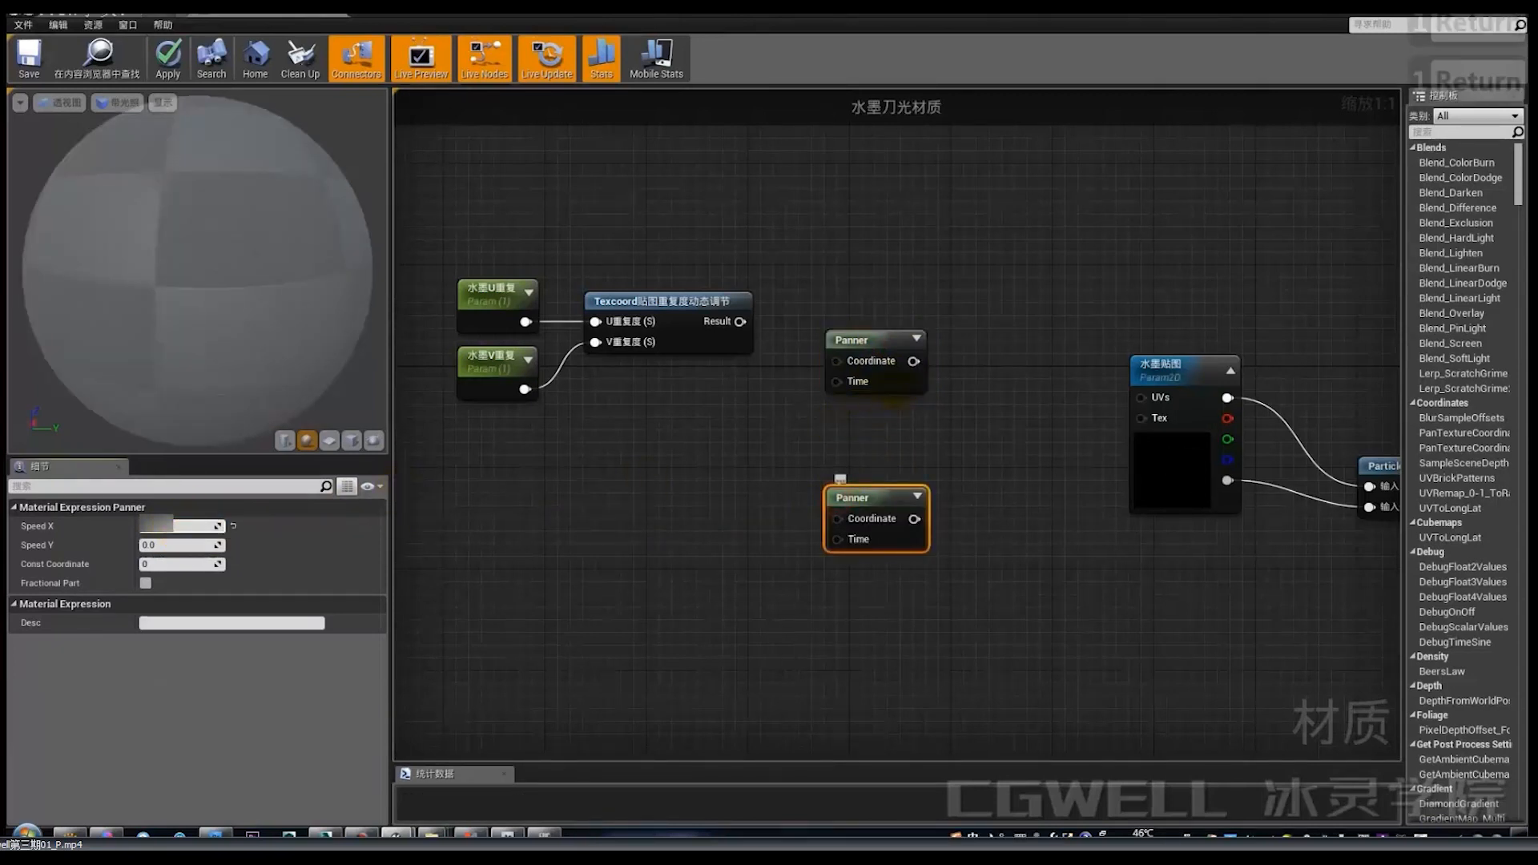
Align the upper Panner with the Texcoord function node, and set the lower Panner's Speed X to 0 and Speed Y to 1.
left_click_drag(889, 388, 876, 349)
left_click(864, 502)
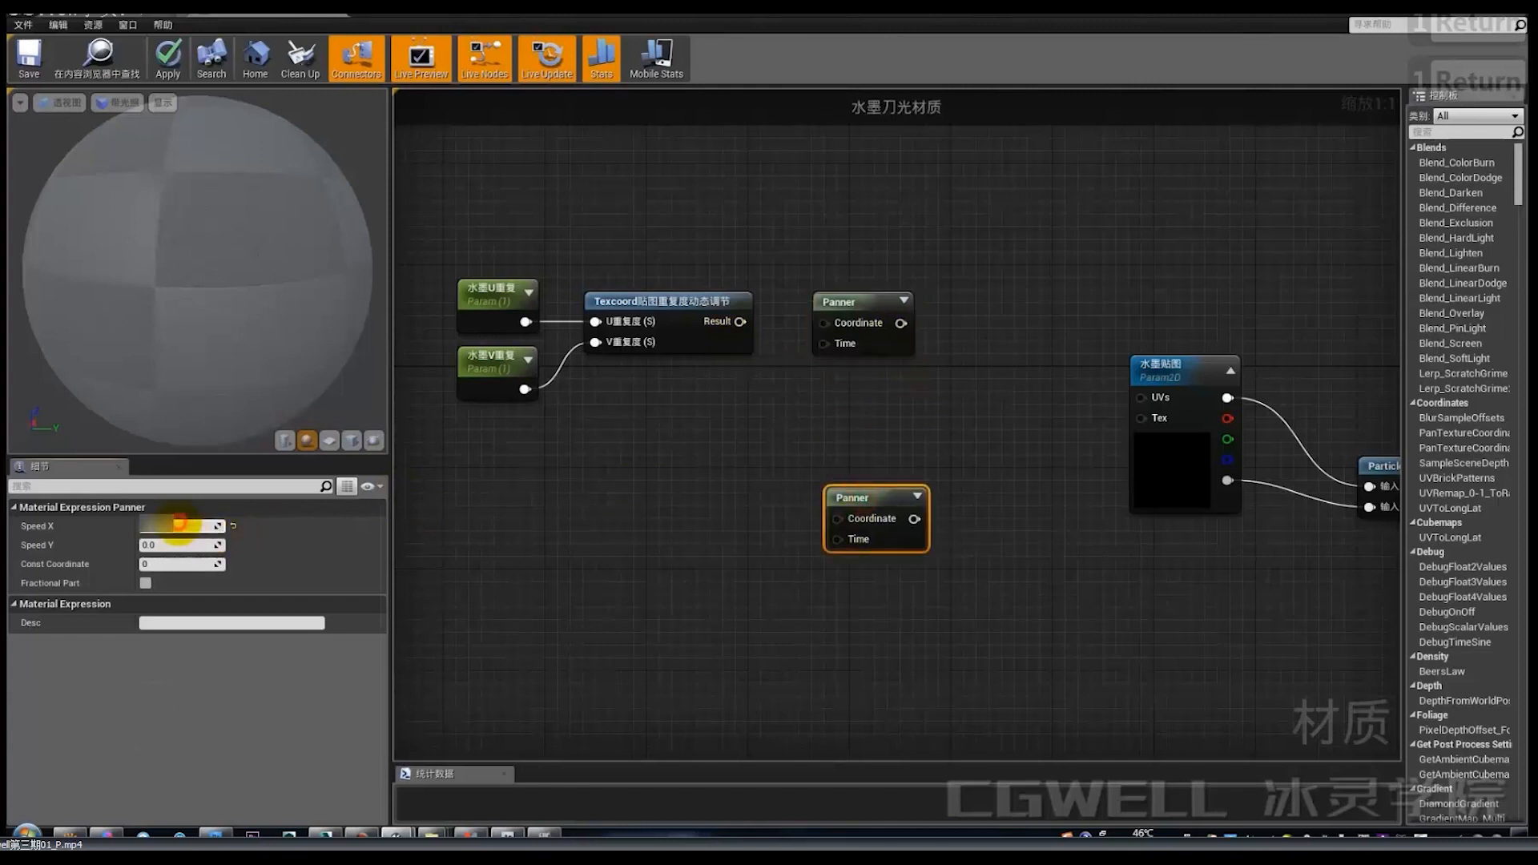
left_click(180, 525)
type("0")
left_click(180, 544)
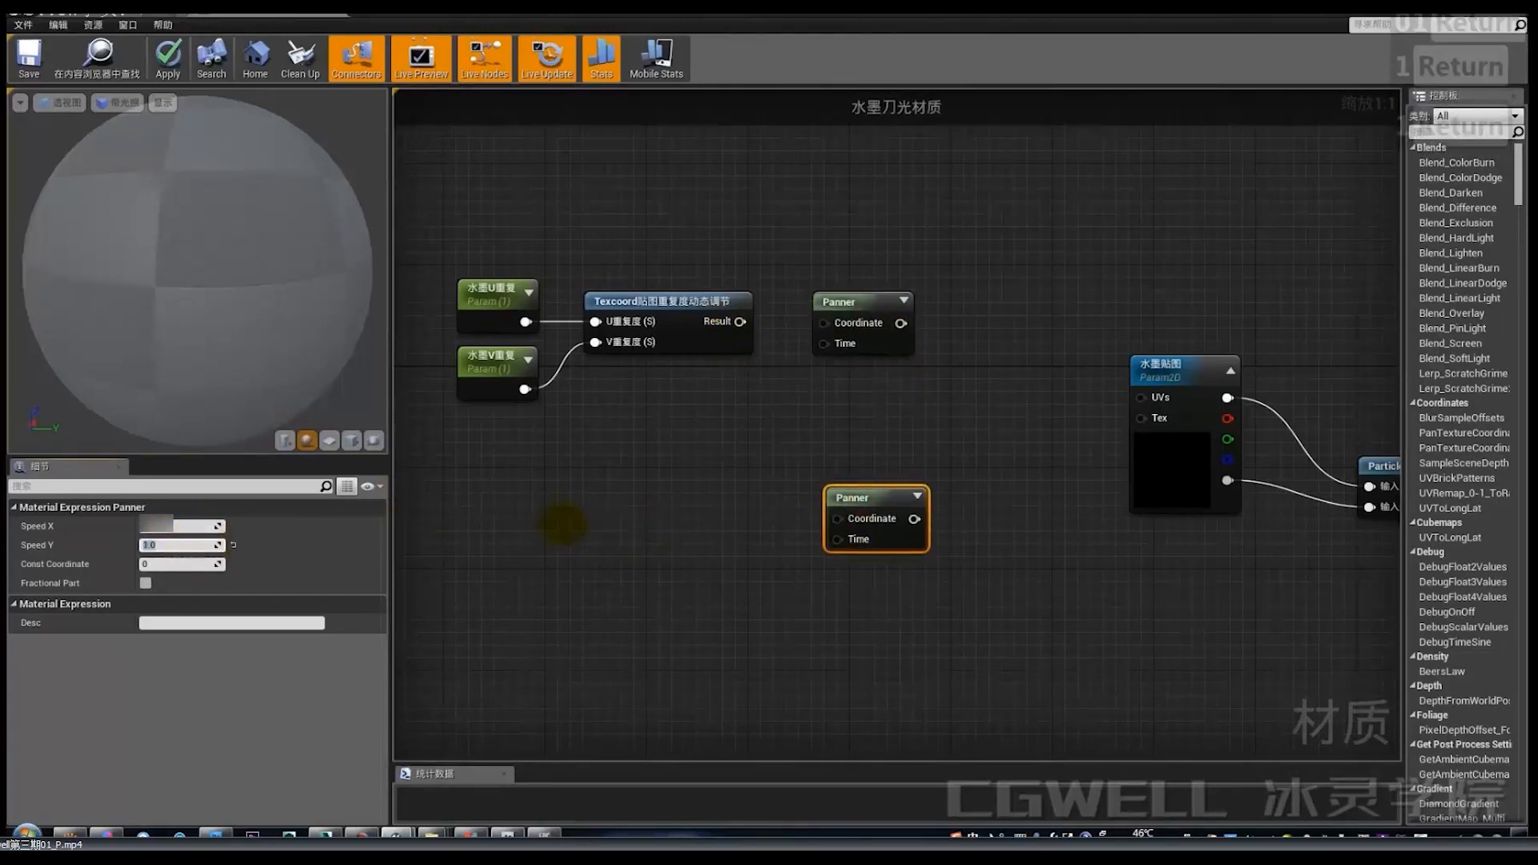
left_click(817, 507)
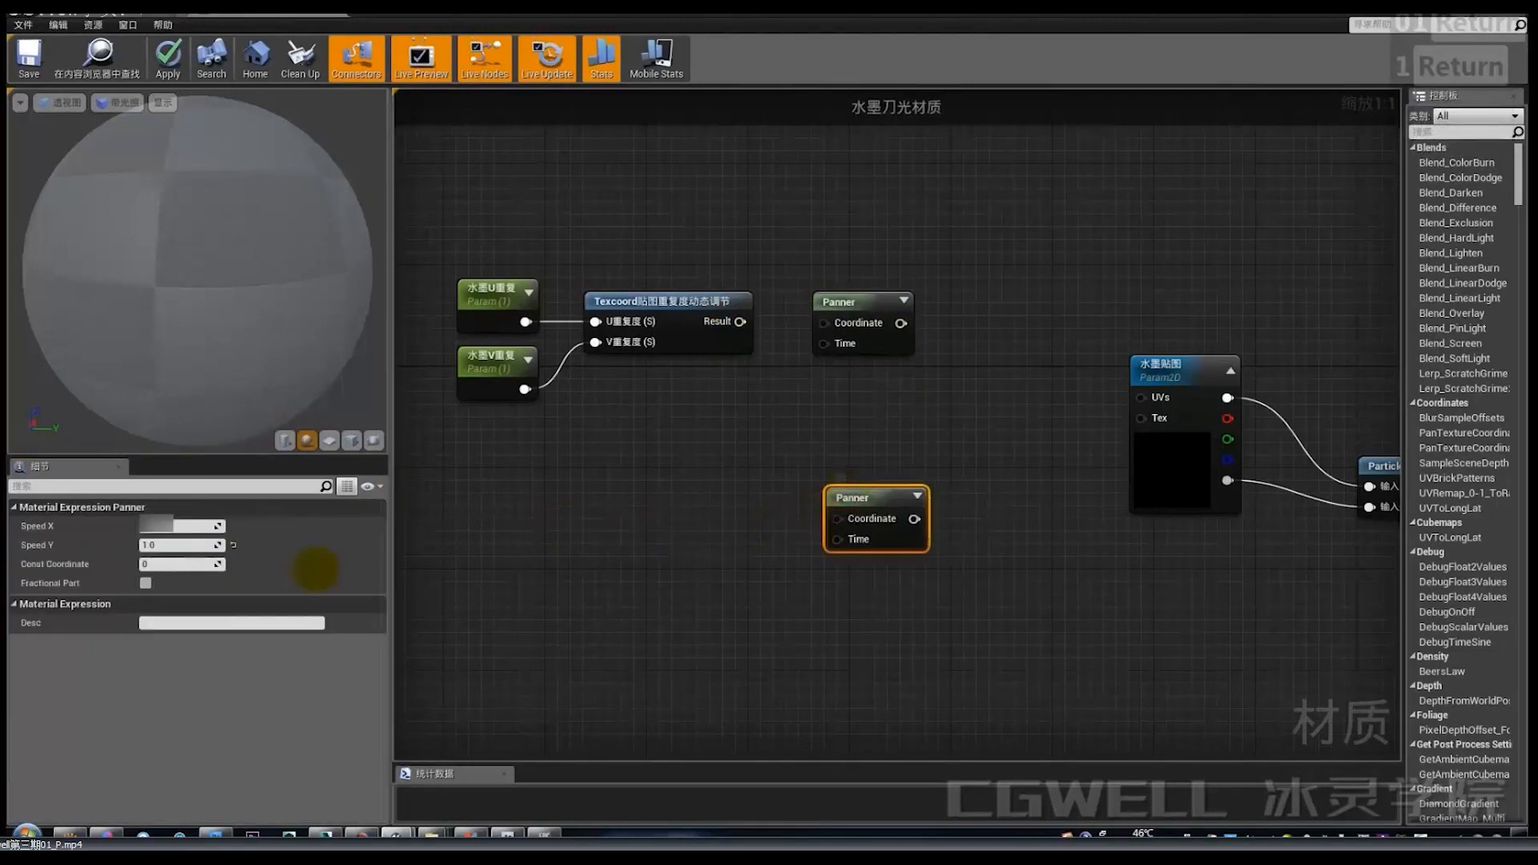
Give the lower Panner the description V方向.
left_click(199, 621)
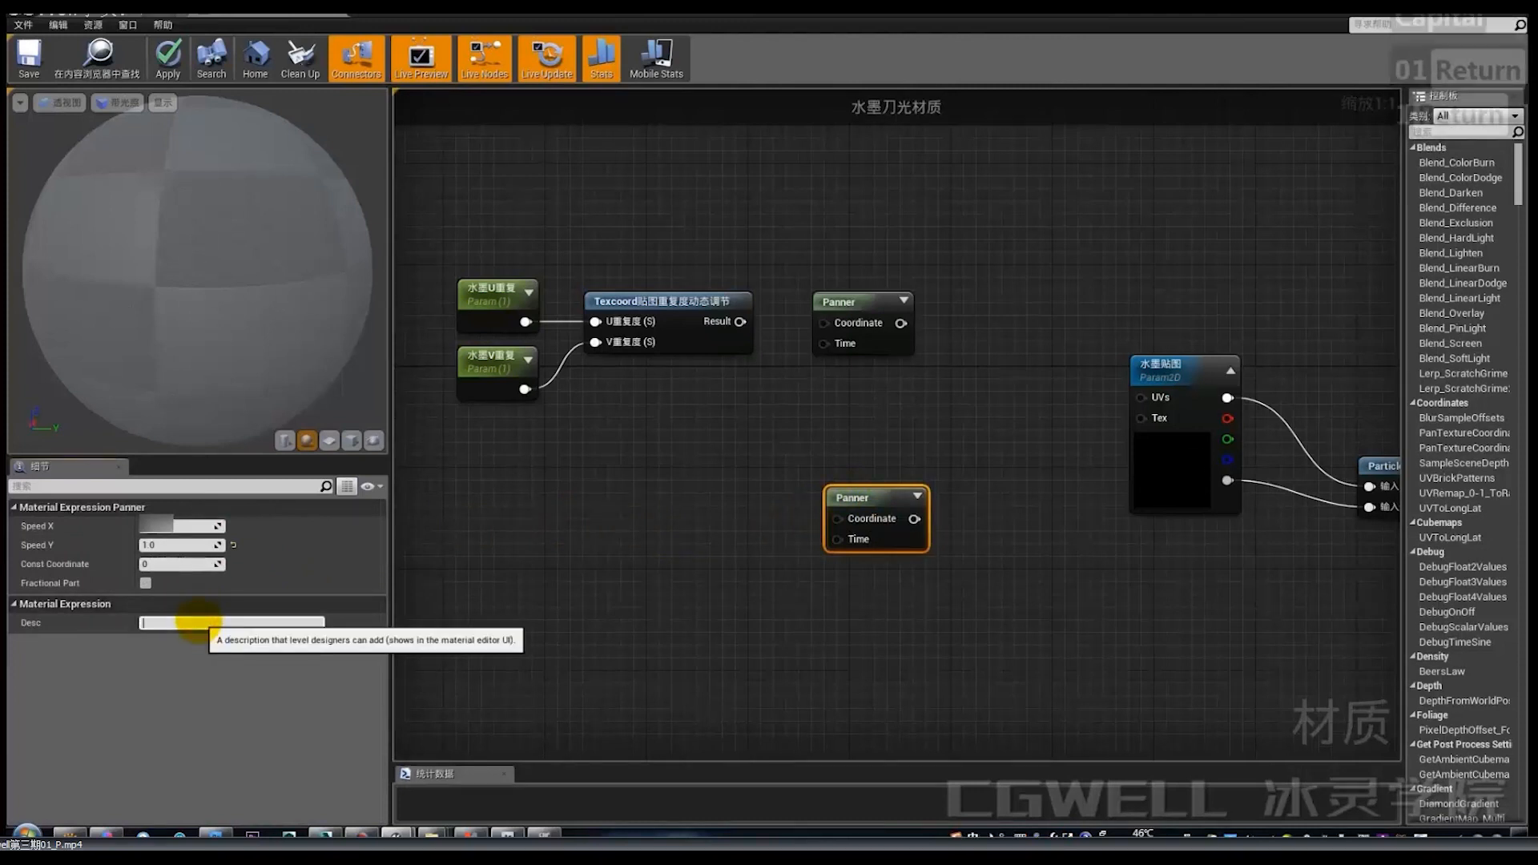
type("Vfangx")
key("space")
key("Return")
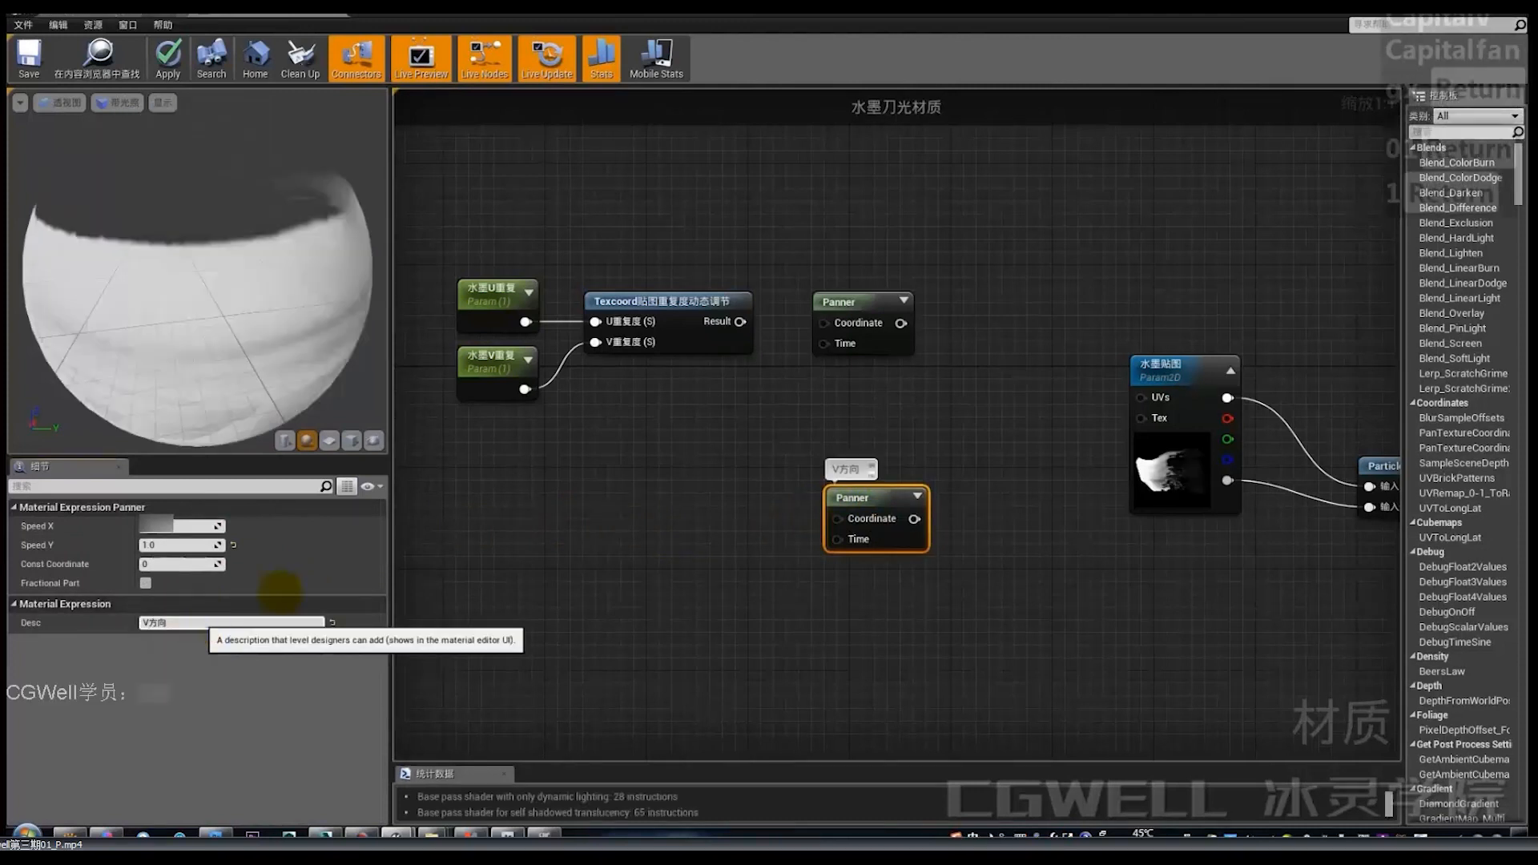
Give the upper Panner the description U方向 and line it up above the V方向 Panner.
left_click(863, 304)
left_click(167, 621)
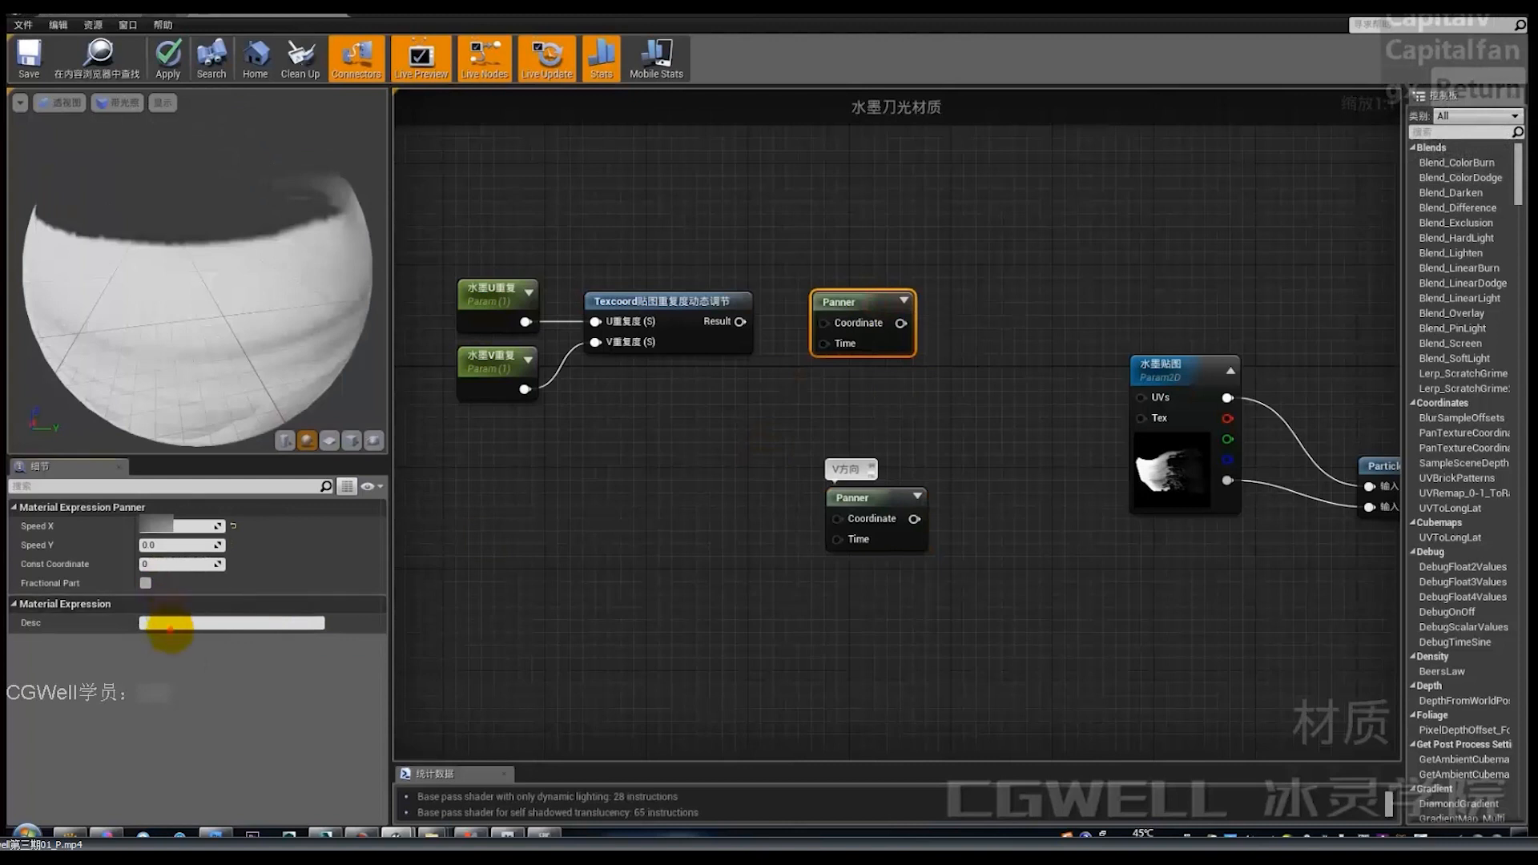
type("Ufangx")
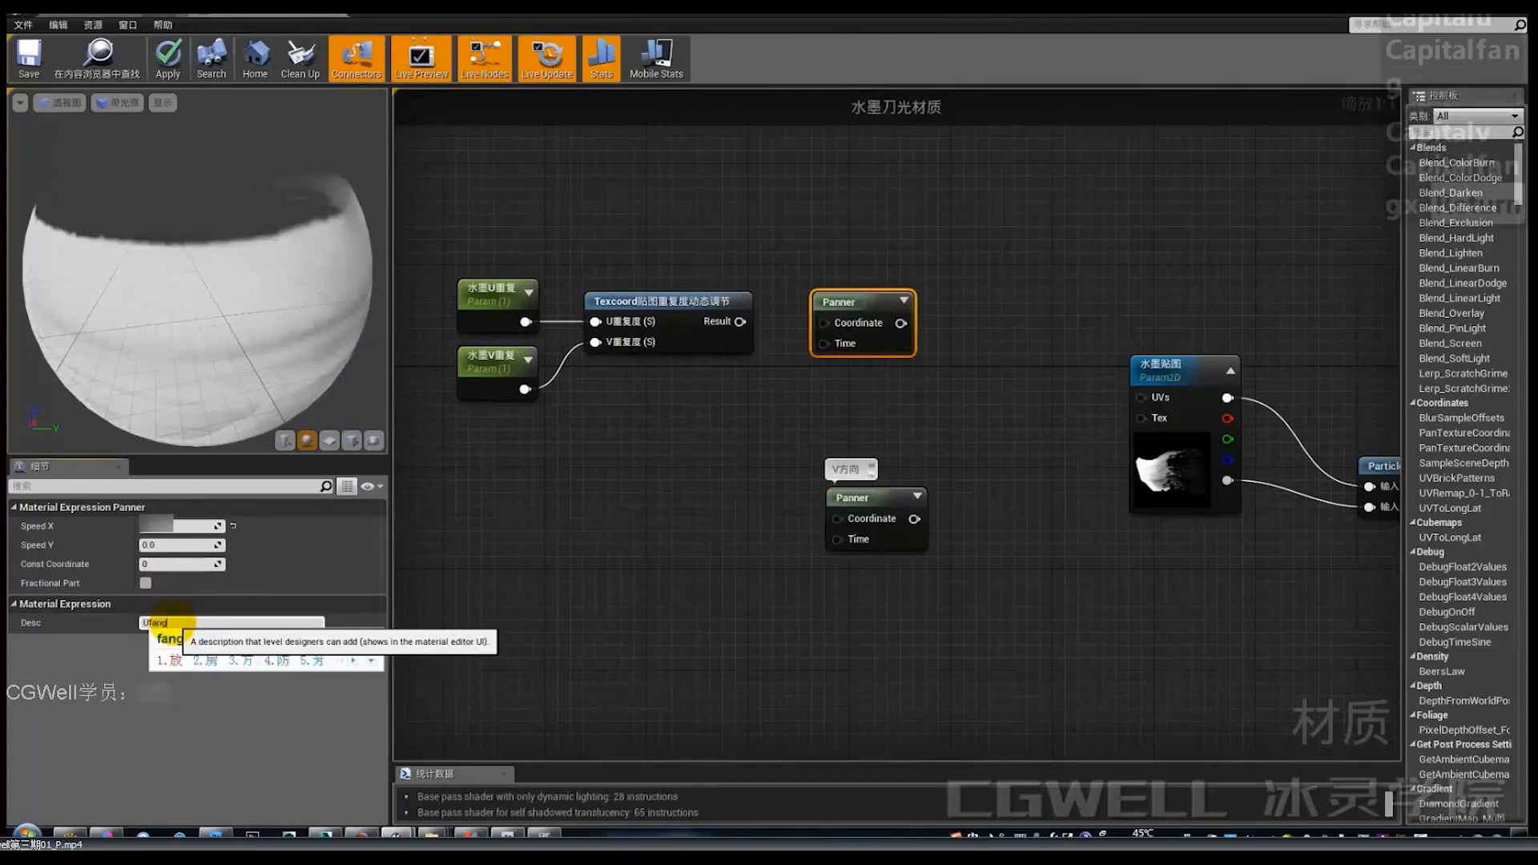
key("space")
key("Return")
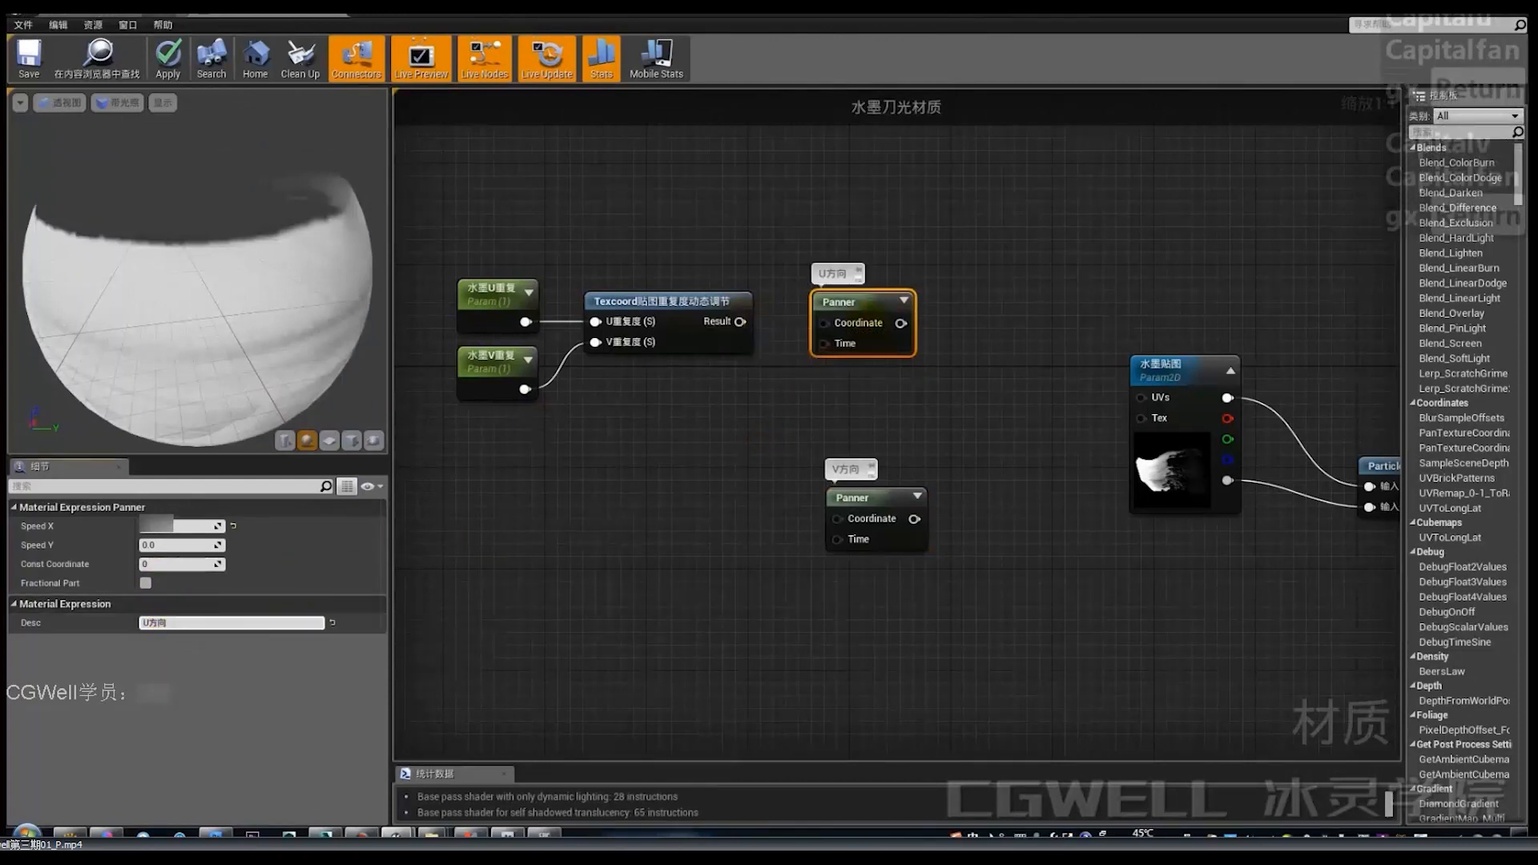
left_click_drag(861, 304, 873, 317)
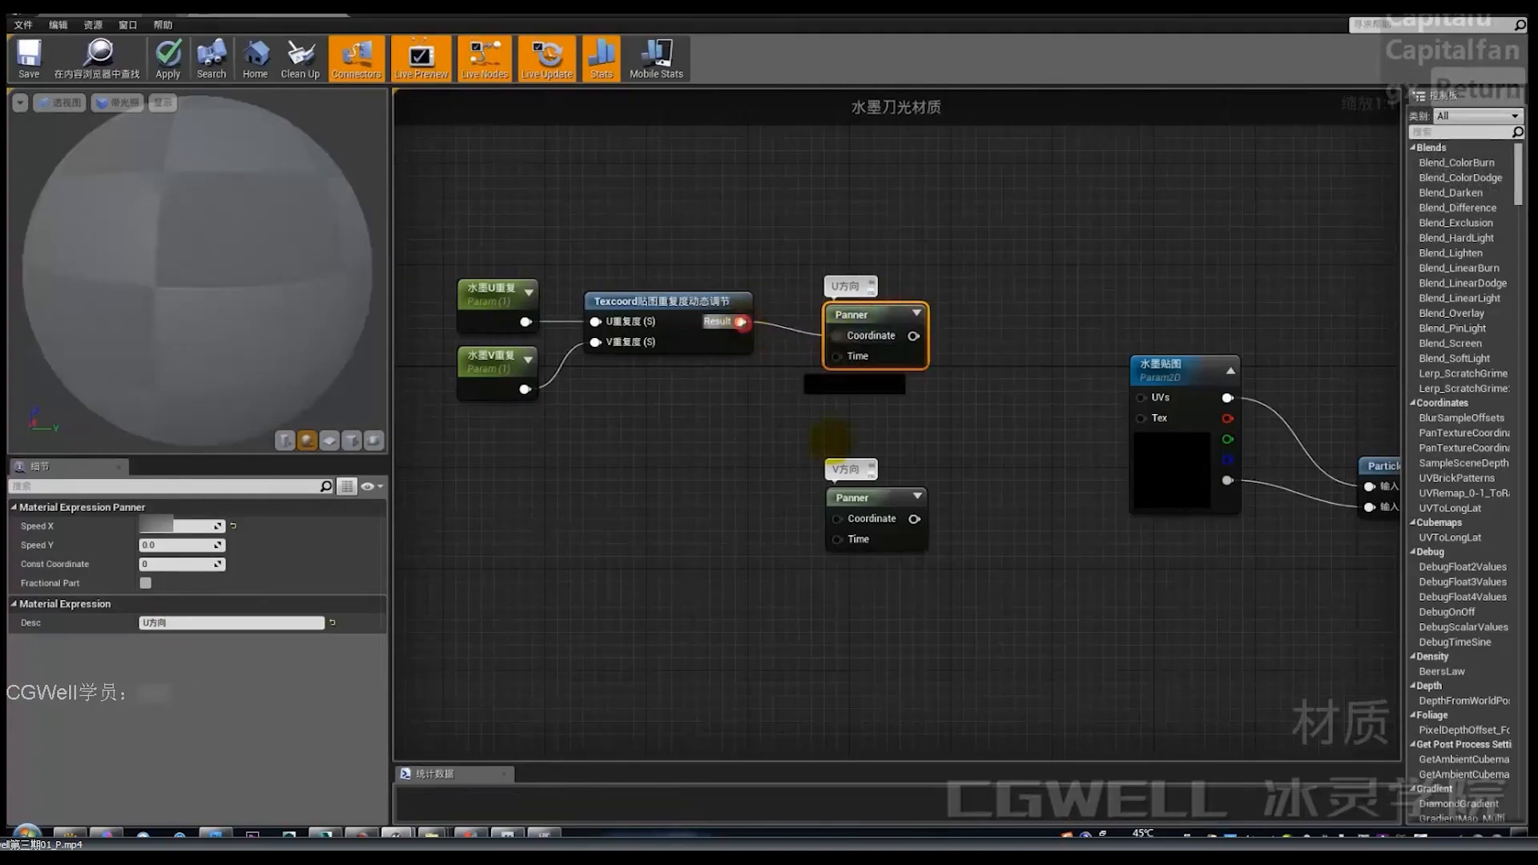